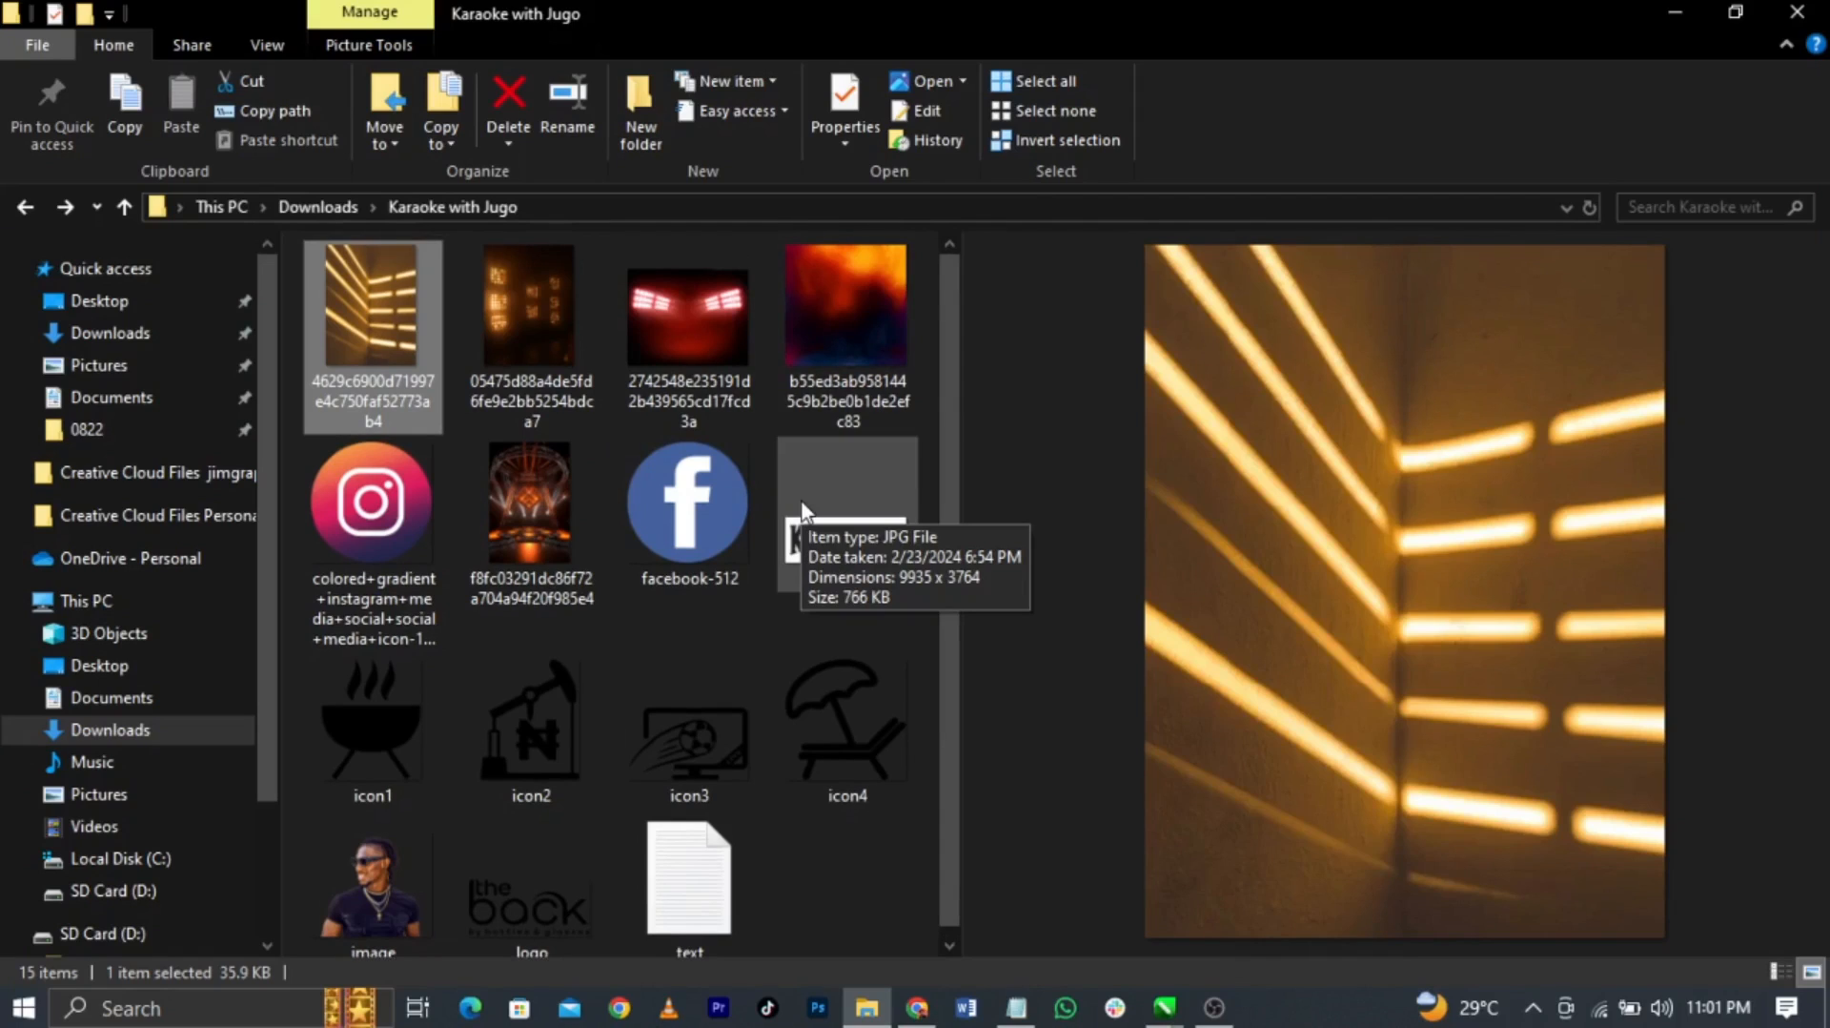
Look over the background pictures, icons, logo and text file in the Karaoke with Jugo folder
left_click(584, 307)
left_click(817, 346)
left_click(428, 391)
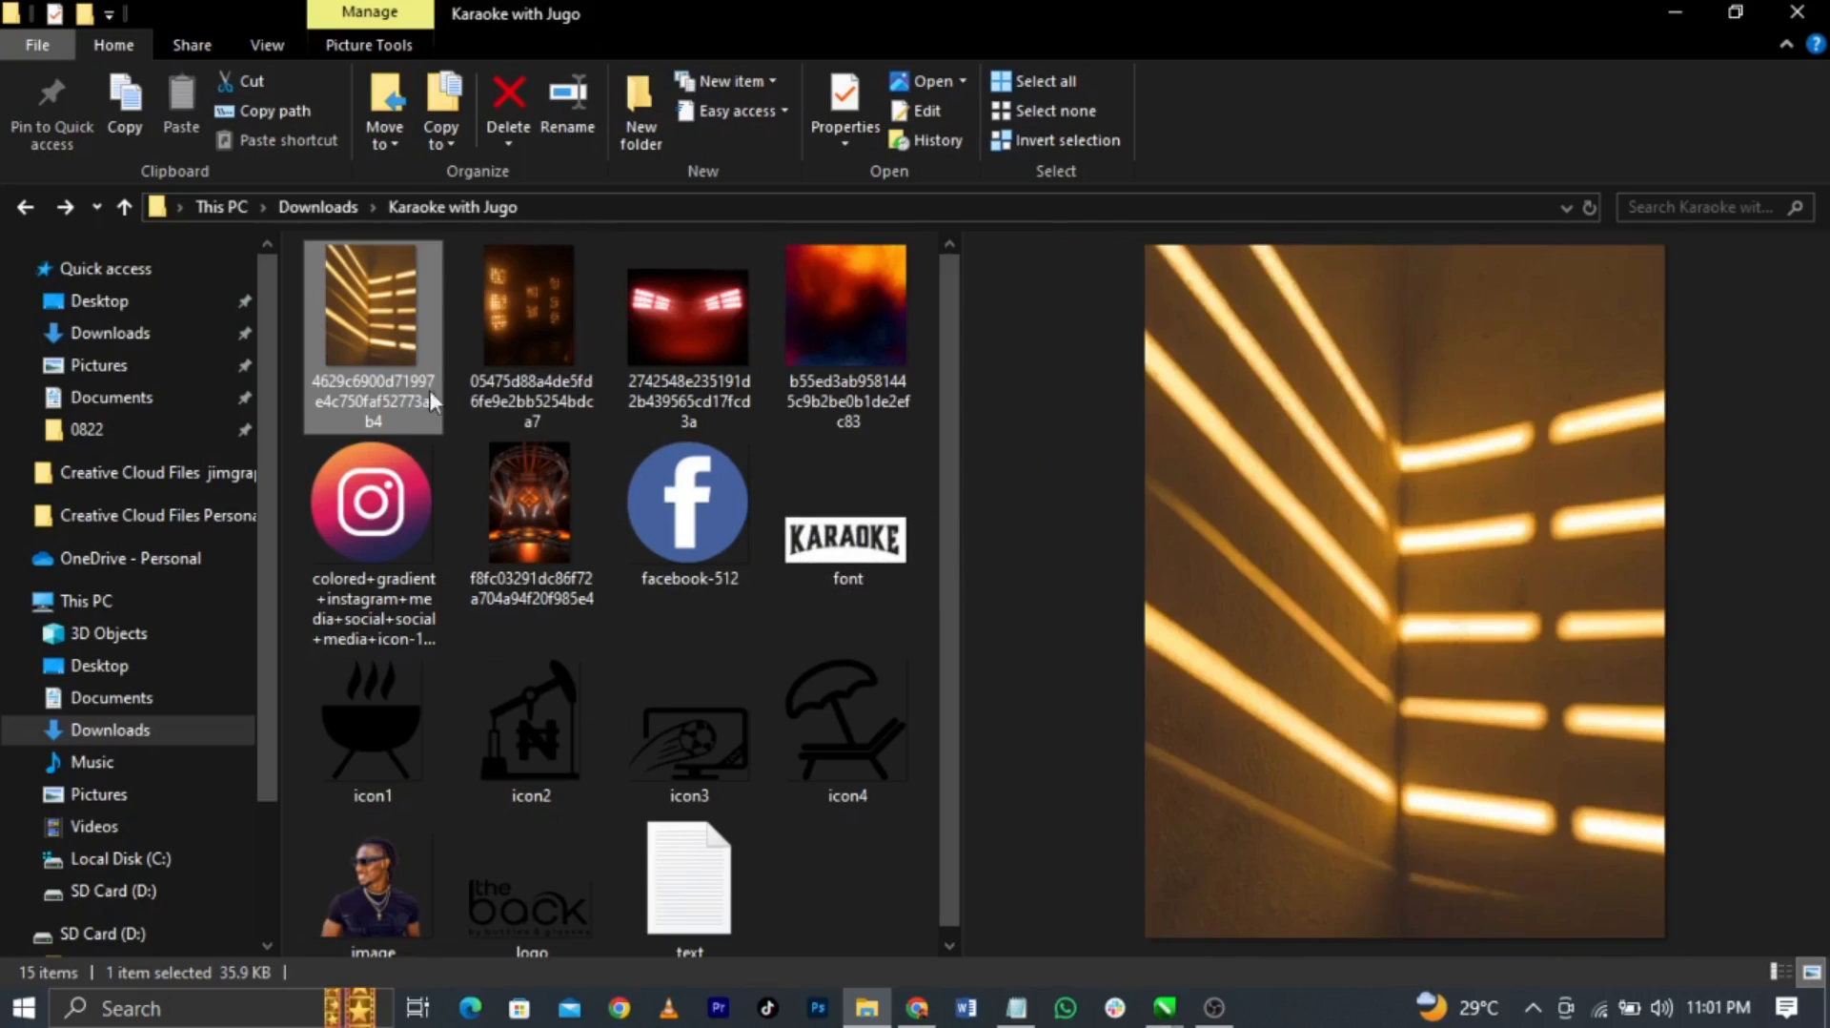
left_click(848, 861)
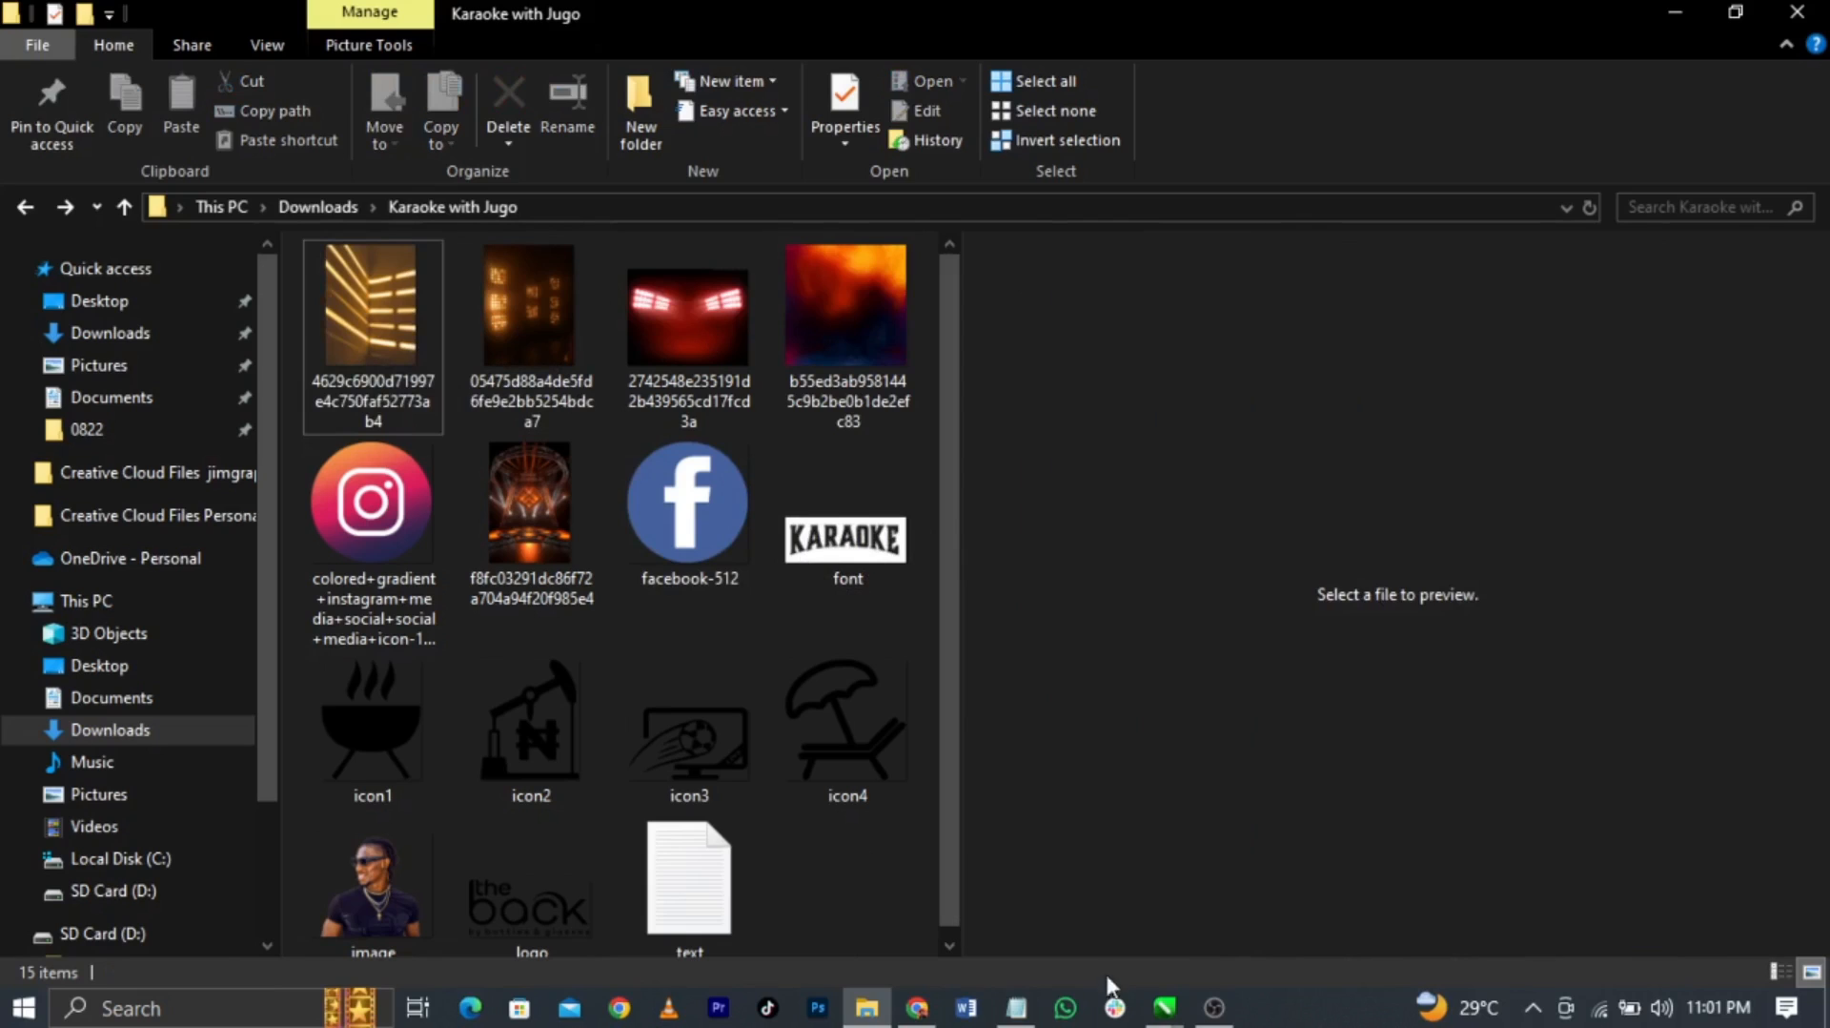
Switch to the blank CorelDRAW document and set its page size to 10 by 10 inches
mouse_move(1164, 1007)
left_click(1334, 930)
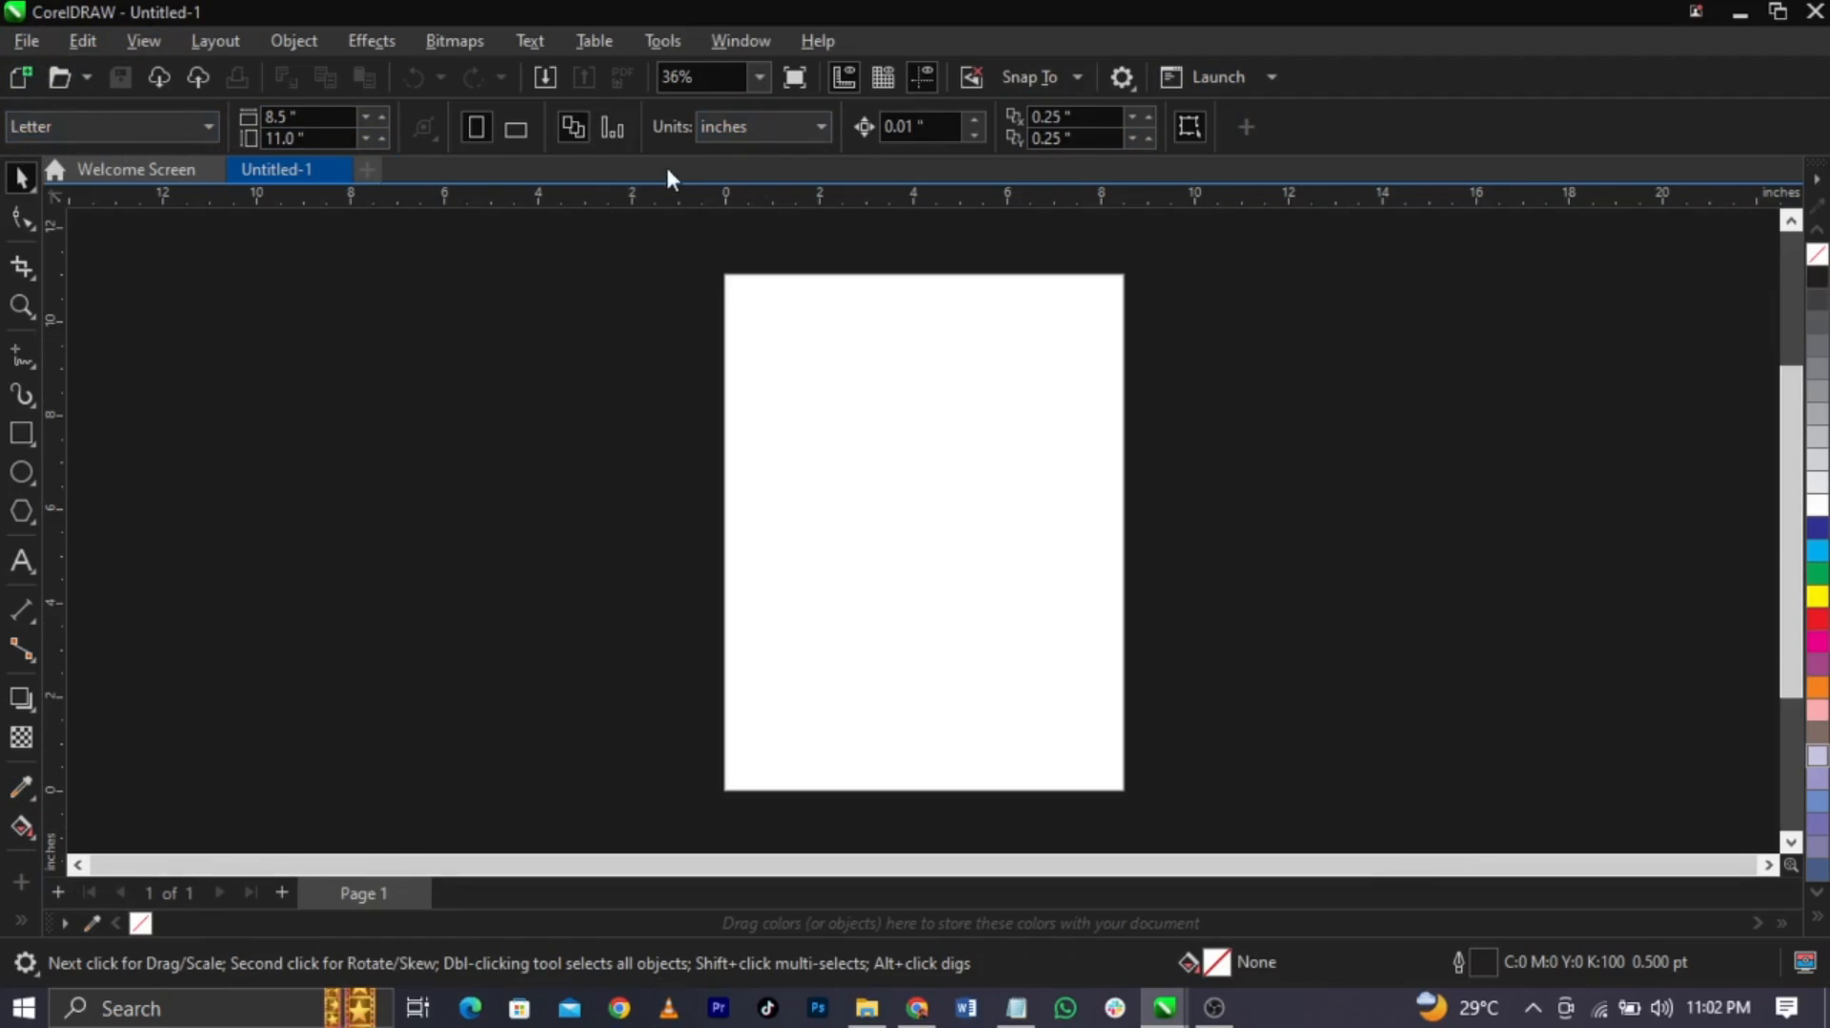
left_click(758, 129)
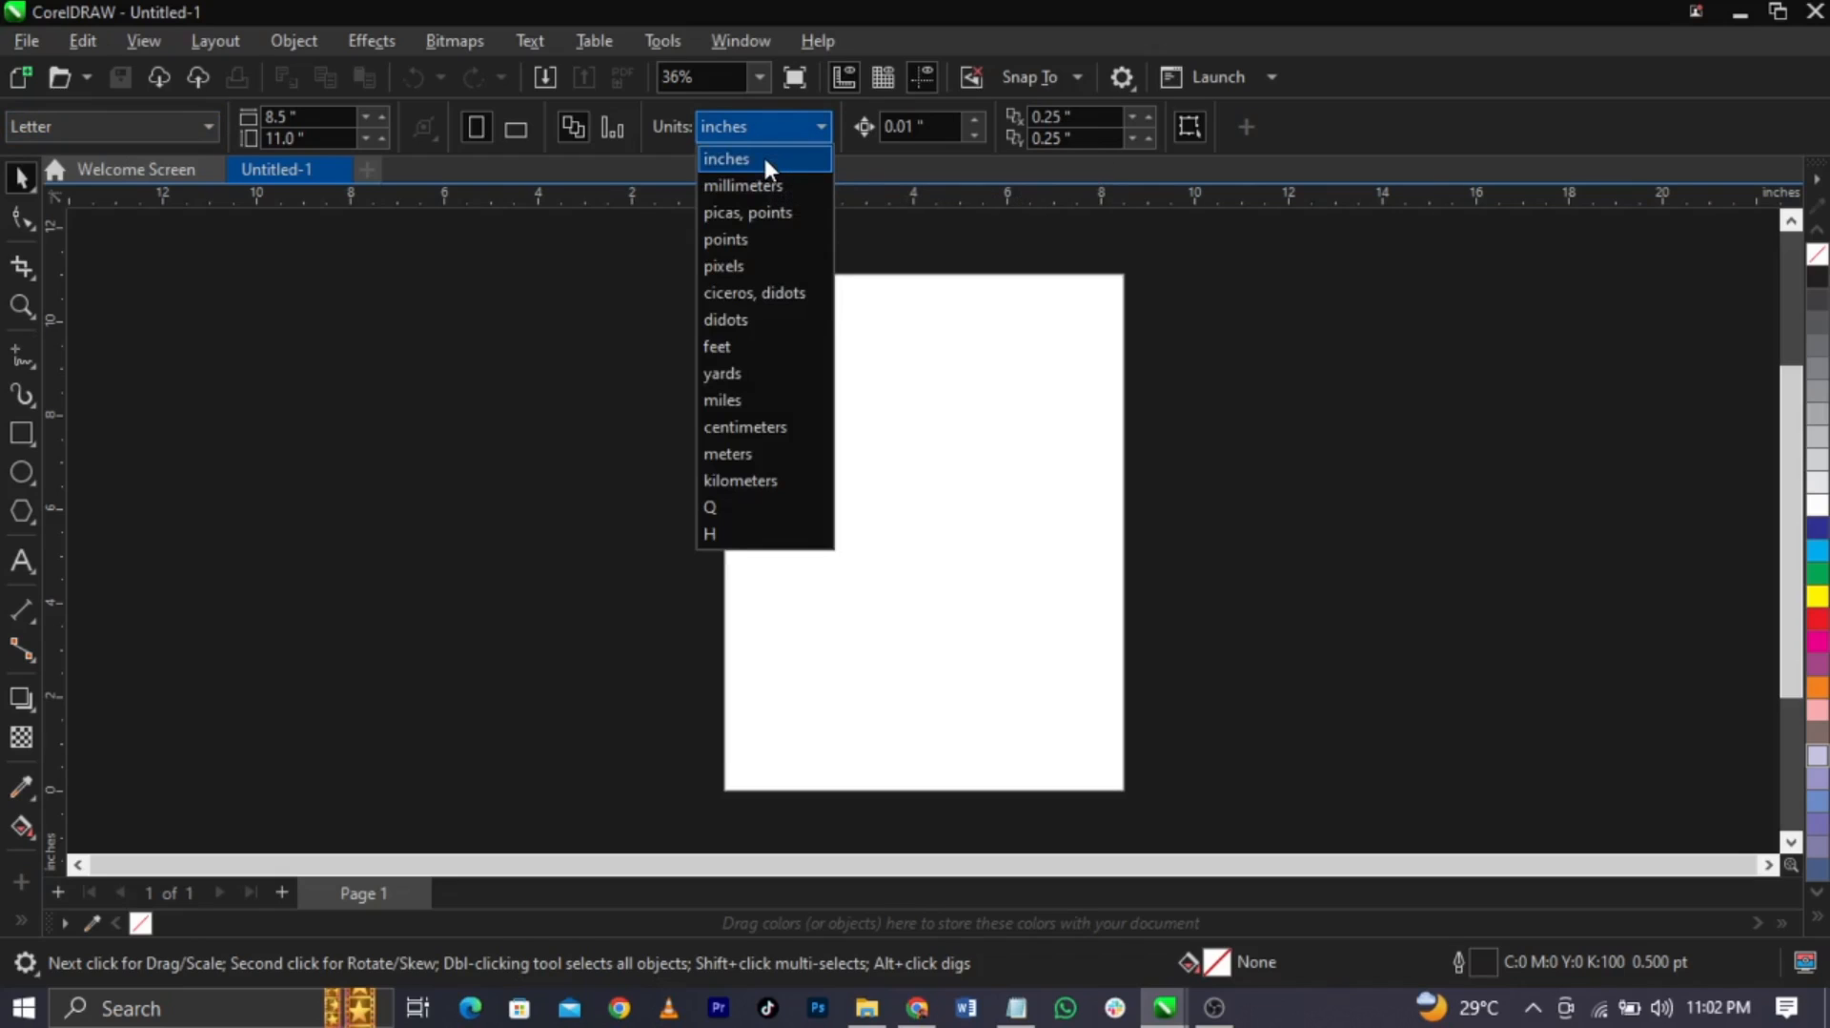
left_click(768, 161)
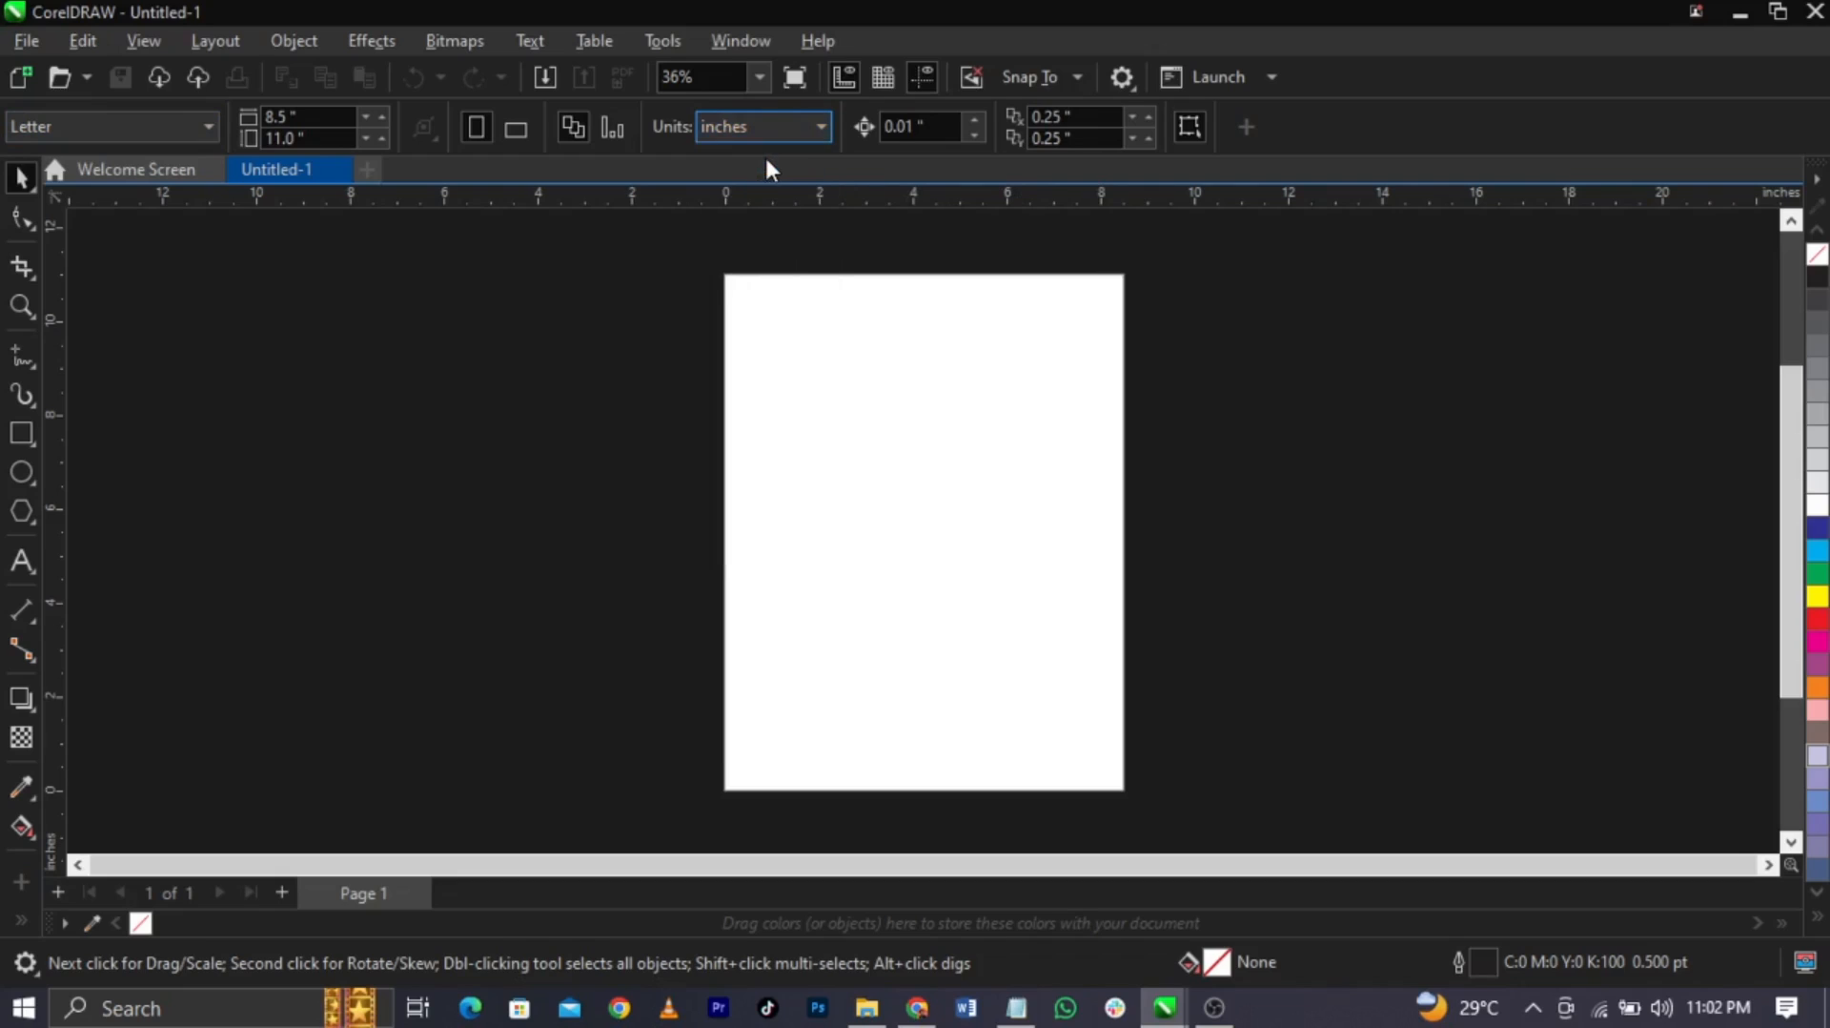
left_click(92, 125)
left_click(329, 124)
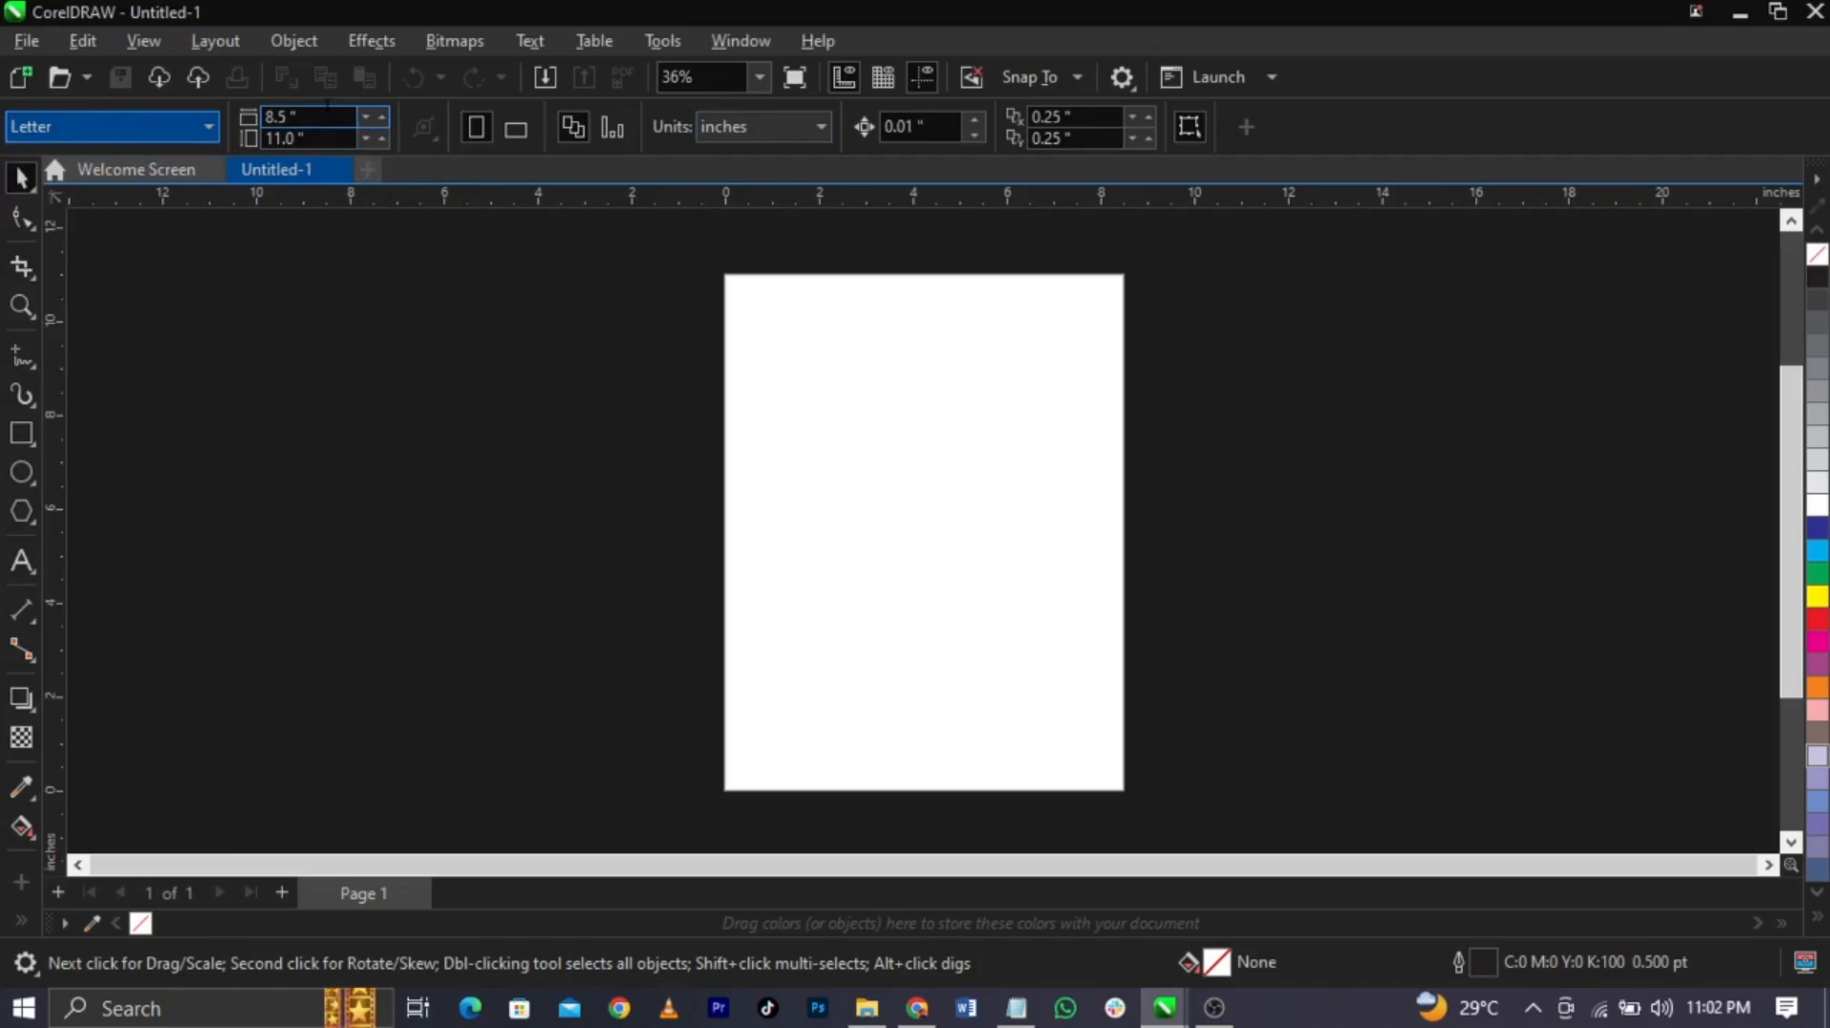
left_click(314, 116)
type("10")
key("Tab")
type("10")
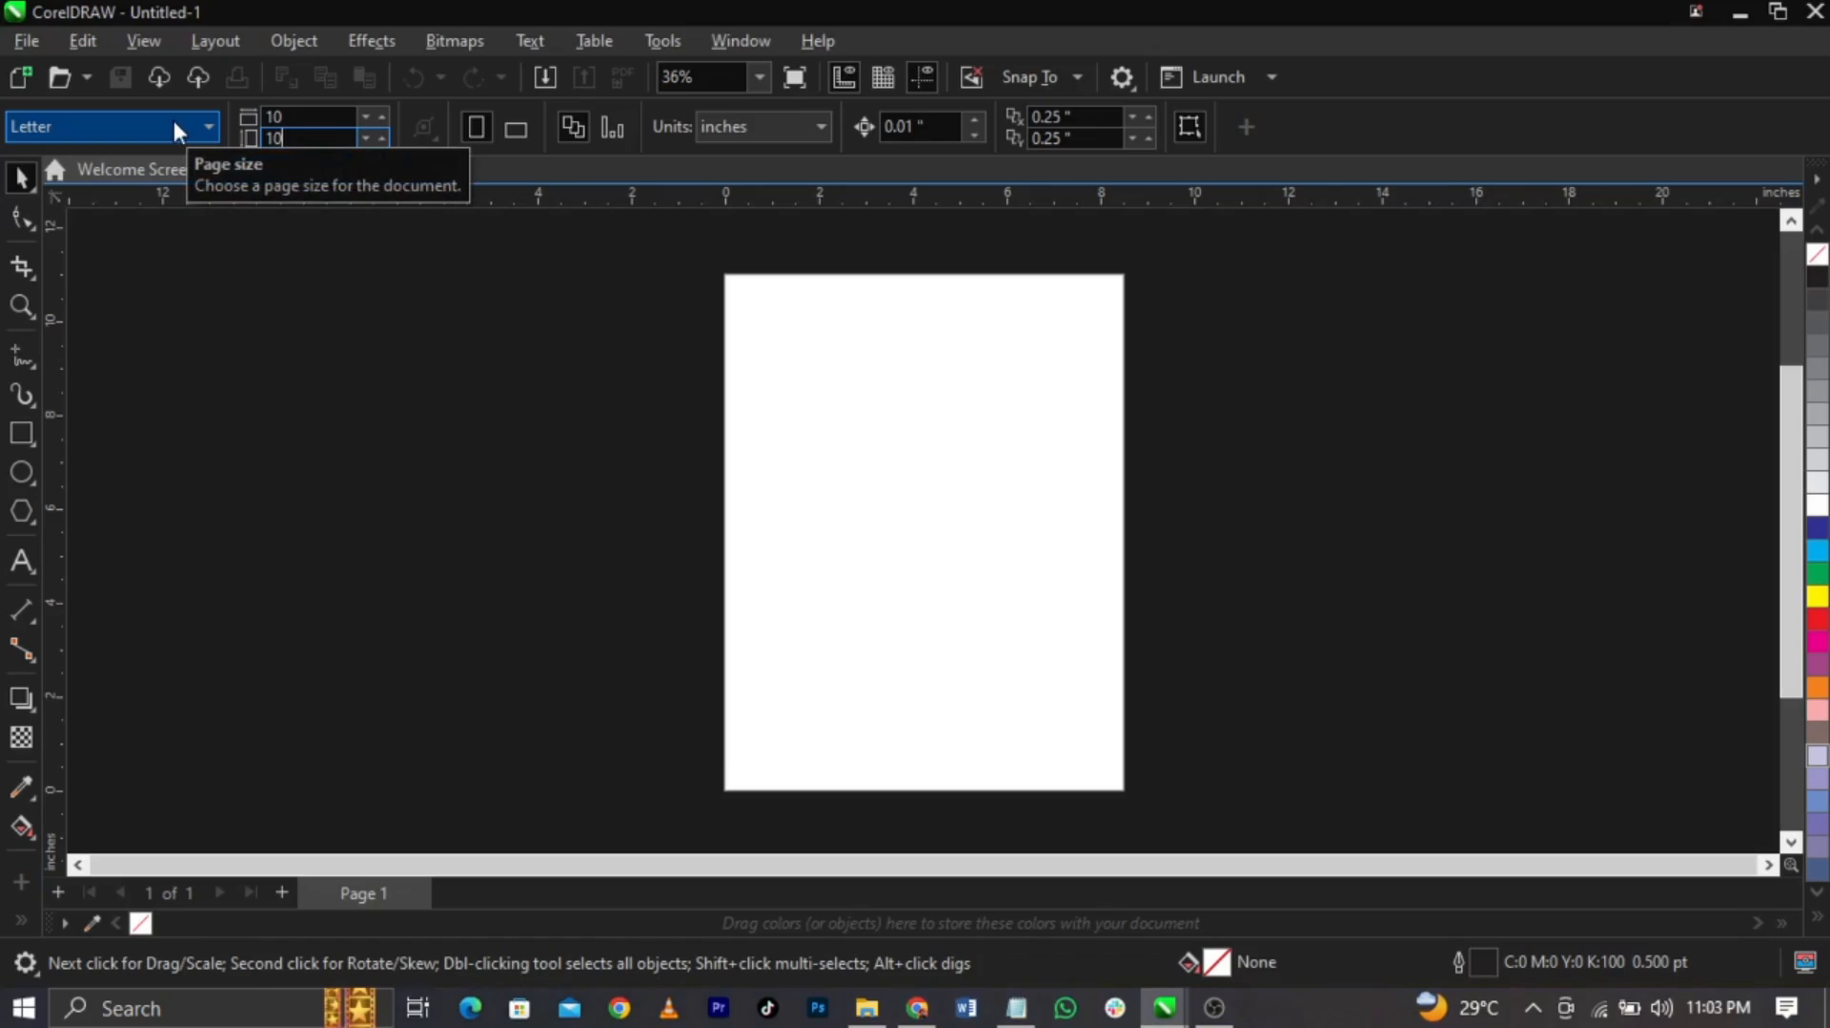
key("Return")
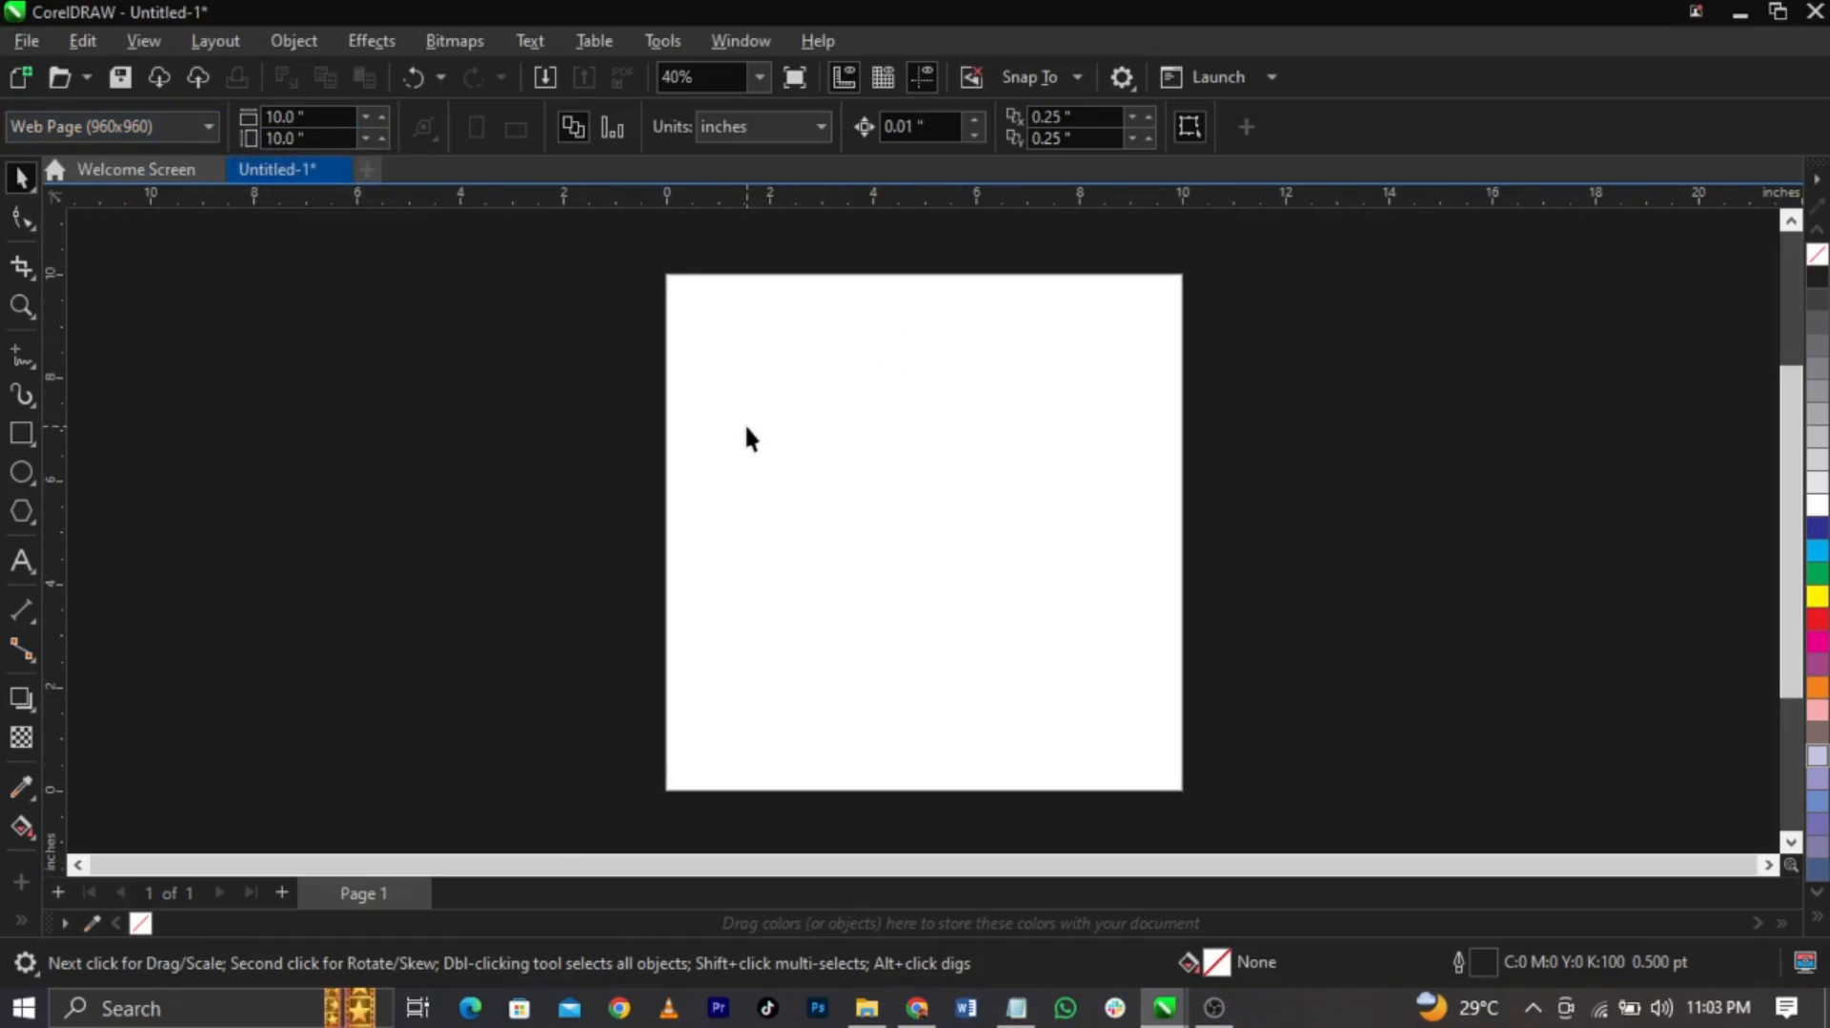
Create a page-sized rectangle, remove its outline and centre it on the page
double_click(18, 435)
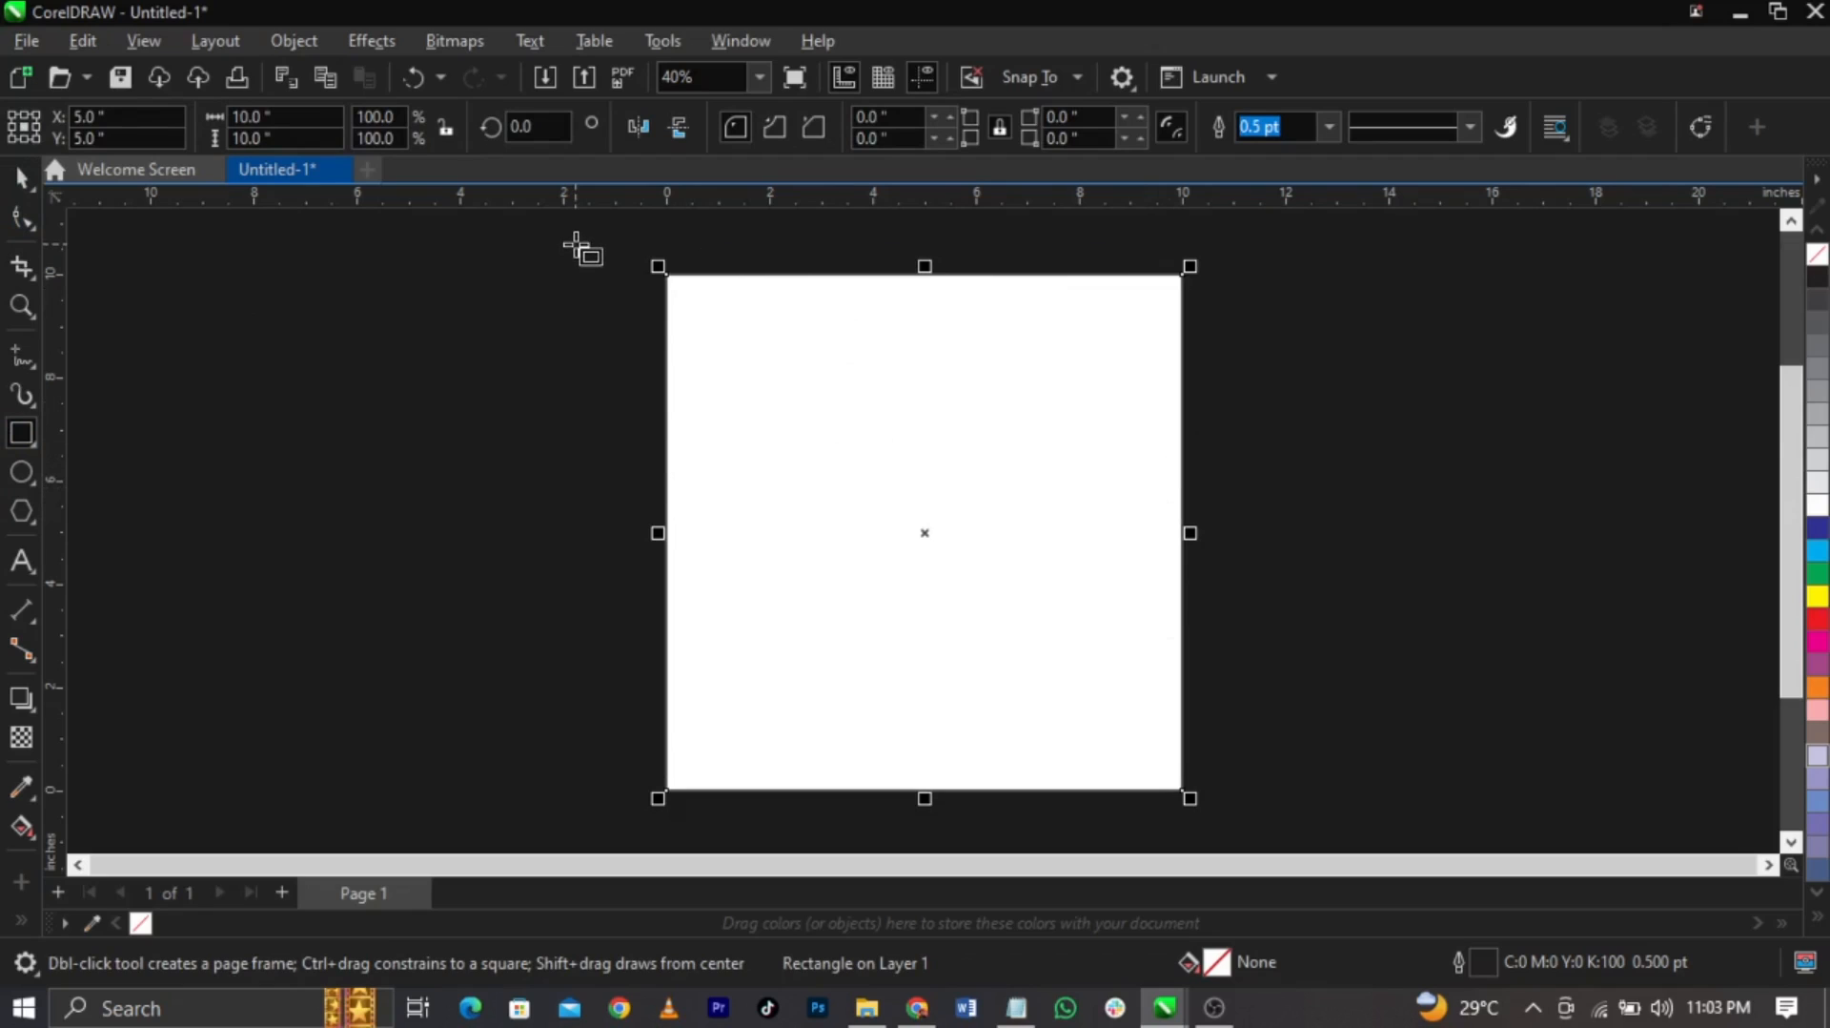
left_click(21, 177)
left_click_drag(764, 484, 831, 503)
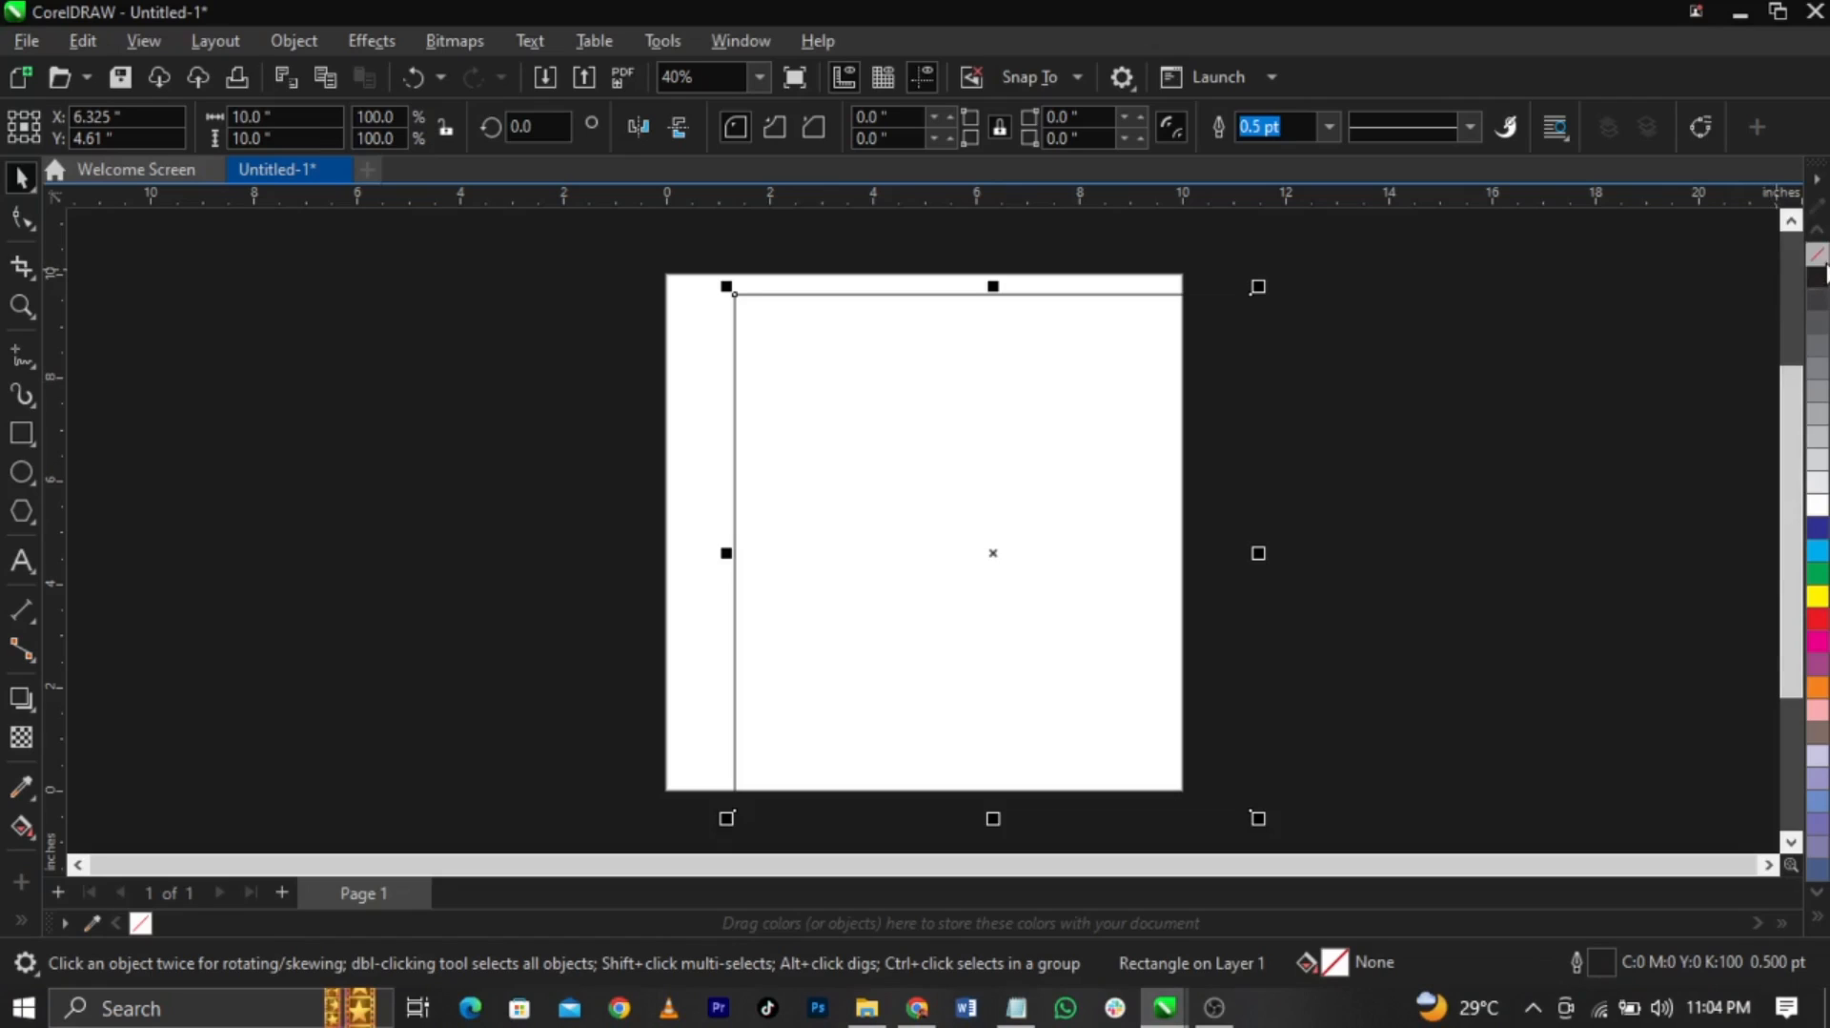
right_click(1819, 255)
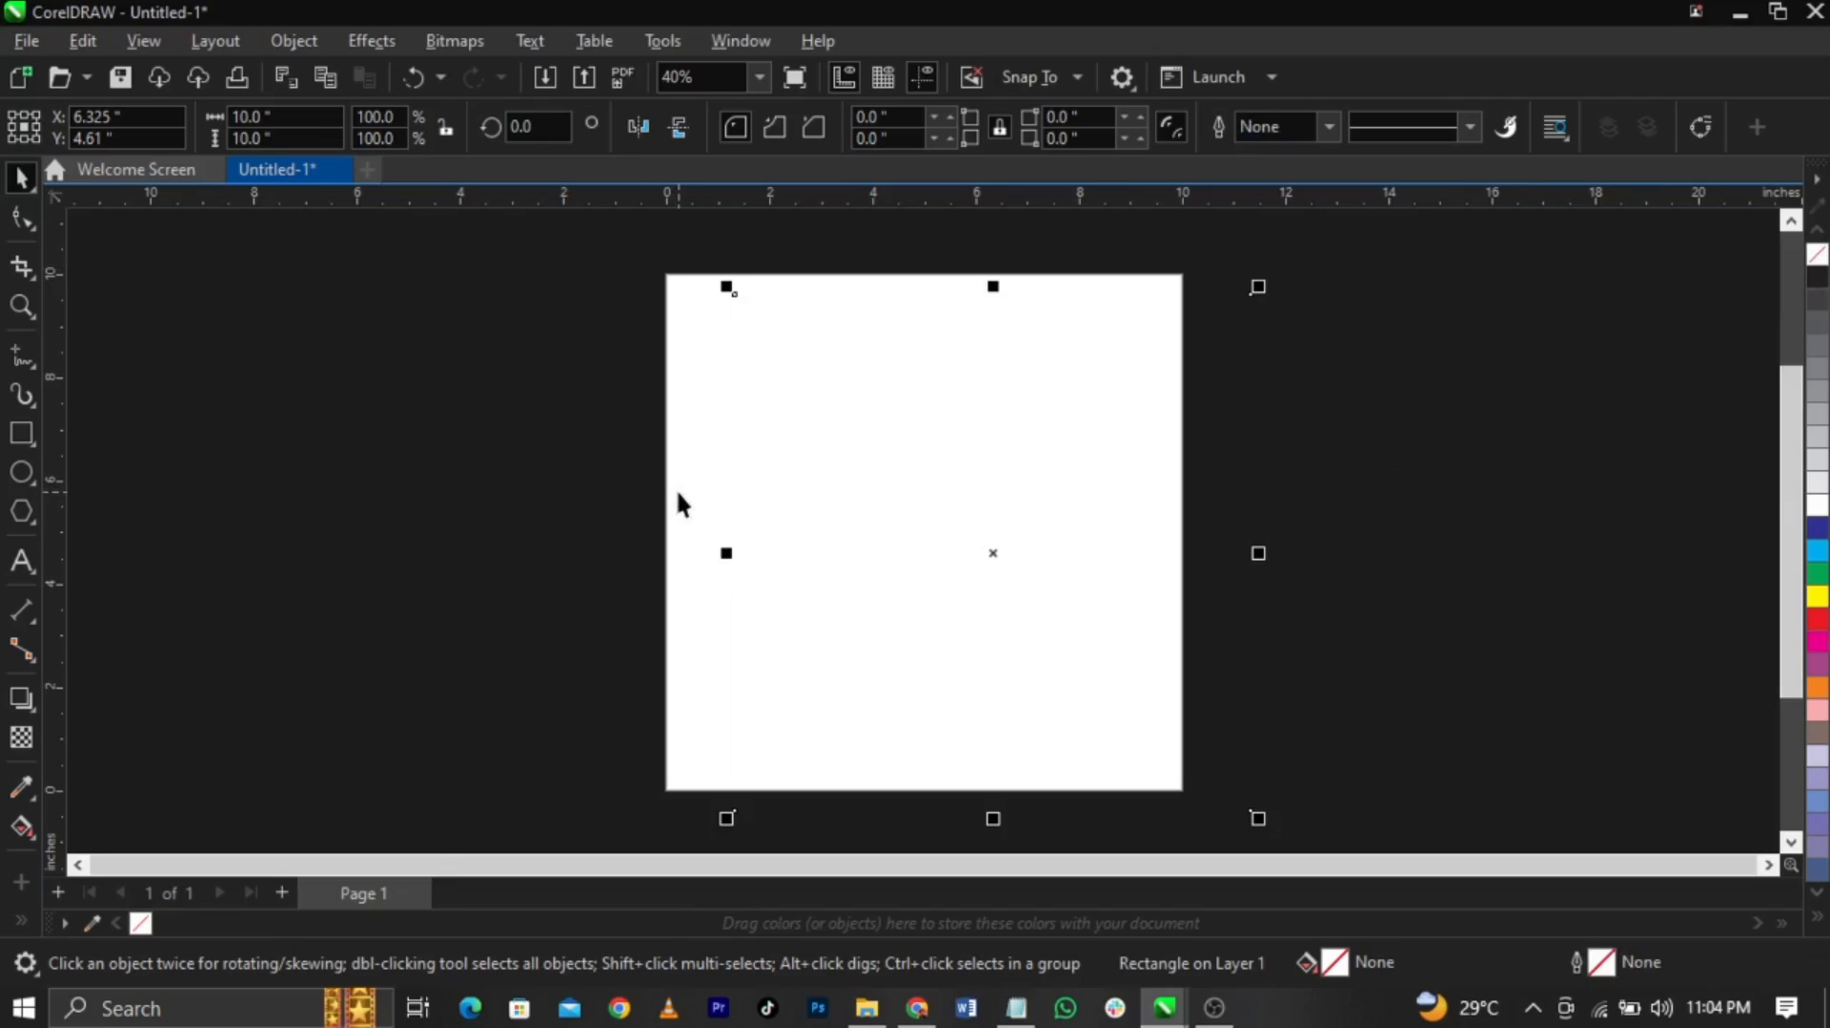
key("p")
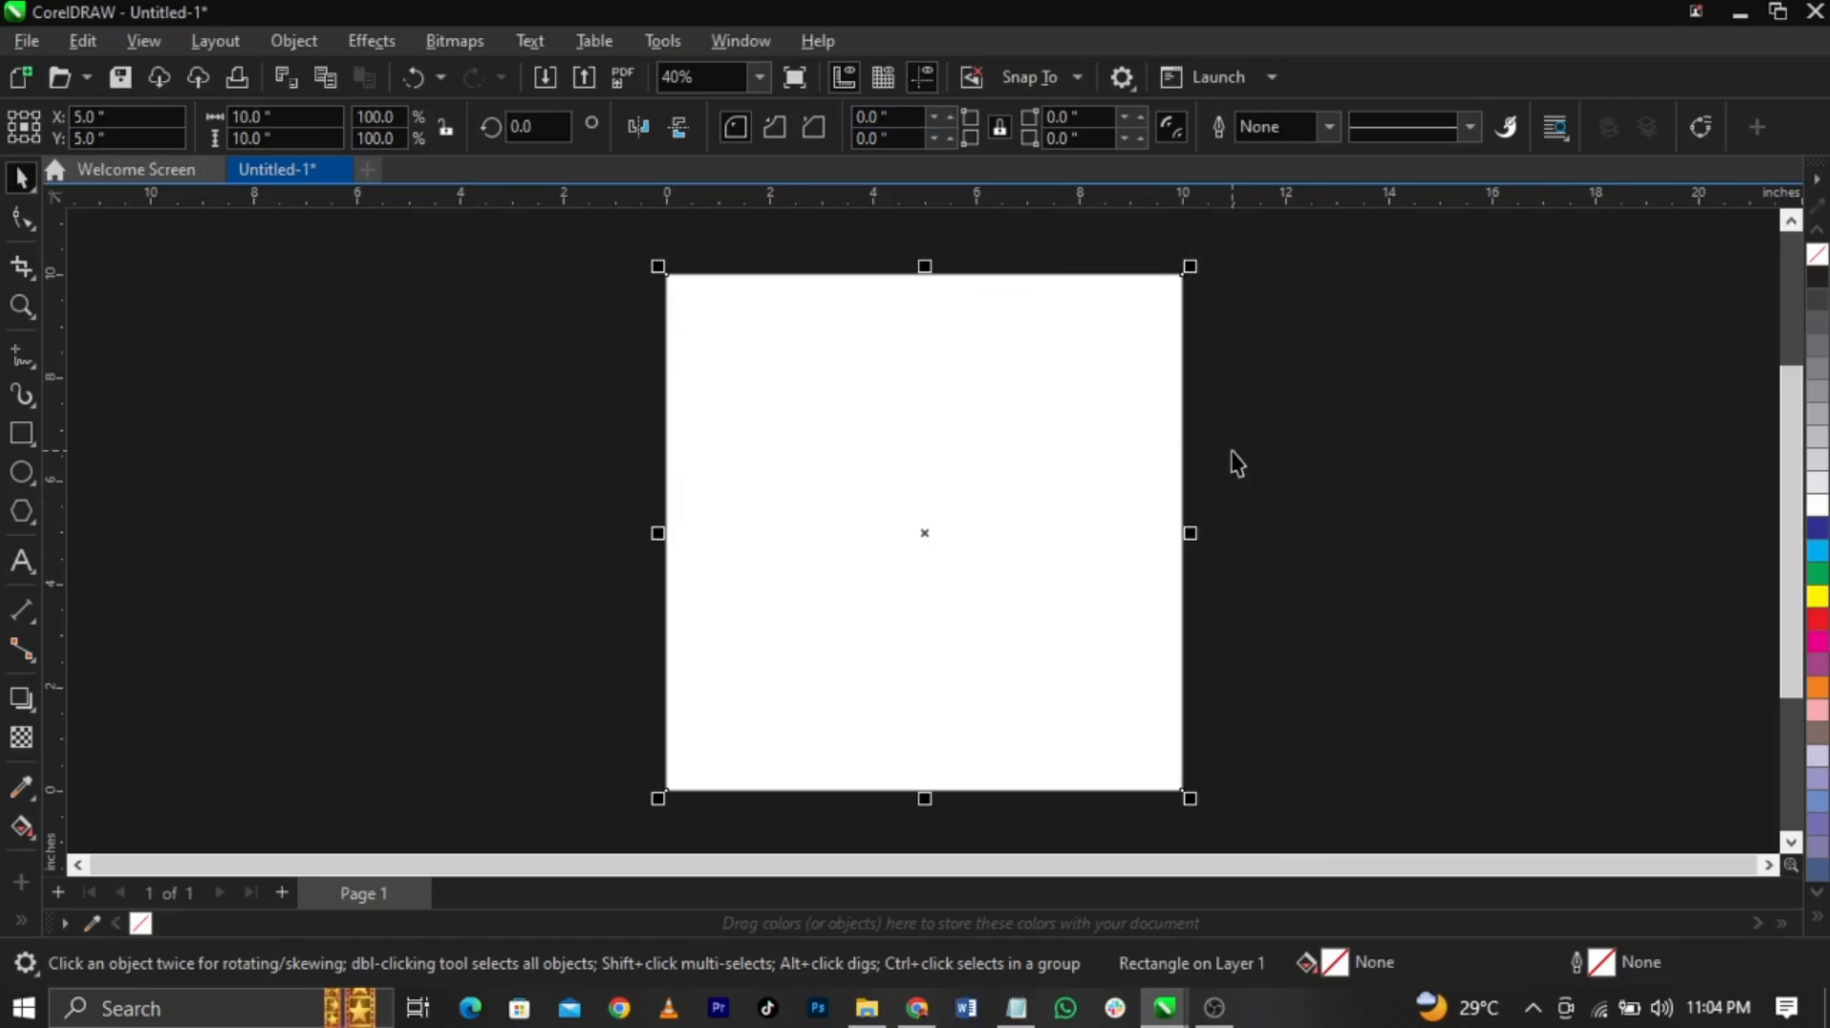
left_click(652, 532)
scroll(652, 530, "up", 2)
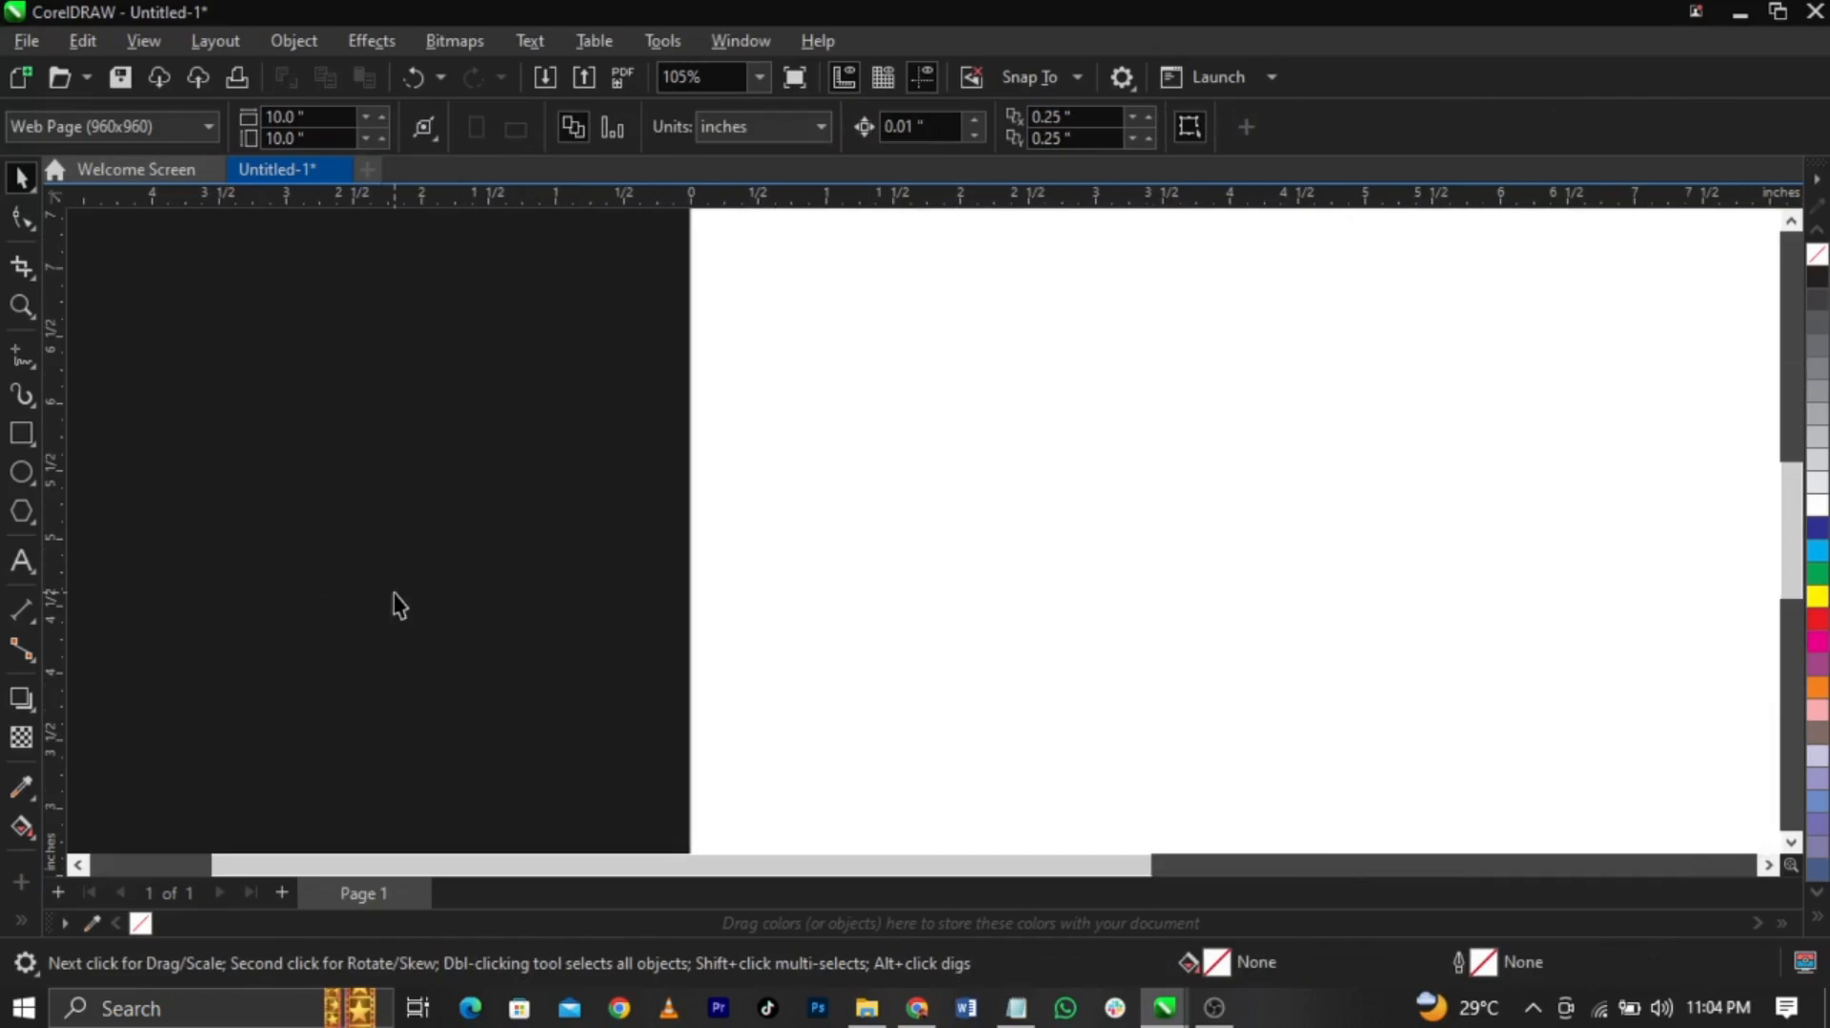
key("shift+F4")
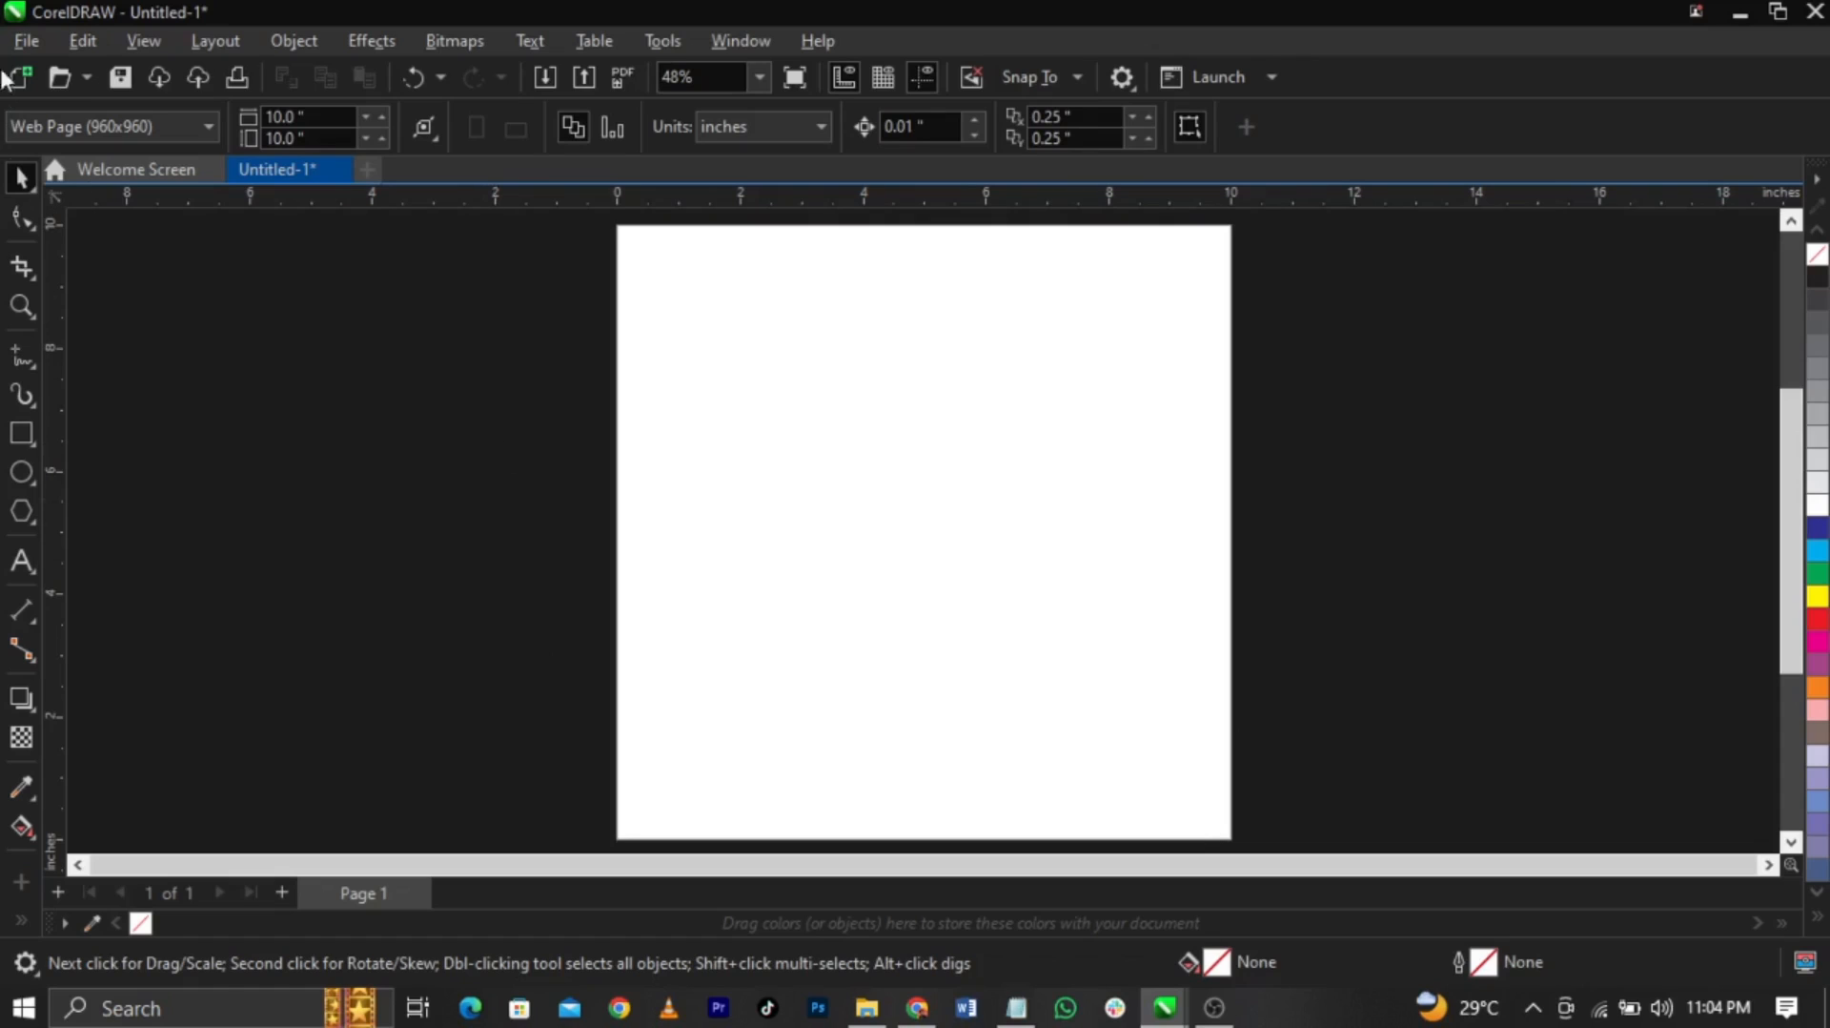
Import every file except the text file from the Karaoke with Jugo folder in Downloads
left_click(15, 41)
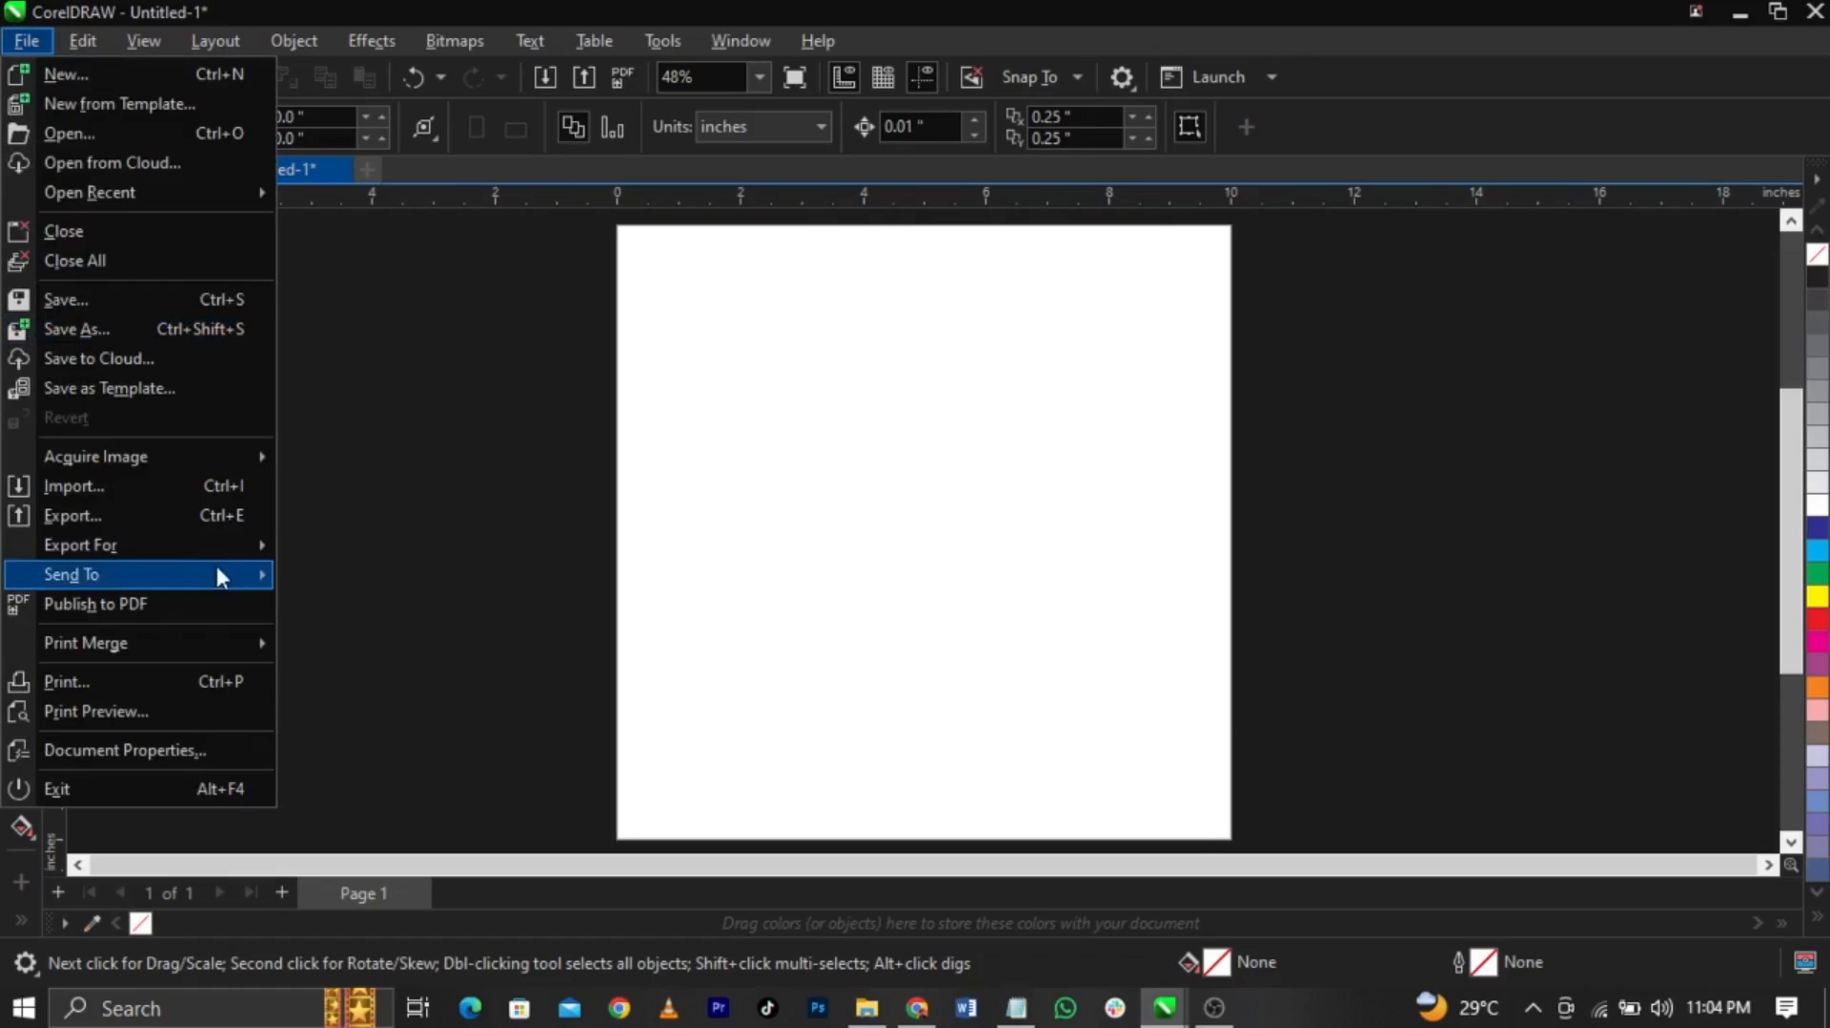
left_click(173, 488)
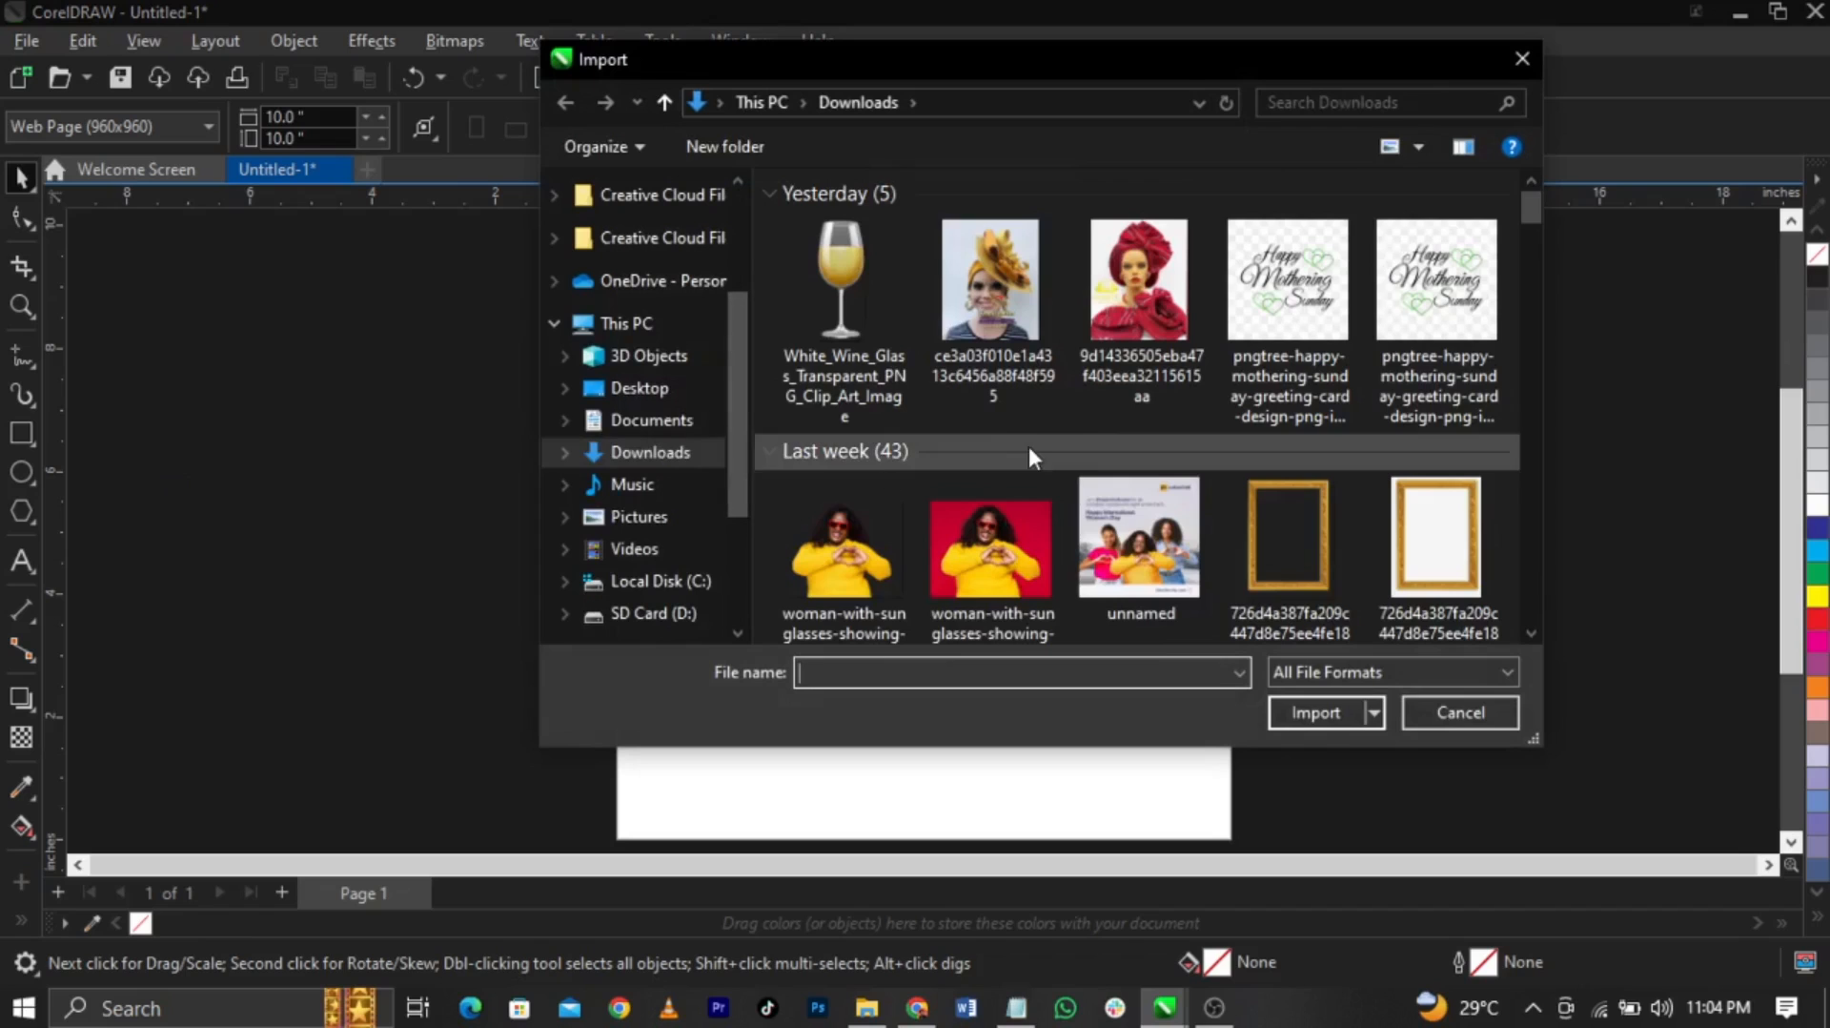
scroll(1029, 455, "down", 5)
scroll(1029, 453, "down", 2)
scroll(1030, 456, "down", 10)
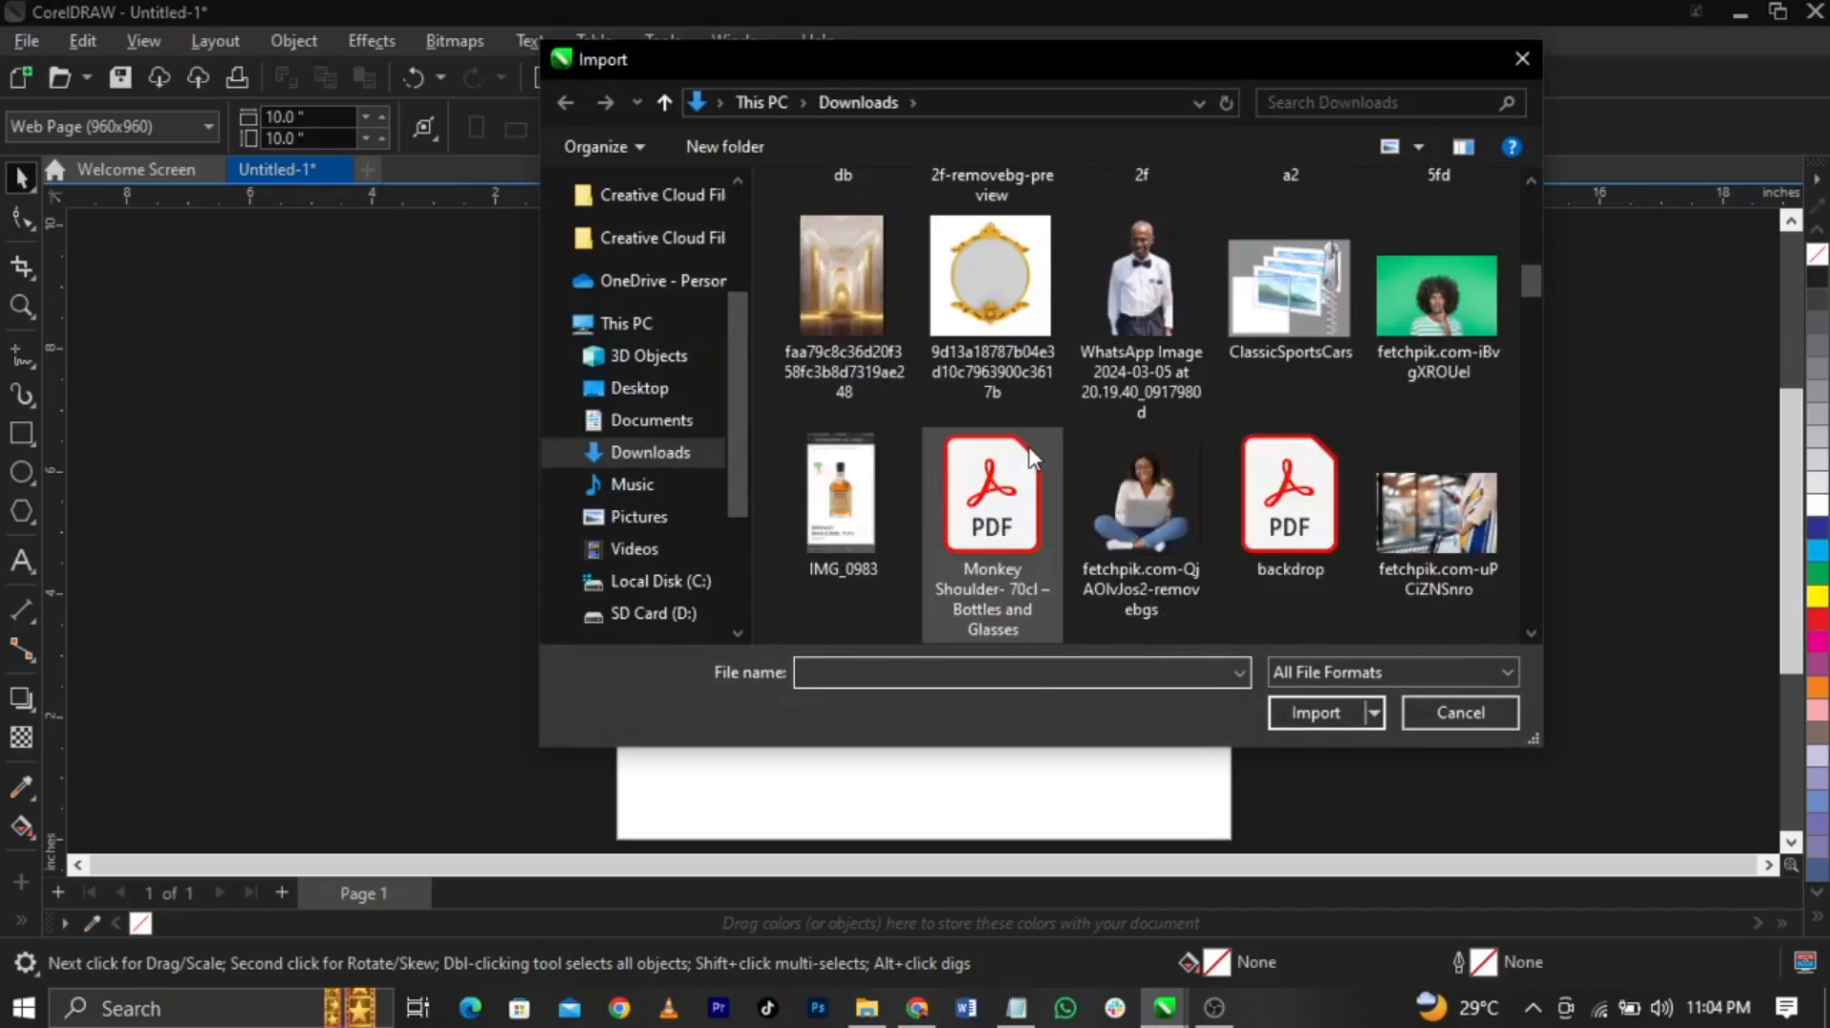
scroll(1032, 456, "down", 10)
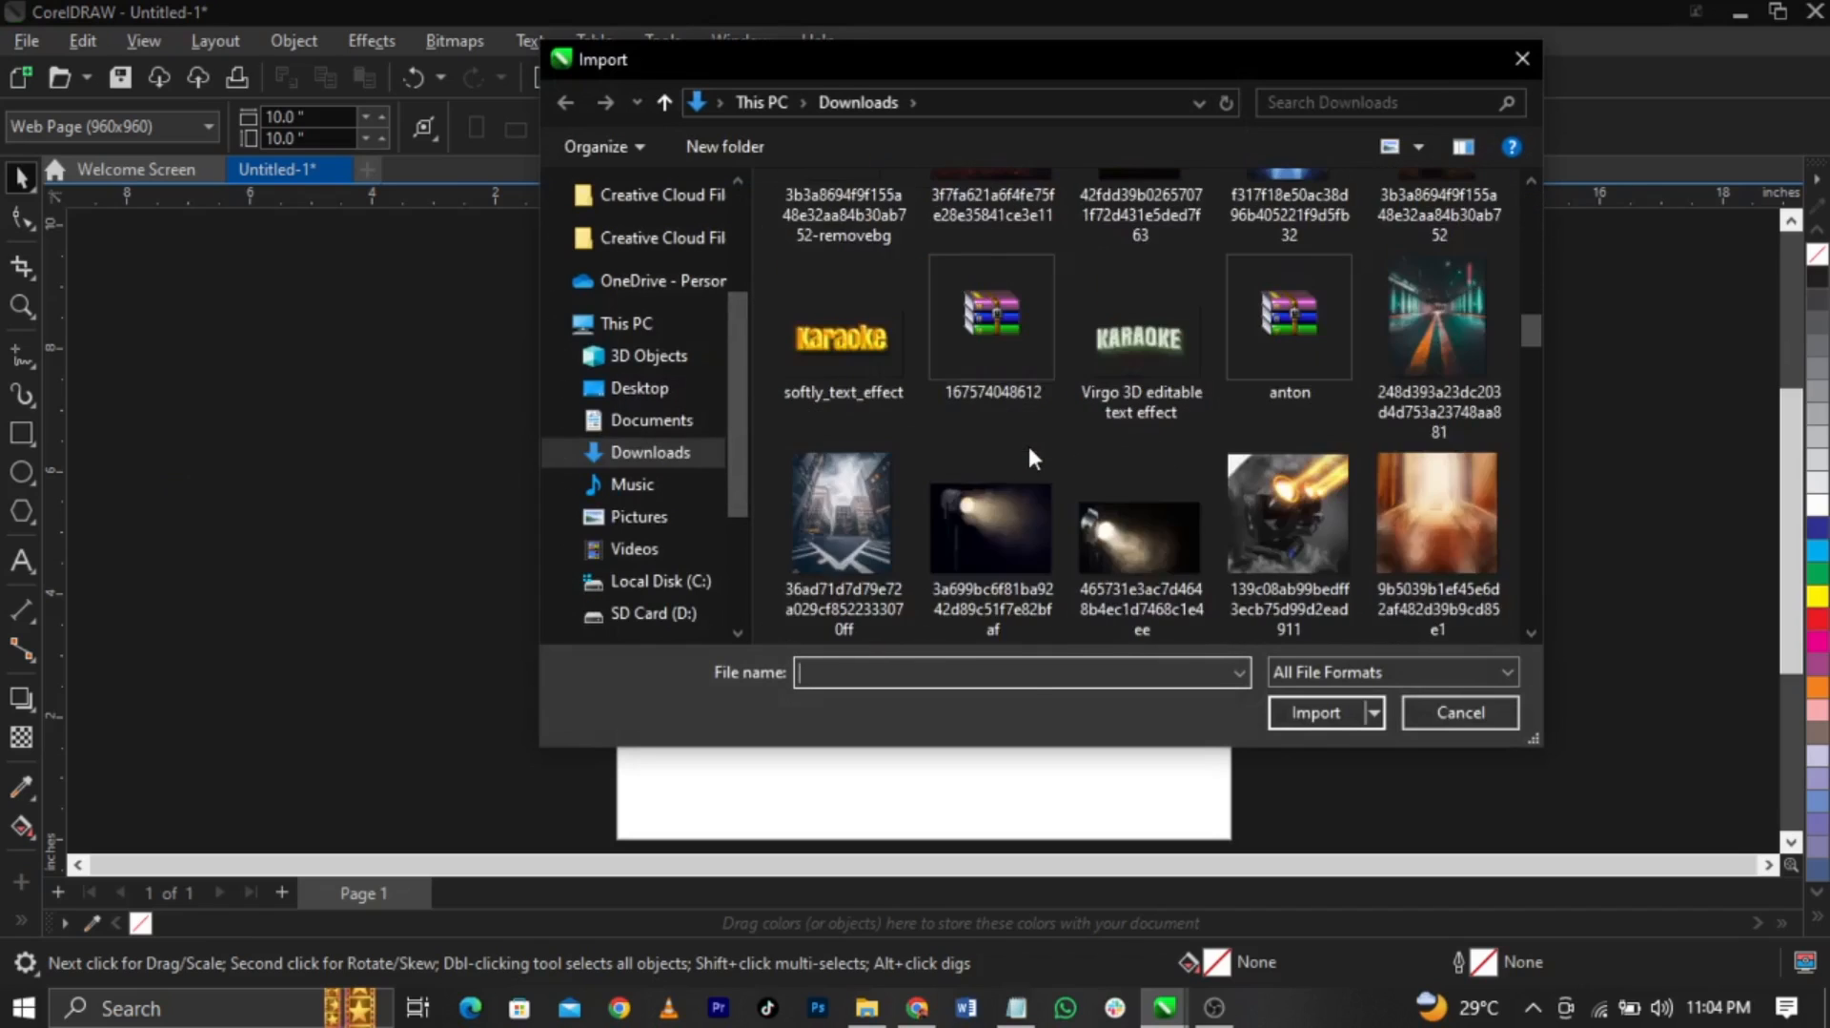
scroll(1027, 444, "down", 10)
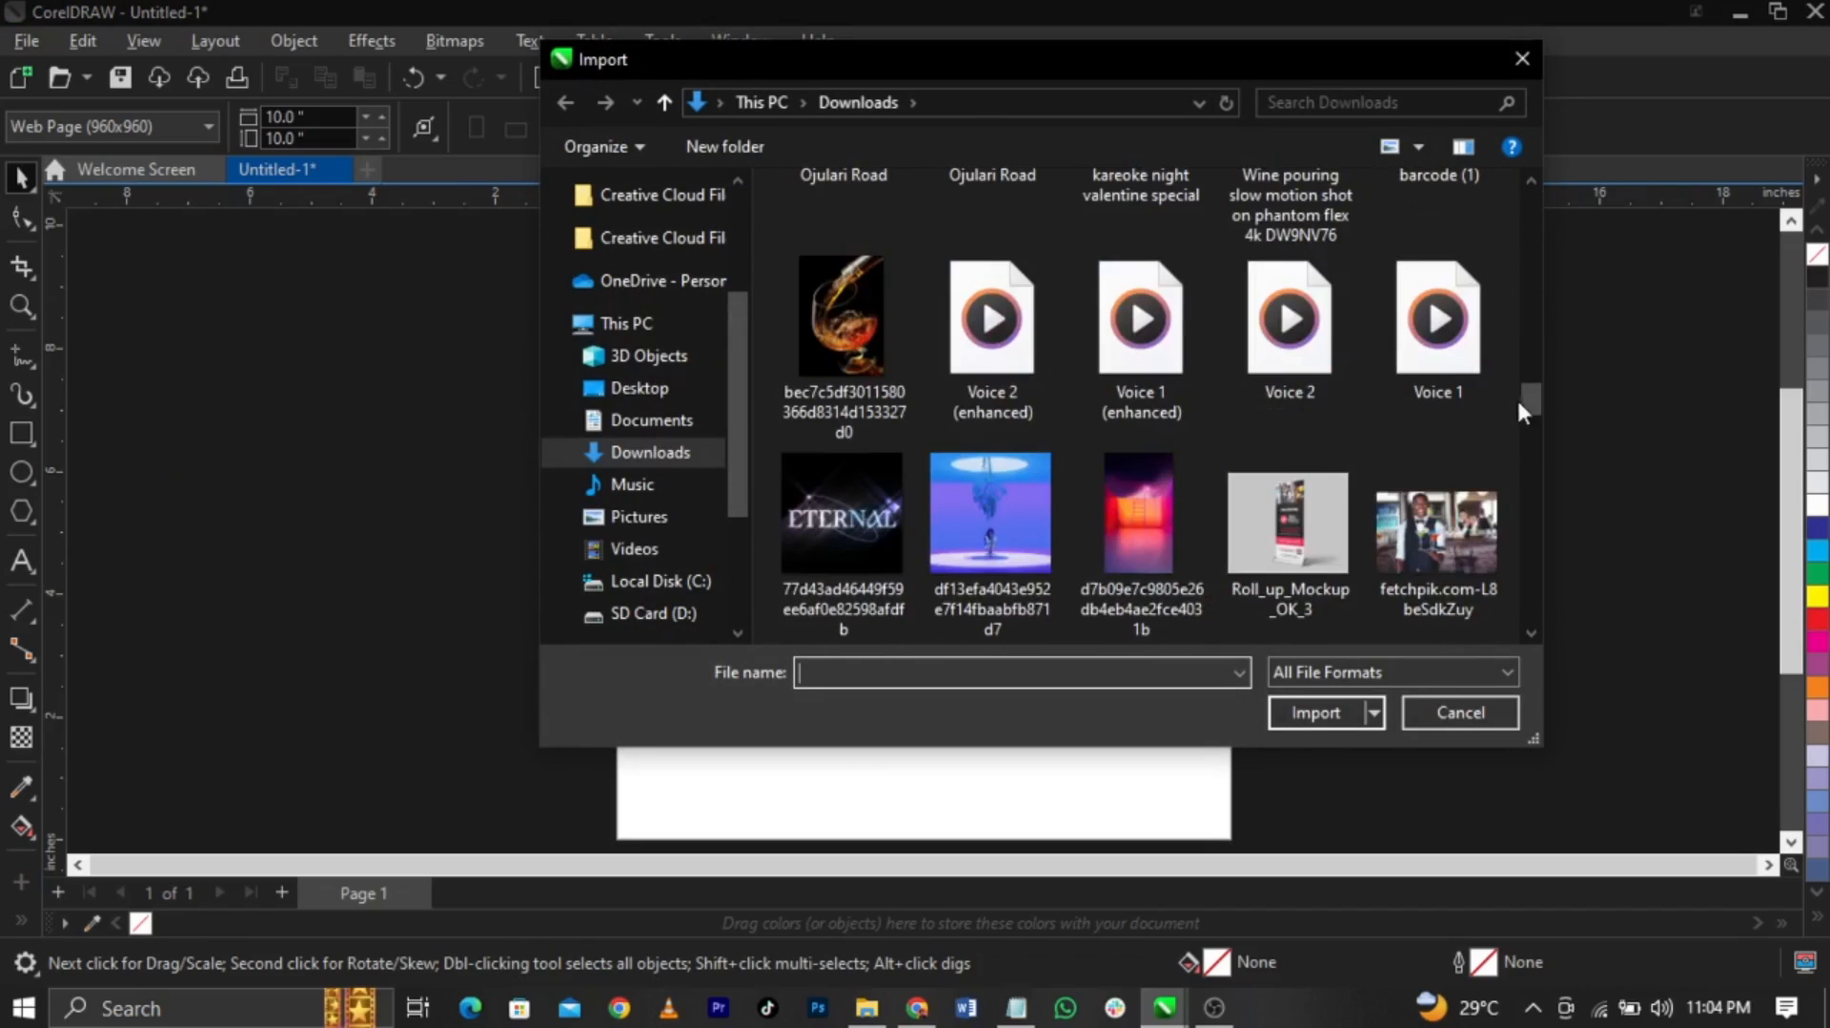
left_click_drag(1519, 402, 1542, 353)
double_click(1171, 277)
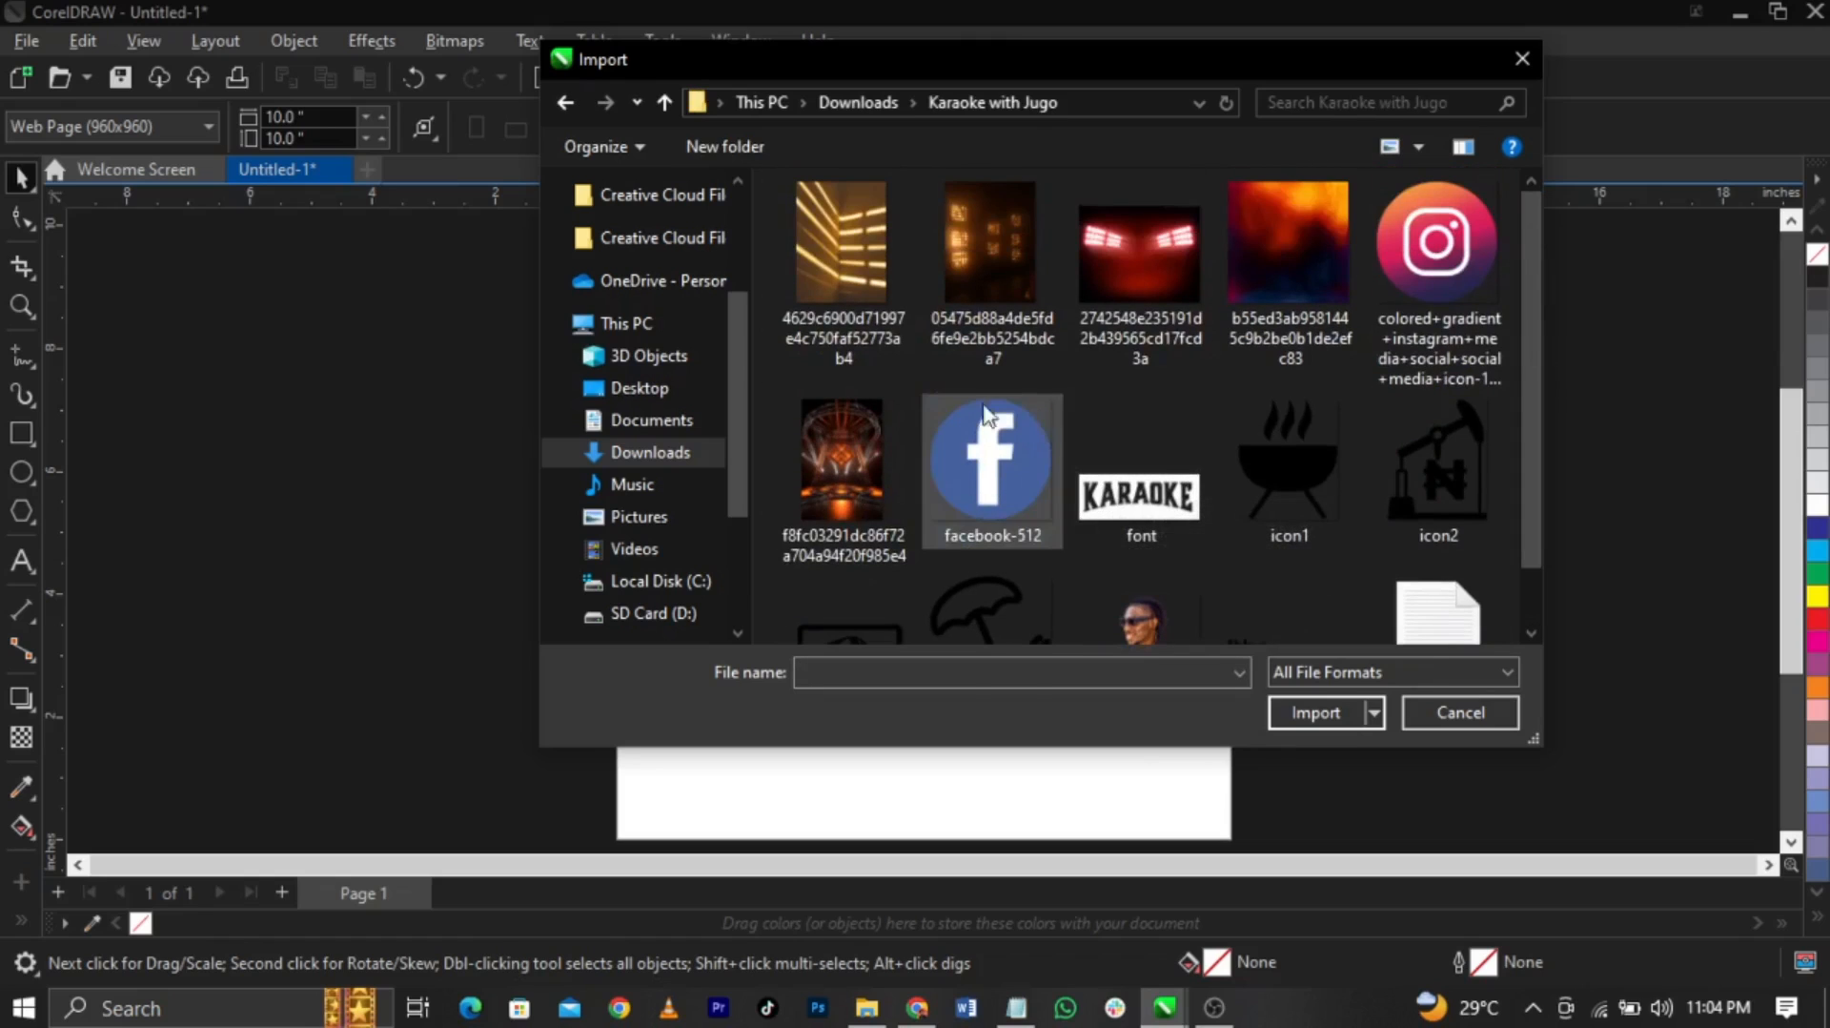
key("ctrl+a")
scroll(1266, 482, "down", 1)
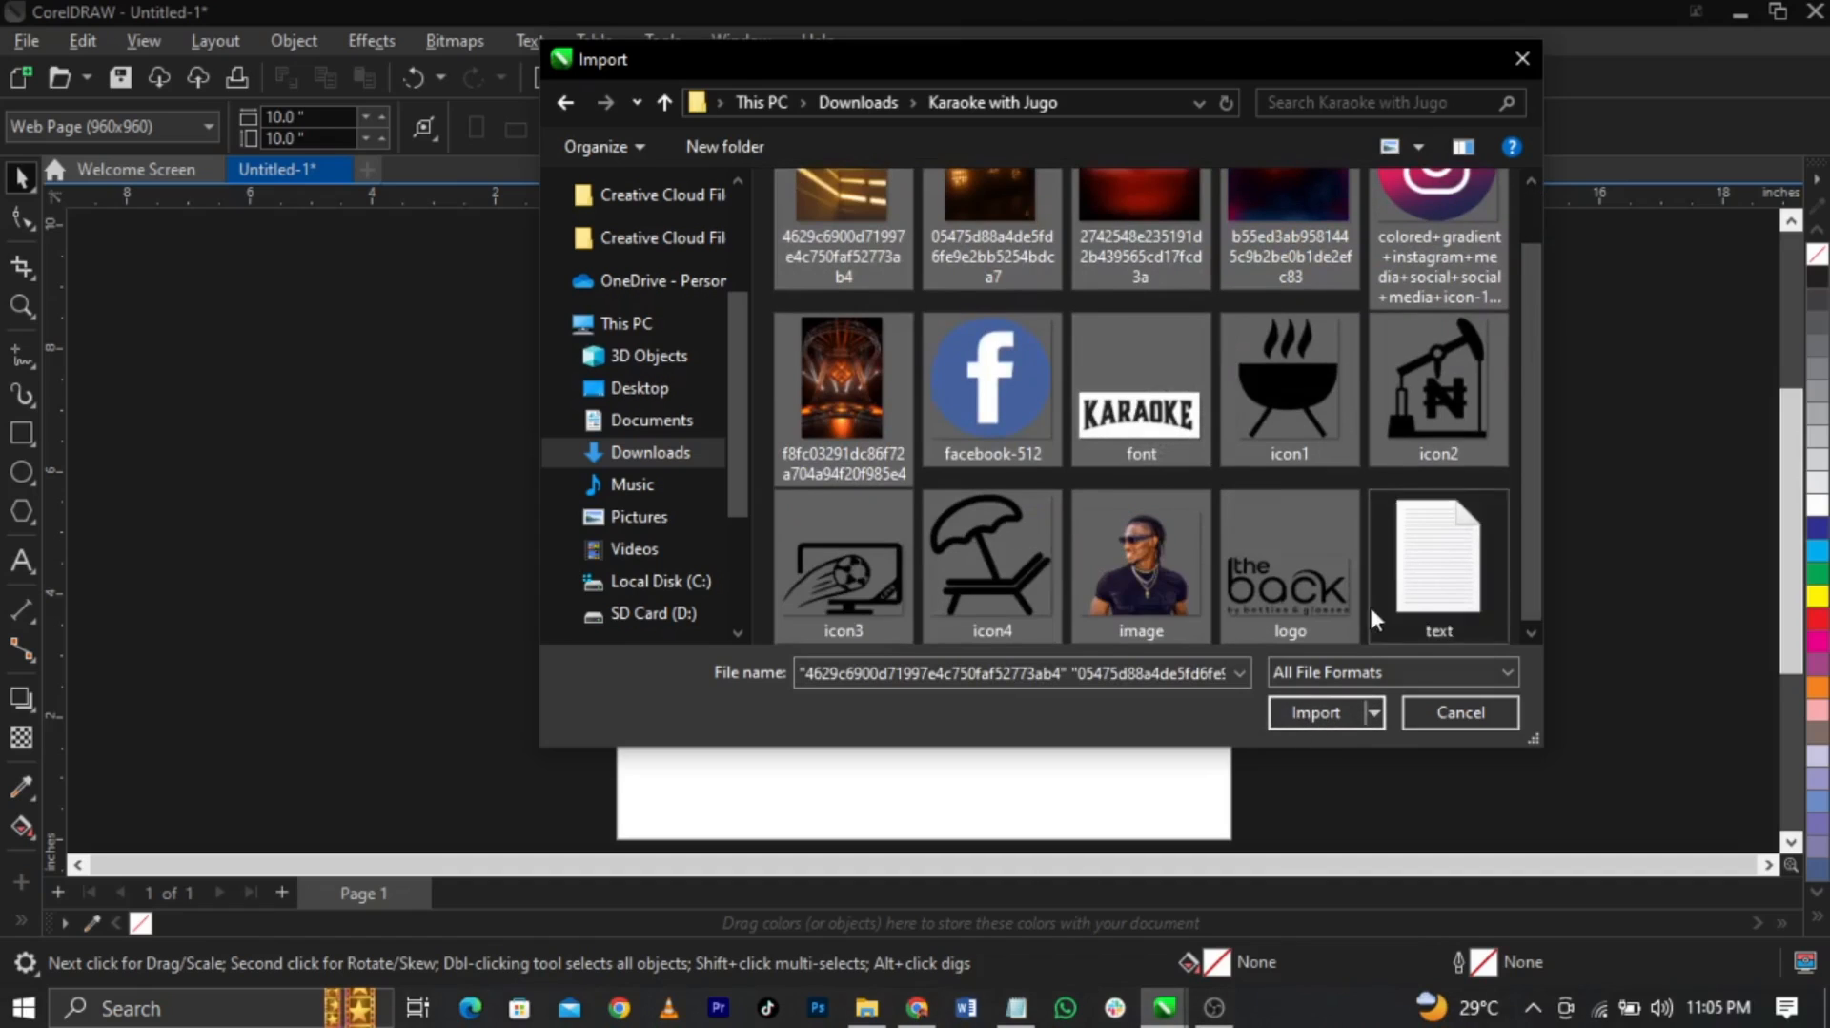
left_click(1325, 713)
Place the background pictures, the Instagram and Facebook icons and the KARAOKE font image at small size beside the page
left_click_drag(254, 335, 356, 472)
left_click_drag(198, 451, 306, 593)
left_click_drag(340, 446, 468, 548)
left_click_drag(483, 386, 600, 503)
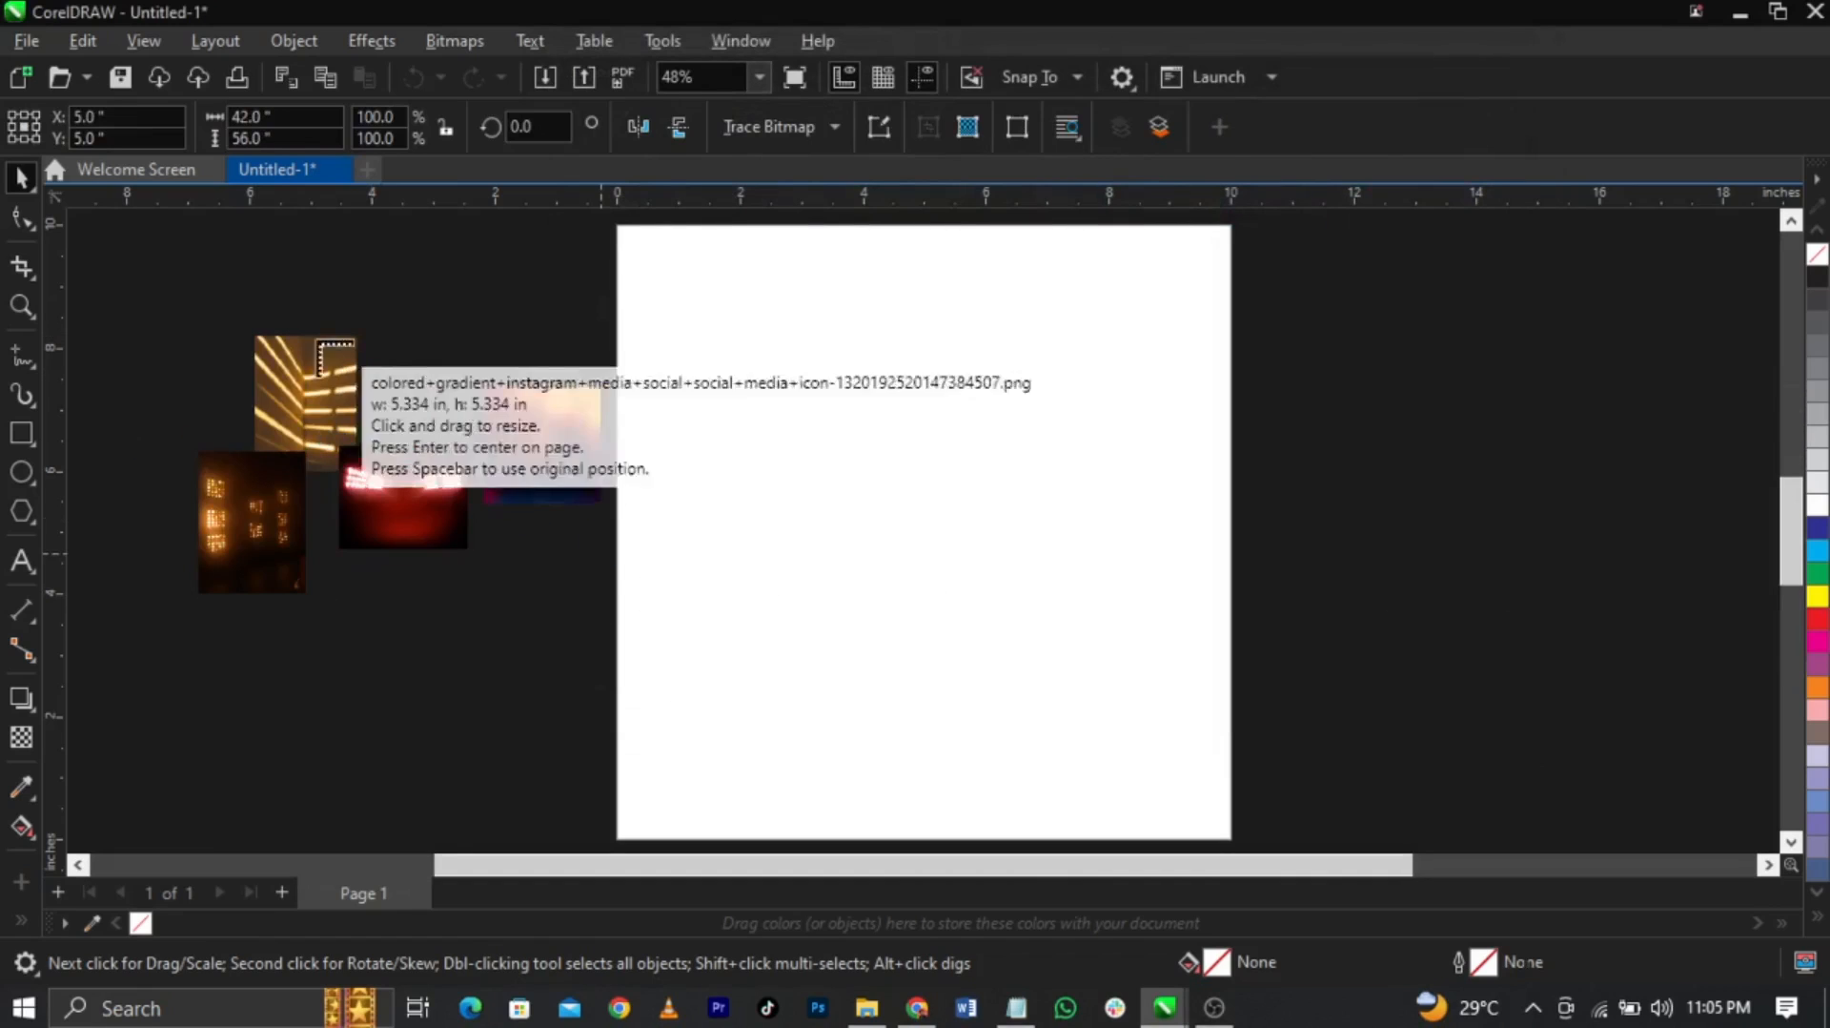
left_click_drag(193, 250, 356, 336)
left_click_drag(255, 389, 456, 549)
left_click_drag(473, 638, 517, 665)
left_click_drag(374, 250, 521, 381)
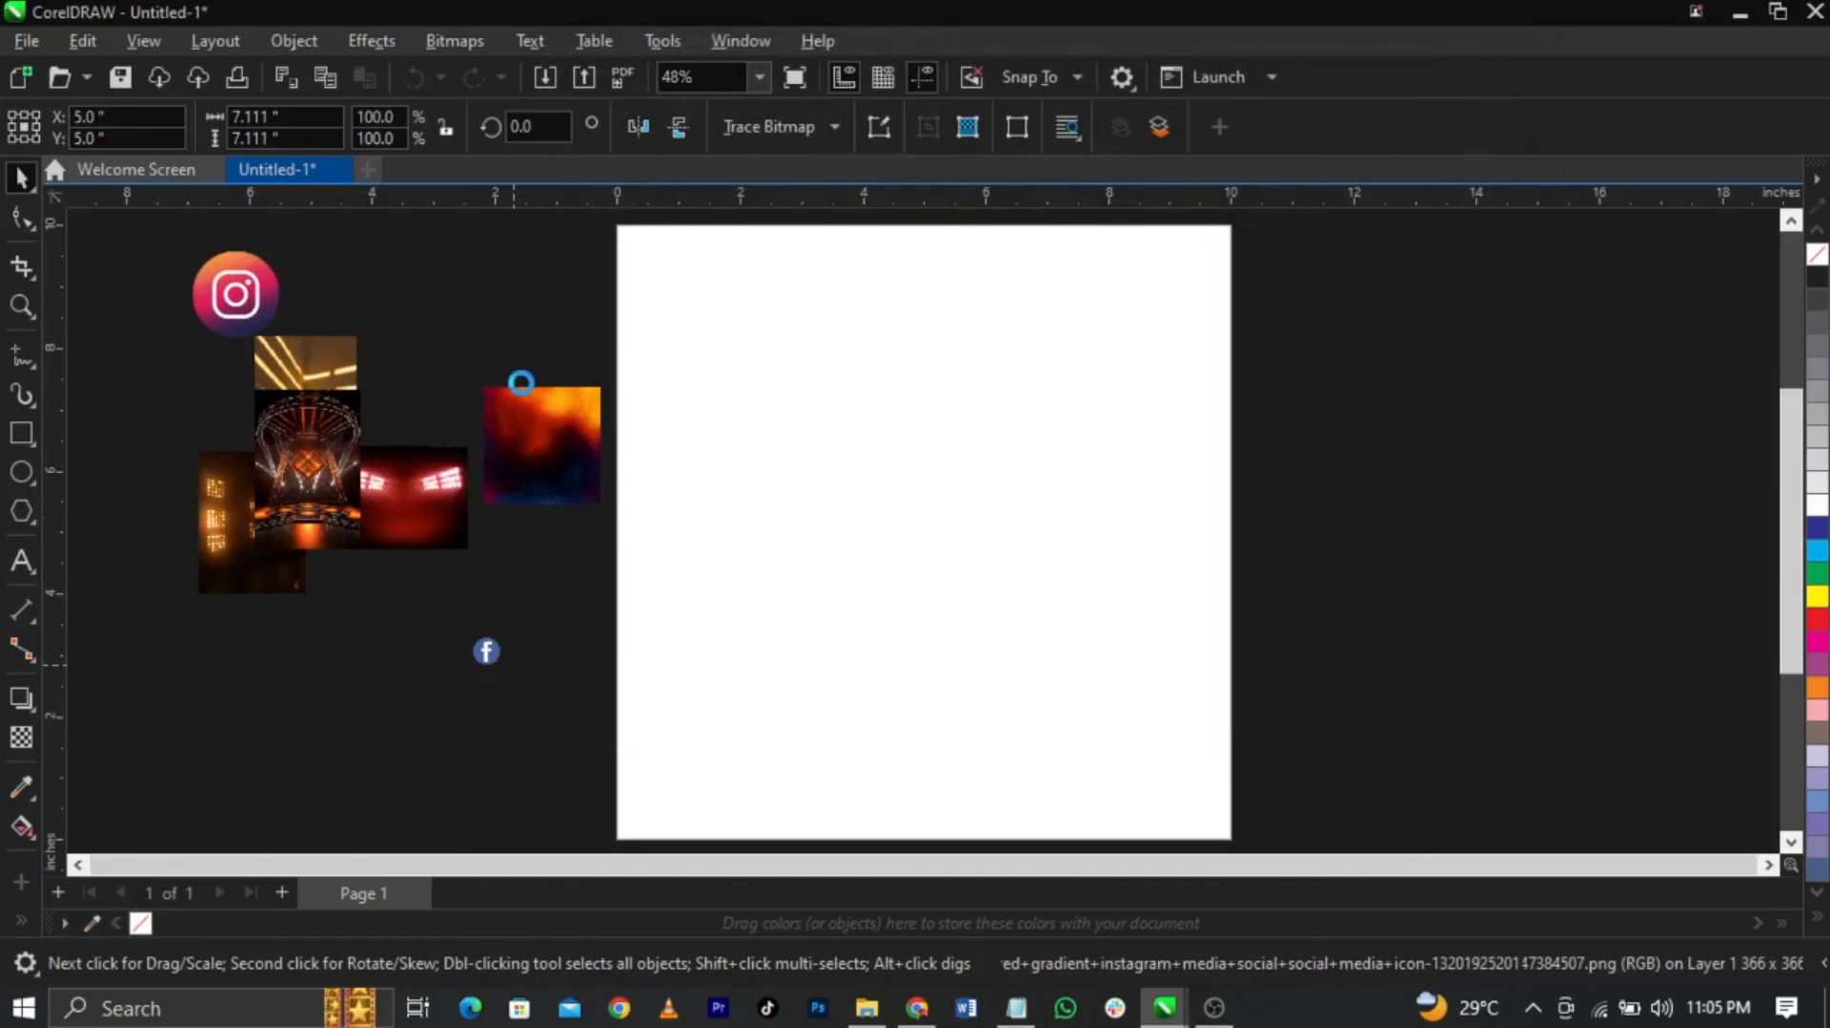
Place icon1 to icon4, the portrait image and the logo at small size beside the page
left_click_drag(384, 386, 473, 470)
left_click_drag(168, 381, 301, 524)
left_click_drag(217, 595, 329, 672)
left_click_drag(160, 625, 259, 725)
left_click_drag(356, 606, 449, 701)
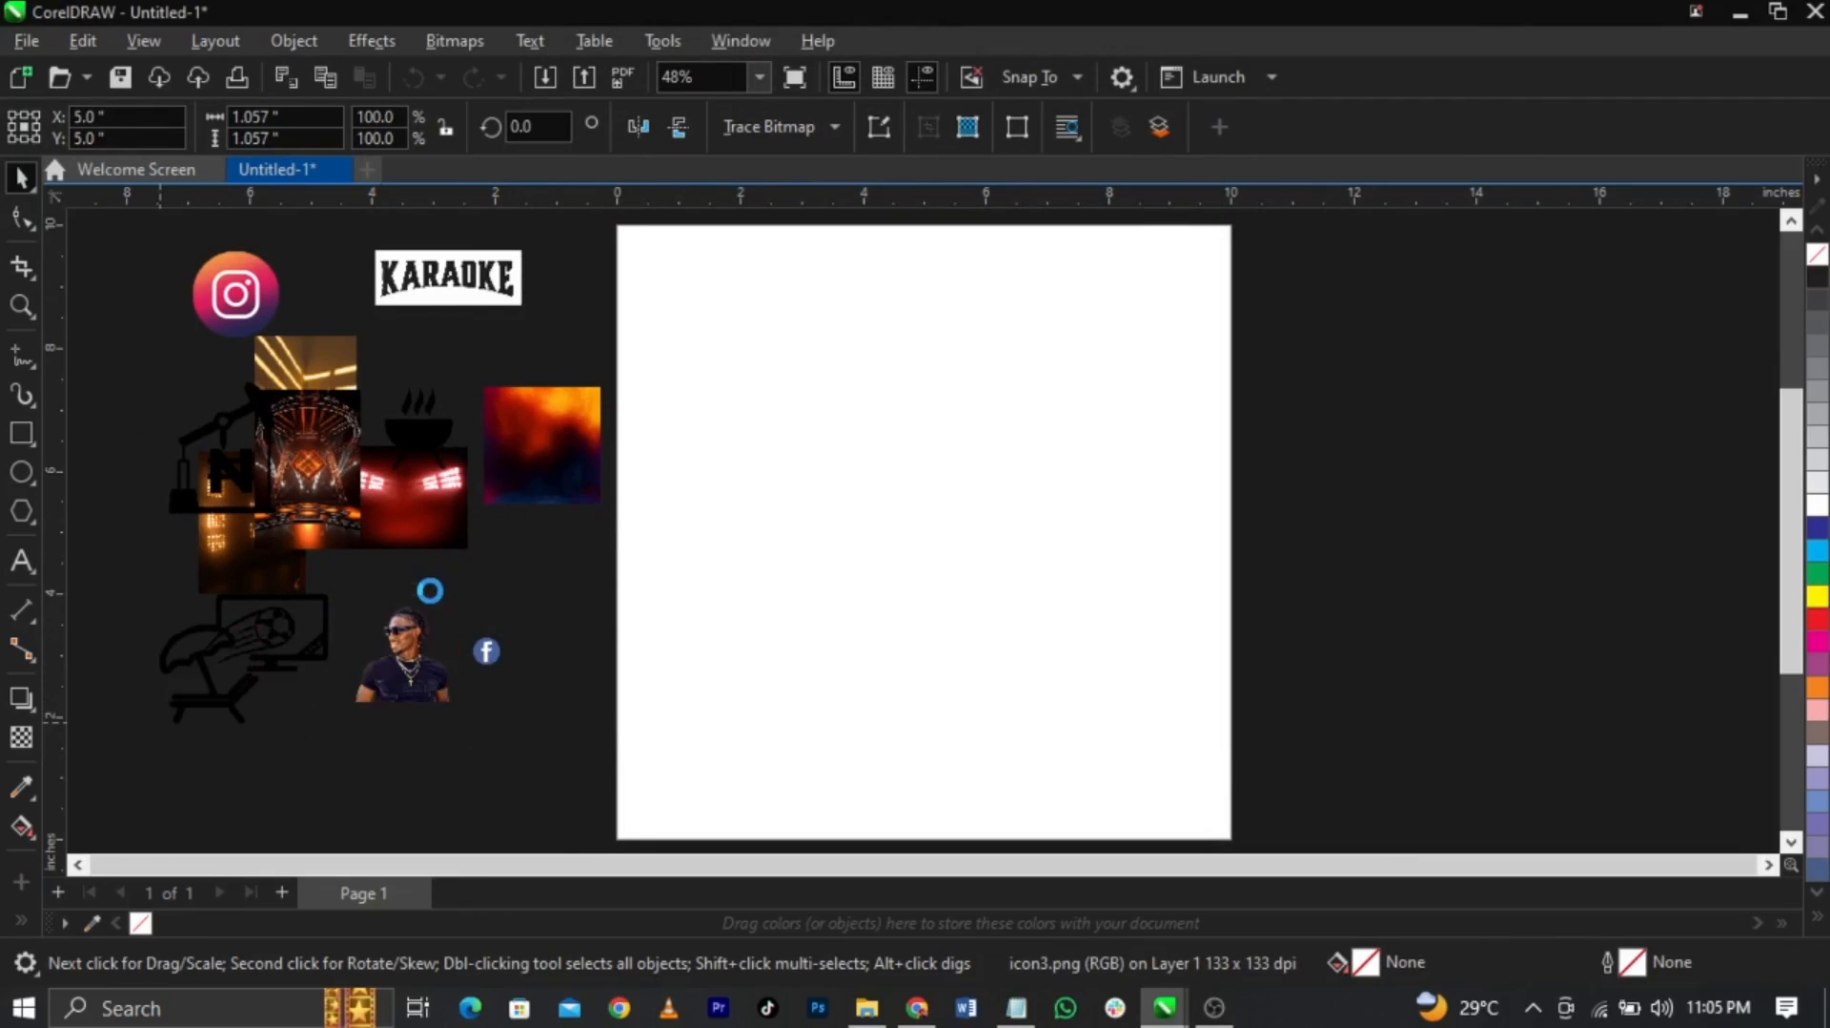
left_click_drag(426, 582, 172, 377)
left_click(505, 559)
left_click(529, 620)
Move the orange-and-blue texture onto the page and enlarge it to about 9.7 inches square
left_click_drag(498, 500, 927, 637)
left_click_drag(1047, 523, 1273, 286)
scroll(1046, 483, "down", 1)
left_click_drag(1006, 437, 1091, 449)
scroll(1090, 449, "up", 1)
scroll(1090, 448, "down", 1)
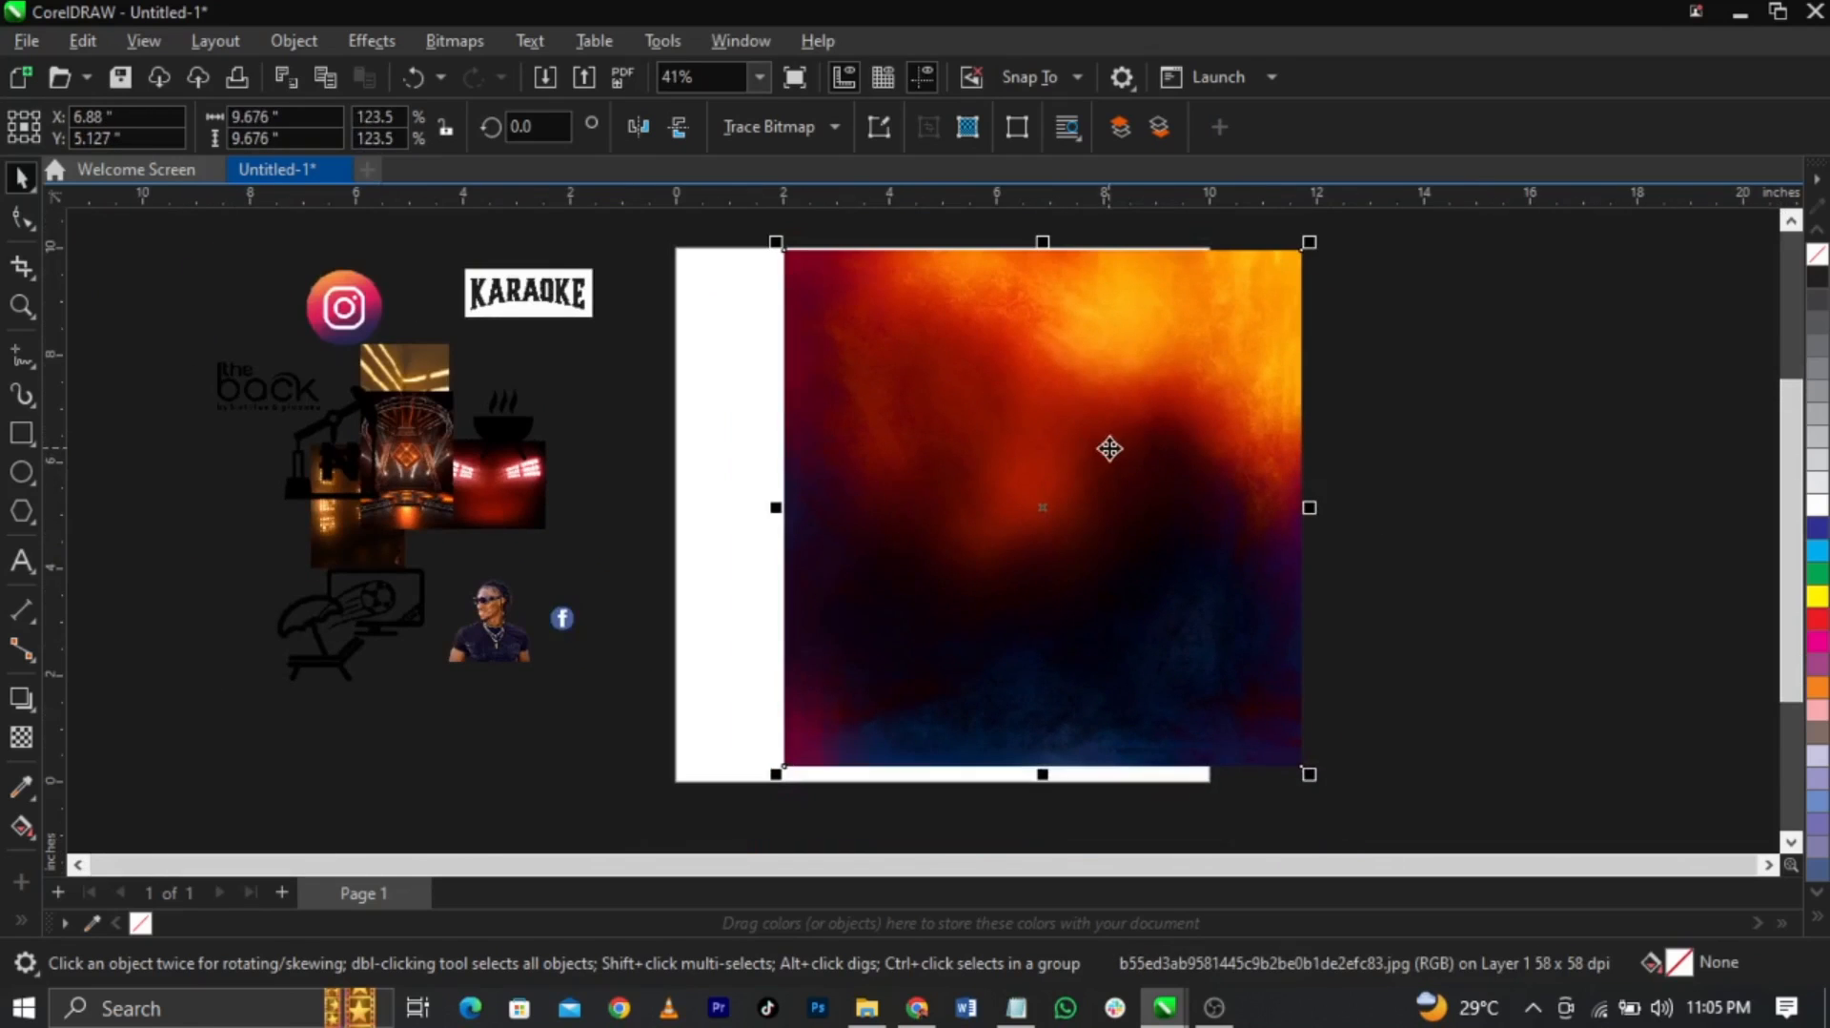
PowerClip the orange-and-blue texture inside the page-sized rectangle
right_click(1082, 418)
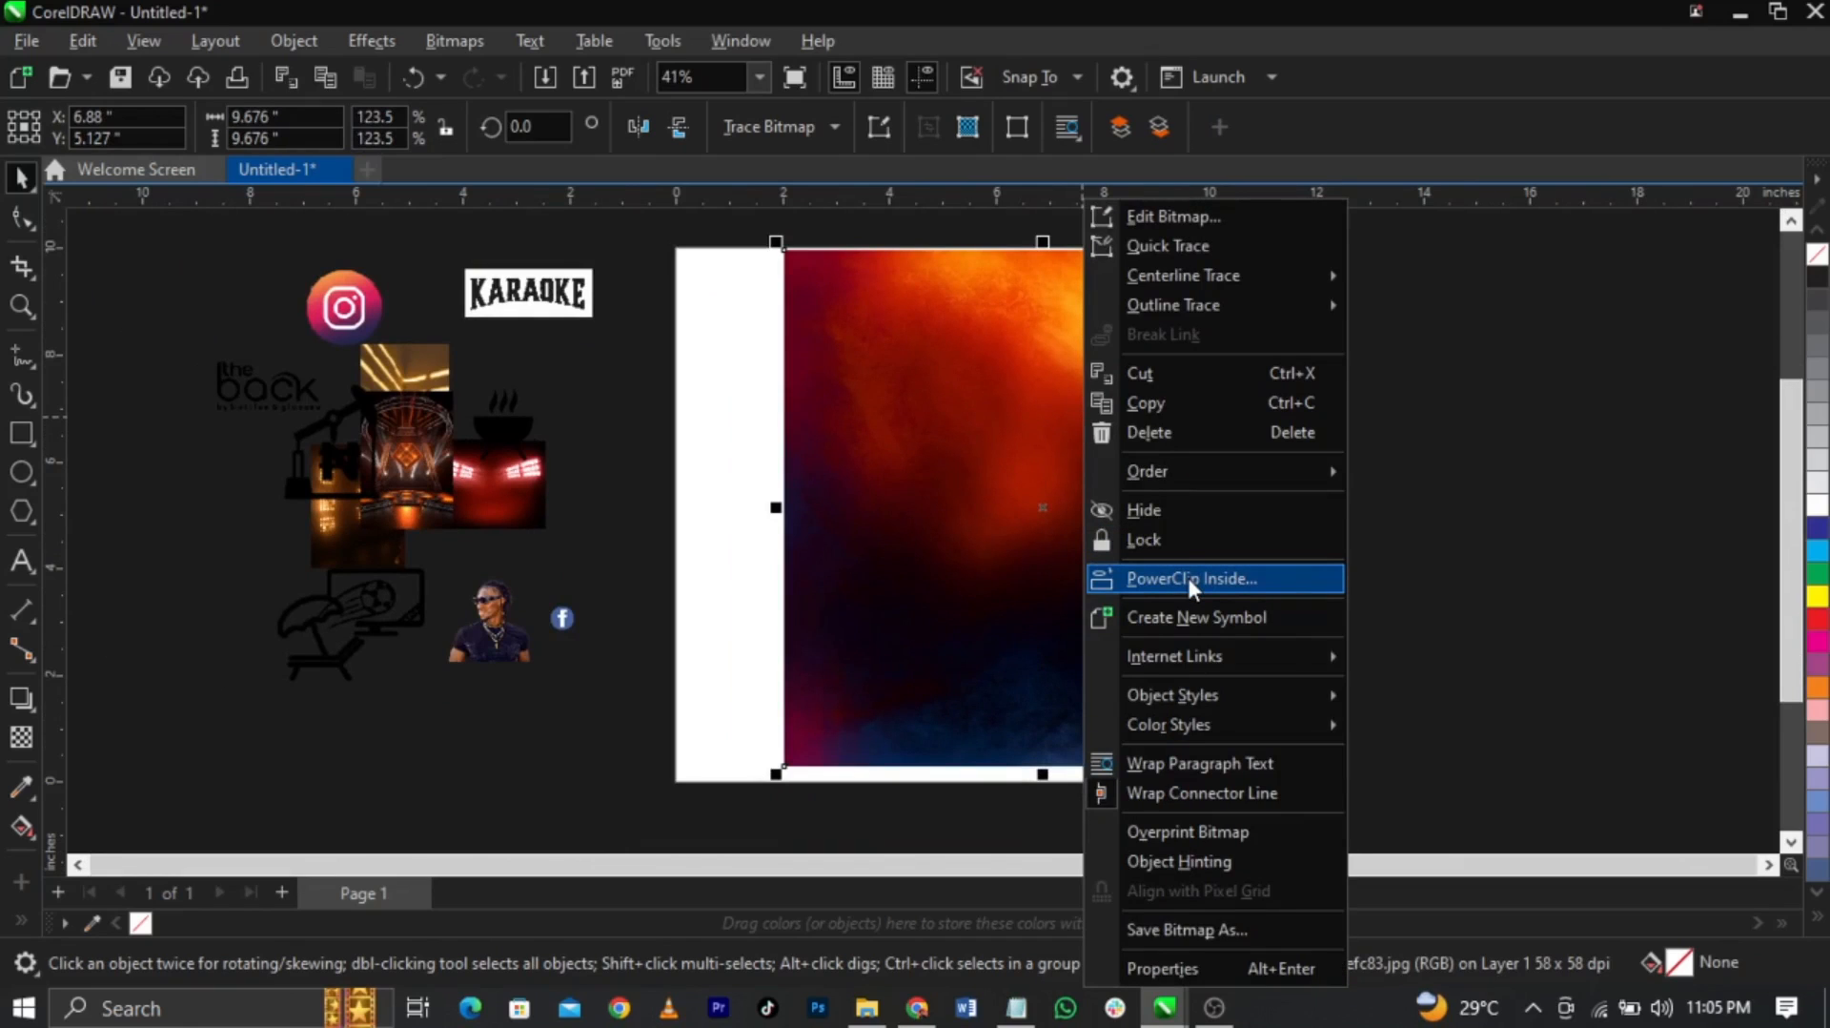
left_click(1187, 575)
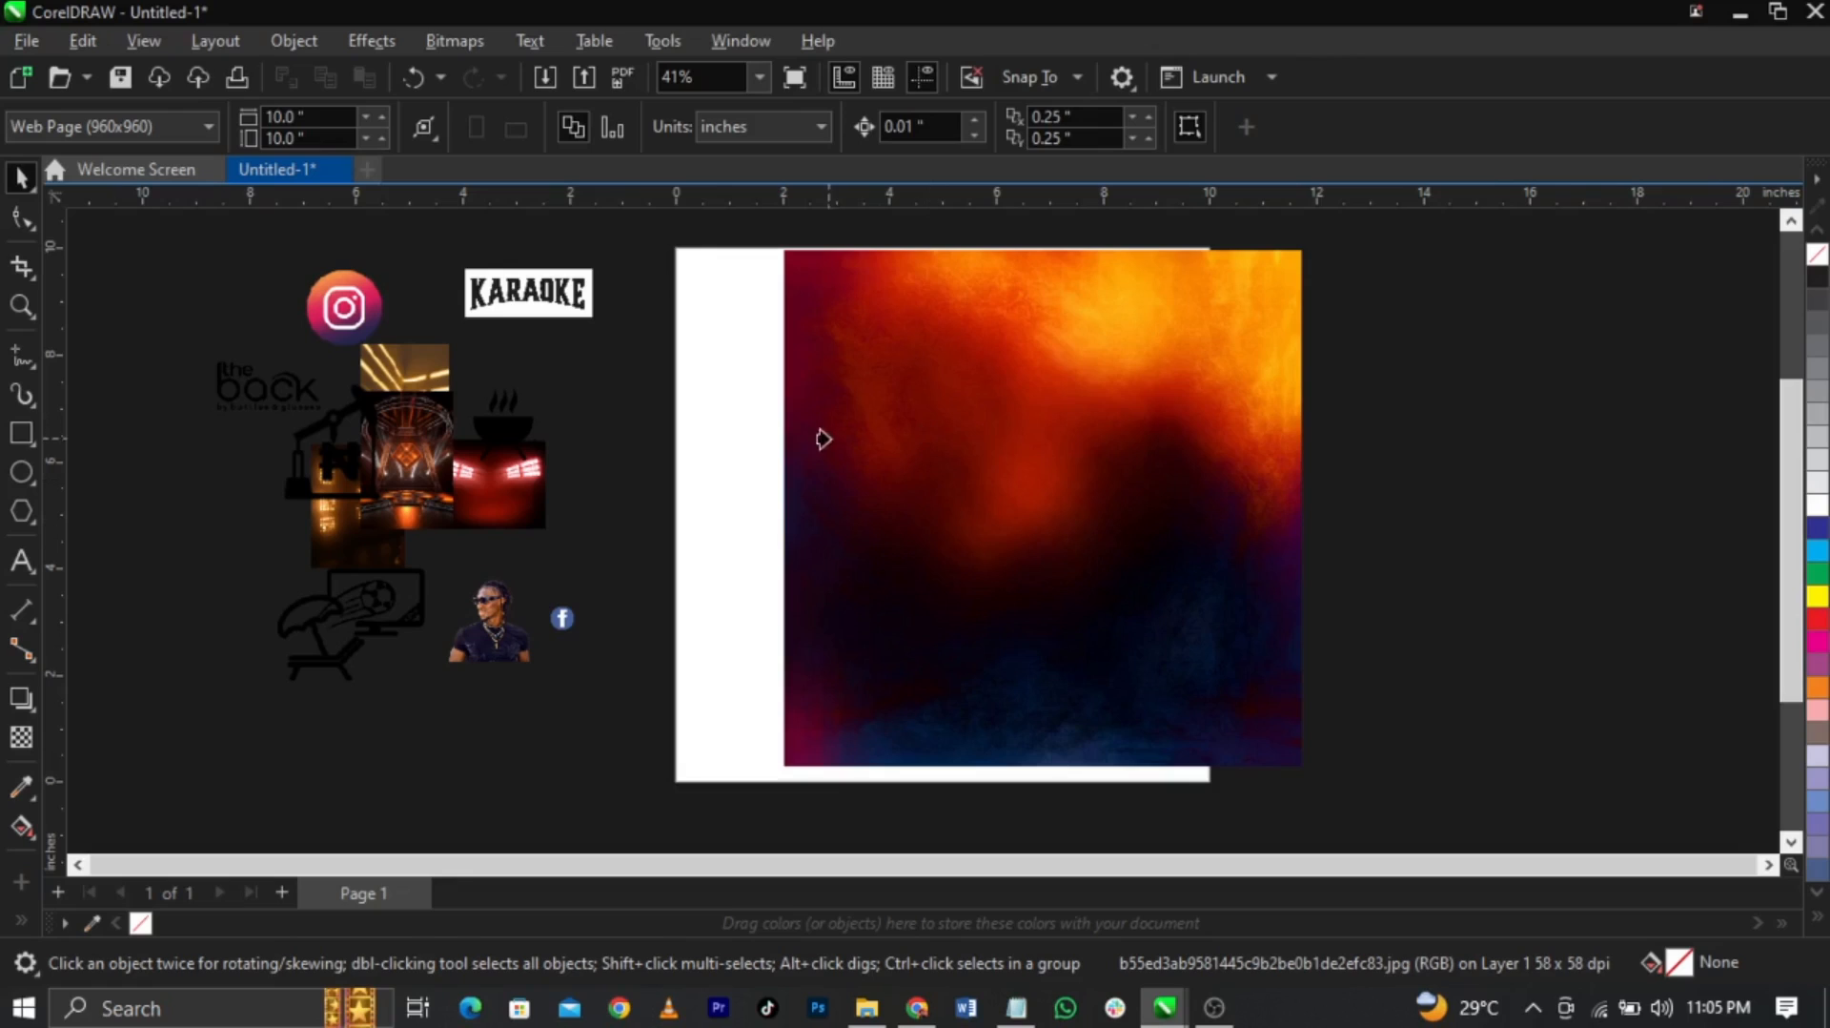
left_click(724, 432)
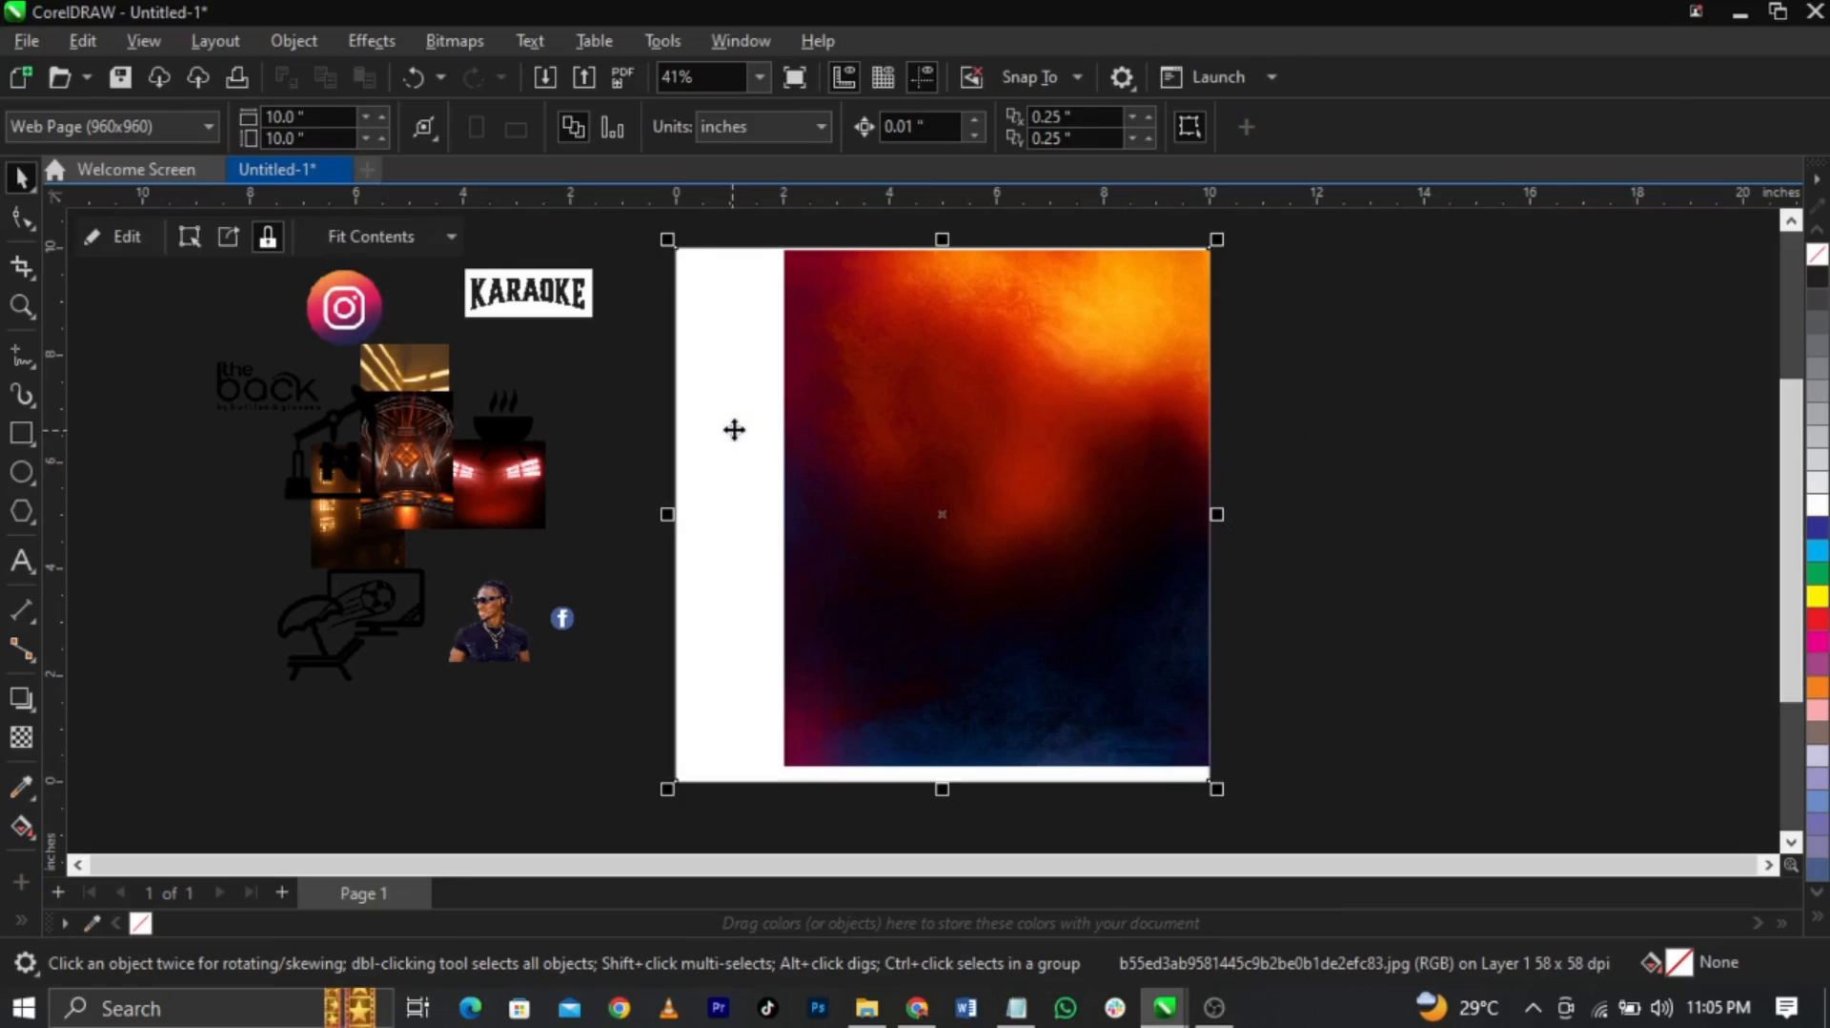
left_click(1263, 570)
left_click(1144, 574)
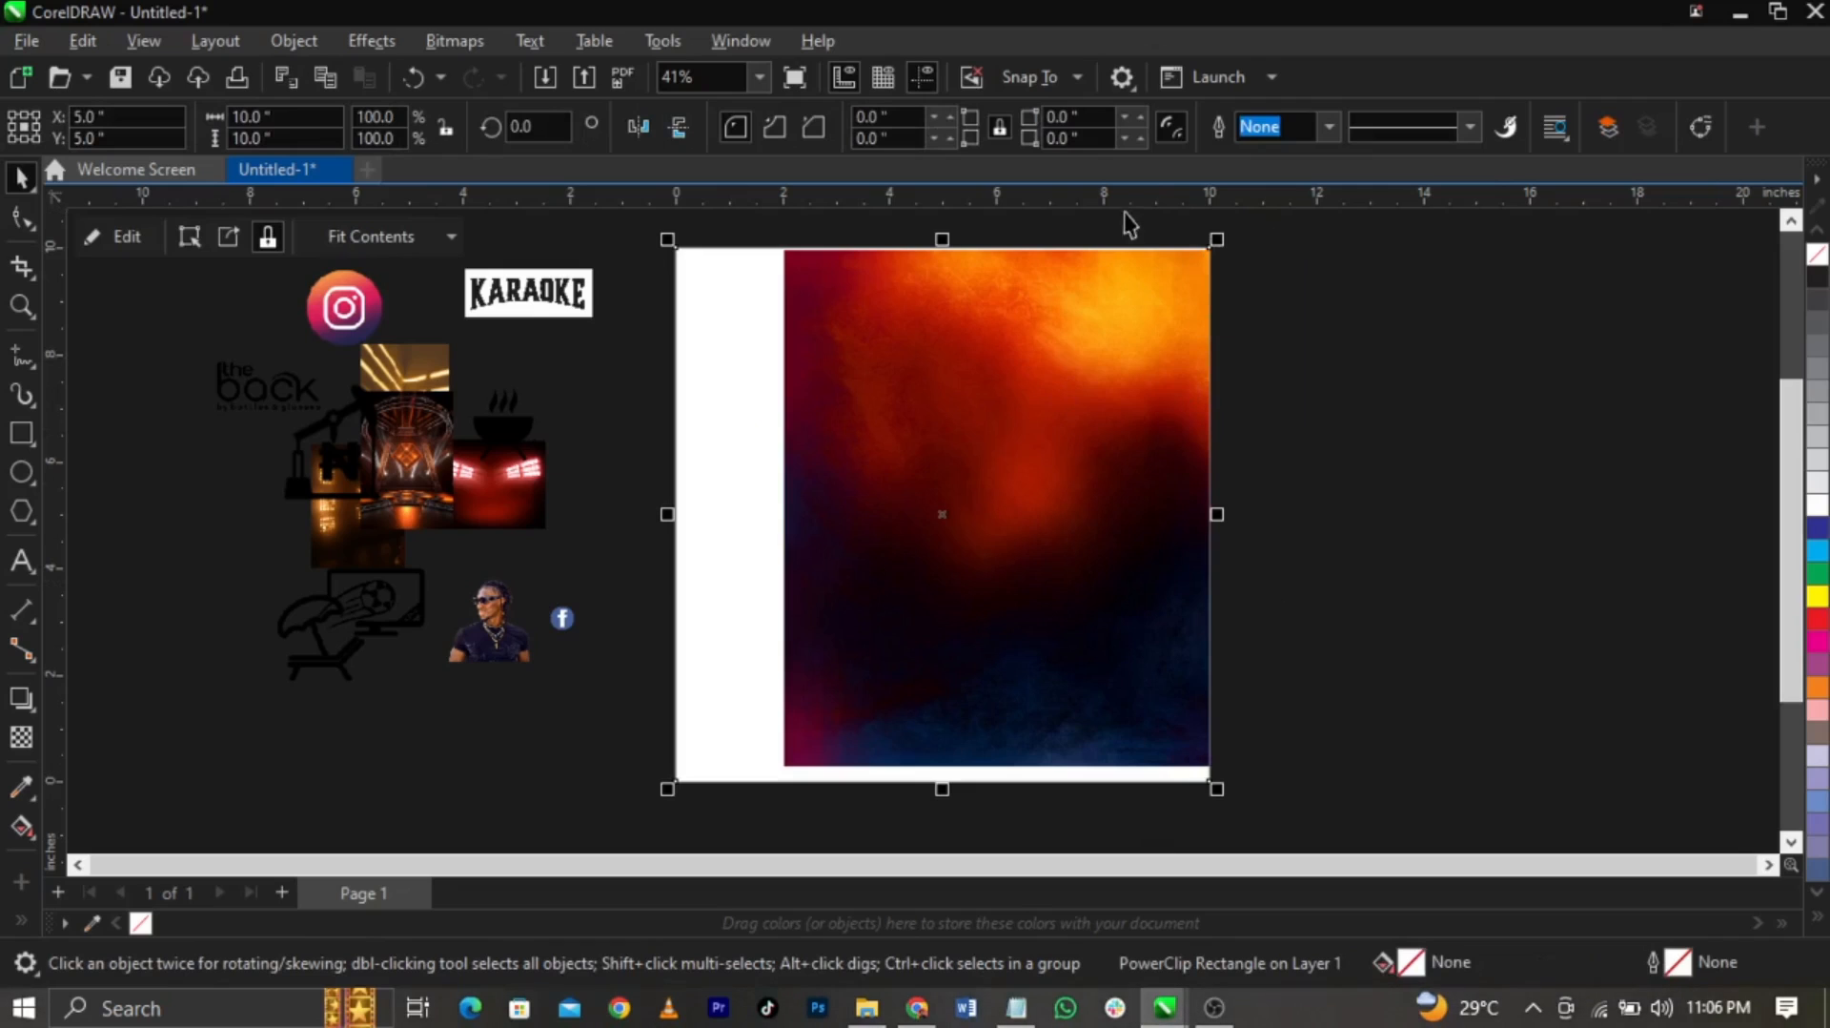
Edit the PowerClip contents, repositioning the texture and enlarging it to about 11.4 inches square so it covers the whole frame
right_click(1036, 374)
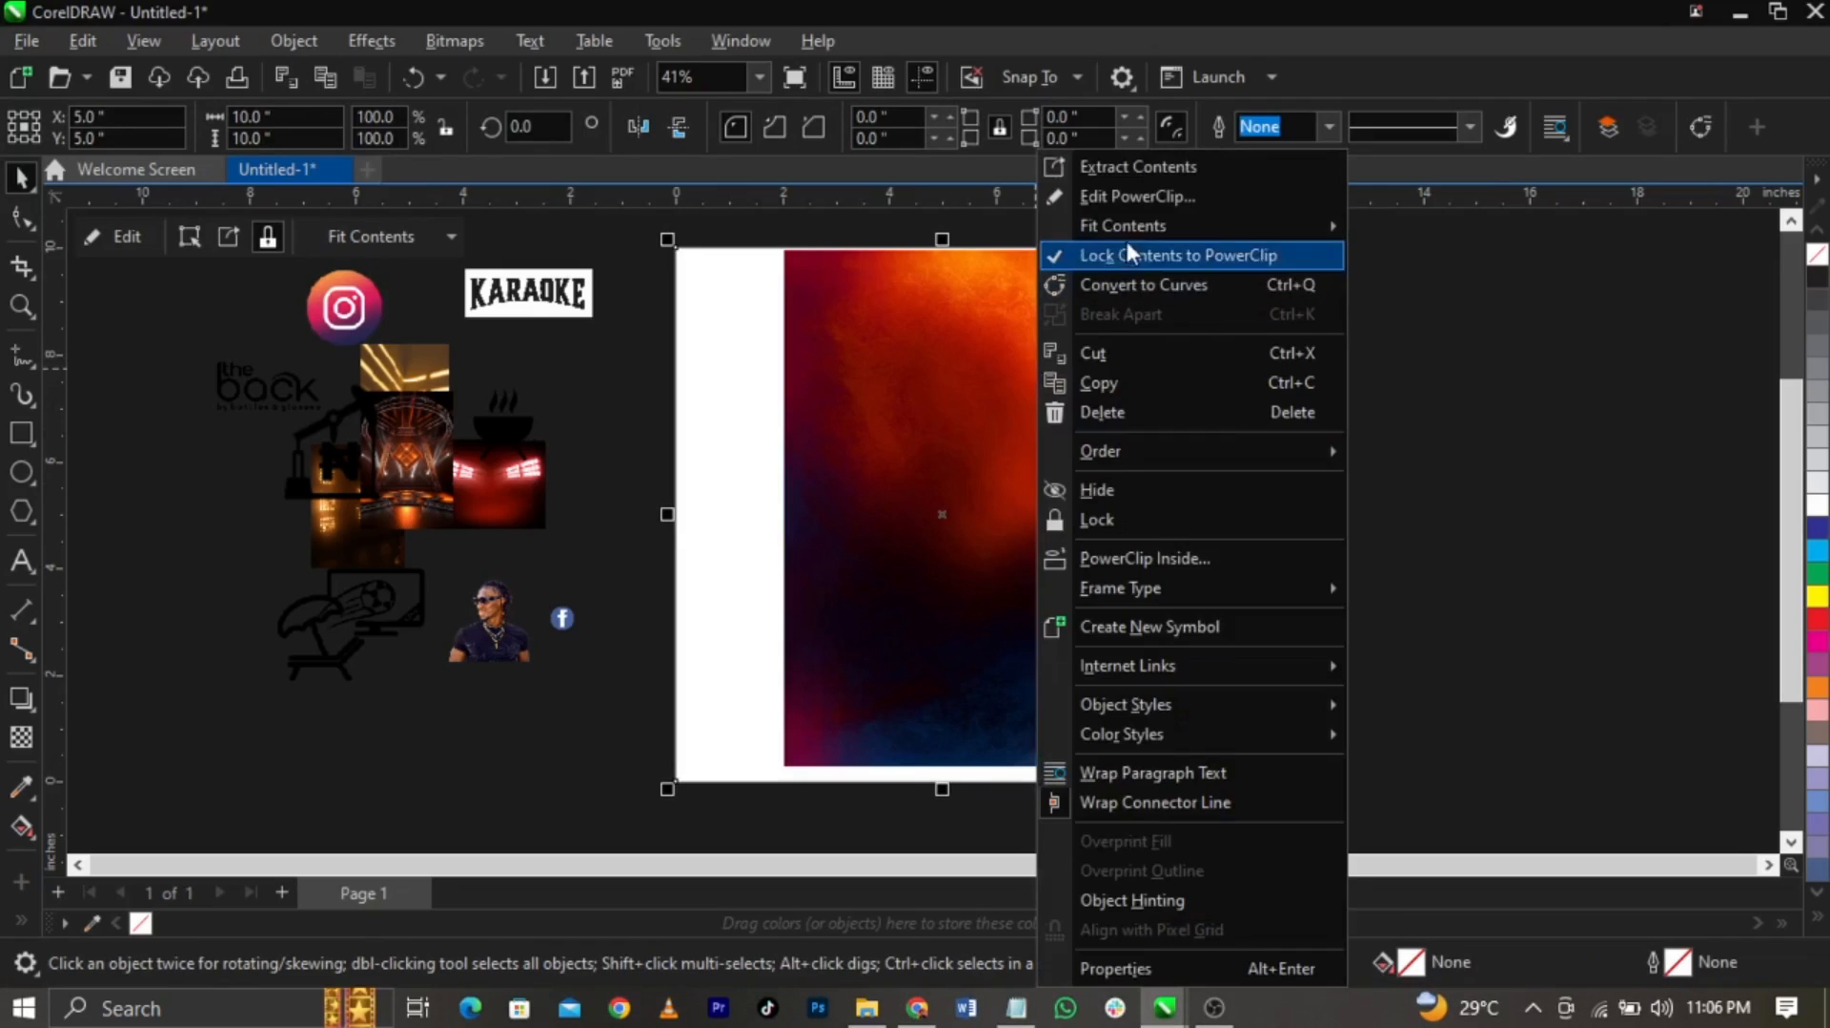
left_click(1125, 194)
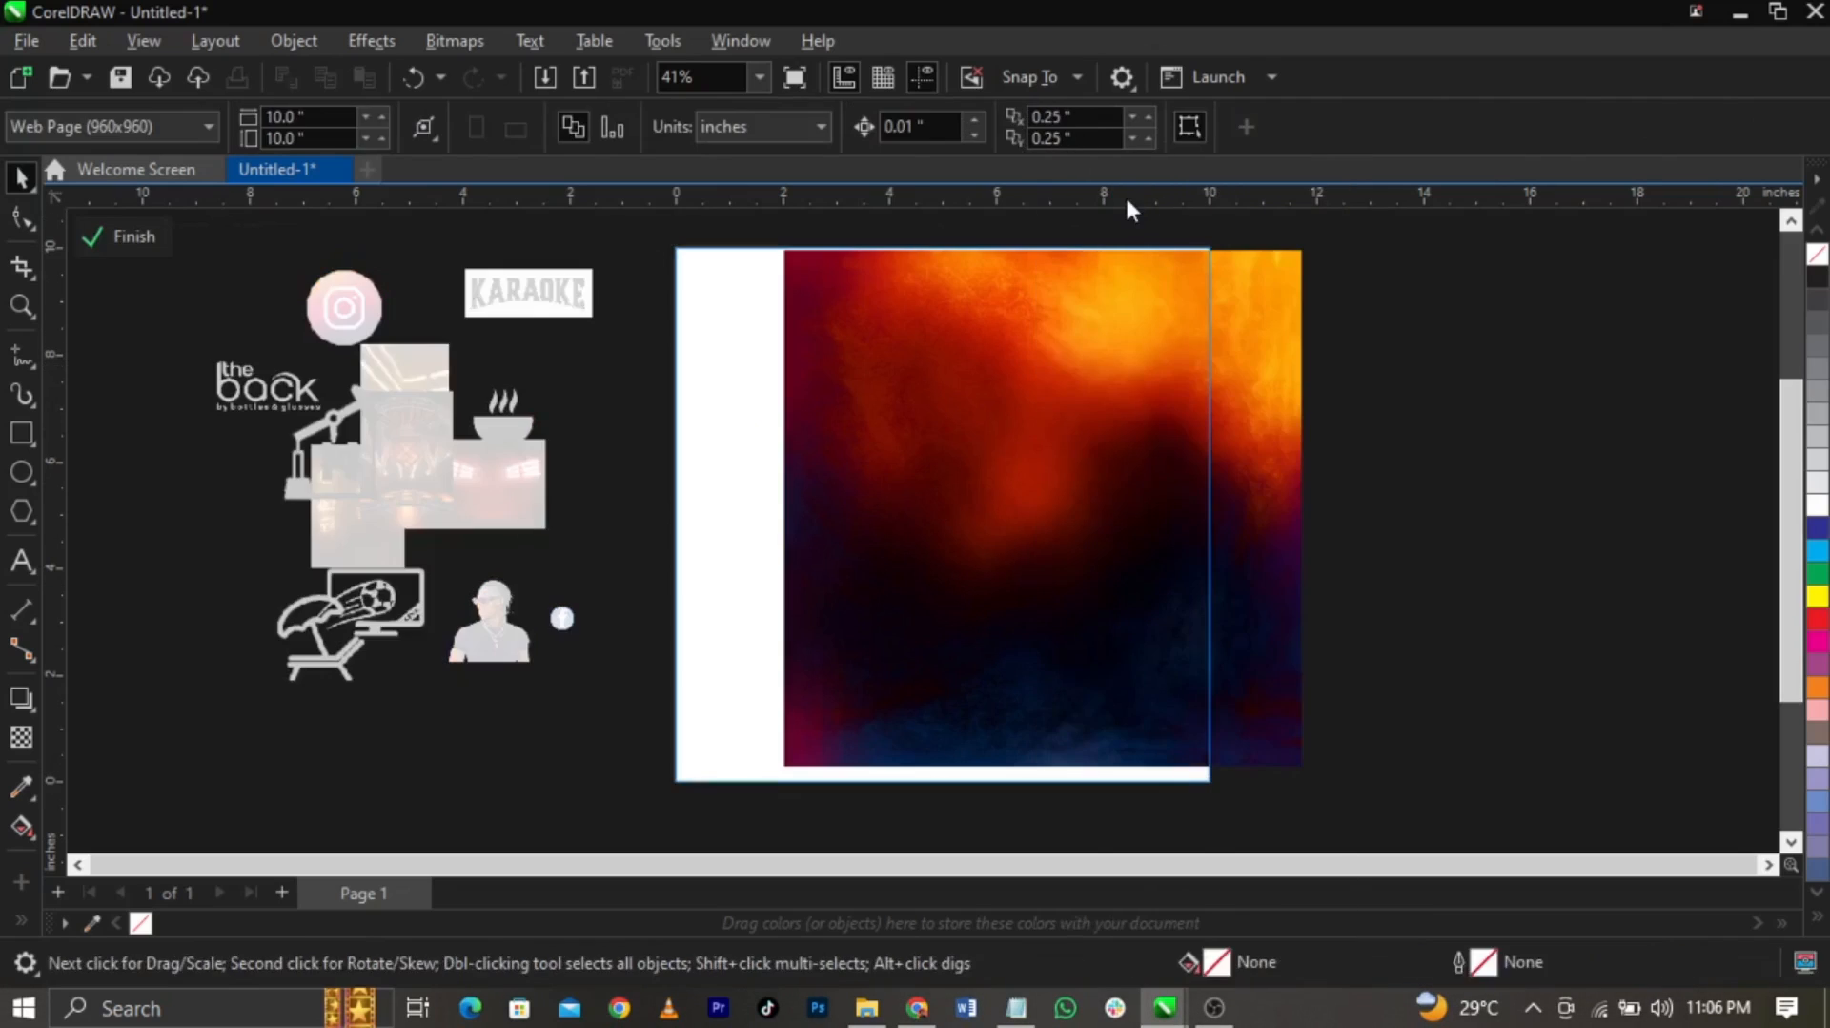
left_click_drag(1134, 467, 1005, 449)
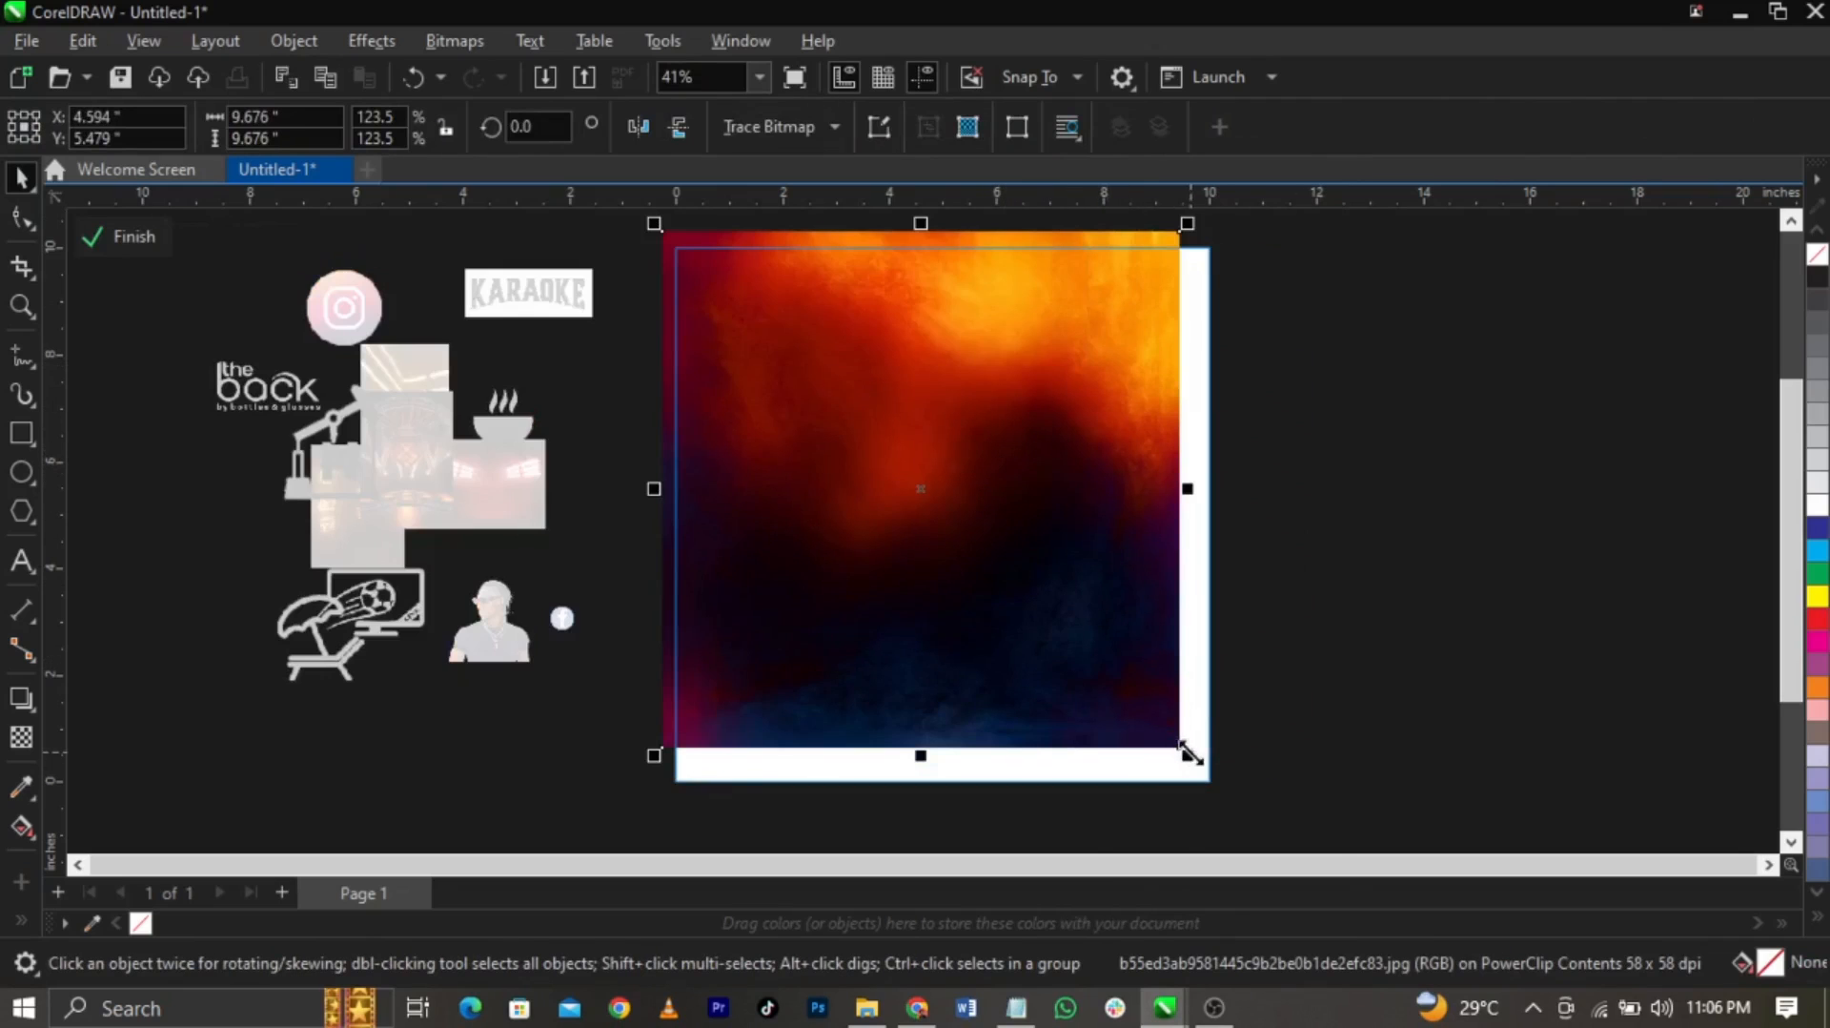
left_click_drag(1185, 759, 1238, 807)
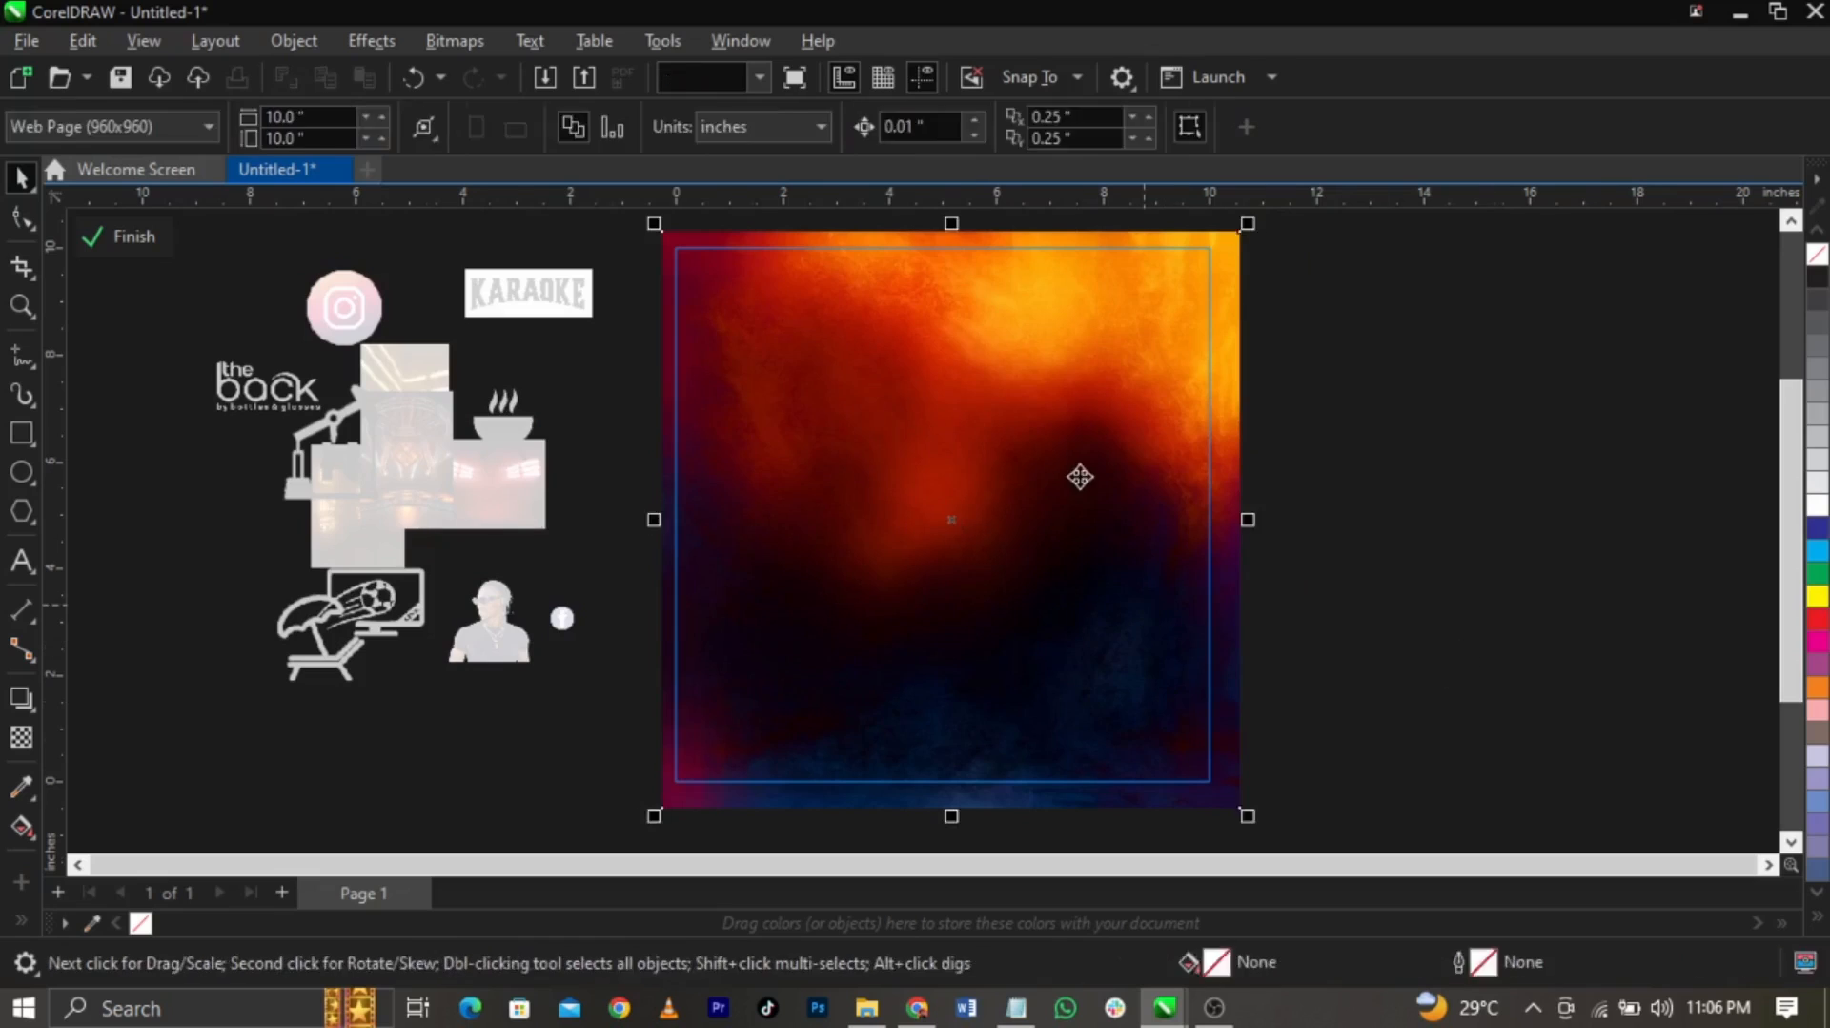
scroll(1078, 478, "down", 1)
left_click_drag(1209, 735, 1226, 756)
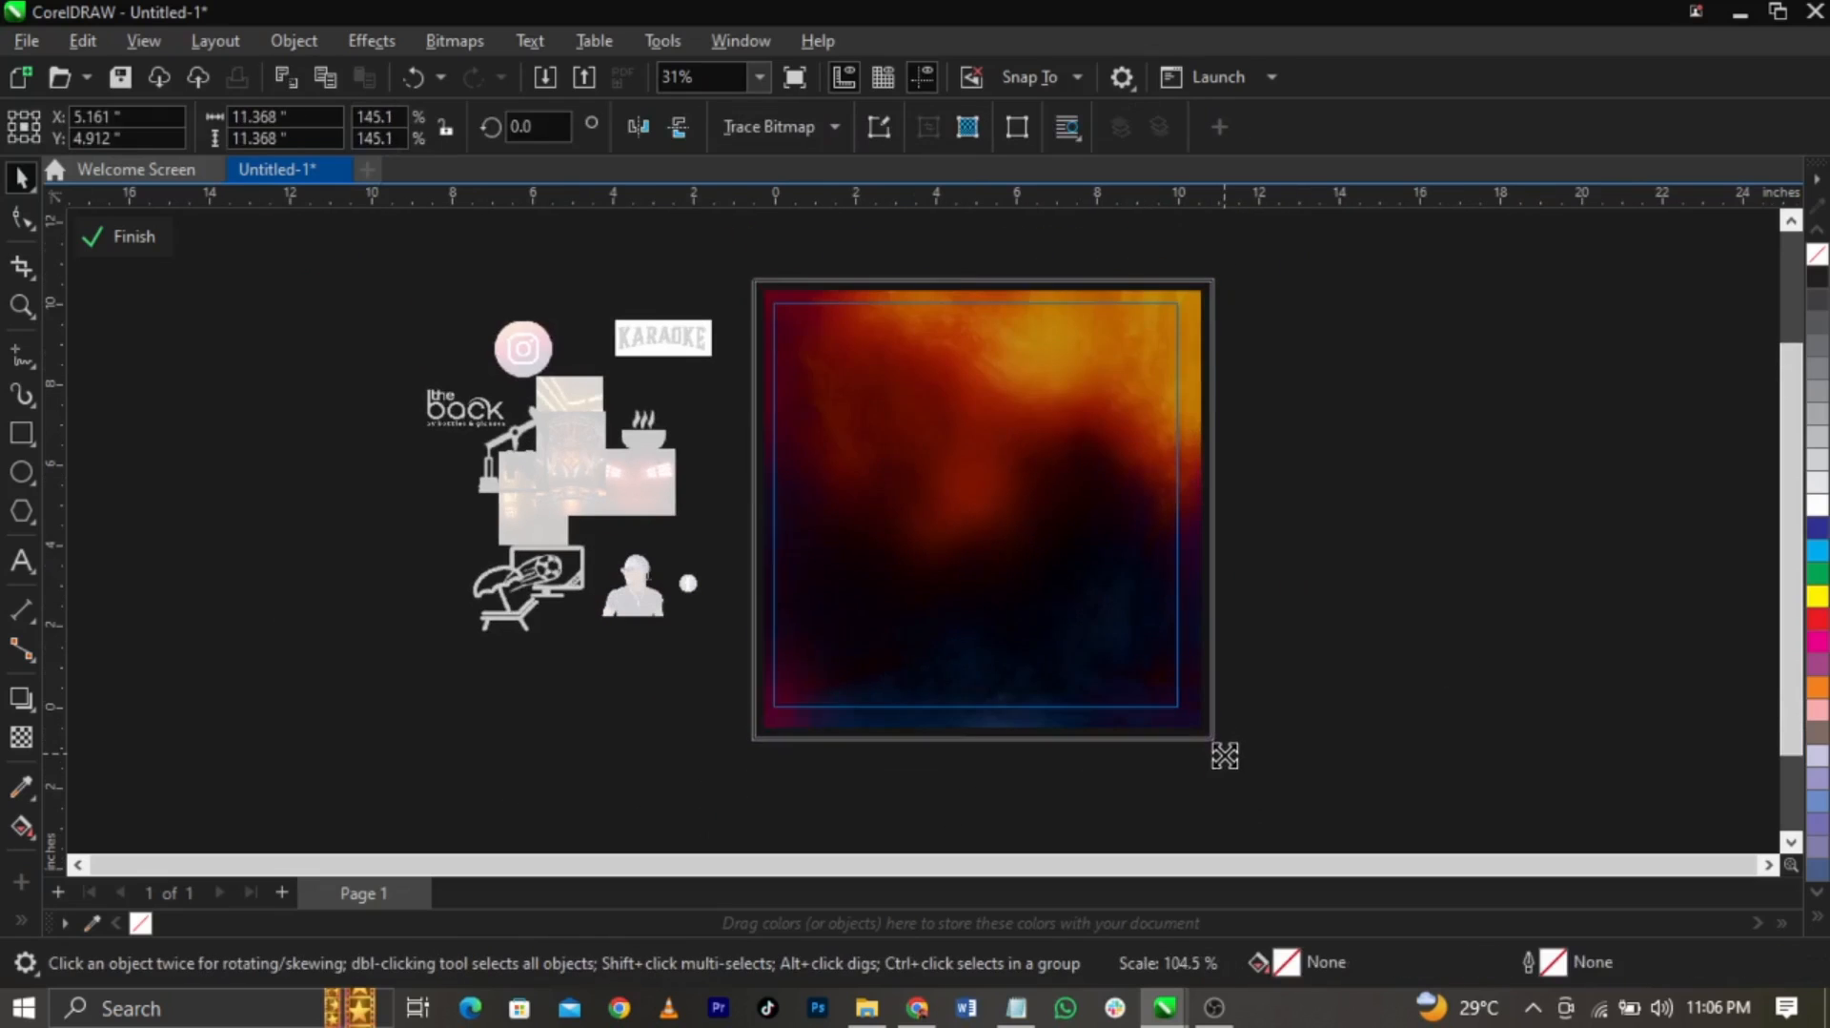
left_click(1294, 613)
scroll(1054, 422, "up", 2)
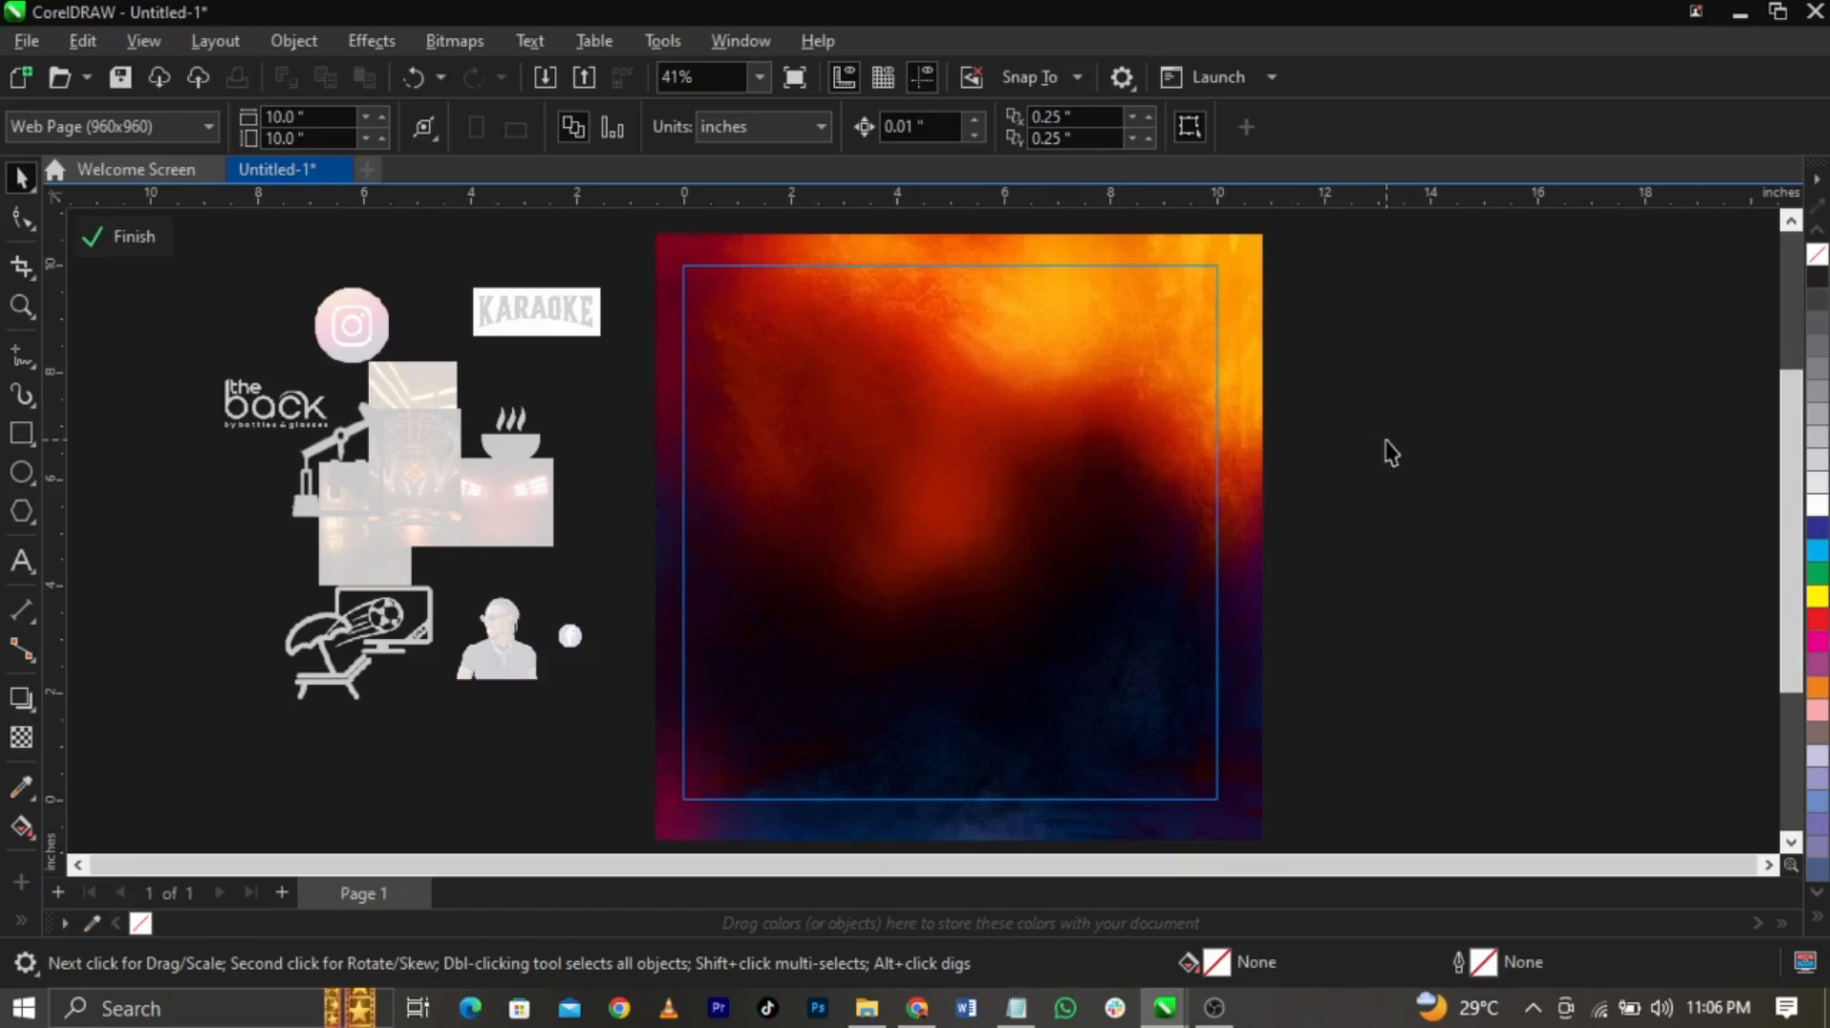
Finish editing the PowerClip contents of the page-sized rectangle
left_click(124, 236)
left_click(1307, 596)
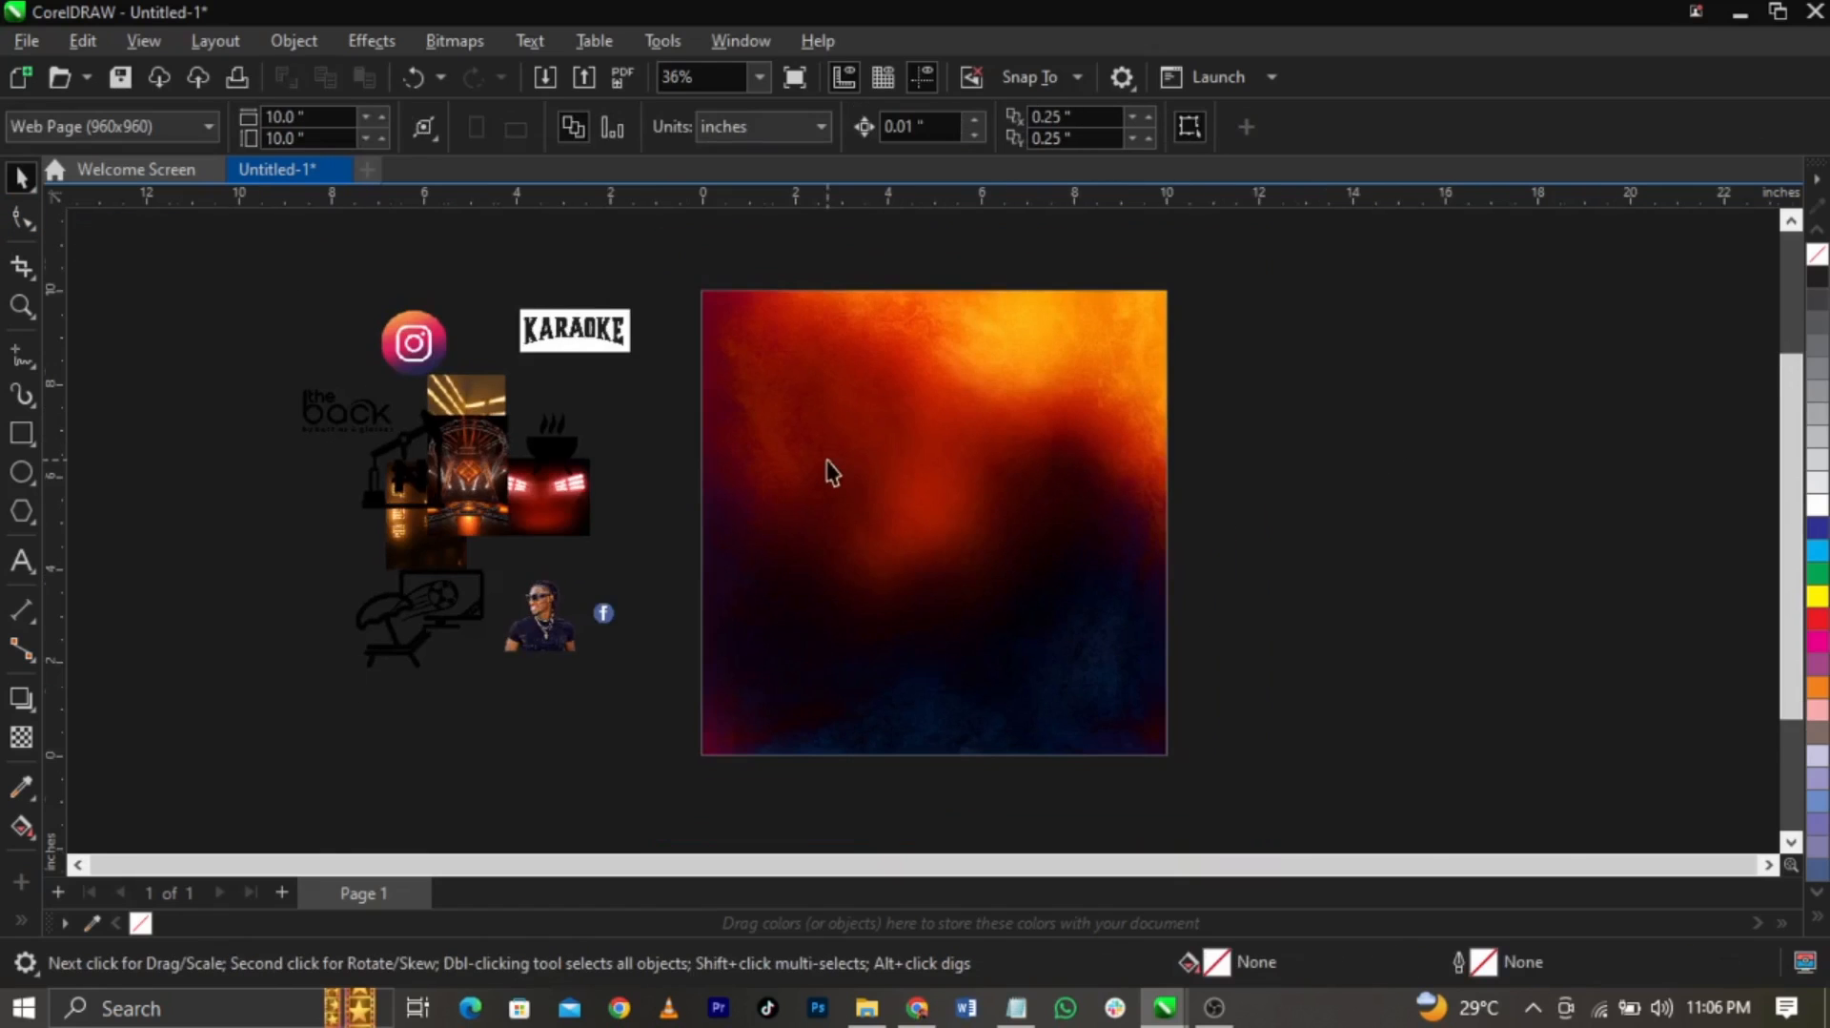
scroll(1071, 466, "up", 1)
scroll(935, 449, "down", 1)
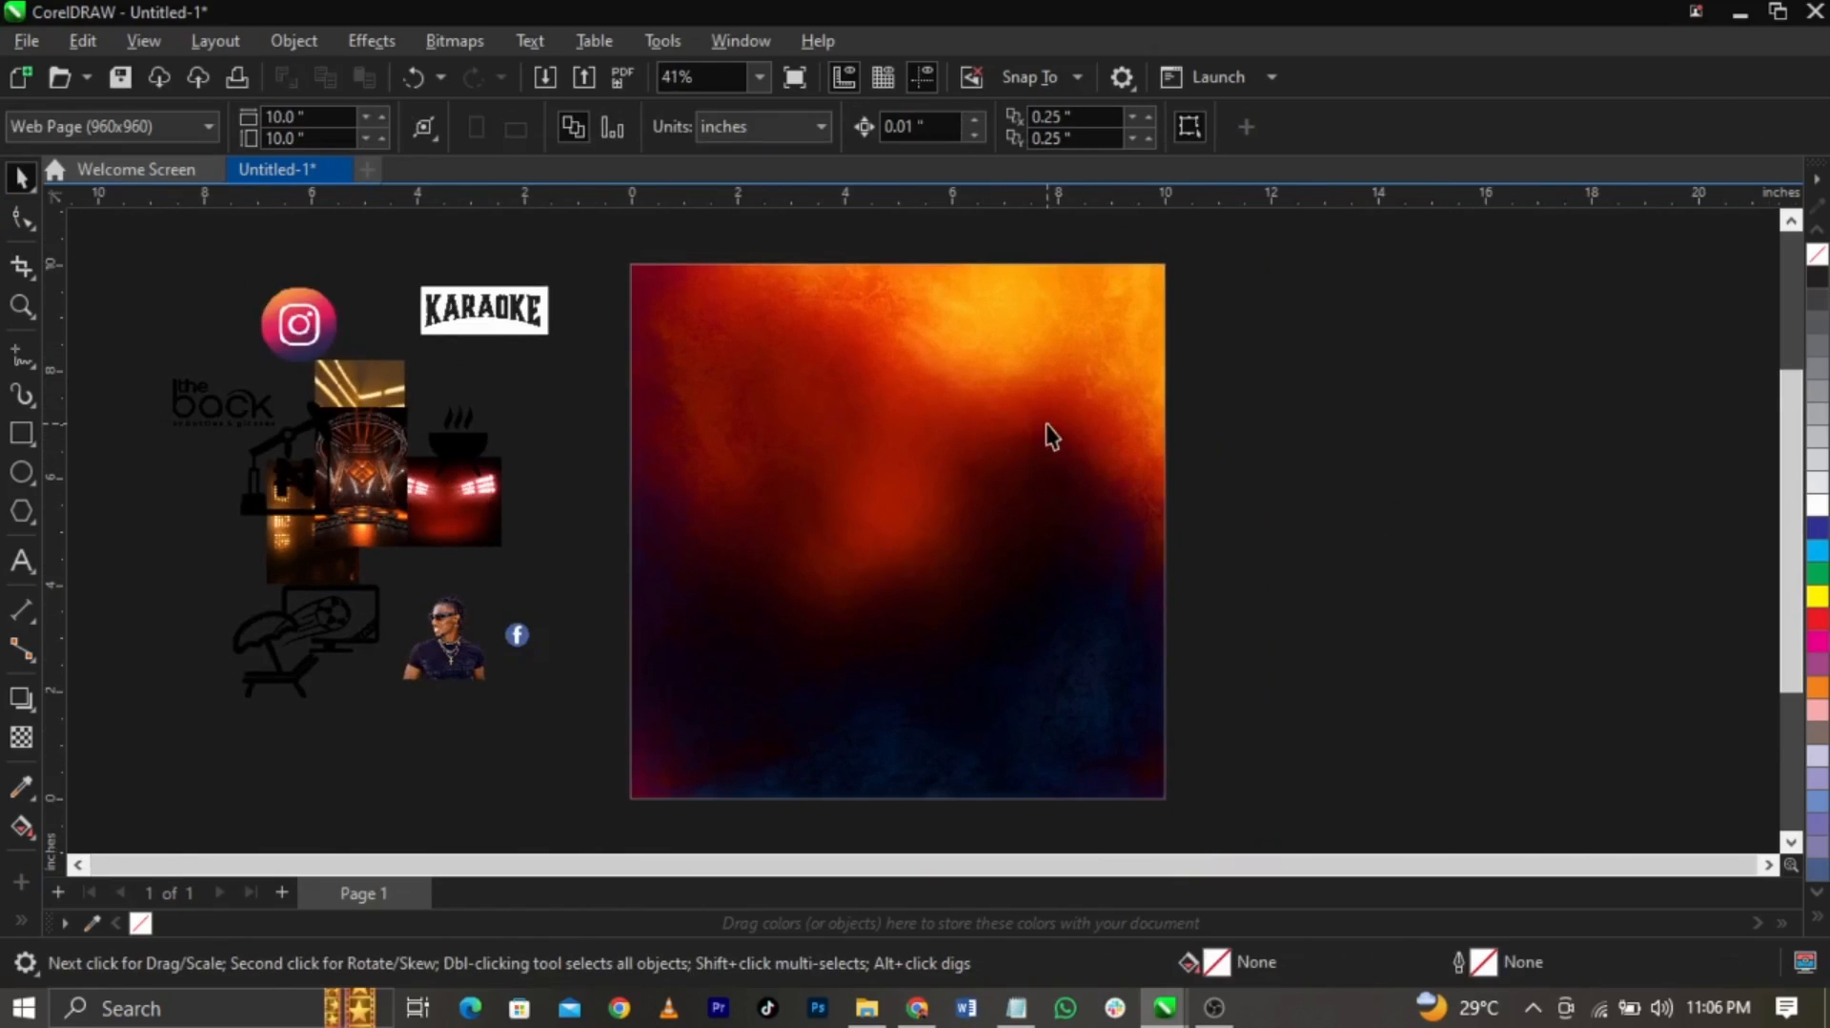
Set the red spotlight image beside the page and place the golden light-streak image over the page, enlarged to about 10.5 by 14 inches
left_click_drag(462, 538, 1413, 483)
mouse_move(381, 389)
left_mouse_down()
mouse_move(1434, 405)
mouse_move(1349, 329)
left_mouse_up()
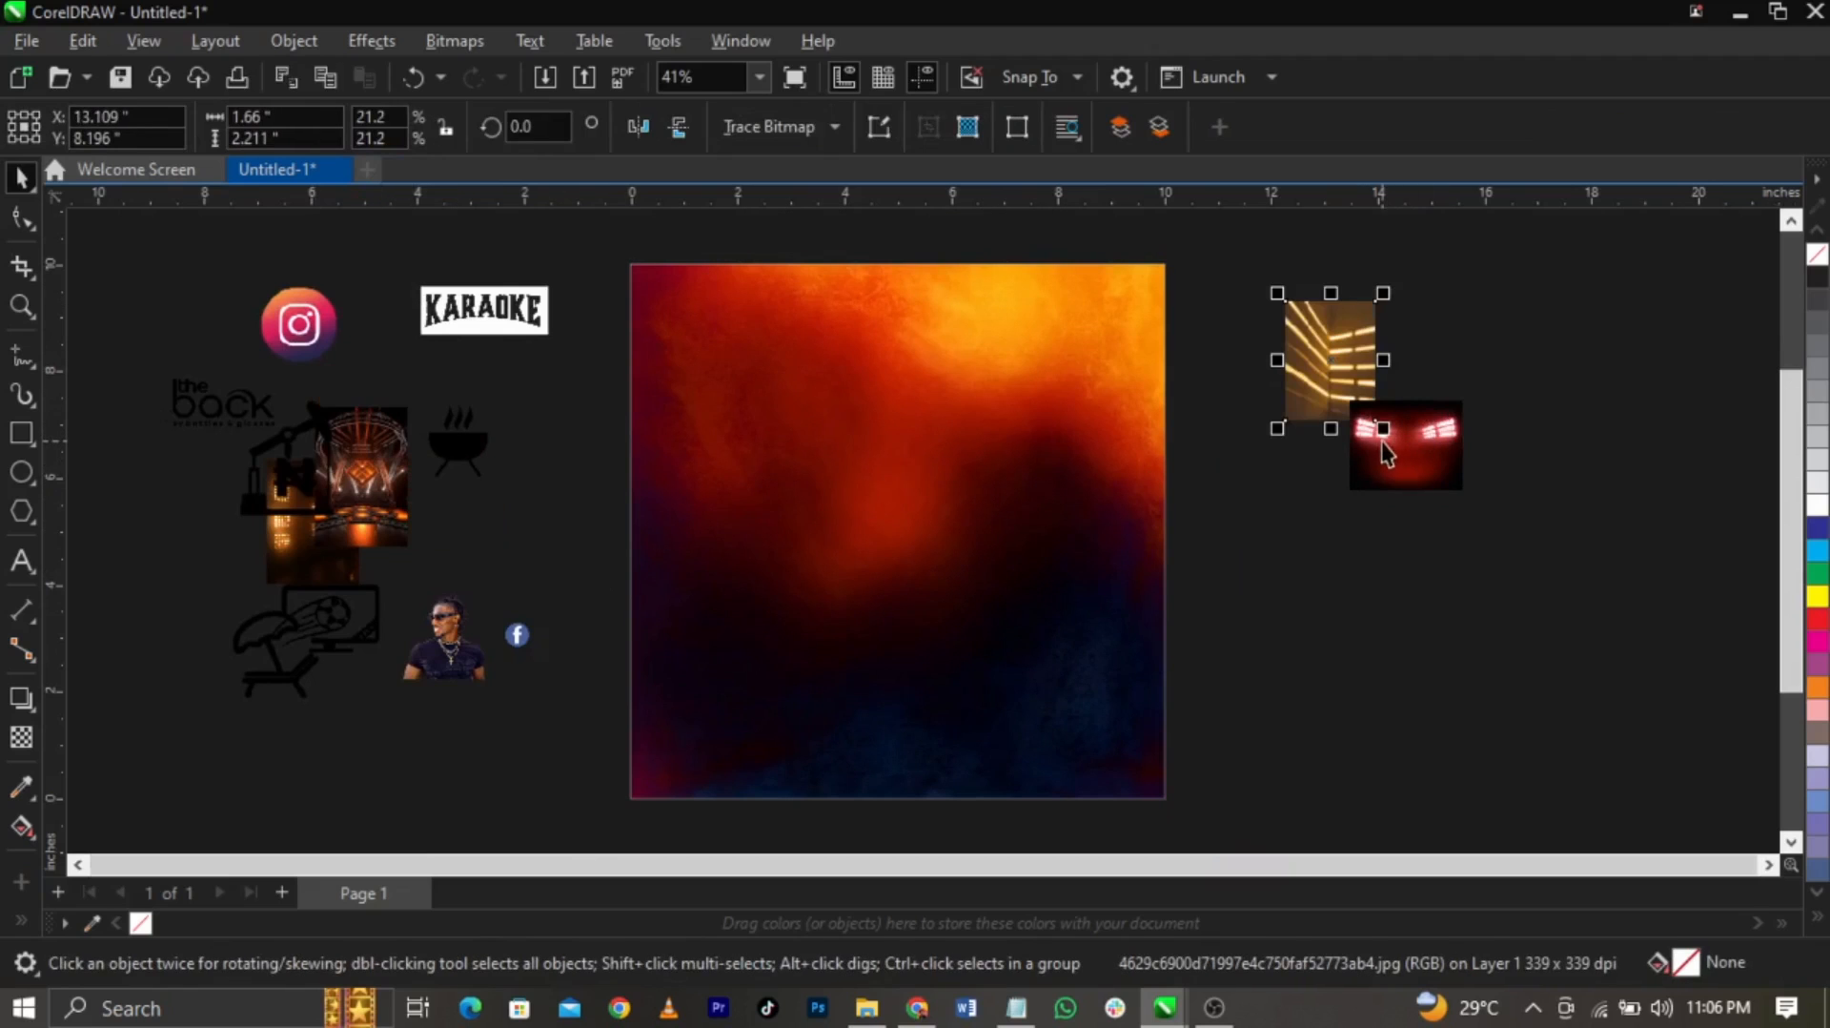
left_click_drag(1383, 430, 1499, 595)
left_click_drag(1410, 490, 952, 535)
left_click_drag(1033, 681, 1157, 831)
left_click_drag(1018, 603, 1042, 635)
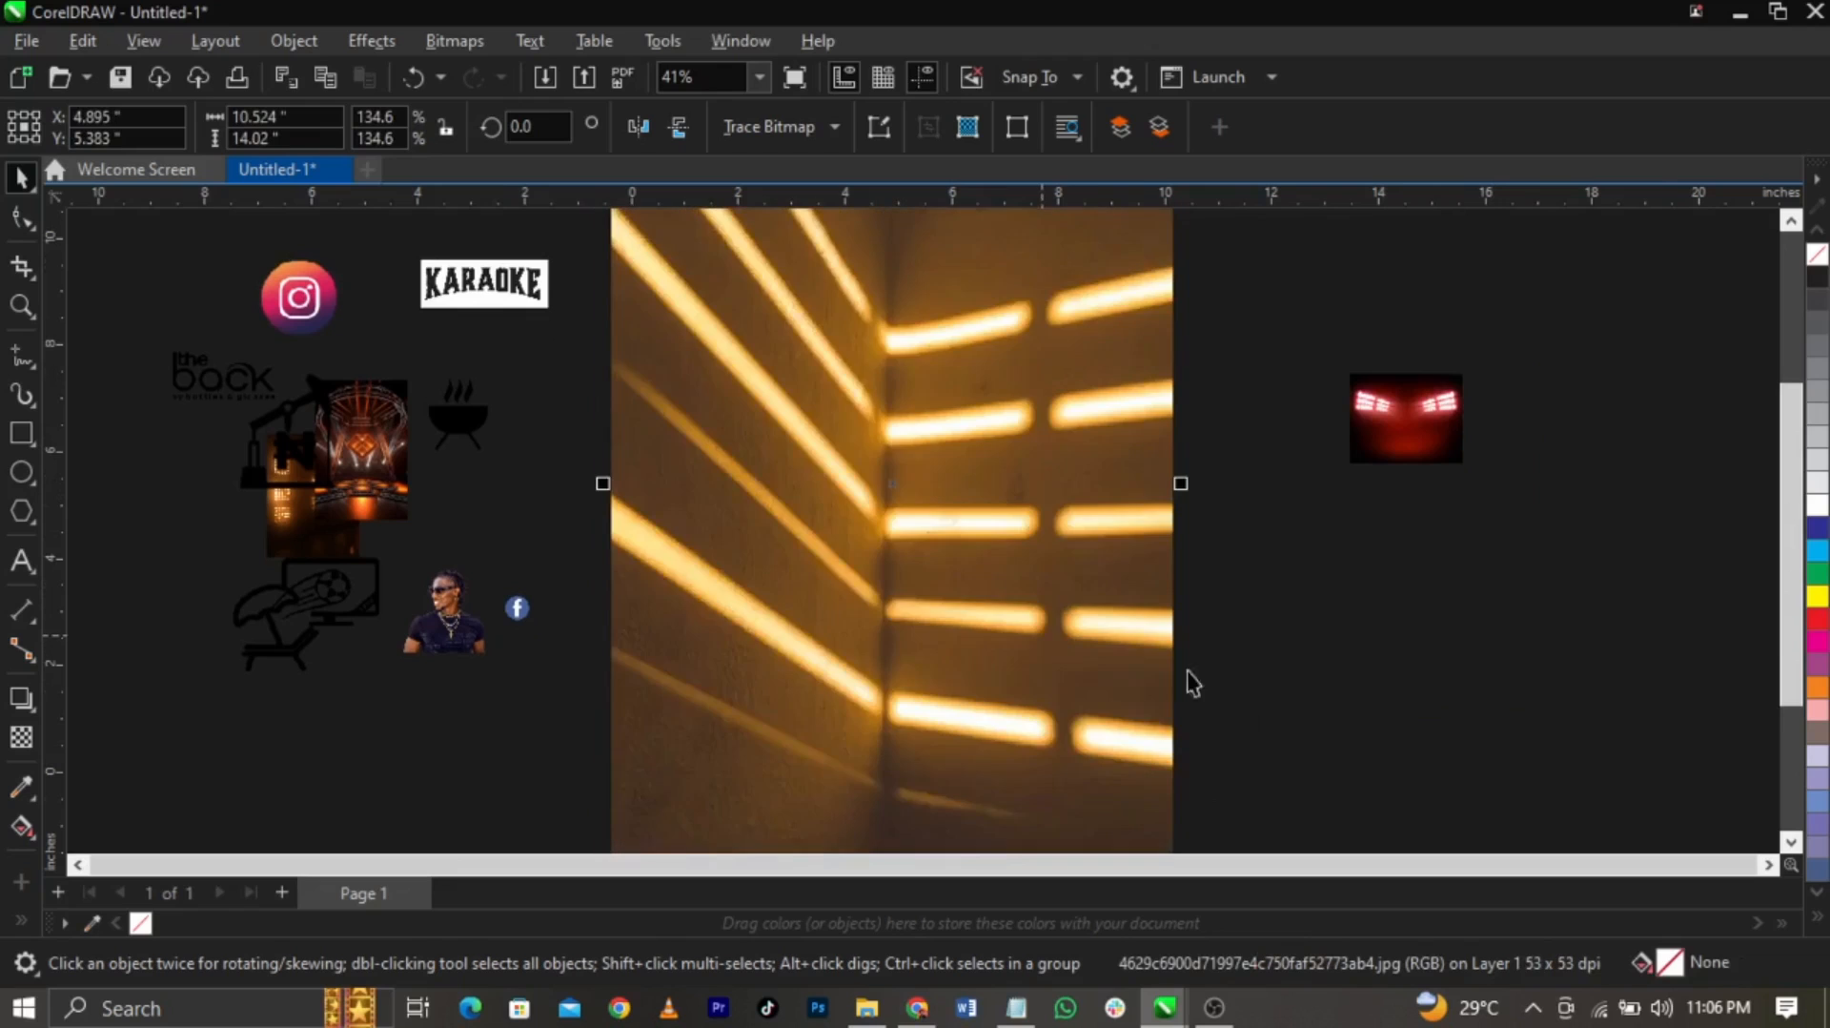
left_click_drag(953, 449, 946, 494)
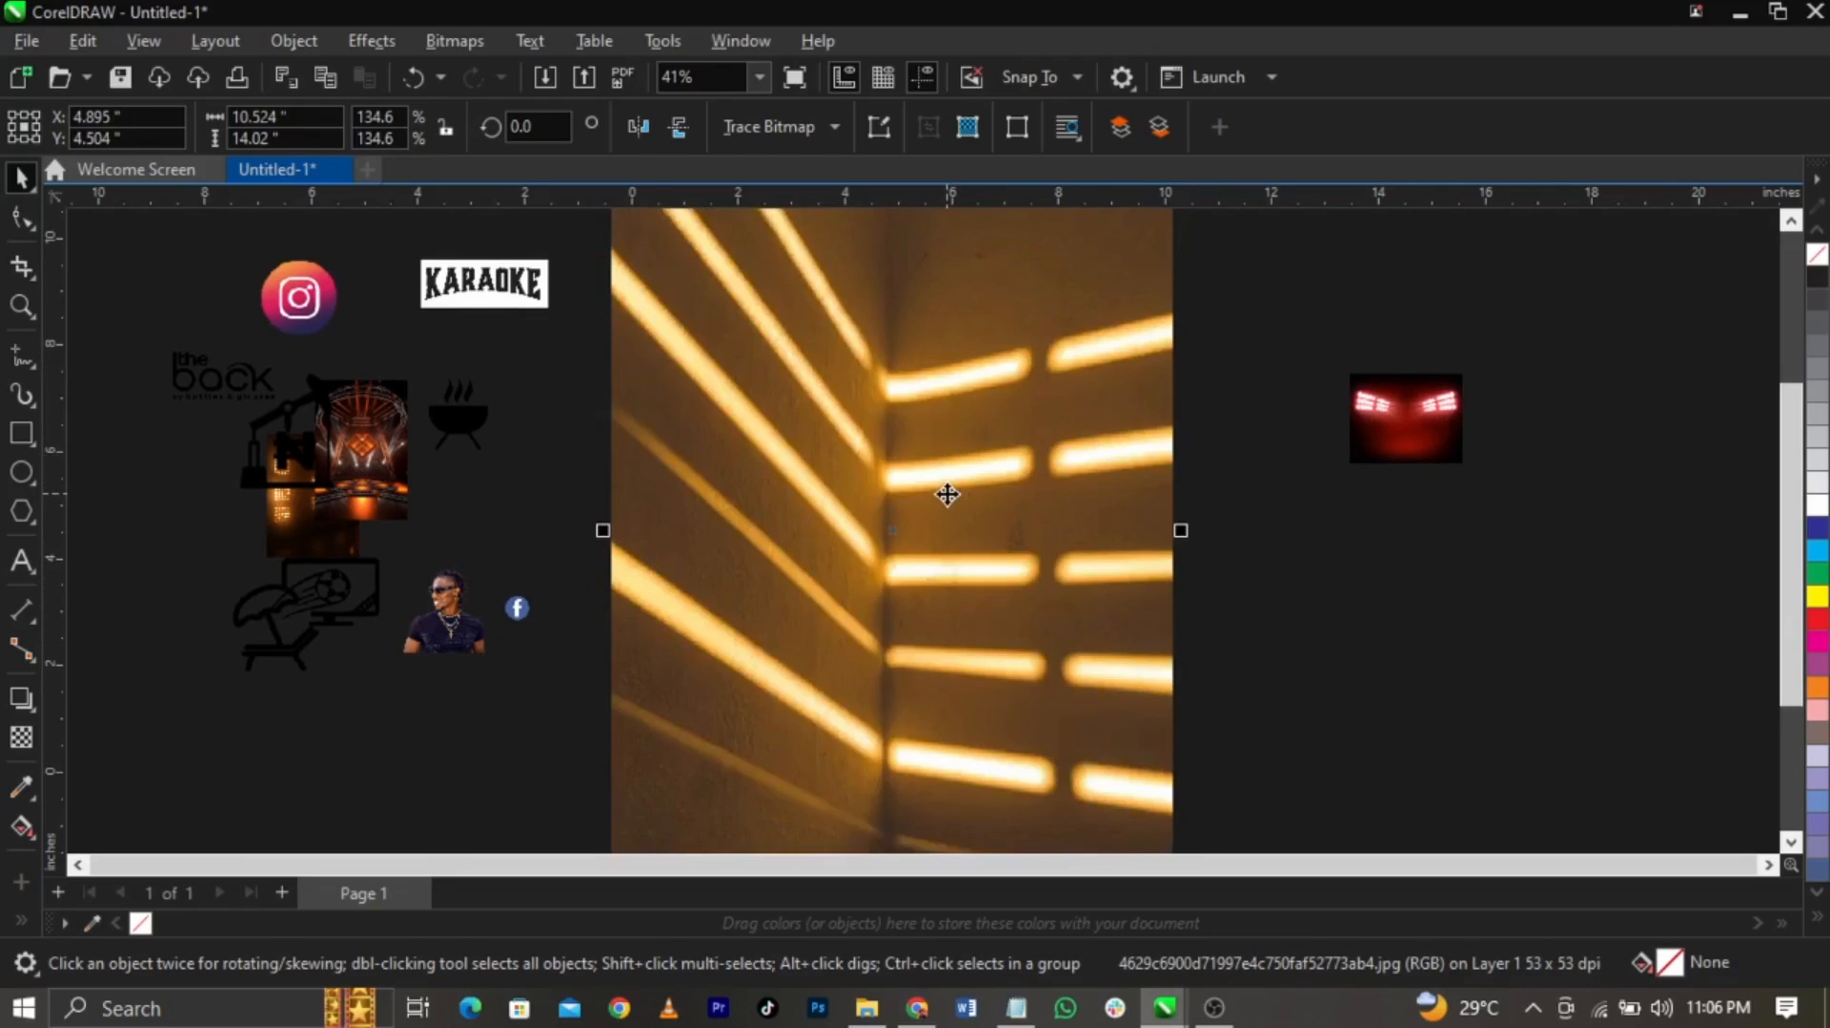
Set the transparency merge mode of the light-streak image to Overlay
left_click(22, 742)
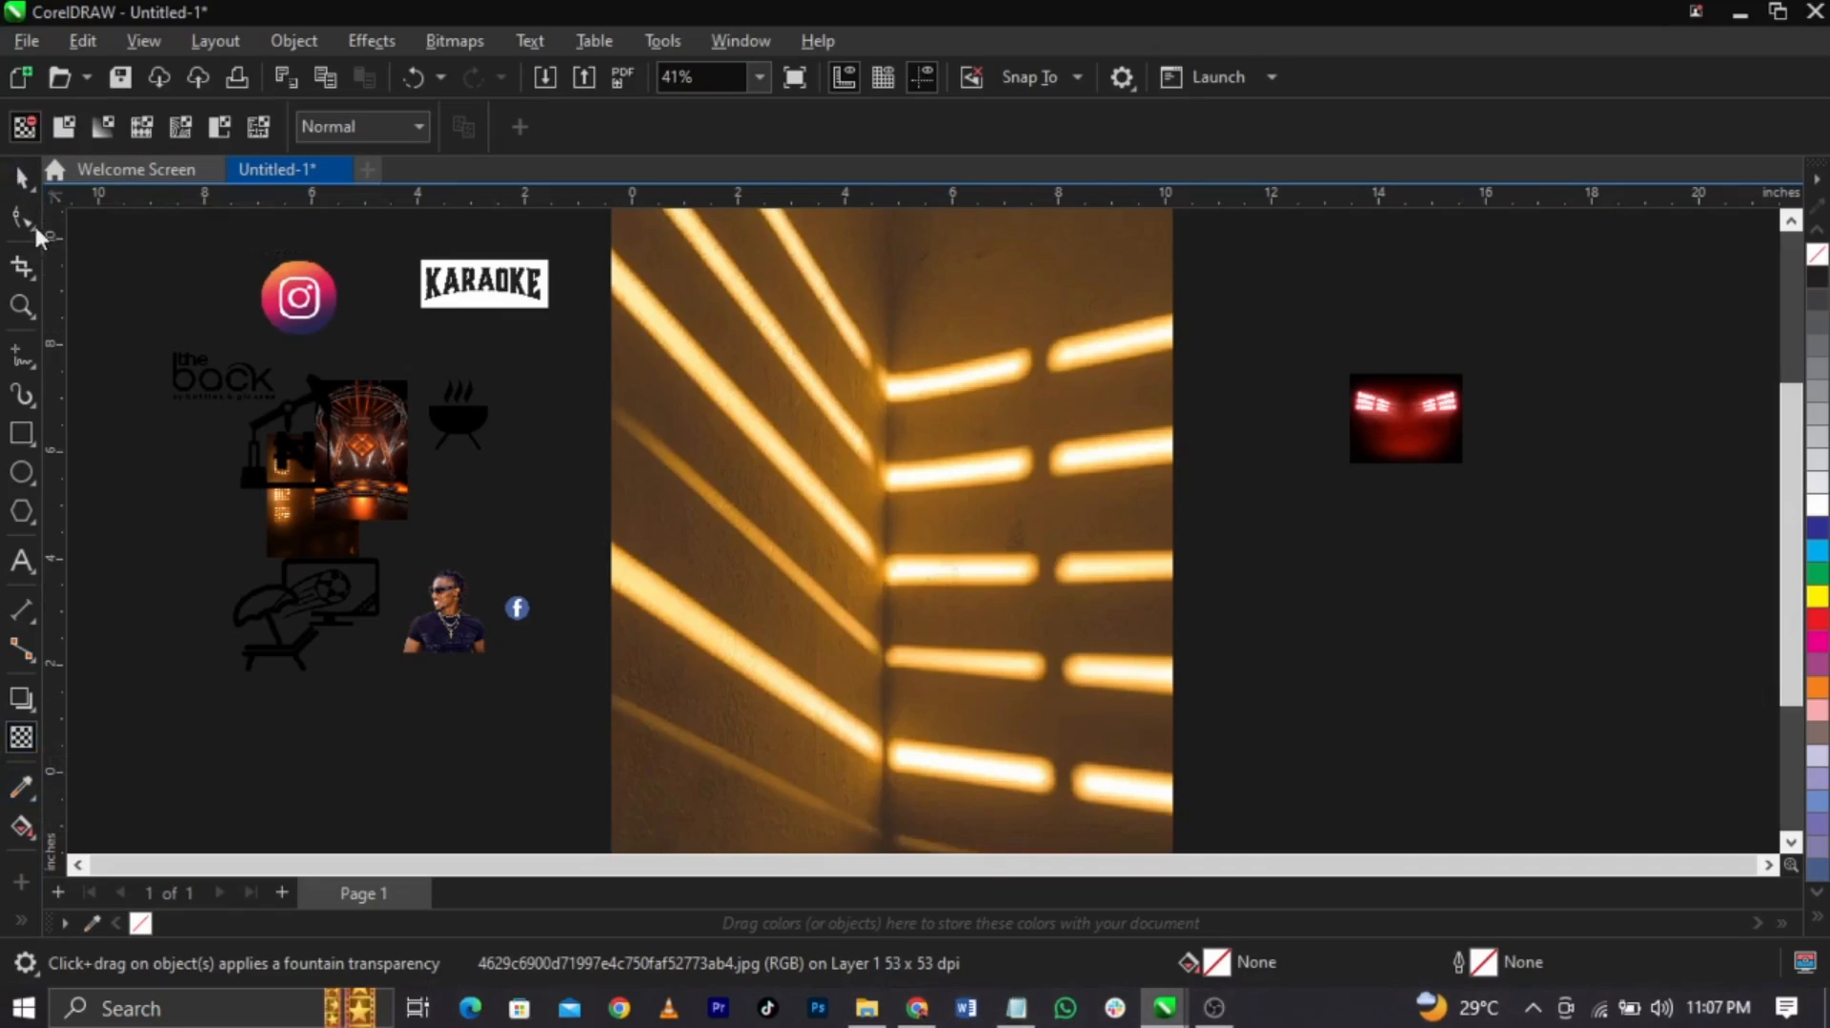
left_click(218, 131)
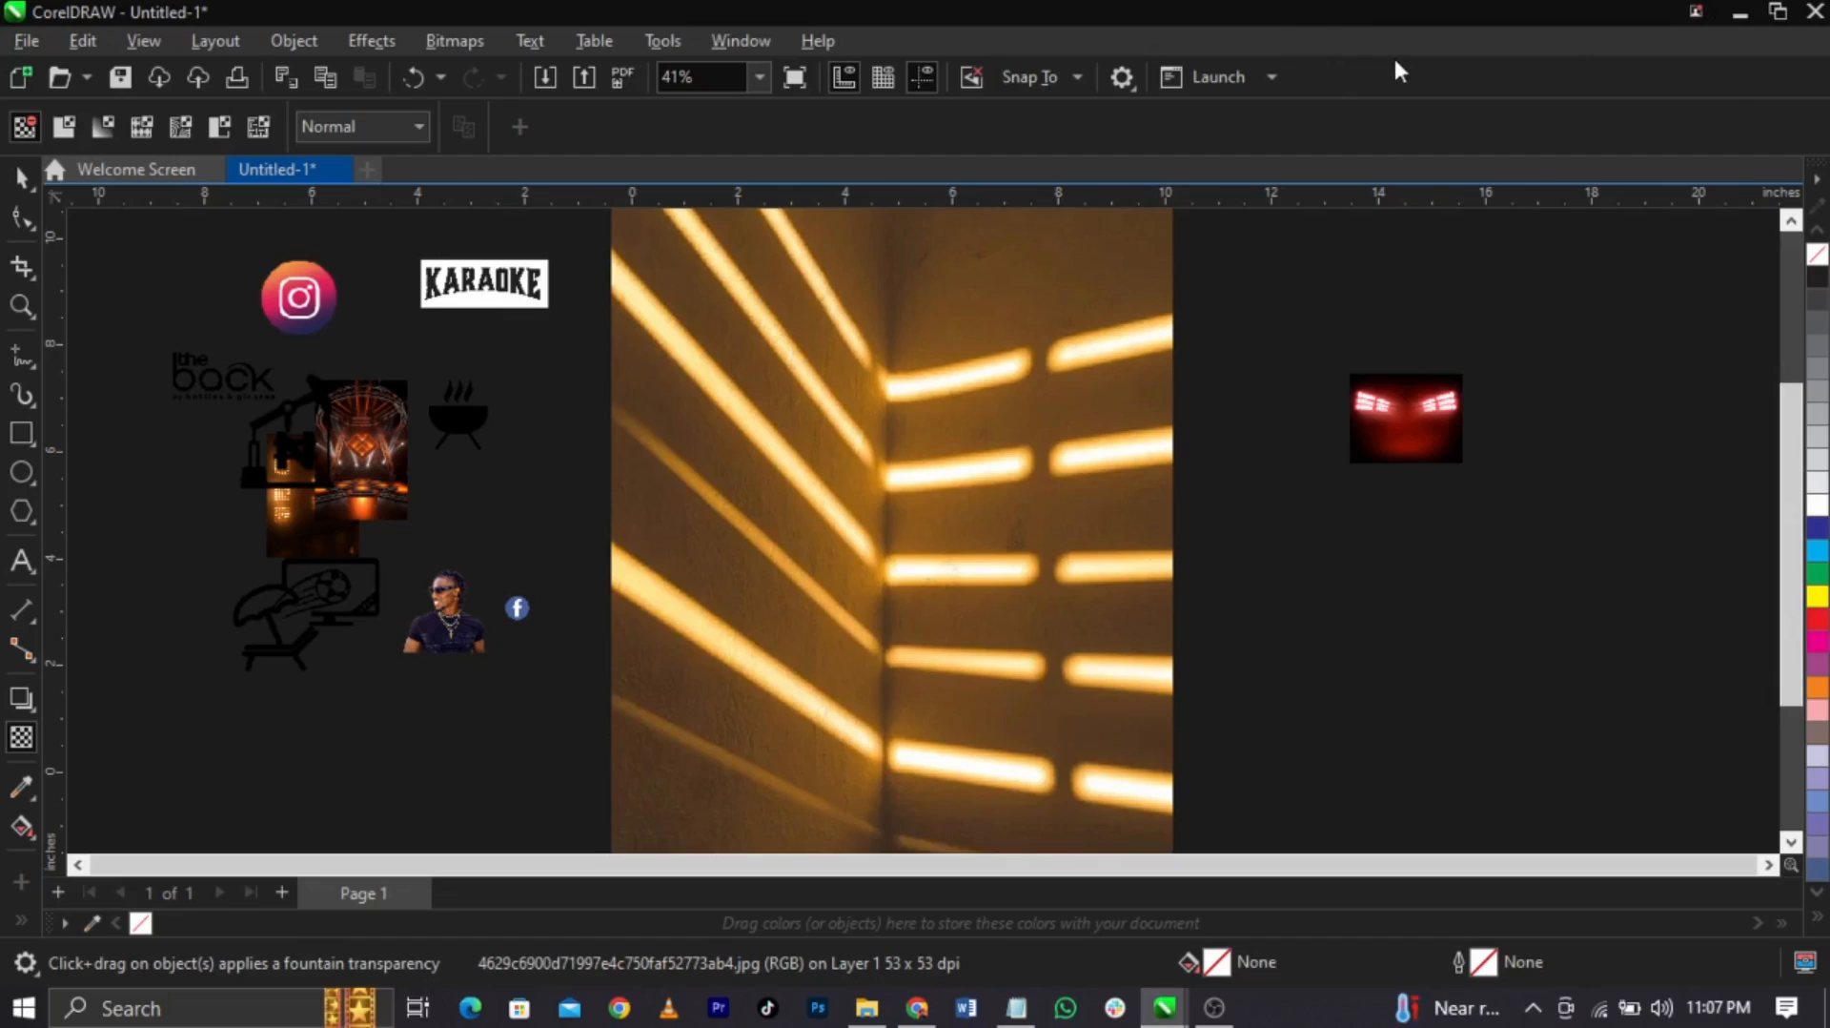
left_click(356, 133)
left_click(349, 678)
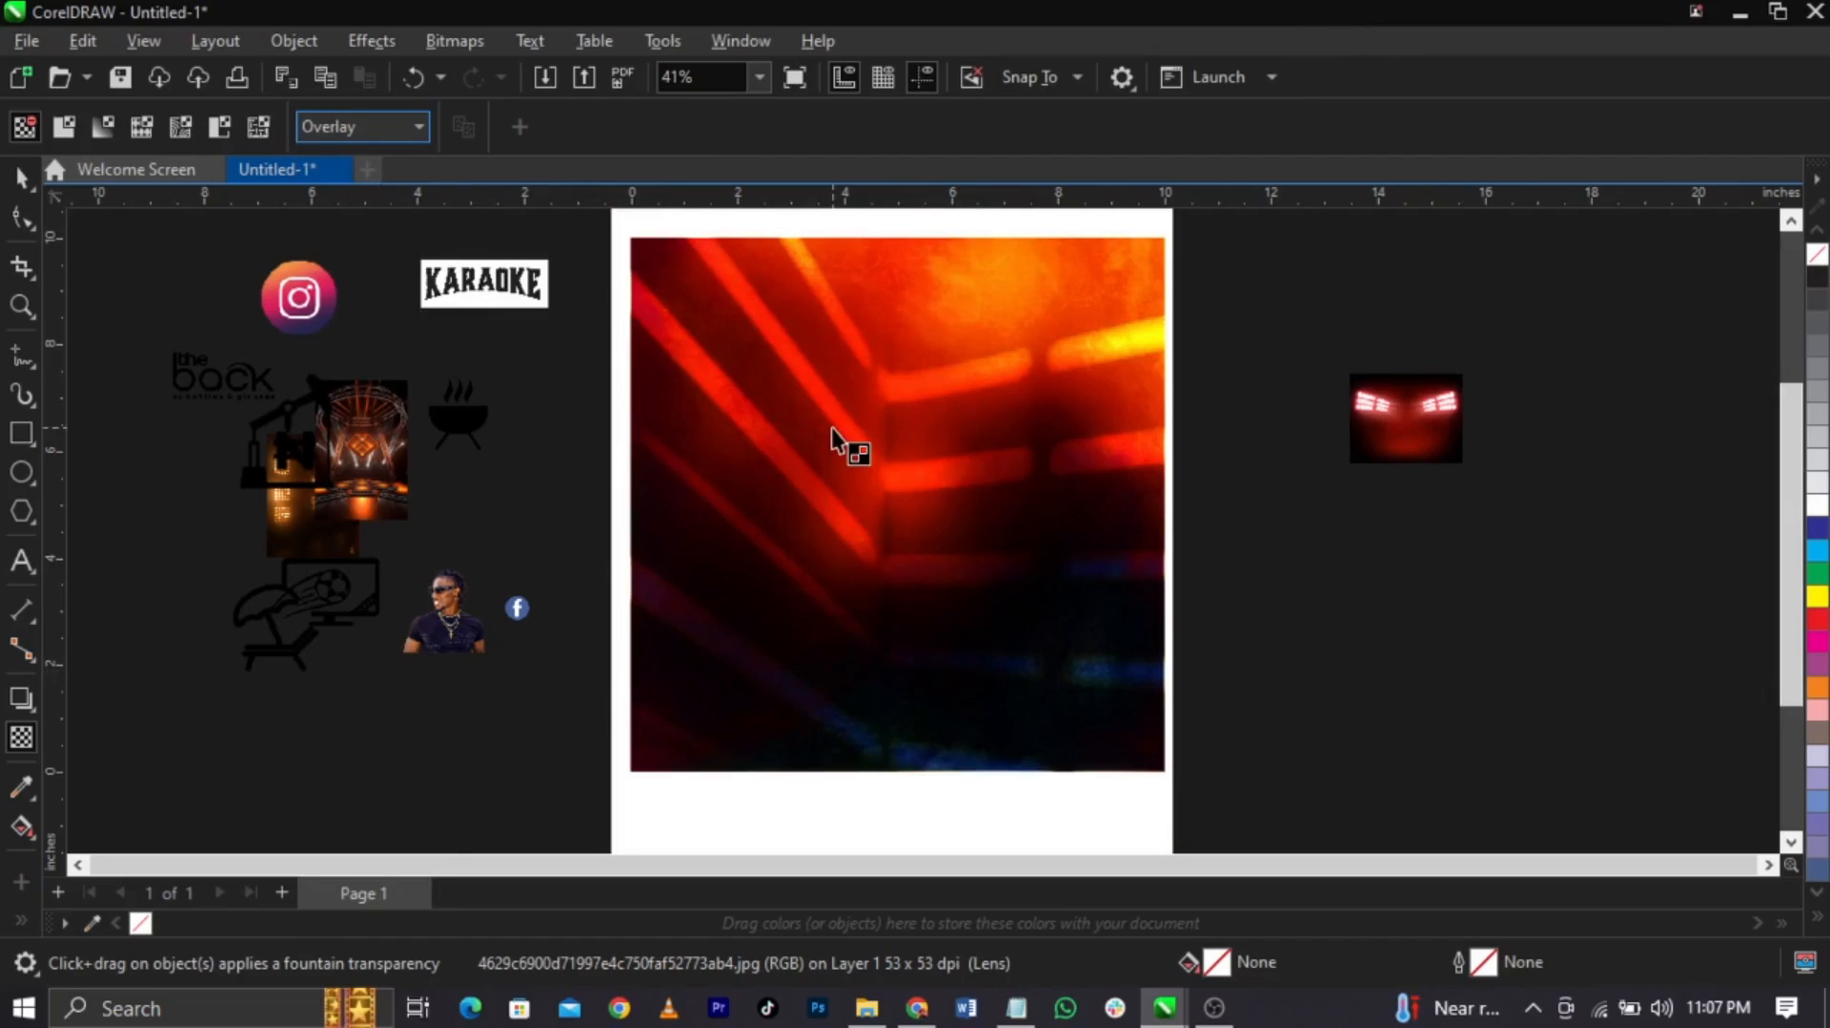
key("space")
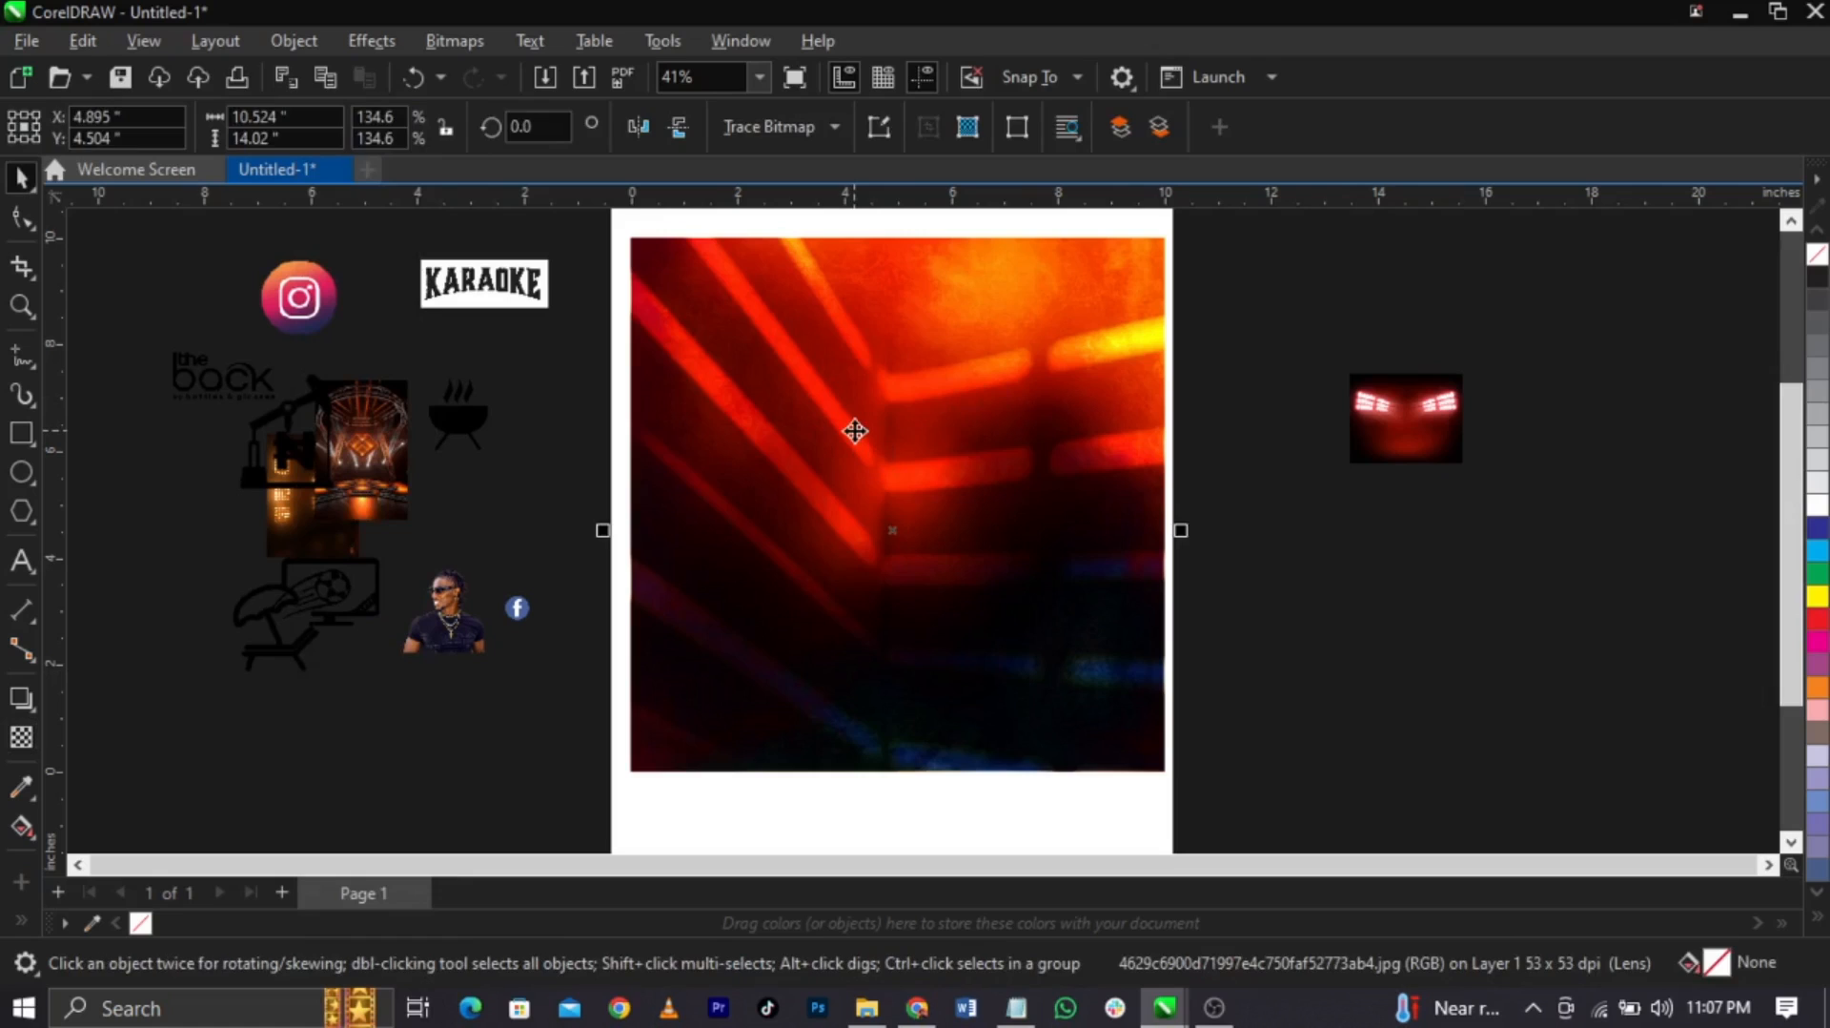
Cut the light-streak image and paste it into the background PowerClip's contents, finishing the PowerClip edit
key("Delete")
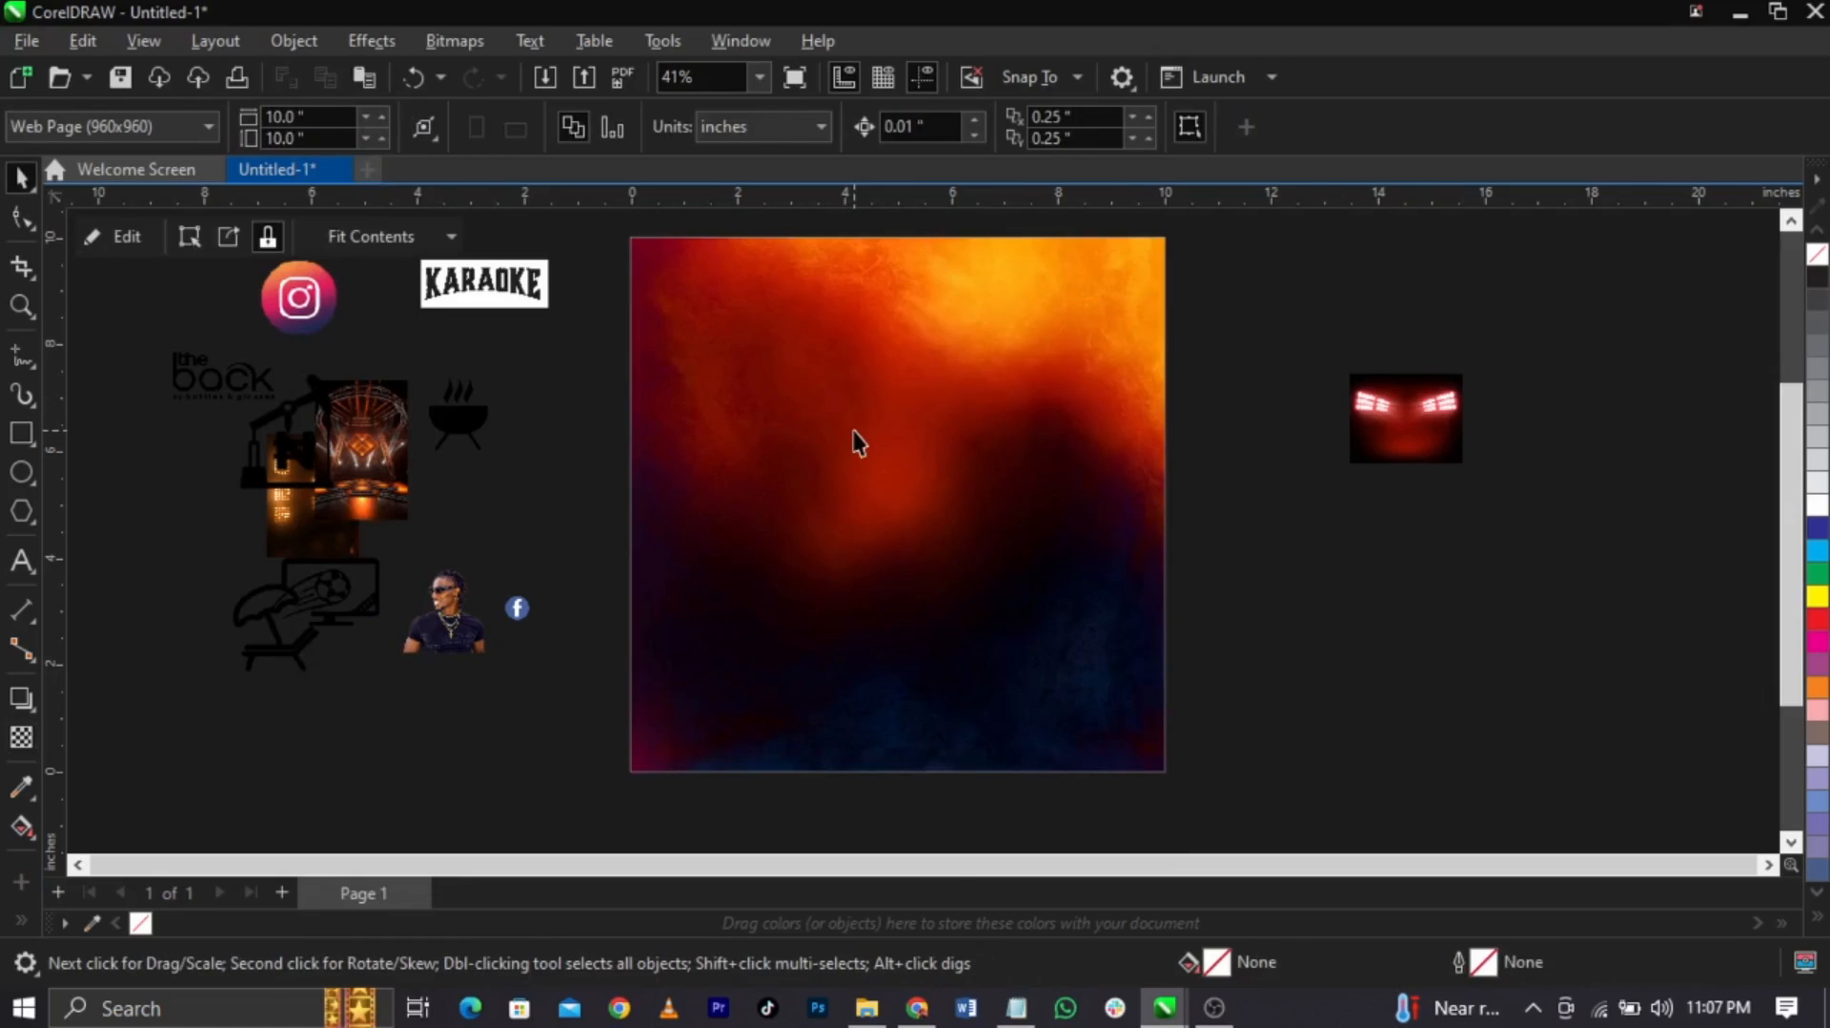
left_click(855, 442)
right_click(856, 442)
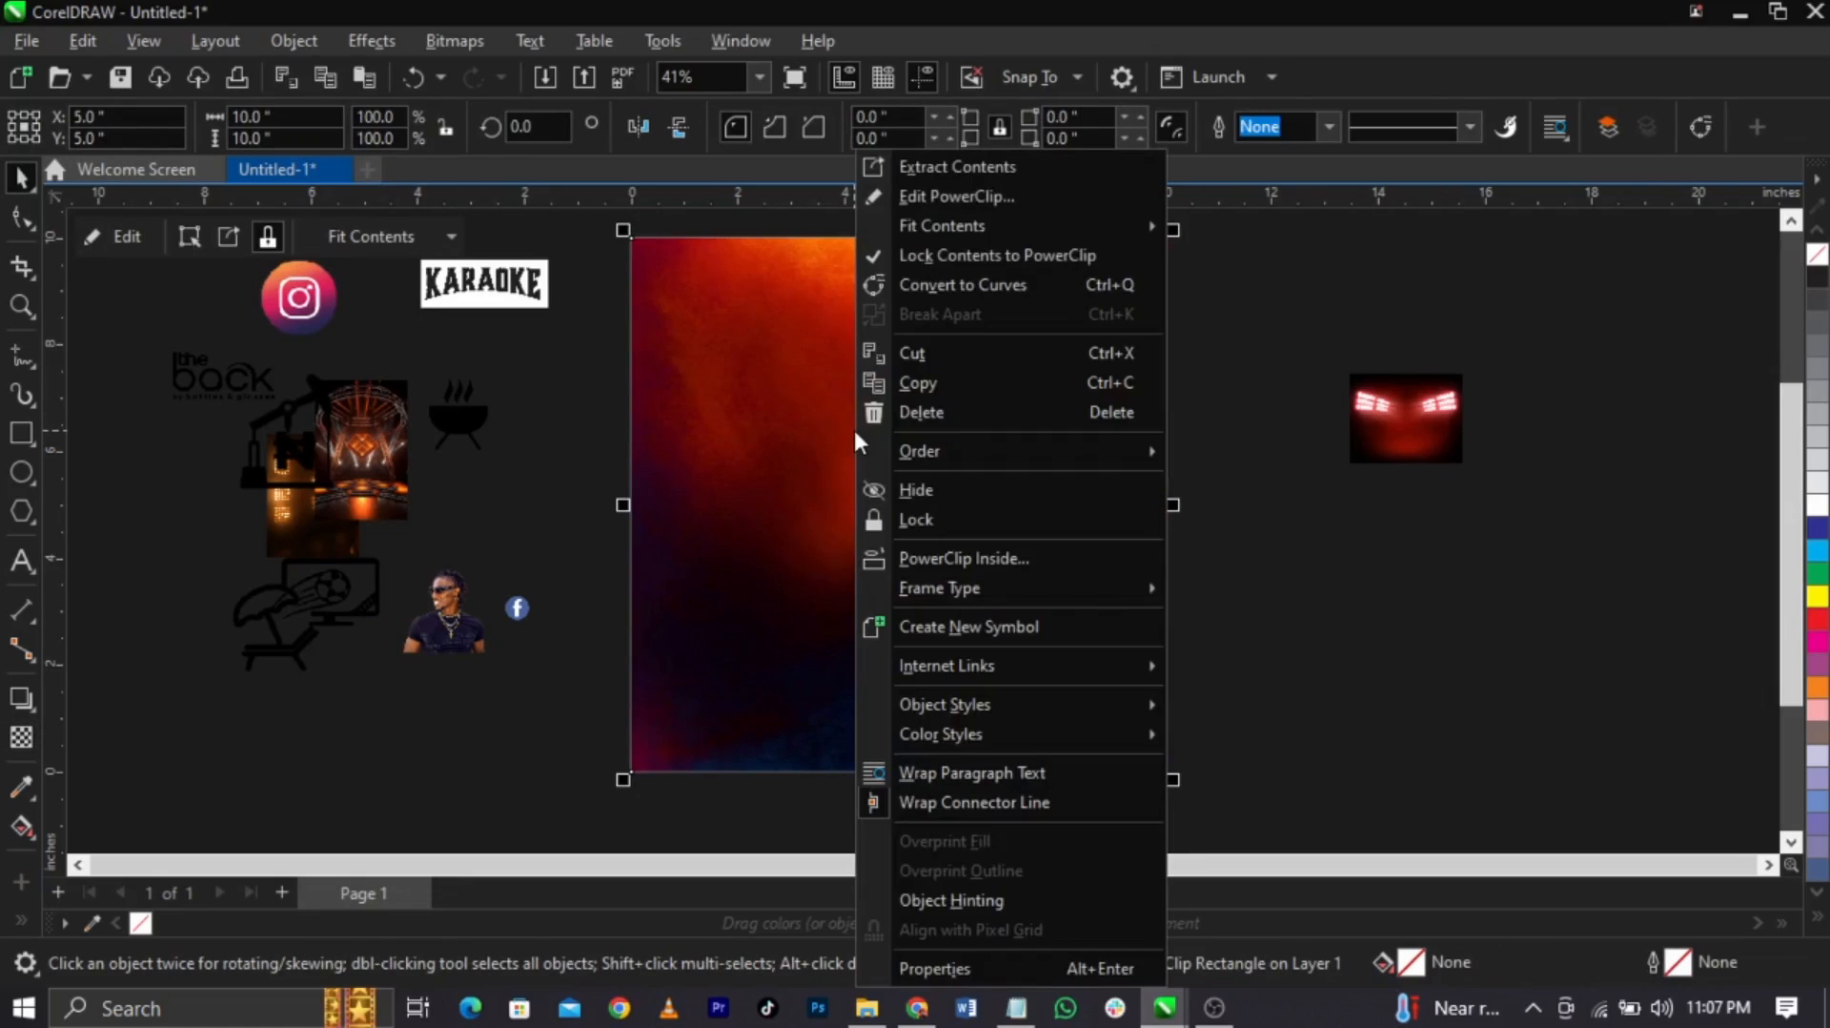
left_click(956, 197)
left_click(953, 538)
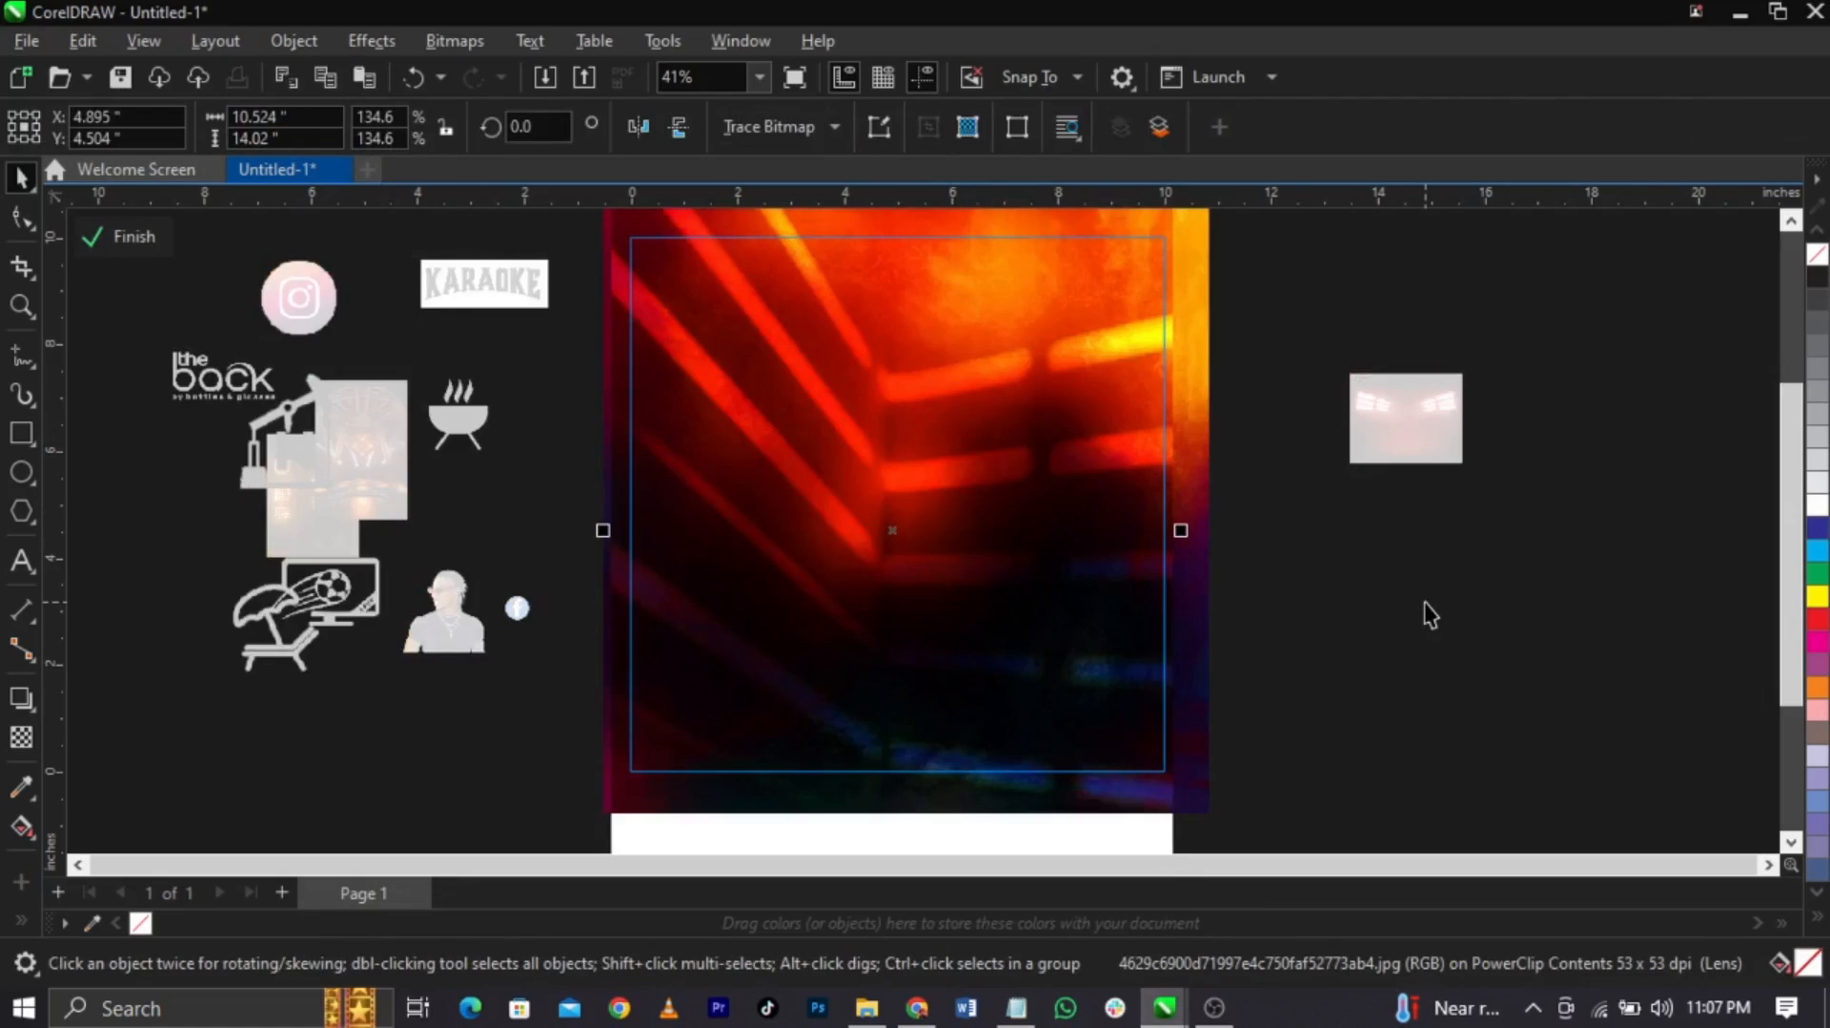
left_click(105, 239)
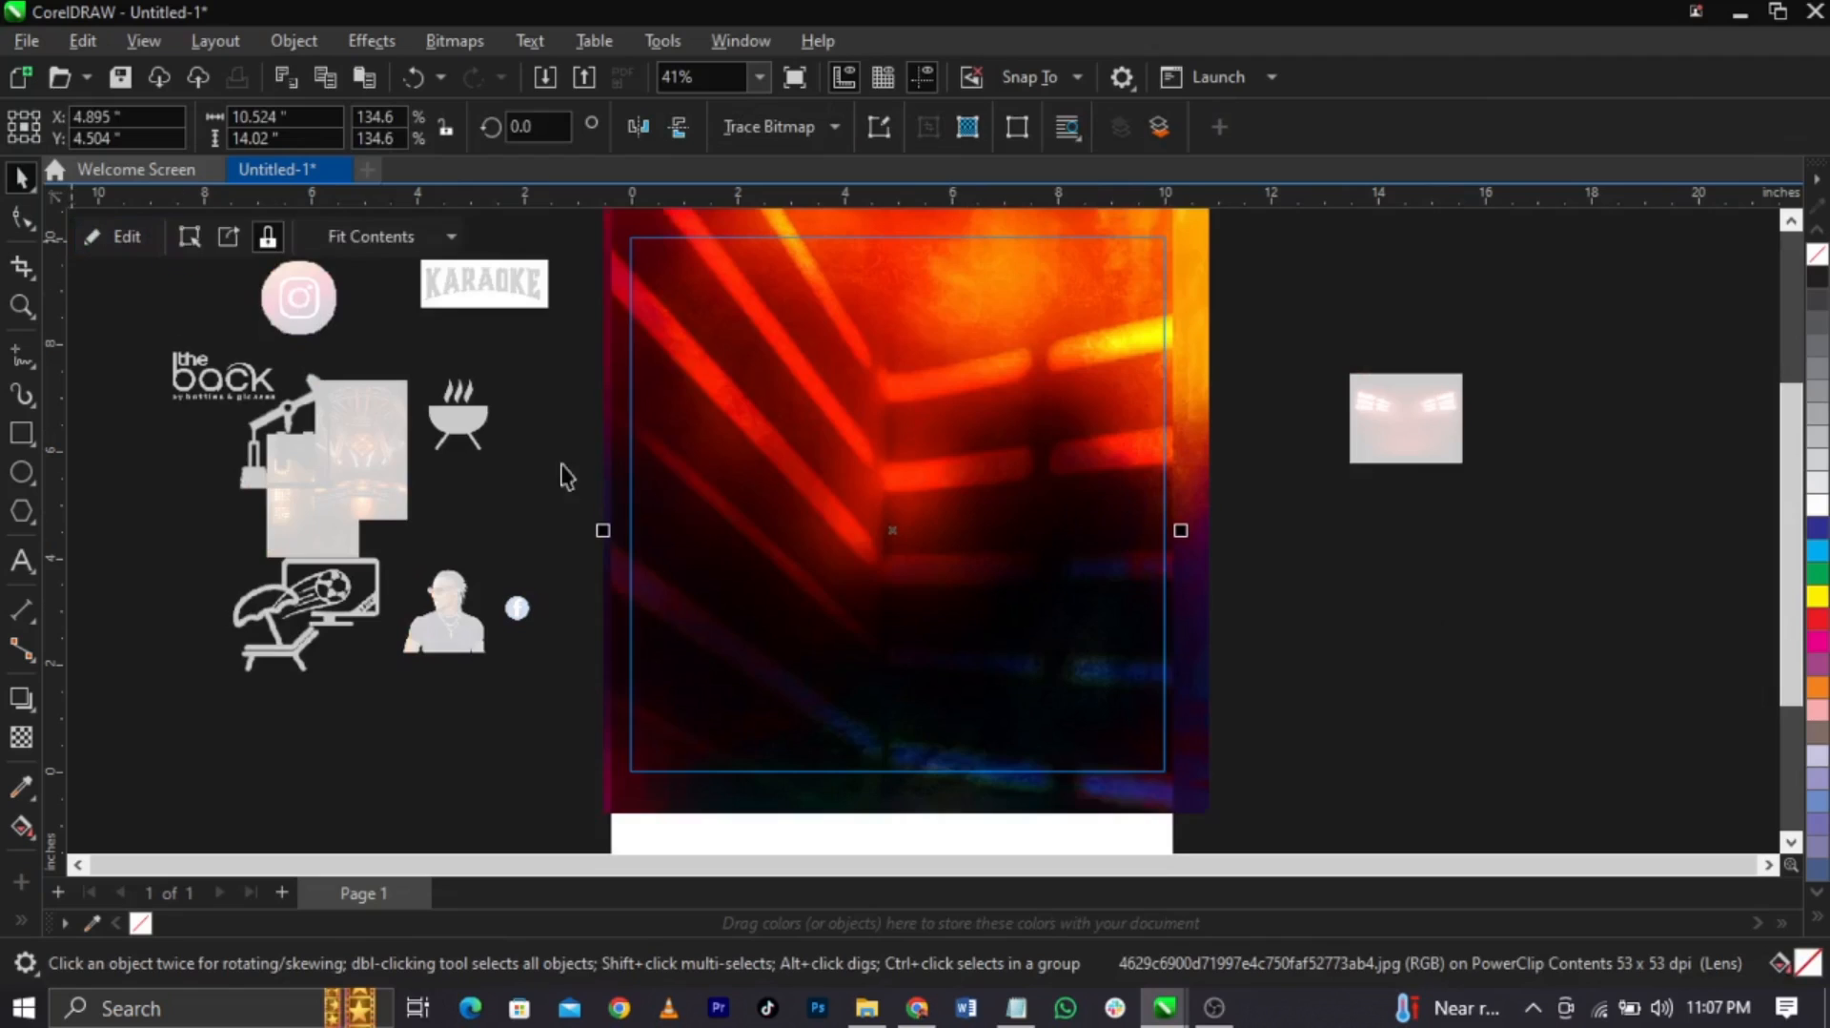
left_click(1191, 537)
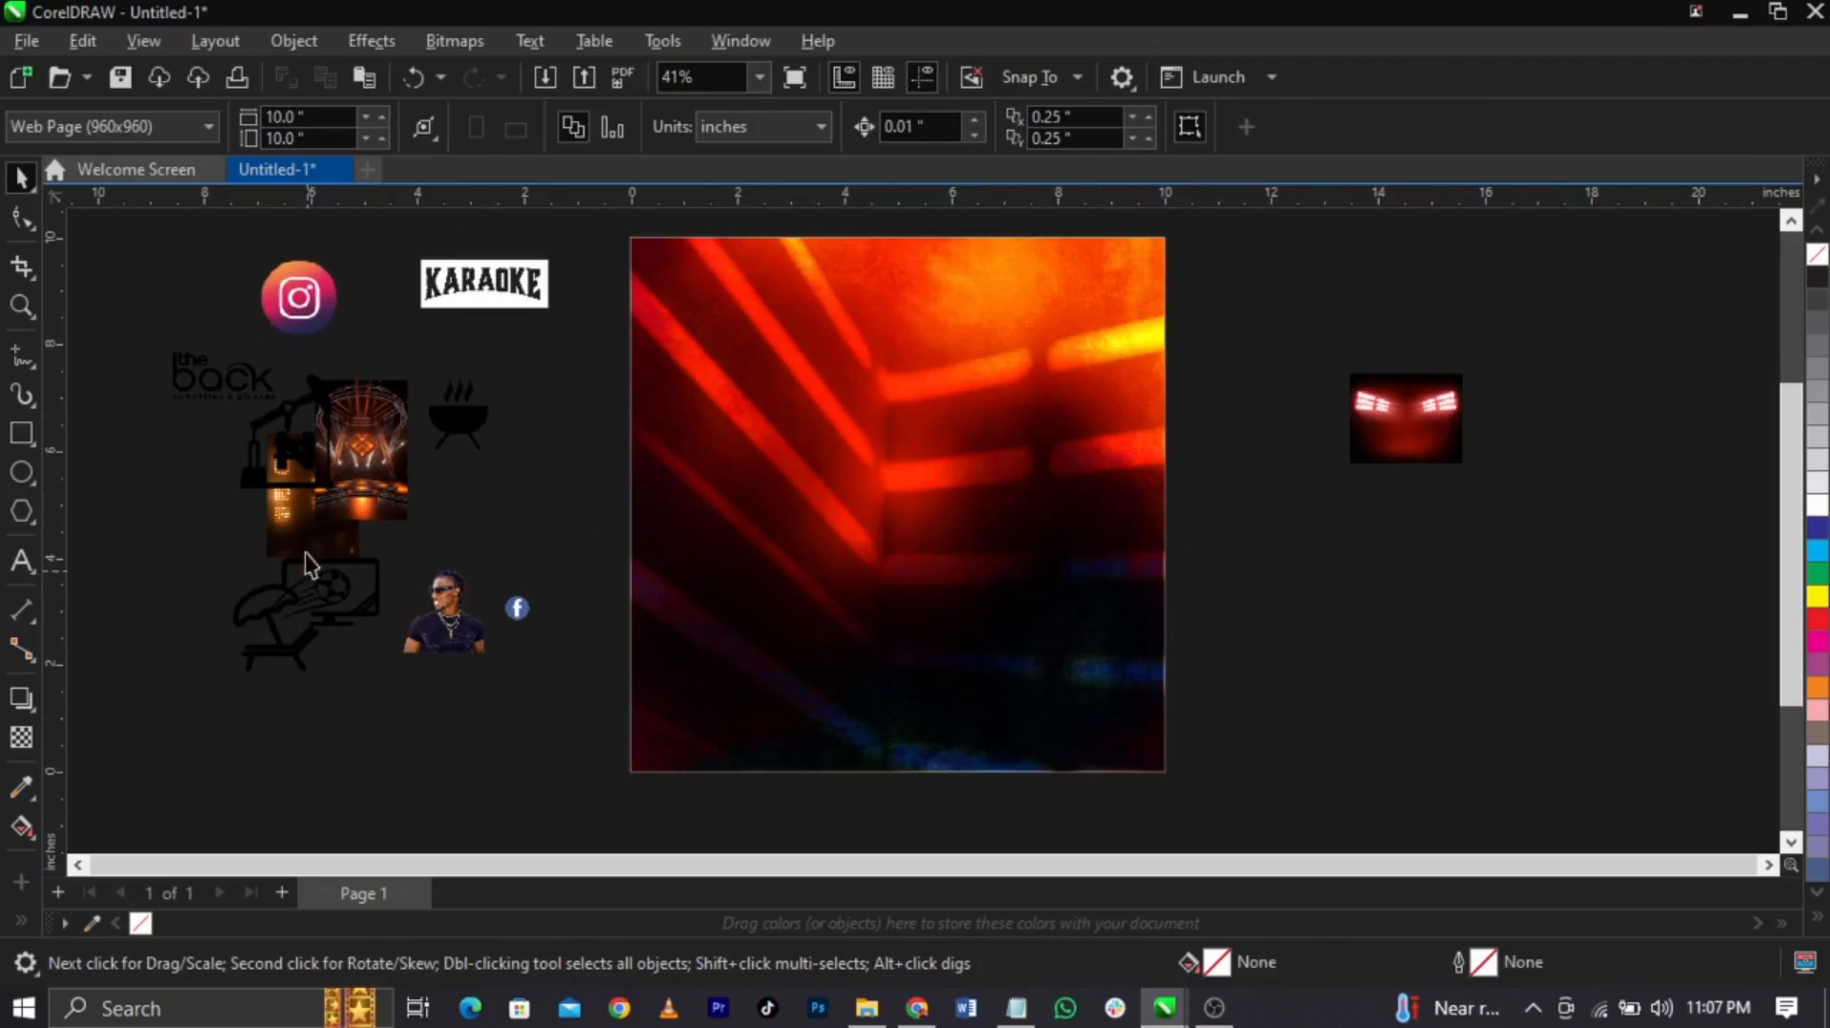
Move the amber lights image beside the page and place the portrait on the page, enlarged to about 7.3 by 6.3 inches
left_click_drag(299, 532, 1229, 591)
left_click_drag(420, 629, 1071, 645)
left_click_drag(960, 584, 953, 586)
scroll(1072, 653, "up", 1)
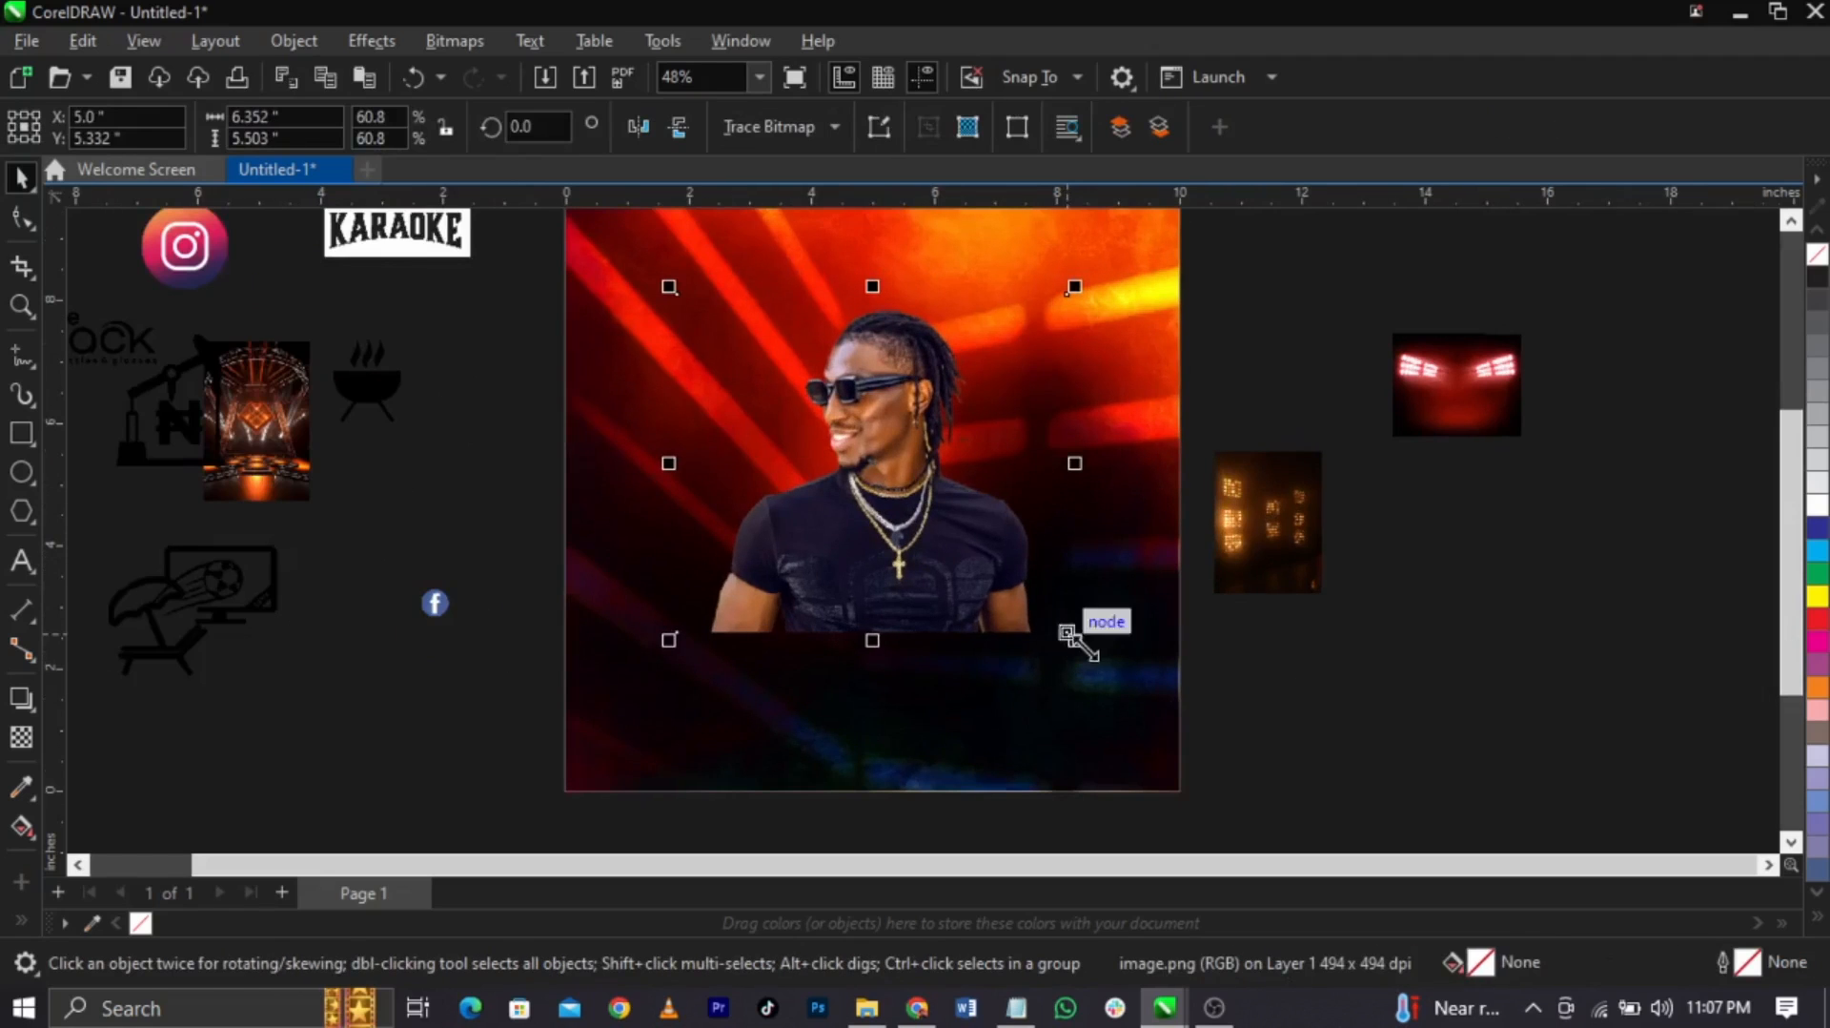
left_click_drag(1072, 639, 1129, 674)
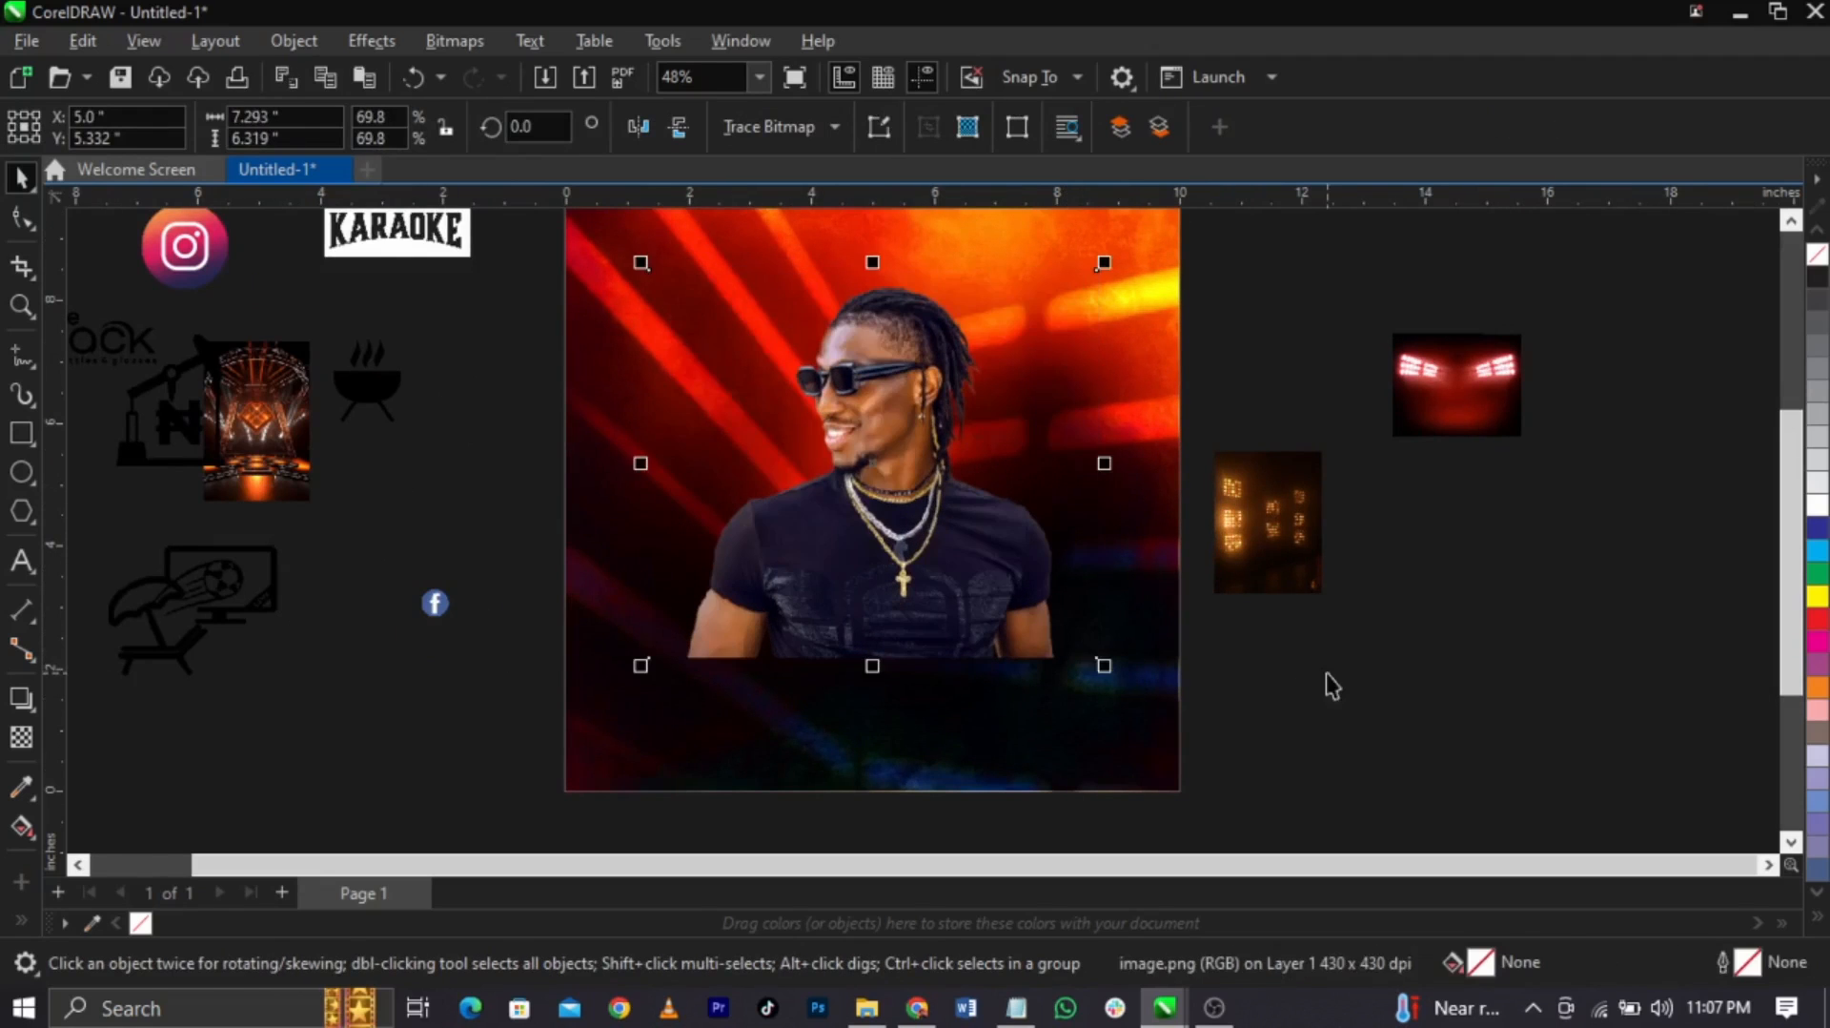
Resize the portrait proportionally to about 7.4 by 6.4 inches and centre it horizontally on the background frame
left_click_drag(1104, 464, 1249, 494)
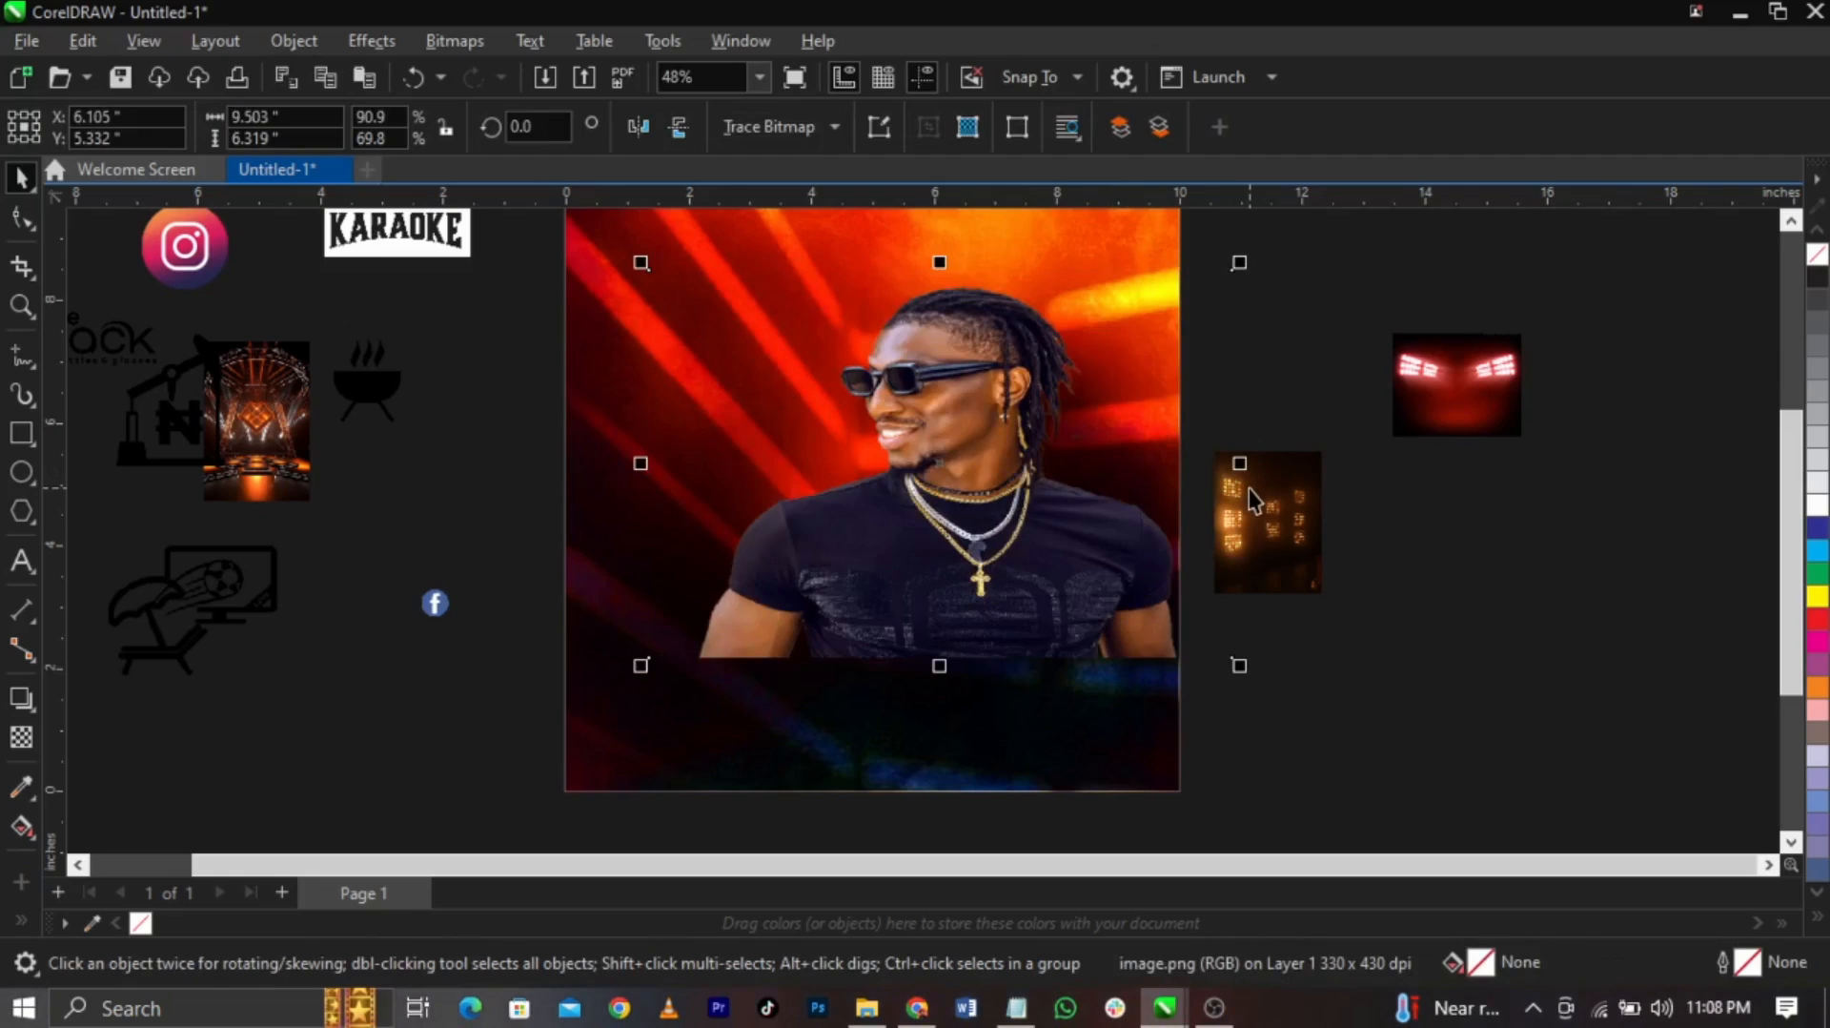
key("ctrl+z")
left_click_drag(1103, 664, 1140, 701)
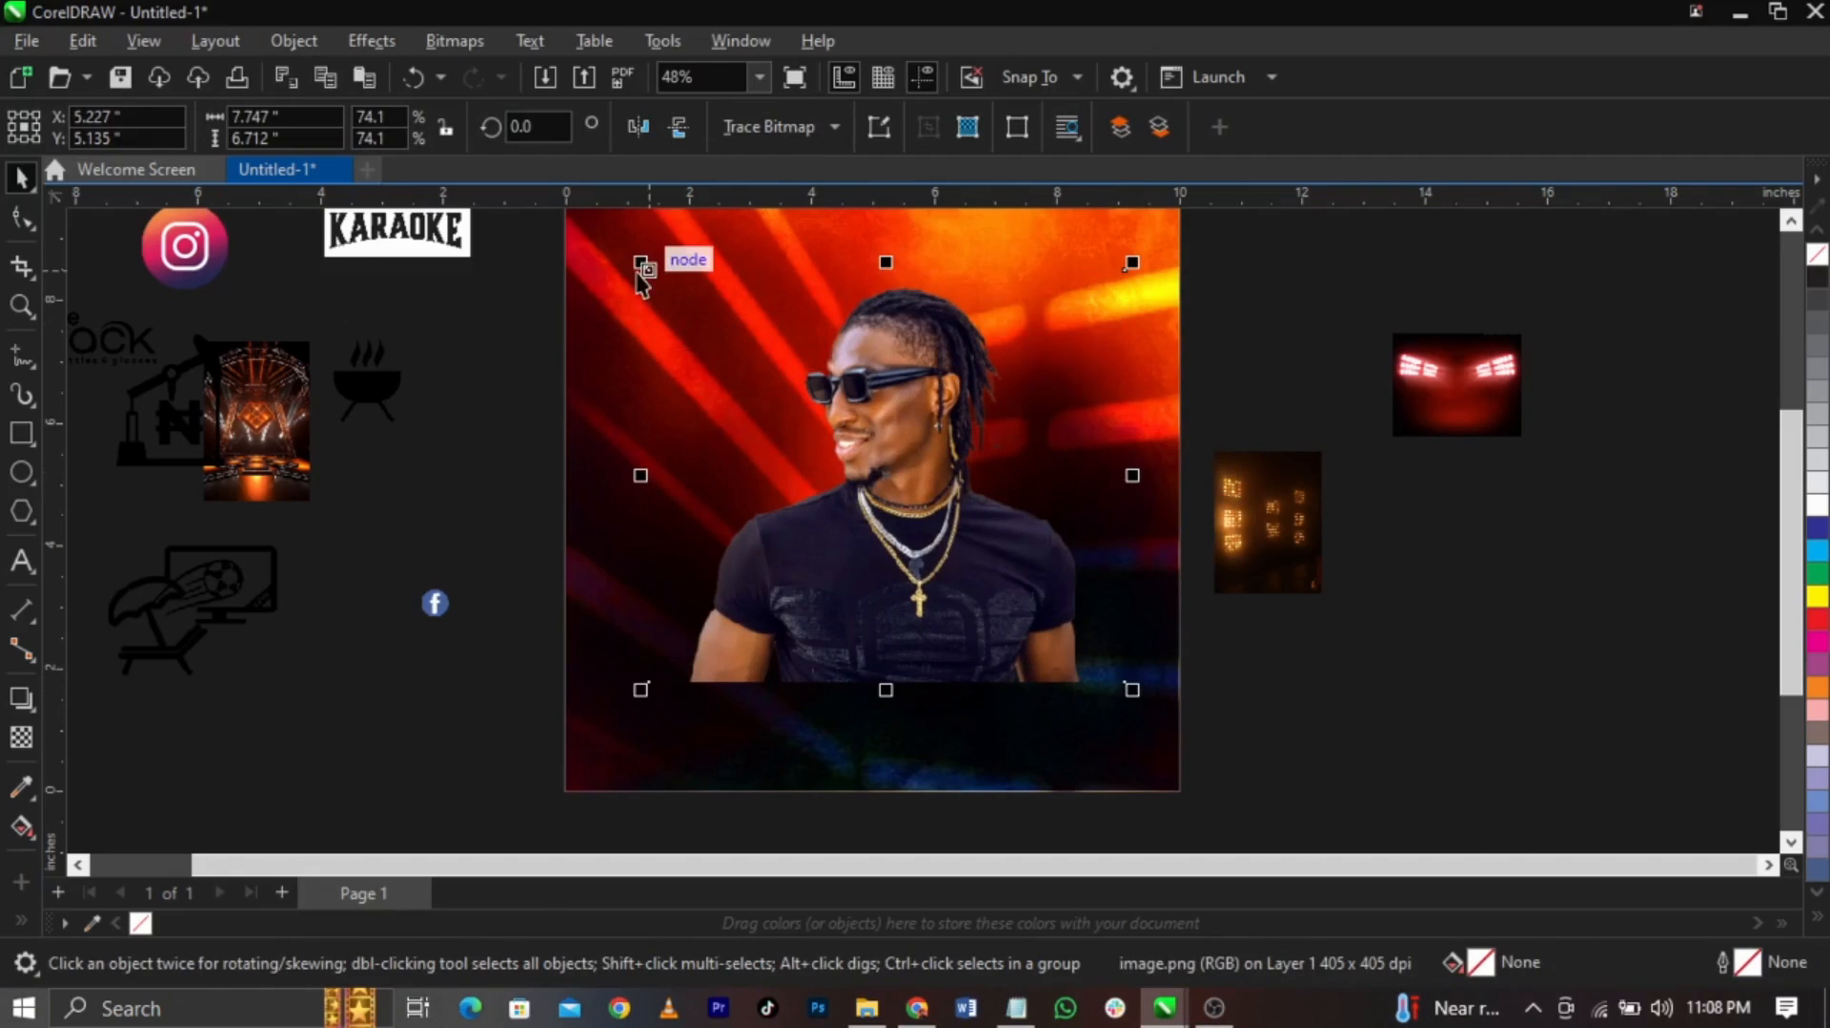
left_click(640, 273)
left_click(835, 574)
left_click(1017, 743, "shift")
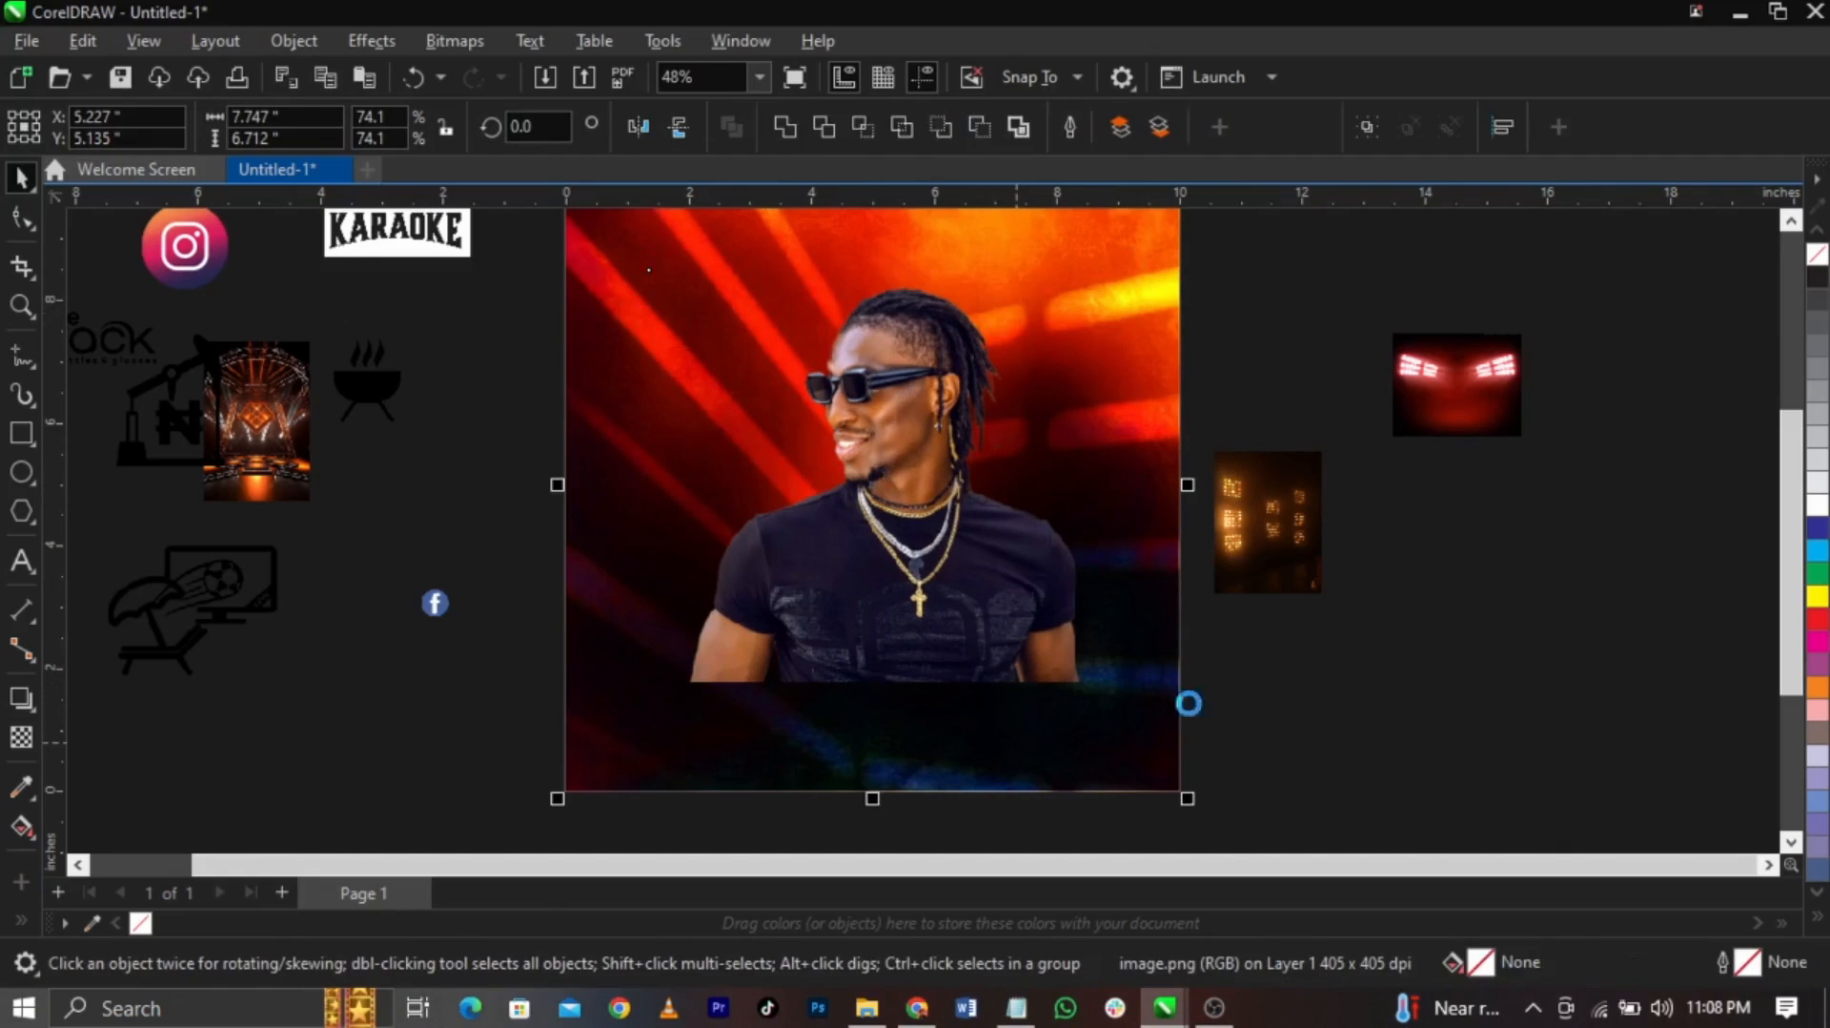
key("c")
left_click(1188, 704)
left_click(1022, 543)
mouse_move(1115, 686)
left_mouse_down()
mouse_move(1091, 675)
mouse_move(1102, 685)
left_mouse_up()
left_click(1107, 735, "shift")
left_click(1312, 706)
Apply a linear fountain transparency to the portrait, fading downward from the chest to its cut-off lower edge
left_click(982, 658)
scroll(895, 693, "up", 2)
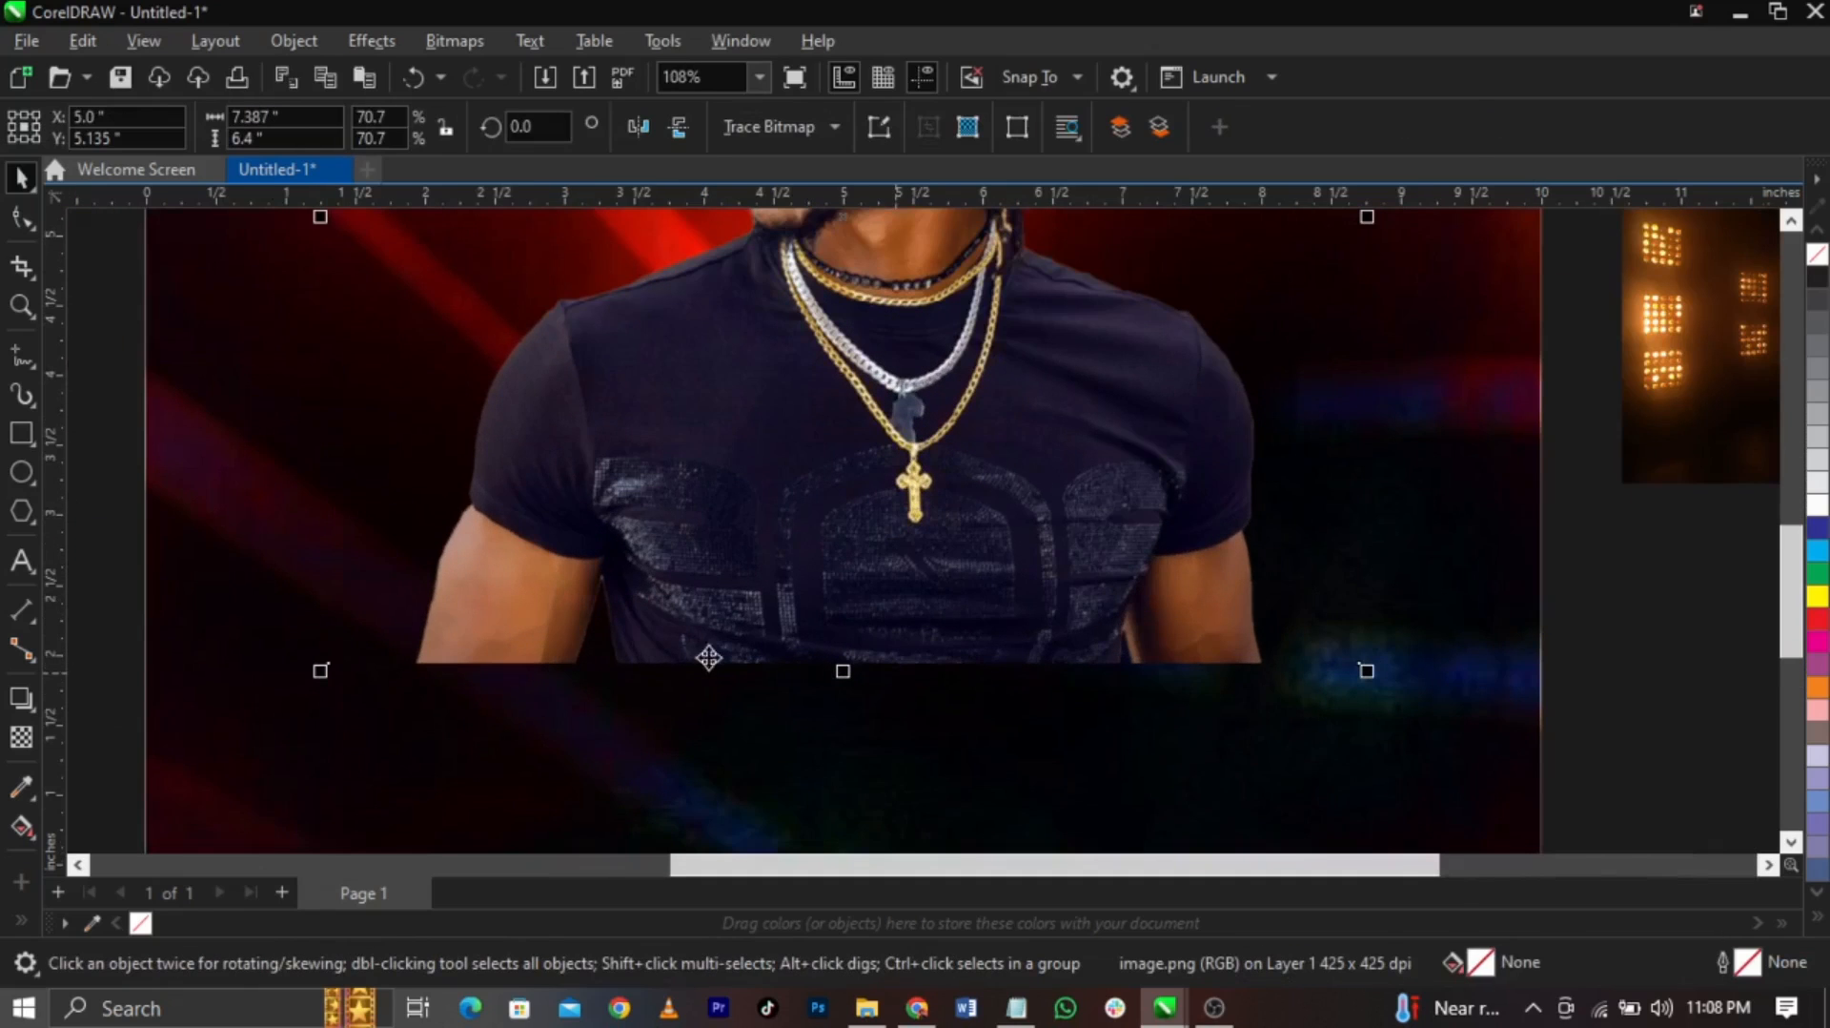
scroll(1128, 634, "down", 1)
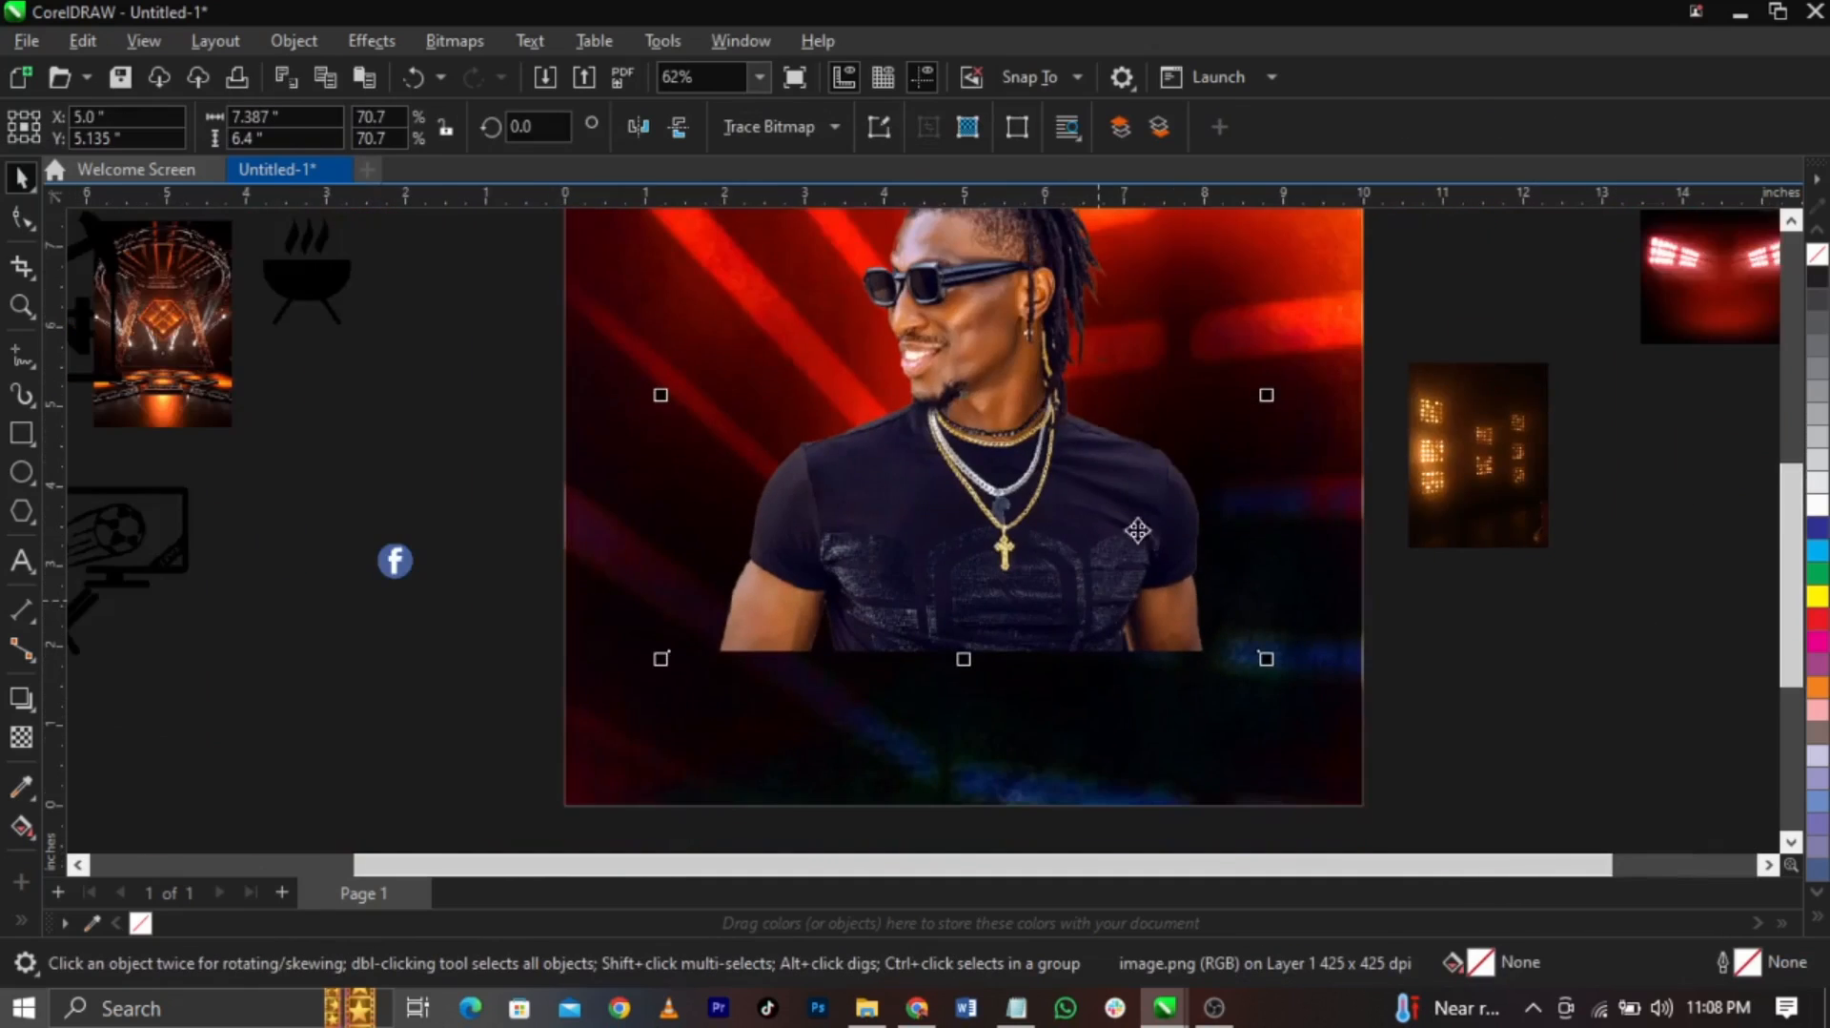
scroll(1370, 447, "up", 1)
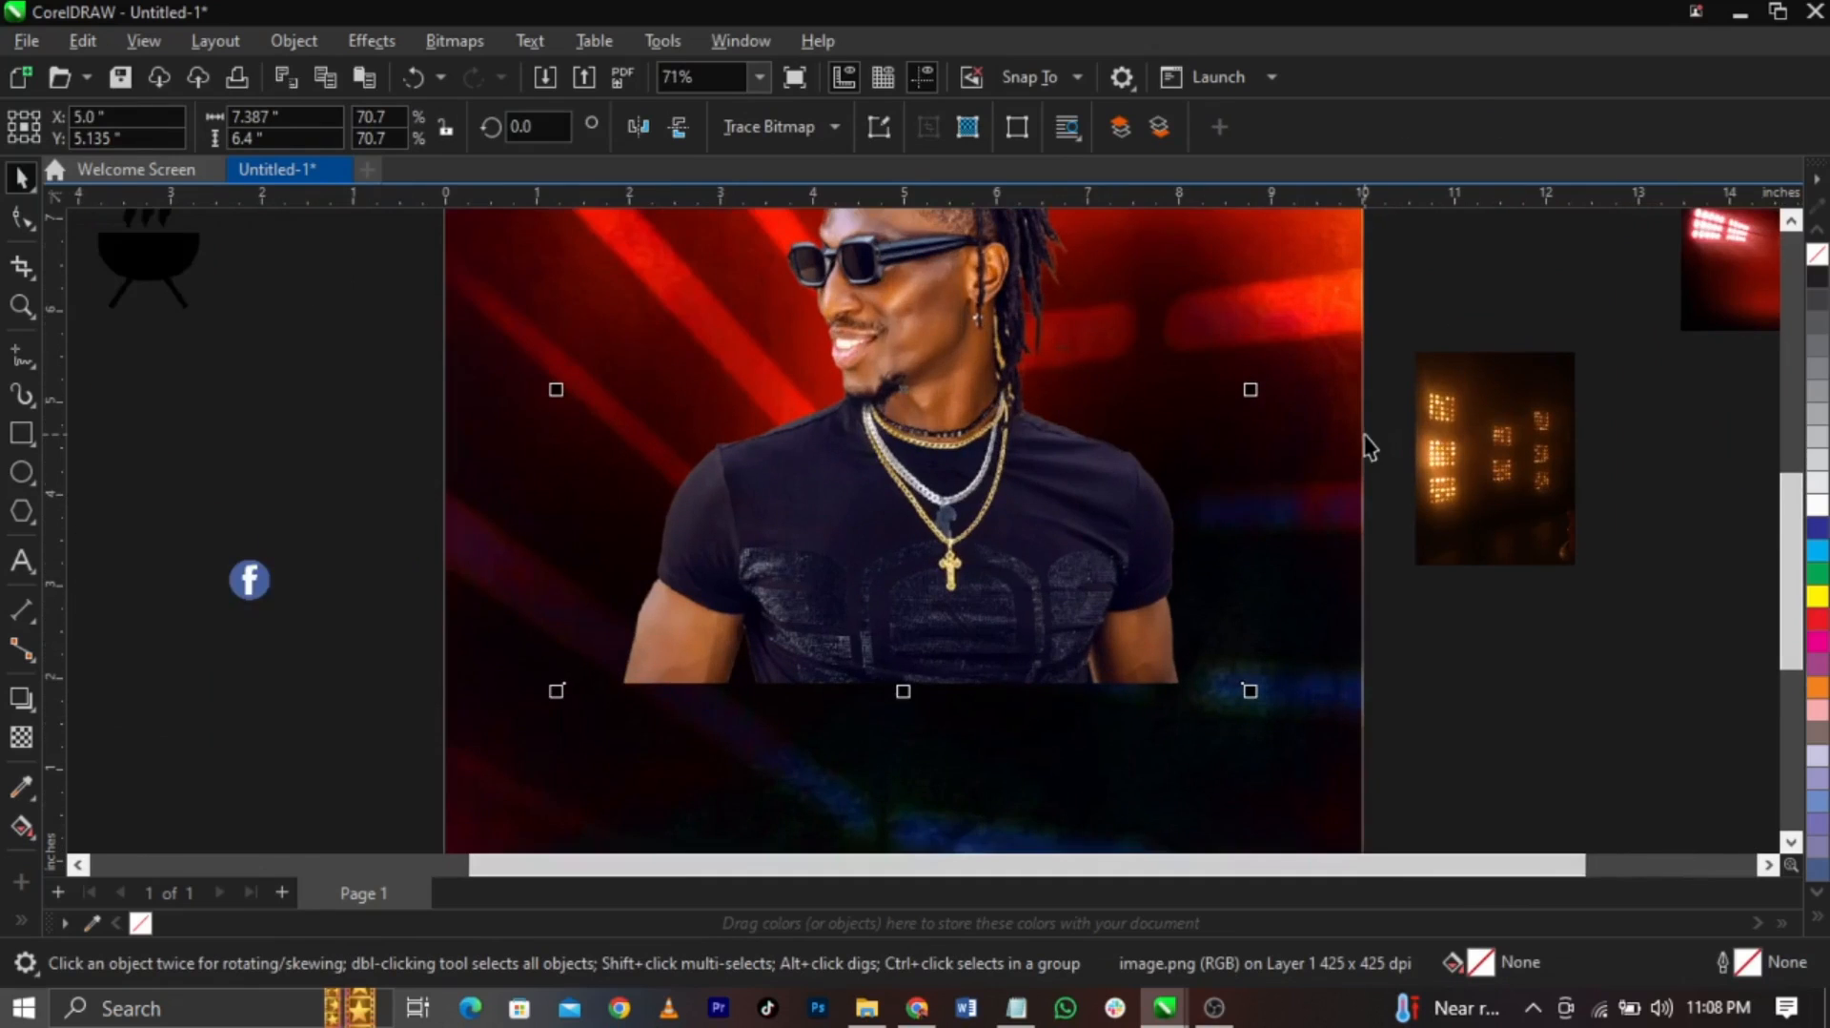
left_click(19, 737)
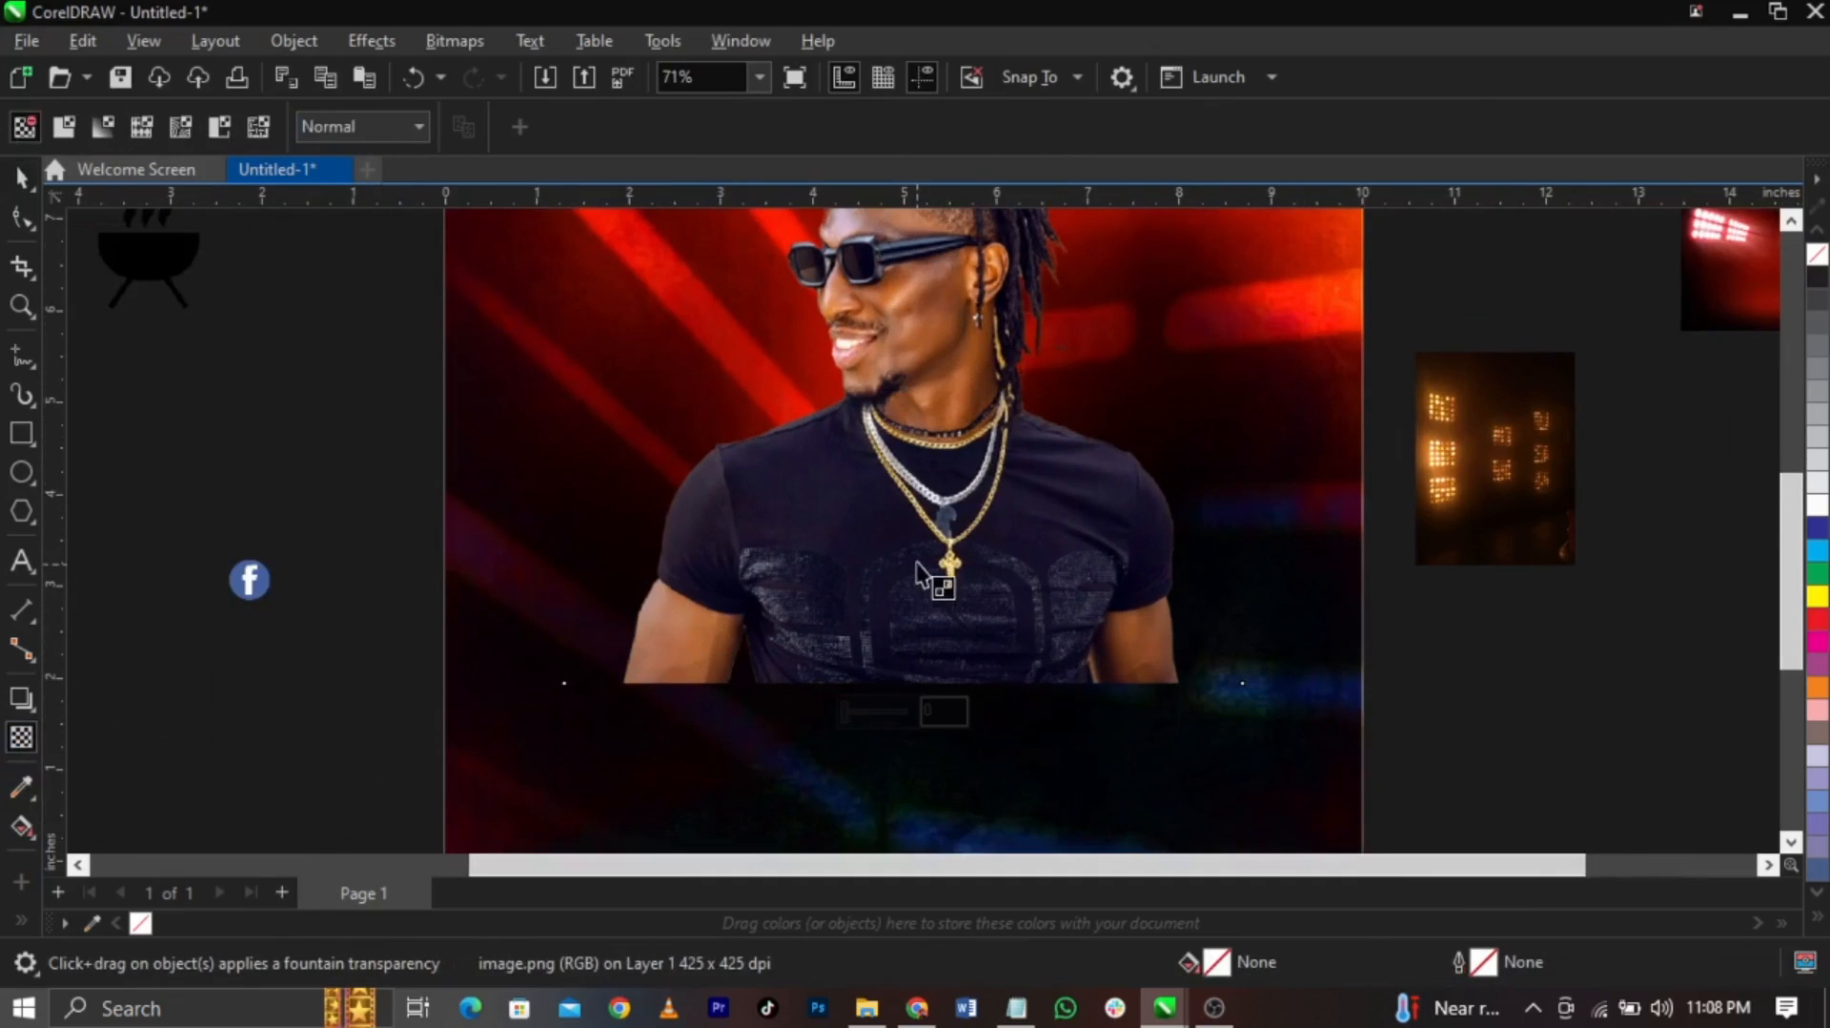
scroll(929, 634, "up", 2)
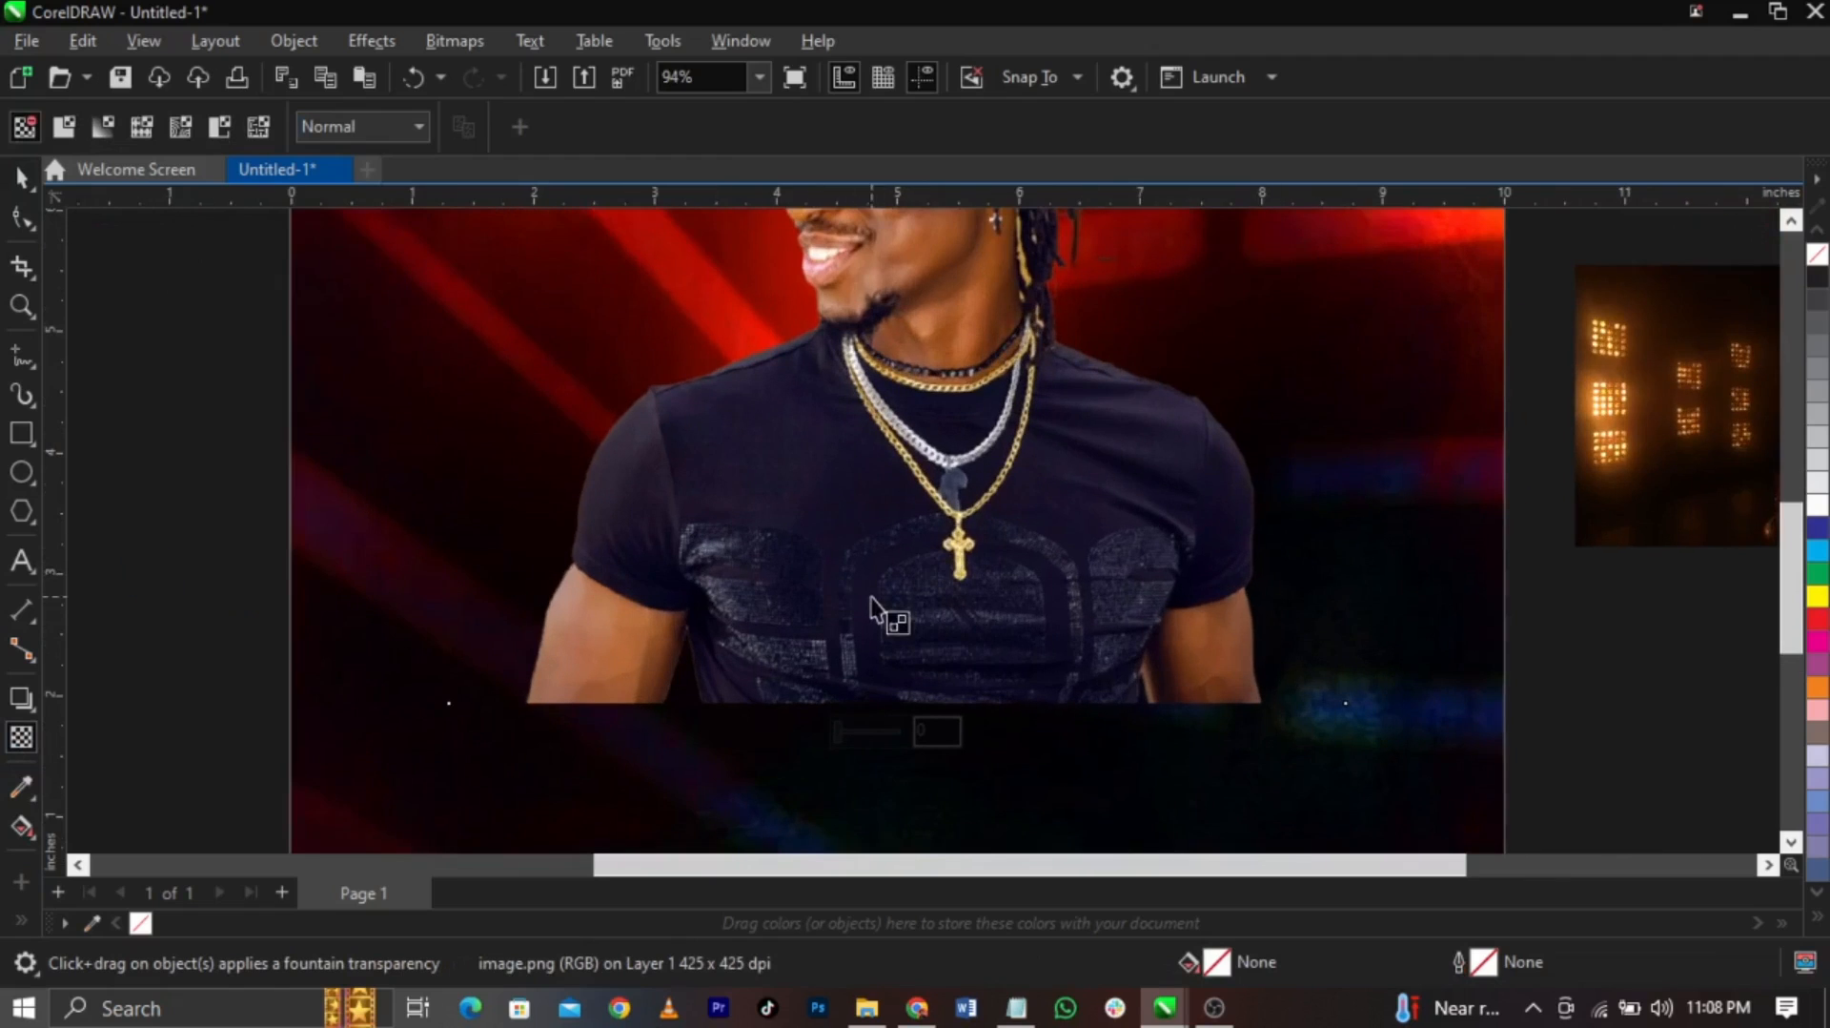
left_click_drag(949, 670, 944, 708)
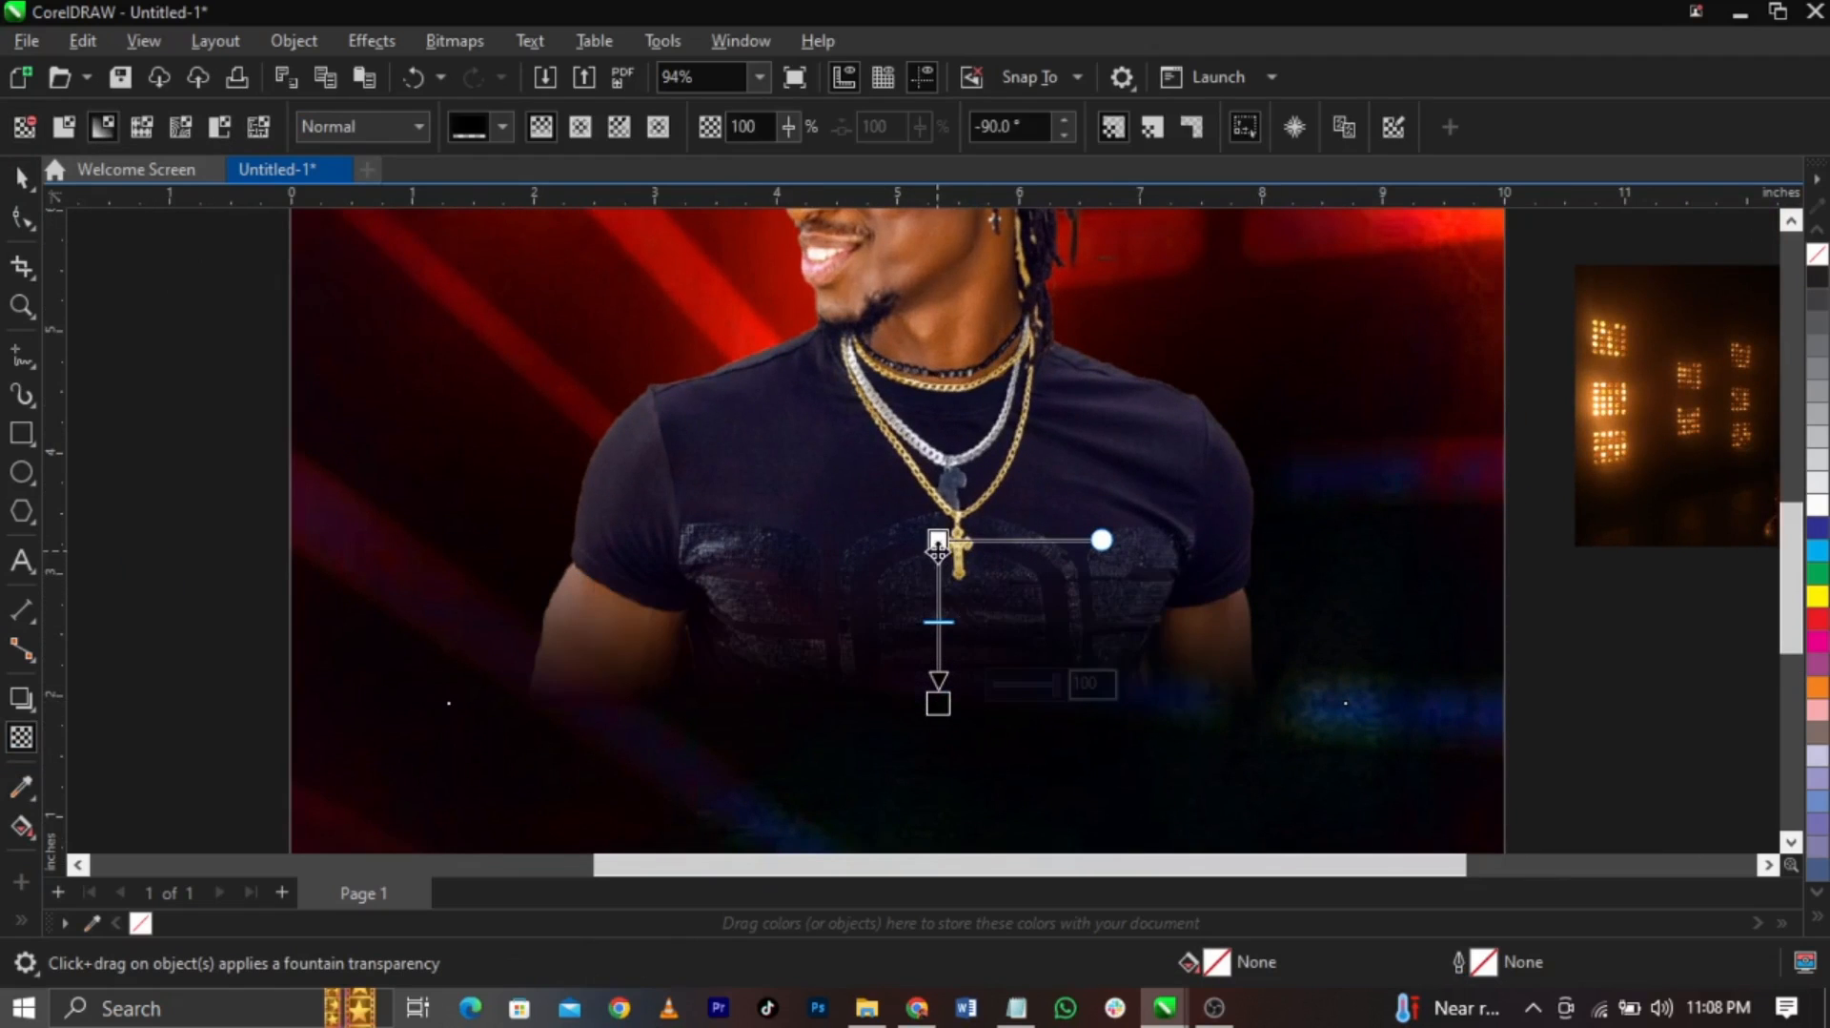
left_click_drag(939, 540, 937, 409)
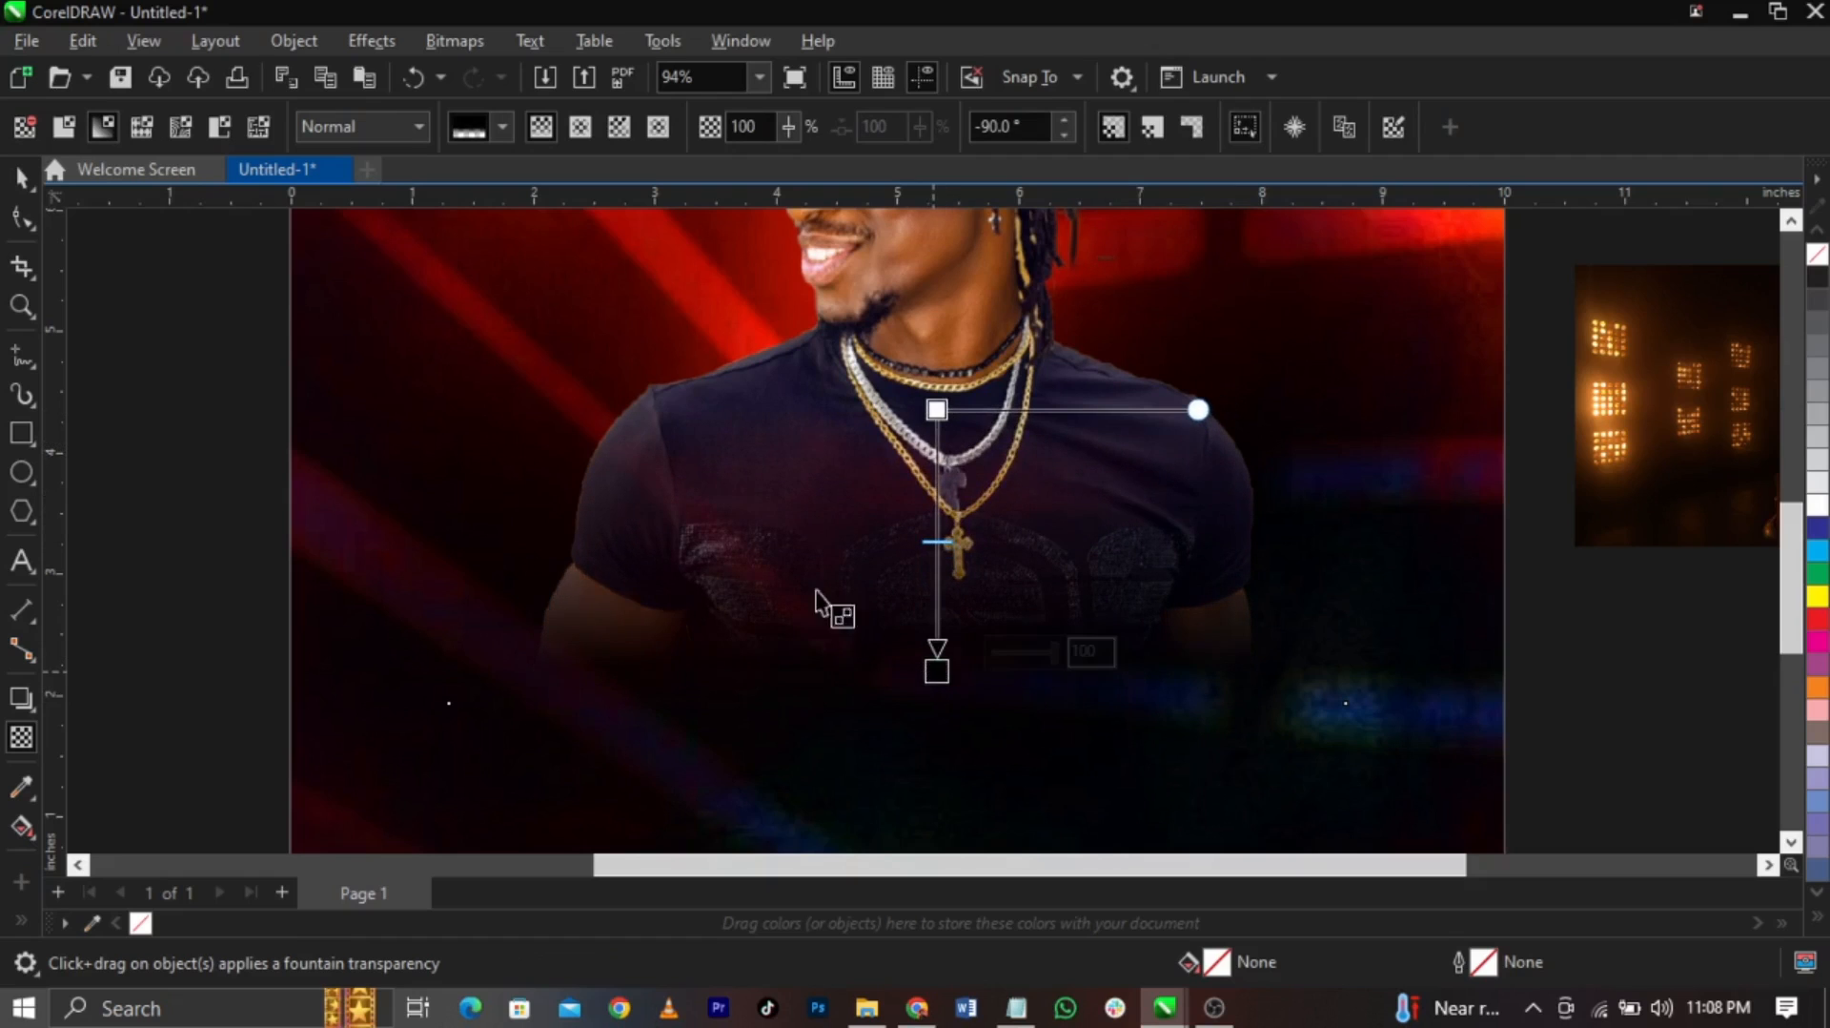
Shrink the portrait to about 7.1 by 6.2 inches, centre it horizontally on the background and shift it slightly upward
scroll(960, 641, "down", 3)
key("space")
left_click(1352, 691)
left_click(919, 555)
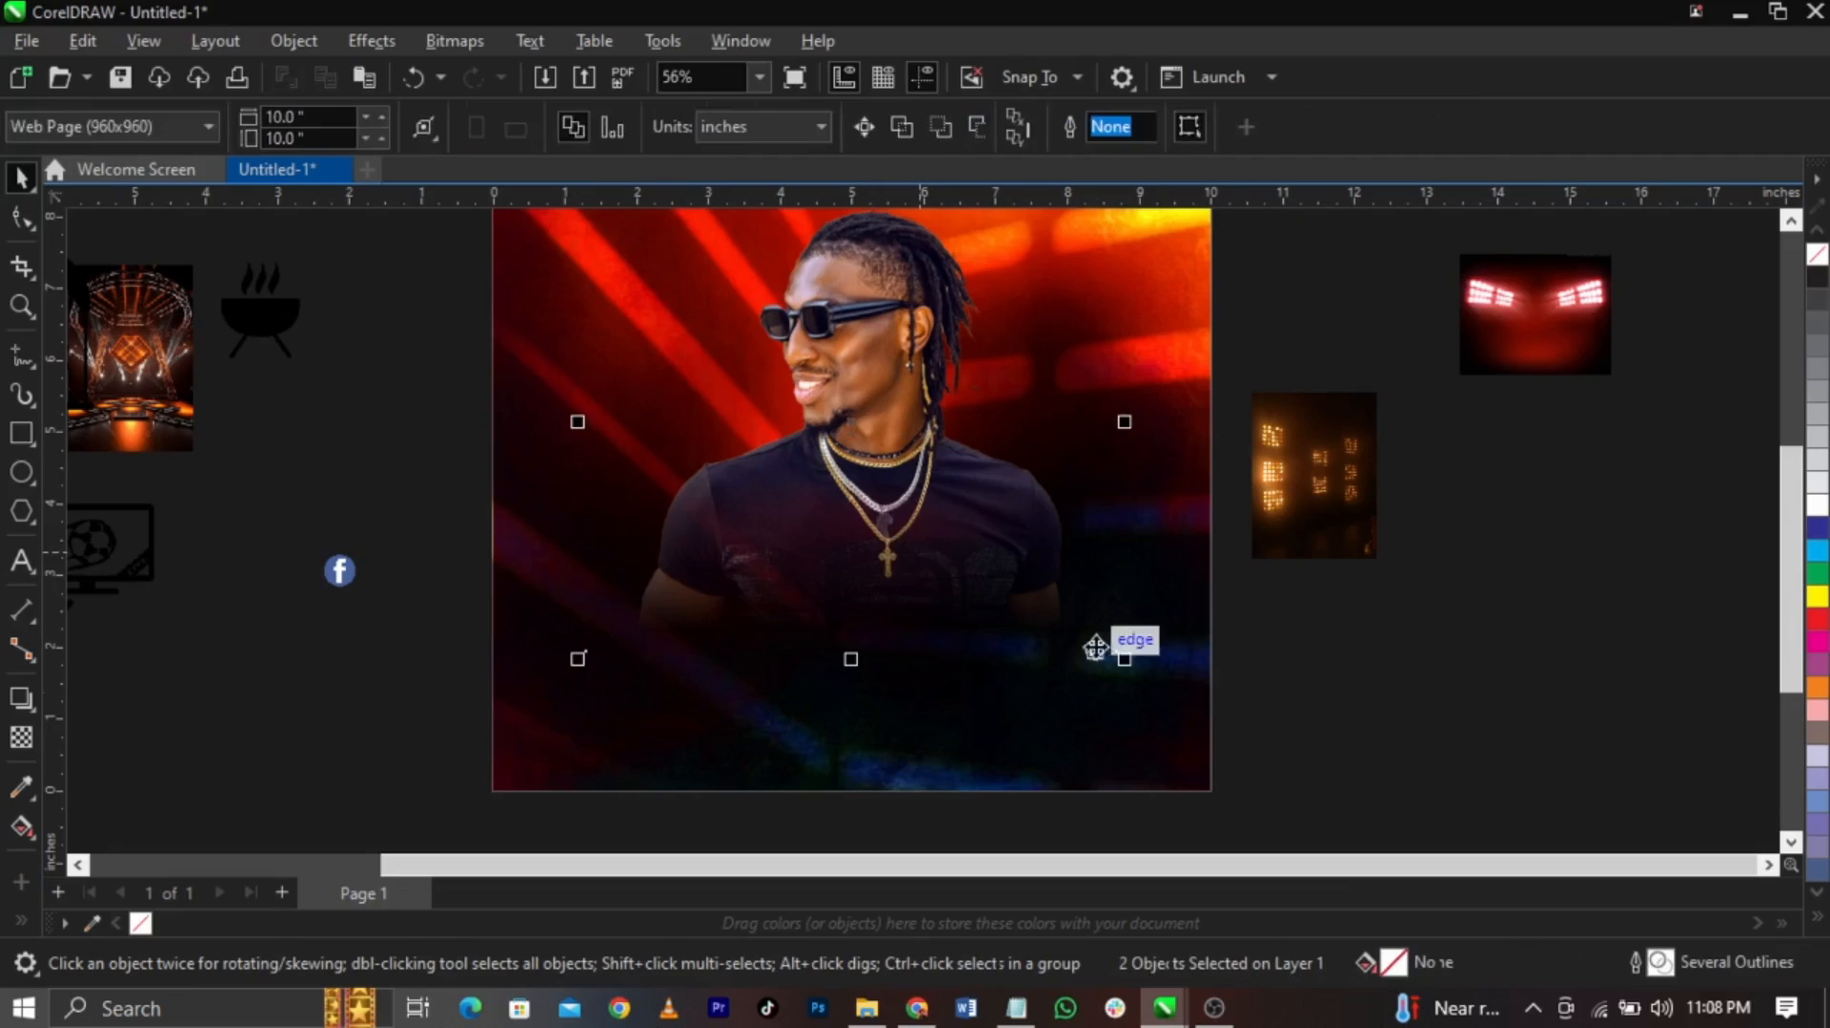
left_click_drag(1127, 667, 1114, 667)
left_click_drag(929, 555, 929, 546)
scroll(930, 545, "down", 2)
scroll(920, 359, "up", 1)
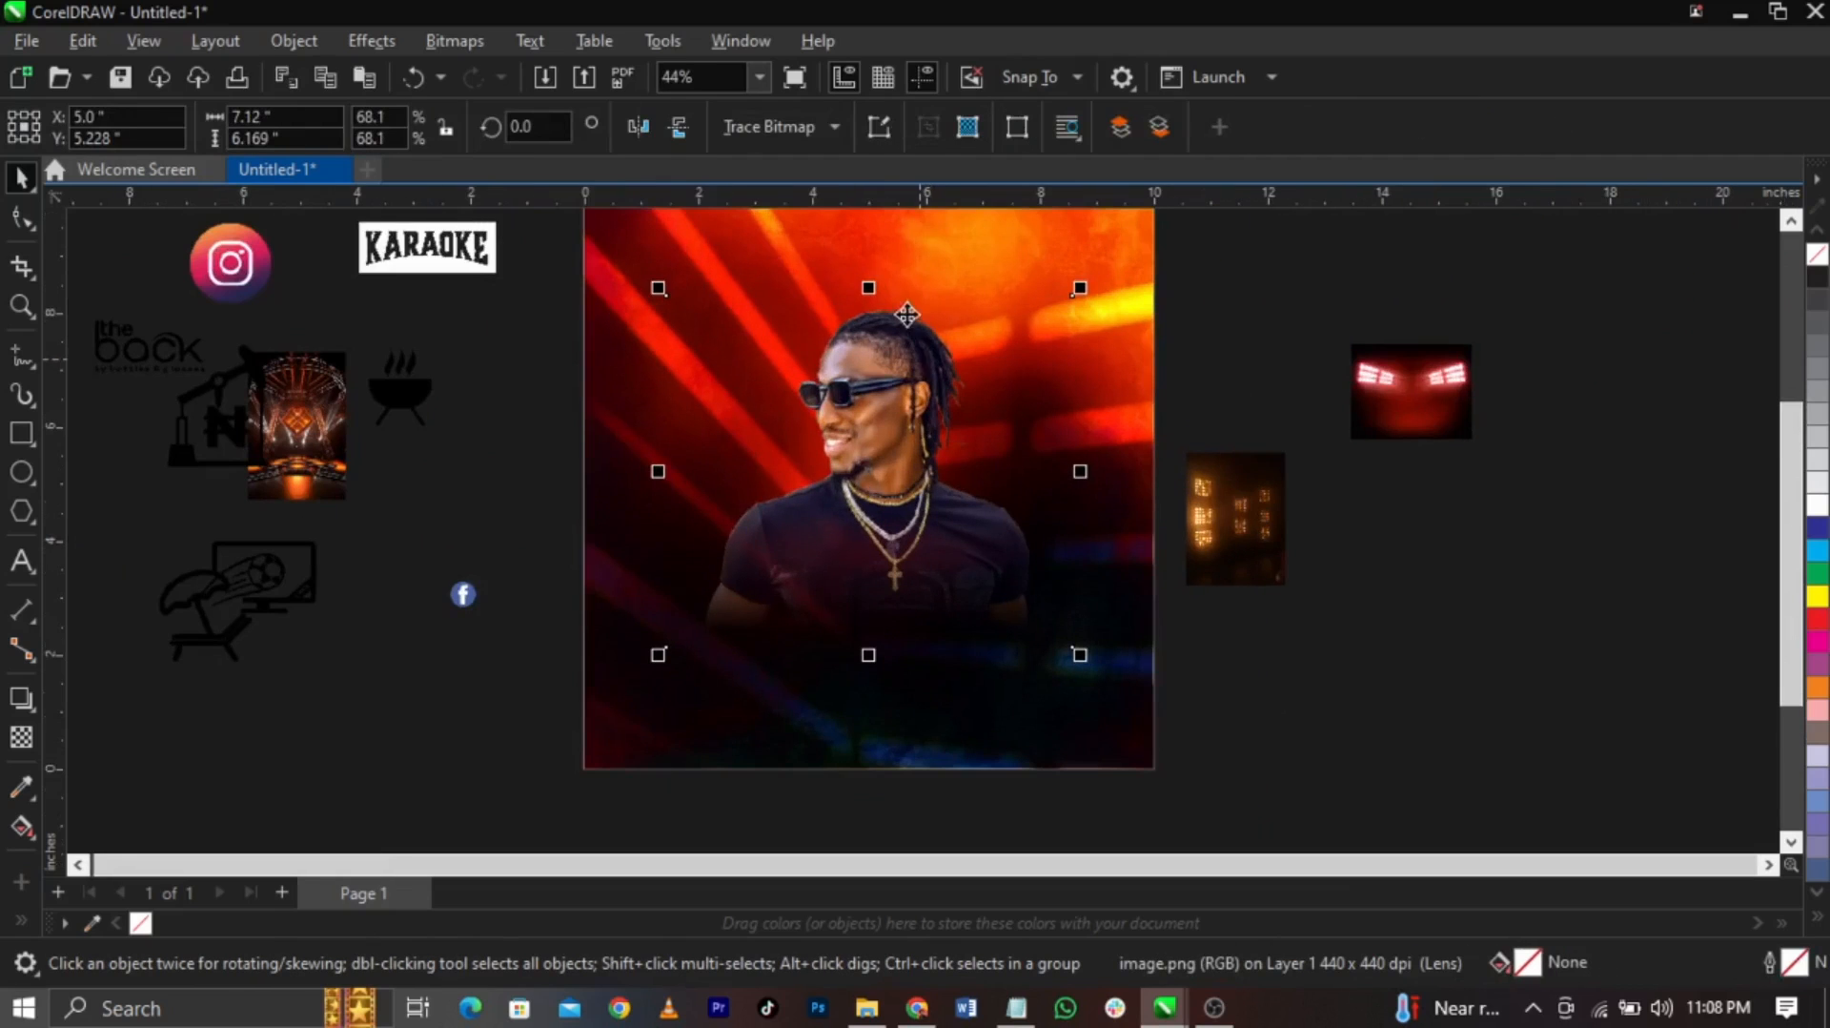
left_click_drag(905, 319, 901, 318)
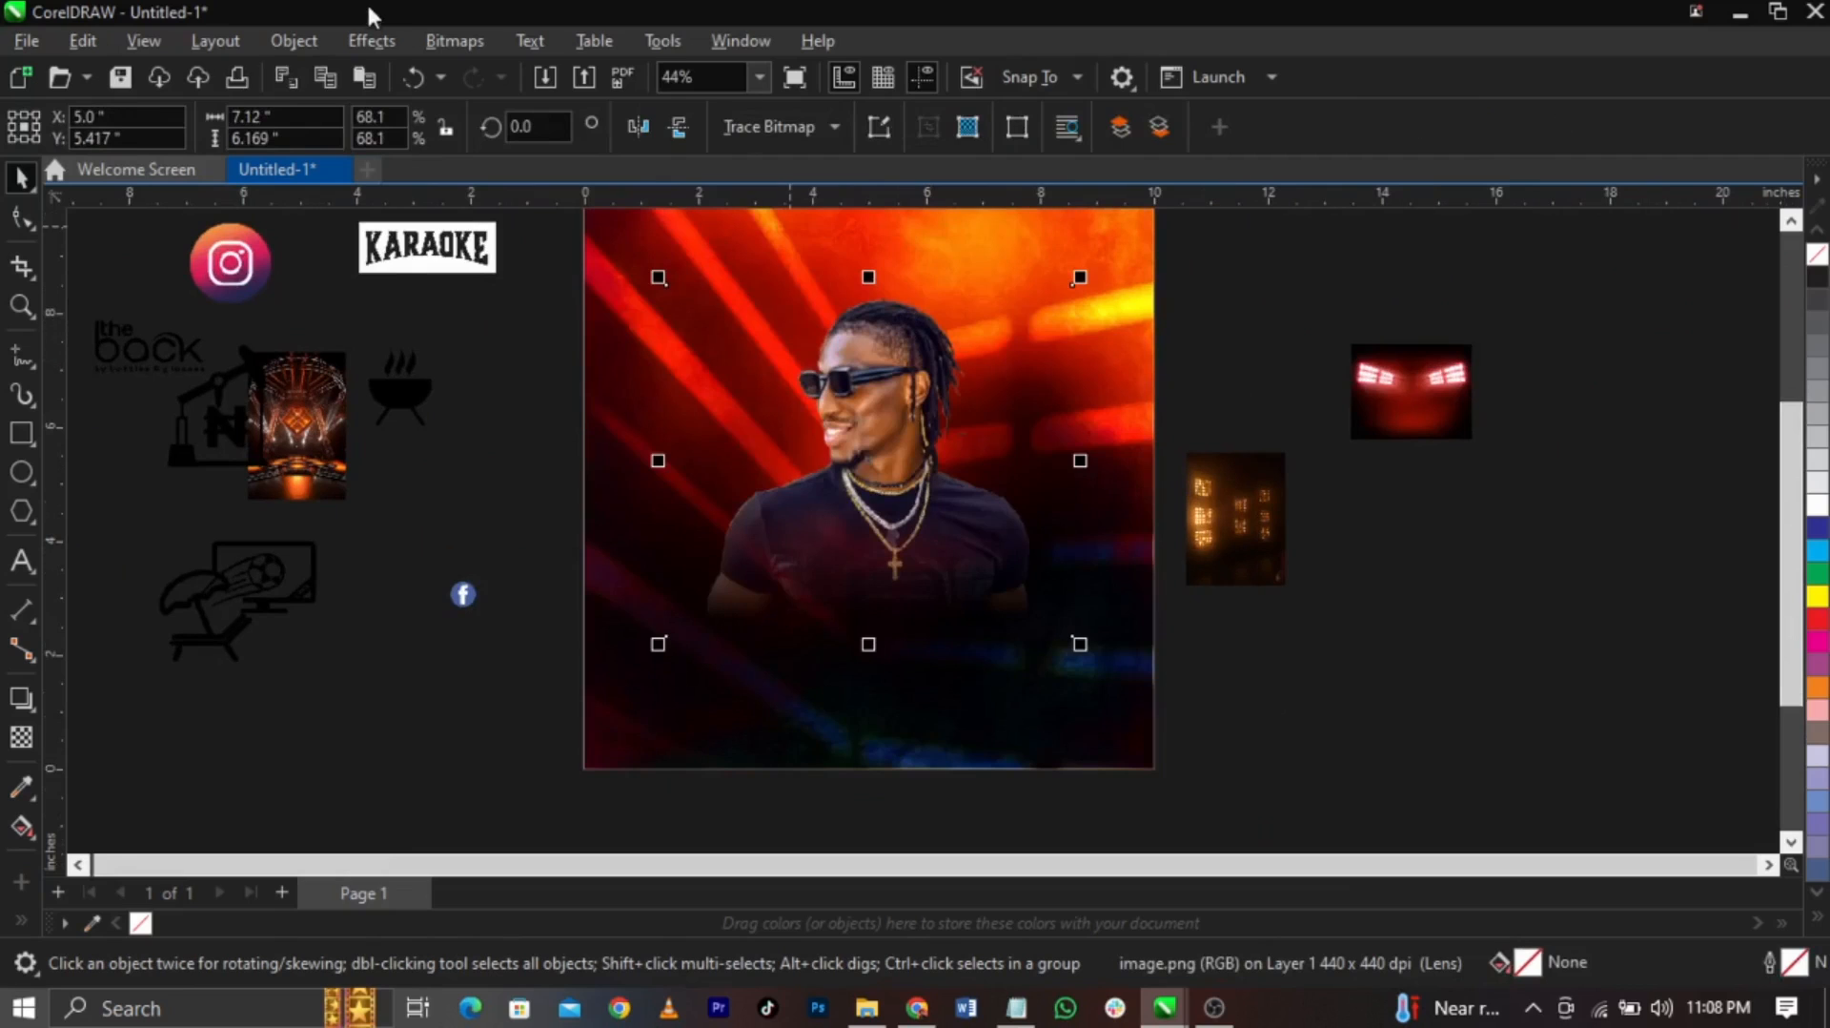
Convert the portrait bitmap to Grayscale (8-bit) mode
left_click(424, 46)
mouse_move(543, 270)
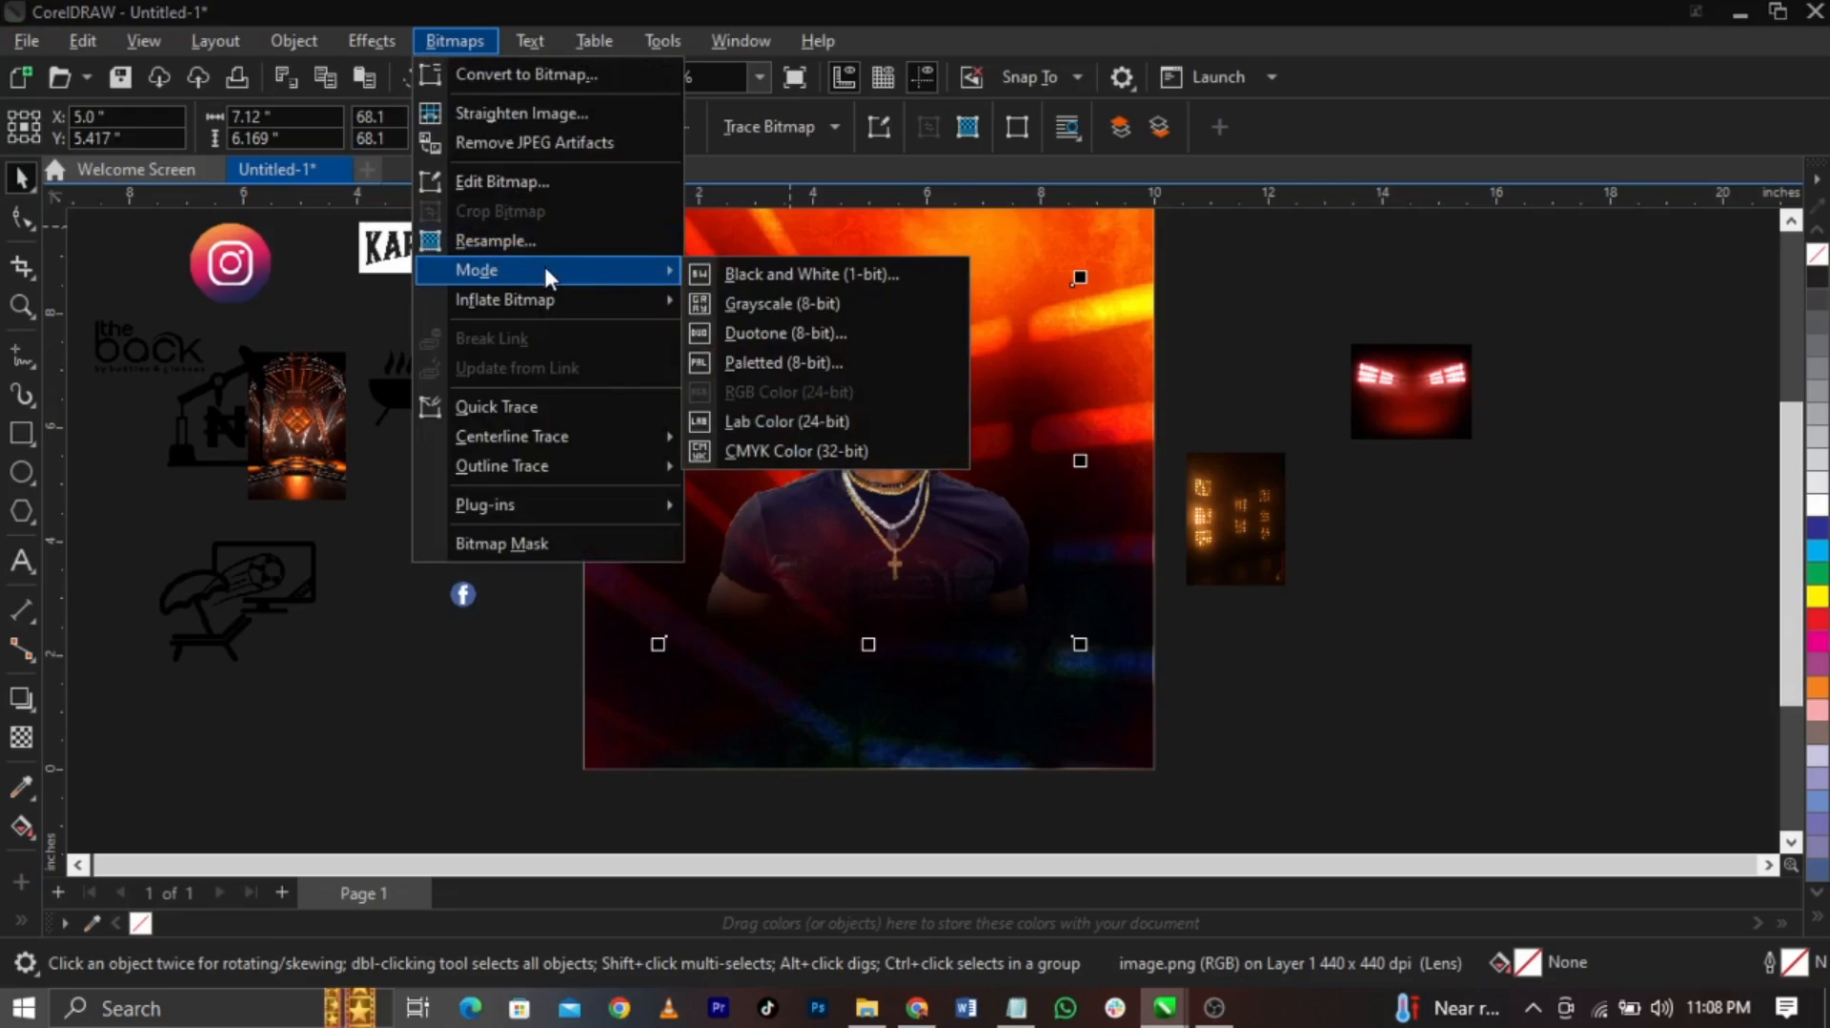
left_click(729, 310)
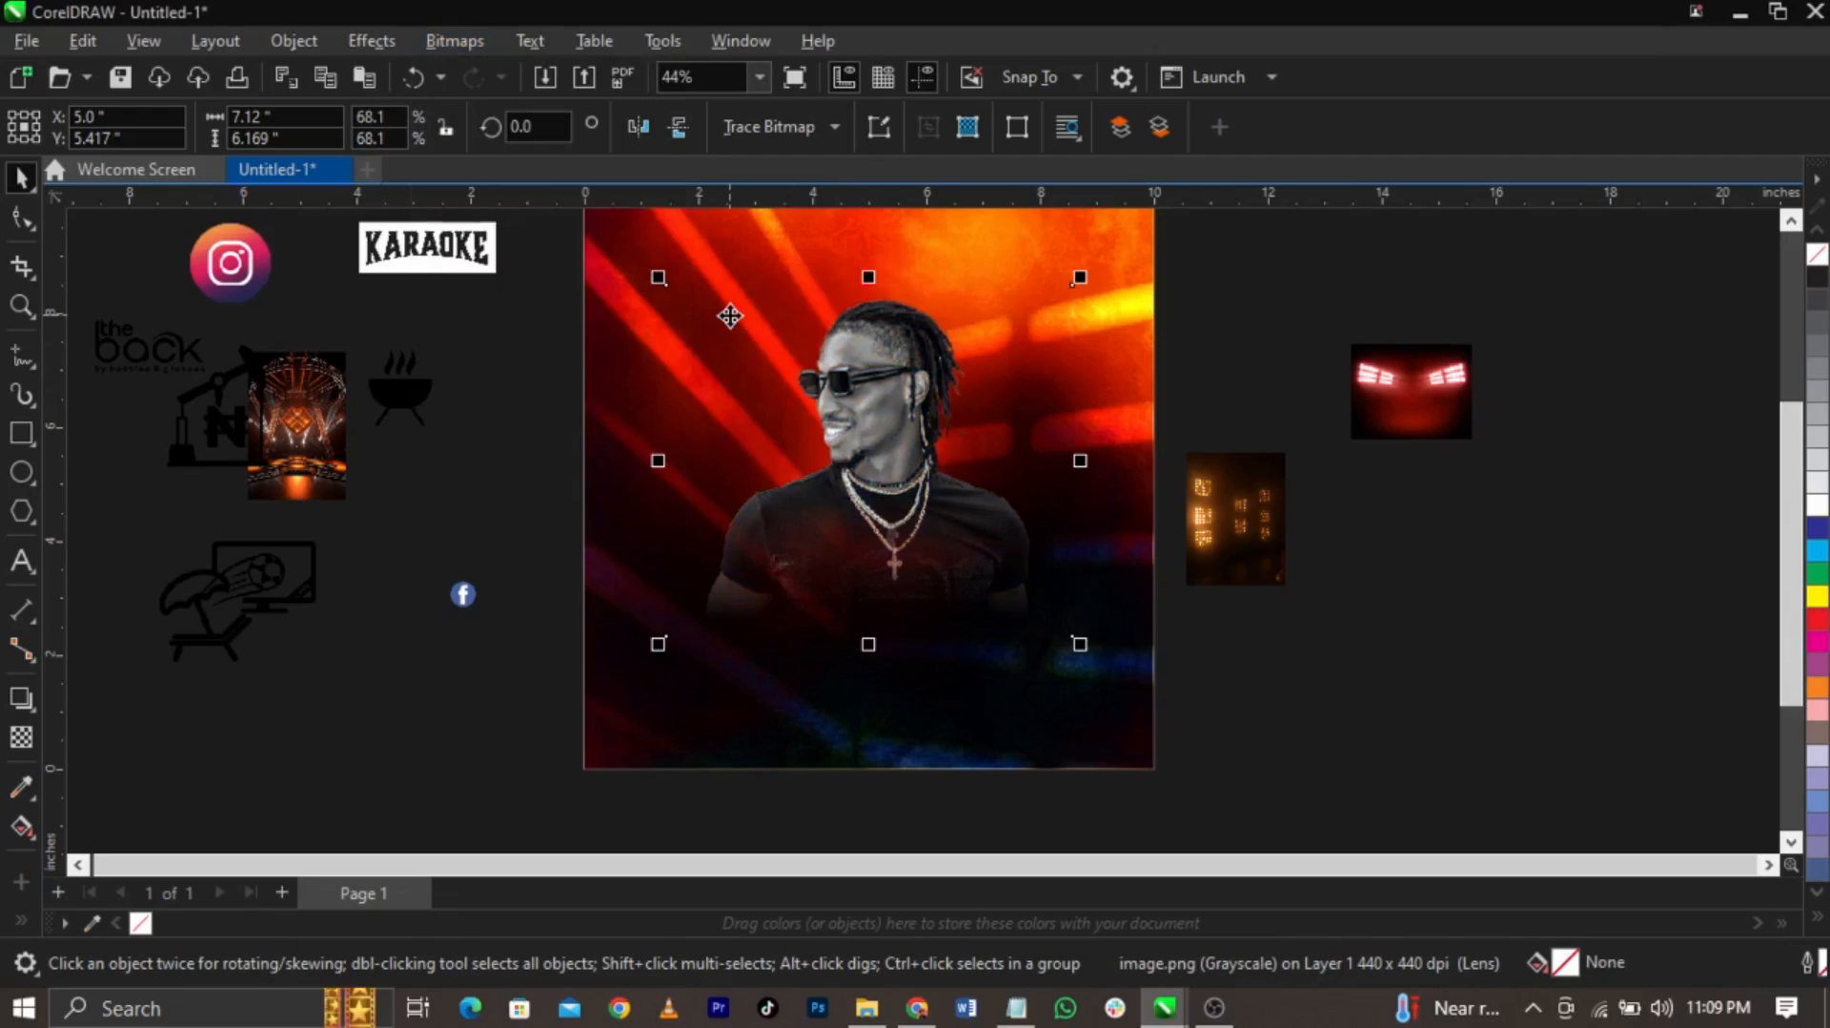
Raise the grayscale portrait's contrast to 33 in the Image Adjustment Lab and apply the adjustment
scroll(915, 388, "up", 2)
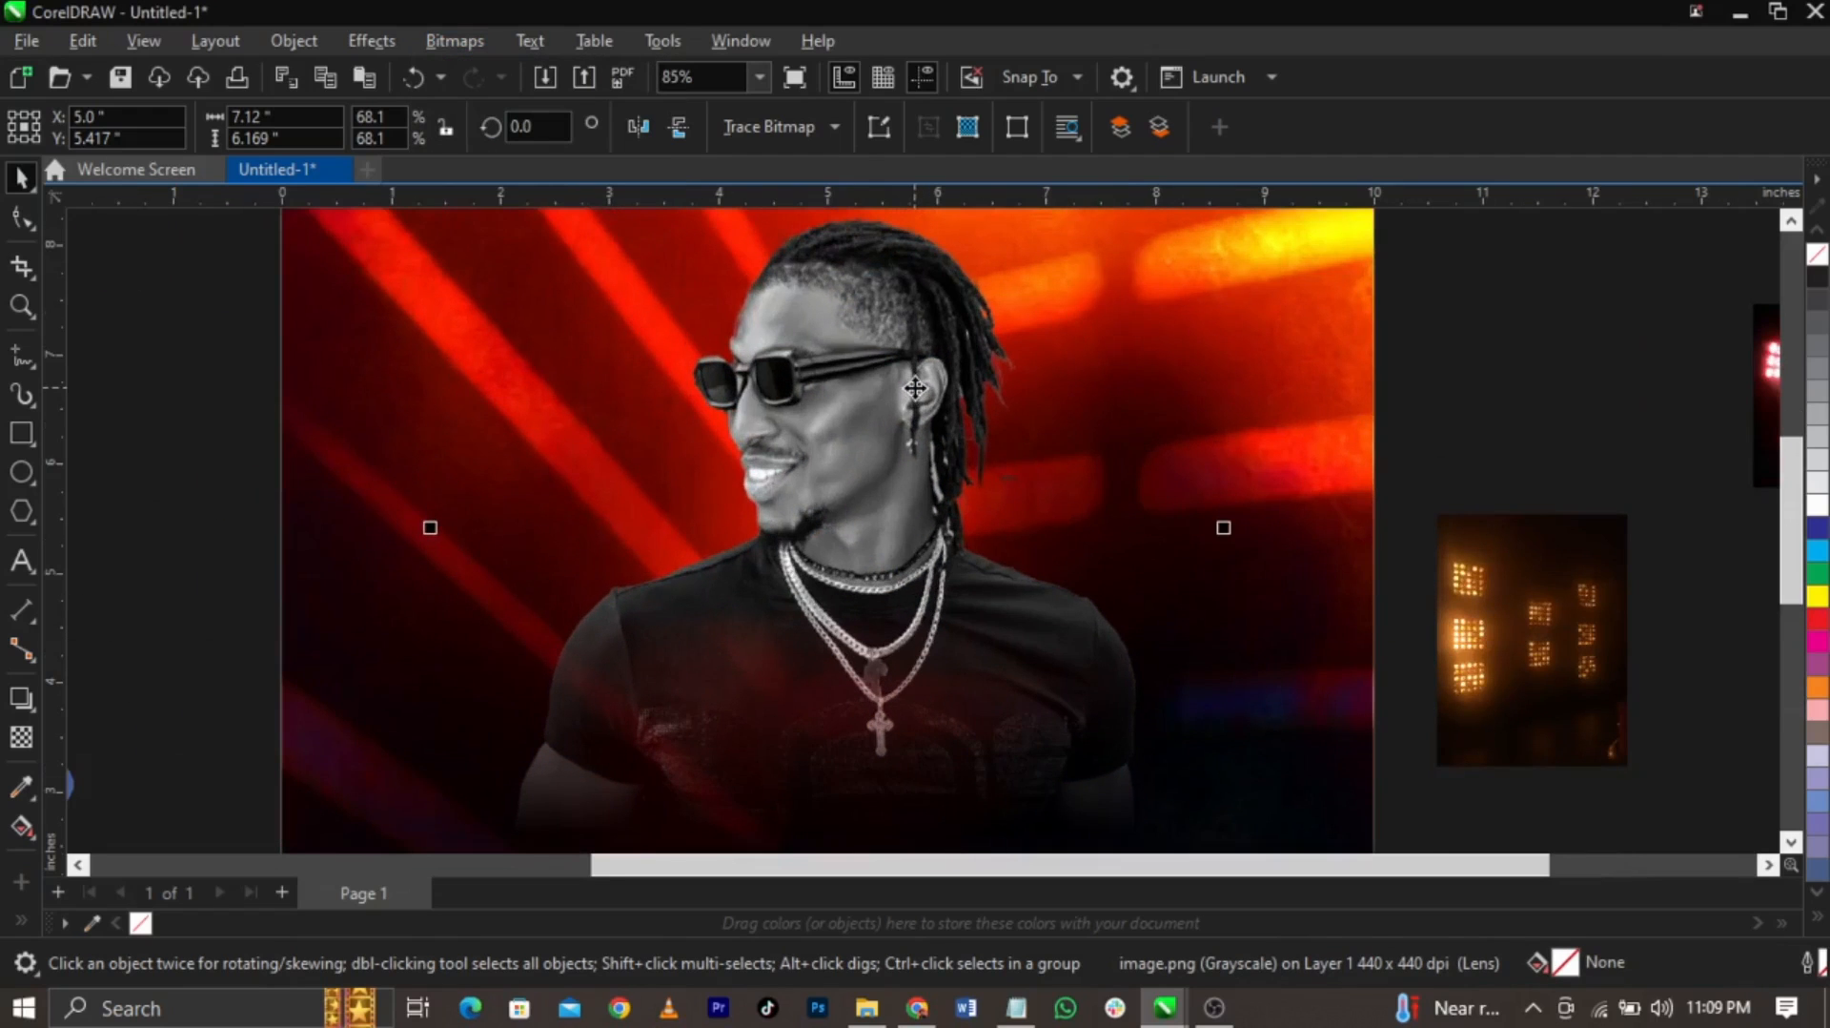
scroll(915, 388, "down", 1)
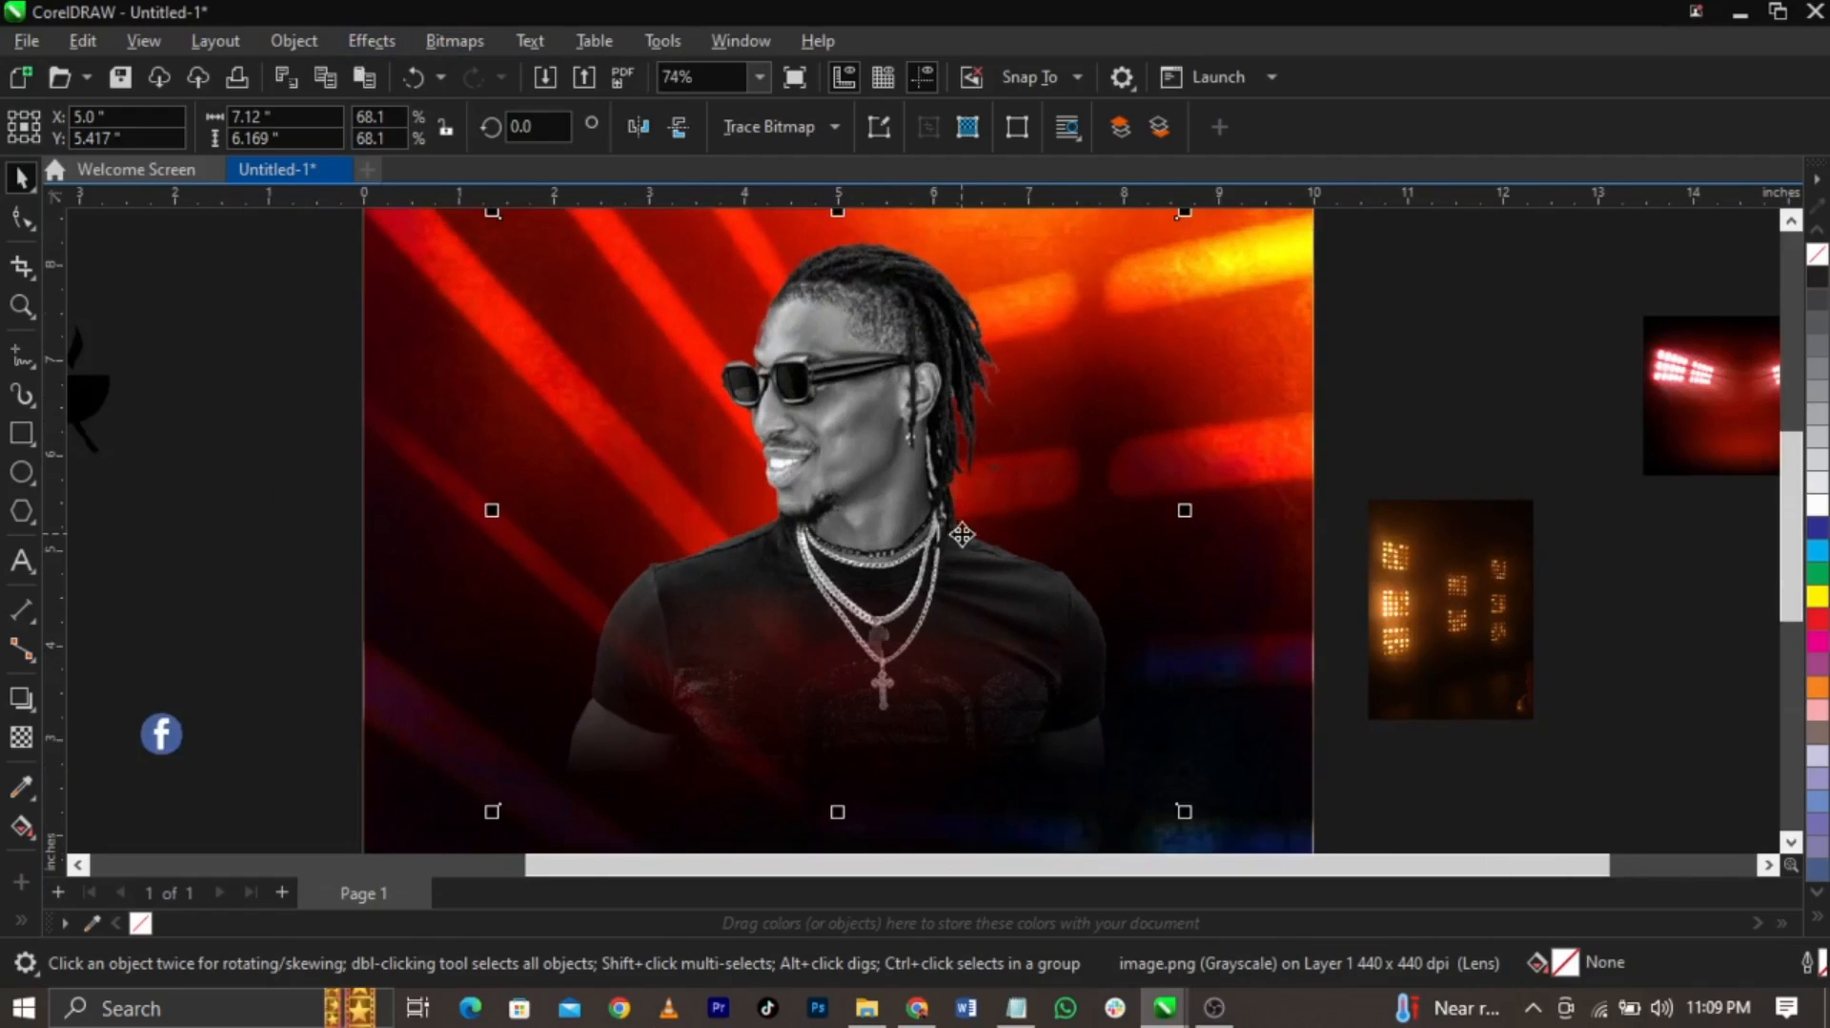
scroll(901, 420, "up", 3)
scroll(522, 527, "down", 2)
scroll(669, 535, "down", 2)
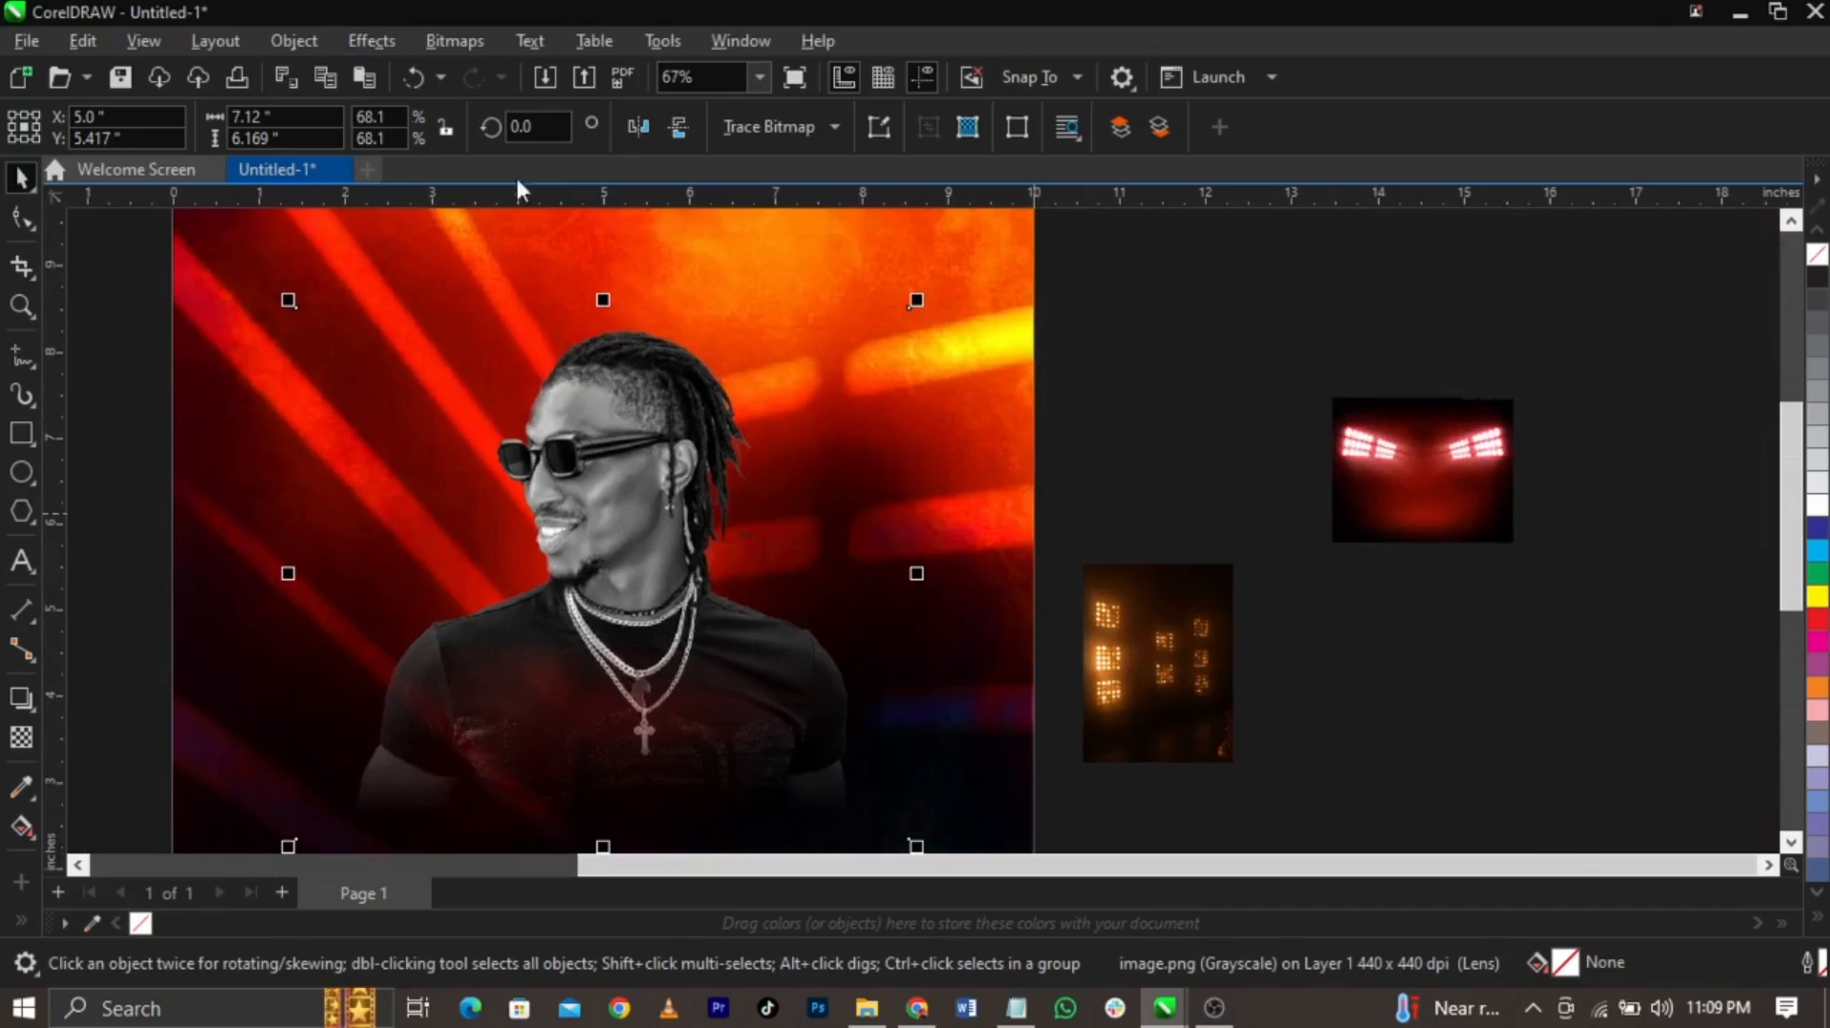
left_click(354, 45)
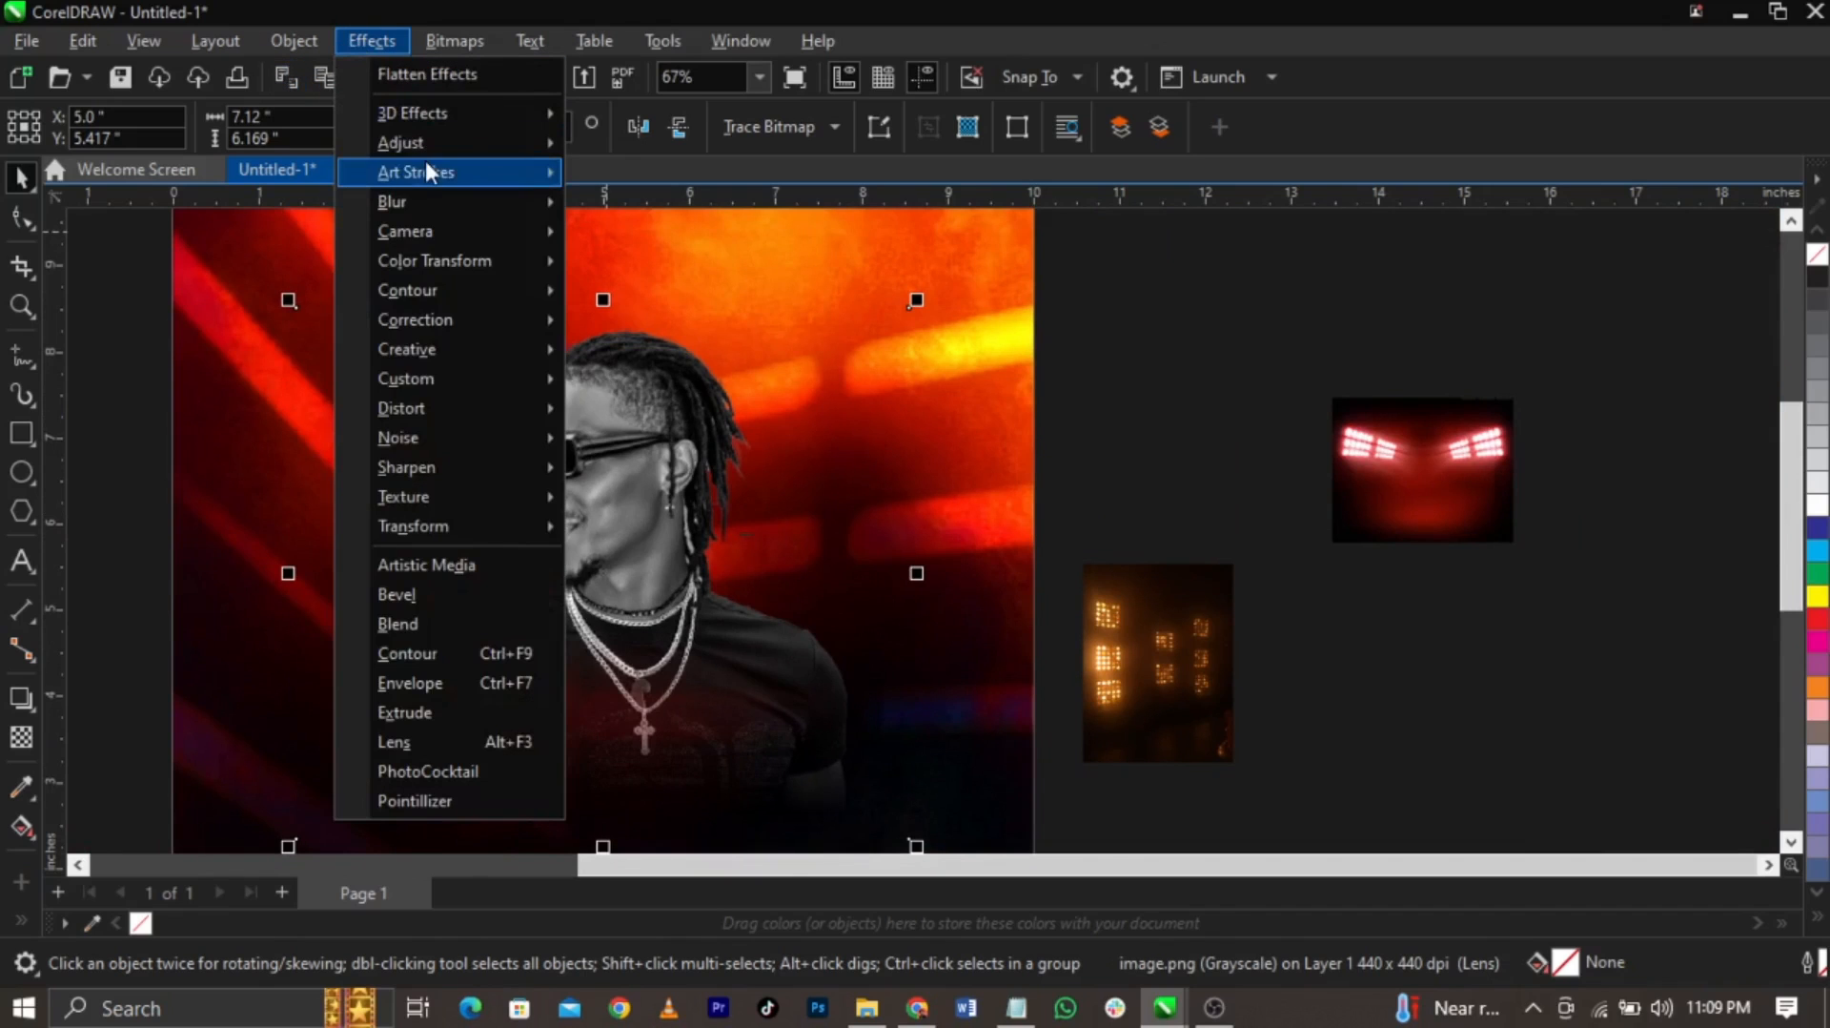
mouse_move(431, 154)
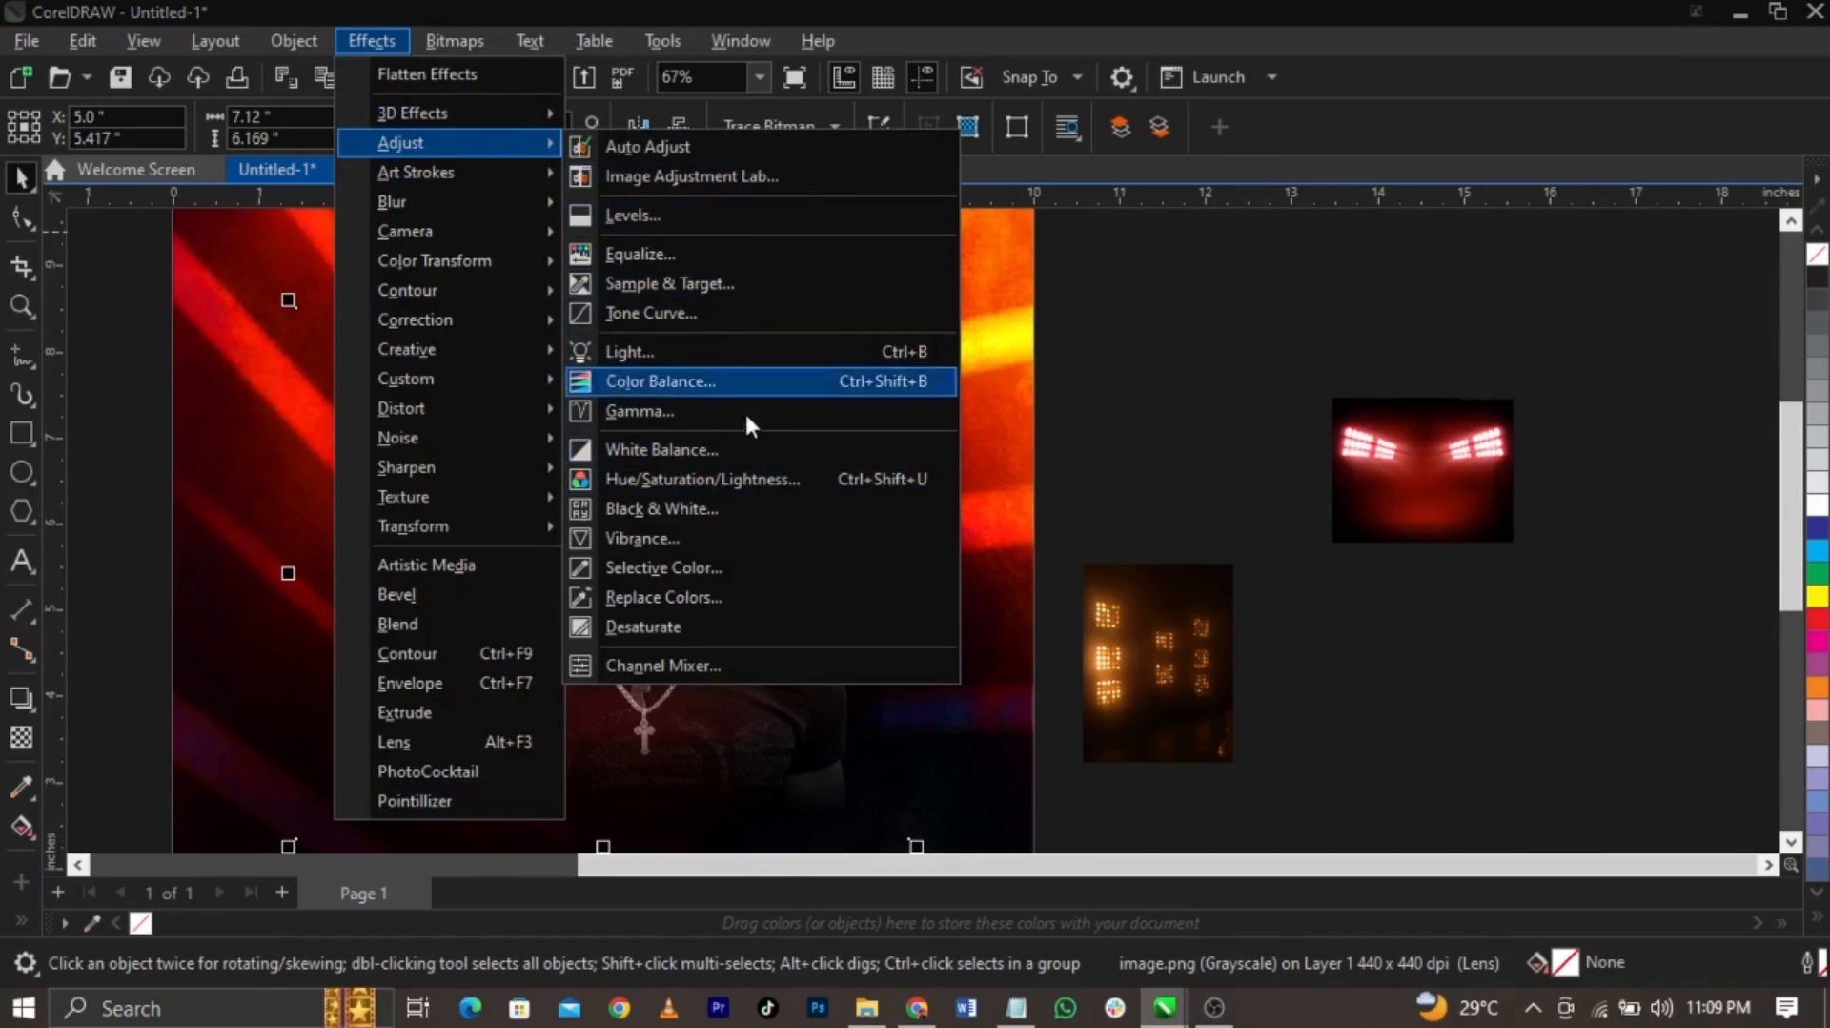
left_click(720, 175)
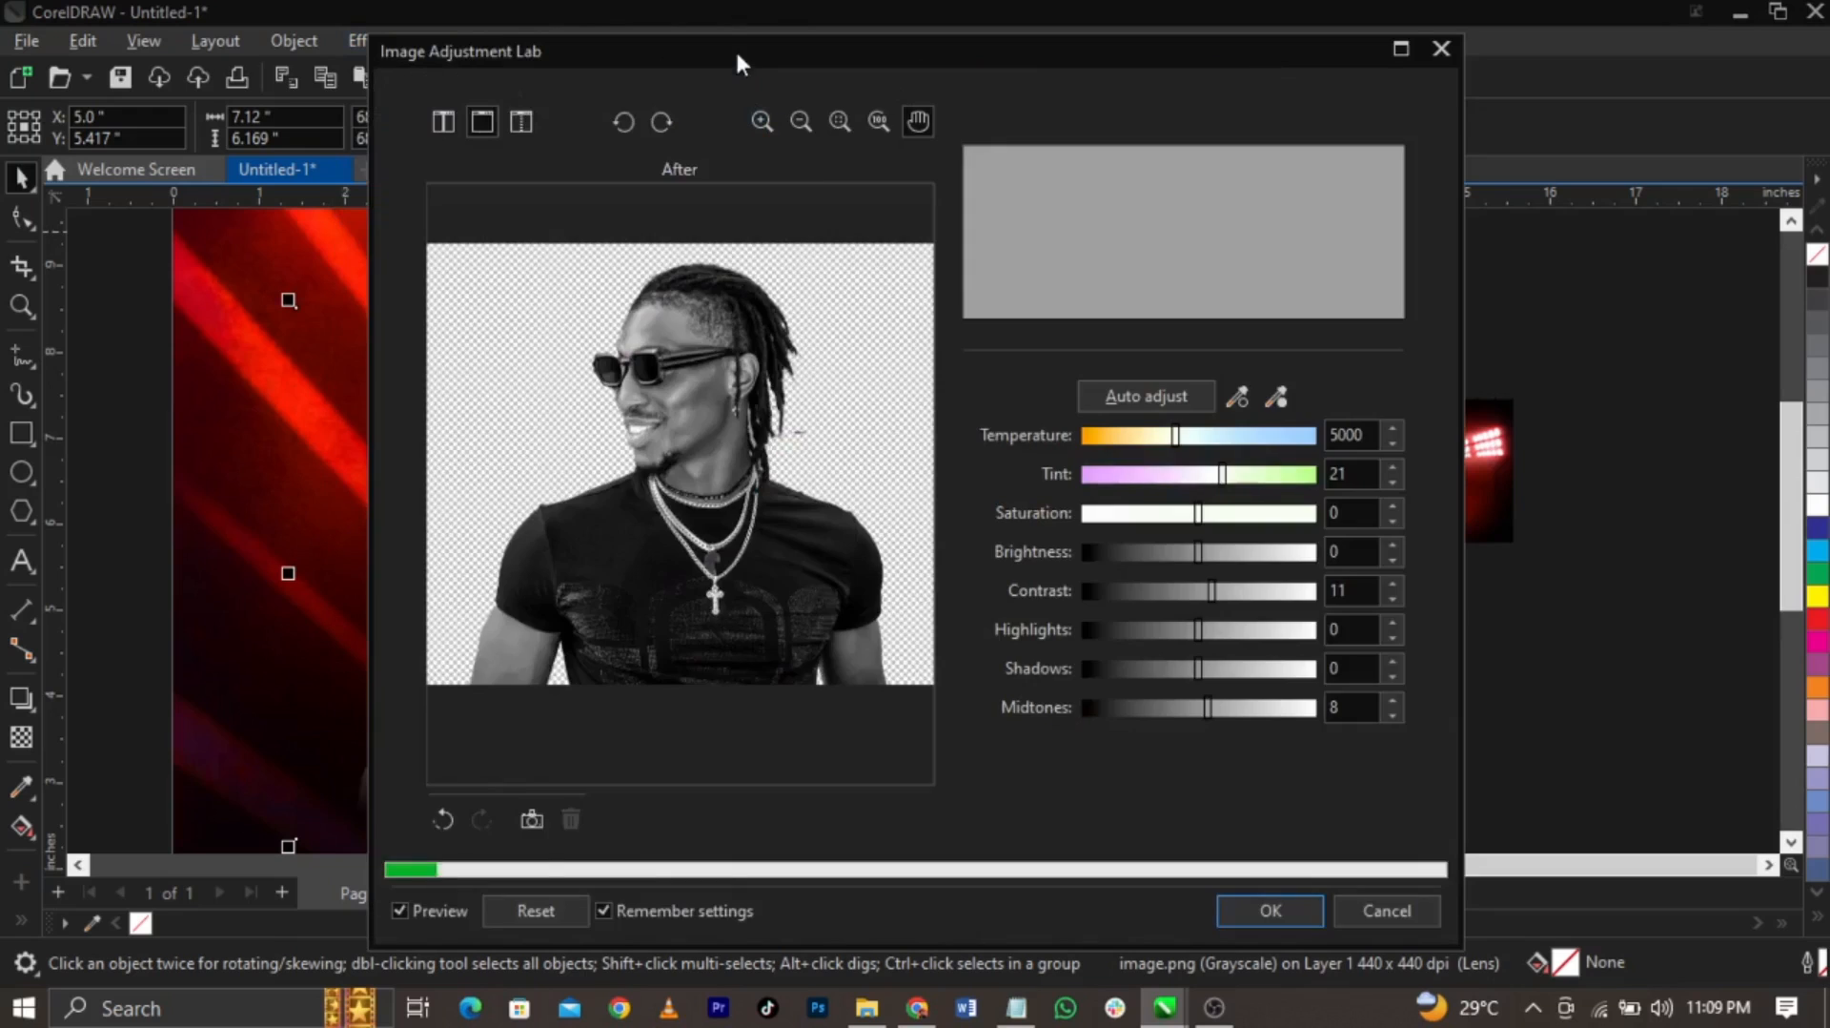
mouse_move(735, 48)
left_mouse_down()
mouse_move(1138, 70)
mouse_move(1051, 50)
left_mouse_up()
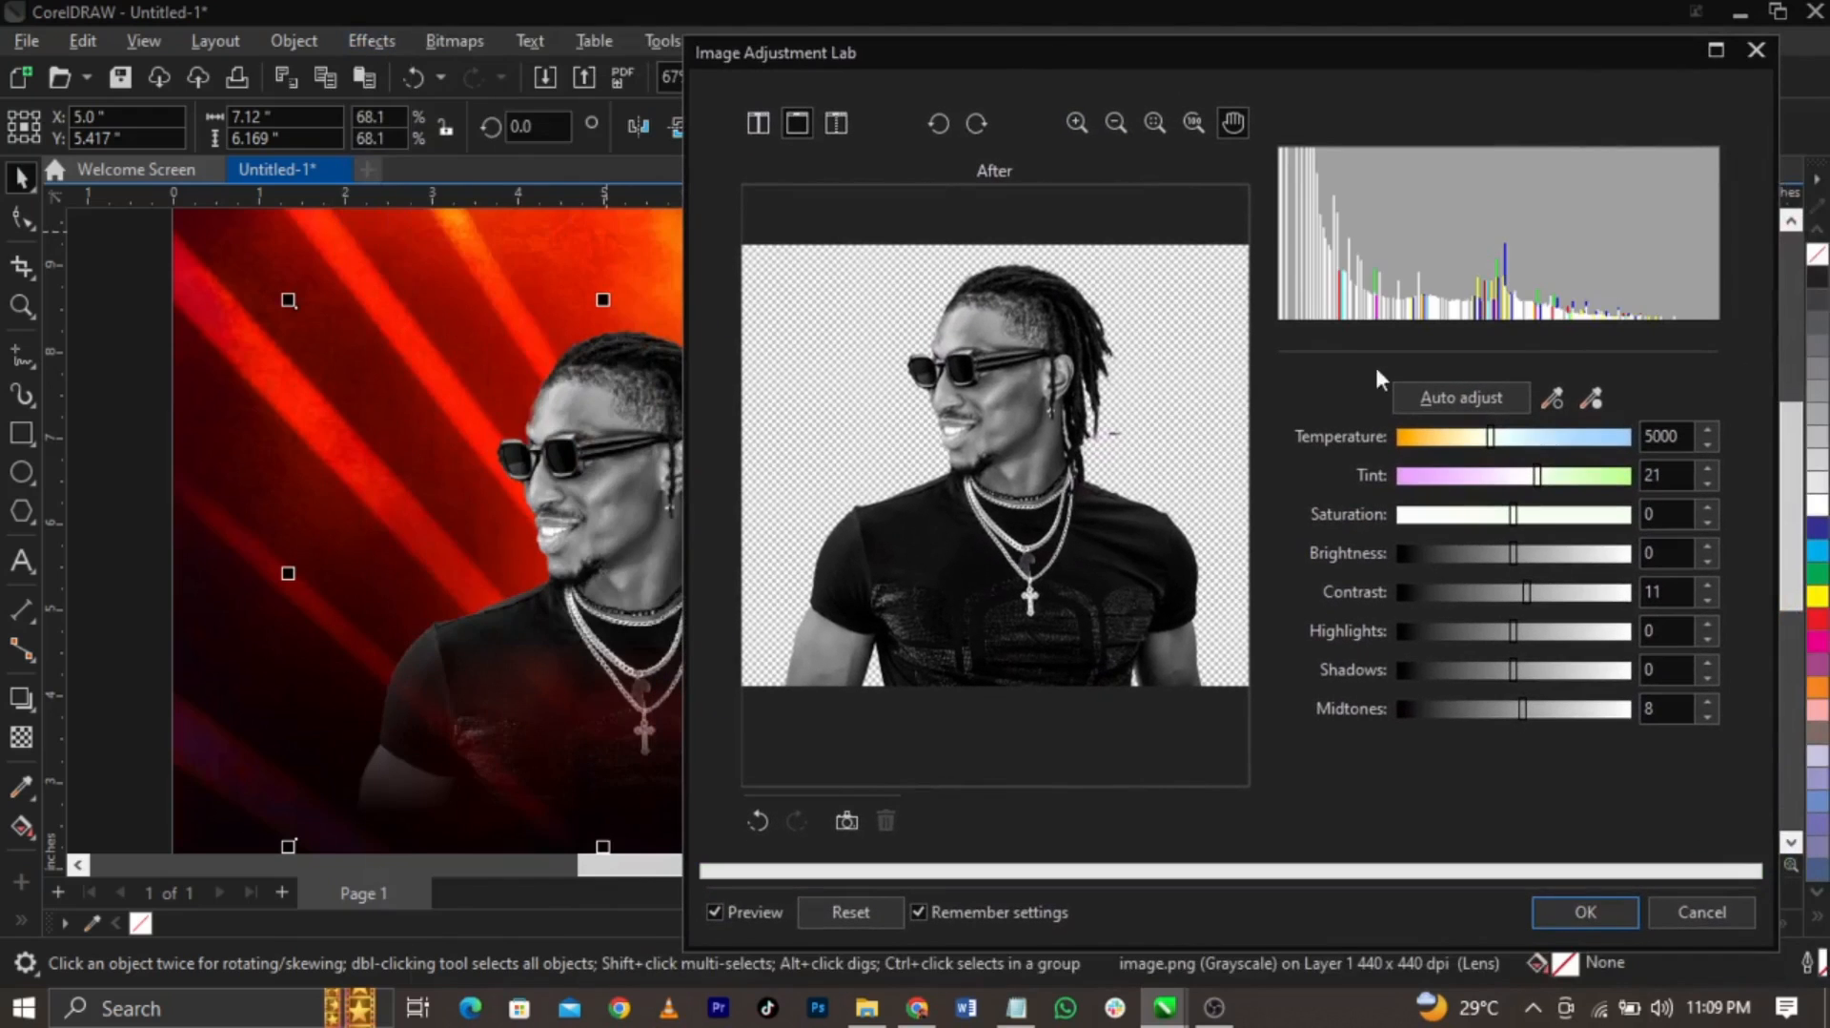
left_click(1540, 589)
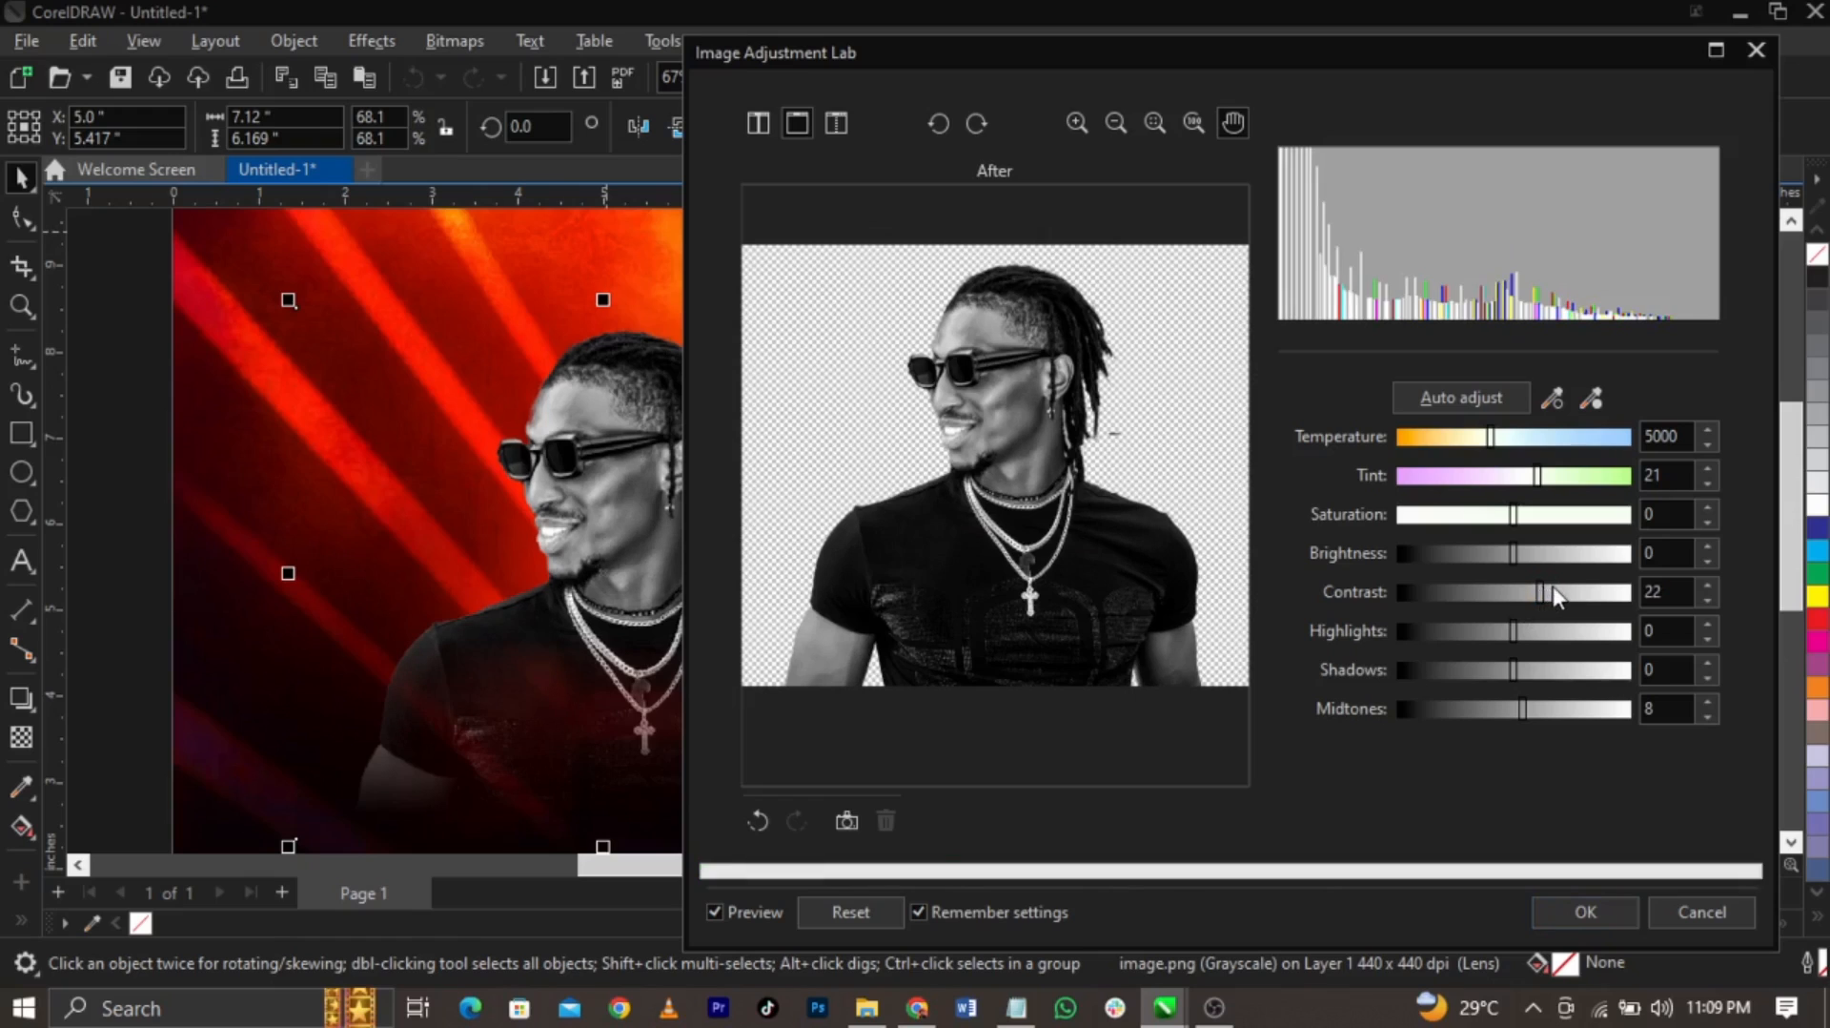
left_click(1552, 591)
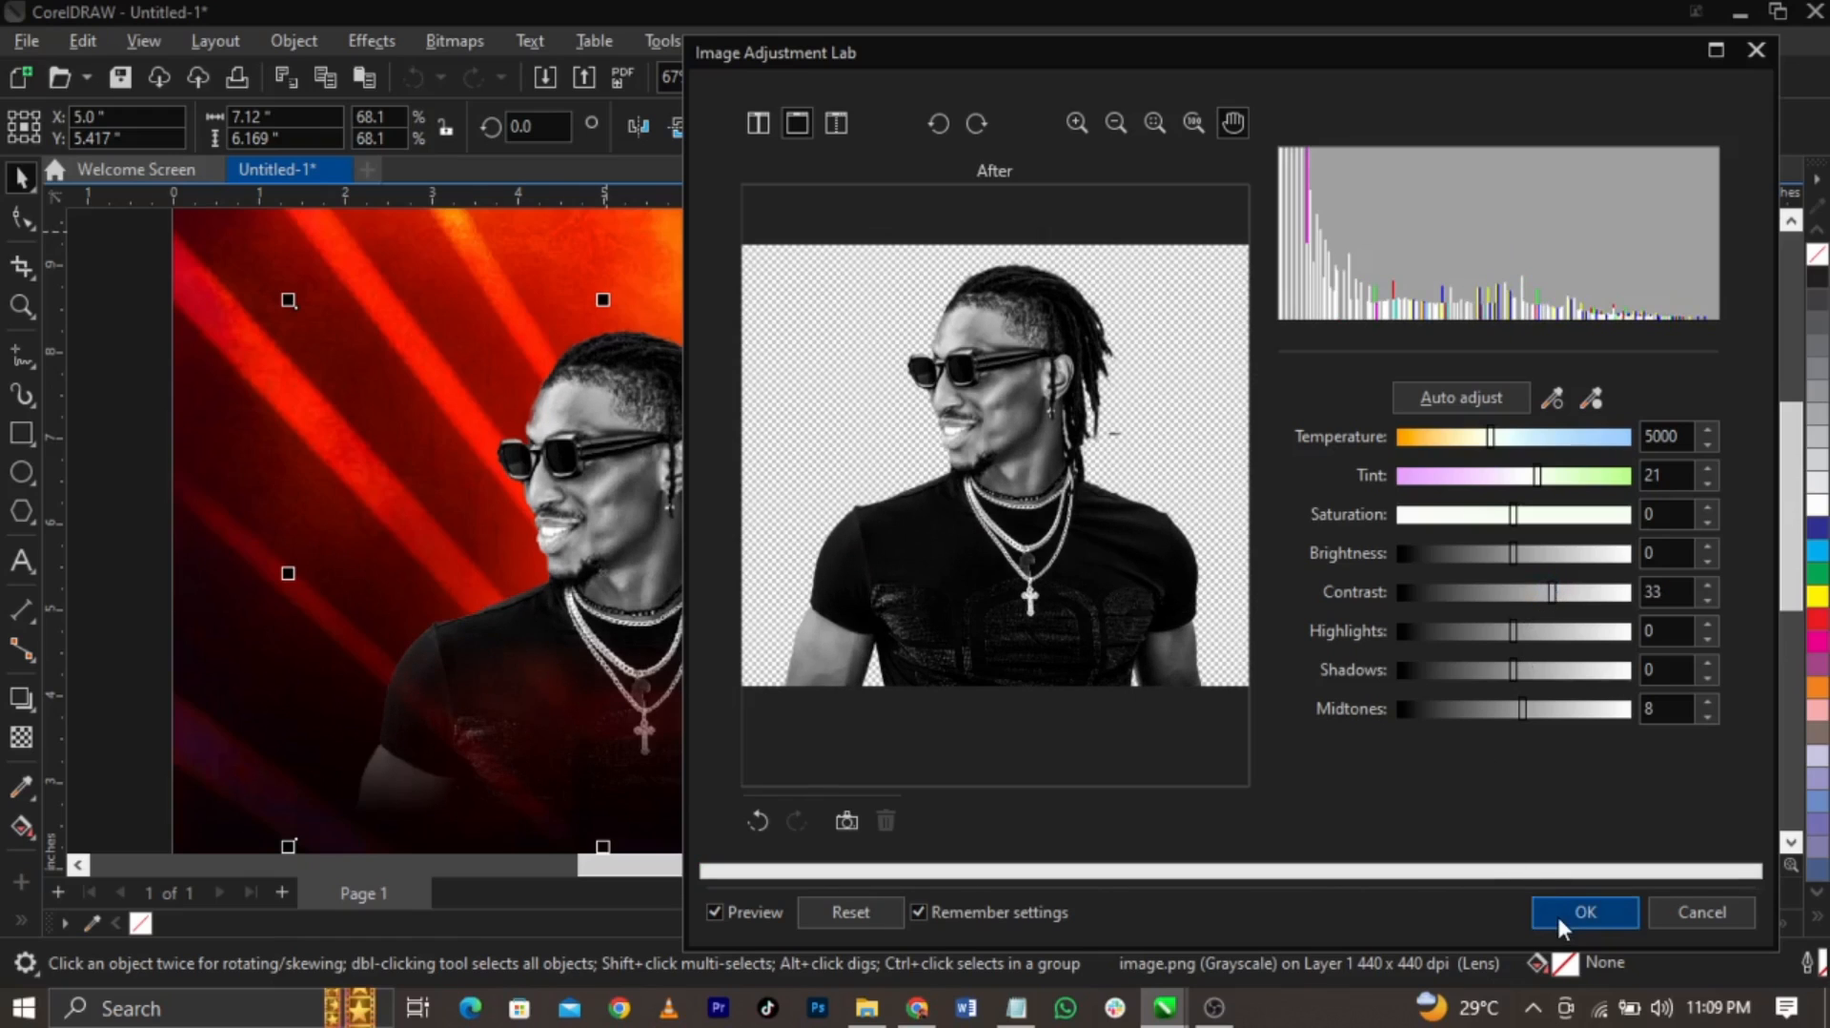
left_click(1584, 911)
Enlarge the portrait slightly and proportionally by its lower corner on the flyer
left_click(1082, 436)
scroll(1082, 437, "down", 2)
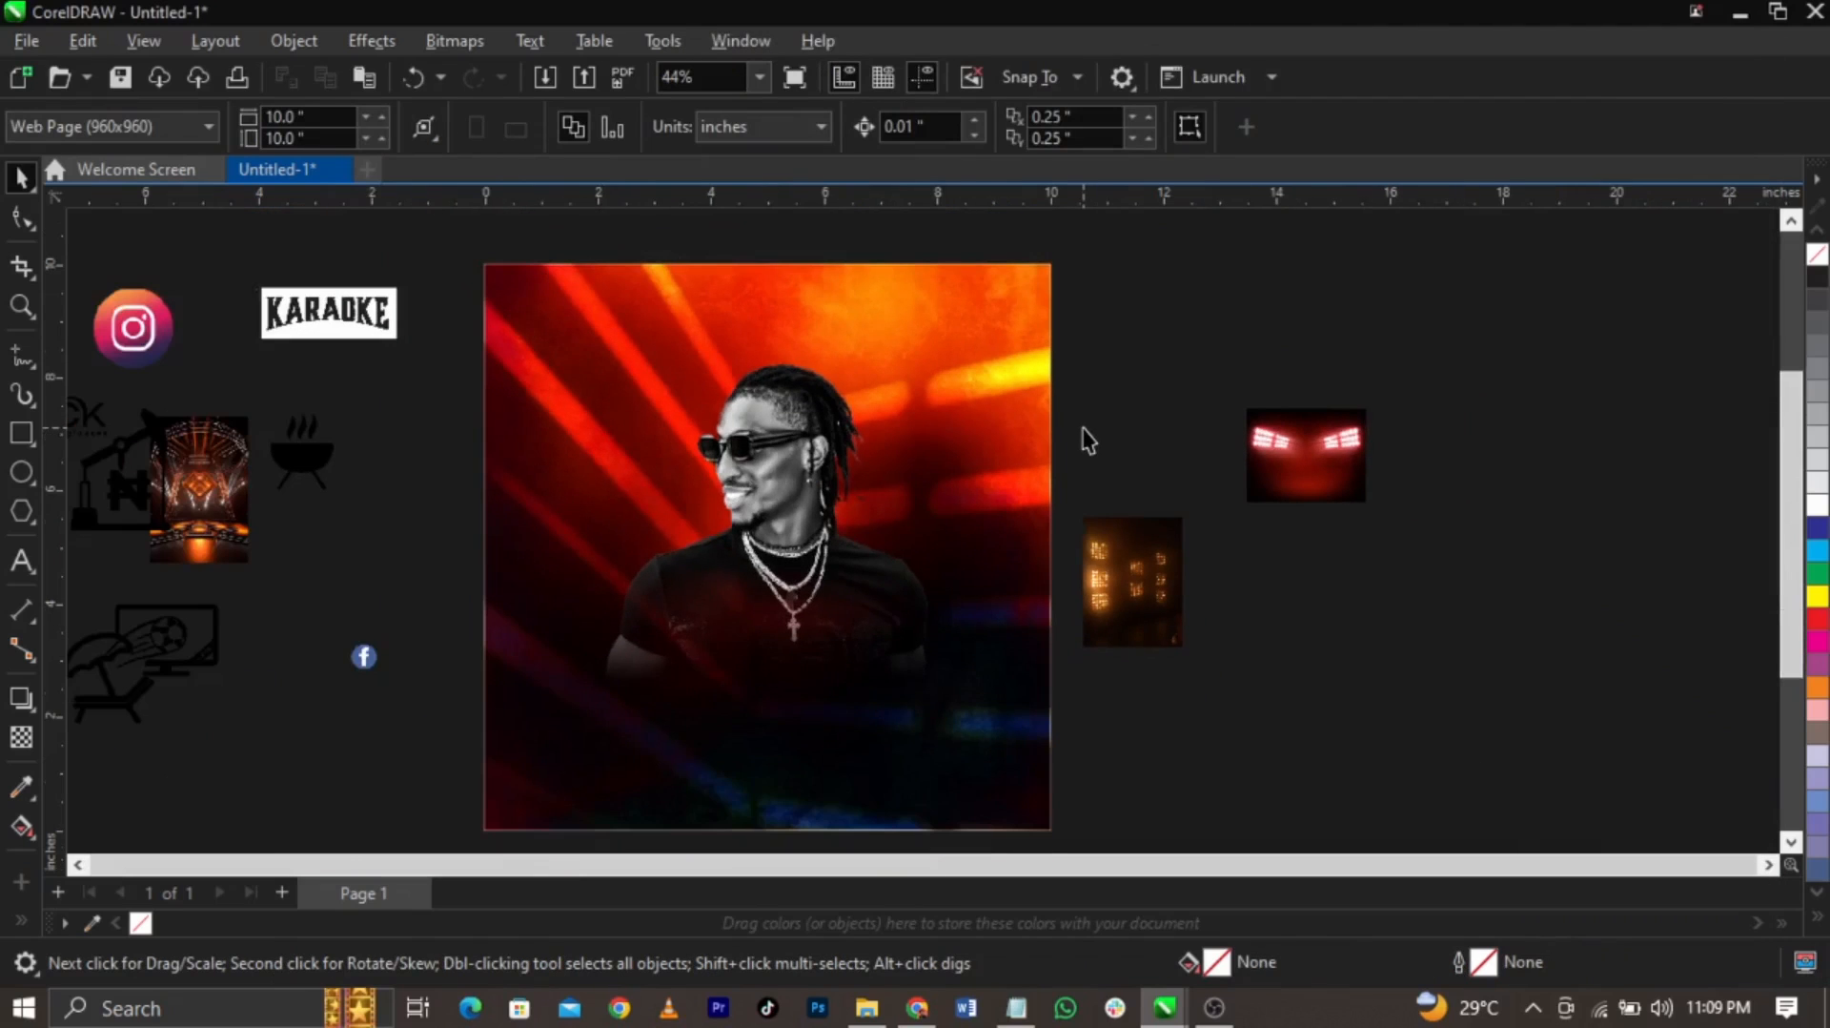
key("z")
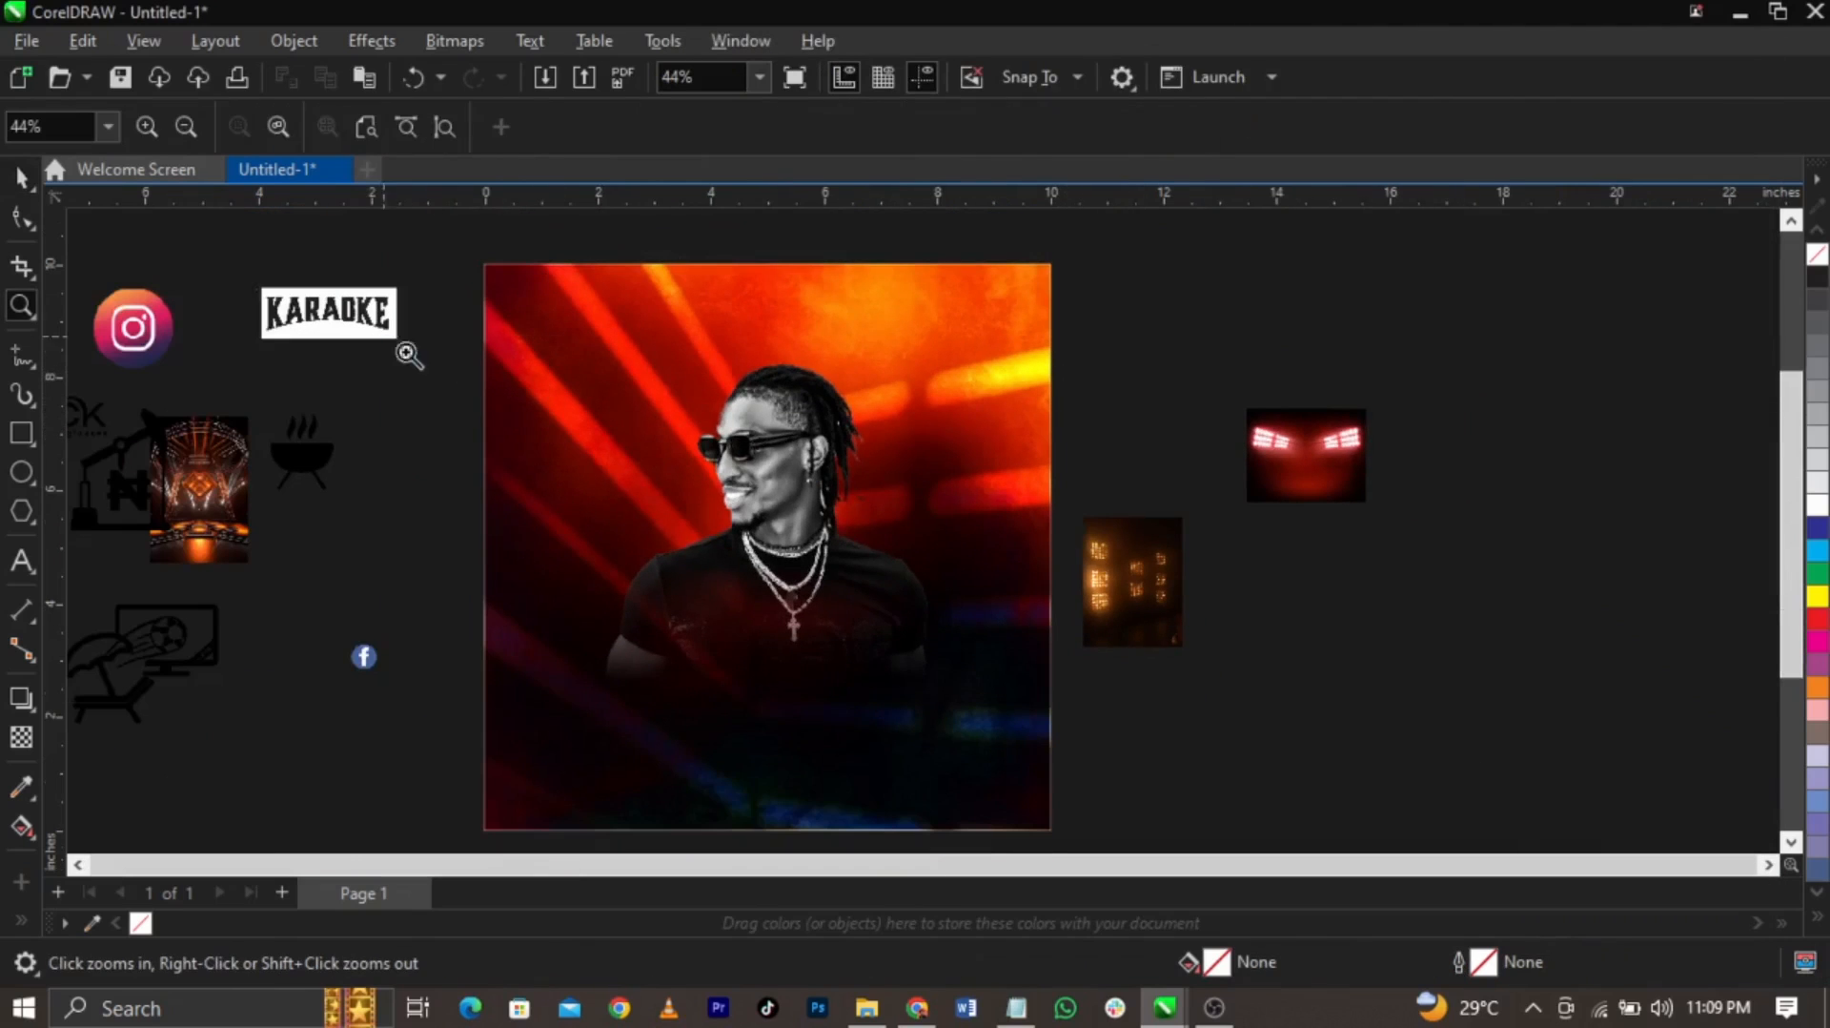
left_click_drag(399, 338, 1112, 806)
key("space")
left_click(1147, 727)
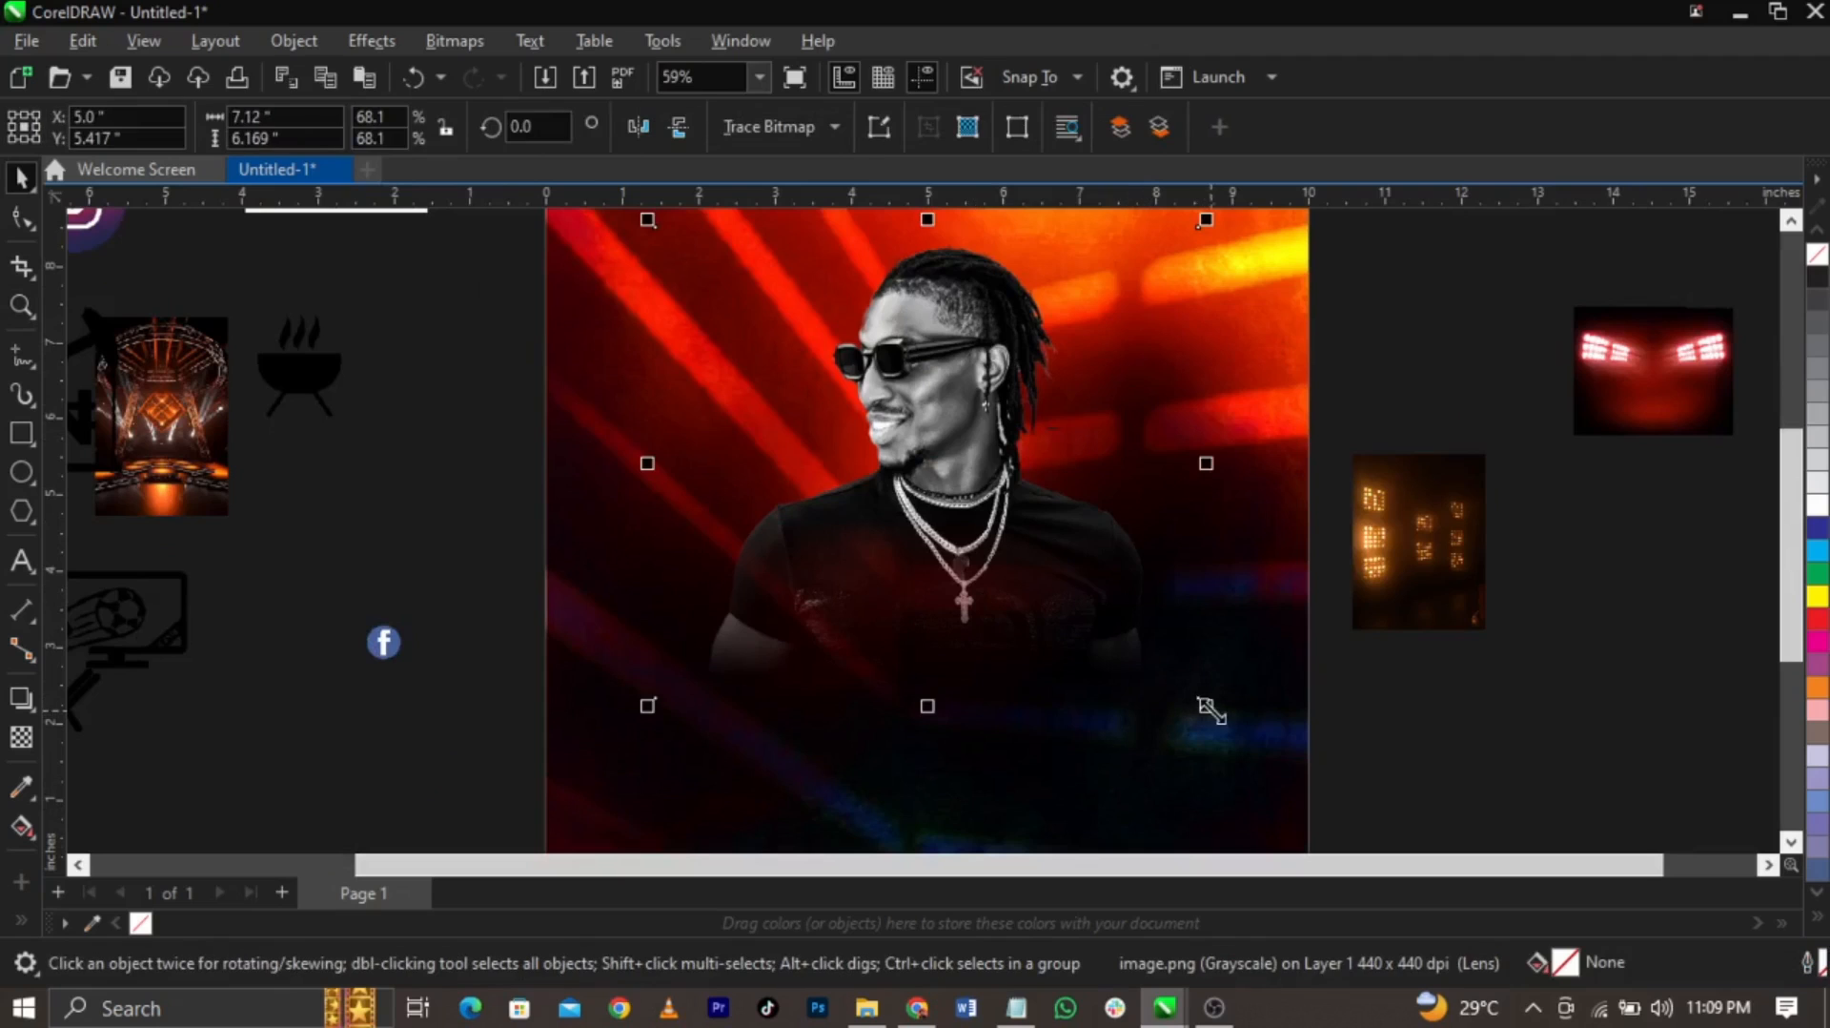
left_click_drag(1205, 705, 1219, 719)
left_click(1421, 732)
scroll(785, 613, "down", 4)
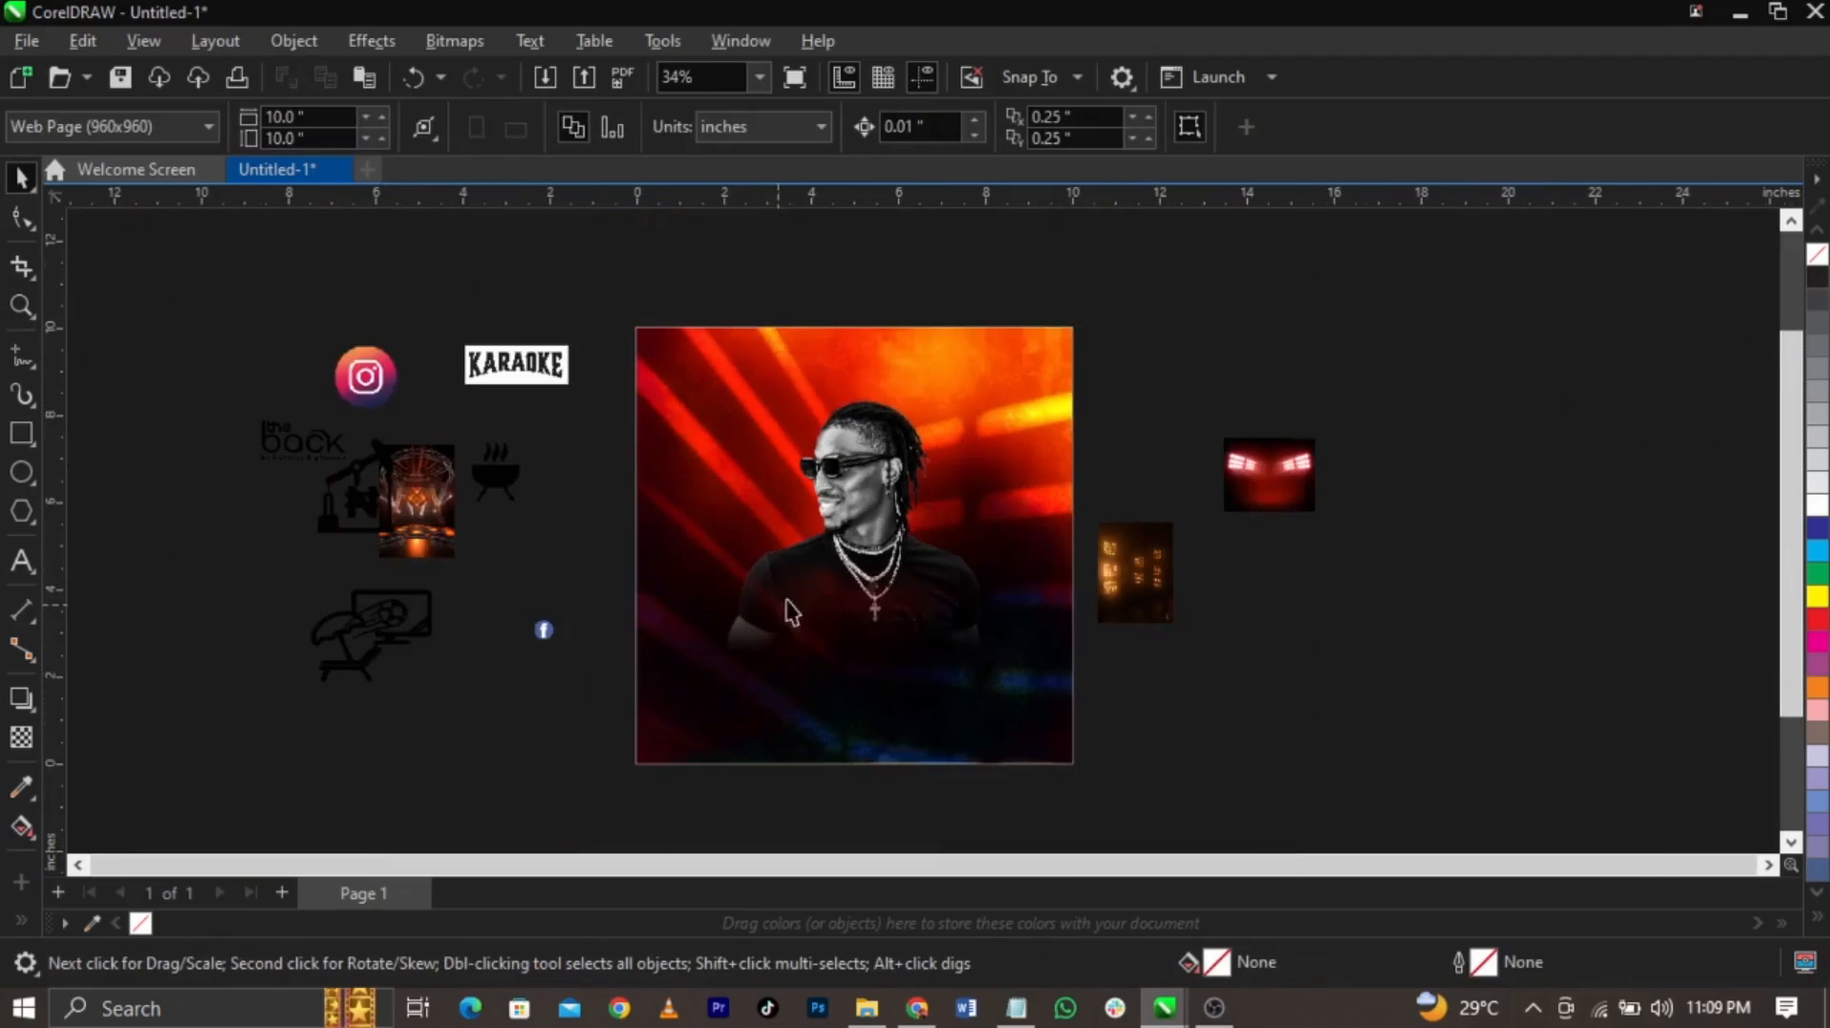
scroll(910, 541, "up", 1)
scroll(924, 639, "up", 1)
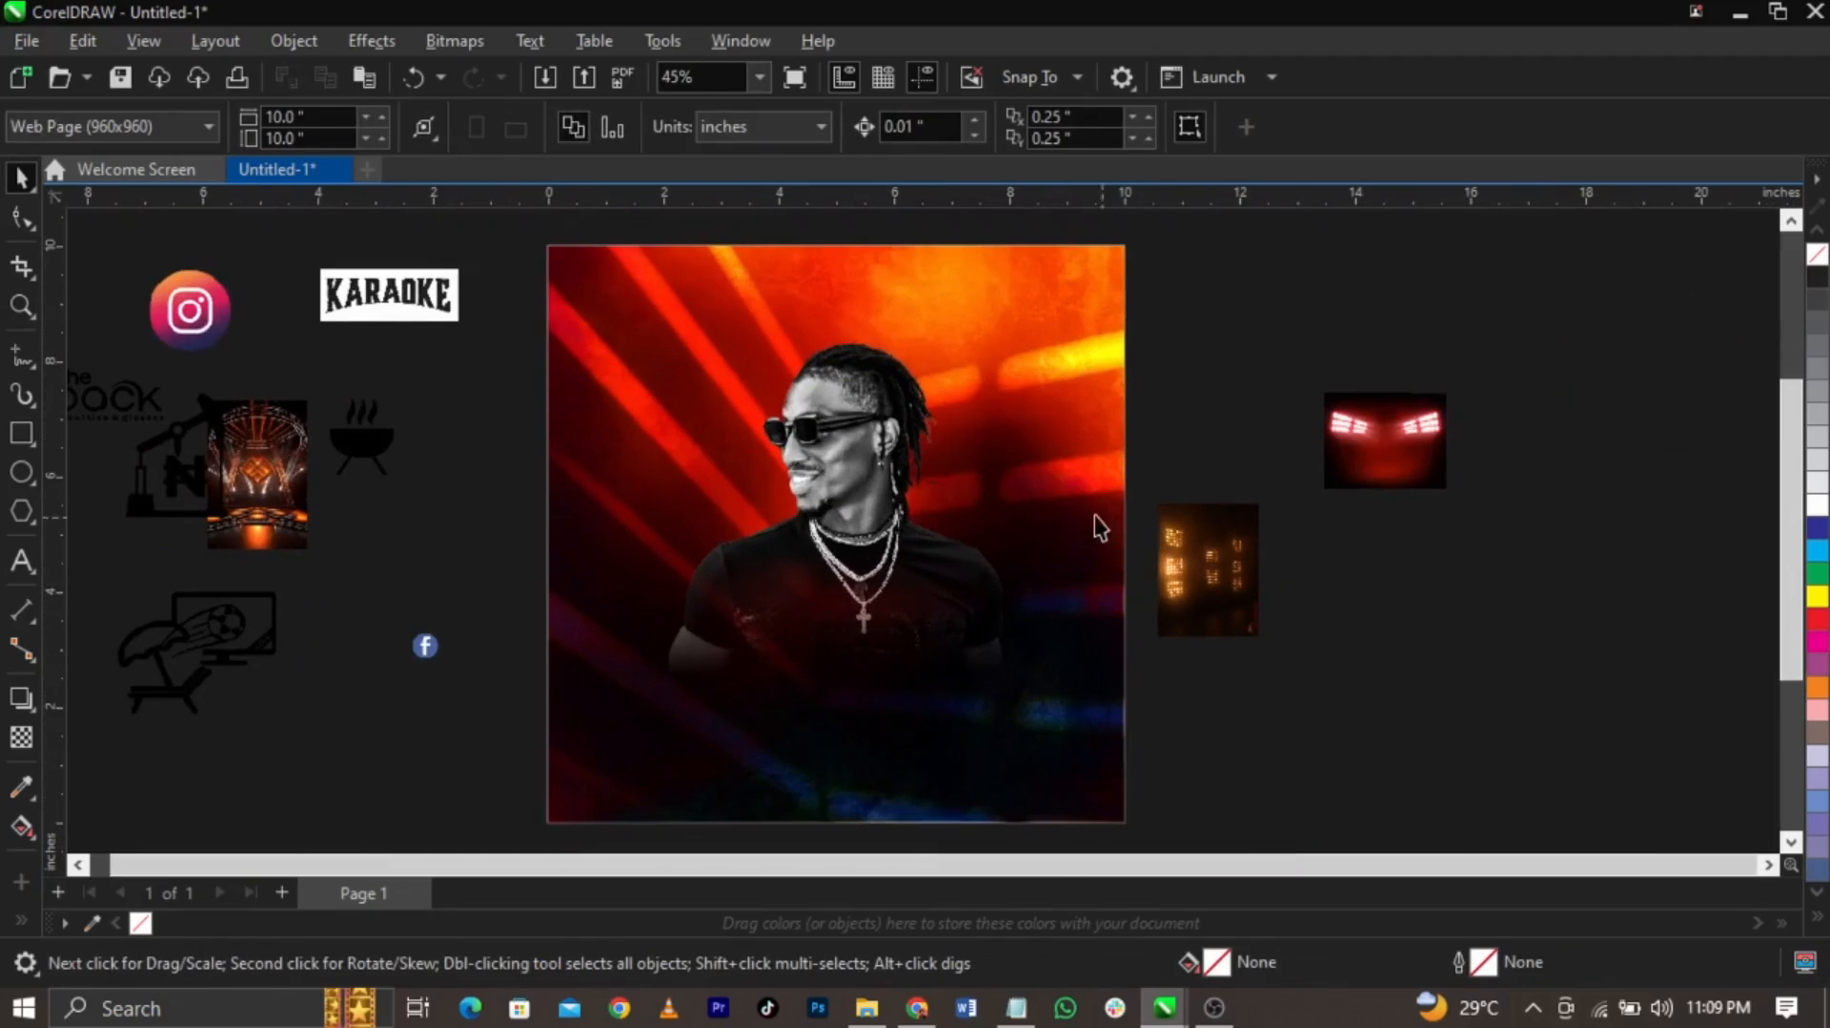
Enlarge the KARAOKE lettering bitmap to about 4.9 by 1.9 inches and move it to the empty area right of the flyer
left_click(457, 321)
left_click_drag(464, 327, 537, 355)
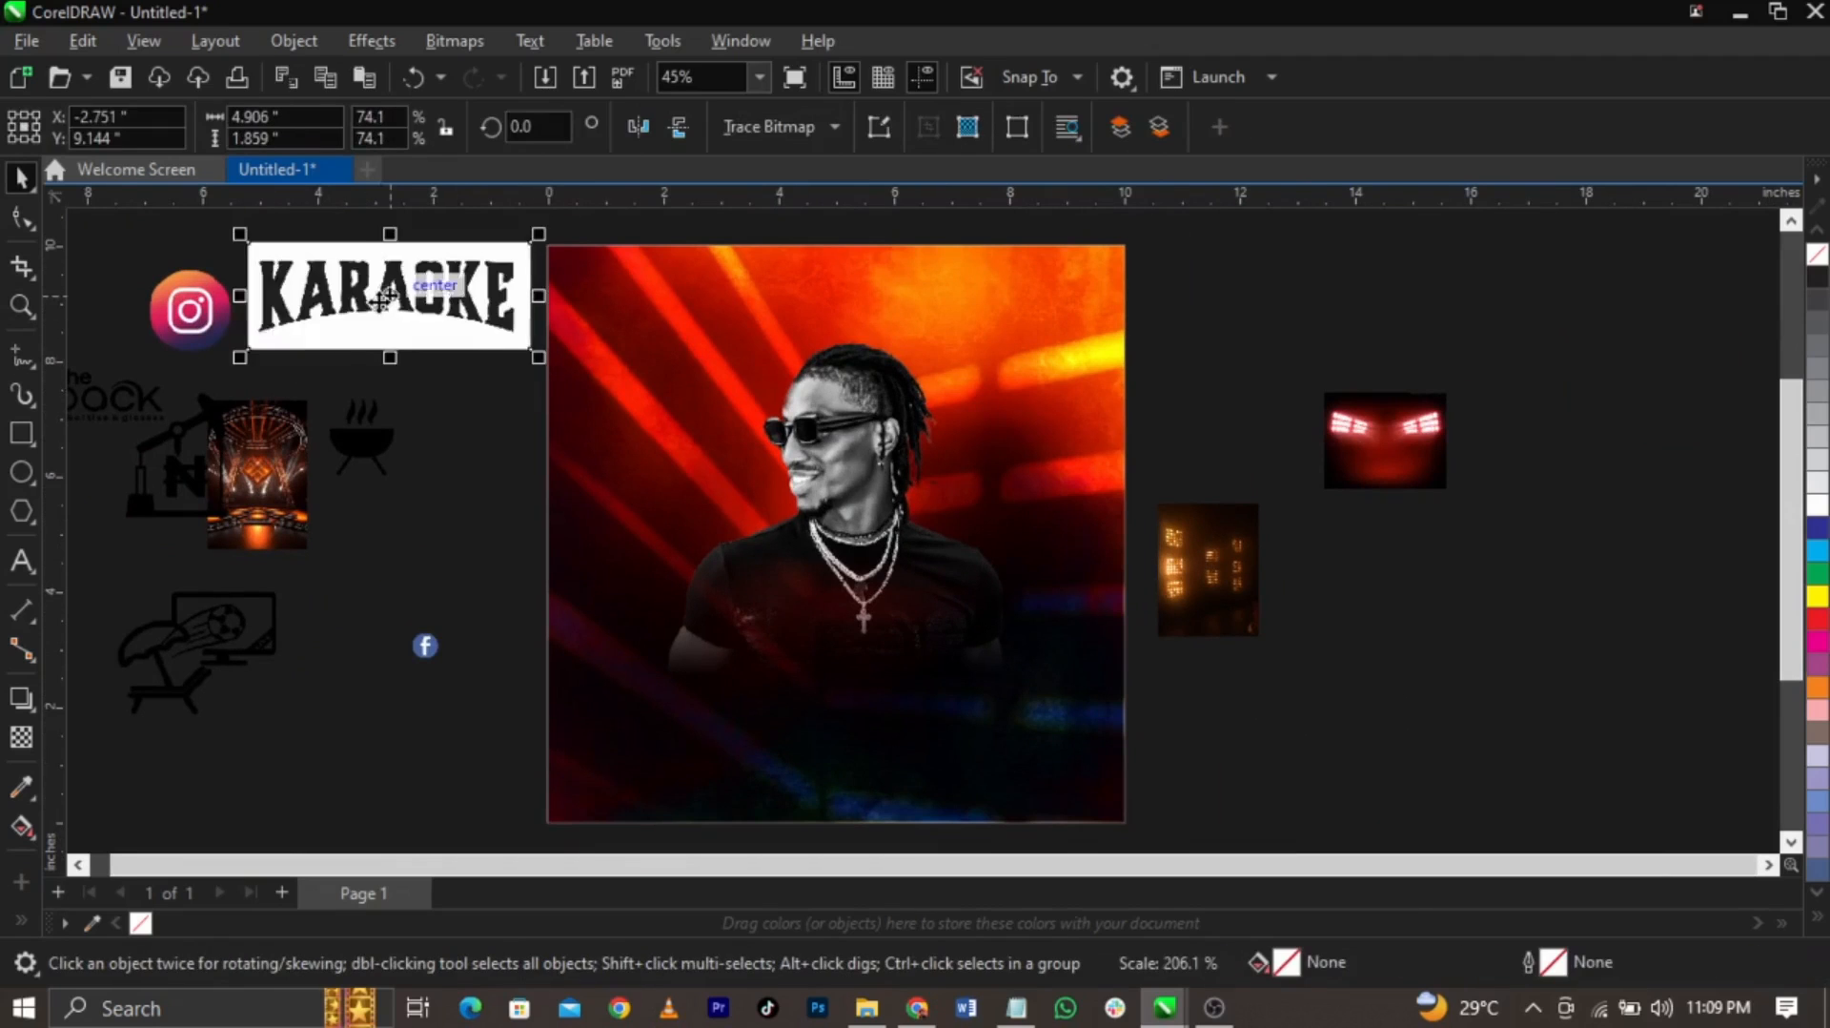
scroll(379, 300, "down", 2)
left_click_drag(384, 297, 1121, 487)
left_click(1257, 495)
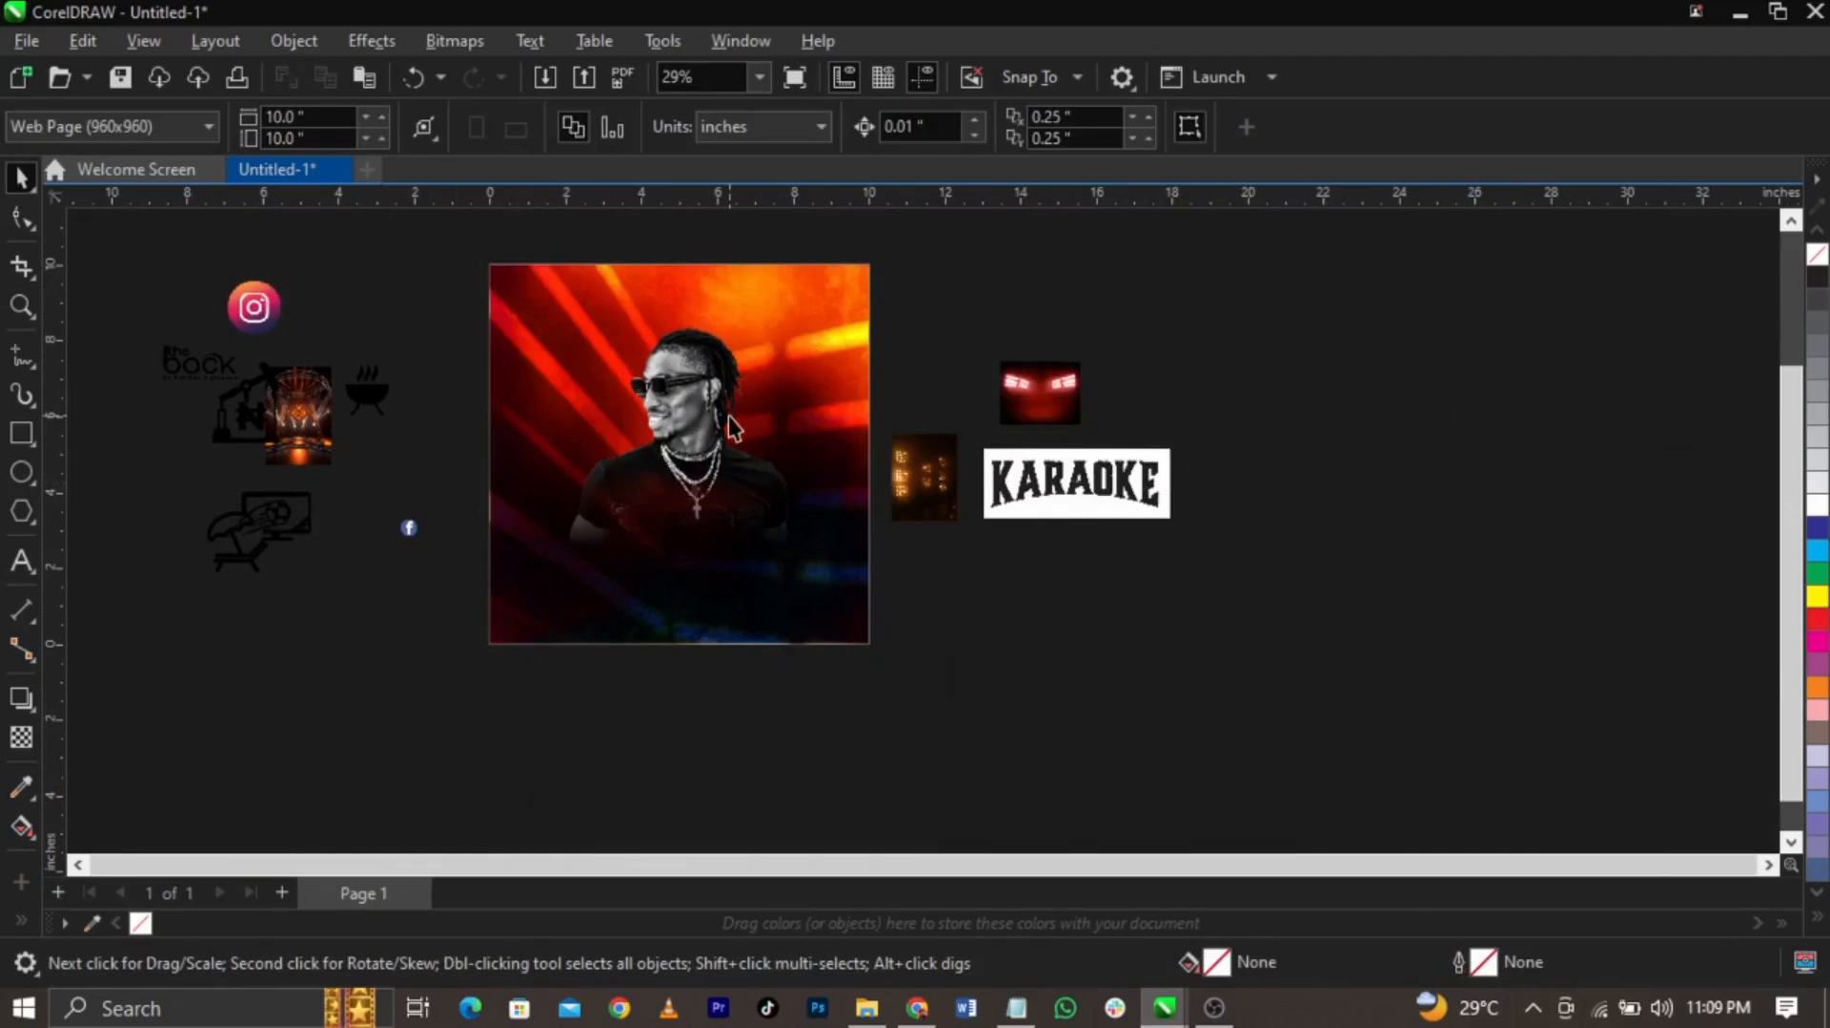
Scale the KARAOKE lettering bitmap up proportionally to about 9.1 by 3.4 inches in the space beside the flyer
scroll(732, 424, "up", 2)
left_click(1293, 537)
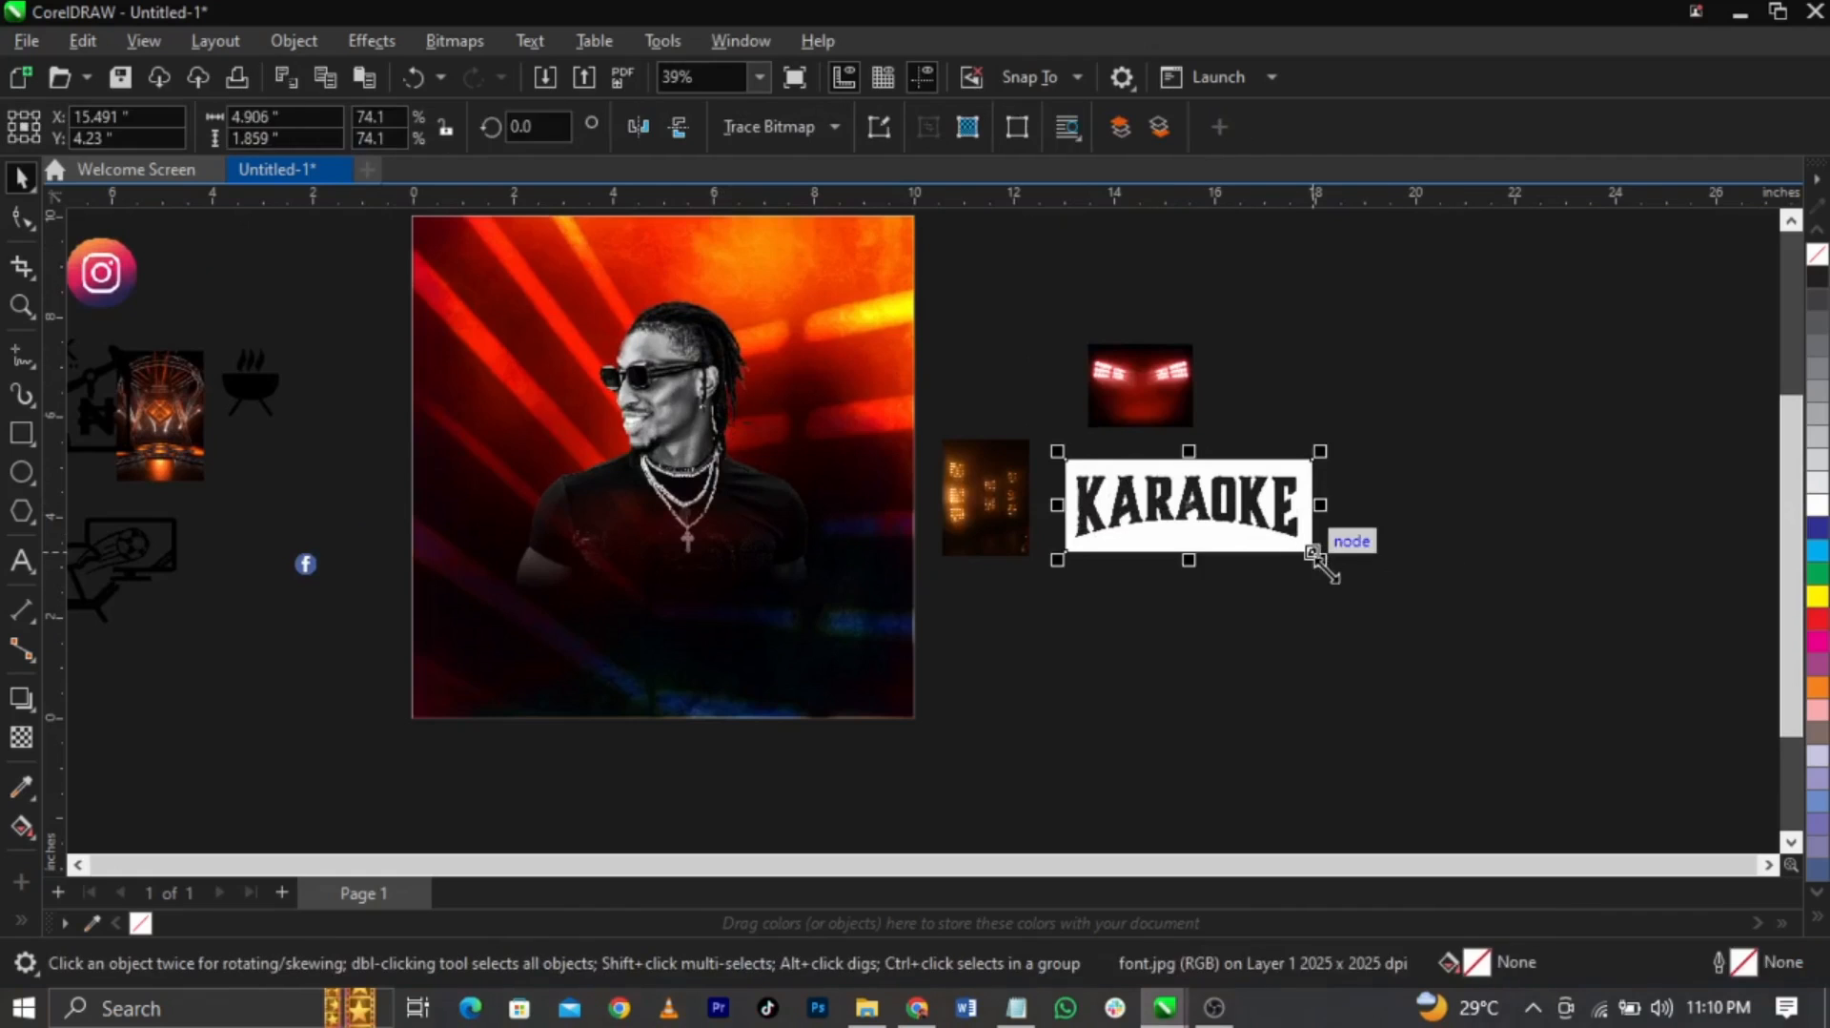
left_click_drag(1314, 554, 1368, 558)
left_click(1426, 638)
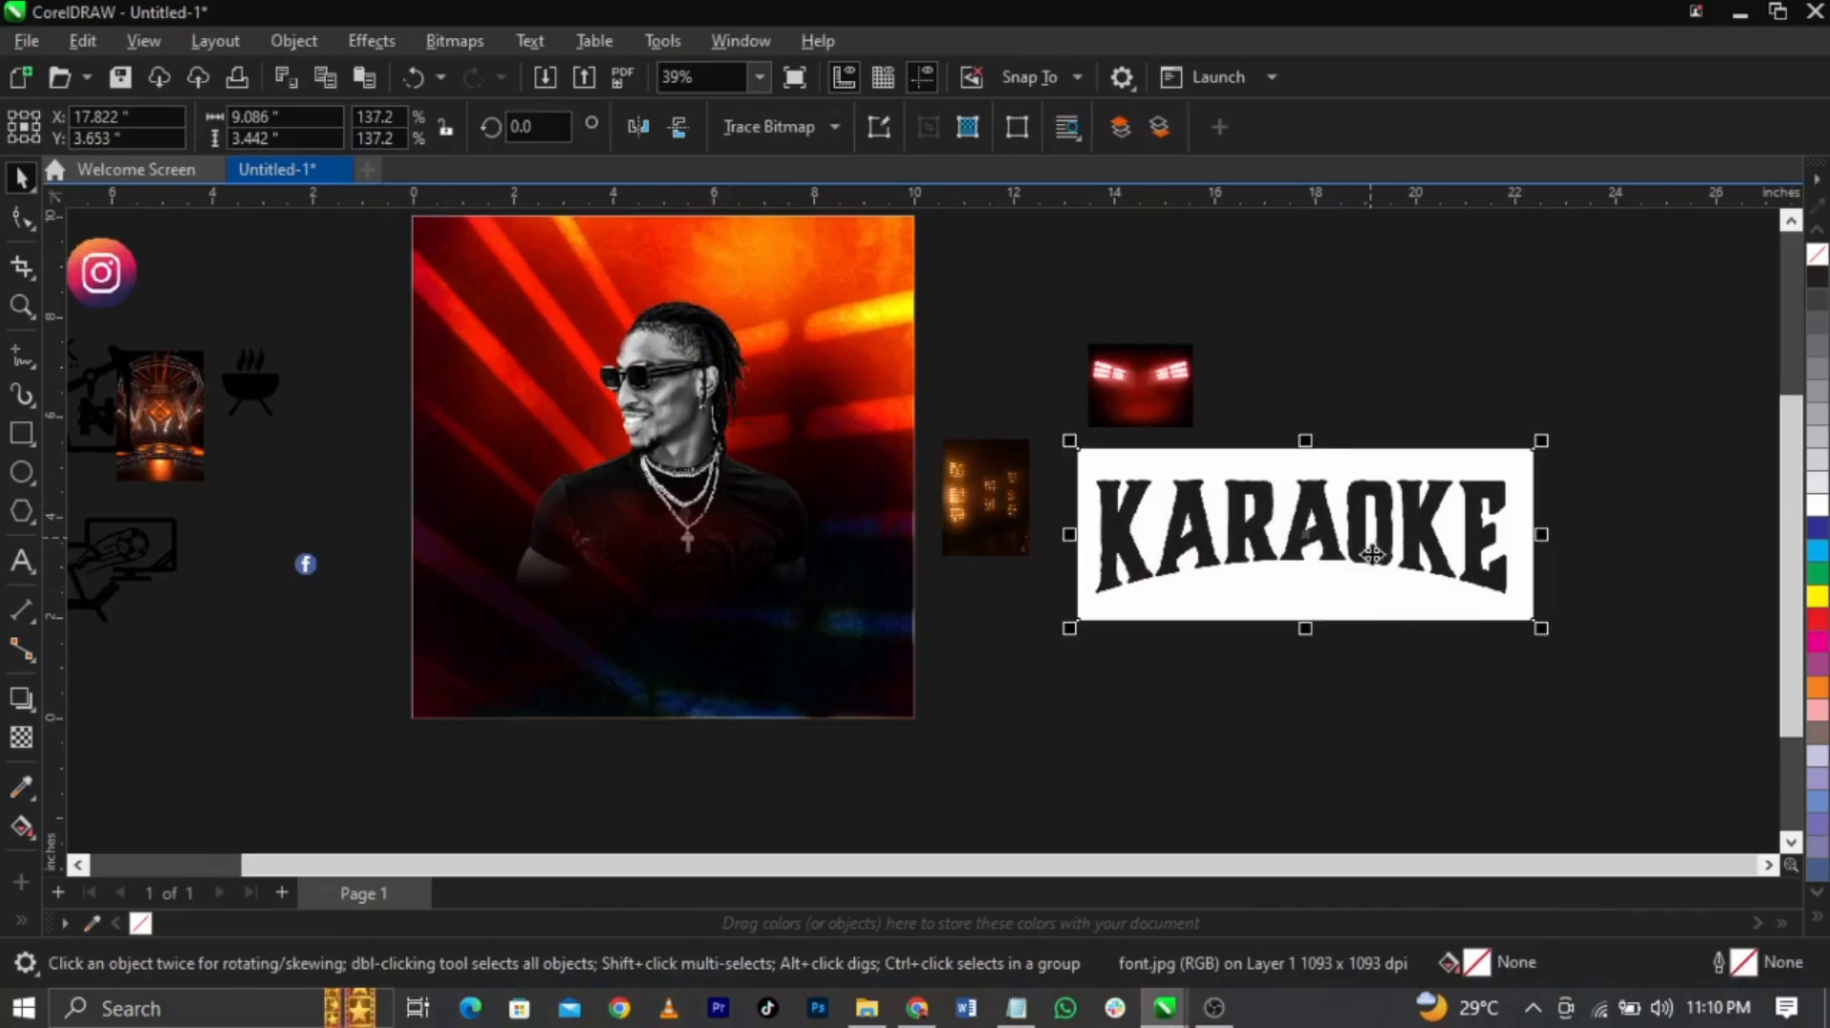
left_click(1364, 594)
Examine the letter shapes and edges of the enlarged KARAOKE bitmap up close
scroll(1364, 594, "up", 2)
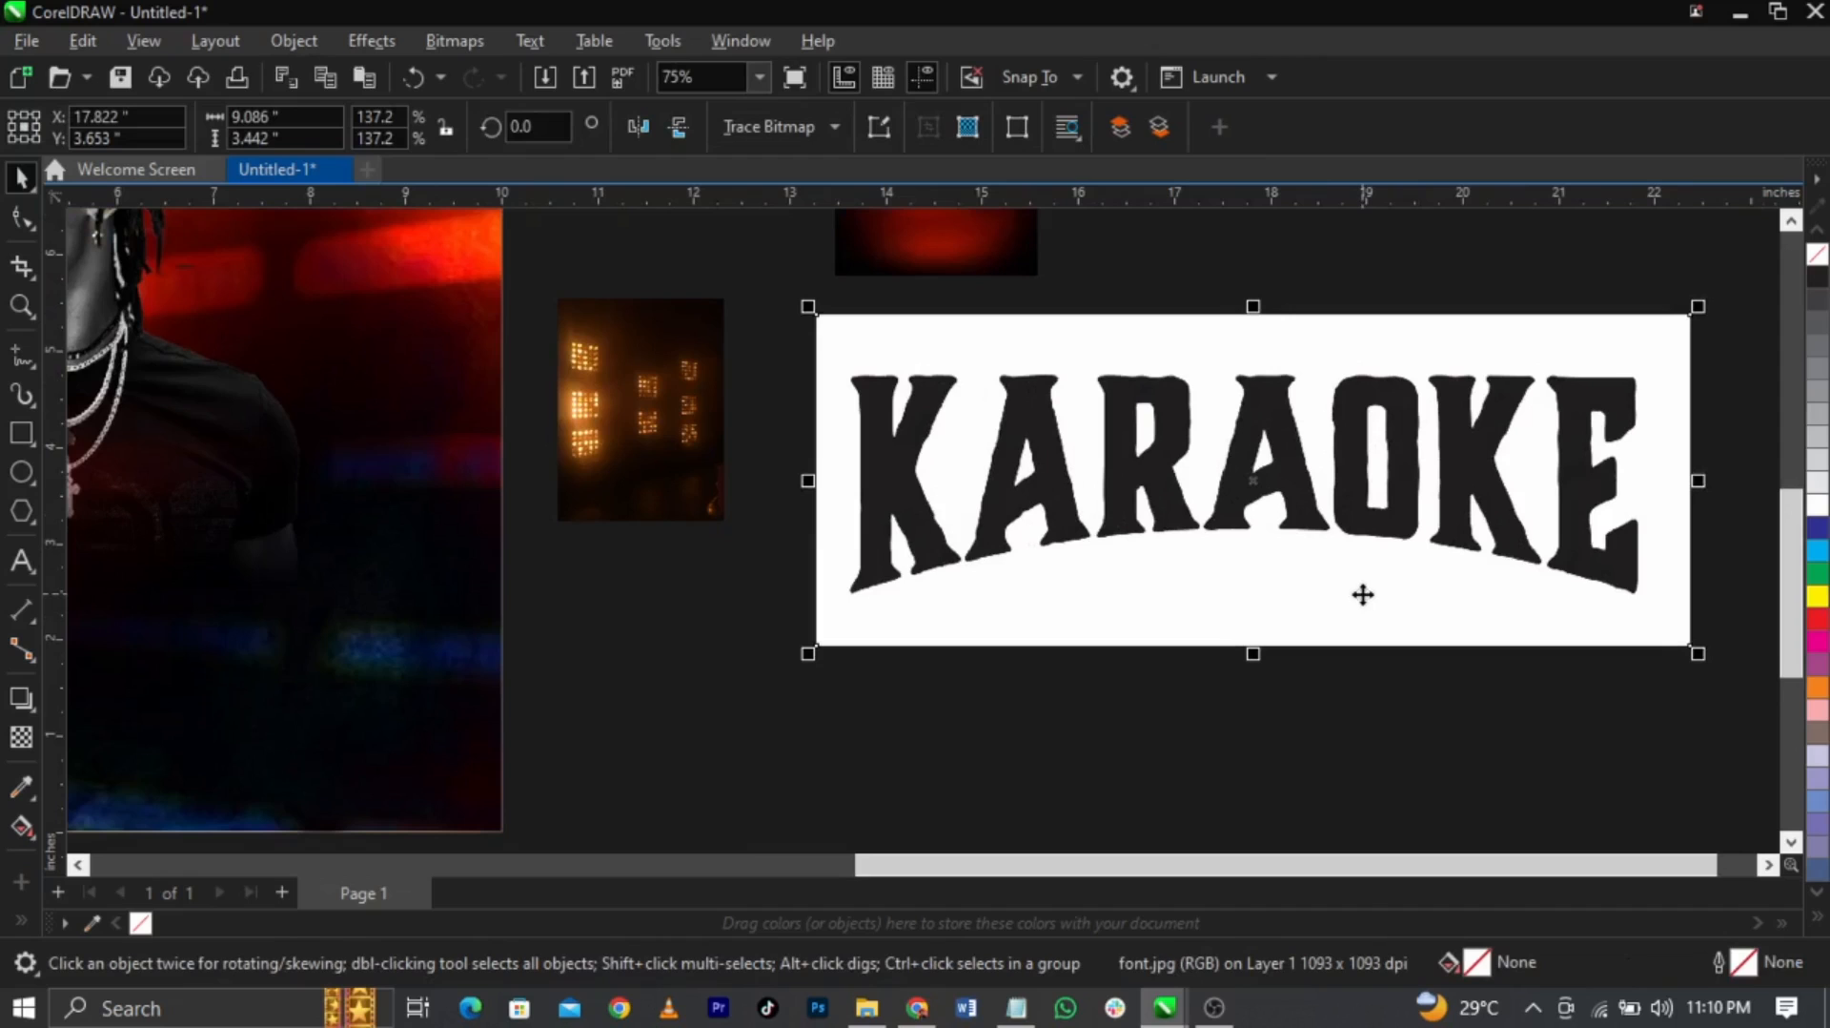
scroll(1361, 597, "down", 1)
scroll(1389, 552, "up", 2)
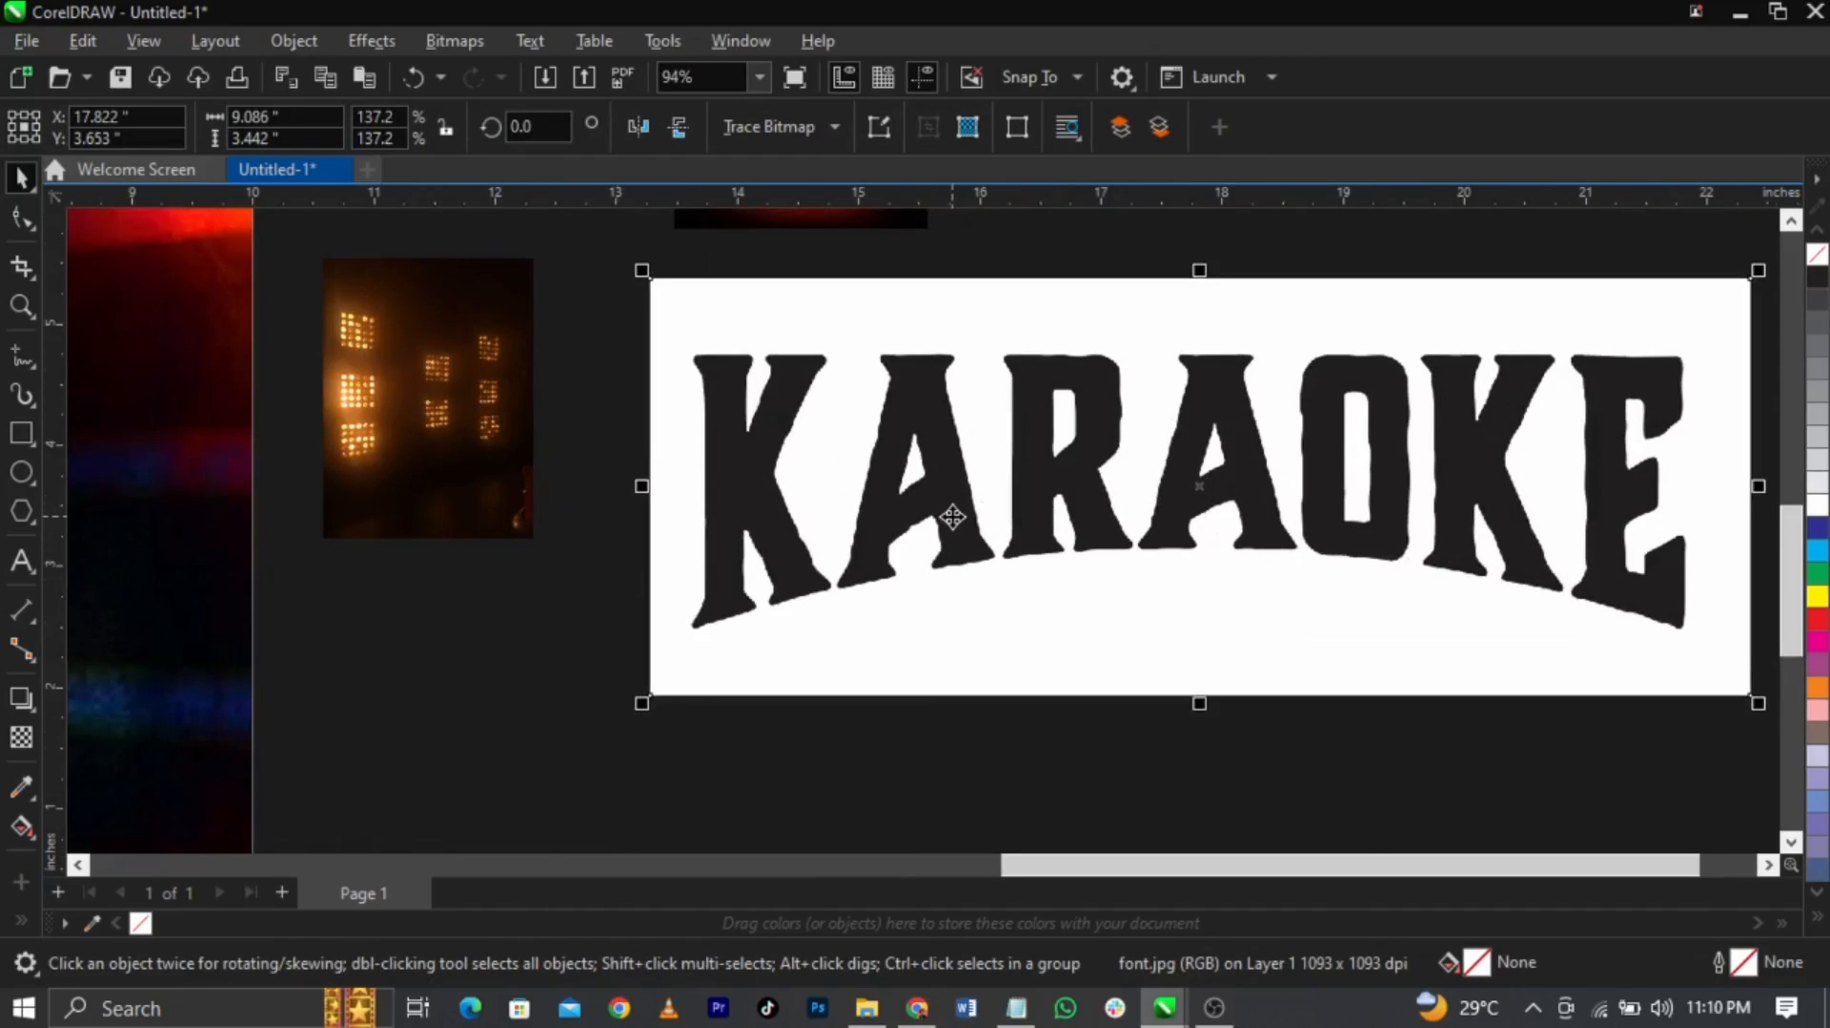
scroll(952, 516, "down", 1)
scroll(531, 490, "up", 1)
scroll(335, 443, "down", 1)
scroll(421, 464, "up", 1)
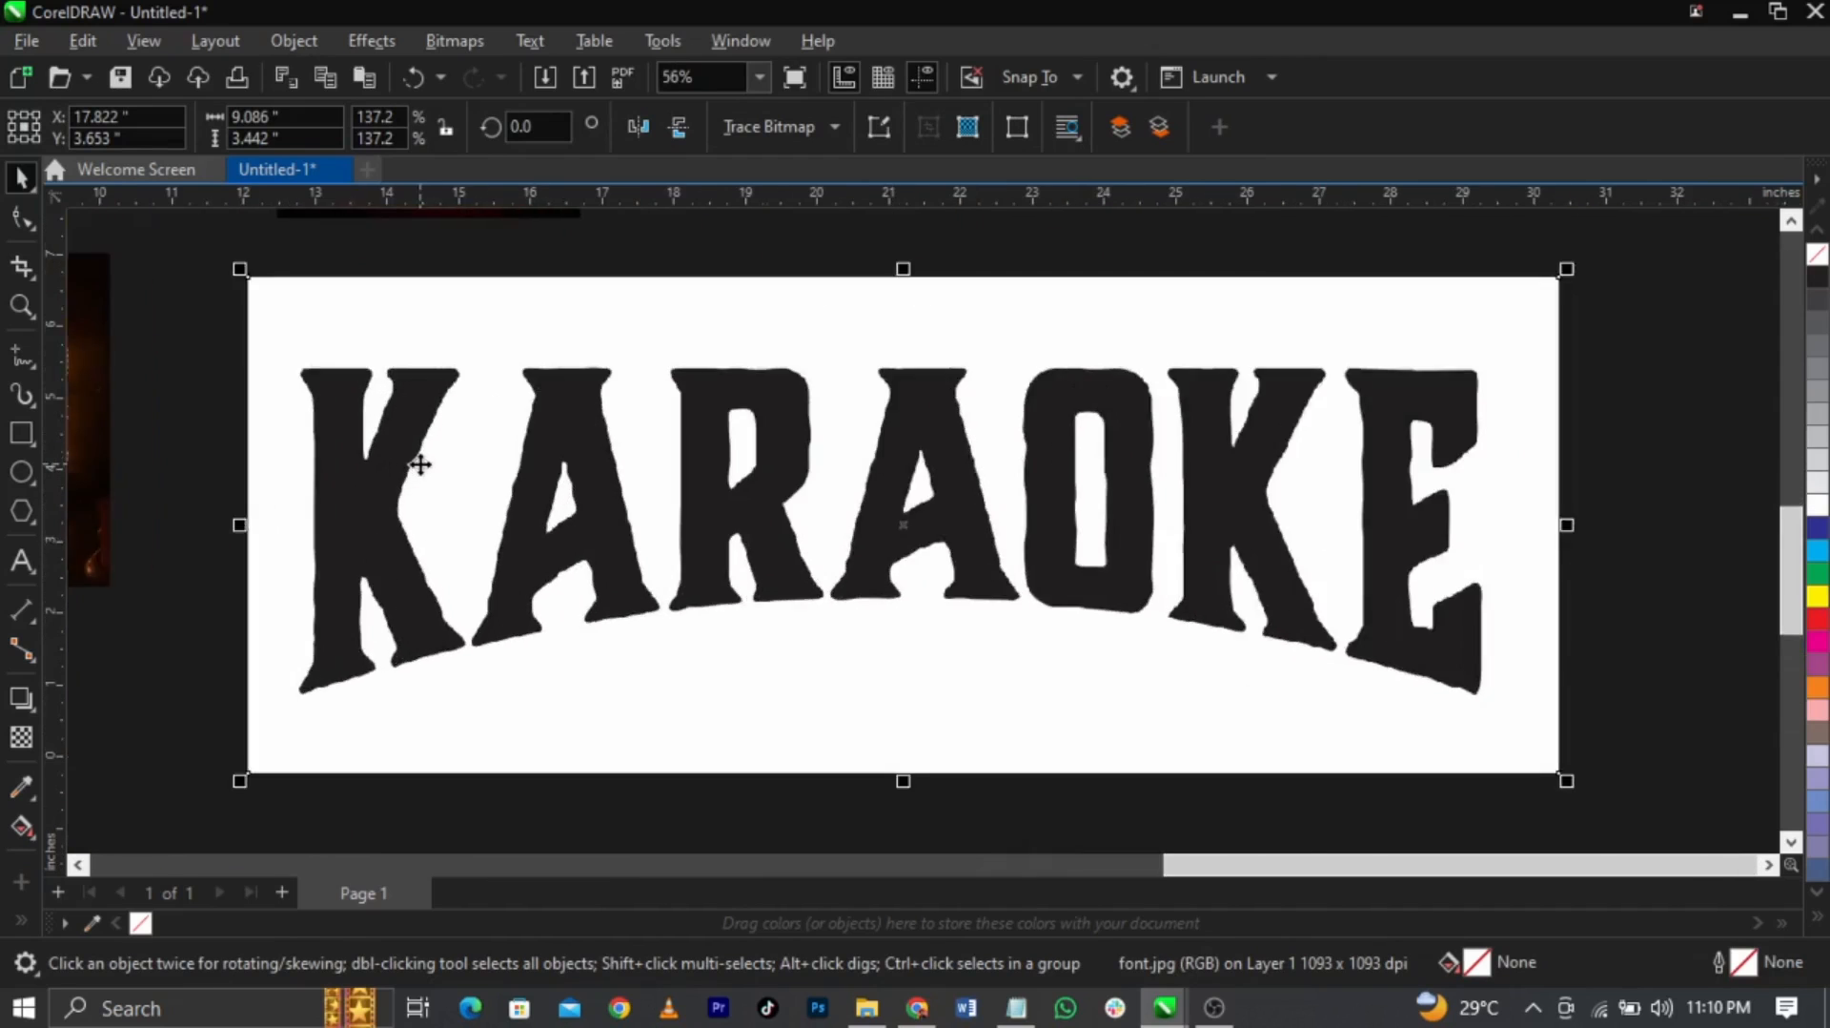
scroll(420, 464, "up", 1)
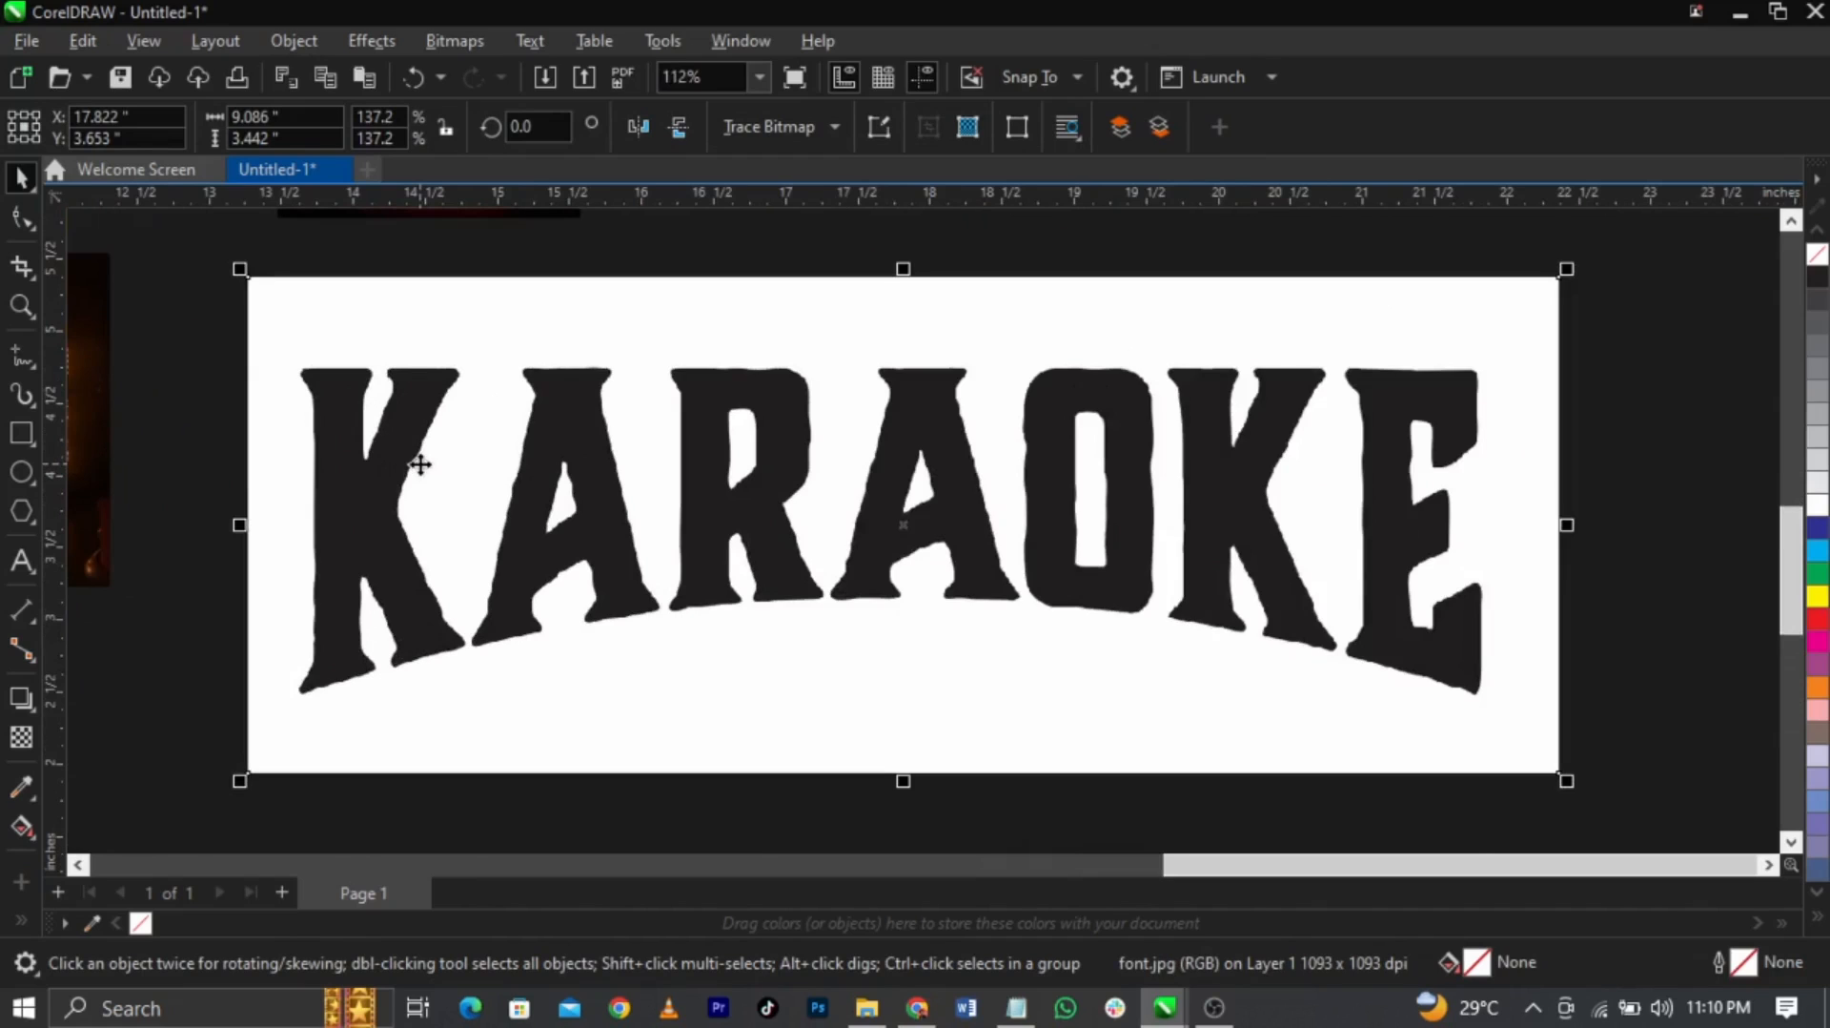
scroll(417, 463, "down", 2)
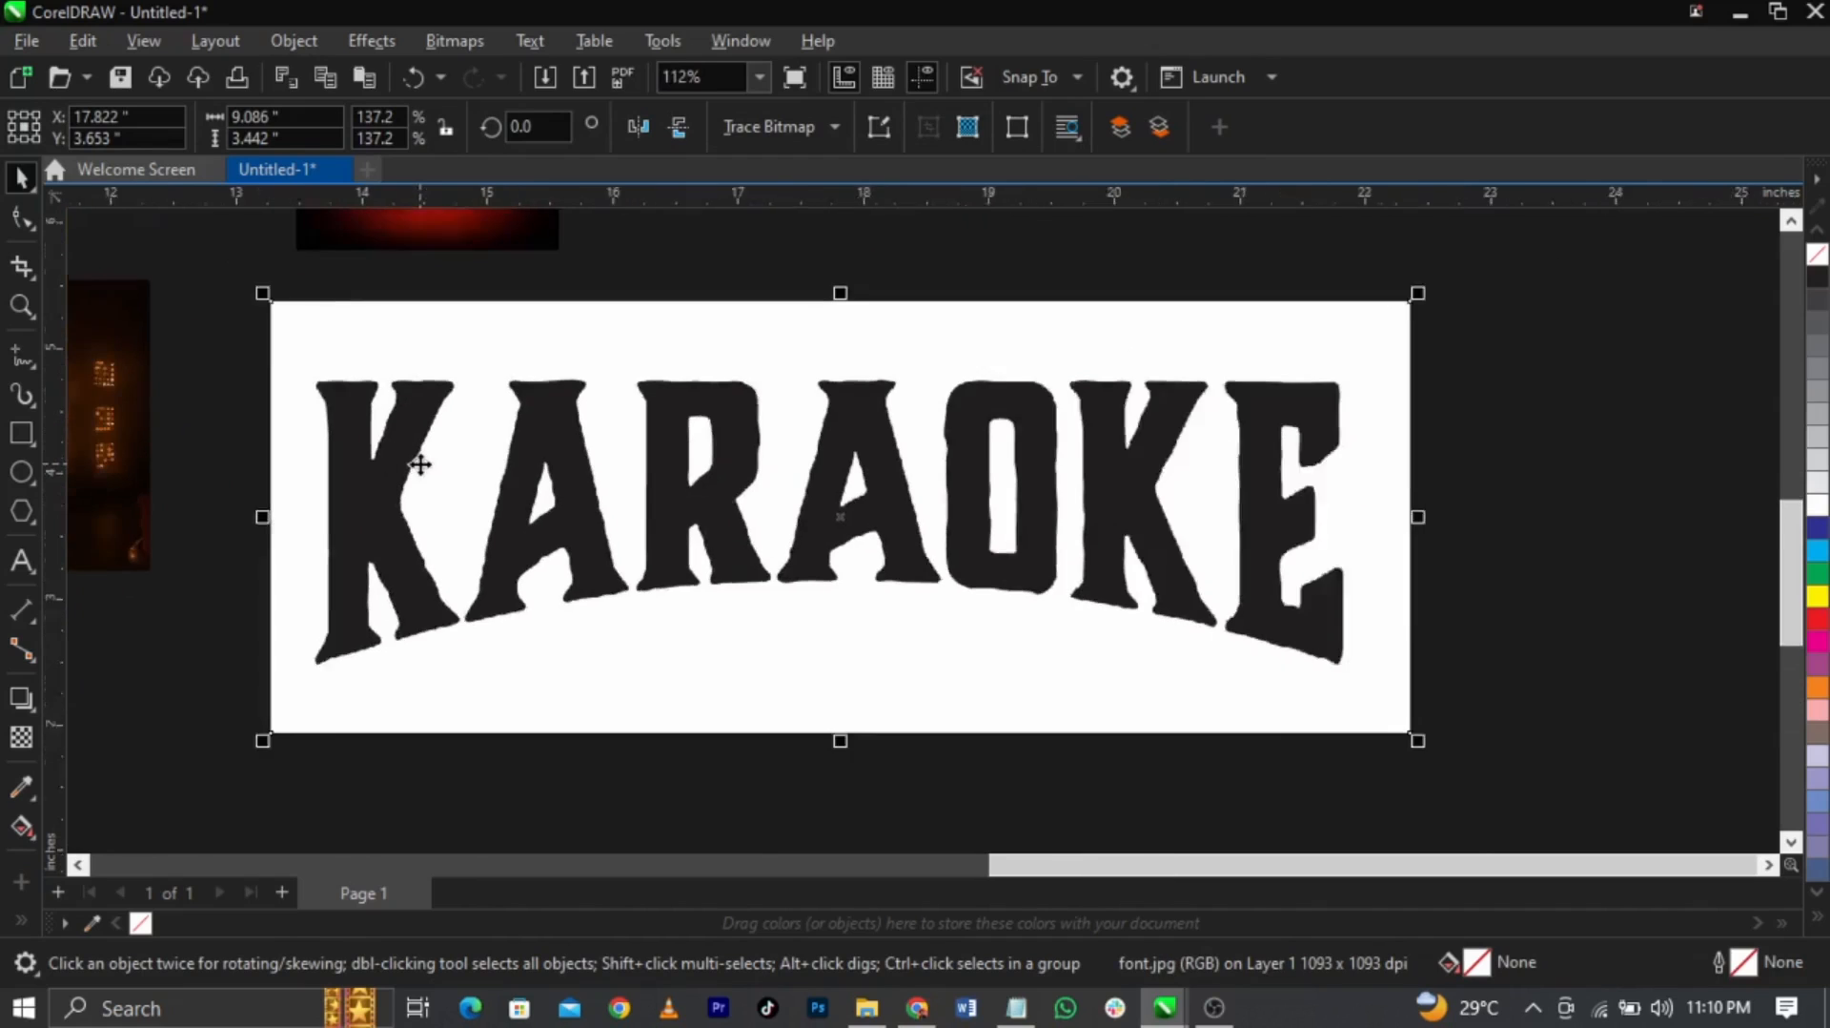
scroll(843, 479, "down", 2)
scroll(699, 439, "up", 1)
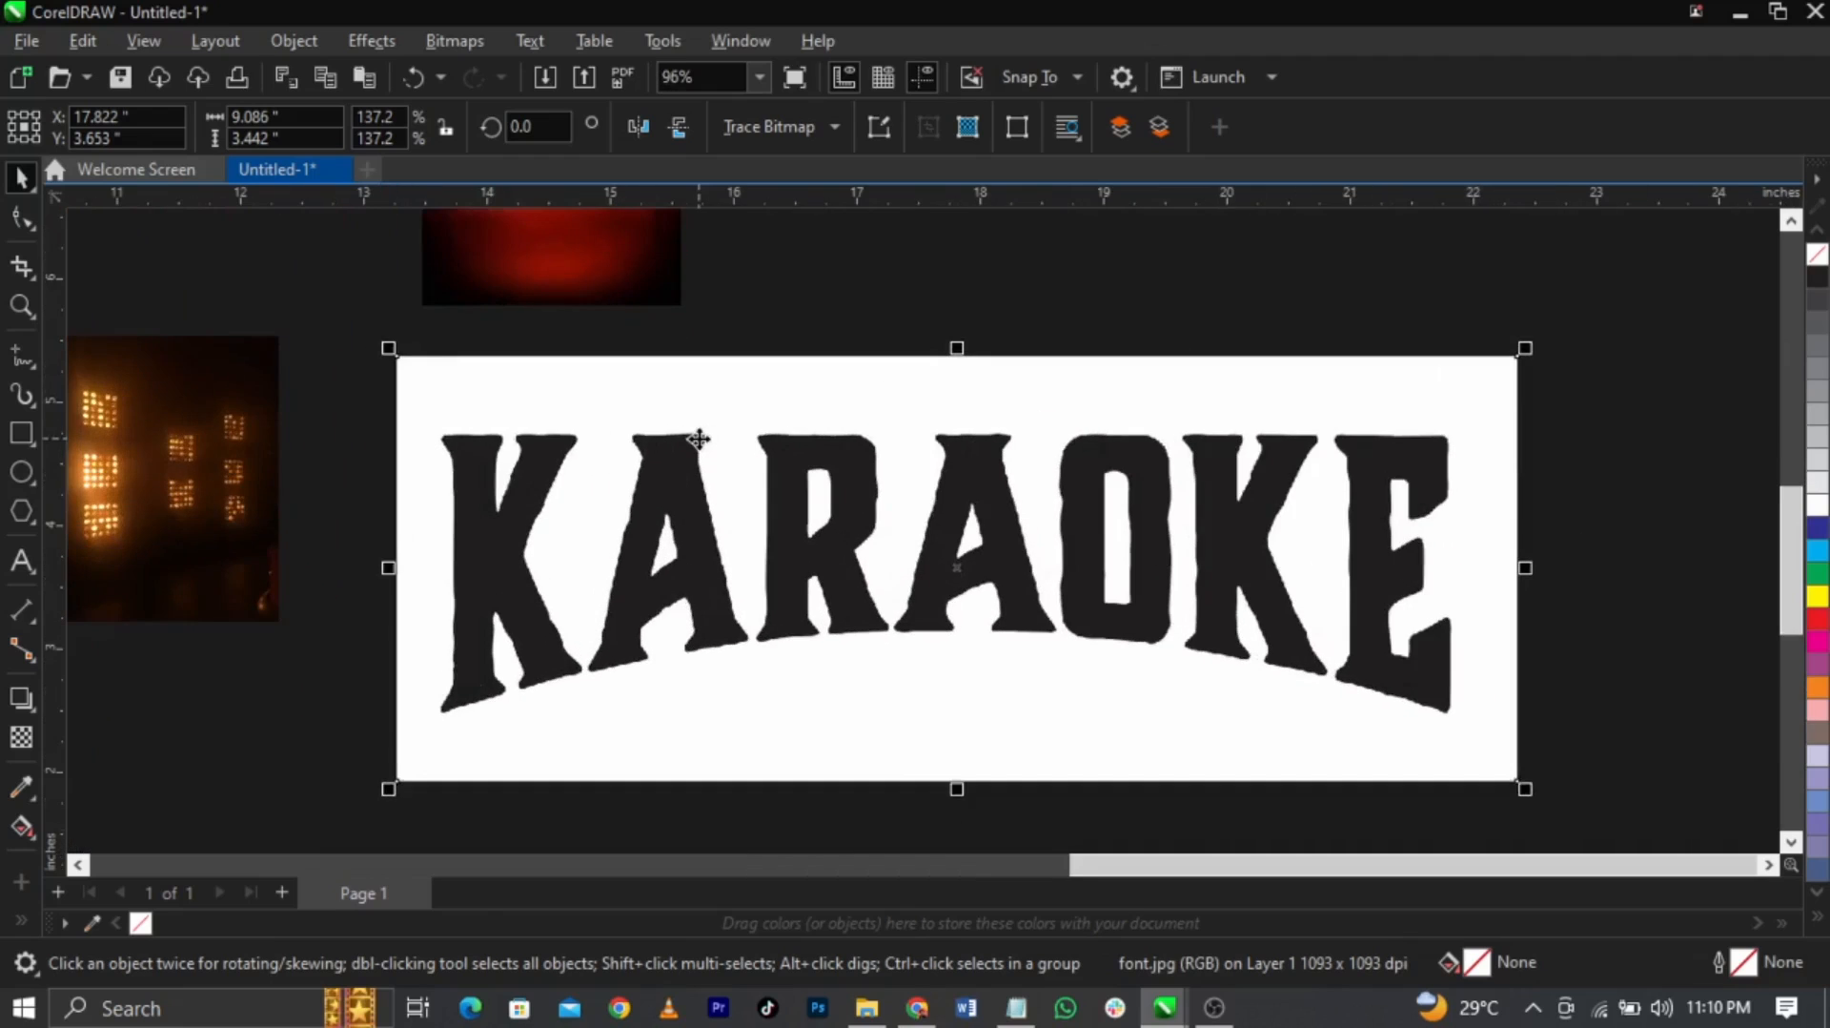
scroll(958, 566, "up", 1)
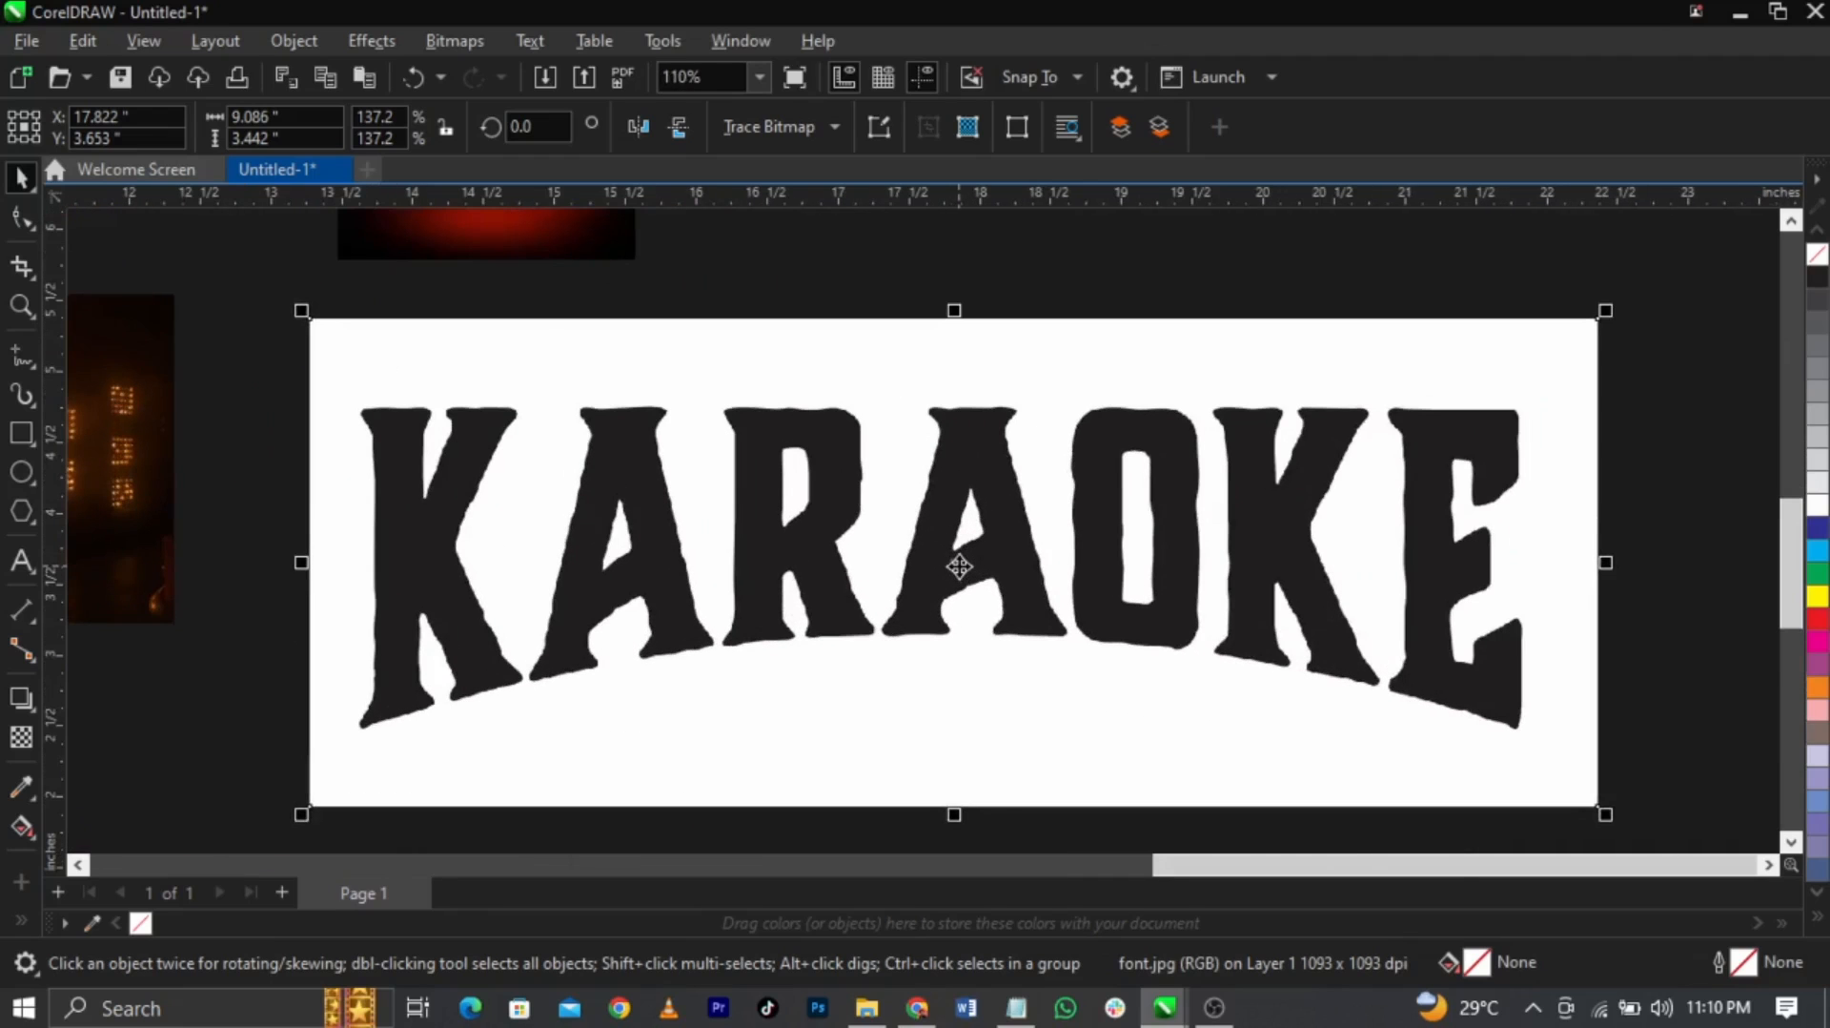
scroll(959, 566, "down", 4)
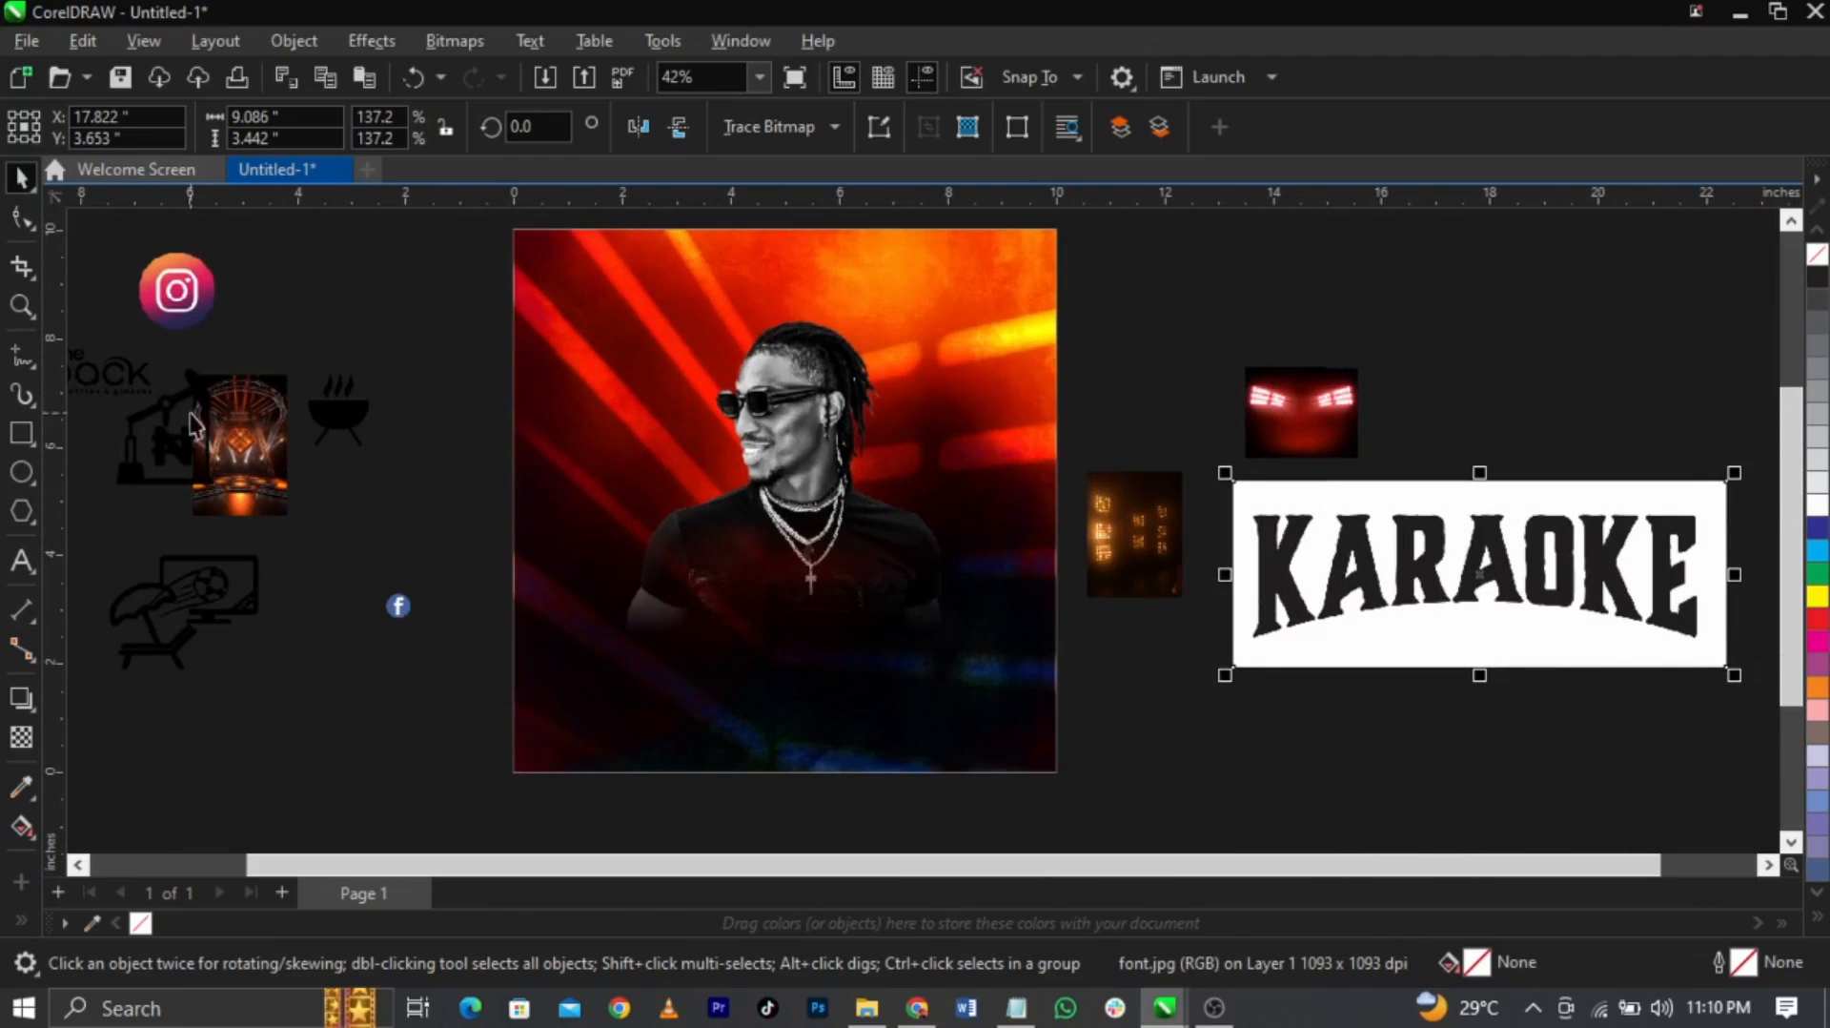
Move the "the back" logo bitmap from the left-hand assets to the empty area below and right of the flyer
left_click(408, 490)
scroll(410, 490, "down", 2)
left_click_drag(410, 490, 957, 738)
key("z")
key("space")
left_click_drag(1004, 517, 981, 539)
scroll(980, 545, "down", 2)
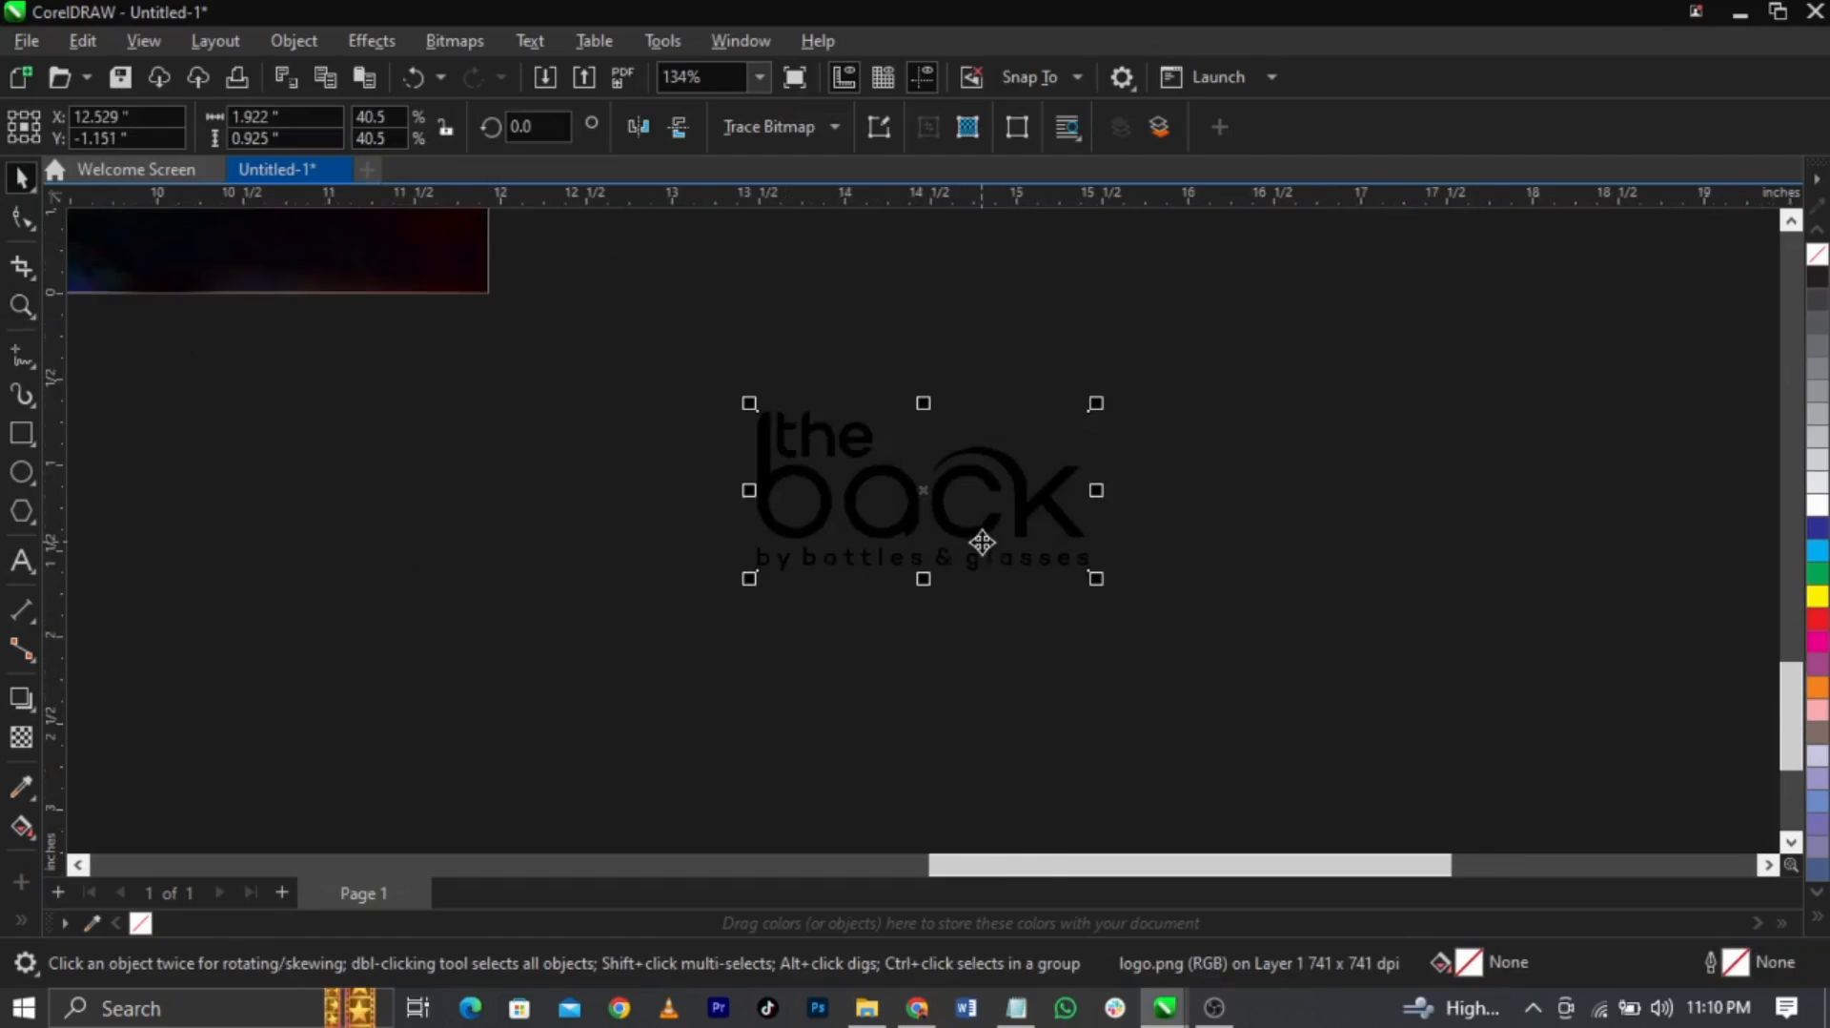
Enlarge the "the back" logo proportionally to about 2.7 by 1.3 inches
scroll(1078, 546, "up", 2)
left_click_drag(1108, 602, 1226, 702)
left_click_drag(932, 533, 943, 547)
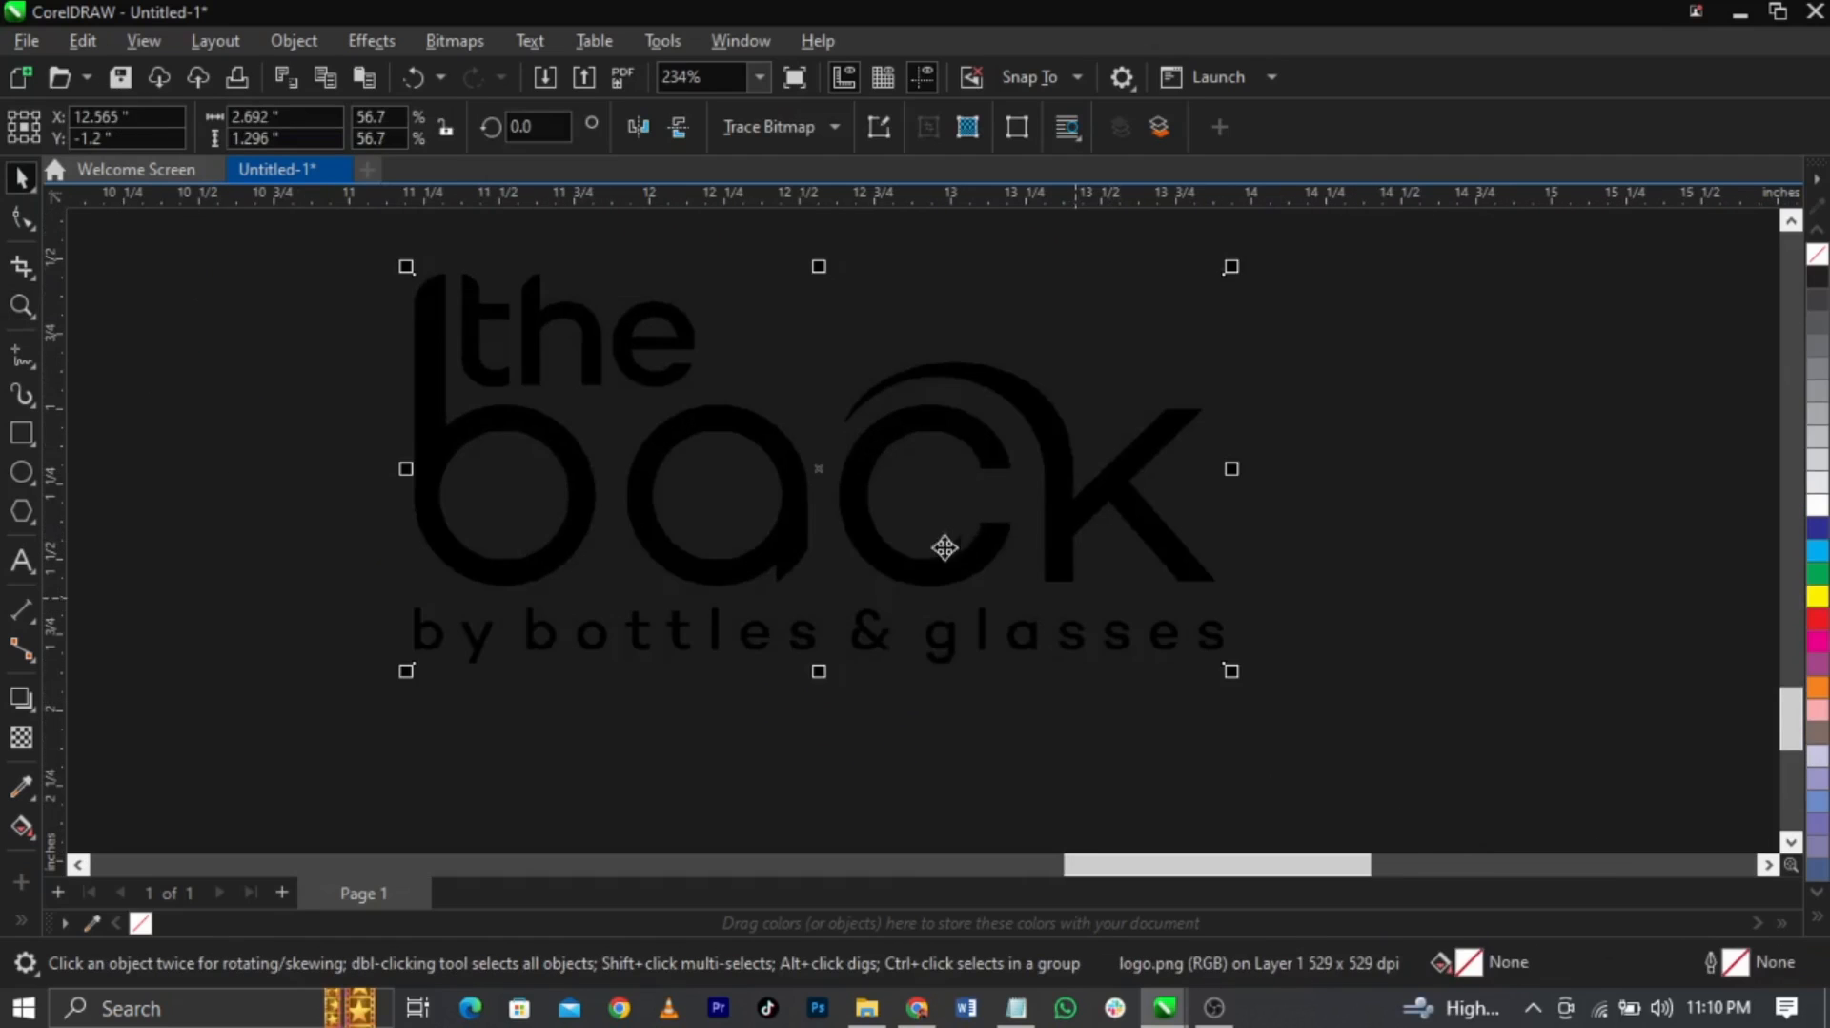
left_click_drag(1087, 365, 1095, 373)
Try to recolour the logo bitmap with several grey, orange, magenta and green palette colours
left_click(1817, 459)
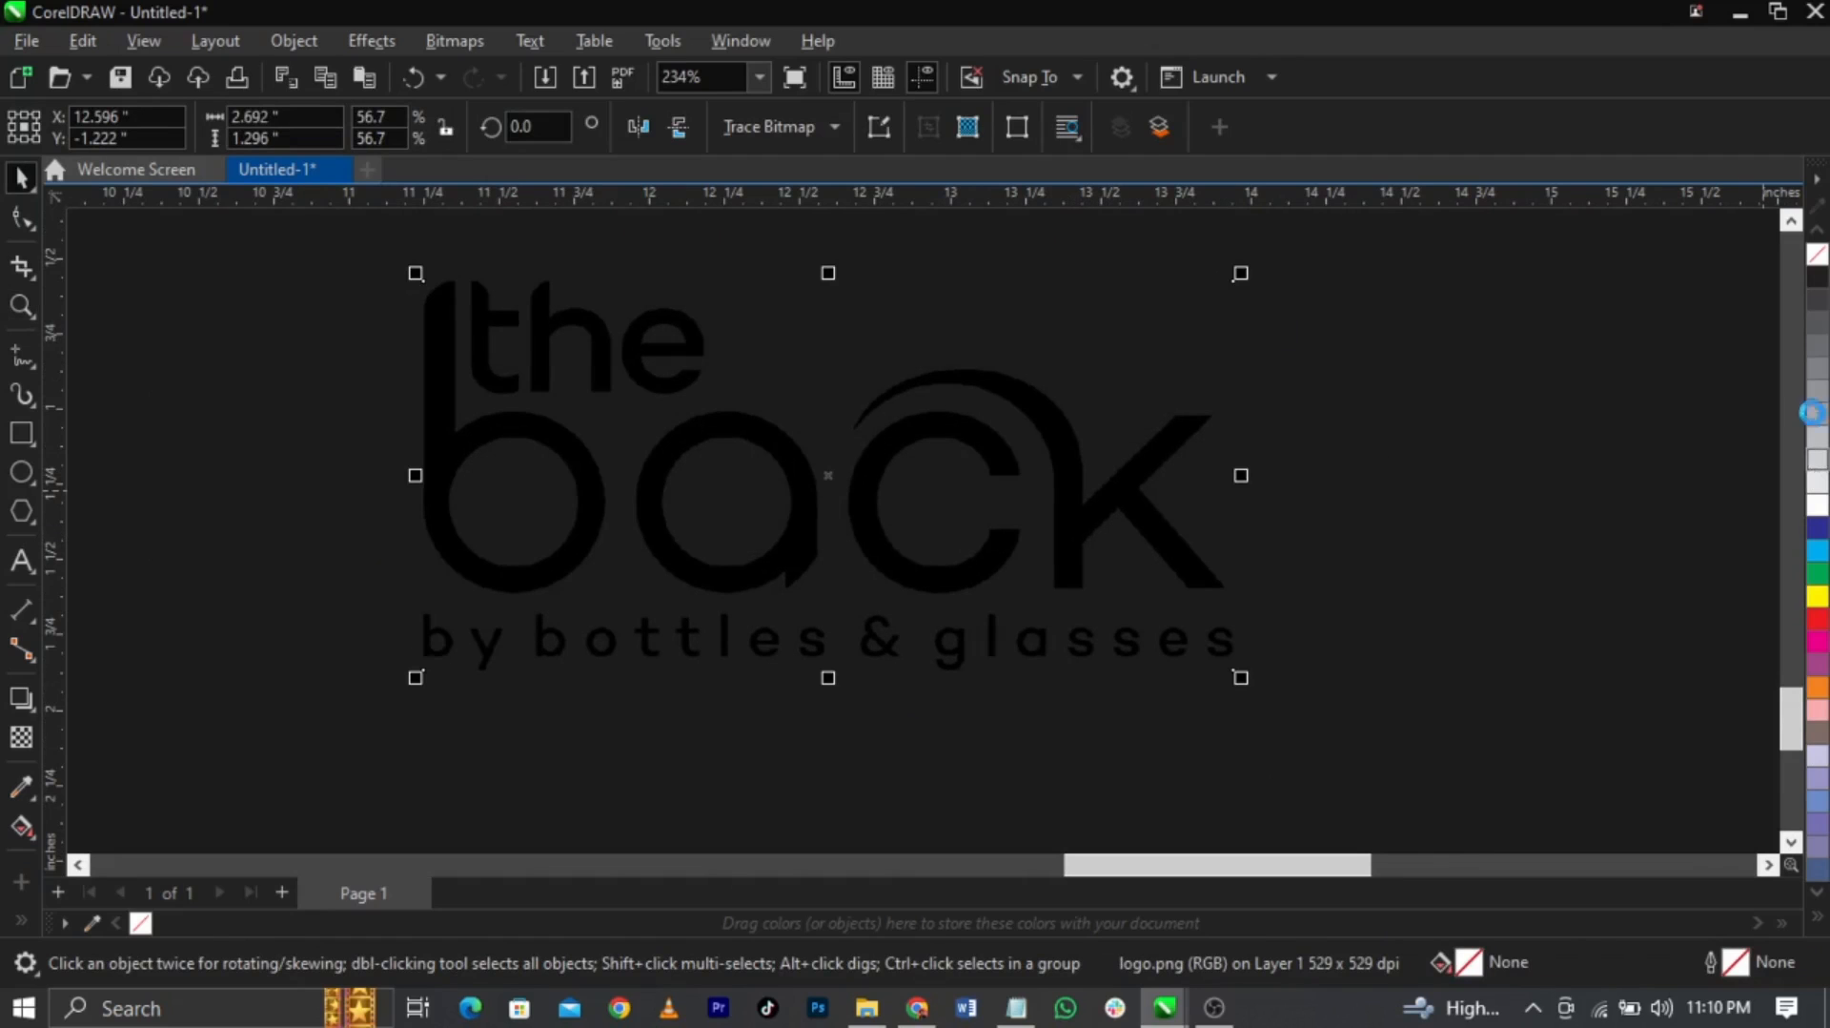
left_click(1817, 413)
left_click(1817, 368)
left_click(1817, 345)
left_click(1816, 322)
left_click(1569, 506)
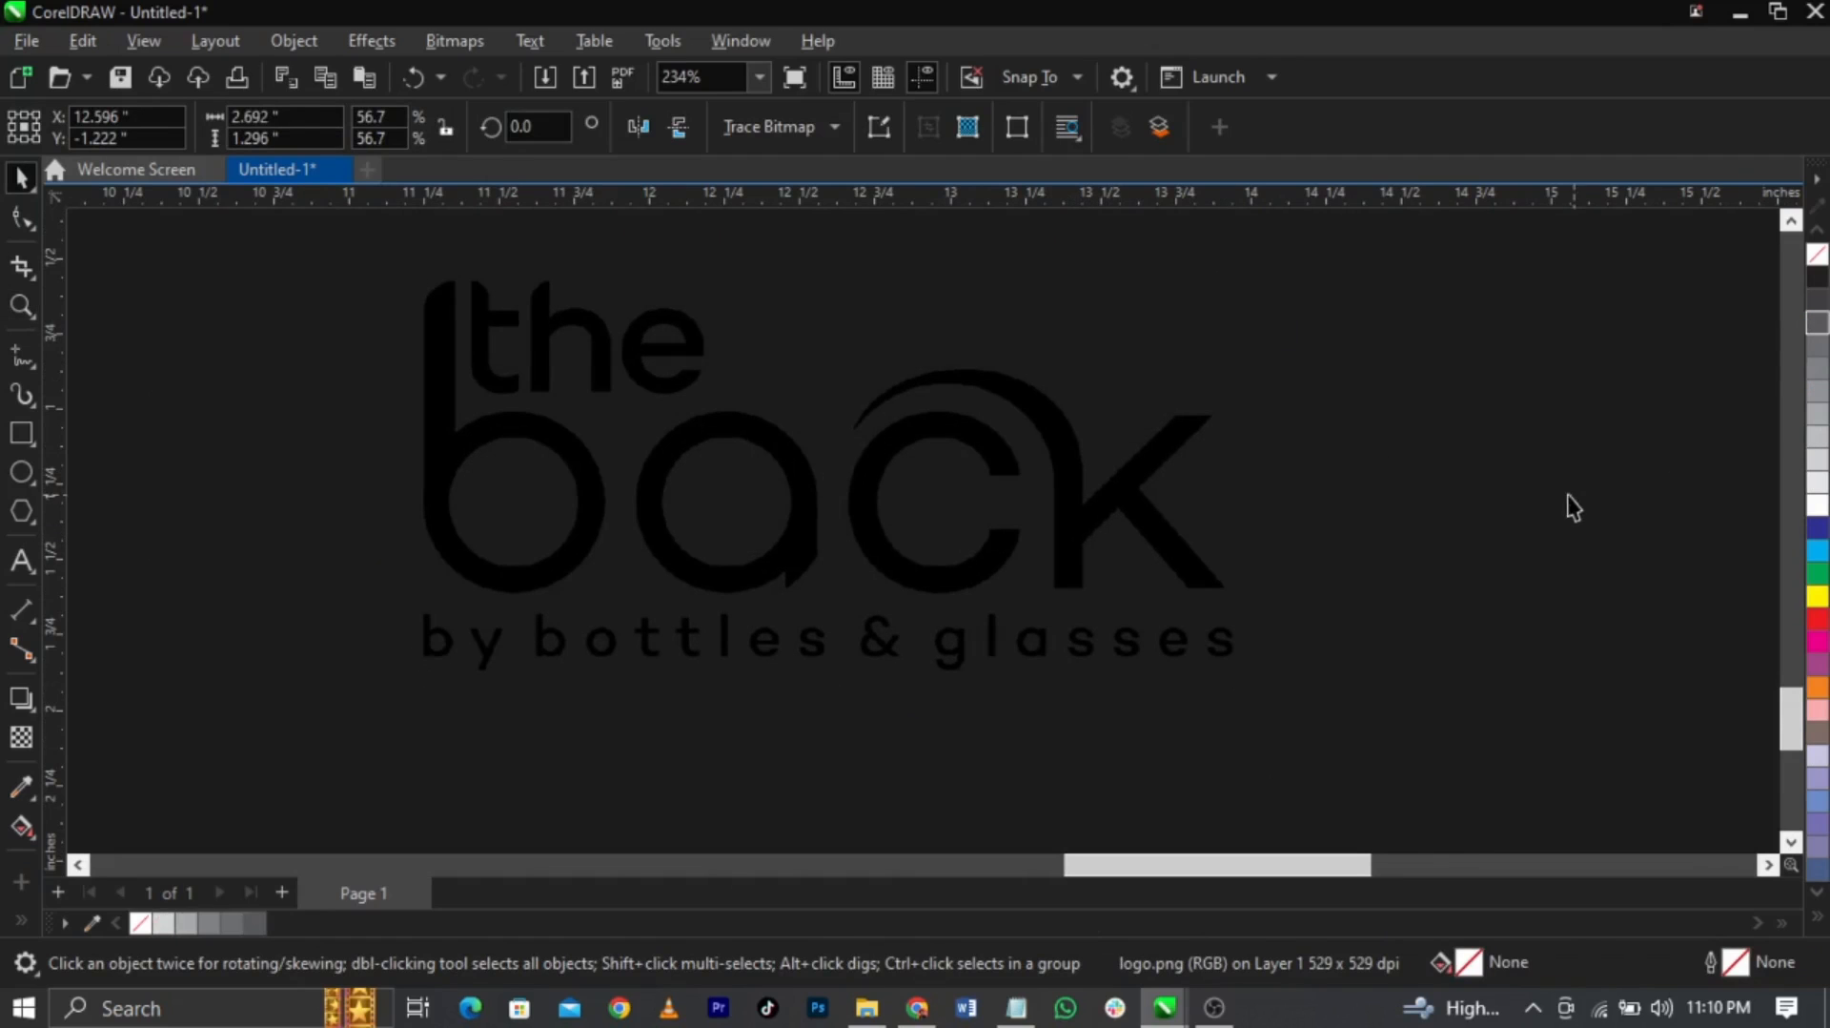
left_click(981, 486)
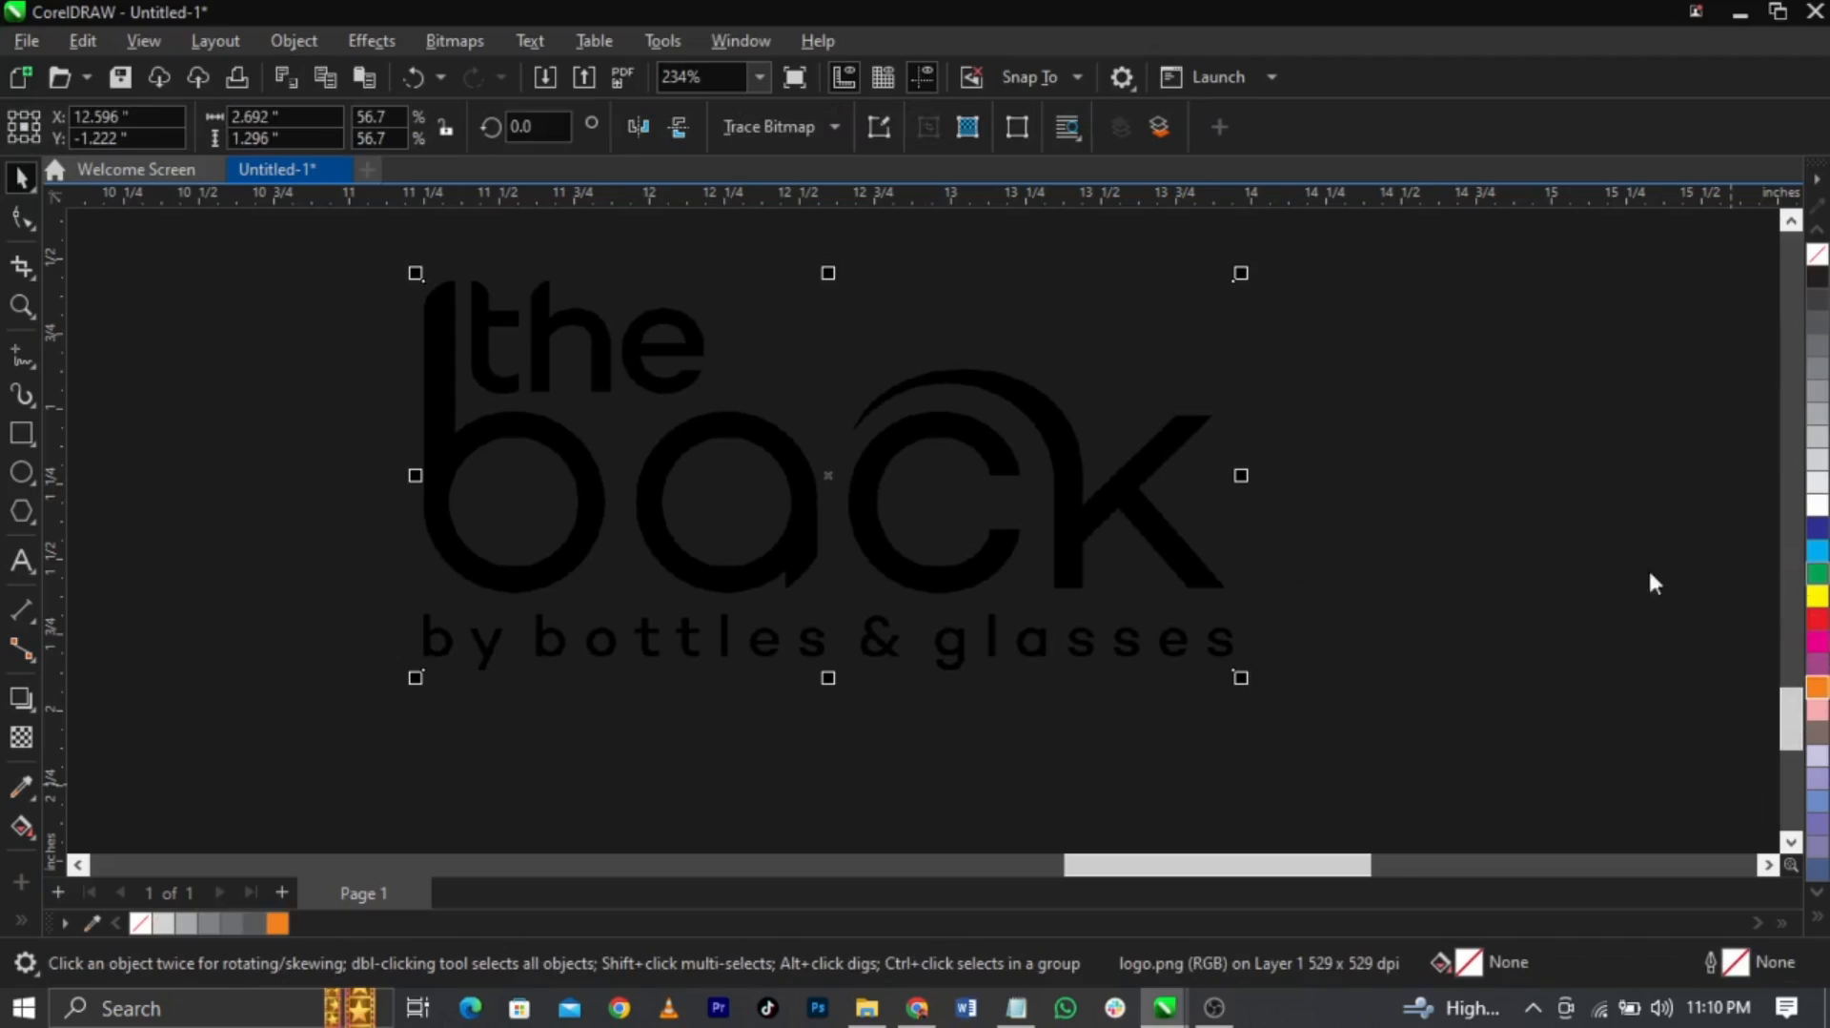
left_click(973, 531)
left_click_drag(972, 531, 977, 536)
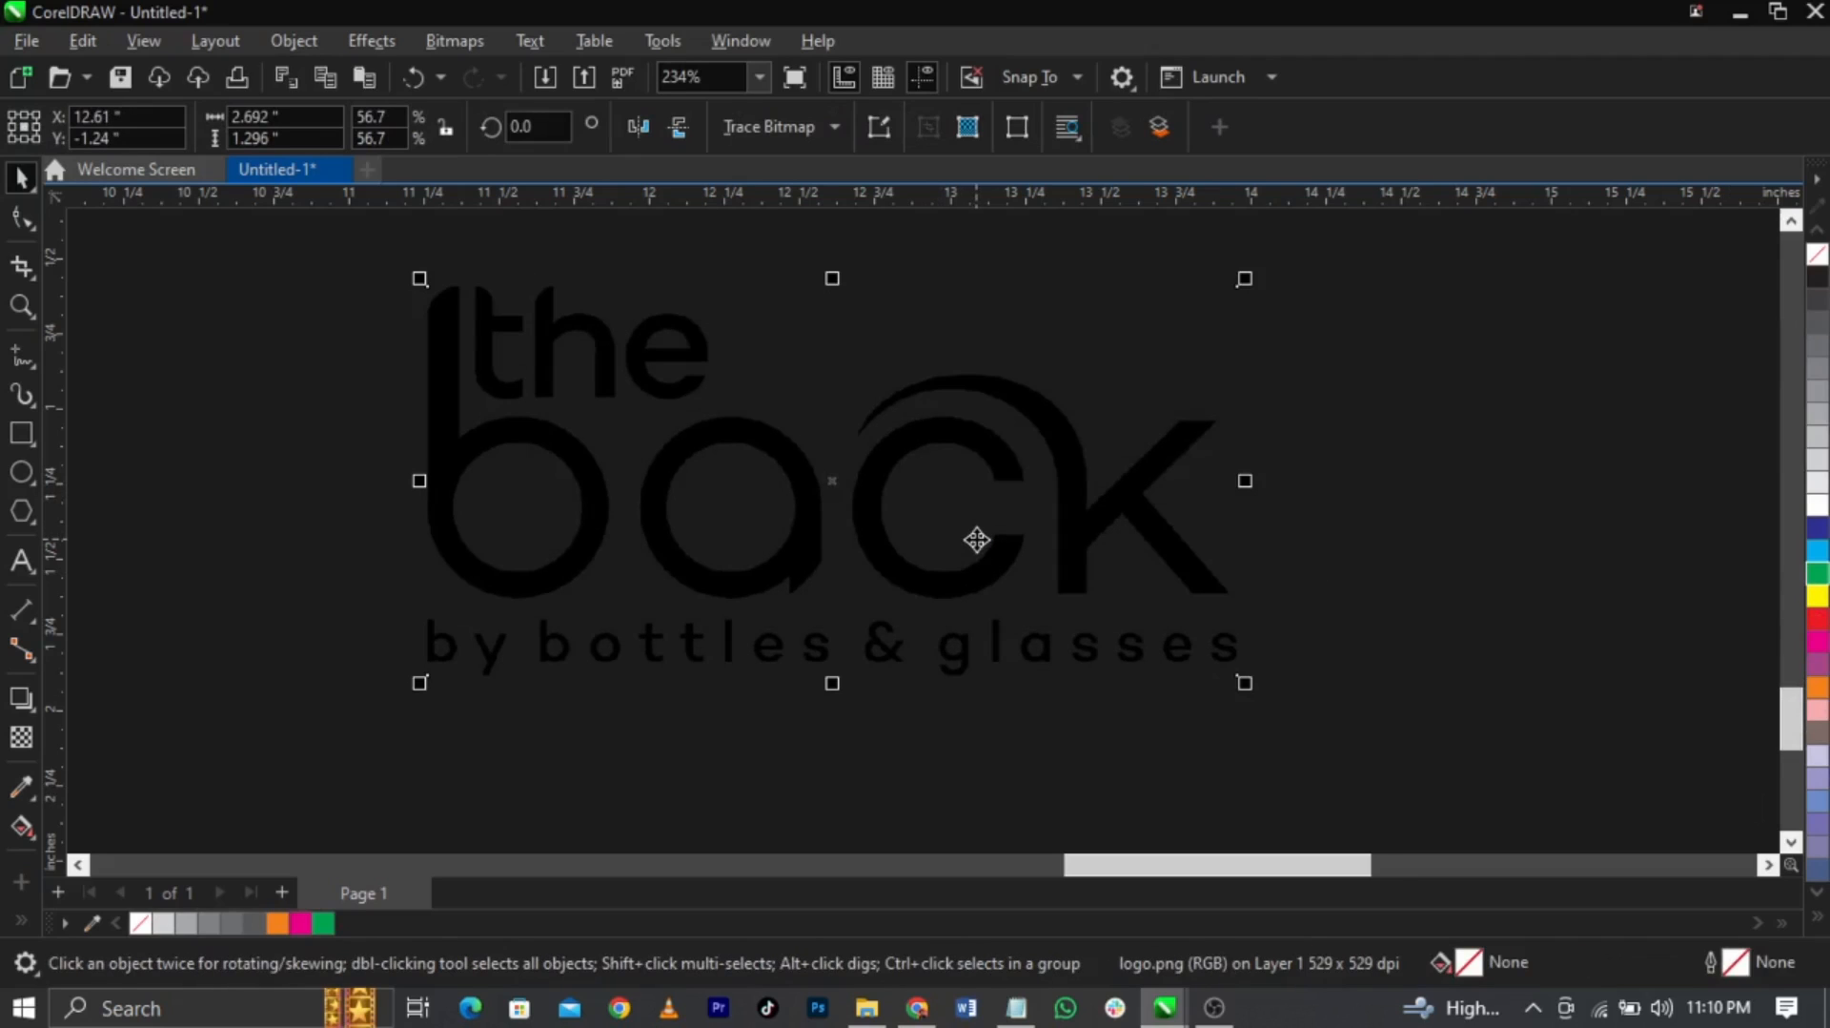
Convert the logo bitmap to Black and White (1-bit) mode using the Line Art method with threshold 190
left_click(454, 46)
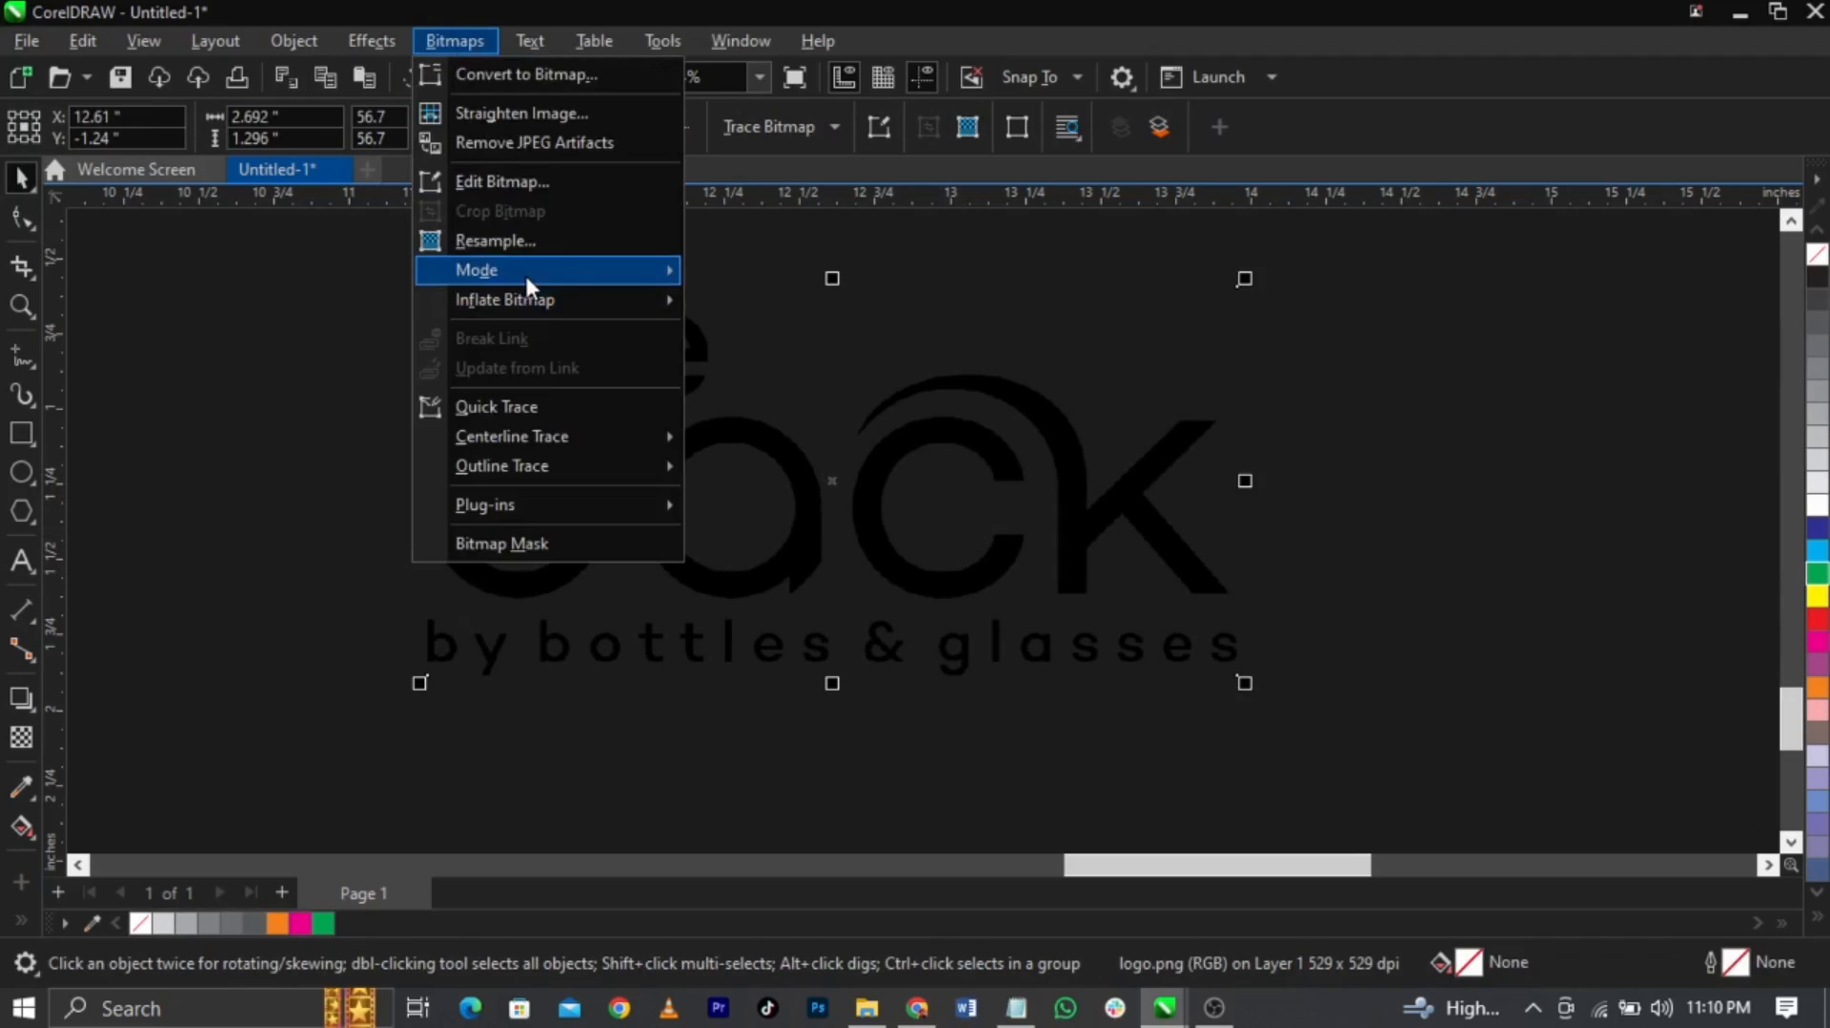
mouse_move(524, 272)
left_click(730, 277)
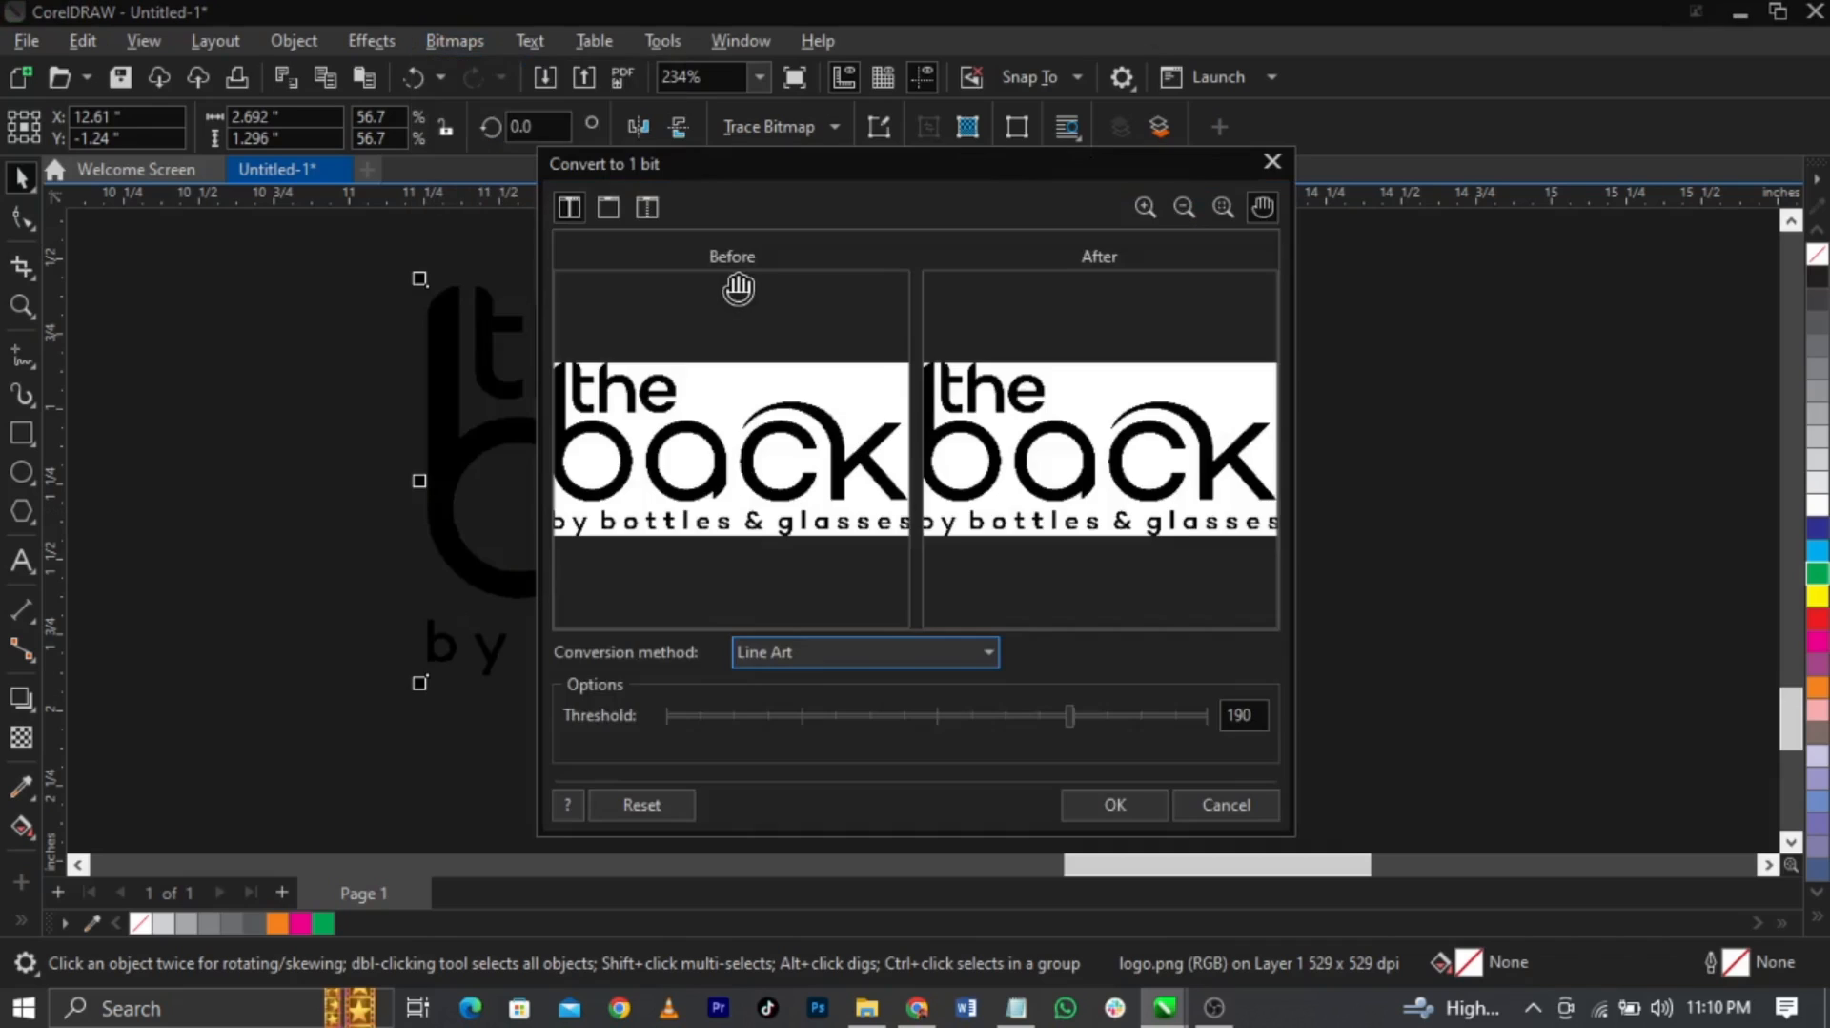
left_click(1128, 805)
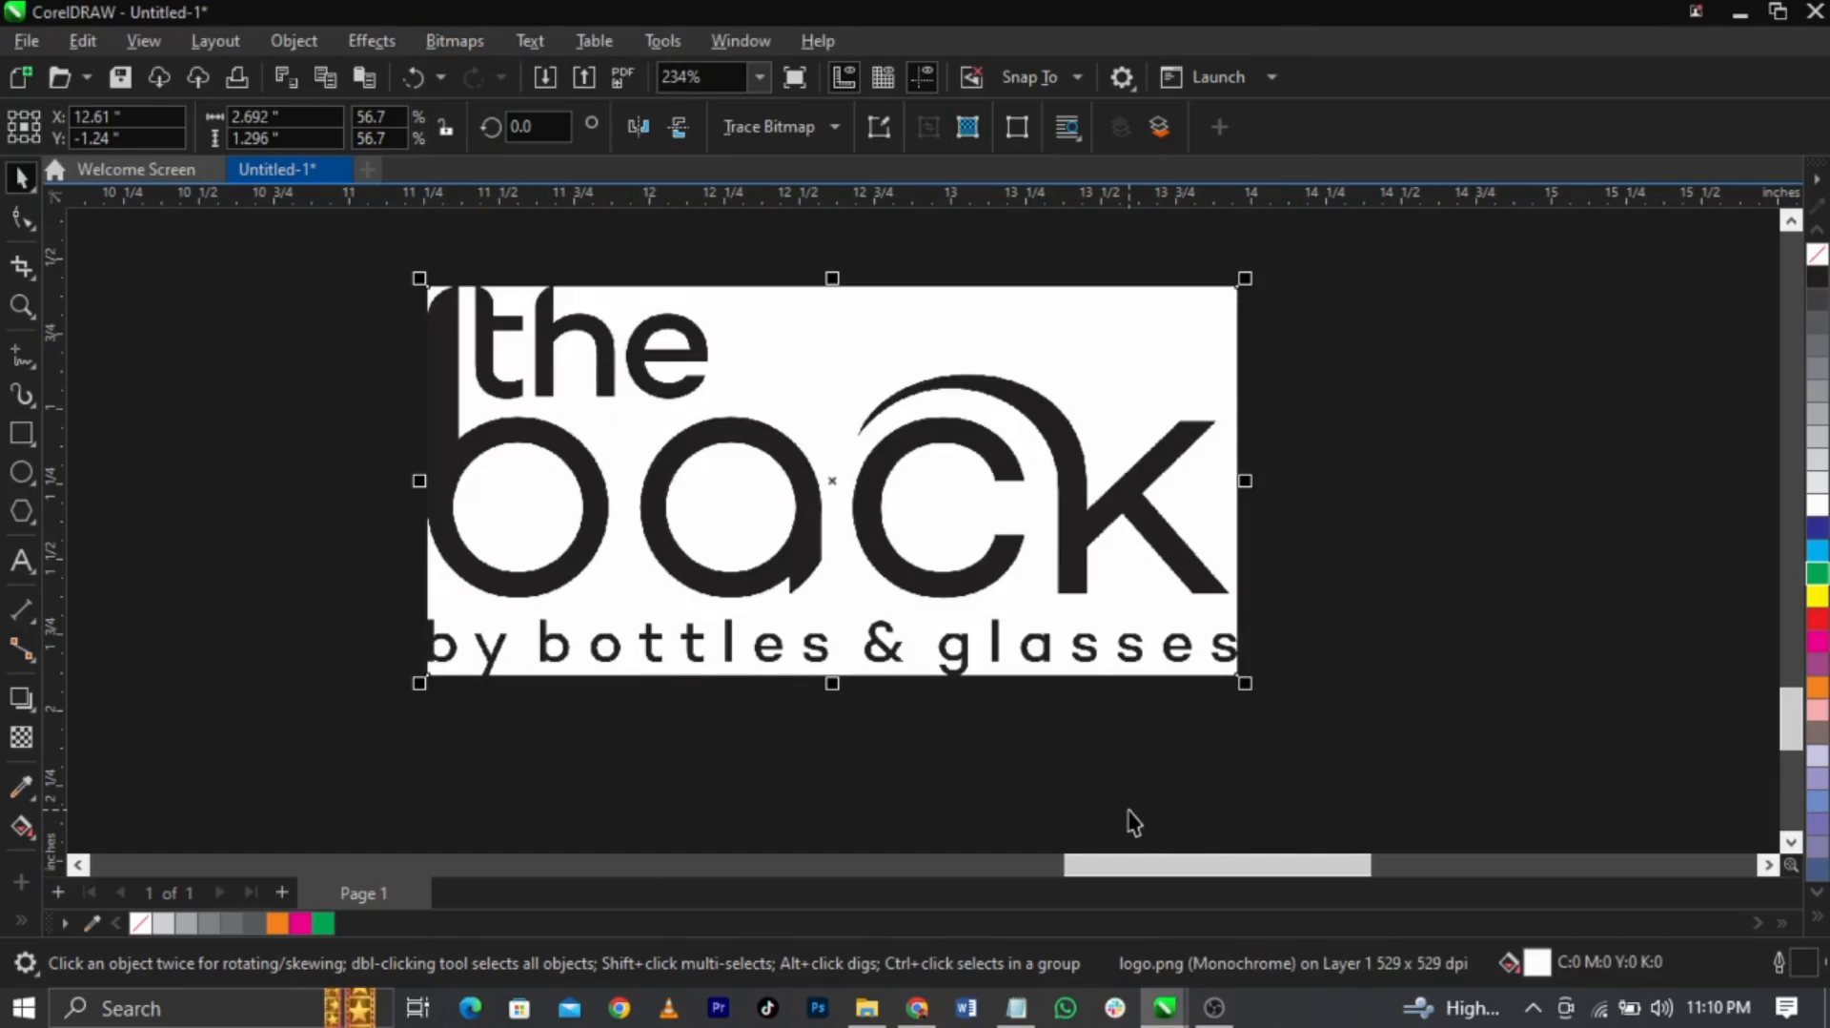
Vectorise the logo with a Line art Outline Trace that removes the background, and delete the original bitmap
left_click(786, 134)
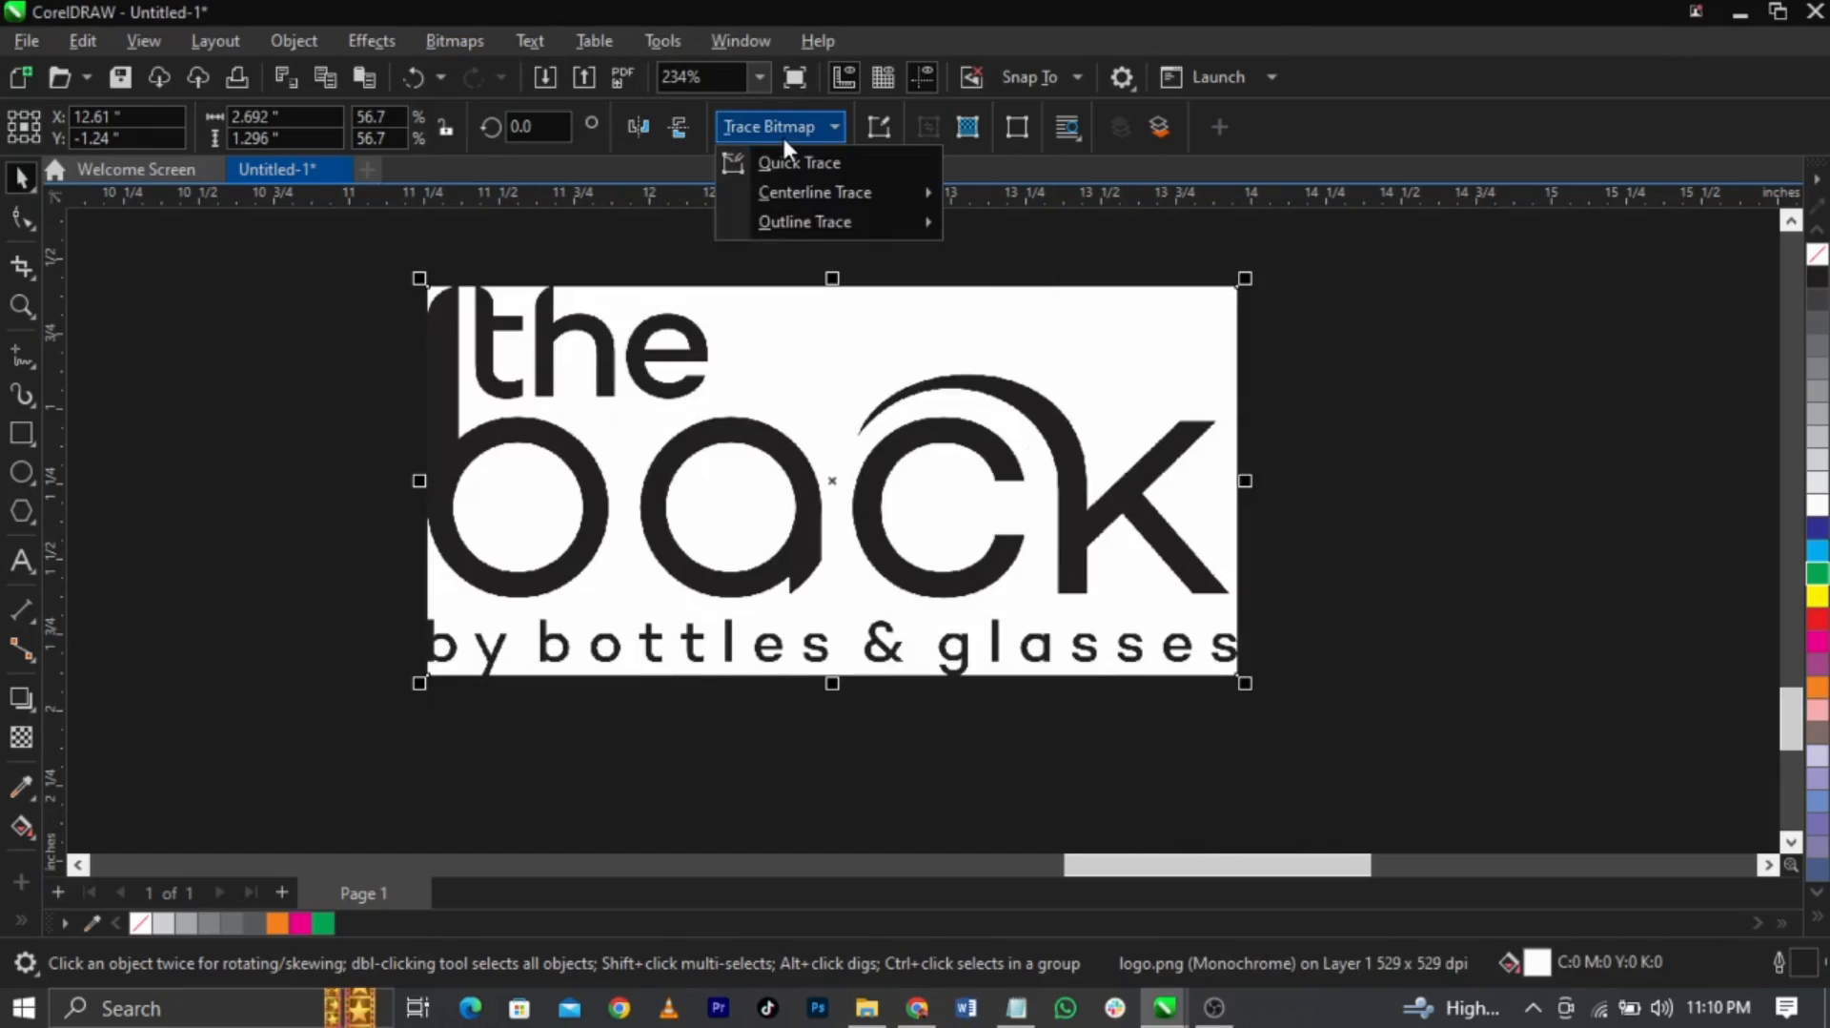
mouse_move(822, 223)
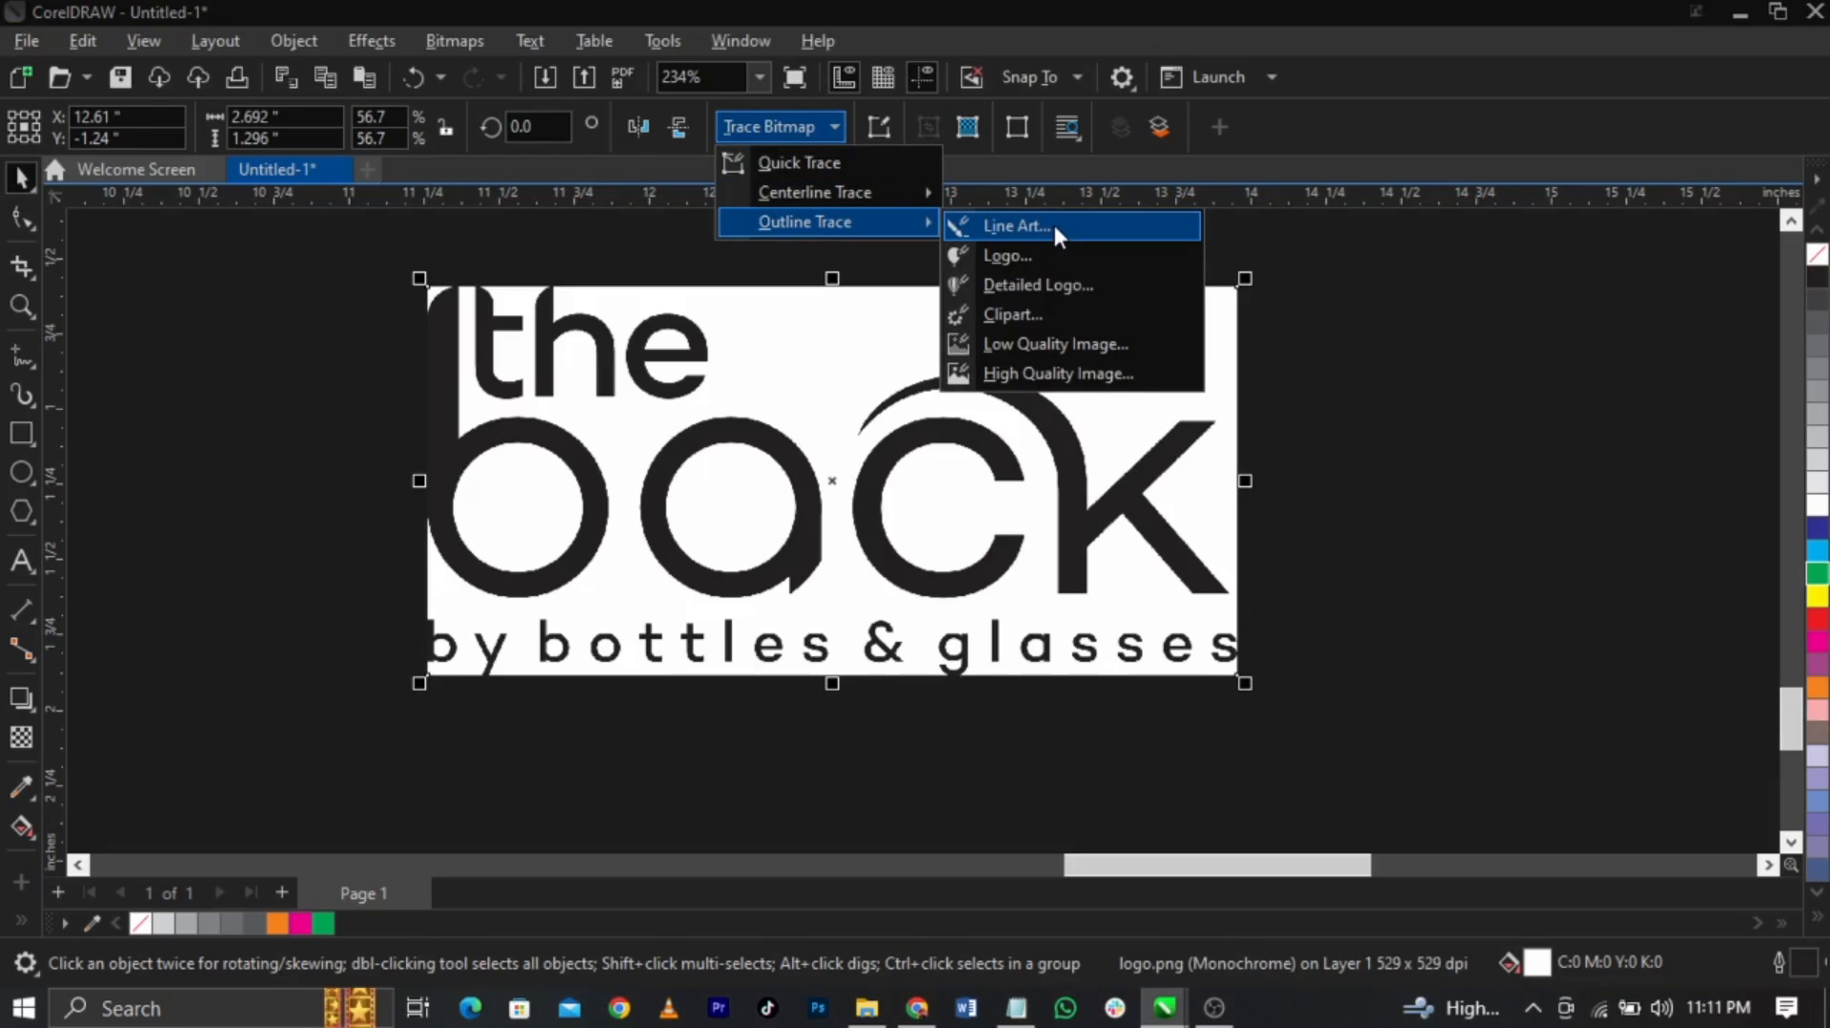
left_click(1055, 229)
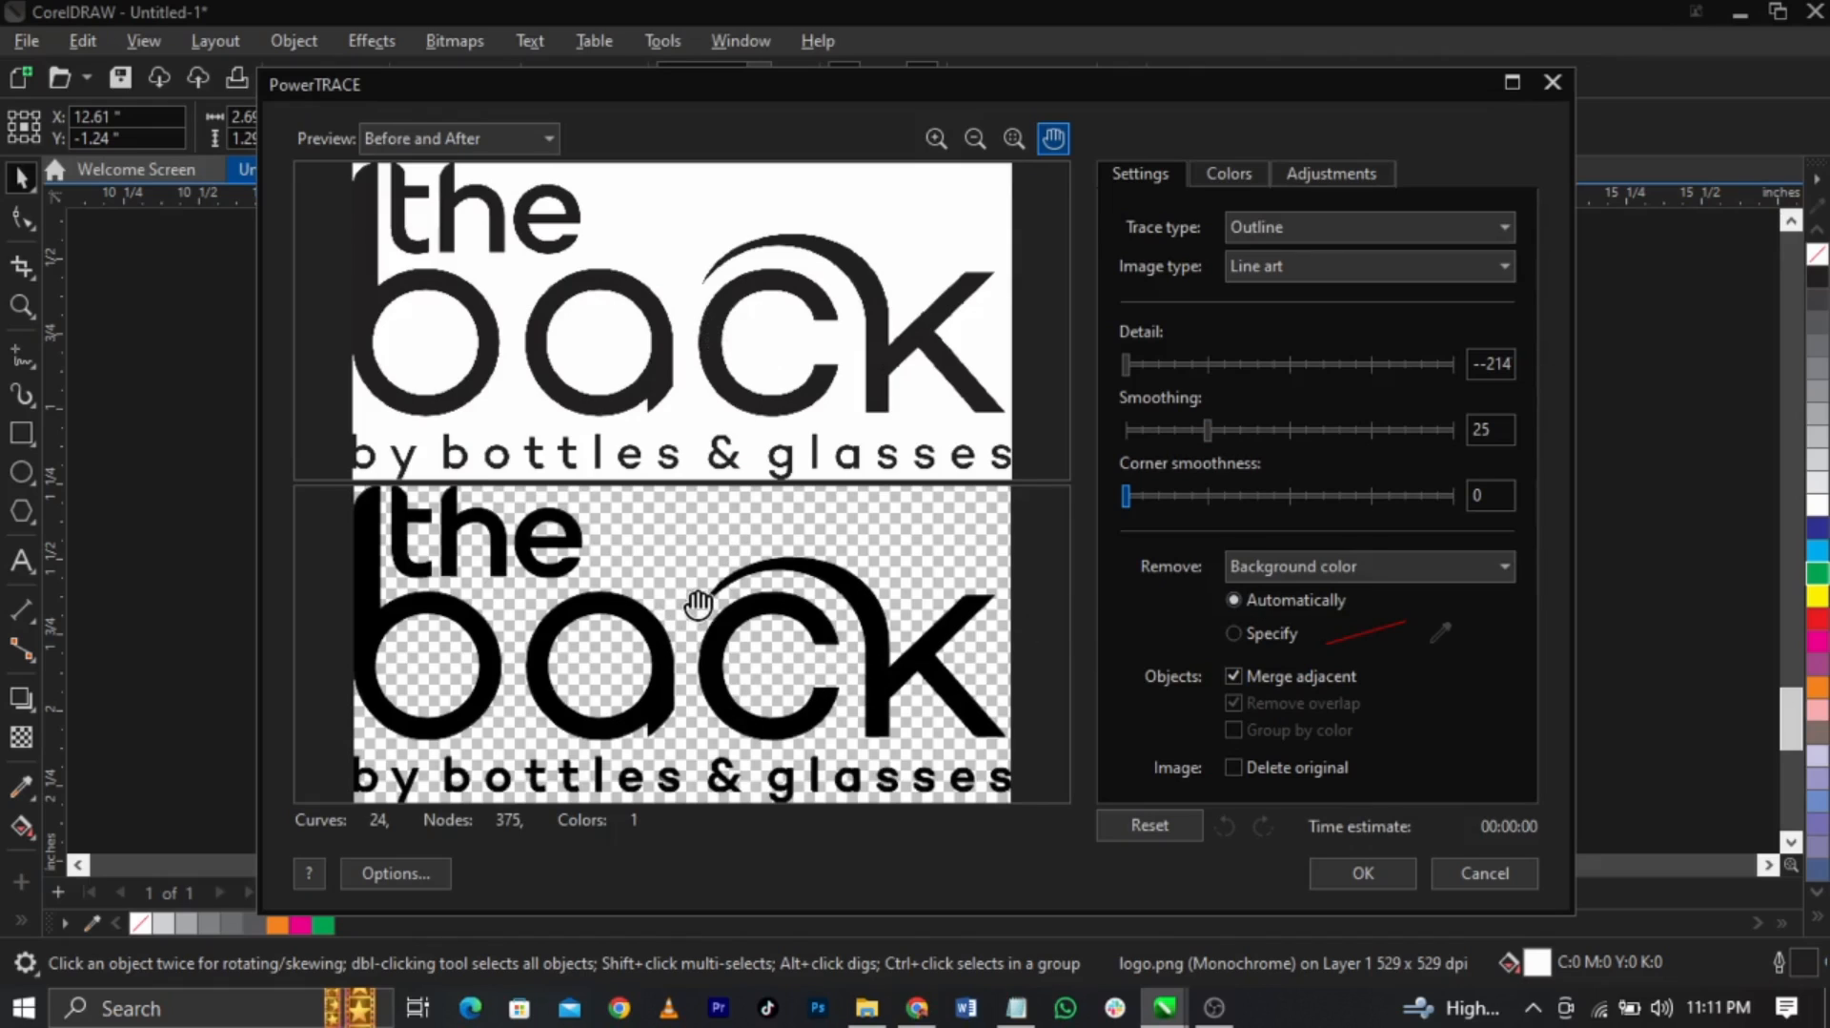
left_click(1357, 885)
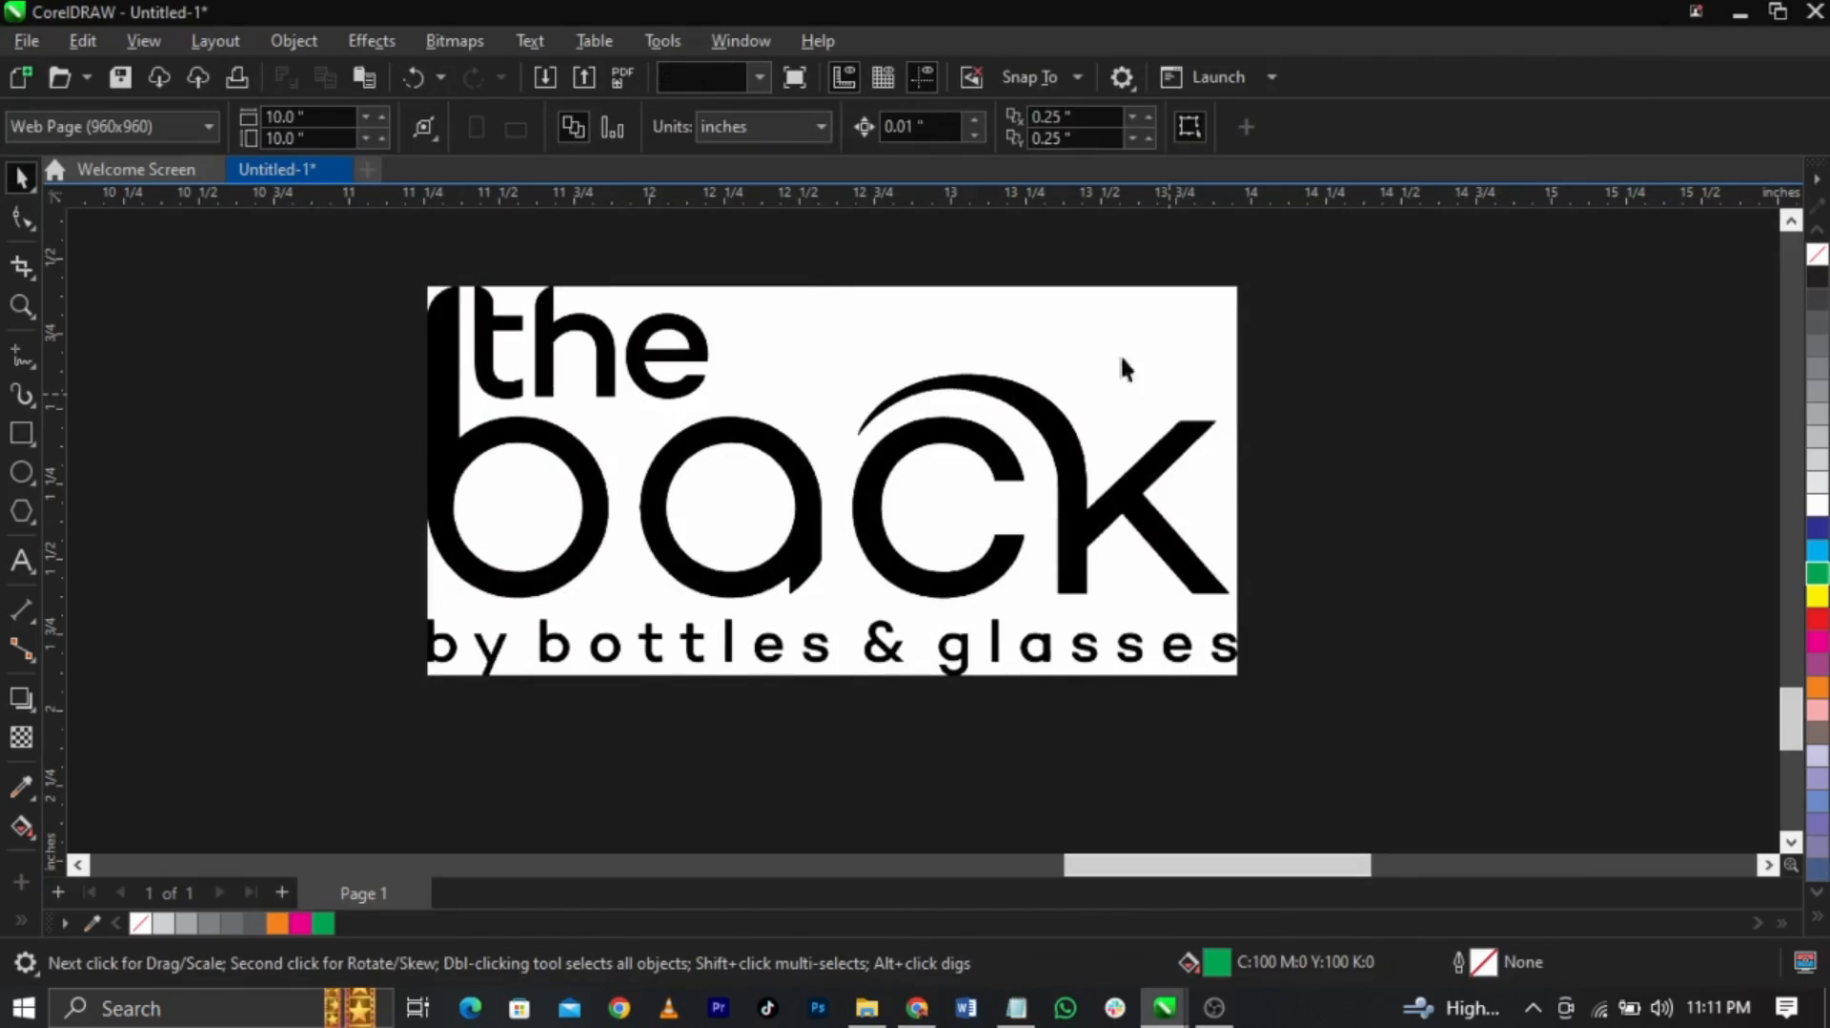
left_click_drag(1120, 353, 1547, 393)
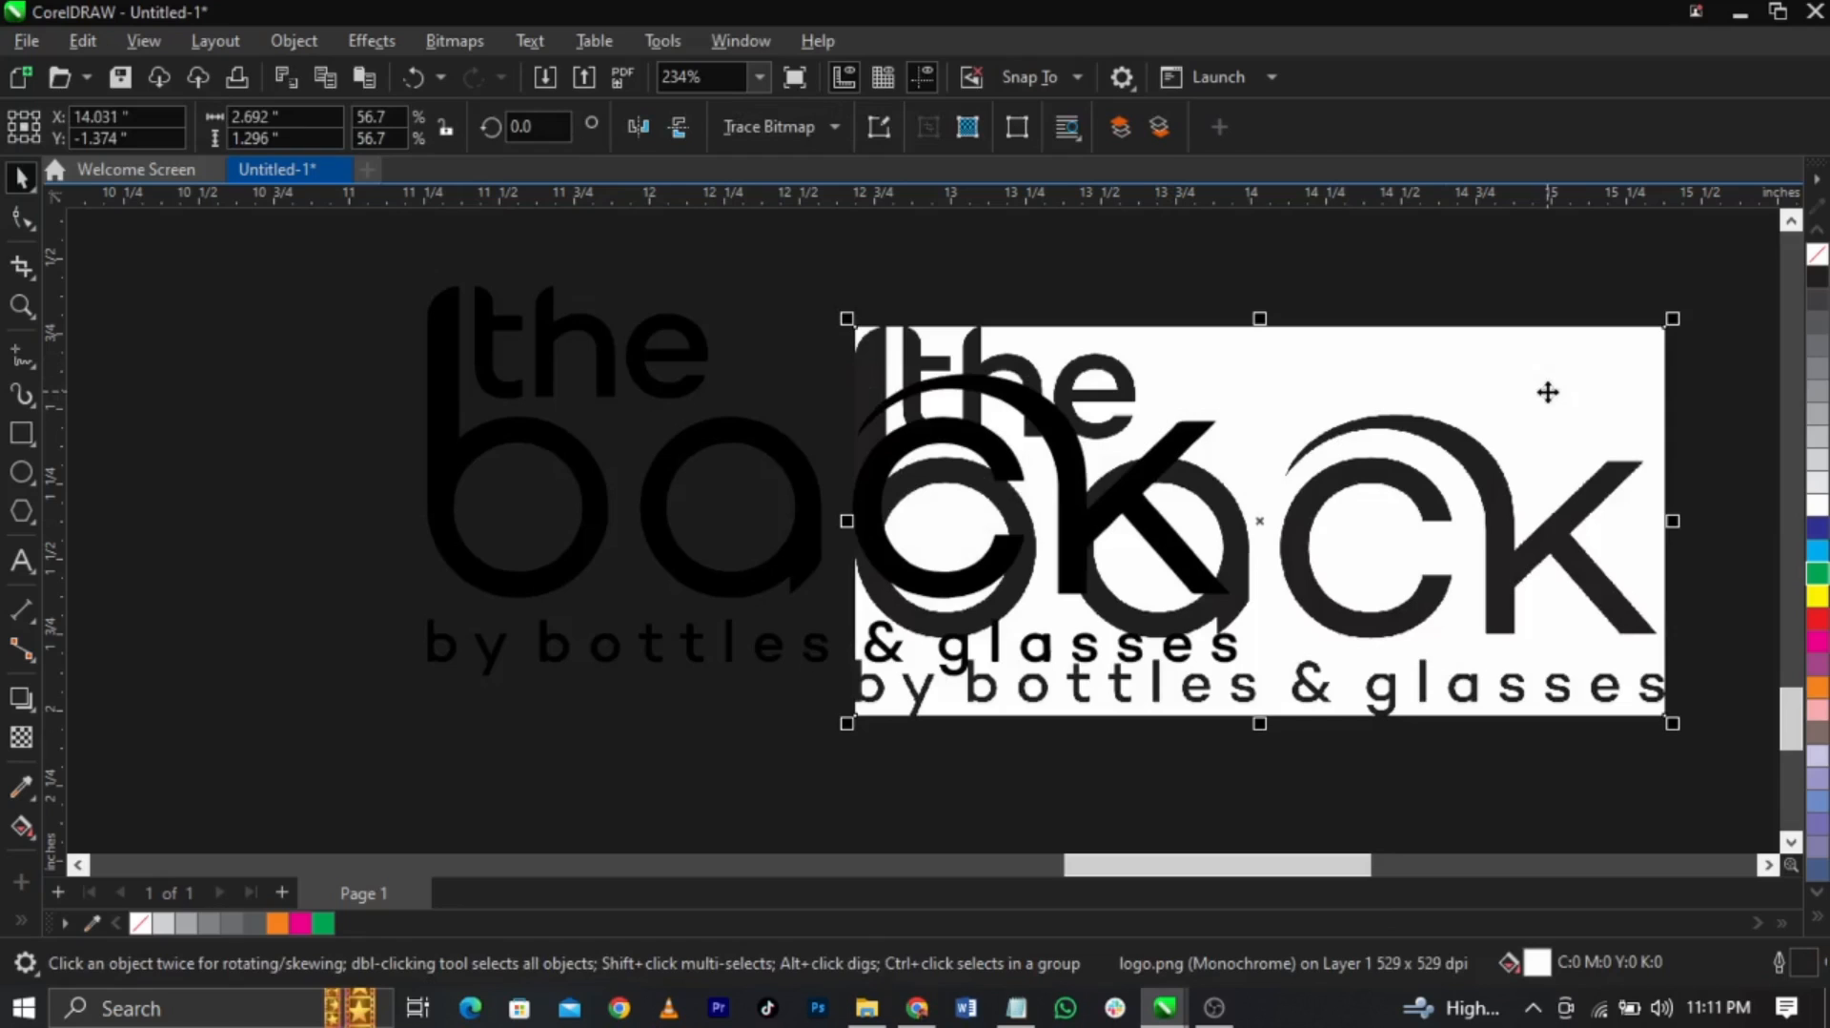
key("Delete")
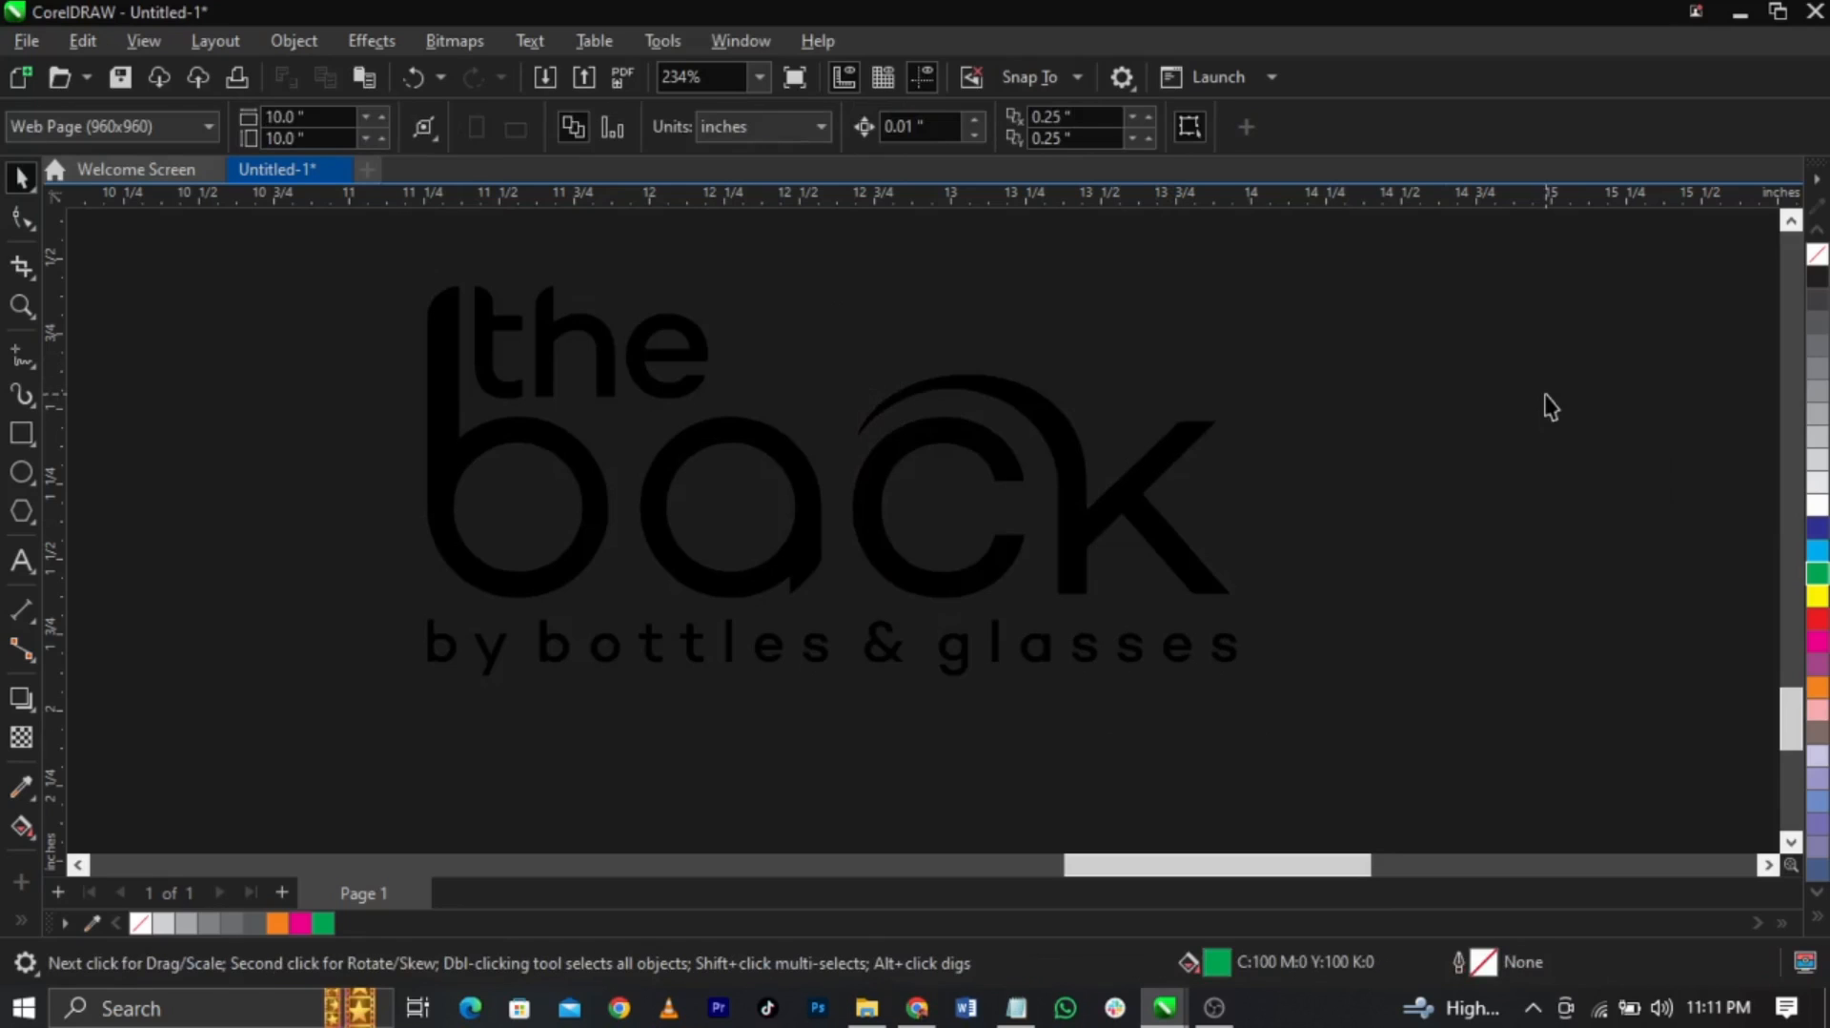
Try white and red fills on the traced logo group
scroll(1547, 398, "down", 2)
left_click_drag(1519, 315, 1716, 277)
scroll(1500, 387, "down", 6)
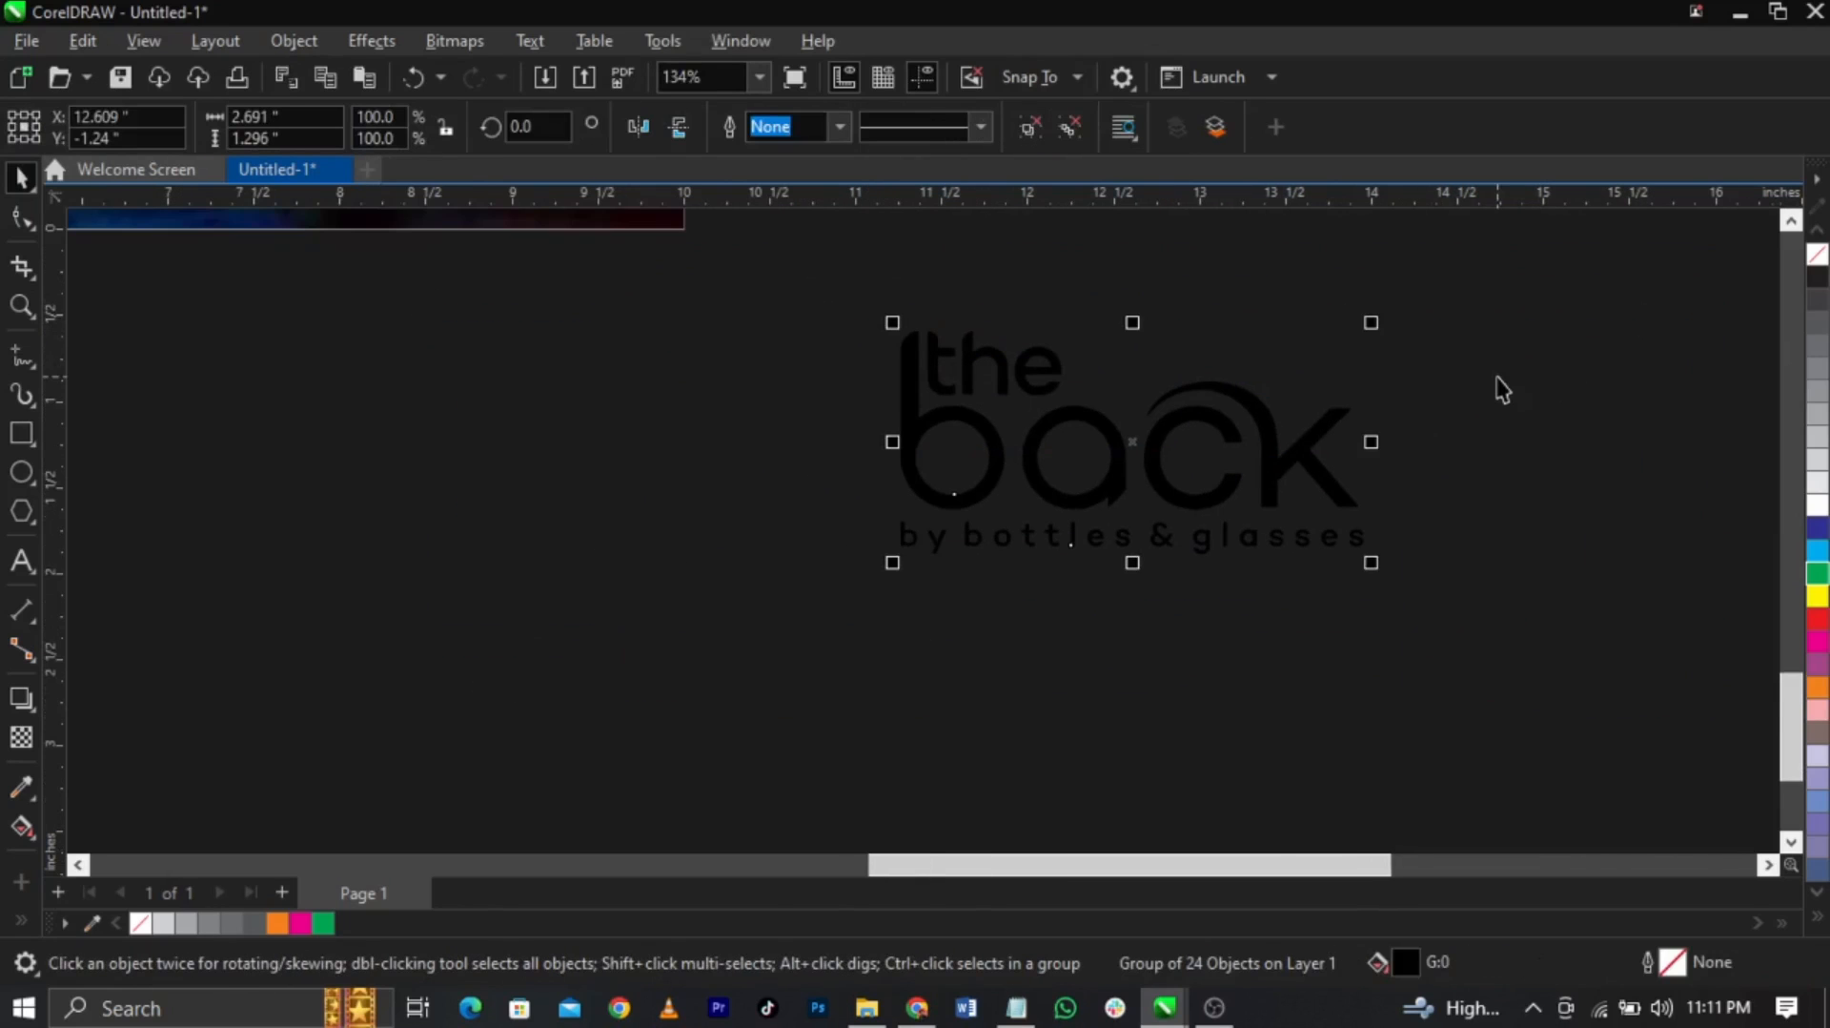
scroll(1441, 349, "down", 2)
scroll(1430, 349, "up", 1)
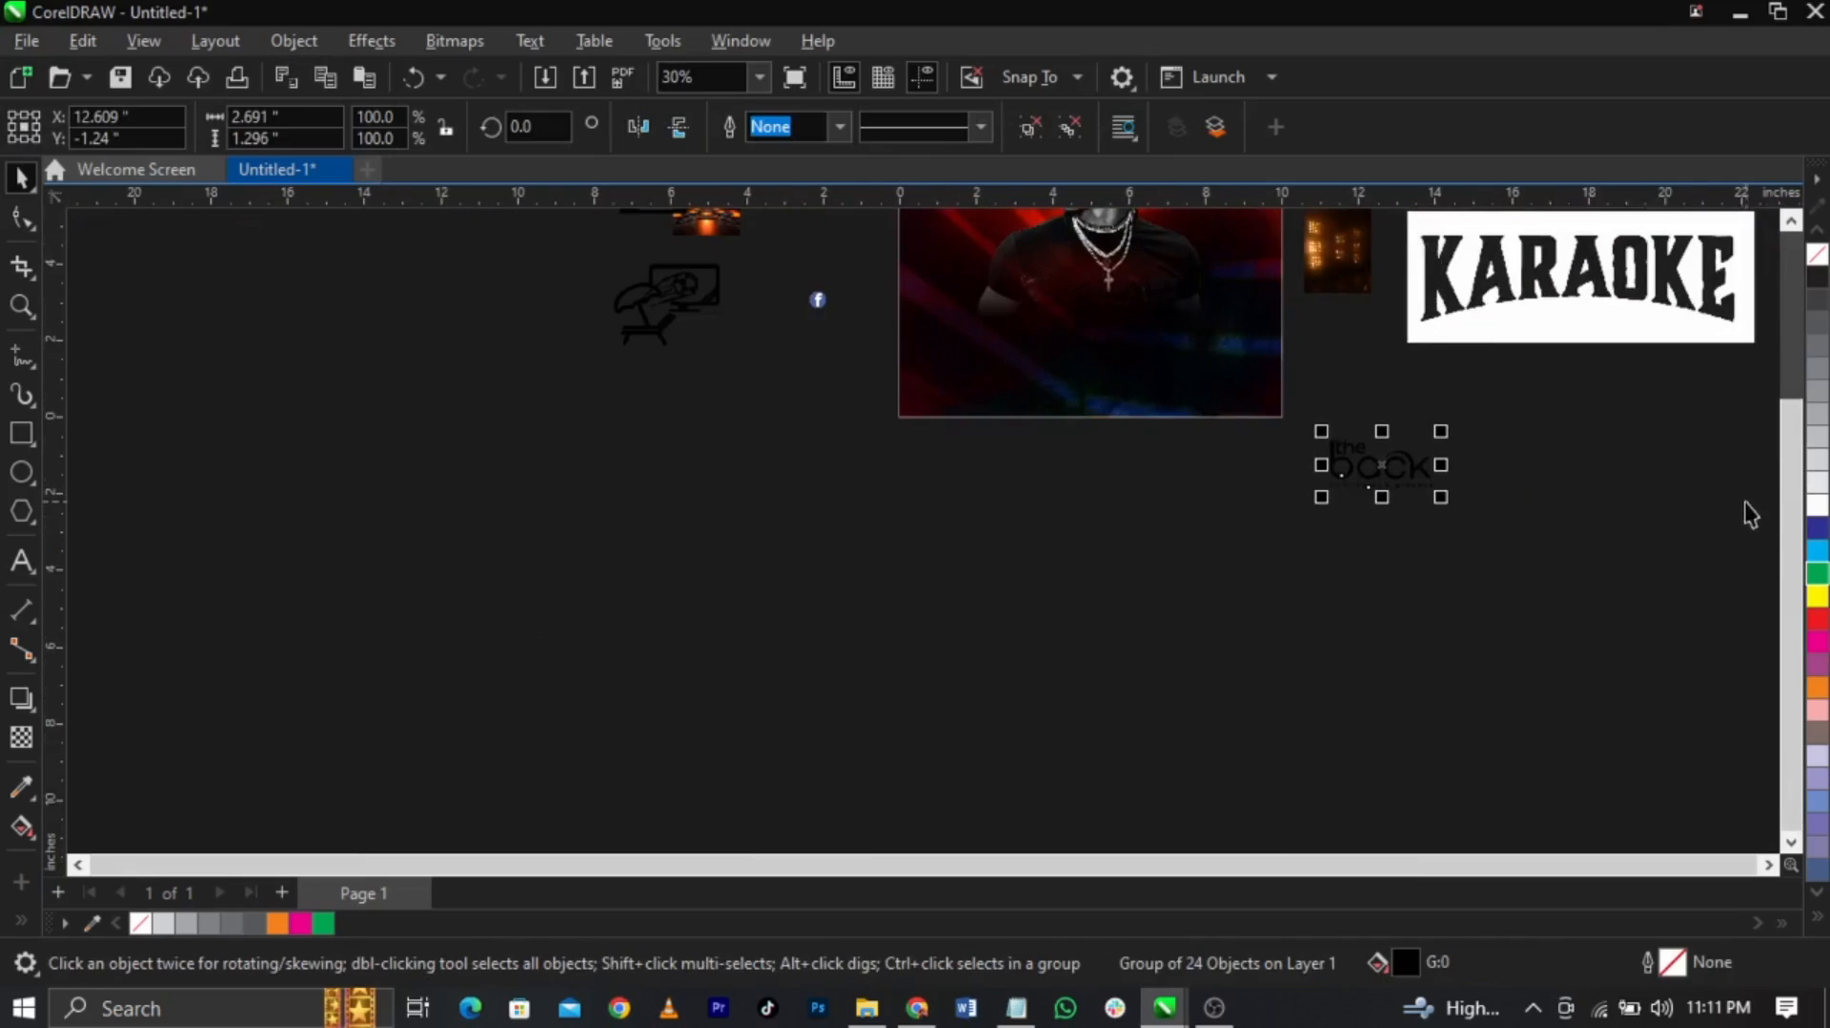
left_click(1816, 507)
scroll(1076, 648, "down", 1)
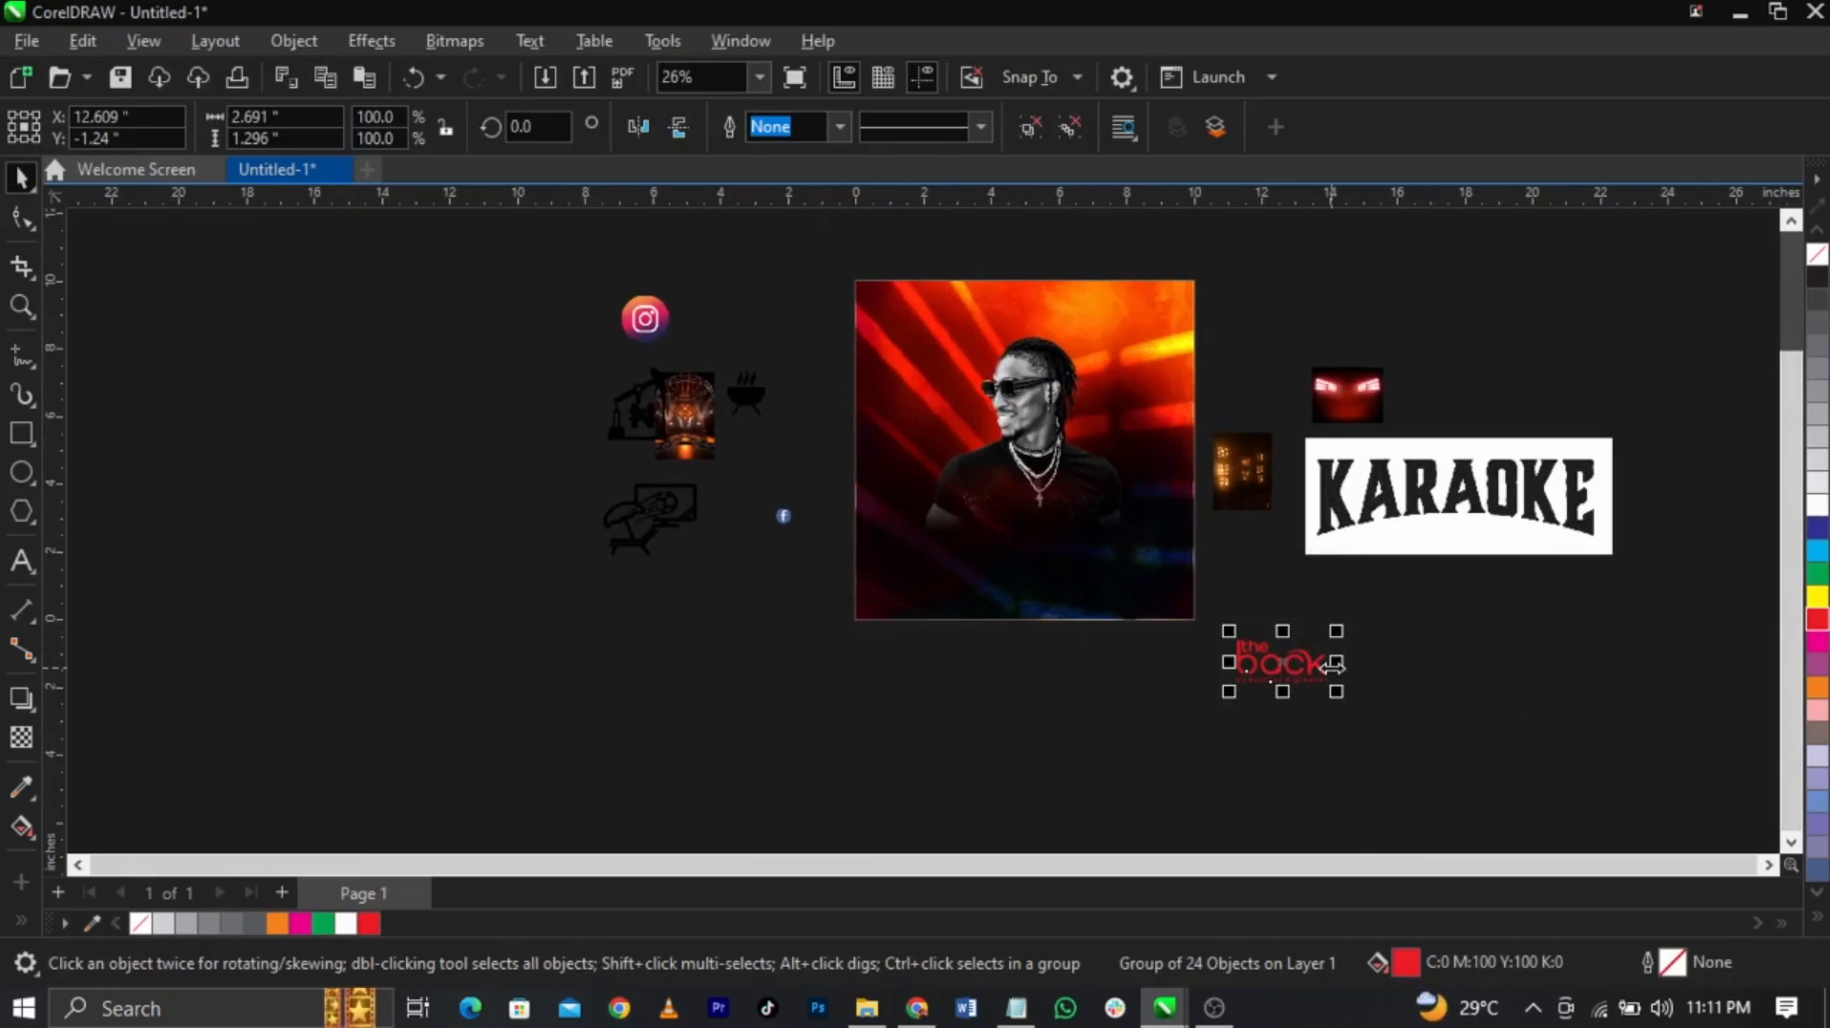
Place the logo in white near the flyer's upper-right corner, reduced proportionally to about 1.26 by 0.61 inches
left_click_drag(1298, 653, 944, 425)
scroll(1037, 465, "up", 4)
scroll(956, 315, "down", 3)
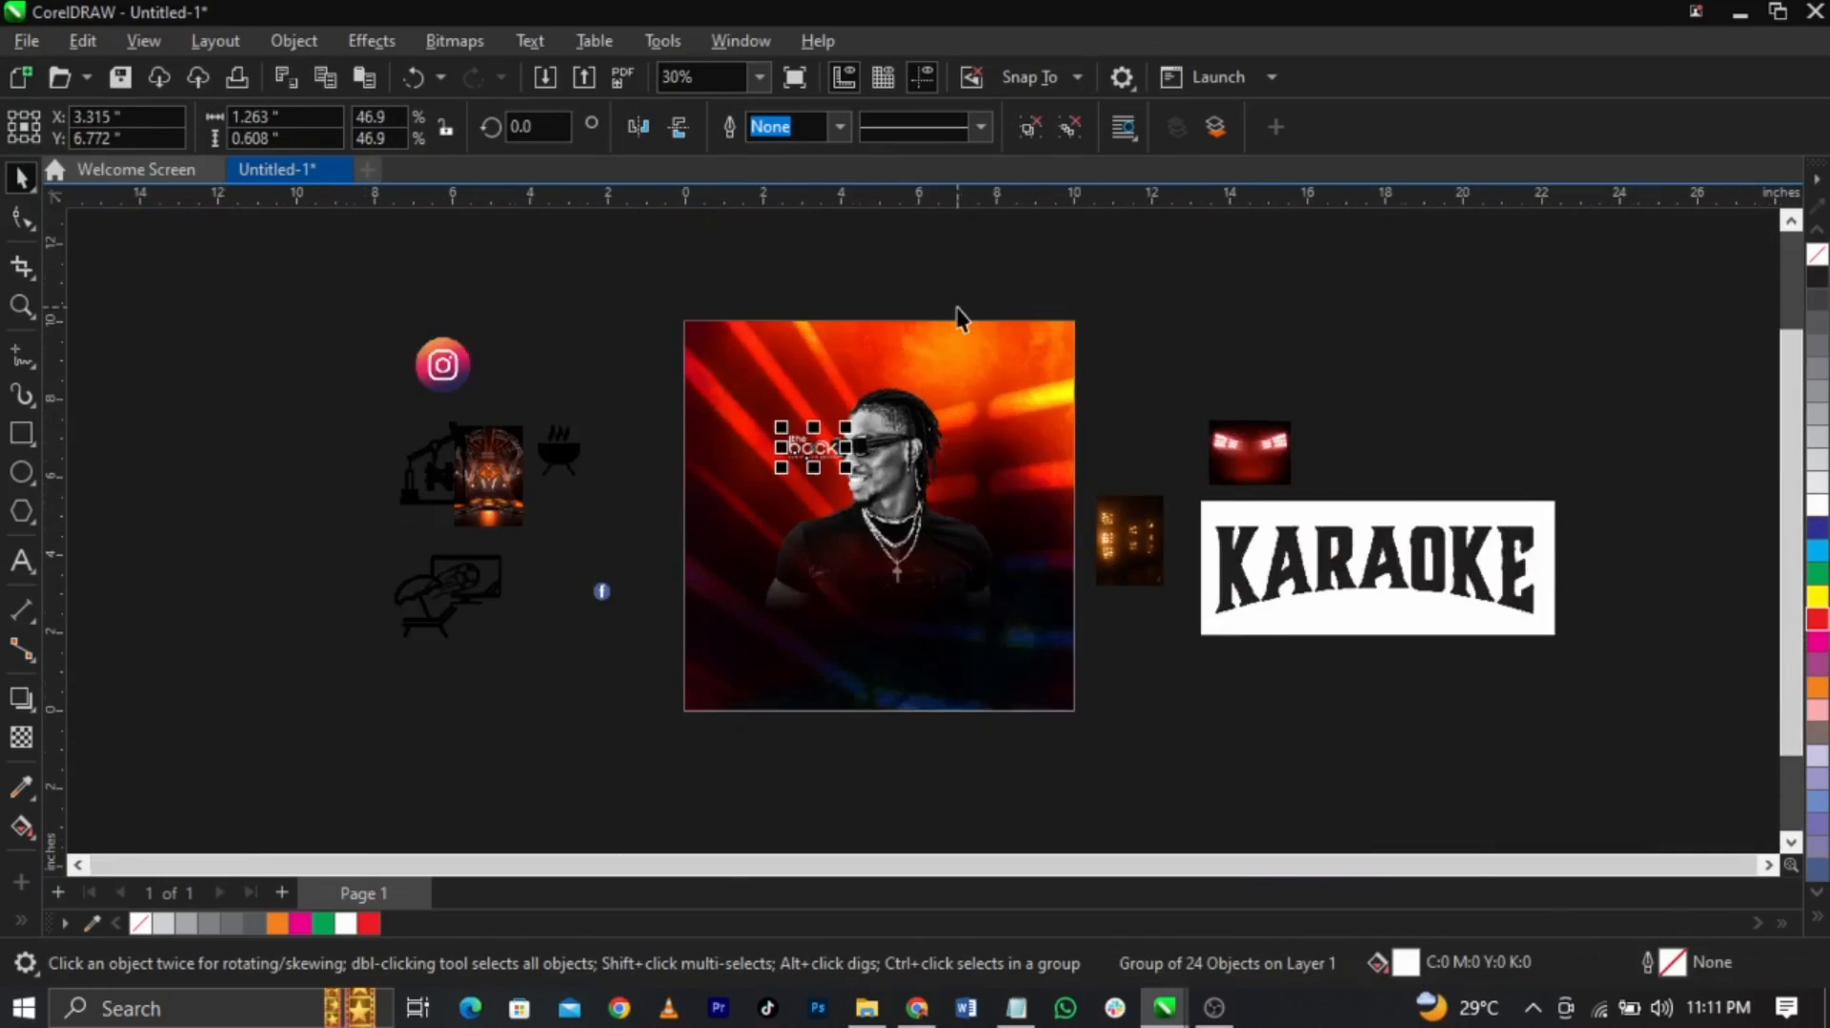
scroll(919, 396, "up", 1)
left_click_drag(782, 491, 1049, 386)
scroll(1050, 382, "up", 1)
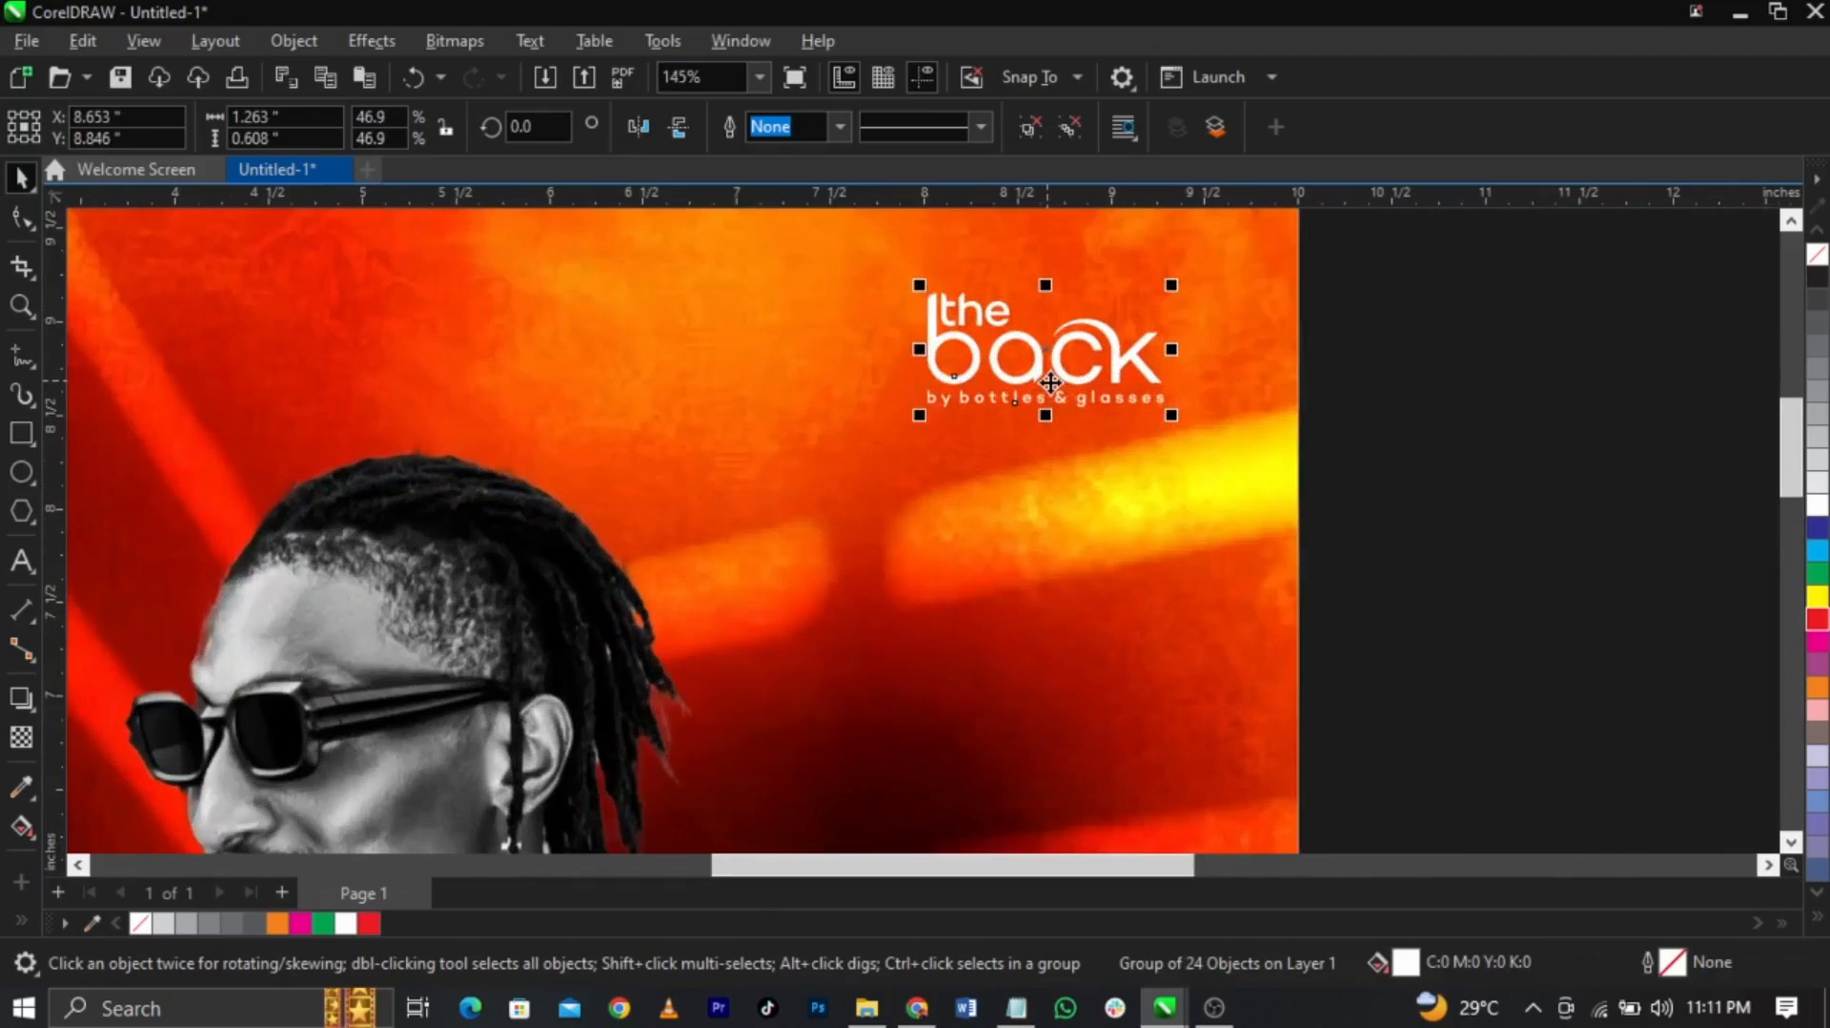
left_click_drag(1050, 382, 1024, 365)
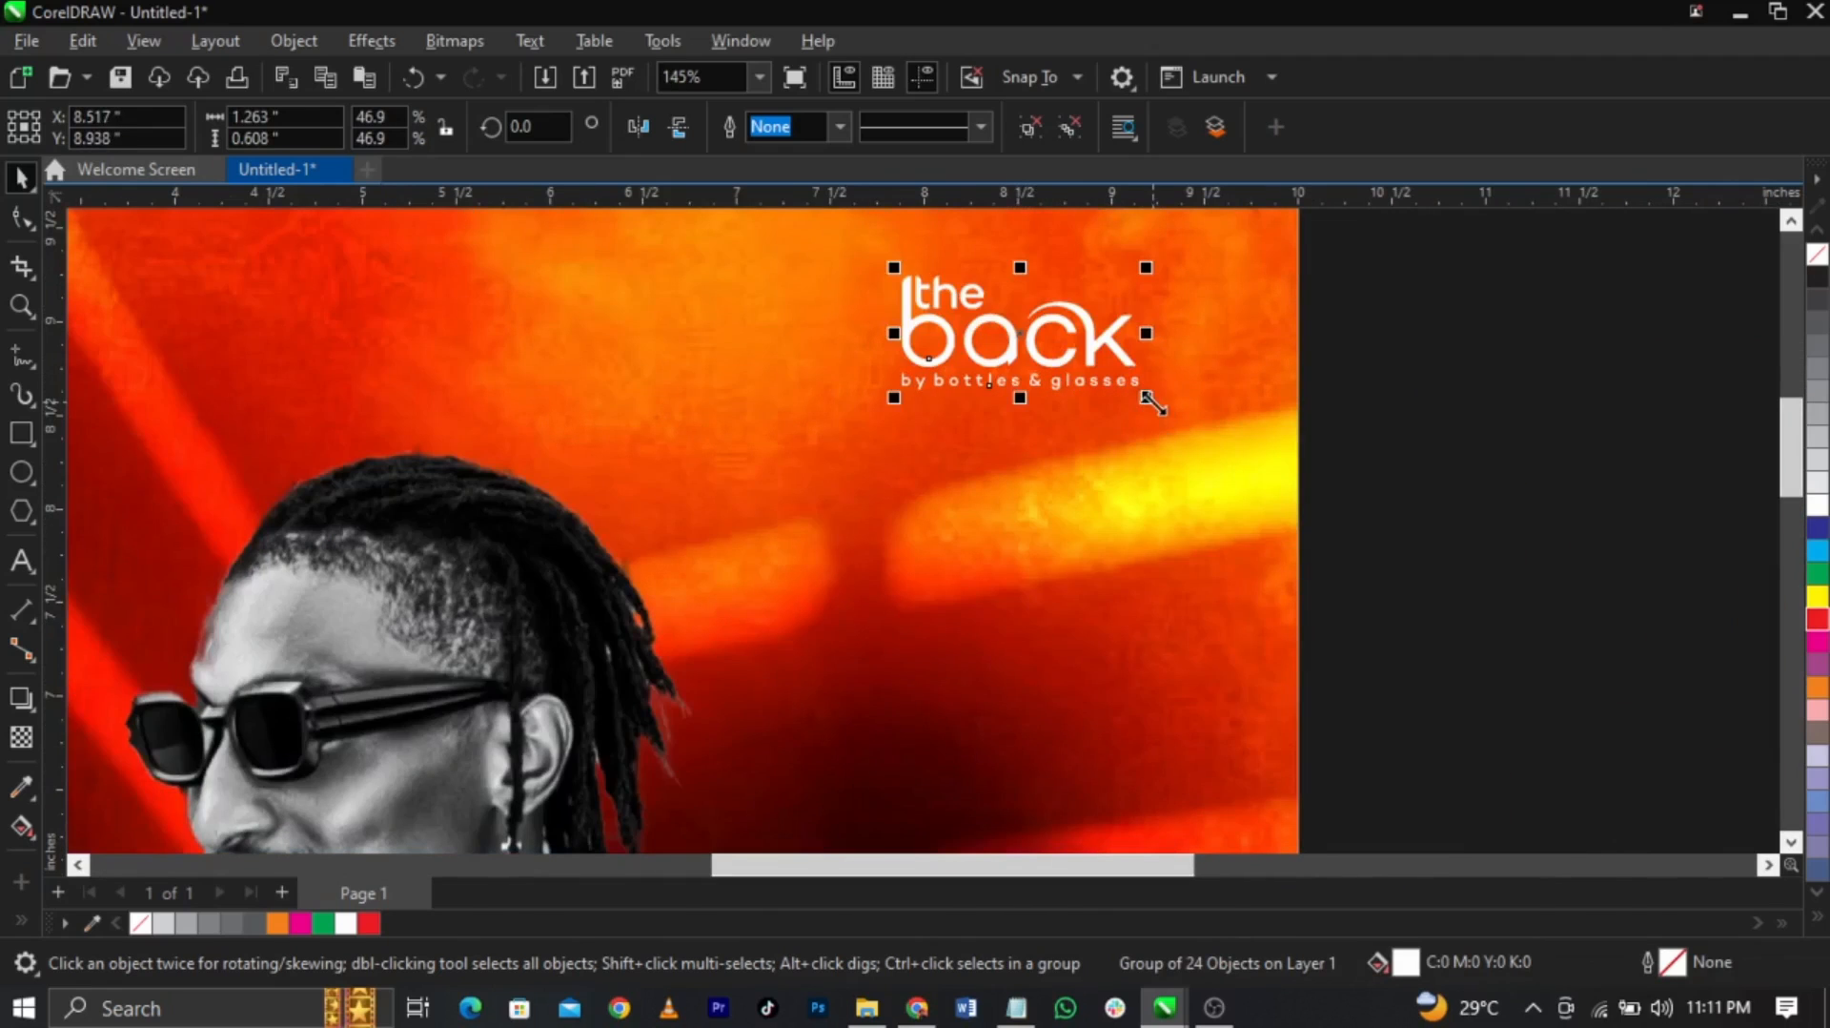
Enlarge the logo to about 1.43 by 0.69 inches and fine-tune its position in the flyer's upper-right corner
left_click_drag(1147, 398, 1156, 413)
scroll(1106, 367, "down", 2)
left_click(1306, 454)
scroll(1052, 327, "down", 2)
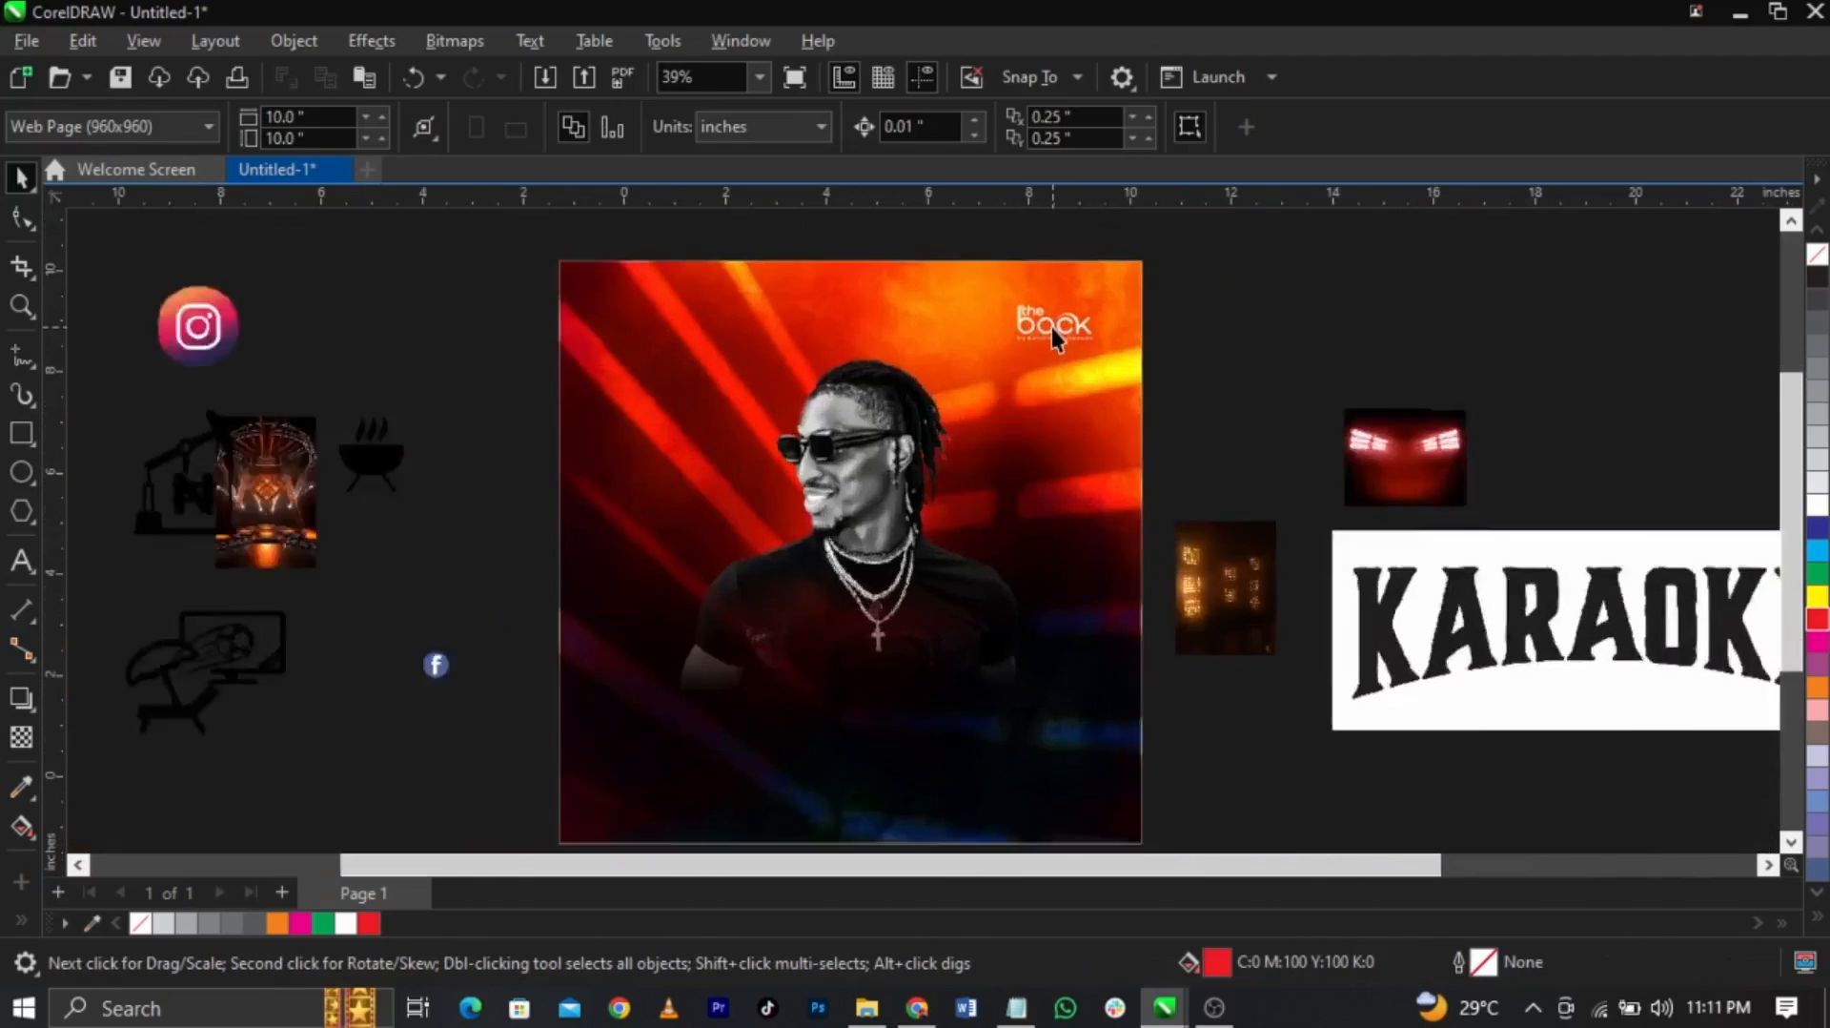
scroll(1053, 327, "up", 2)
left_click(1053, 327)
left_click_drag(981, 362, 969, 379)
scroll(1079, 315, "up", 1)
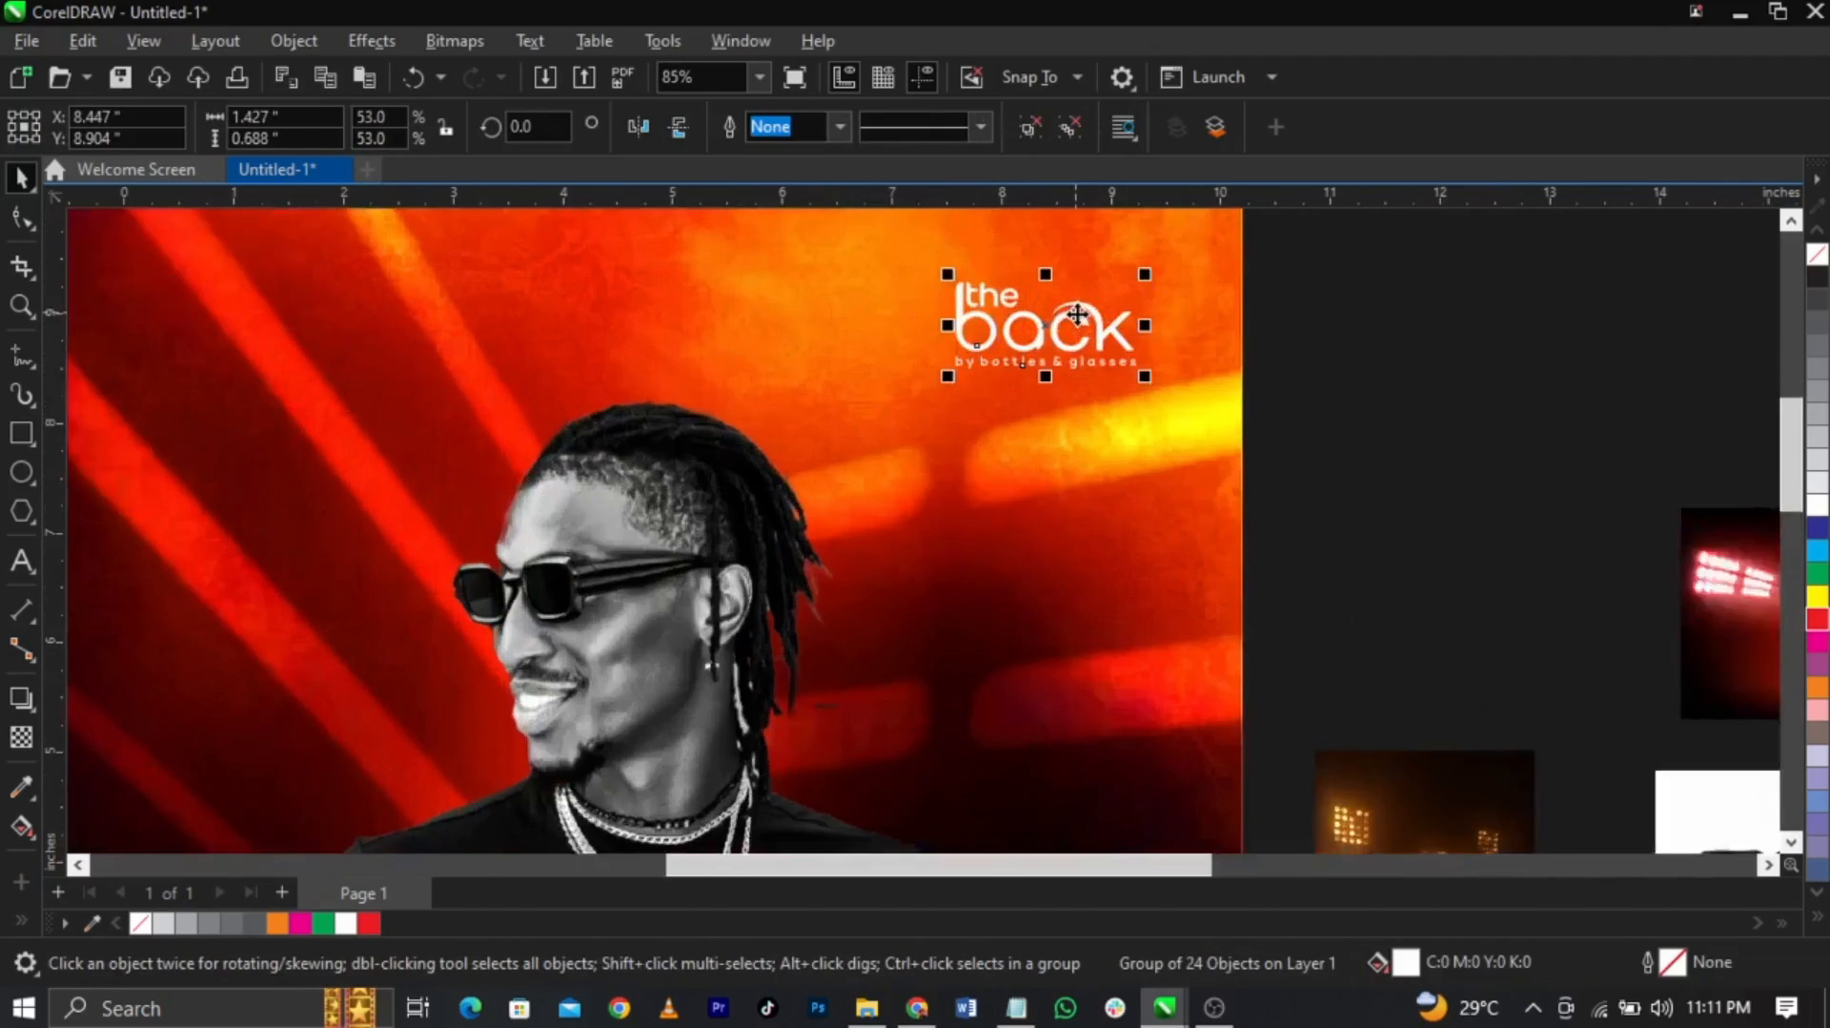
scroll(1077, 315, "up", 2)
scroll(1191, 313, "down", 3)
left_click(1199, 310)
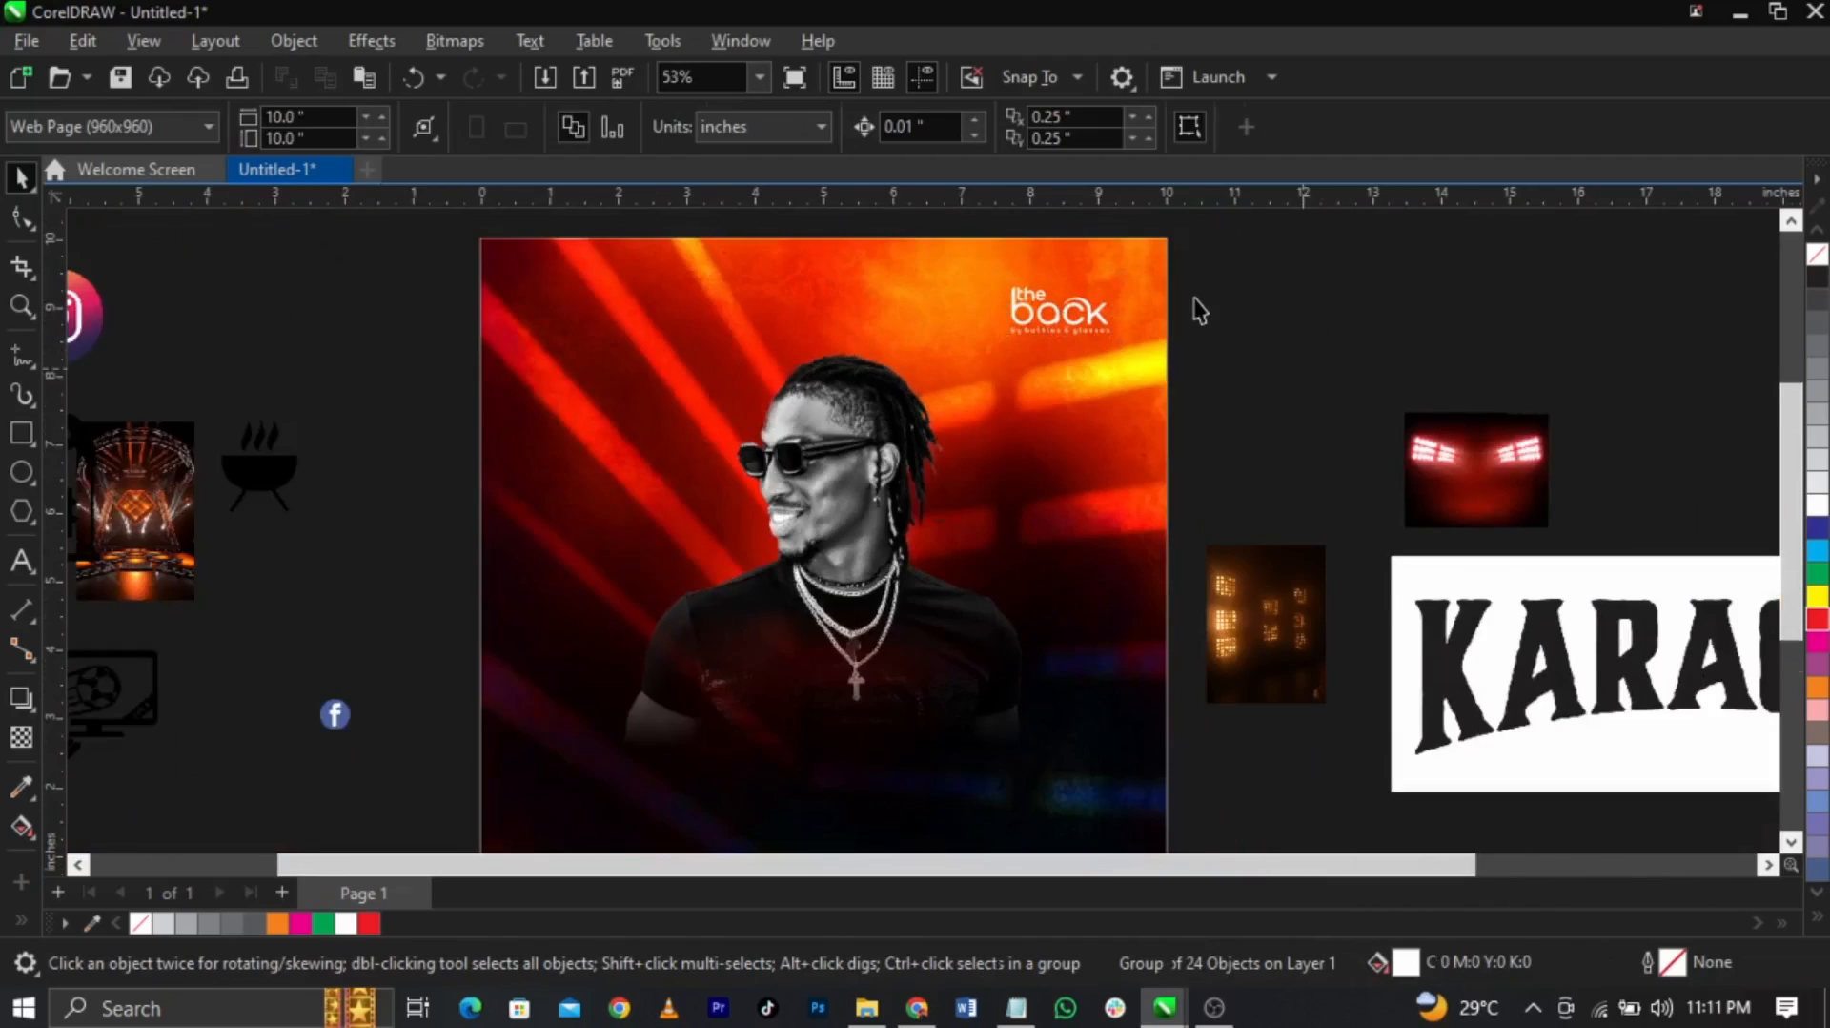
Try the logo in the flyer's lower-left corner and undo the move
scroll(1203, 308, "down", 2)
key("z")
left_click_drag(1218, 245, 610, 743)
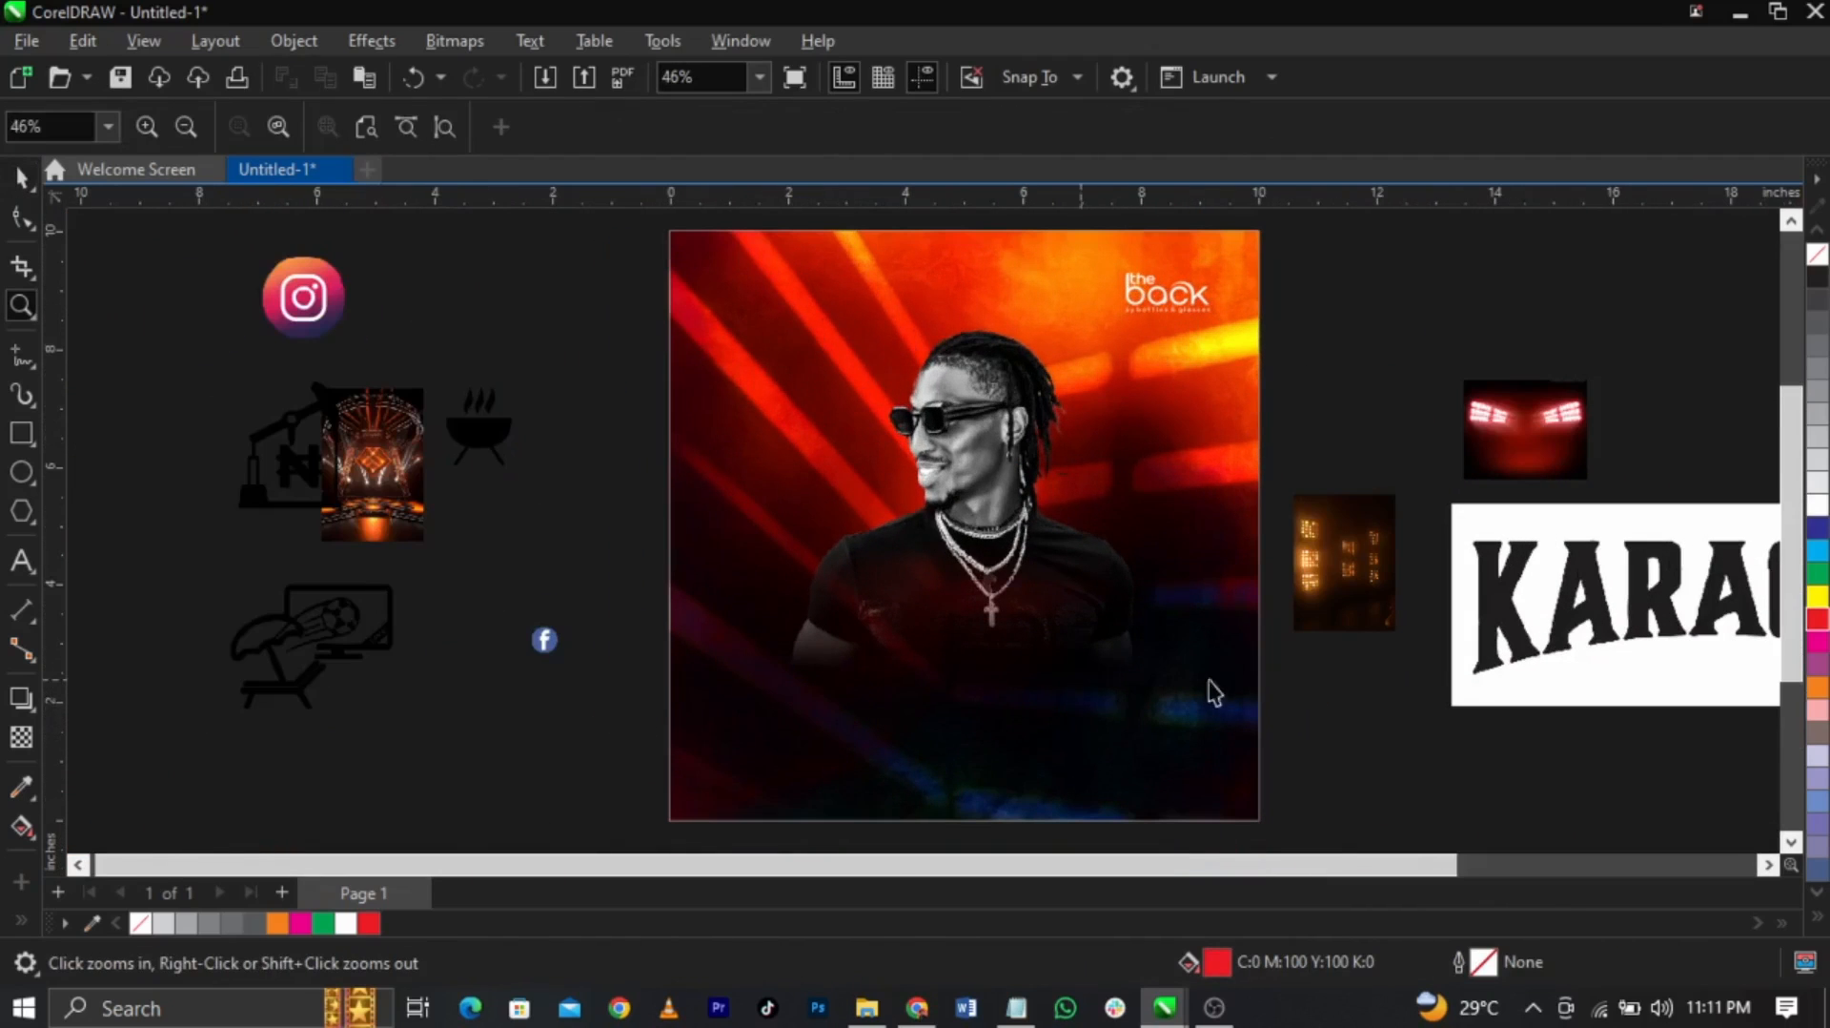
key("space")
left_click_drag(1141, 310, 765, 772)
left_click(613, 754)
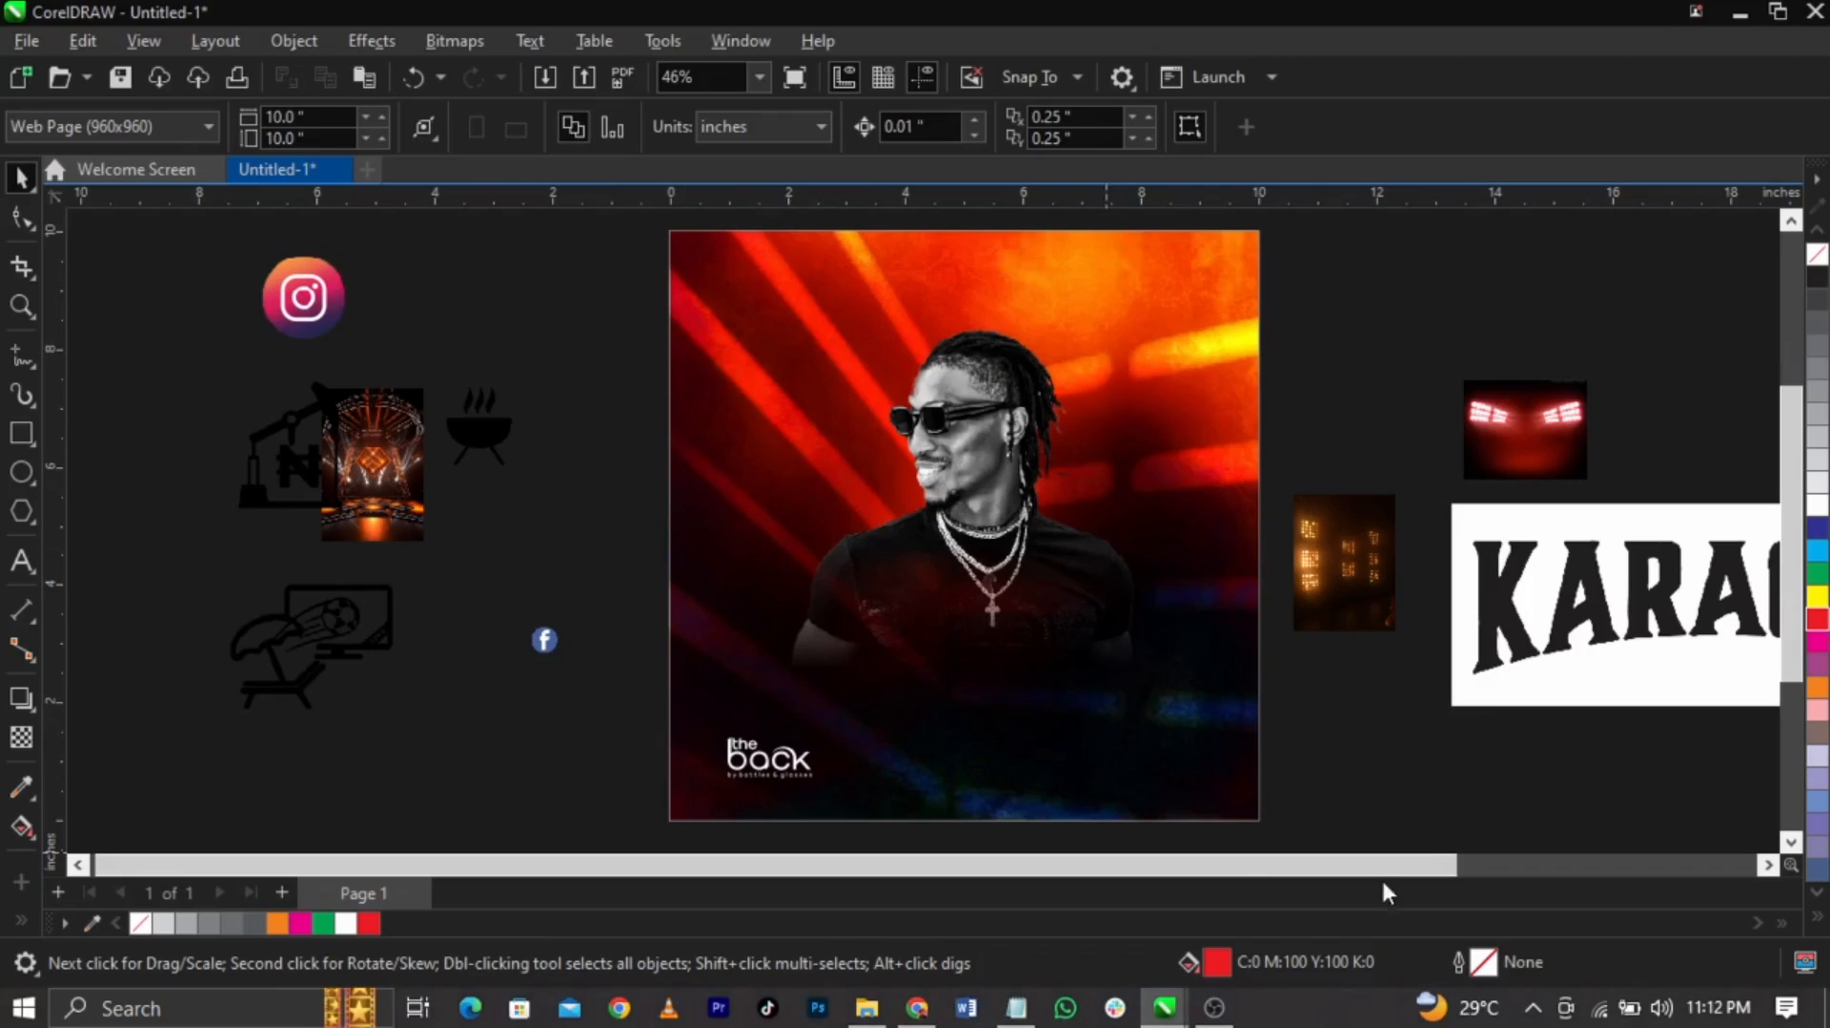
key("ctrl+z")
key("ctrl+z")
key("ctrl+z")
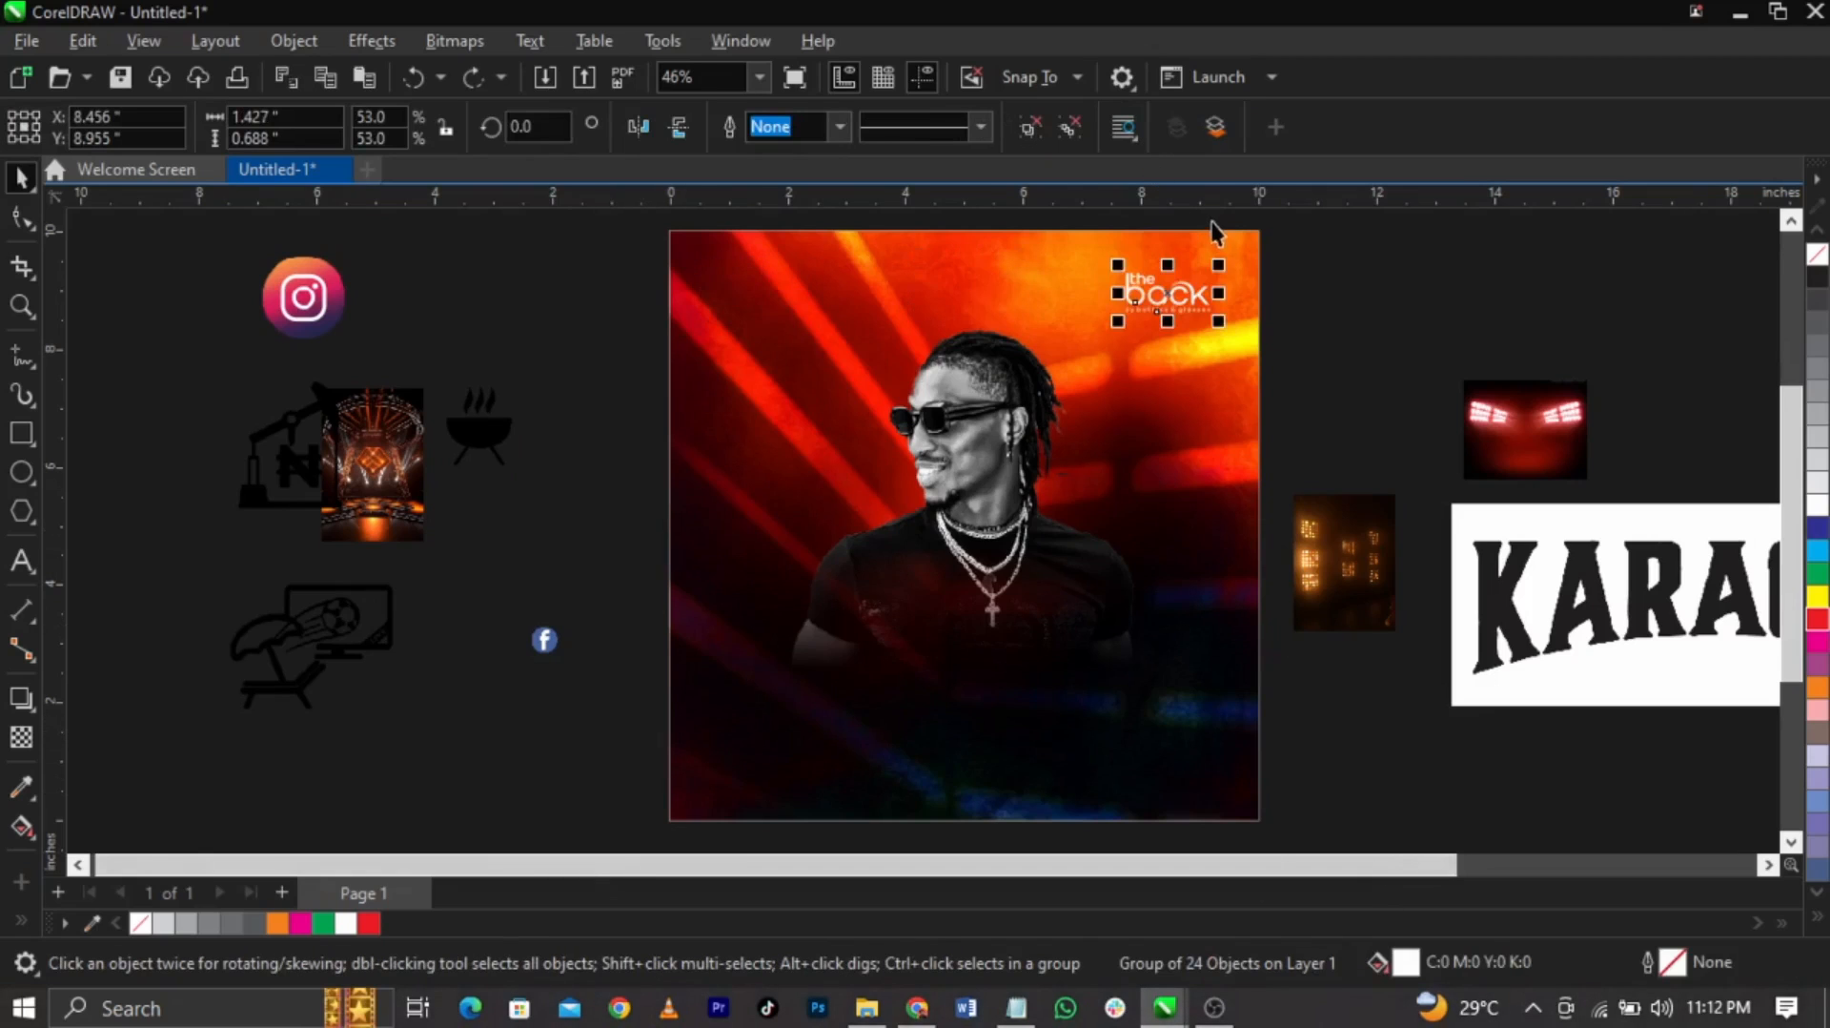
Enlarge the logo about its centre to about 1.57 by 0.76 inches
scroll(1211, 229, "up", 3)
left_click_drag(1212, 447, 1234, 478)
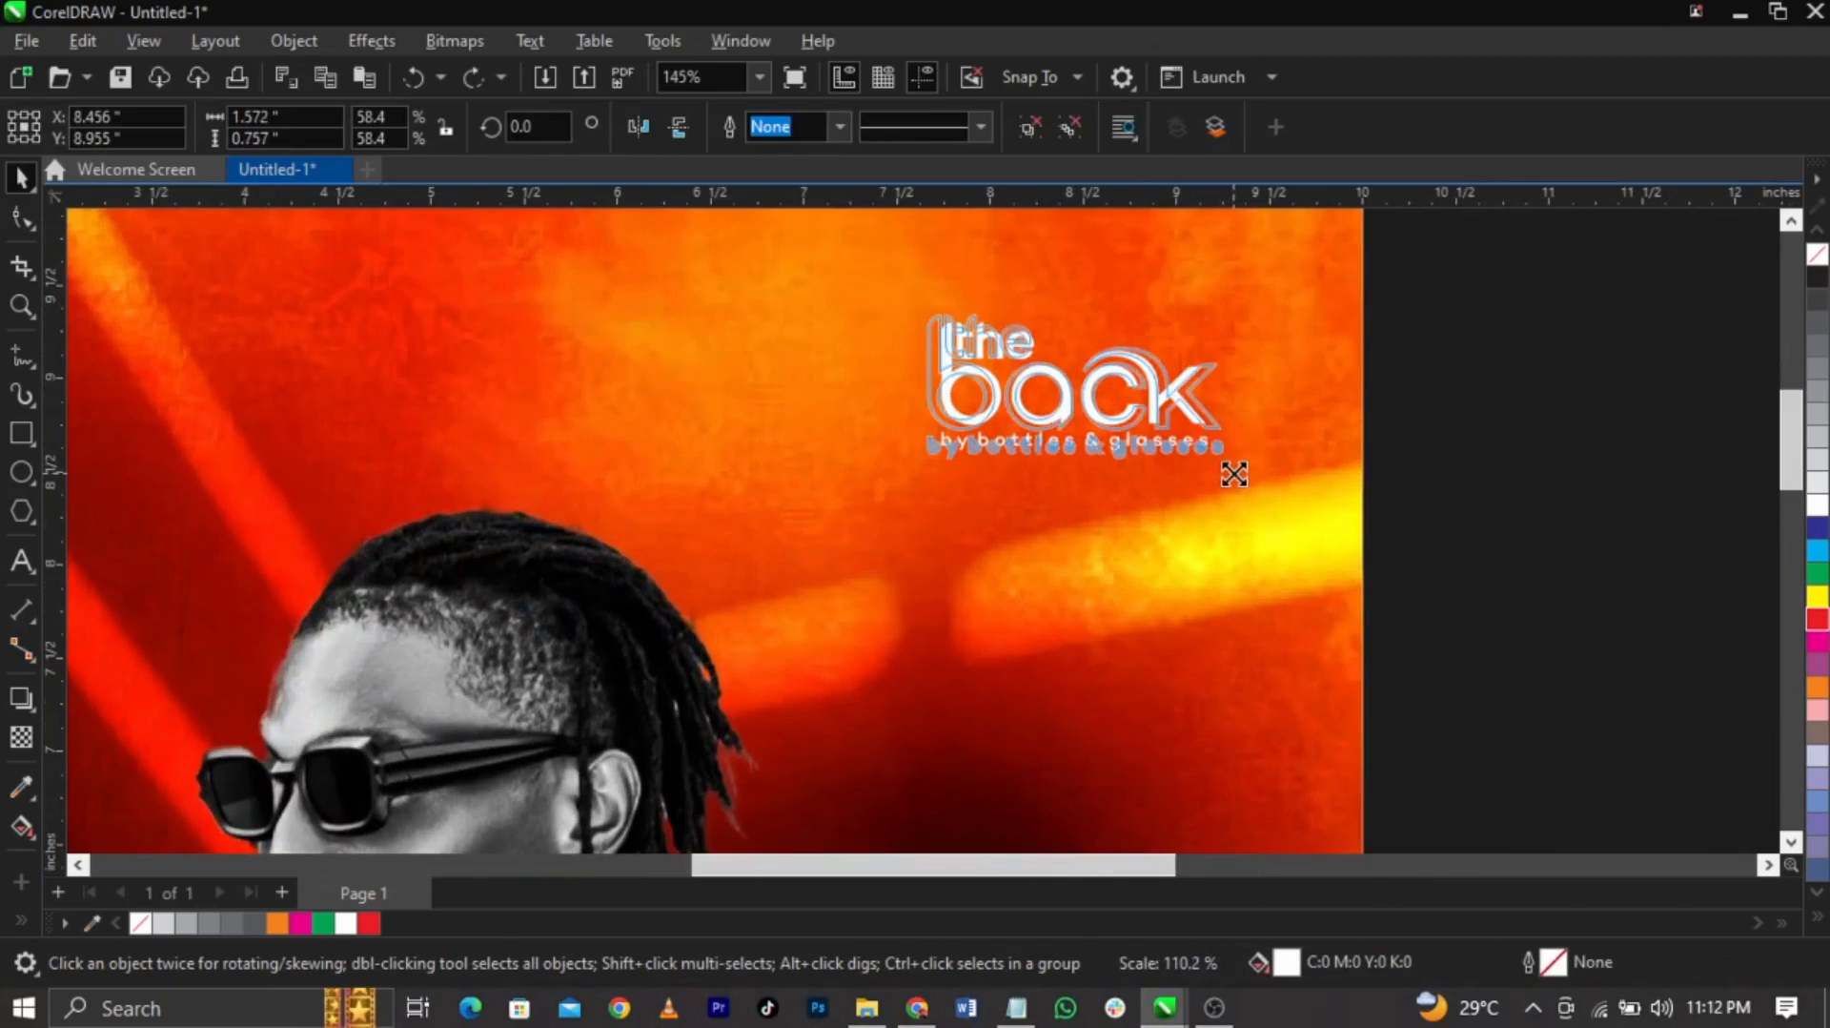
scroll(1157, 293, "up", 1)
scroll(1158, 294, "down", 5)
key("Escape")
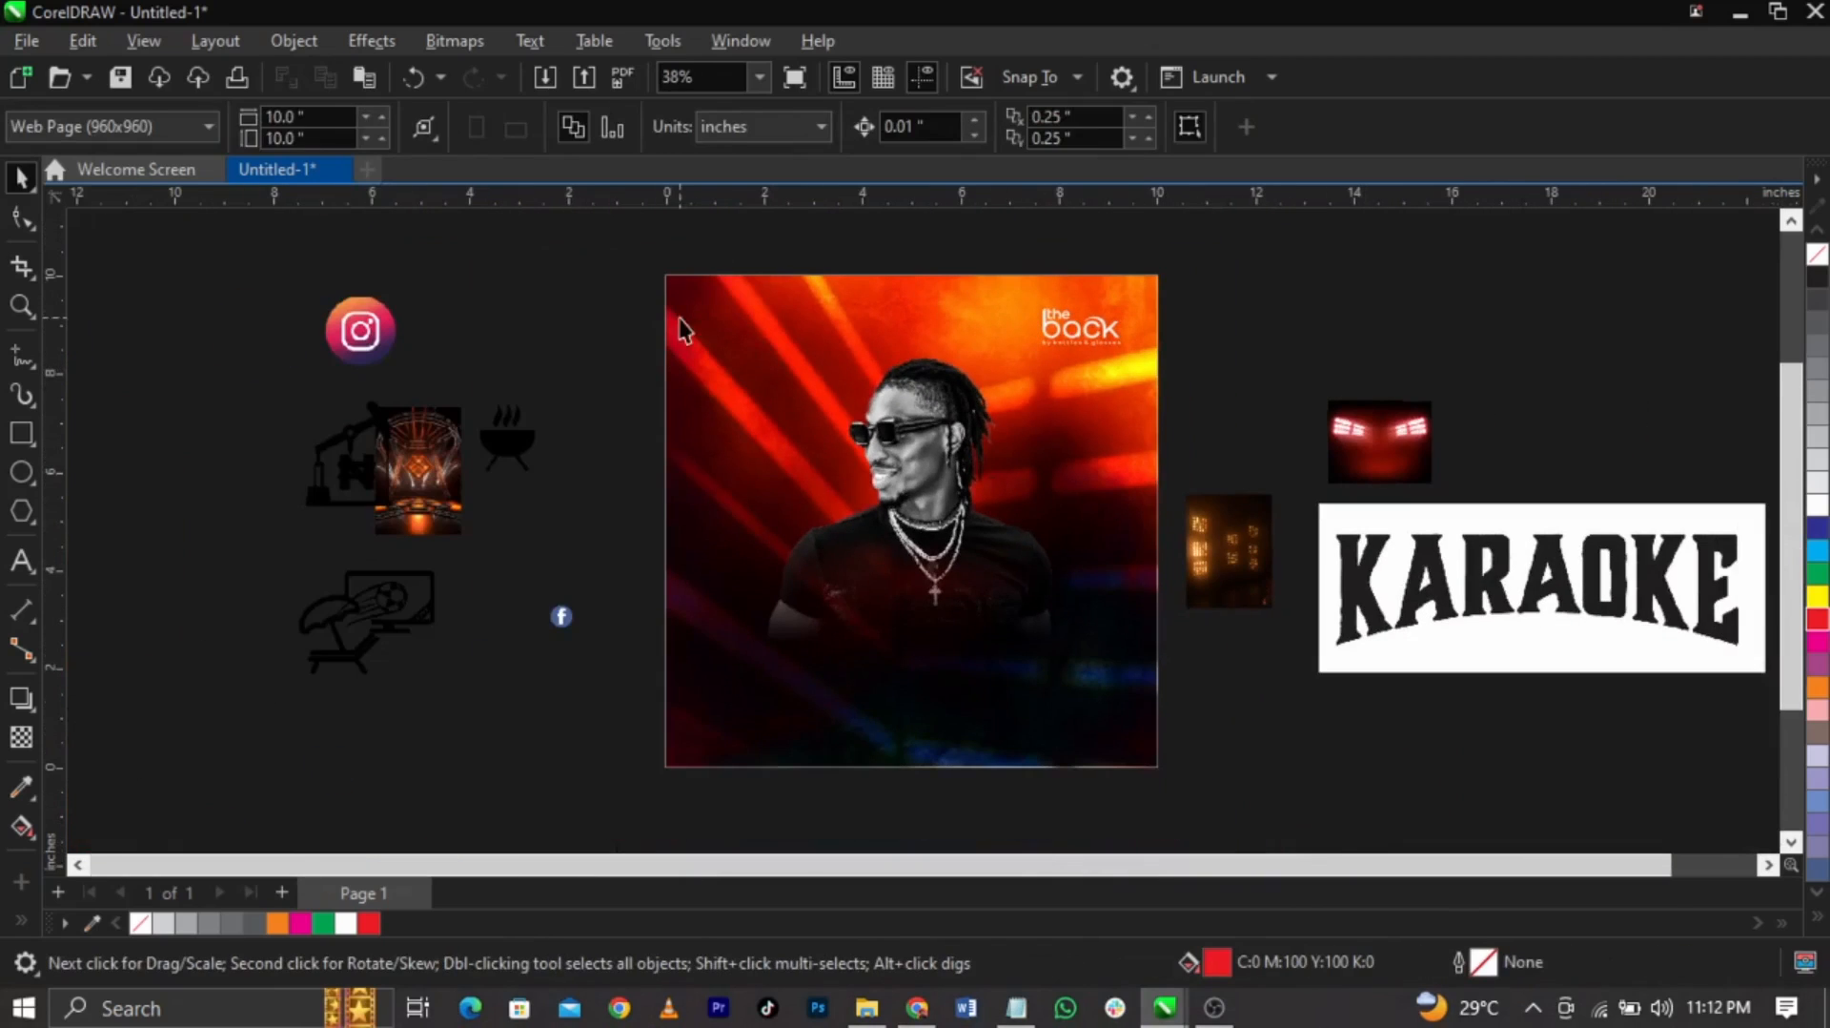
Try shifting the portrait slightly down and to the right, and undo the move
left_click(1025, 448)
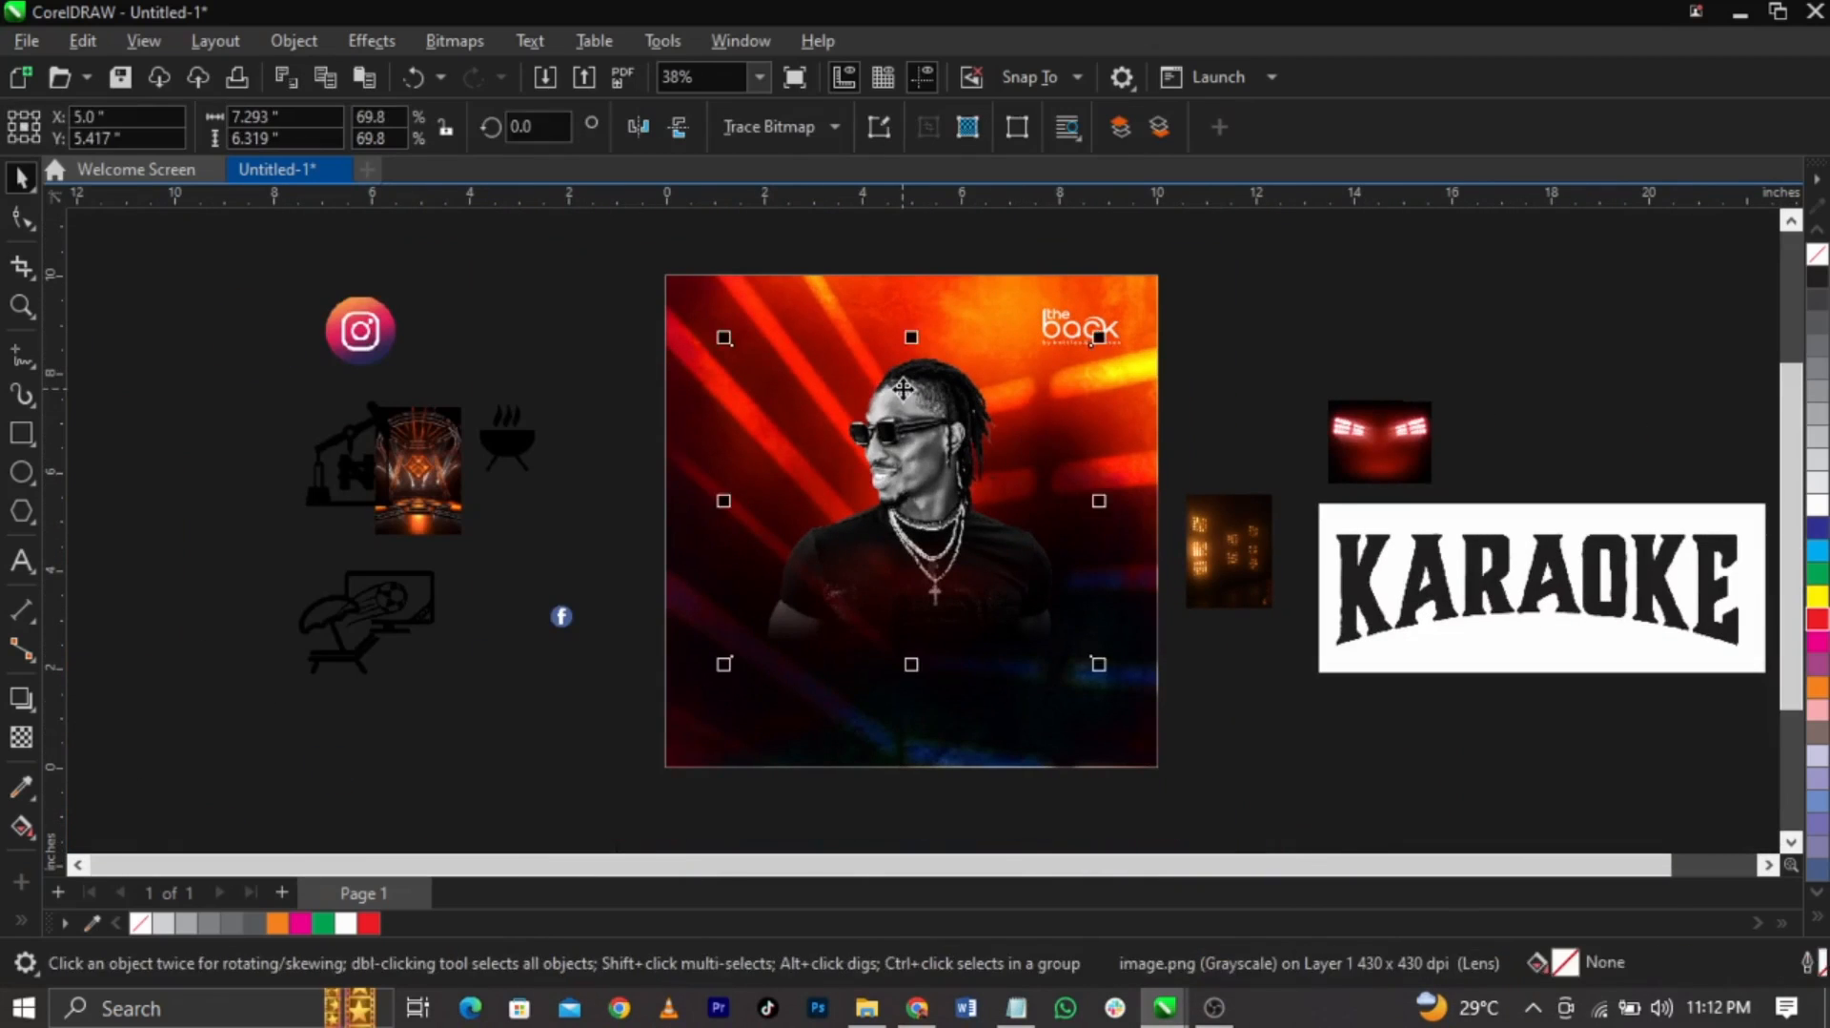
left_click_drag(898, 382, 913, 413)
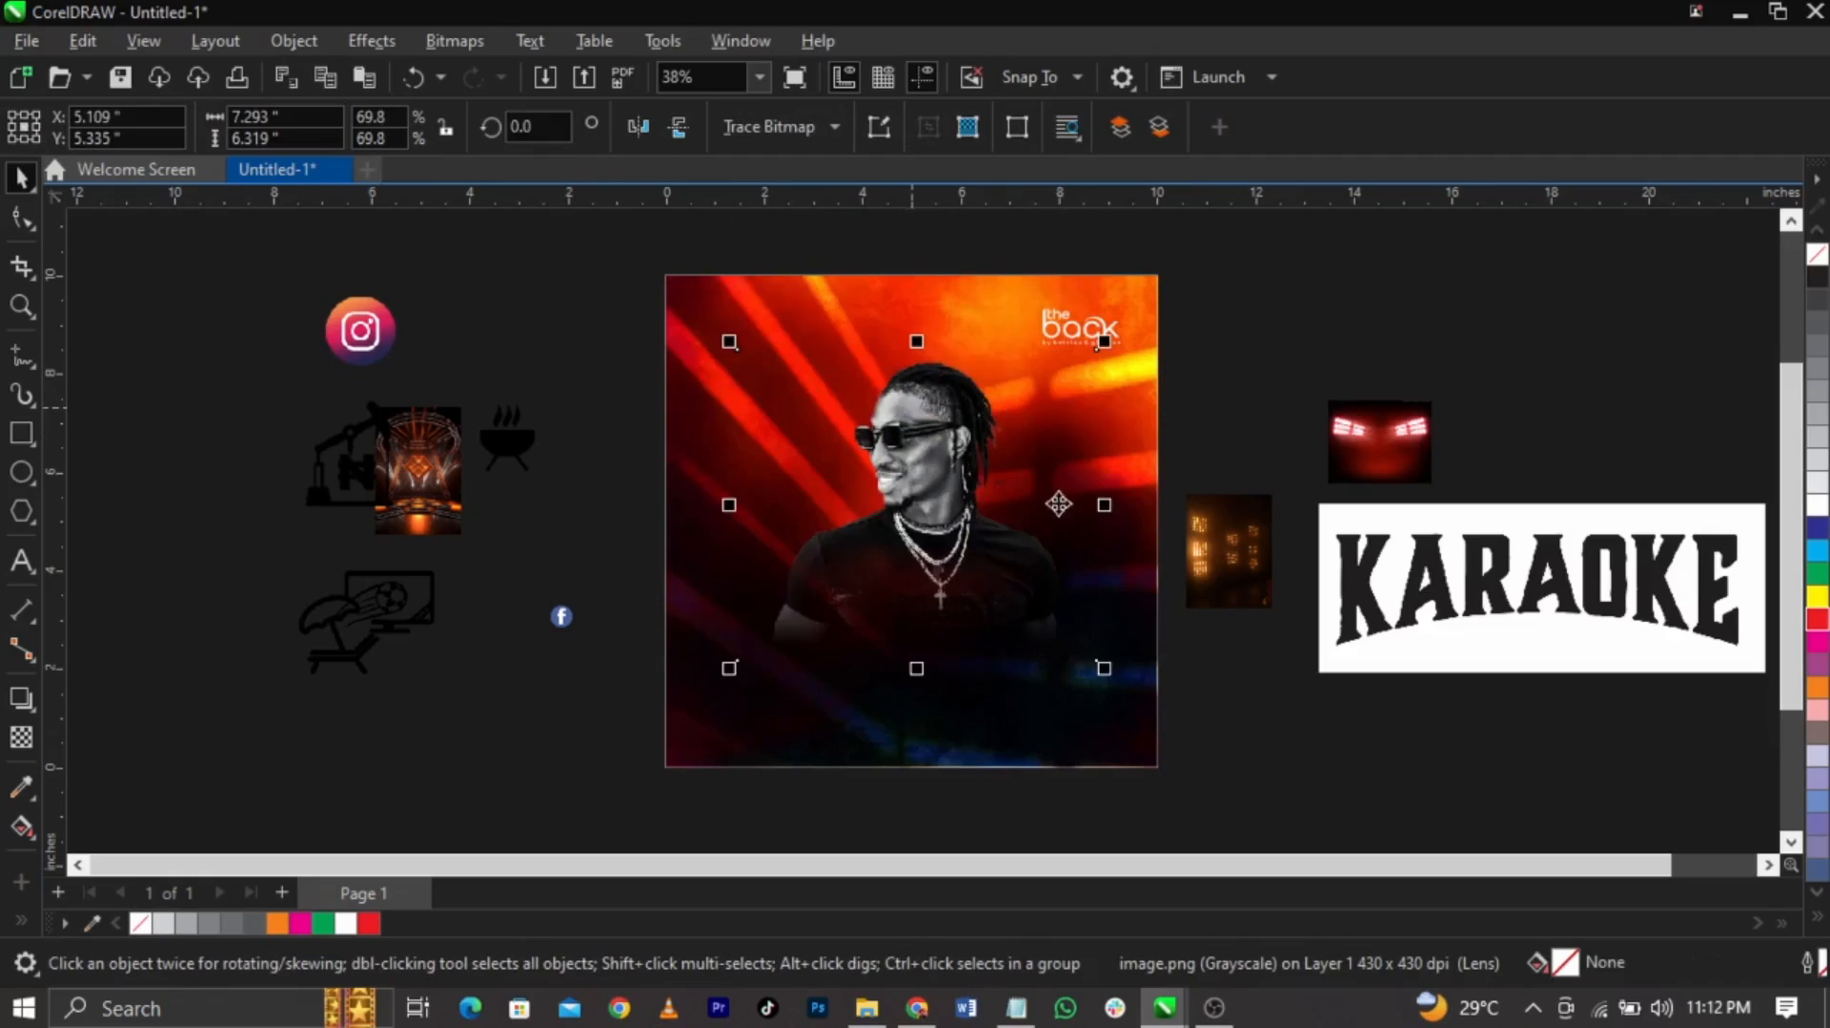
key("ctrl+z")
left_click(1182, 346)
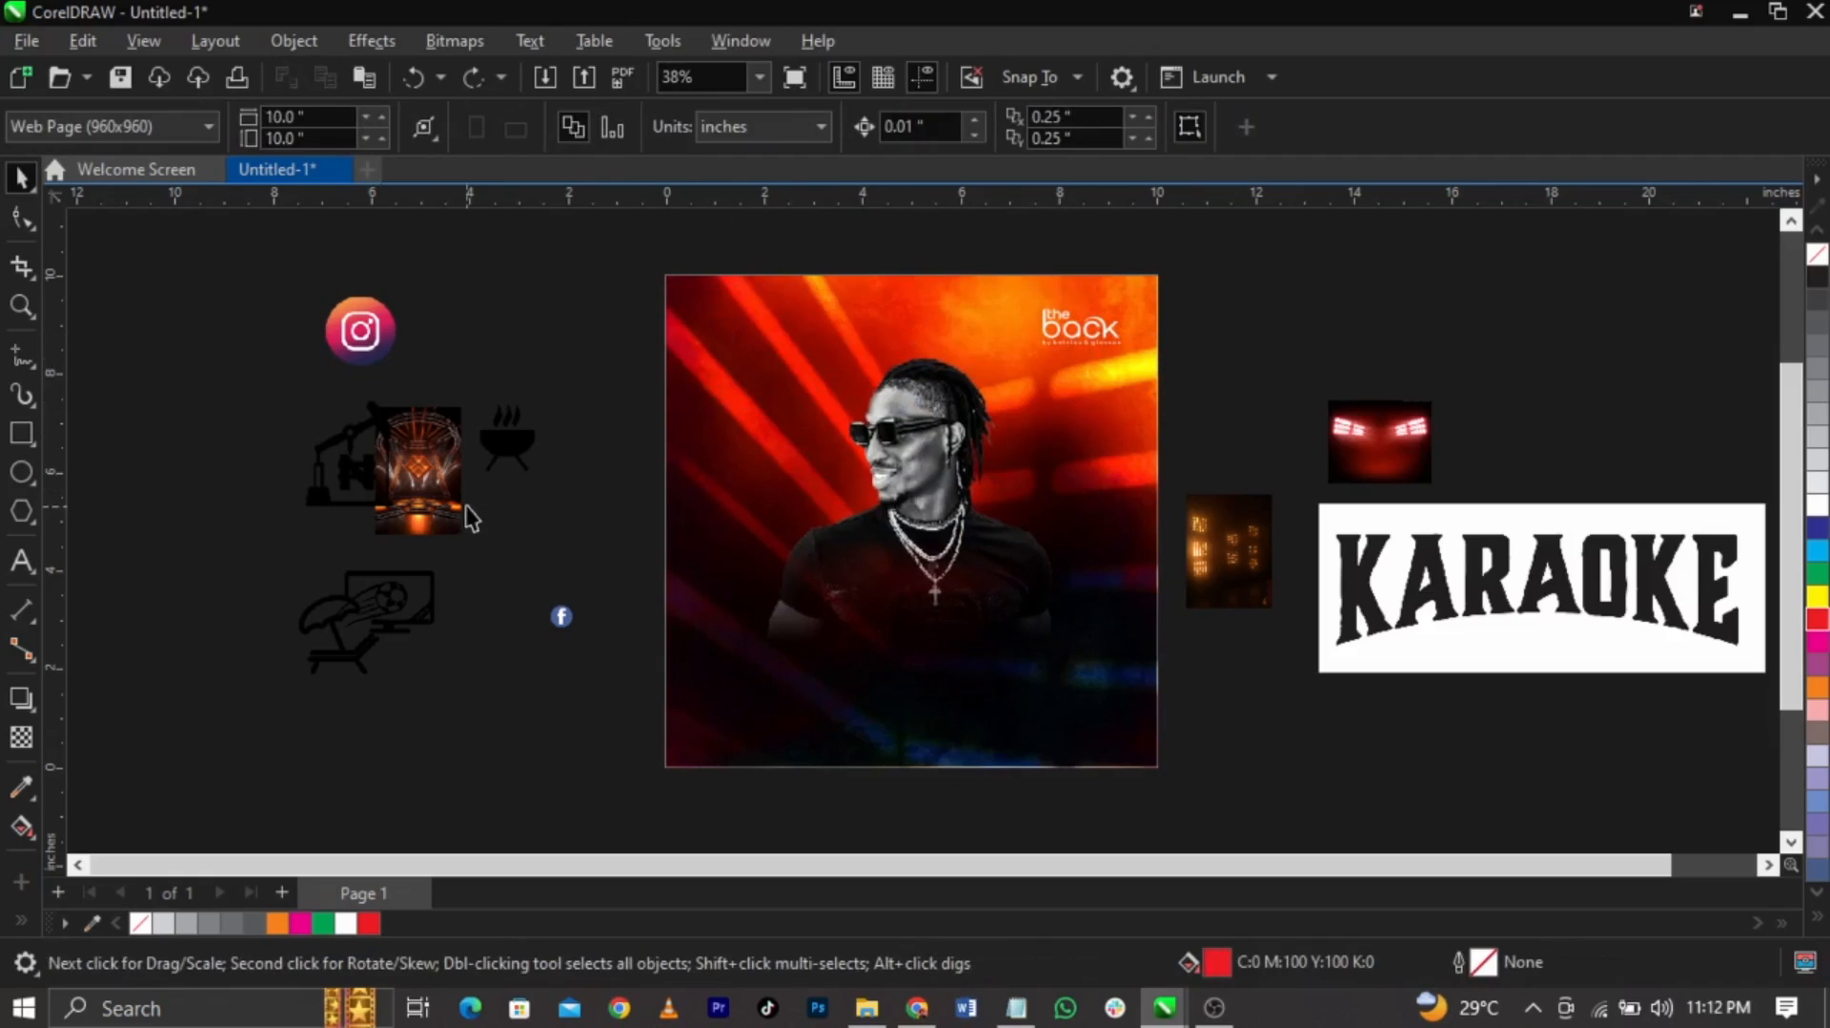
Move the stage-lights image onto the flyer behind the portrait and enlarge it proportionally to about 7.02 by 10.53 inches
left_click_drag(465, 506, 955, 536)
left_click_drag(953, 426, 1088, 282)
scroll(1000, 303, "up", 1)
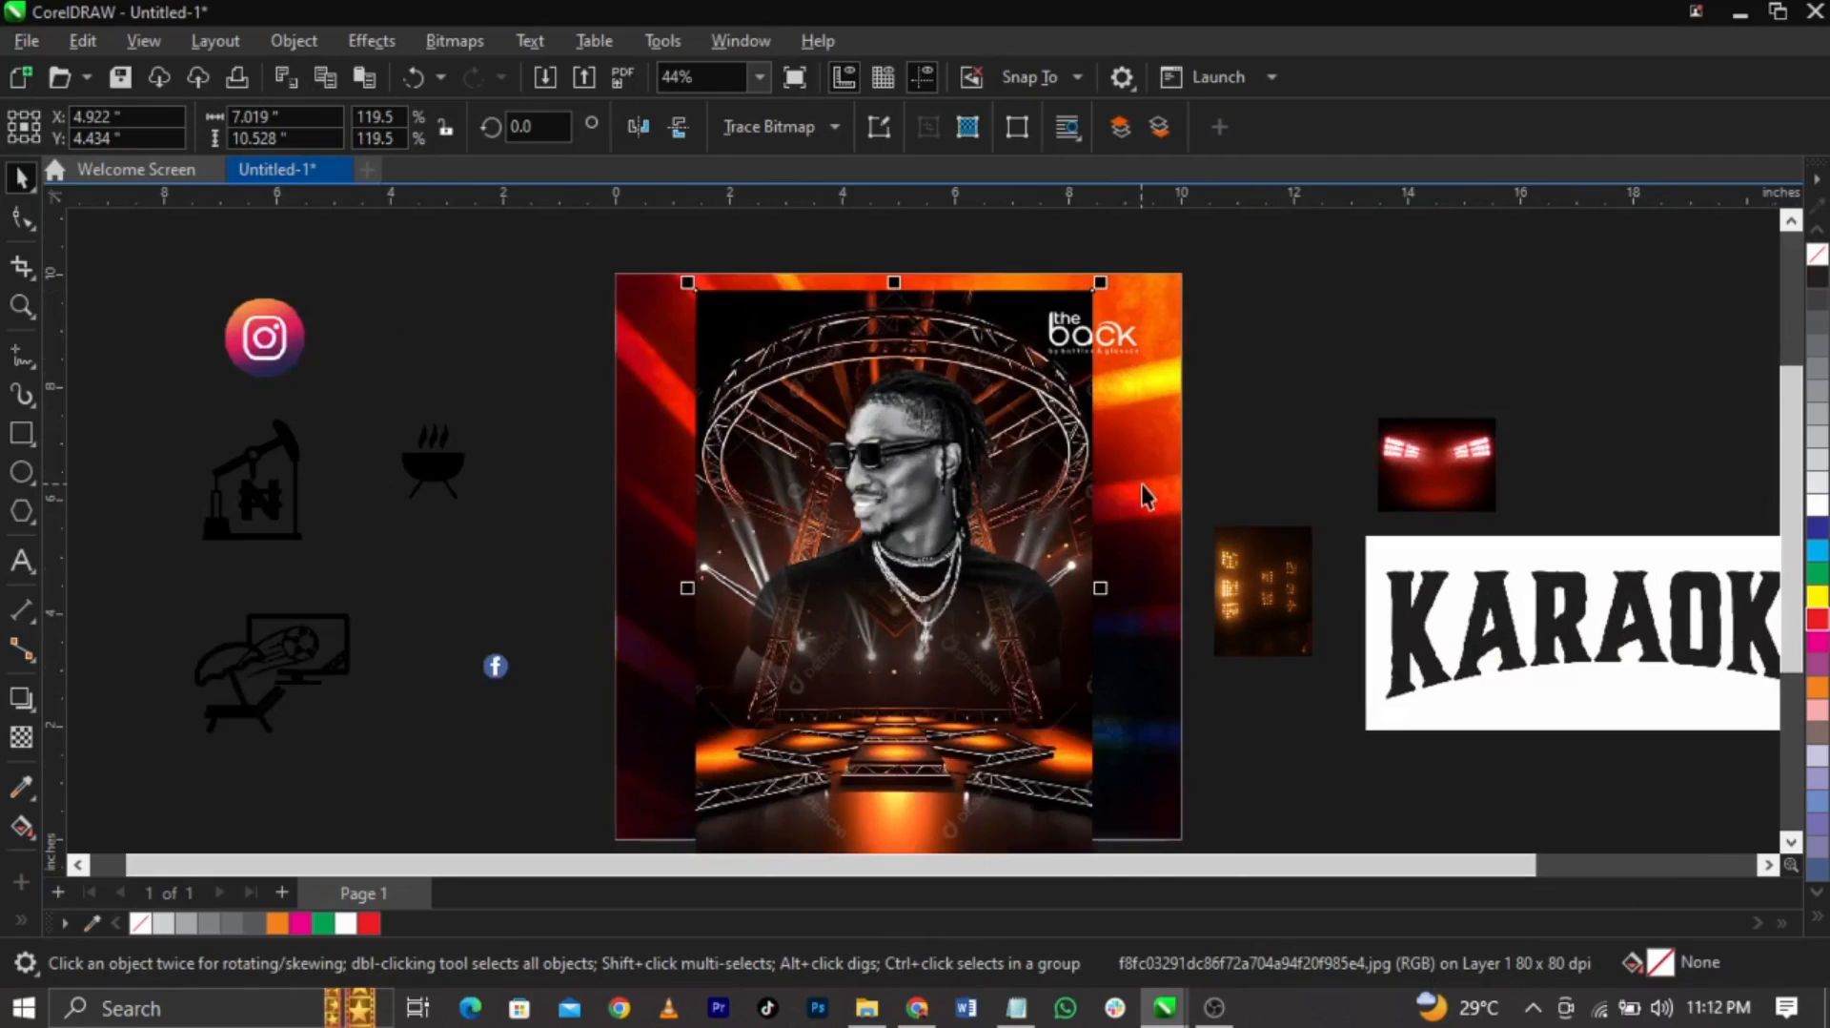
Examine how the stage-lights image frames the portrait and meets the flyer's background at its side edges
scroll(1144, 496, "up", 4)
scroll(1046, 486, "down", 3)
scroll(902, 317, "up", 5)
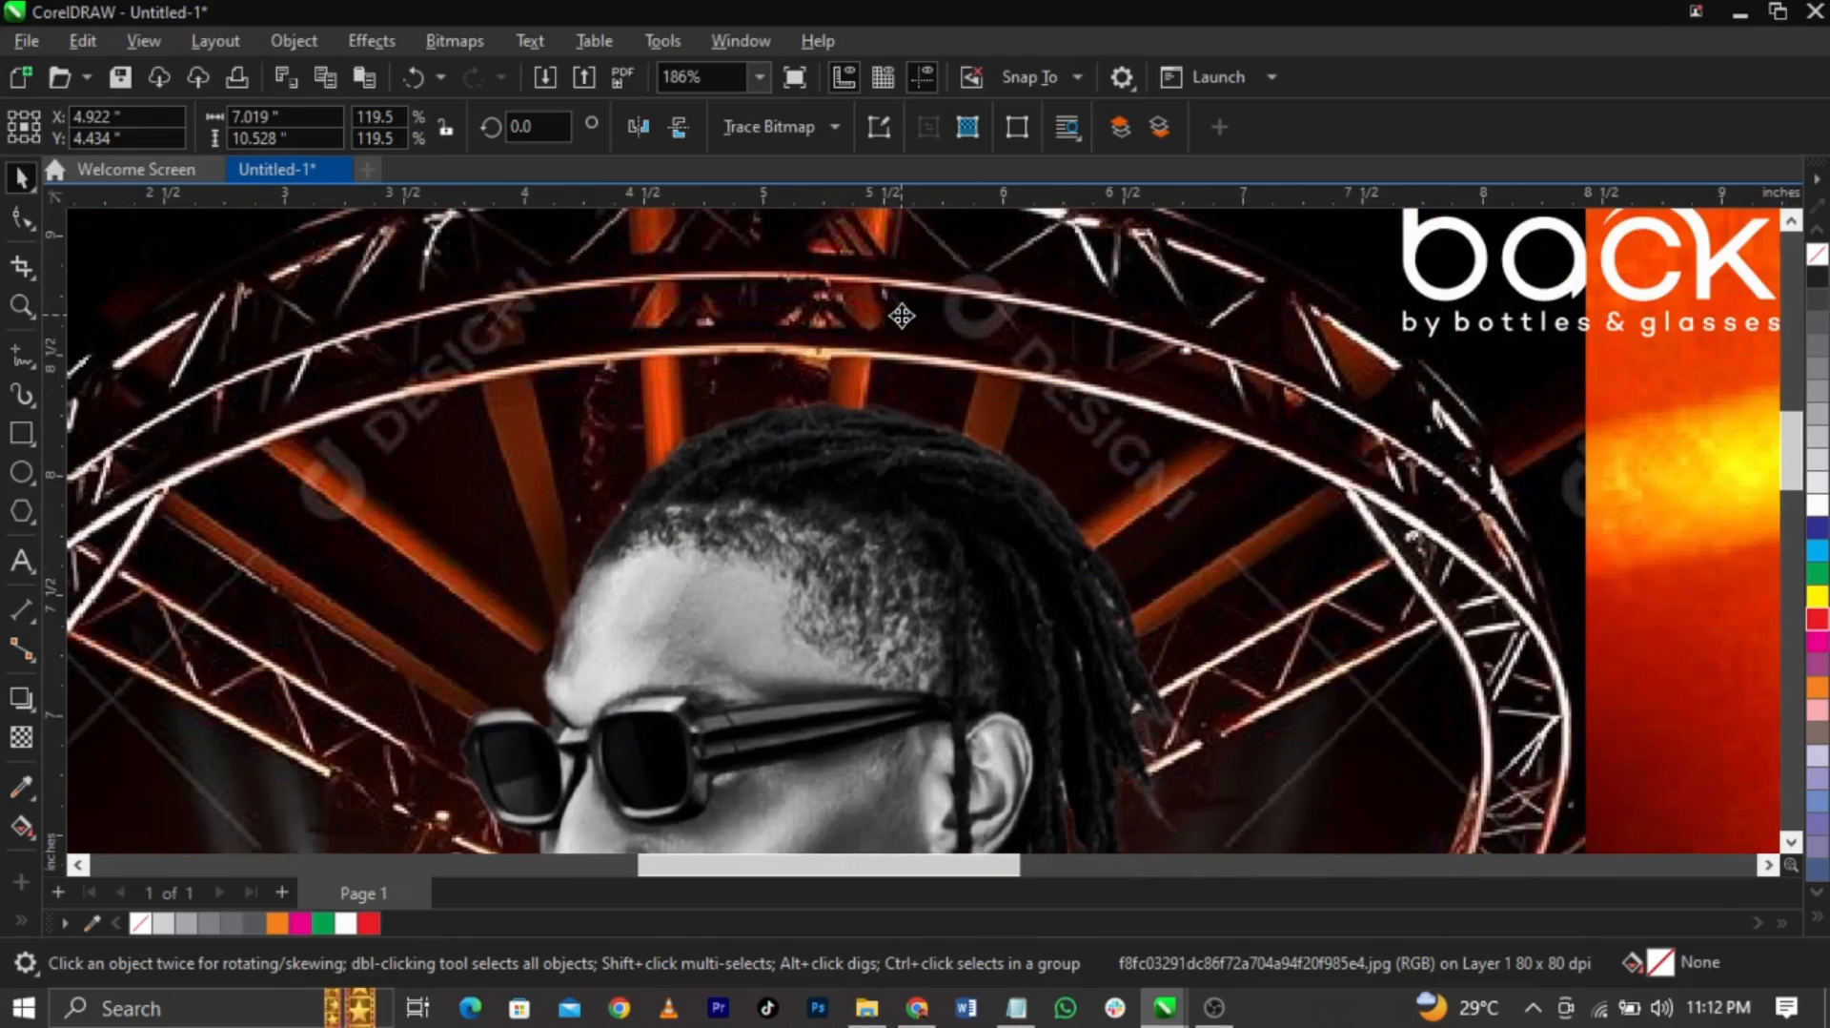
scroll(902, 316, "down", 6)
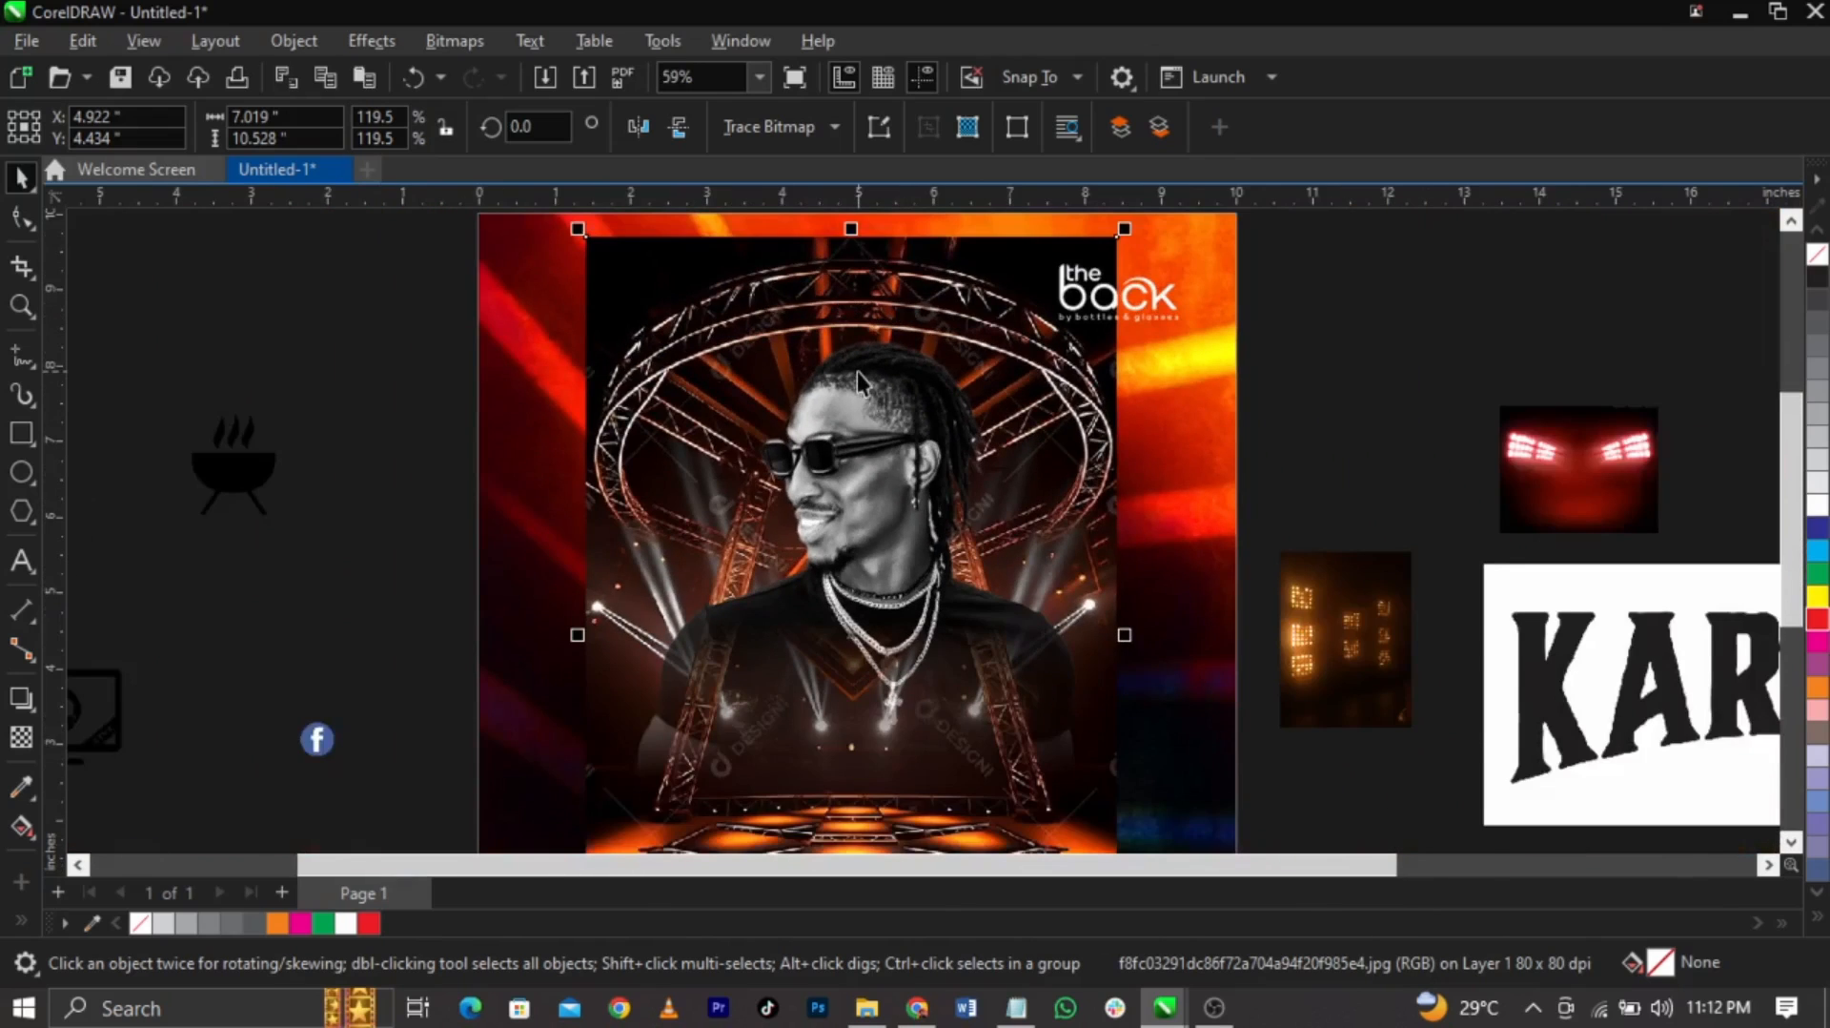
scroll(856, 376, "down", 1)
scroll(855, 379, "up", 2)
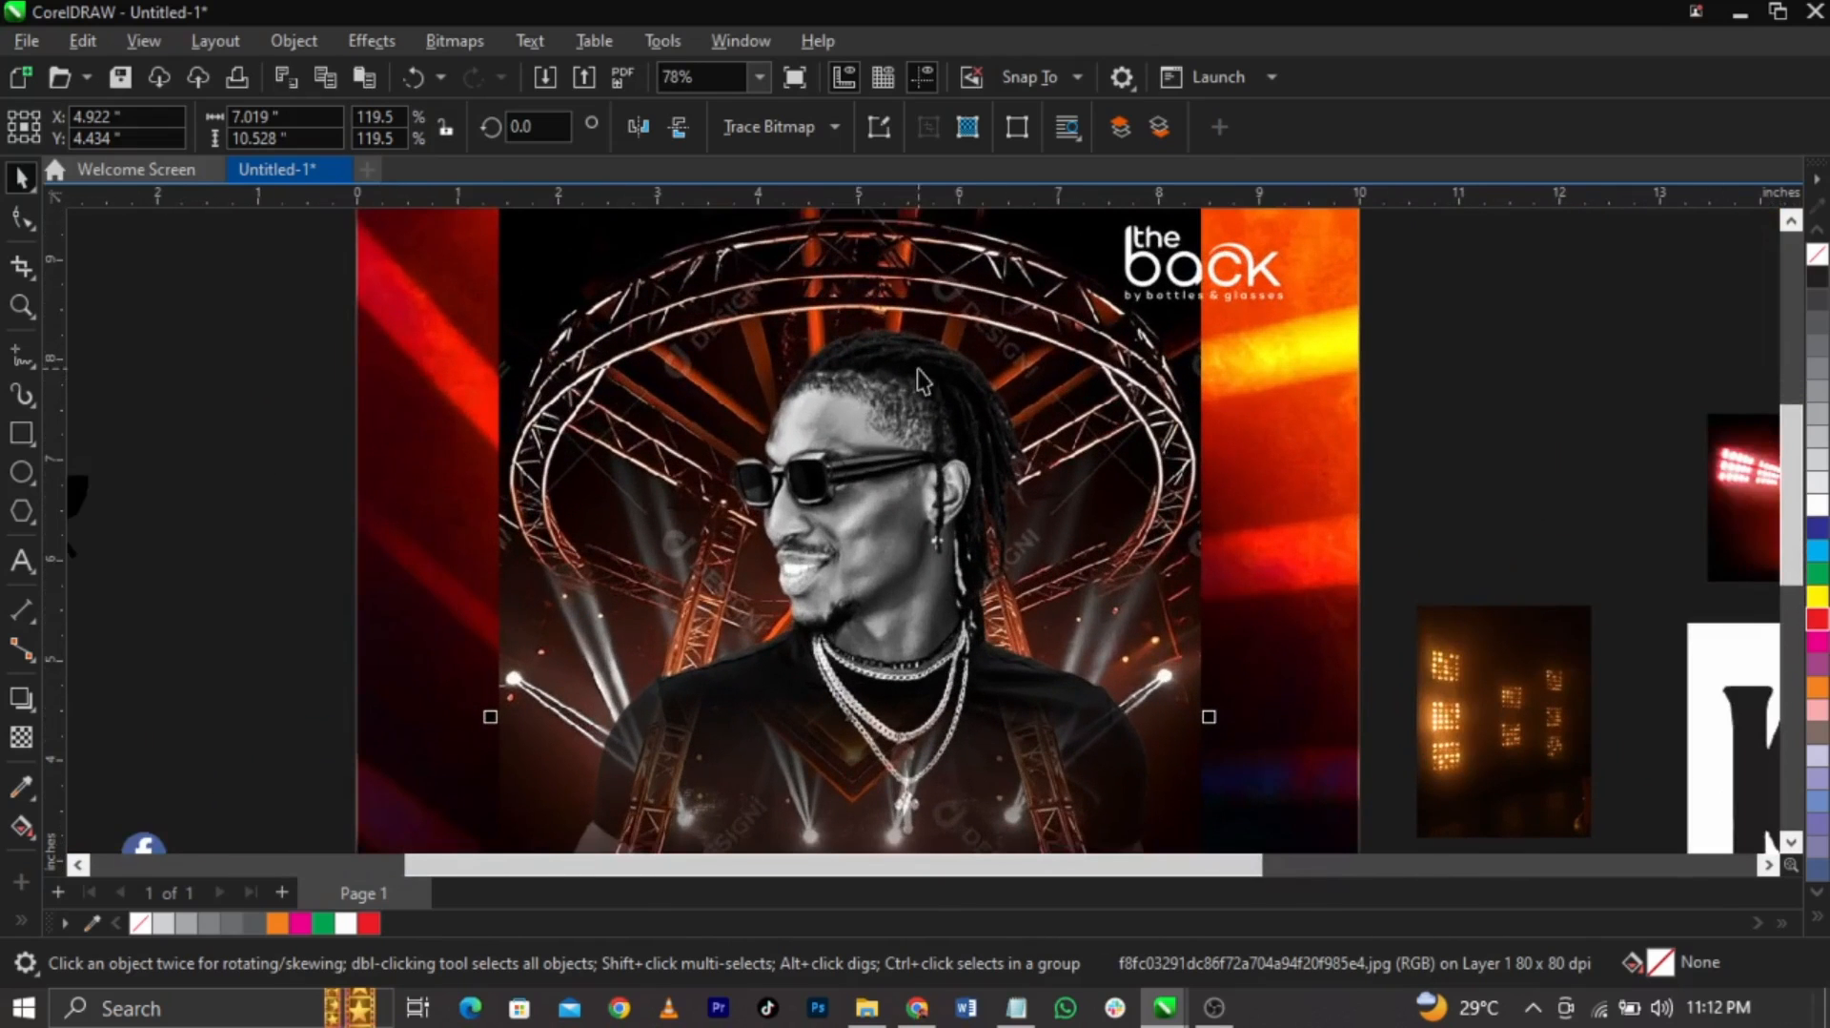
scroll(1019, 565, "down", 3)
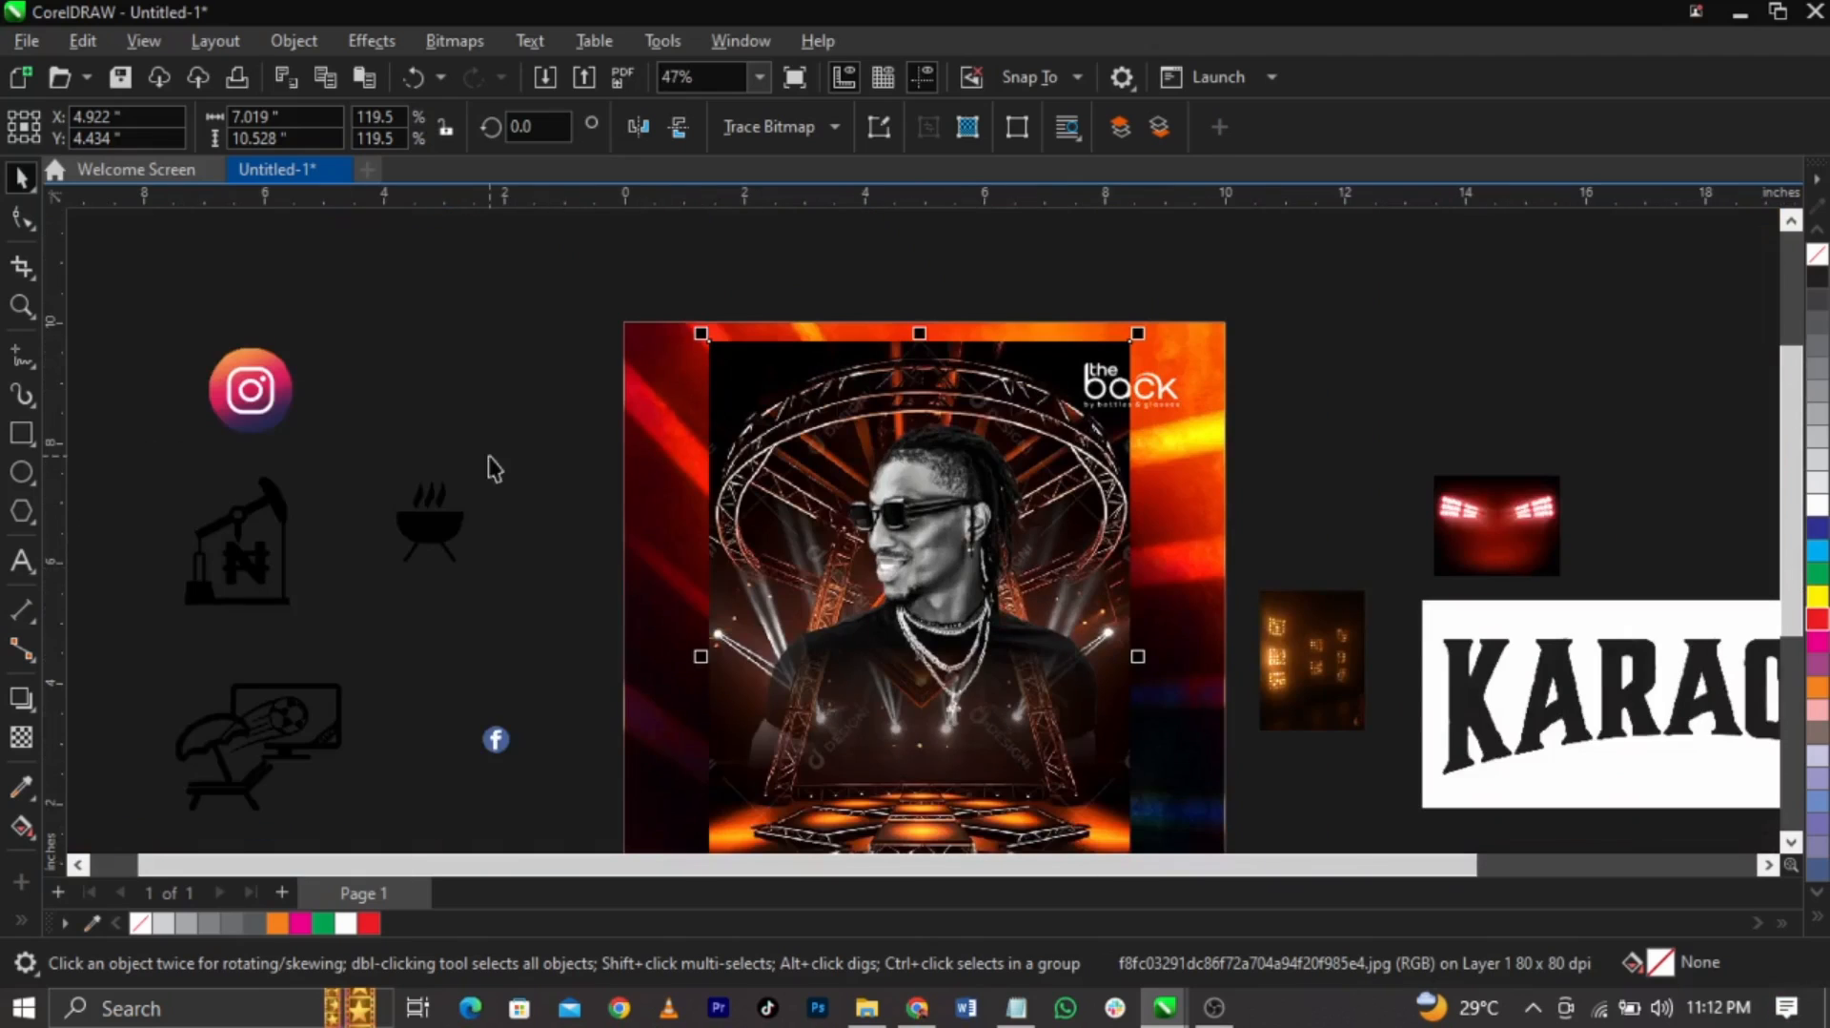
scroll(824, 539, "down", 1)
scroll(950, 651, "up", 2)
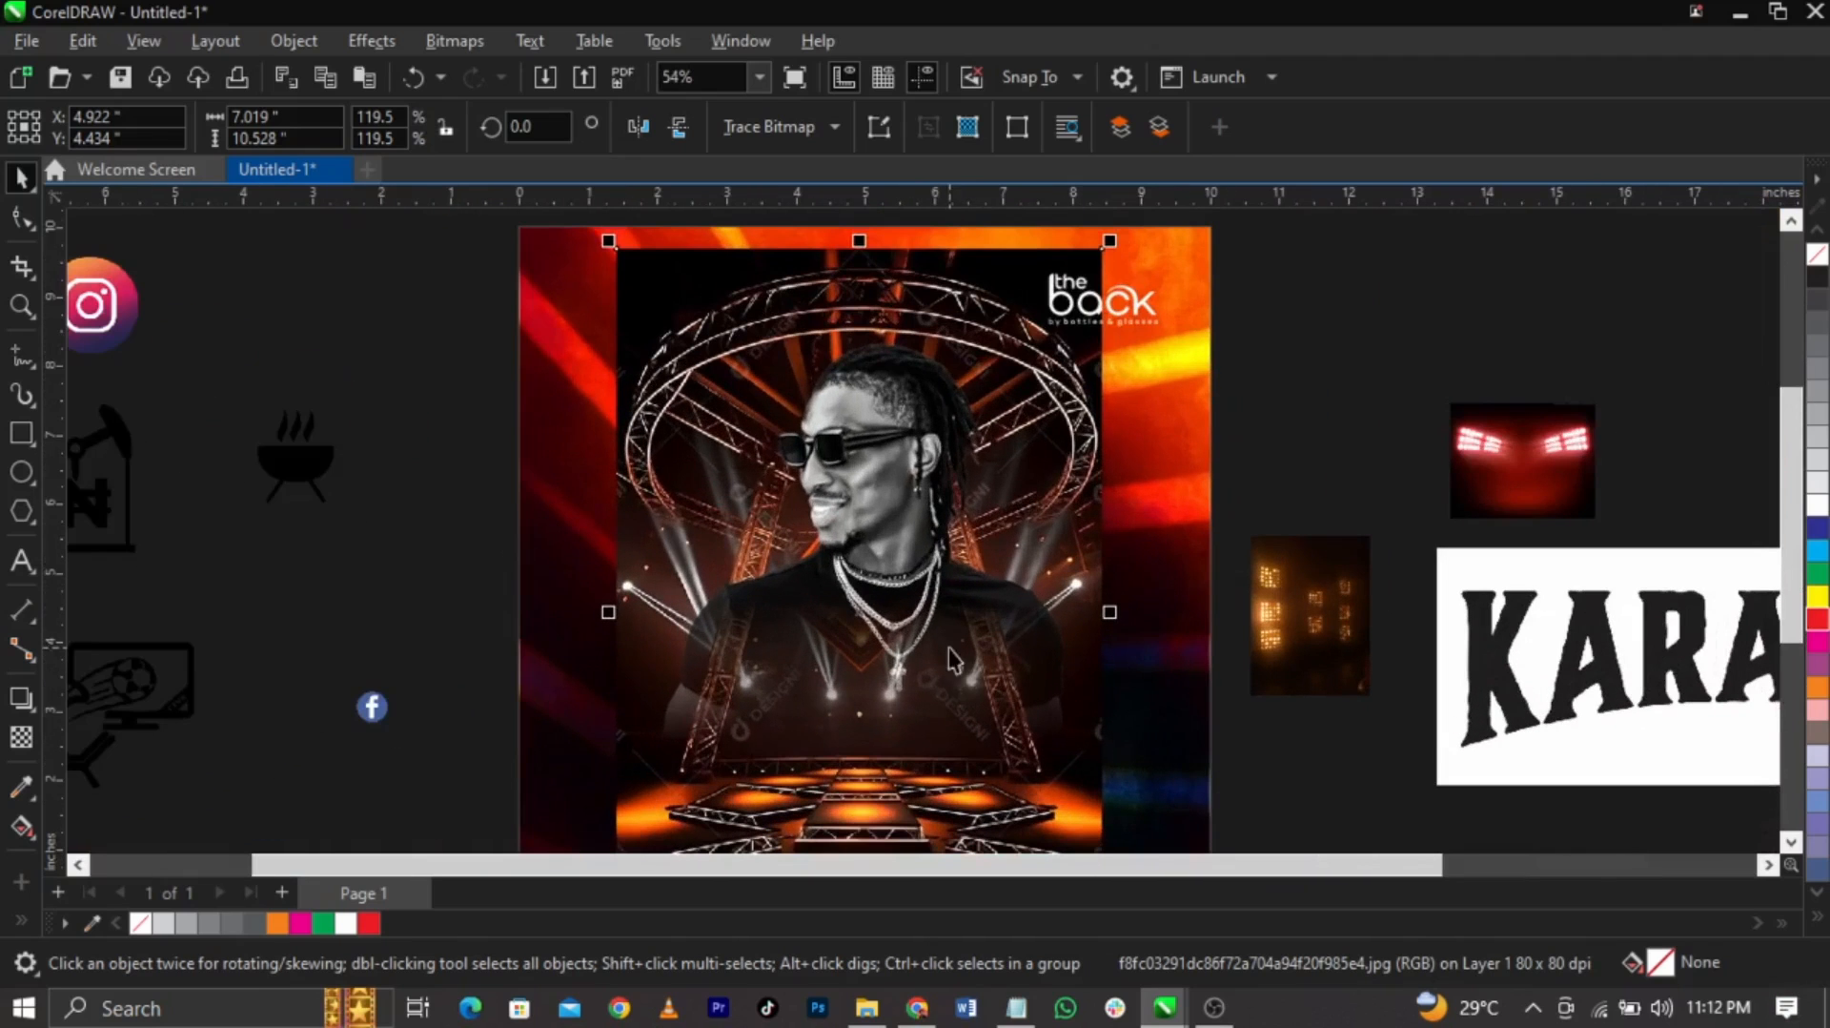
Fade the left edge of the stage-lights image into the background with a short horizontal linear fountain transparency
left_click(21, 736)
left_click_drag(834, 610, 641, 610)
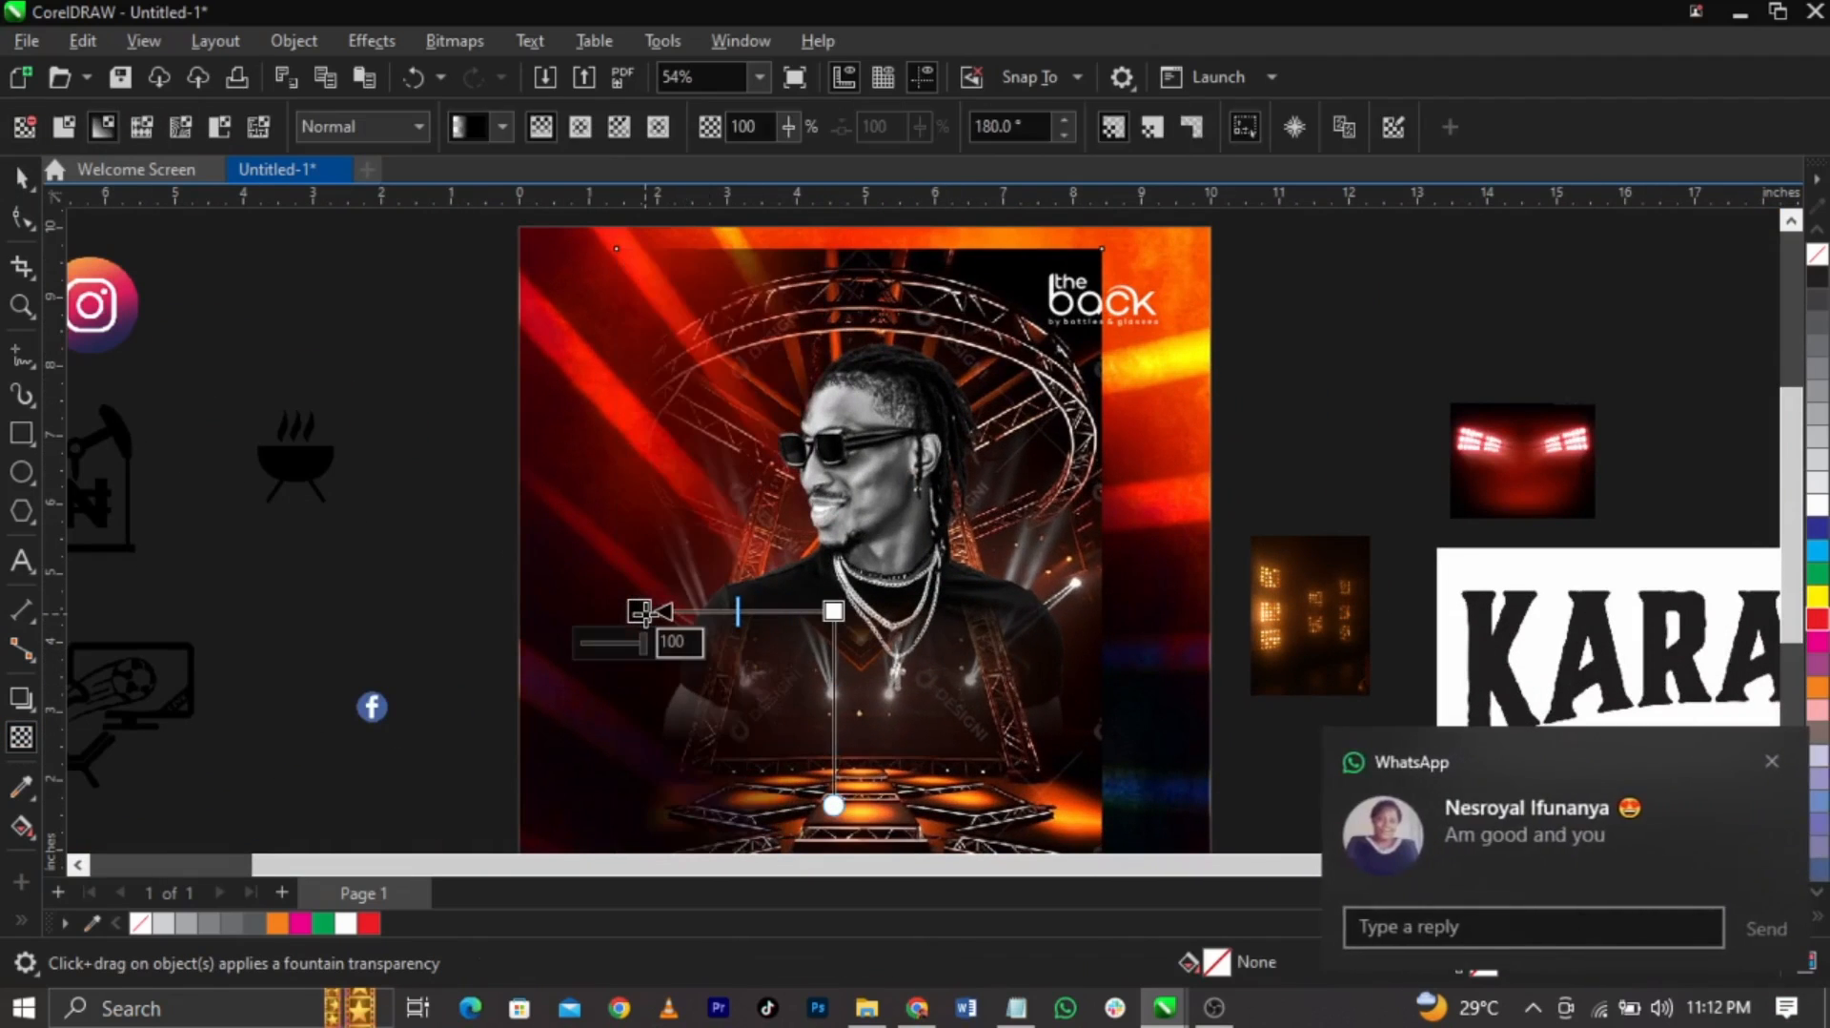
left_click(1772, 760)
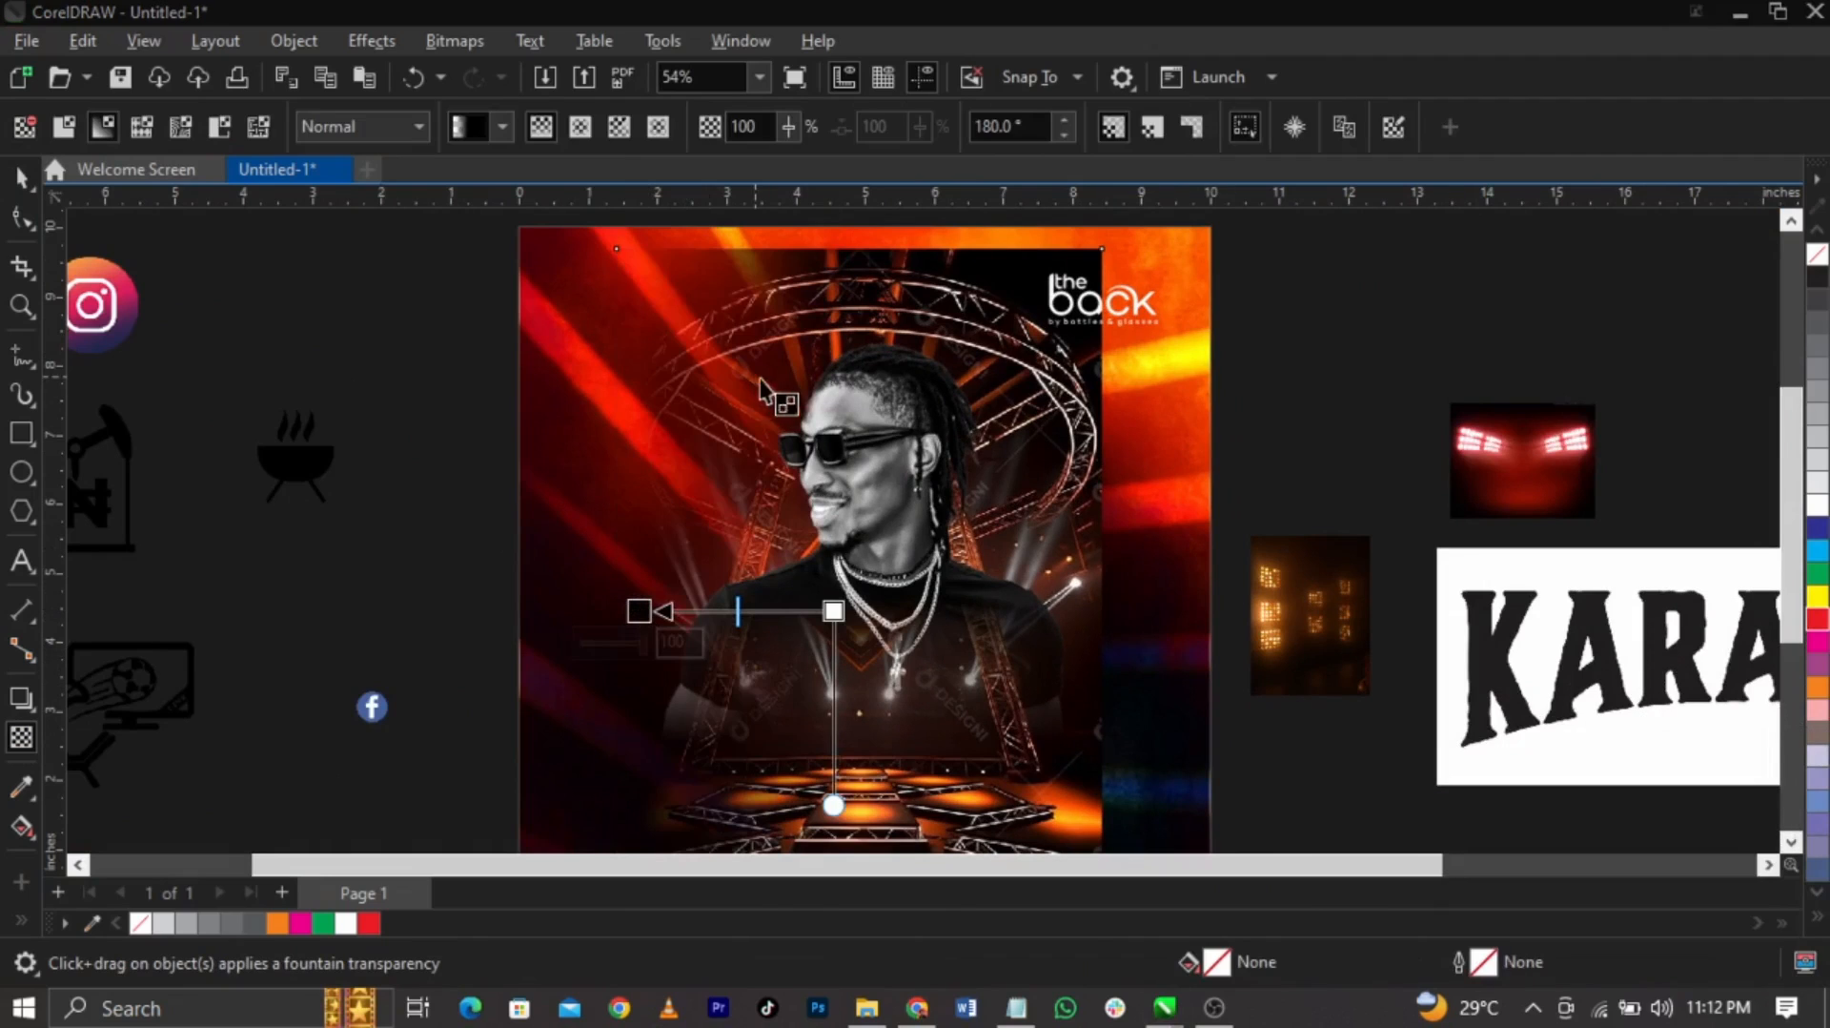
left_click_drag(834, 610, 729, 611)
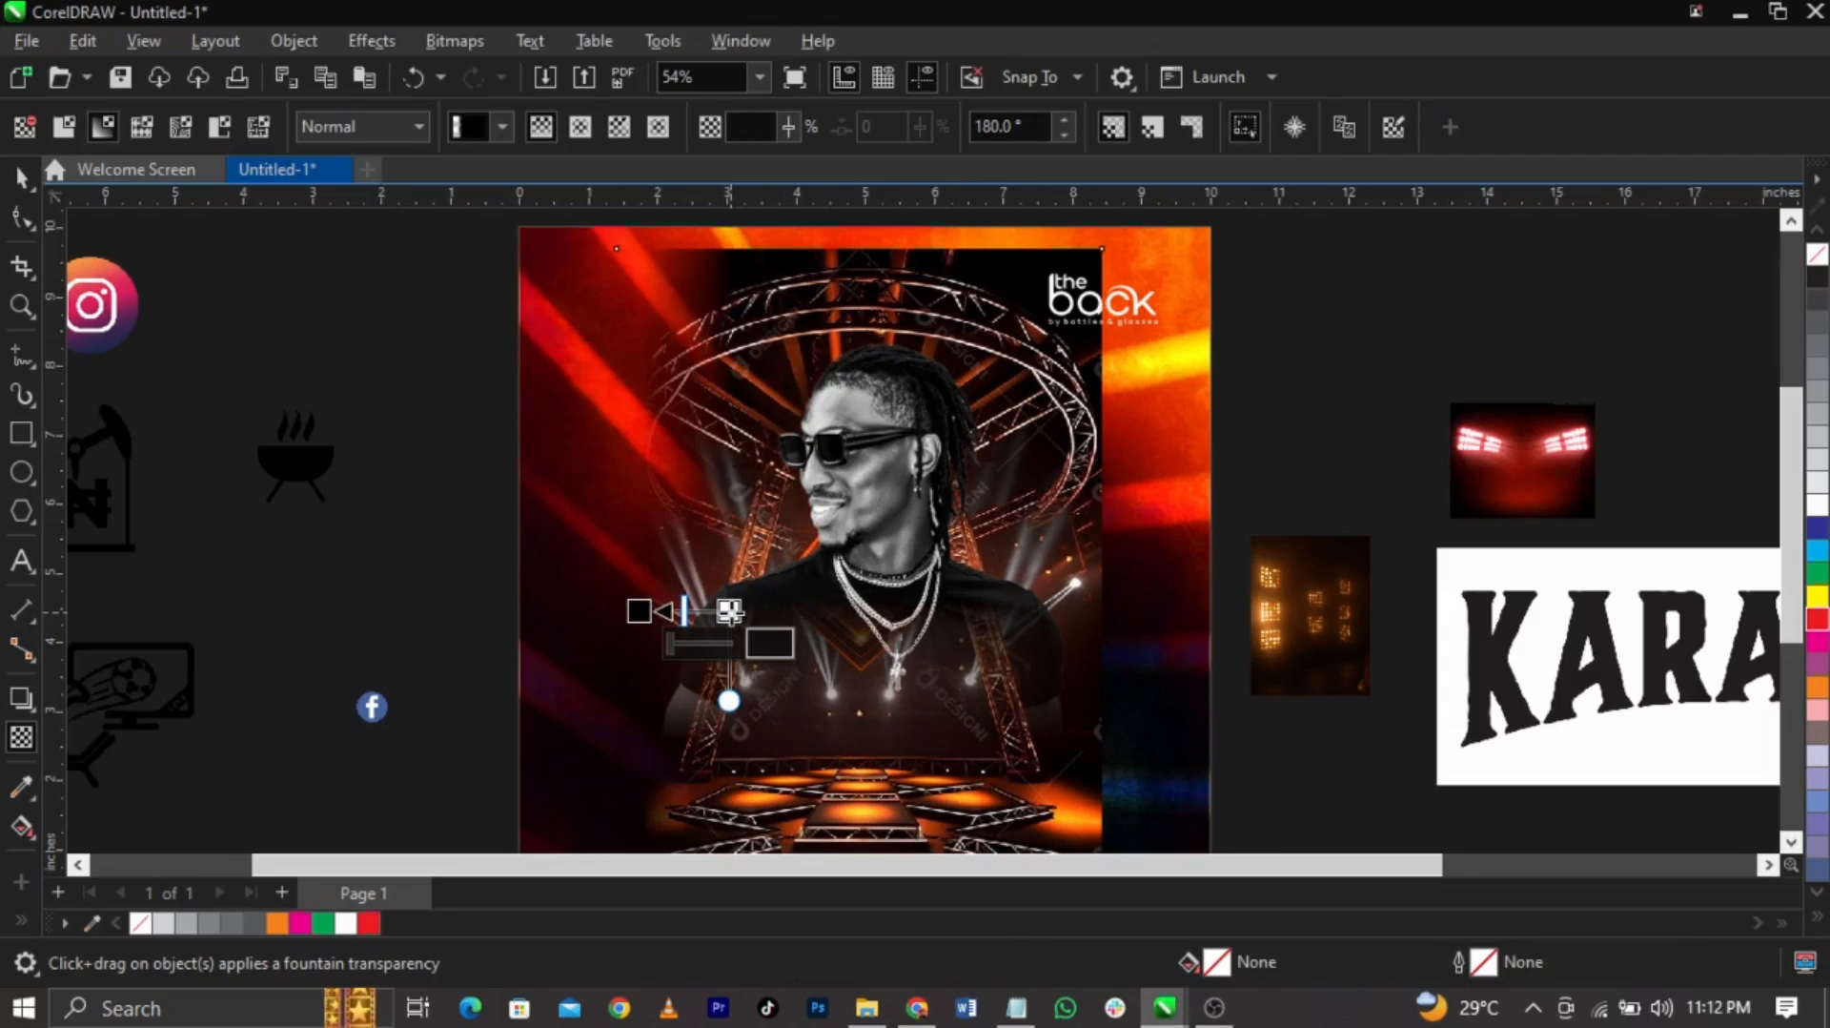
left_click(454, 39)
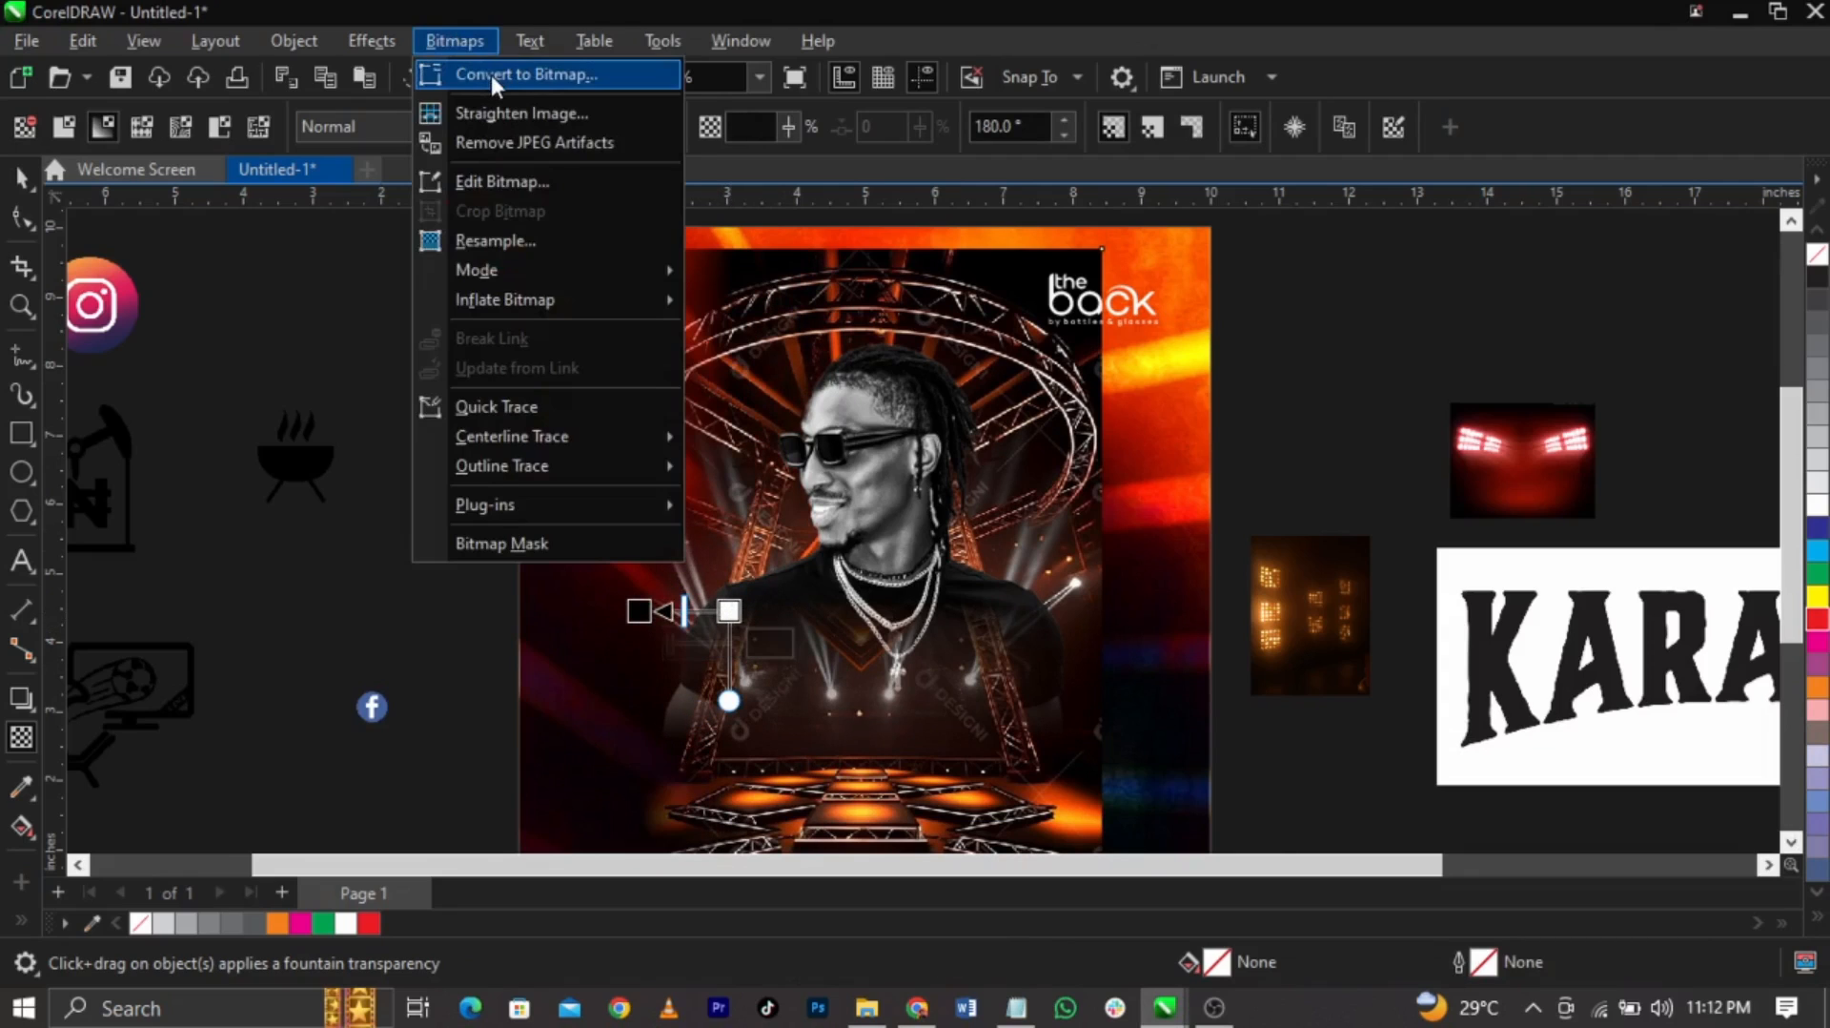
left_click(490, 72)
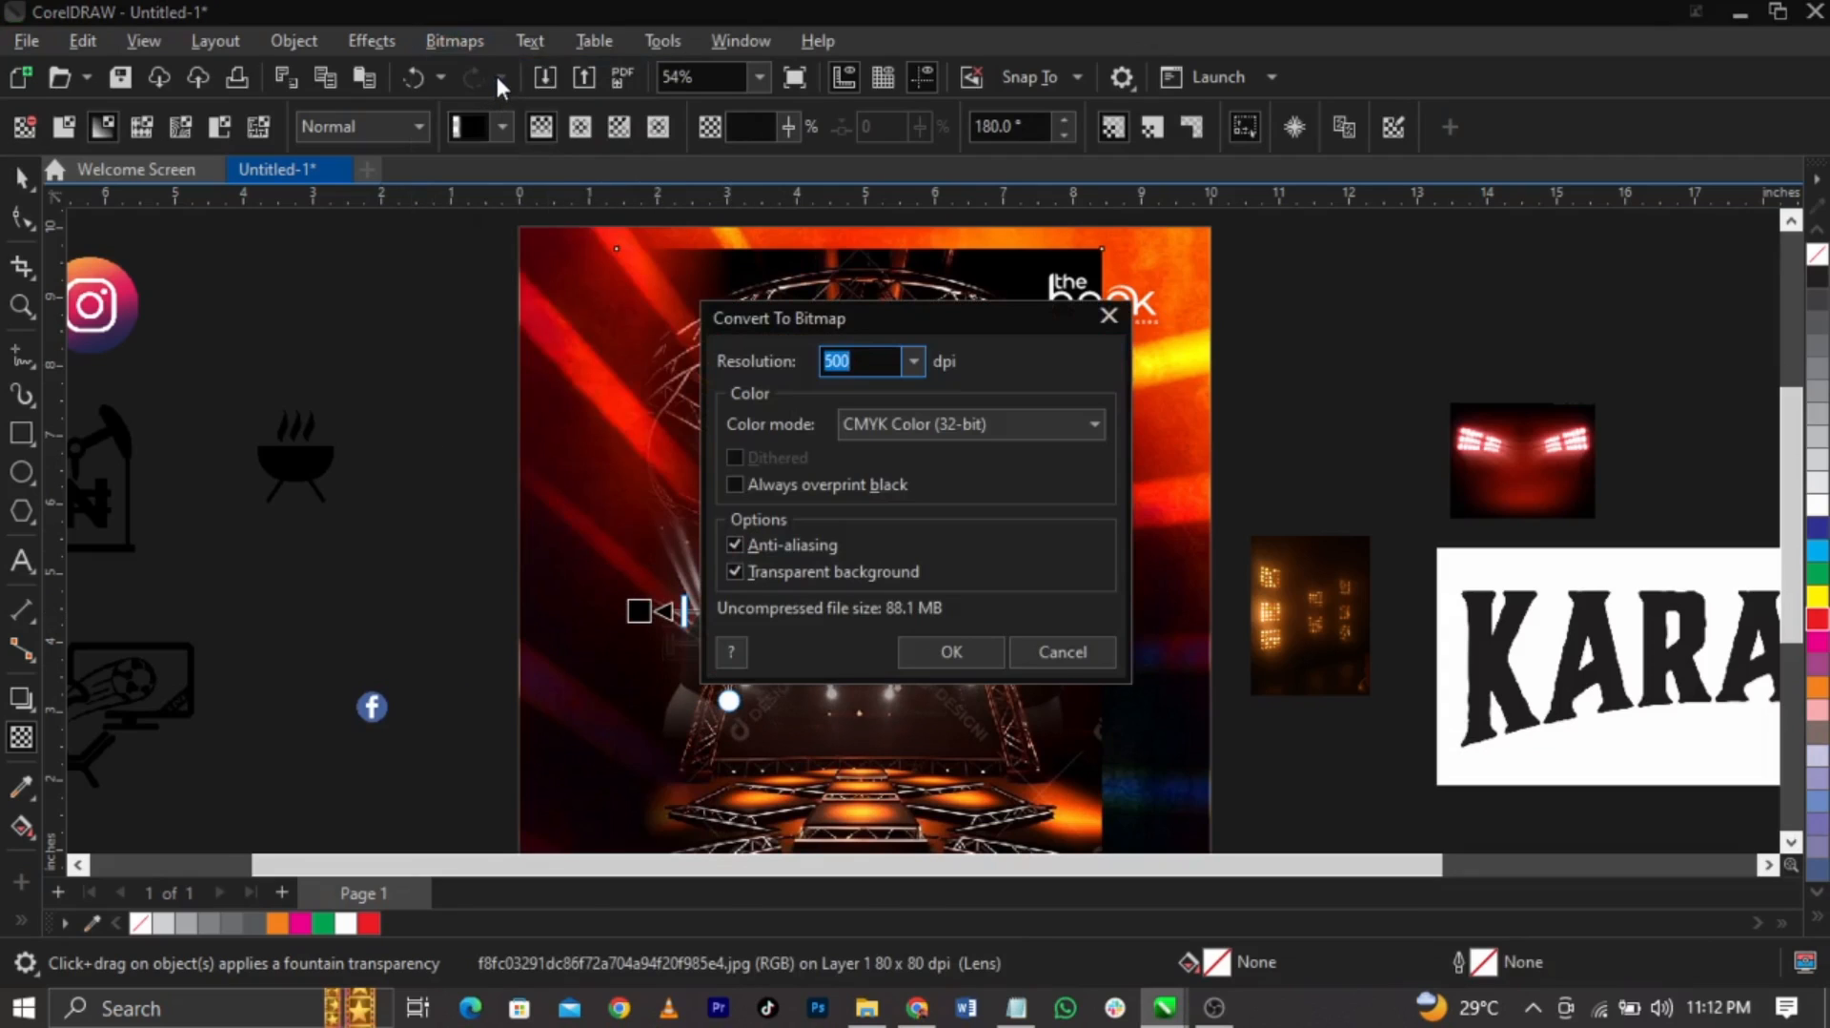
left_click_drag(817, 295, 314, 321)
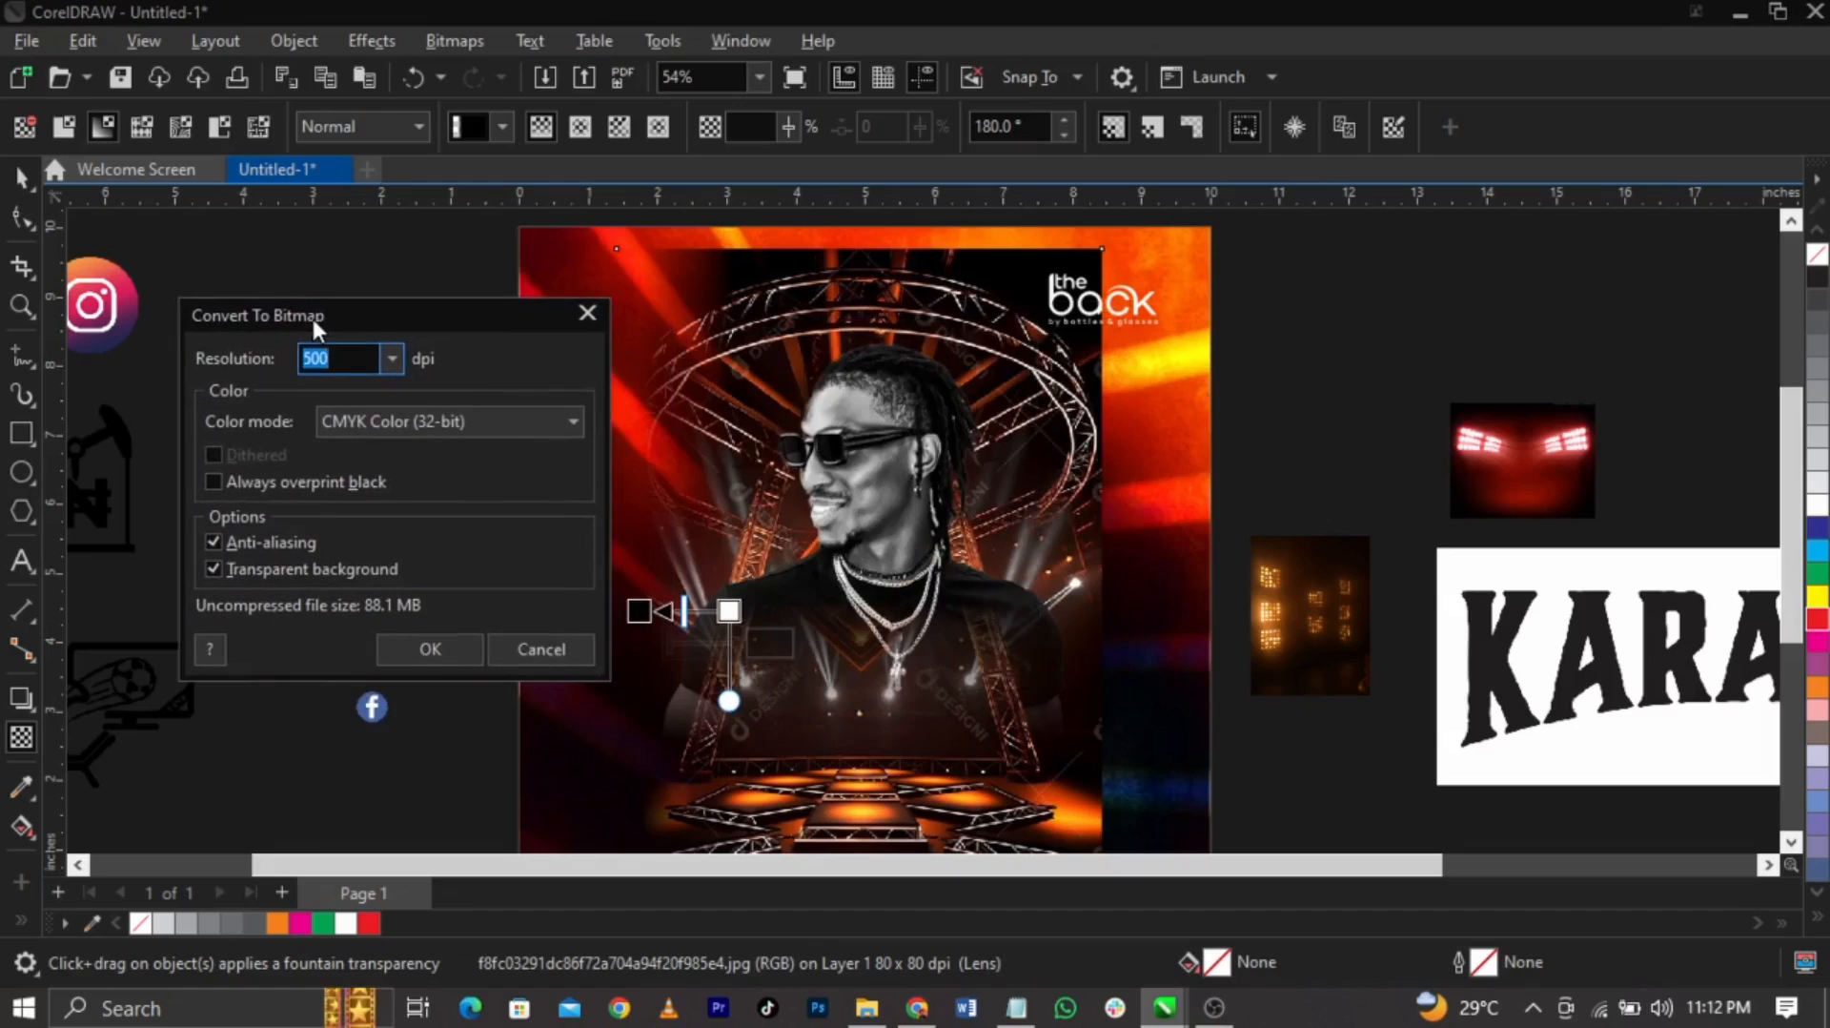
left_click(536, 652)
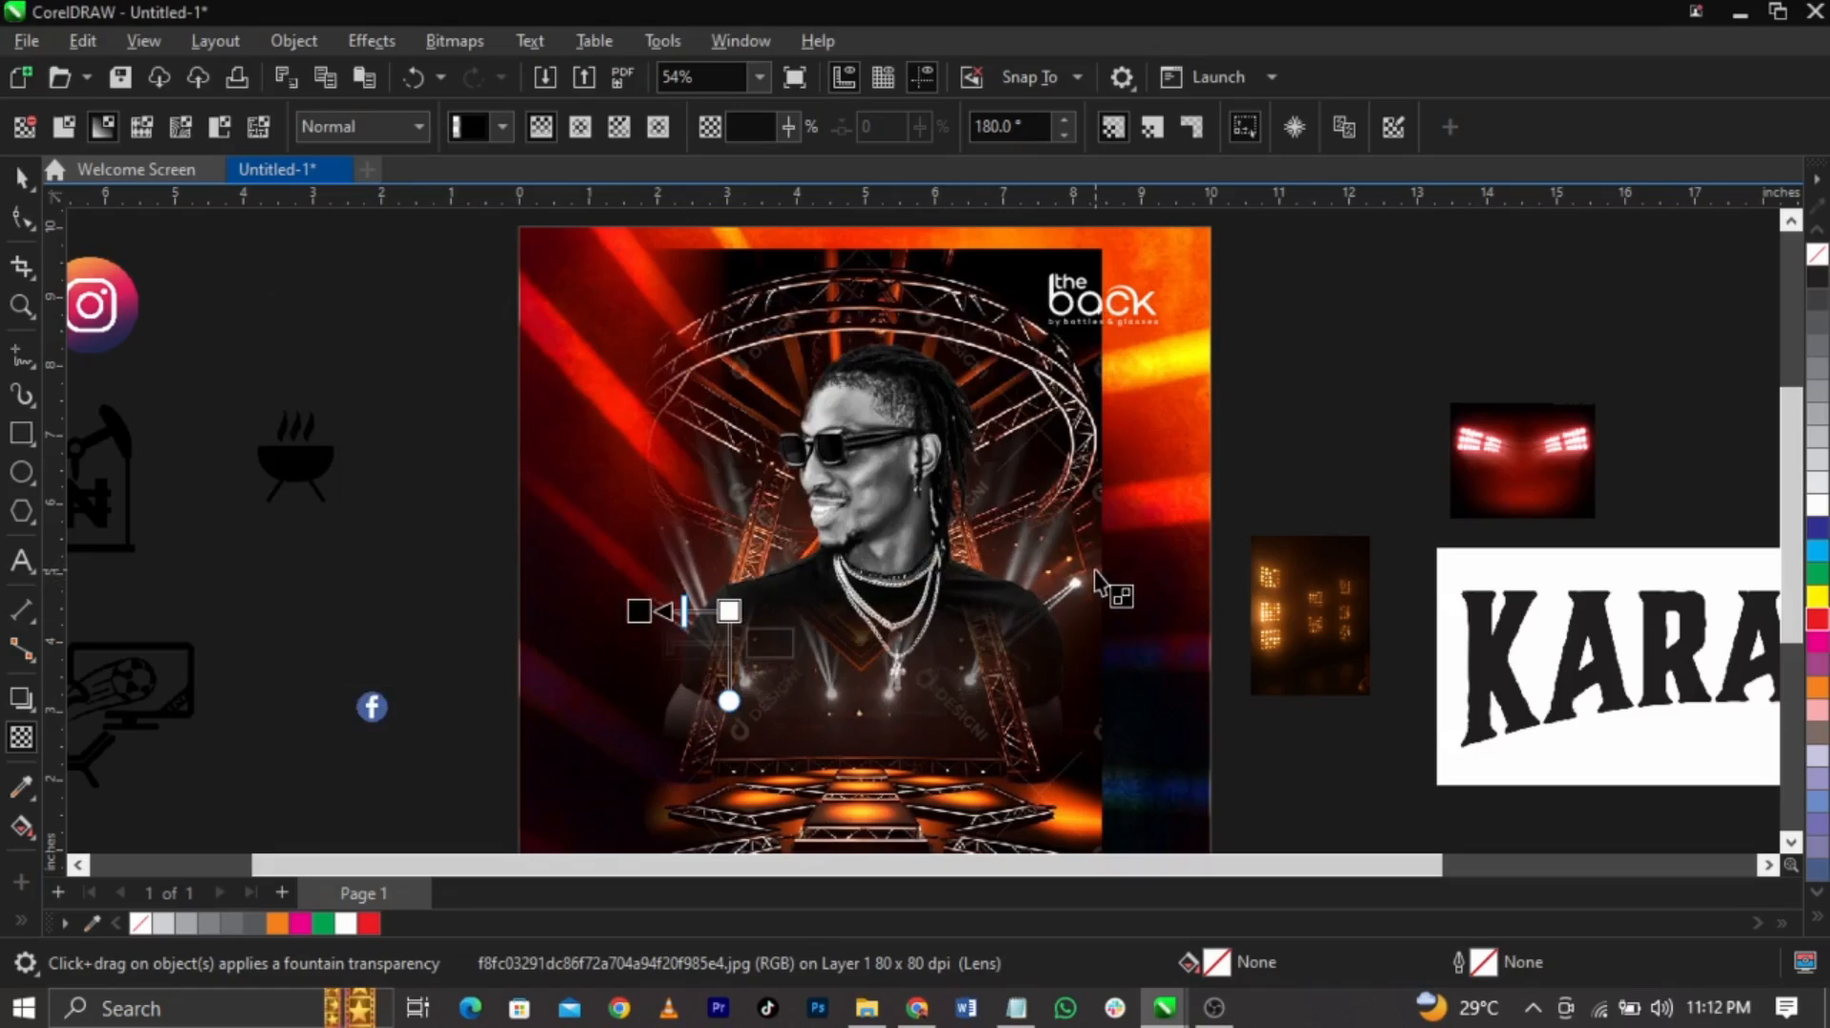
Convert the faded stage-lights image to a bitmap at 300 dpi in RGB Color (24-bit) with a transparent background
left_click(454, 40)
left_click(460, 68)
left_click_drag(858, 320, 233, 262)
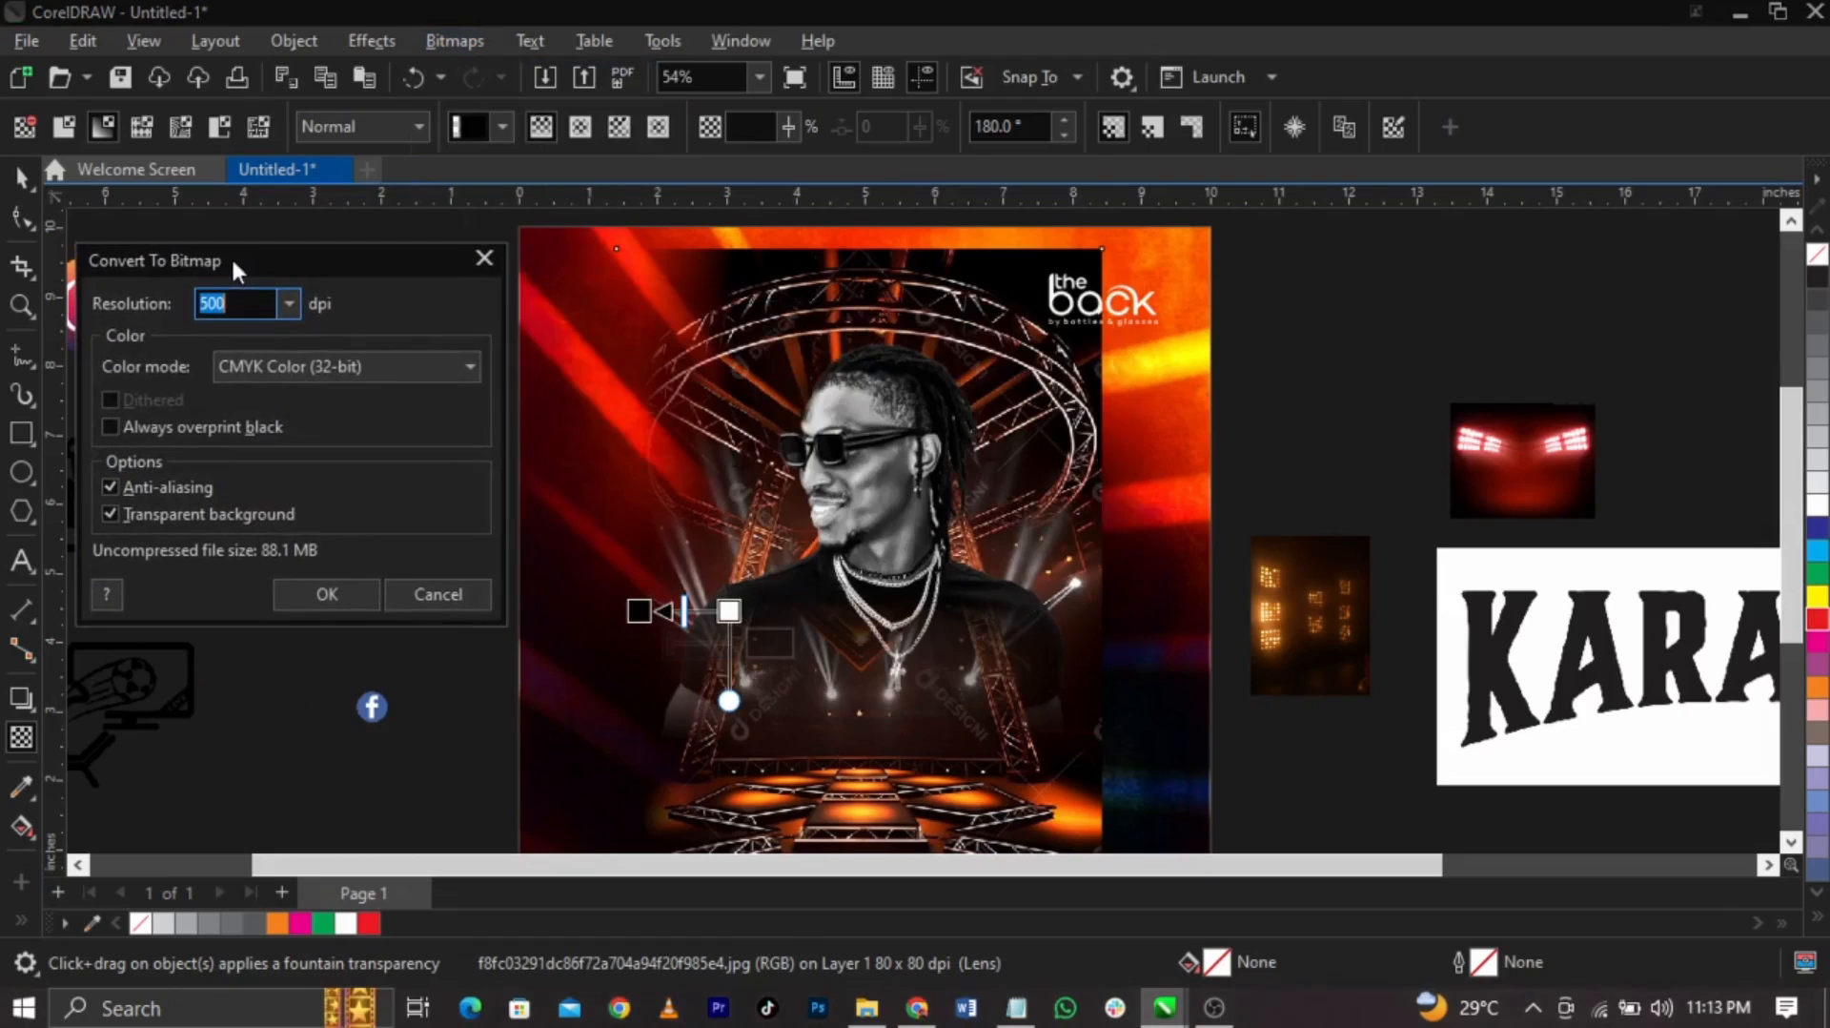
left_click(258, 372)
left_click(278, 472)
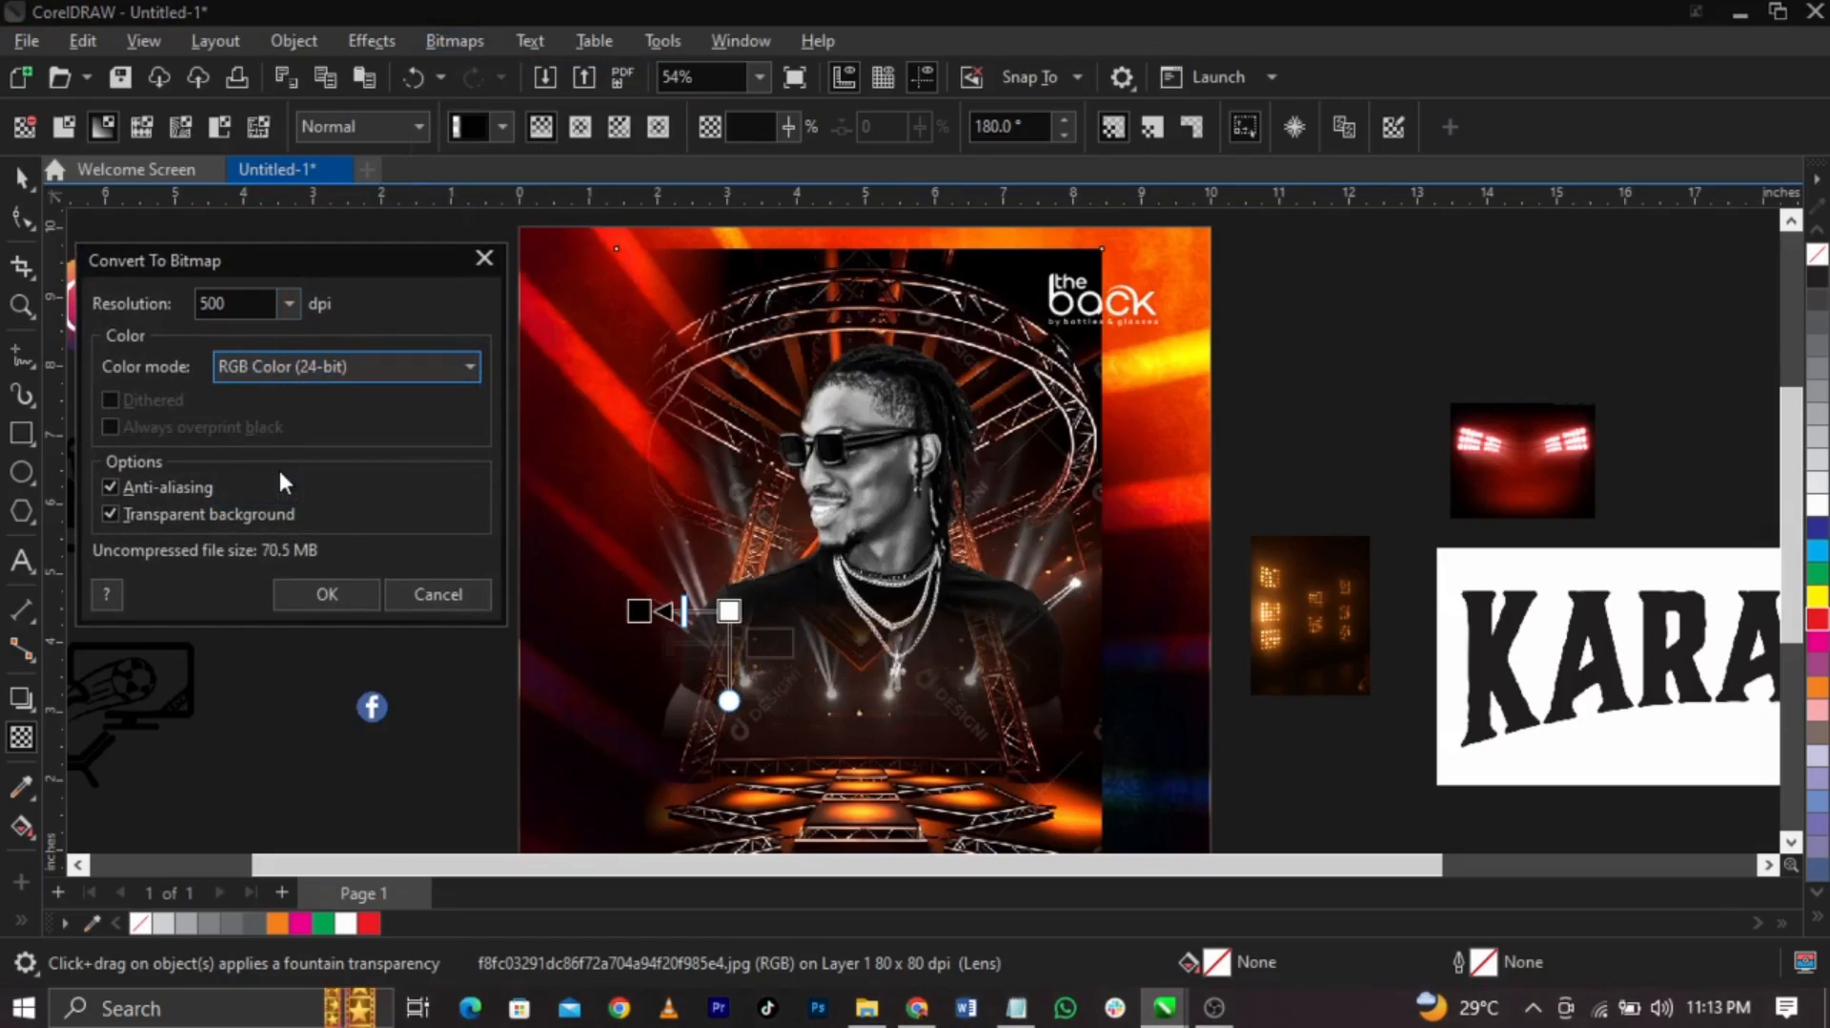
double_click(225, 308)
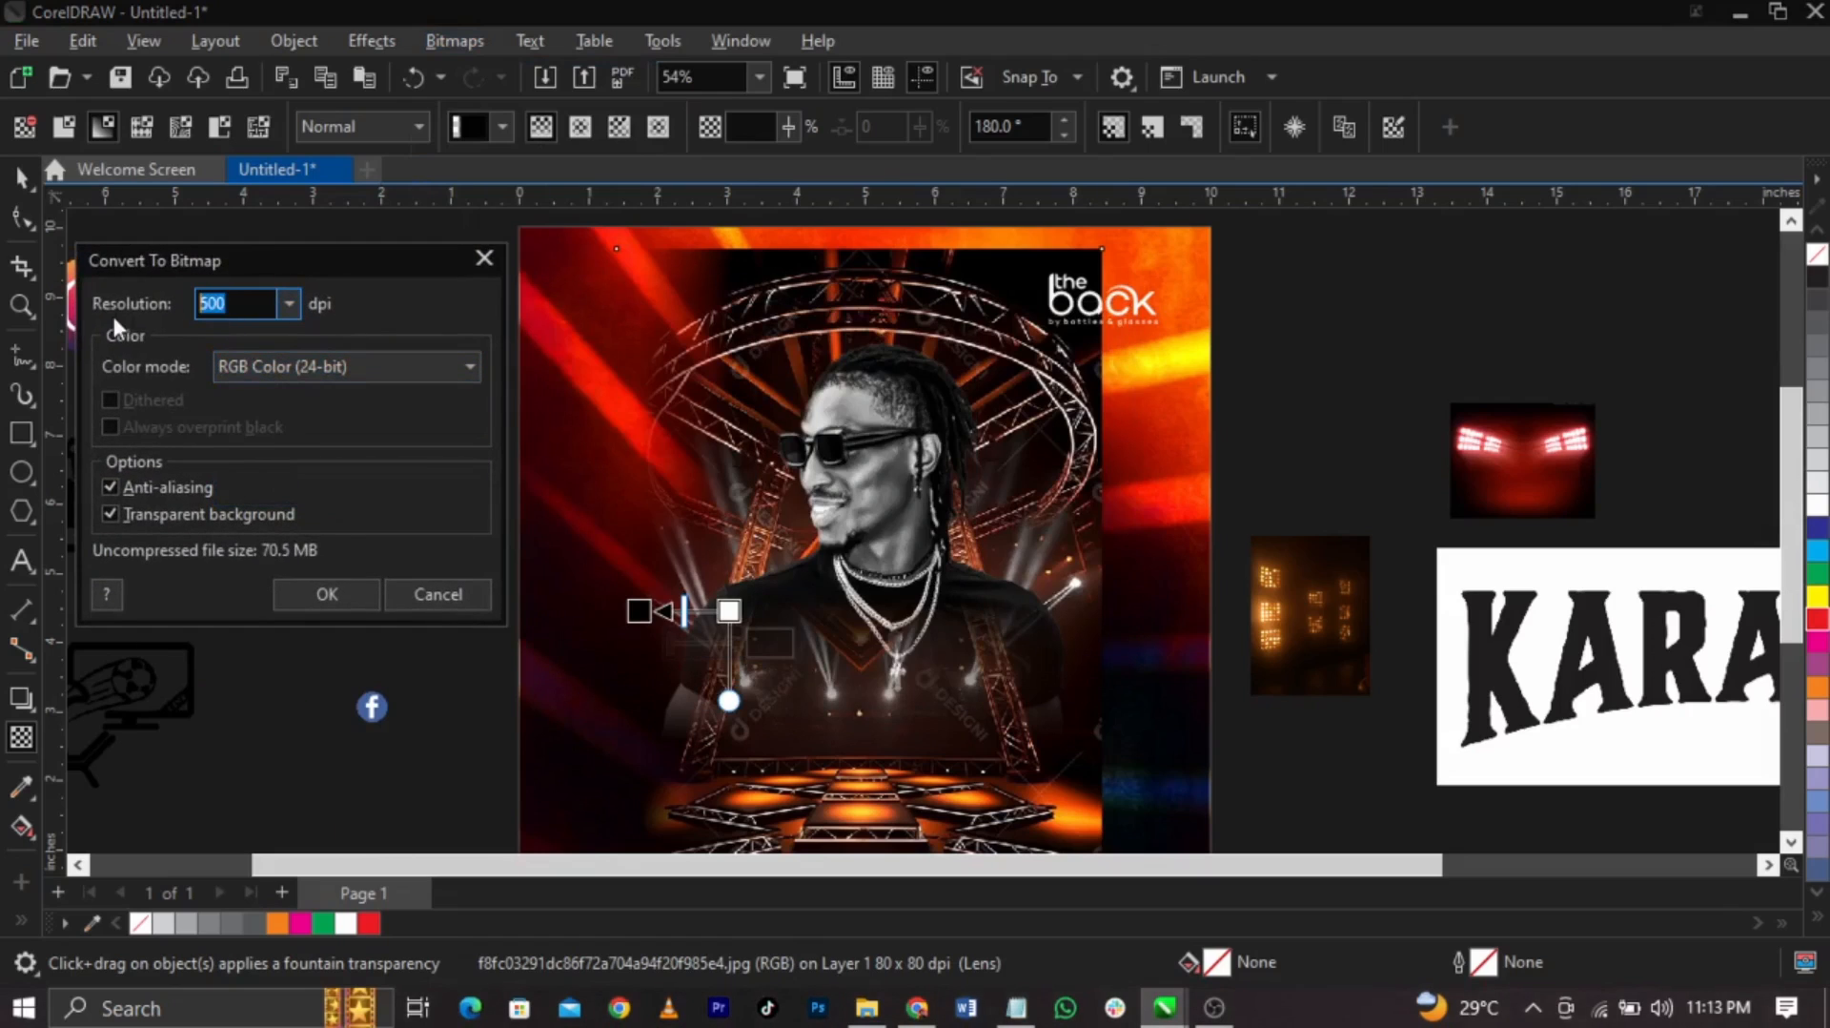
type("3")
left_click(348, 597)
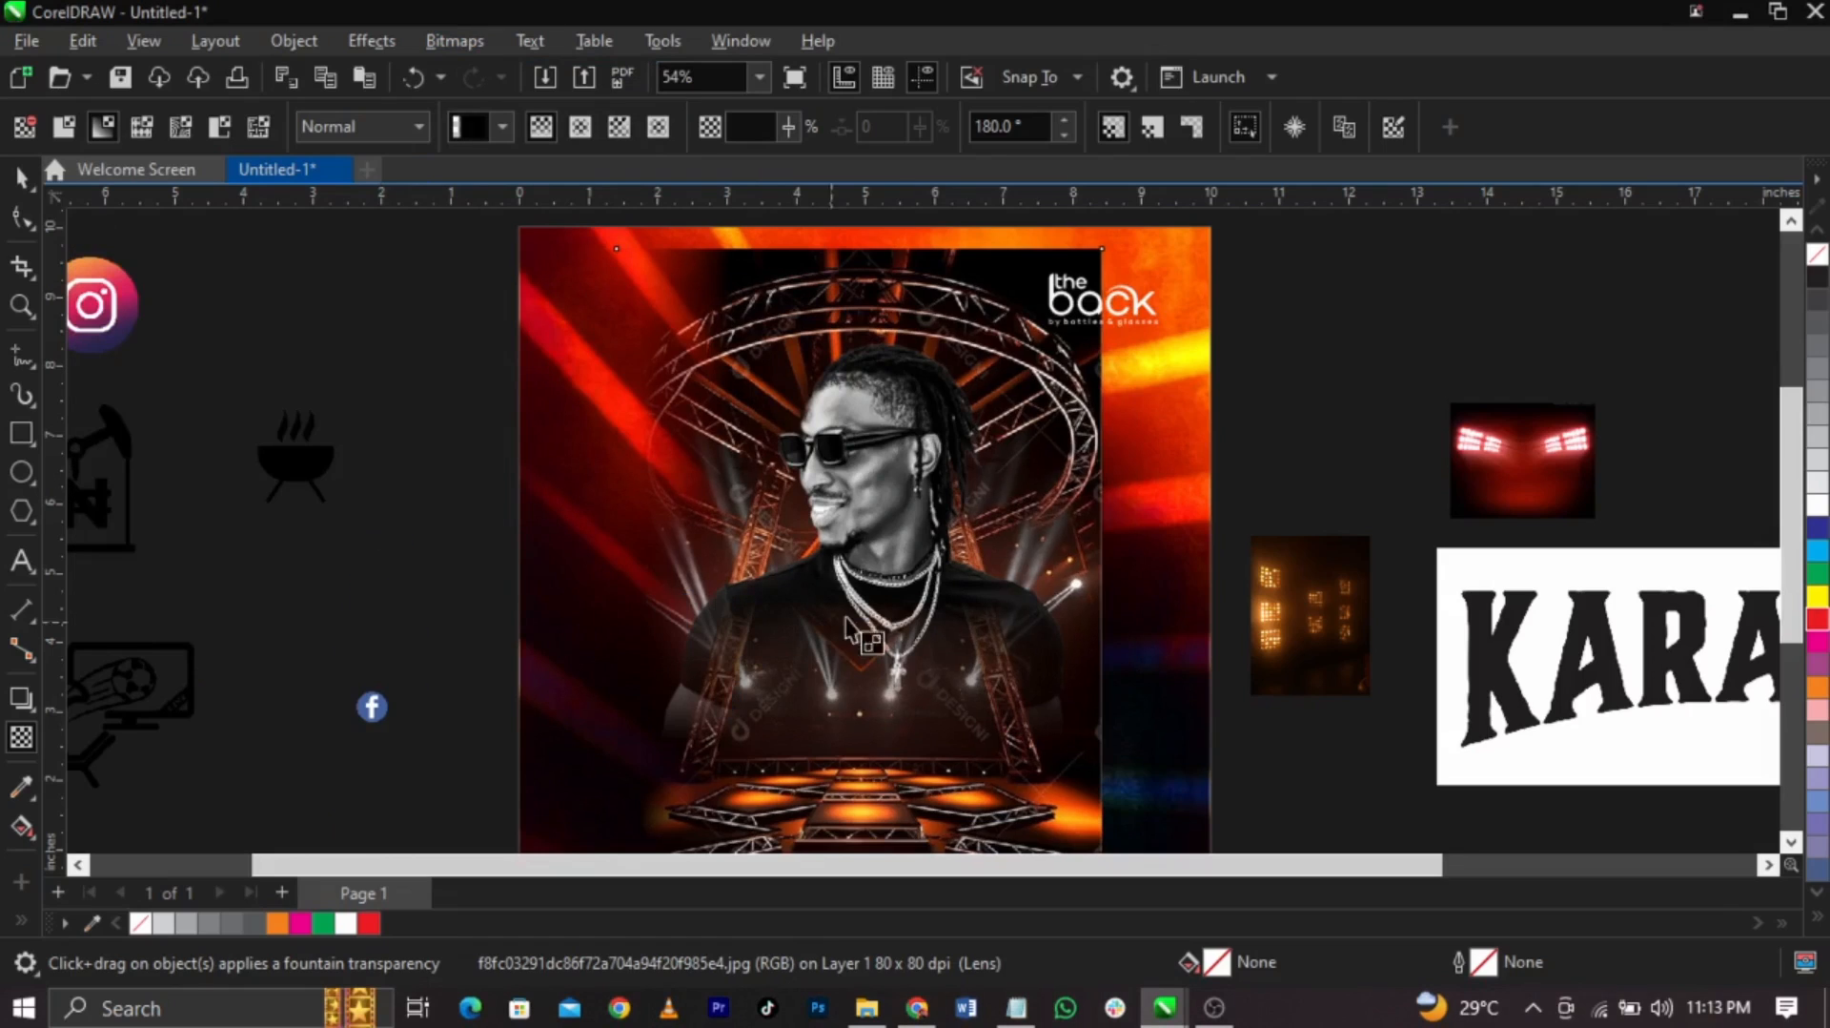
Fade the stage-lights image's right edge with a horizontal linear fountain transparency and convert it to a 300 dpi RGB bitmap
left_click_drag(978, 605, 1102, 611)
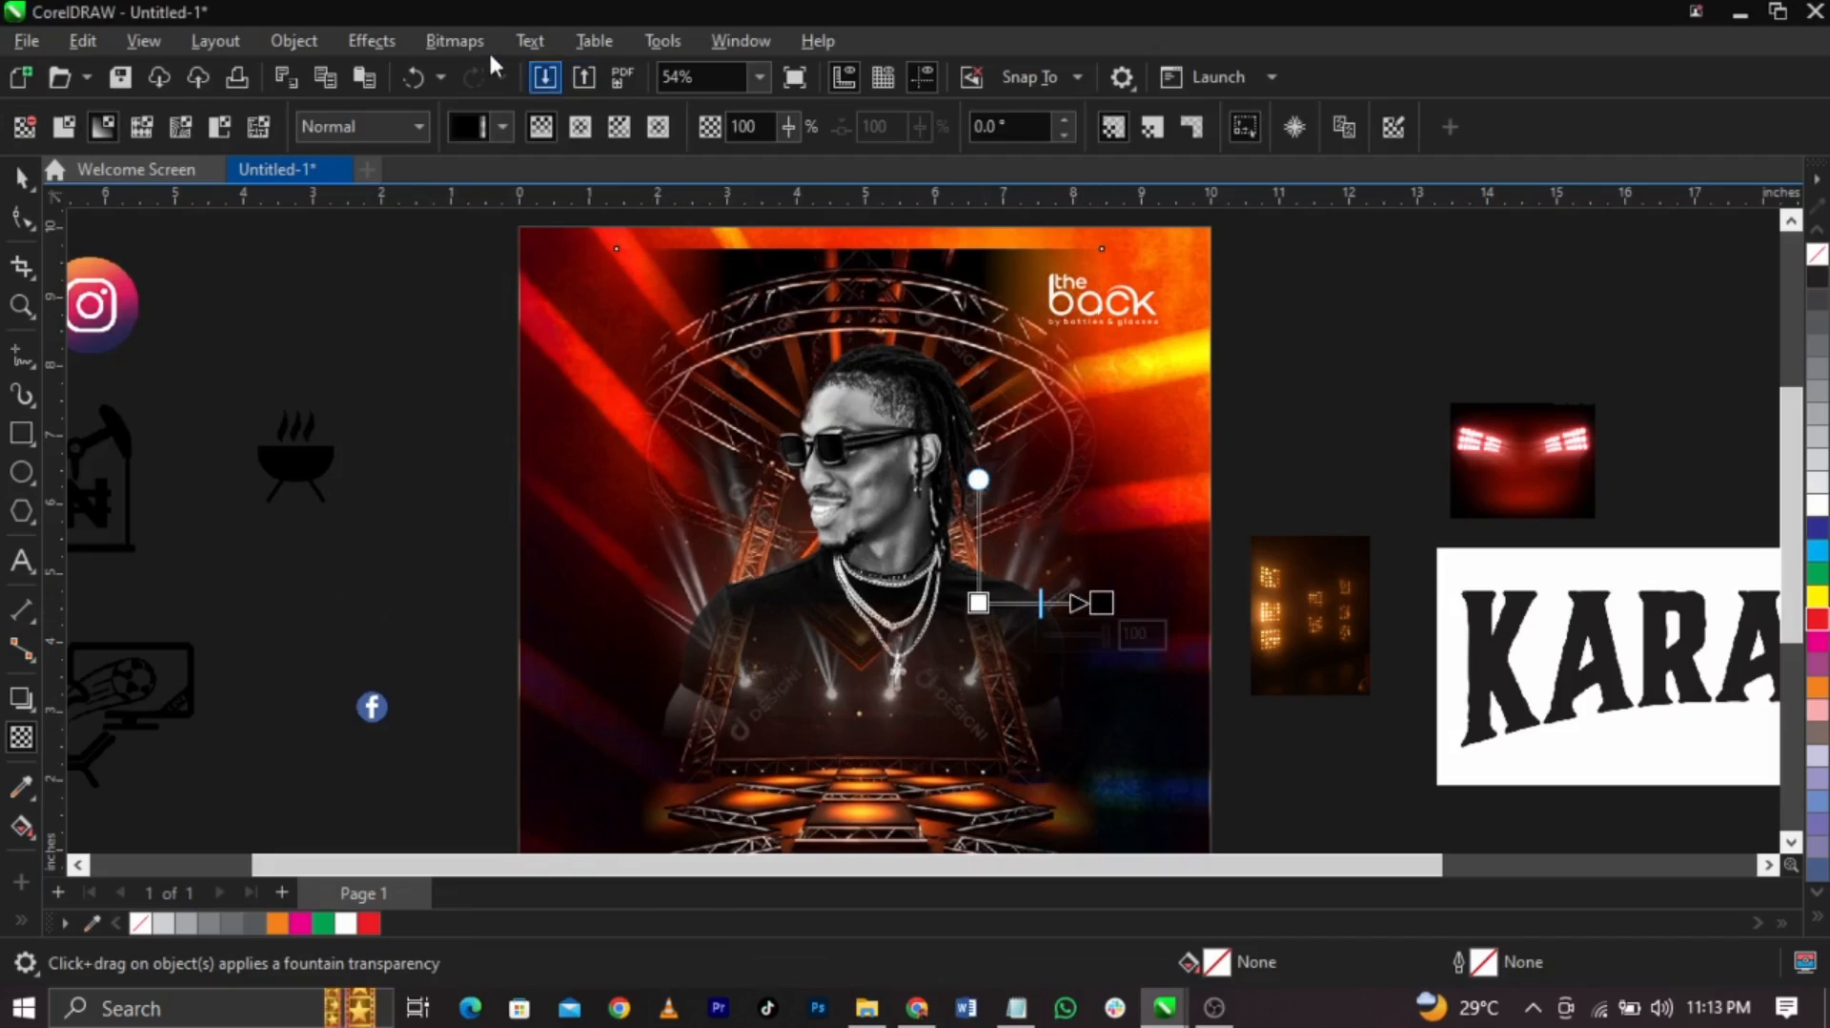
left_click(467, 41)
left_click(488, 68)
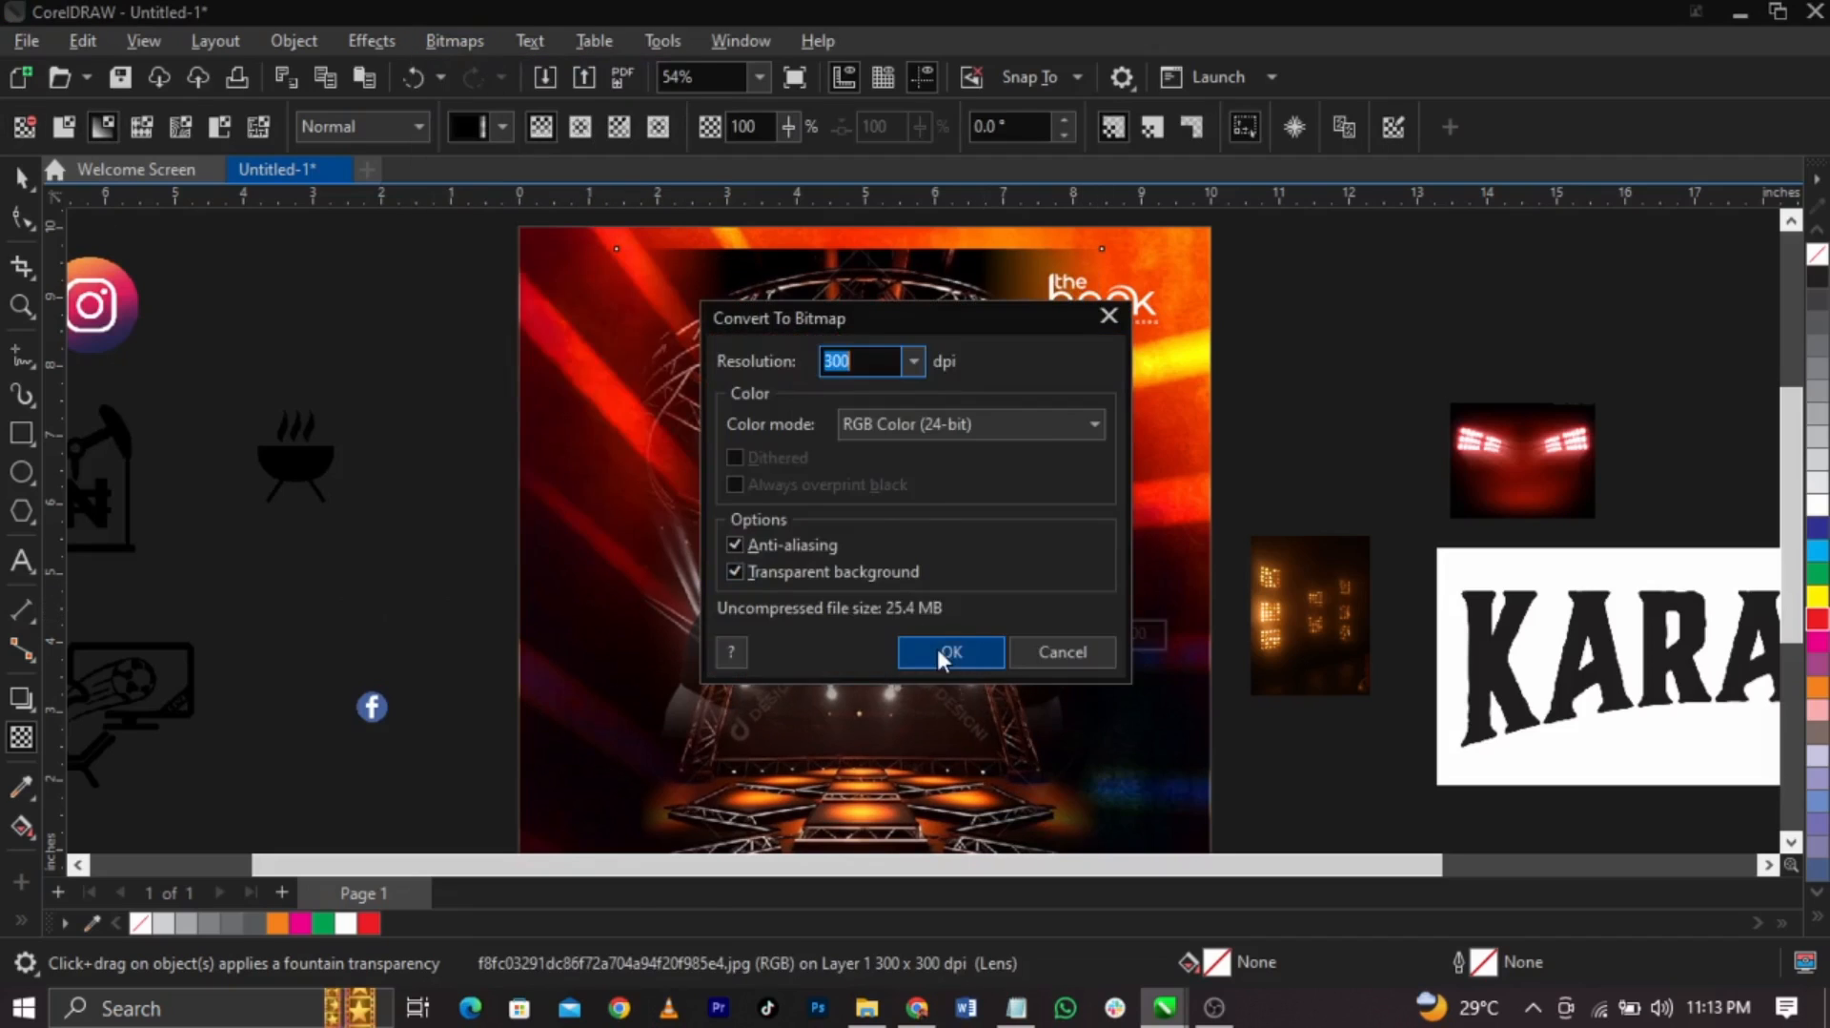
left_click(939, 652)
Fade the stage-lights image's lower part with a vertical linear fountain transparency and convert it to a 300 dpi RGB bitmap
scroll(885, 547, "down", 2)
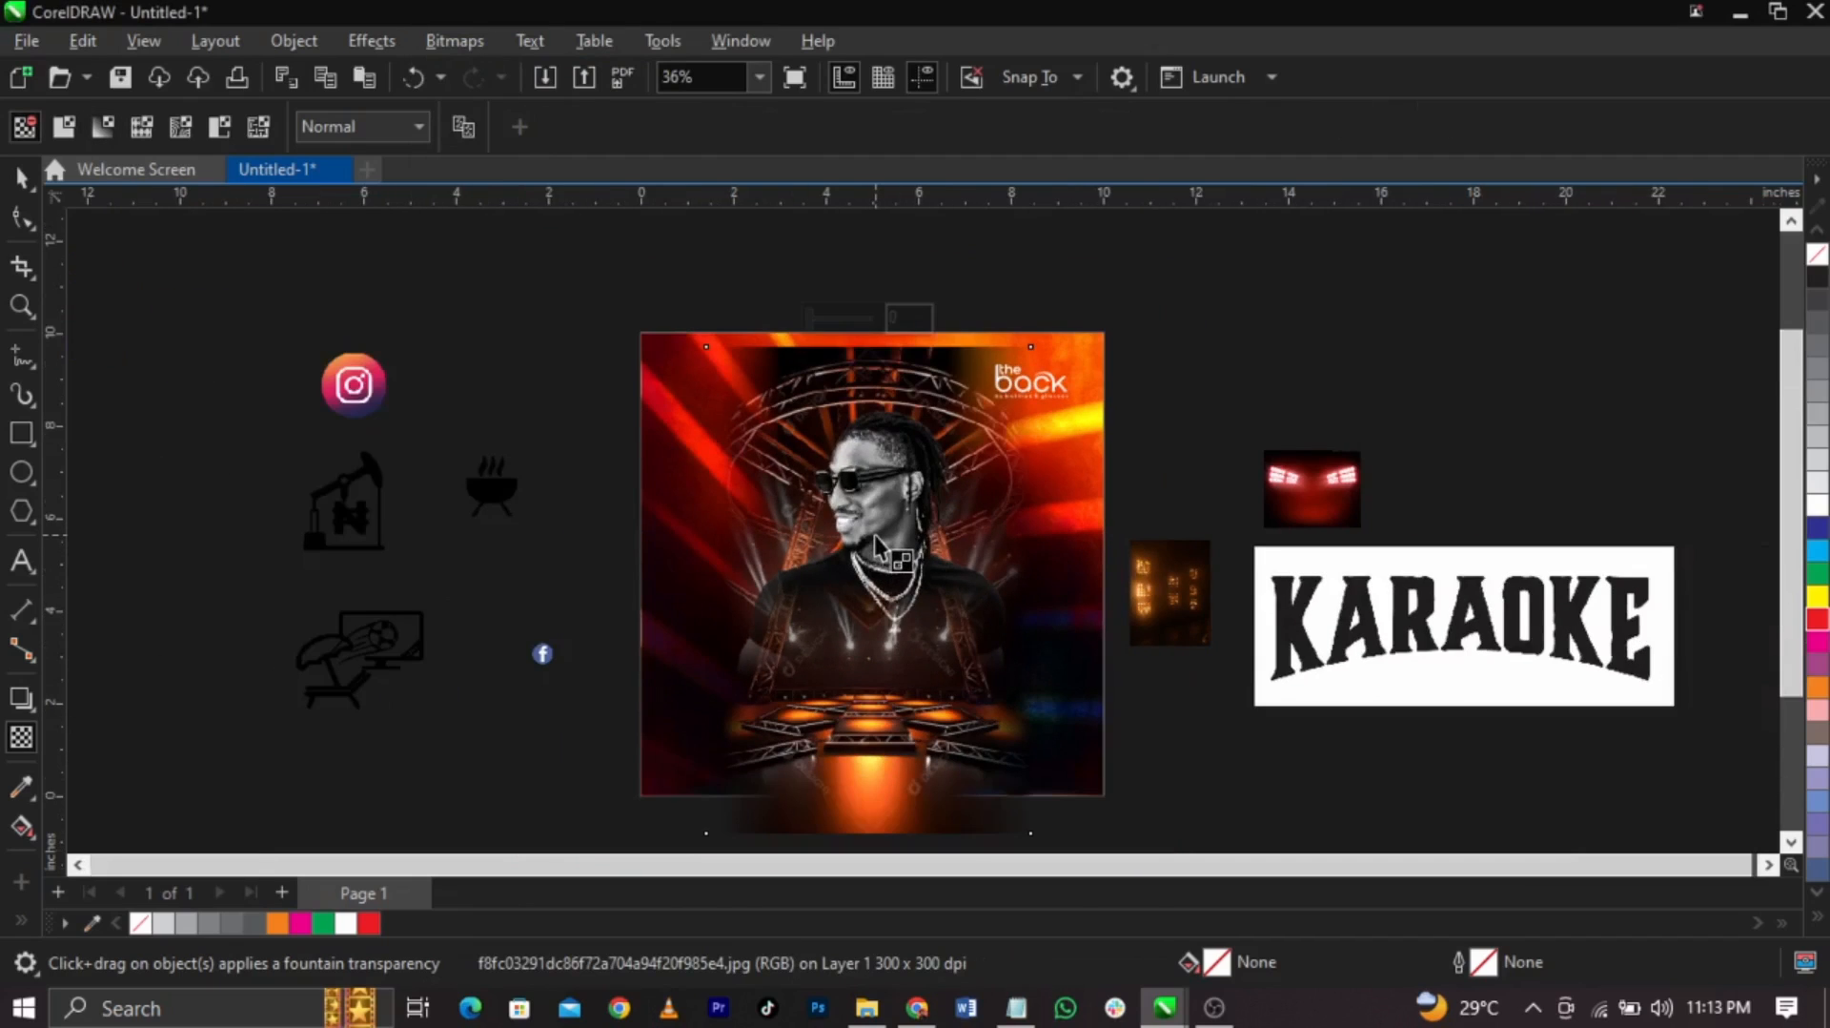
left_click_drag(873, 690, 878, 705)
key("ctrl+z")
scroll(853, 438, "up", 1)
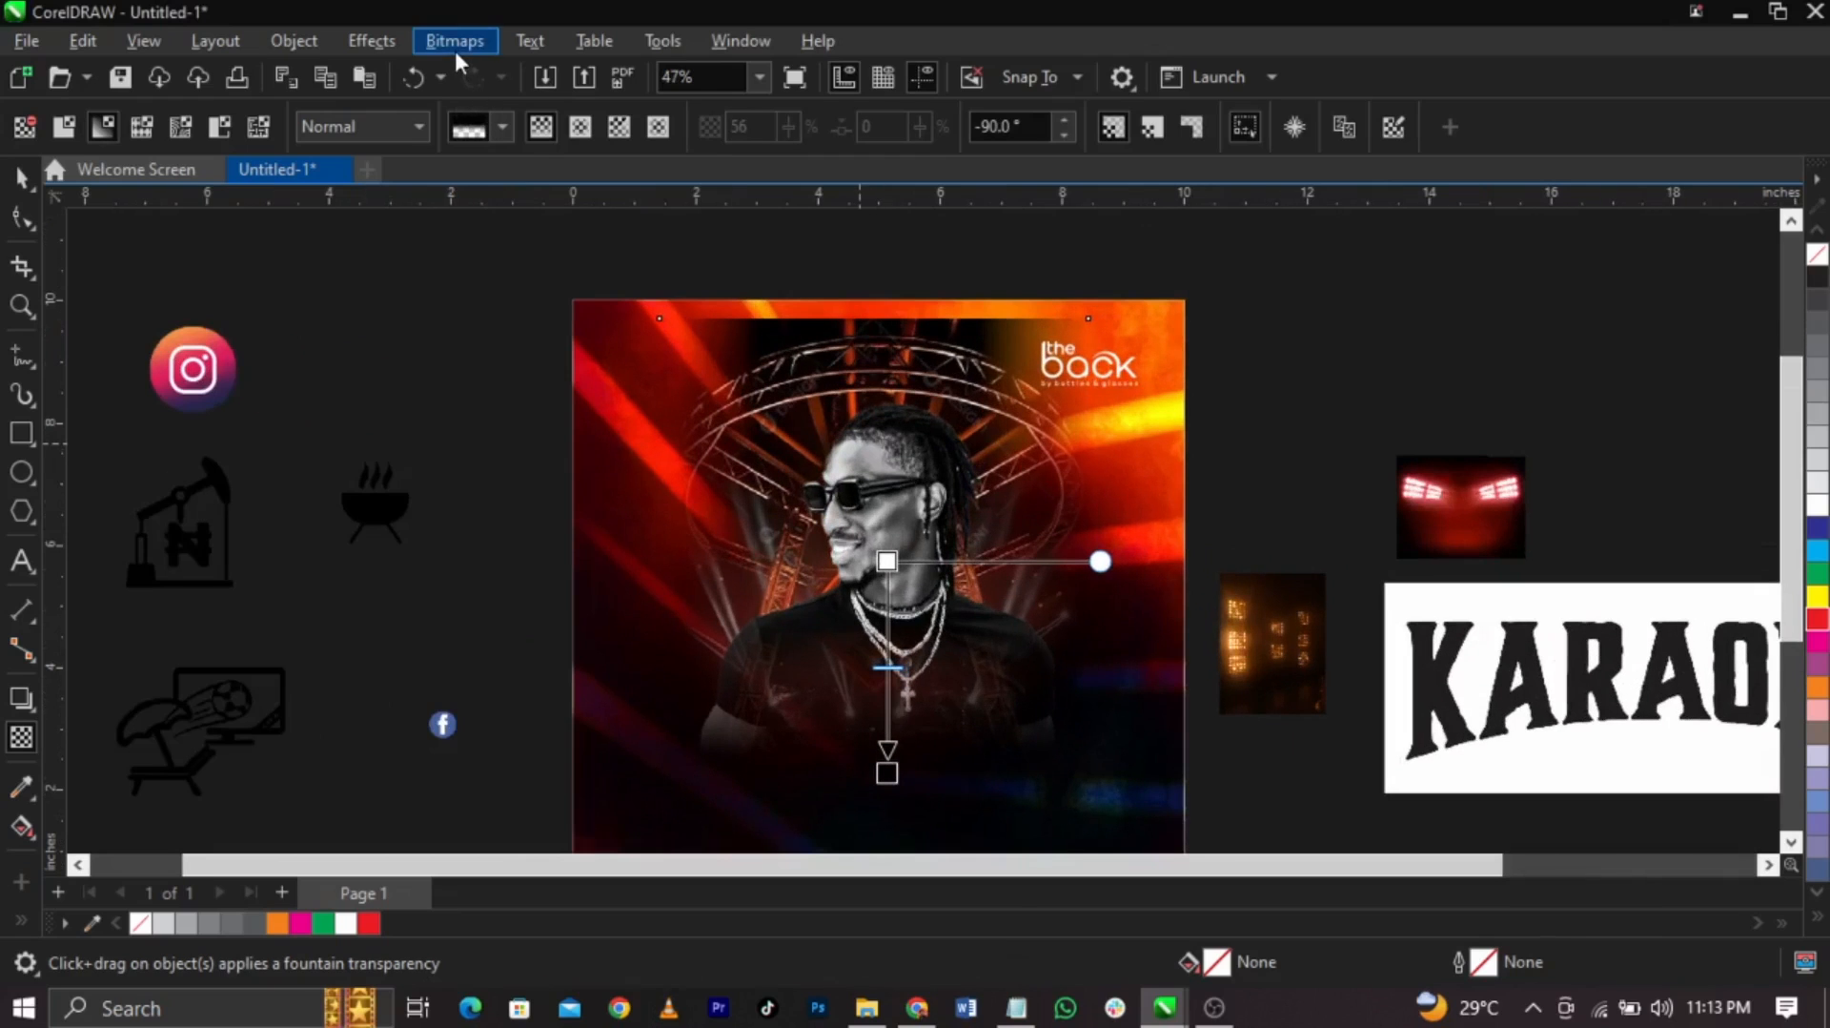
left_click(455, 40)
left_click(515, 74)
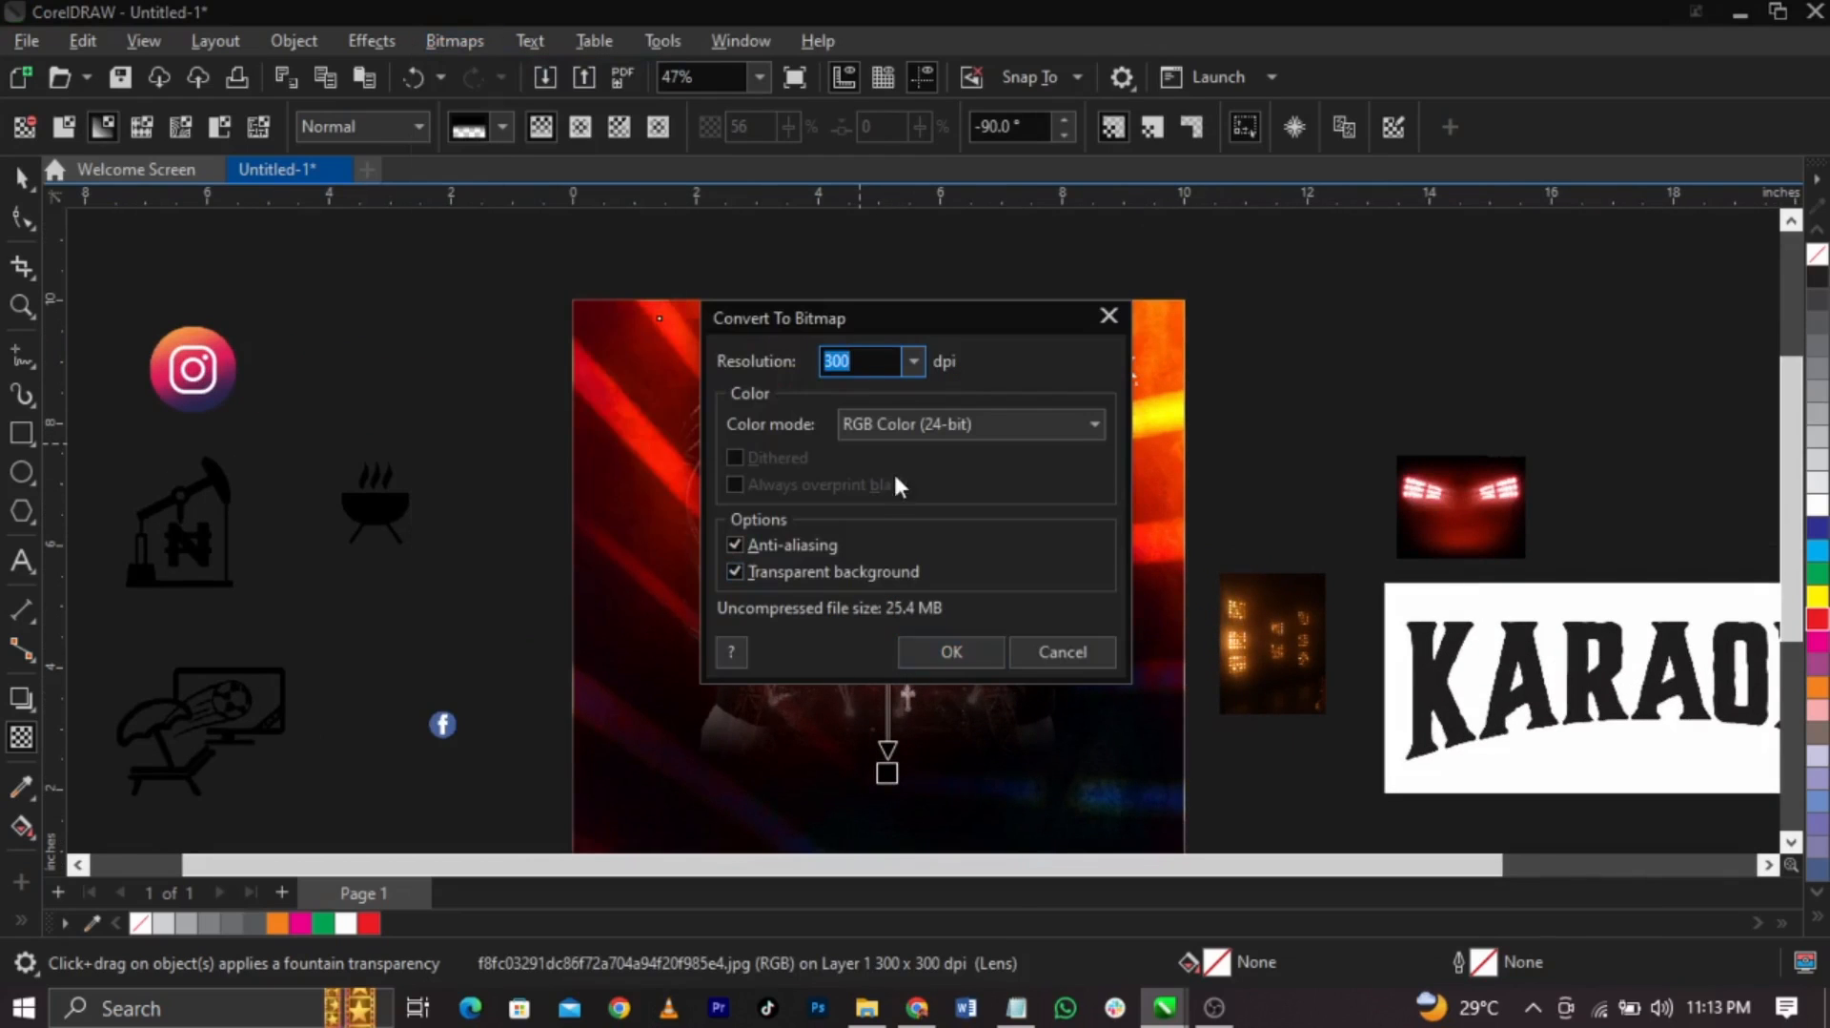
left_click(940, 642)
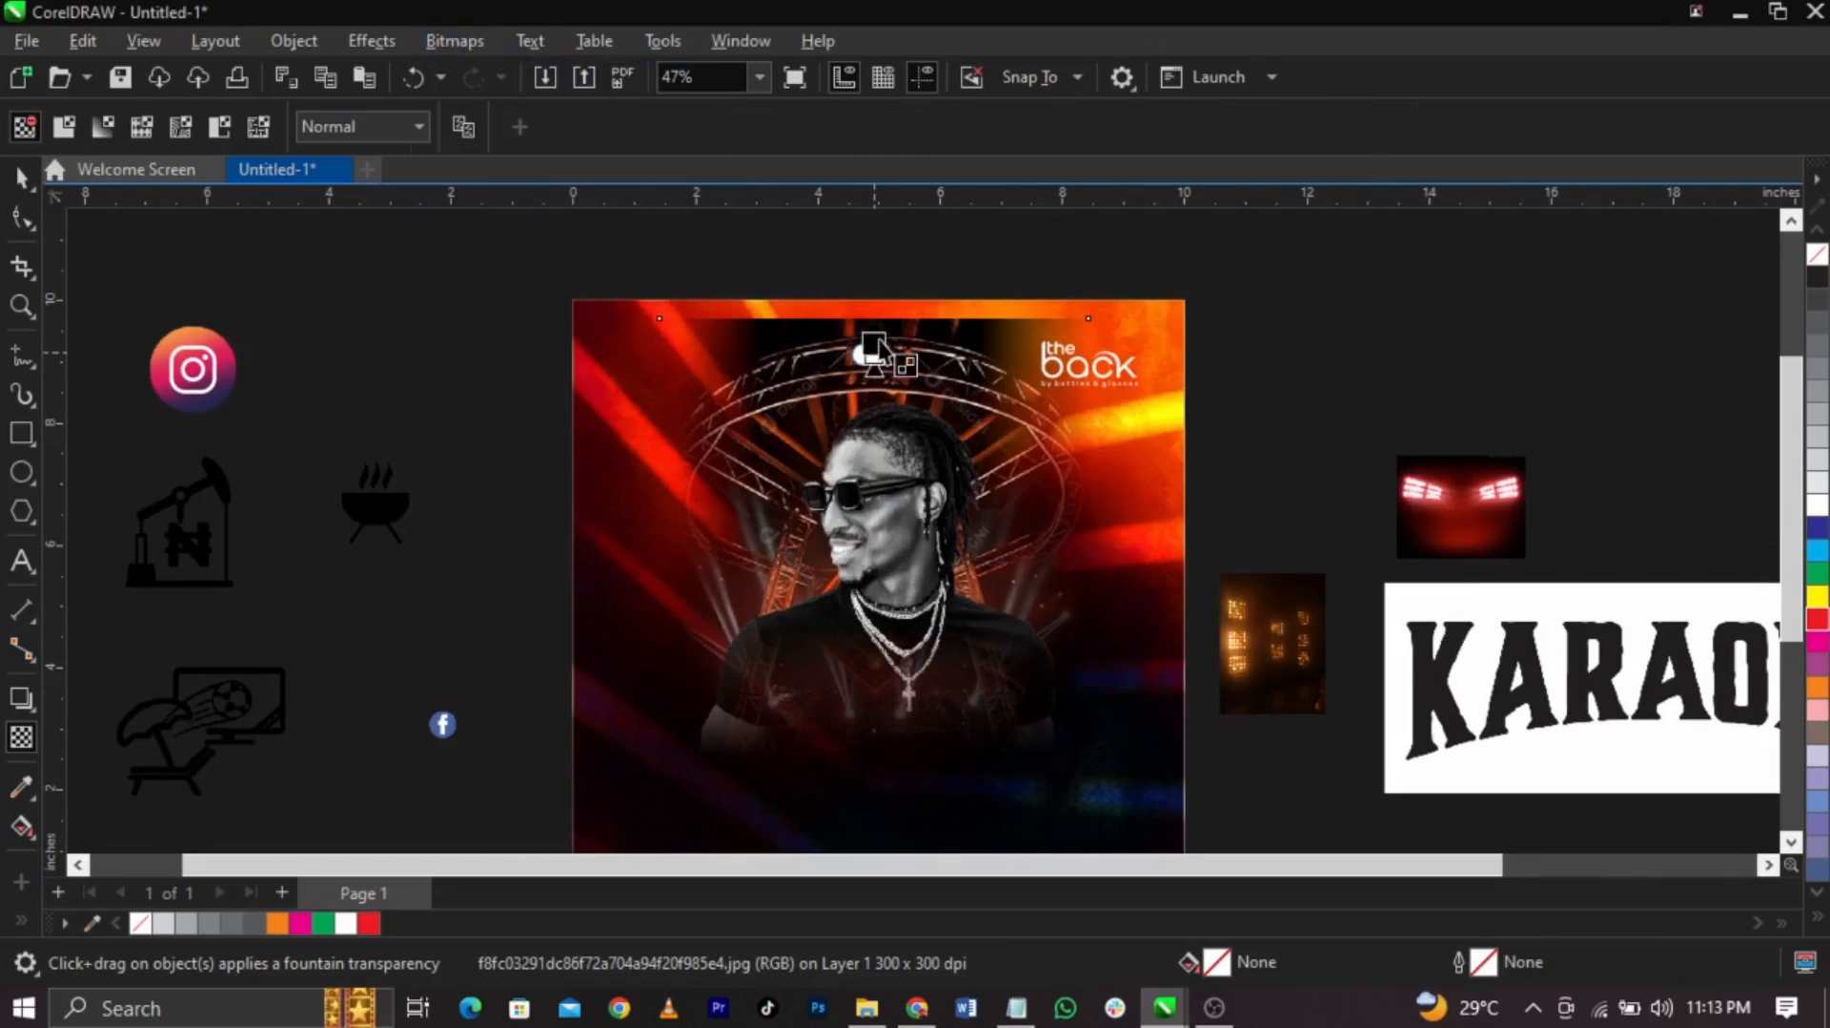
Fade the stage-lights image's top edge into the background with a short upward linear fountain transparency
left_click_drag(874, 354, 878, 326)
scroll(878, 326, "up", 3)
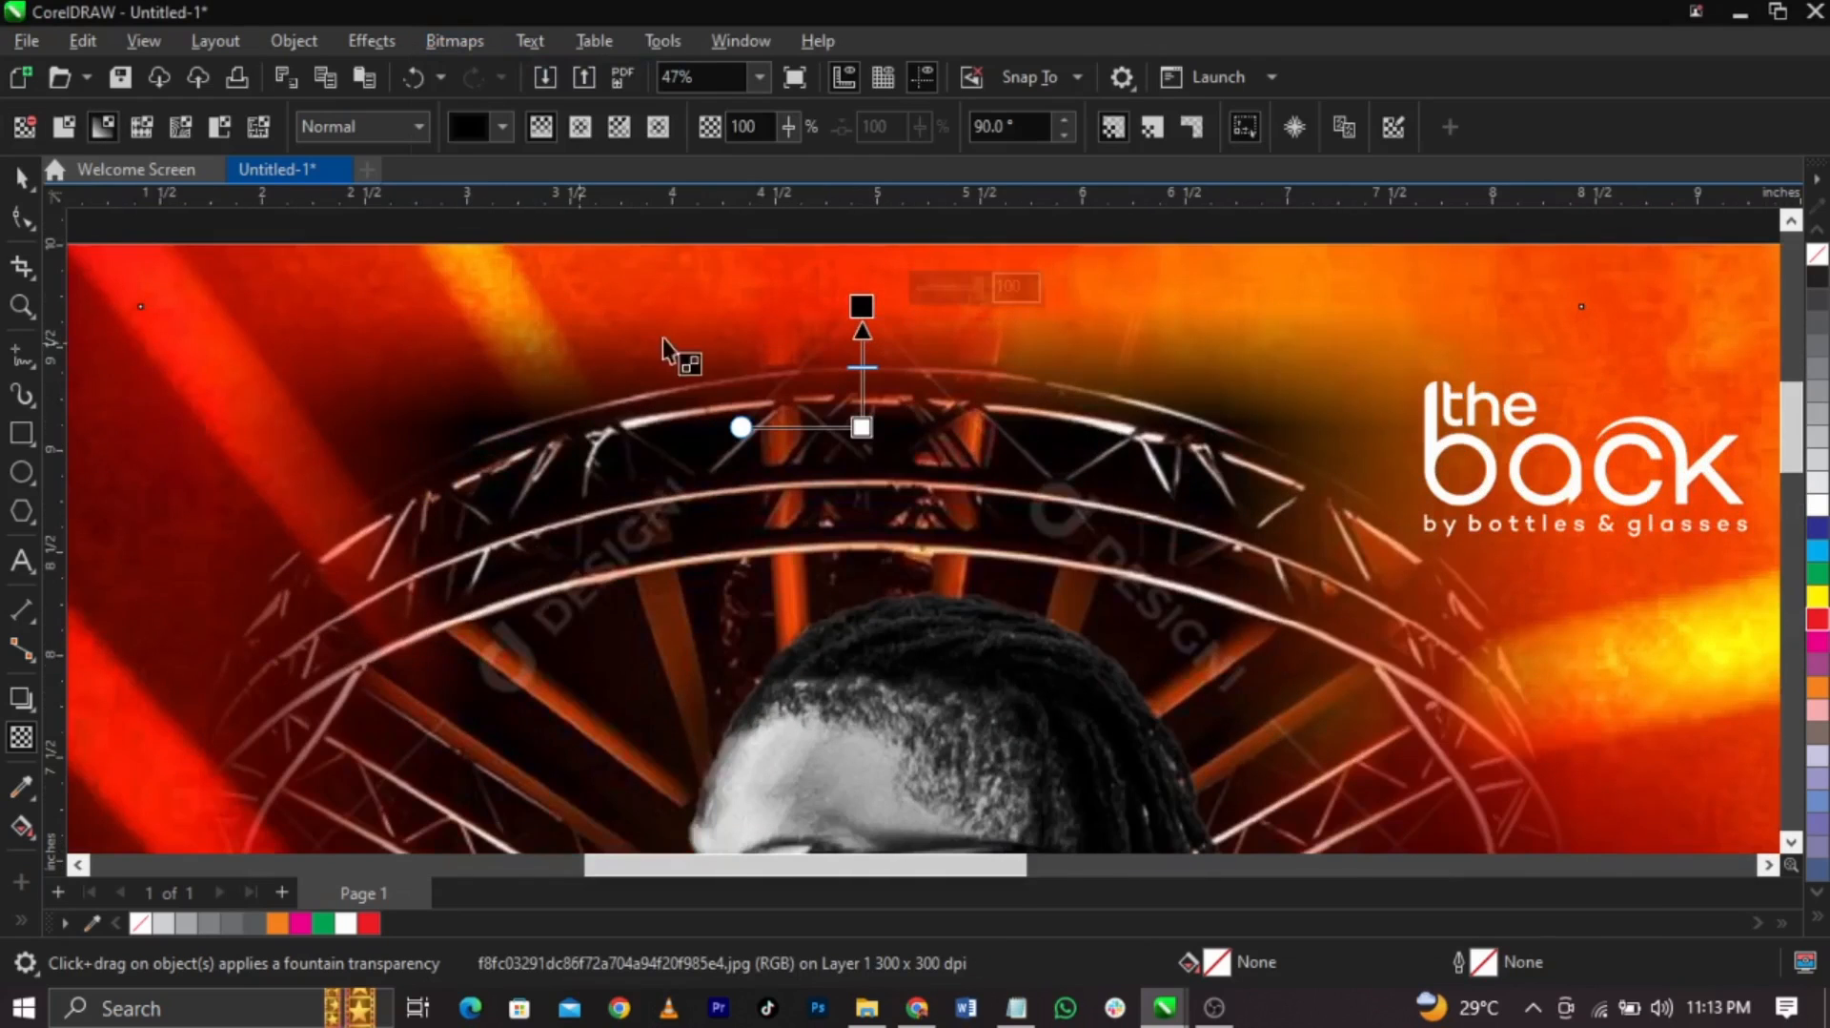
scroll(748, 367, "down", 4)
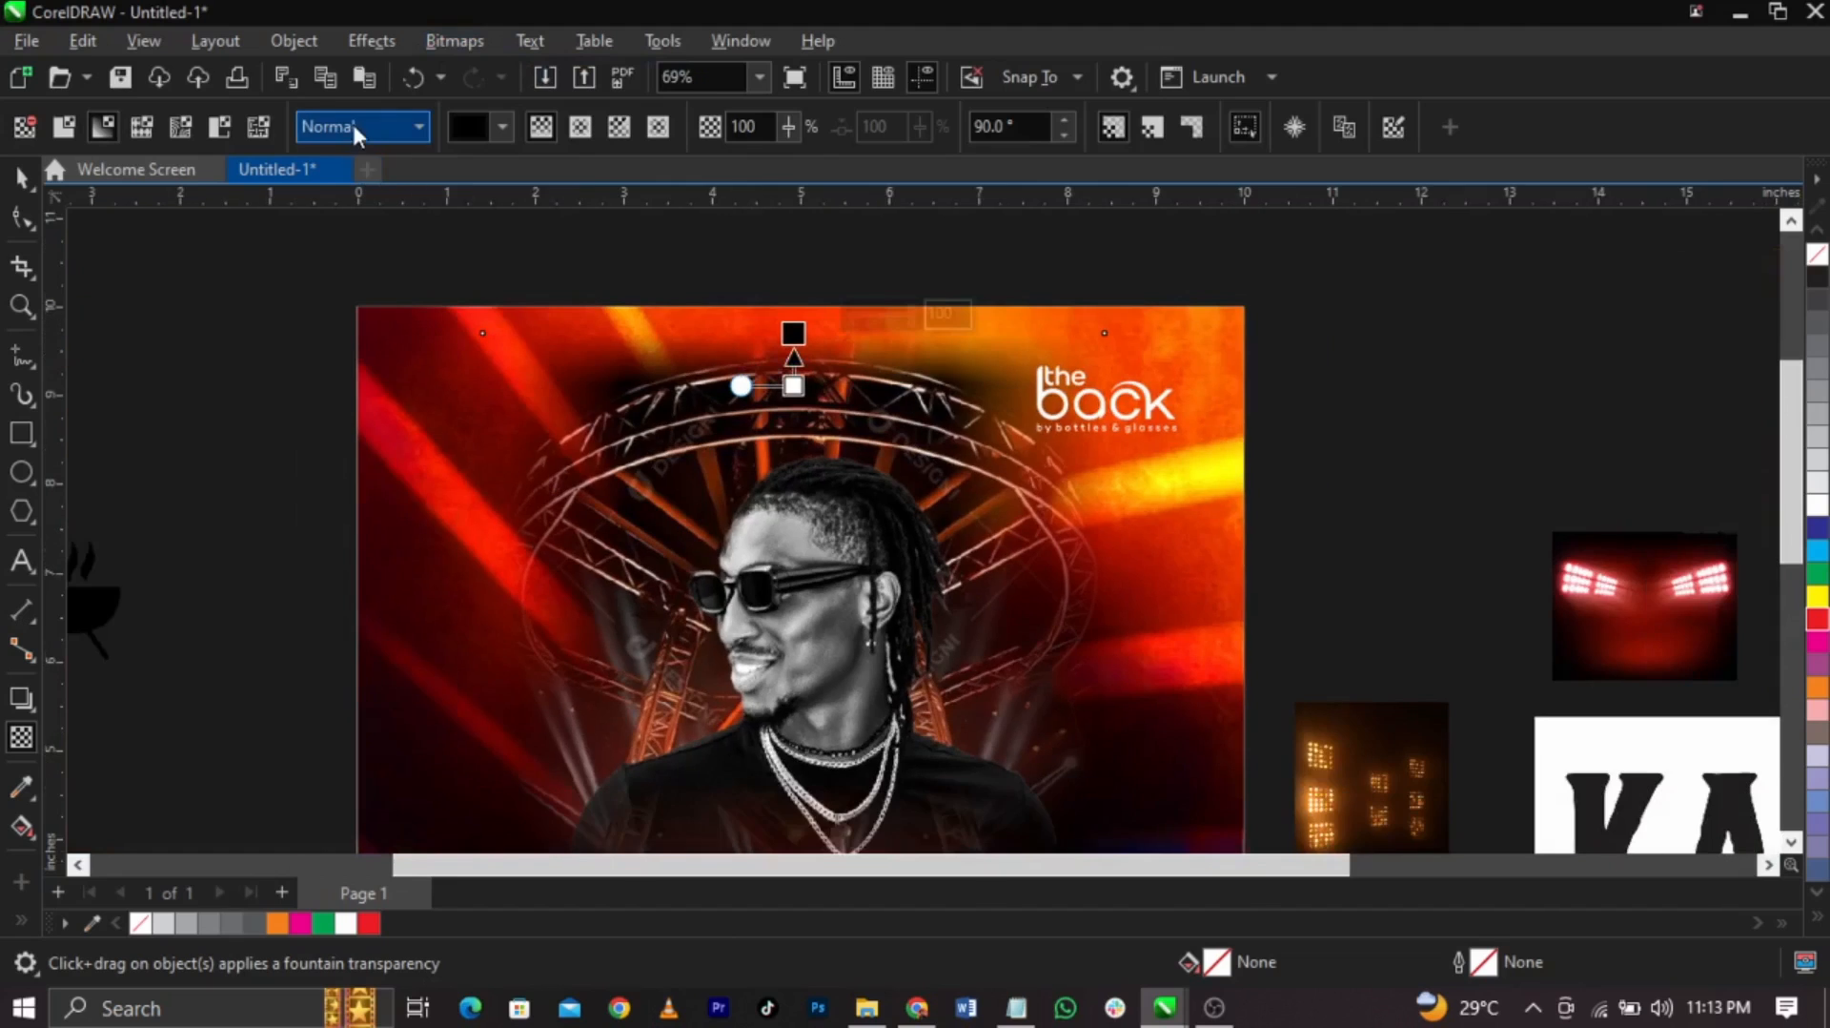
Try the Overlay, Soft Light and Screen merge modes on the stage-lights image's transparency
left_click(361, 126)
left_click(382, 666)
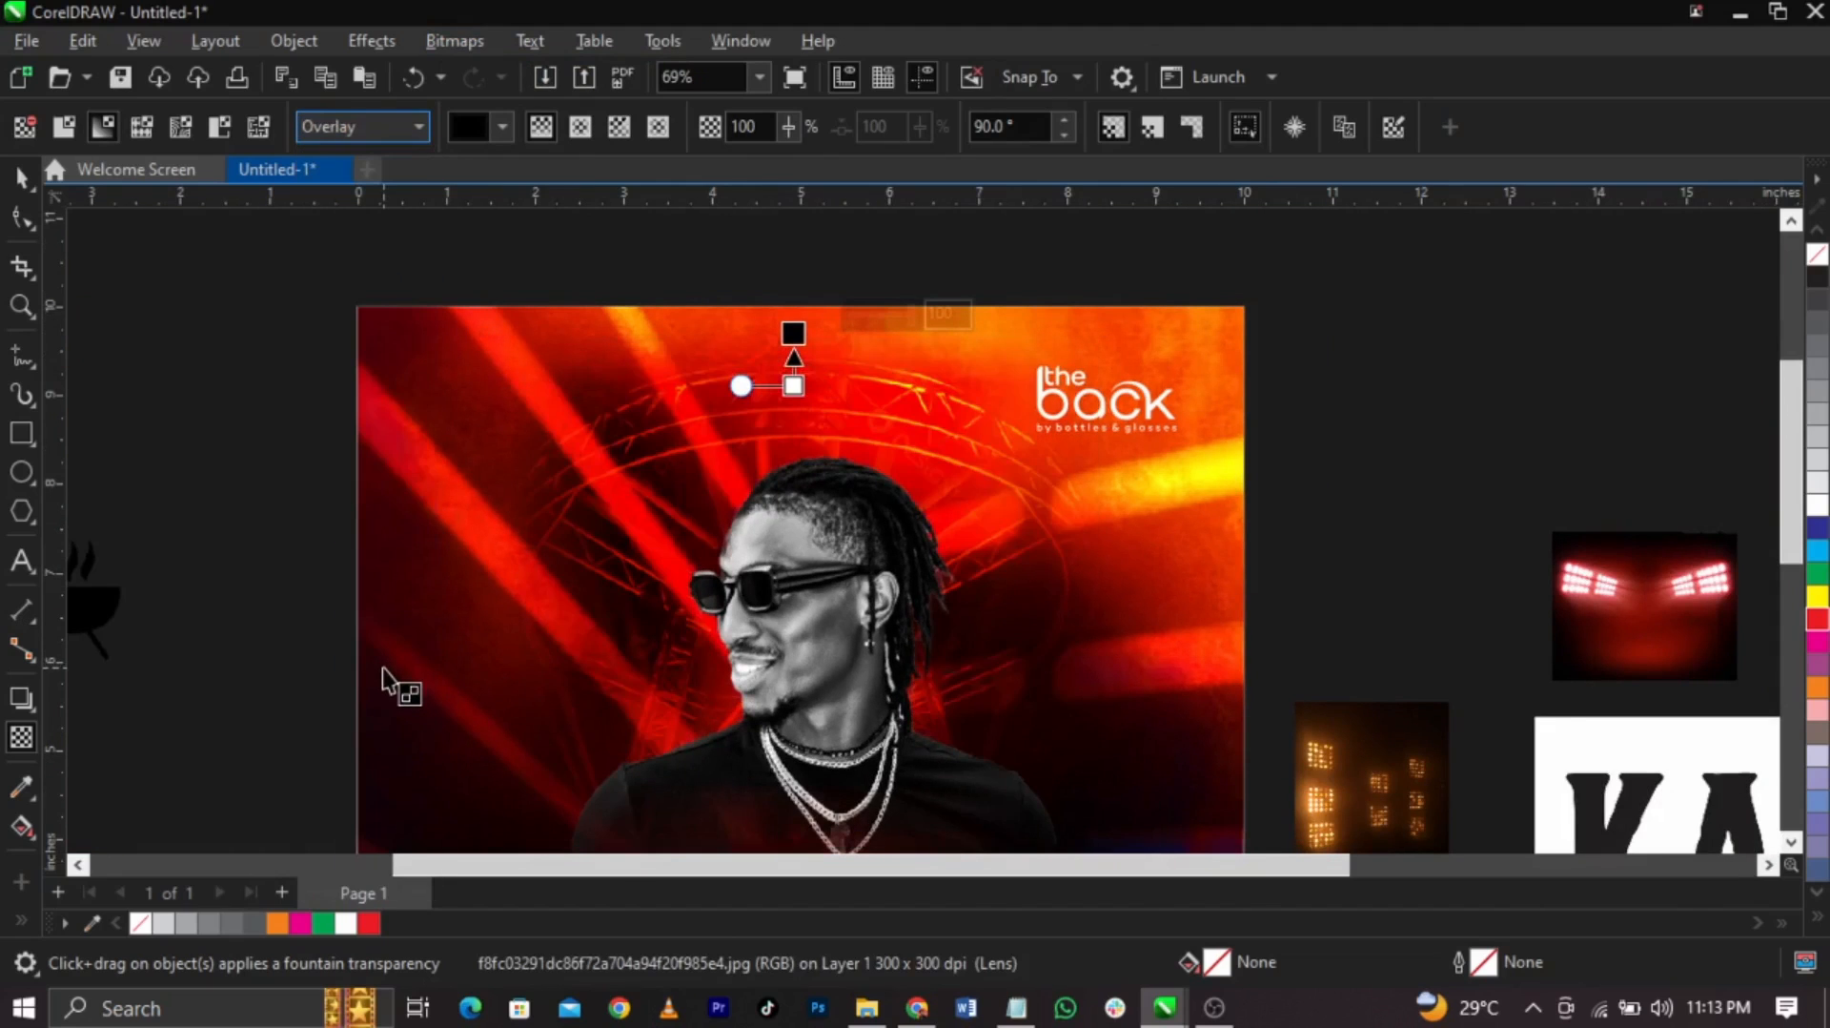
left_click(364, 122)
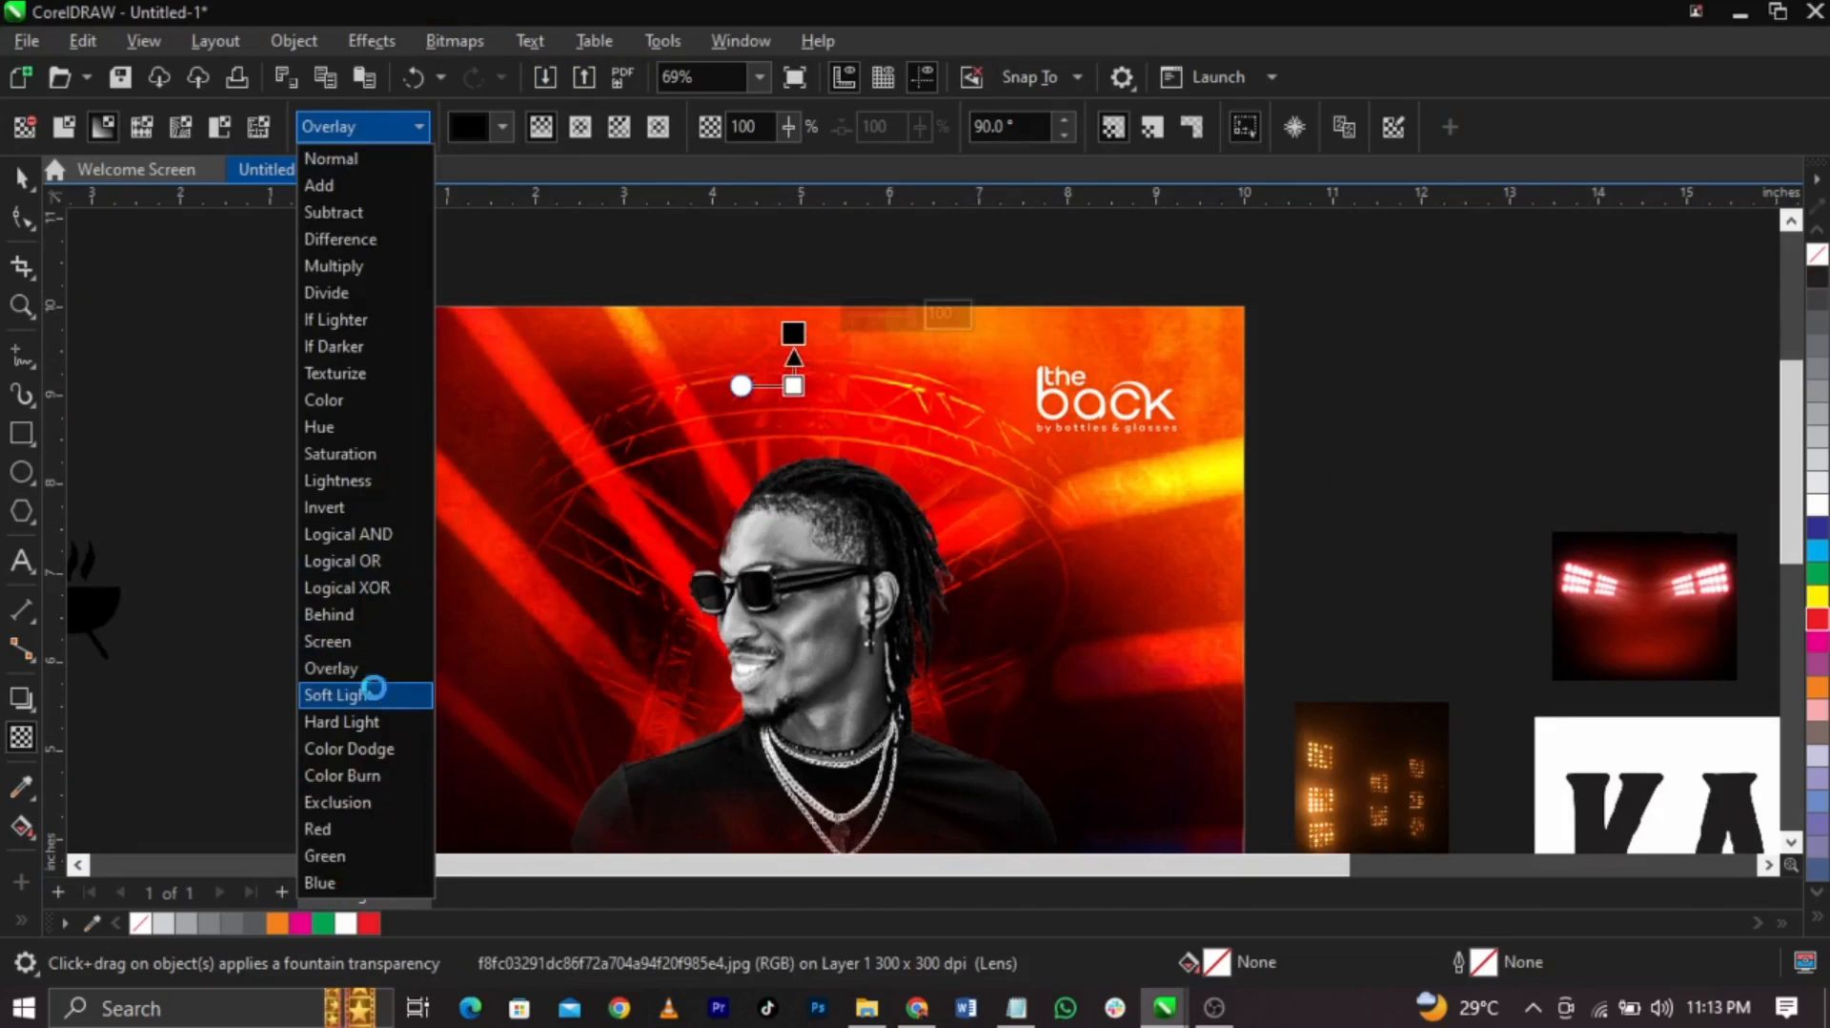
left_click(373, 694)
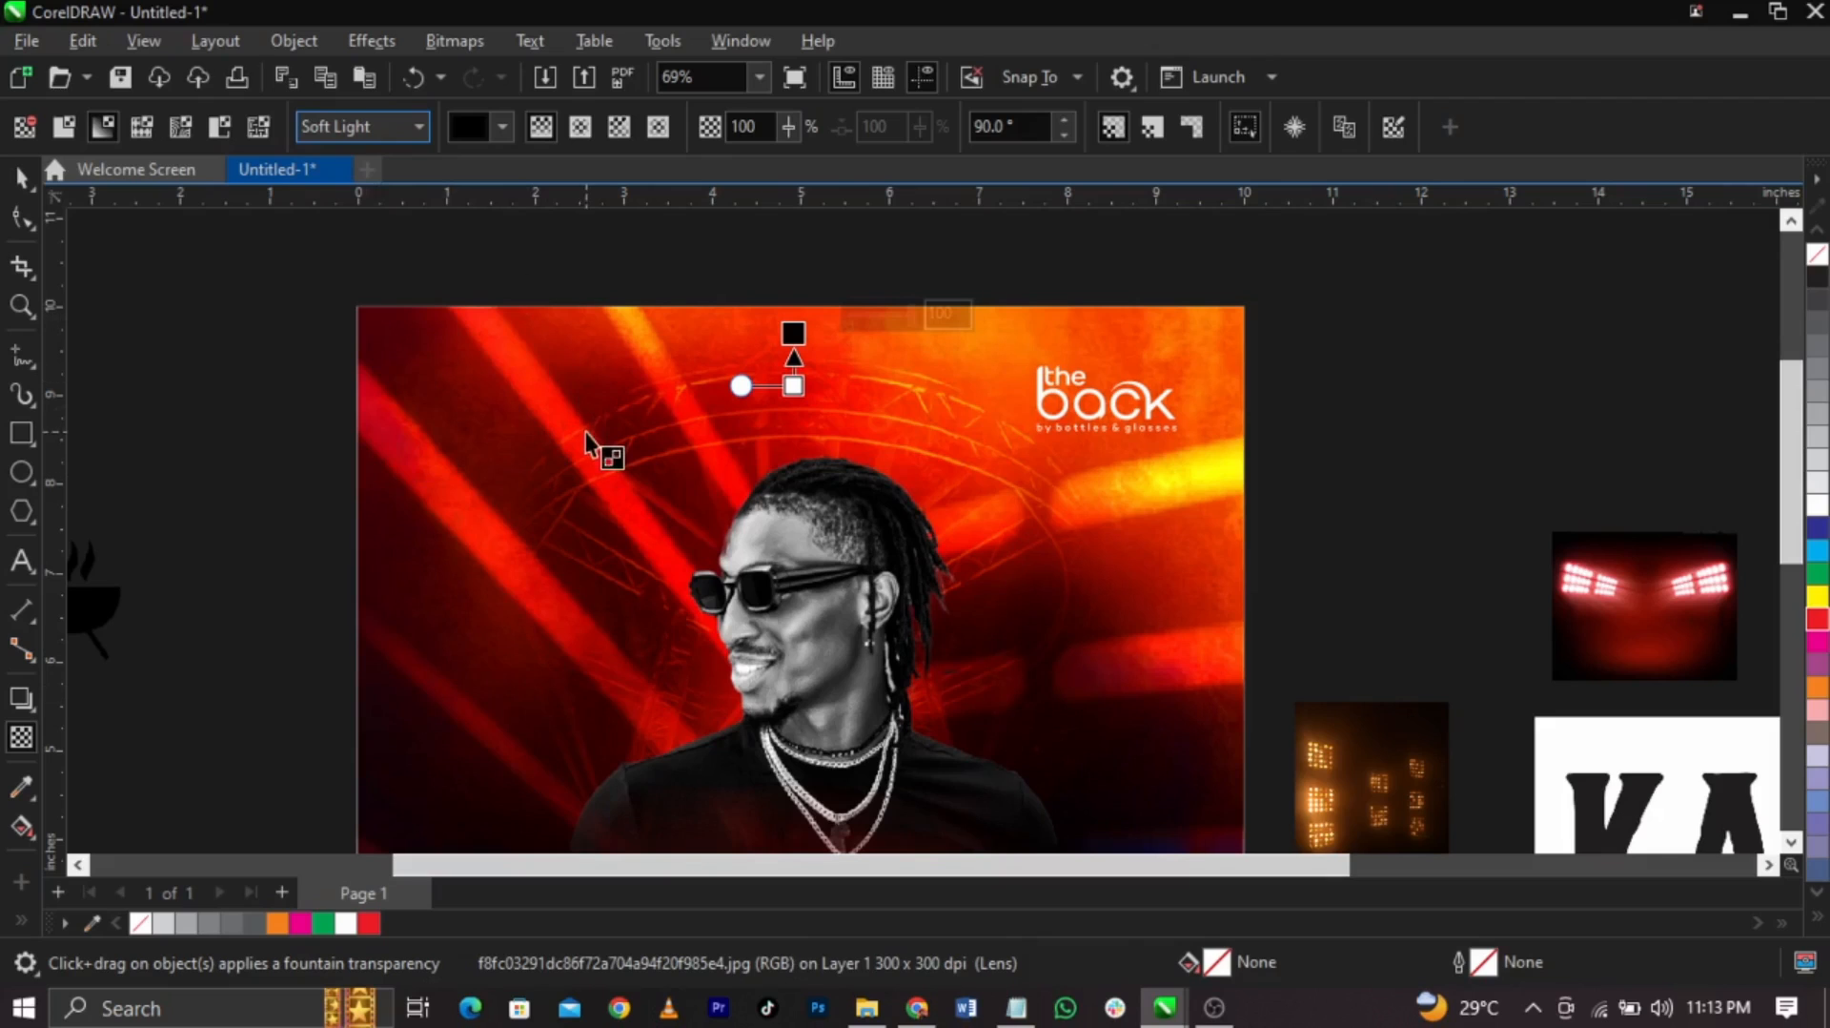
left_click(360, 139)
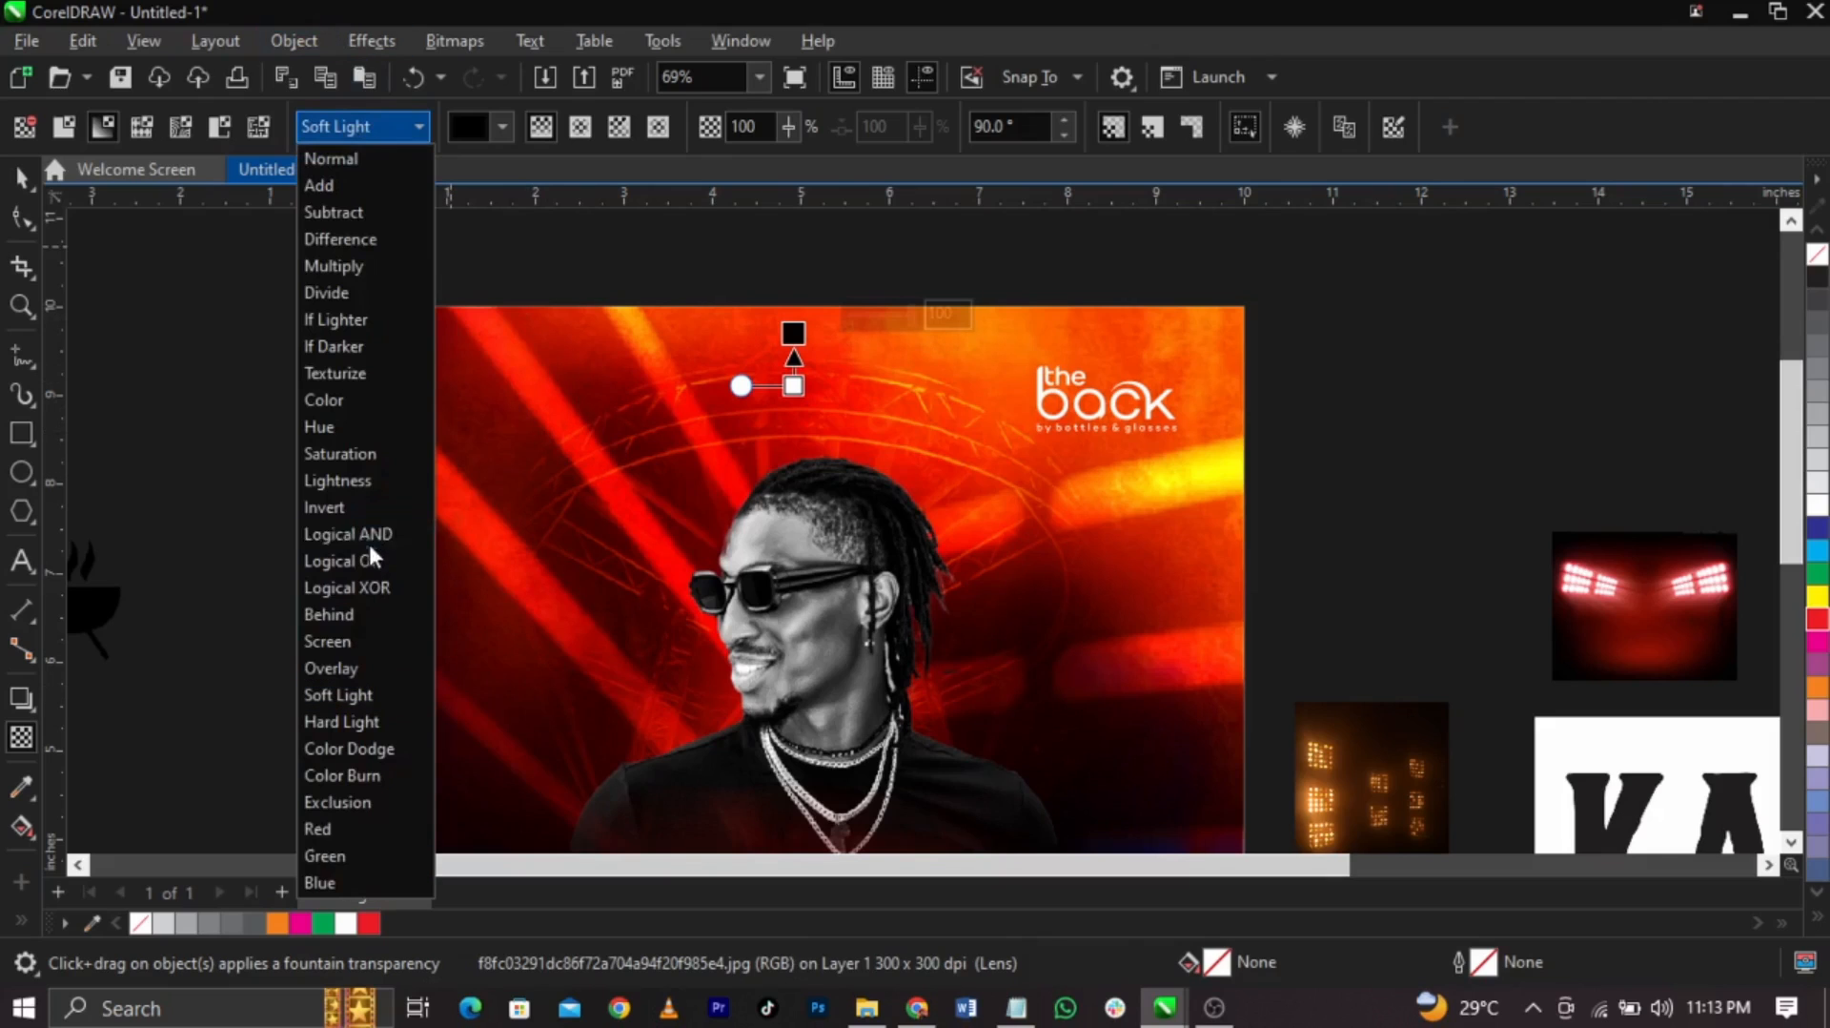
left_click(378, 638)
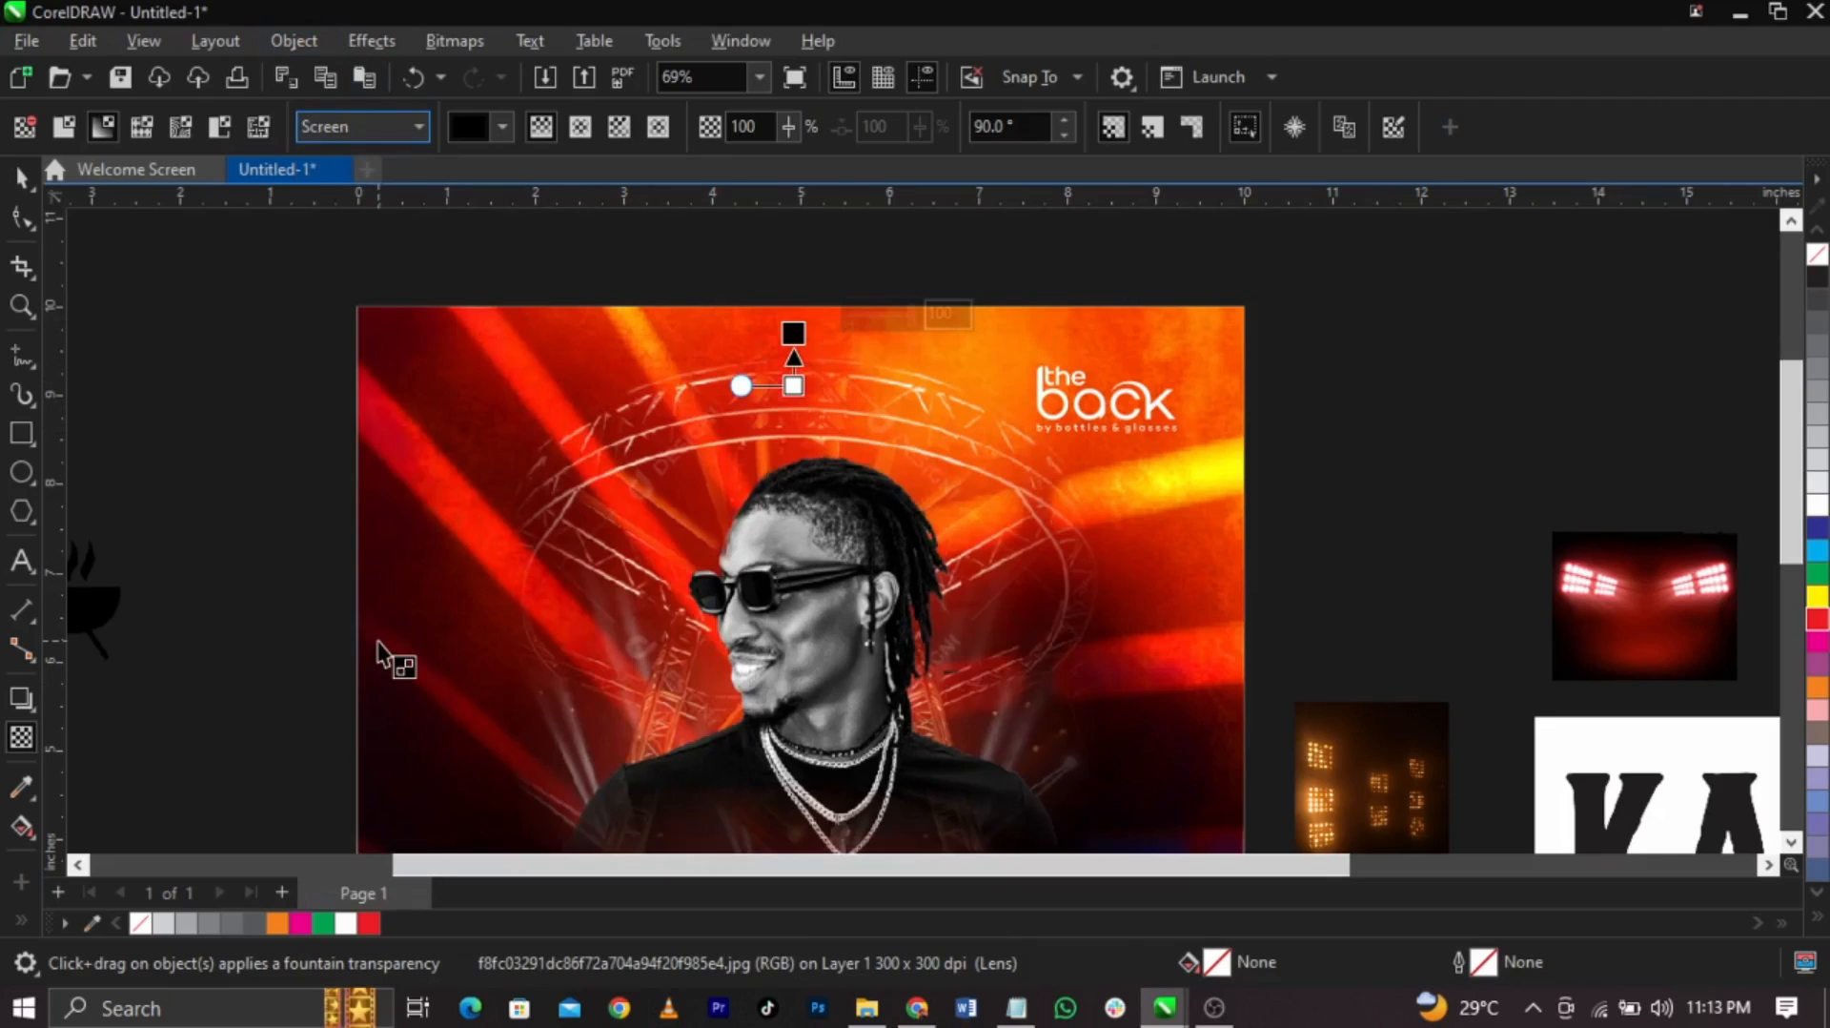
Set the stage-lights image's merge mode to Soft Light
left_click(341, 126)
left_click(368, 697)
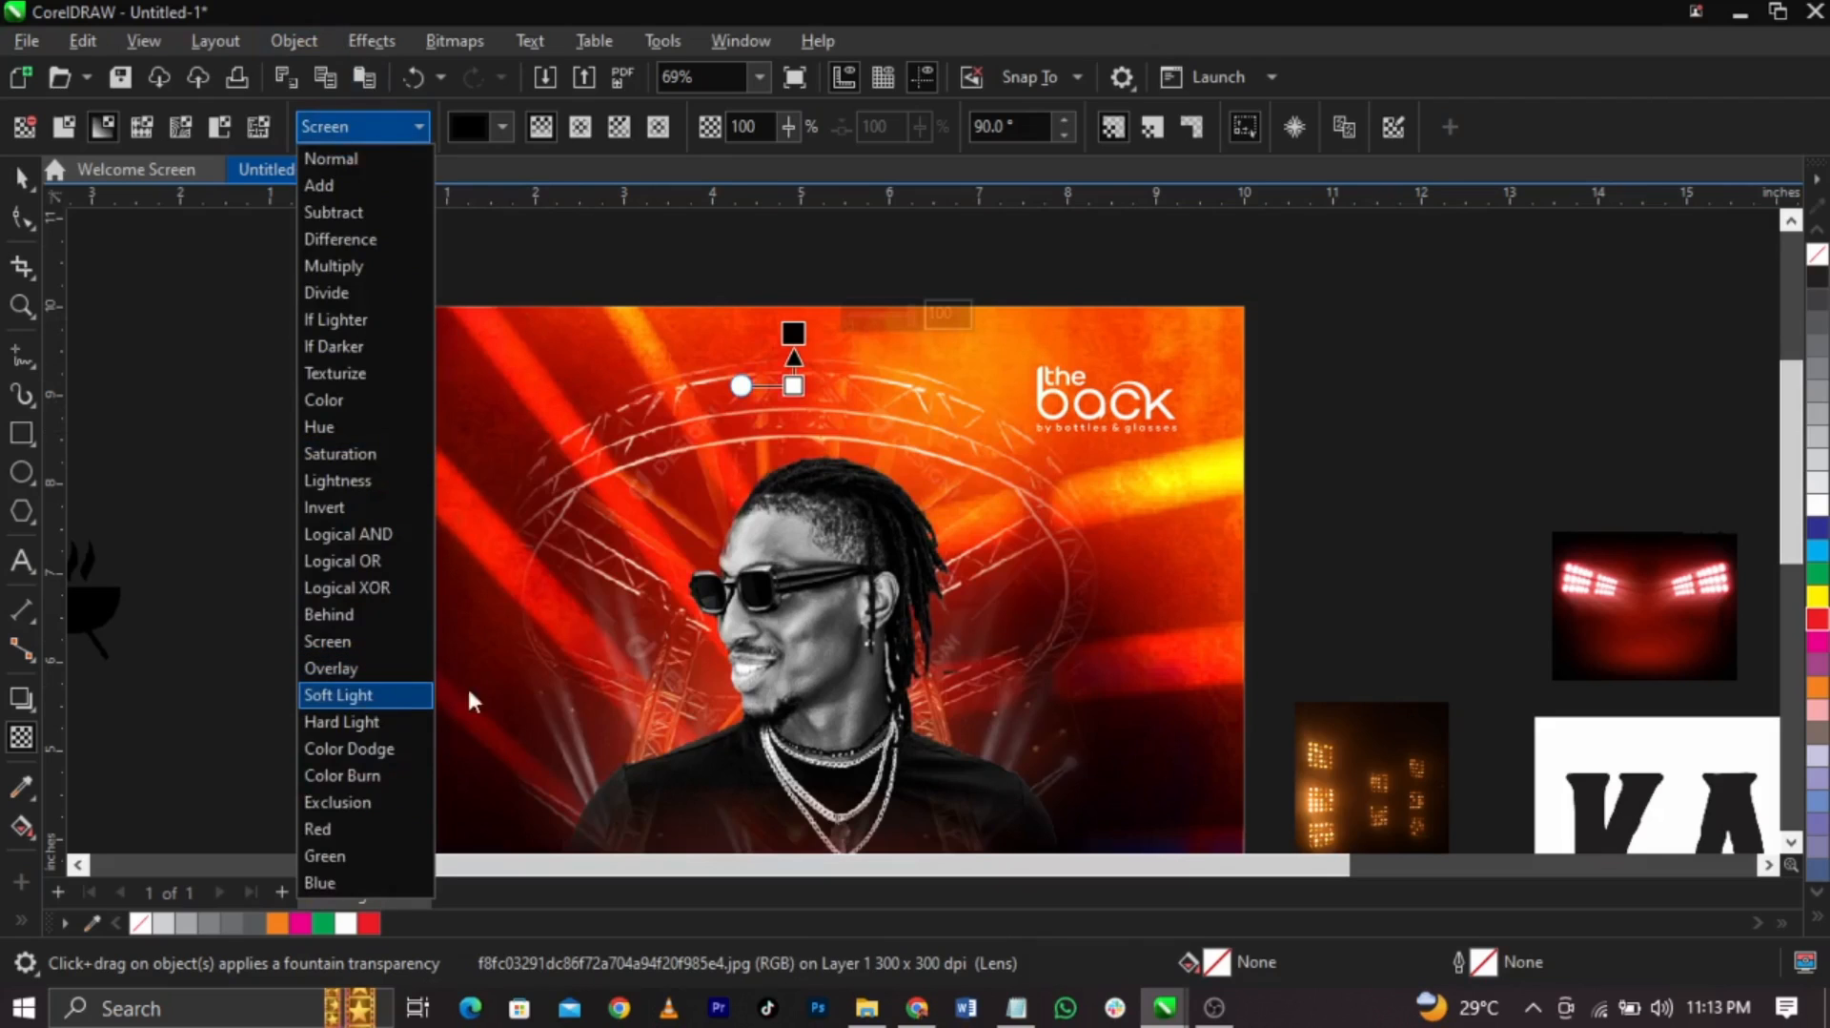
Try moving the portrait slightly on the flyer, and undo the move
left_click(1003, 592)
key("space")
scroll(912, 292, "down", 1)
scroll(912, 293, "down", 2)
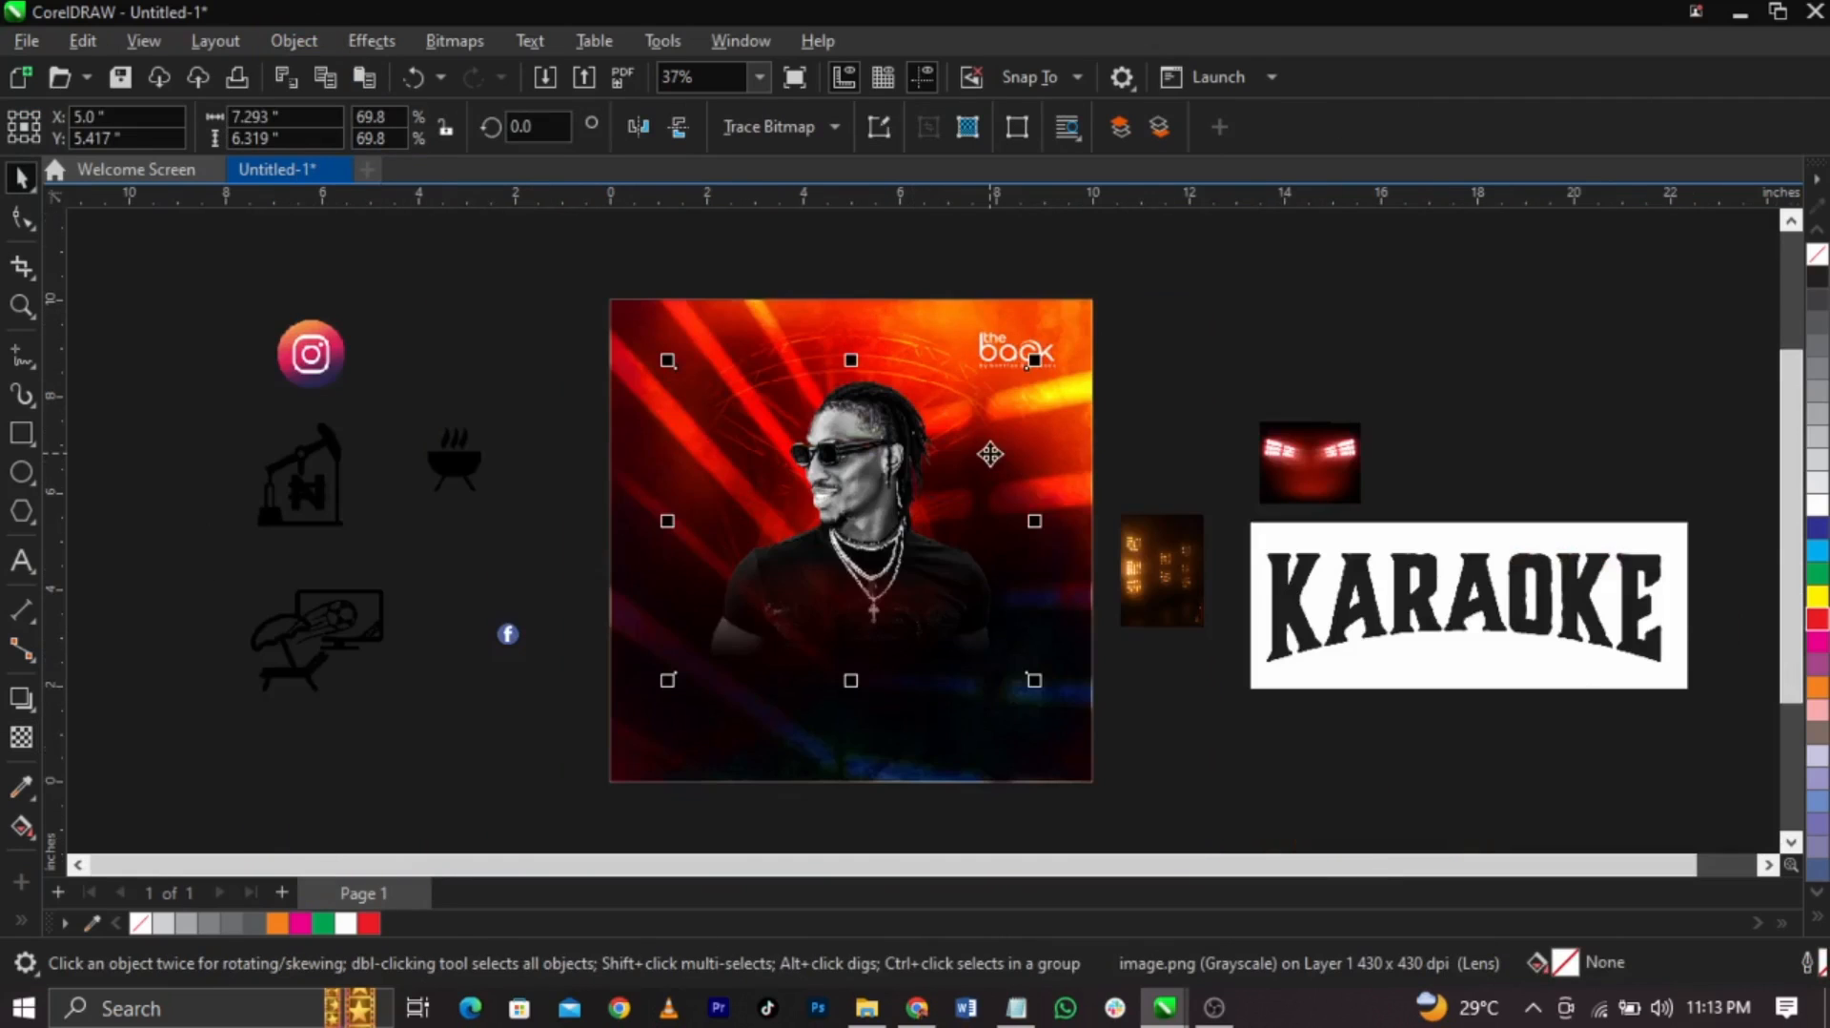
left_click_drag(993, 448, 1004, 454)
key("ctrl+z")
scroll(902, 340, "up", 1)
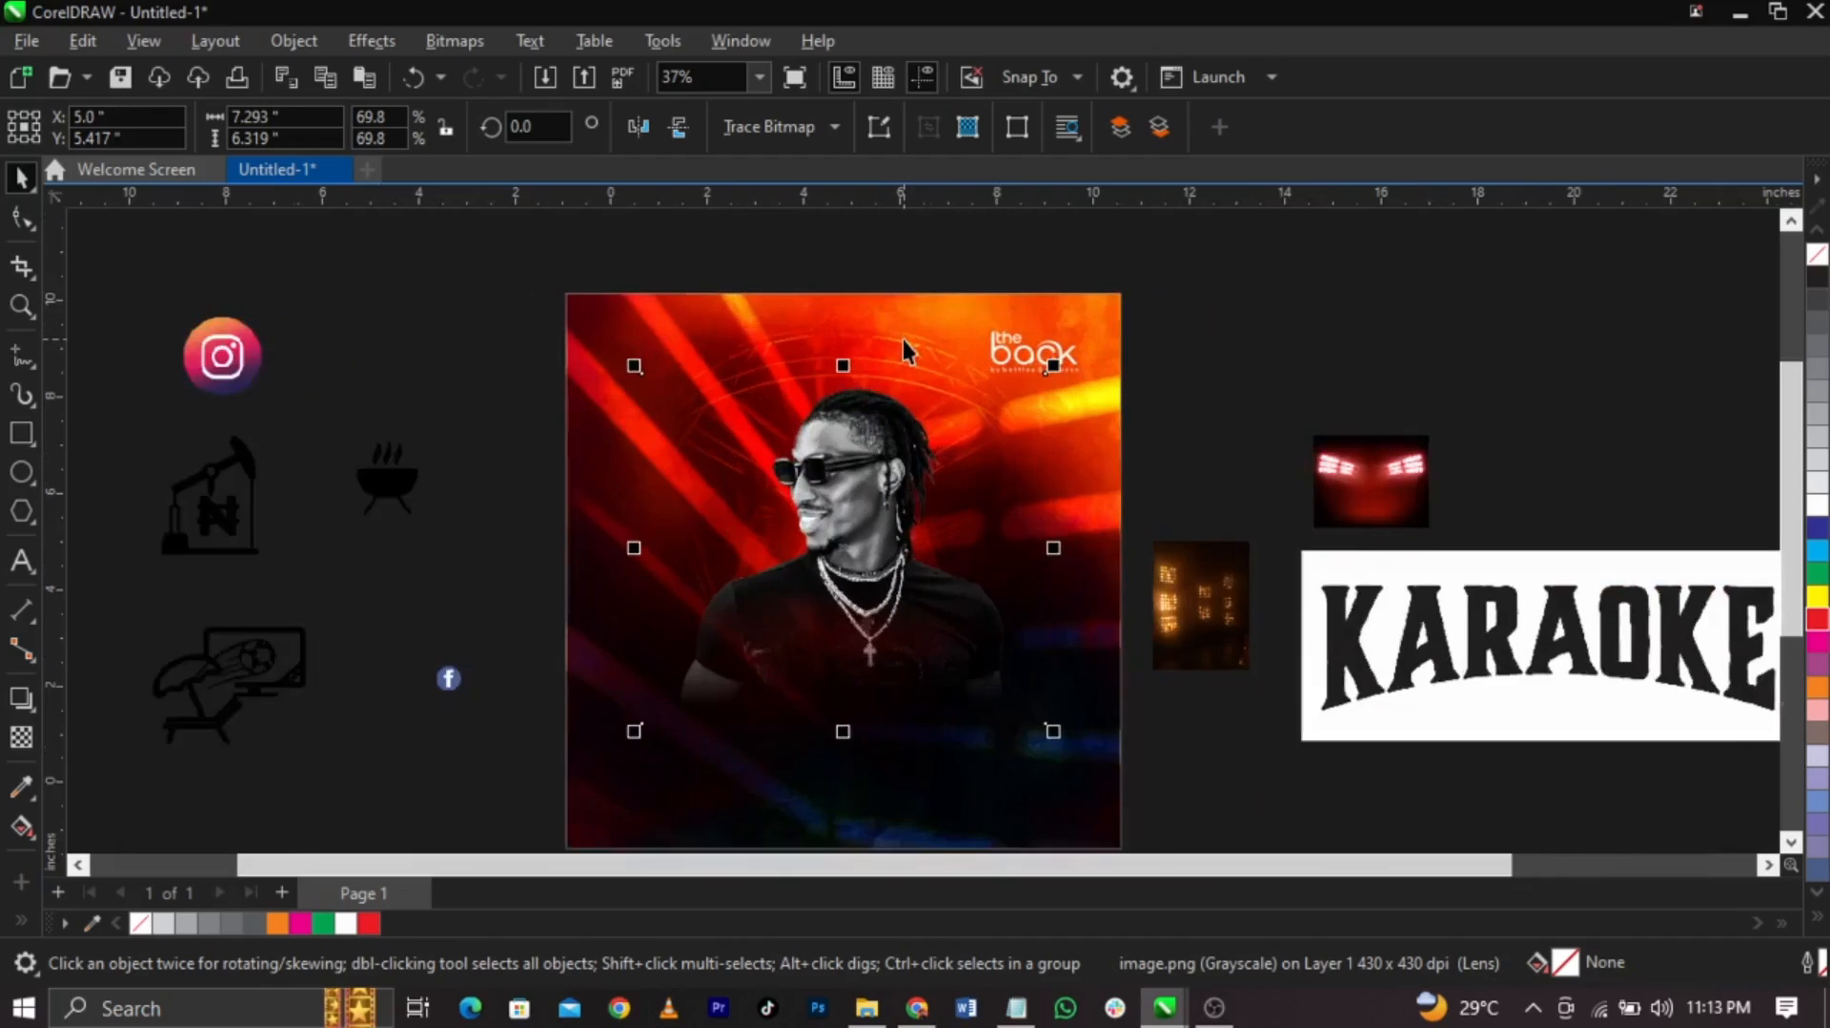
Shrink the stage-lights image proportionally to about 5.95 by 8.92 inches and centre it near X 5.09, Y 5.6 inches behind the portrait
left_click_drag(918, 331, 935, 312)
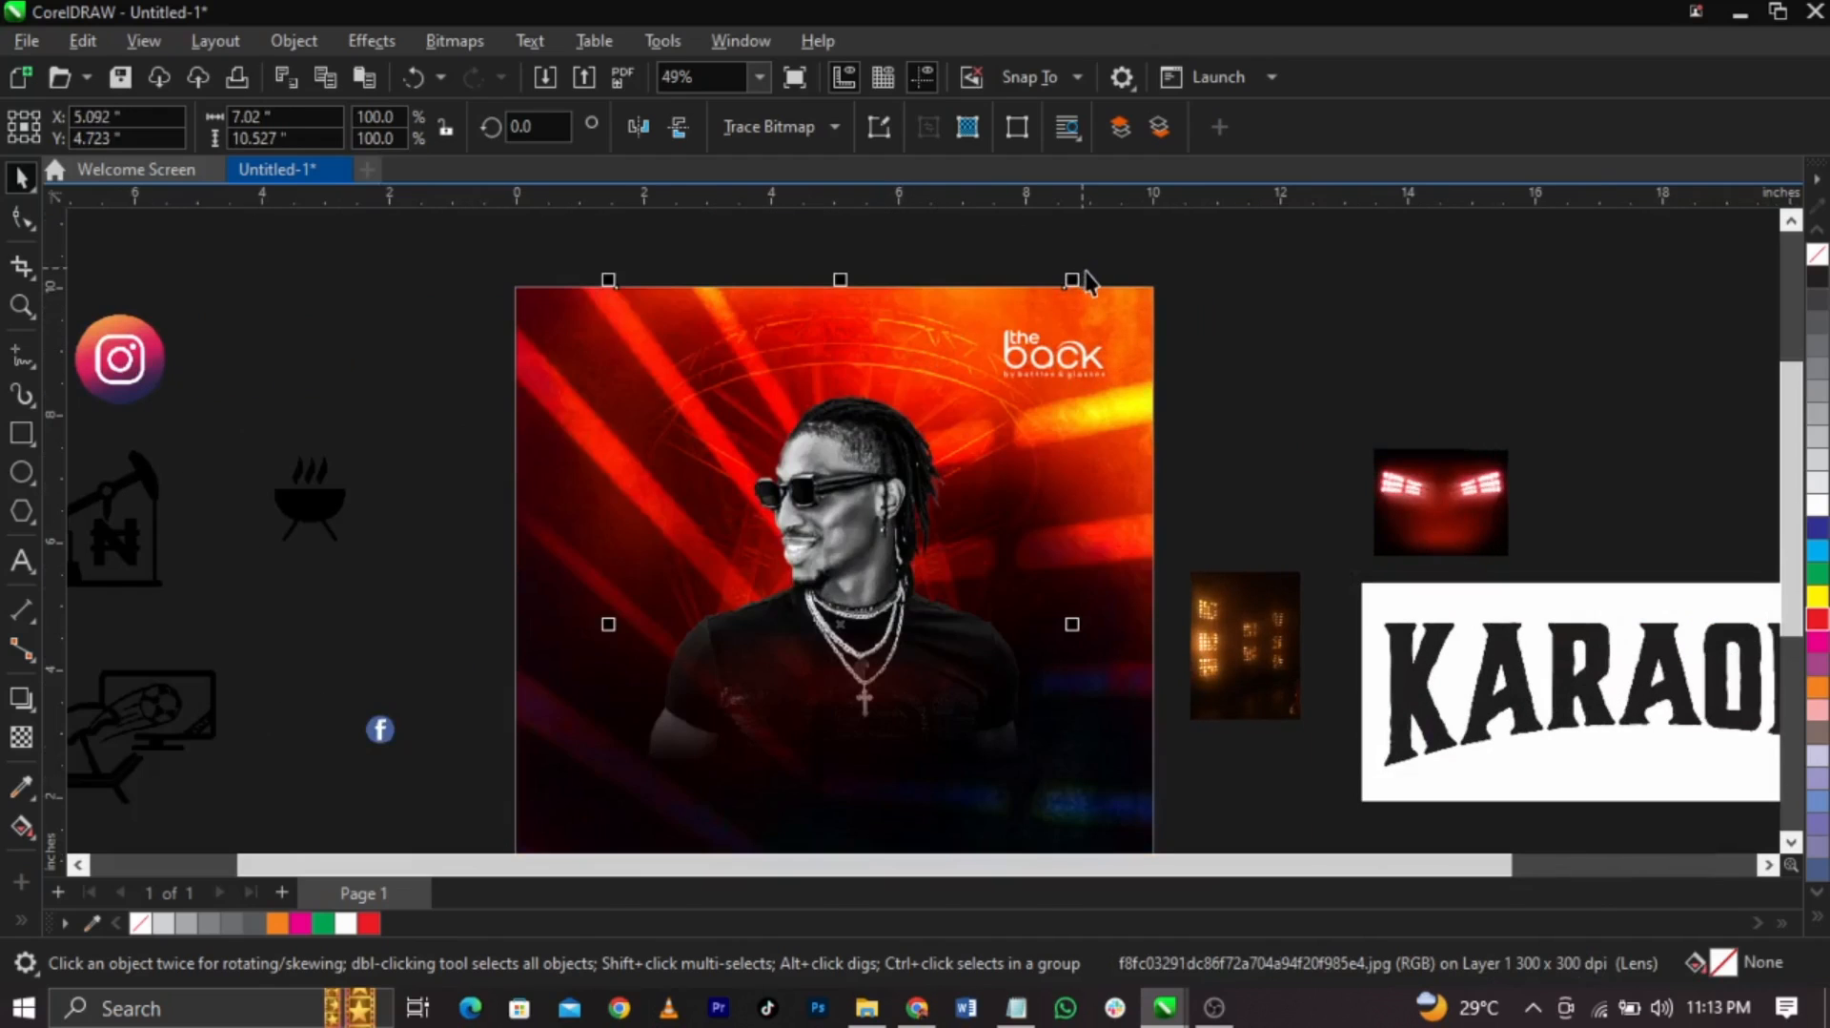
left_click_drag(1080, 275, 1033, 345)
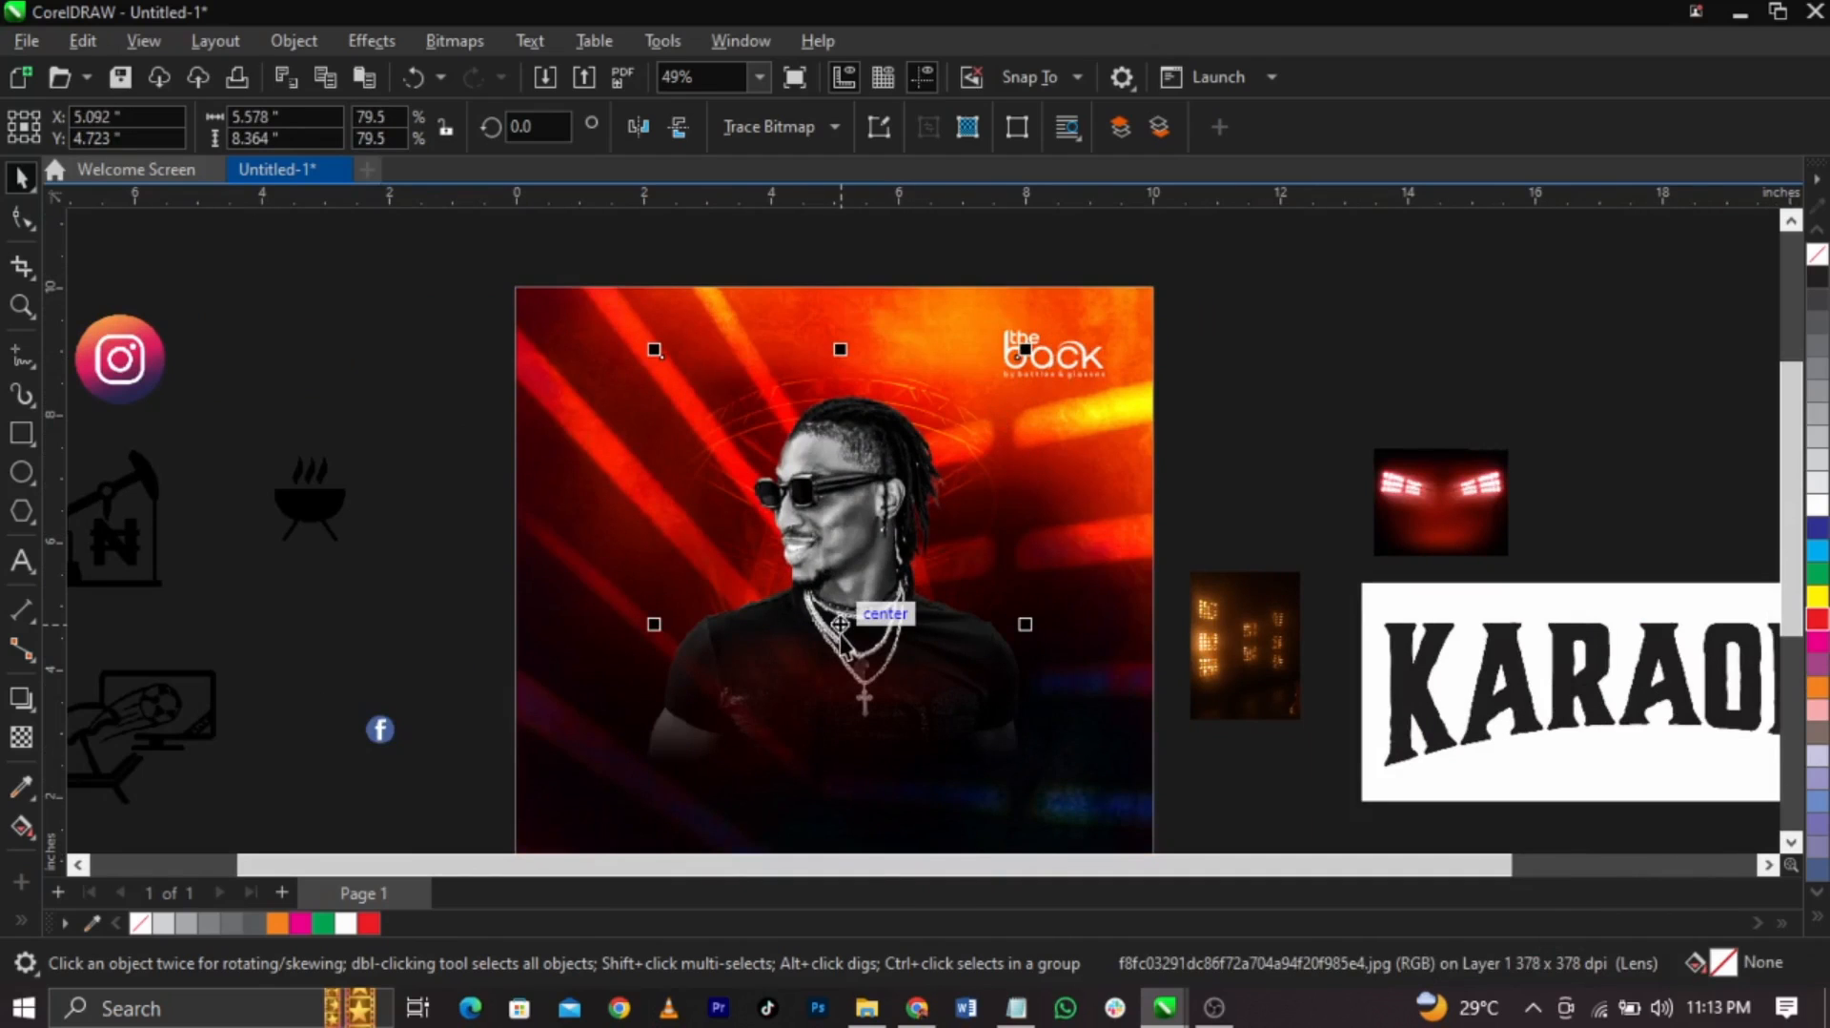
left_click_drag(840, 624, 849, 568)
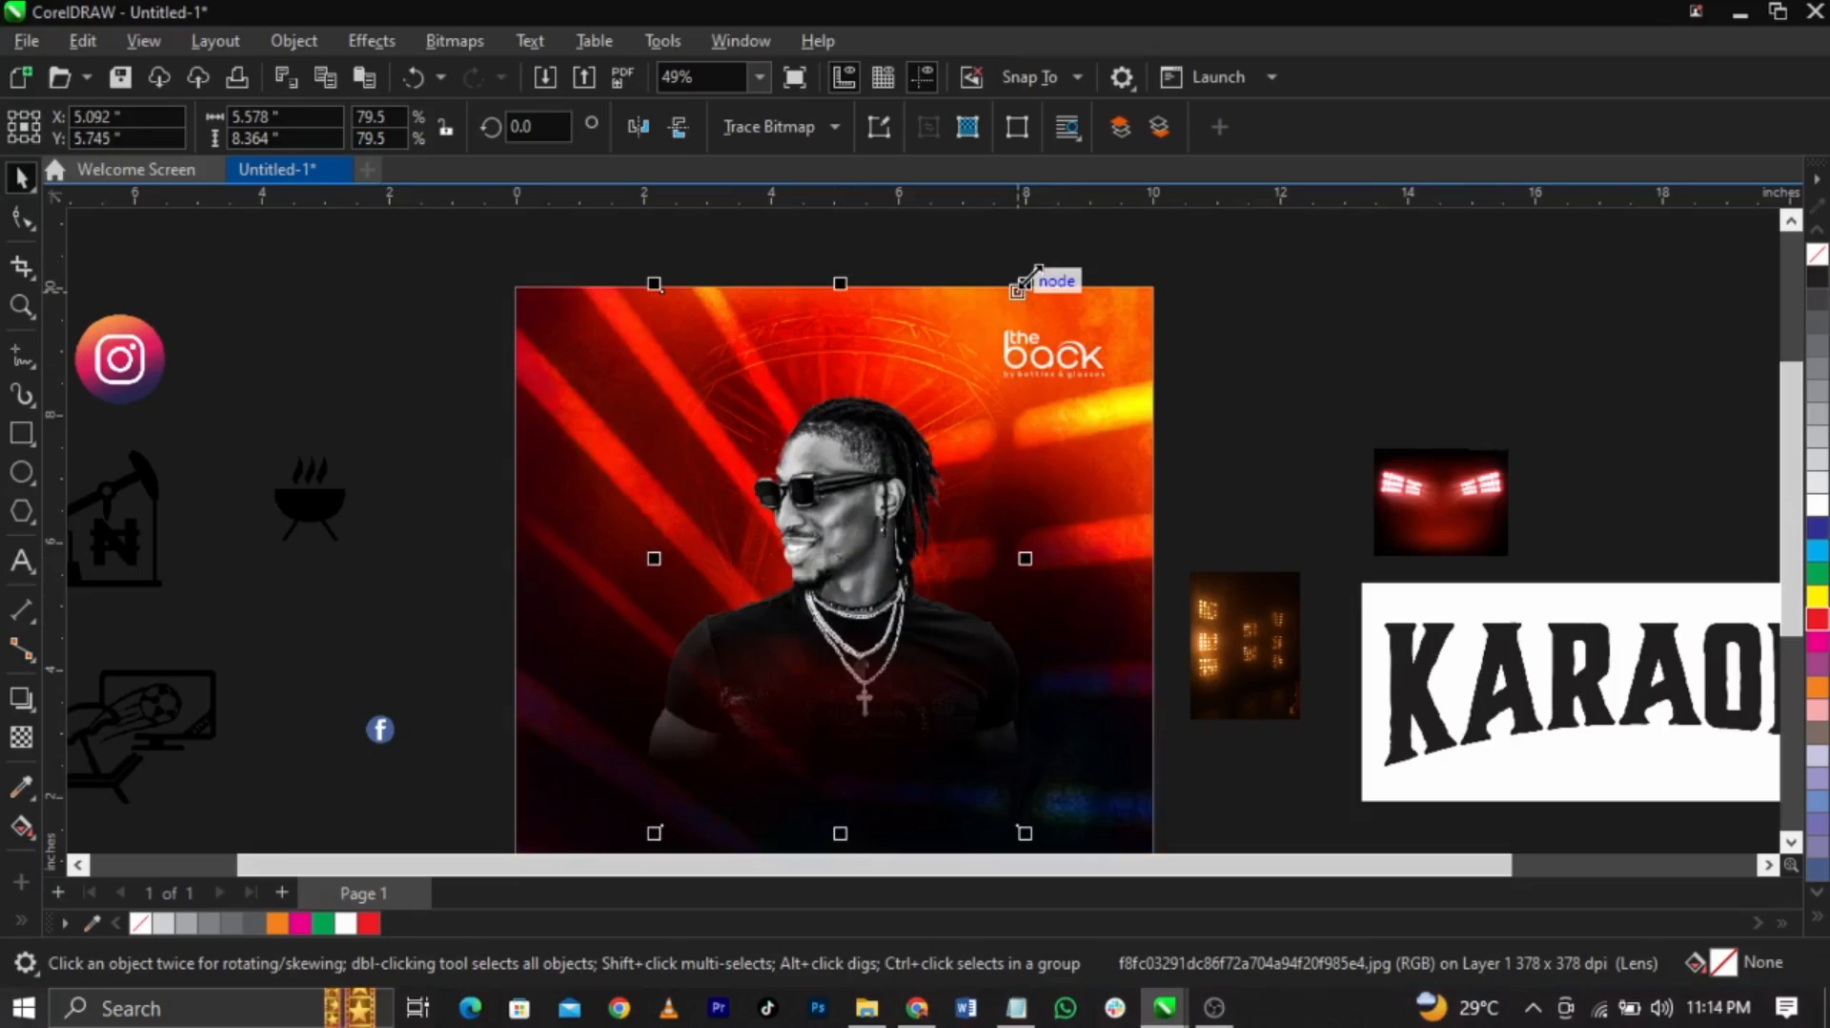
left_click_drag(1025, 282, 1038, 266)
left_click_drag(928, 343, 926, 355)
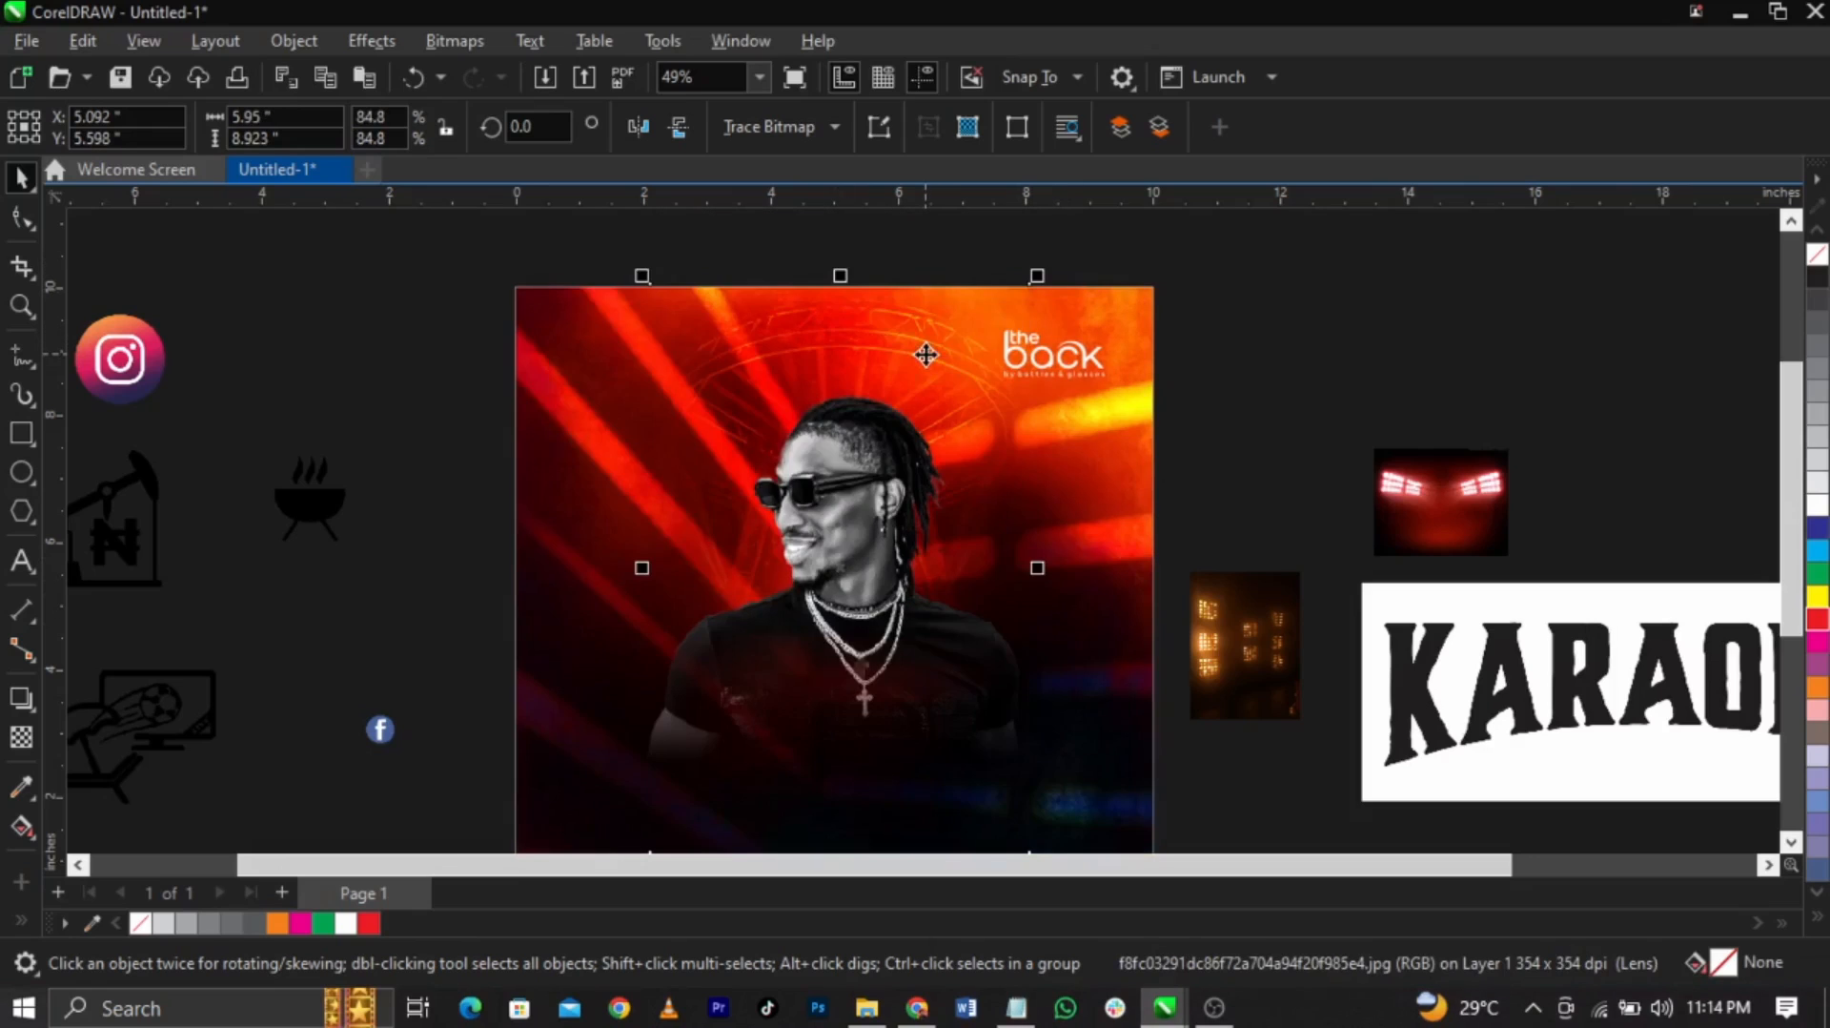
Place the stage-lights image inside the flyer's background rectangle with PowerClip and clear the selection
right_click(926, 355)
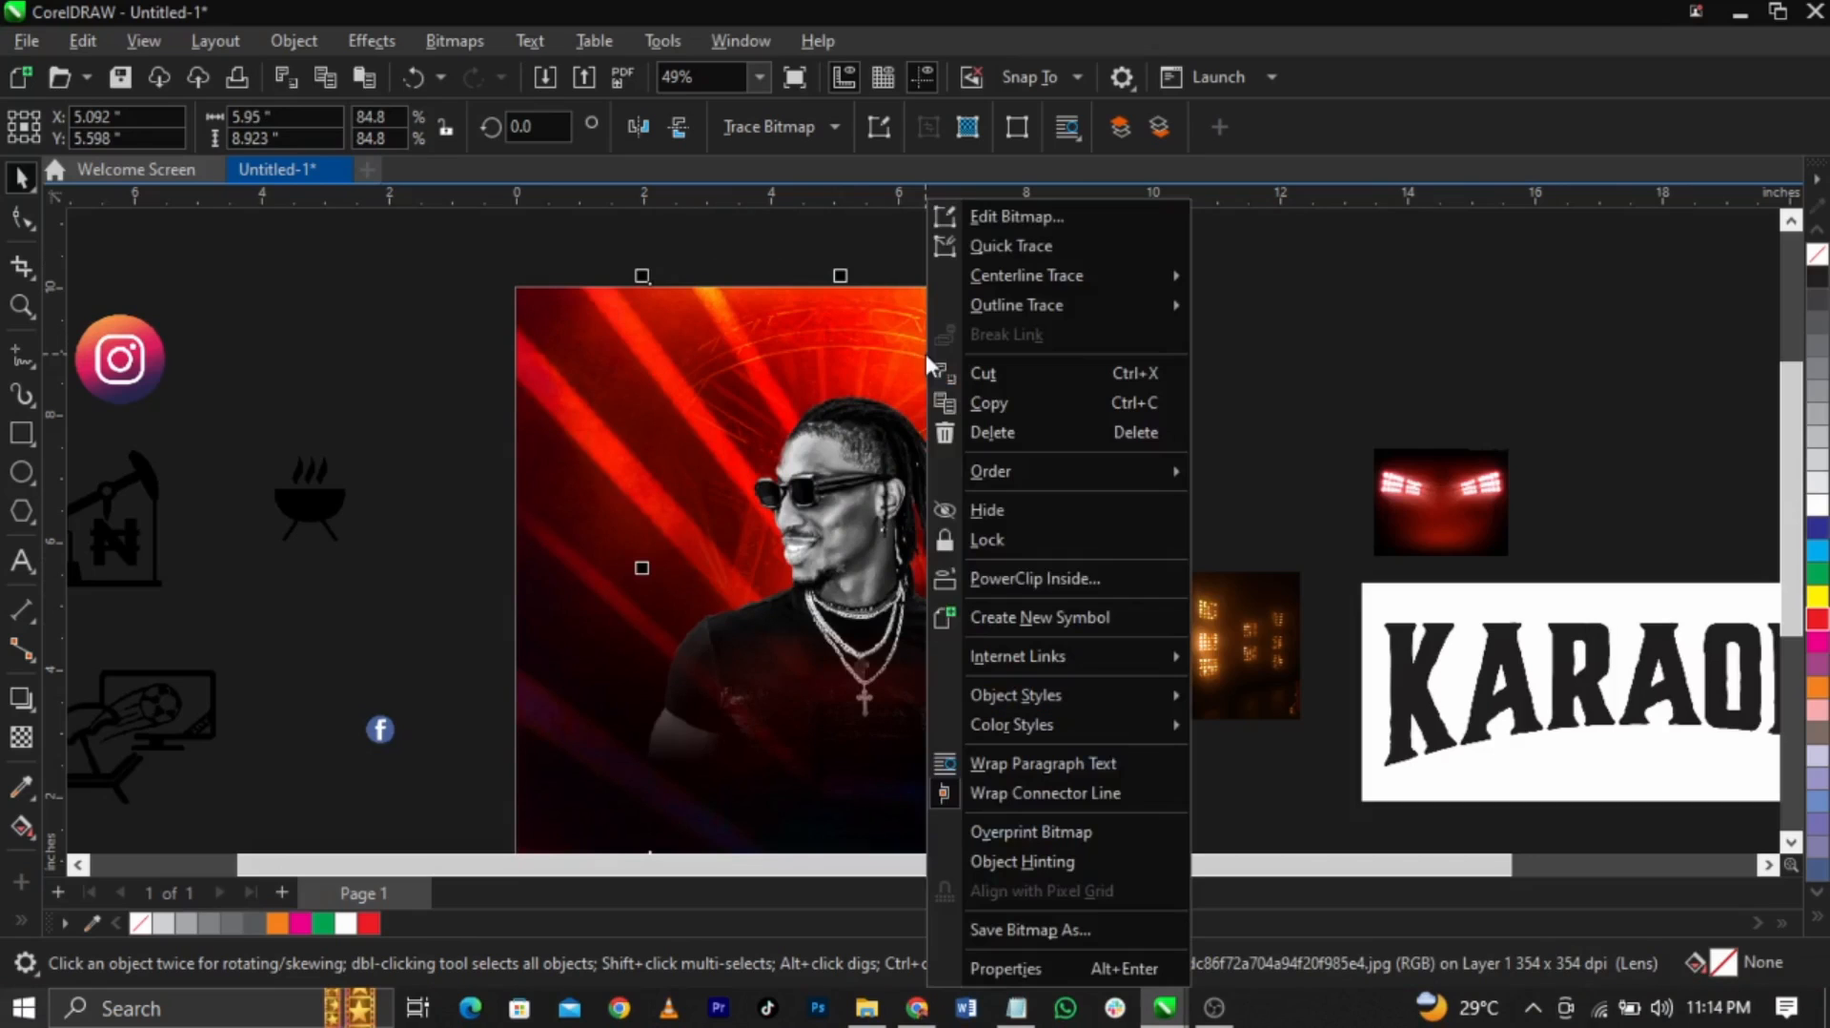
left_click(1013, 575)
key("Escape")
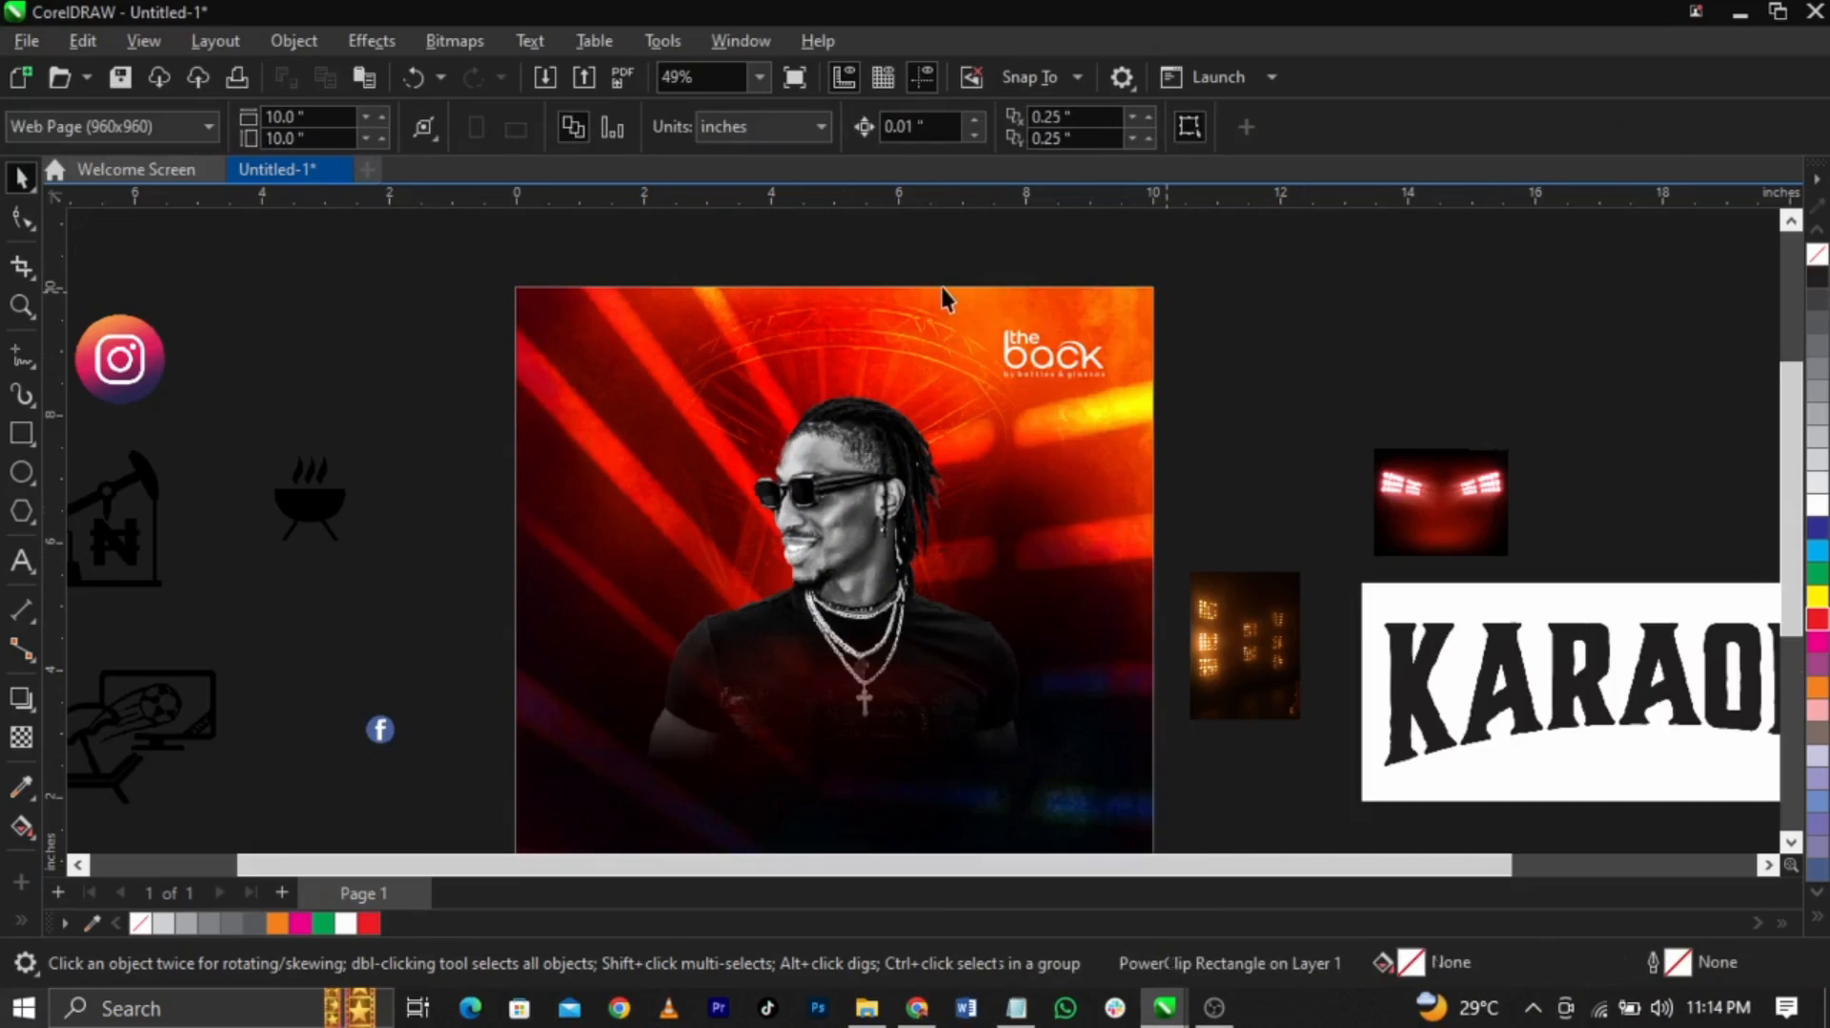
Enlarge the amber spotlights image proportionally to about 4.43 by 5.91 inches and place it across the flyer's right edge
scroll(942, 286, "down", 1)
key("z")
left_click_drag(593, 297, 1196, 742)
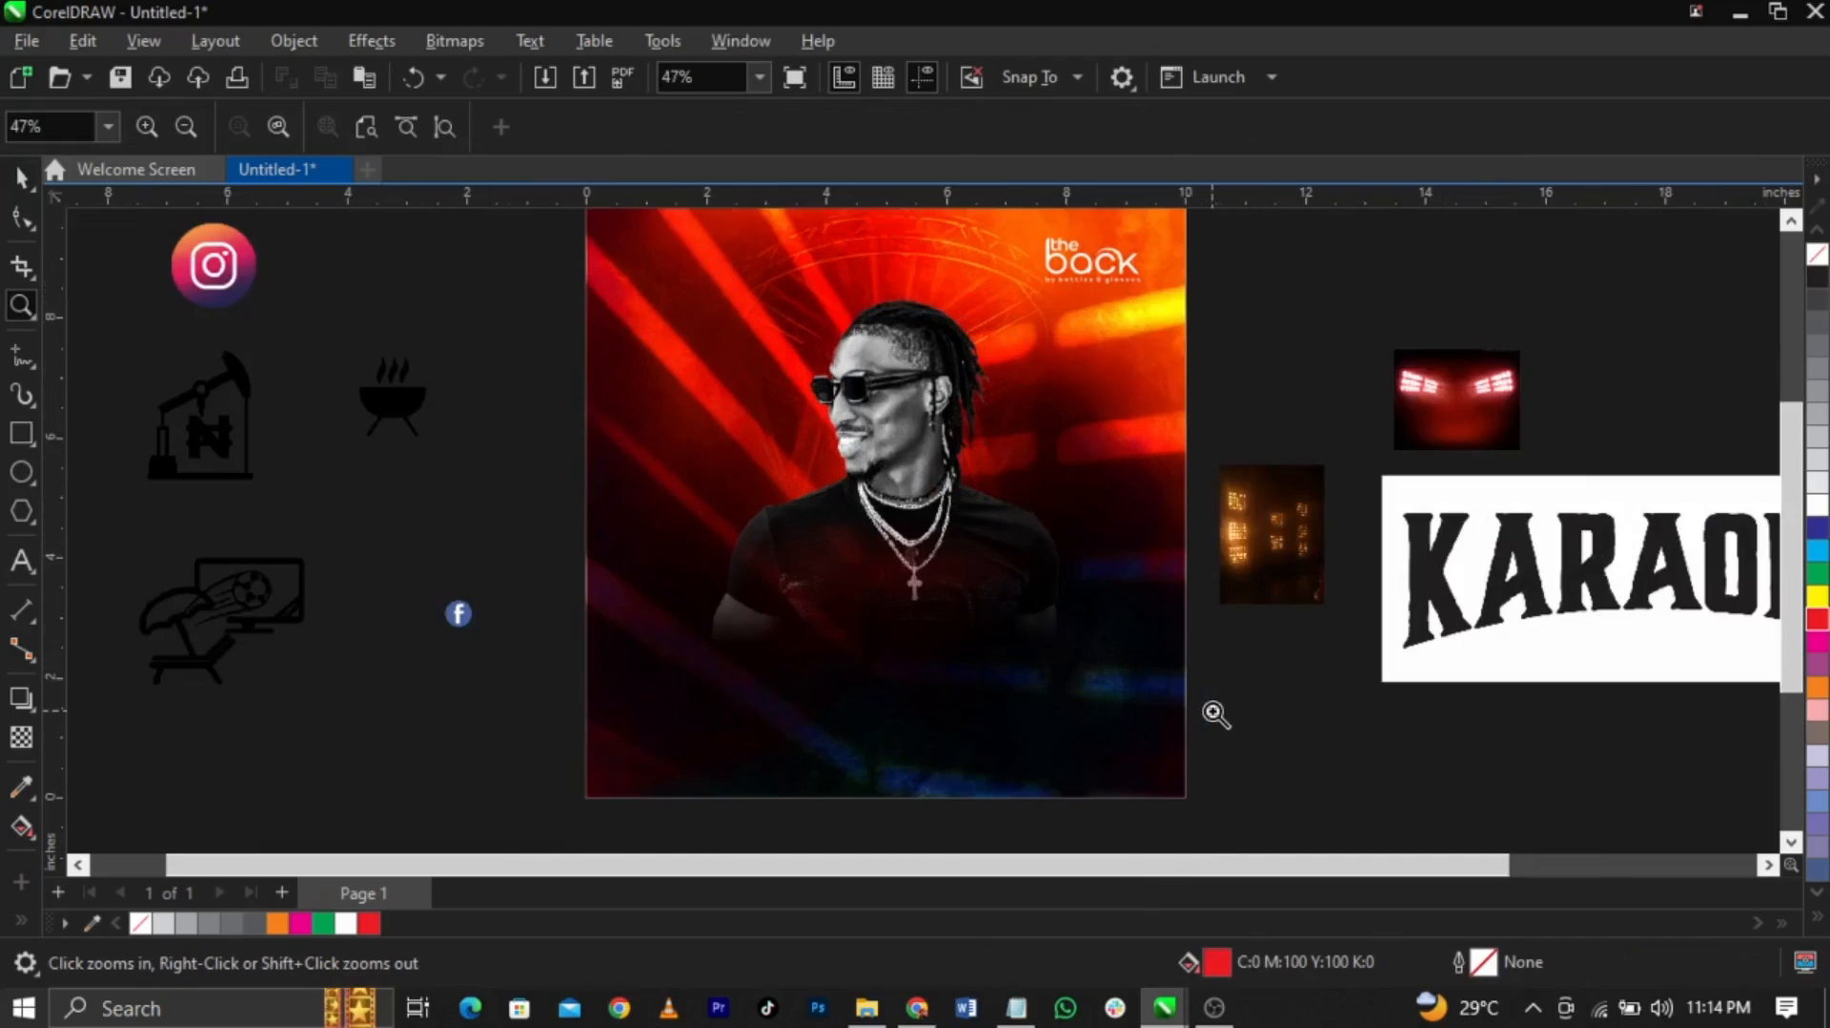
key("space")
scroll(932, 572, "down", 1)
scroll(970, 515, "up", 1)
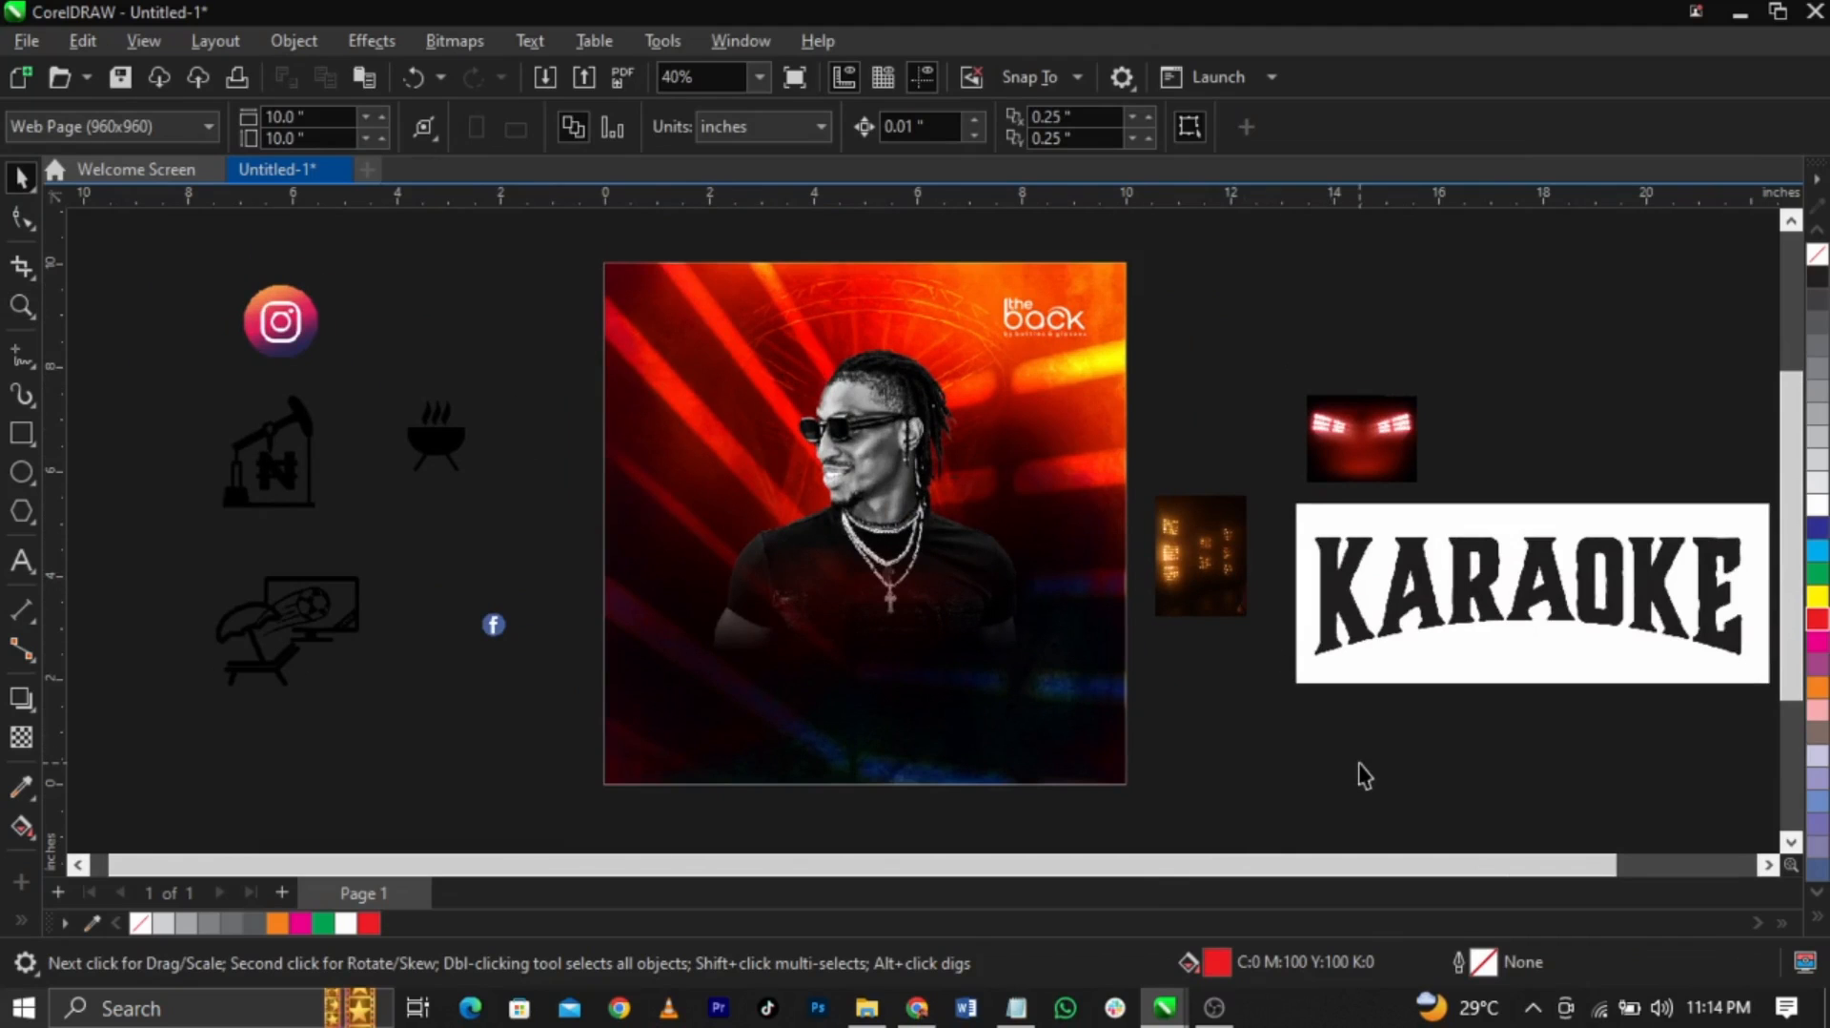
left_click(1196, 589)
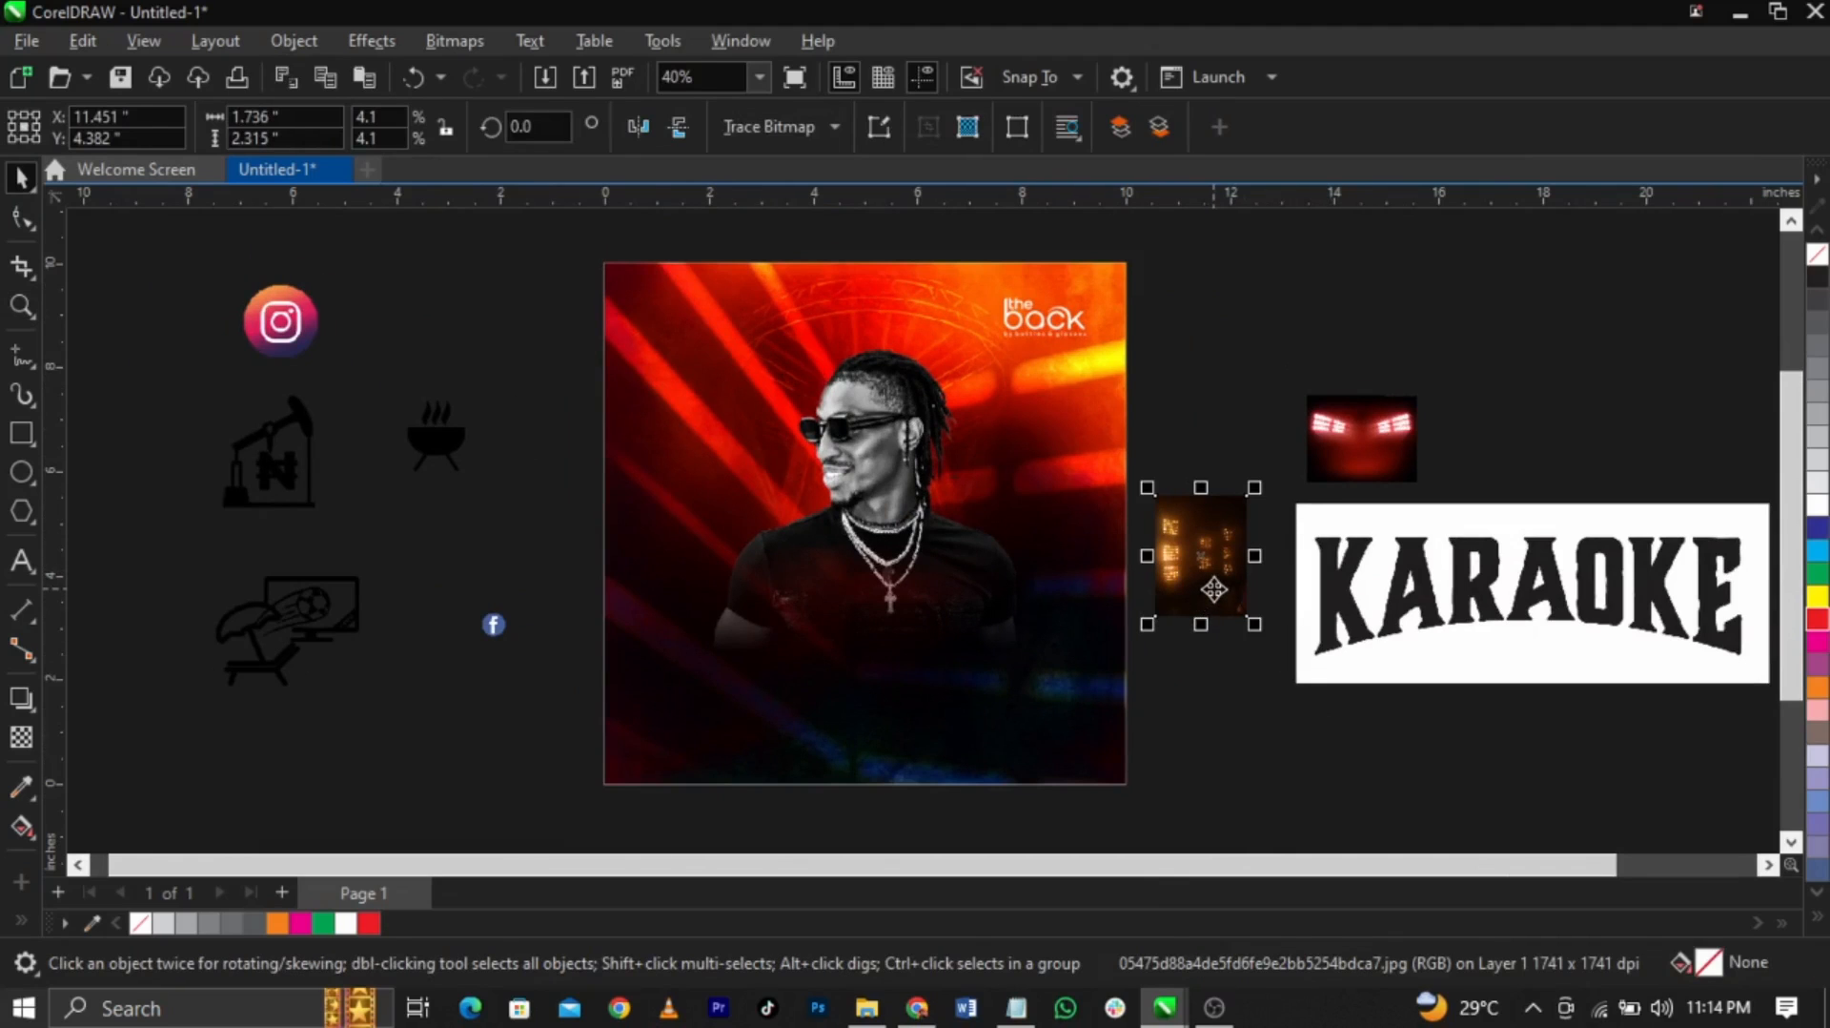
left_click_drag(1213, 589, 1068, 600)
left_click_drag(1103, 498, 1235, 403)
left_click_drag(1149, 593, 1227, 554)
scroll(1126, 542, "up", 1)
scroll(1145, 562, "up", 1)
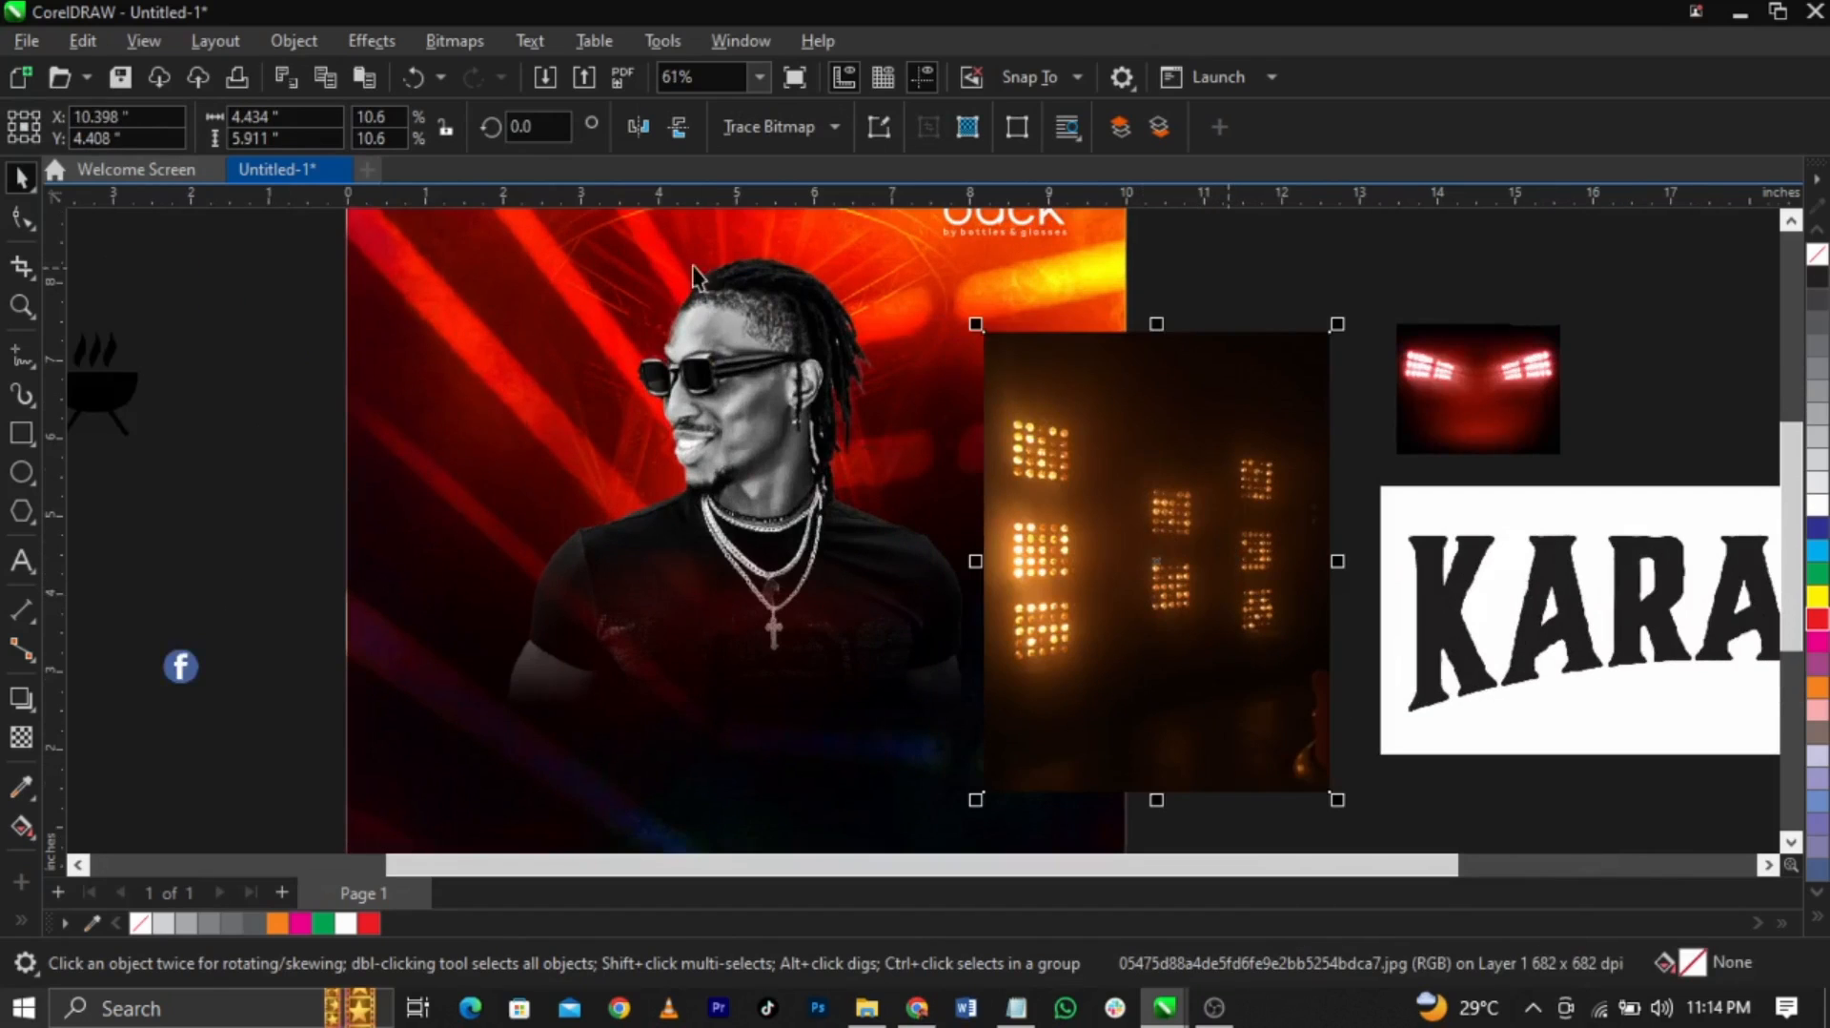
Mirror the amber spotlights image horizontally and move it behind the portrait's right side, centred near X 7.58, Y 4.55 inches
left_click(638, 126)
left_click_drag(1134, 604, 1089, 538)
key("ctrl+z")
scroll(1089, 539, "up", 1)
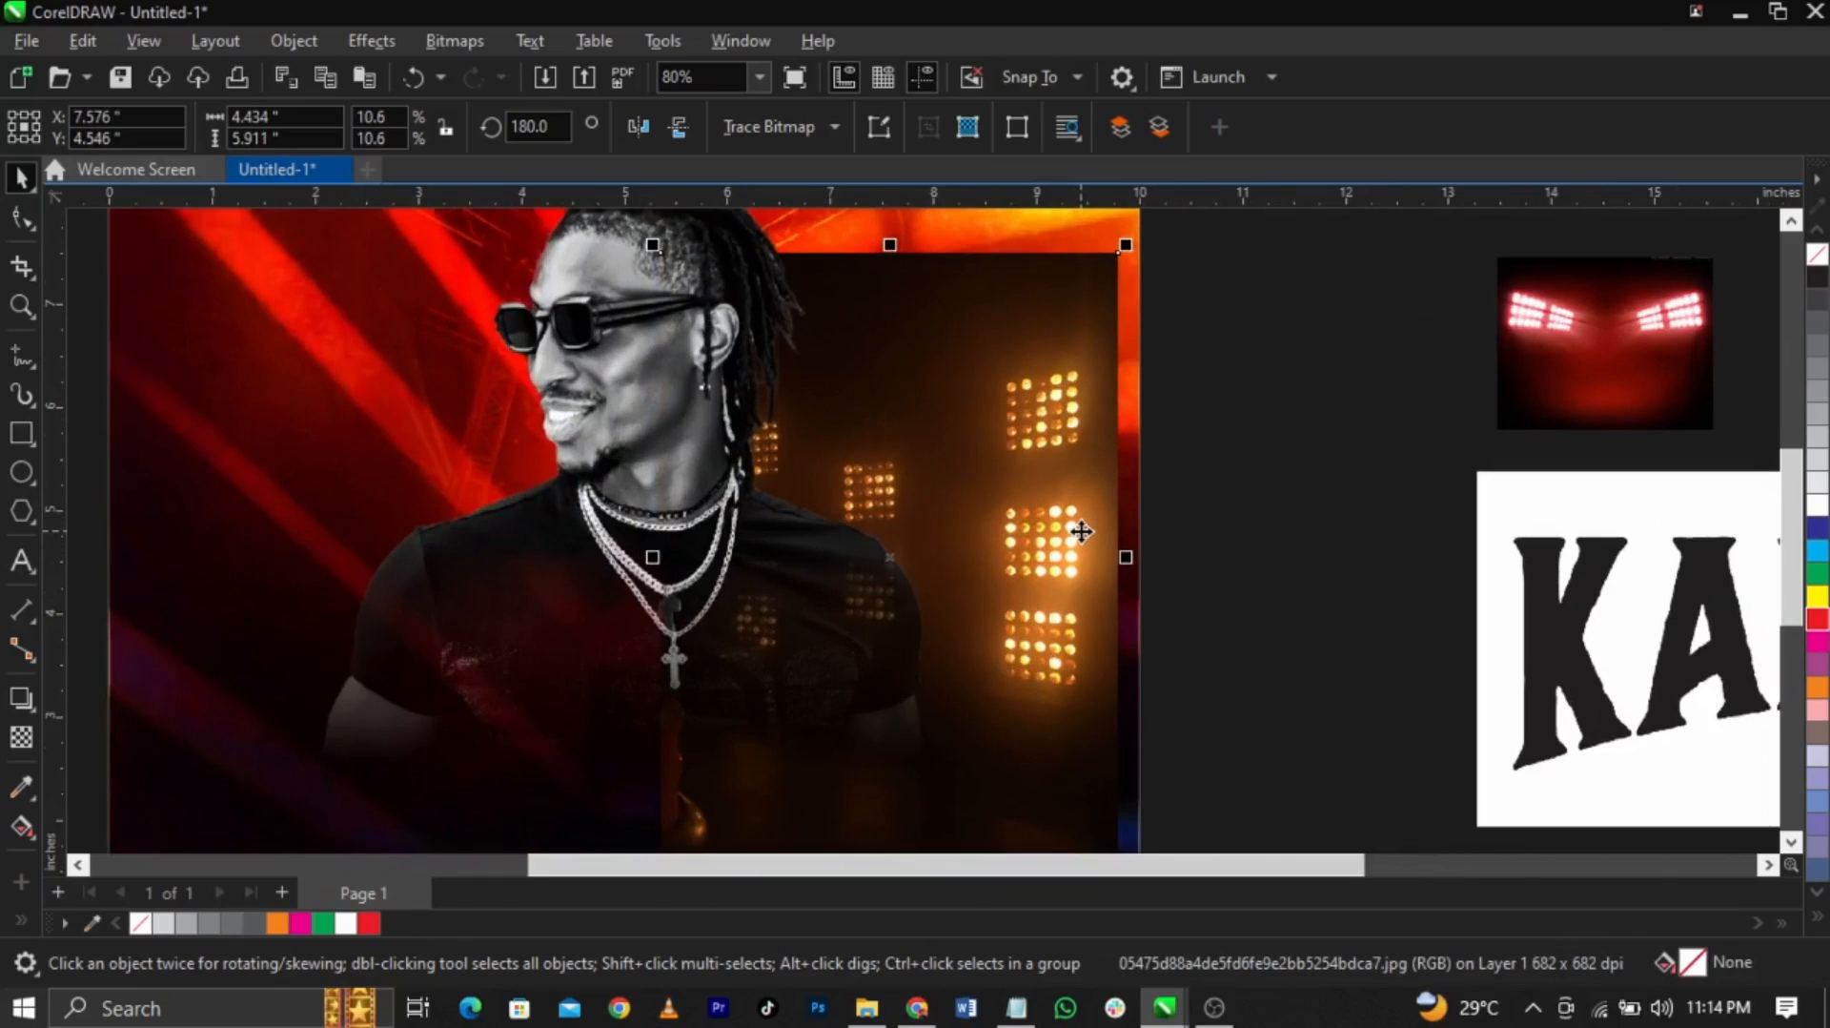
Fade the amber spotlights image's top edge with a fountain transparency and convert the result to a bitmap
left_click(23, 737)
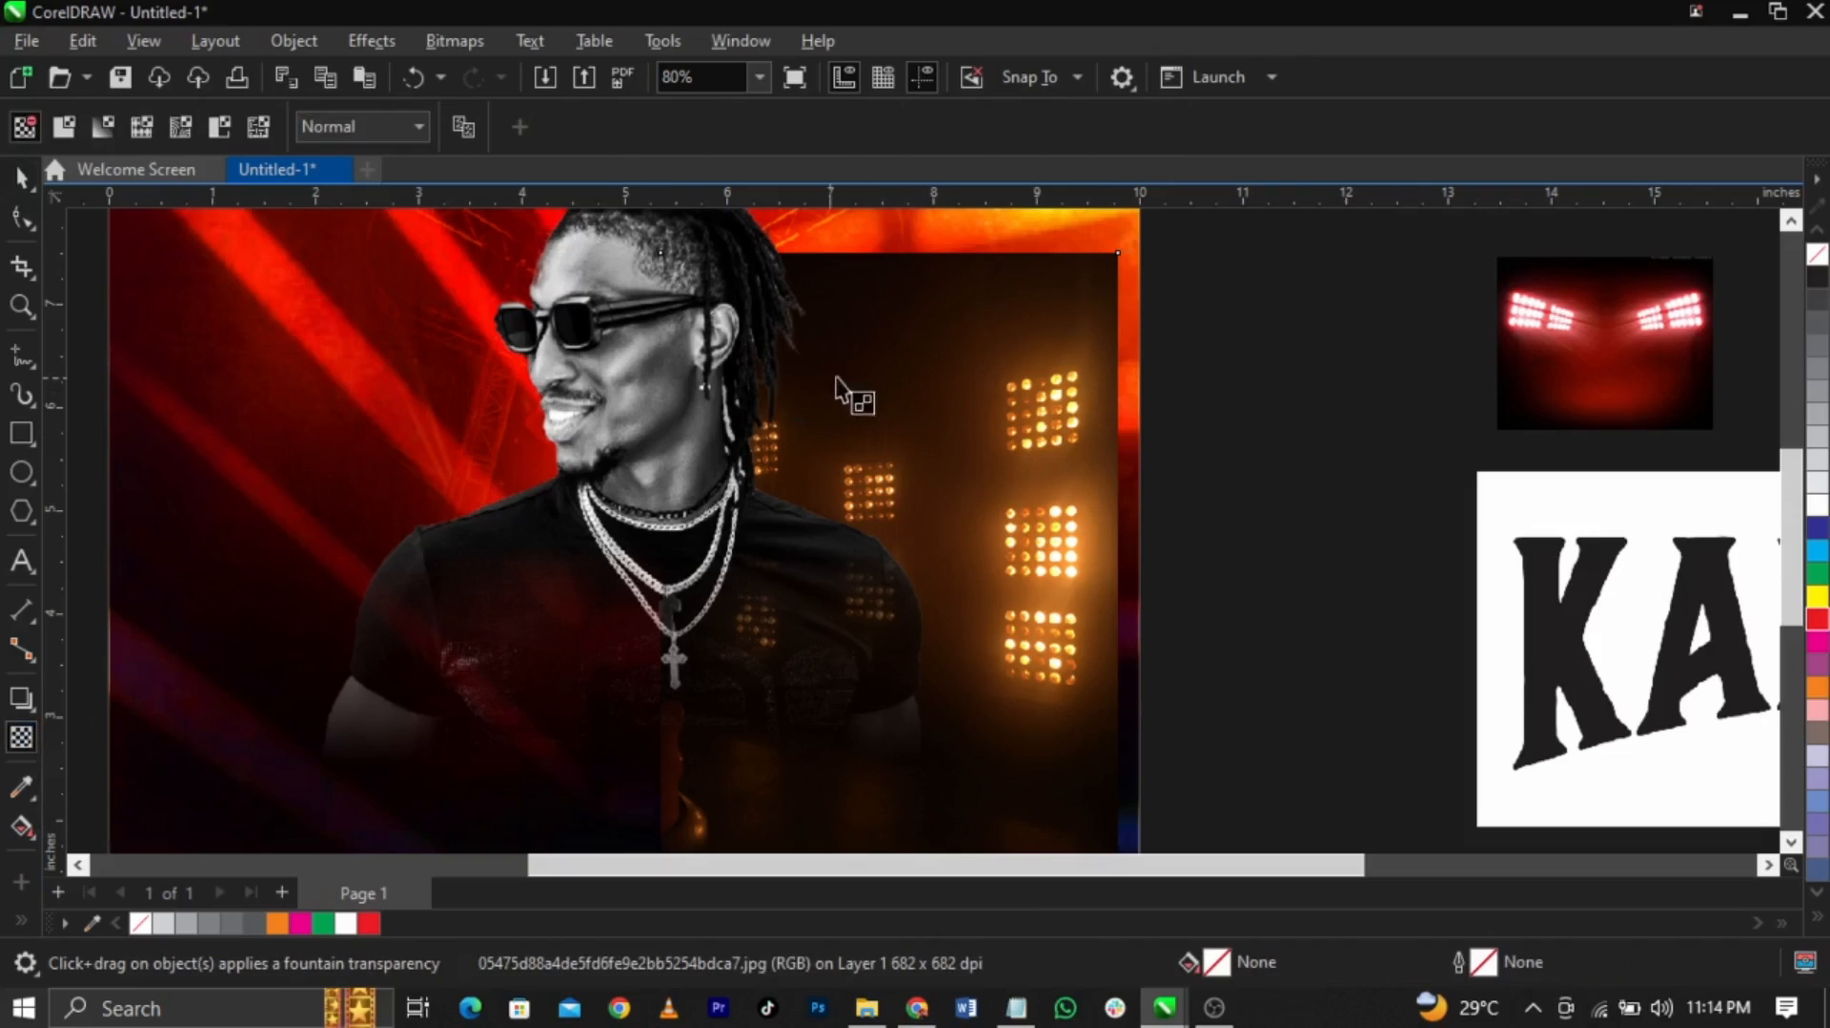
left_click_drag(920, 362, 920, 267)
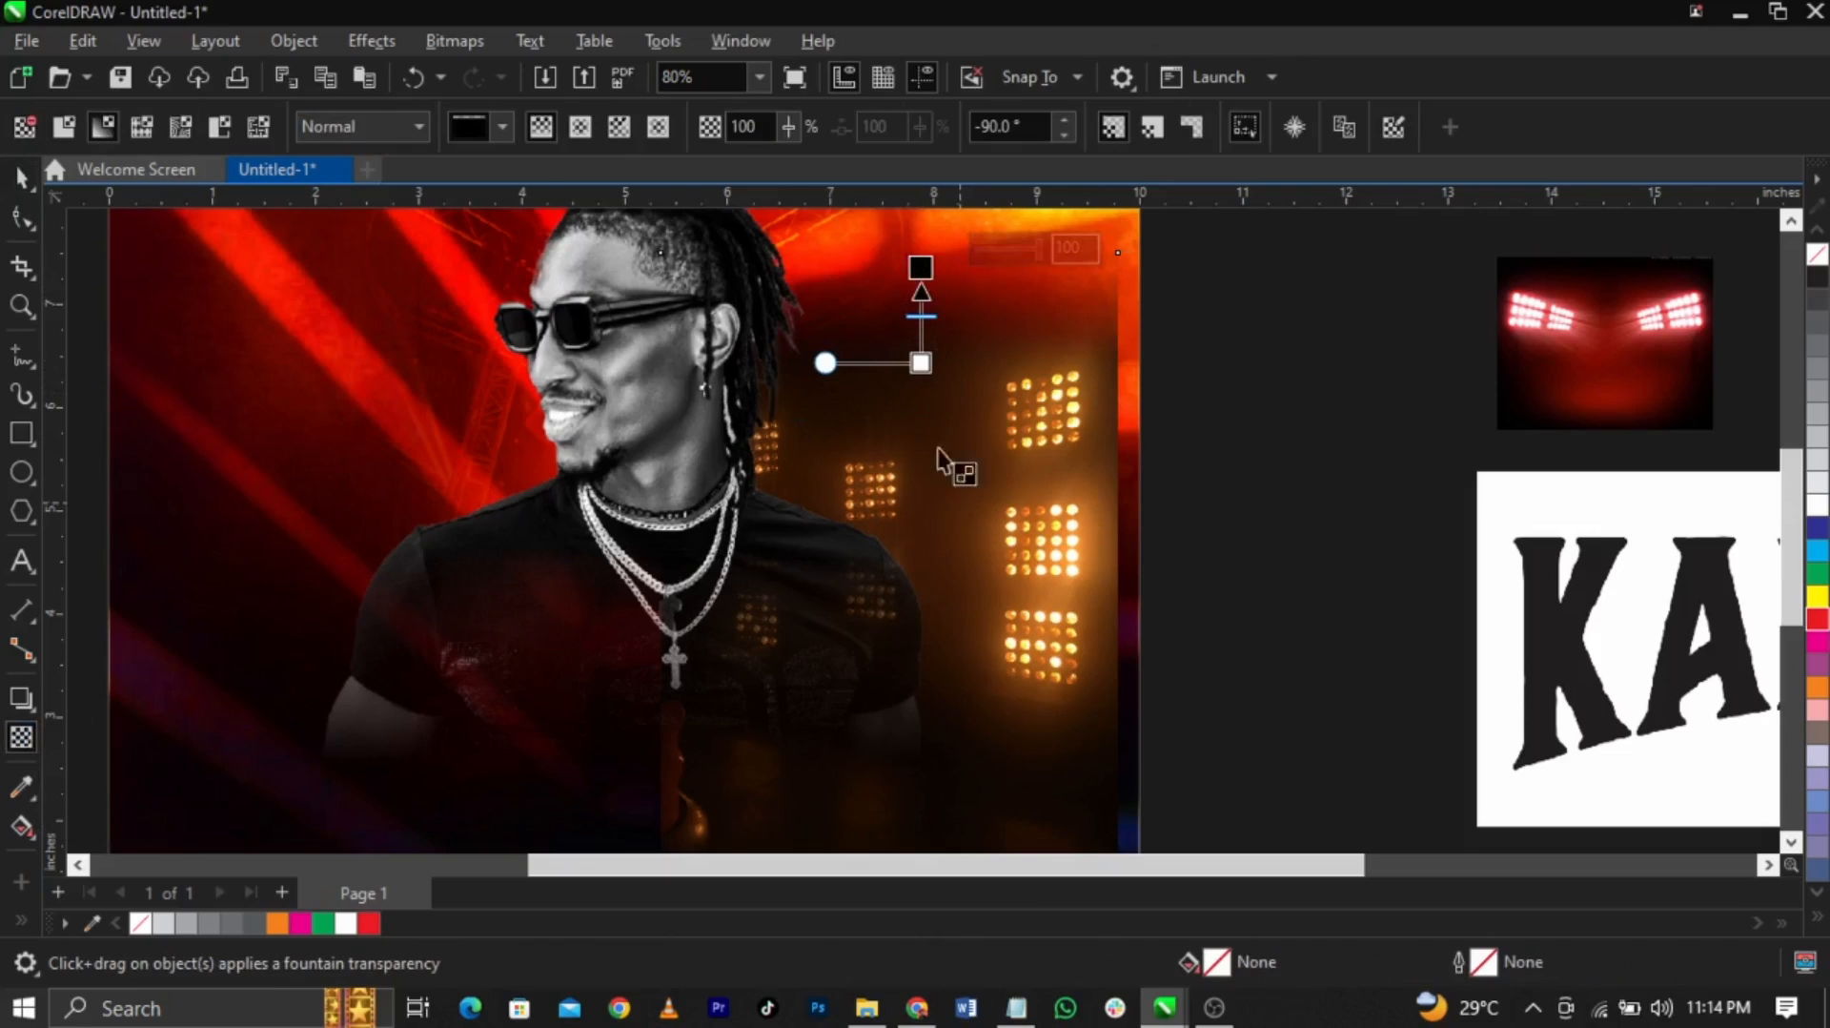
left_click(455, 41)
left_click(472, 70)
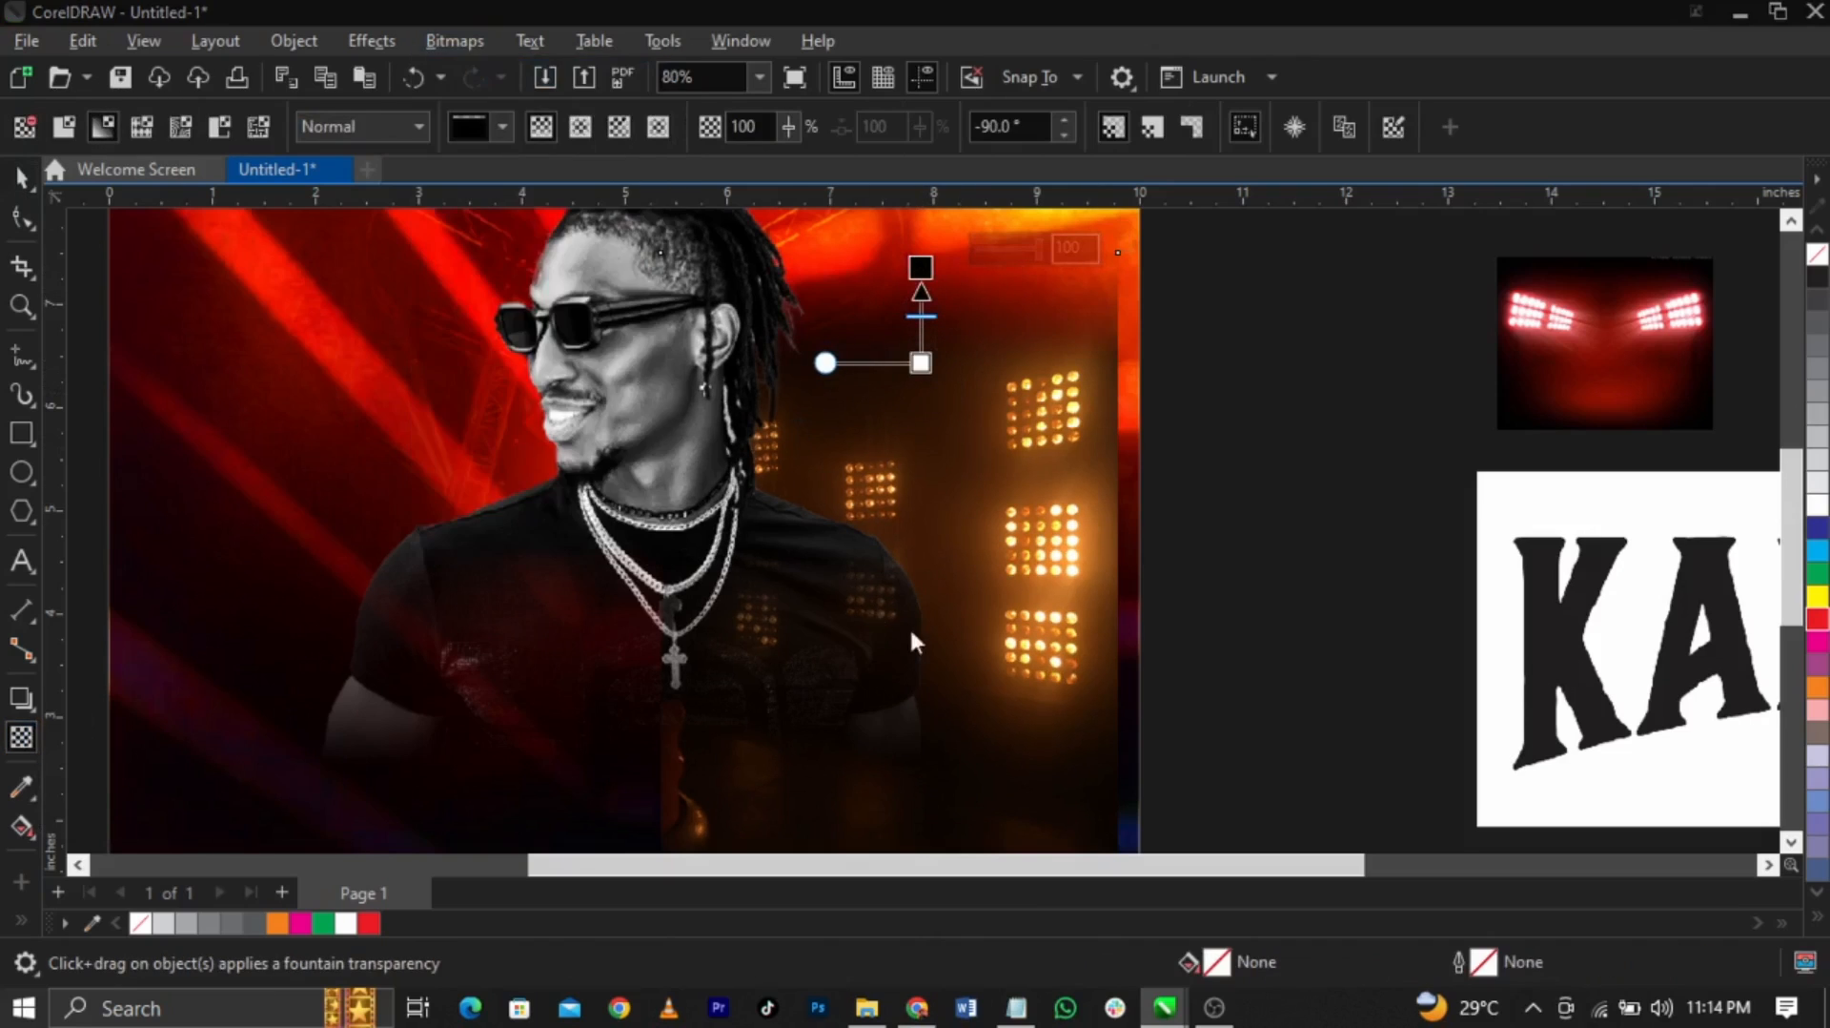
left_click(936, 656)
key("space")
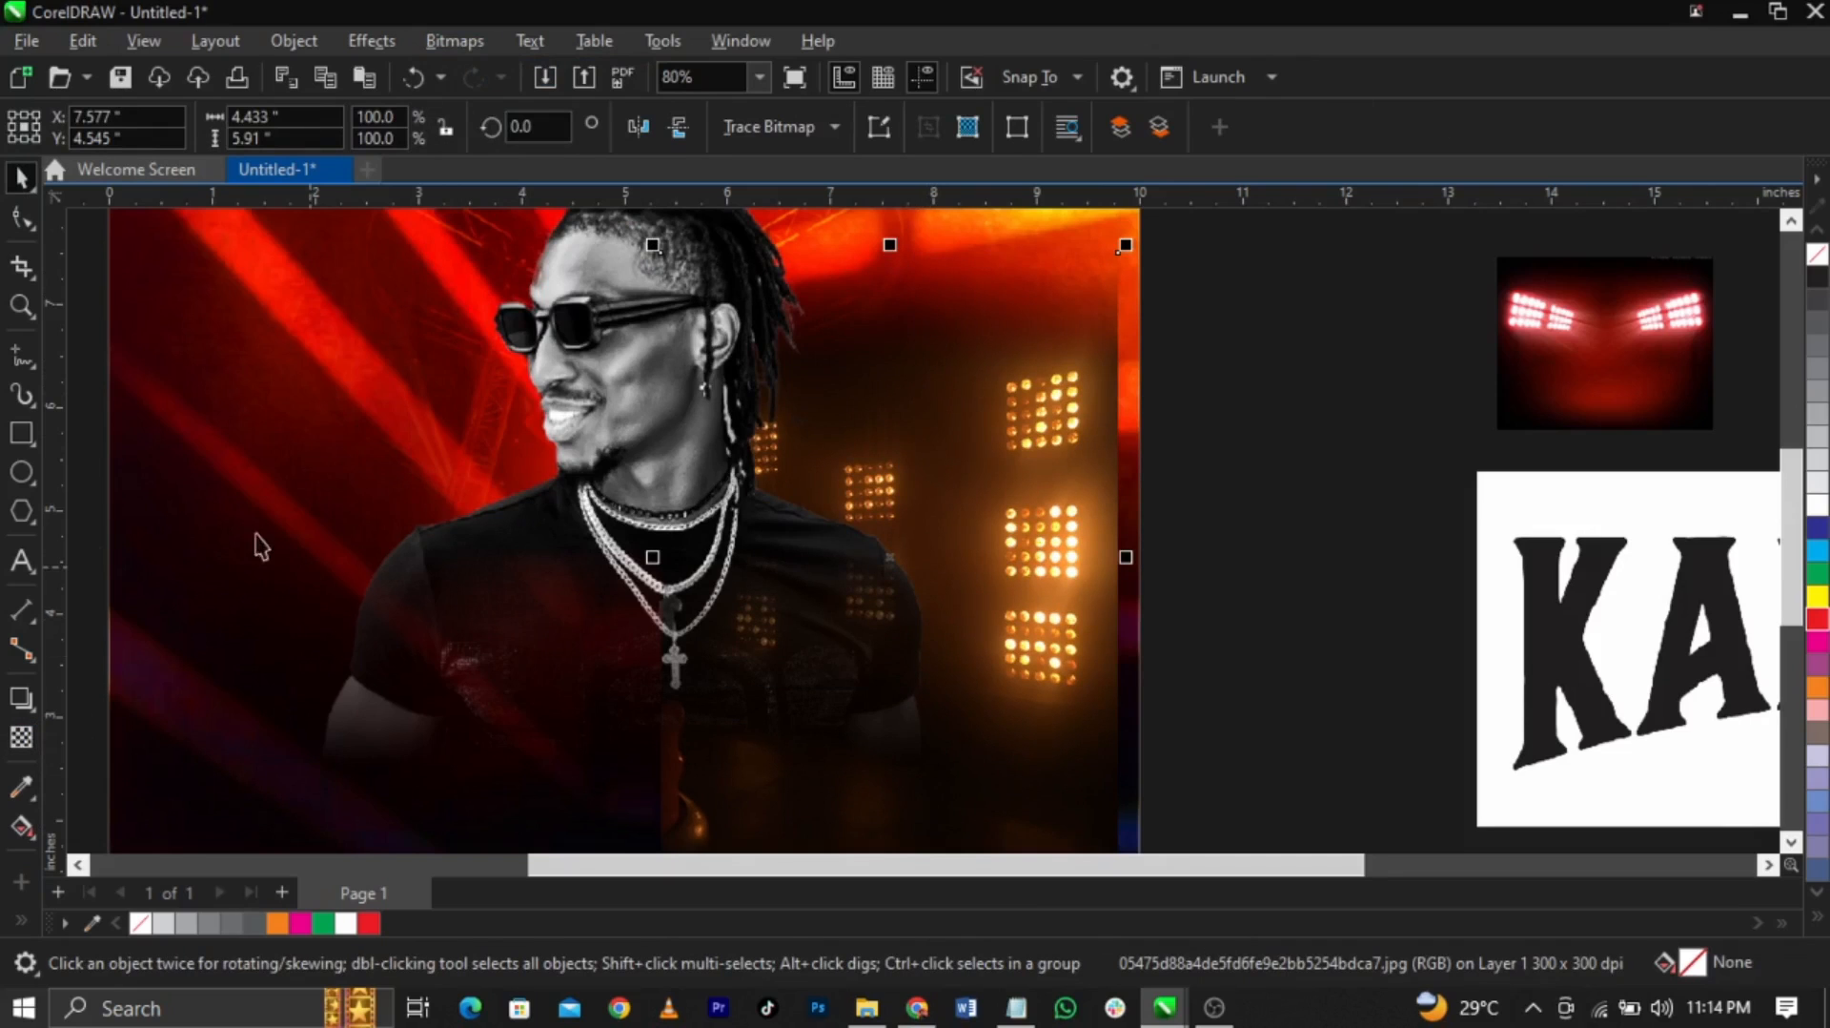
Hide the status bar to enlarge the drawing area and clear the selection
right_click(1386, 138)
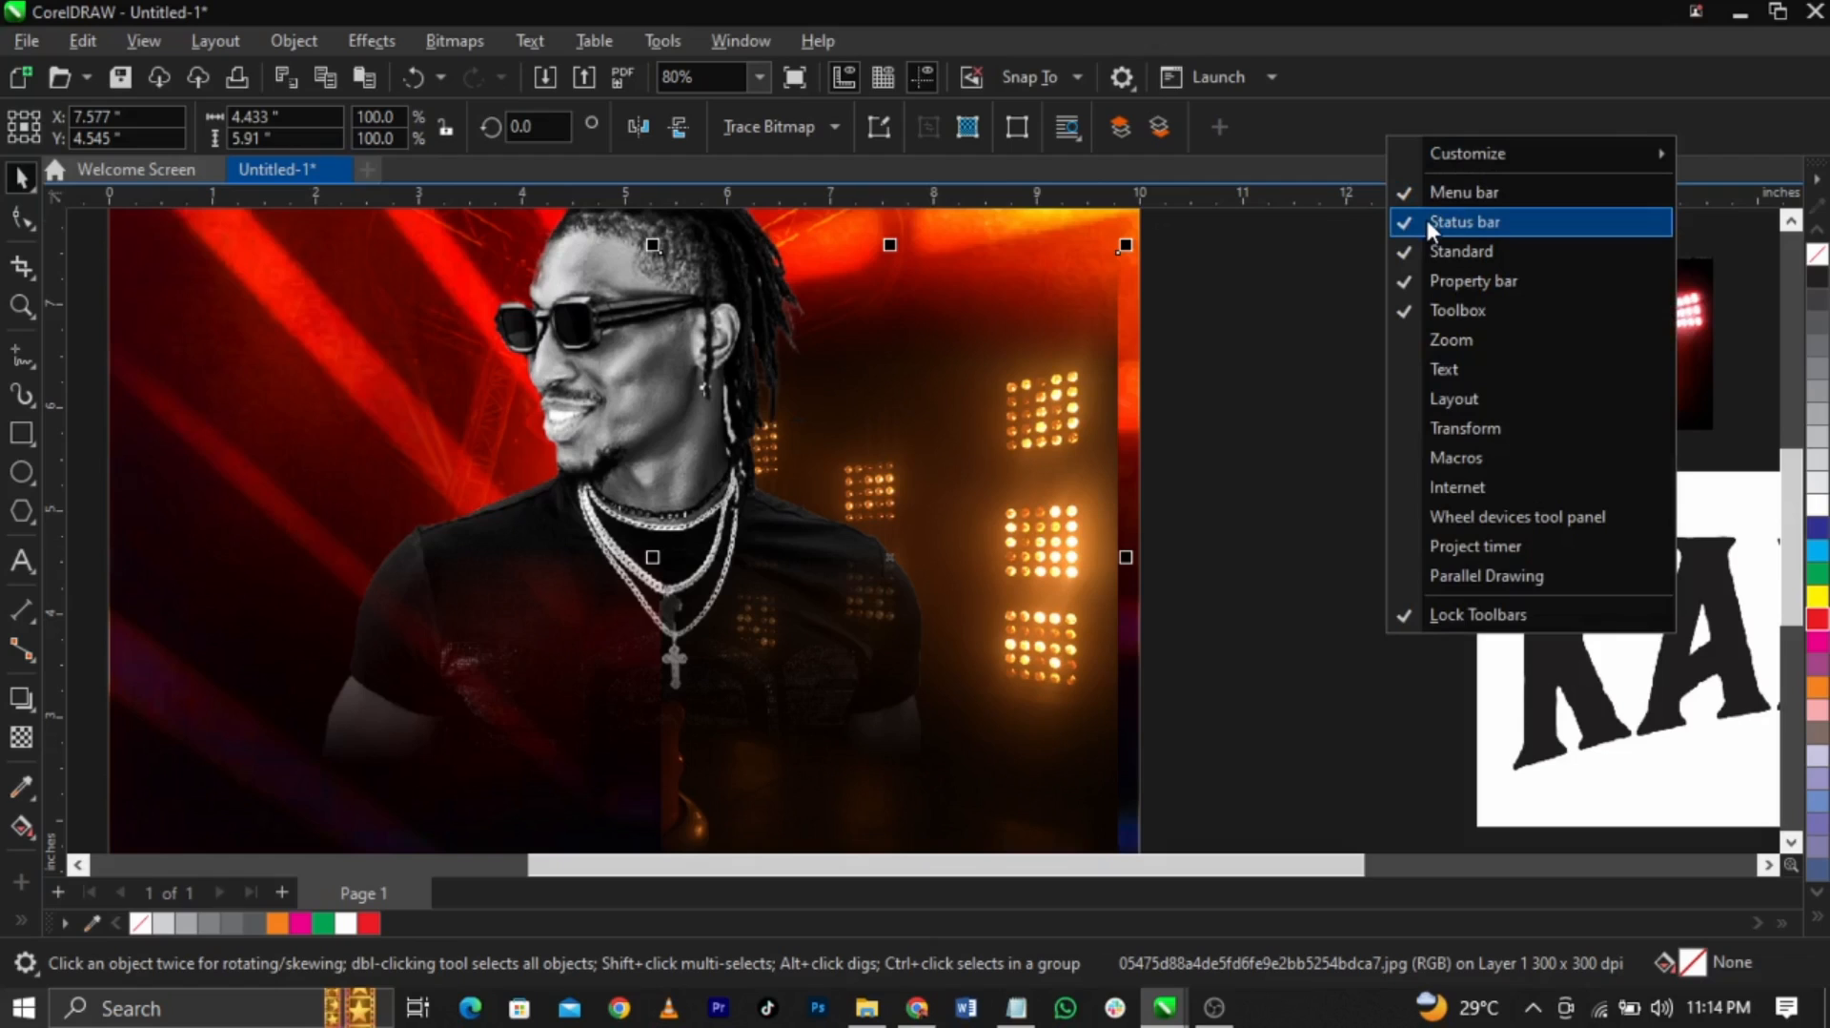
left_click(1464, 222)
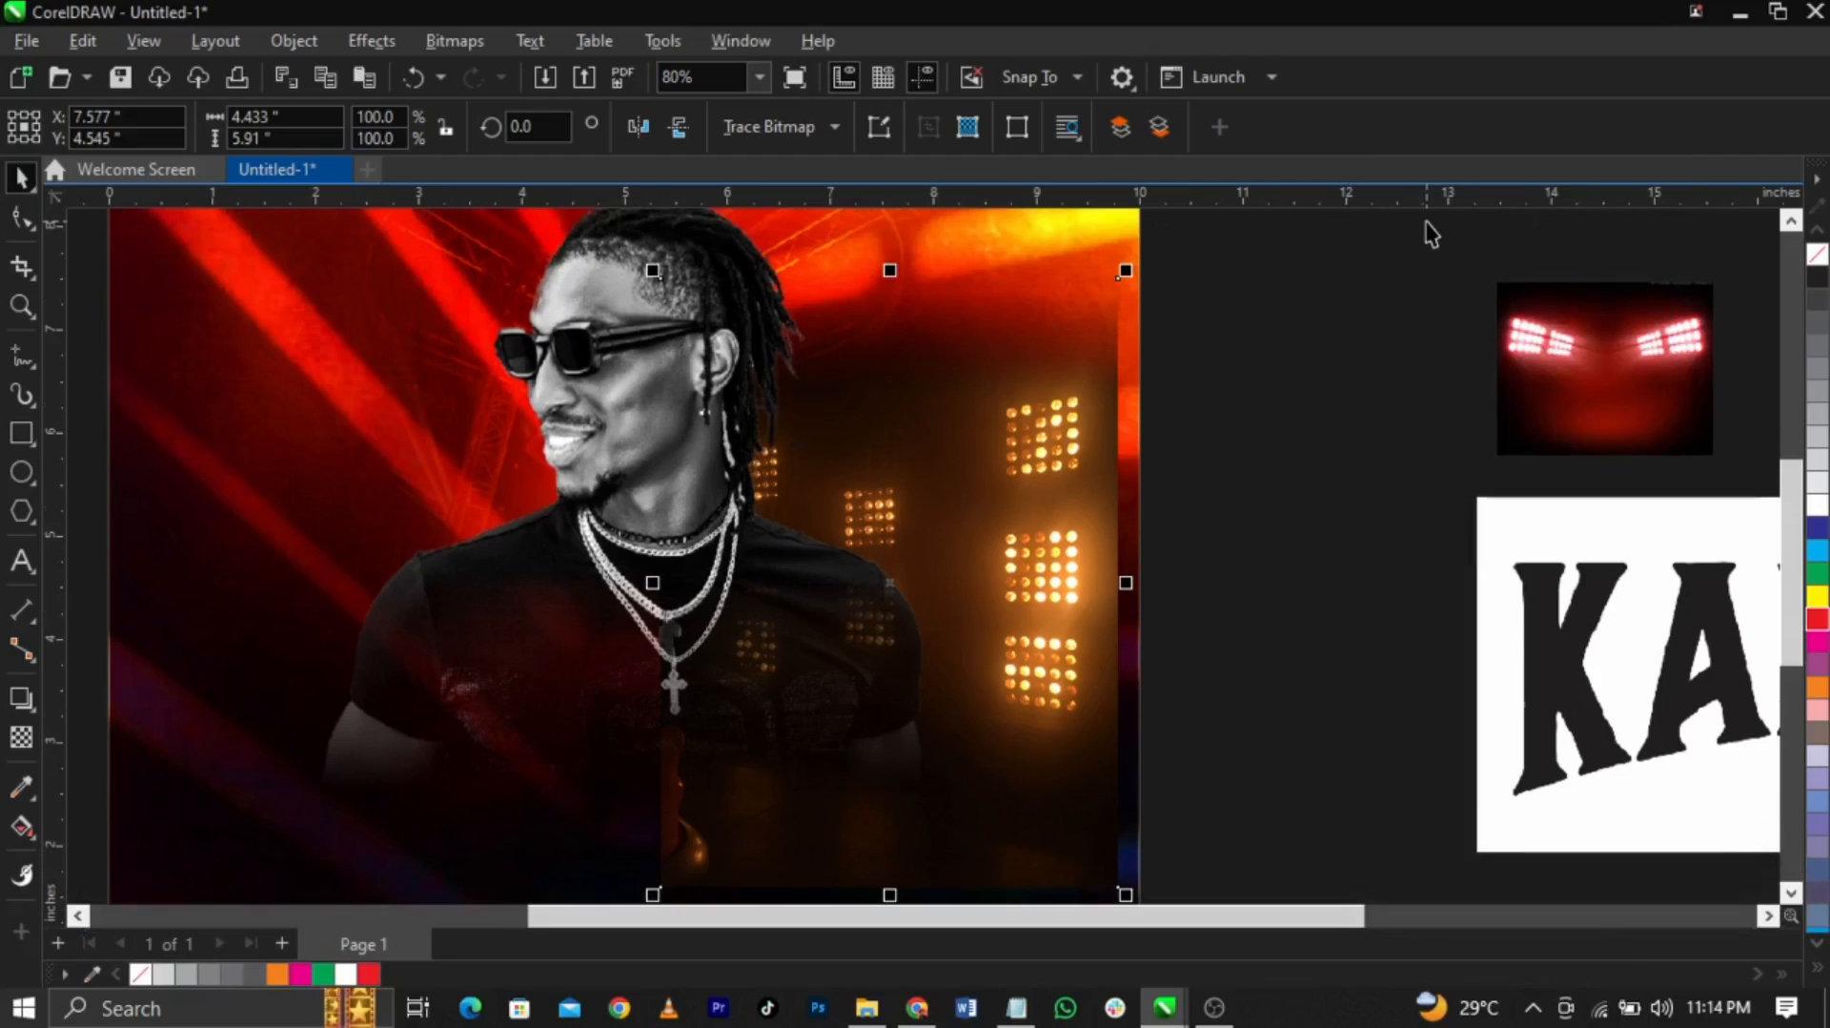
left_click(1251, 488)
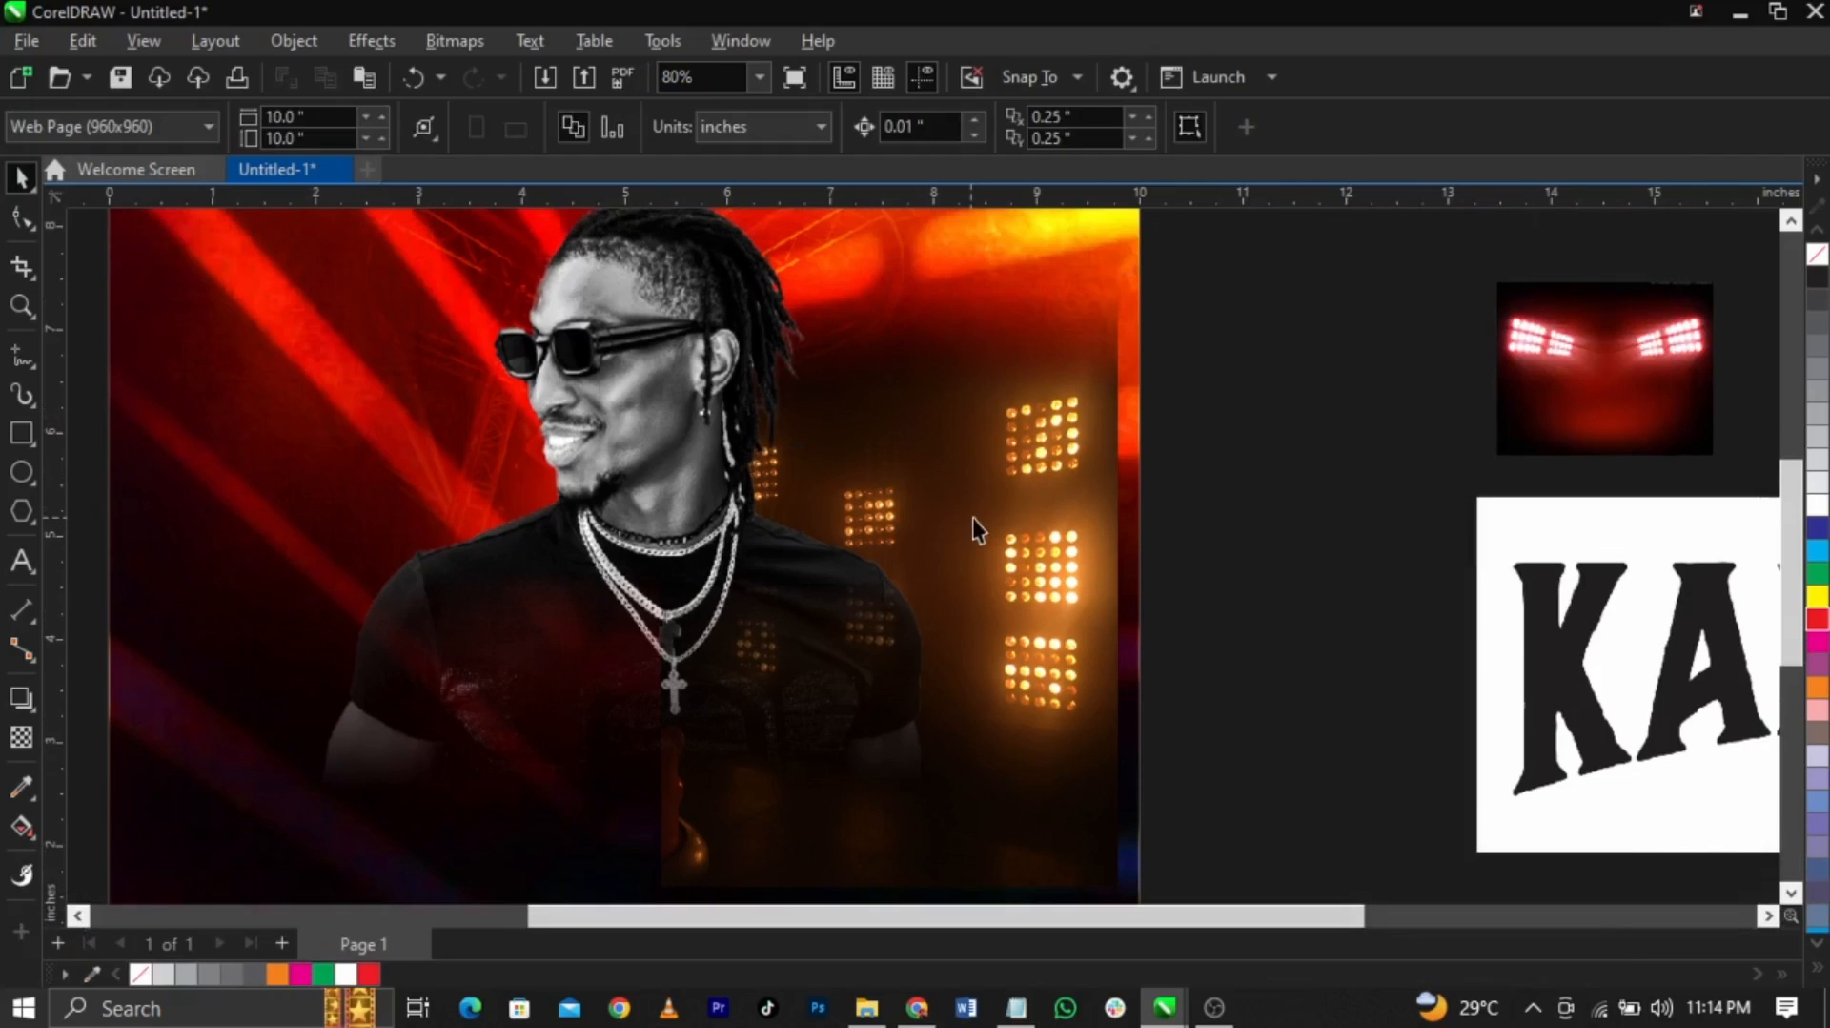
Fade the amber spotlights image's bottom edge with a vertical fountain transparency and convert it to a bitmap
left_click(1083, 518)
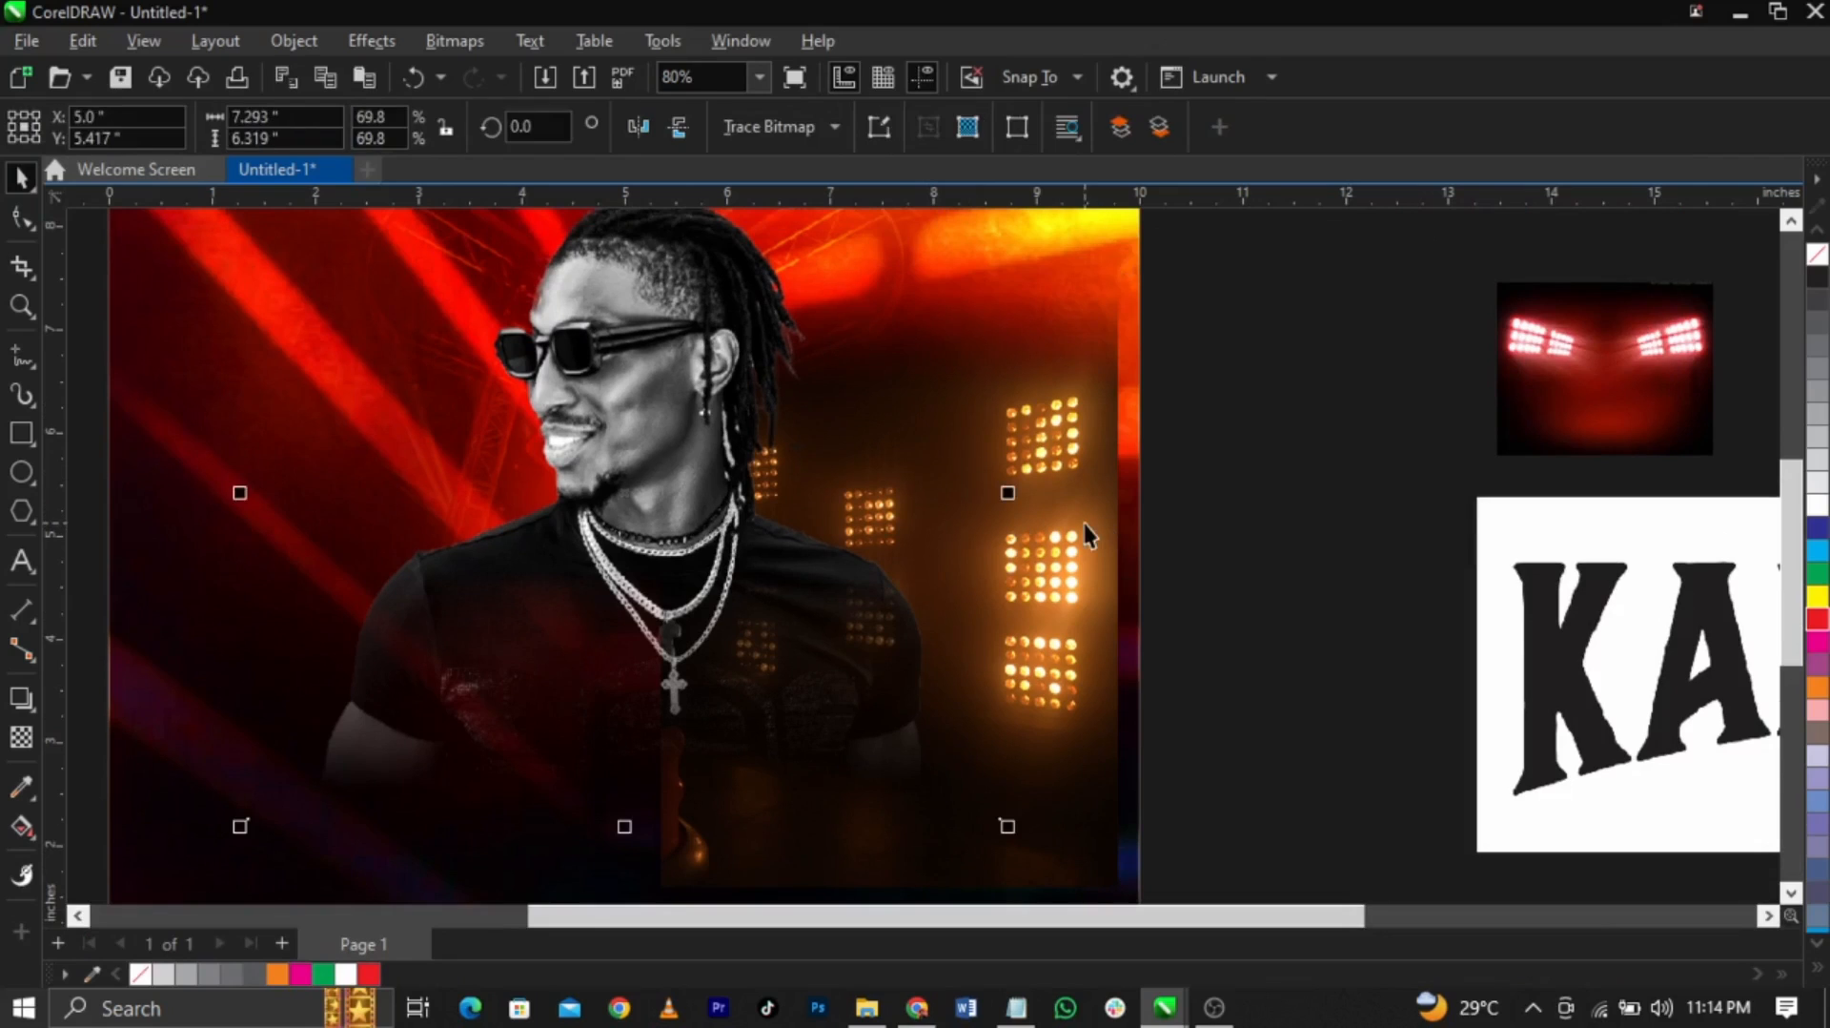
left_click(20, 737)
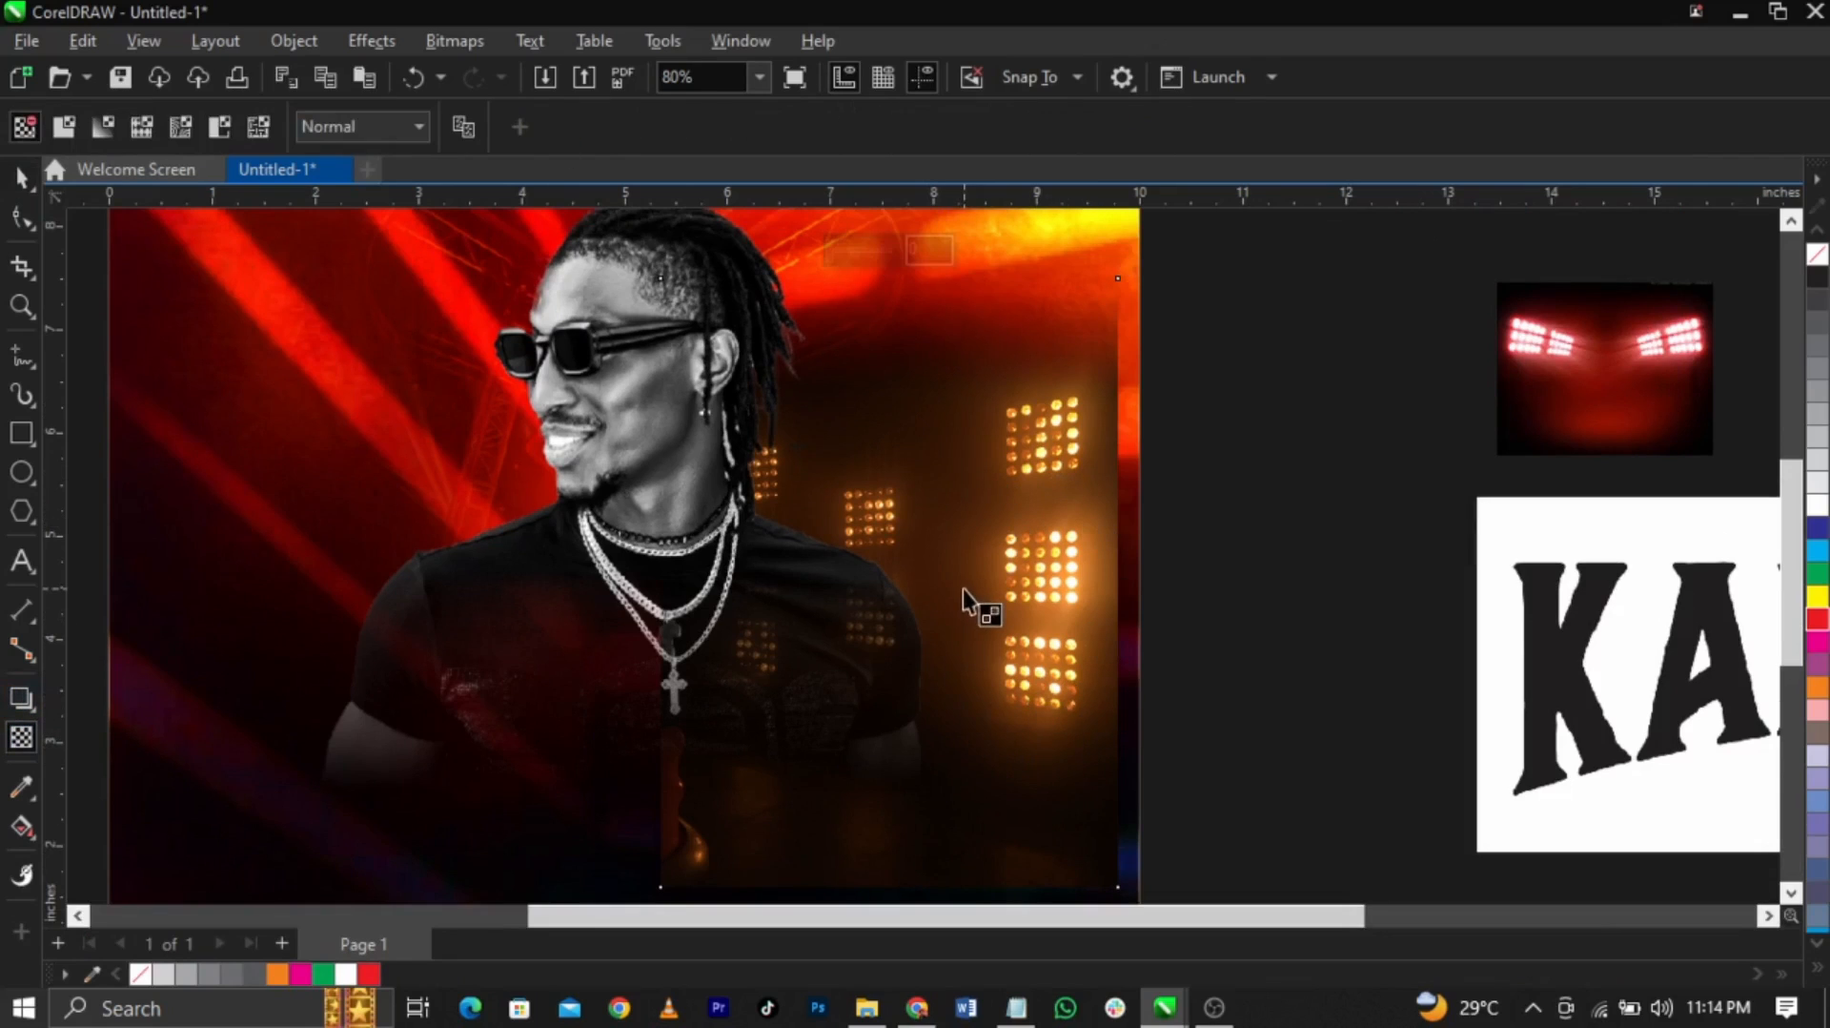
left_click_drag(935, 611, 935, 872)
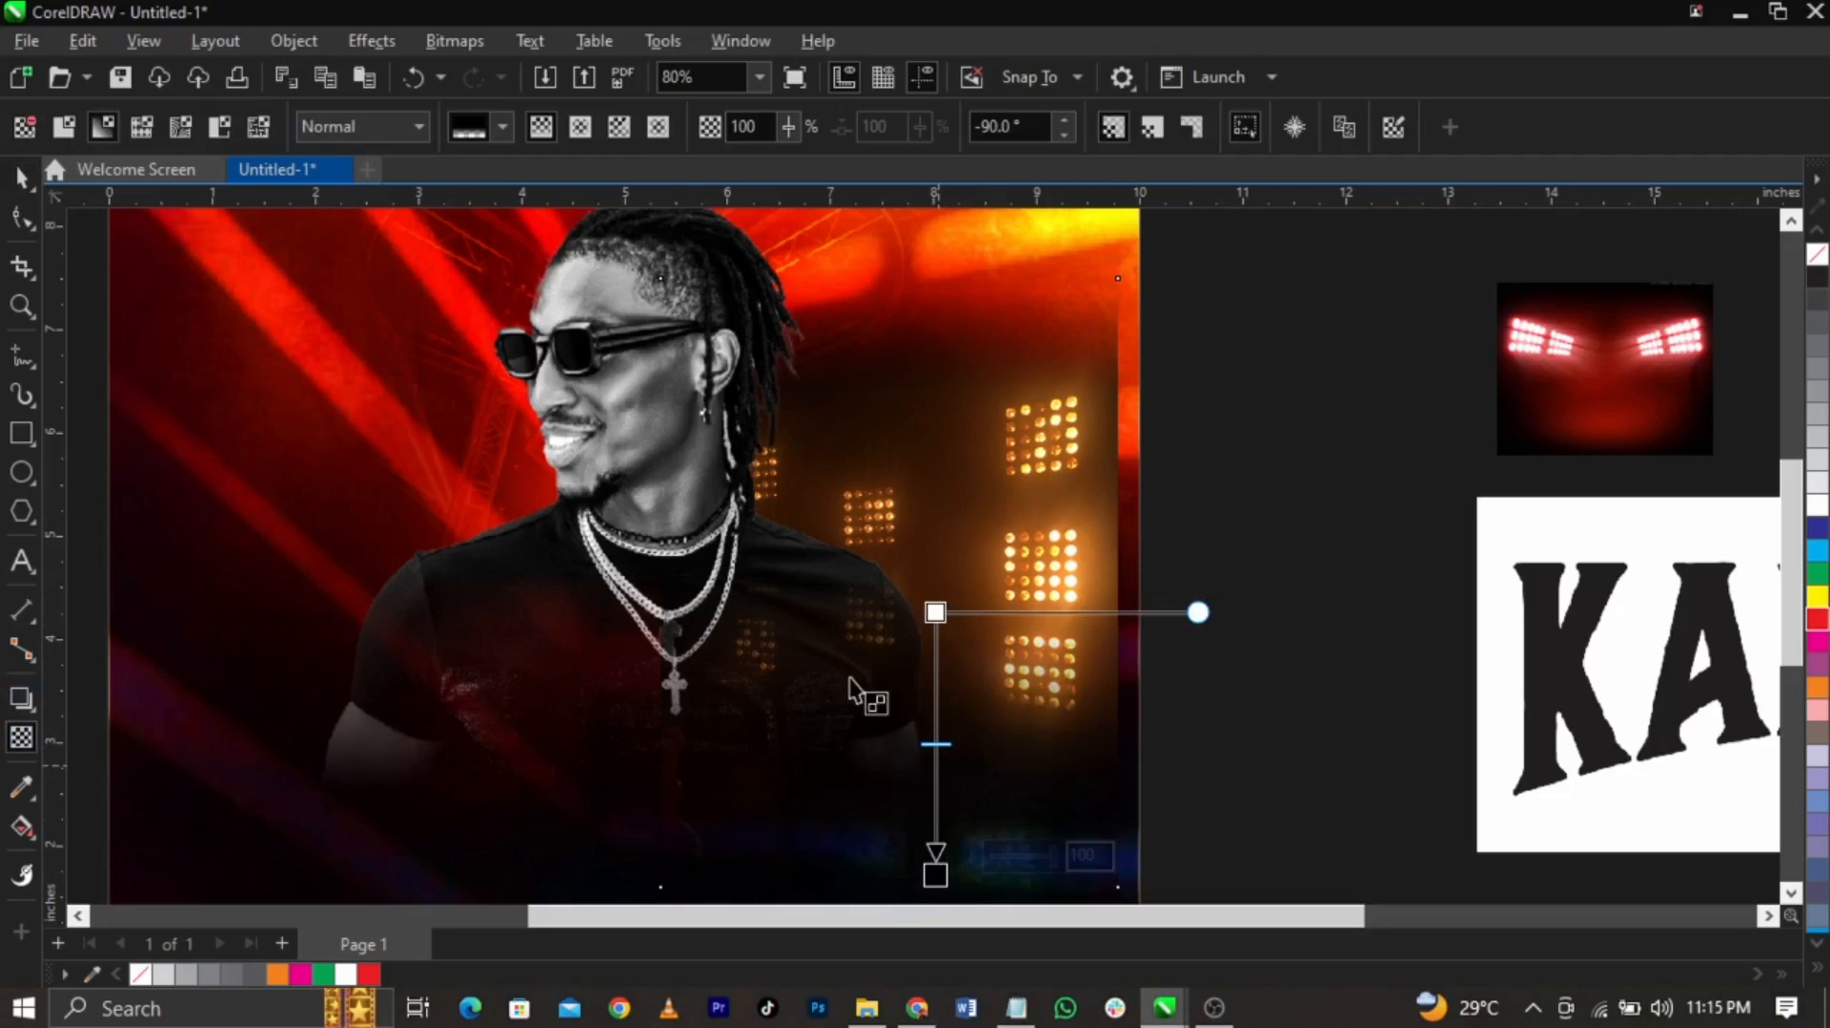
left_click(437, 40)
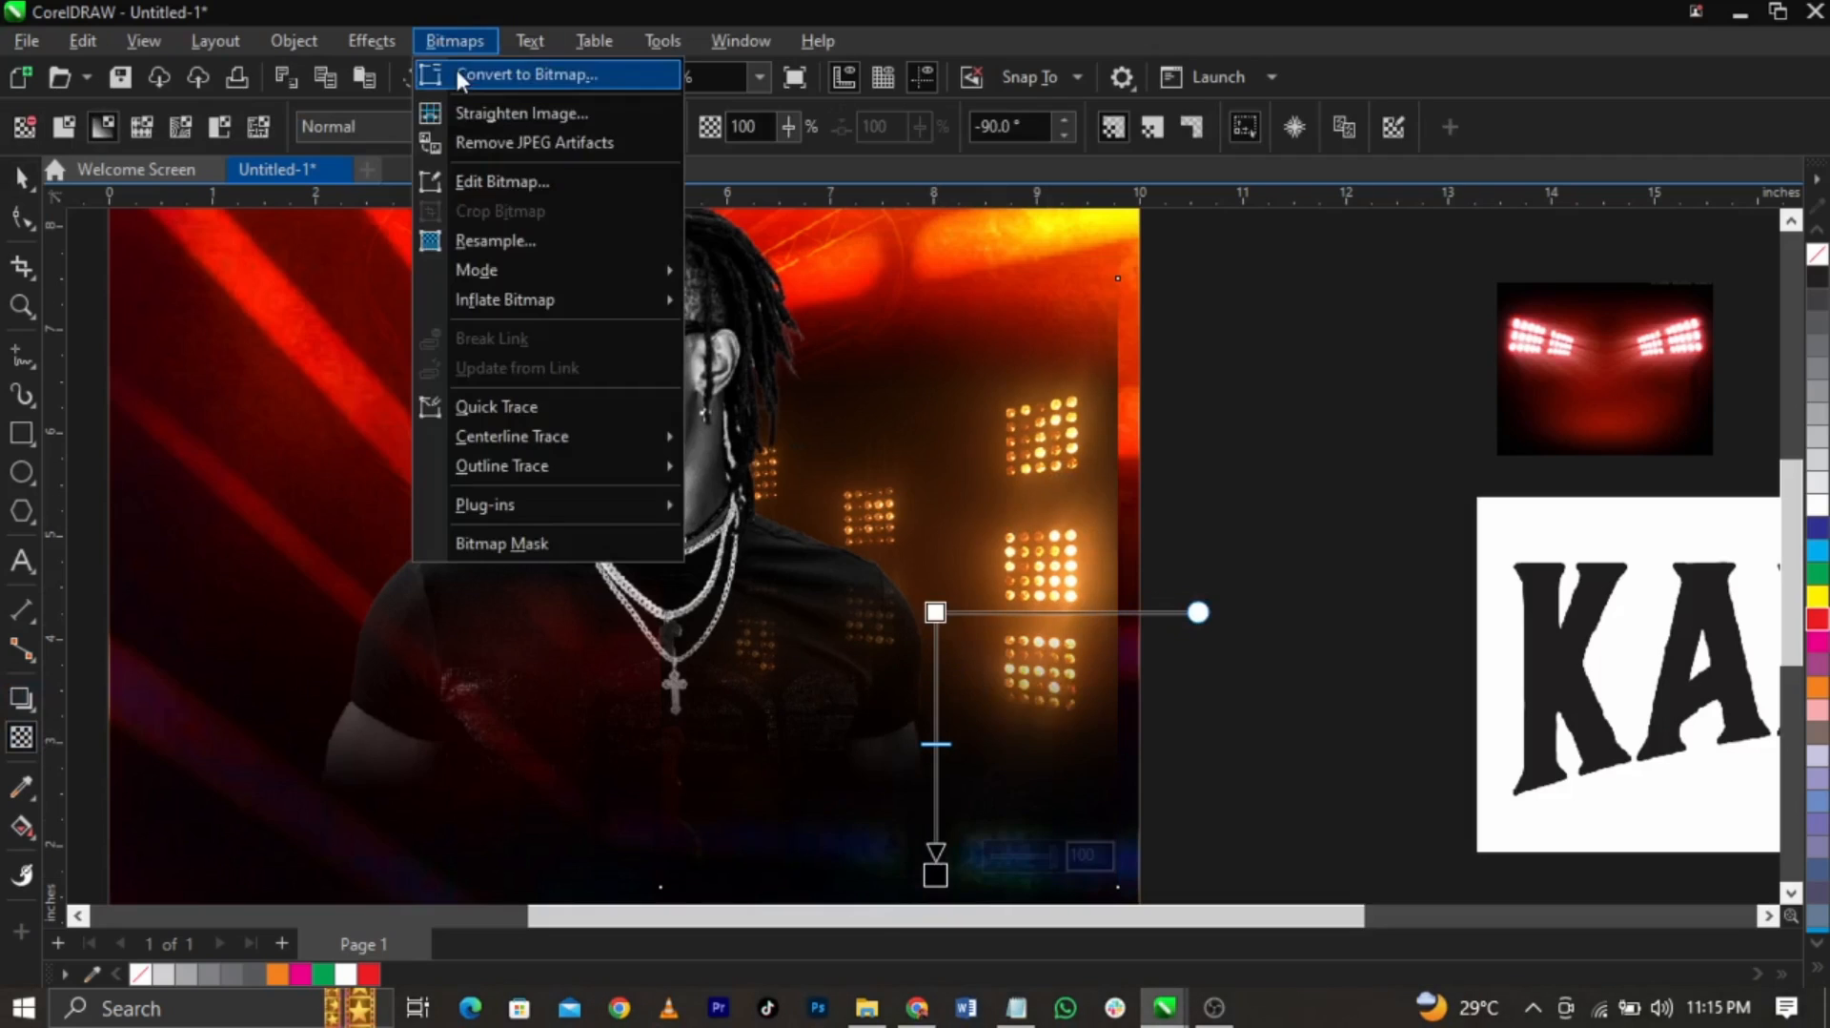
left_click(457, 73)
left_click(973, 656)
Fade the amber spotlights image's left side behind the portrait's shoulder with a horizontal fountain transparency and convert it to a bitmap
left_click_drag(879, 592, 746, 593)
left_click_drag(881, 591, 931, 592)
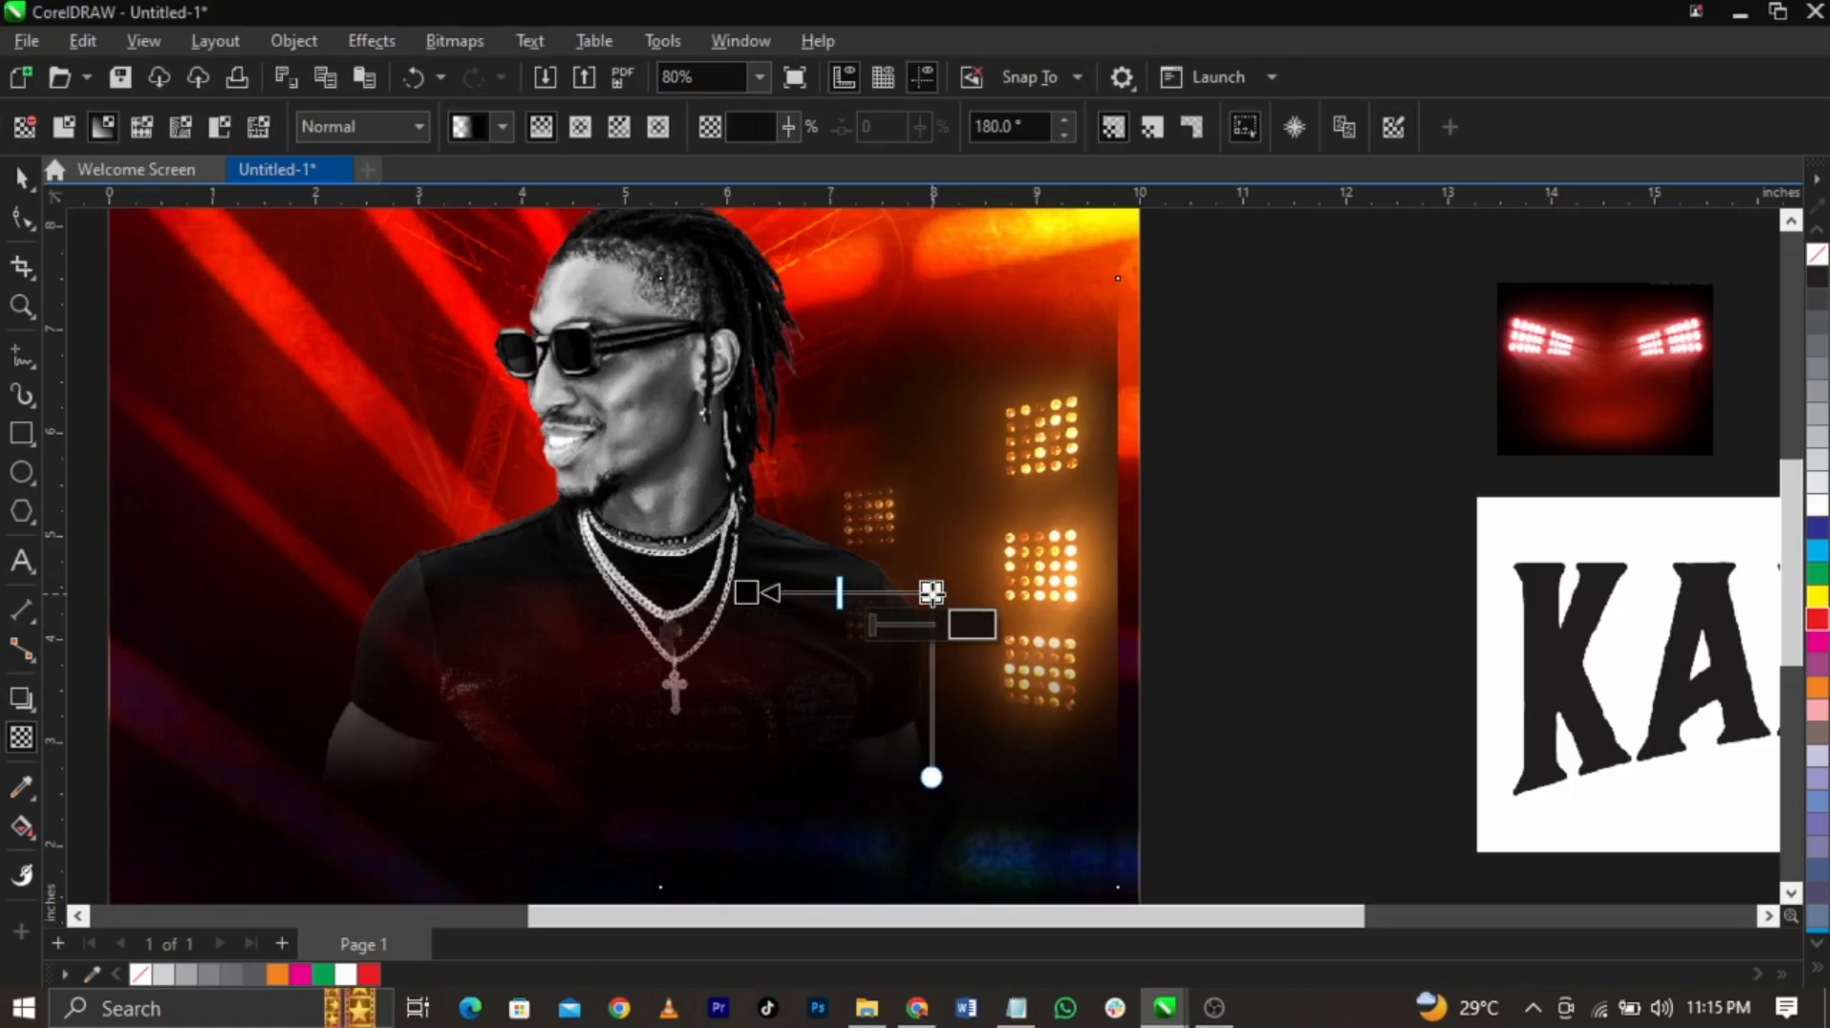
left_click(477, 41)
left_click(492, 77)
left_click(969, 661)
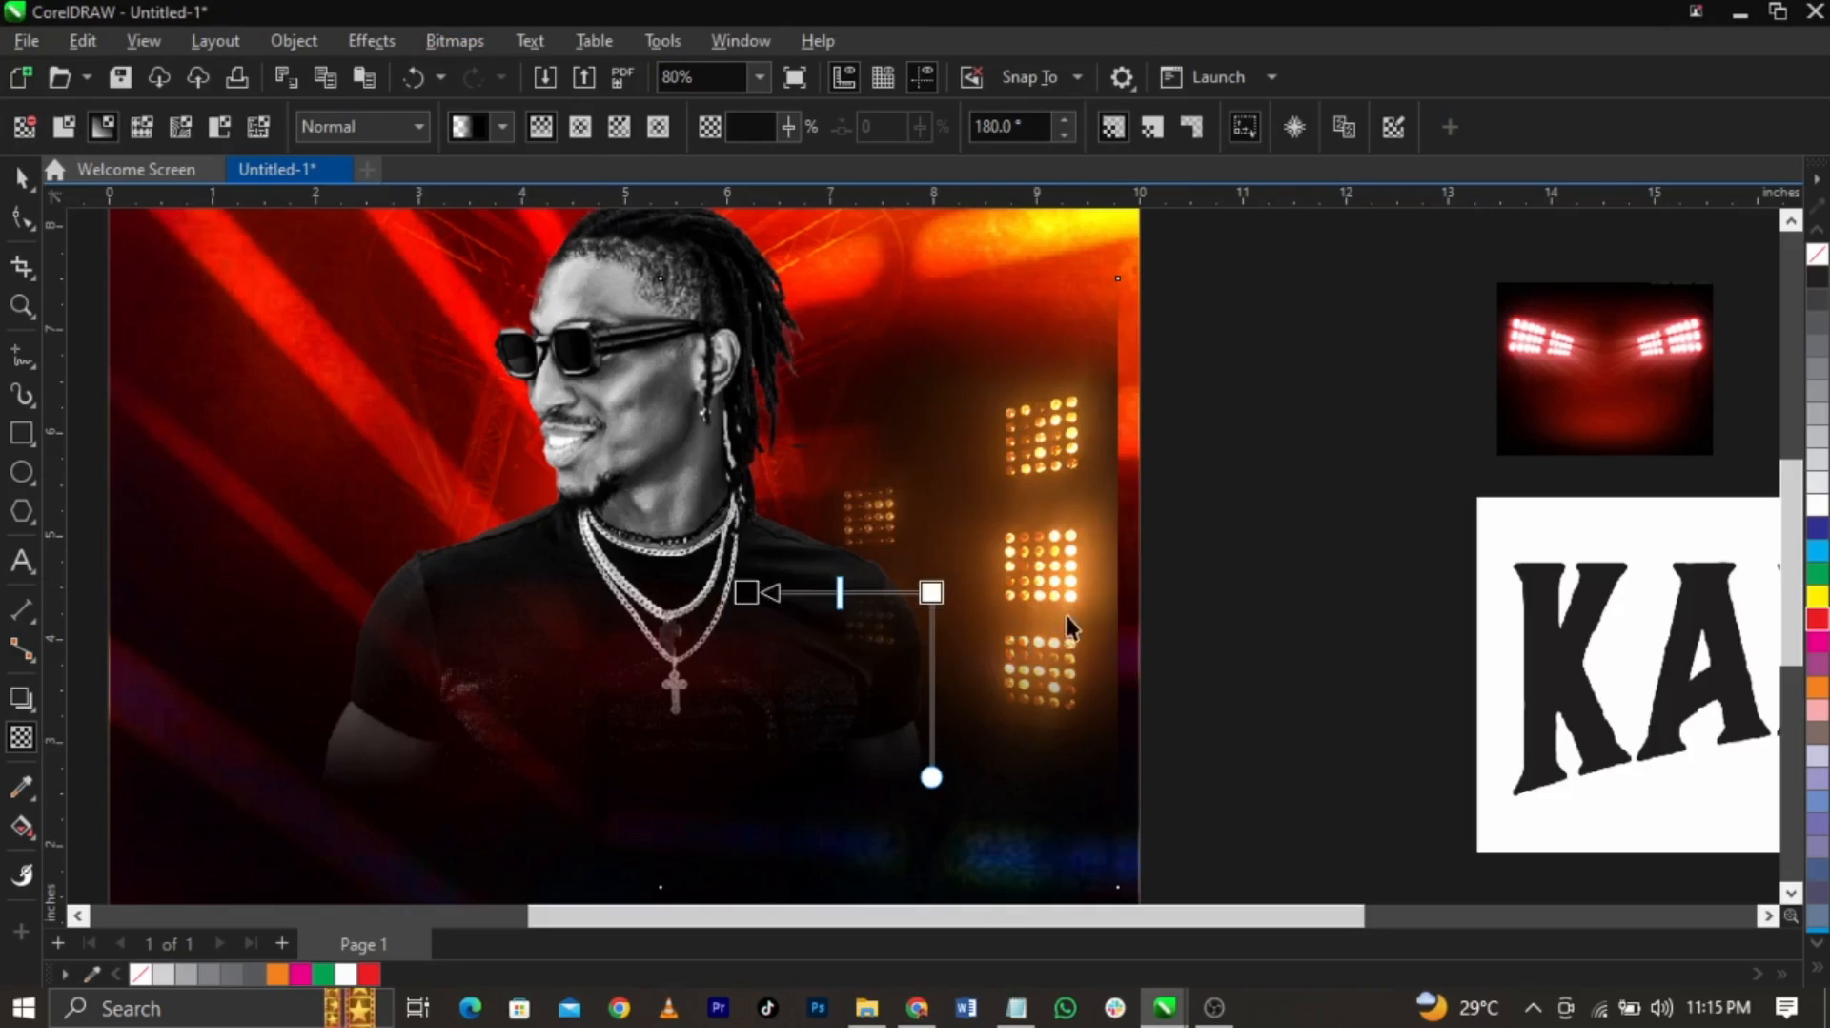
Fade the amber spotlights image's right edge and set its merge mode to Soft Light after trying Screen
left_click_drag(1088, 598, 1115, 600)
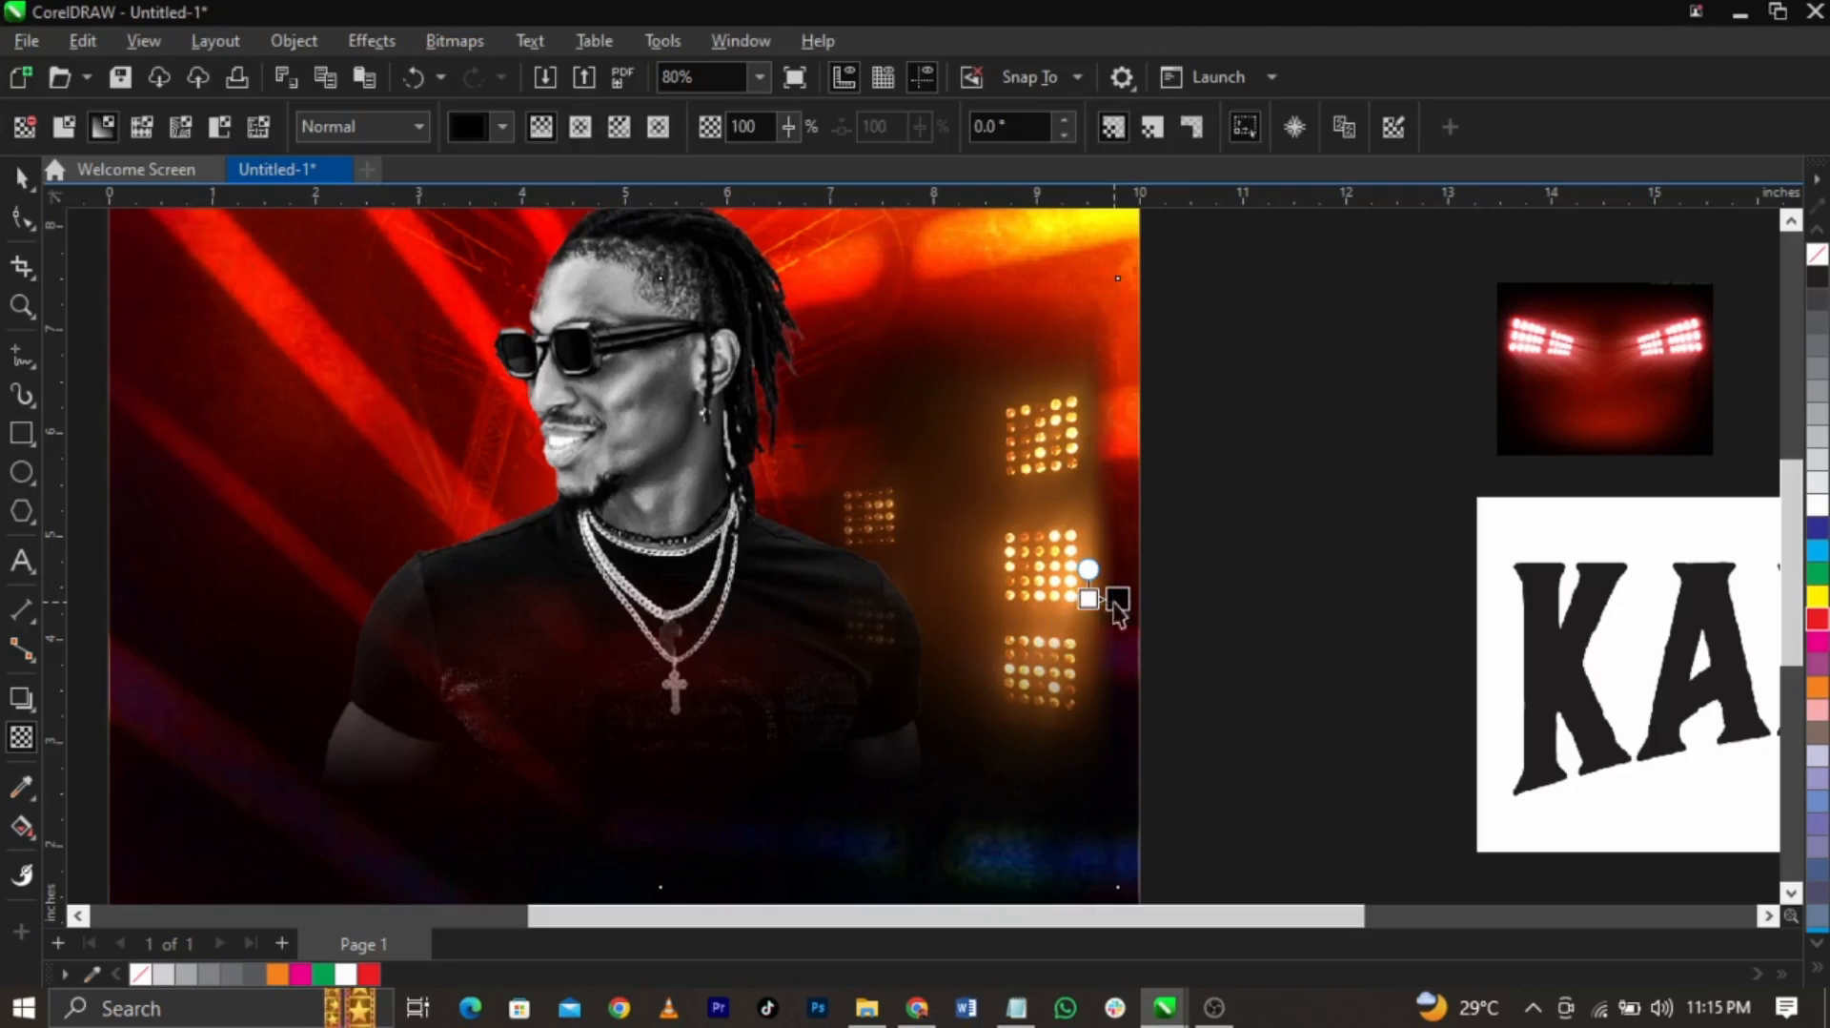
key("space")
left_click(21, 737)
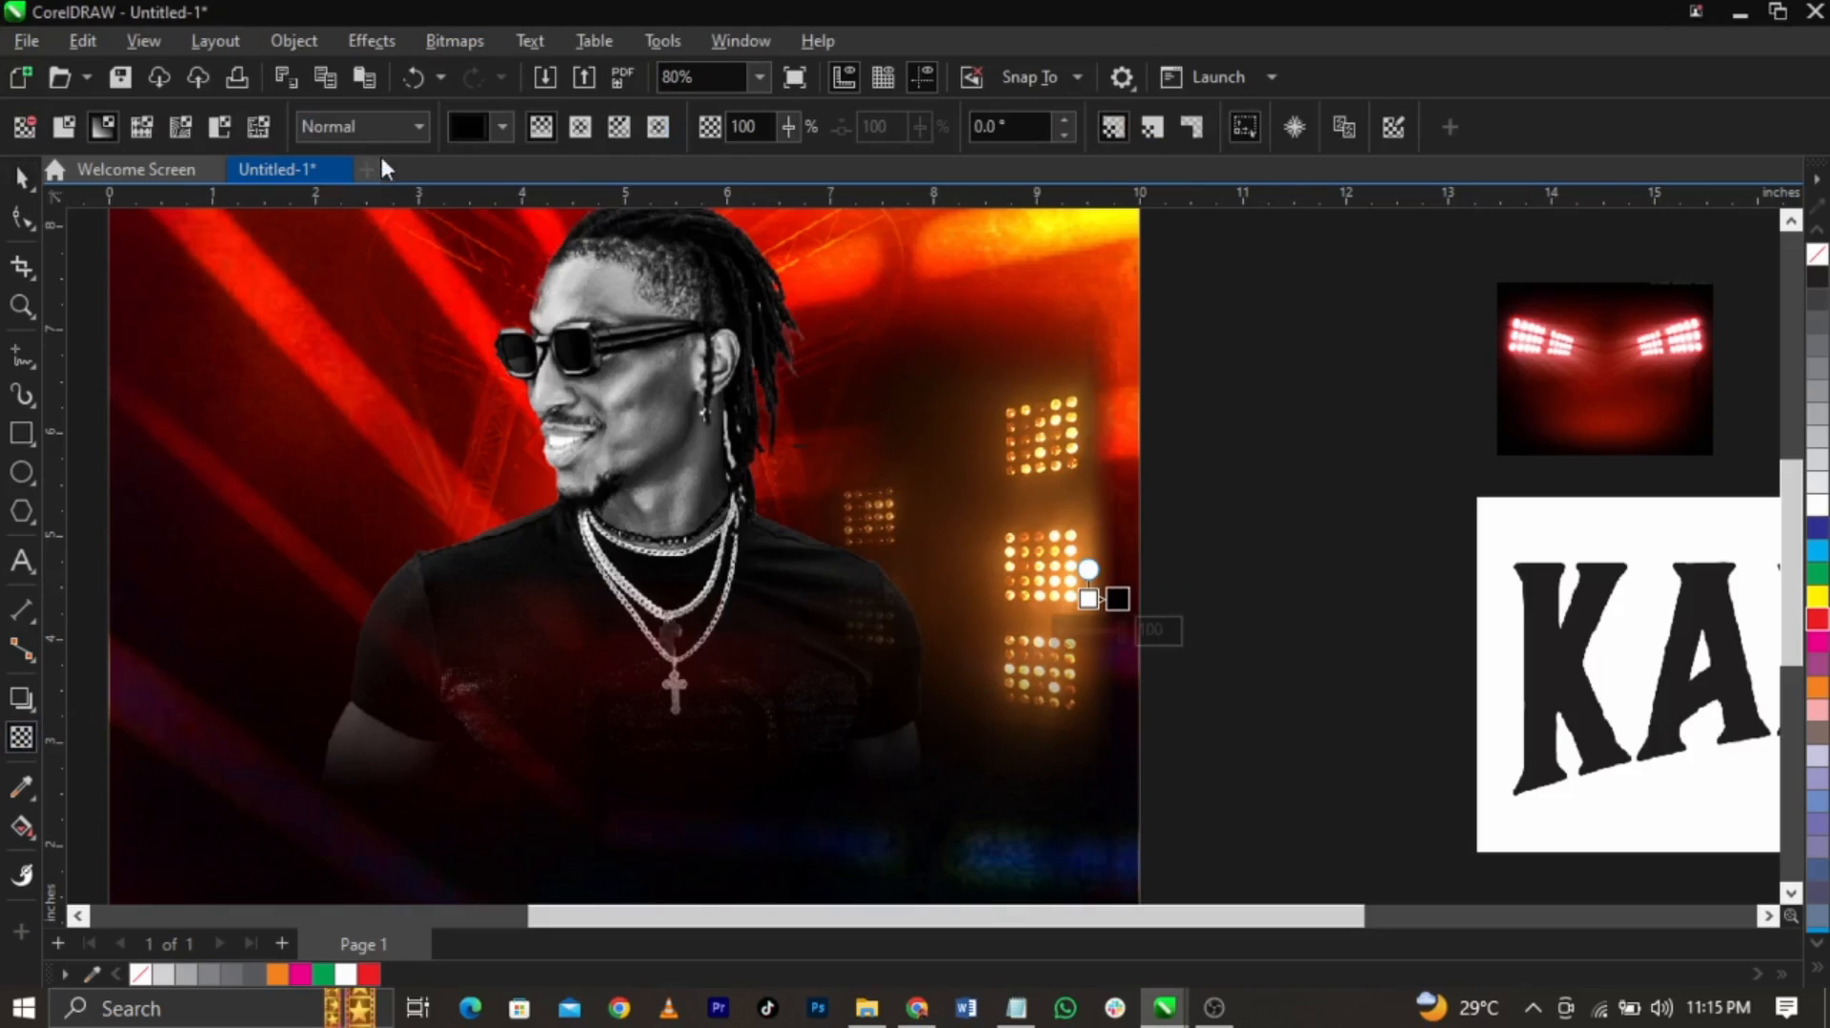
left_click(372, 126)
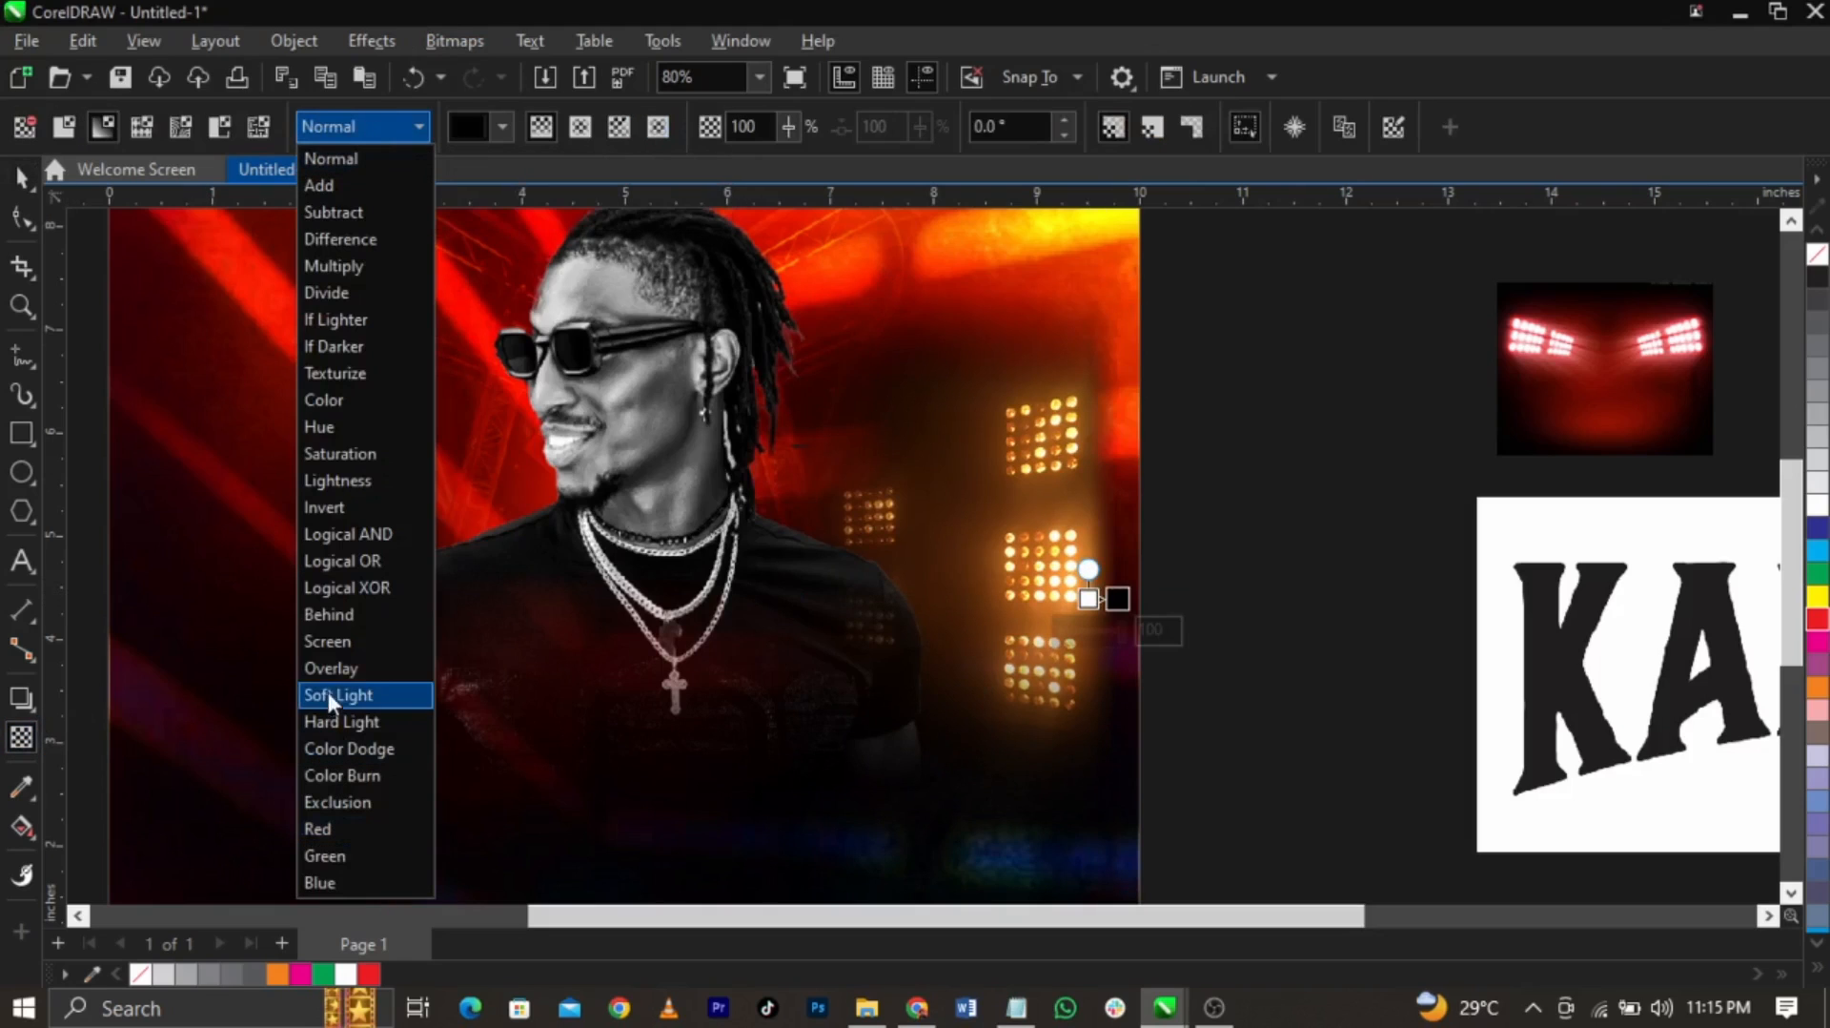
left_click(329, 652)
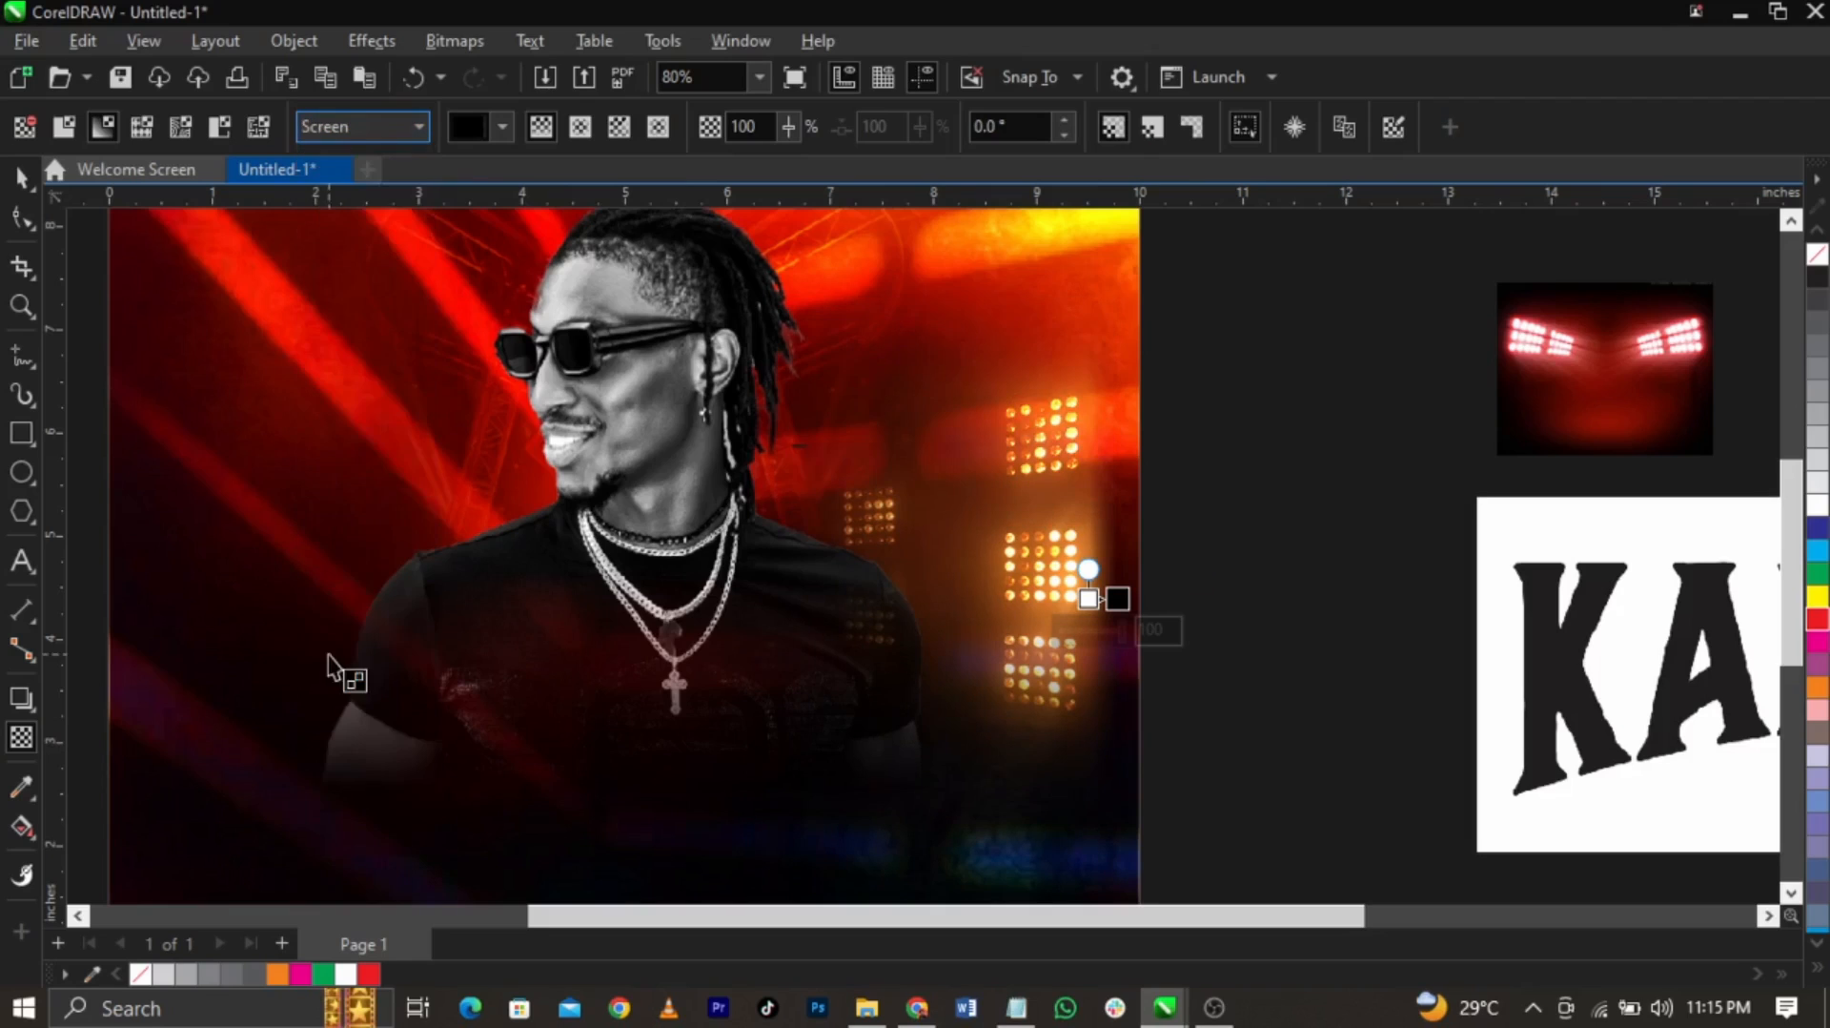
left_click(359, 129)
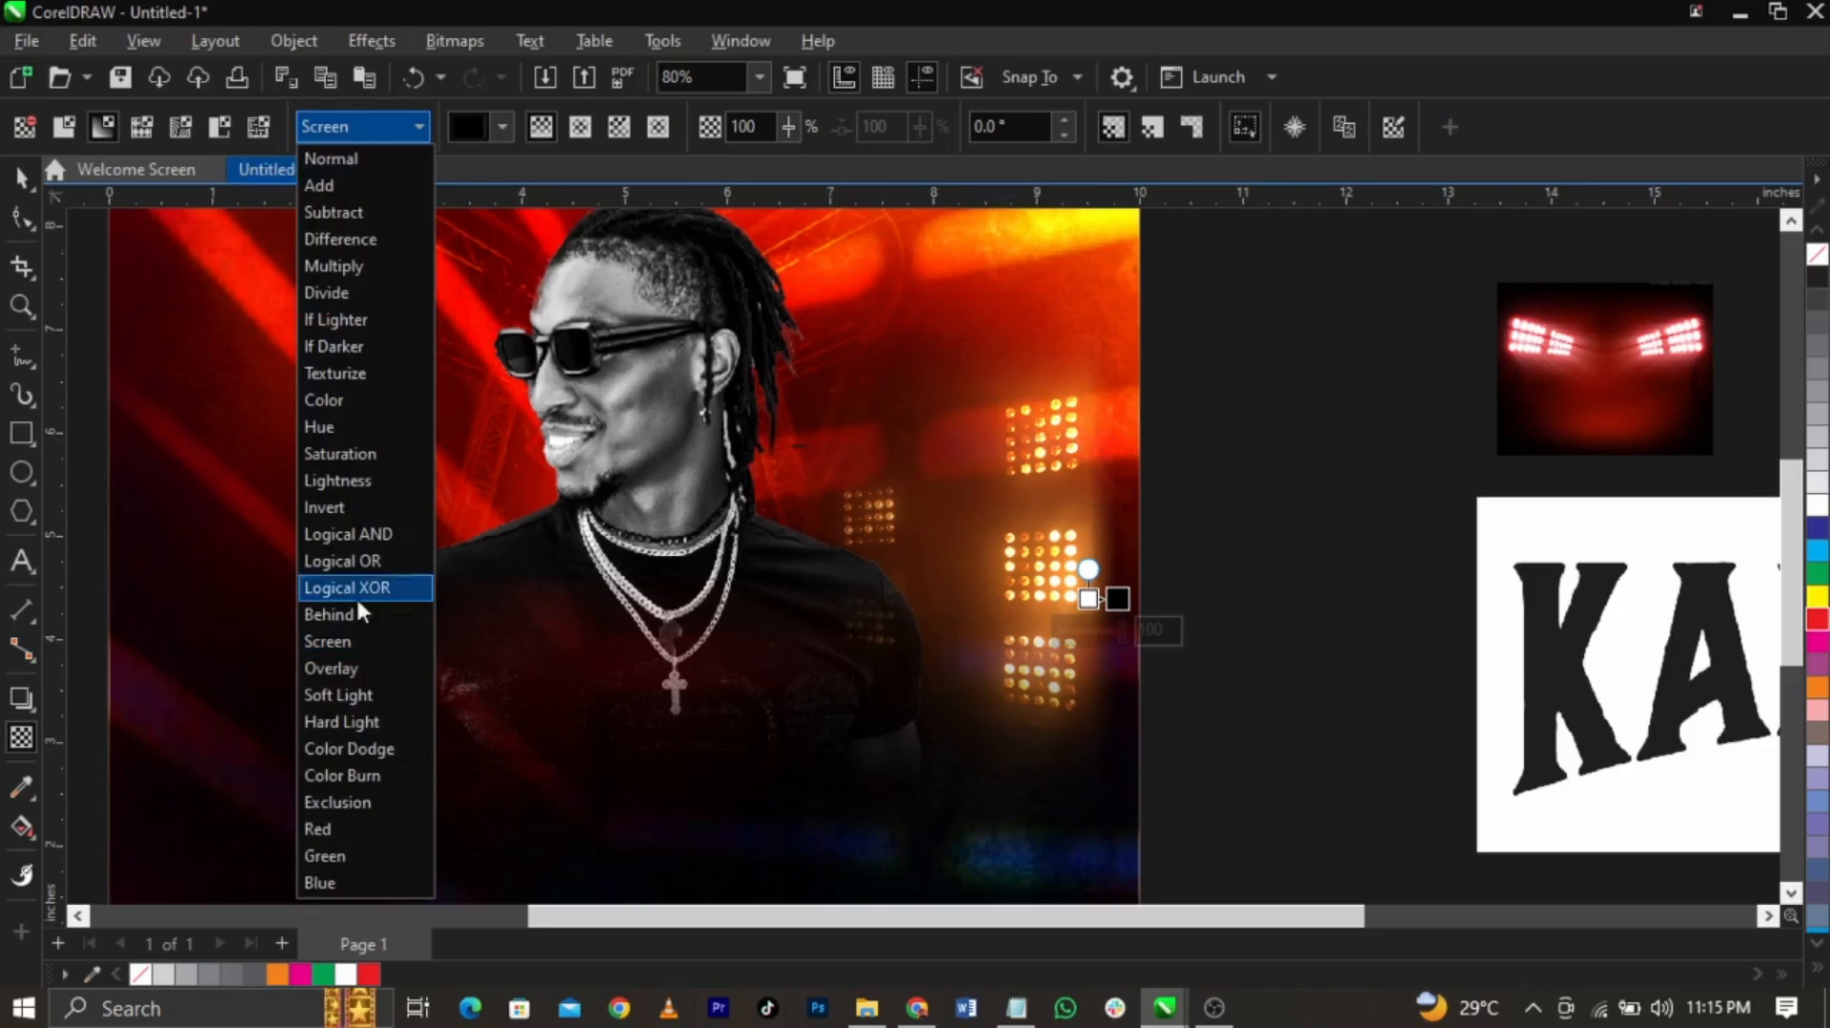
left_click(365, 692)
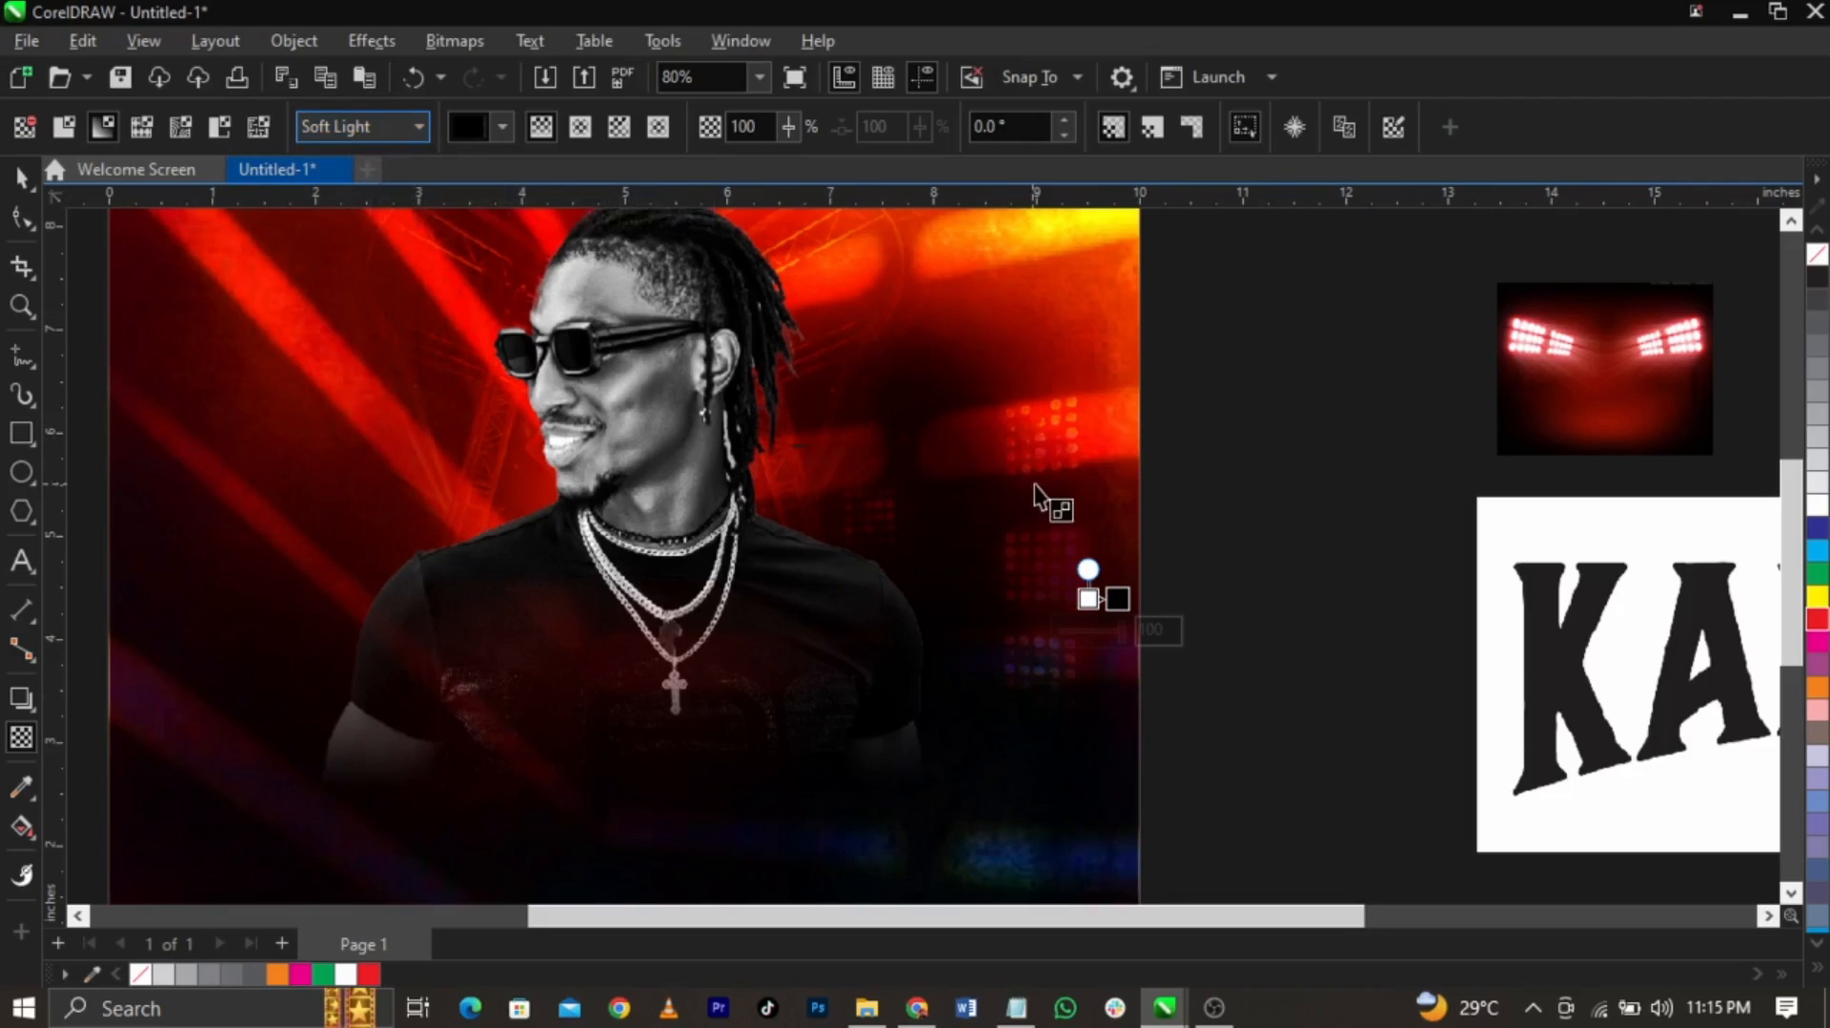
Move the amber spotlights image up to about X 7.5, Y 5.63 inches and PowerClip it inside the flyer's background rectangle
left_click(1044, 532)
left_click_drag(1044, 533, 1062, 404)
left_click_drag(1078, 482, 1045, 499)
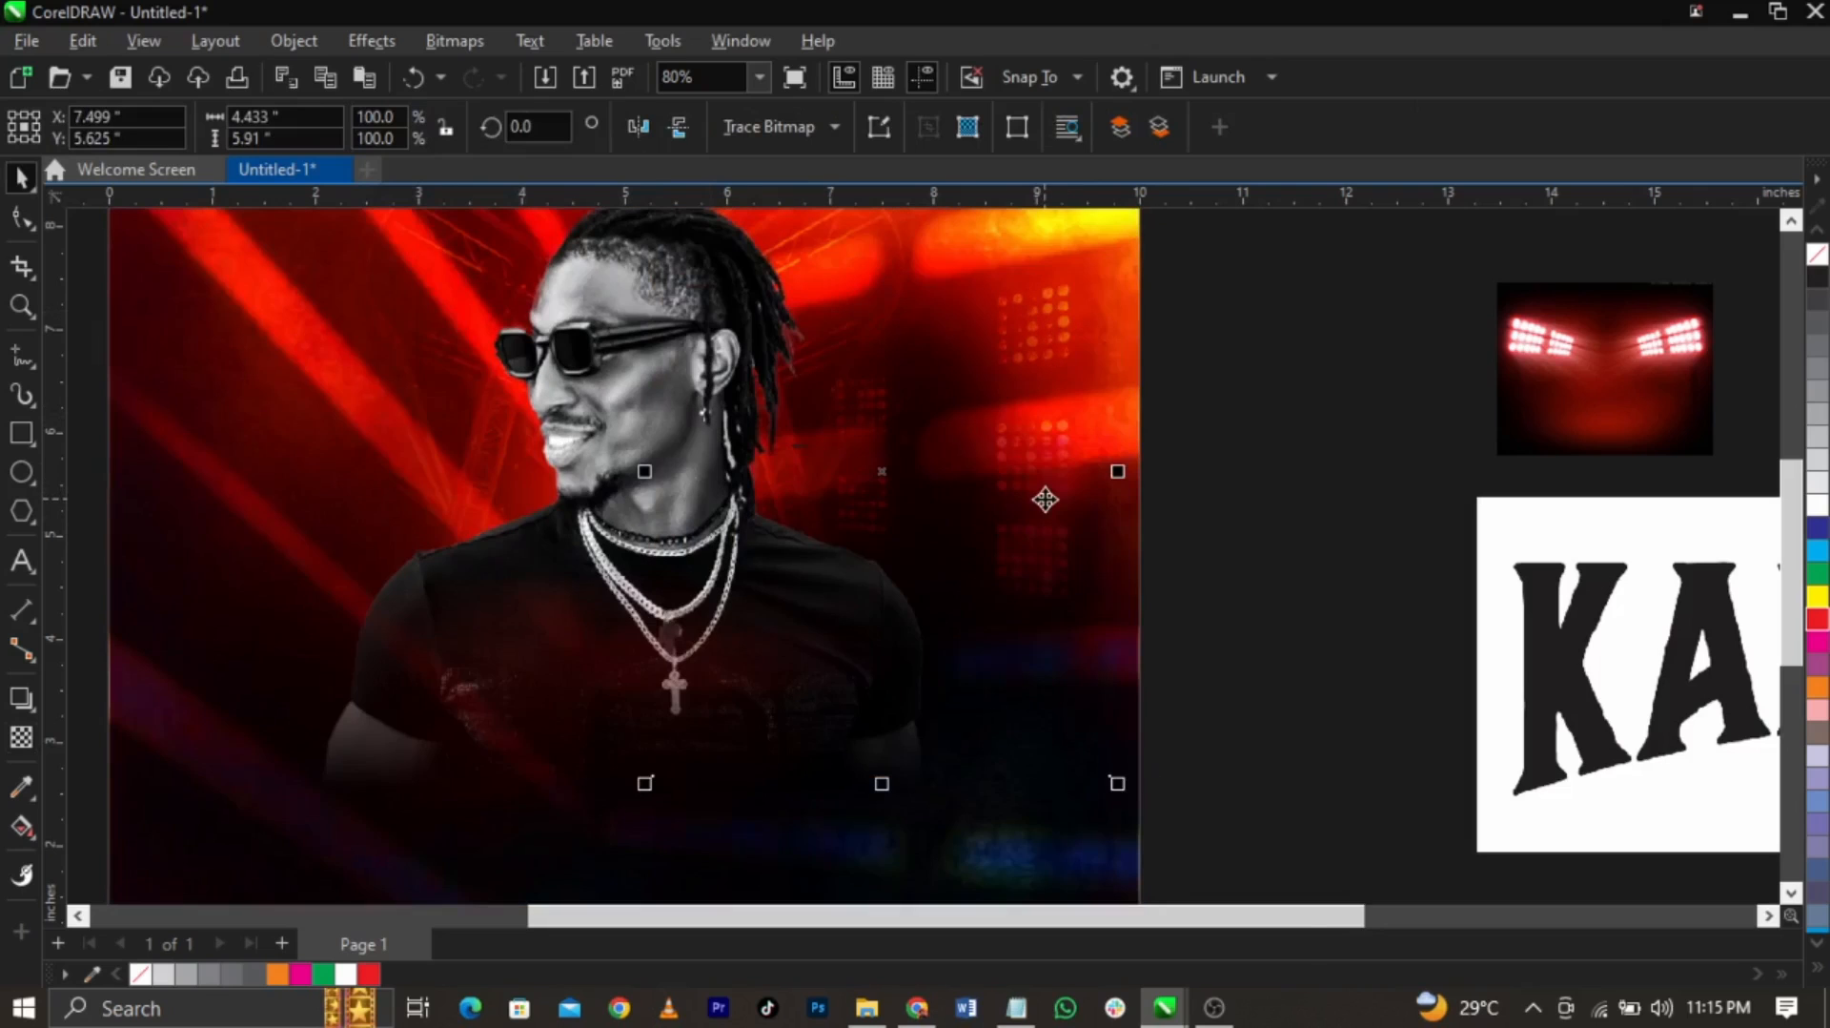
right_click(1046, 499)
left_click(1173, 576)
left_click(213, 776)
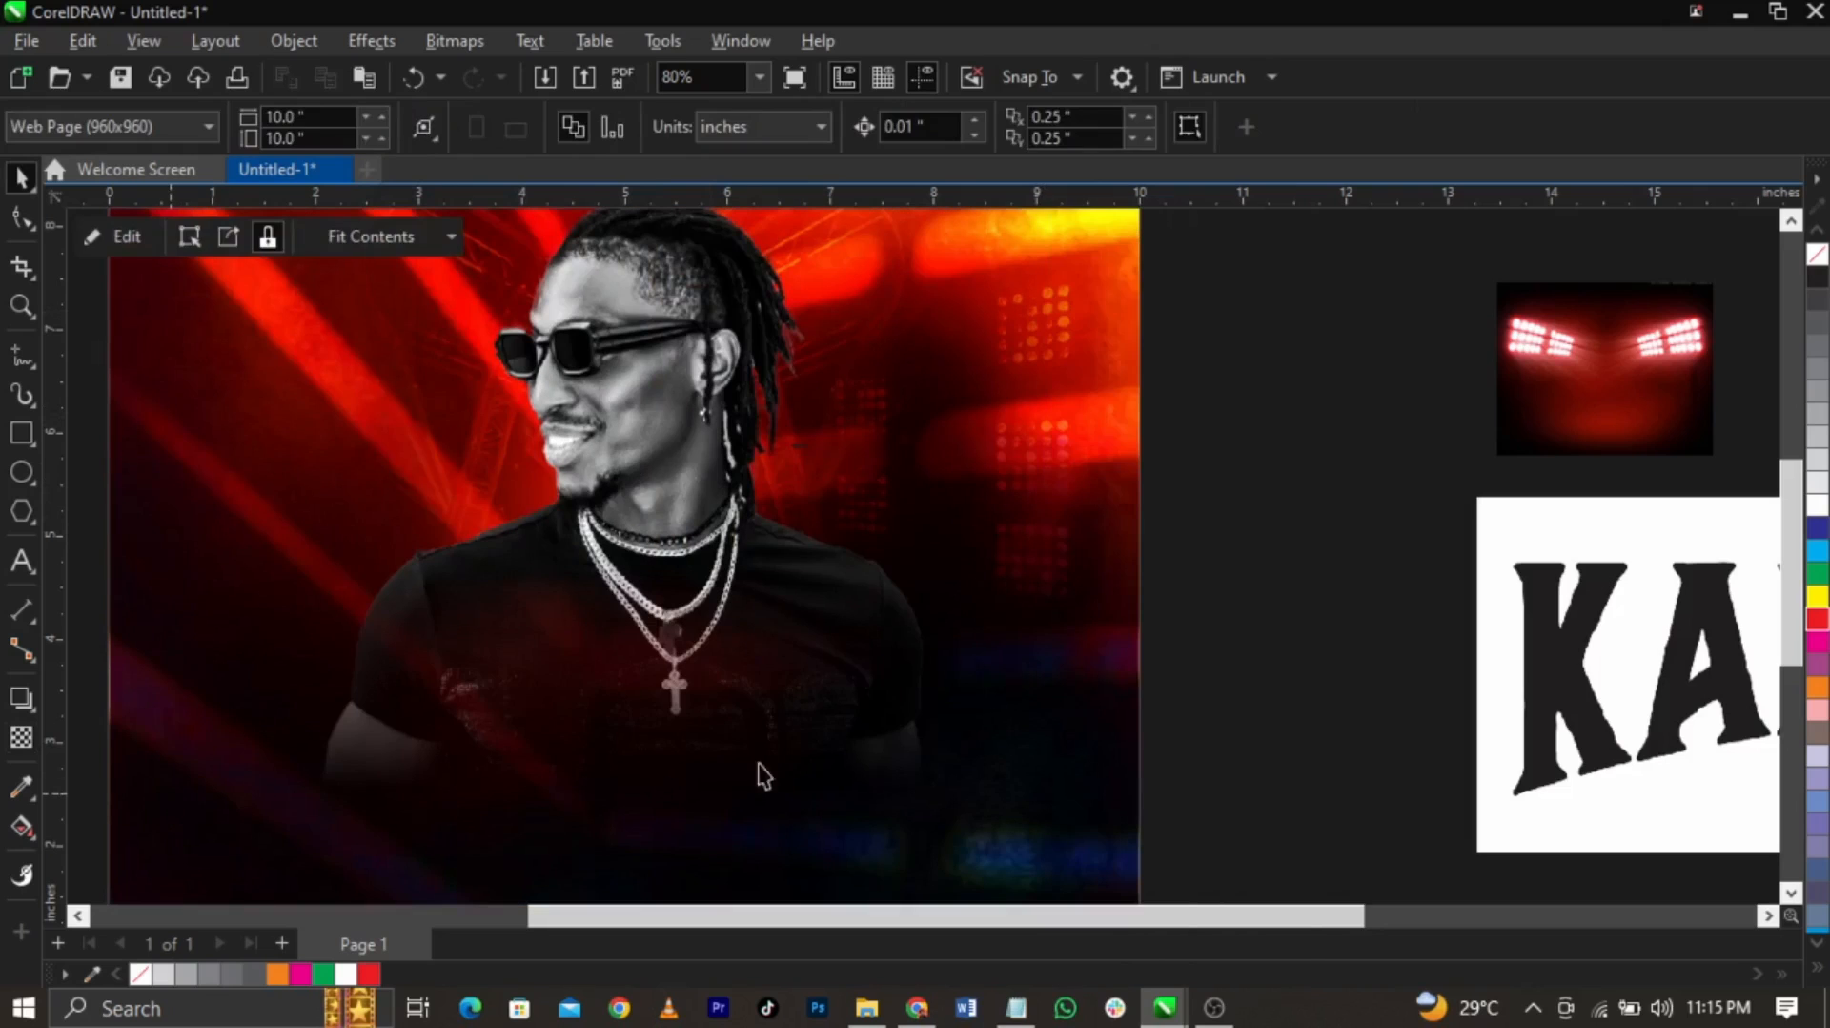
Place the red floodlights image on the flyer below the white logo, centred near X 8.59, Y 7.46 inches
scroll(946, 543, "down", 3)
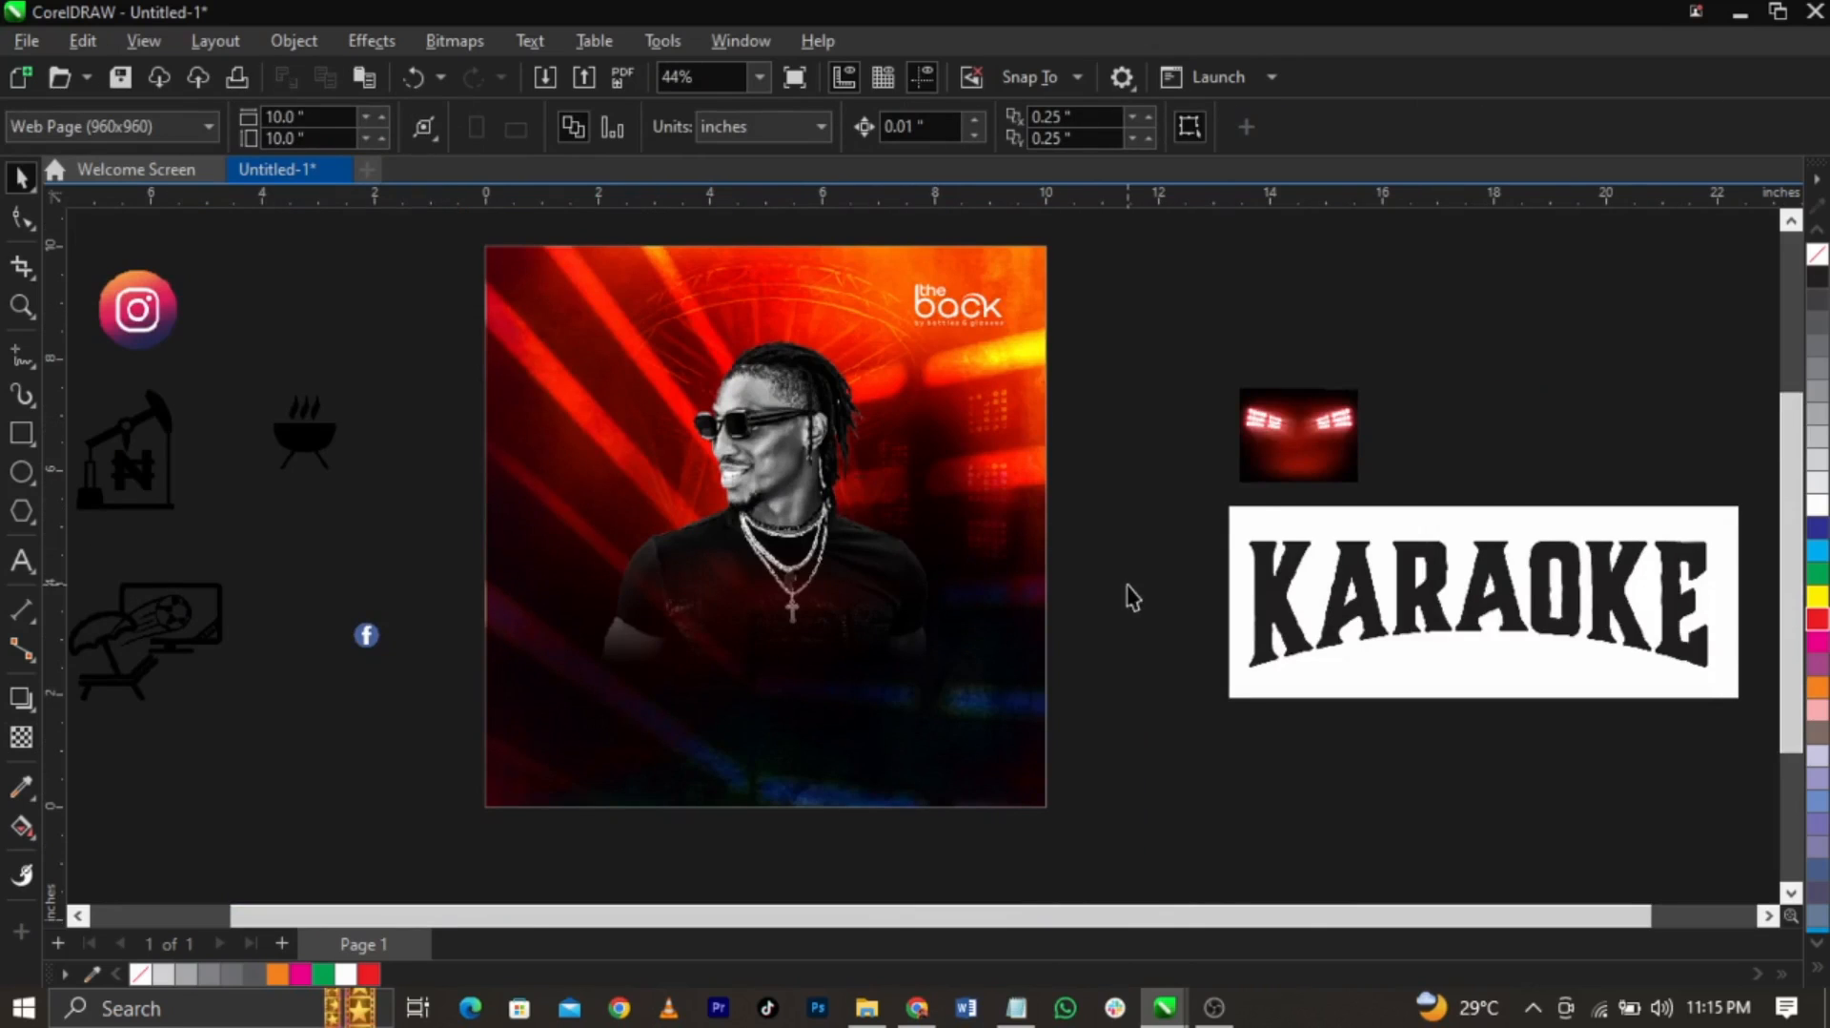
left_click_drag(1293, 443, 948, 395)
scroll(1049, 403, "up", 2)
scroll(1048, 414, "up", 3)
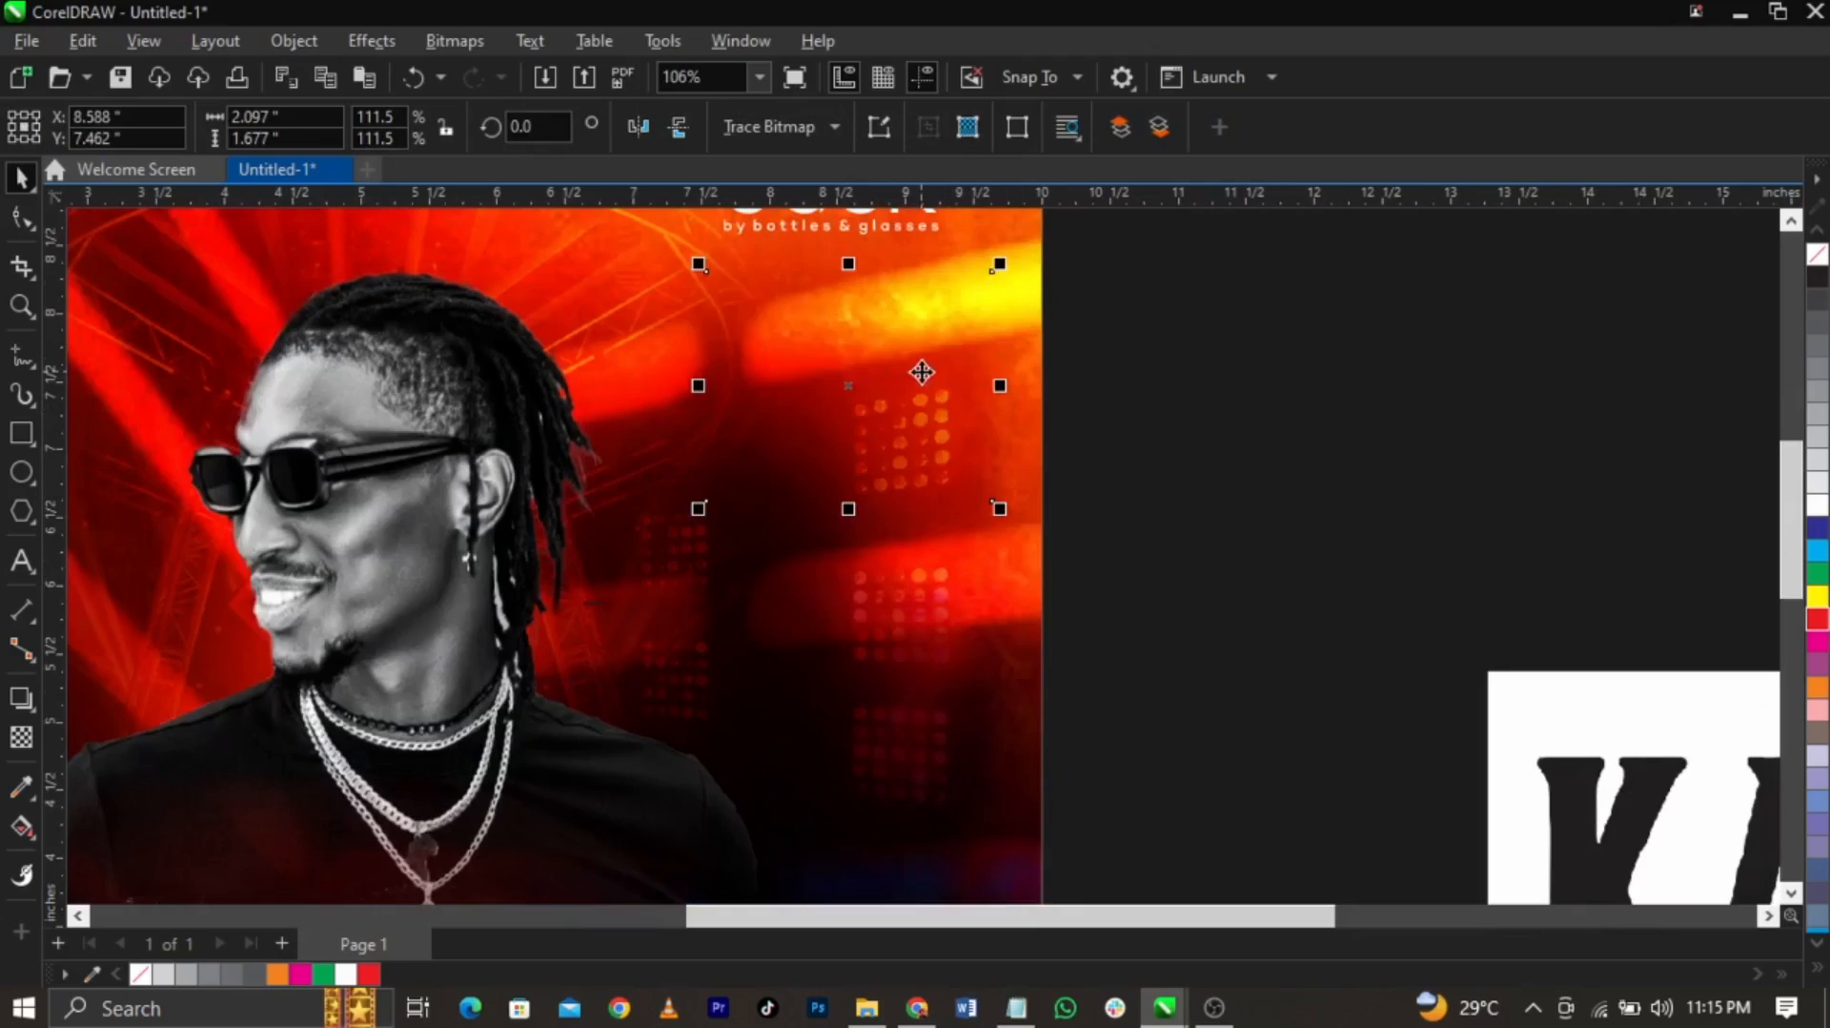
Fade the red floodlights image's bottom edge with a vertical fountain transparency and convert it to a bitmap
left_click(22, 737)
left_click_drag(849, 359, 849, 477)
left_click(432, 37)
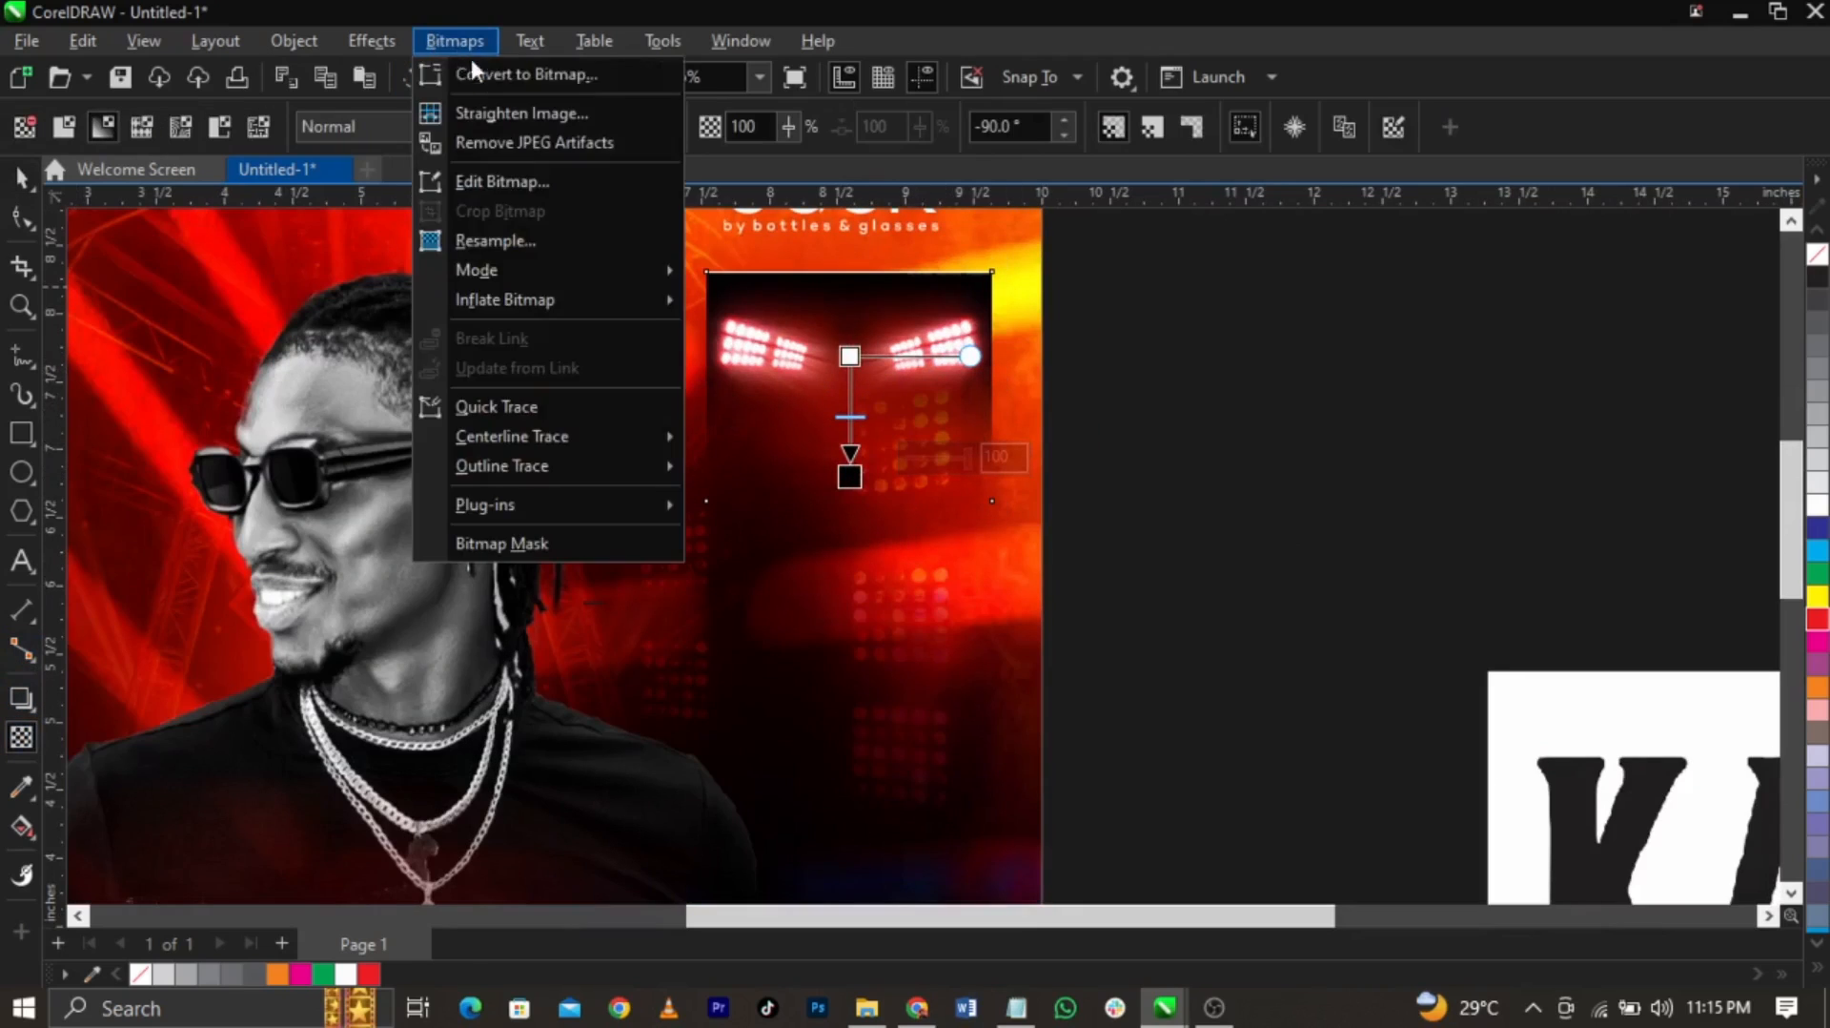
left_click(477, 69)
left_click(944, 648)
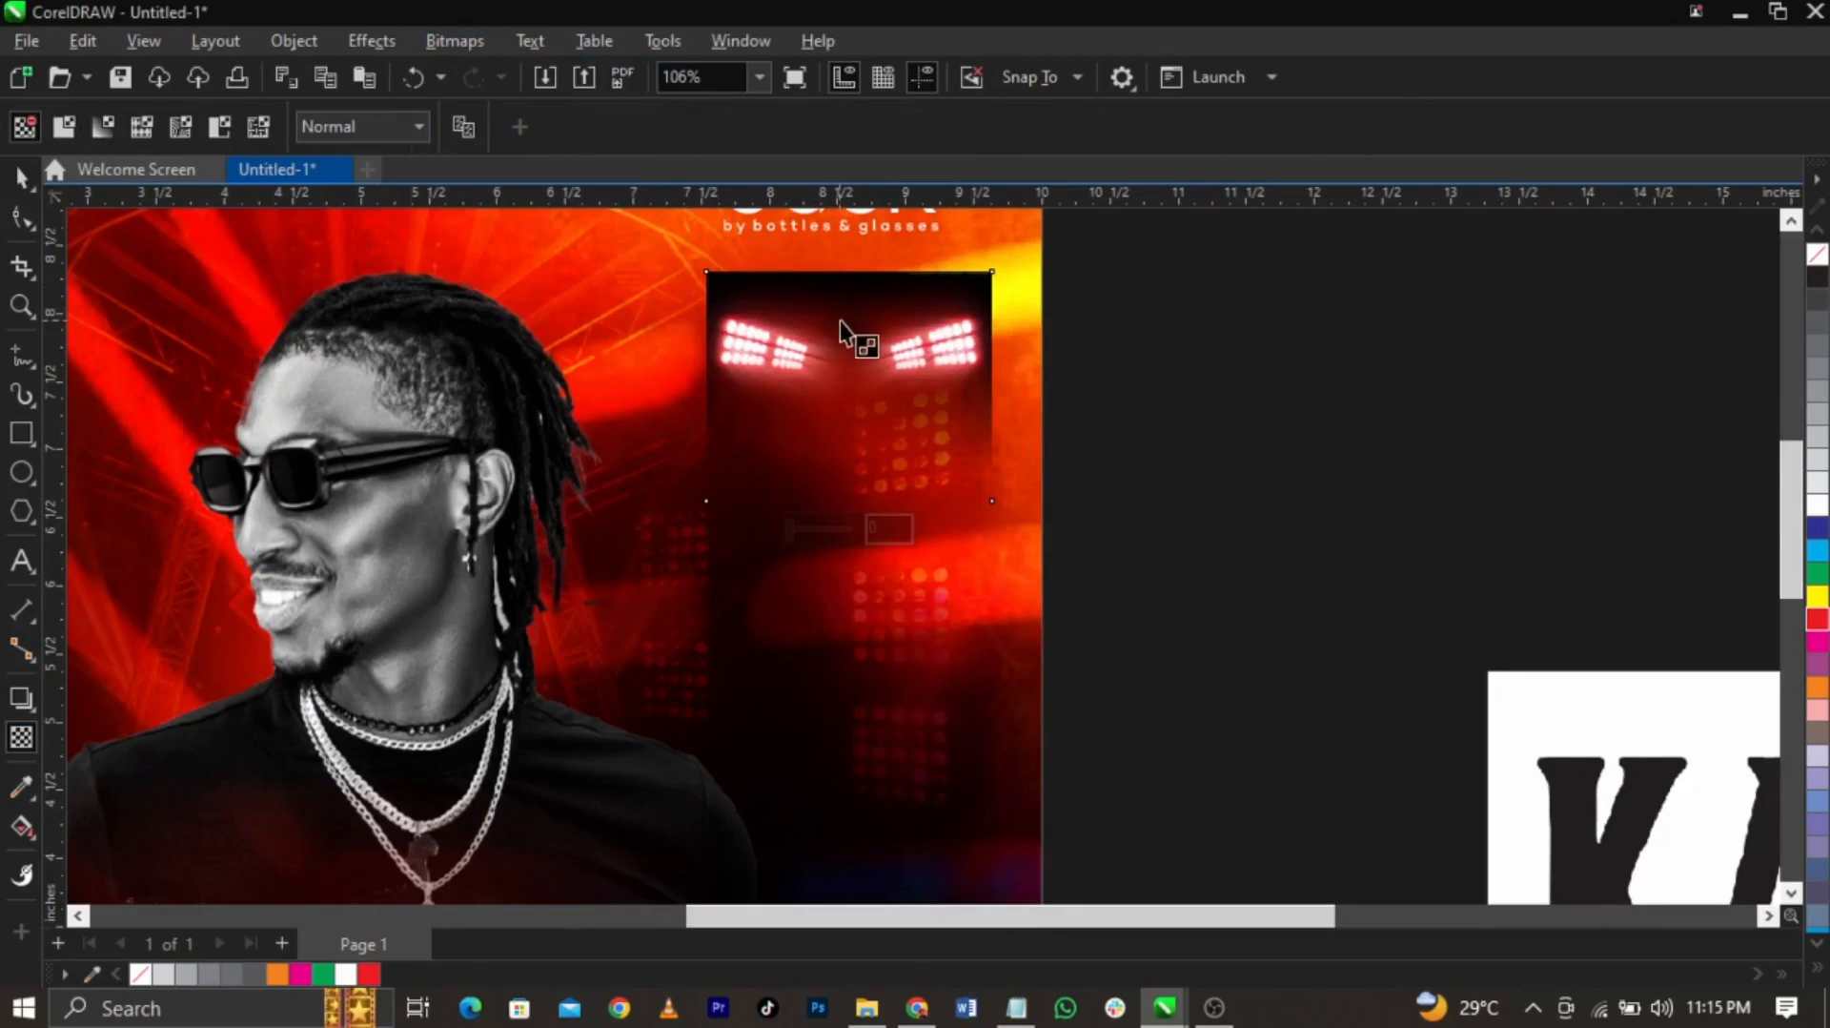
Fade the red floodlights image's top edge with a fountain transparency and convert it to a bitmap
left_click_drag(843, 329, 842, 271)
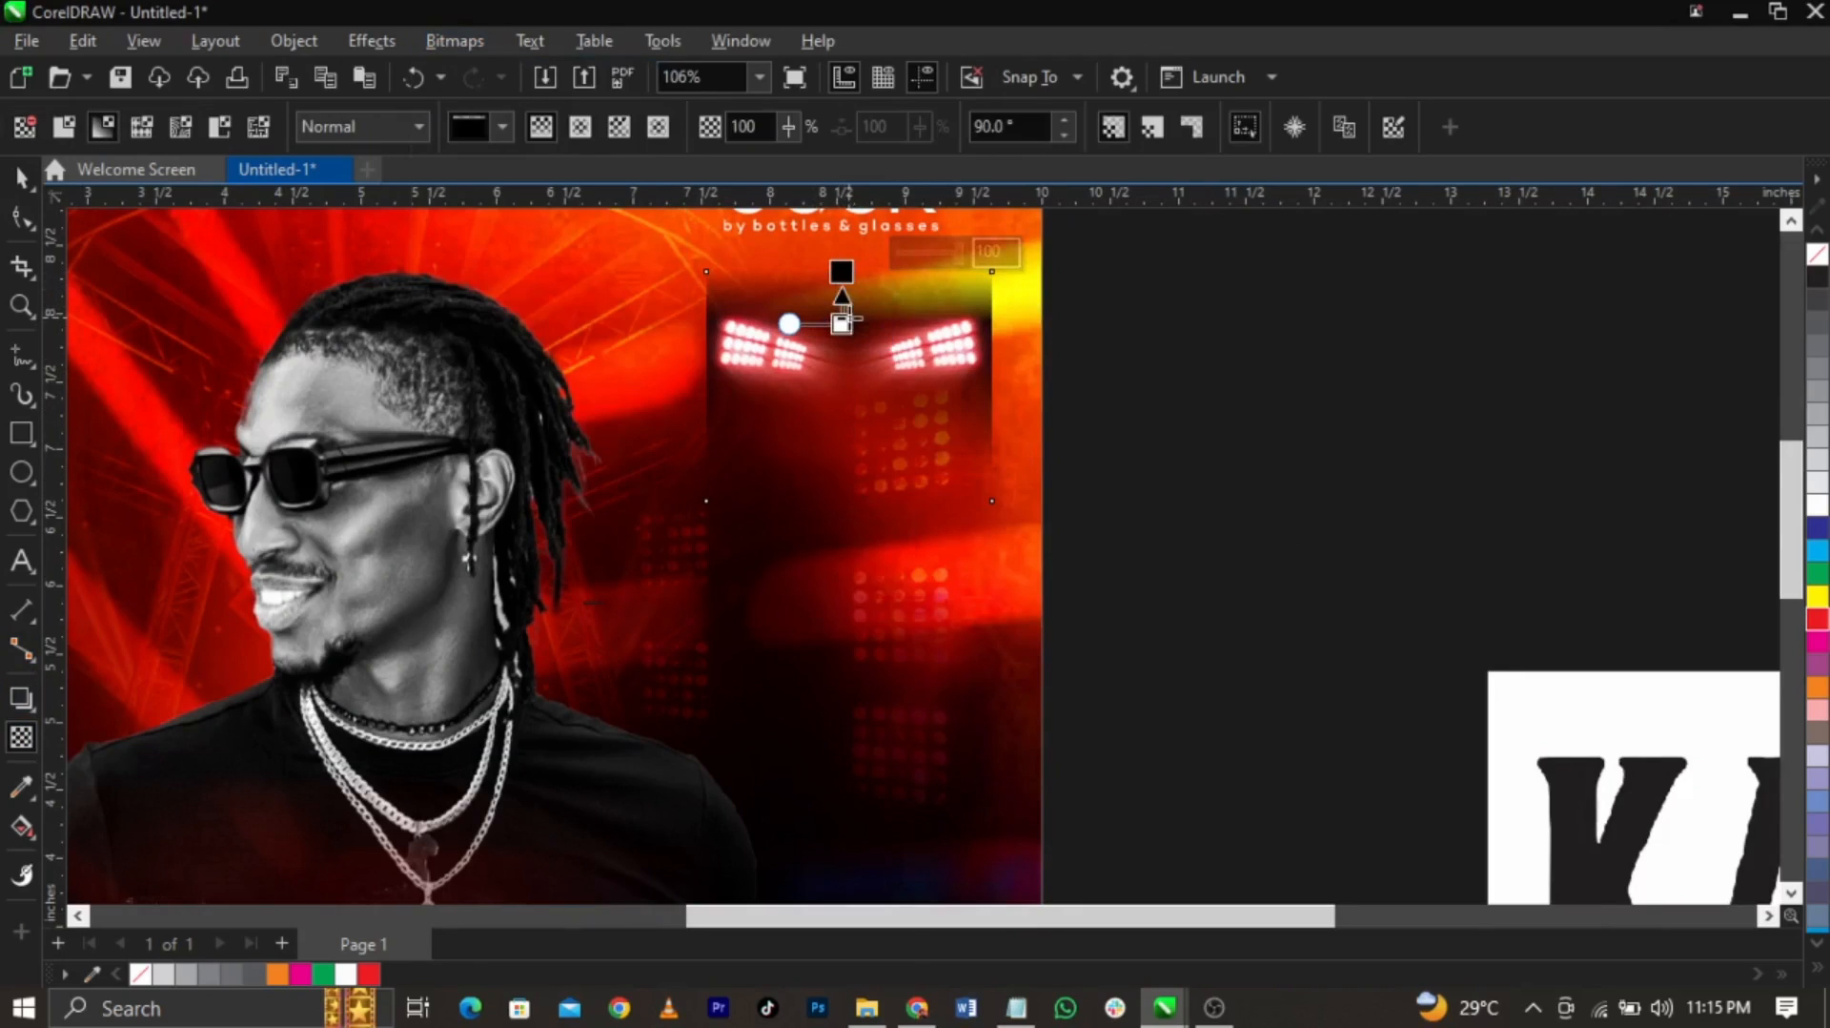
left_click(453, 41)
left_click(475, 72)
left_click(938, 661)
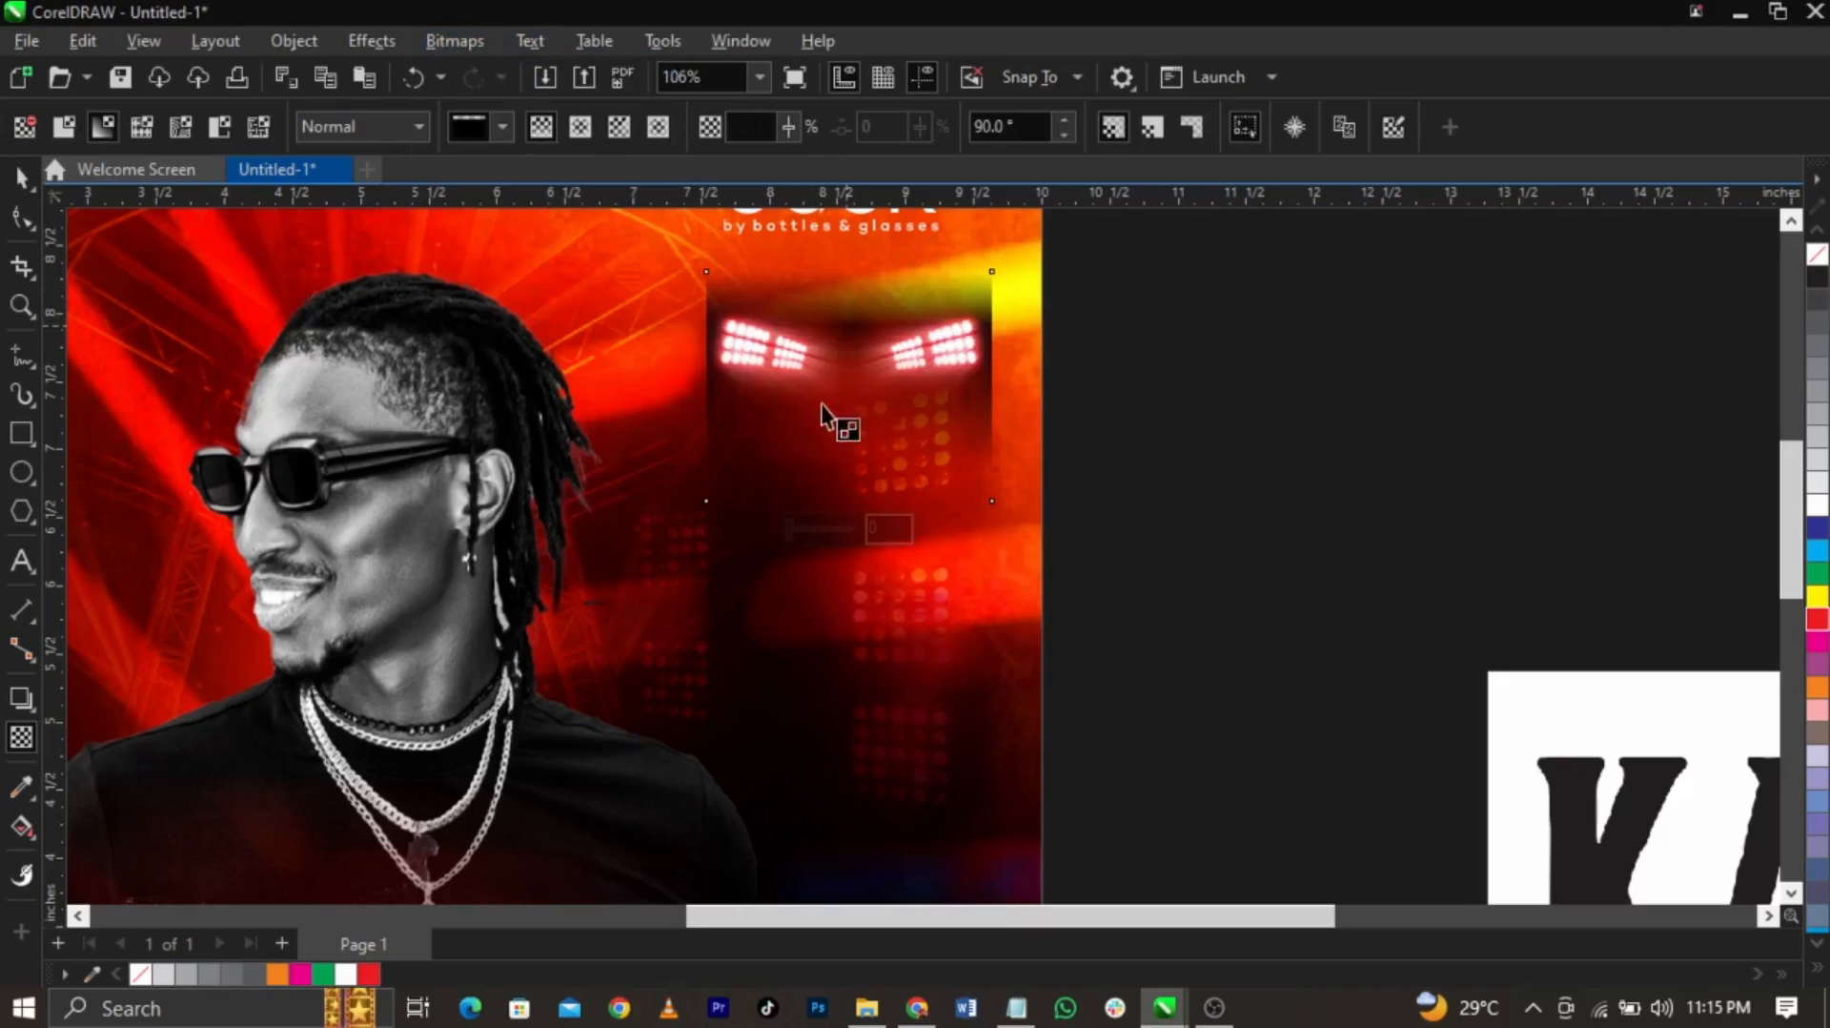
Fade out the left lamp cluster of the red floodlights image horizontally and convert it to a 300 dpi RGB bitmap with transparent background
left_click_drag(854, 401, 730, 366)
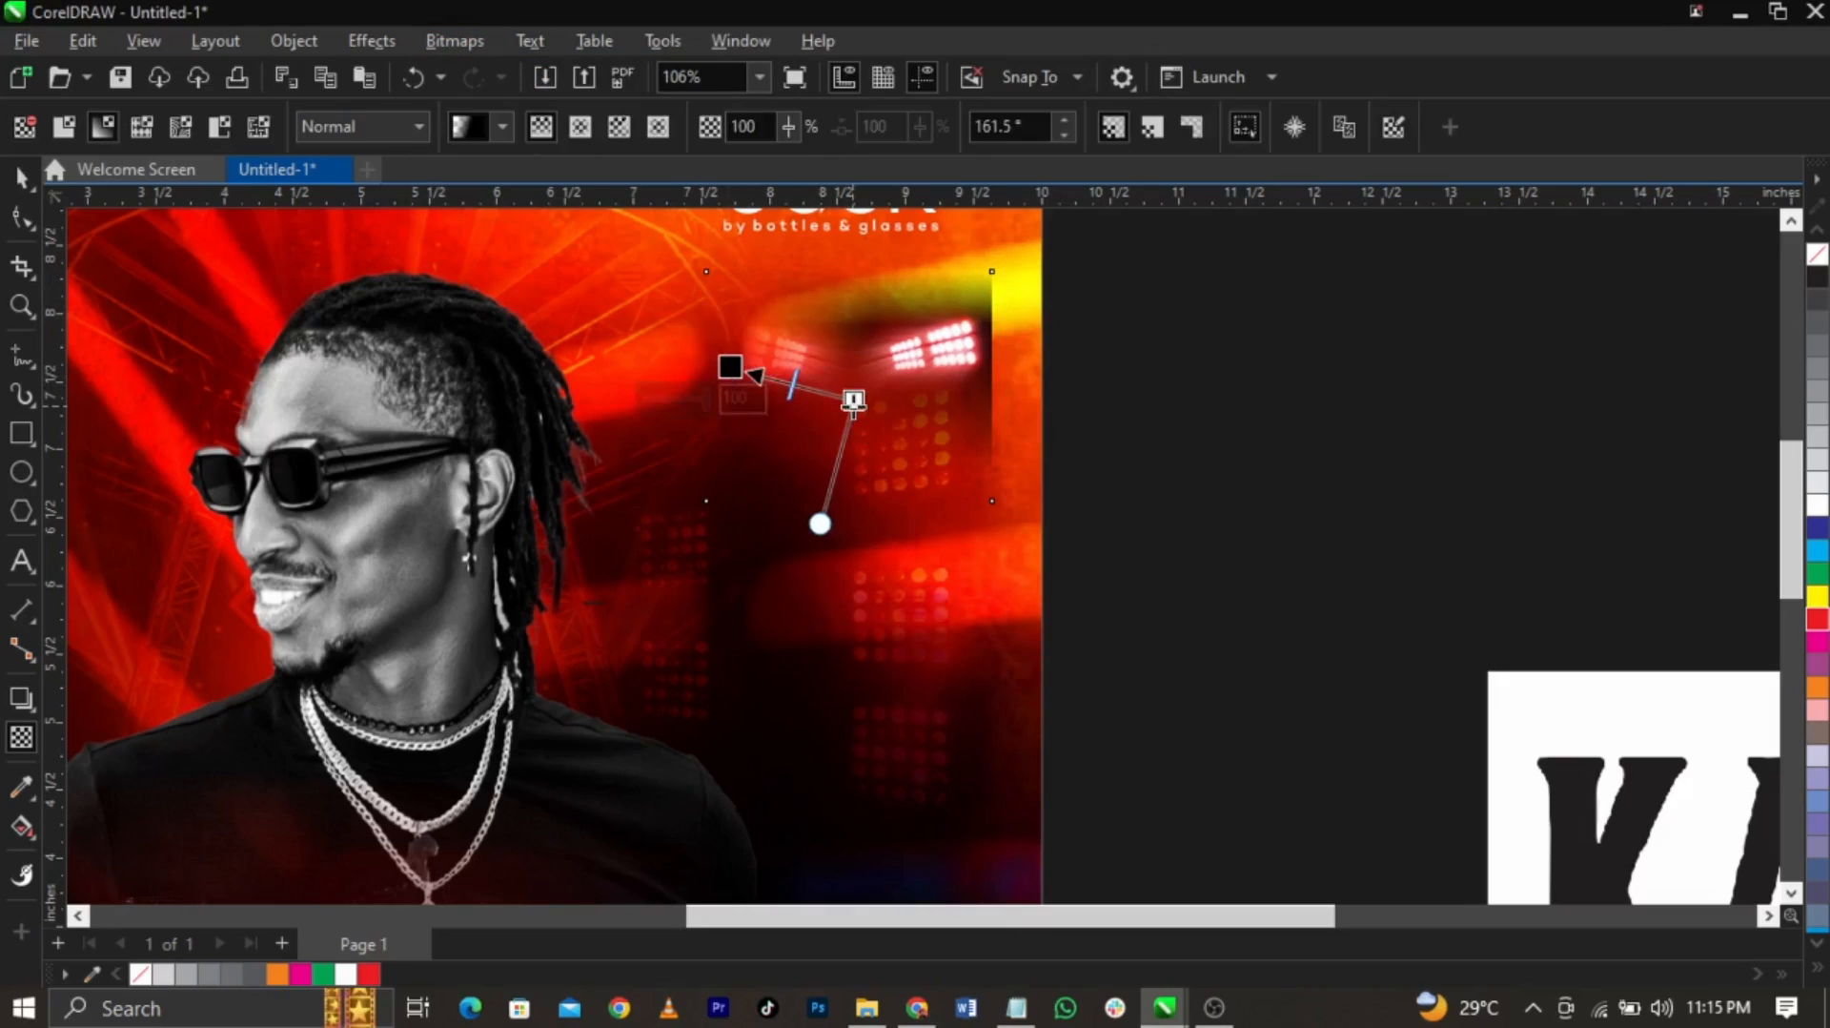
left_click_drag(854, 402, 885, 367)
left_click_drag(730, 368, 821, 367)
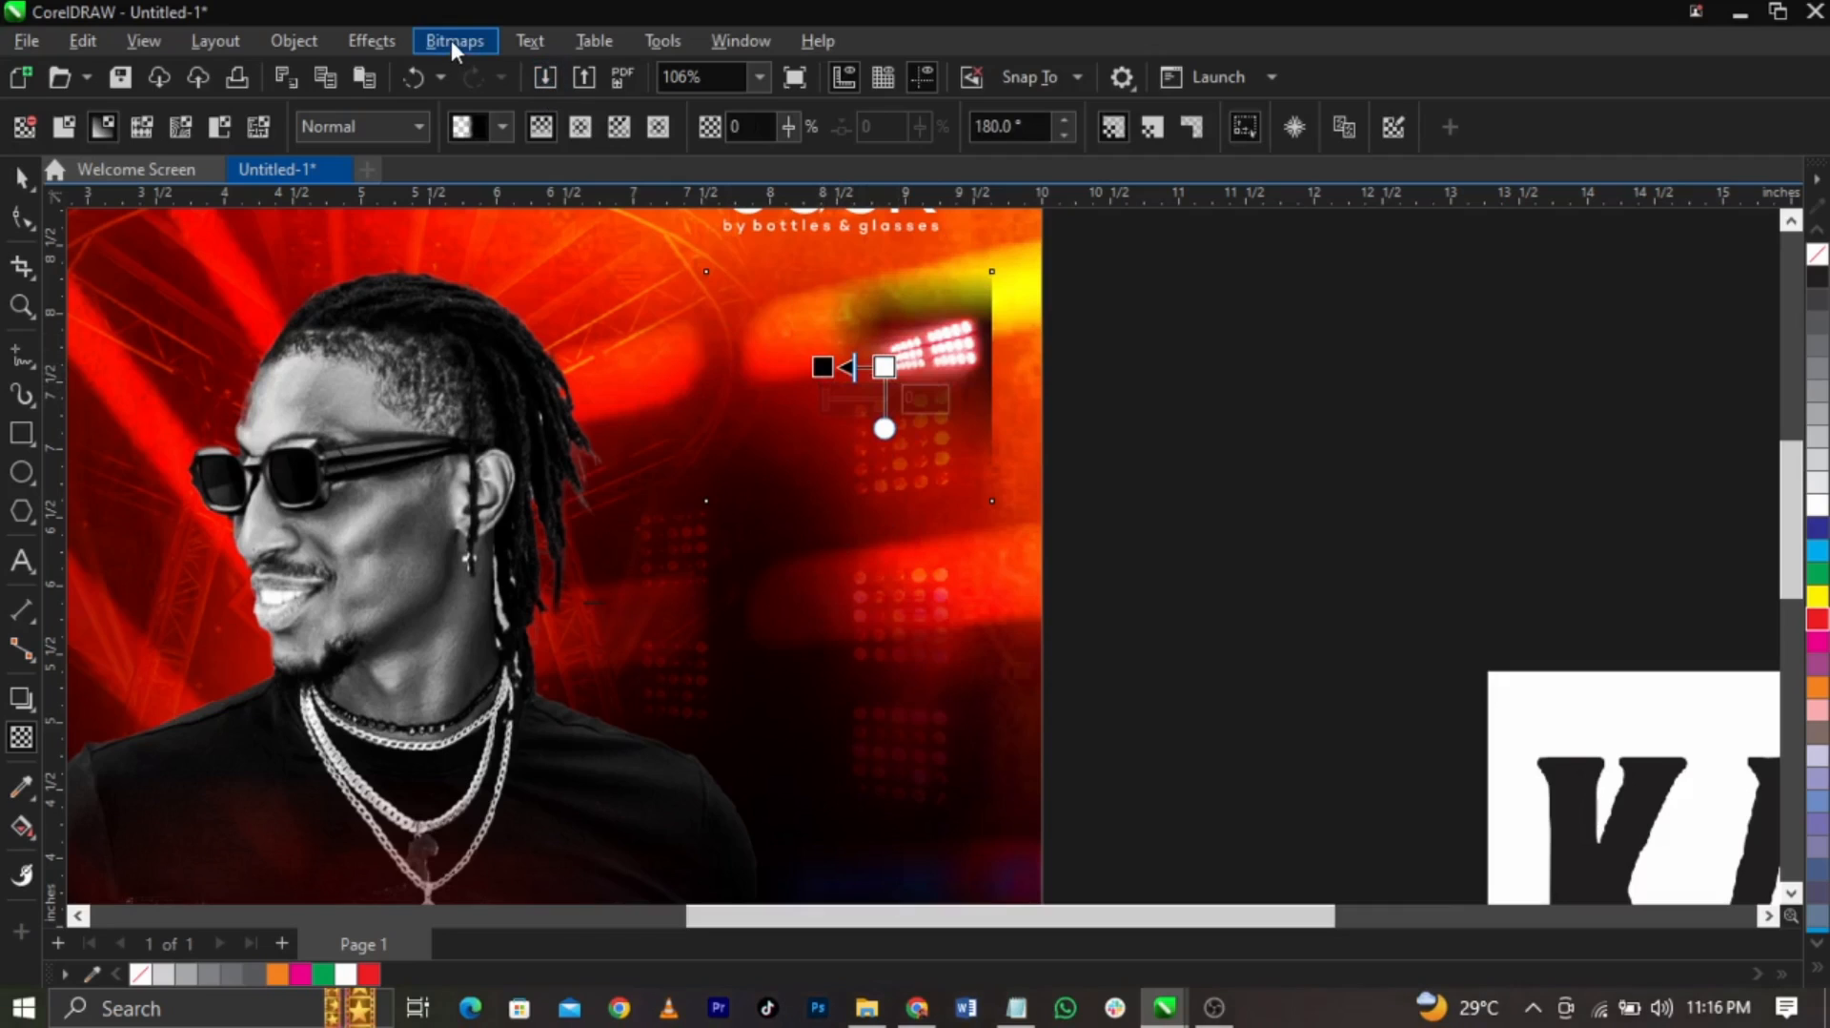
left_click_drag(826, 366, 810, 366)
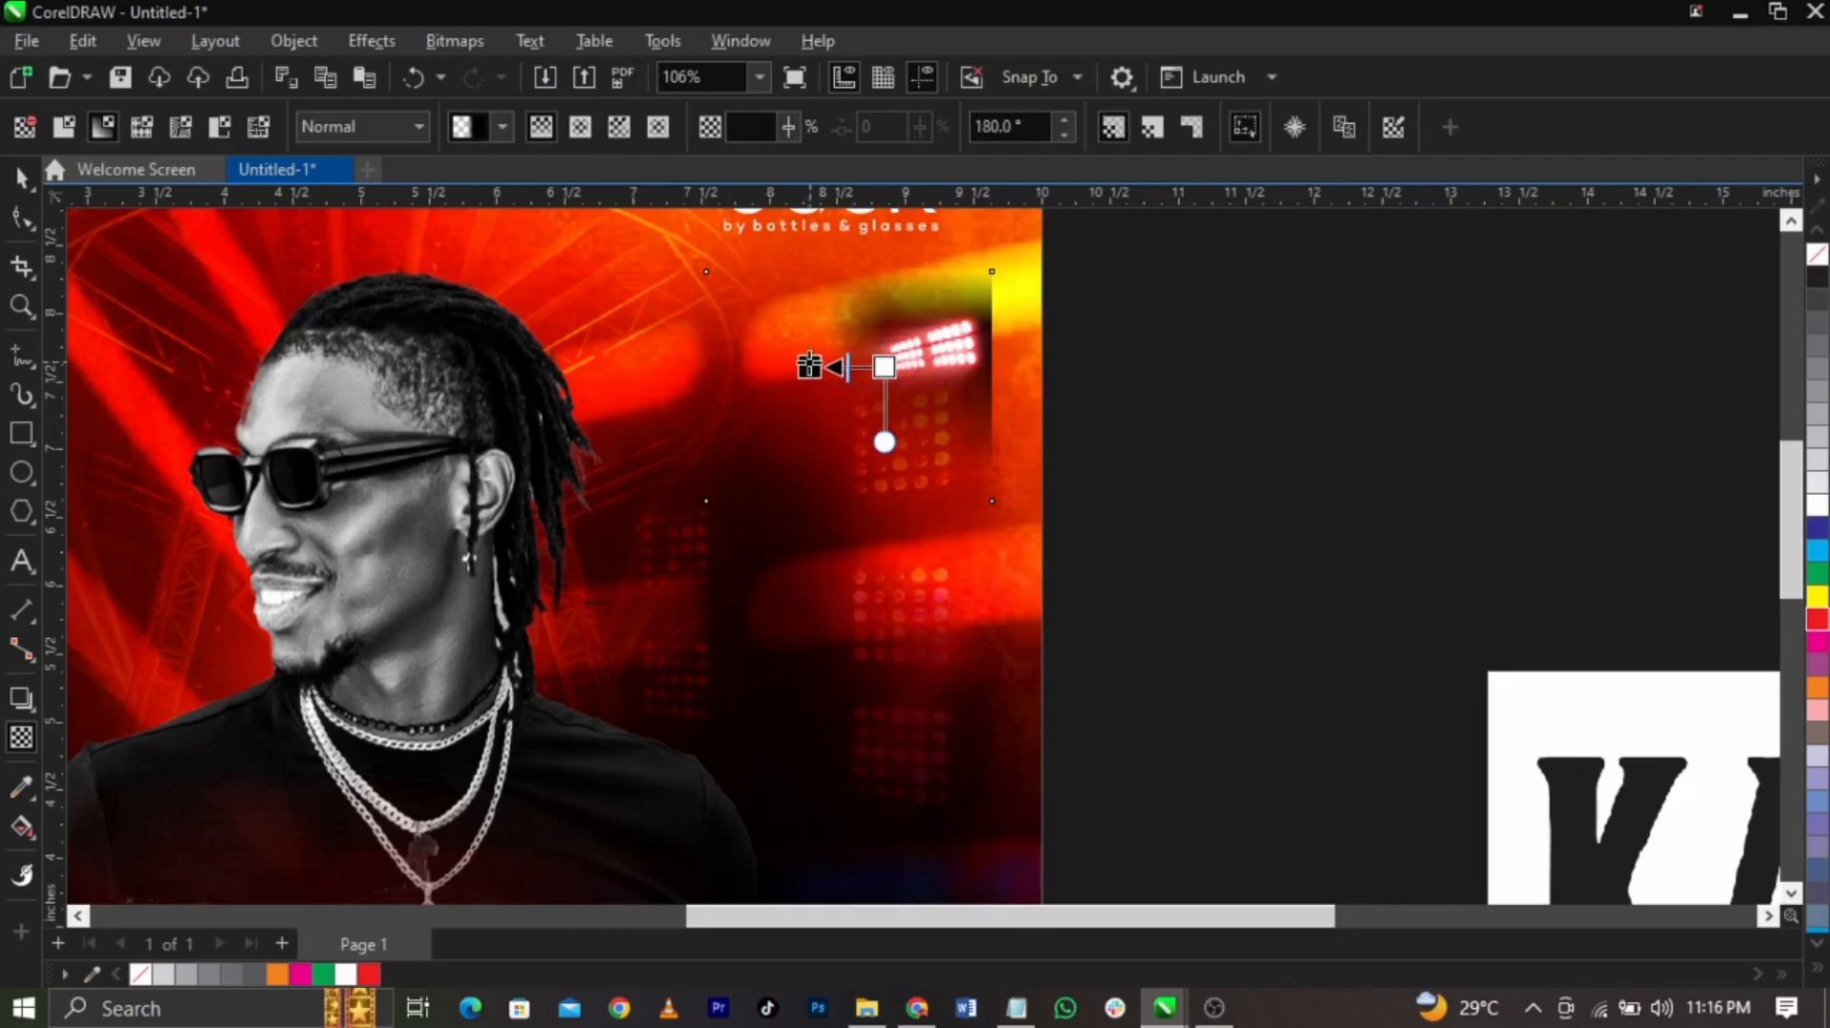
left_click(455, 41)
left_click(482, 83)
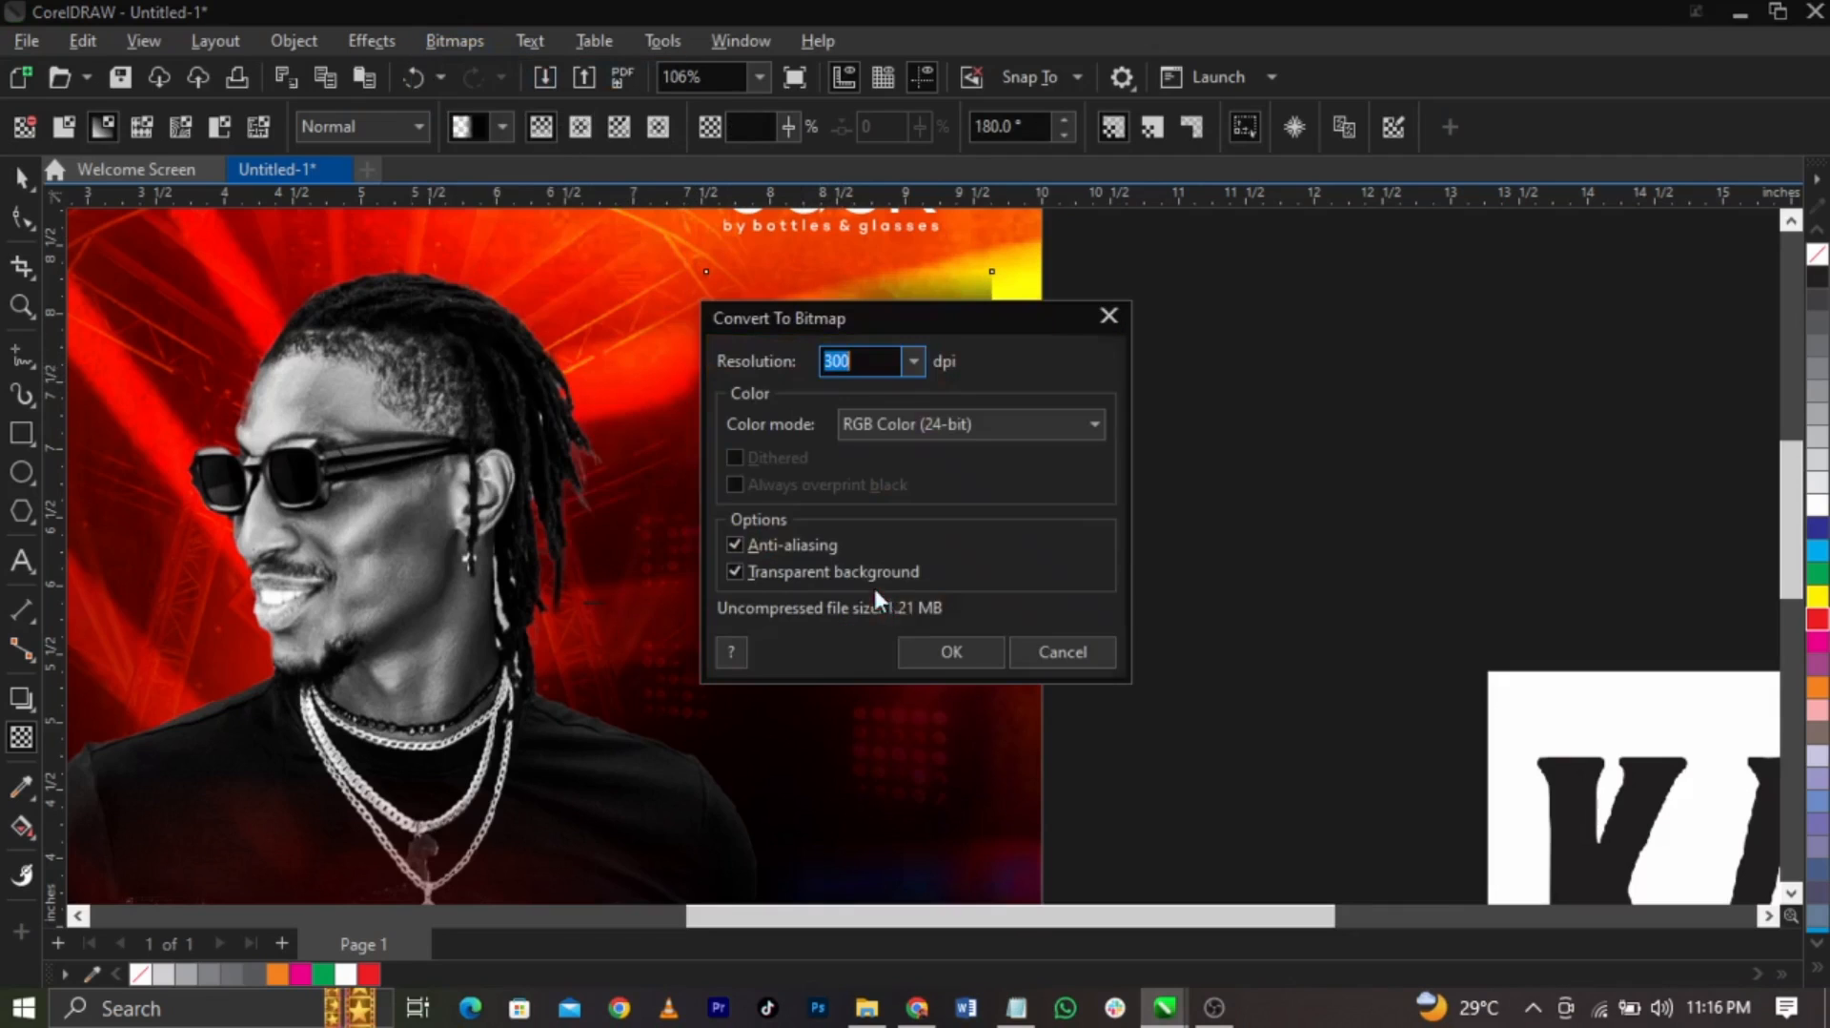
left_click(952, 651)
Fade the red floodlights image's right edge to transparent and set its merge mode to Screen
scroll(972, 334, "up", 4)
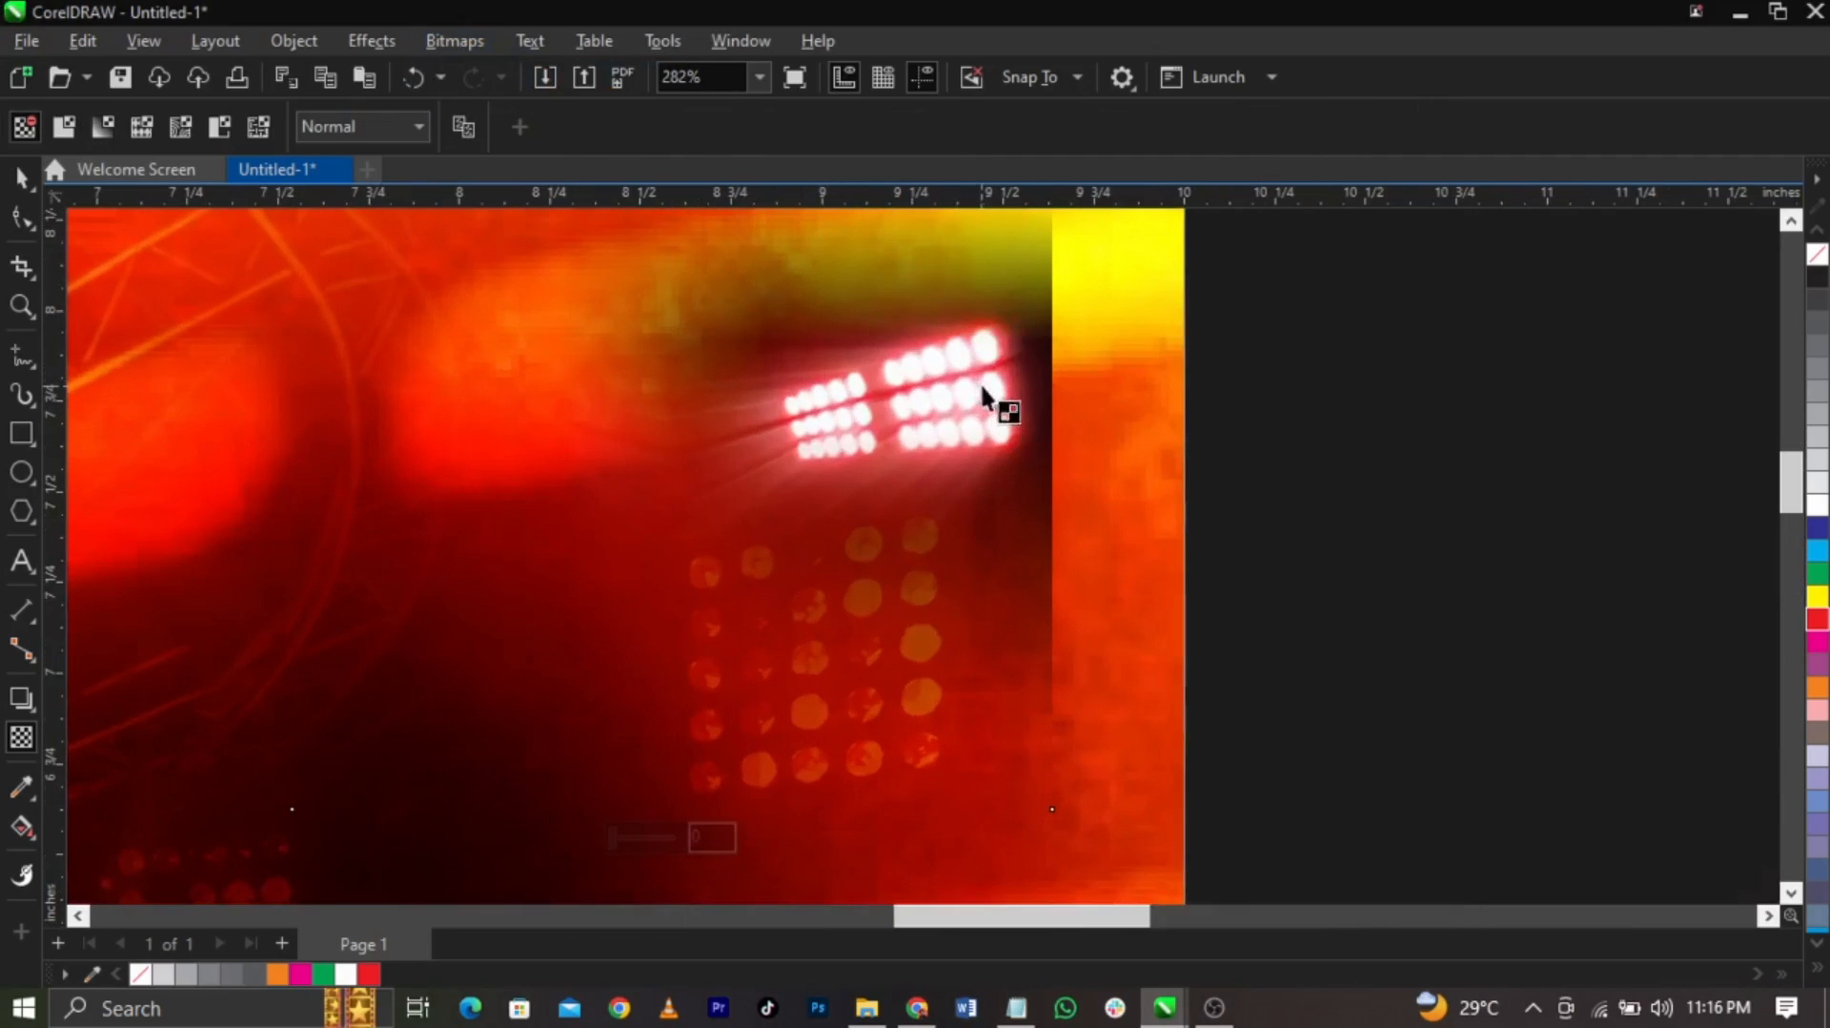
left_click_drag(990, 393, 1047, 392)
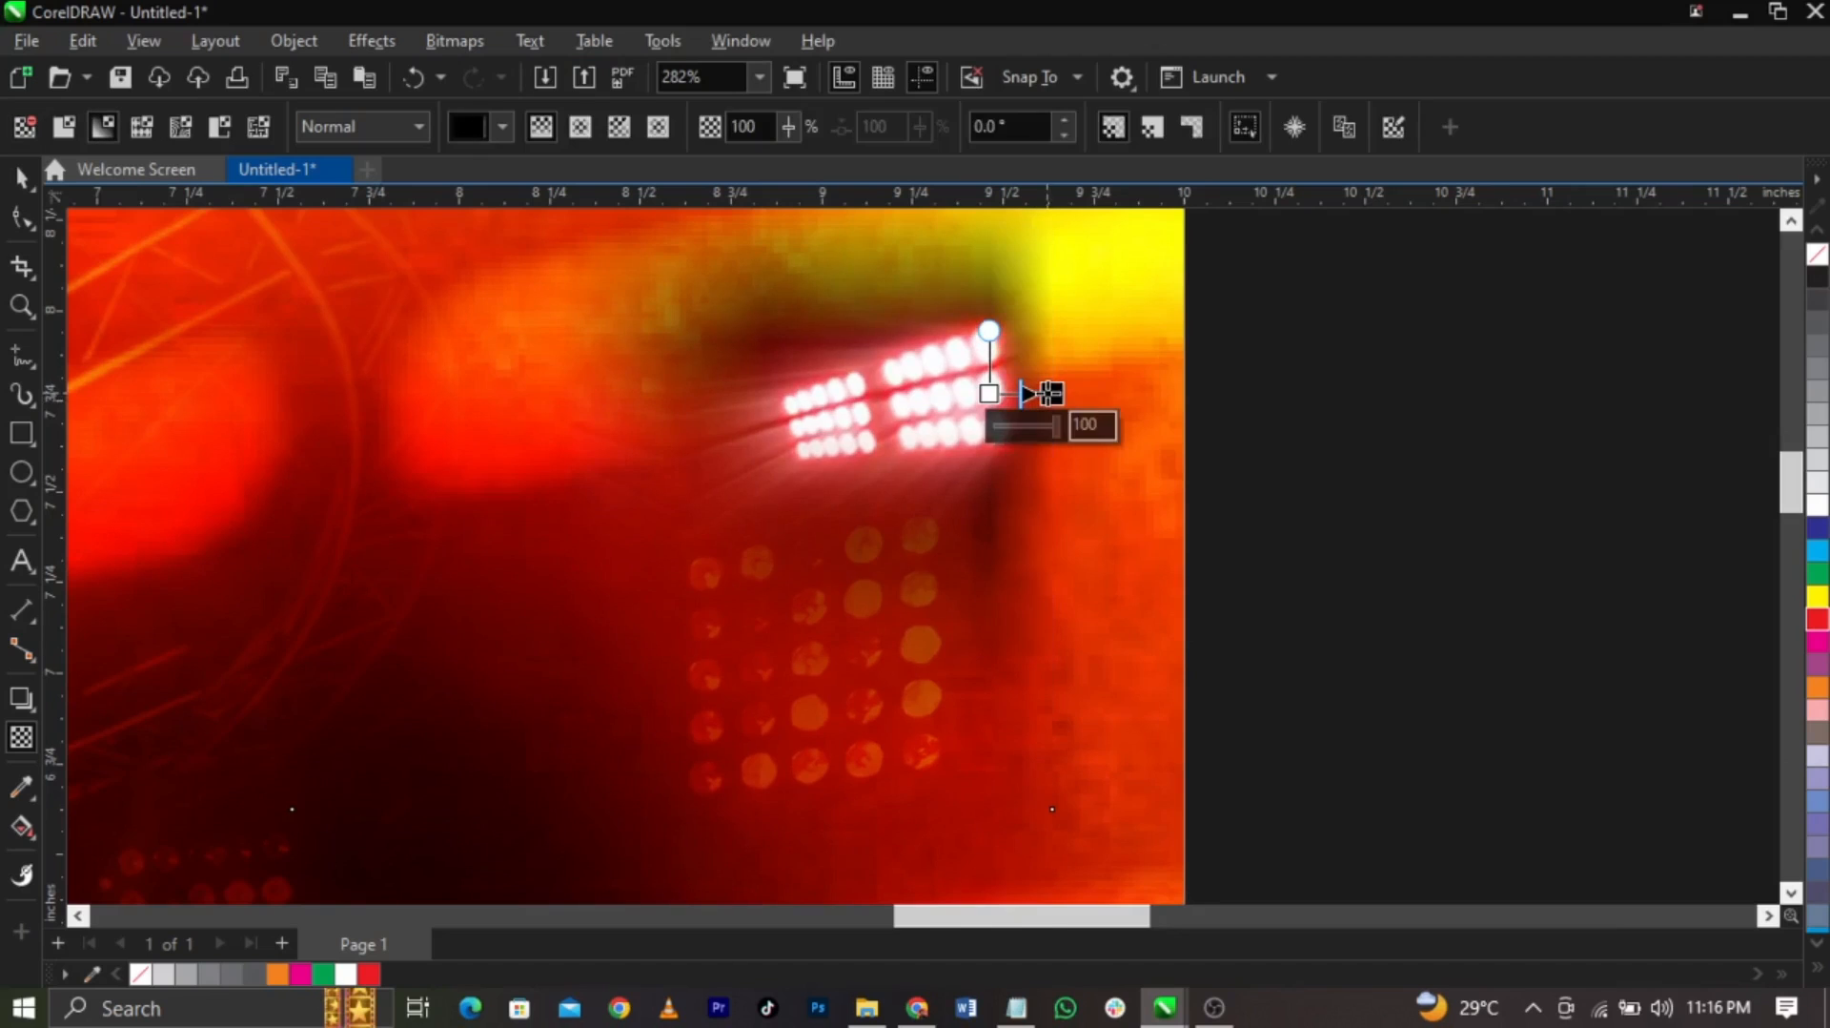
left_click(376, 128)
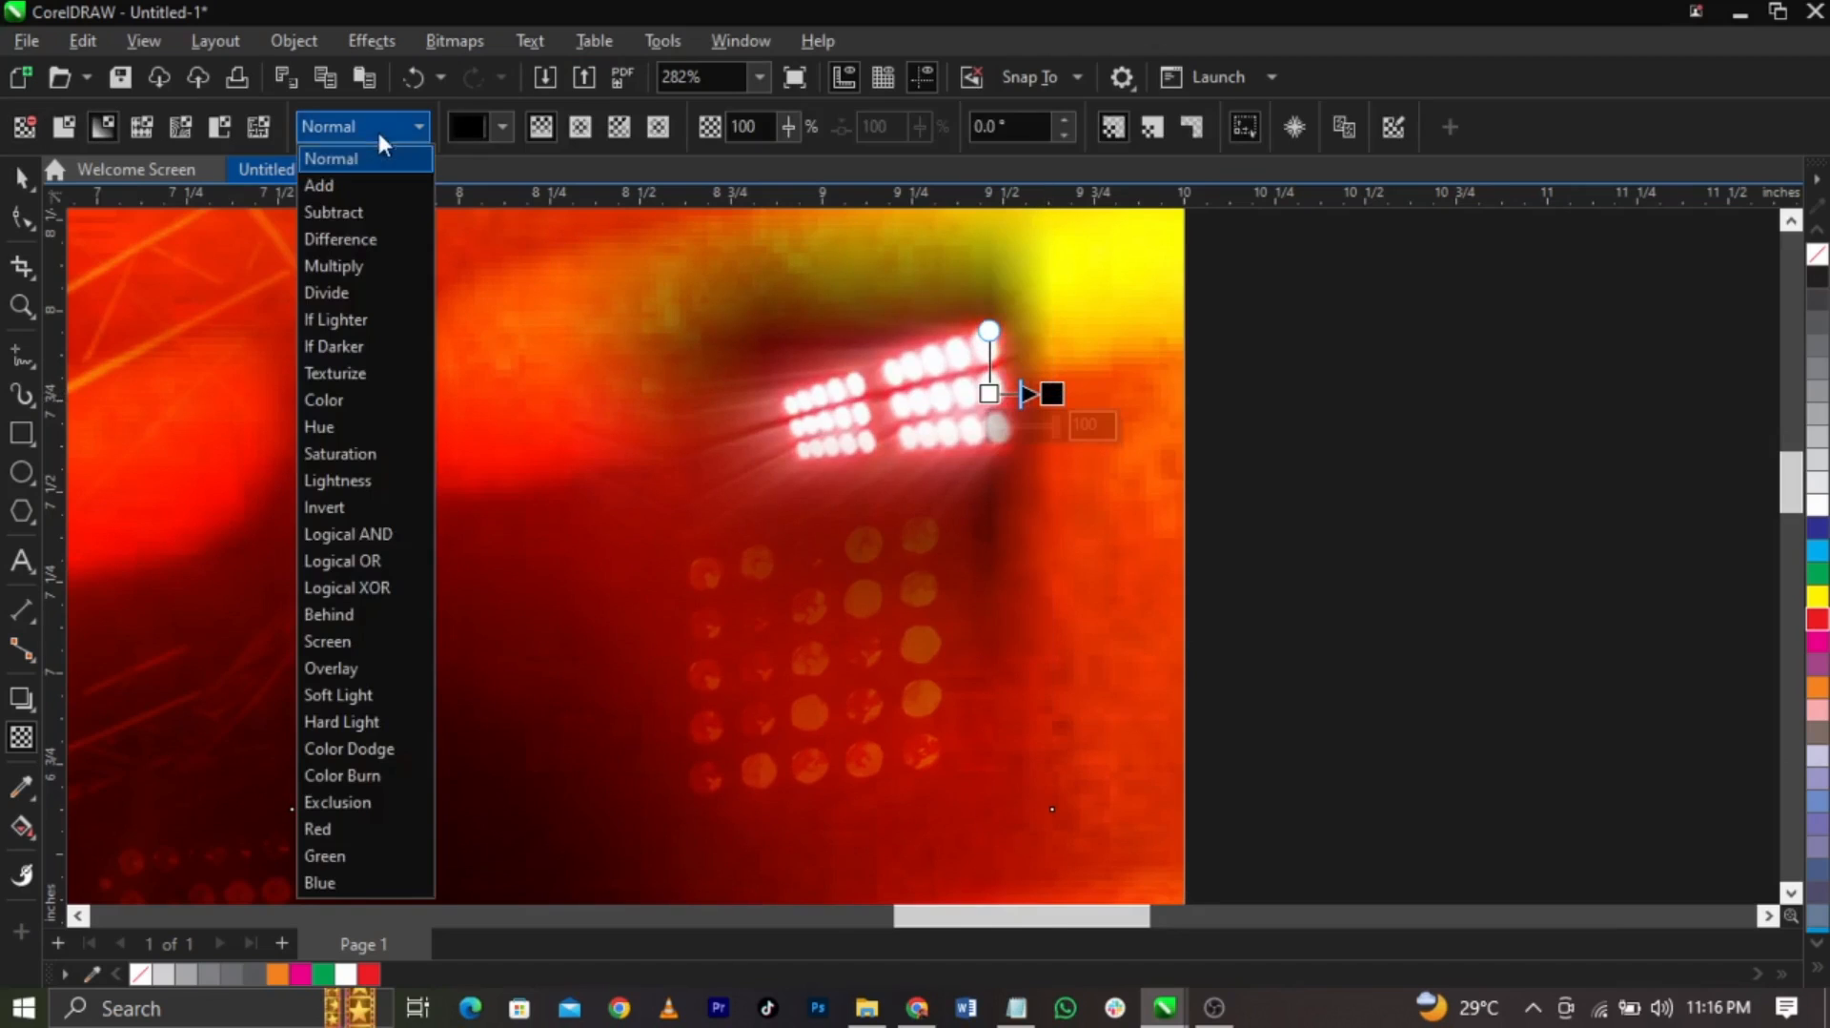
left_click(391, 641)
key("space")
scroll(882, 378, "down", 2)
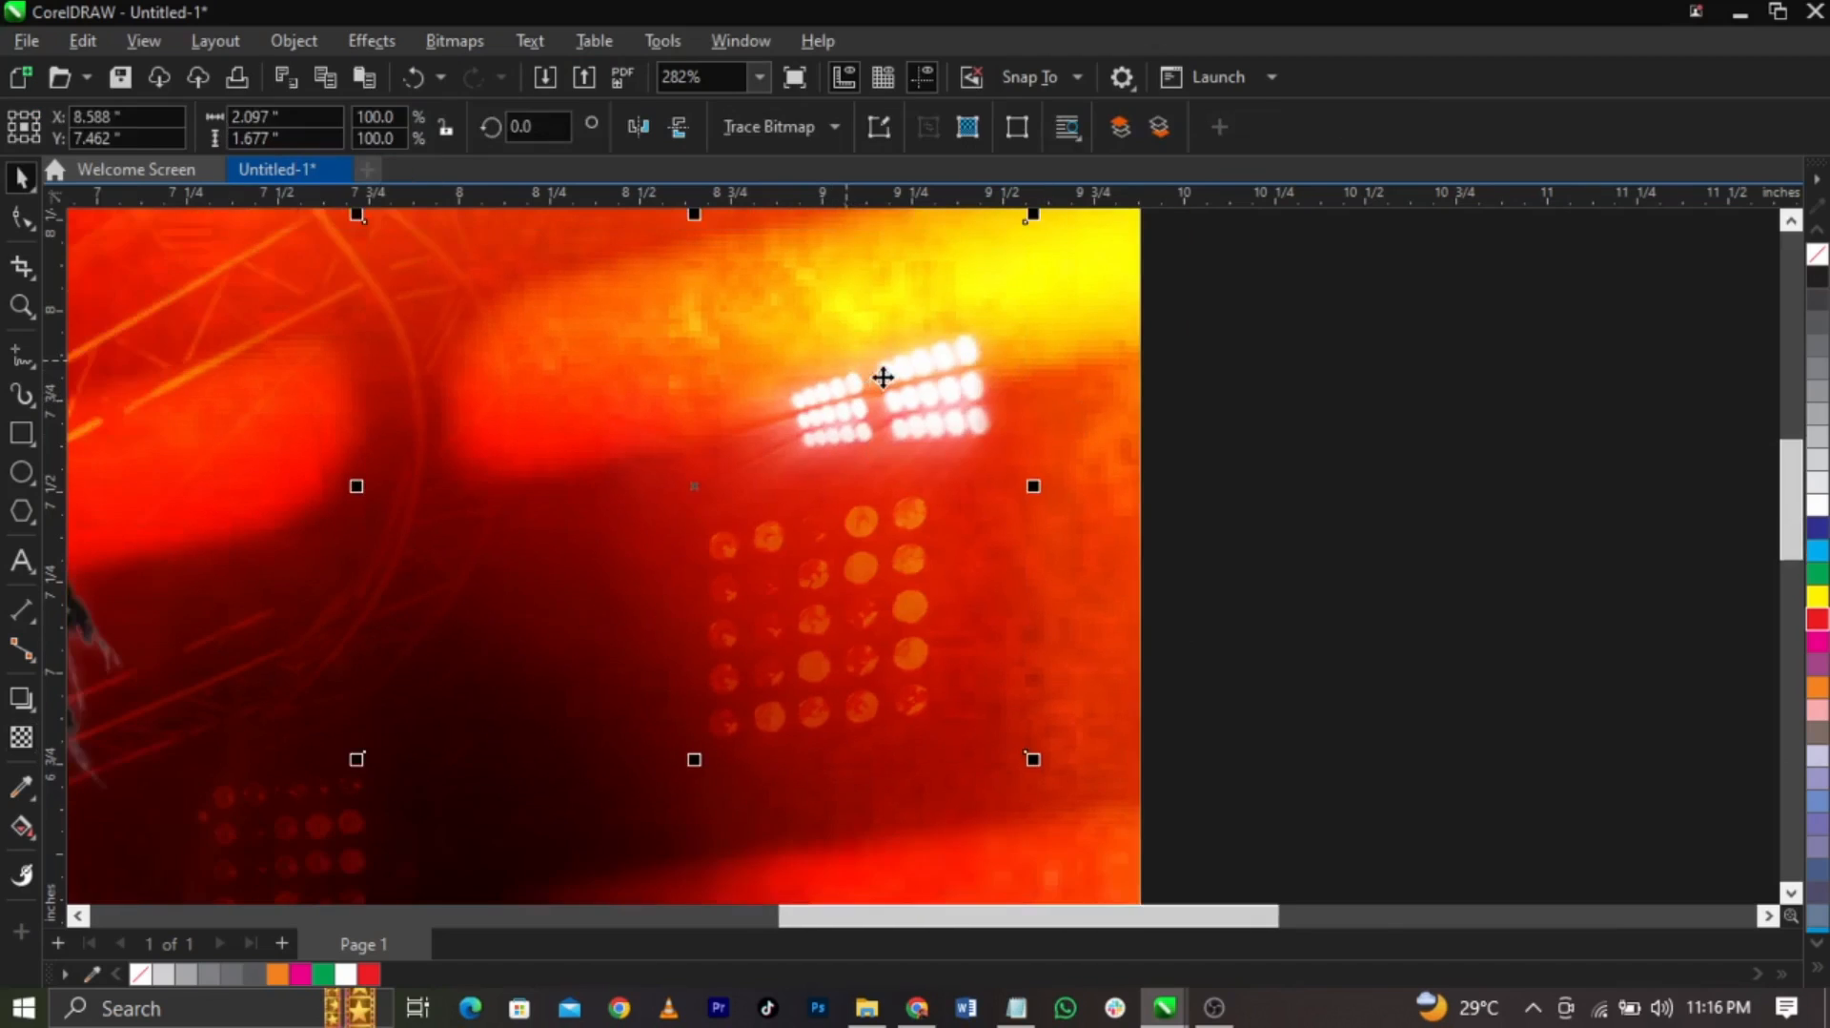
Try the Soft Light merge mode on the floodlights image and undo it
scroll(882, 378, "down", 3)
key("space")
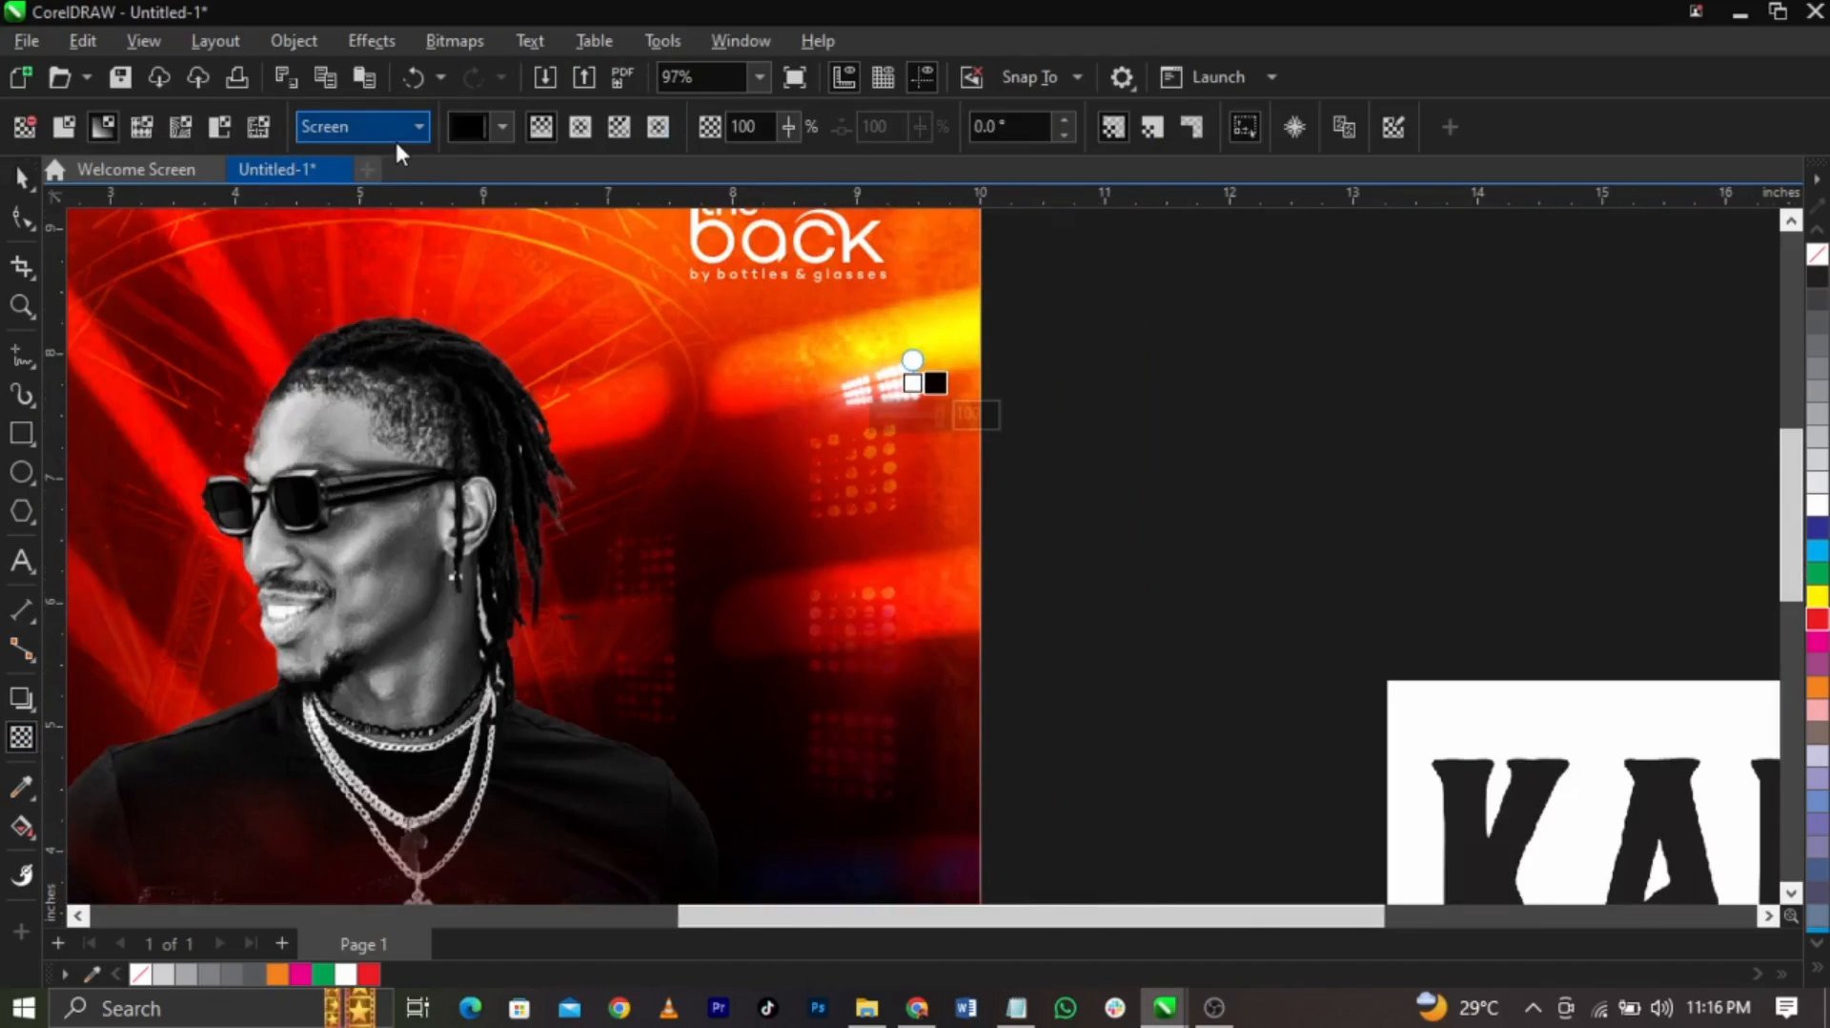
left_click(394, 136)
left_click(380, 694)
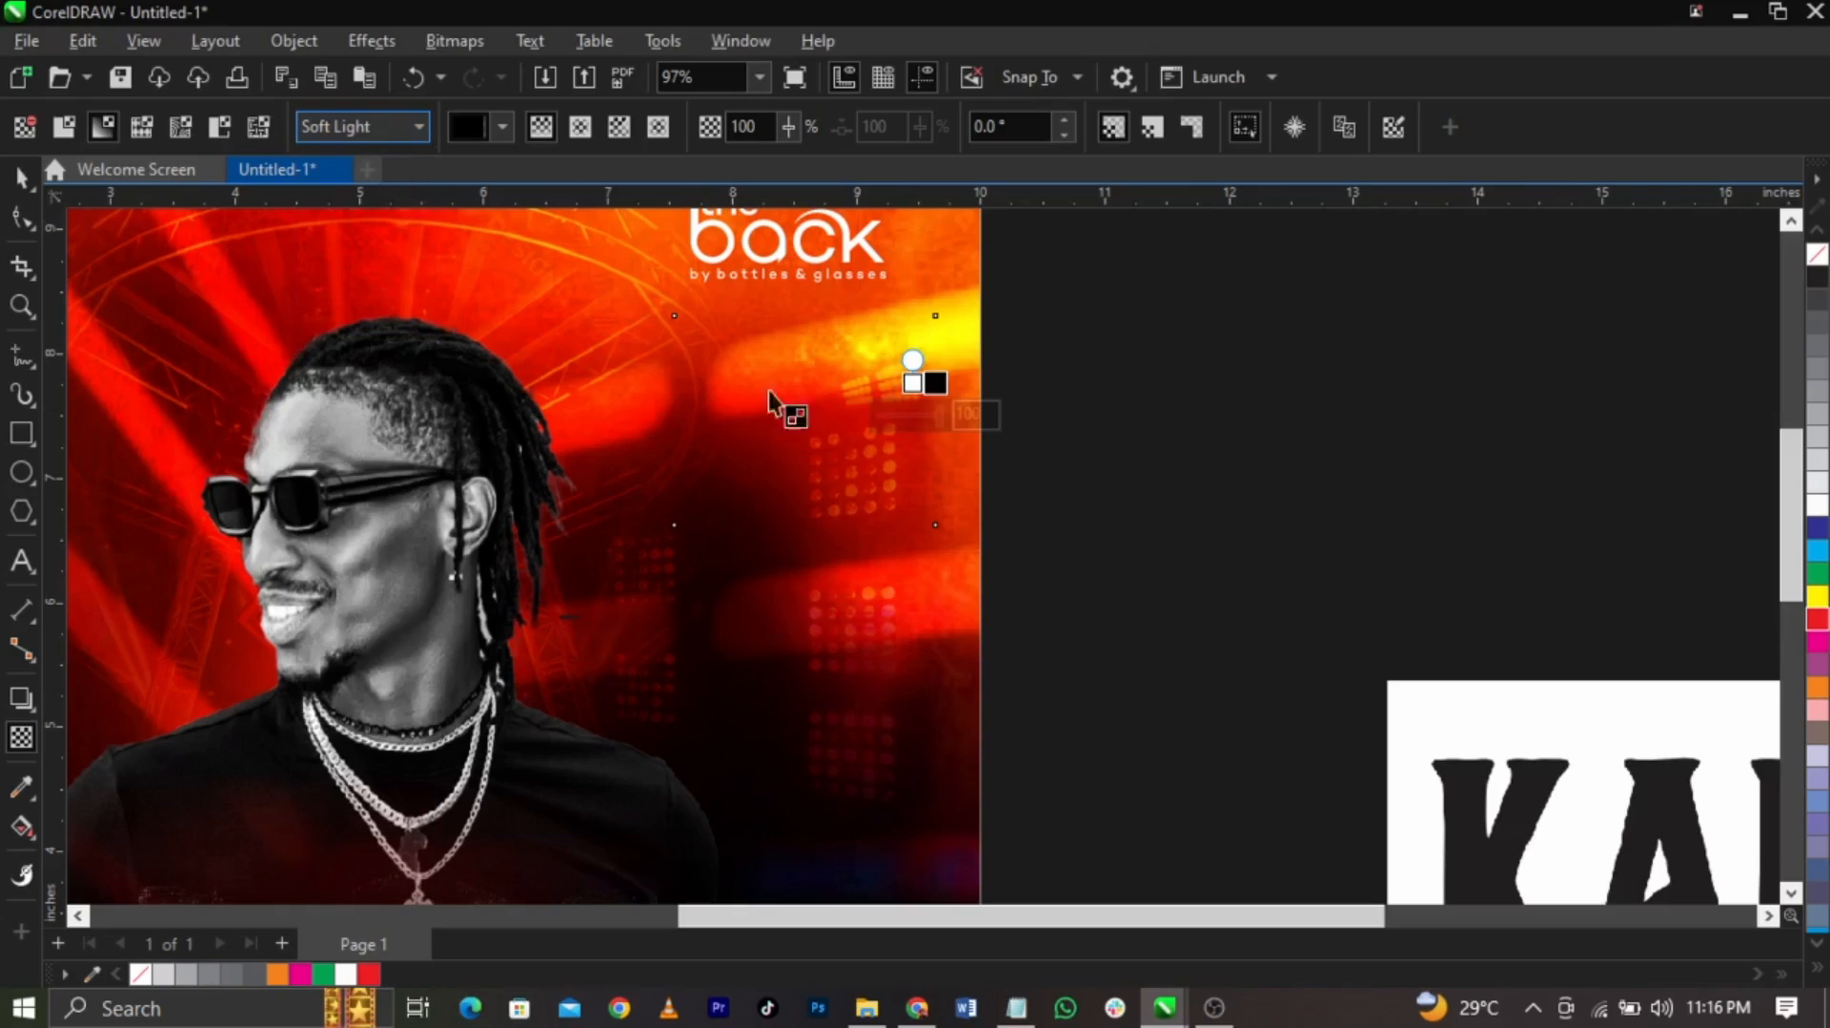
key("ctrl+z")
Enlarge the floodlights image to about 5.15 by 4.12 inches near the flyer's right edge and PowerClip it inside the flyer frame
key("space")
left_click_drag(941, 535, 1133, 684)
left_click_drag(964, 498, 892, 486)
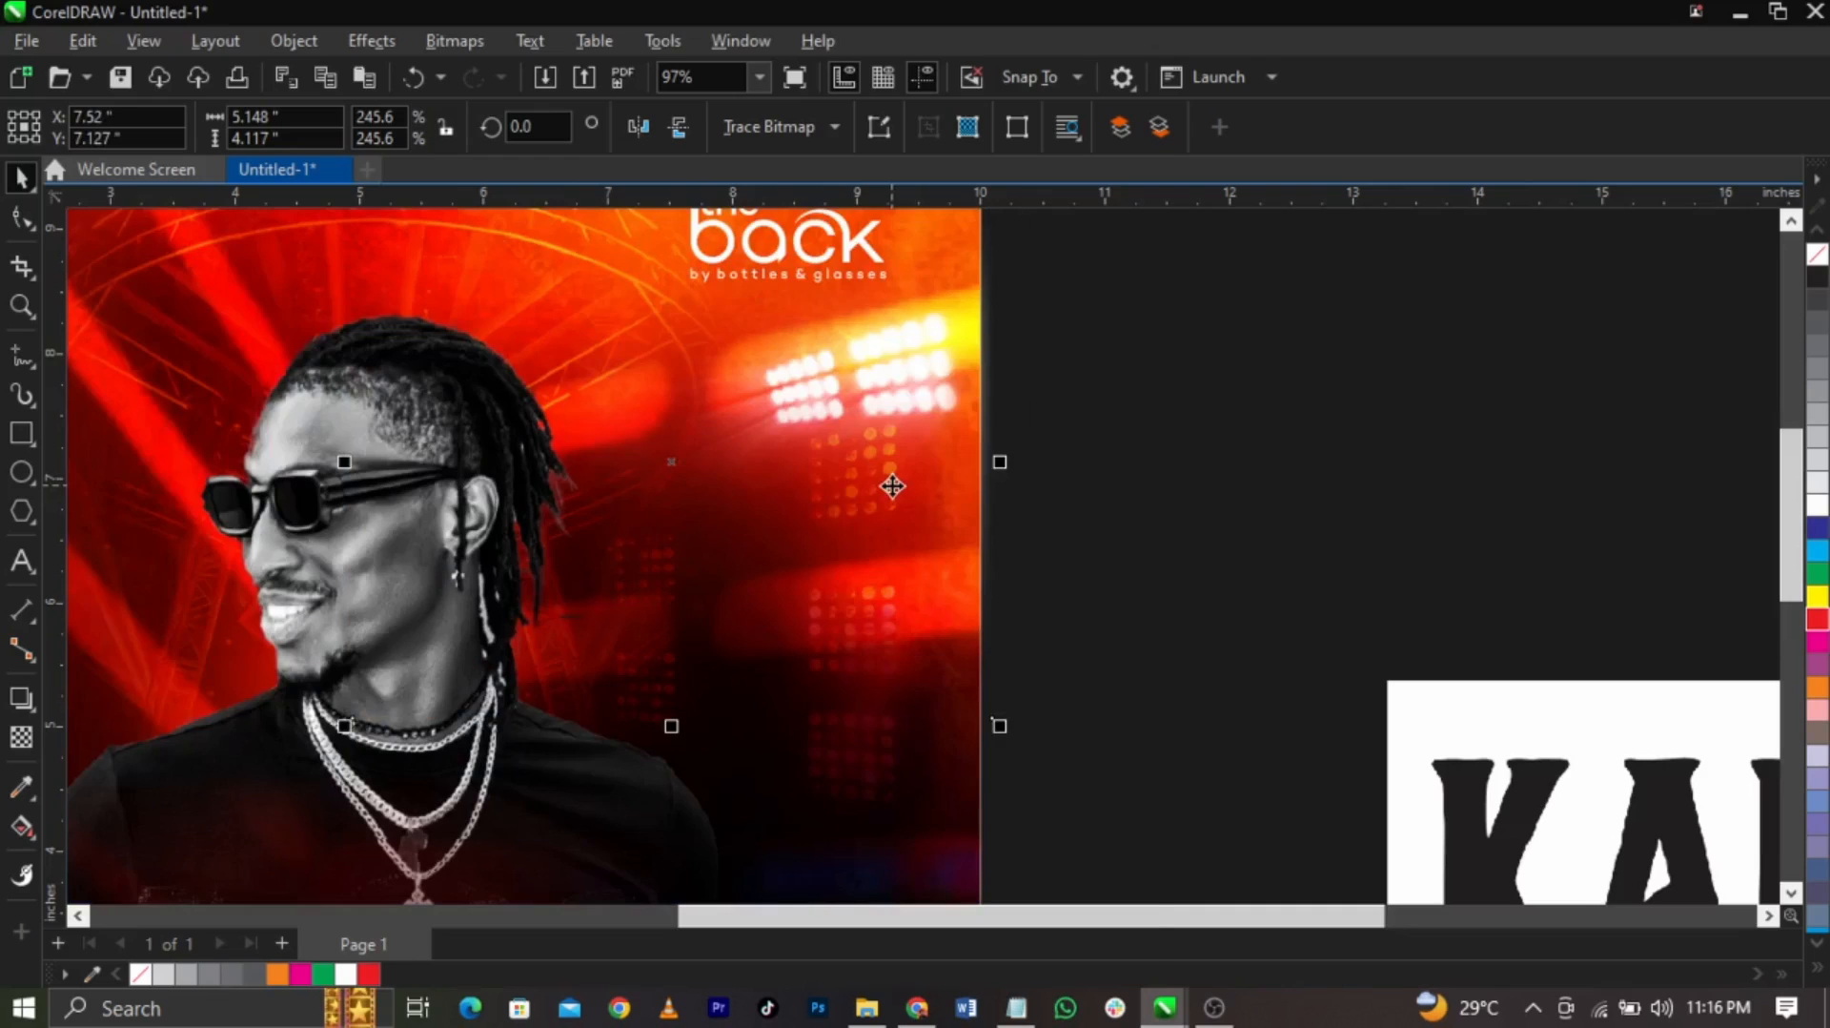
right_click(893, 486)
left_click(953, 577)
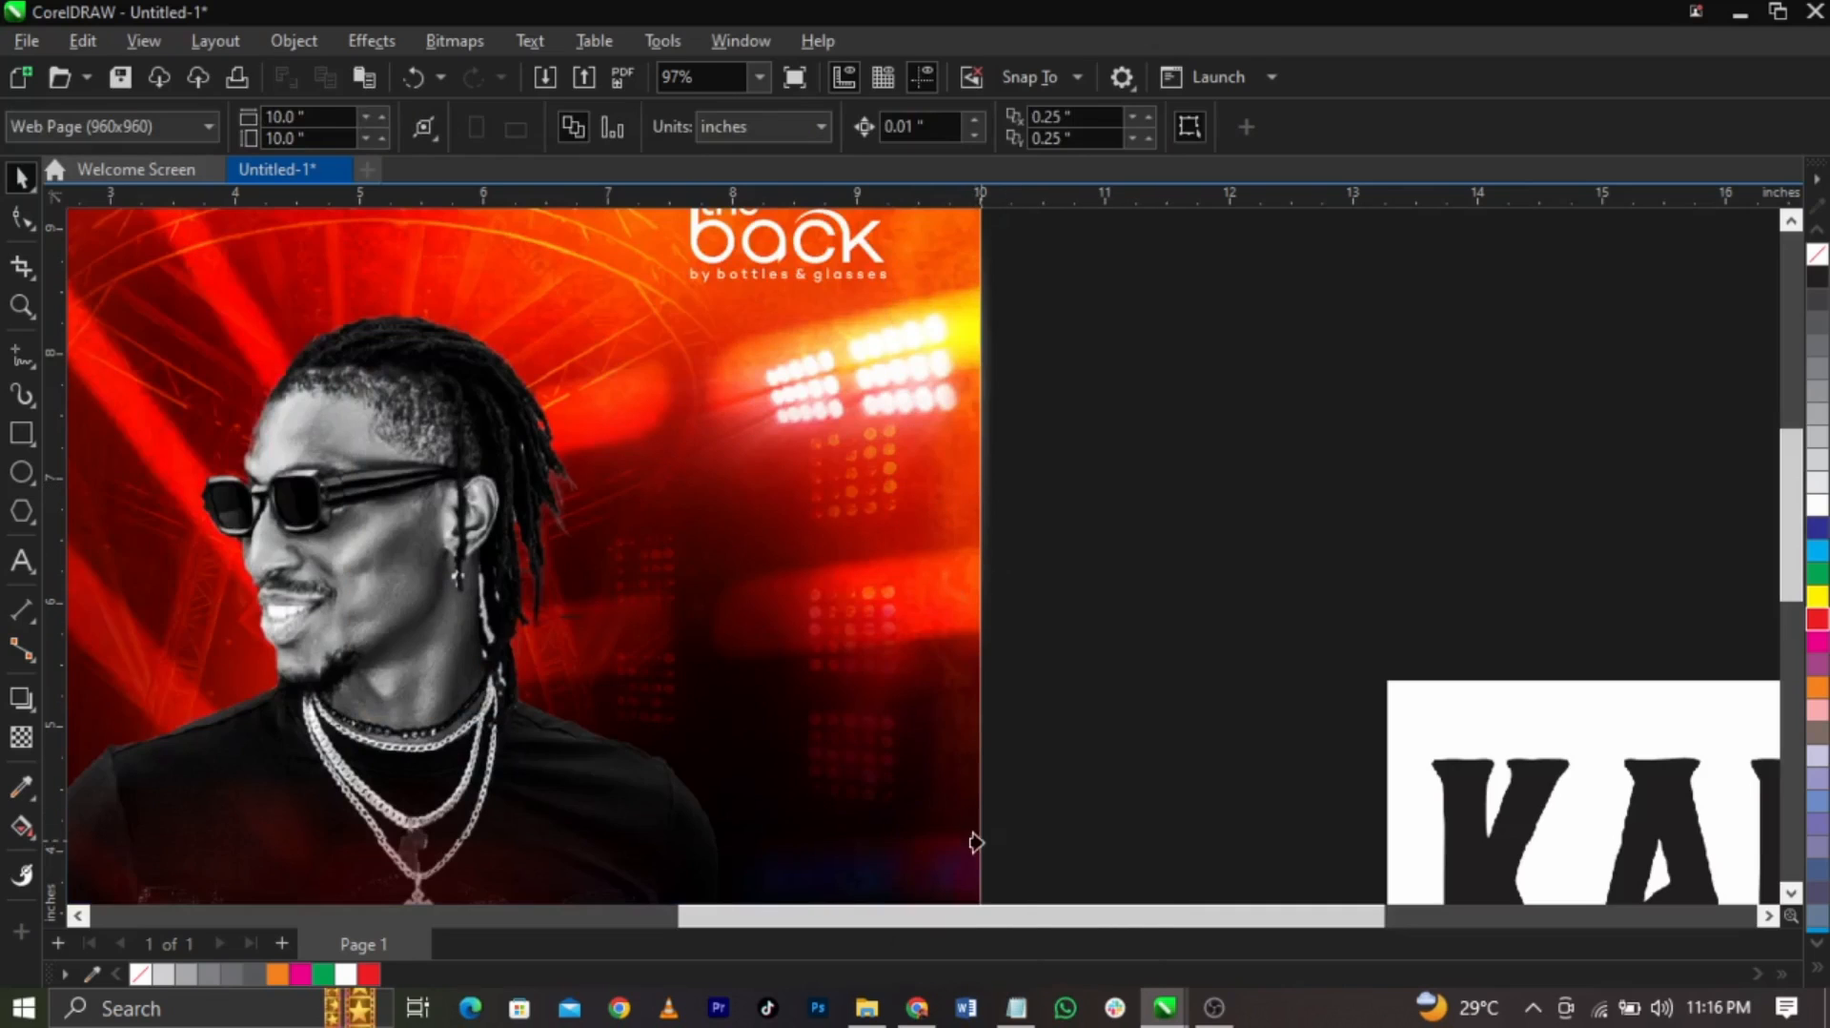
left_click(1119, 490)
scroll(1163, 490, "down", 3)
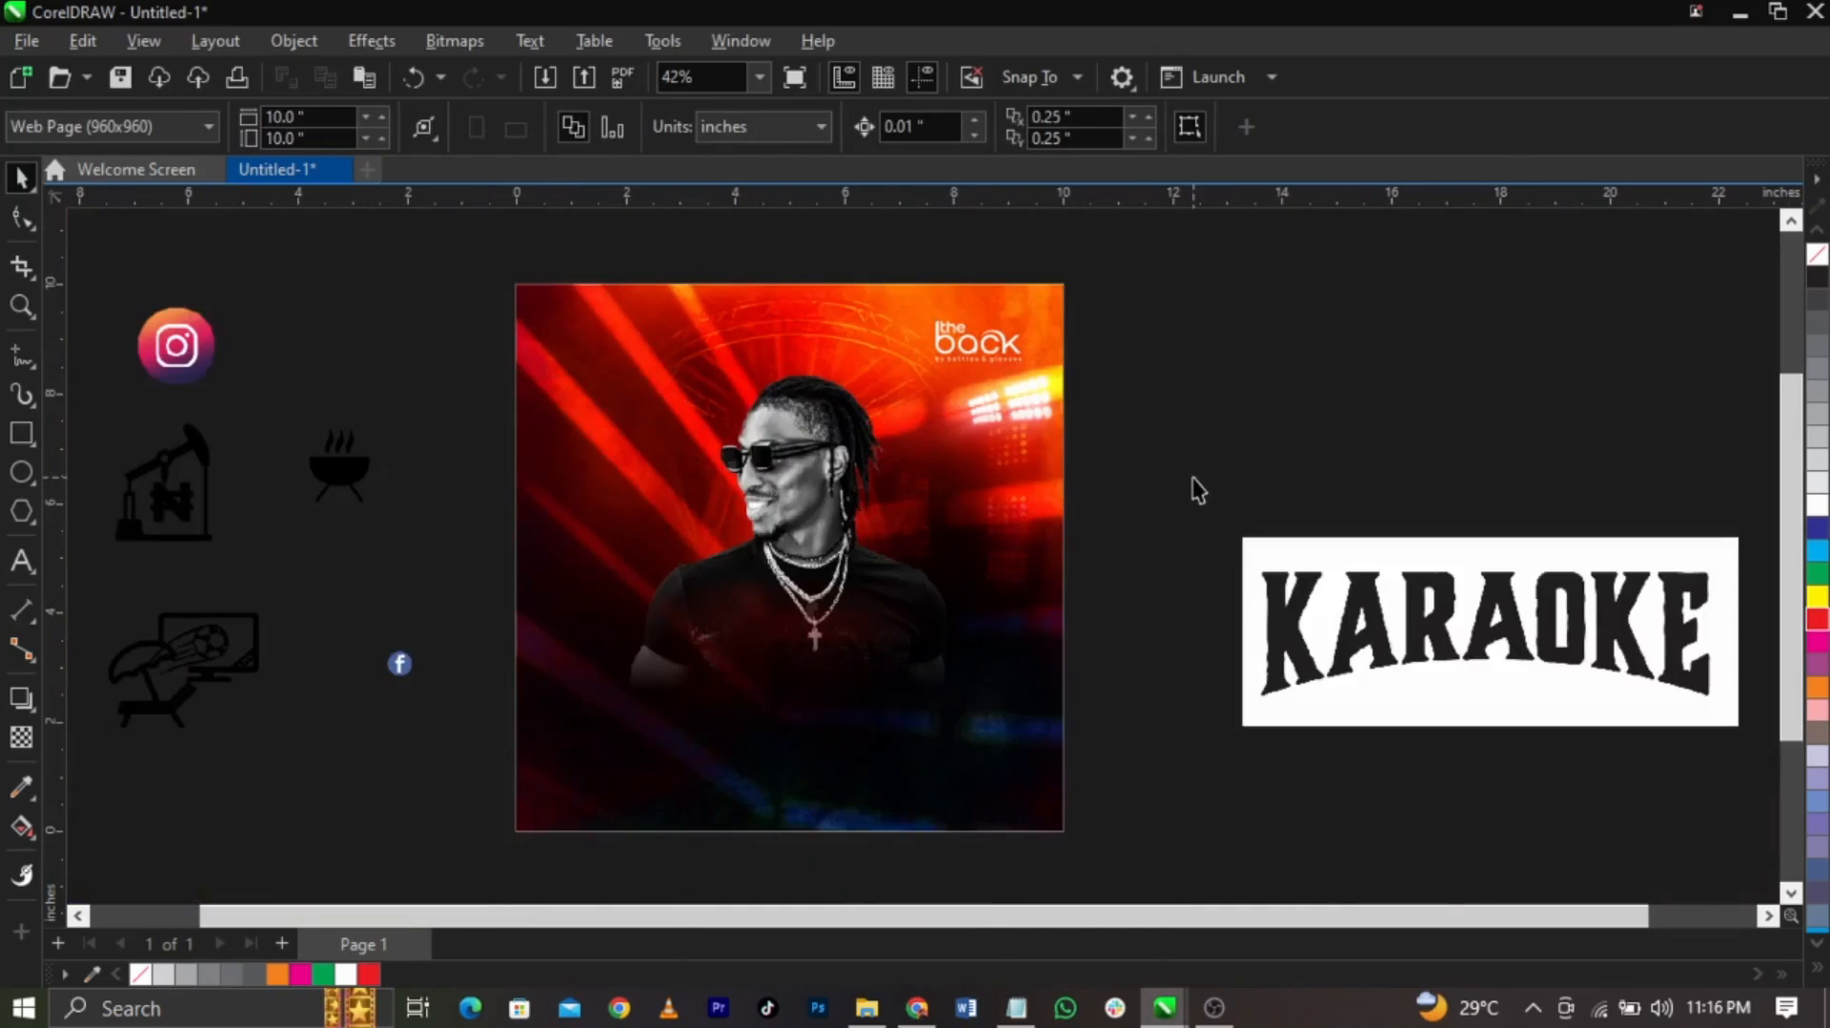
Edit the flyer's PowerClip contents, enlarging the floodlights image to about 9.07 by 7.25 inches with its lamps at the frame's right edge
double_click(1046, 437)
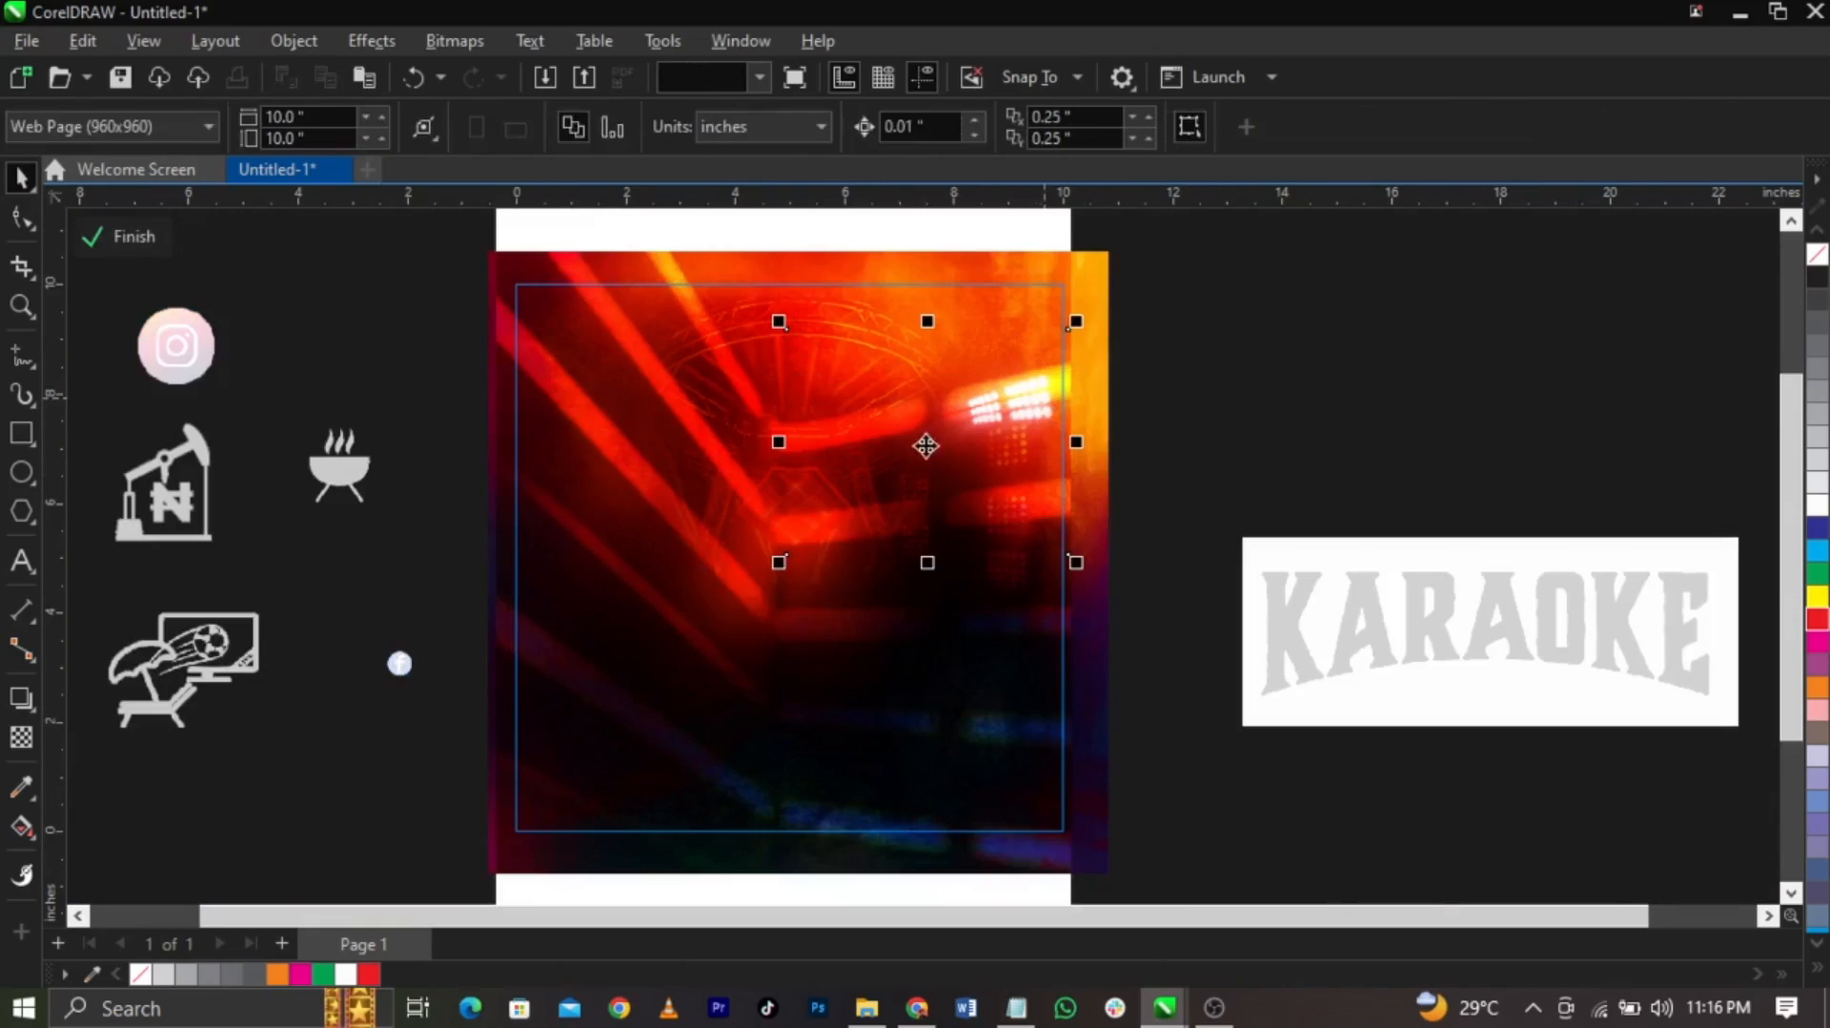
left_click_drag(778, 557, 680, 640)
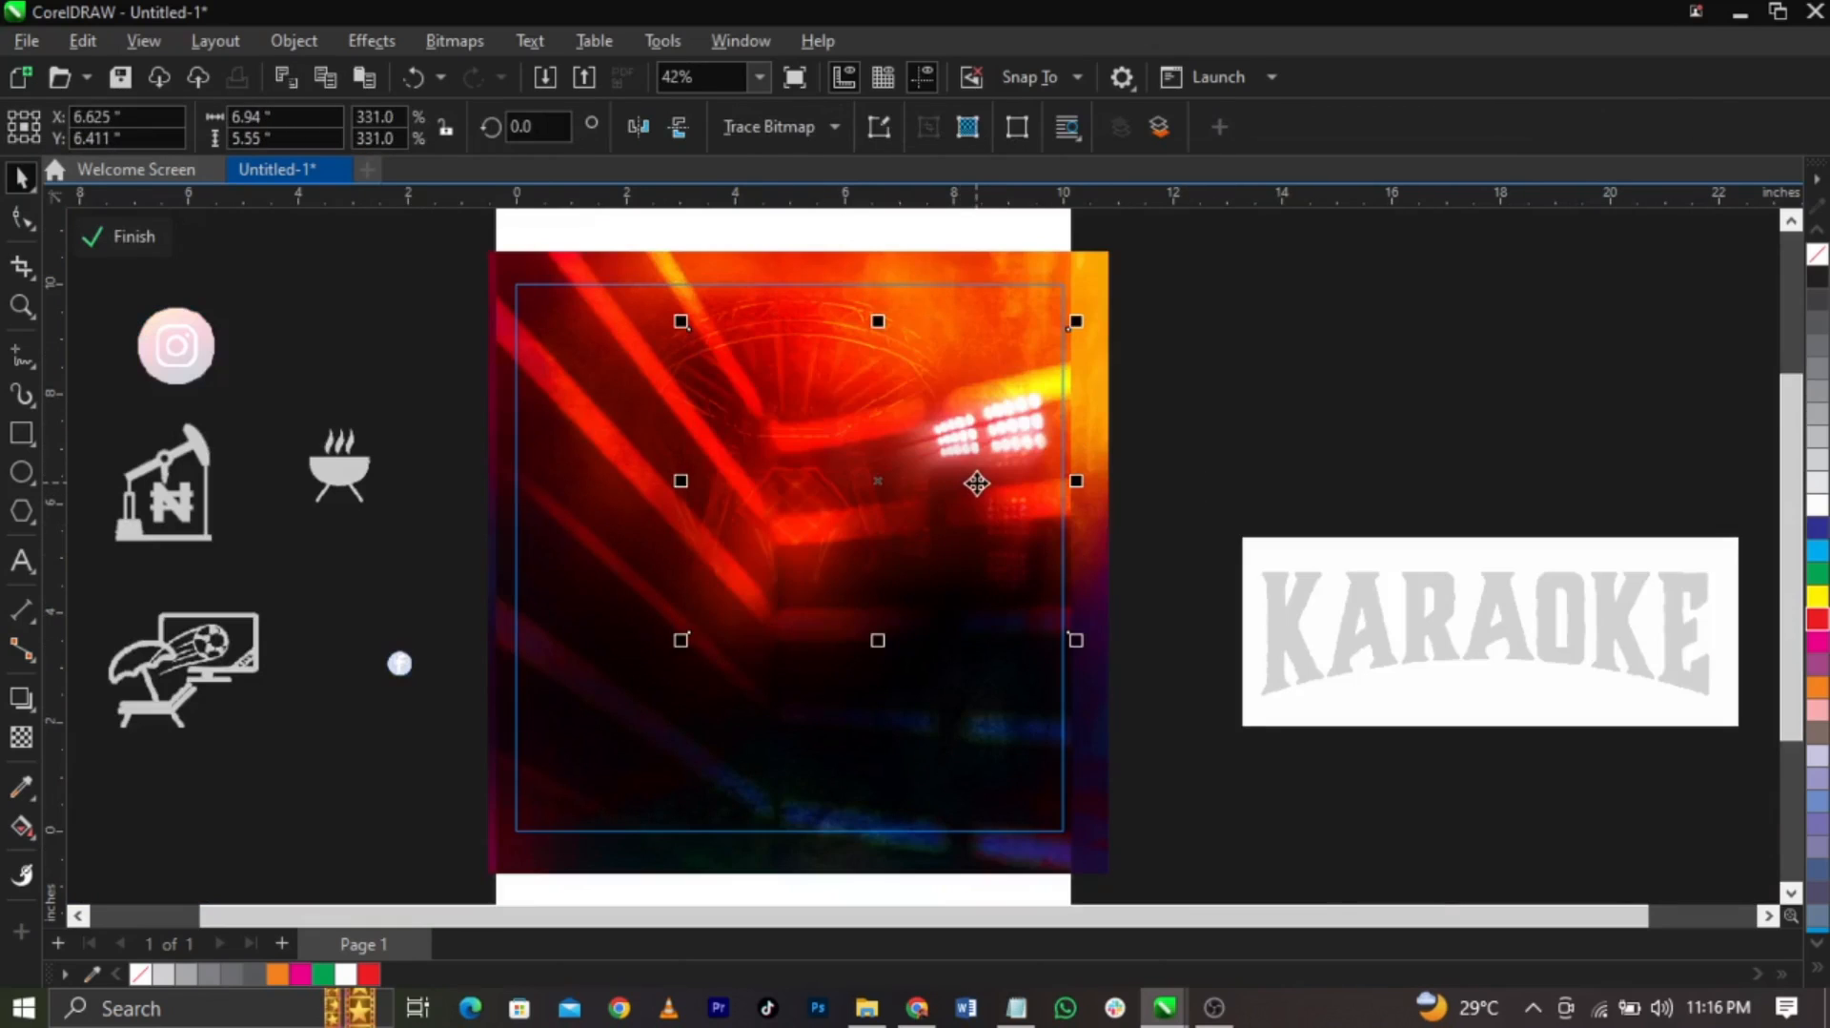
left_click_drag(977, 483, 990, 483)
left_click_drag(1088, 321, 1152, 272)
left_click_drag(1067, 461, 1019, 465)
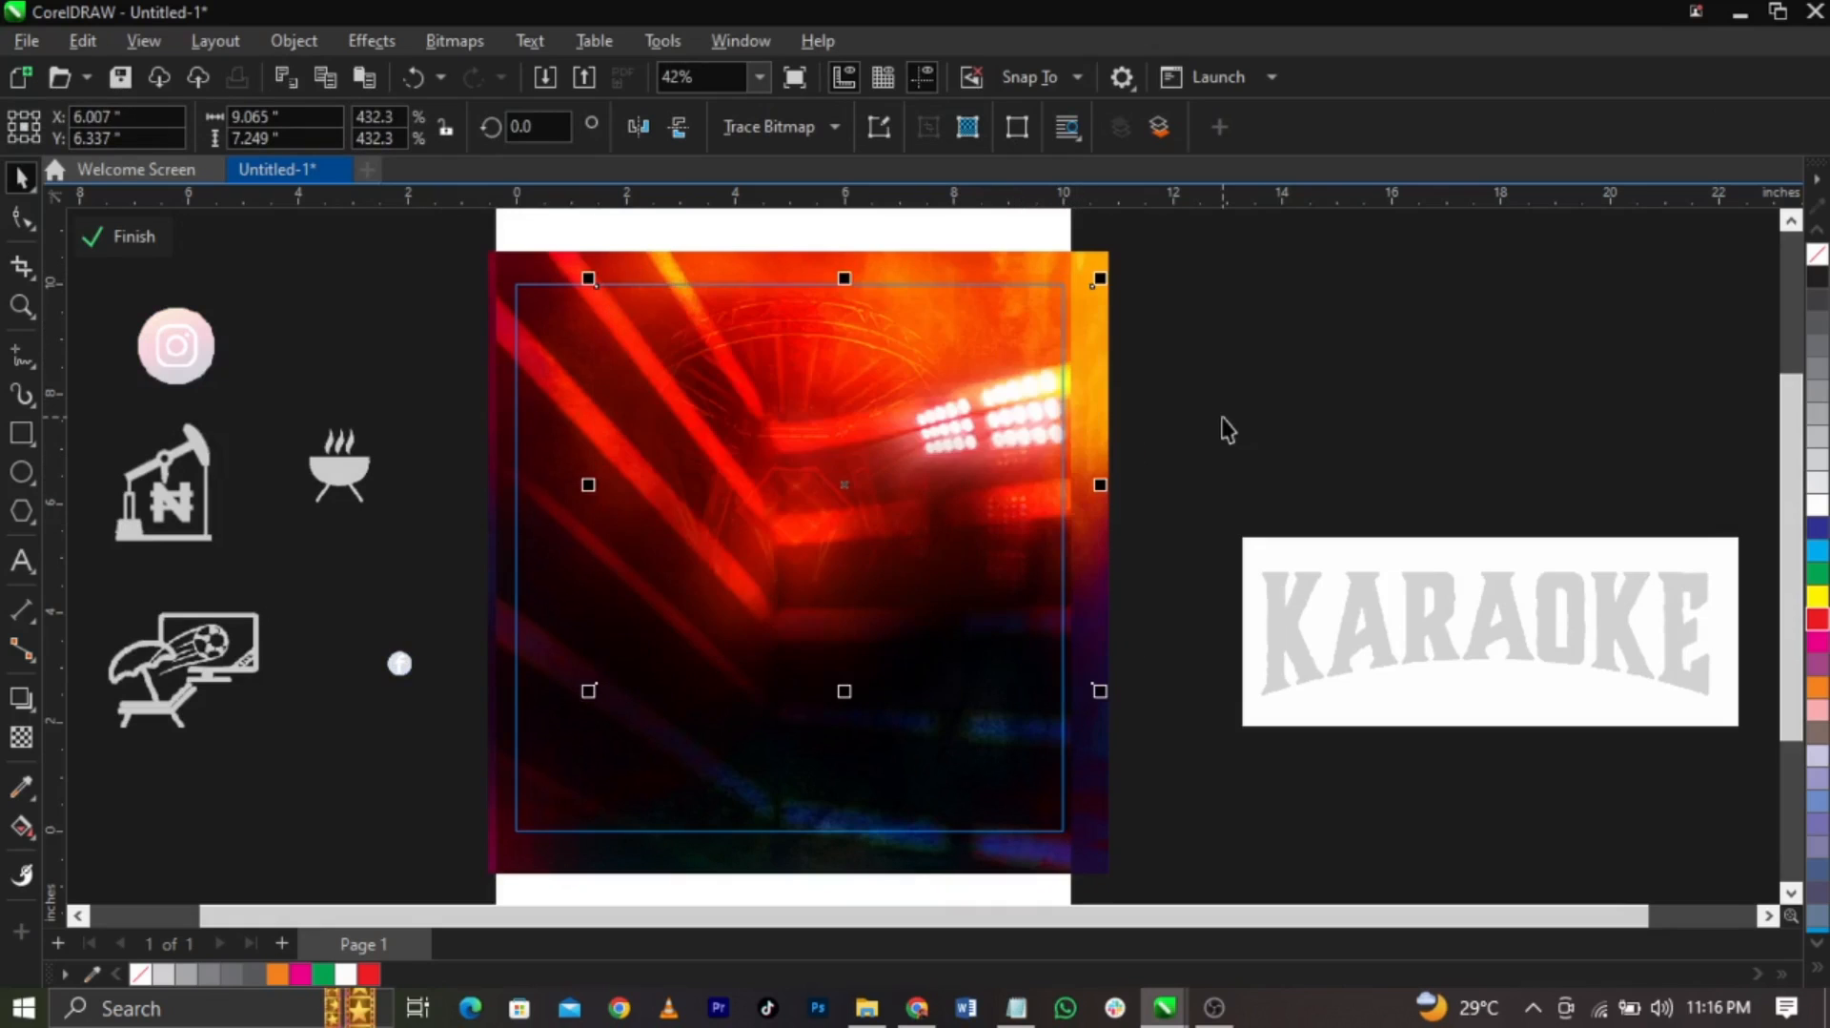
left_click(1222, 418, "ctrl")
left_click(1222, 418)
Move the floodlights image slightly lower inside the PowerClip, to a vertical position of about 6.12 inches
left_click(980, 472)
left_click(1017, 440)
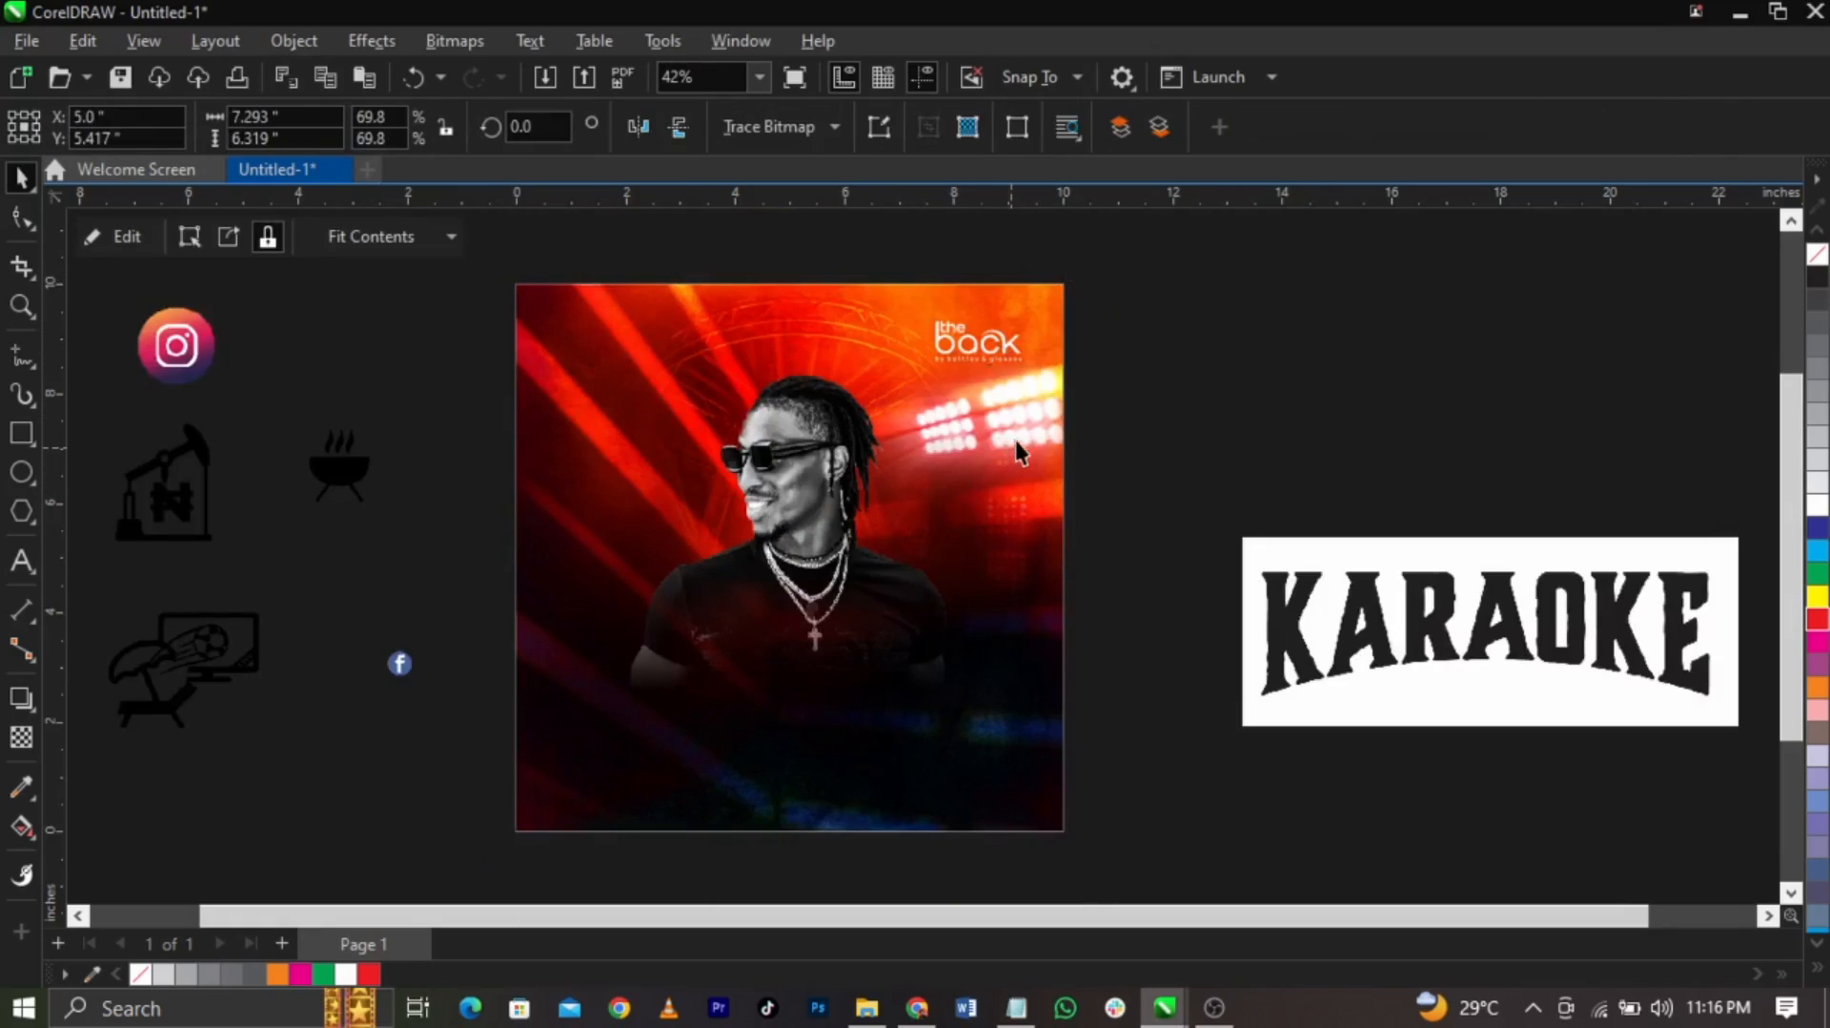
double_click(1022, 431)
left_click_drag(1048, 405, 1048, 418)
left_click(1215, 427, "ctrl")
left_click(1219, 429)
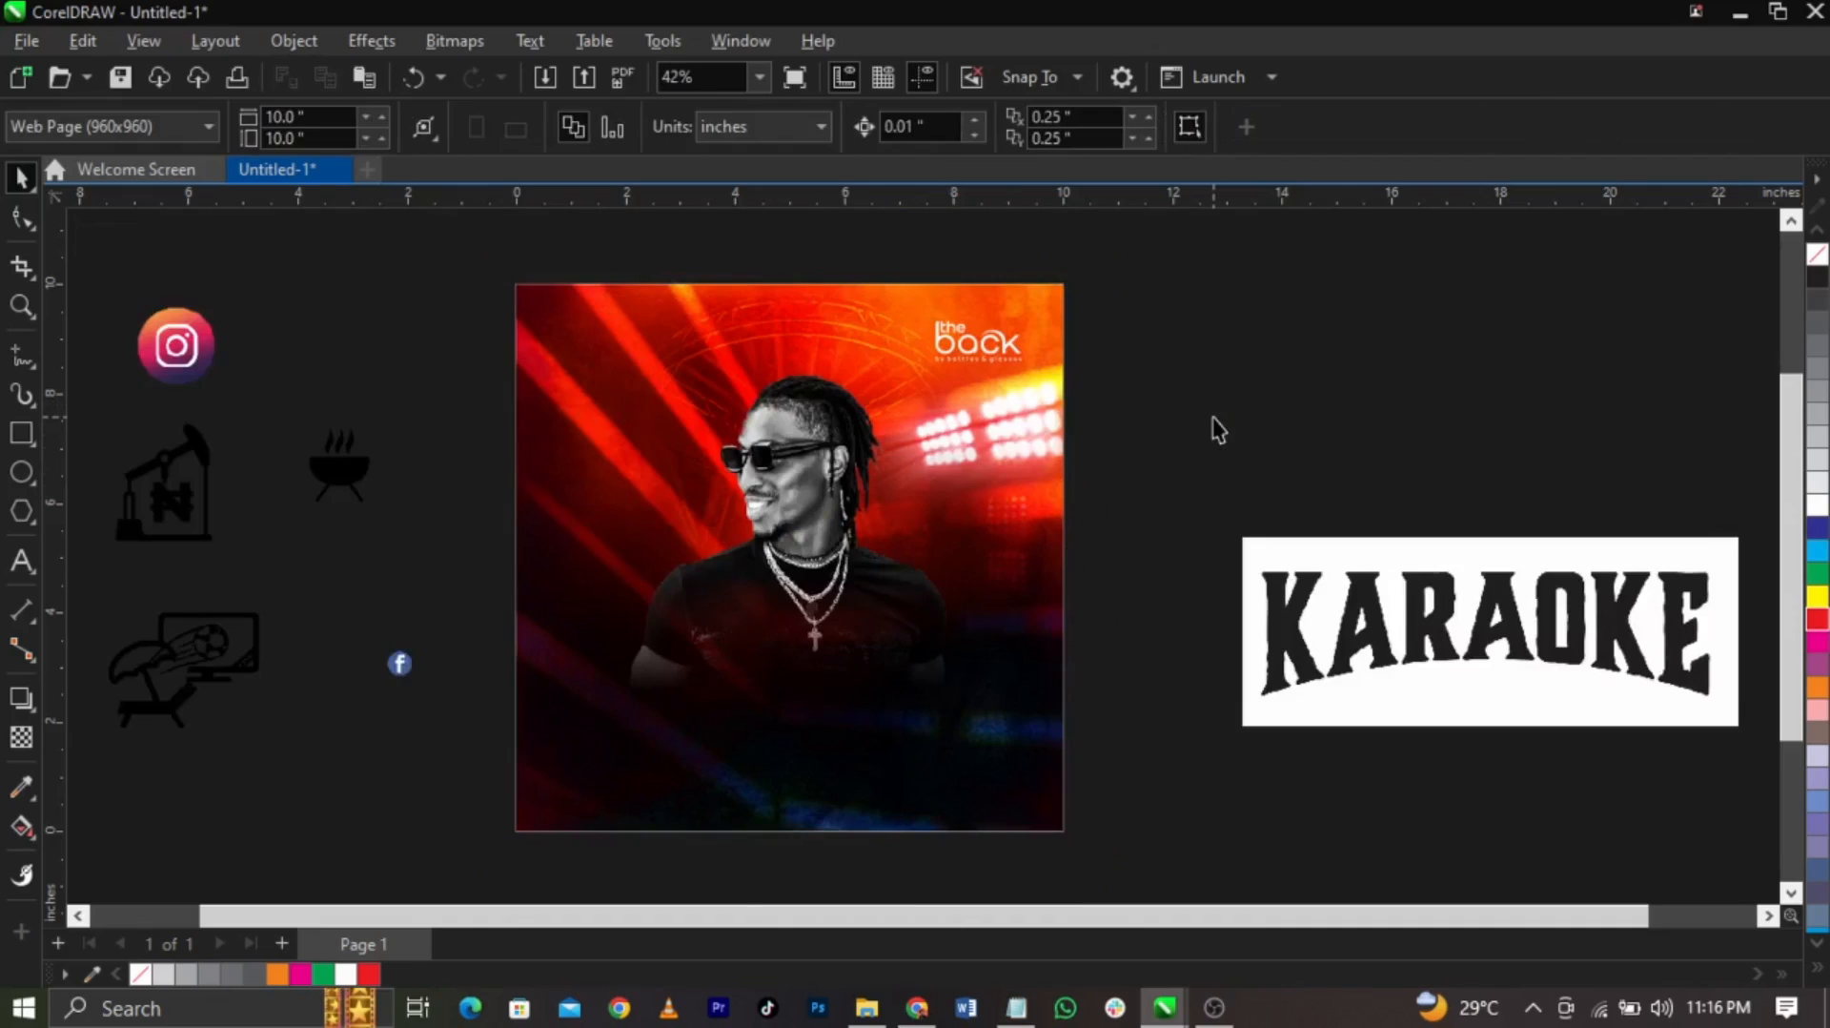
Convert the floodlights image inside the PowerClip to grayscale and finish editing the contents
double_click(1031, 435)
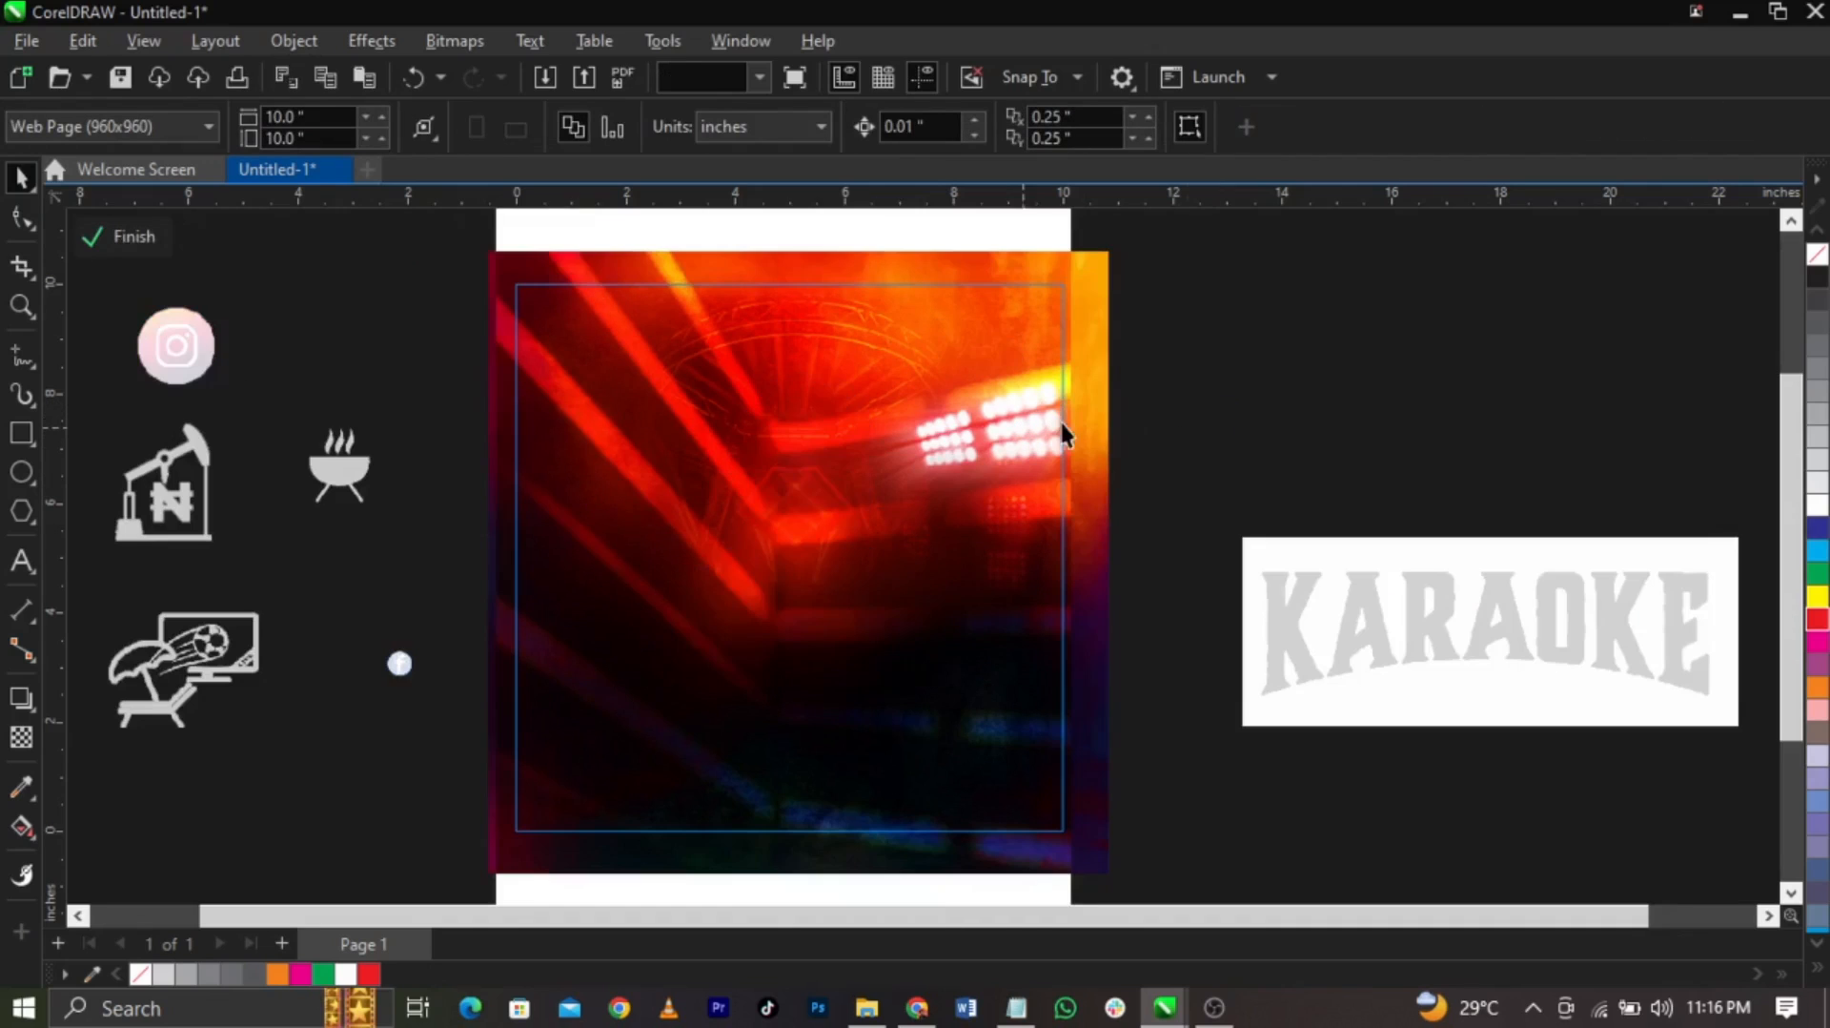
left_click(478, 43)
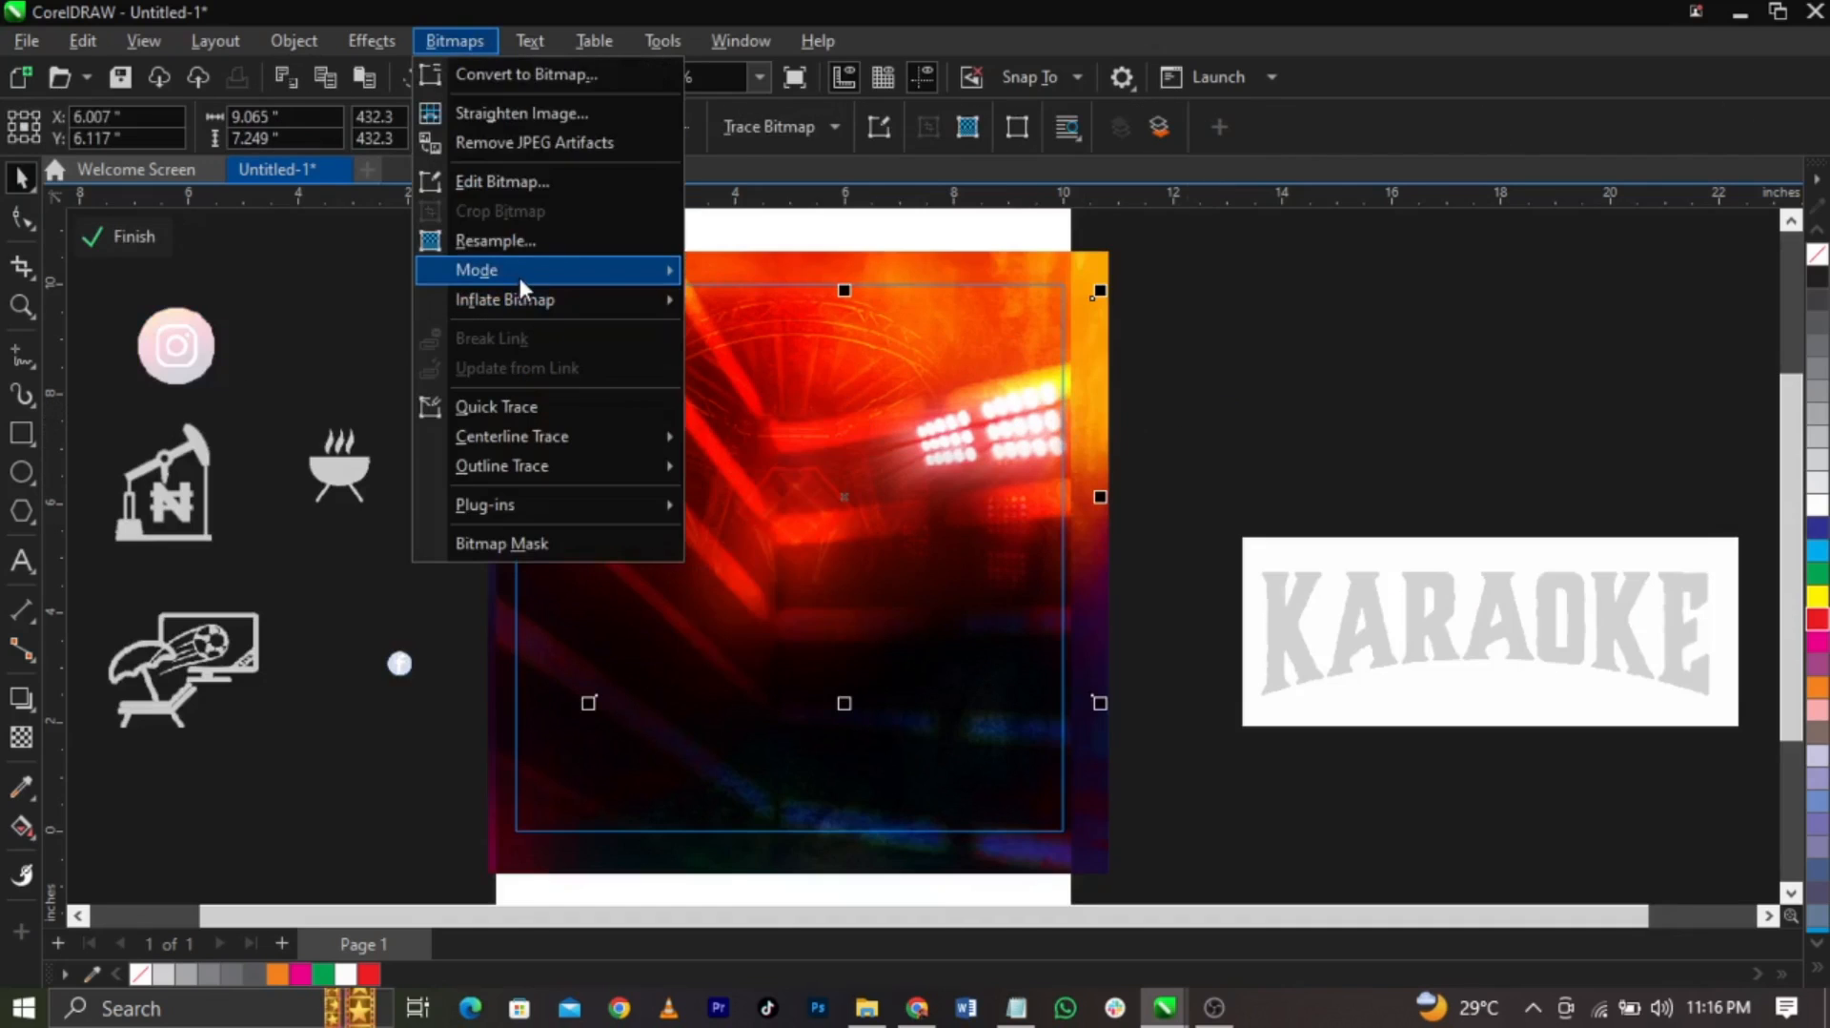
mouse_move(517, 272)
left_click(724, 284)
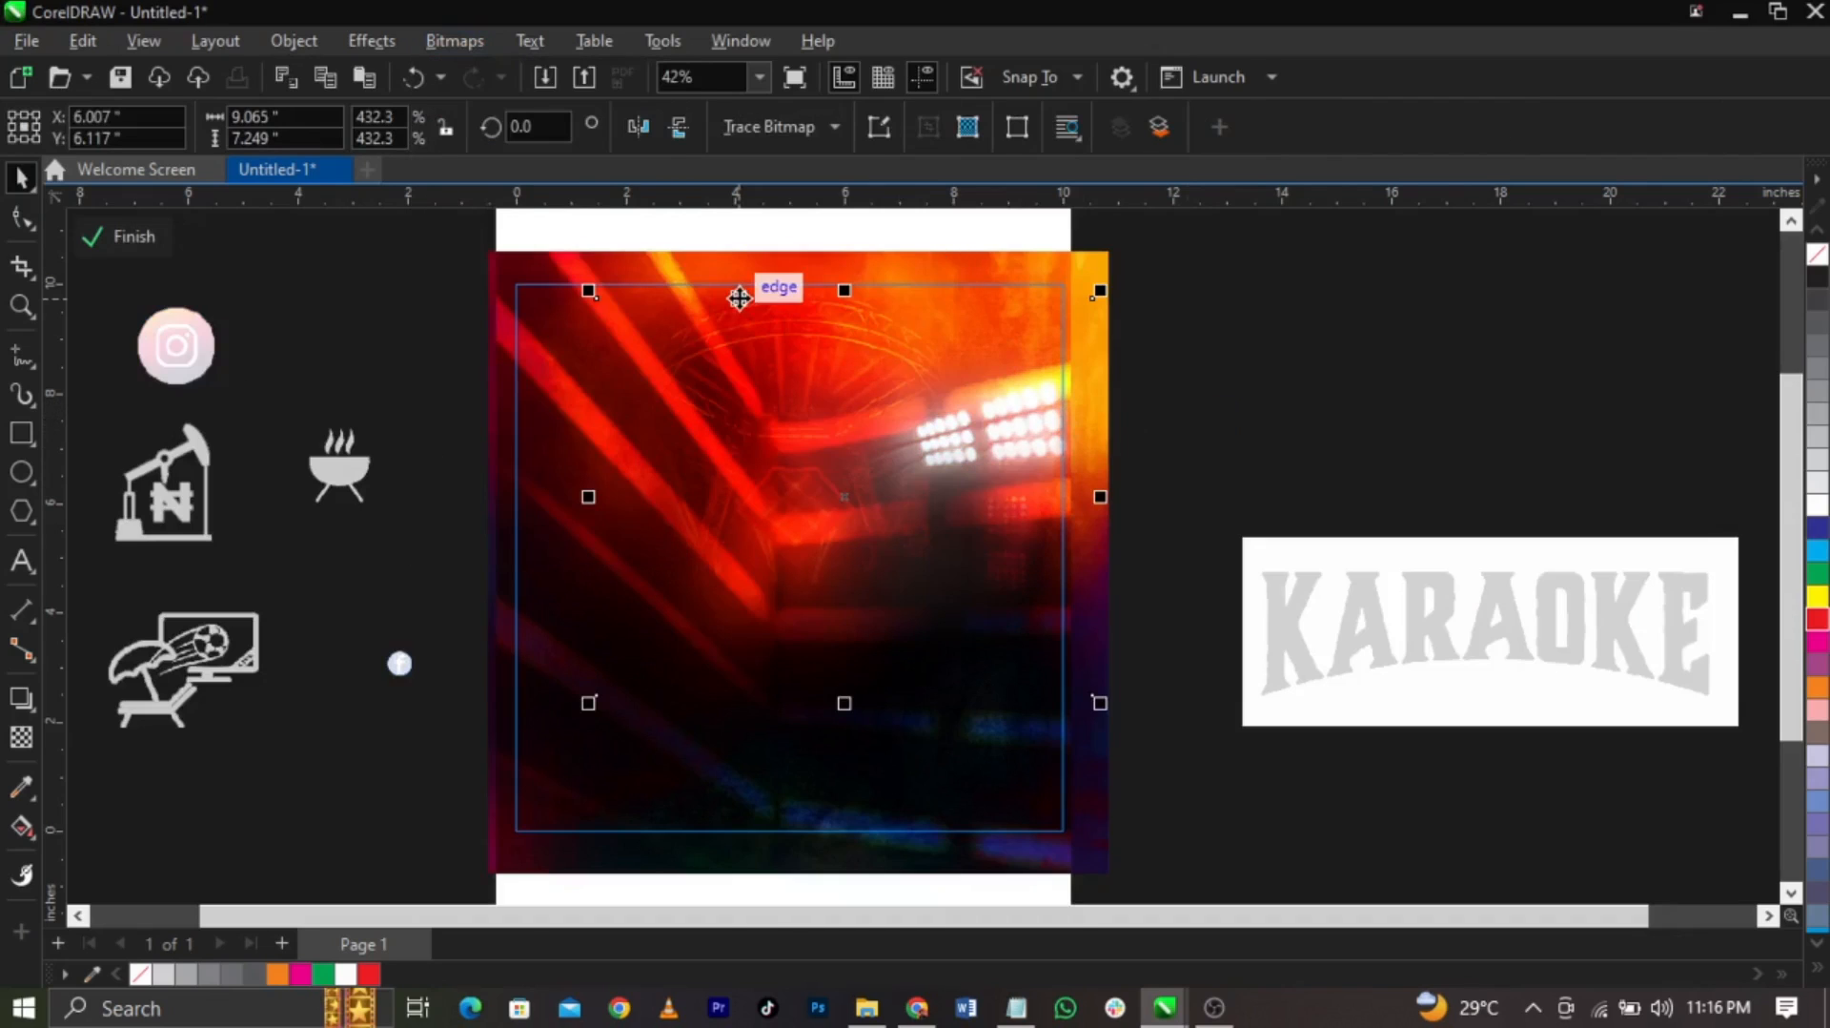
left_click(1222, 454, "ctrl")
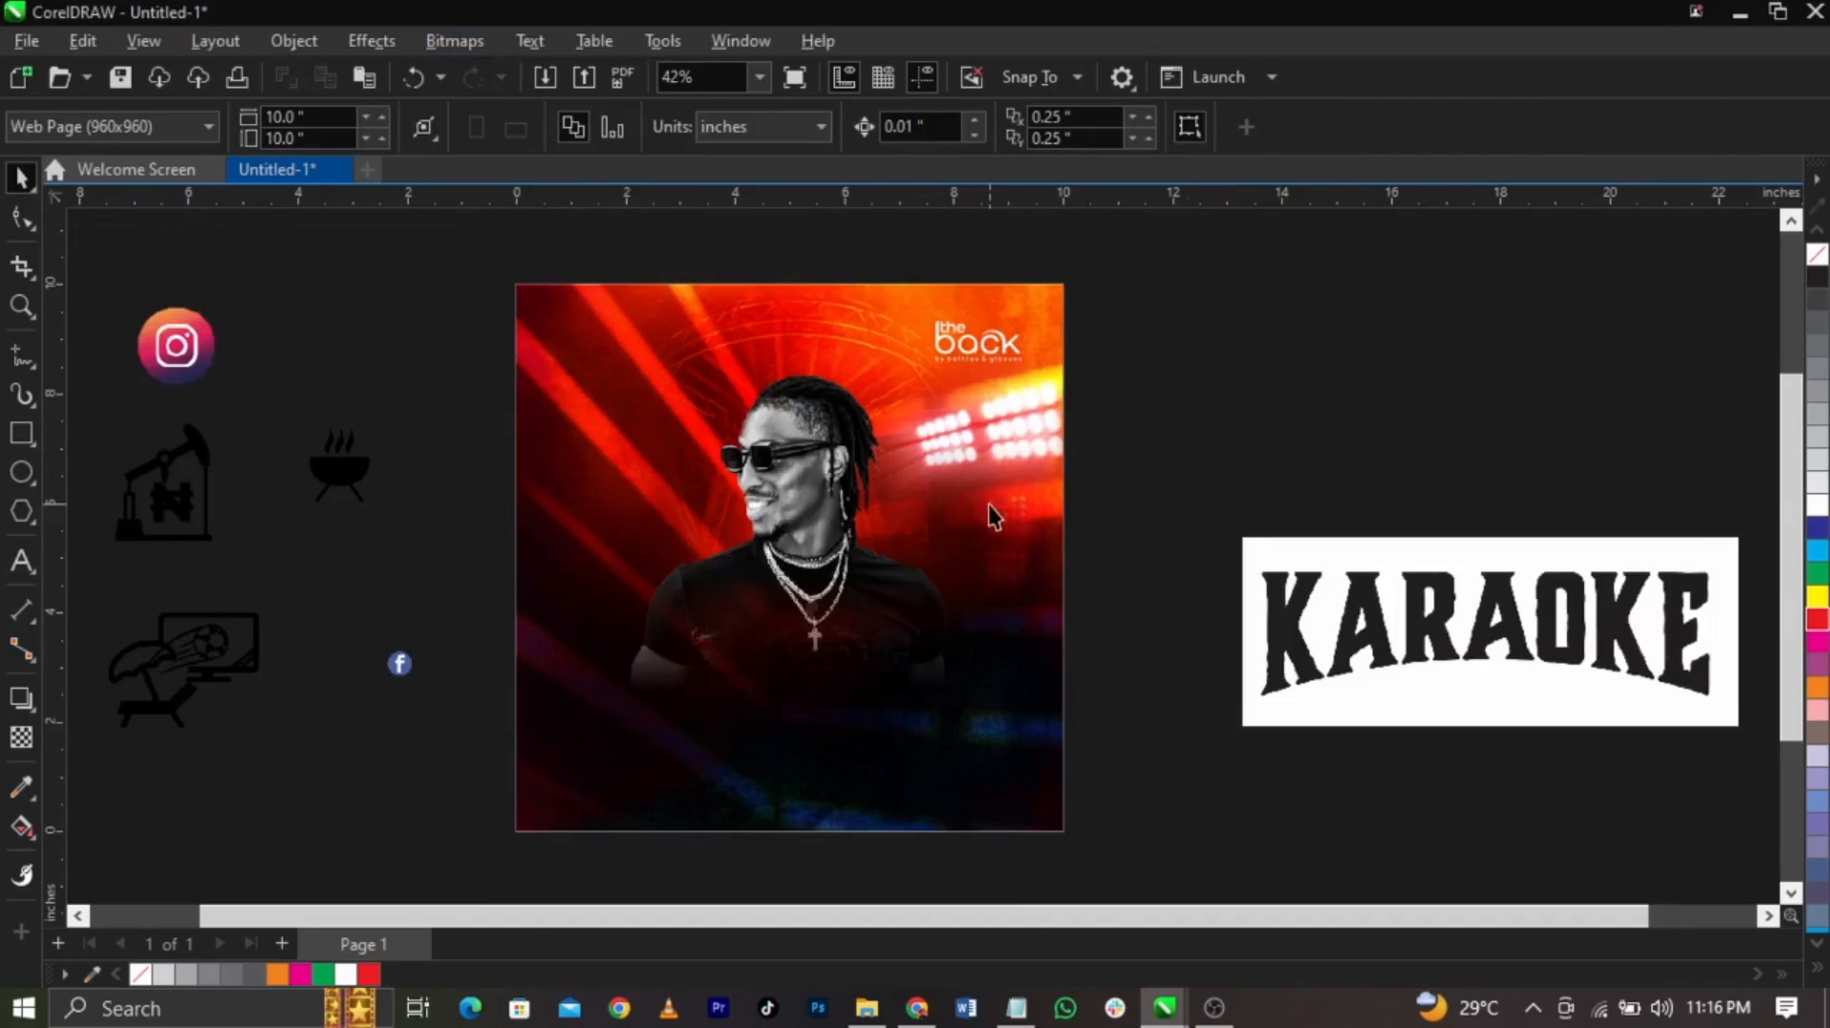
Cut the portrait from the page and paste it inside the flyer's PowerClip frame
left_click(818, 520)
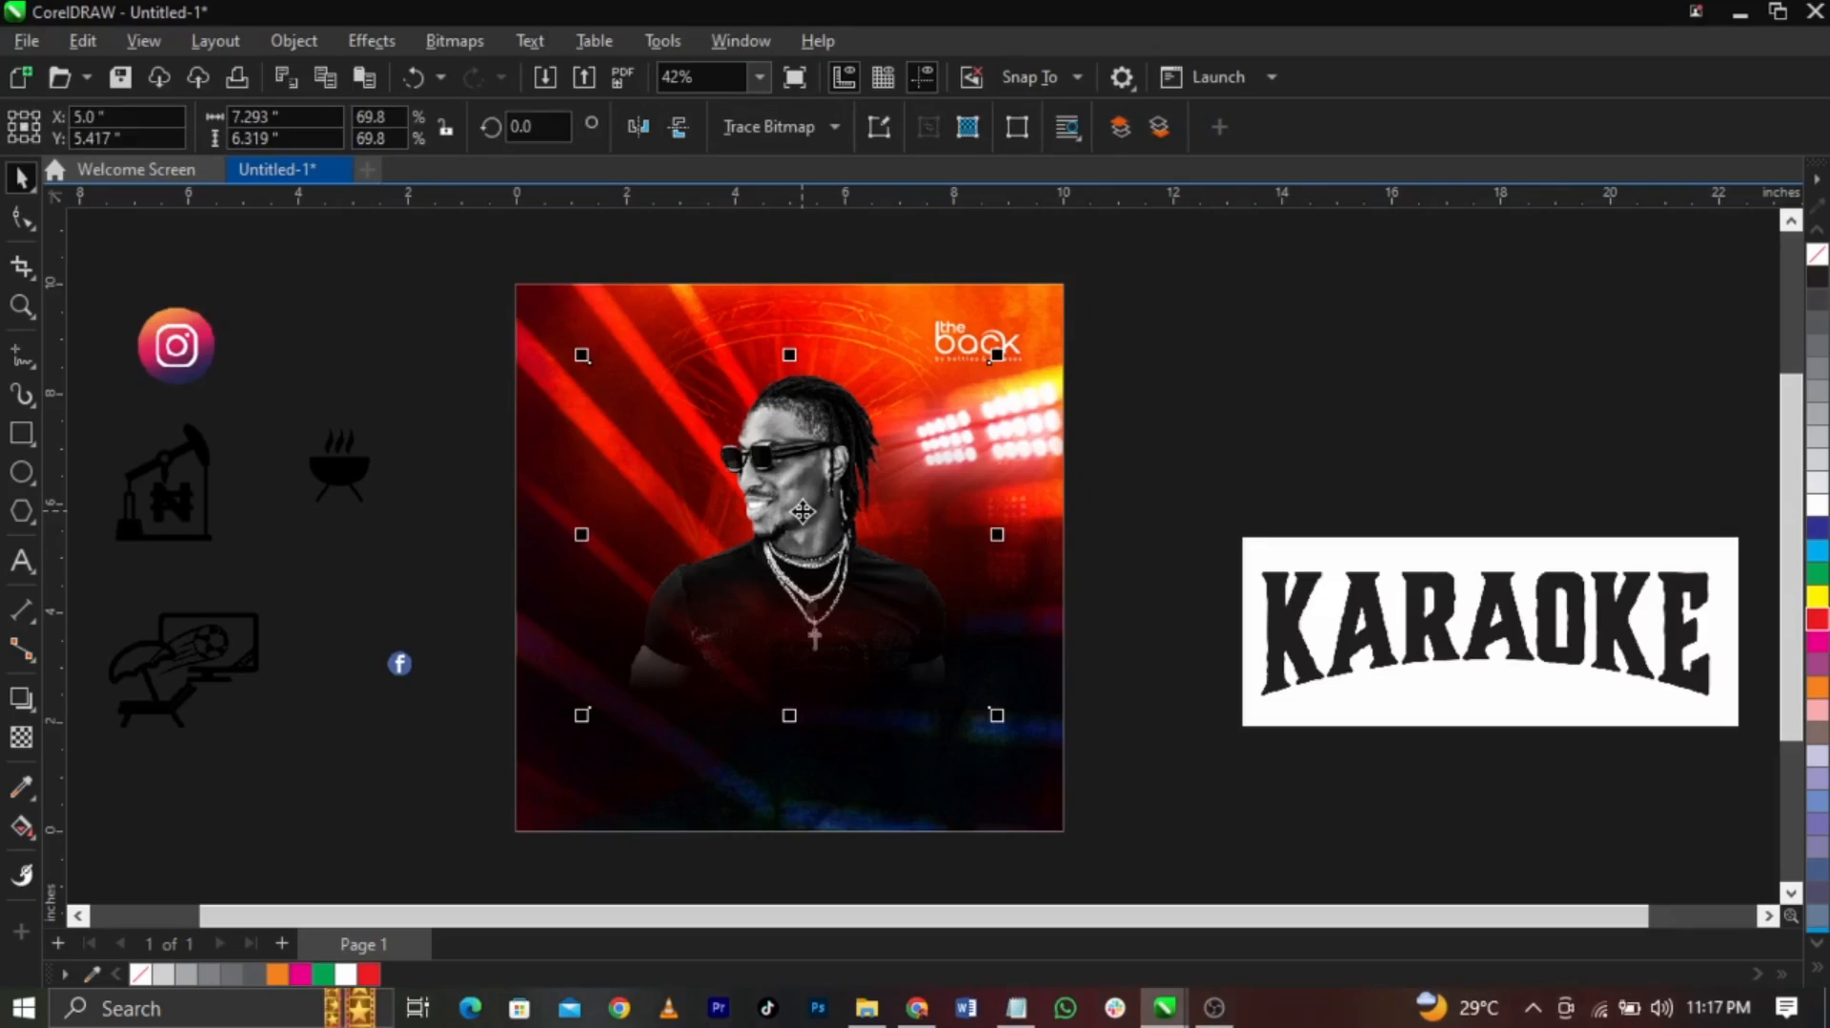
key("Delete")
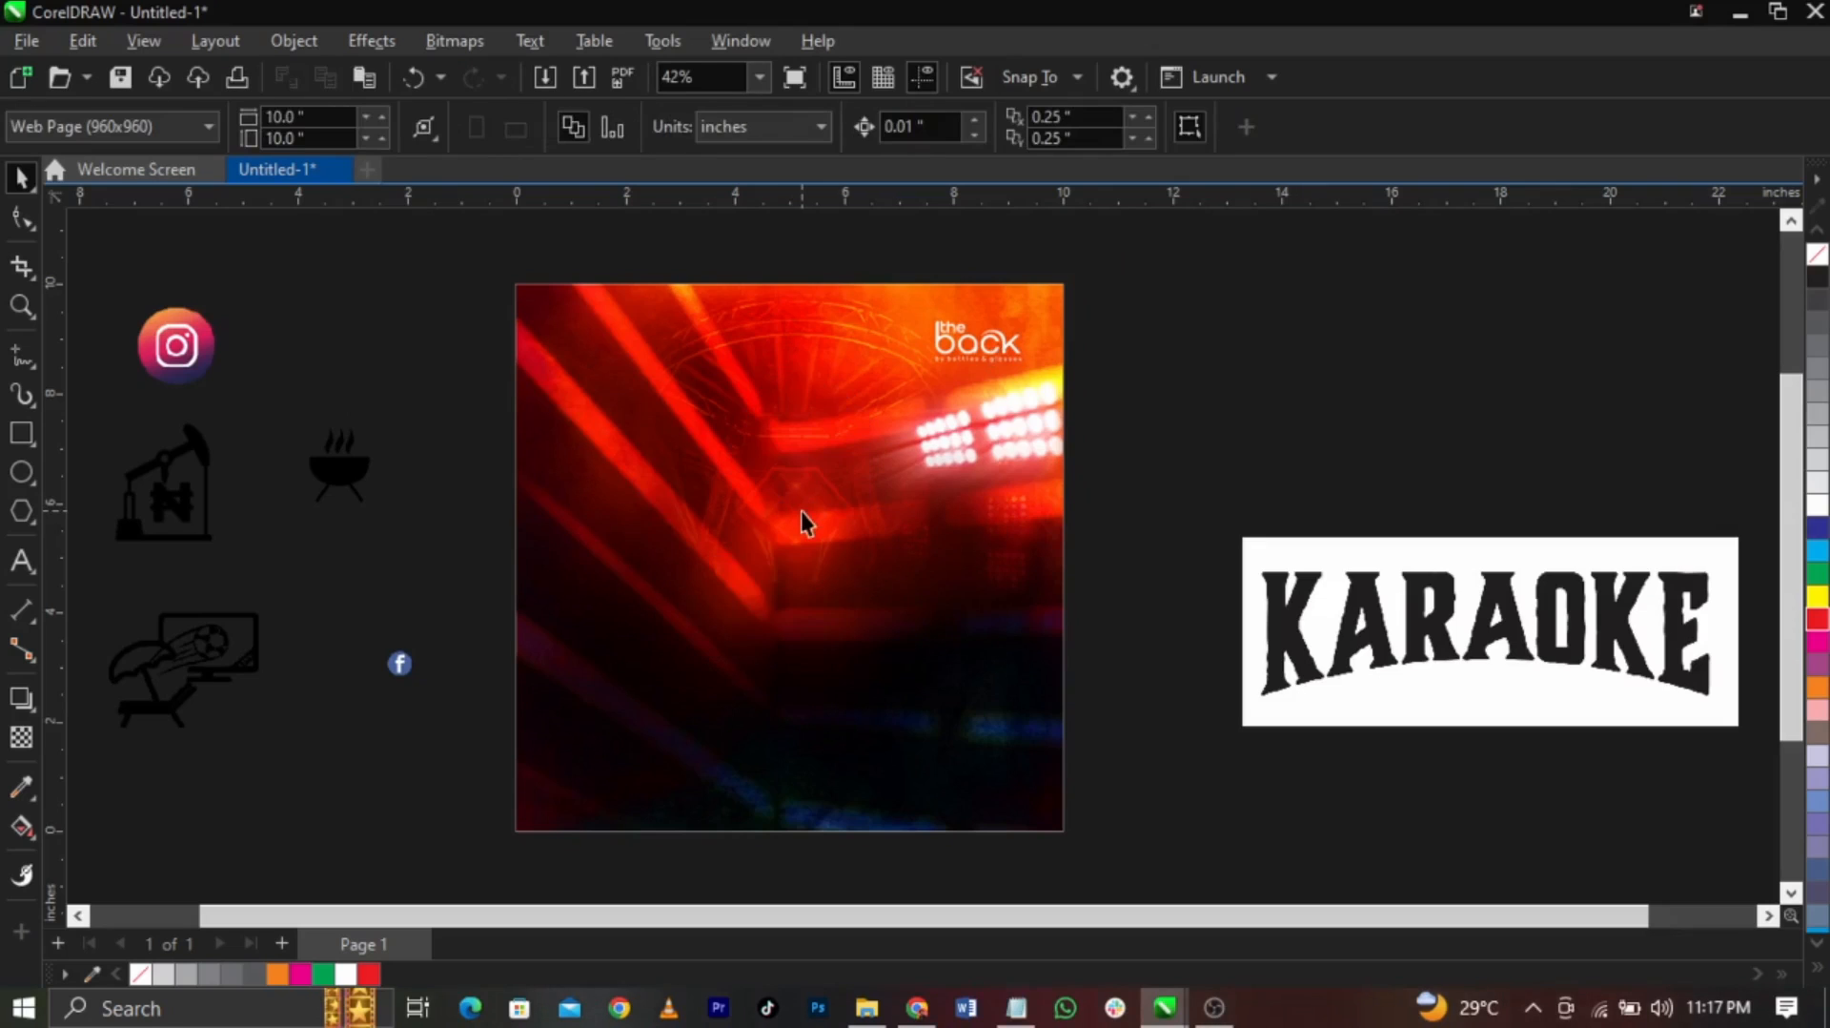
left_click(802, 522, "ctrl")
key("ctrl+v")
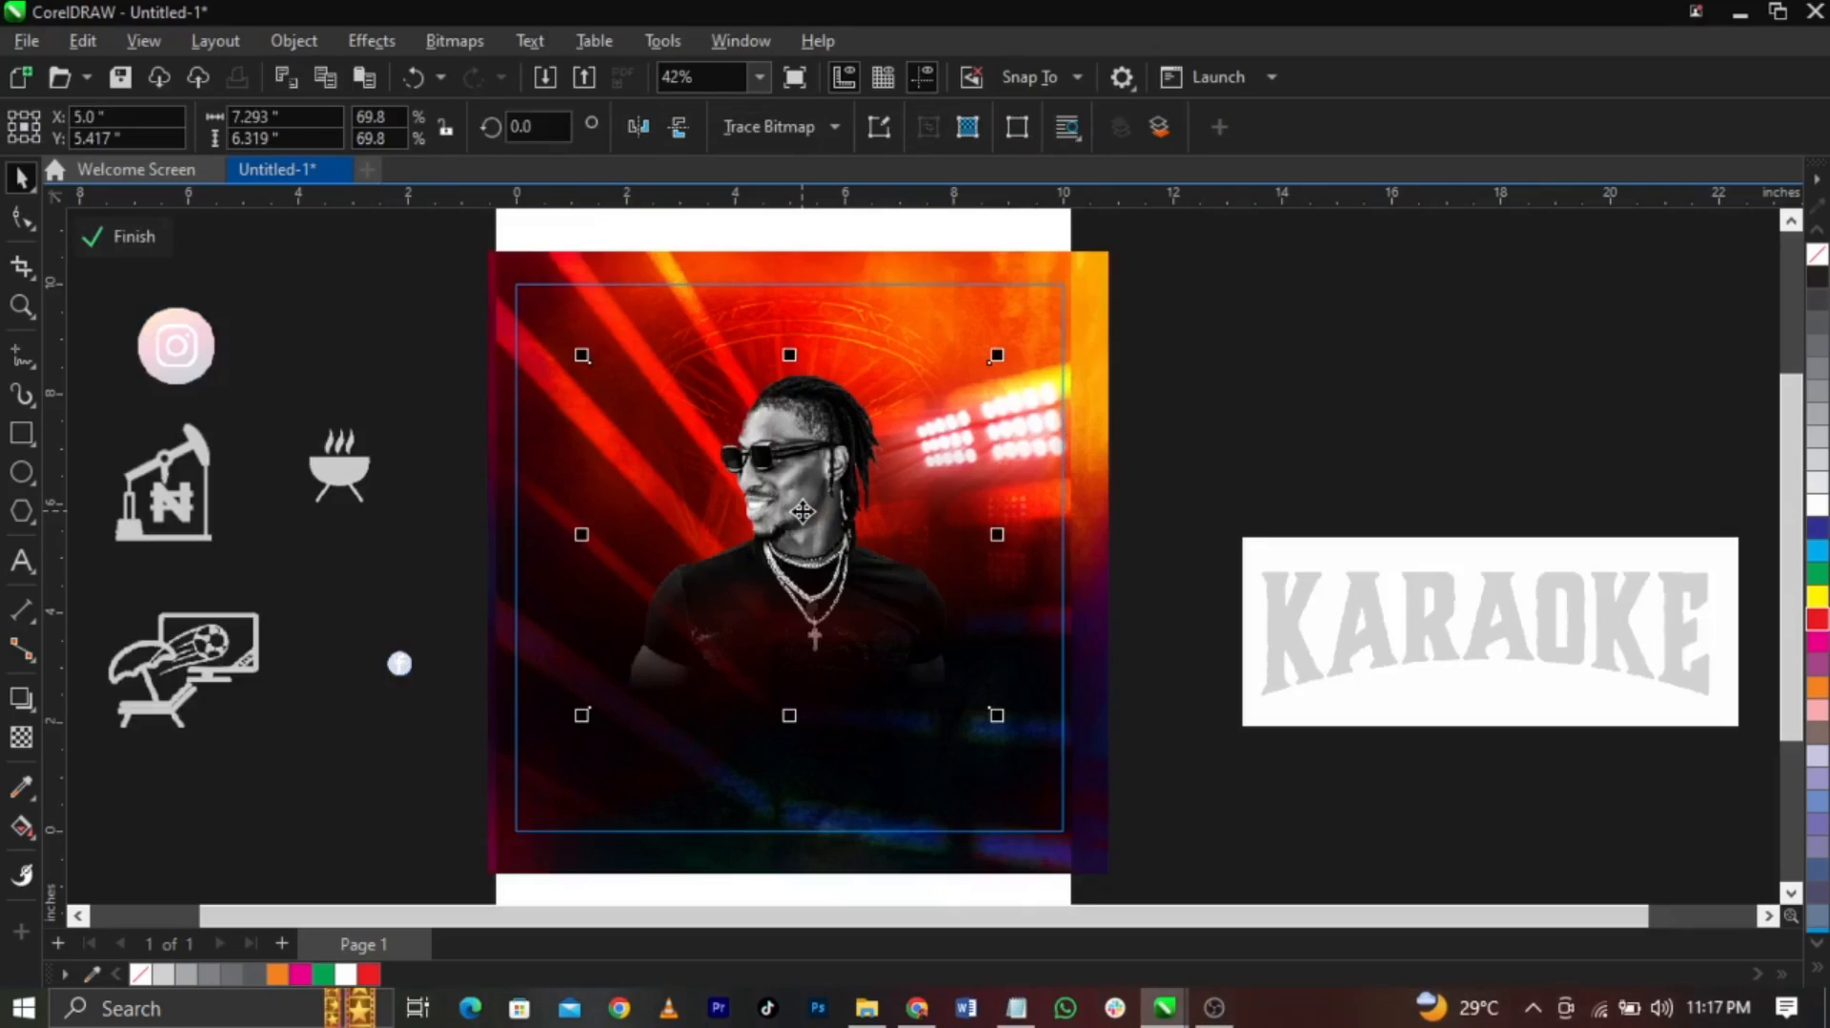
key("ctrl+z")
key("ctrl+z")
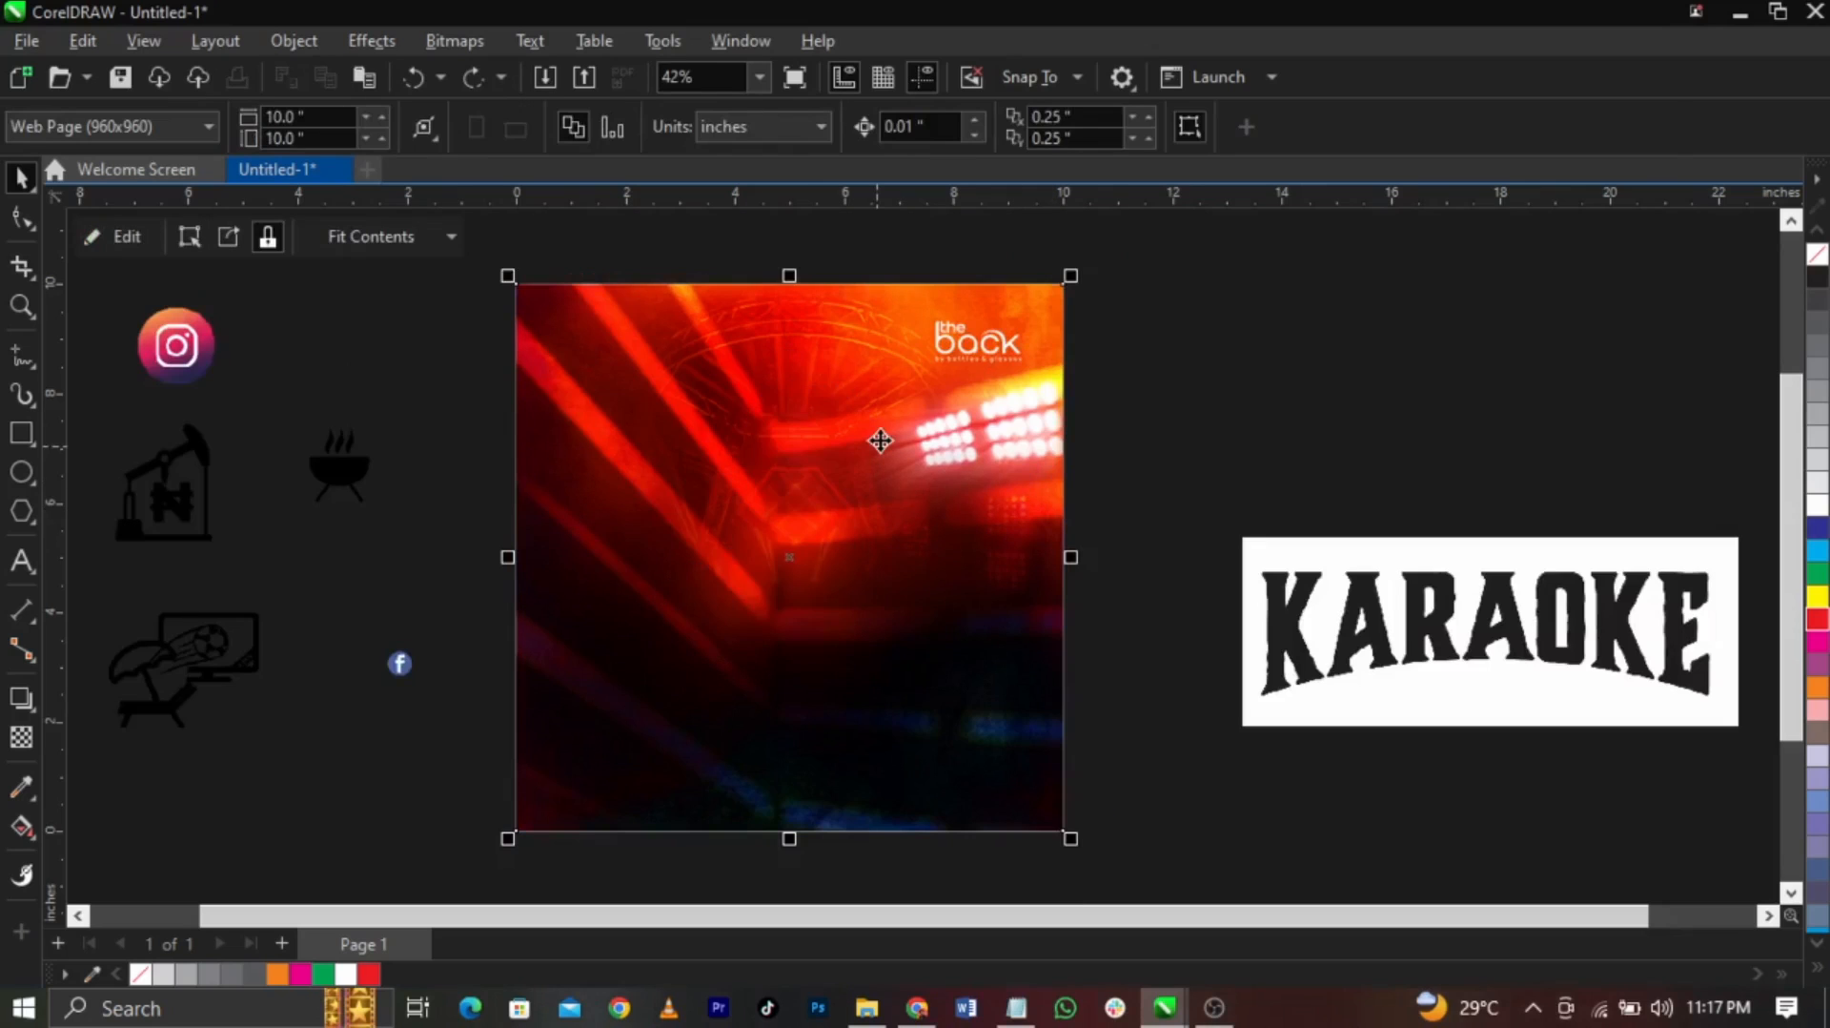
right_click(880, 440)
left_click(964, 197)
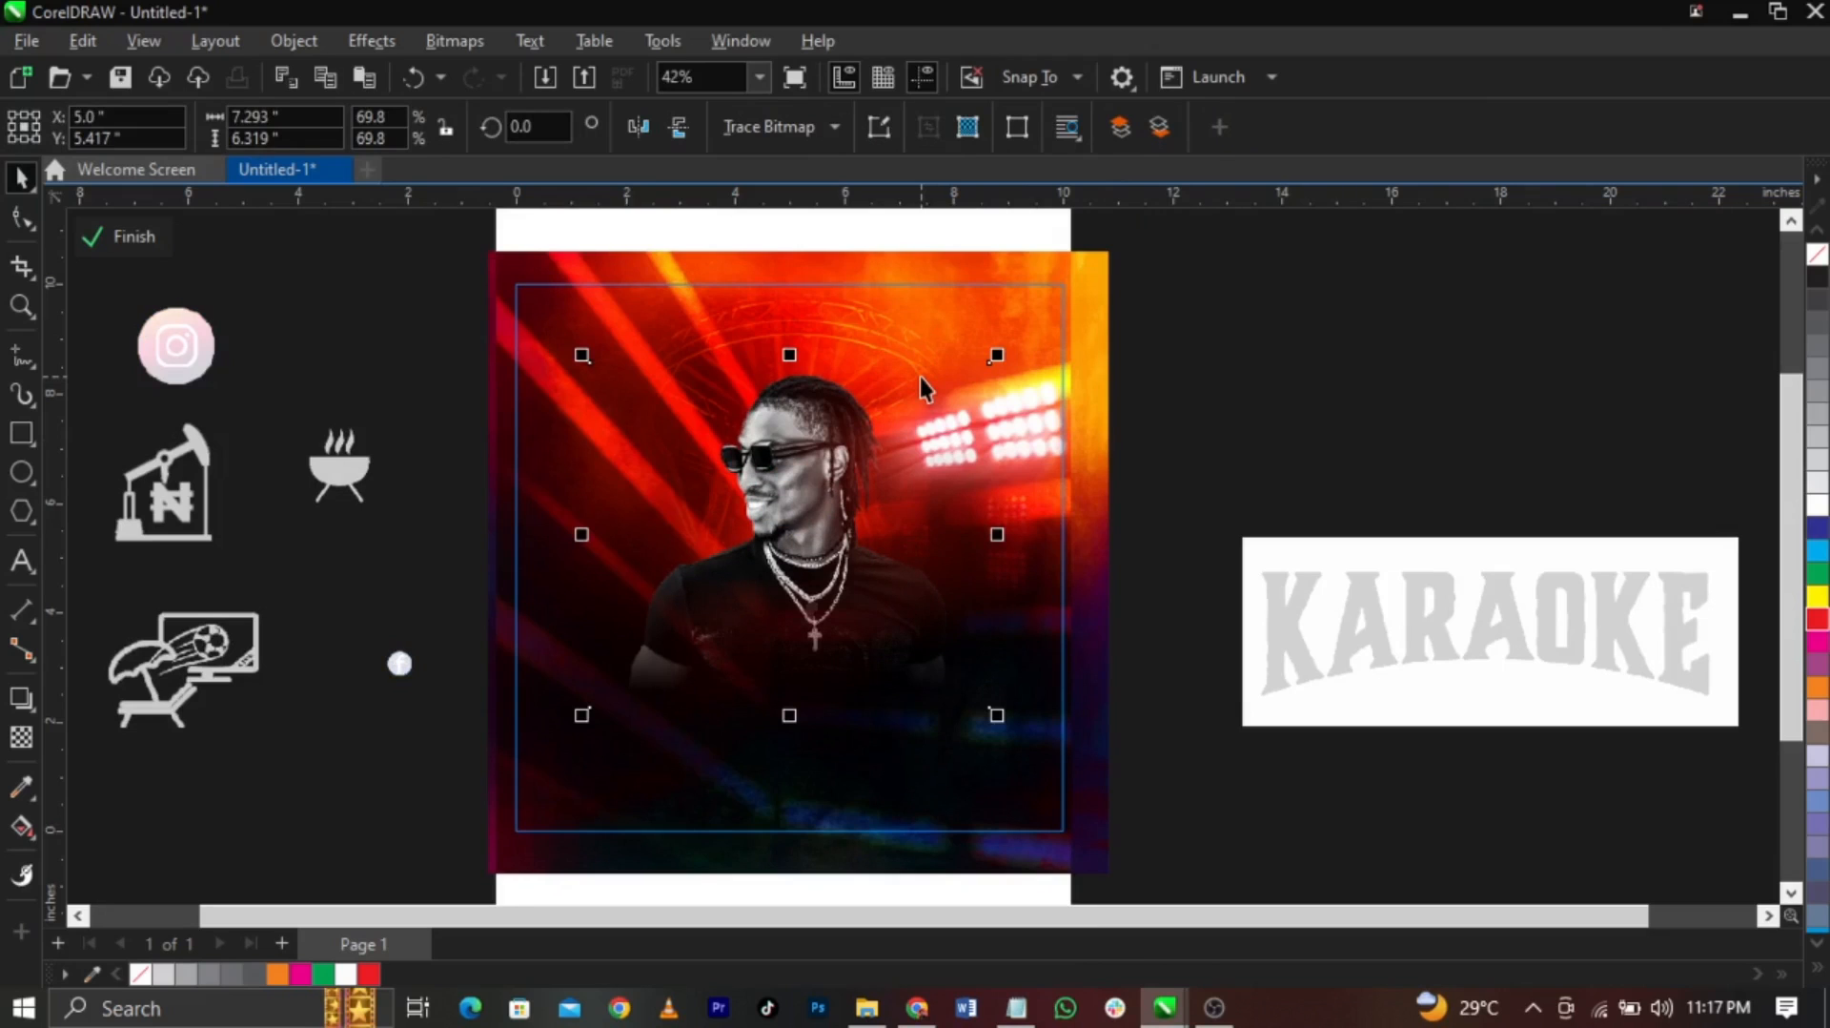
Try enlarging the image beside the portrait inside the PowerClip to about 5 by 6.66 inches, and undo it
left_click(1268, 469)
left_click(984, 434)
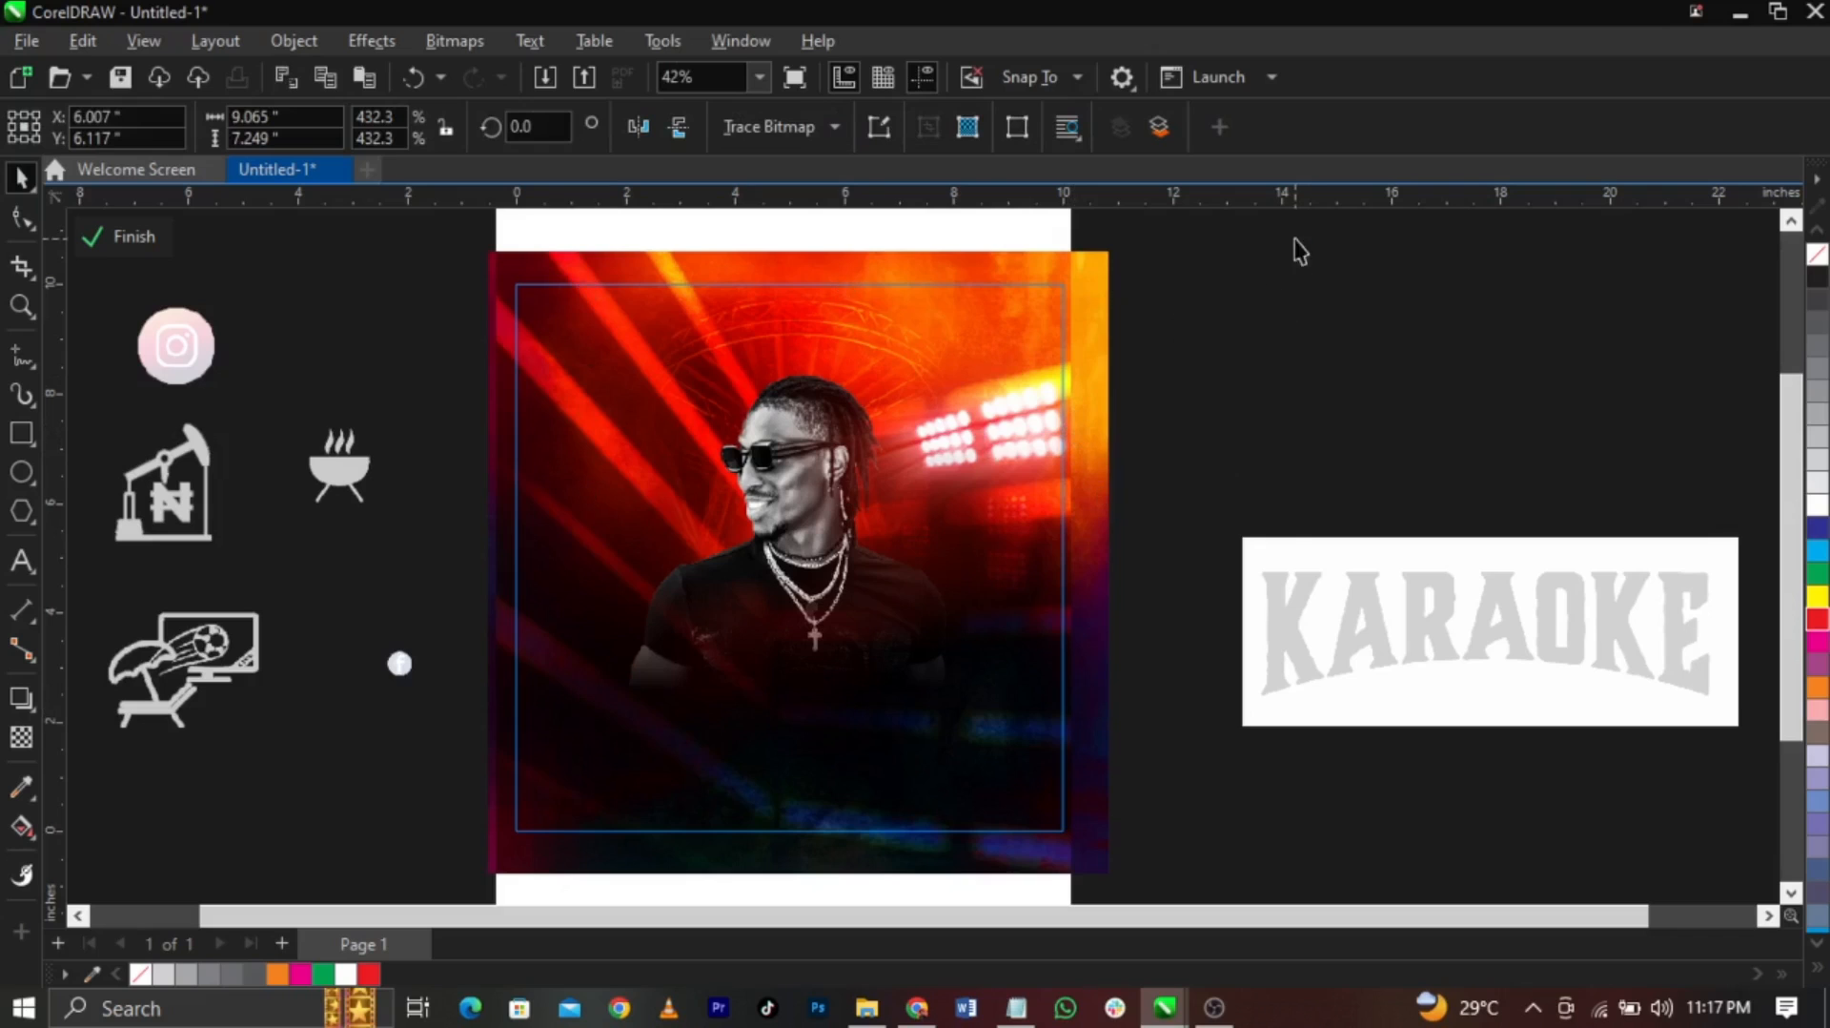
left_click_drag(1295, 249, 619, 728)
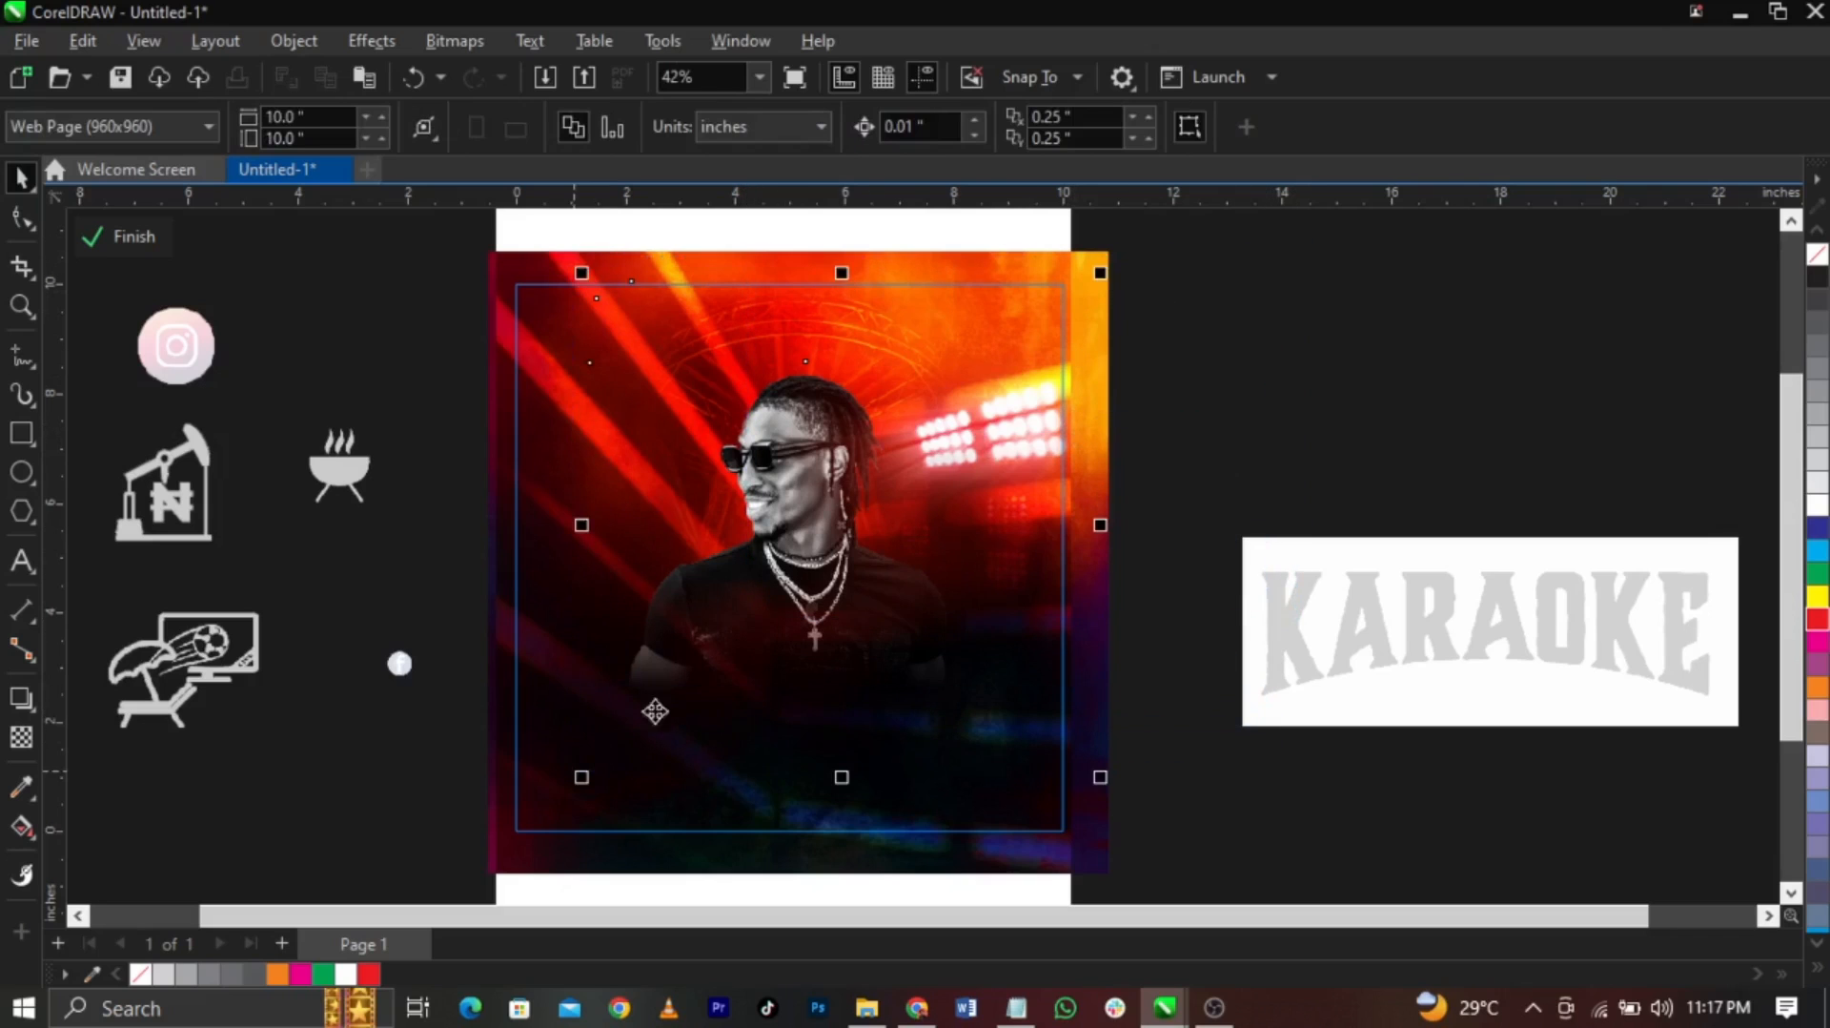
left_click(1338, 289)
left_click_drag(1243, 776, 716, 356)
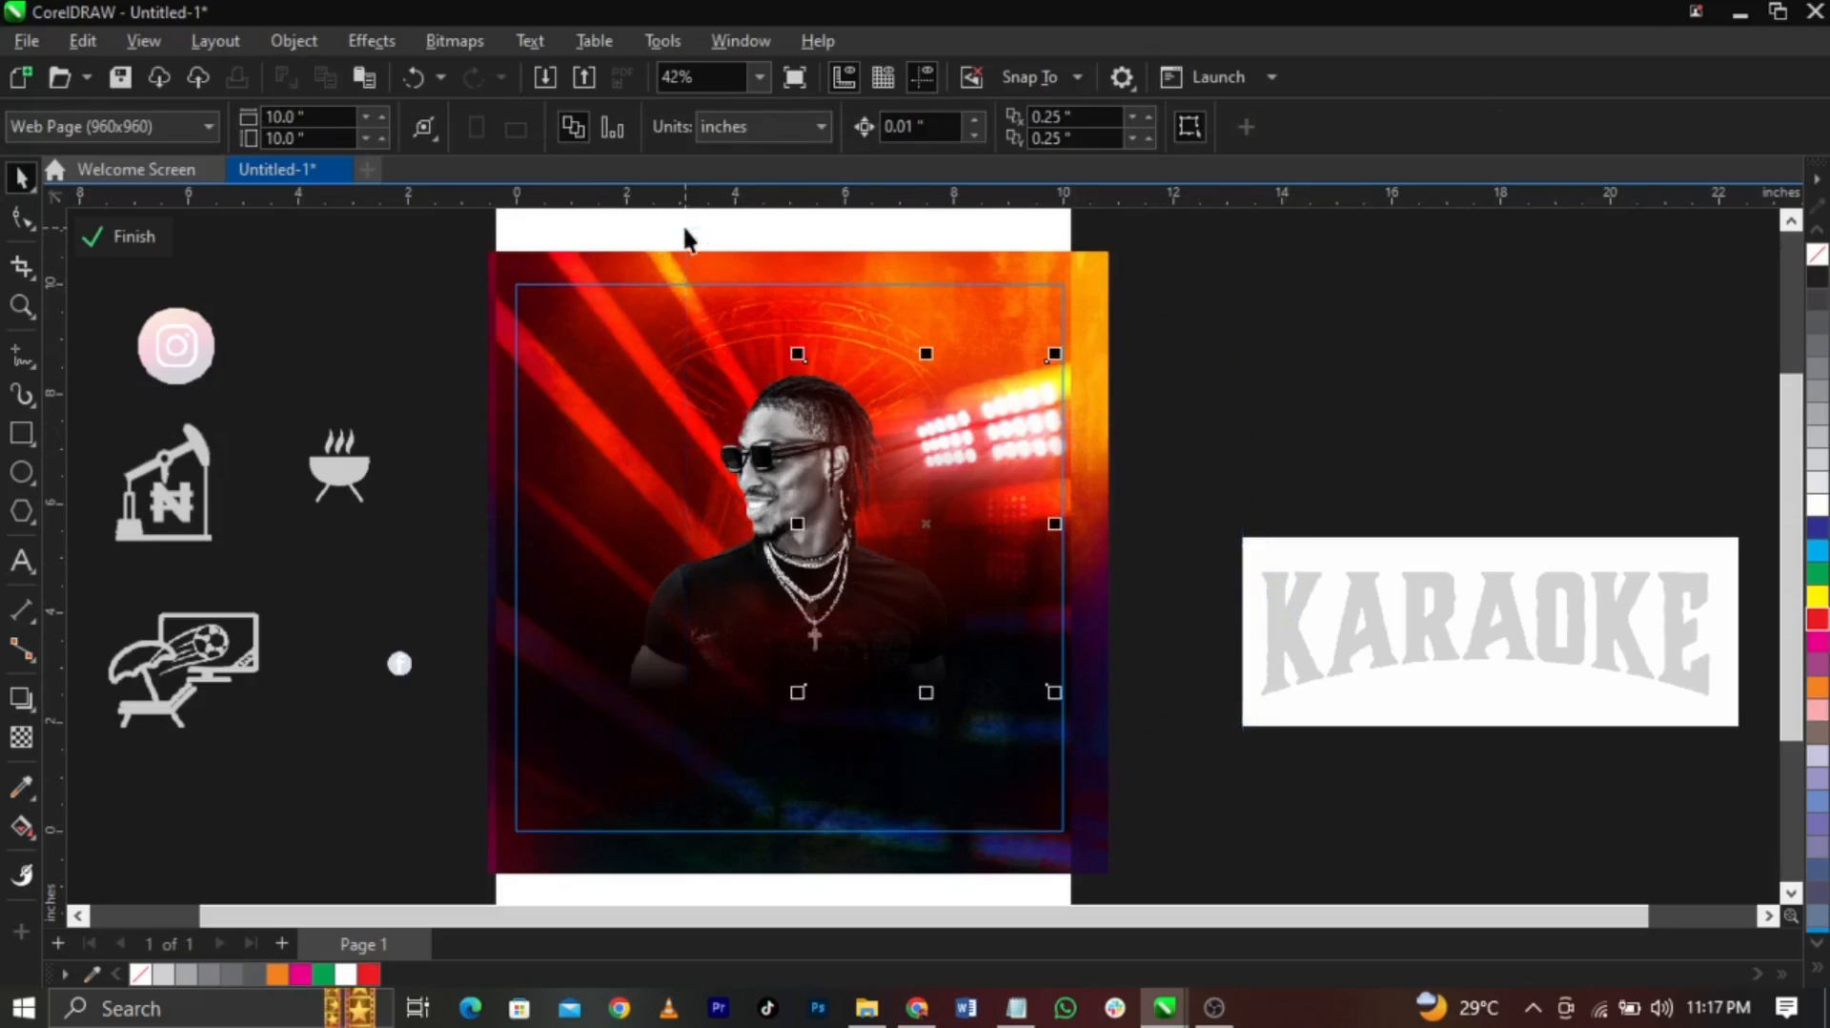
left_click_drag(797, 703, 772, 729)
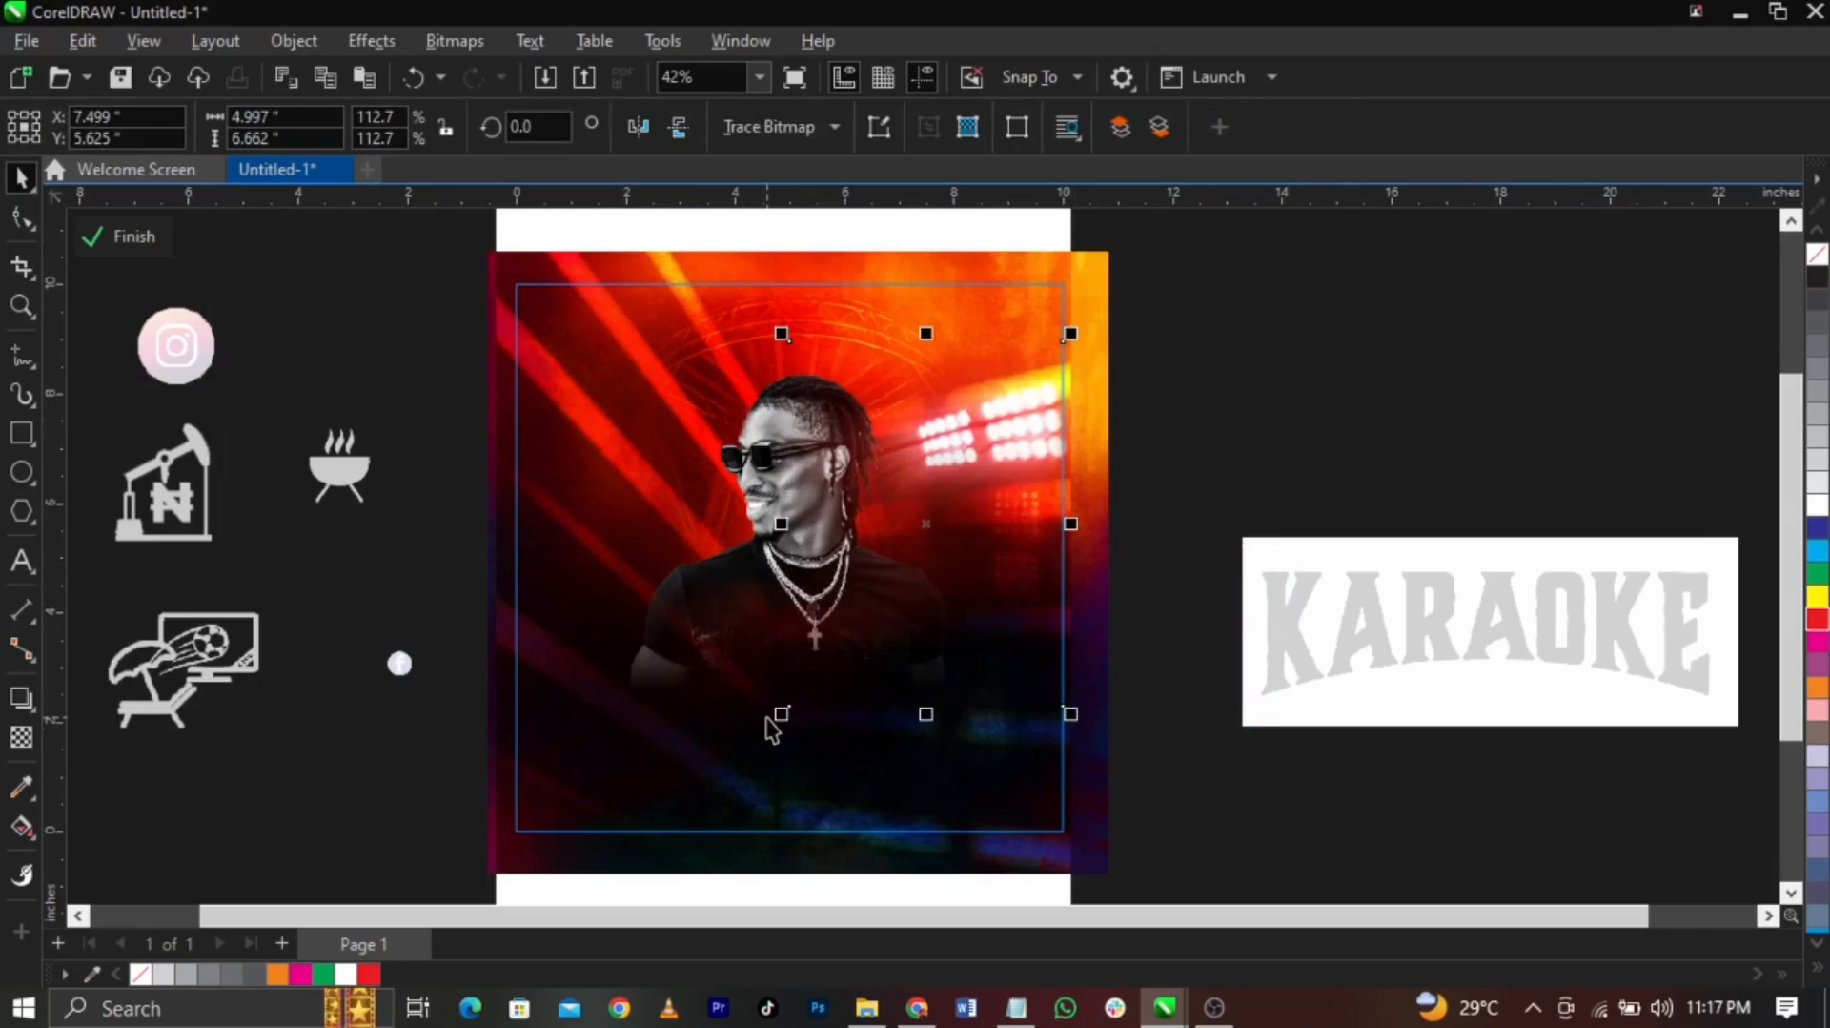
key("ctrl+z")
Try to pull in the floodlights image's right boundary with the Shape tool and undo the change
left_click(1183, 391)
left_click(1043, 416)
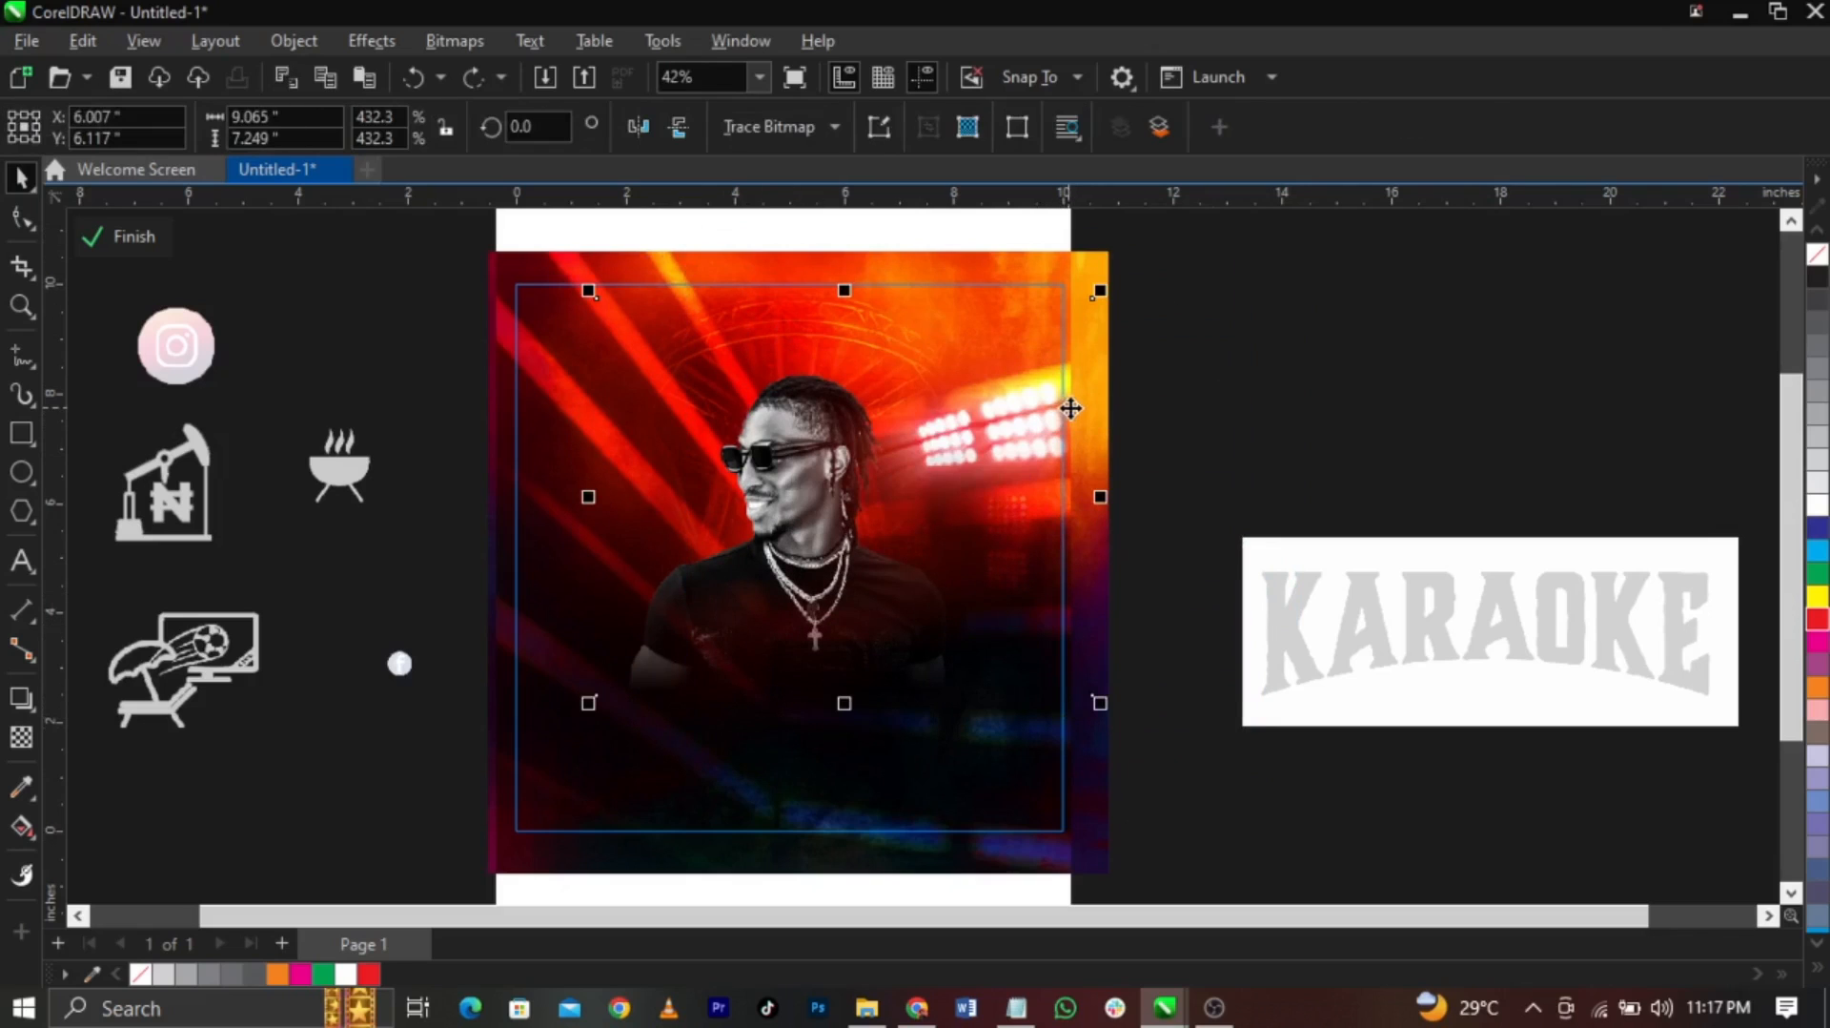
key("F10")
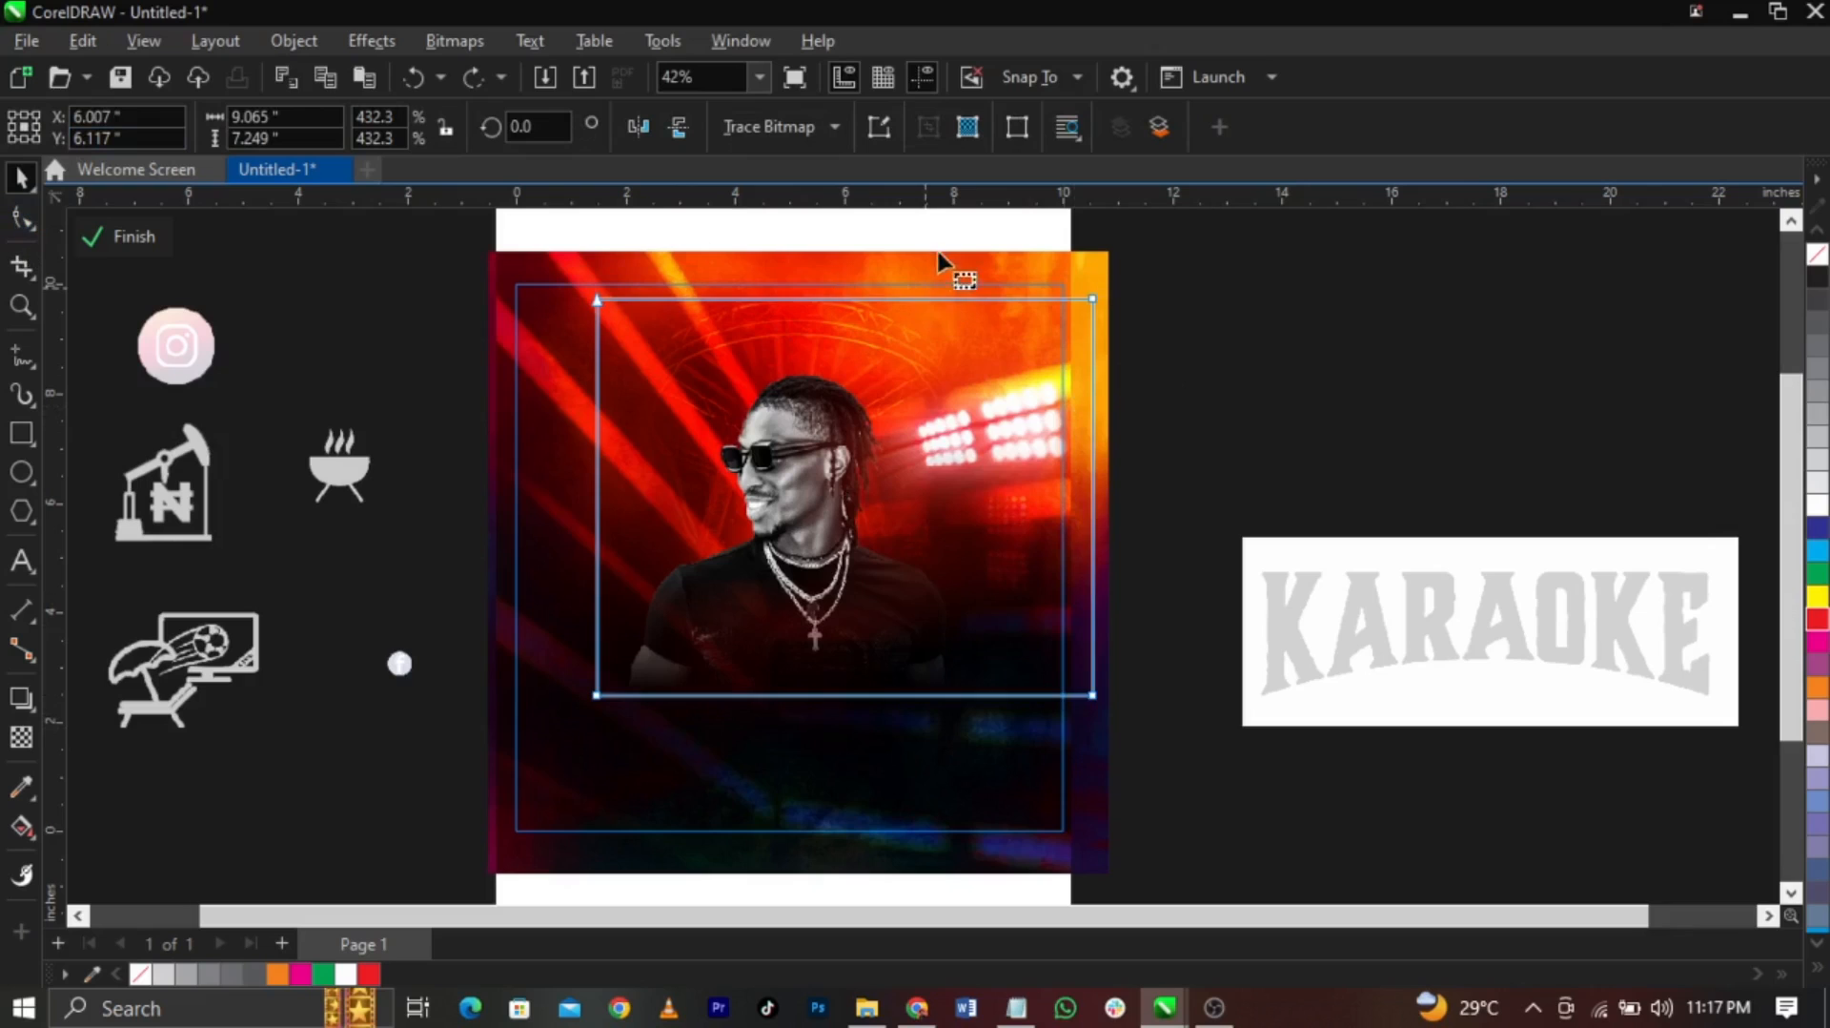
left_click_drag(942, 253, 1203, 751)
left_click_drag(1093, 695, 1012, 697)
key("ctrl+z")
key("space")
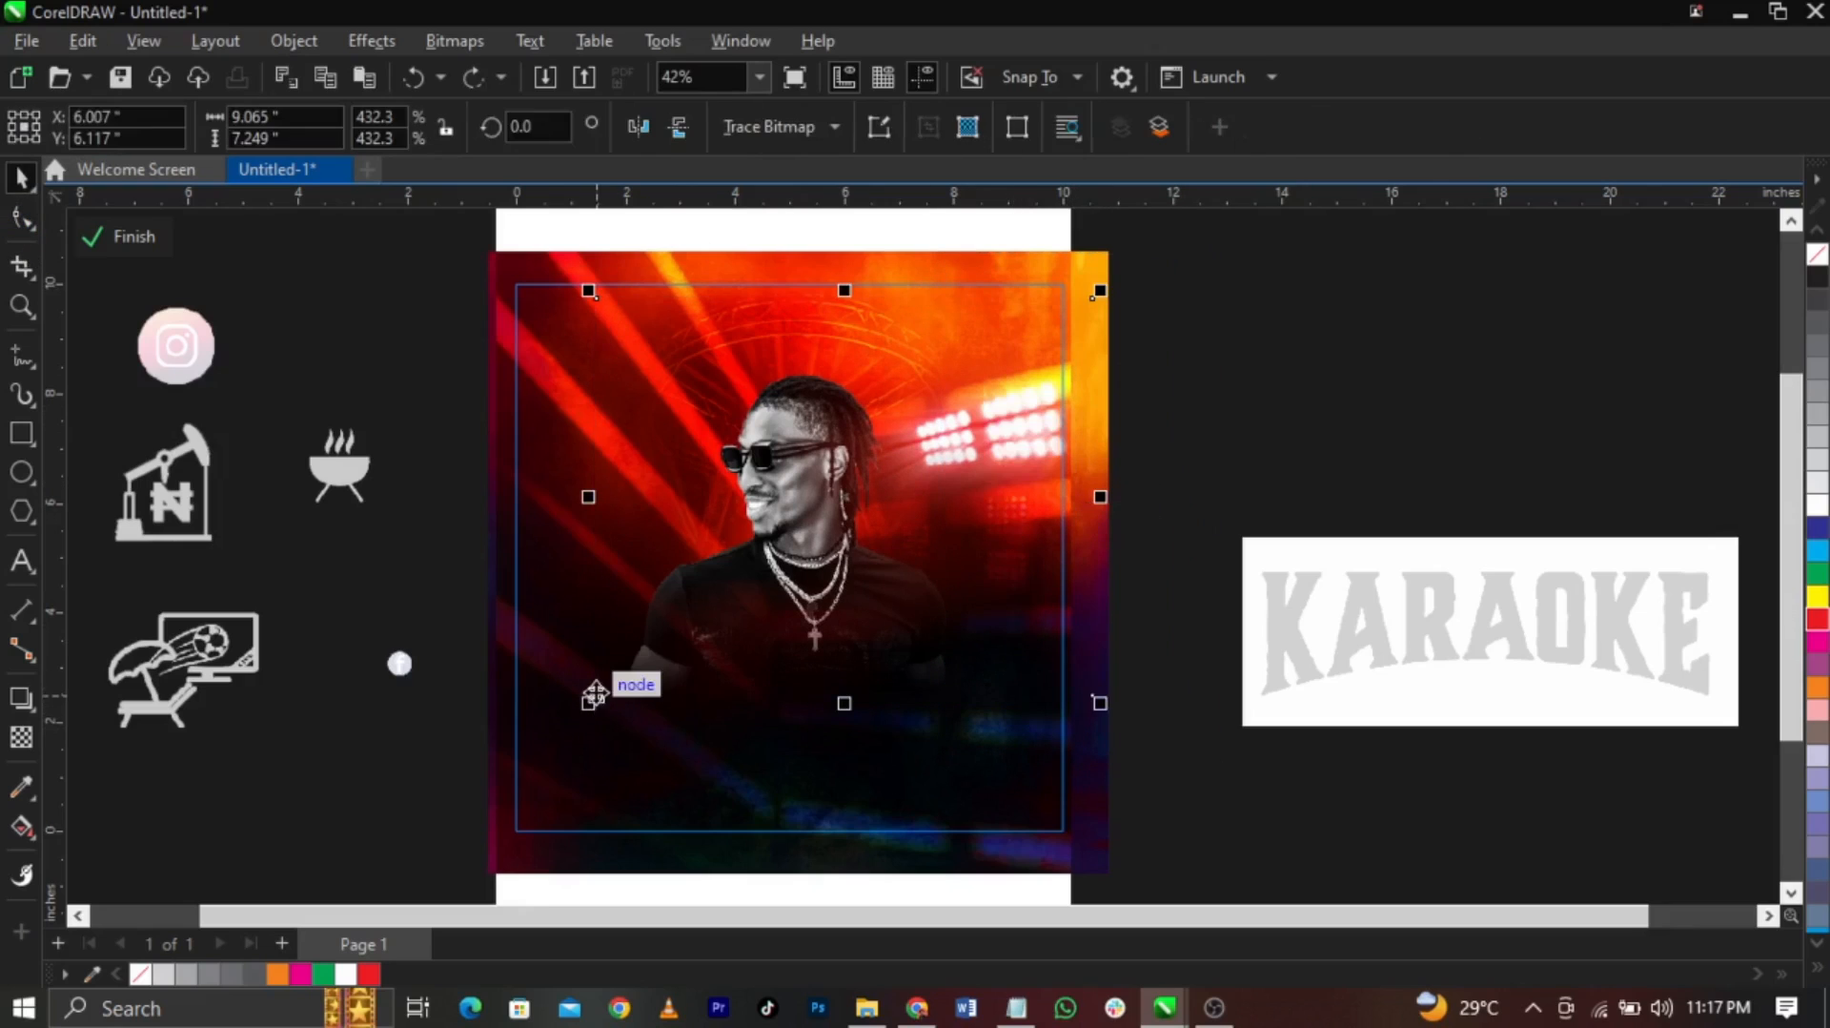
Enlarge the floodlights image a little, position its lamps against the frame's right edge and finish editing the PowerClip
left_click_drag(587, 700, 555, 726)
mouse_move(1001, 473)
left_mouse_down()
mouse_move(981, 495)
mouse_move(1002, 480)
left_mouse_up()
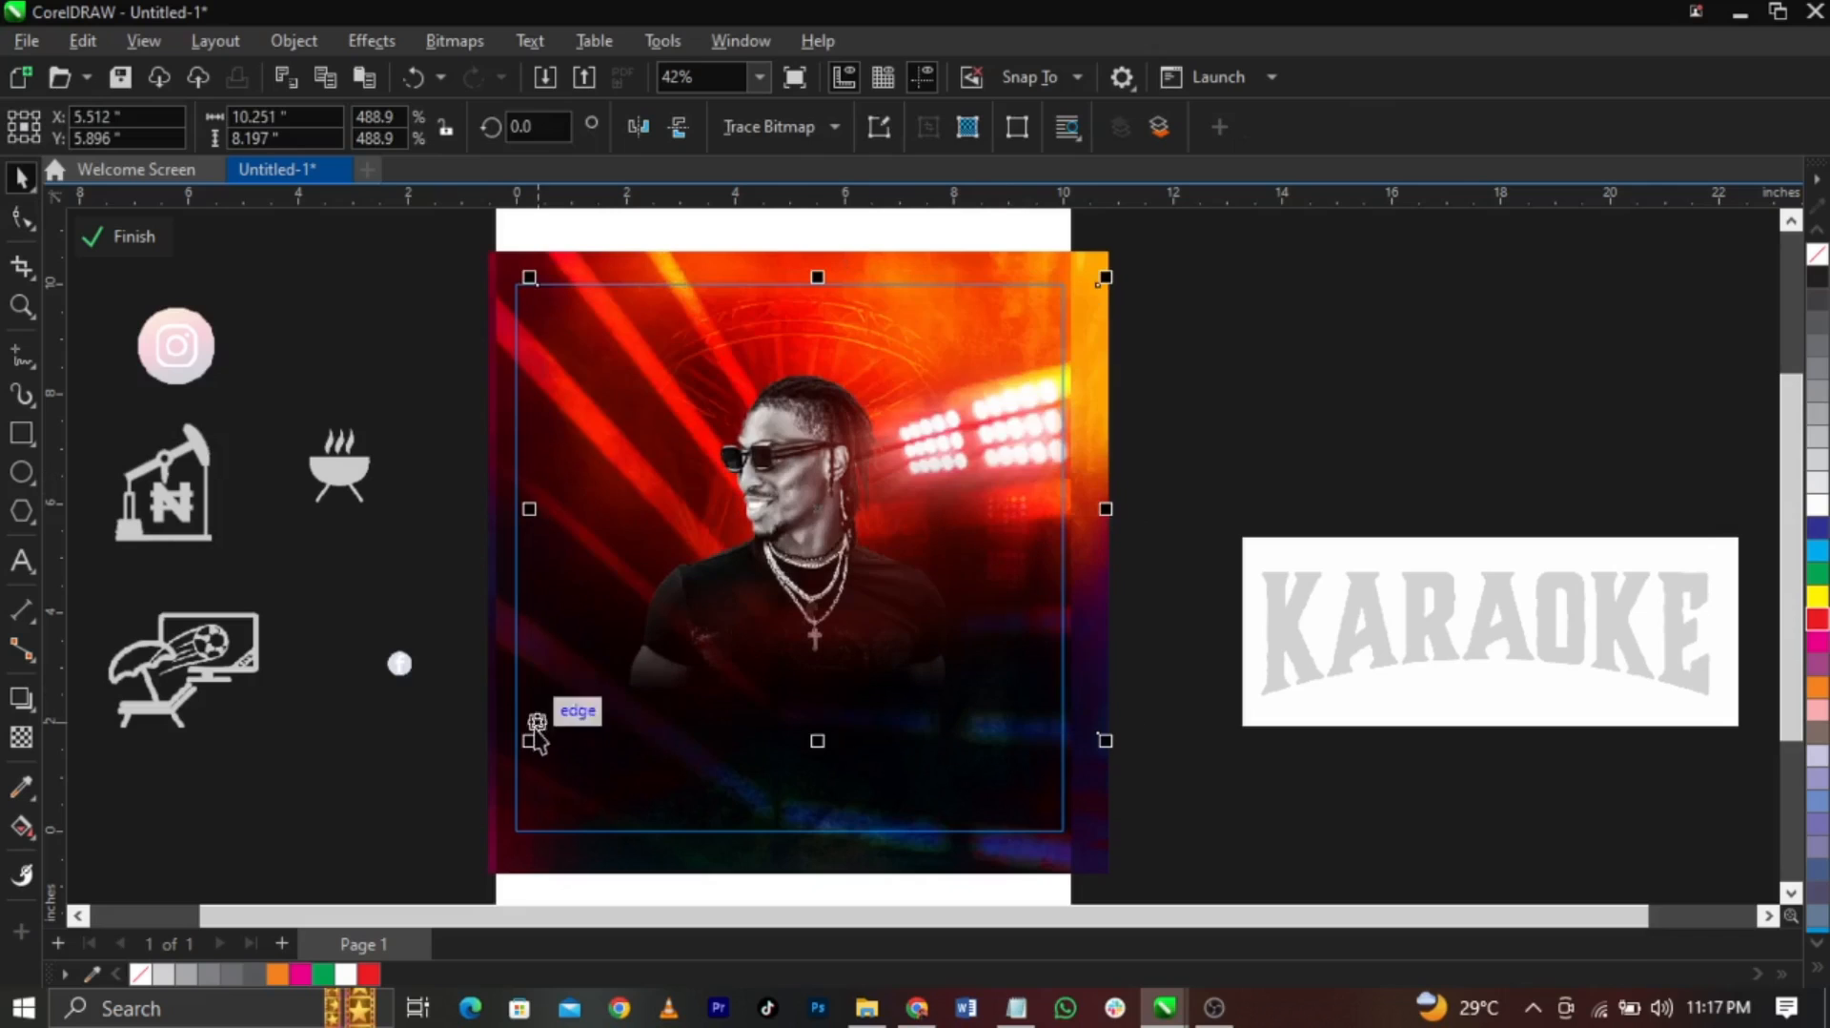
left_click_drag(527, 740, 557, 718)
mouse_move(1070, 447)
left_mouse_down()
mouse_move(1042, 466)
mouse_move(1063, 457)
mouse_move(1045, 448)
left_mouse_up()
left_click(1191, 413, "ctrl")
left_click(1186, 419)
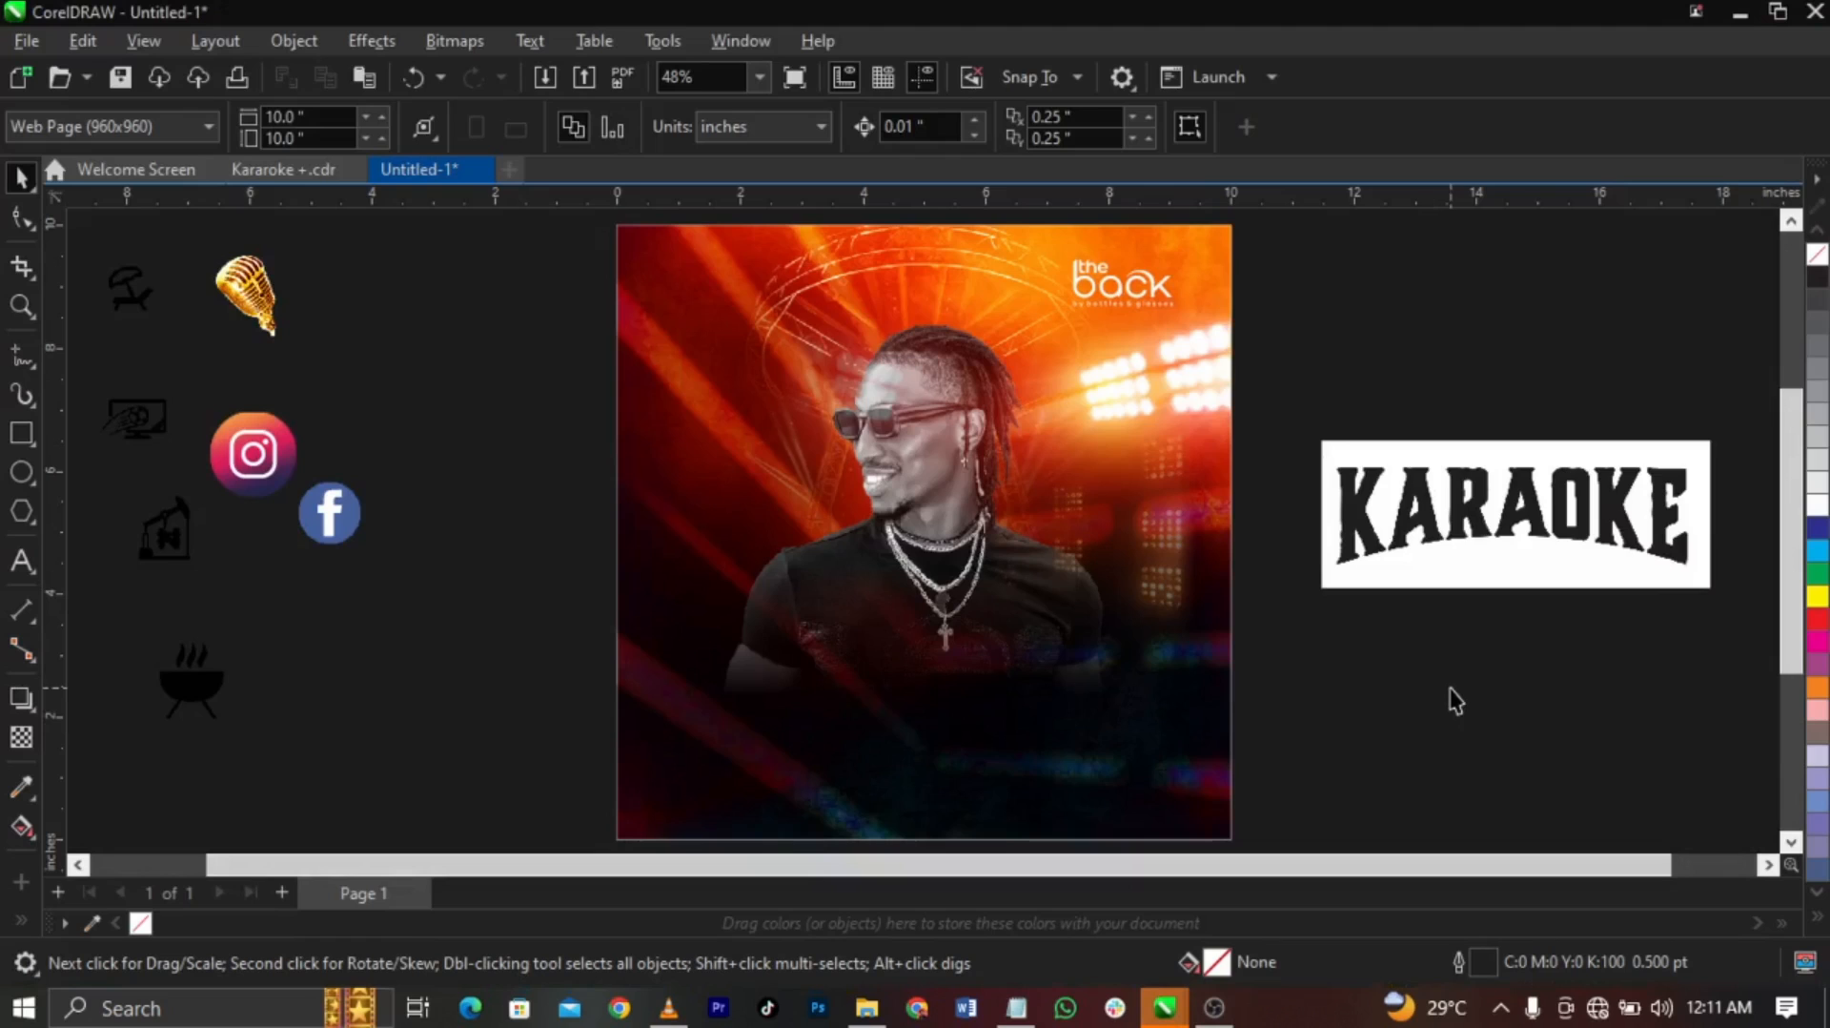
Convert the KARAOKE lettering image to a 300 dpi RGB Color (24-bit) bitmap with anti-aliasing and a transparent background
left_click(1473, 572)
key("F2")
left_click_drag(1268, 421, 1792, 643)
left_click(1066, 604)
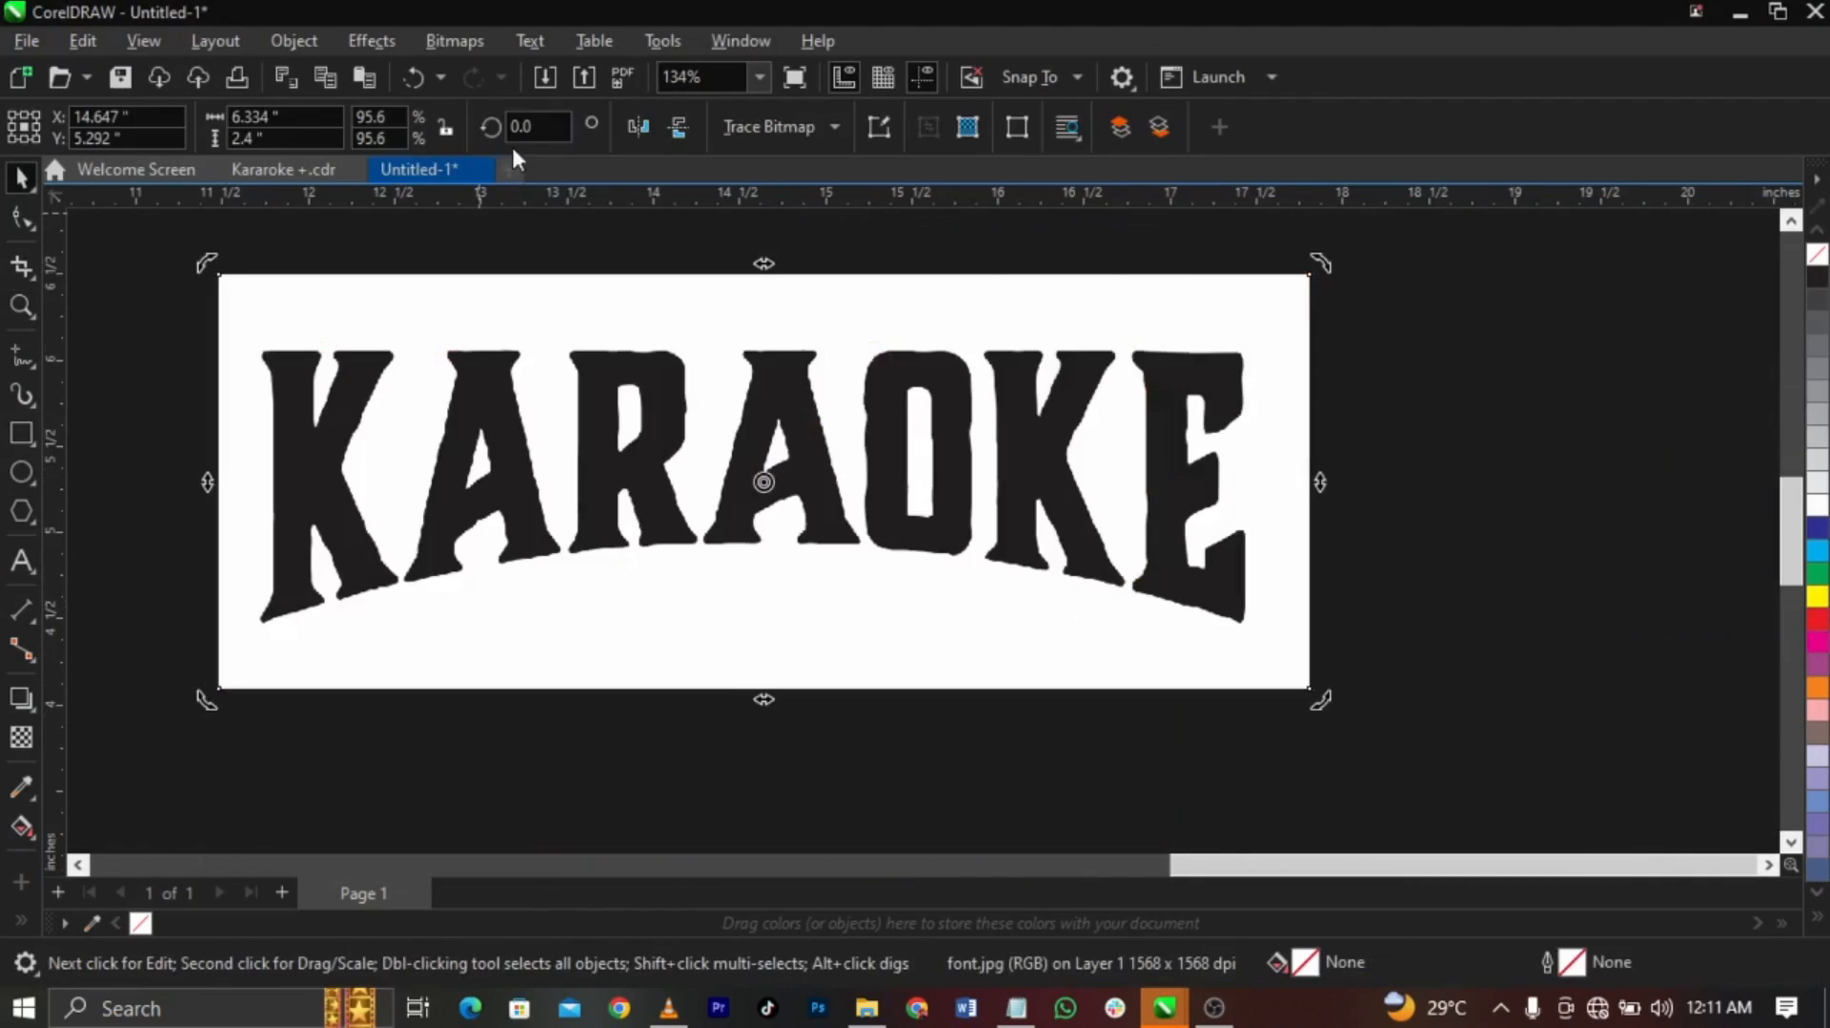
left_click(440, 42)
left_click(479, 78)
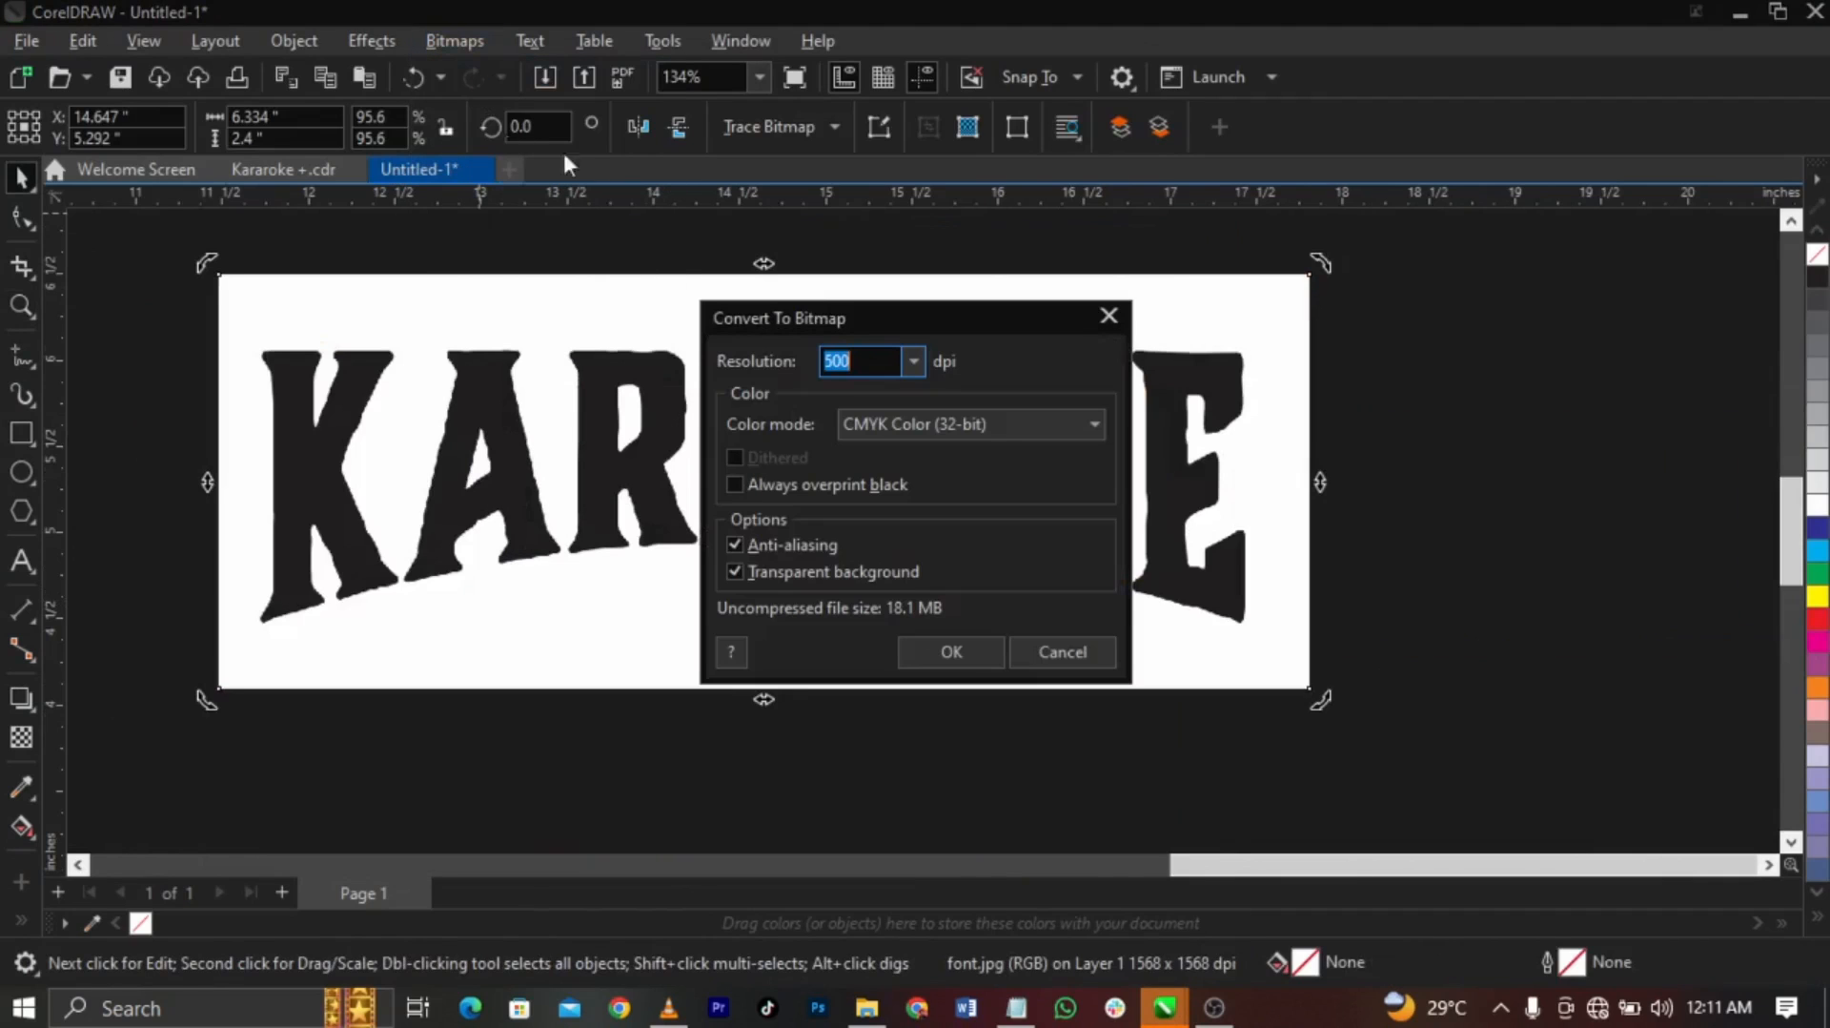
left_click(931, 425)
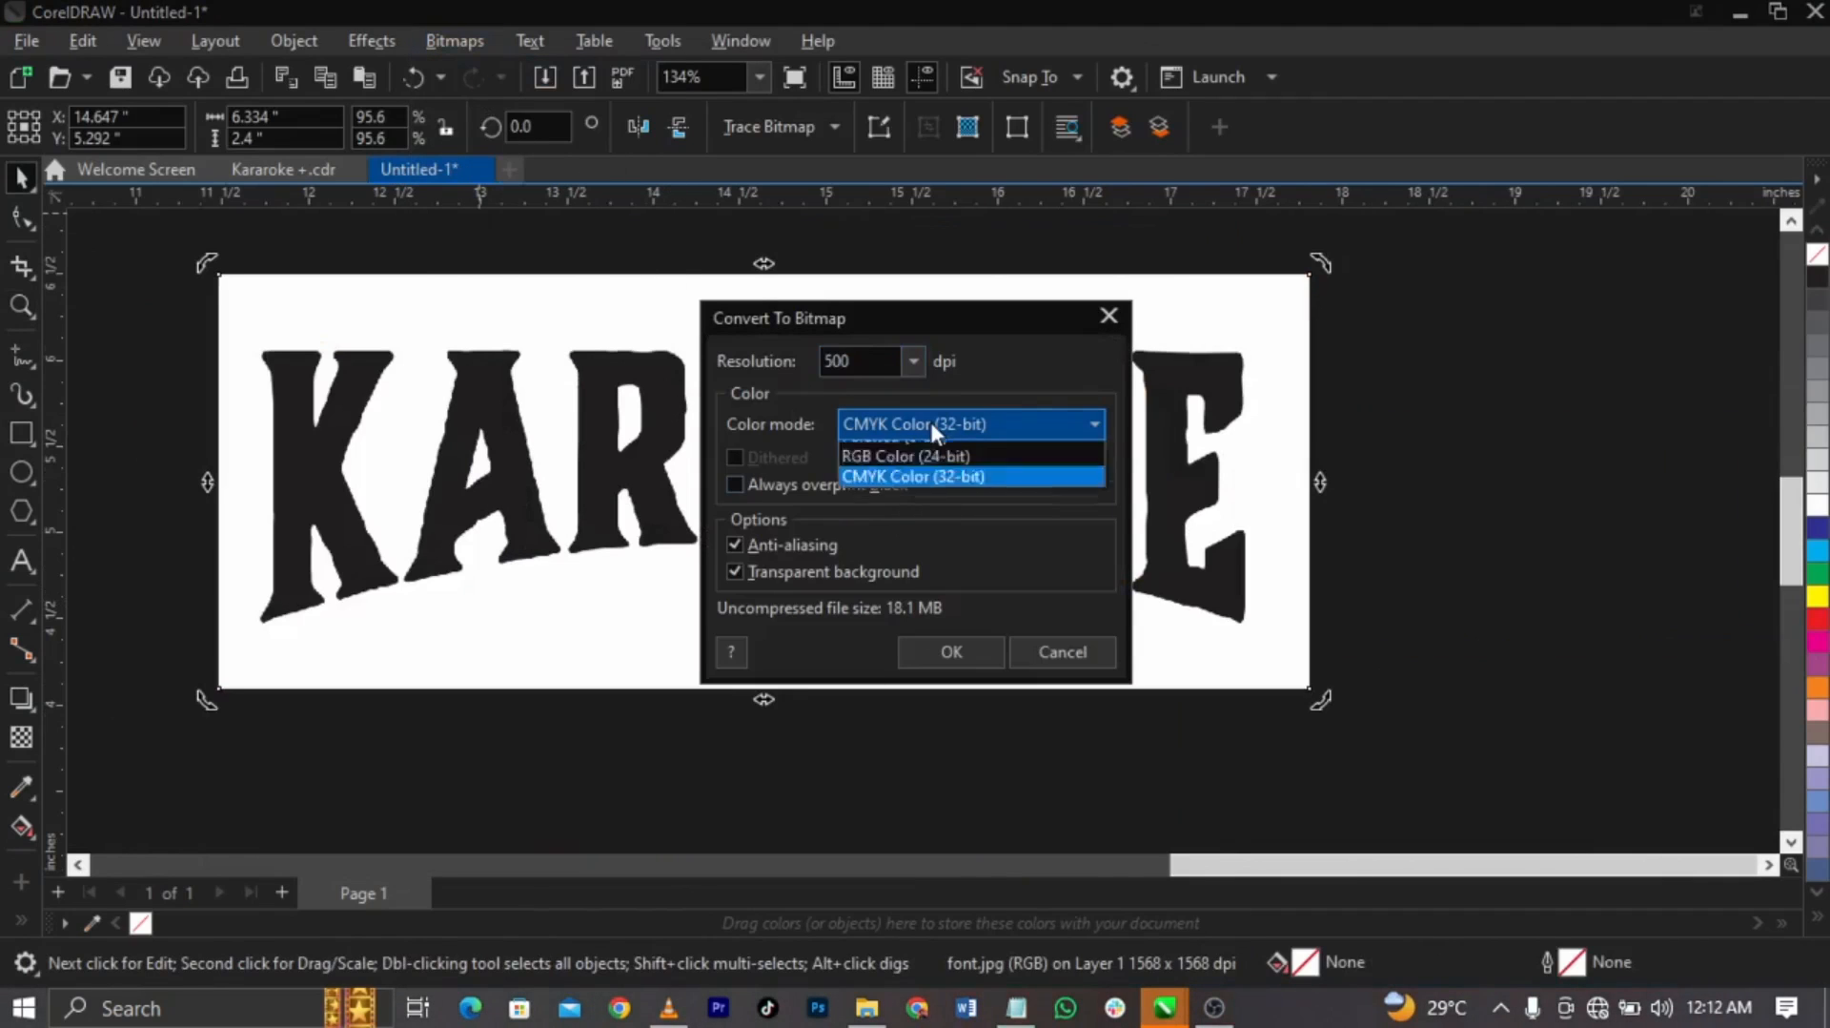
left_click(917, 529)
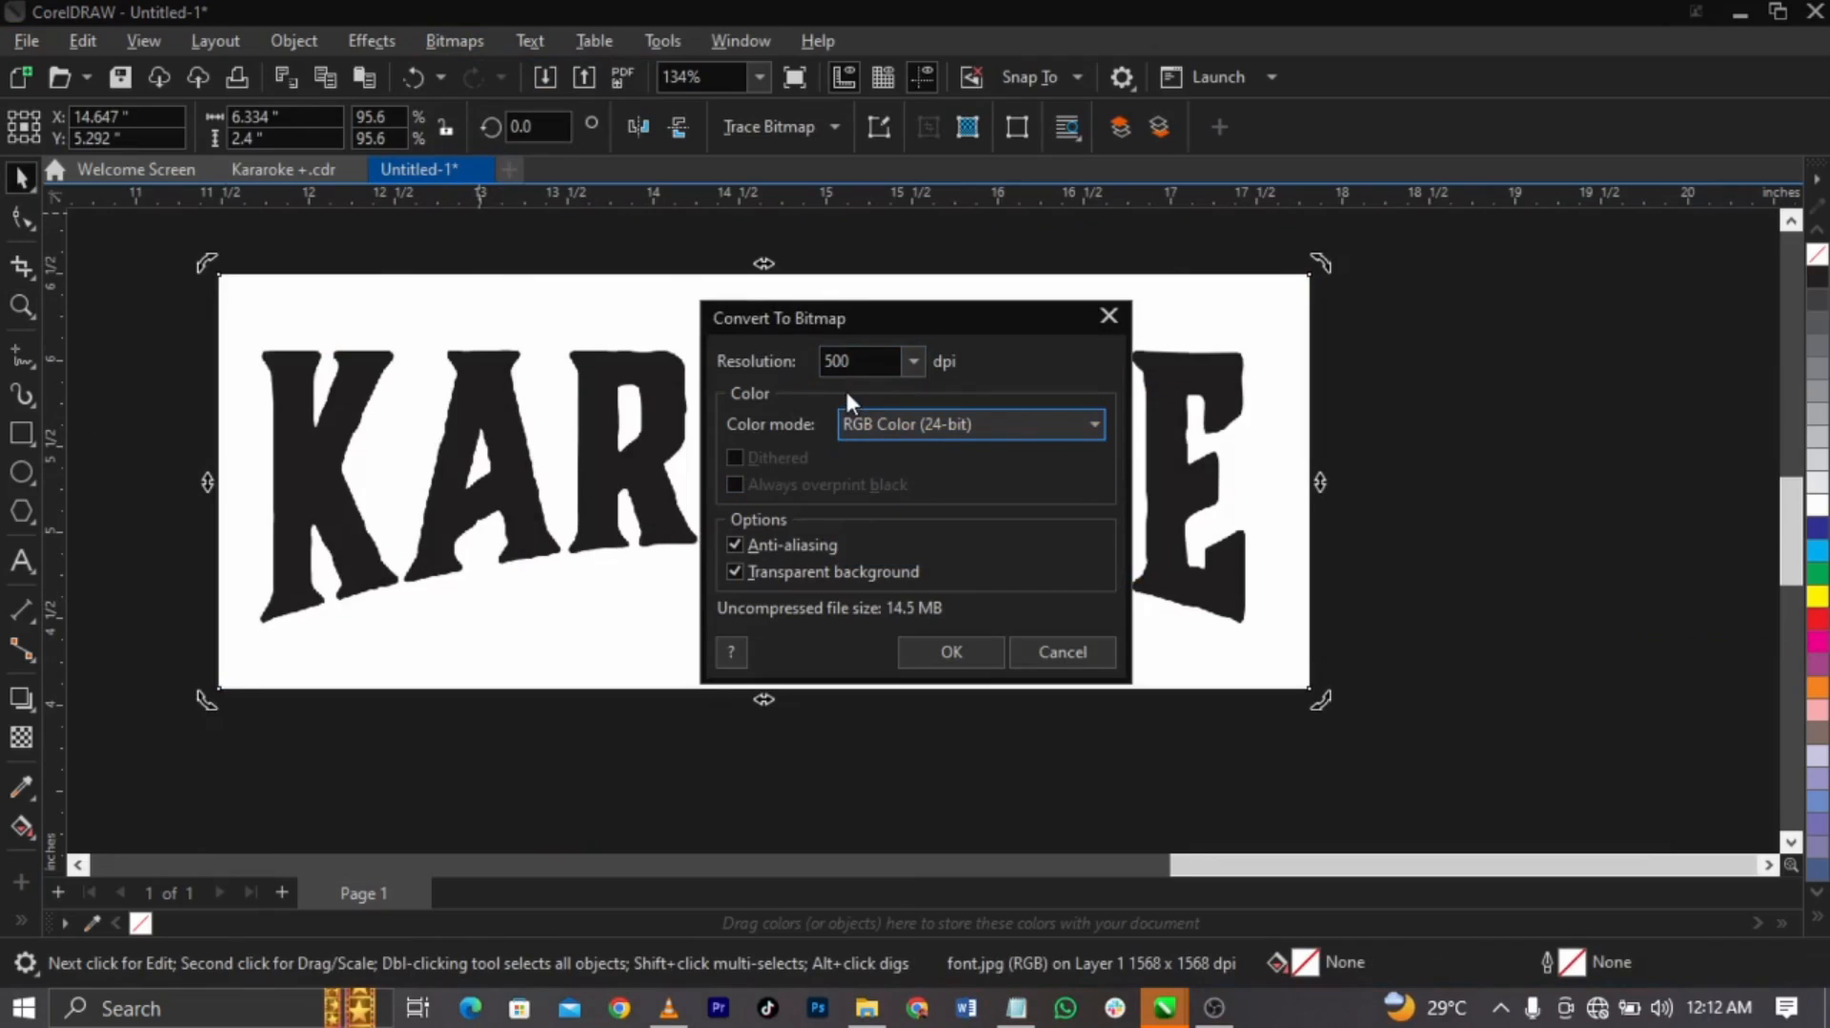
left_click_drag(863, 362, 749, 384)
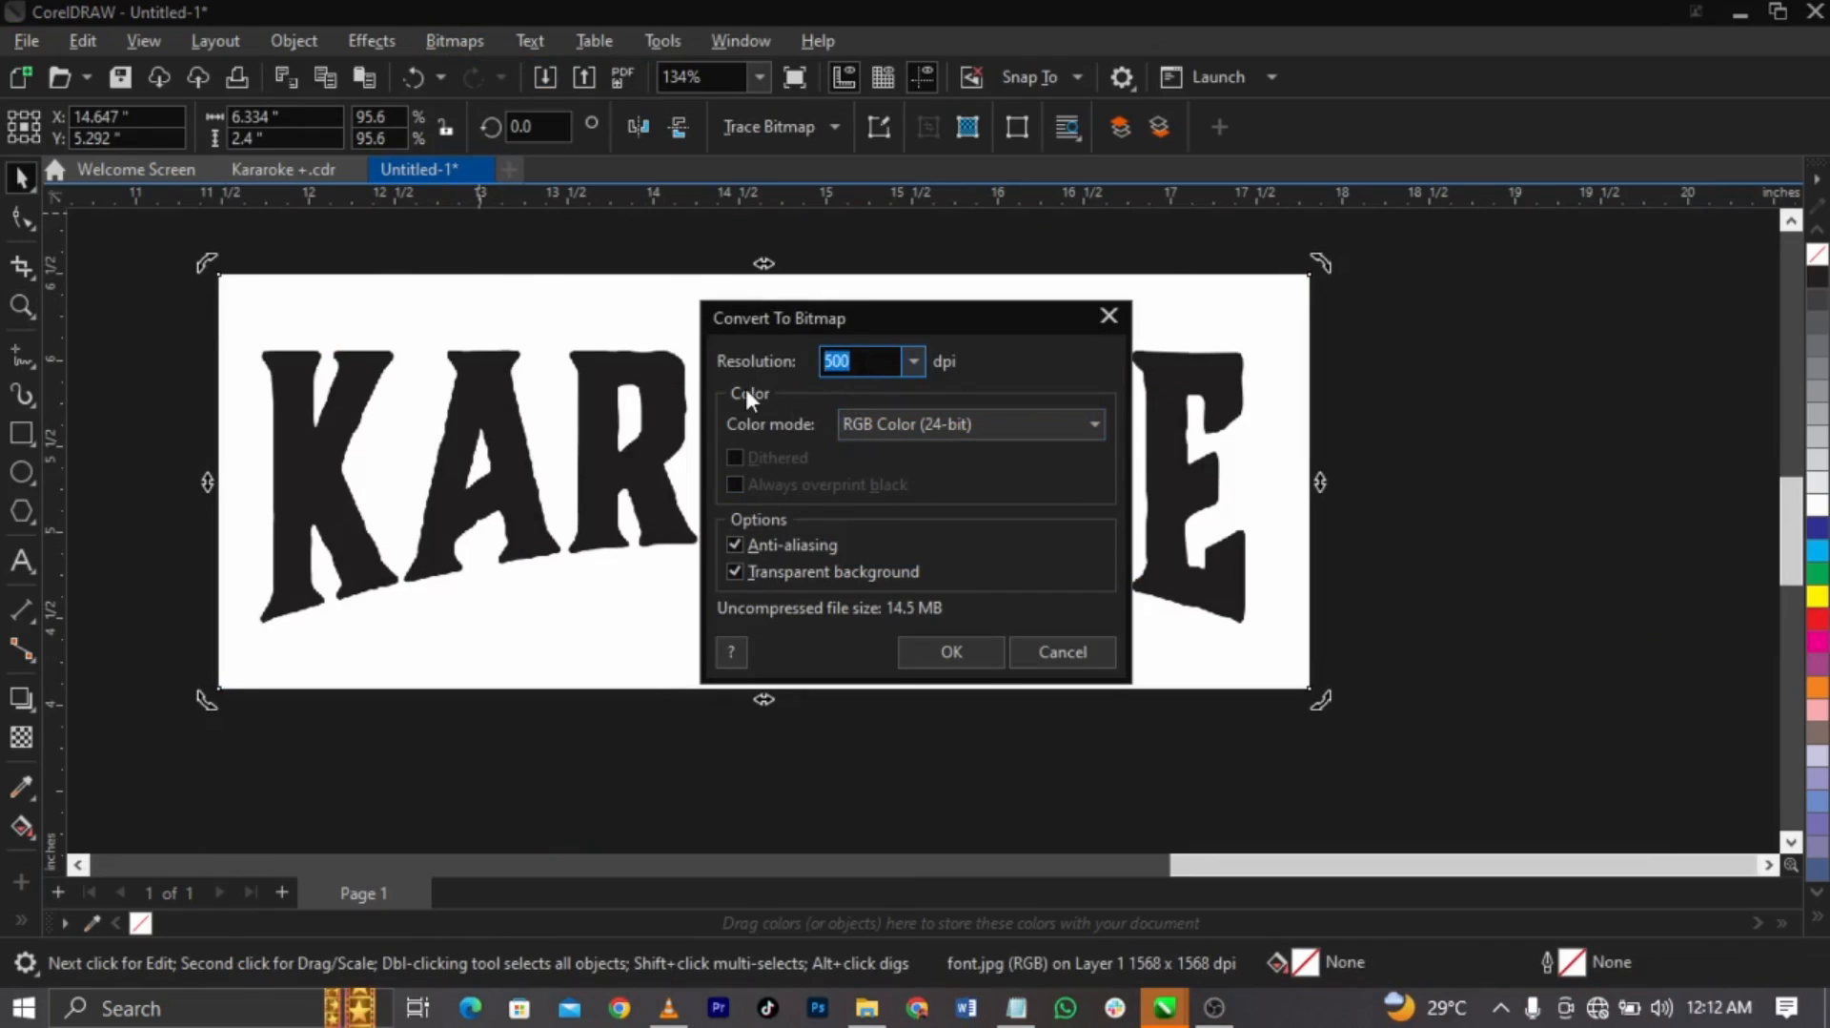
type("300")
key("Return")
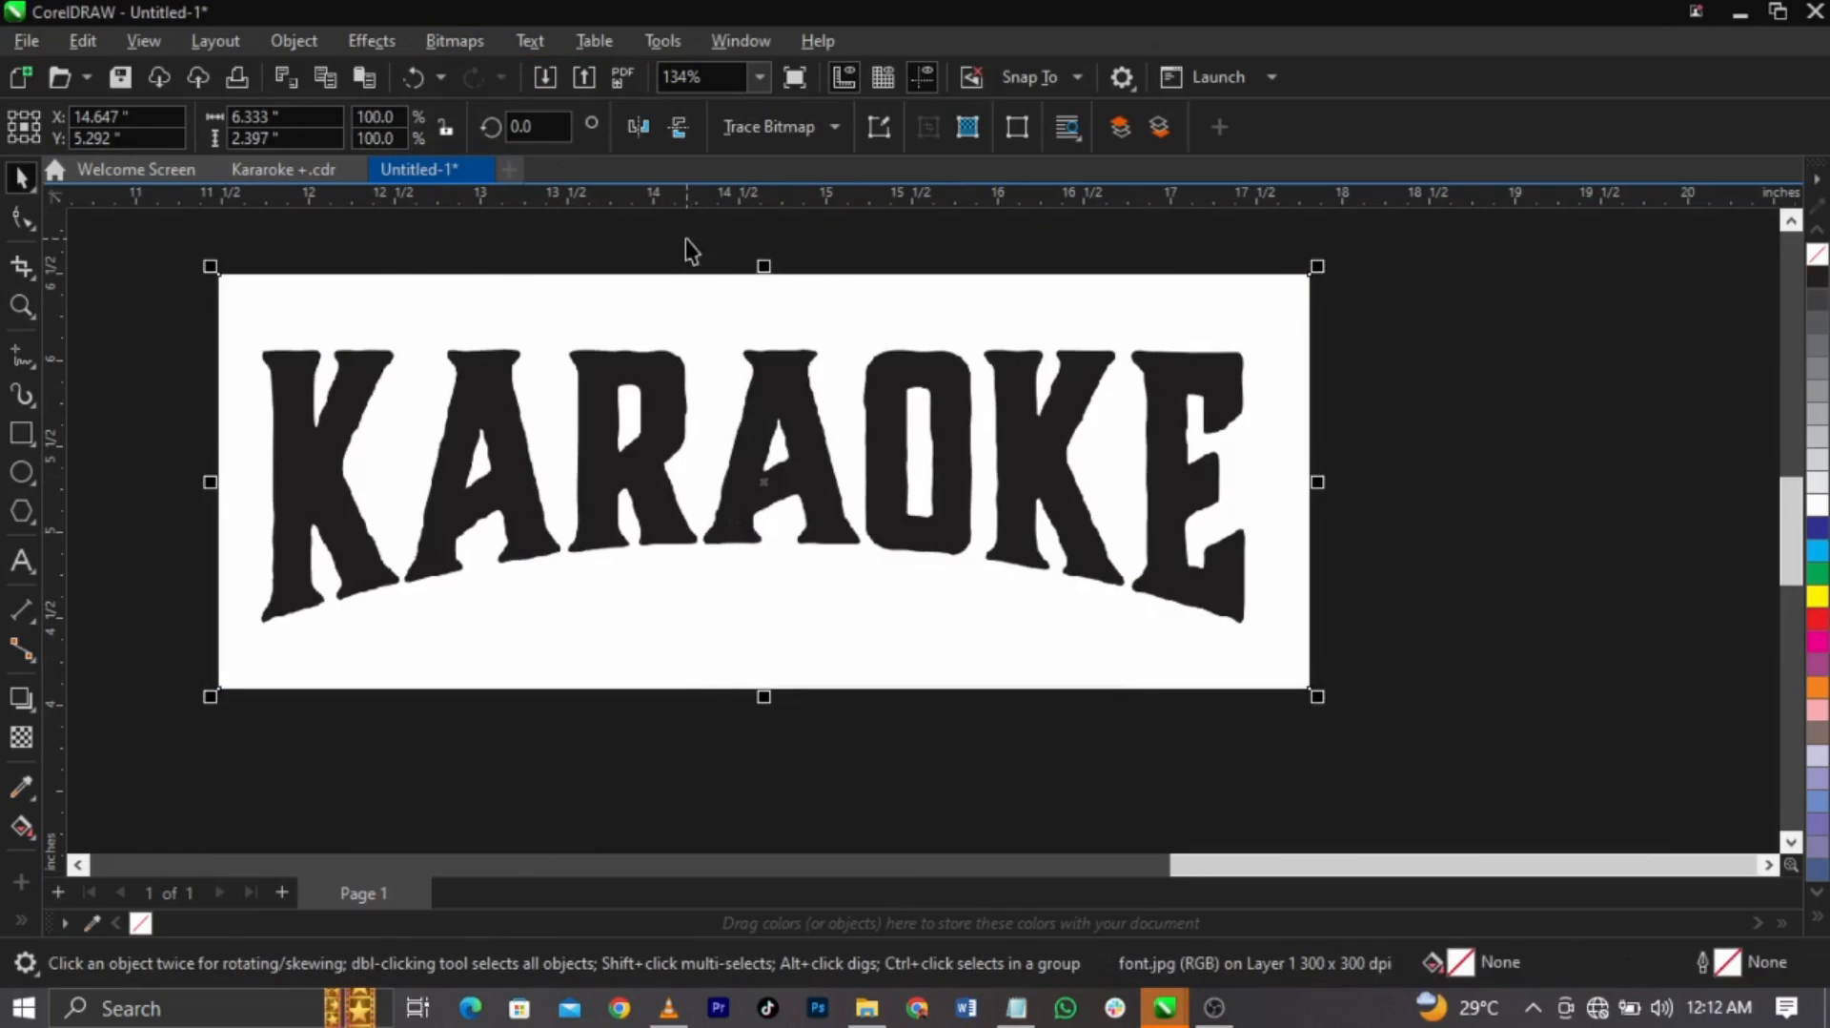
Convert the KARAOKE lettering image to black and white (1-bit) with the Line Art method and a threshold of 190
left_click(455, 41)
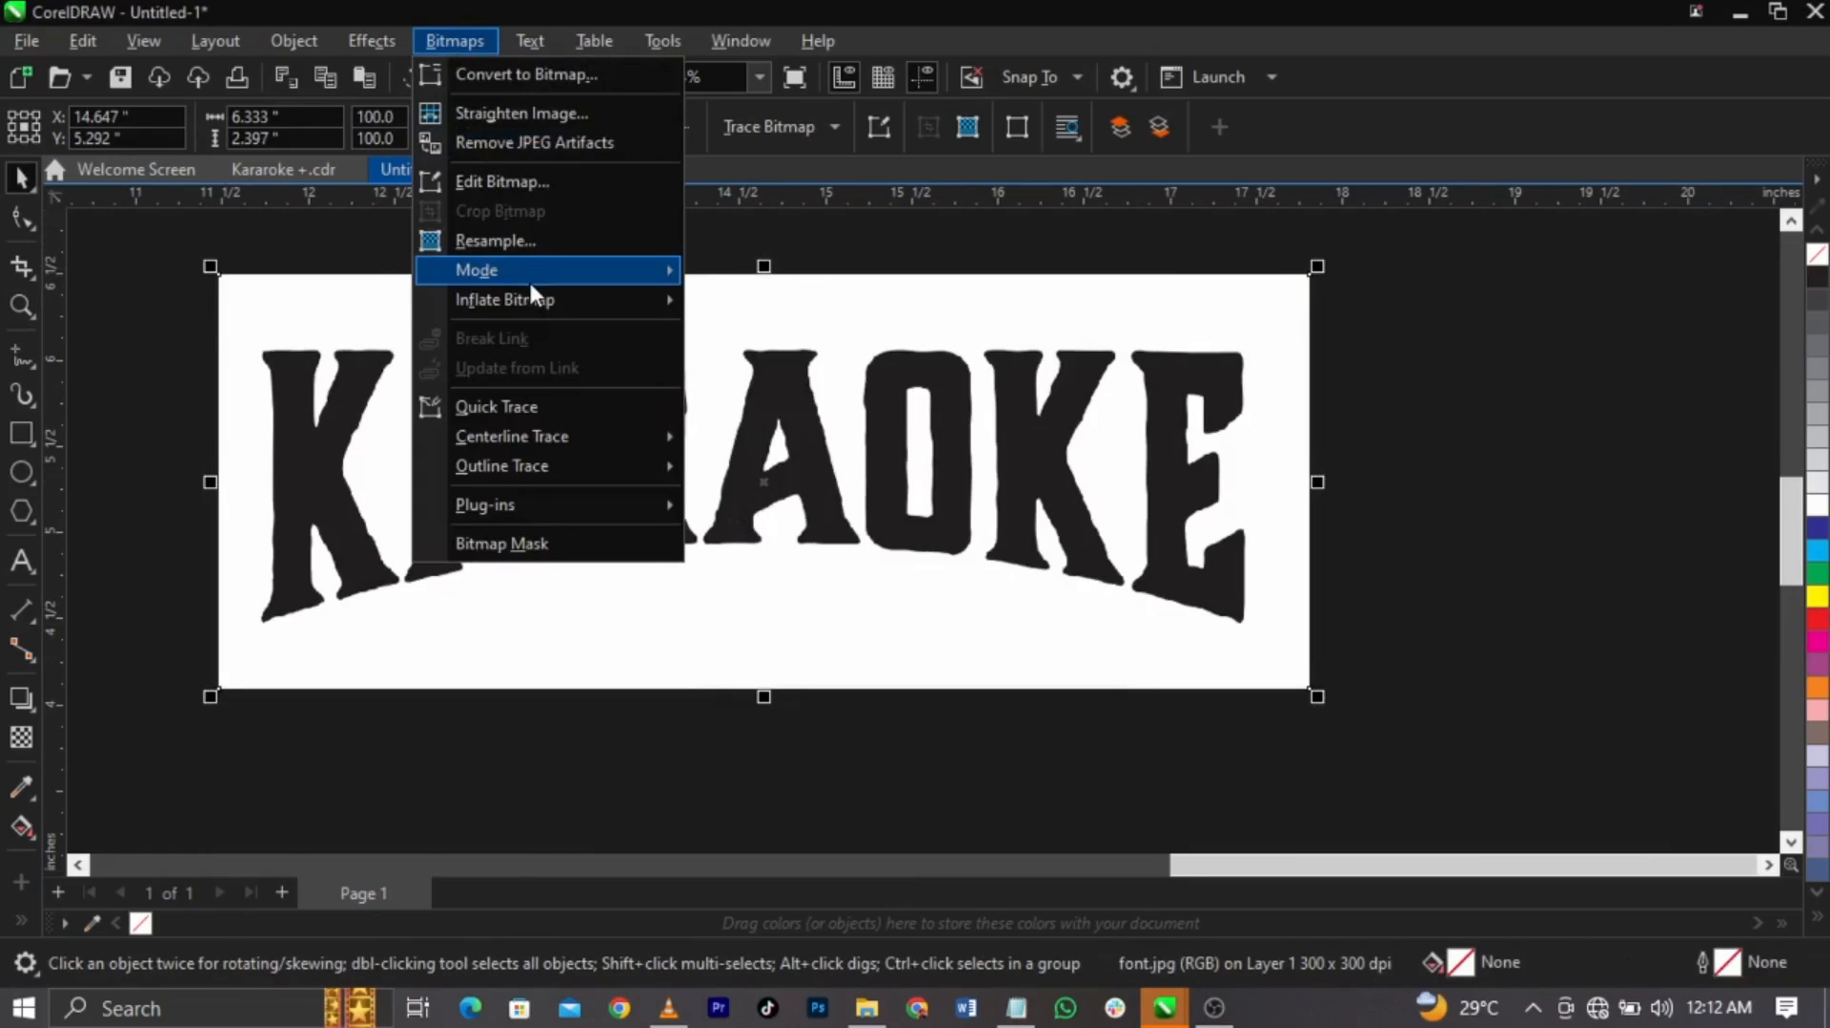
mouse_move(528, 274)
left_click(721, 272)
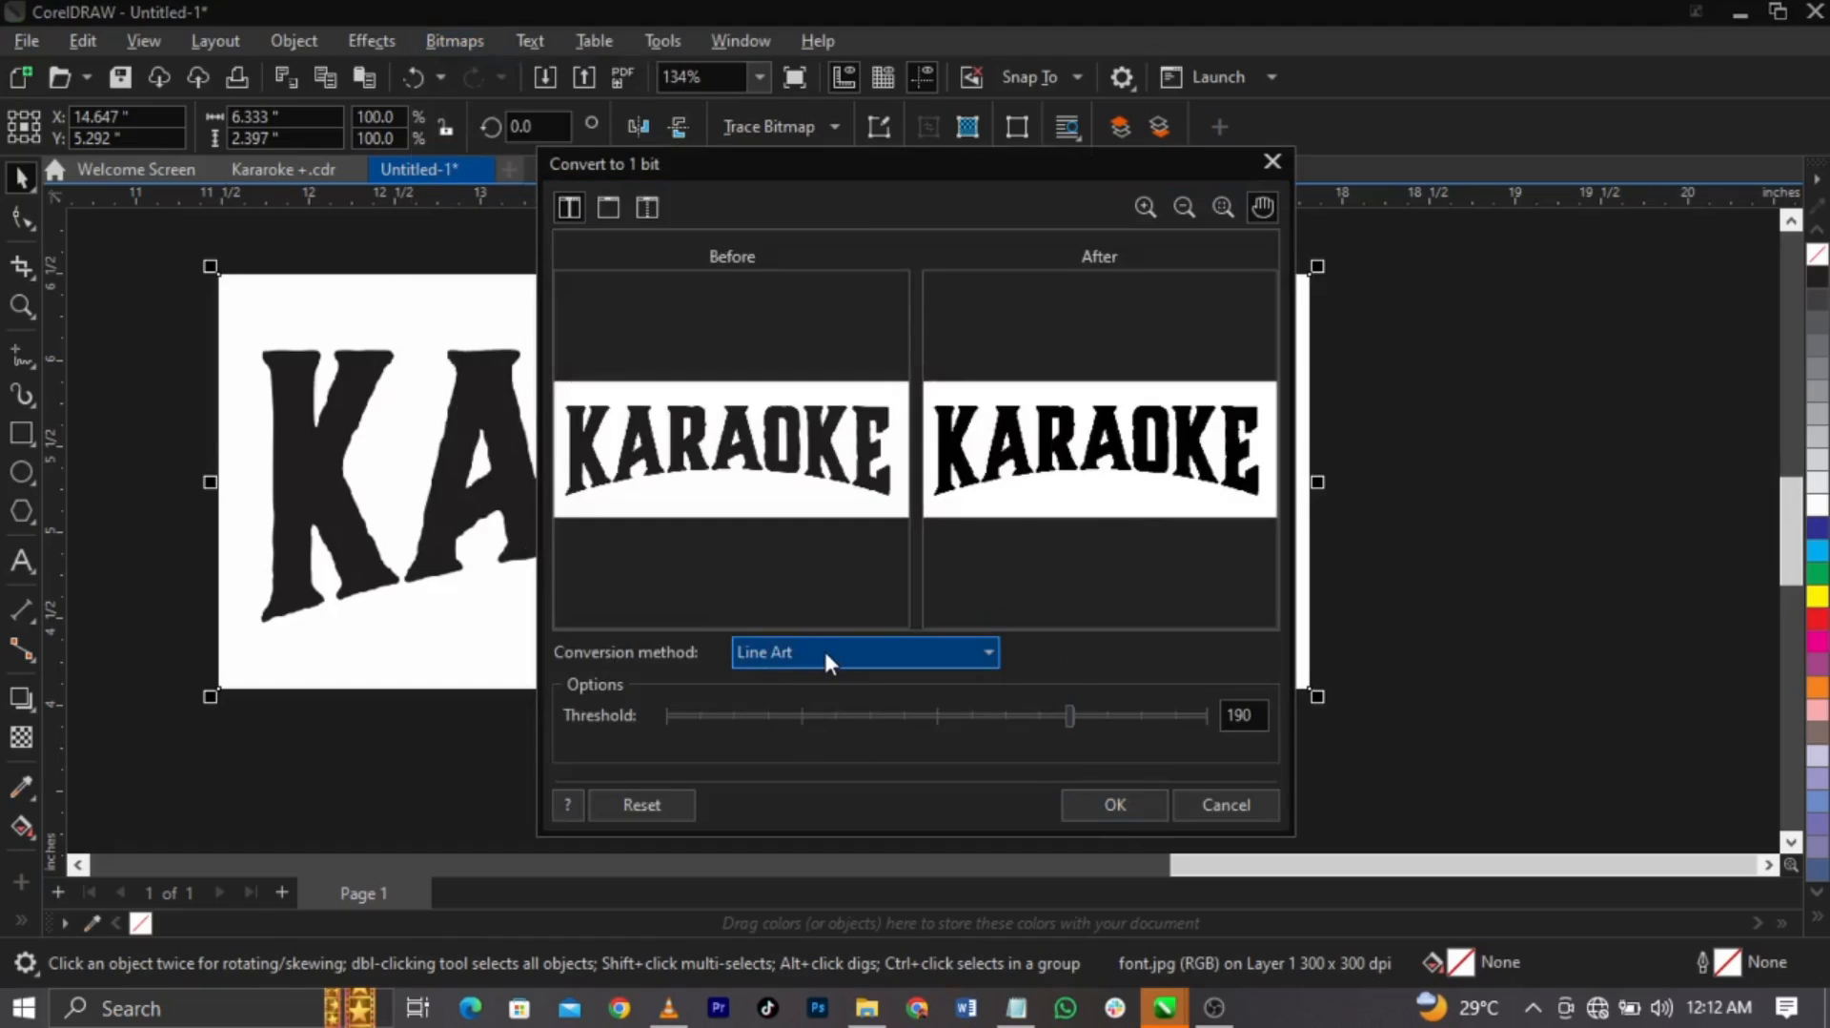
left_click(1101, 812)
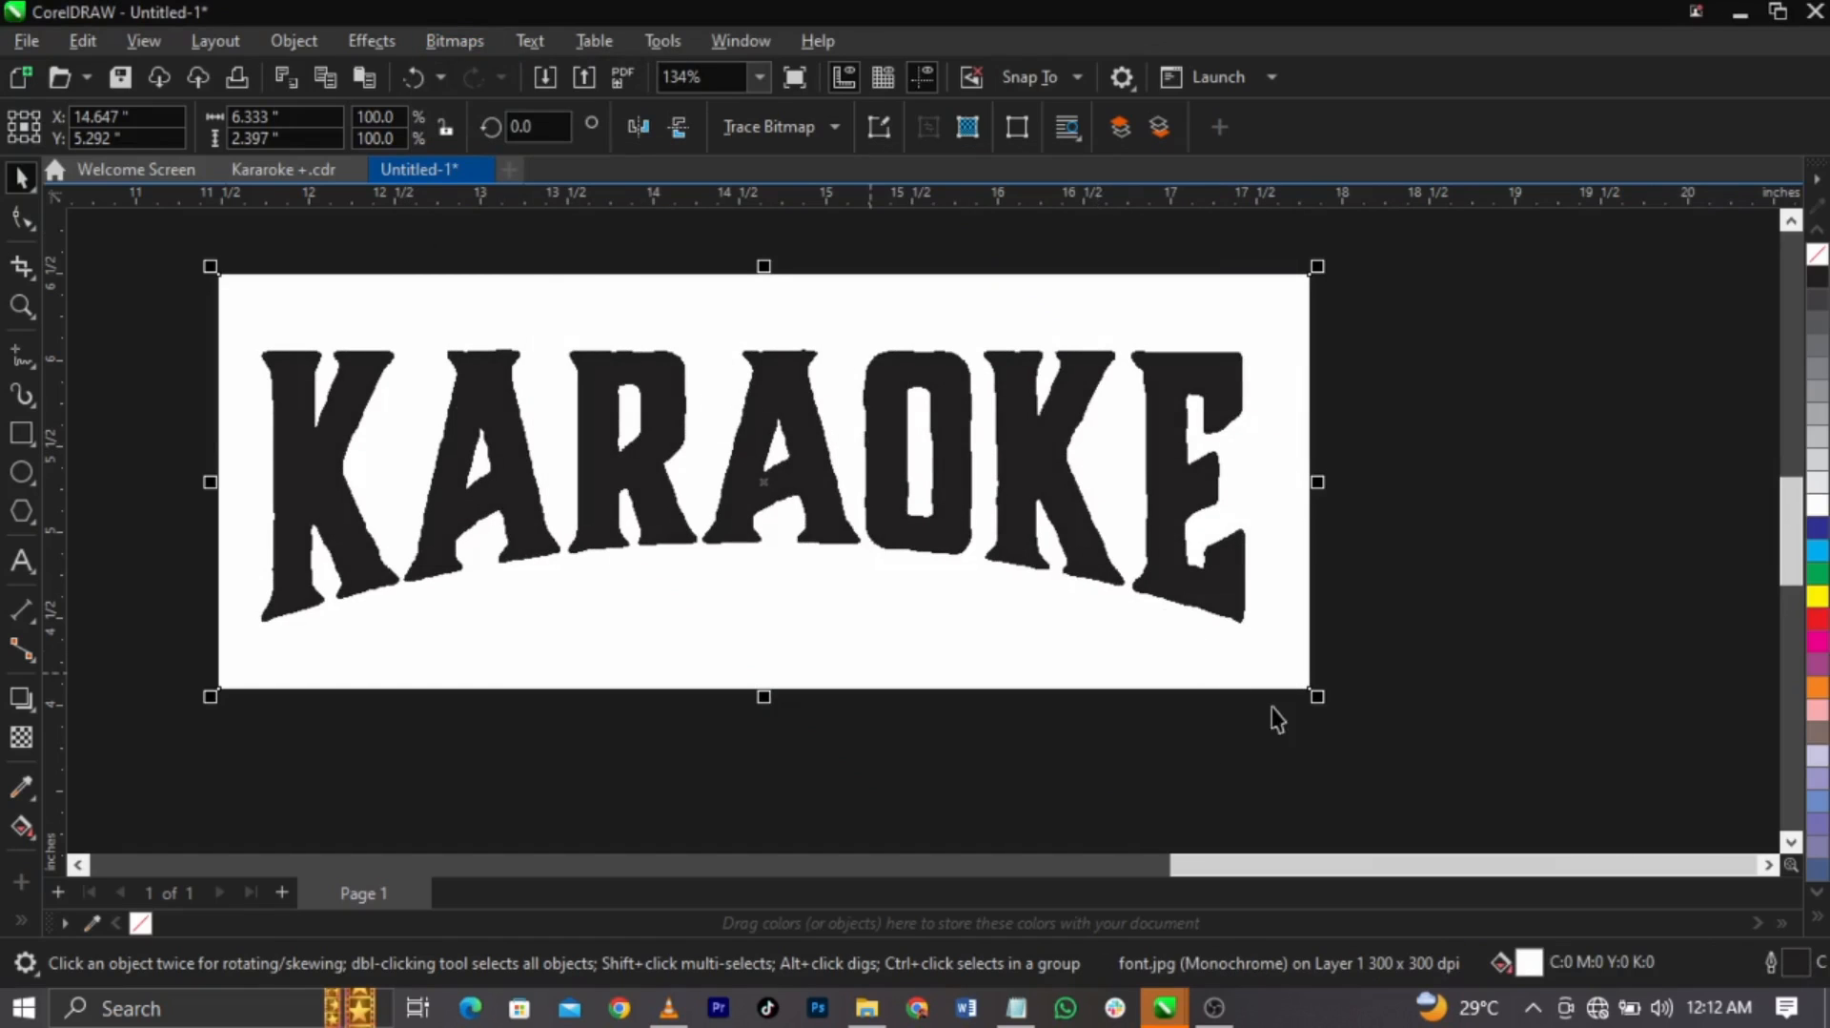
Shrink the KARAOKE lettering image proportionally to about 3.59 by 1.36 inches and reposition it slightly in the empty area beside the page
left_click_drag(1315, 700, 1055, 599)
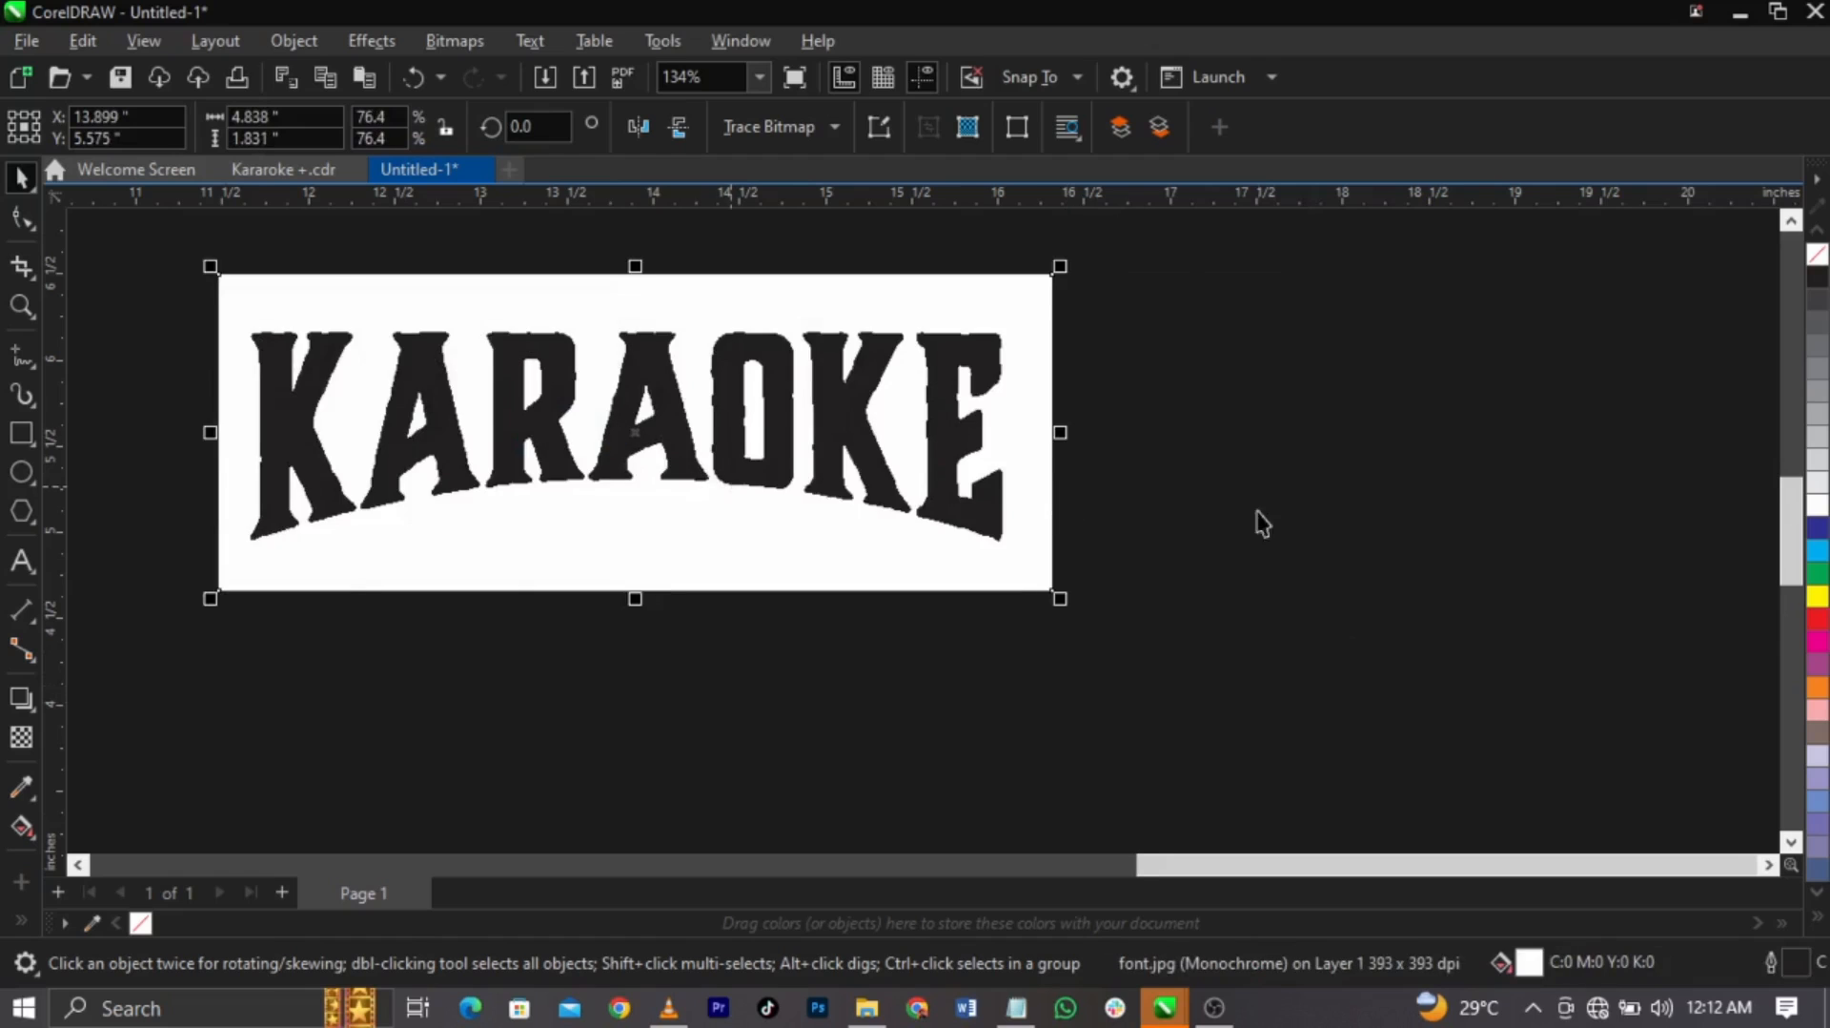
scroll(1262, 523, "down", 2)
scroll(1262, 523, "down", 1)
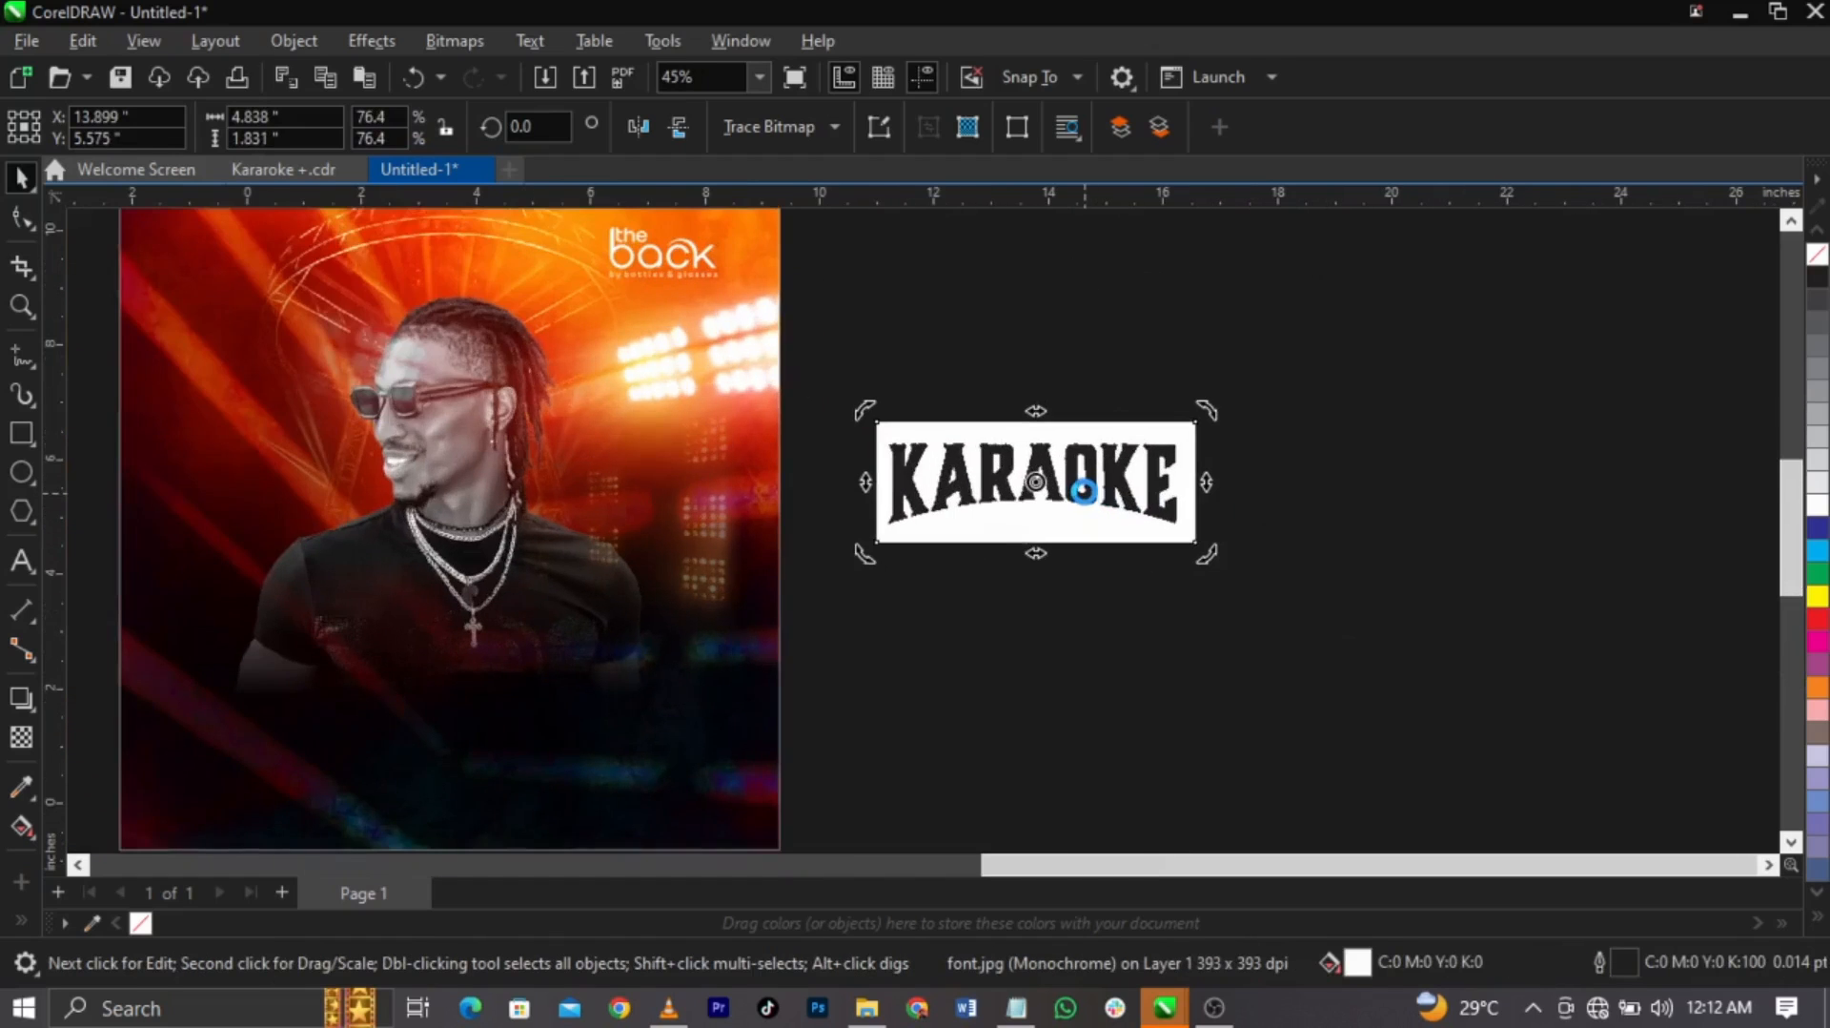
scroll(1082, 491, "up", 5)
left_click(1374, 639)
left_click(1339, 607)
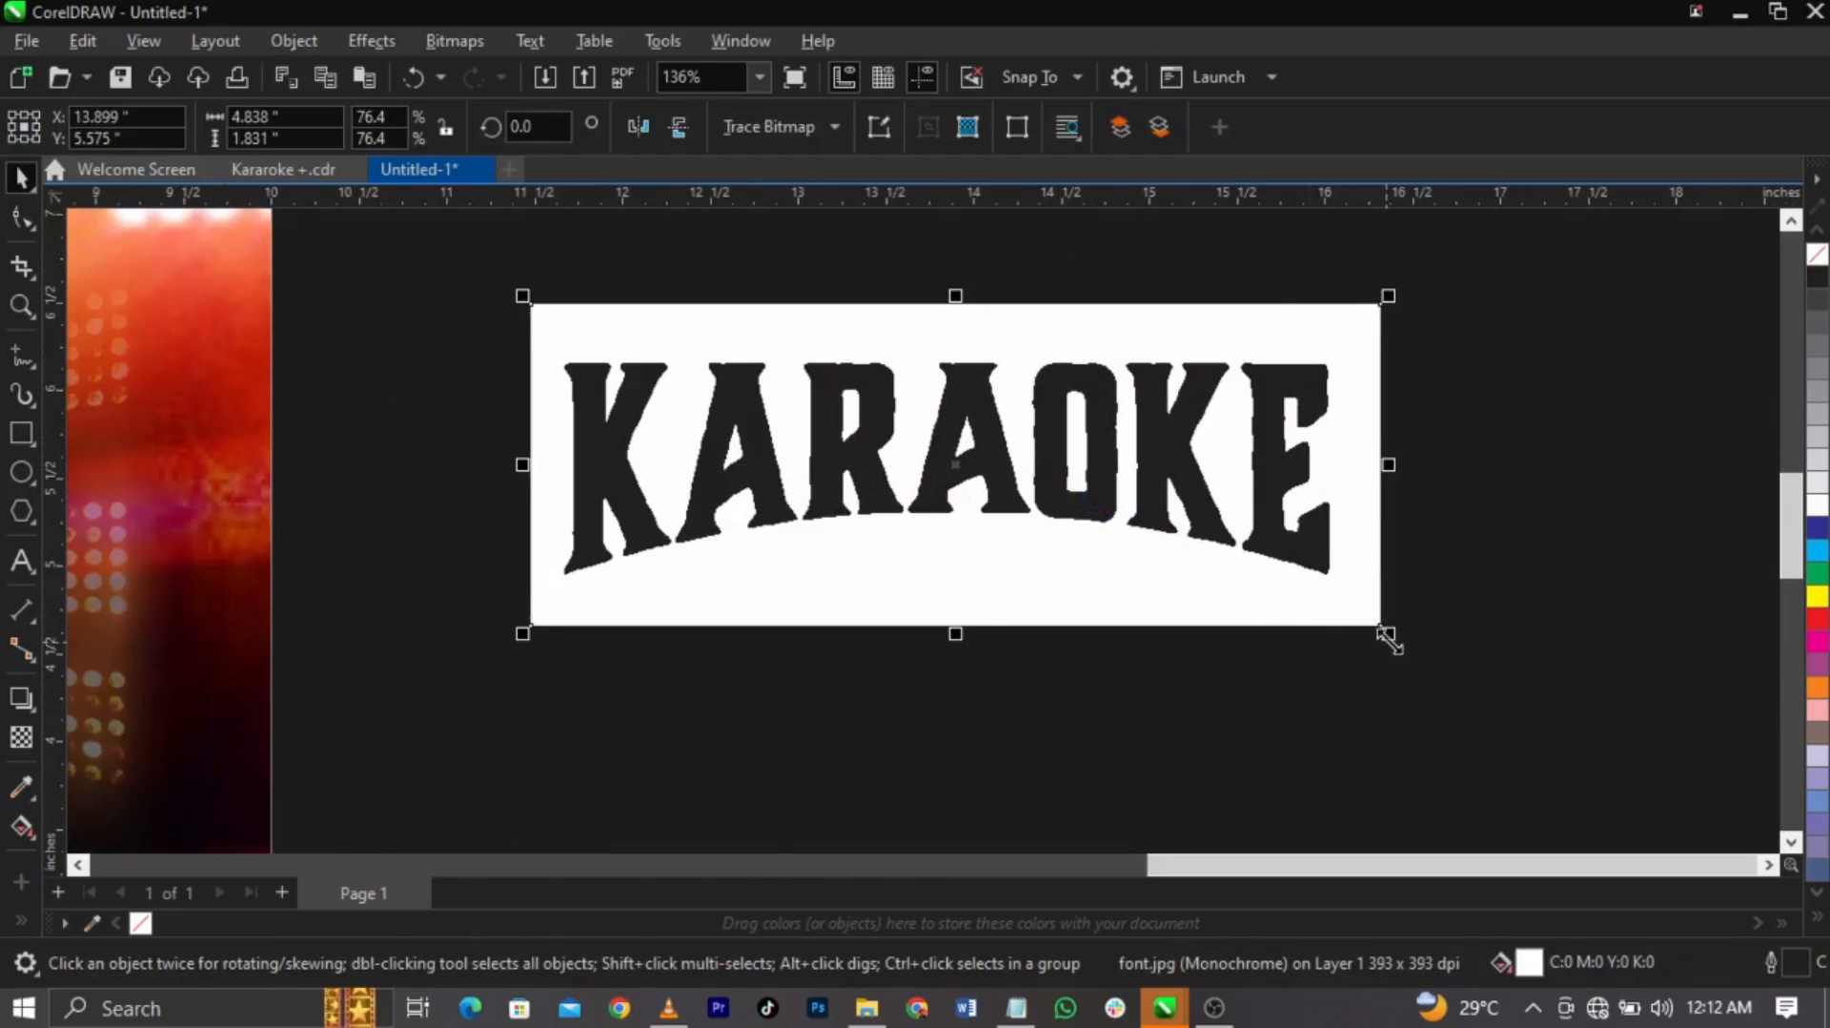
left_click_drag(1391, 637, 1170, 577)
left_click_drag(932, 467, 952, 502)
scroll(985, 474, "up", 2)
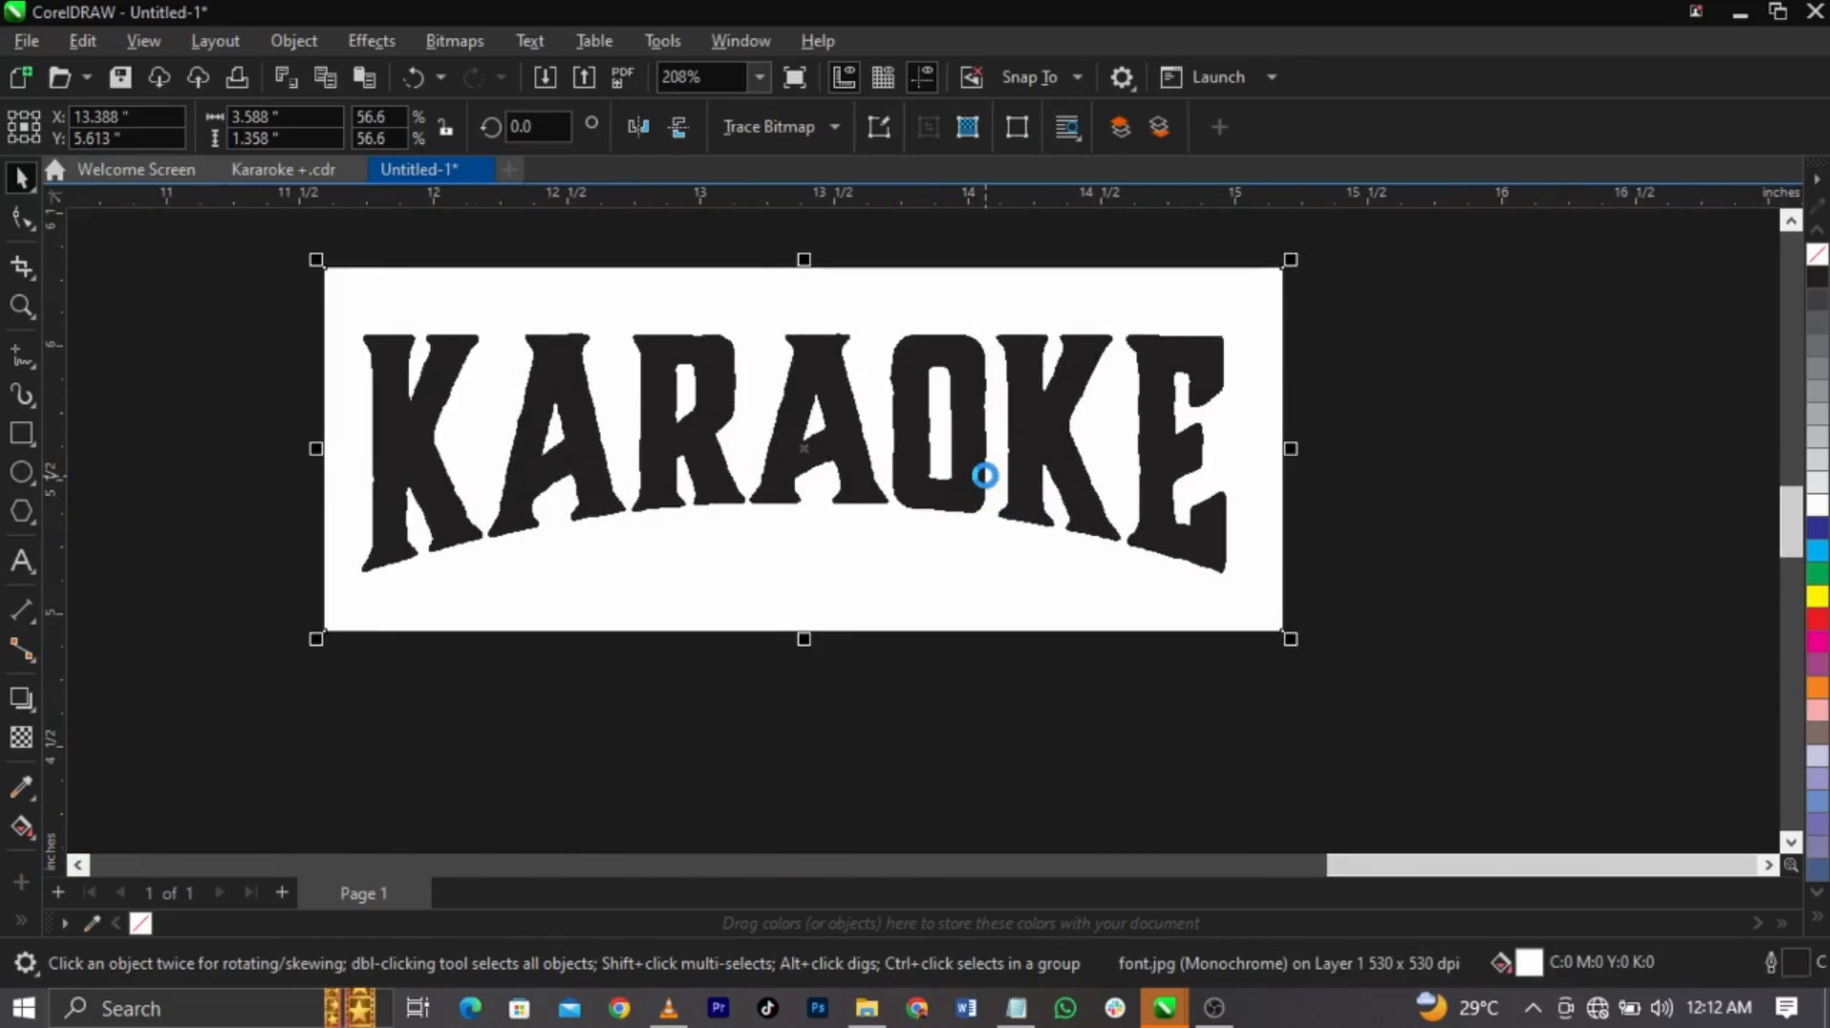
scroll(984, 475, "down", 1)
scroll(974, 406, "up", 1)
left_click_drag(822, 348, 825, 374)
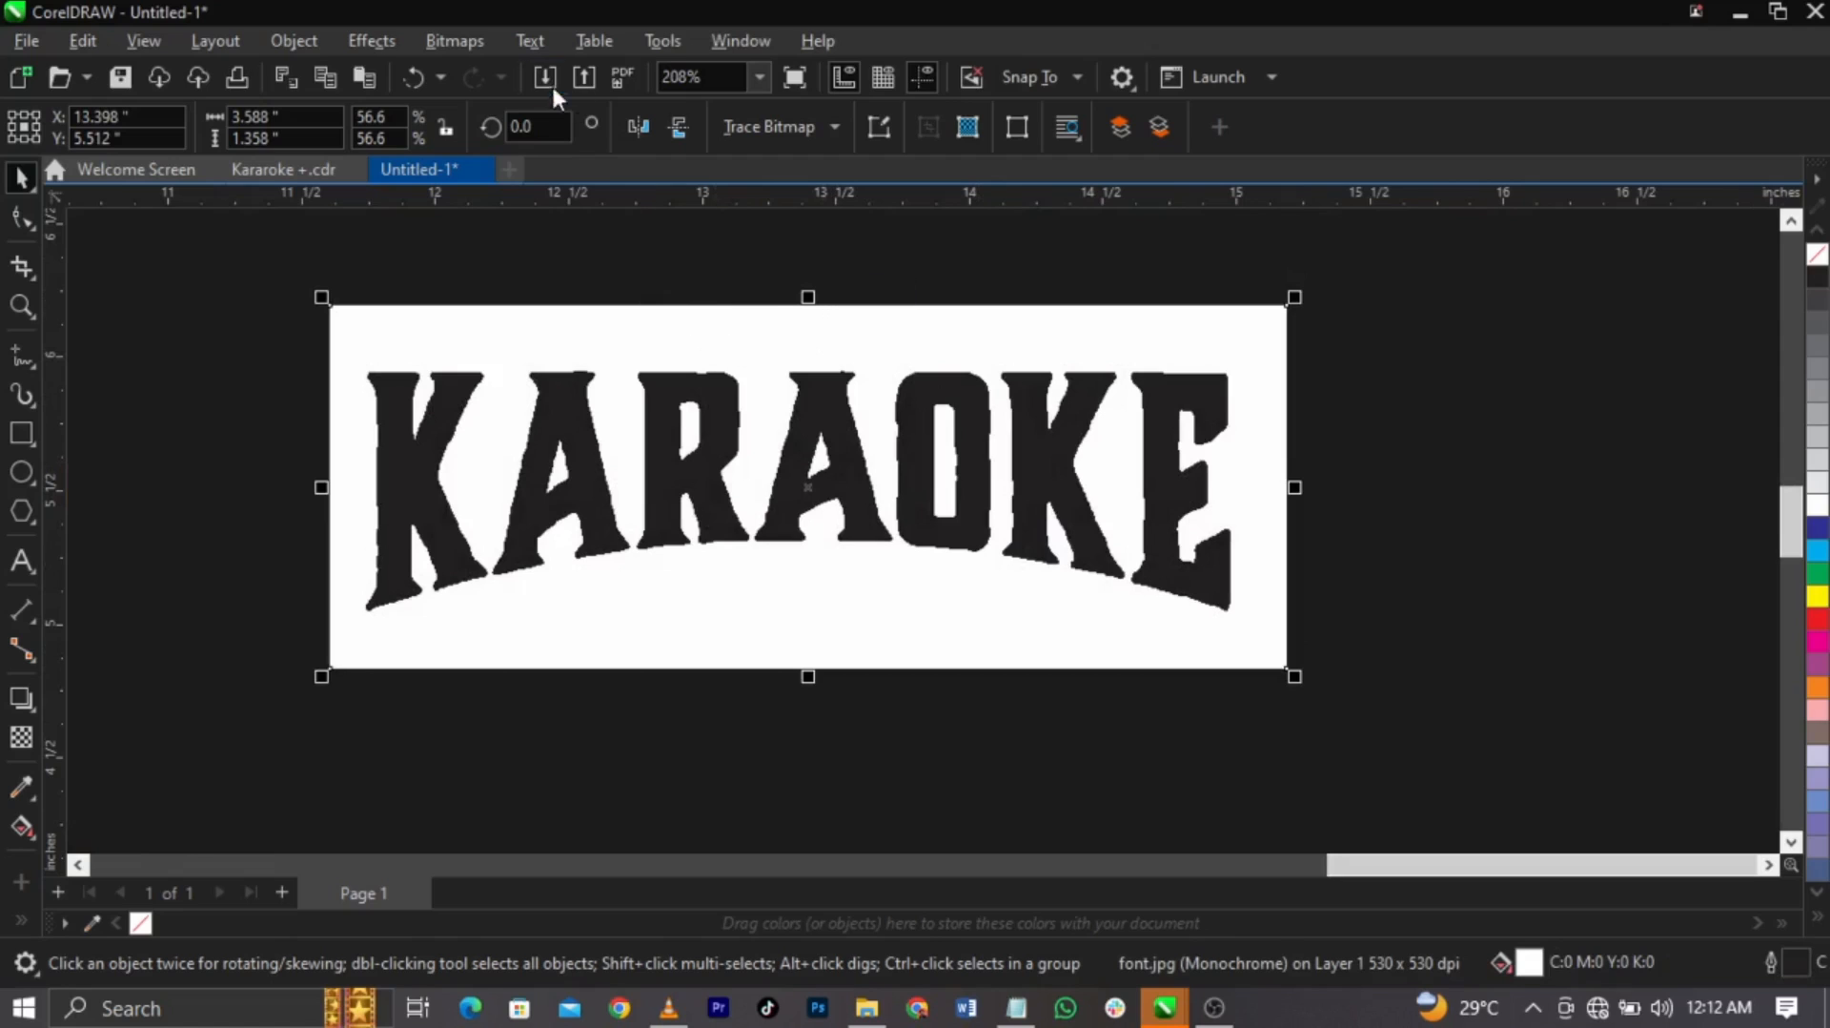
Convert the reduced KARAOKE image to a 300 dpi RGB bitmap and then to 1-bit Line Art with threshold 190
left_click(435, 42)
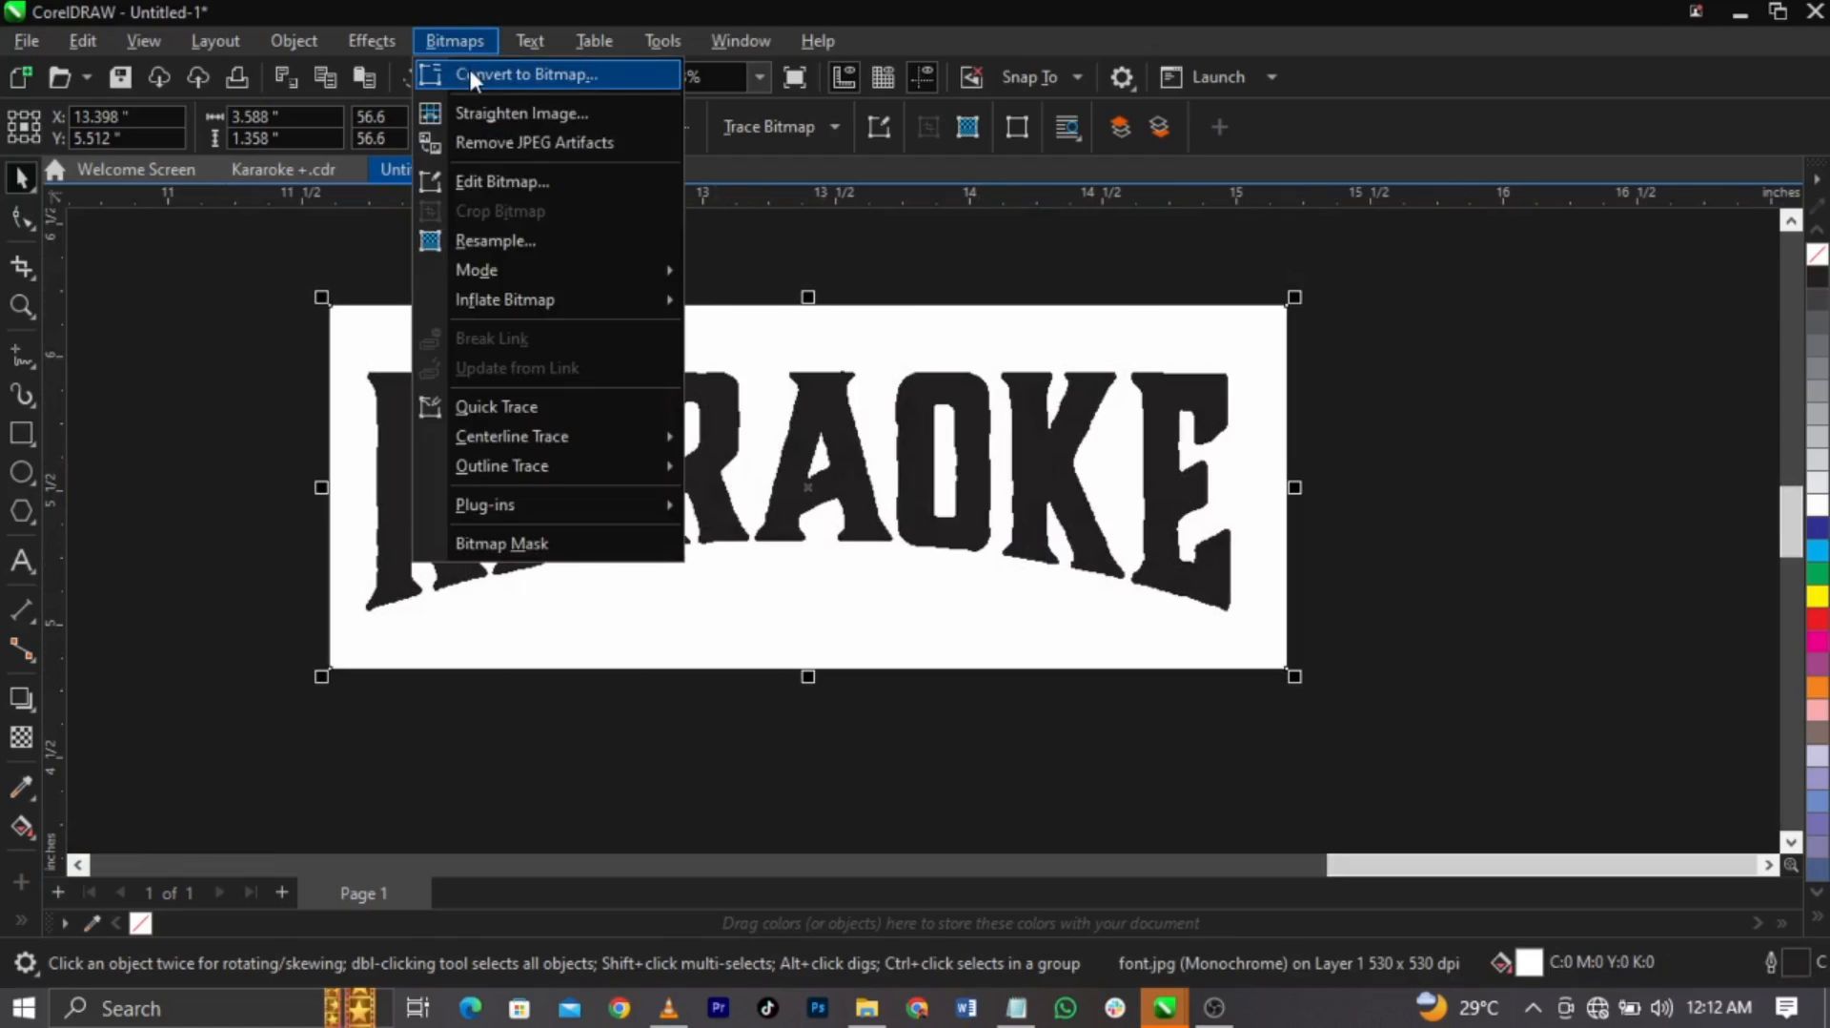
left_click(467, 72)
left_click(990, 648)
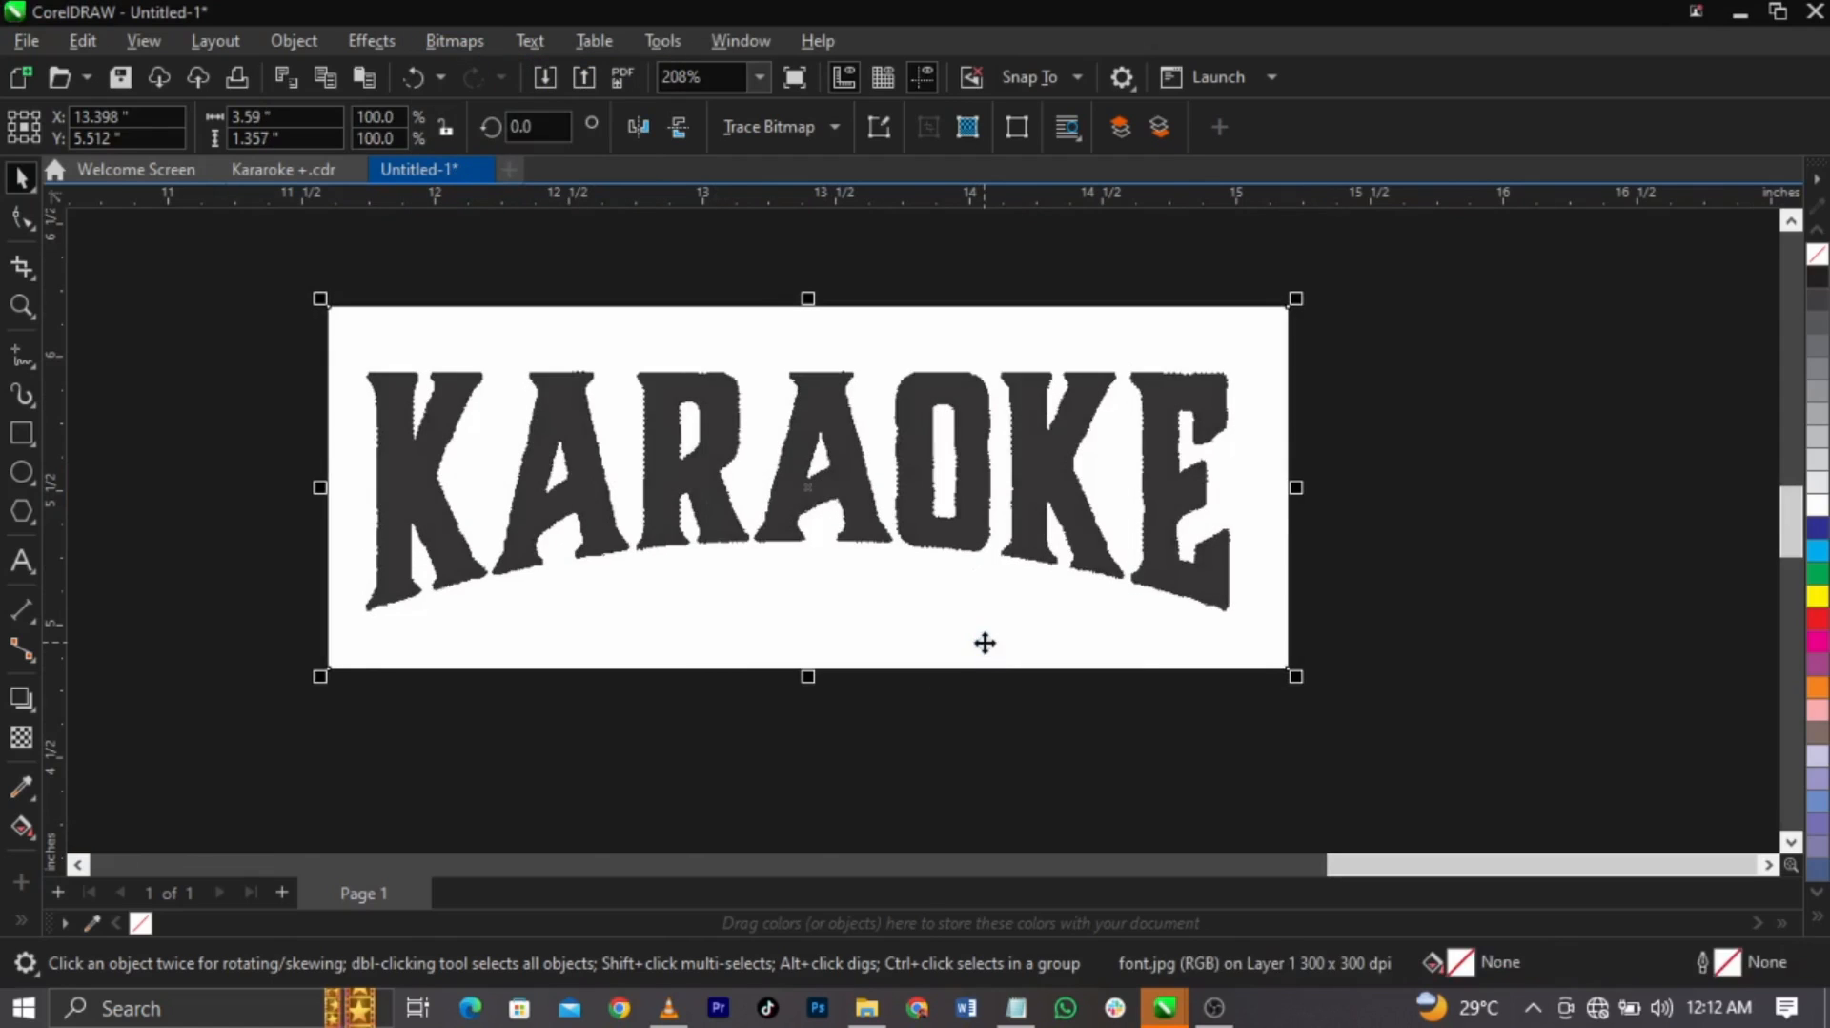
left_click(441, 47)
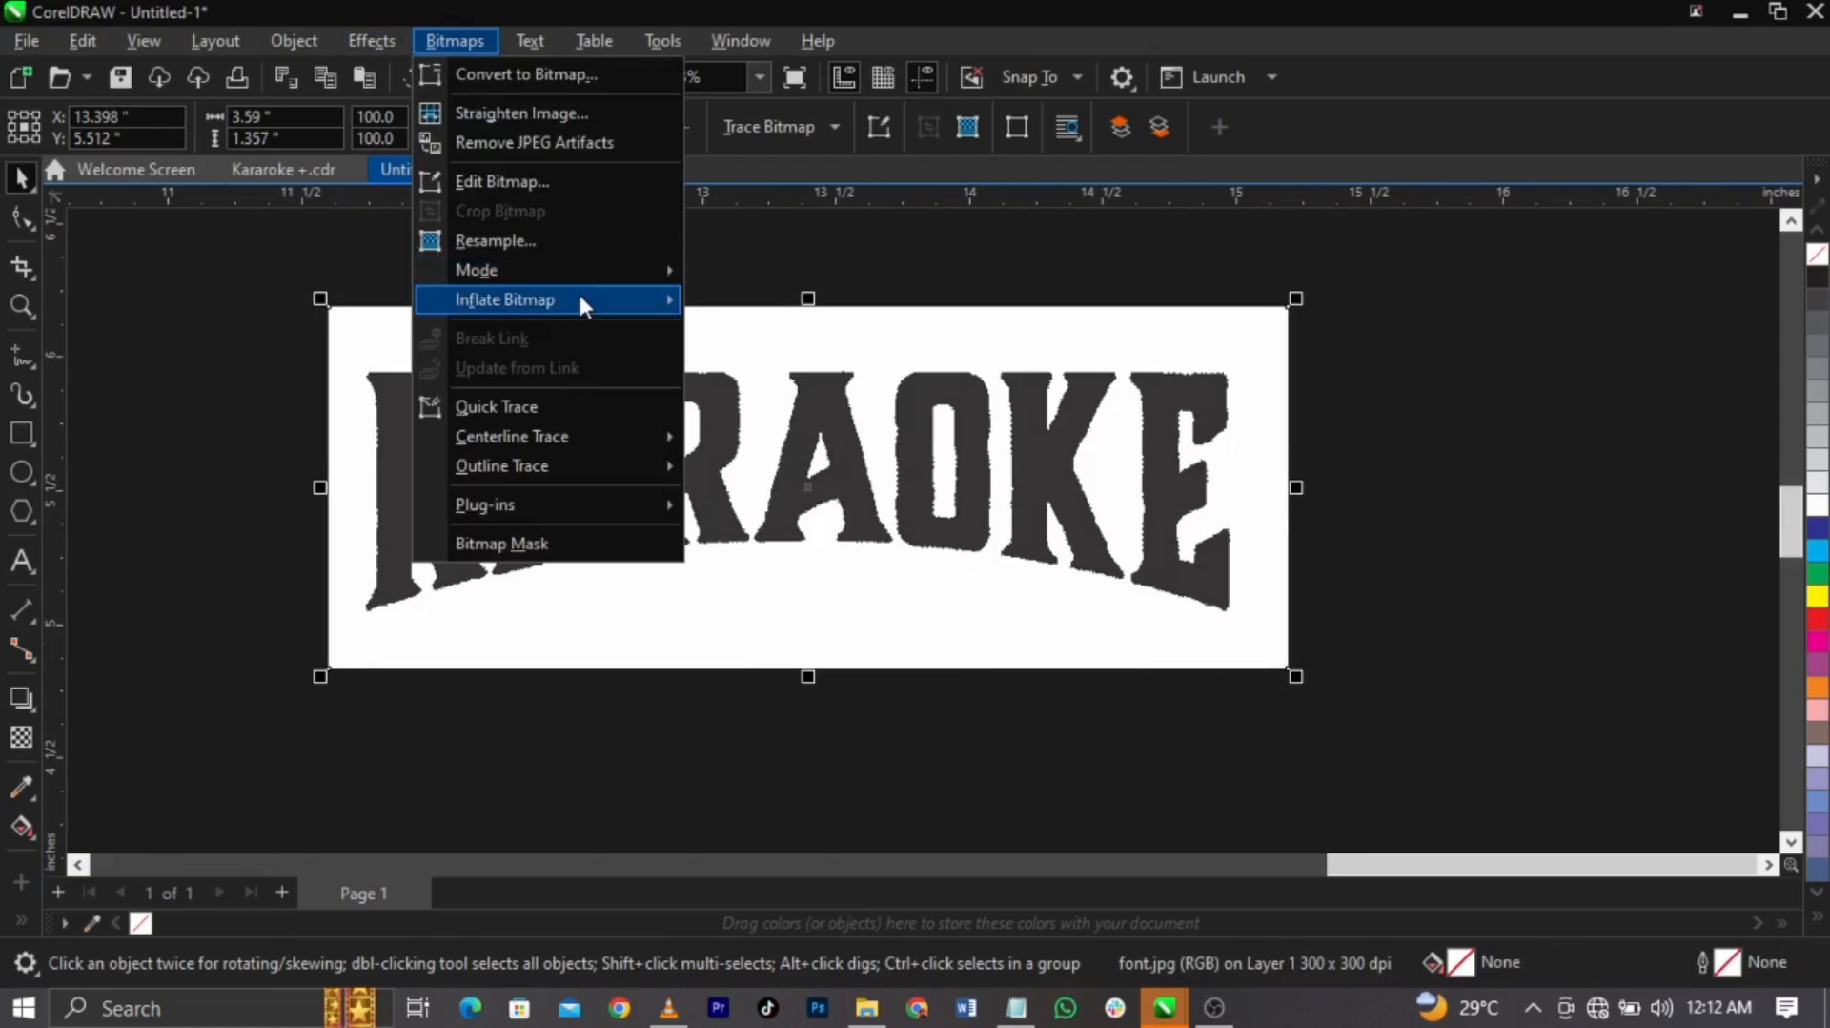
mouse_move(581, 272)
left_click(767, 277)
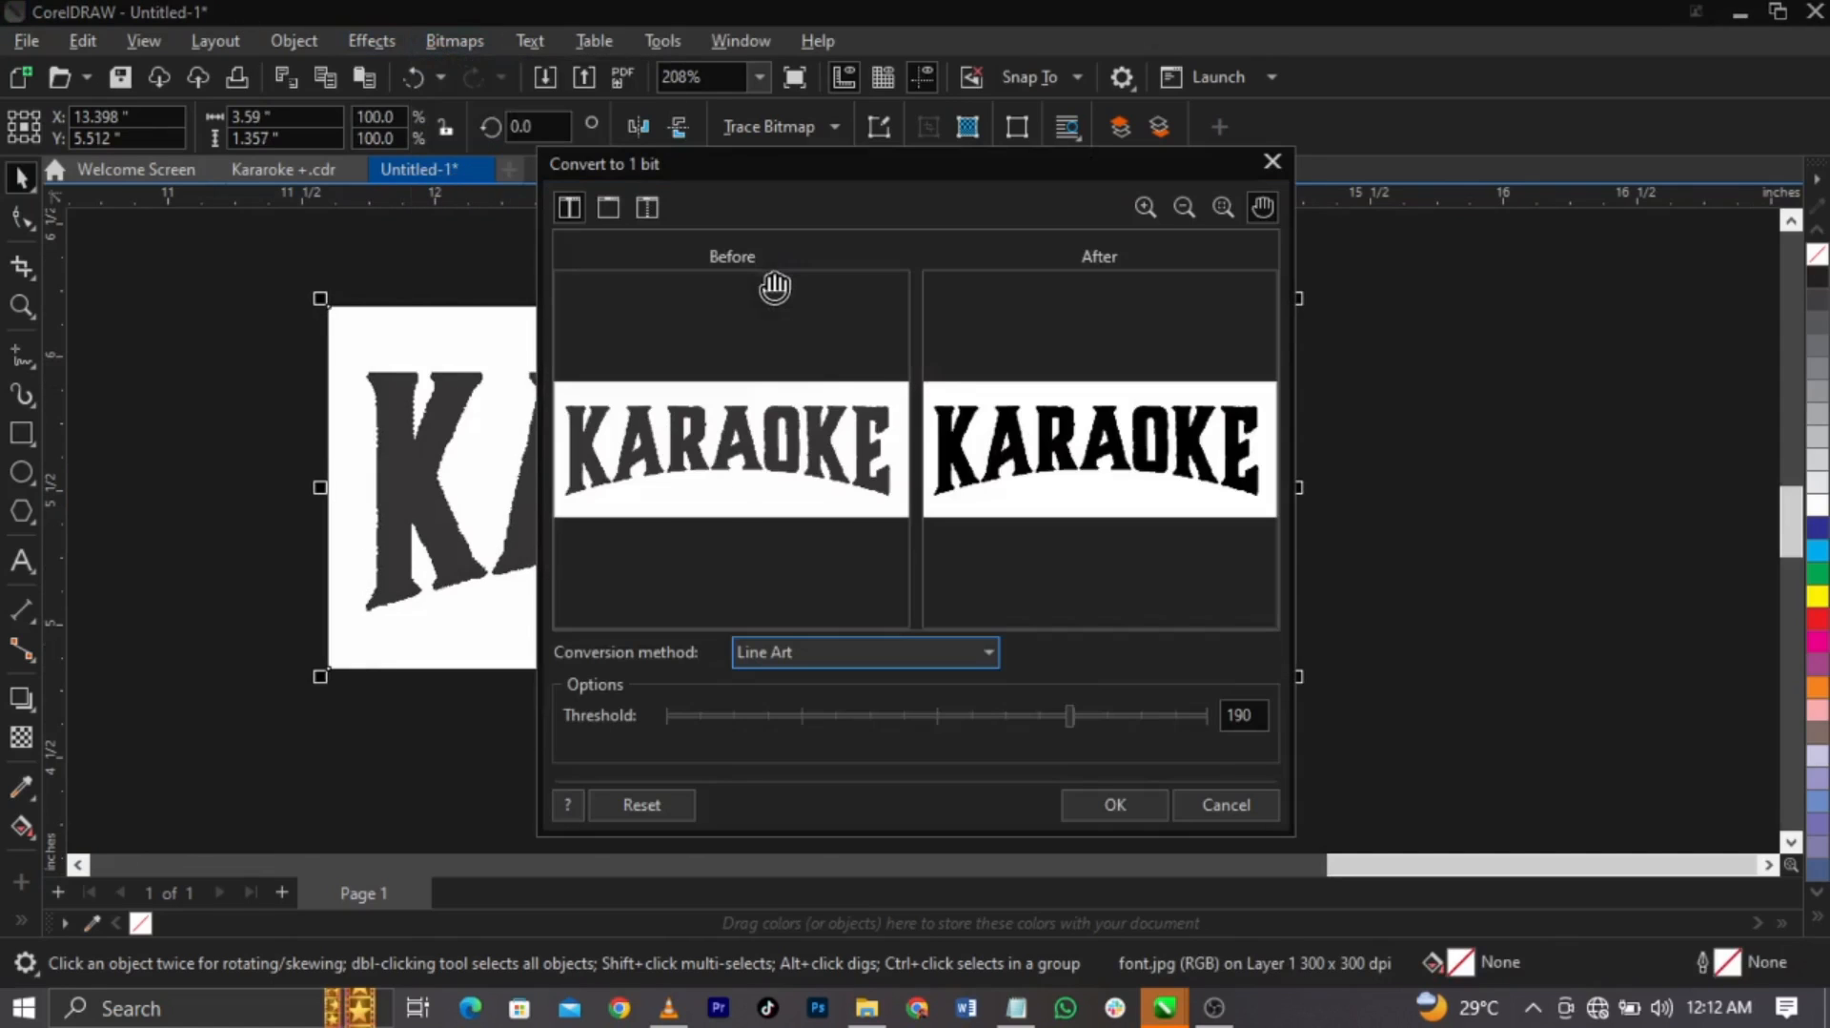
left_click(1115, 805)
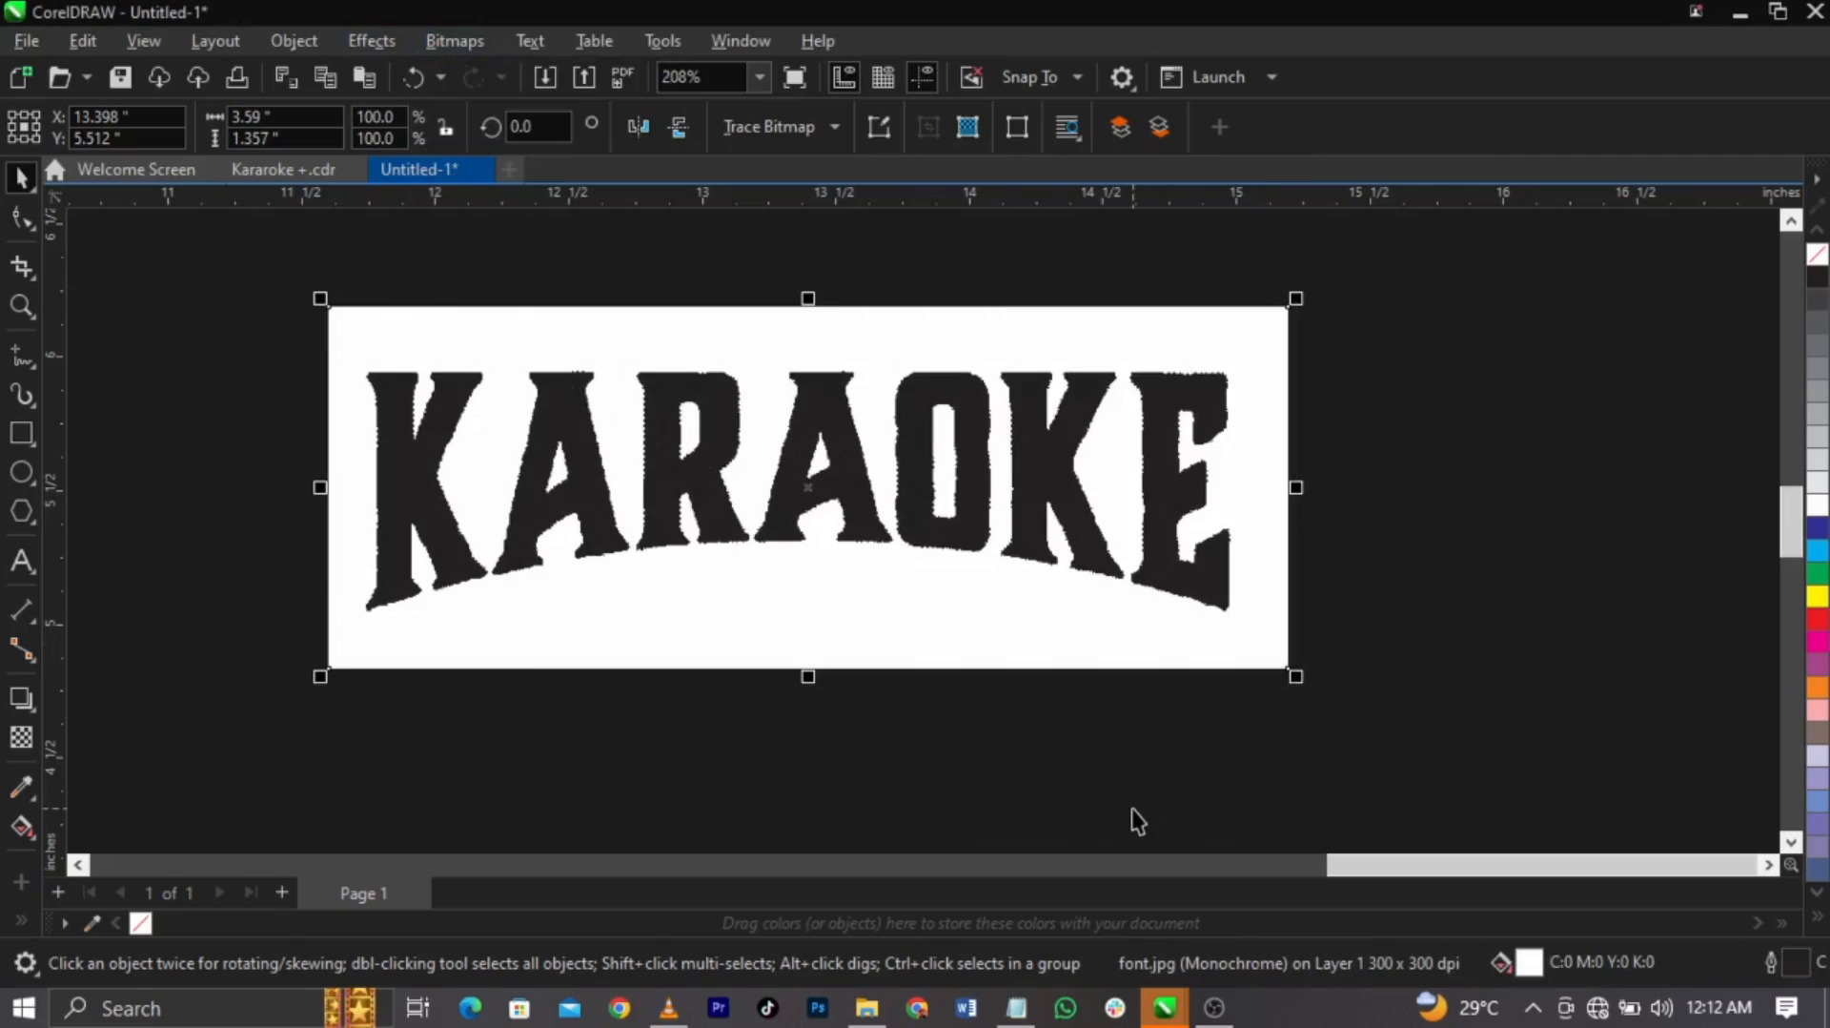
Outline-trace the KARAOKE bitmap as Line art with detail 100, smoothing 25 and the background removed, and delete the original bitmap
left_click(757, 123)
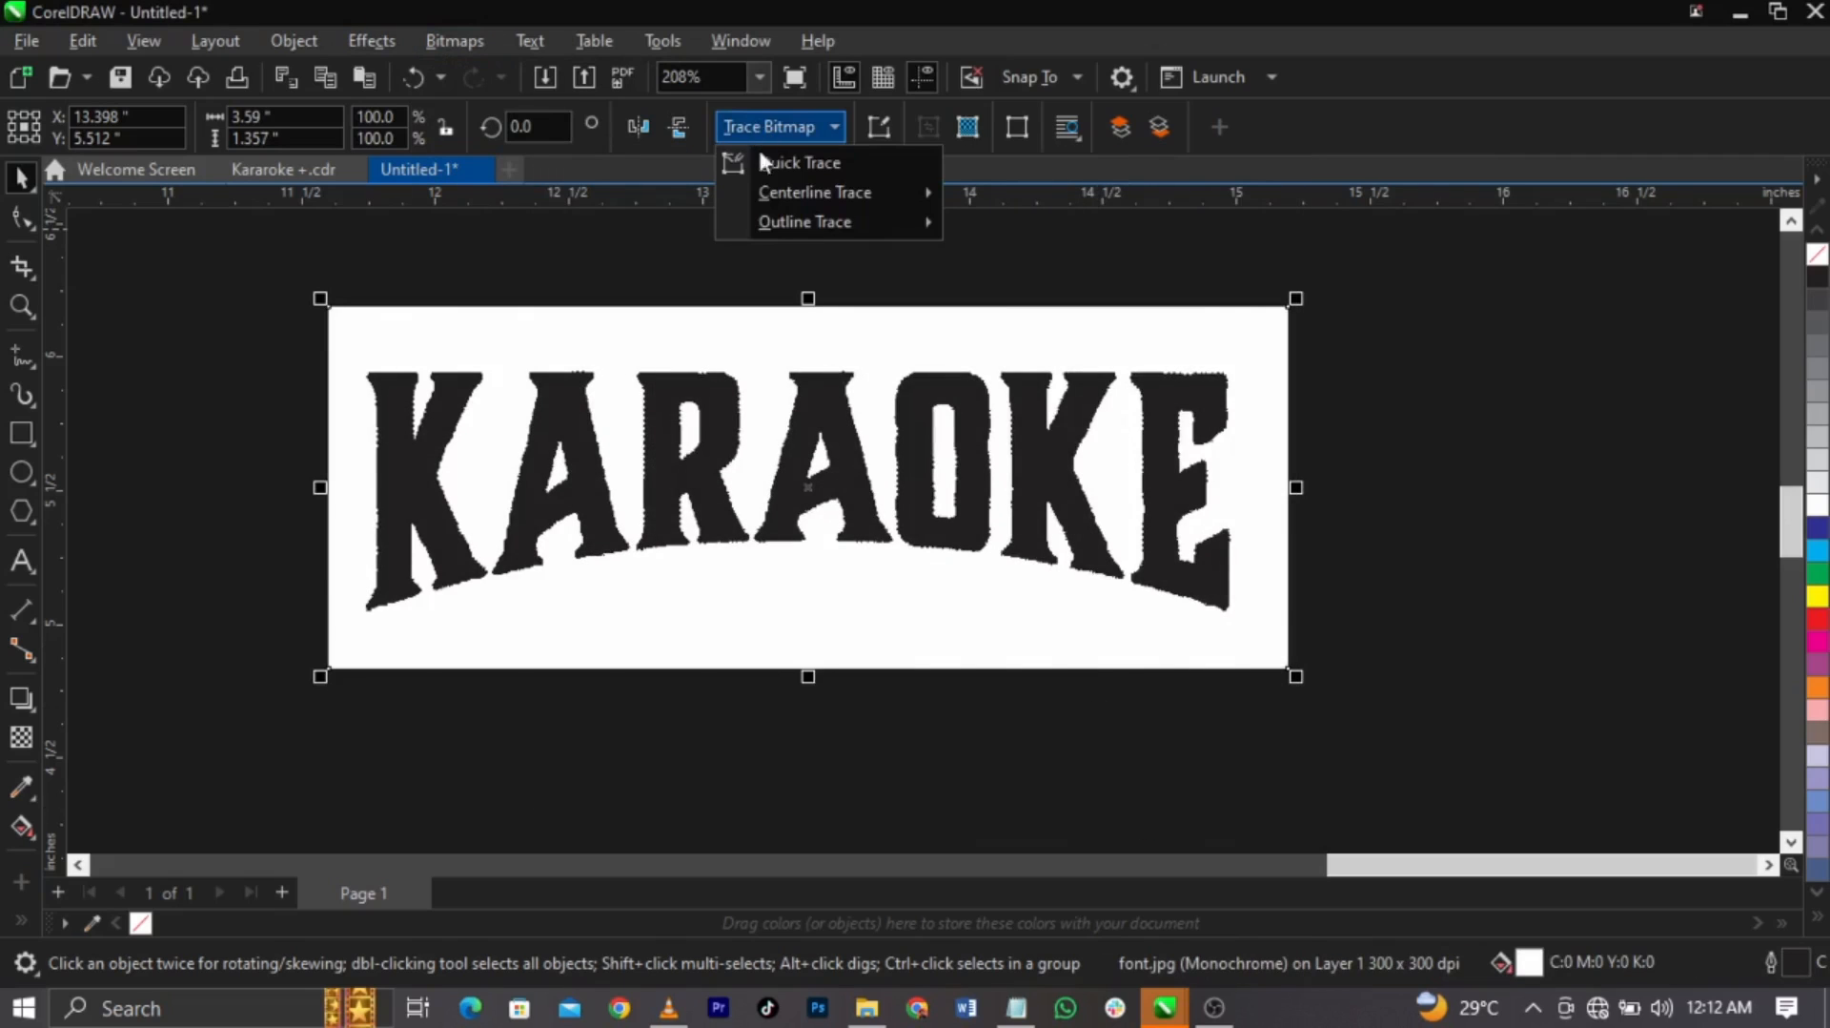
mouse_move(791, 224)
left_click(987, 225)
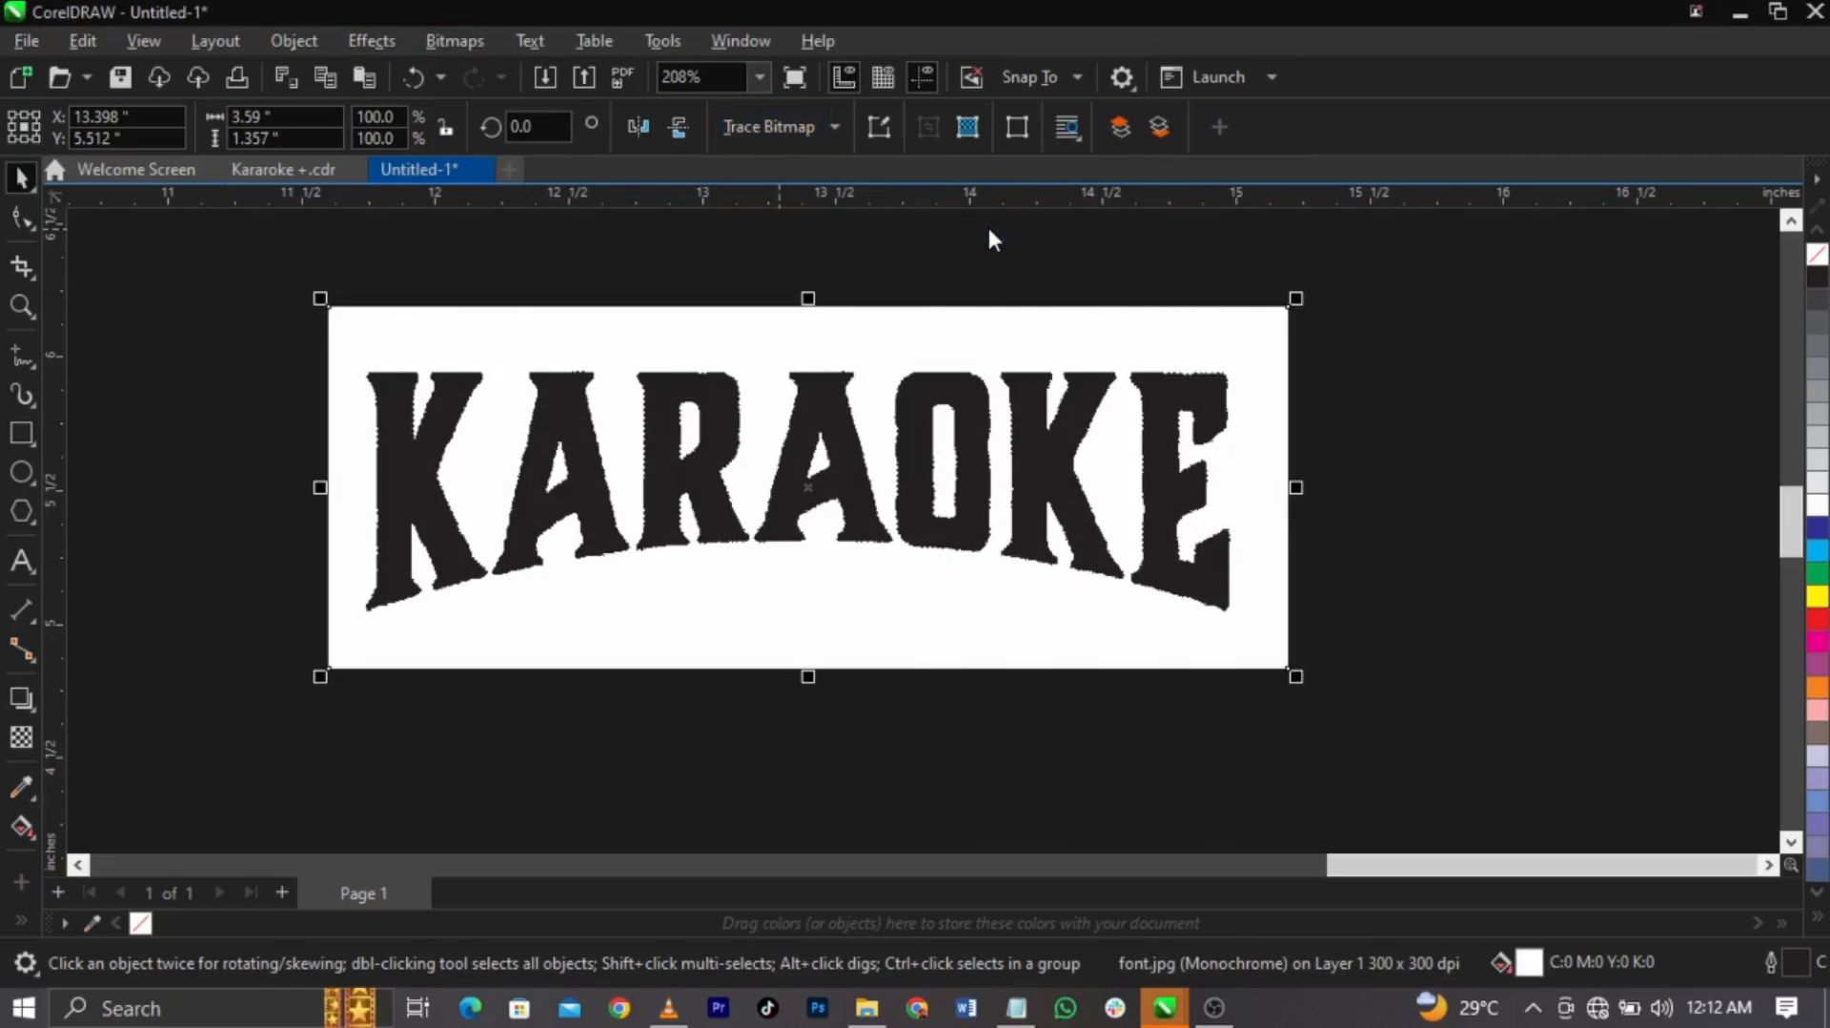
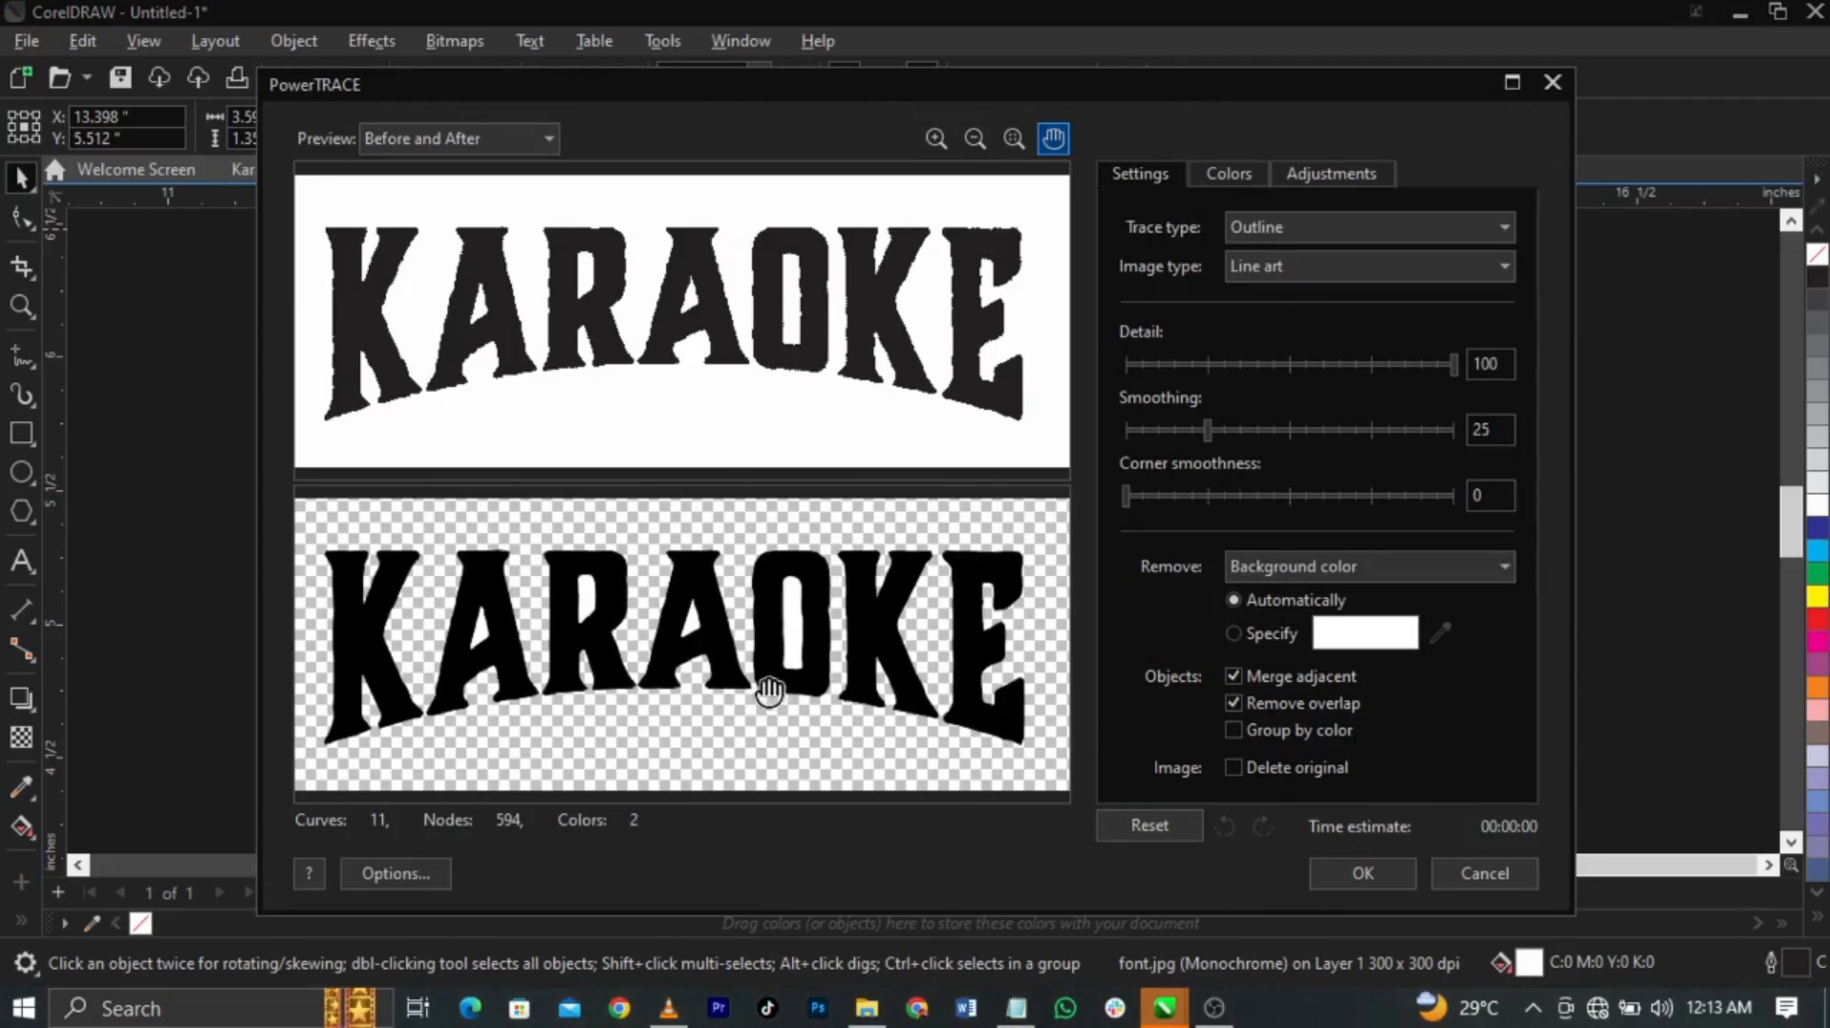
left_click(1349, 879)
left_click_drag(1256, 668, 1623, 797)
key("Delete")
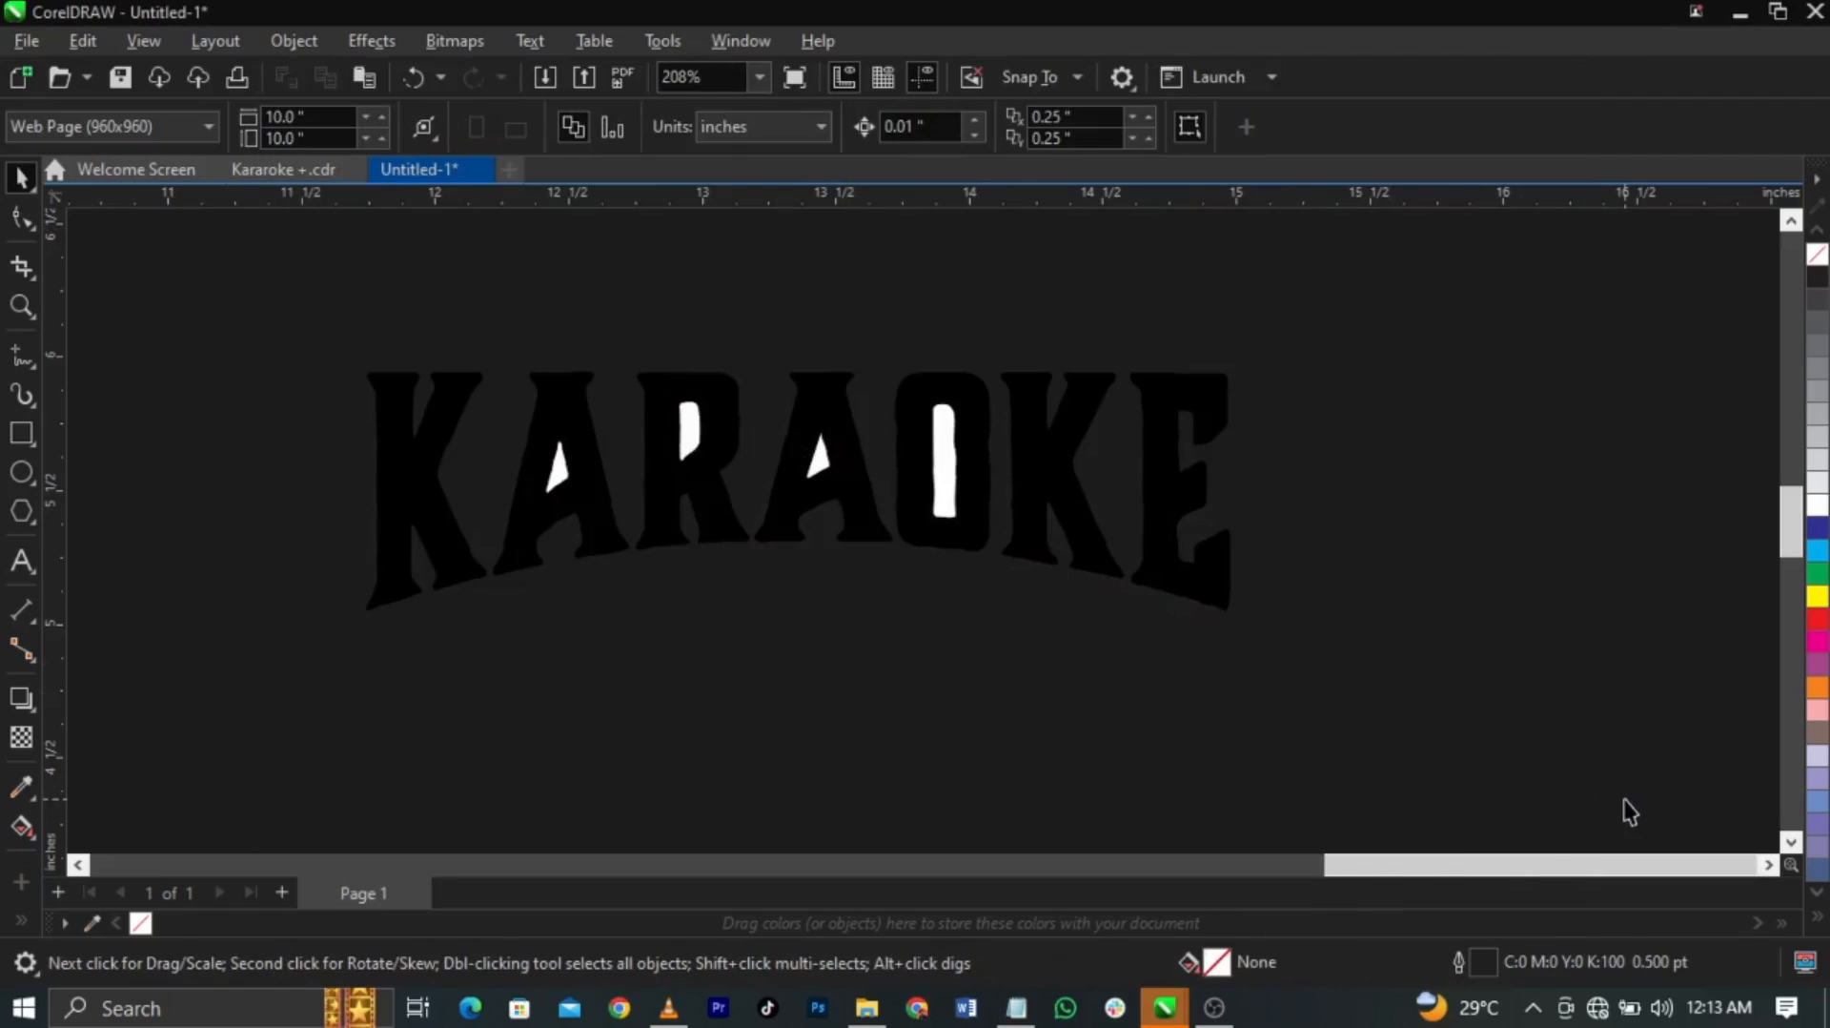
Ungroup the traced KARAOKE lettering and delete the white shapes inside the A, R, A and O
left_click(1160, 561)
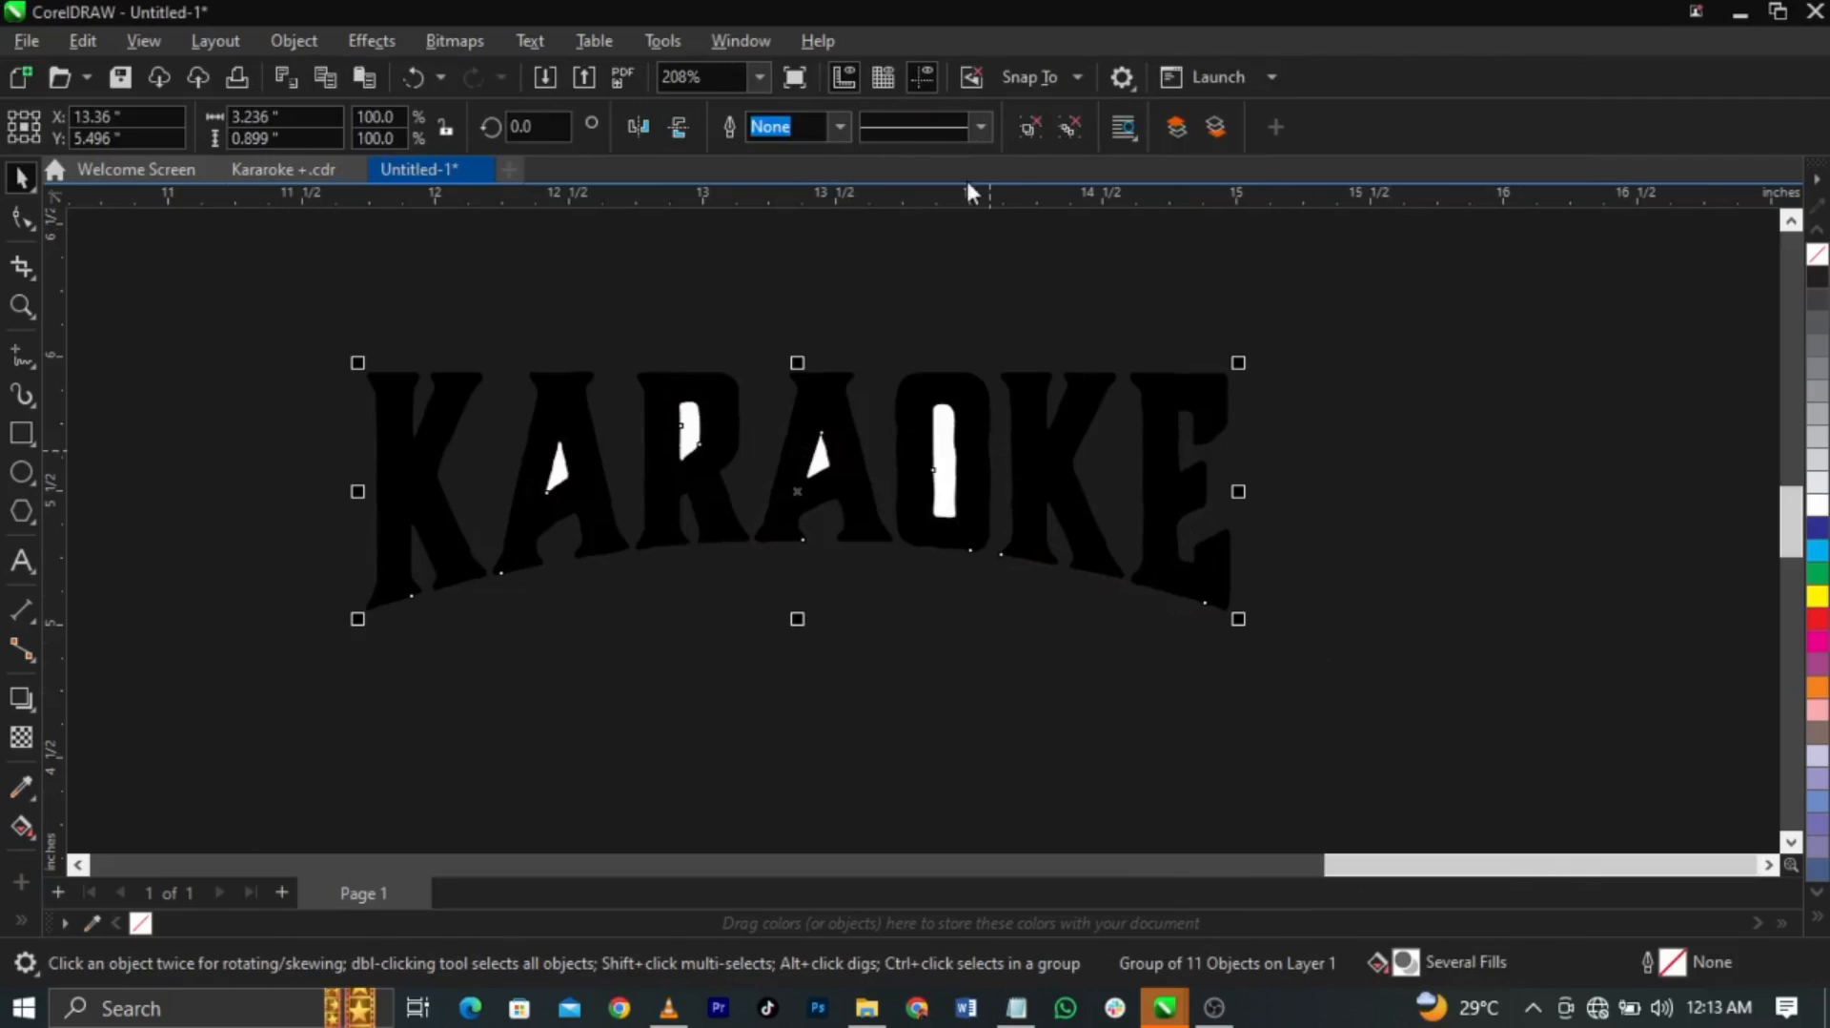
left_click(1036, 134)
left_click(997, 215)
left_click_drag(871, 263, 1034, 530)
key("Delete")
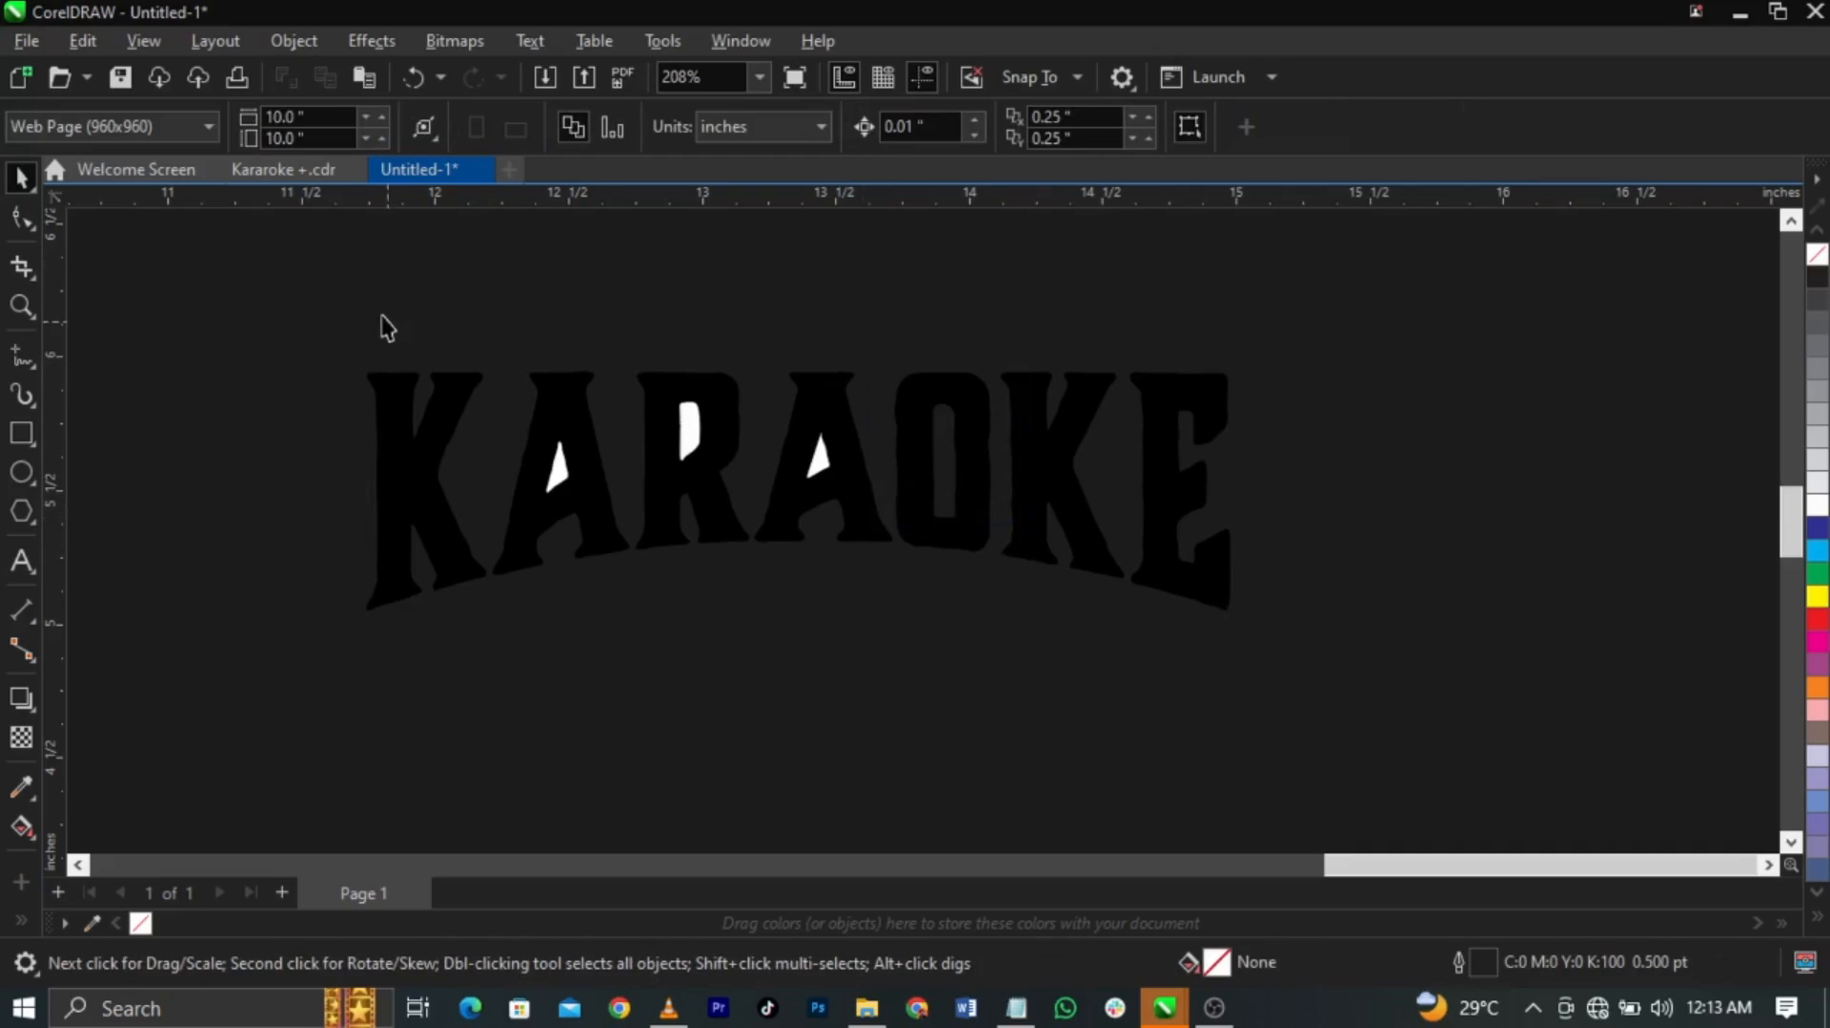
left_click_drag(382, 325, 870, 529)
key("Delete")
Weld the seven traced KARAOKE letters into one curve and fill it white
left_click_drag(1437, 693, 1358, 692)
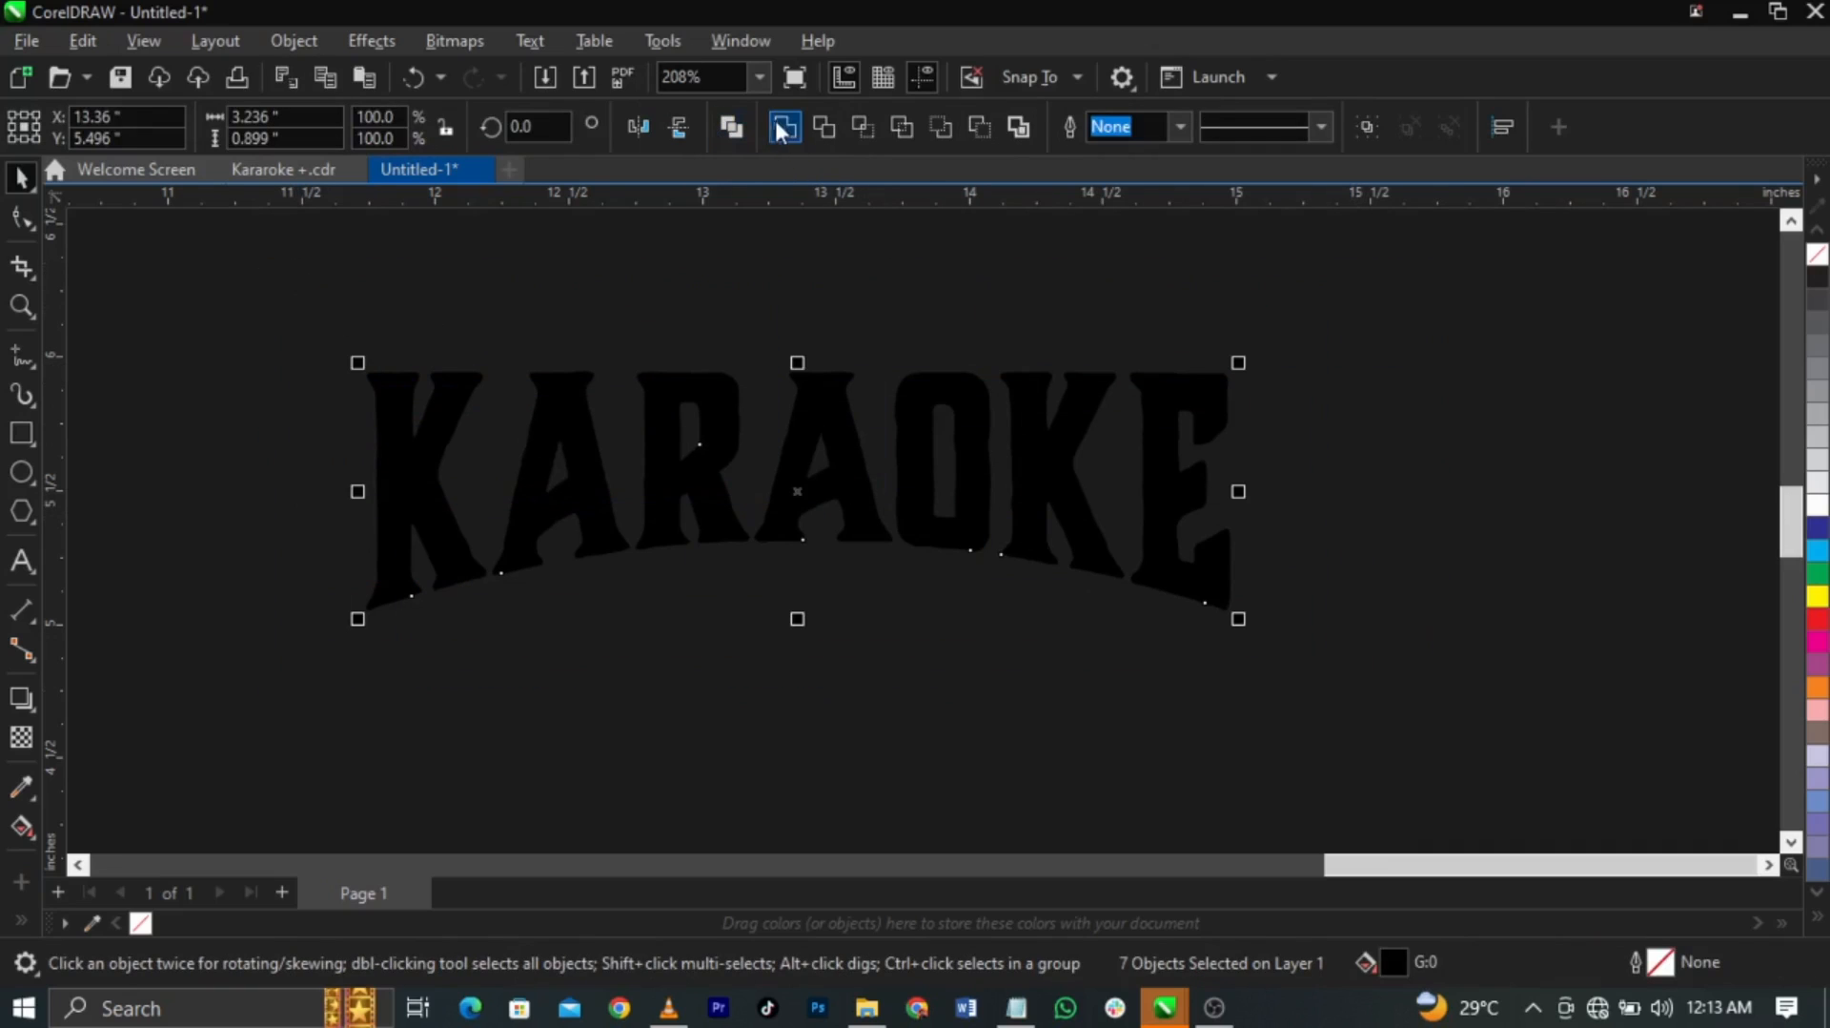
left_click(782, 127)
scroll(1289, 477, "down", 5)
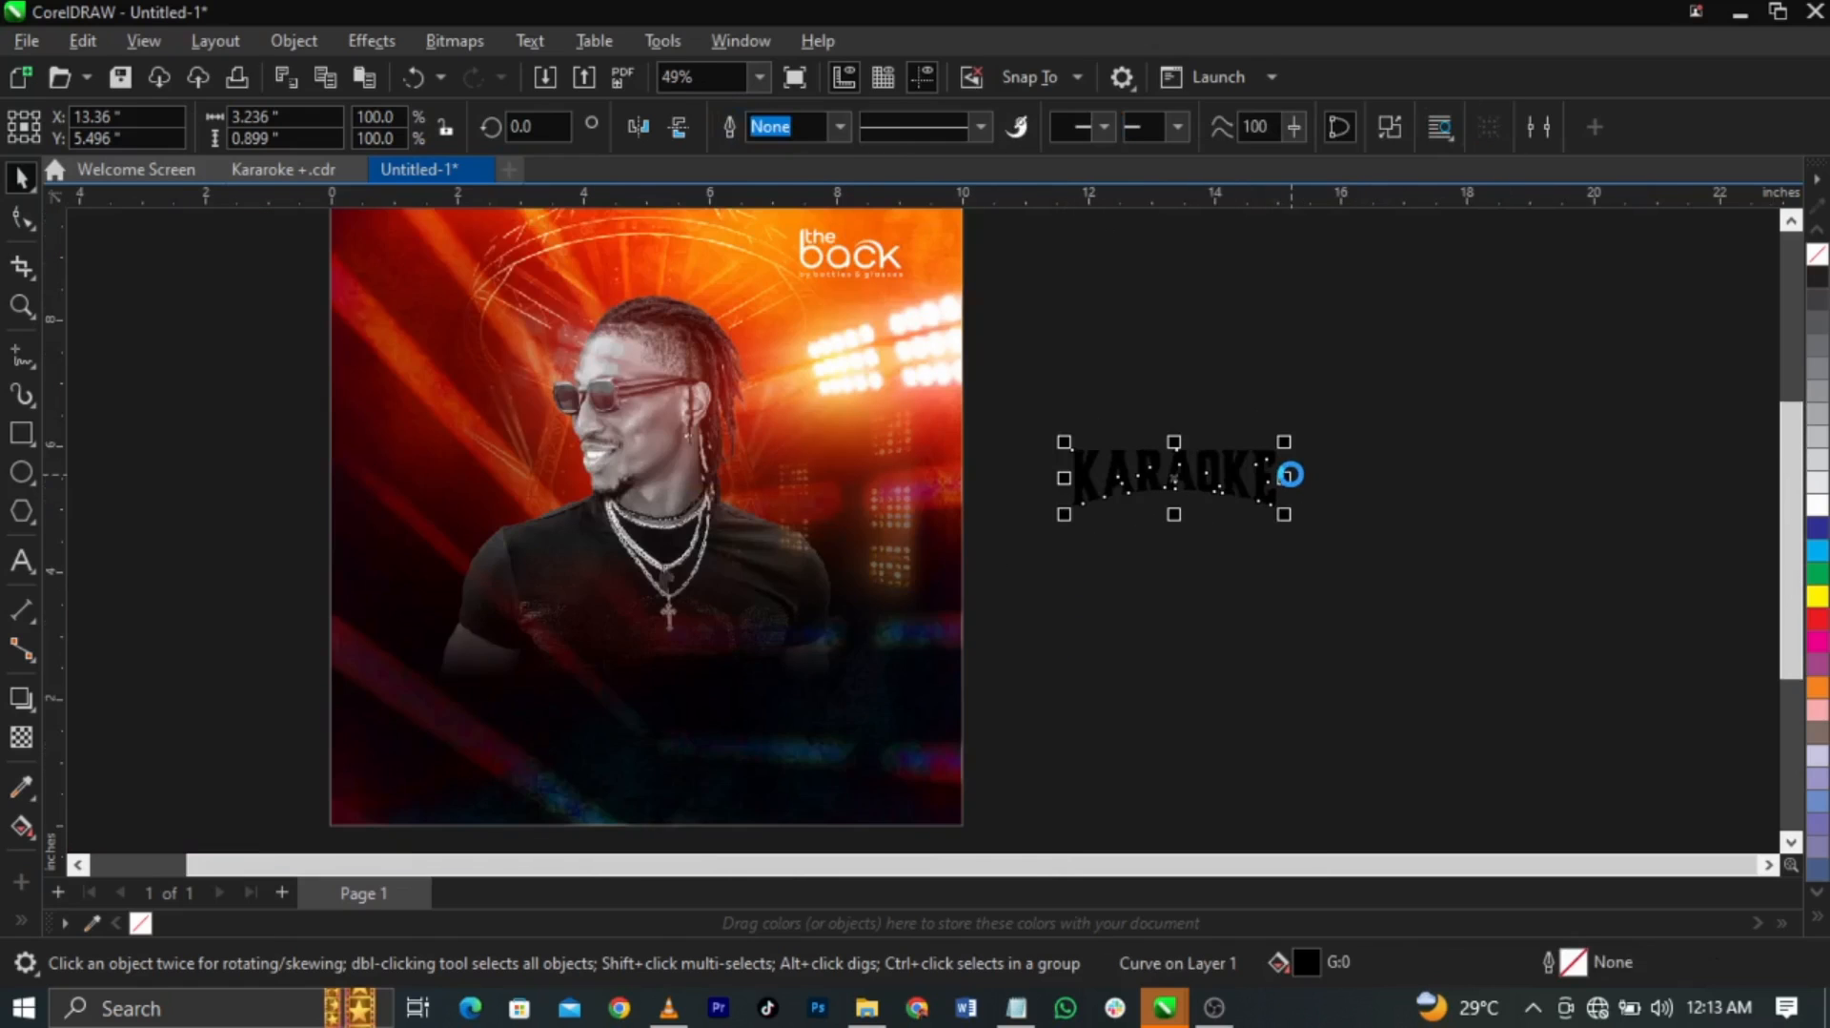
left_click(1818, 503)
Place the white KARAOKE lettering over the portrait's lower chest, enlarge it to about 4.42 by 1.23 inches and centre it horizontally on the page
left_click_drag(1232, 493, 679, 629)
key("z")
left_click_drag(240, 489, 1038, 718)
key("space")
left_click_drag(1097, 637, 1184, 709)
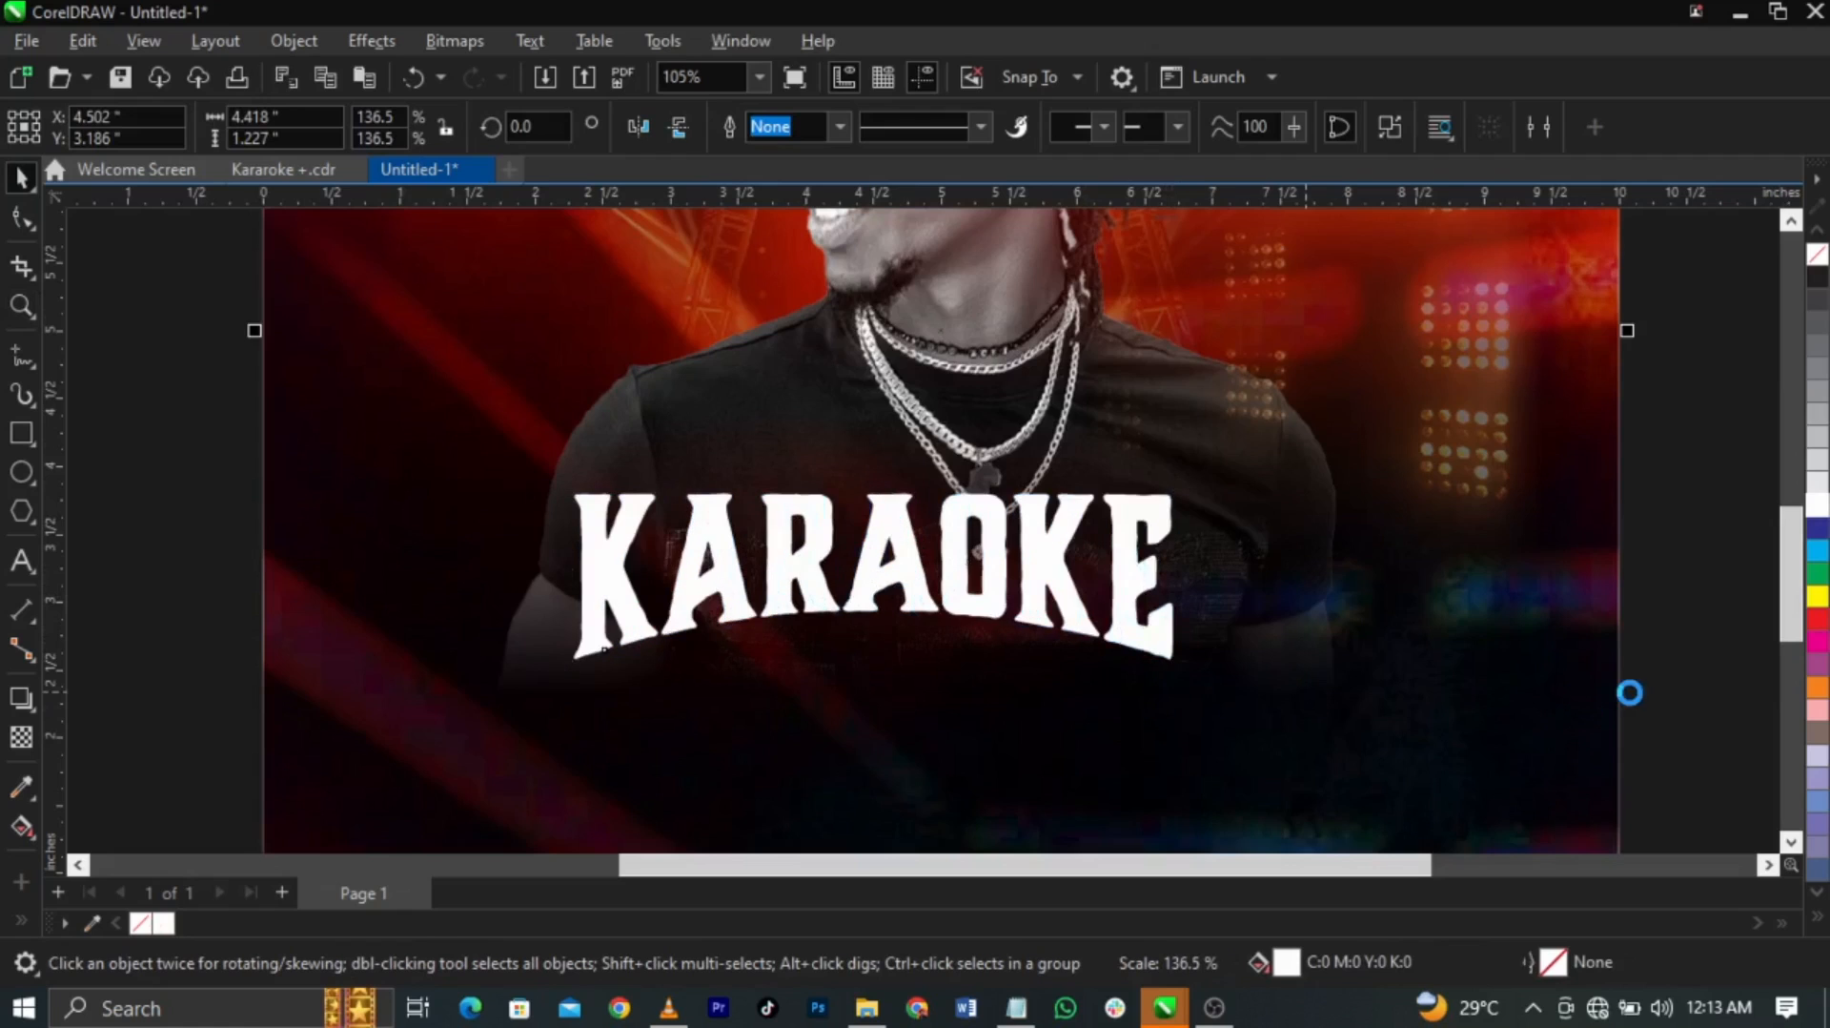
left_click(1670, 704)
Enlarge the KARAOKE lettering to about 4.89 by 1.36 inches and position it just below the portrait's chains, at about Y 2.9 inches
left_click(1203, 563)
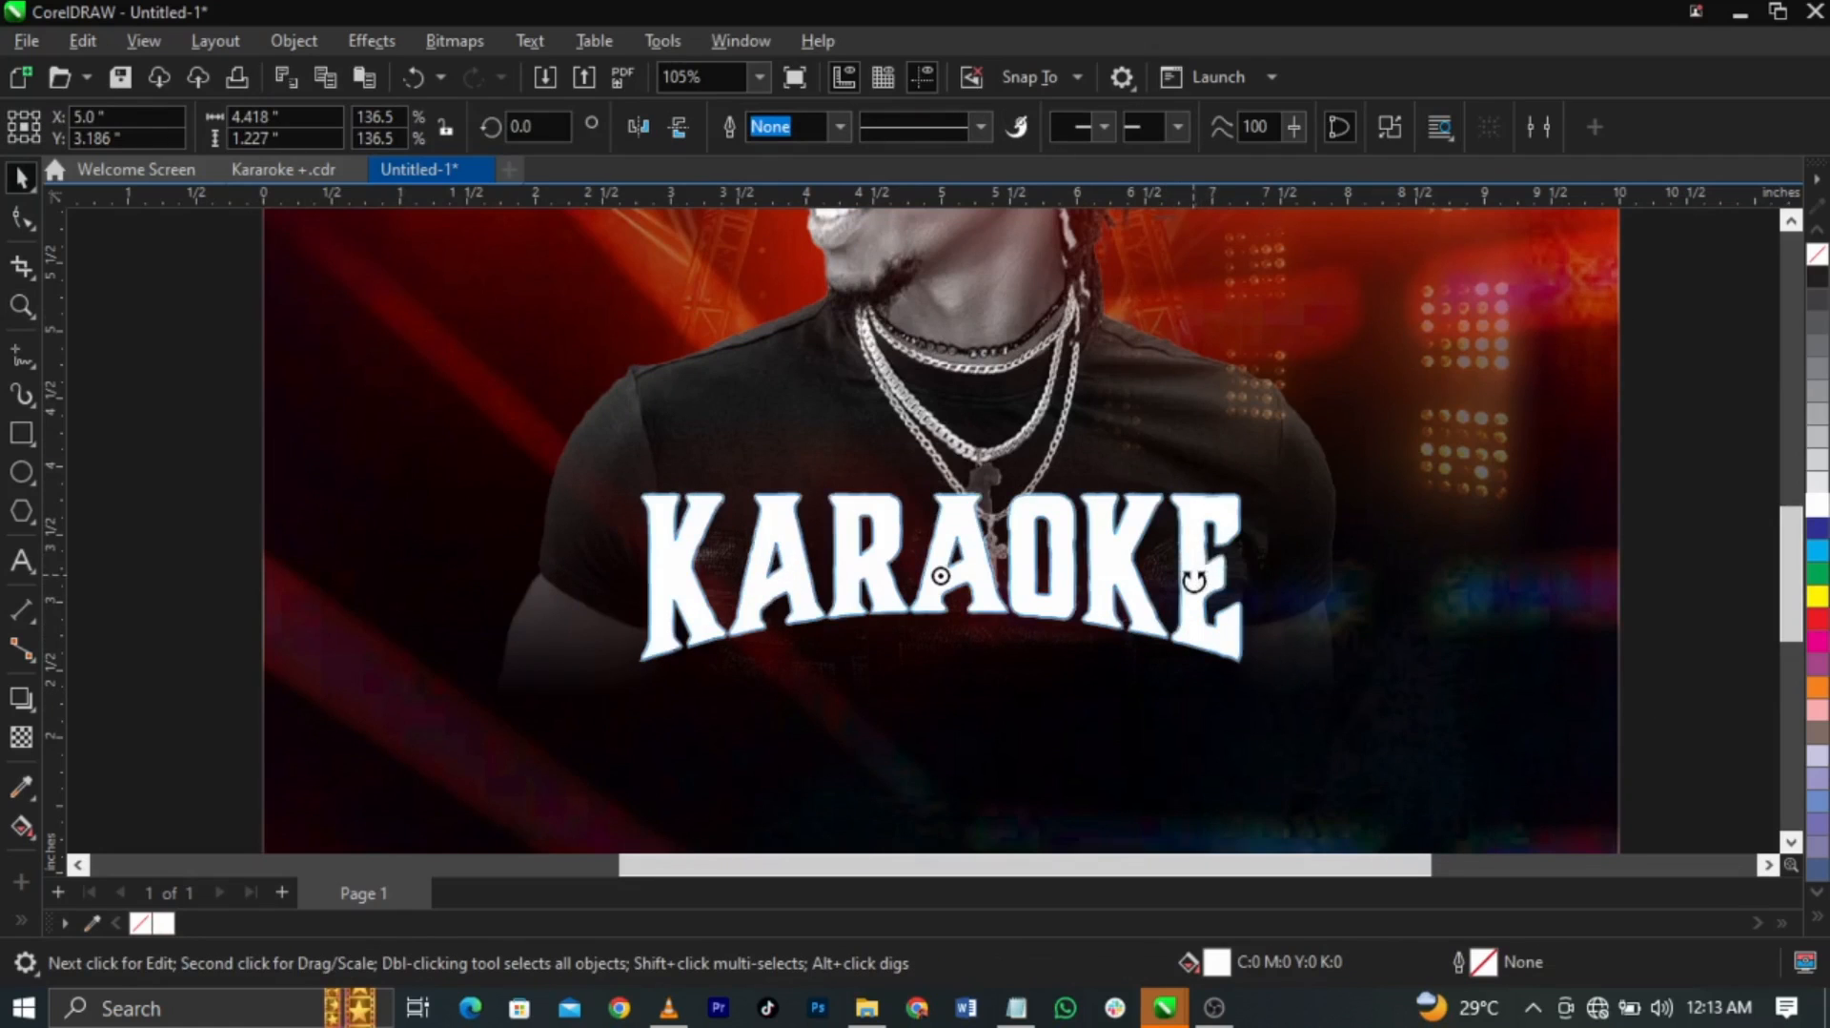
left_click_drag(1197, 584, 1234, 622)
left_click_drag(1255, 713, 1287, 726)
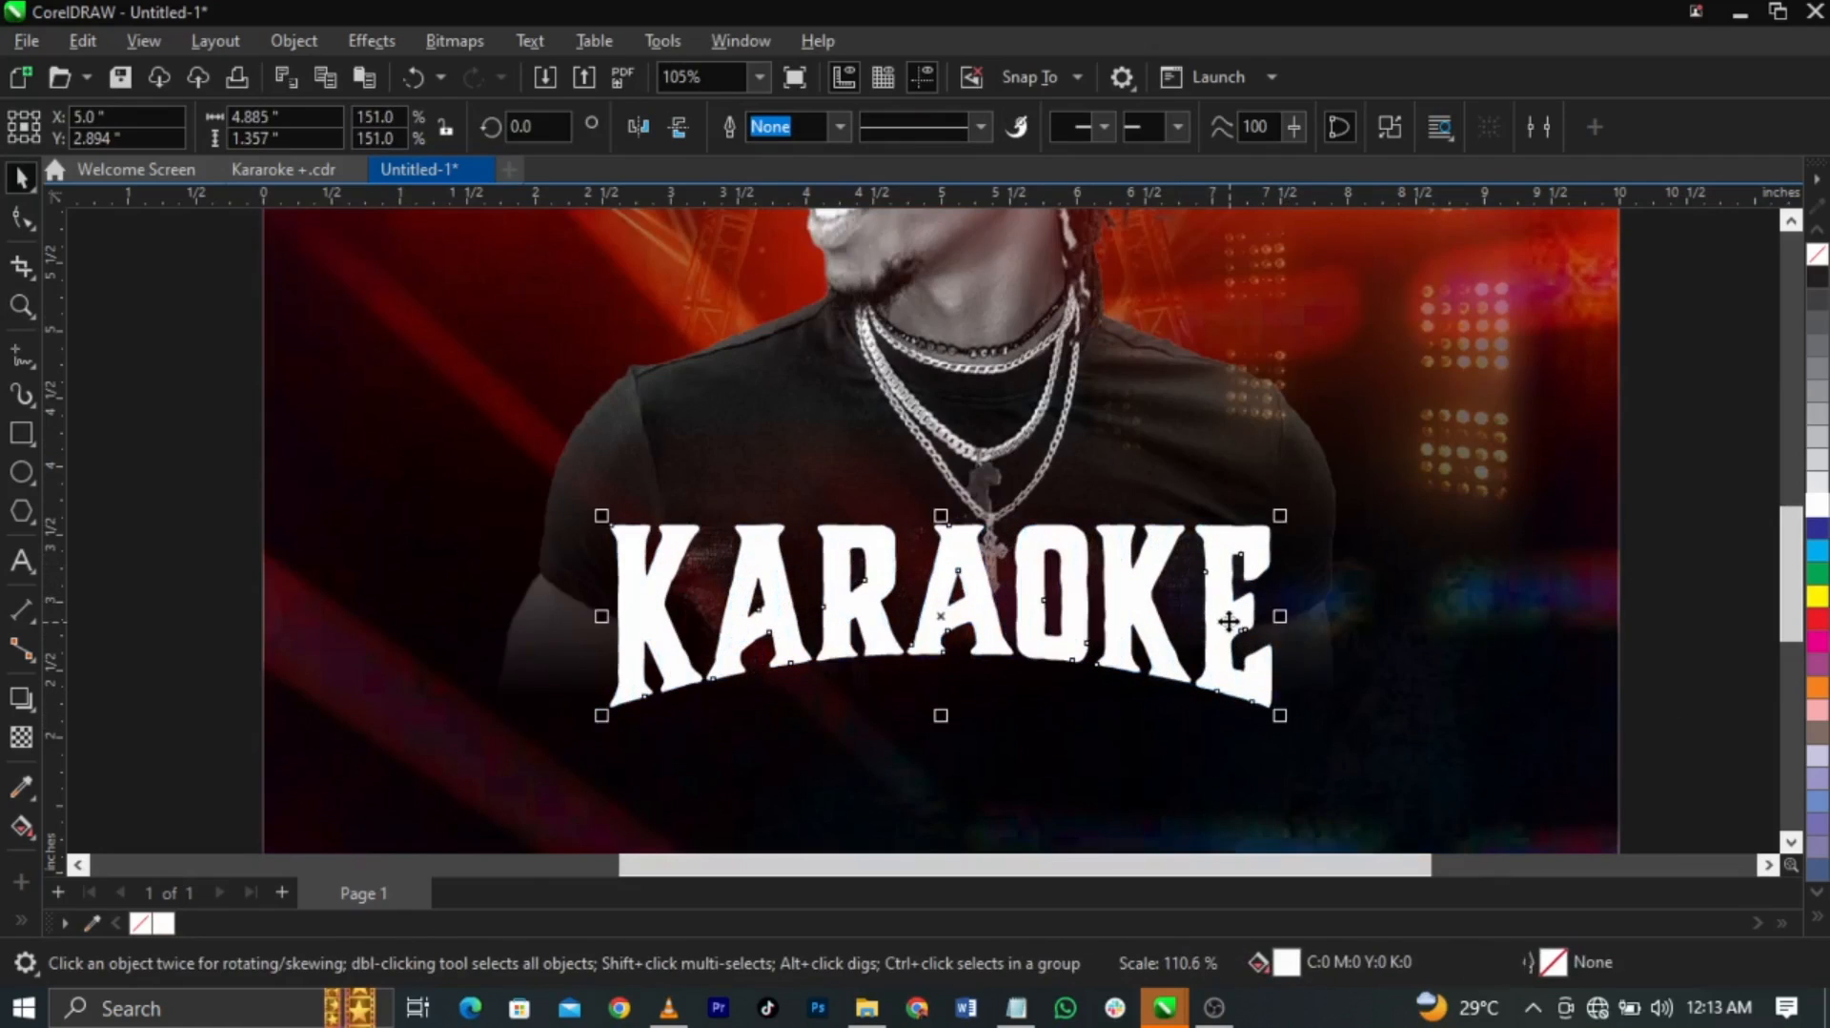
left_click_drag(1226, 619, 1225, 627)
scroll(863, 553, "down", 2)
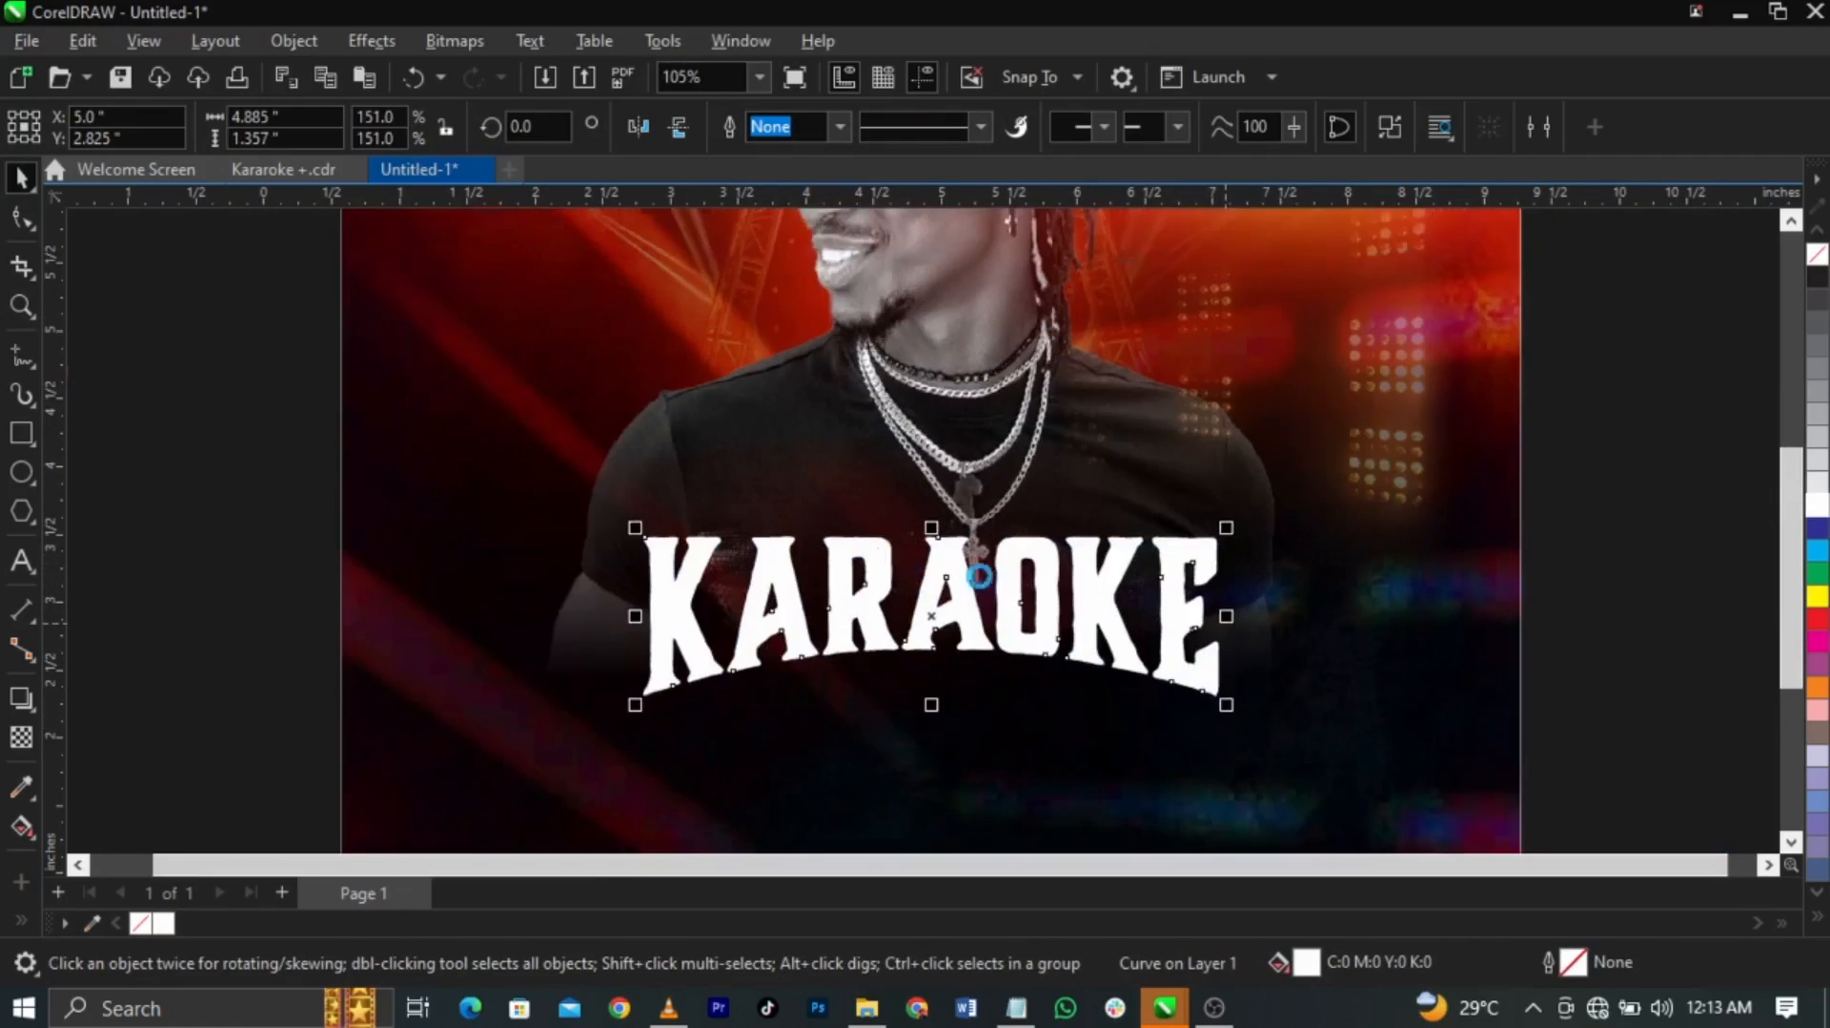
left_click(1492, 626)
key("F2")
left_click_drag(578, 482, 1276, 714)
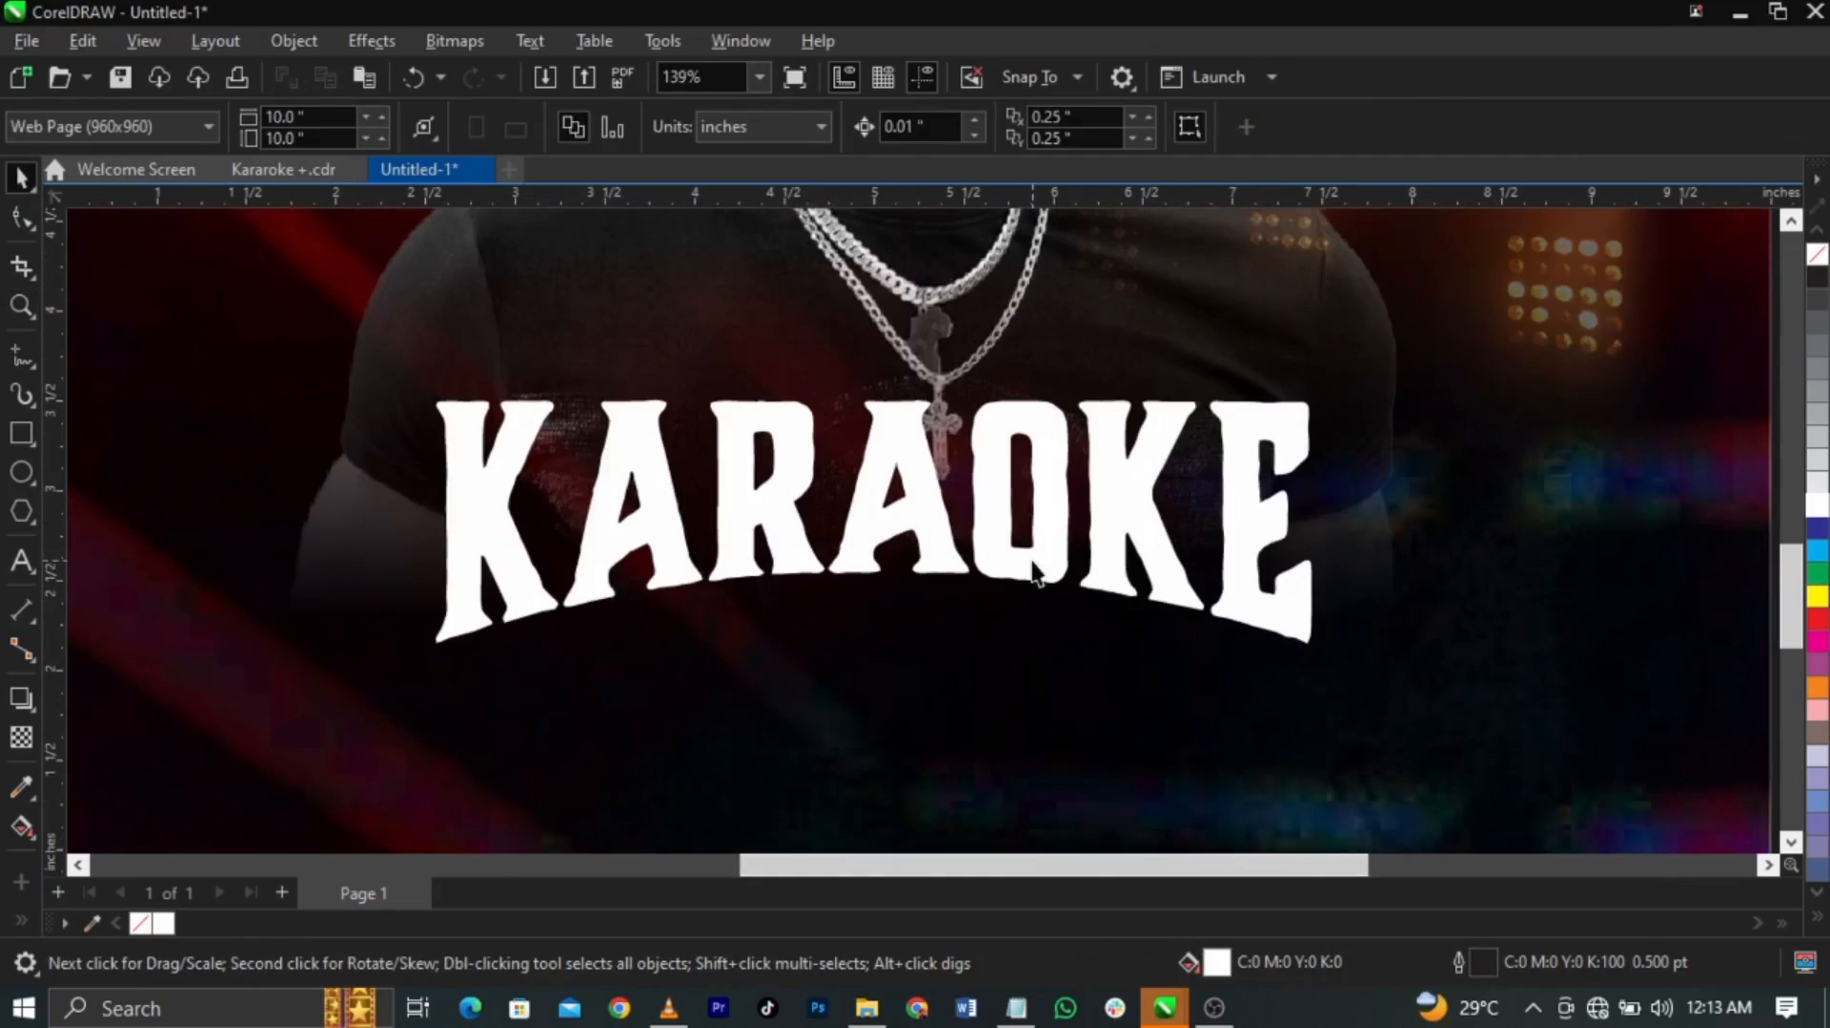
left_click(1045, 517)
left_click_drag(1046, 516, 1052, 510)
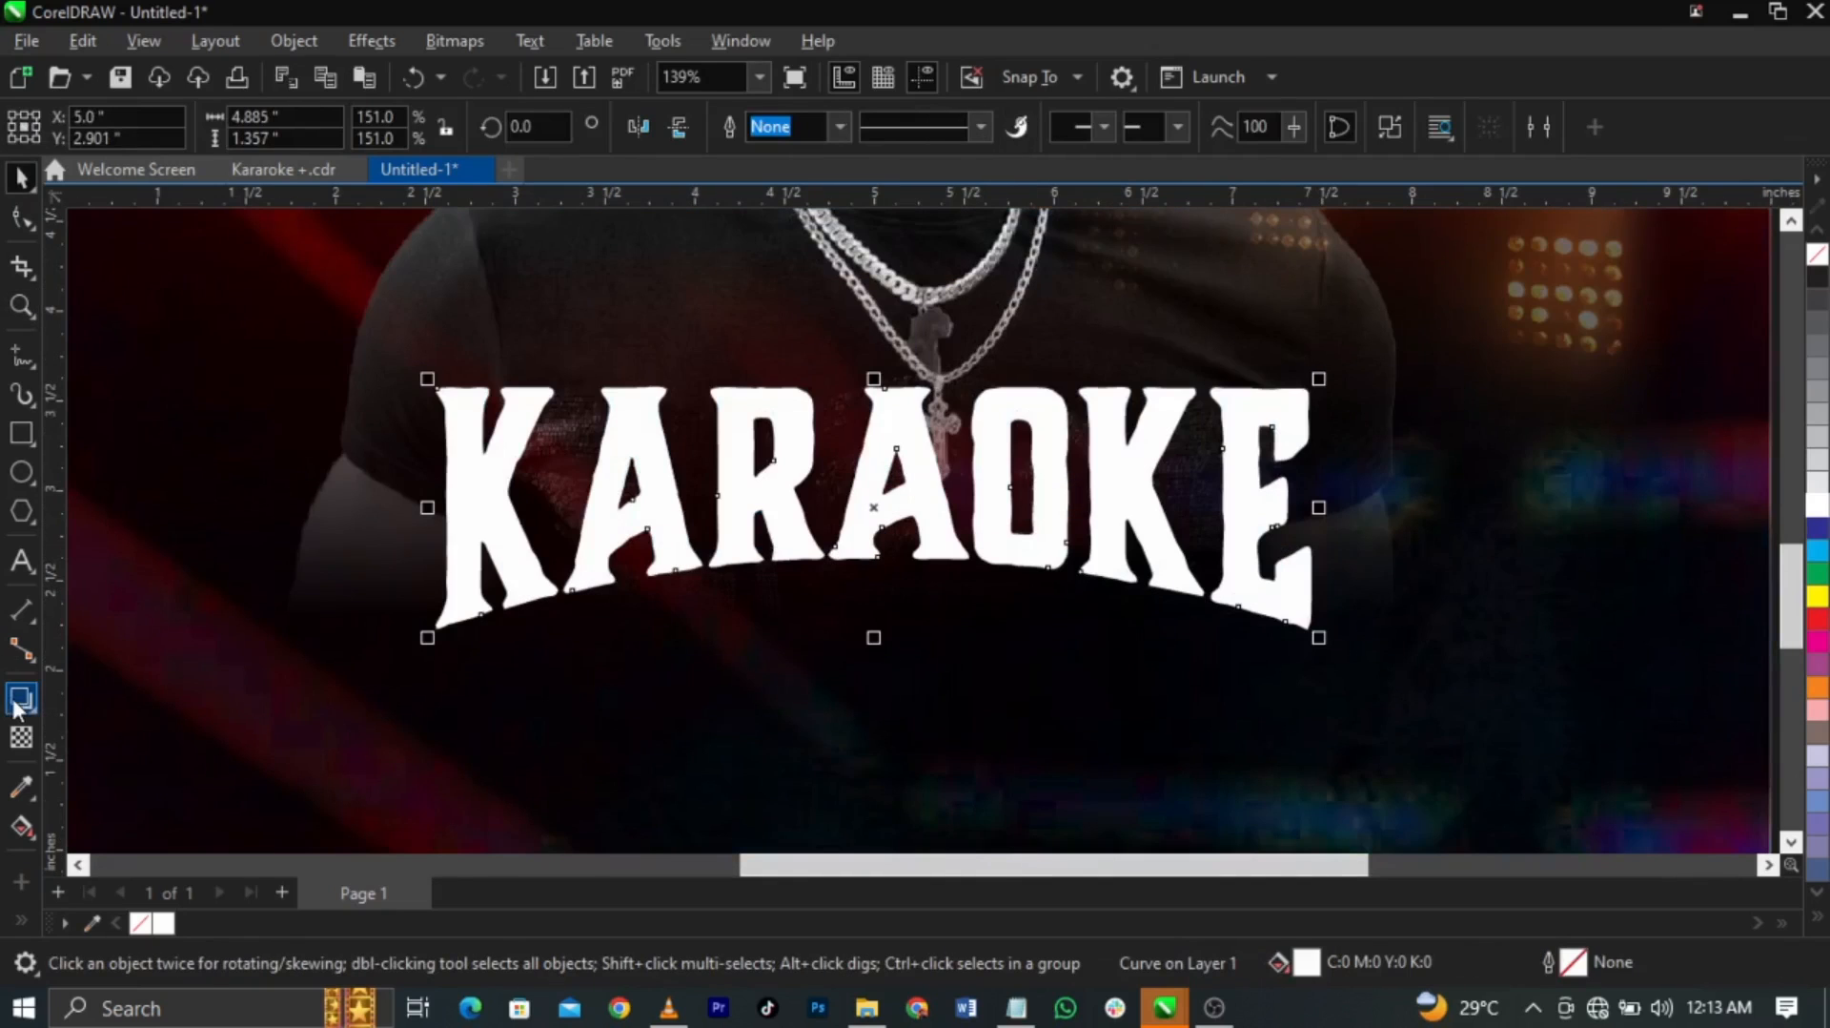
Add a black Multiply drop shadow with opacity 80 and feather 15 to the KARAOKE lettering, running from its left to its right edge
left_click(21, 700)
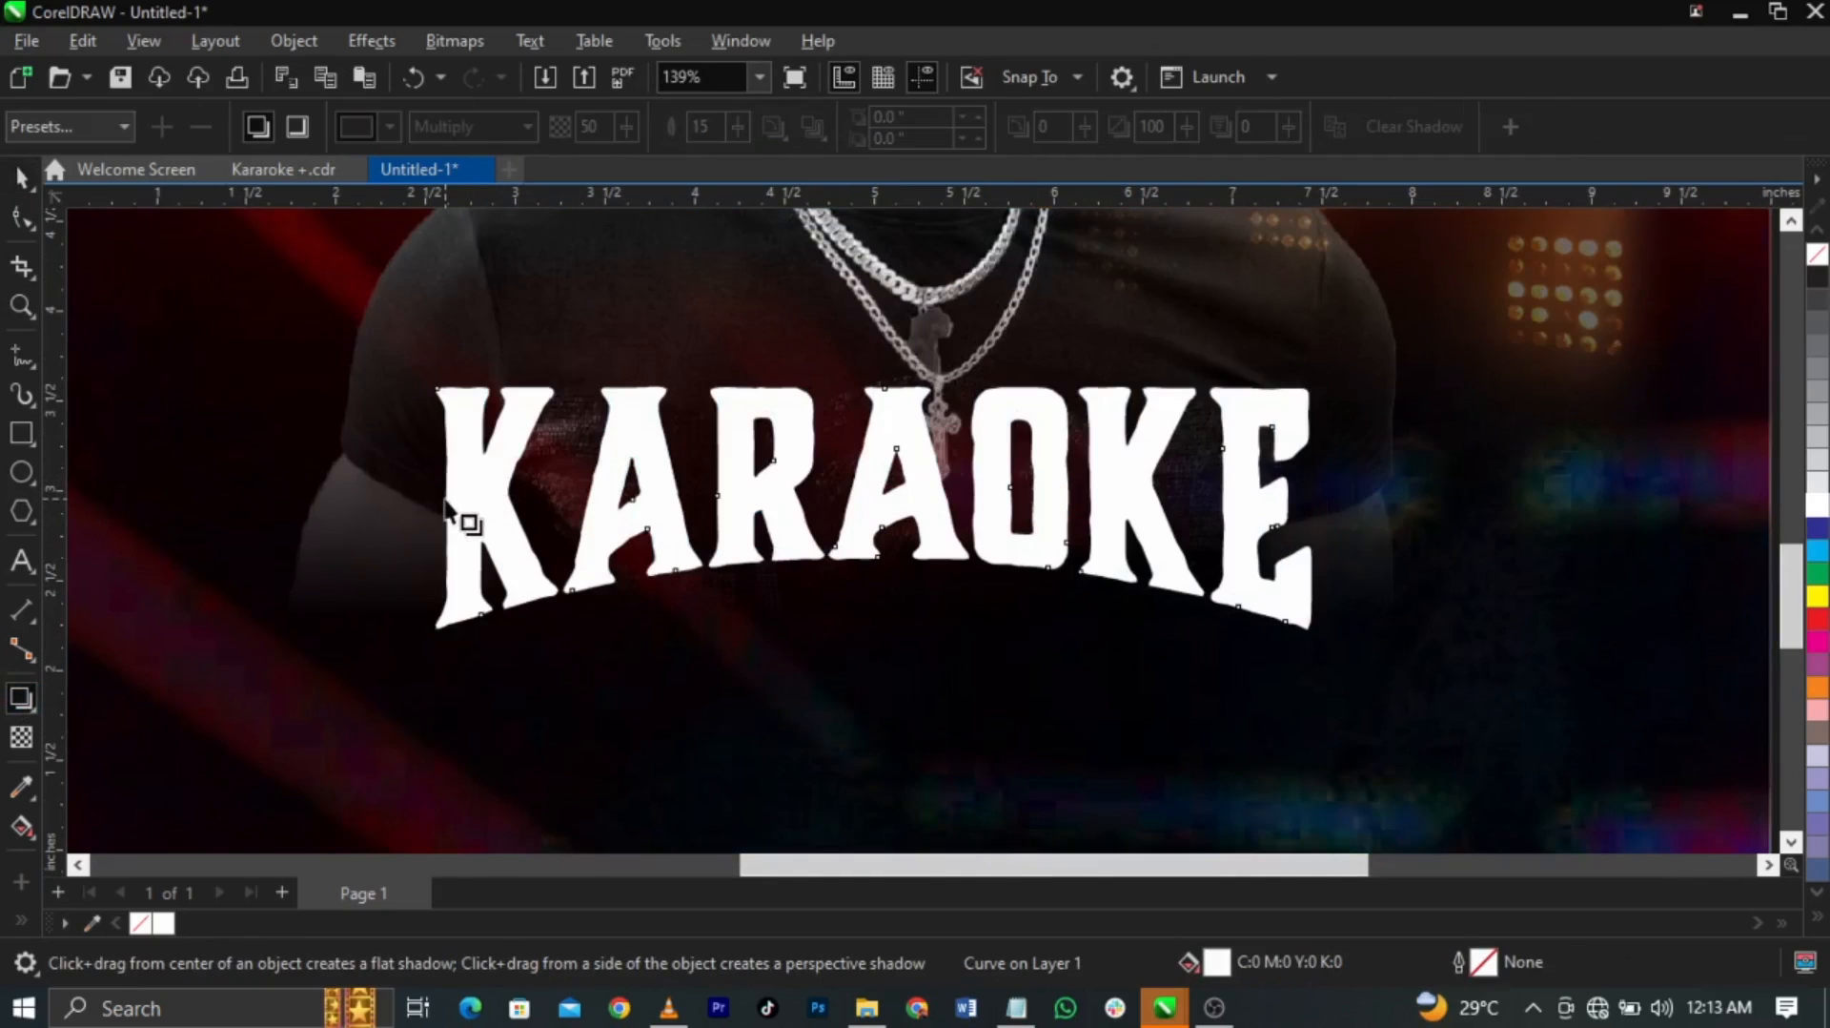
left_click_drag(447, 508, 1317, 538)
left_click_drag(868, 508, 1106, 508)
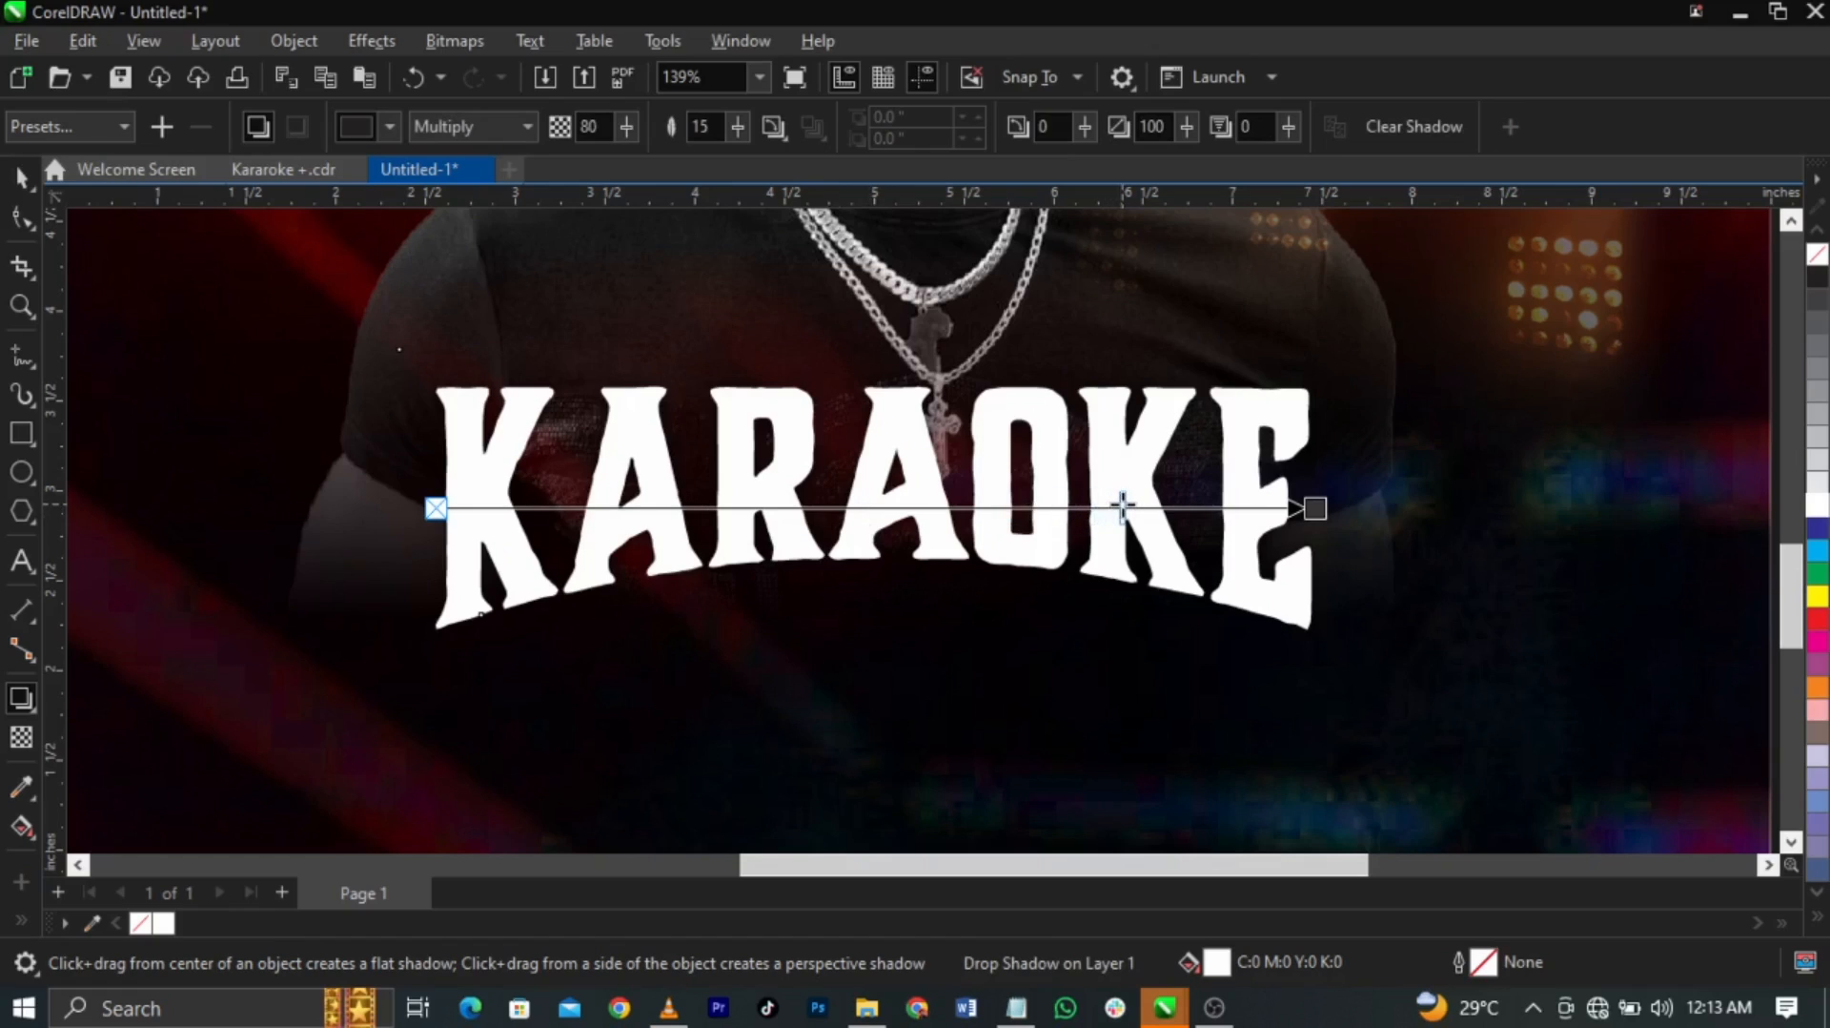
key("space")
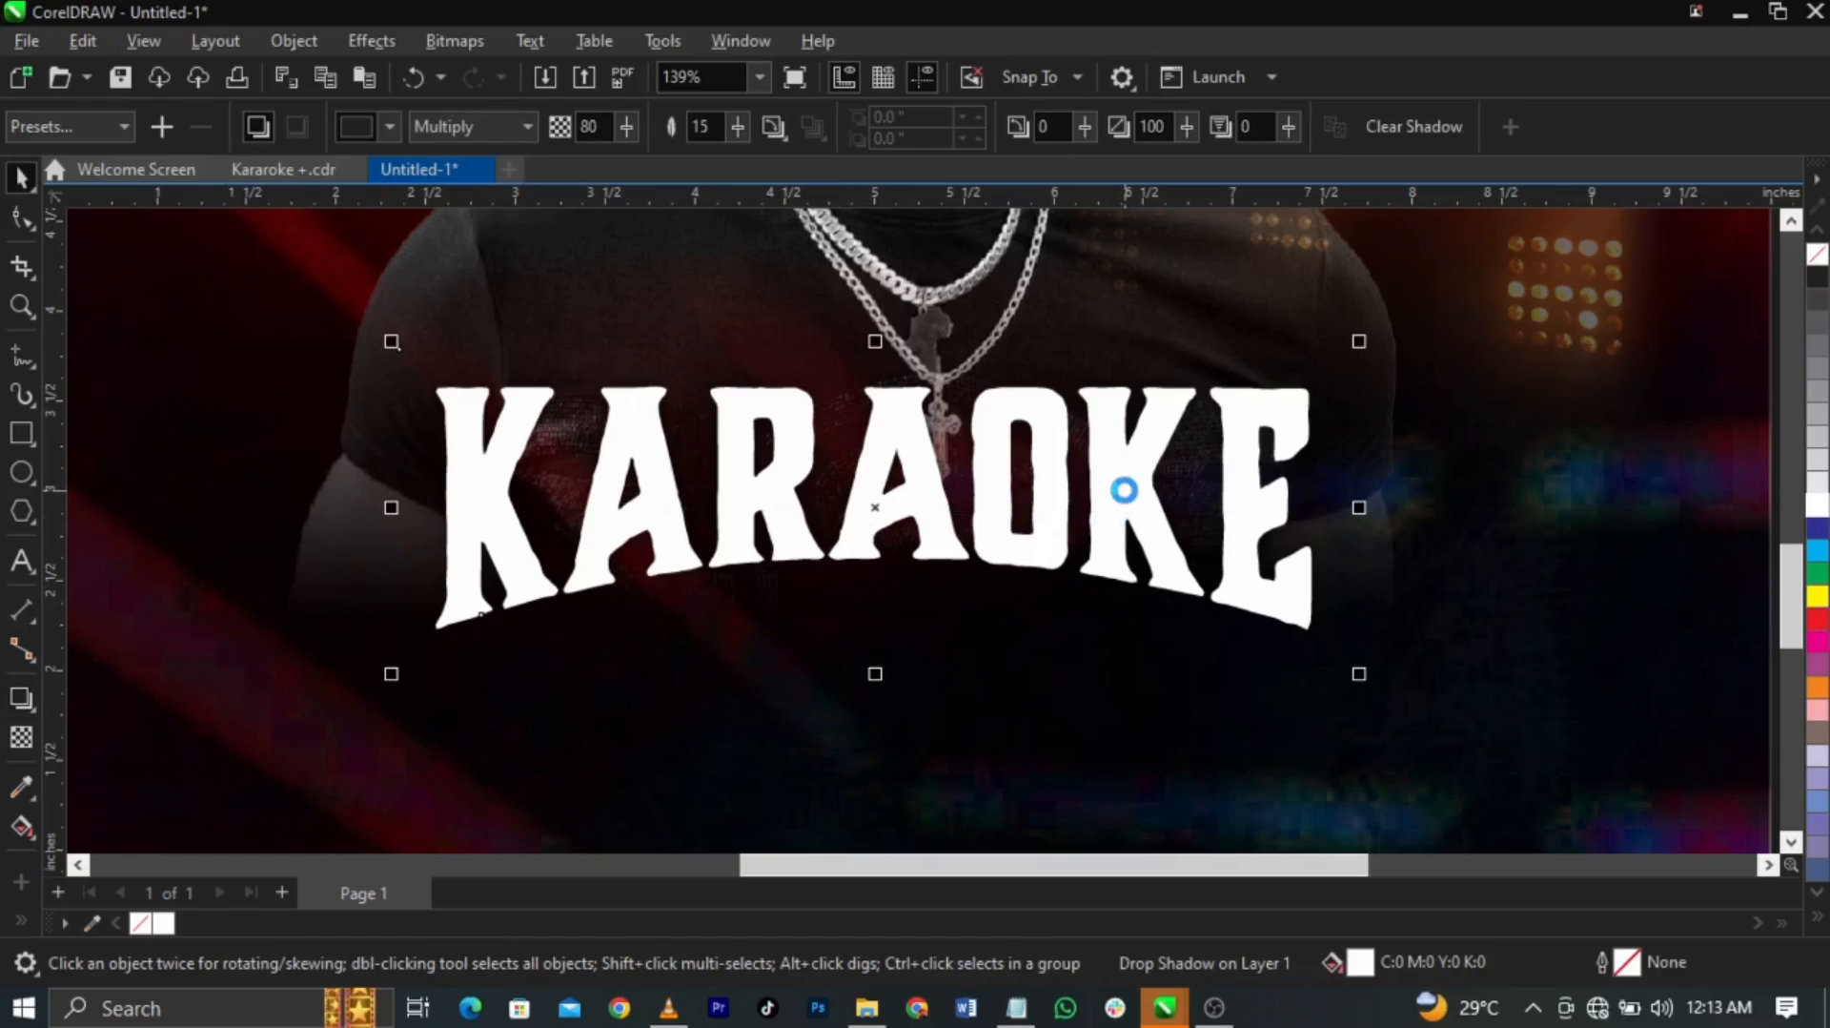
Break the drop shadow apart from the KARAOKE lettering and shift the separated shadow slightly down, to about X 5.03 and Y 2.74 inches
left_click(1475, 522)
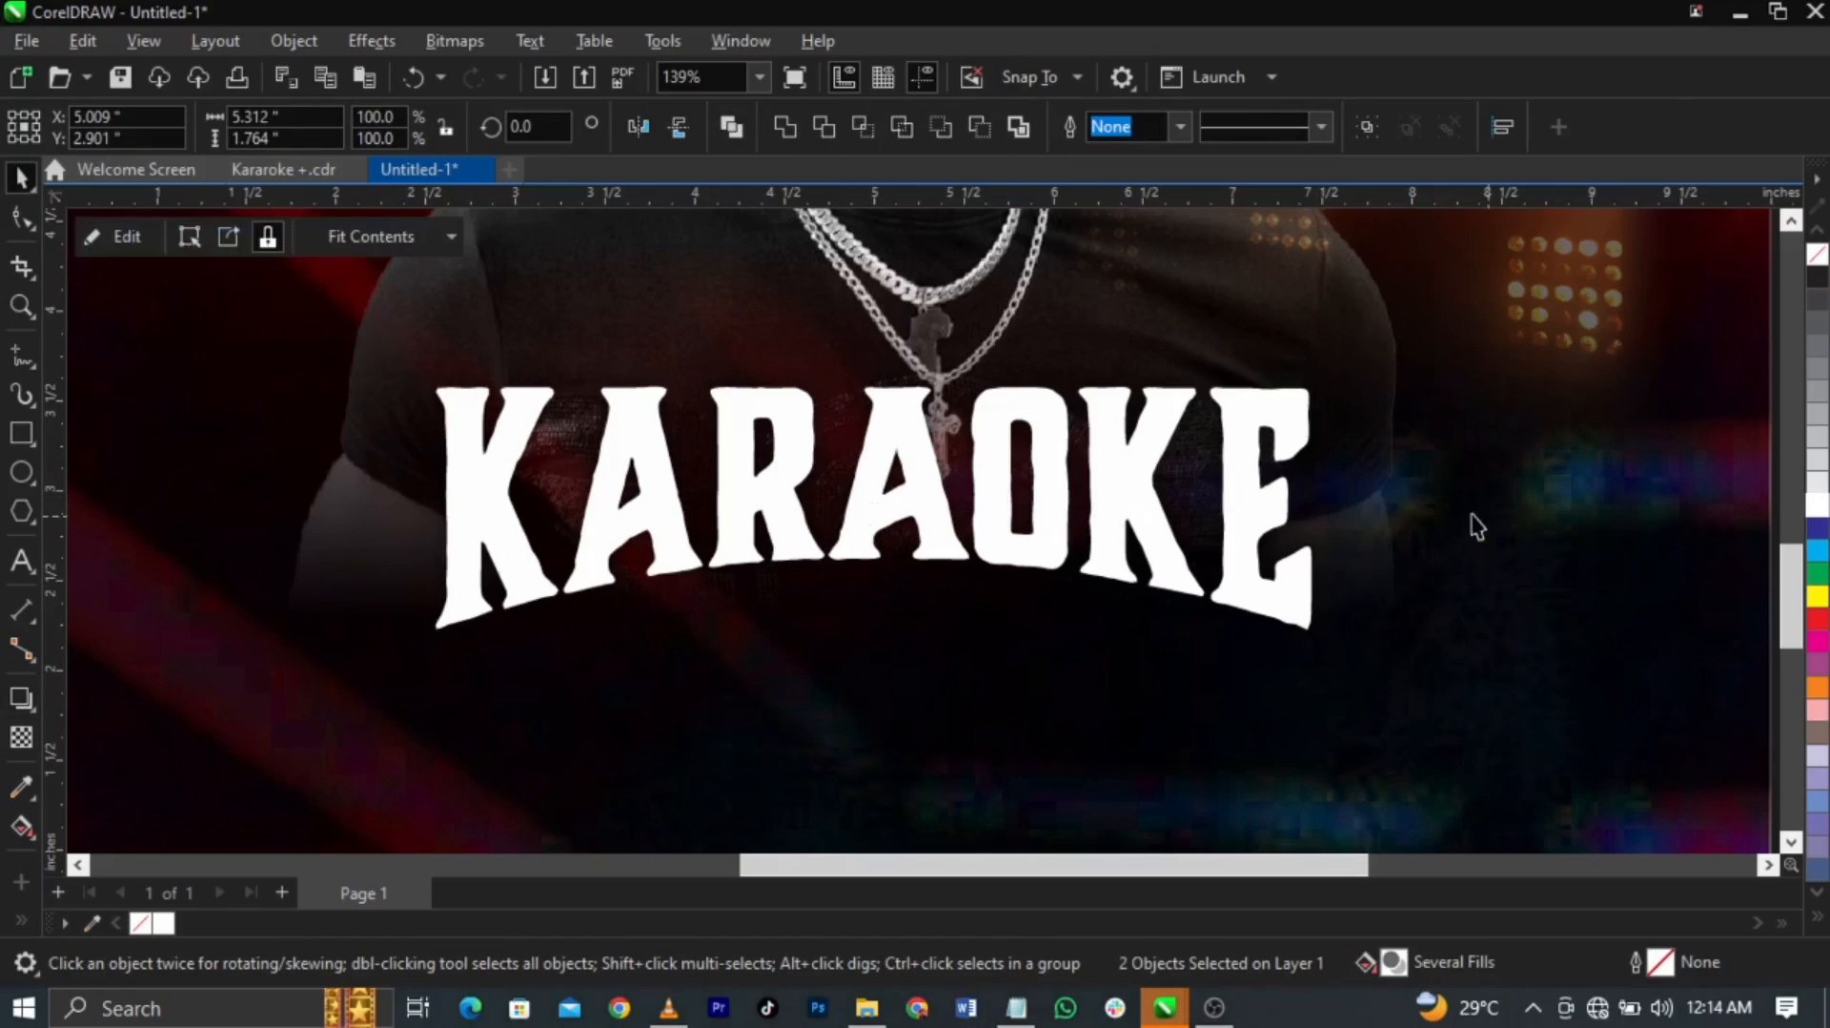
left_click(1325, 480)
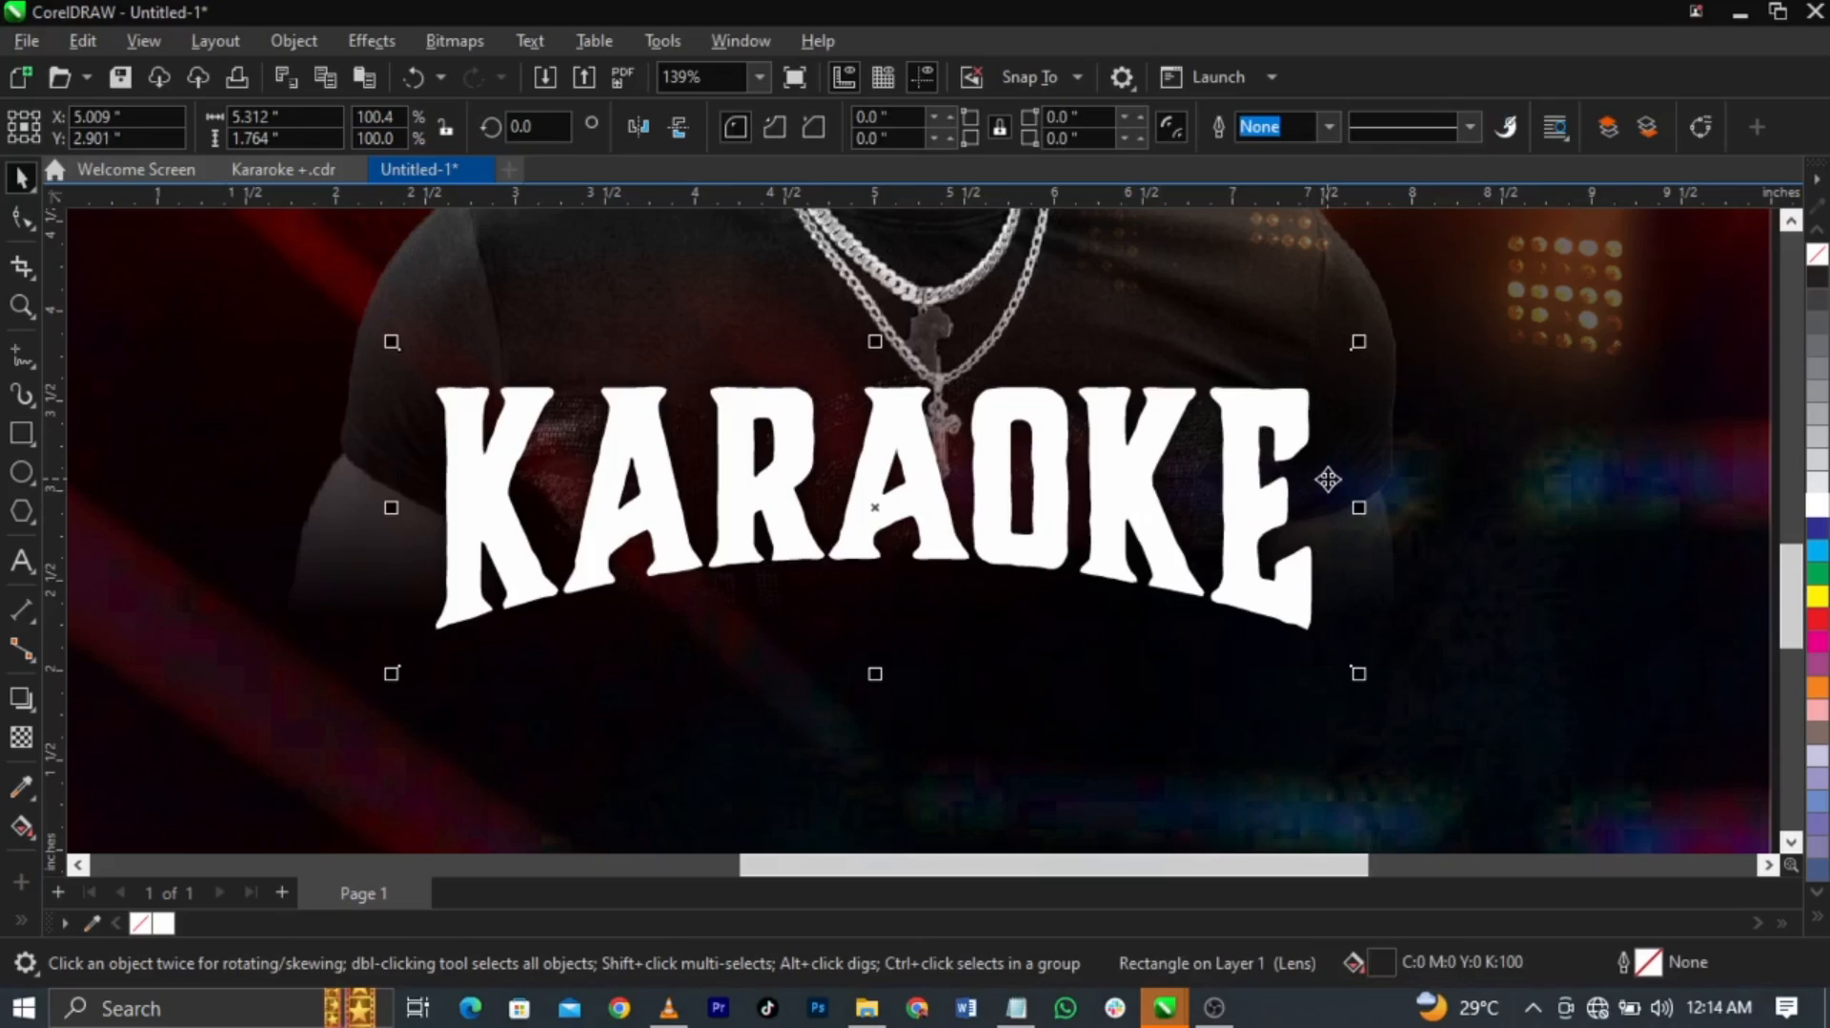
mouse_move(1328, 479)
left_mouse_down()
mouse_move(1331, 496)
mouse_move(1322, 476)
left_mouse_up()
left_click(1118, 534, "shift")
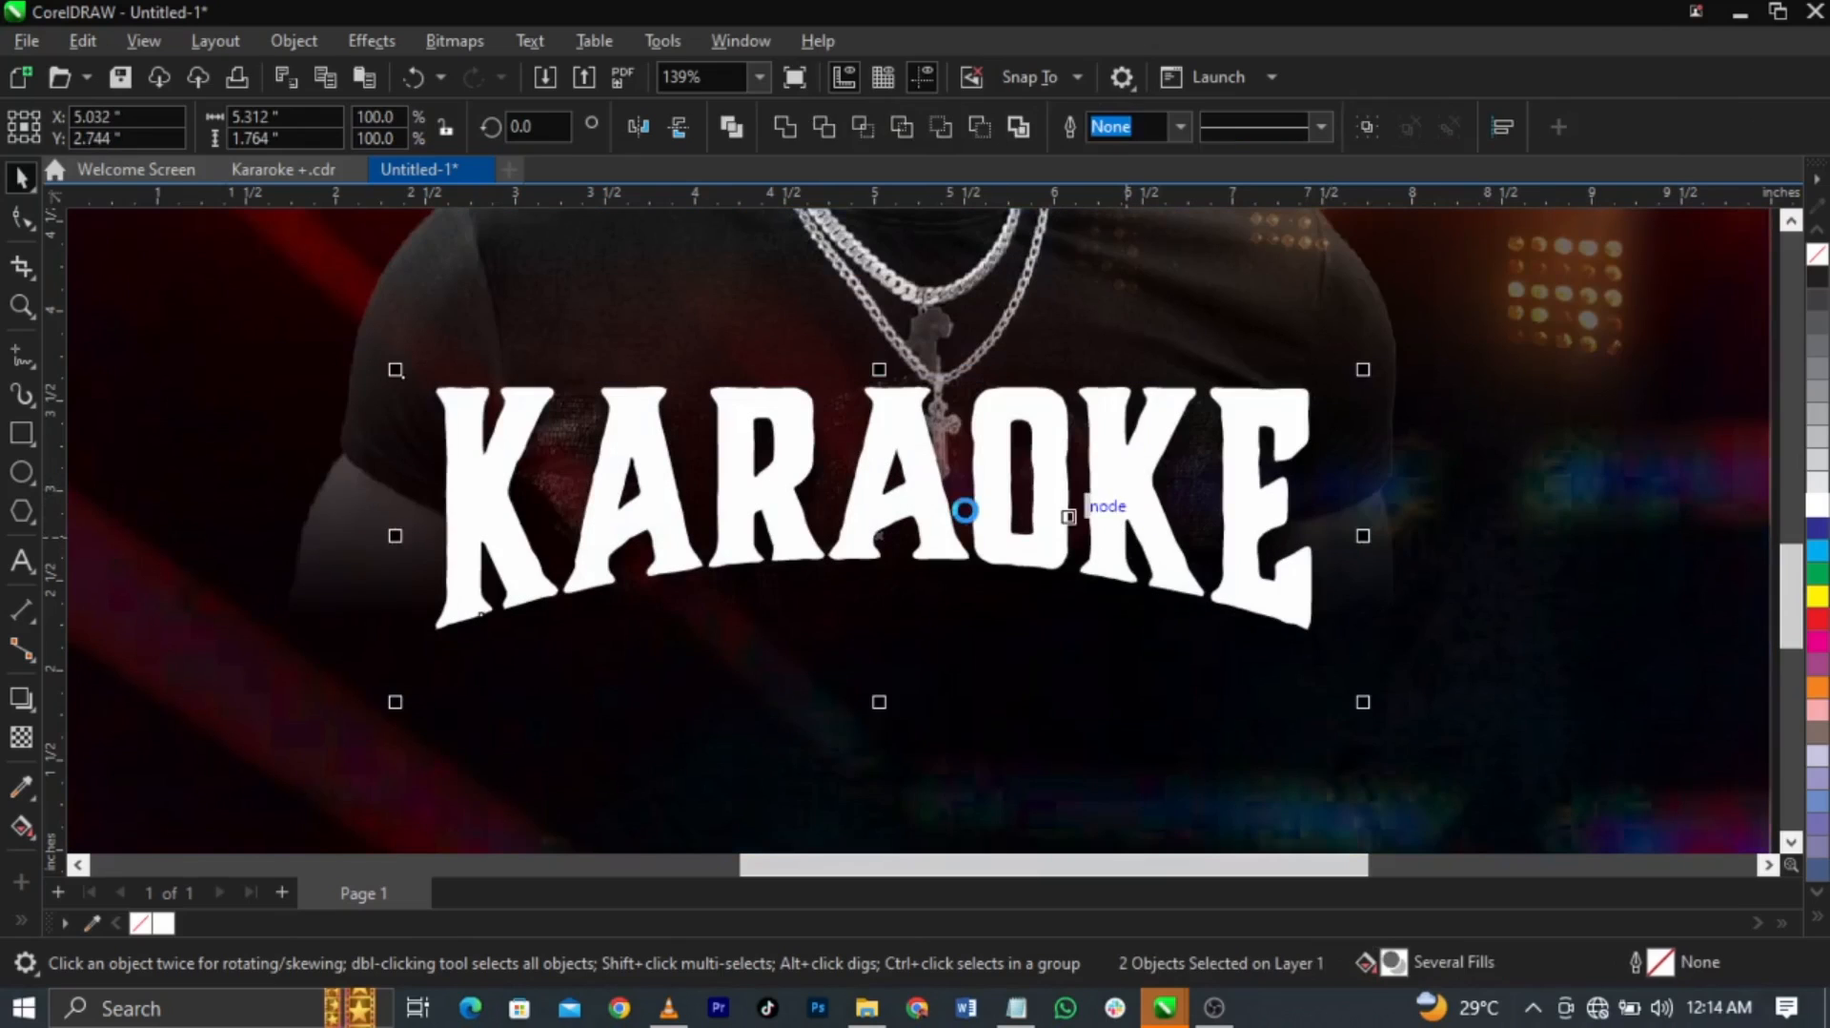
key("F3")
left_click(1494, 580)
scroll(562, 543, "down", 4)
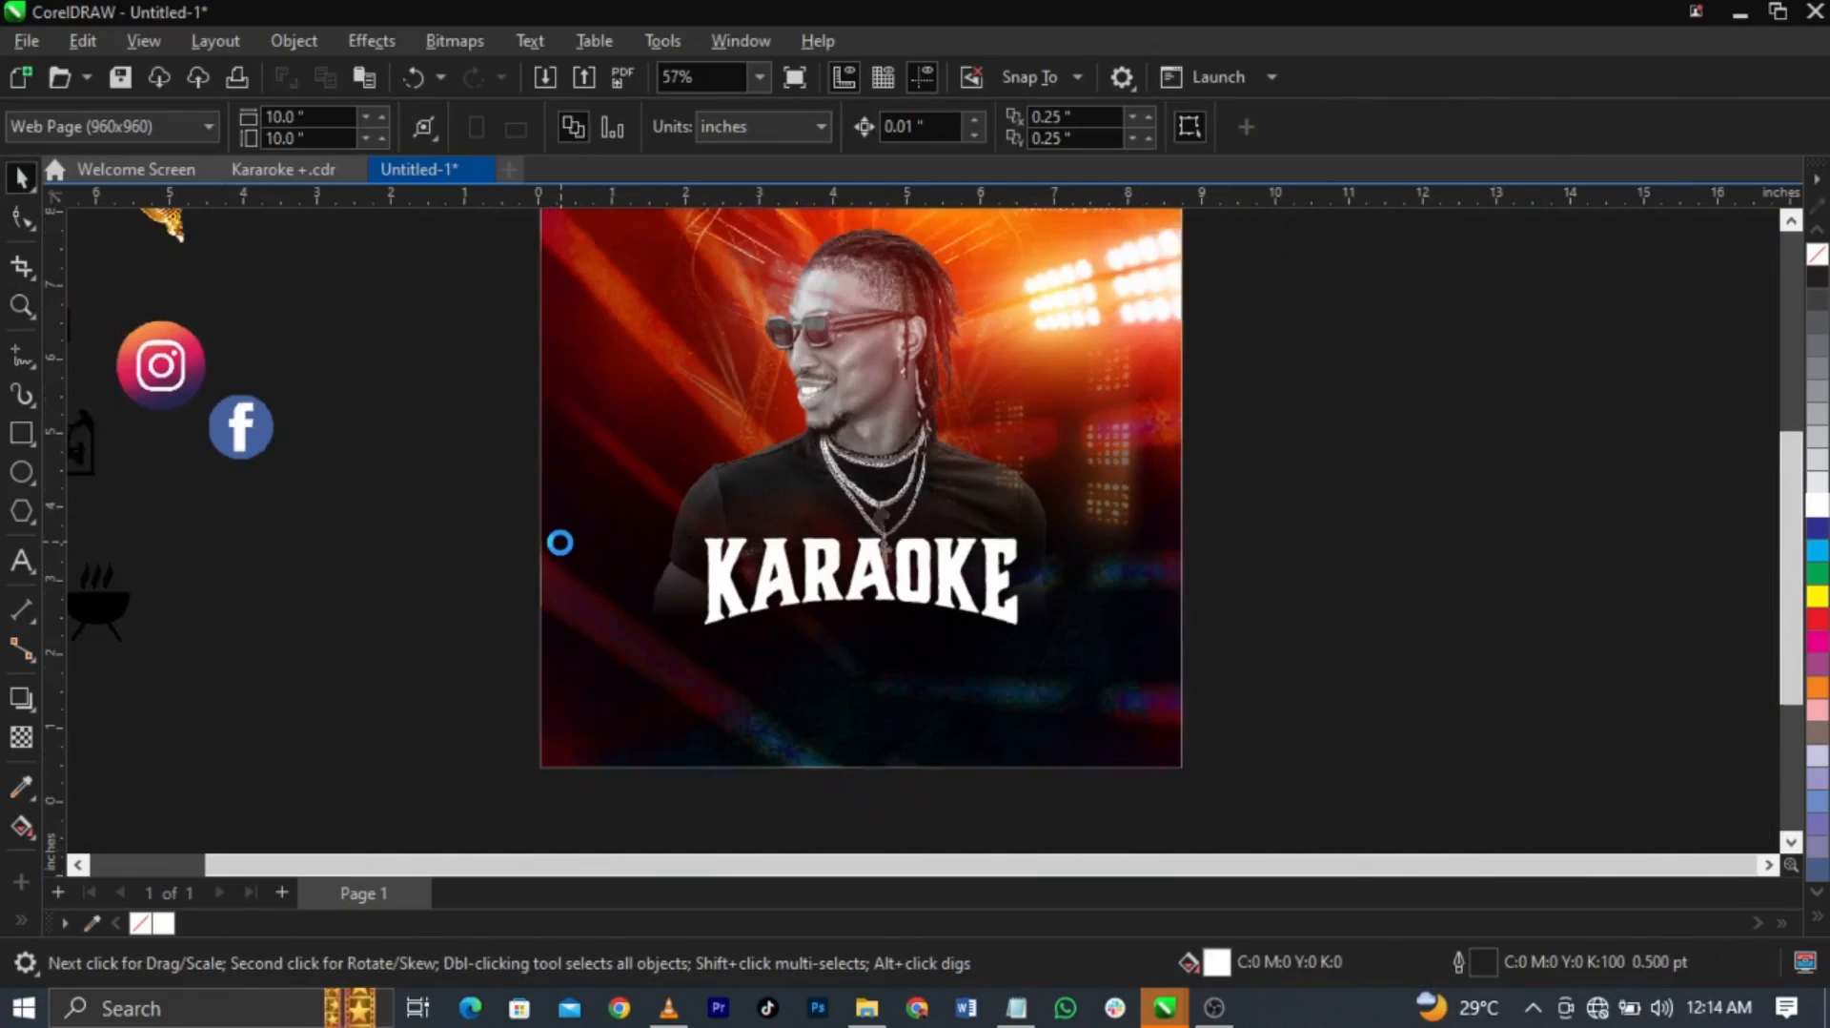
scroll(695, 363, "up", 2)
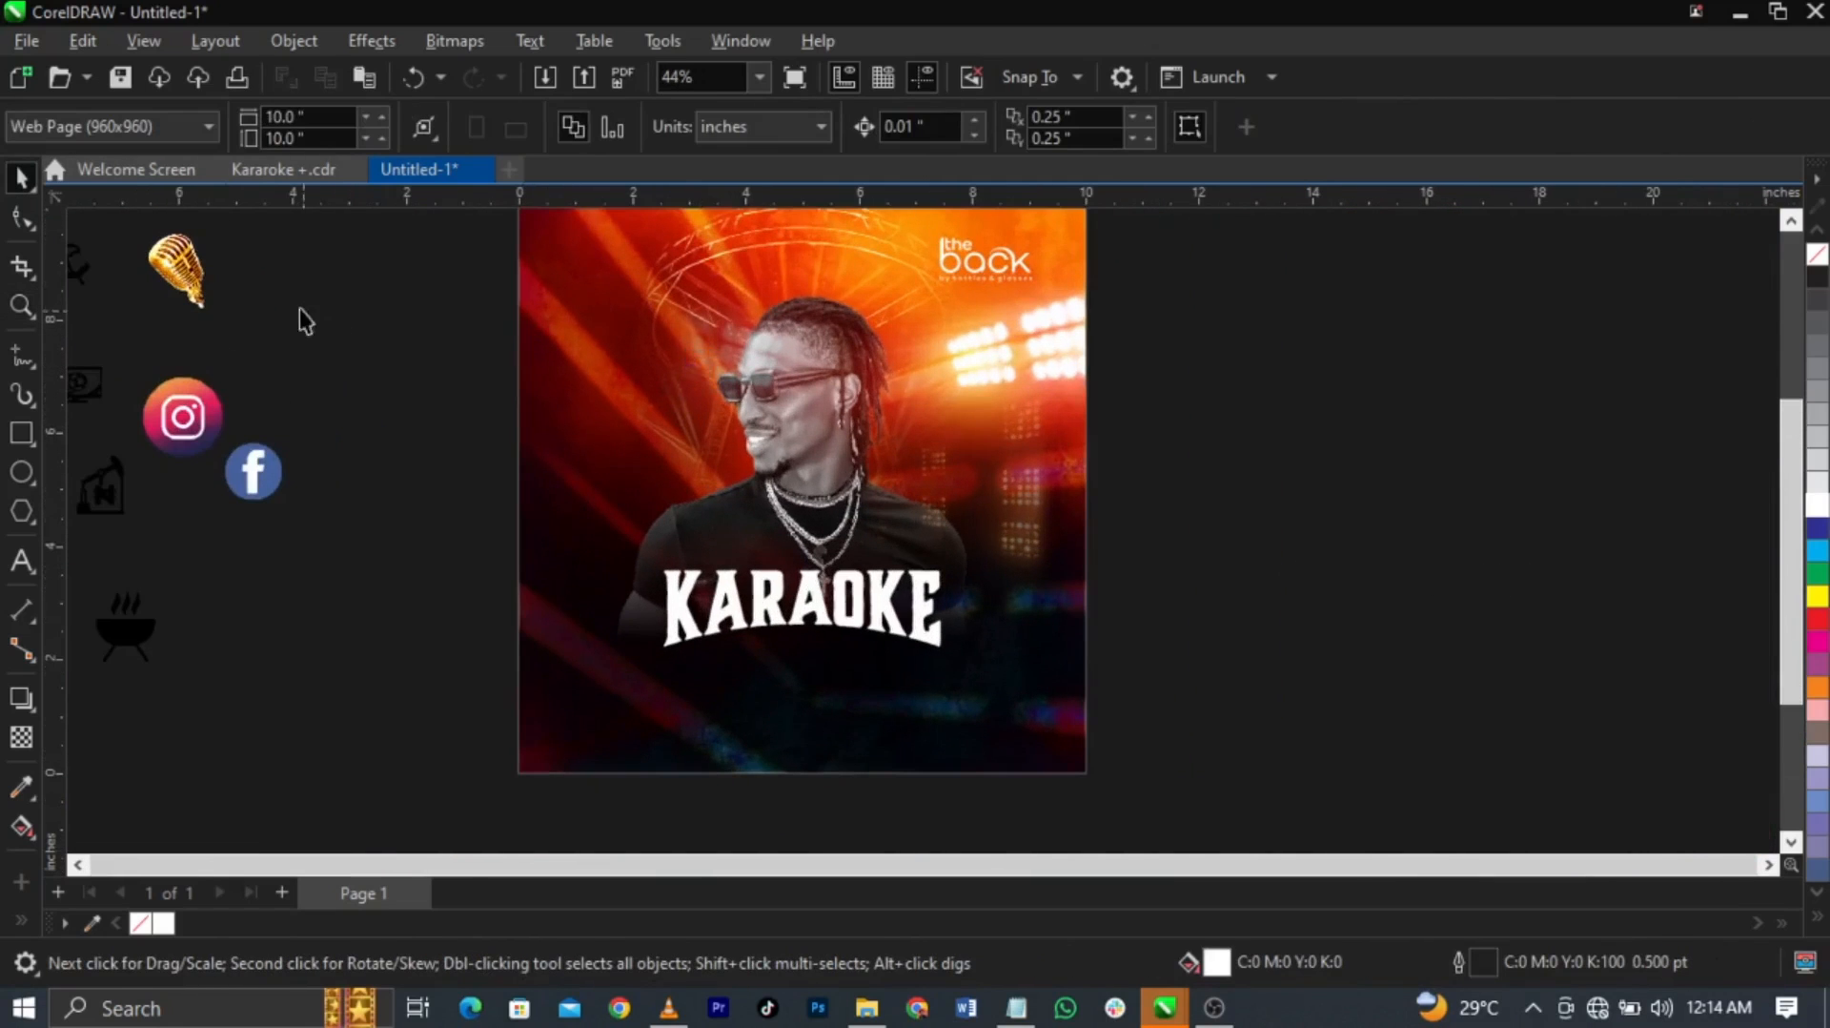
Place the golden microphone over the flyer's left edge, enlarge it to about 3.26 by 4.38 inches and mirror it horizontally
left_click_drag(181, 279, 641, 578)
scroll(655, 438, "up", 1)
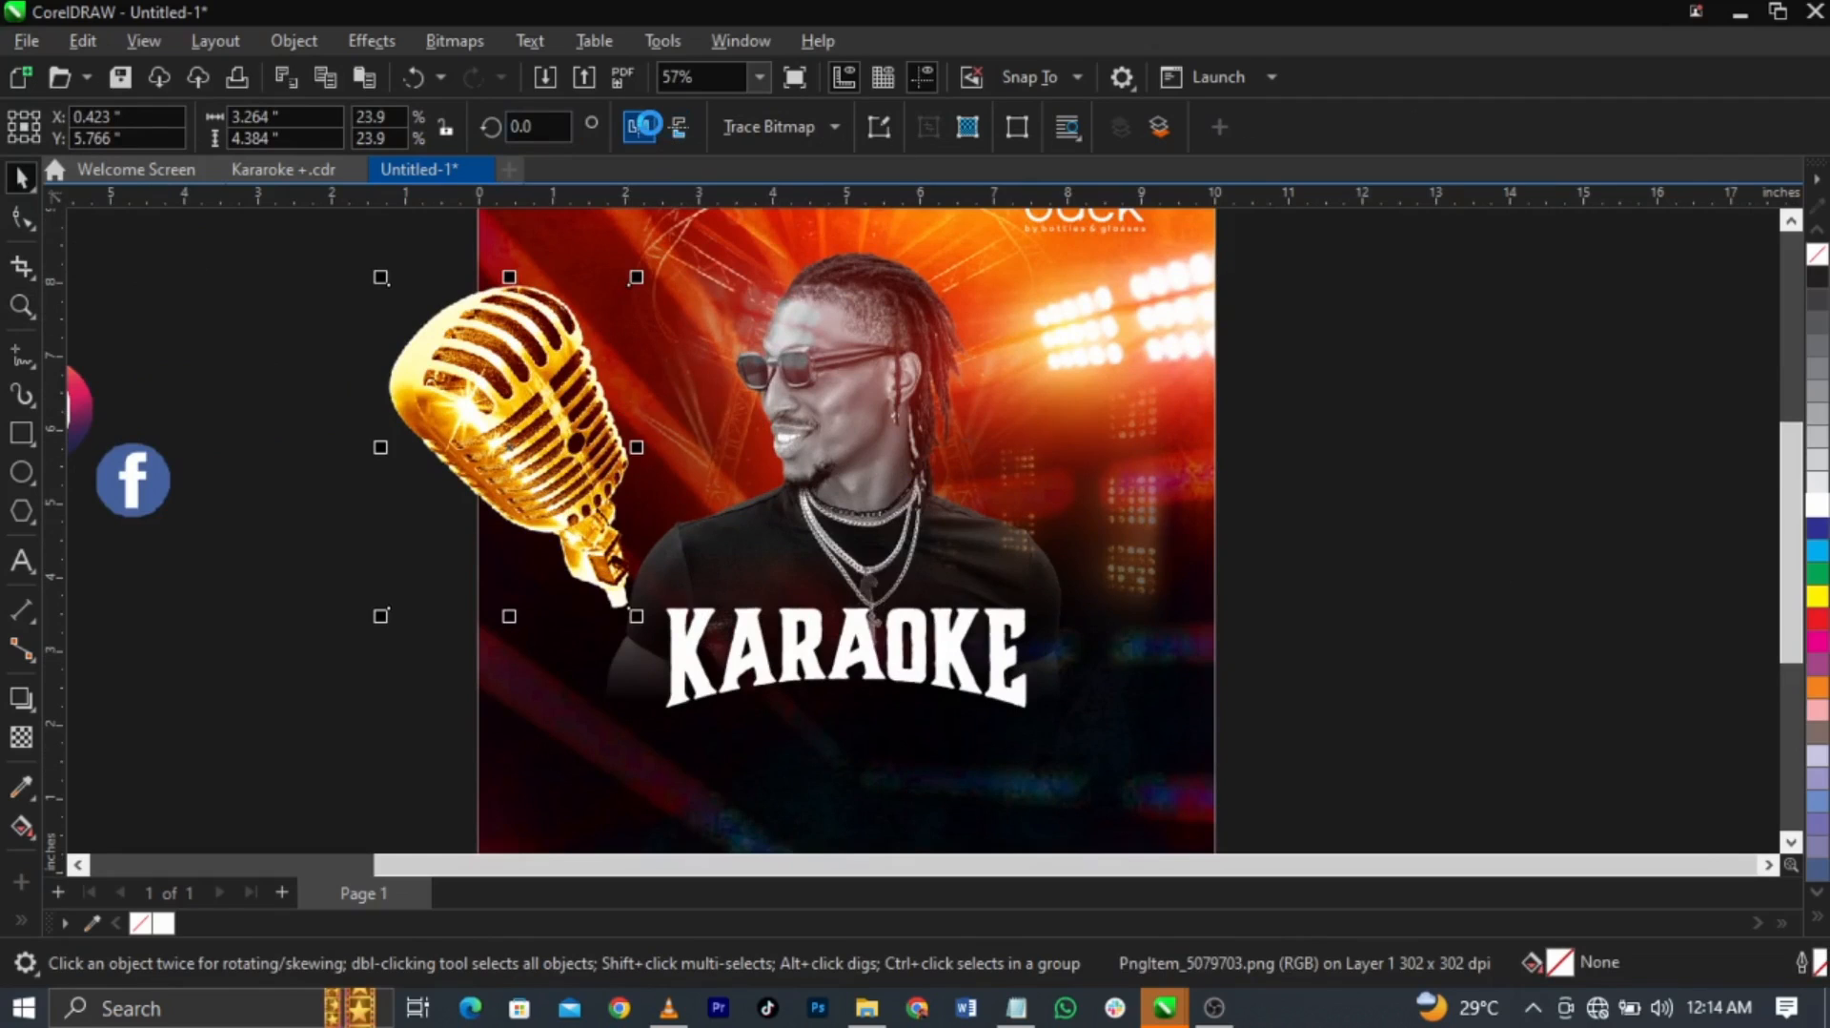
left_click(650, 124)
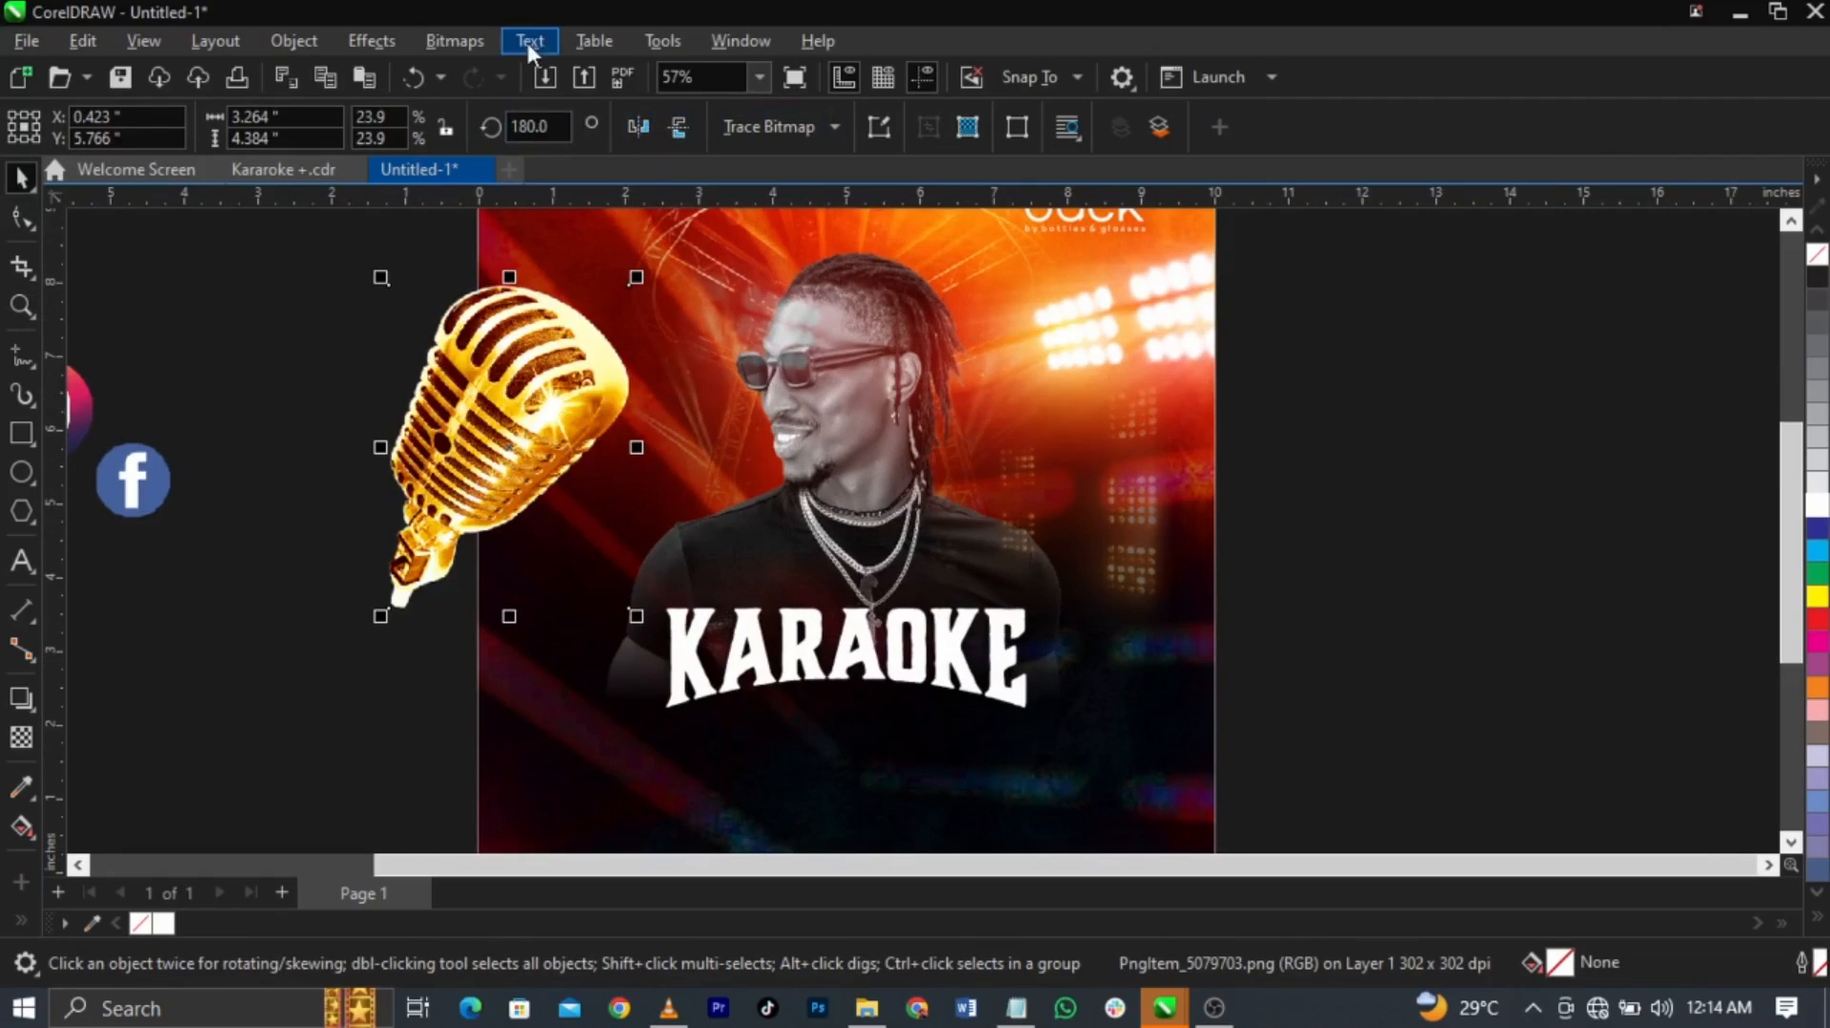
Apply a Gaussian Blur with a radius of 12.7 pixels to the golden microphone
left_click(376, 40)
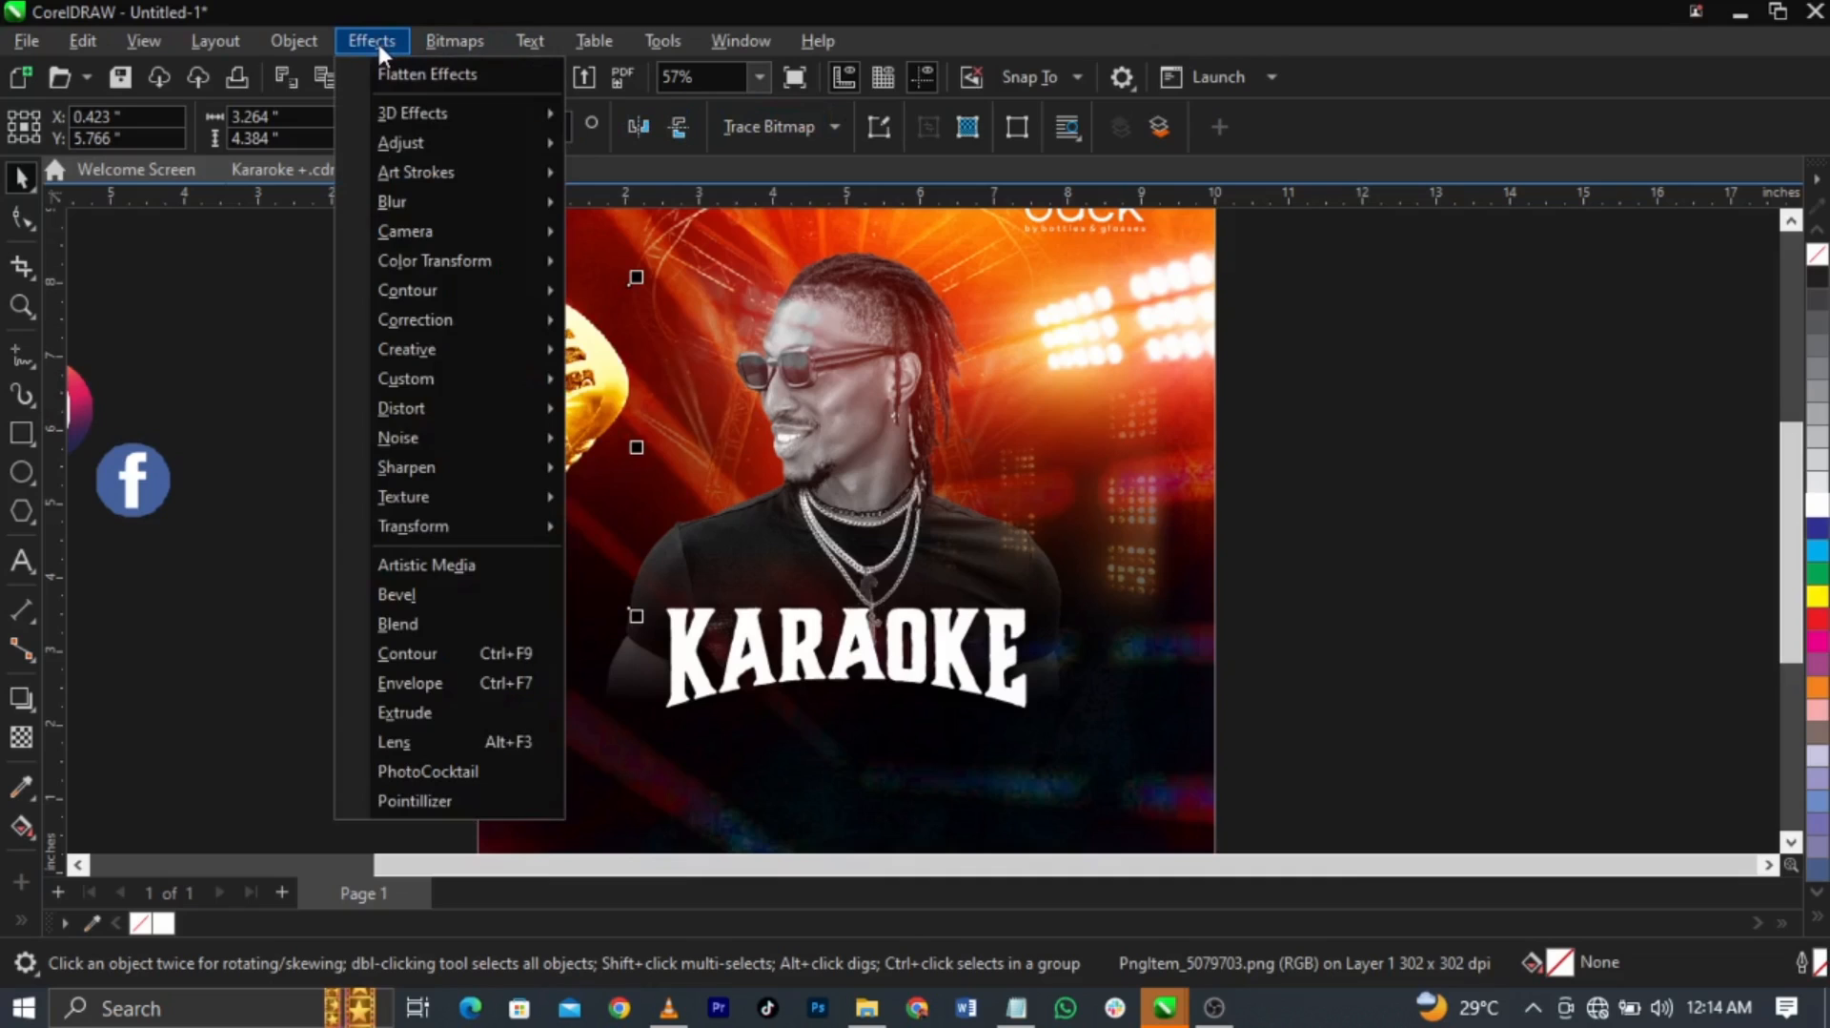
mouse_move(448, 197)
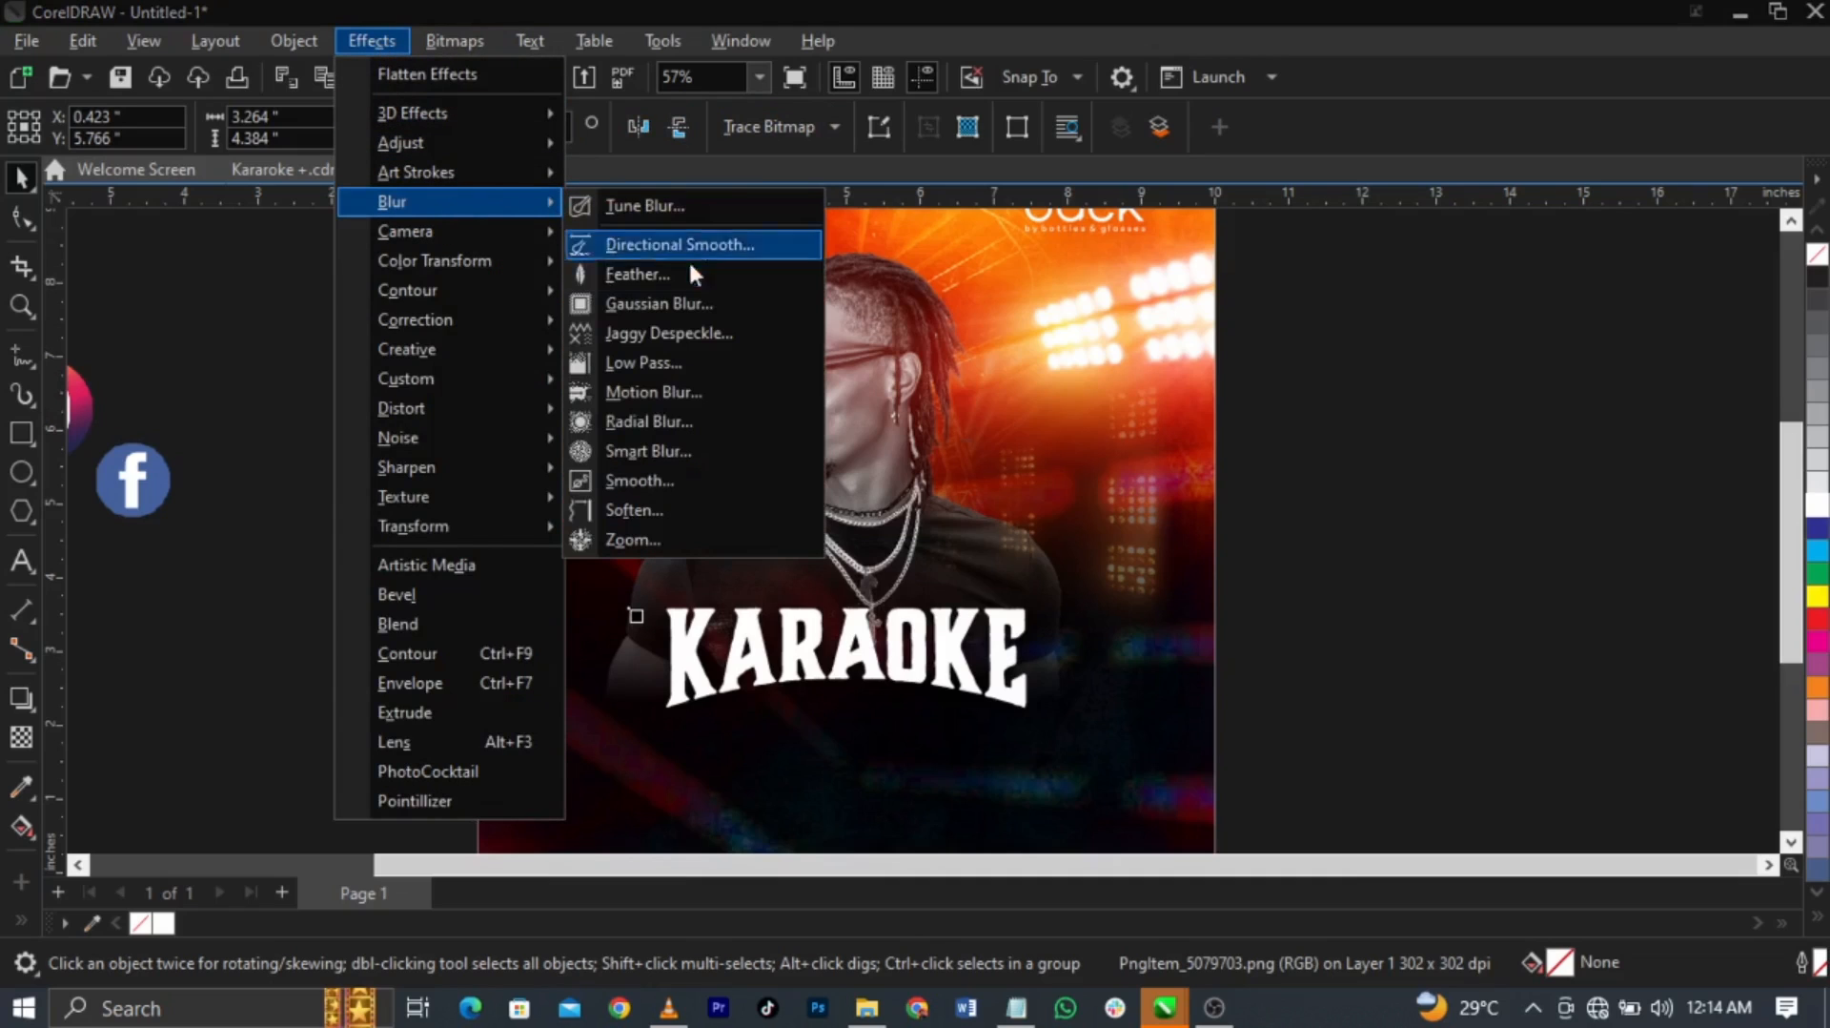
left_click(711, 288)
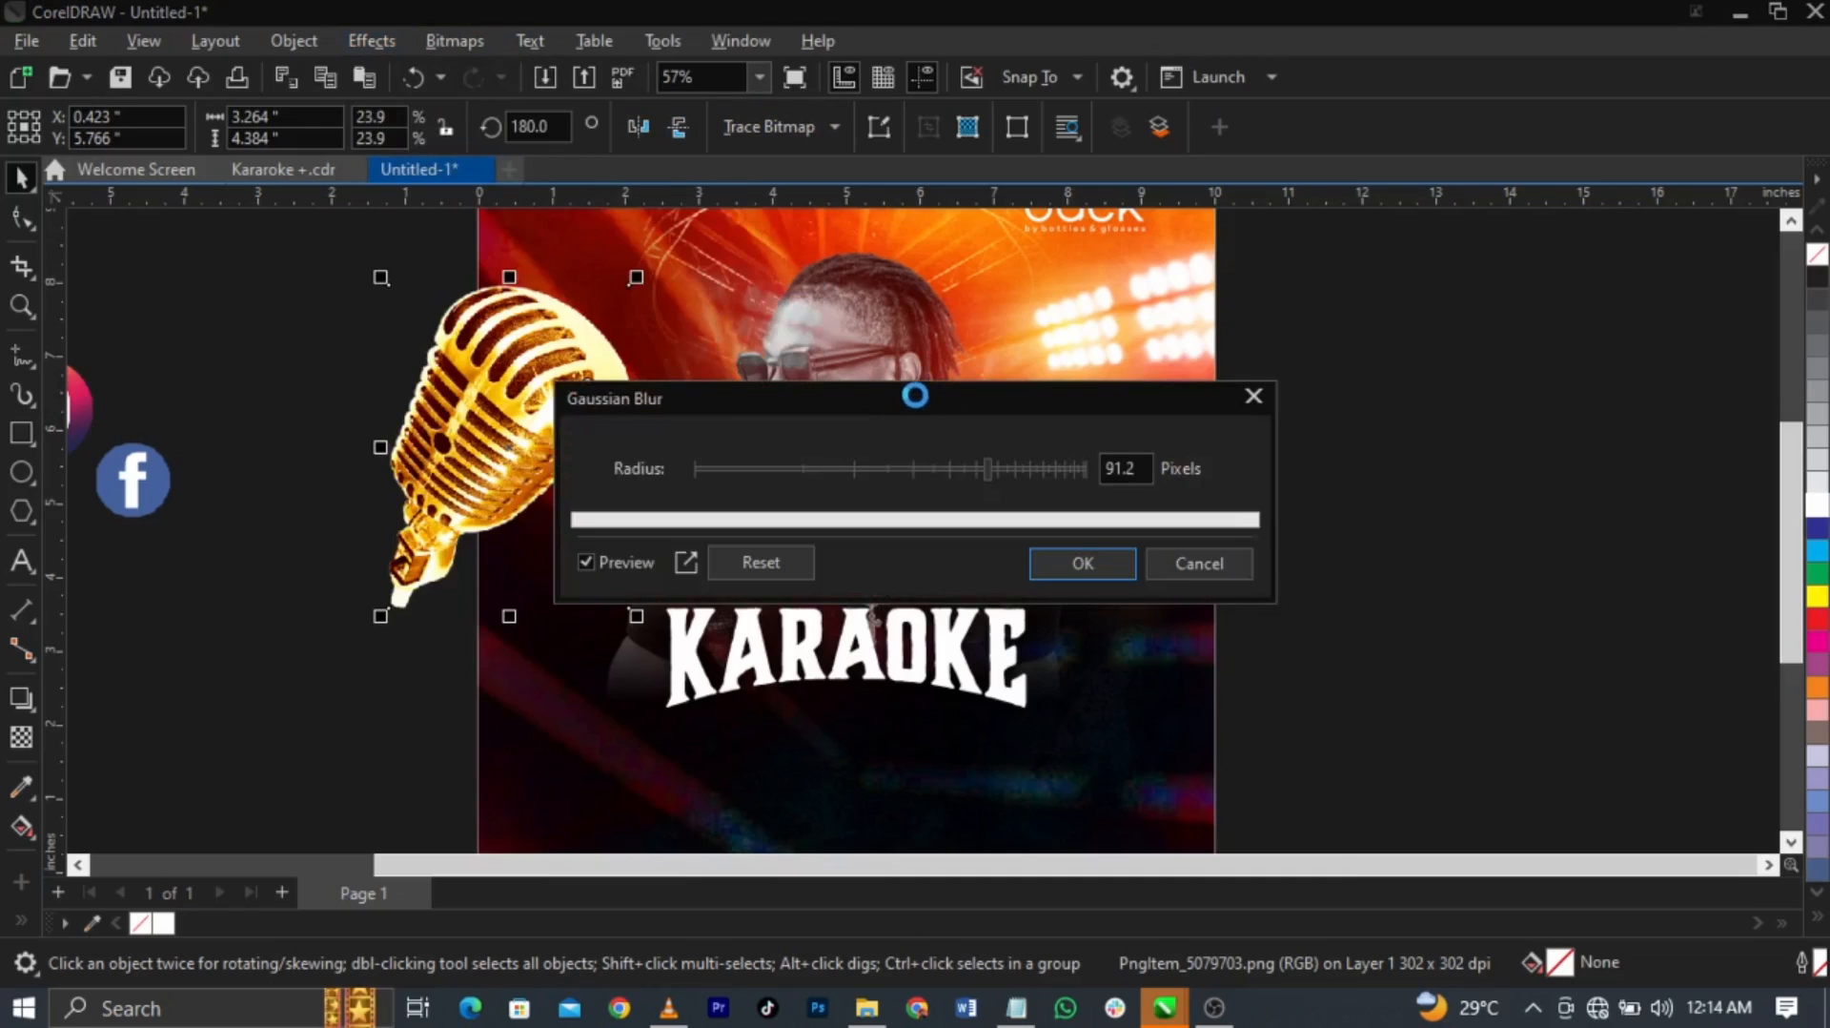
left_click_drag(915, 395, 1041, 345)
left_click(959, 419)
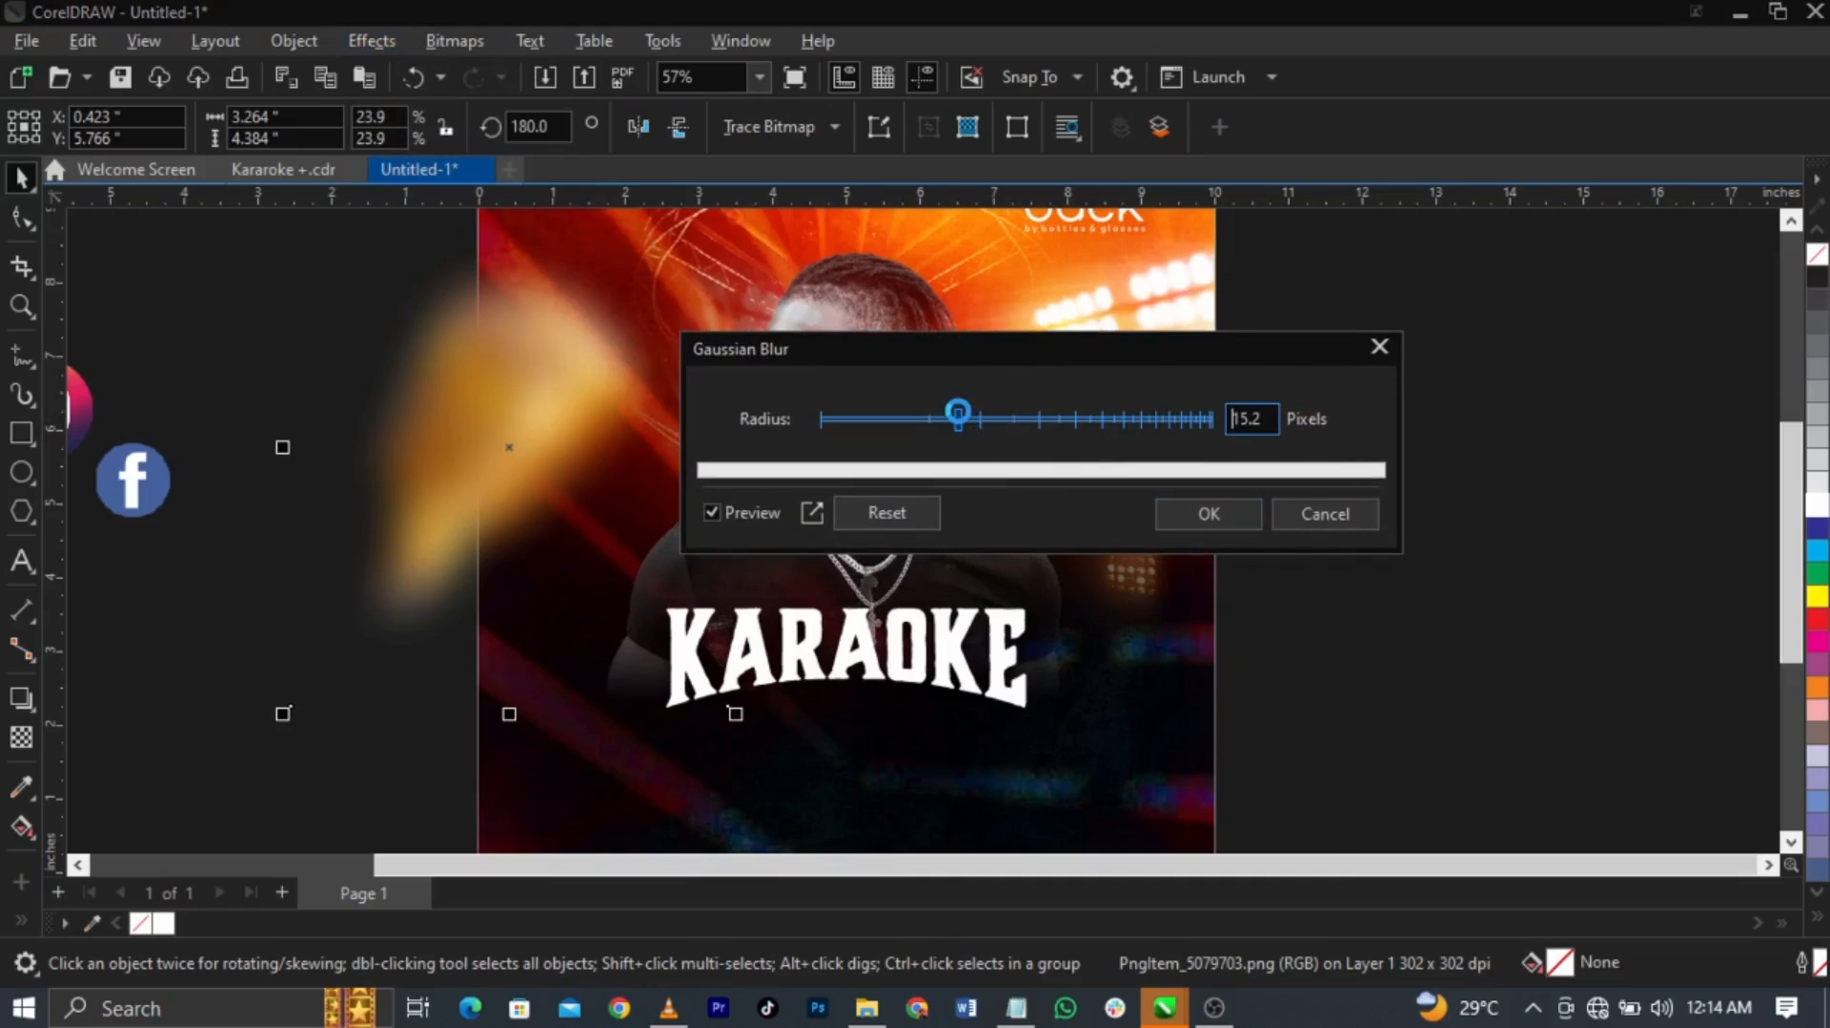
left_click_drag(945, 415, 954, 420)
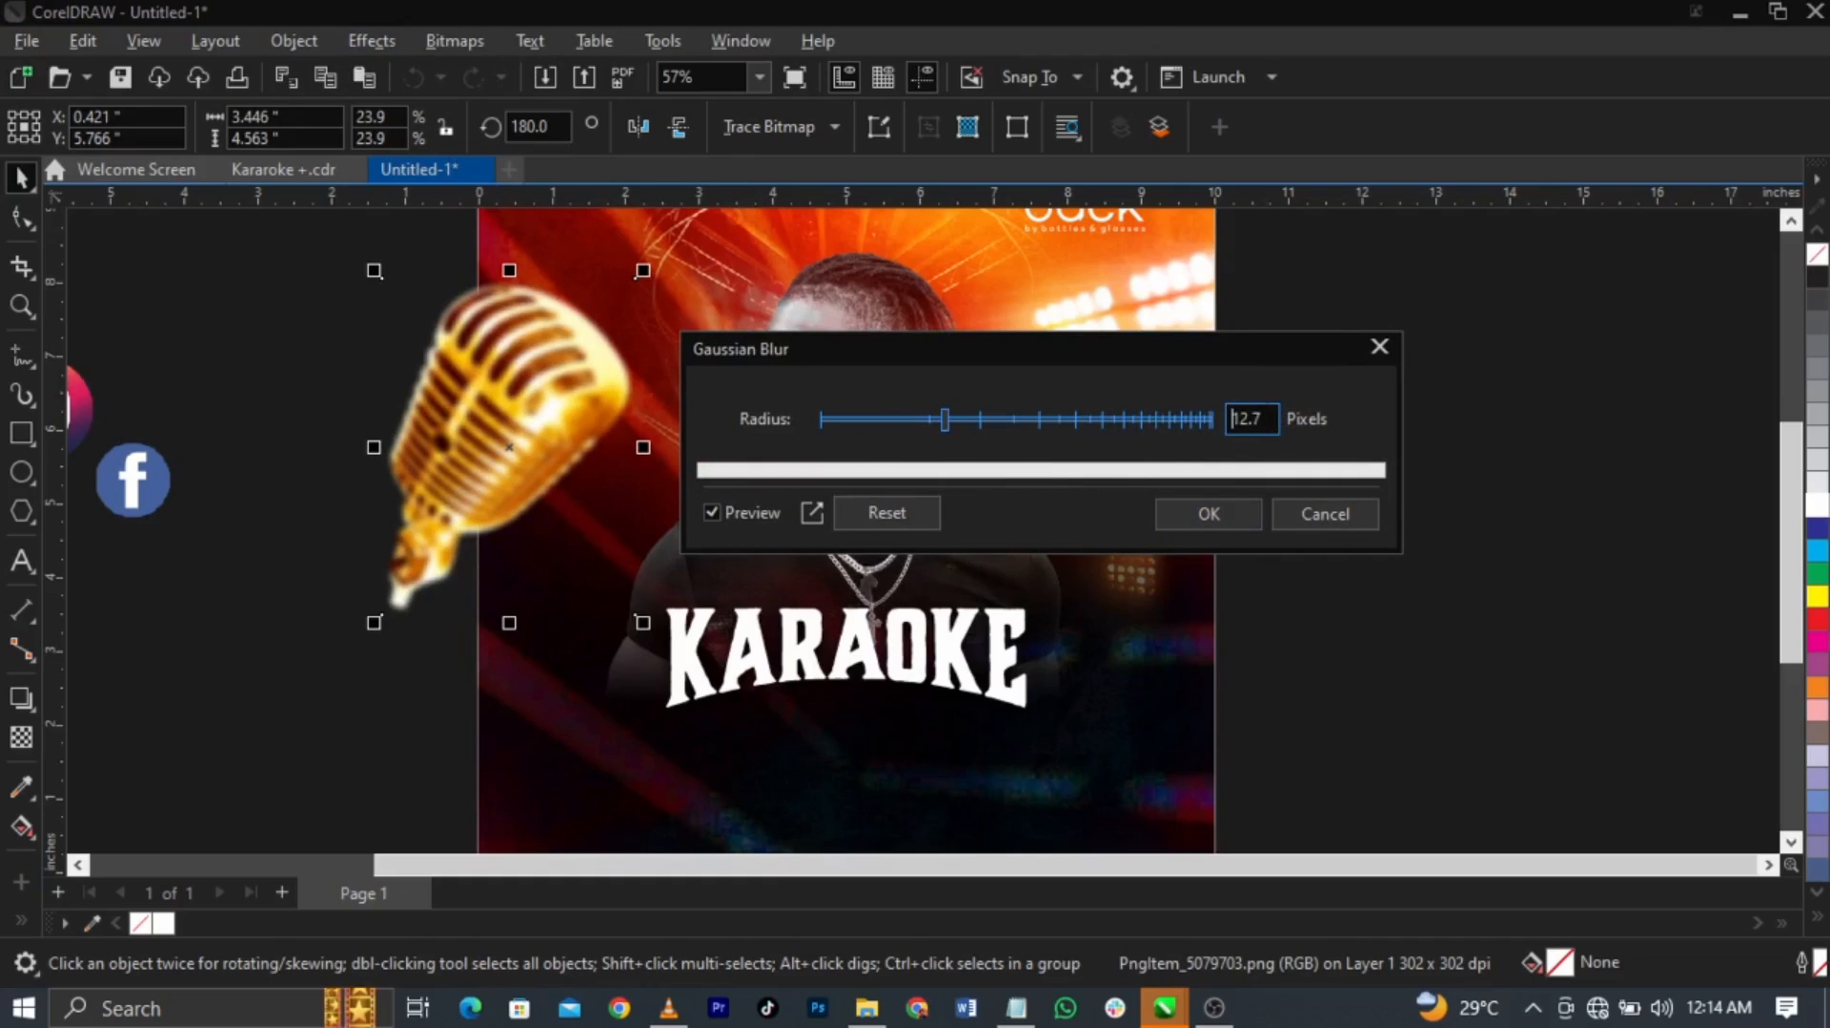
left_click(1235, 507)
PowerClip the blurred microphone inside the 10 by 10 inch flyer rectangle
right_click(482, 373)
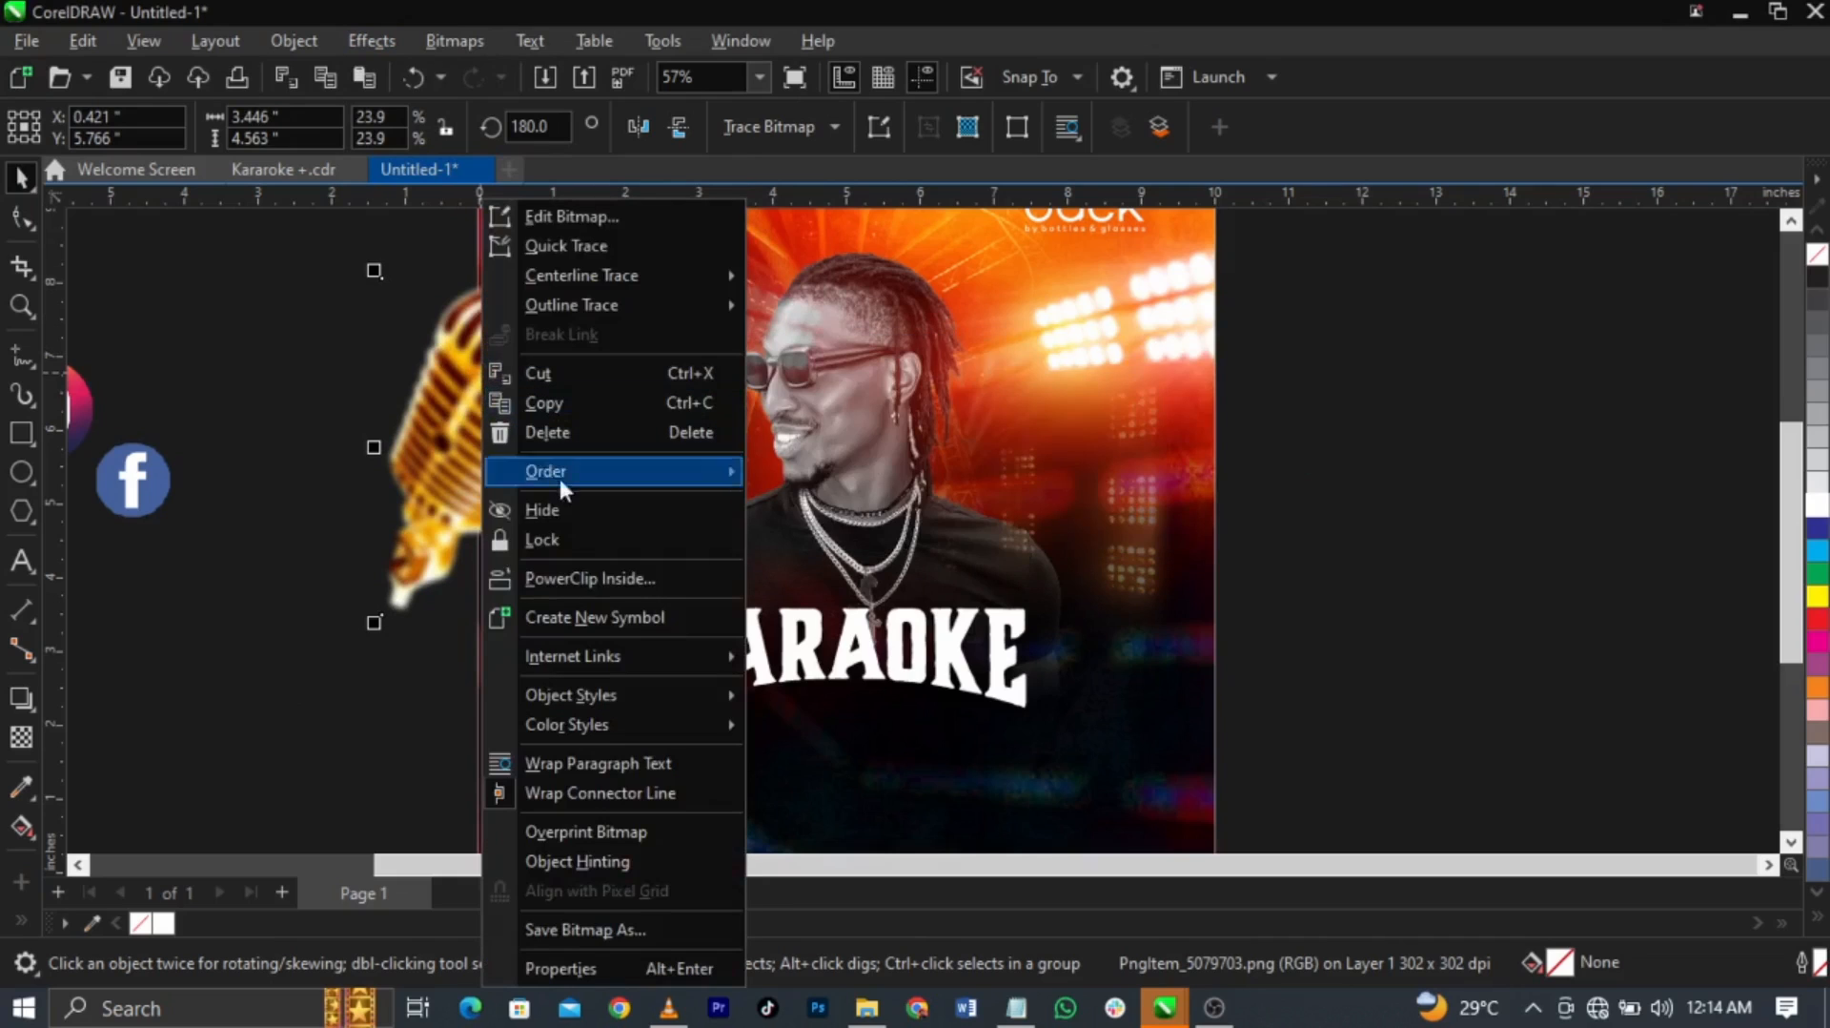
left_click(606, 574)
left_click(878, 476)
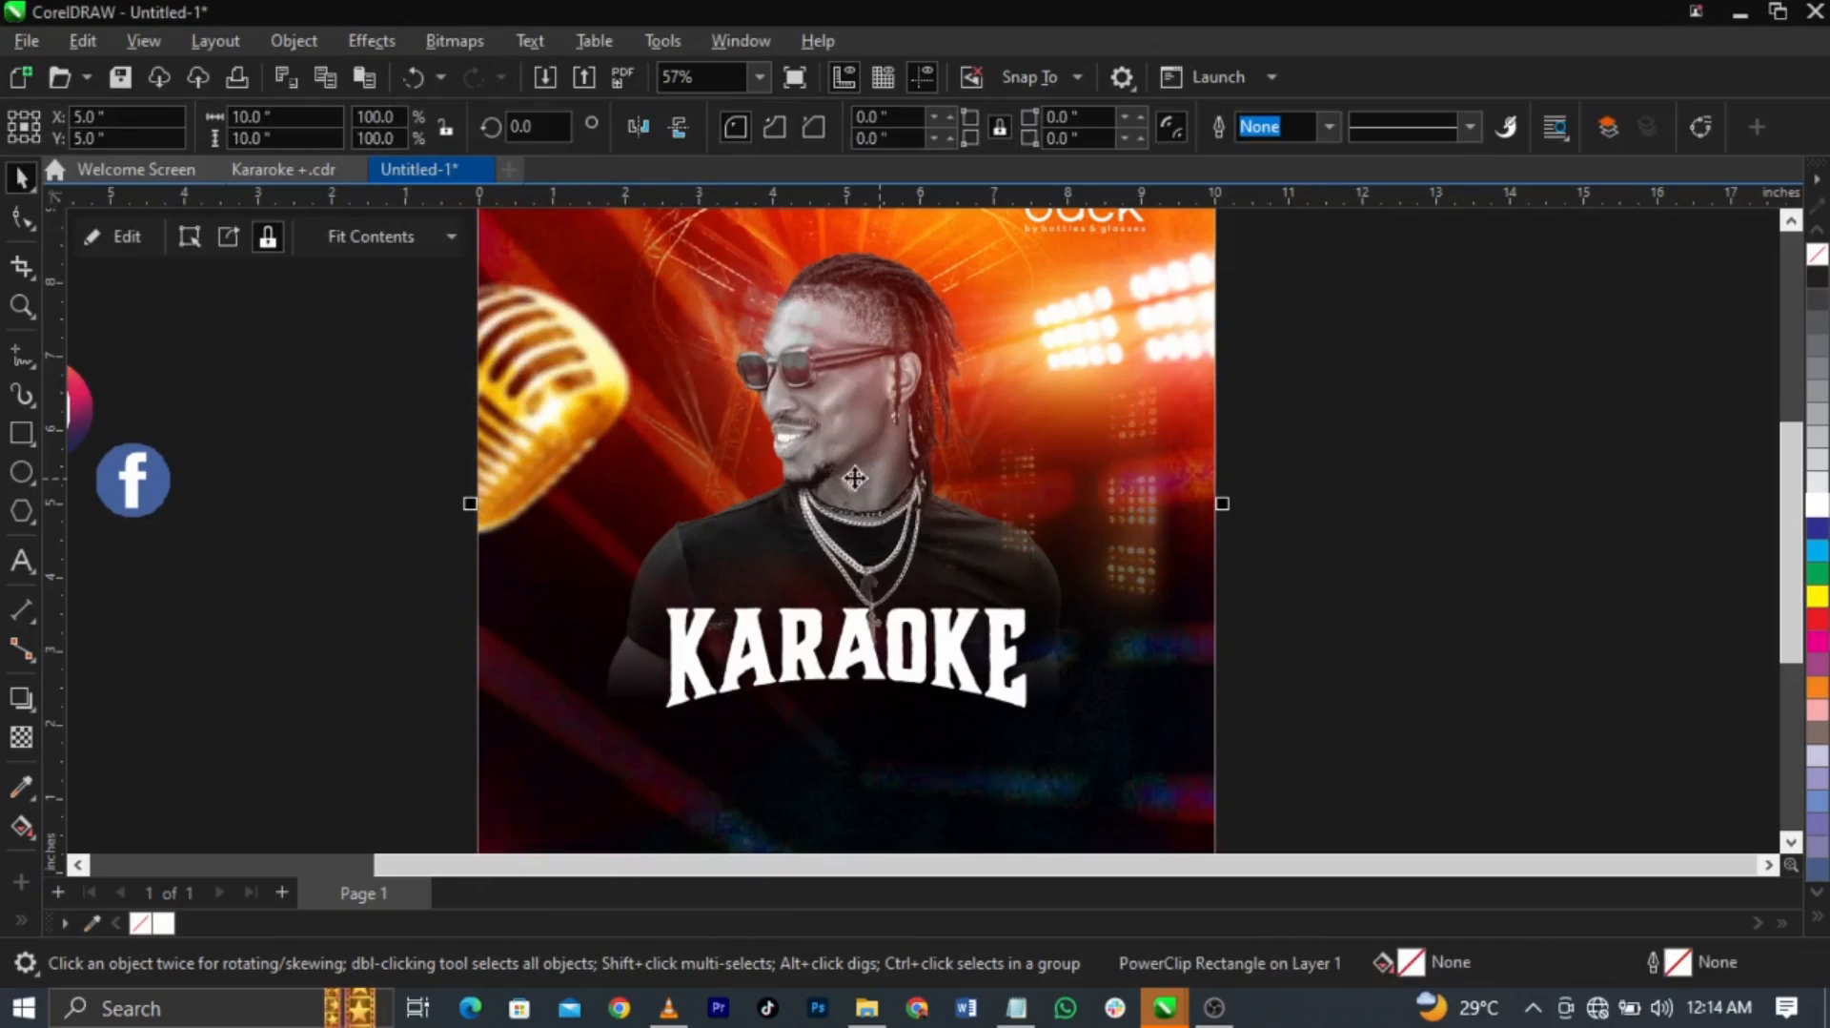
Open the flyer's PowerClip for editing and shift the microphone to about X 0.01 and Y 5.58 inches, straddling the page's left edge
right_click(561, 445)
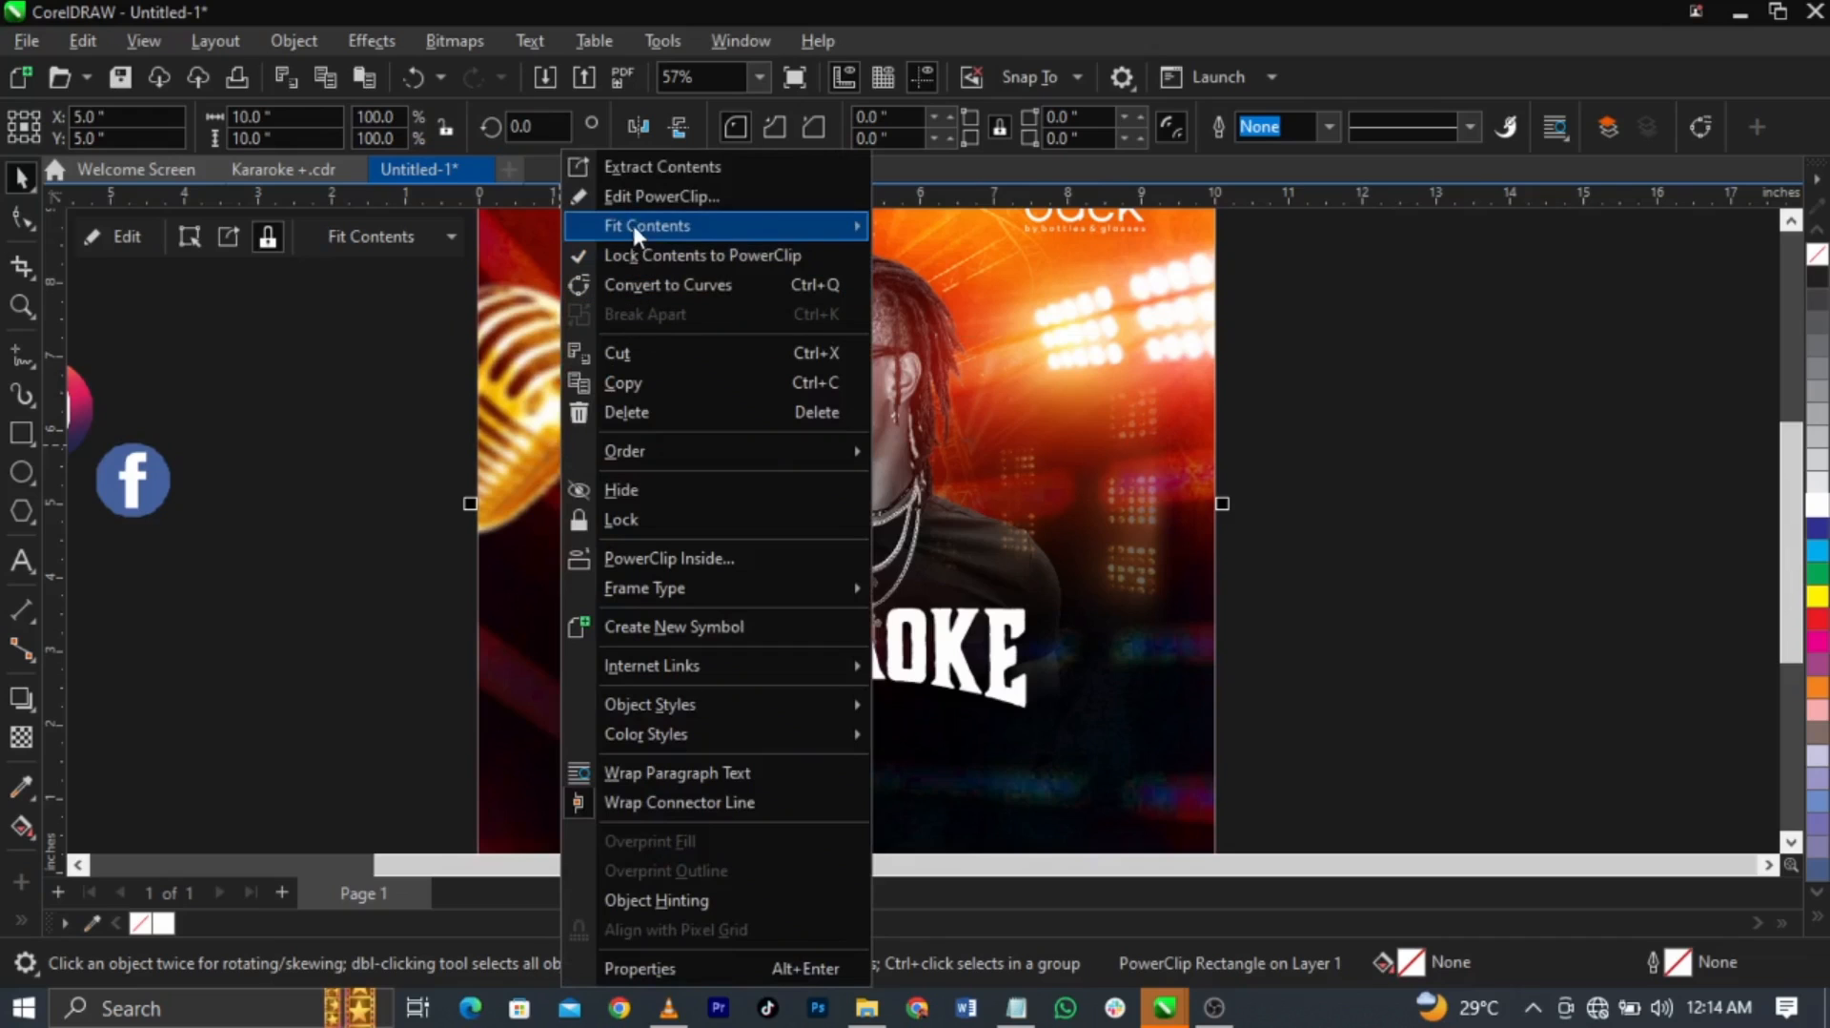
left_click(631, 196)
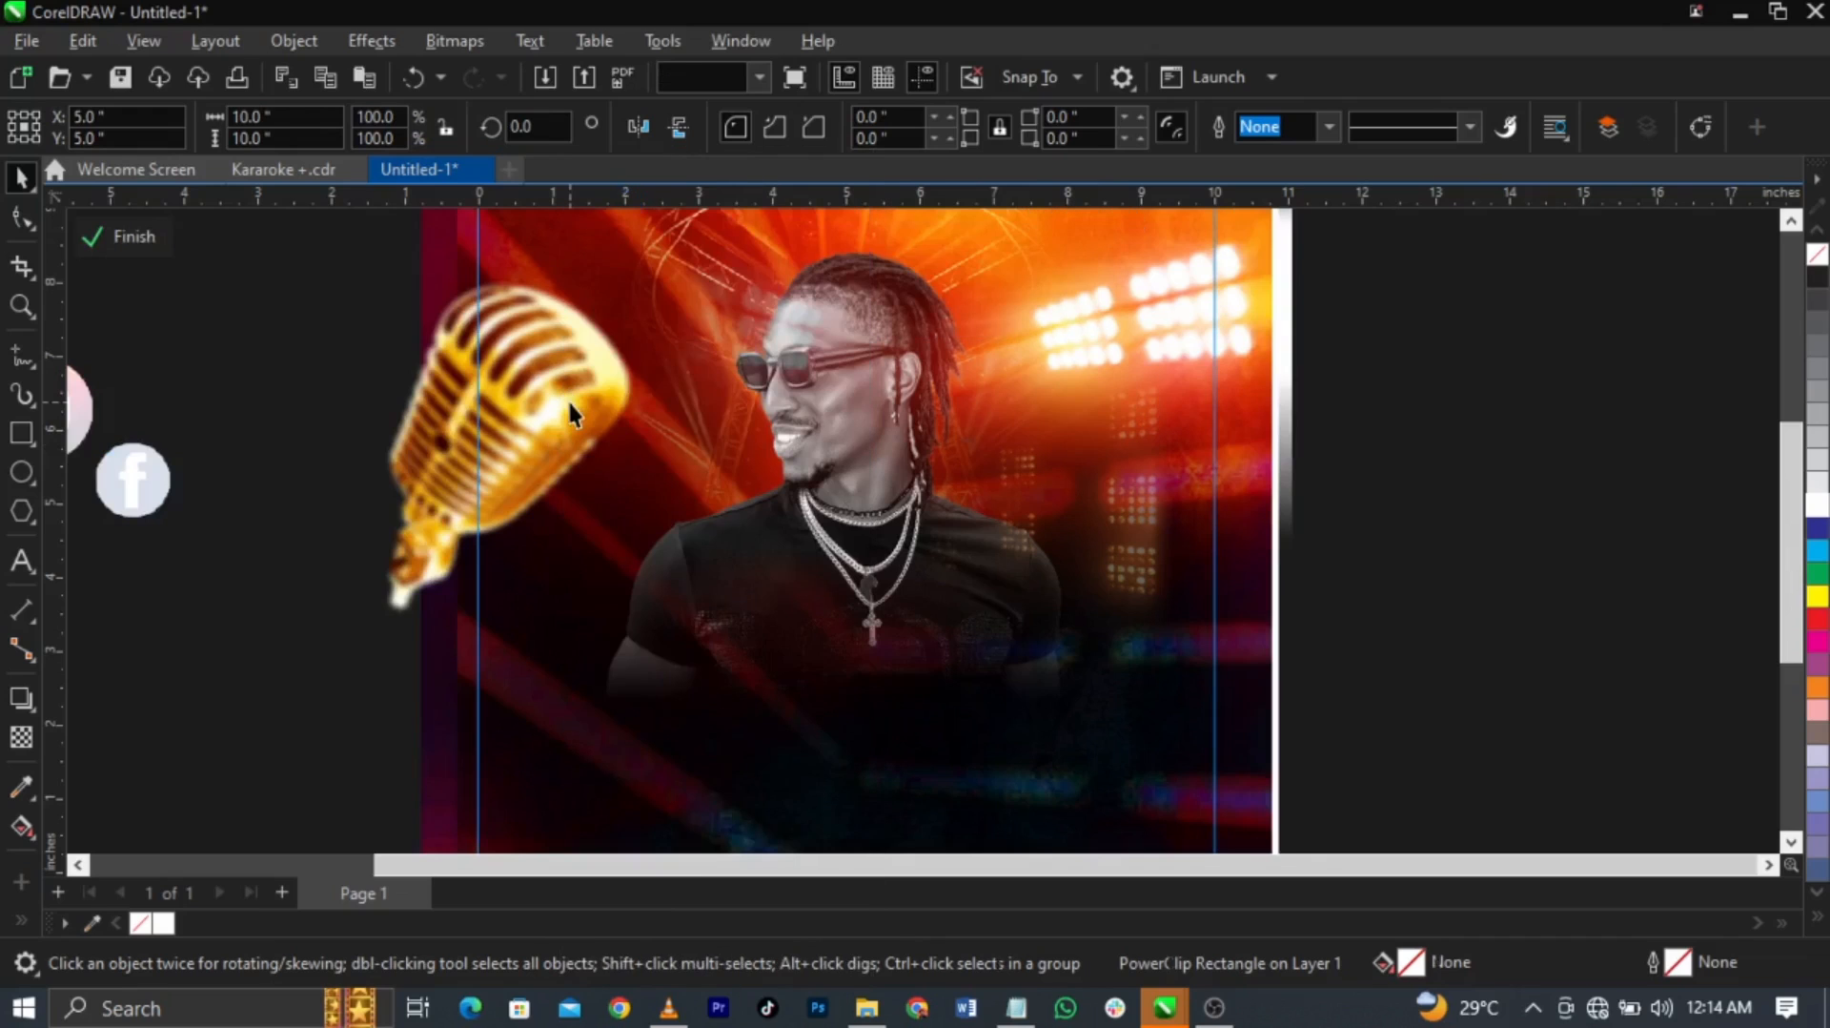
mouse_move(574, 396)
left_mouse_down()
mouse_move(530, 397)
mouse_move(551, 416)
left_mouse_up()
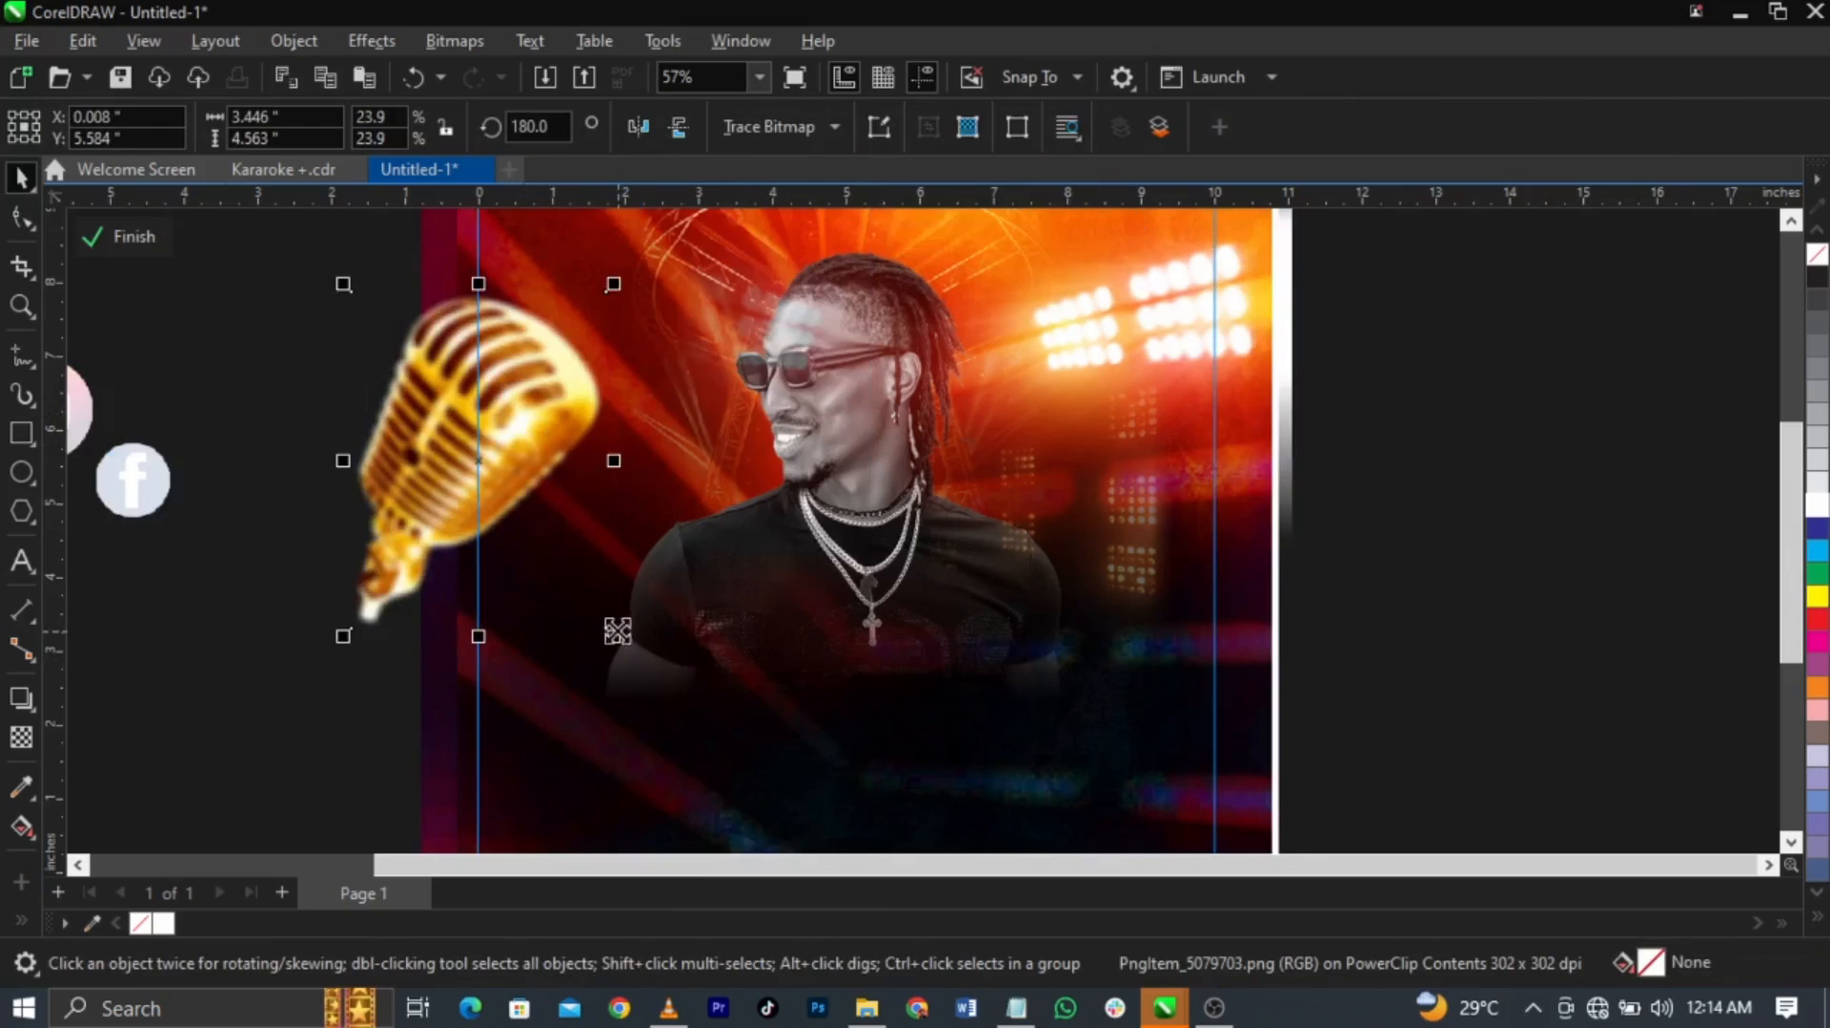
Scale the microphone image down to about 3.18 by 4.21 inches inside the PowerClip, shift it slightly towards the singer and finish editing
left_click_drag(618, 630, 596, 607)
left_click_drag(505, 462, 519, 462)
left_click(124, 237)
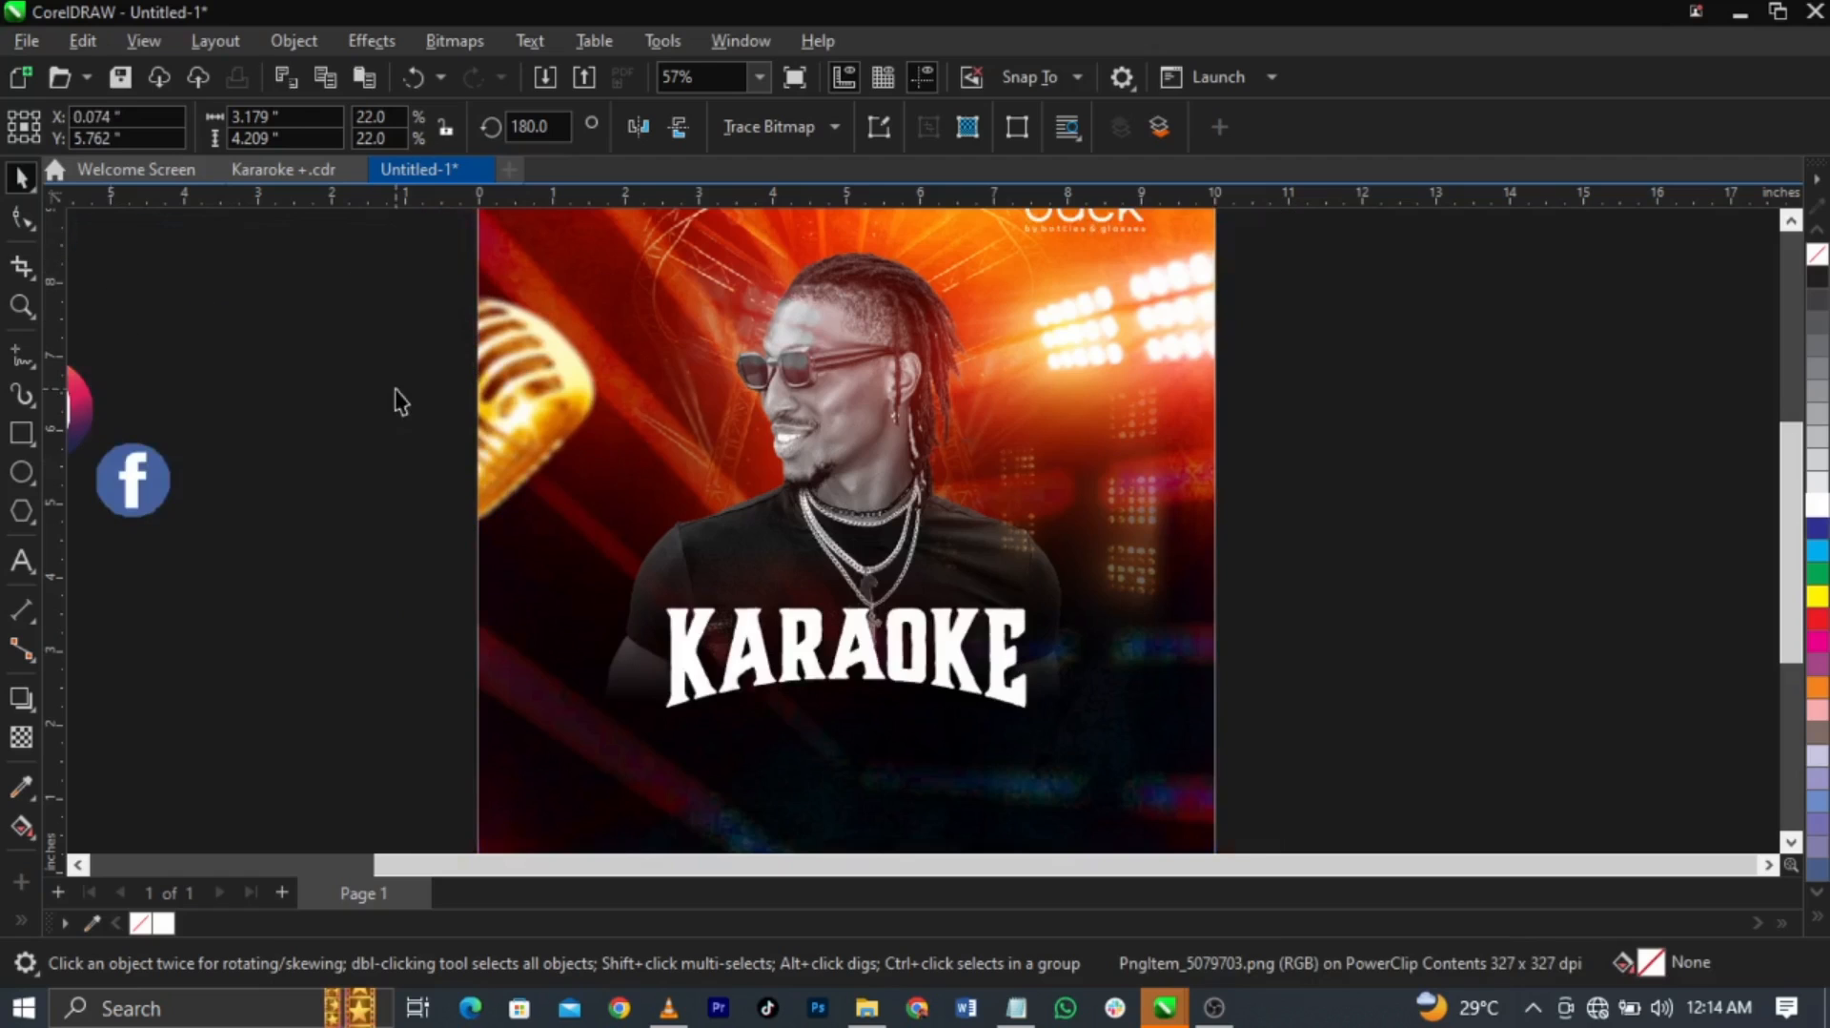
left_click(1450, 615)
Copy the event details from "Karaoke Night" through the reservation line in the Notepad text file and return to CorelDRAW
key("z")
right_click(926, 529)
key("space")
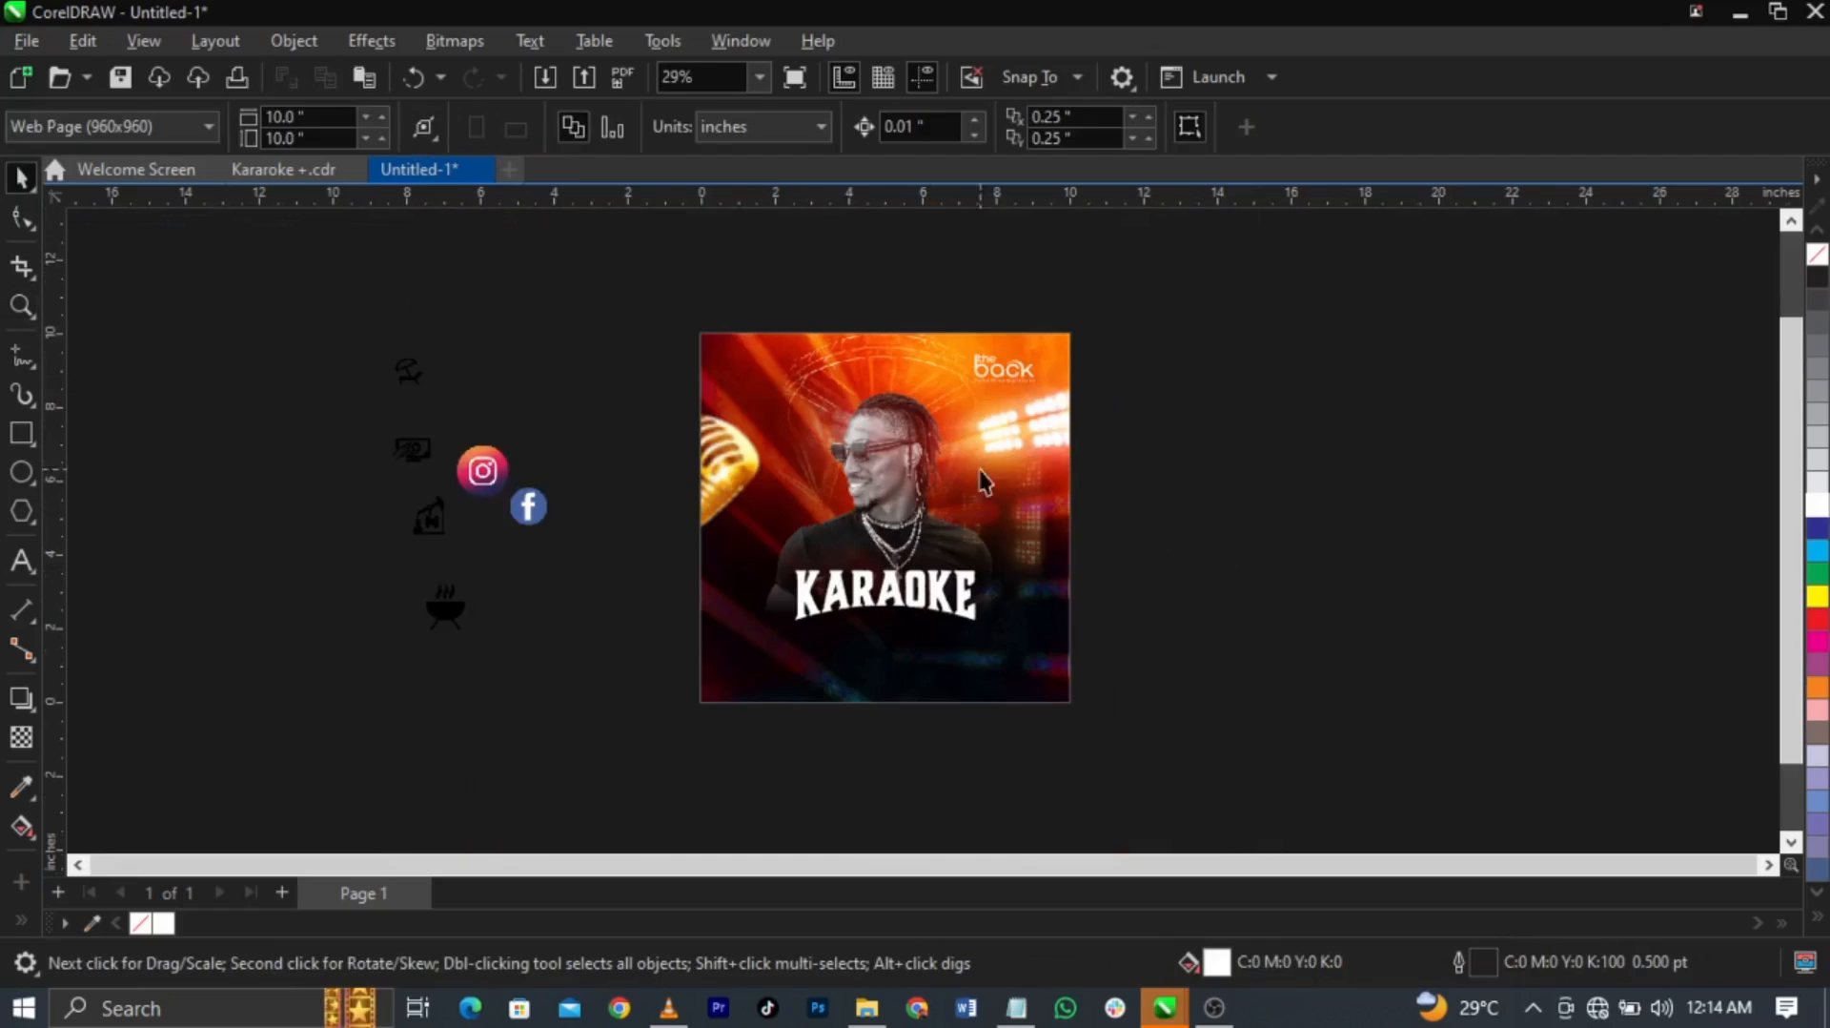
key("space")
left_click_drag(633, 347, 1096, 753)
key("space")
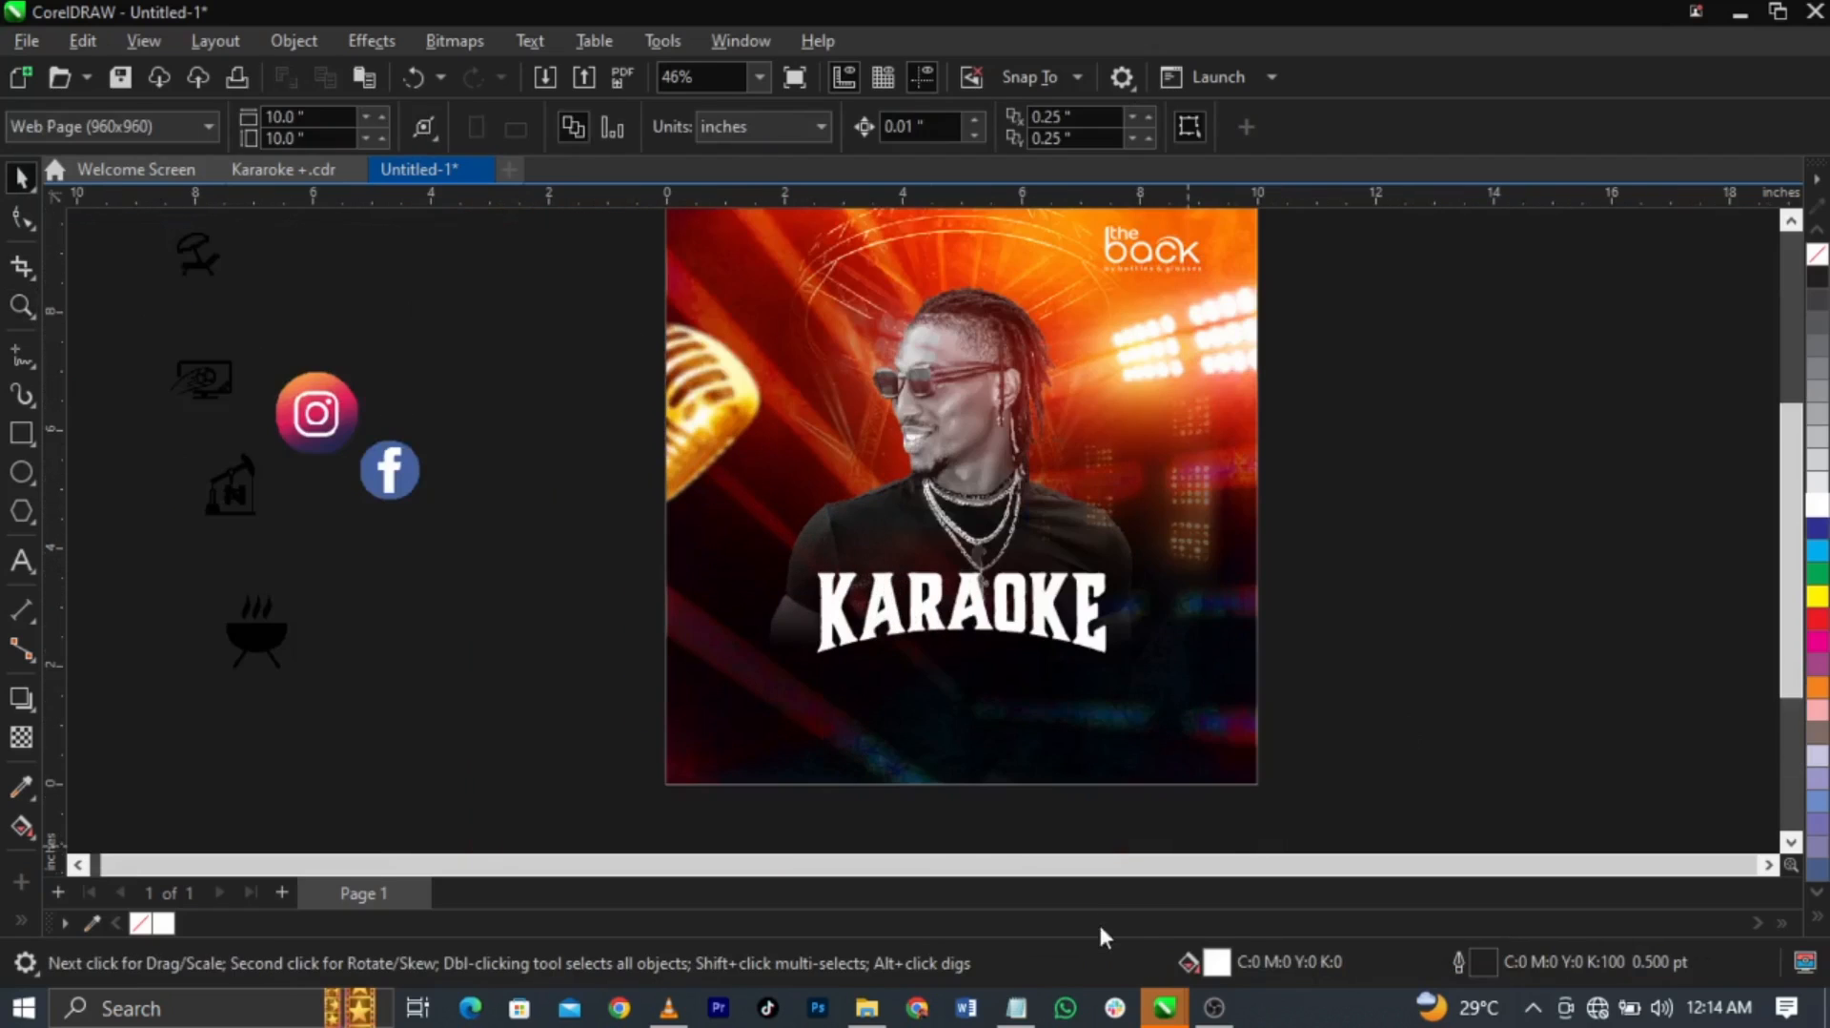
left_click(1016, 1006)
scroll(1231, 677, "up", 4)
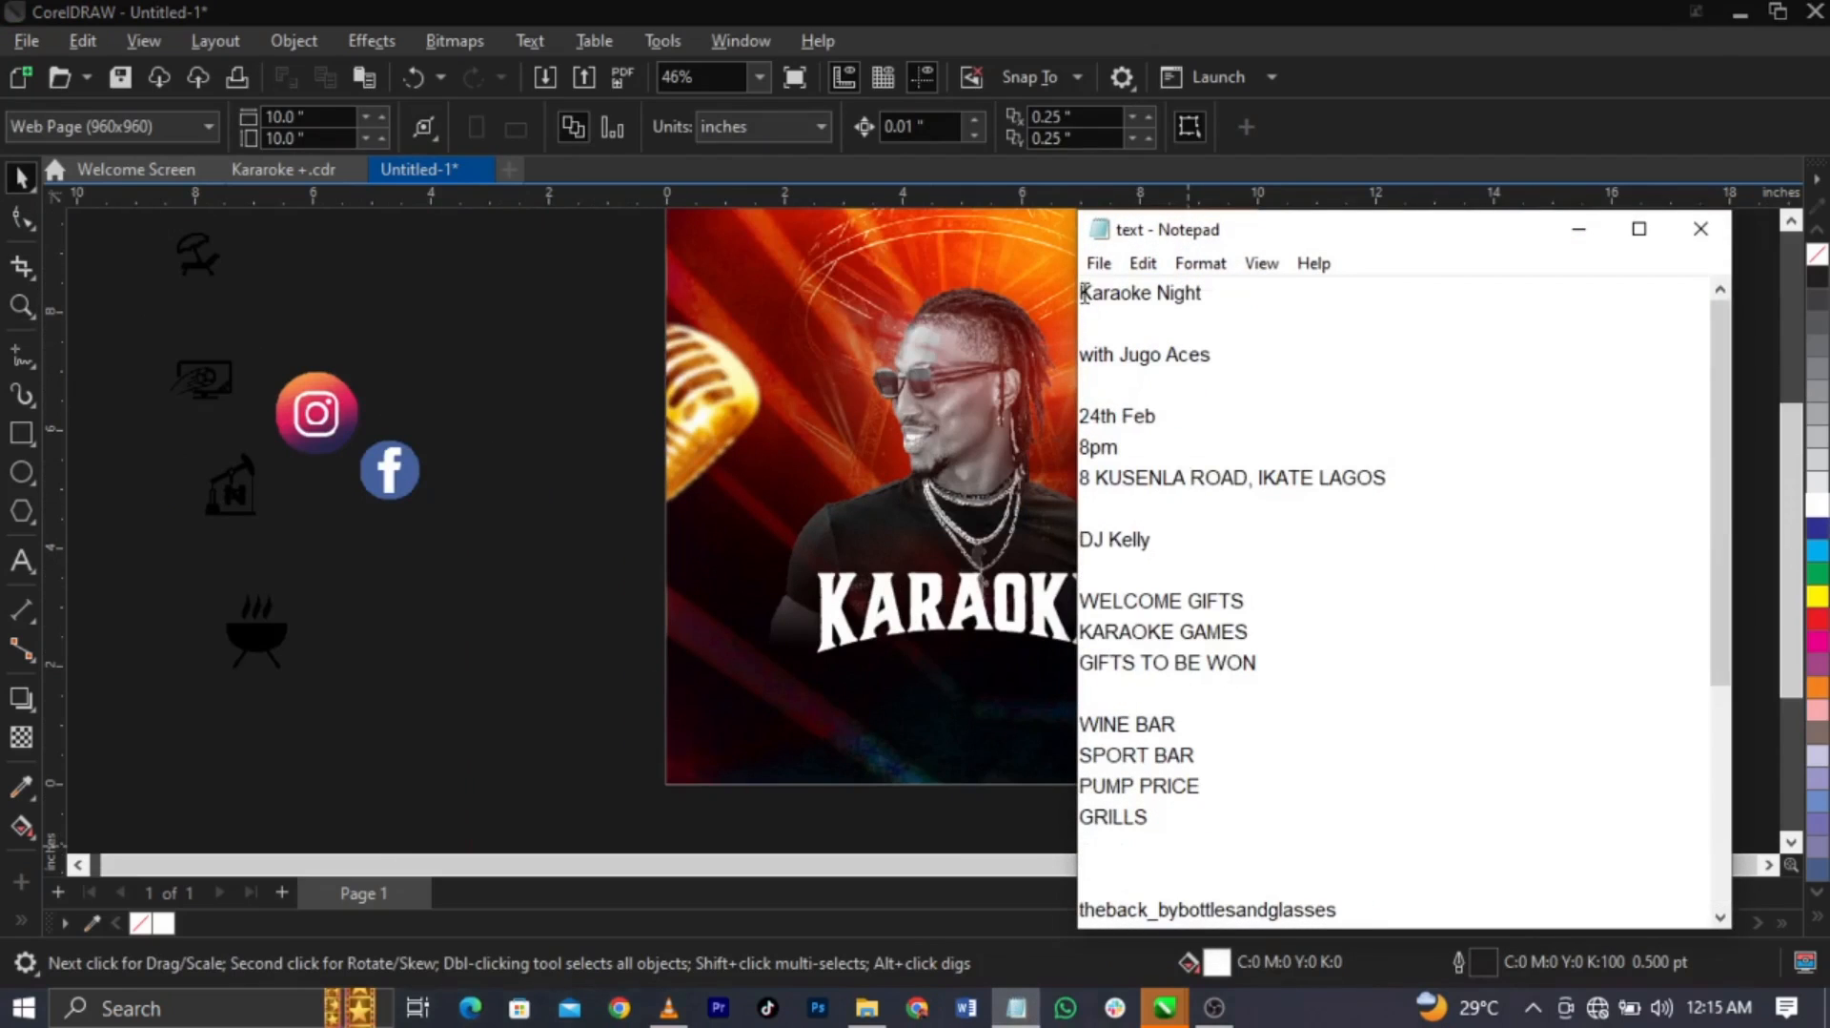
left_click_drag(1084, 292, 1443, 646)
scroll(1260, 651, "down", 1)
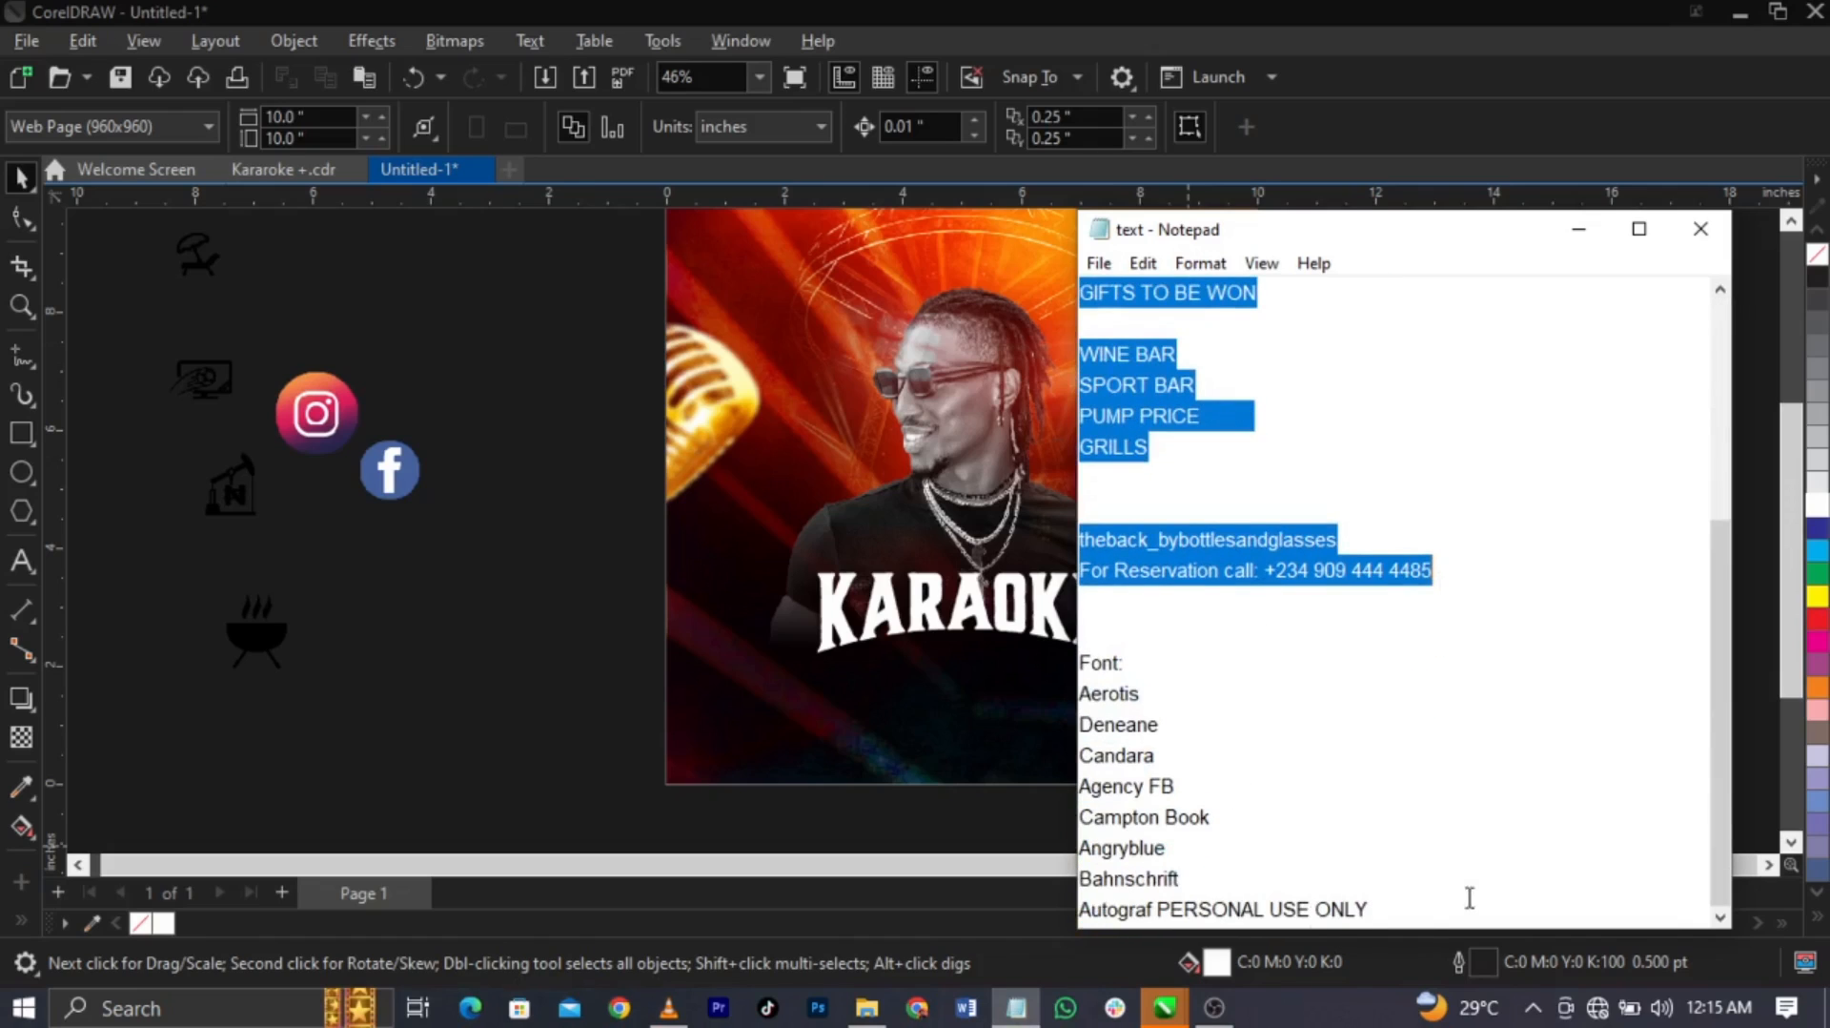
left_click(827, 711)
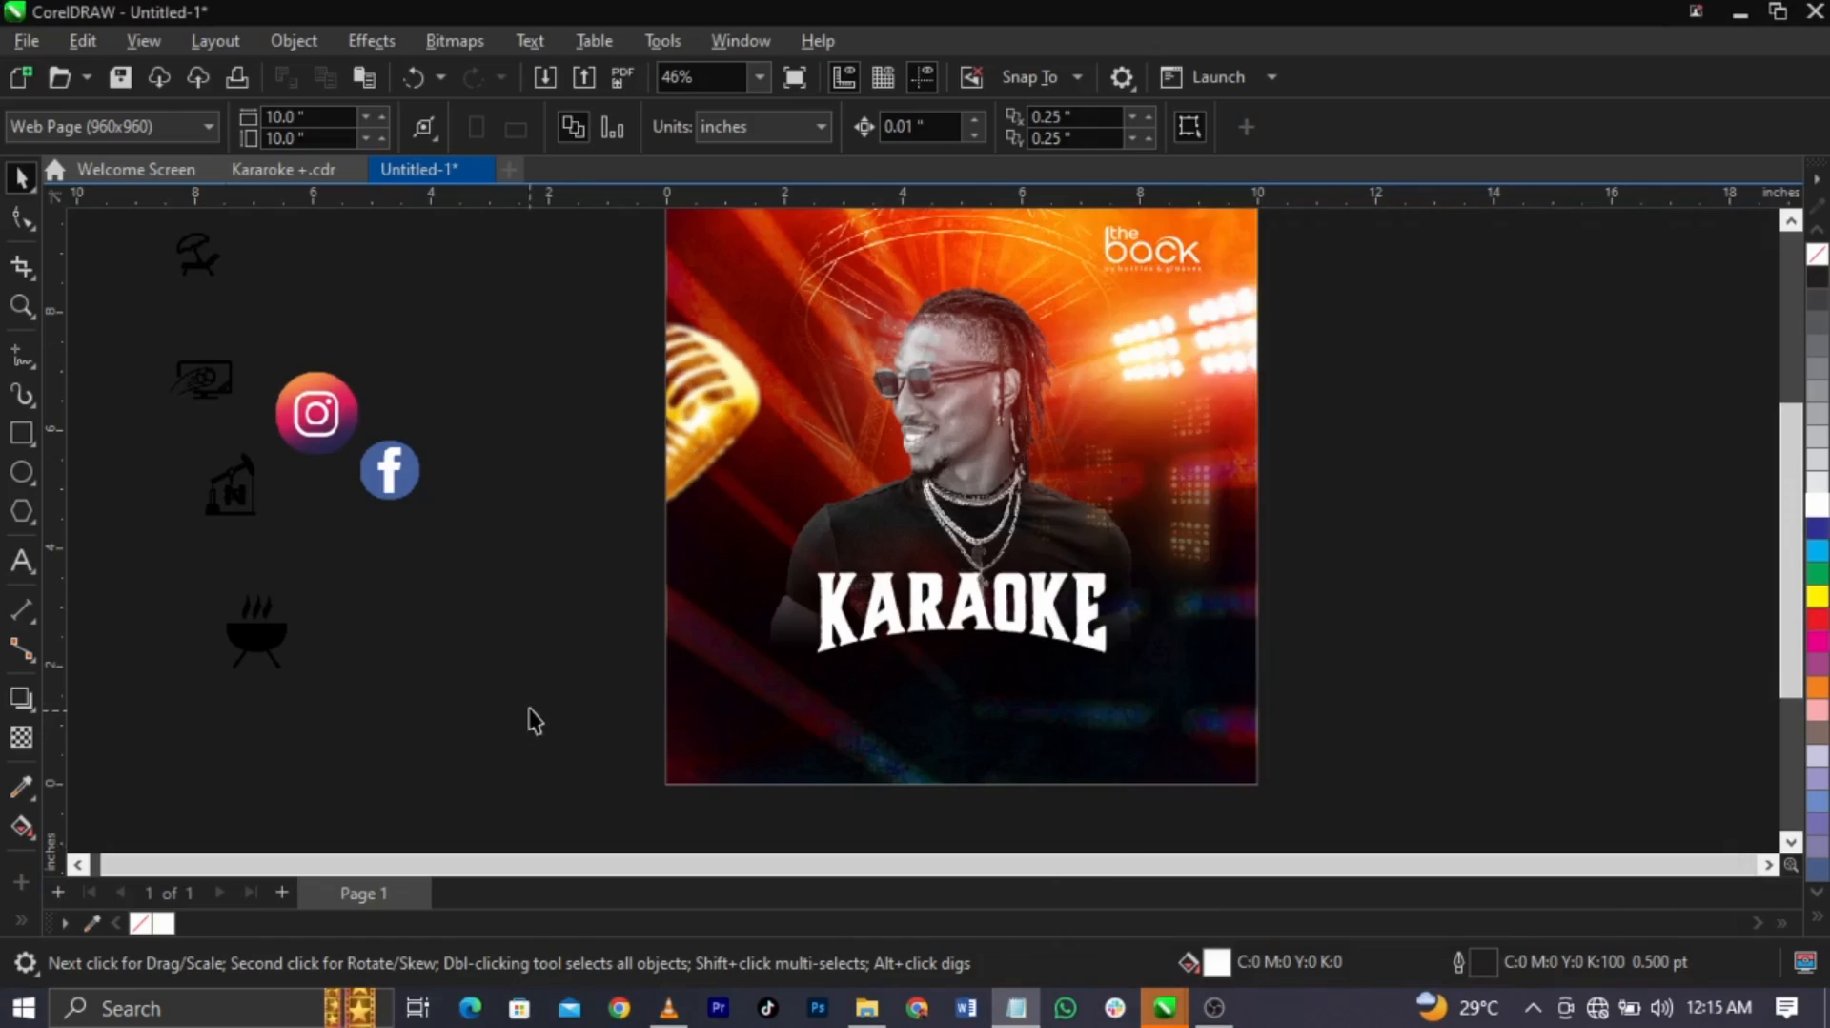
Paste the copied event details as white text beside the poster and move the block closer to the page
left_click(21, 561)
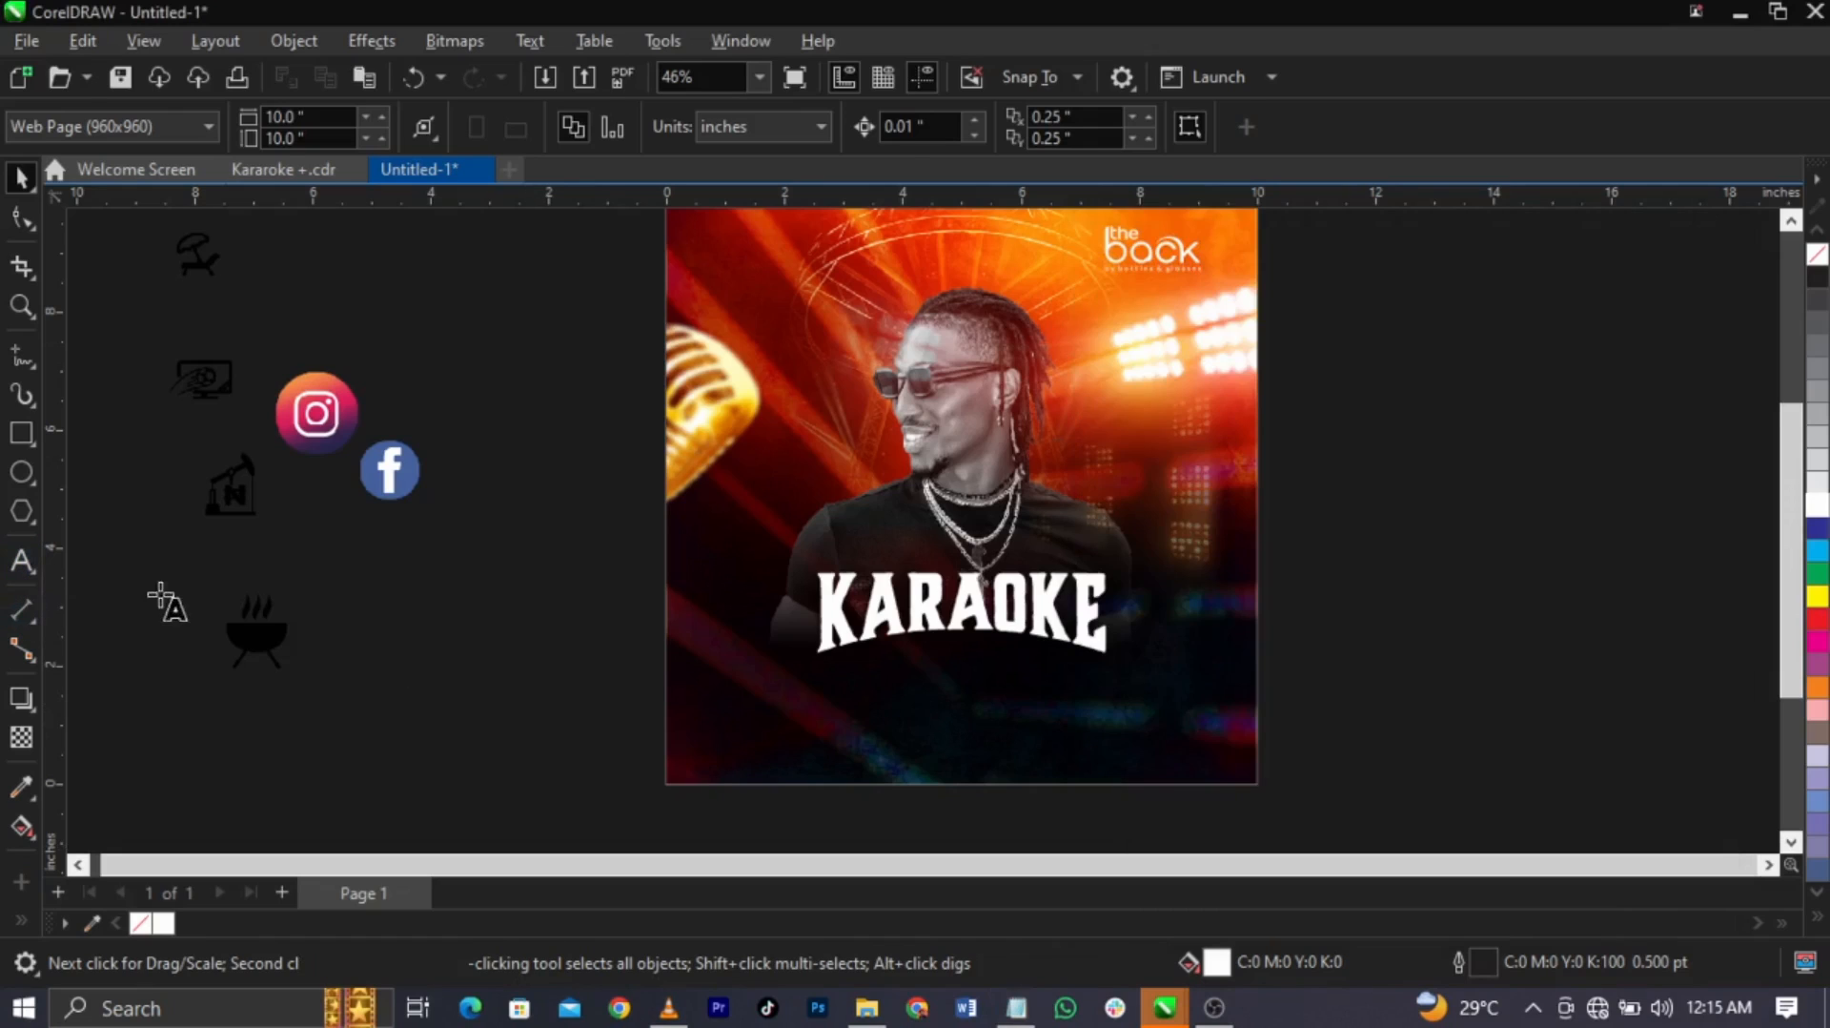
scroll(163, 603, "down", 2)
scroll(737, 533, "up", 1)
left_click(1047, 462)
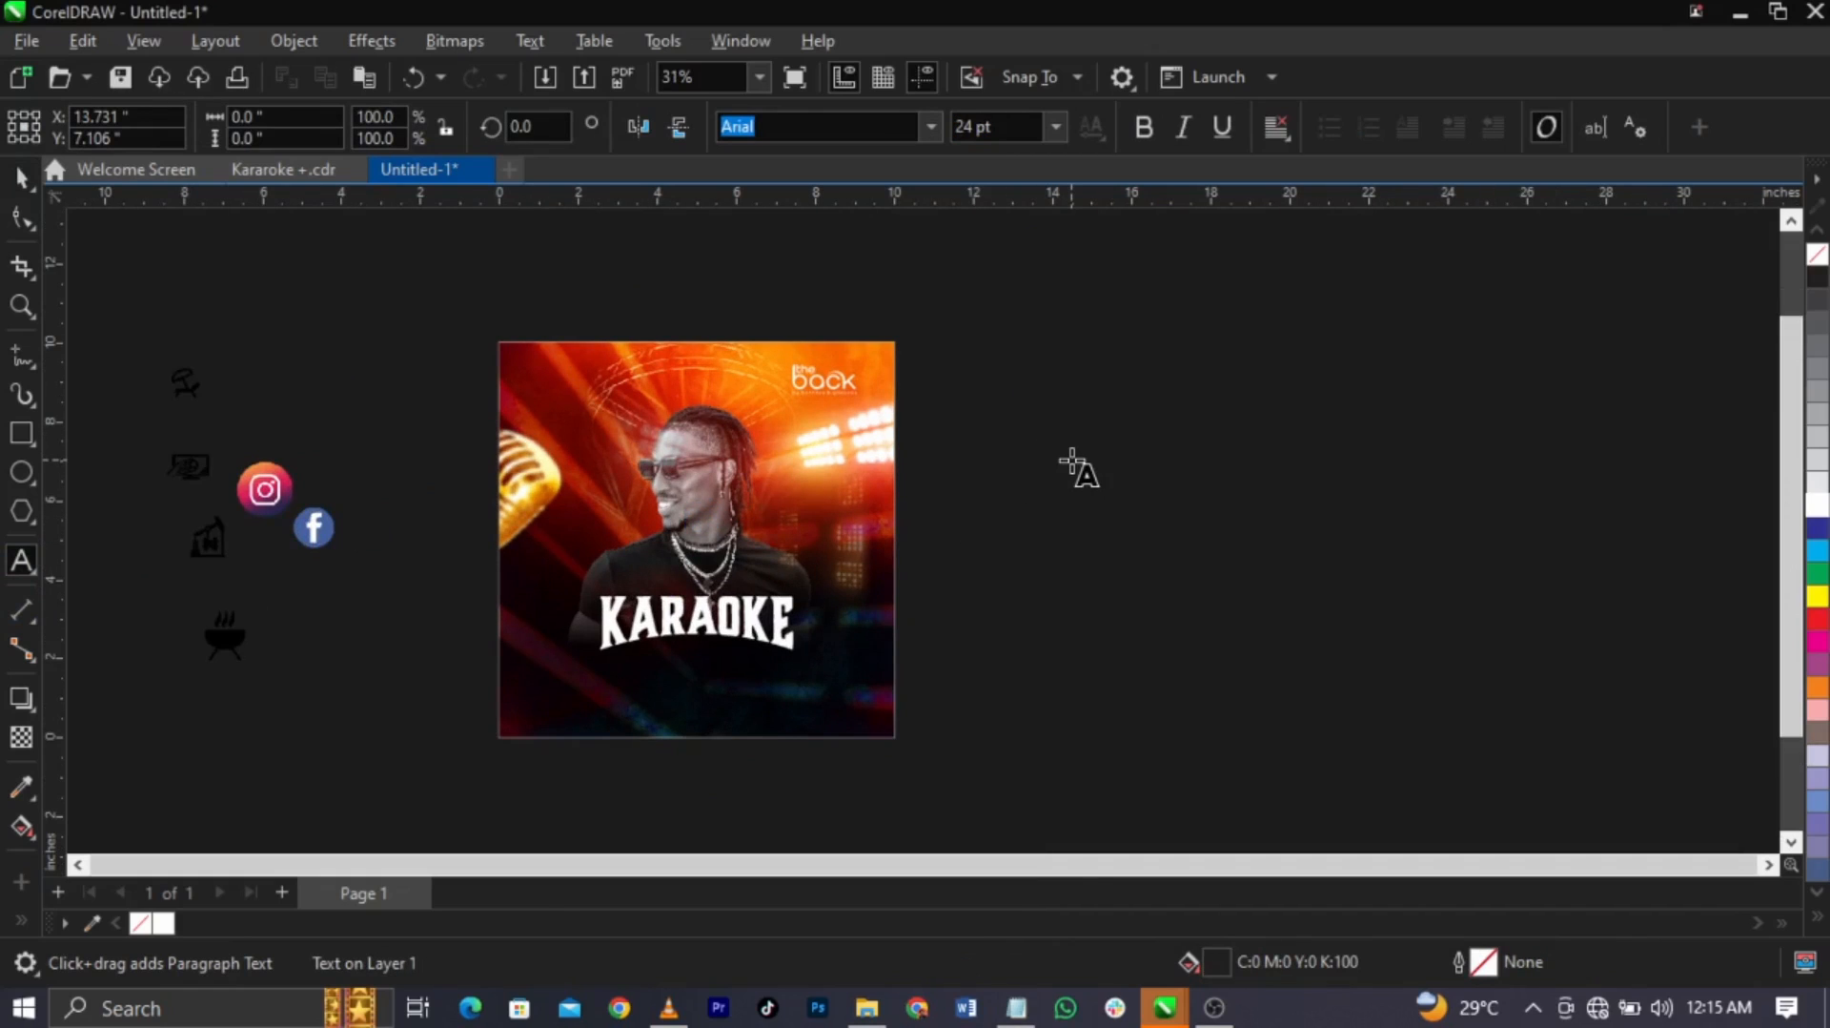
key("ctrl+v")
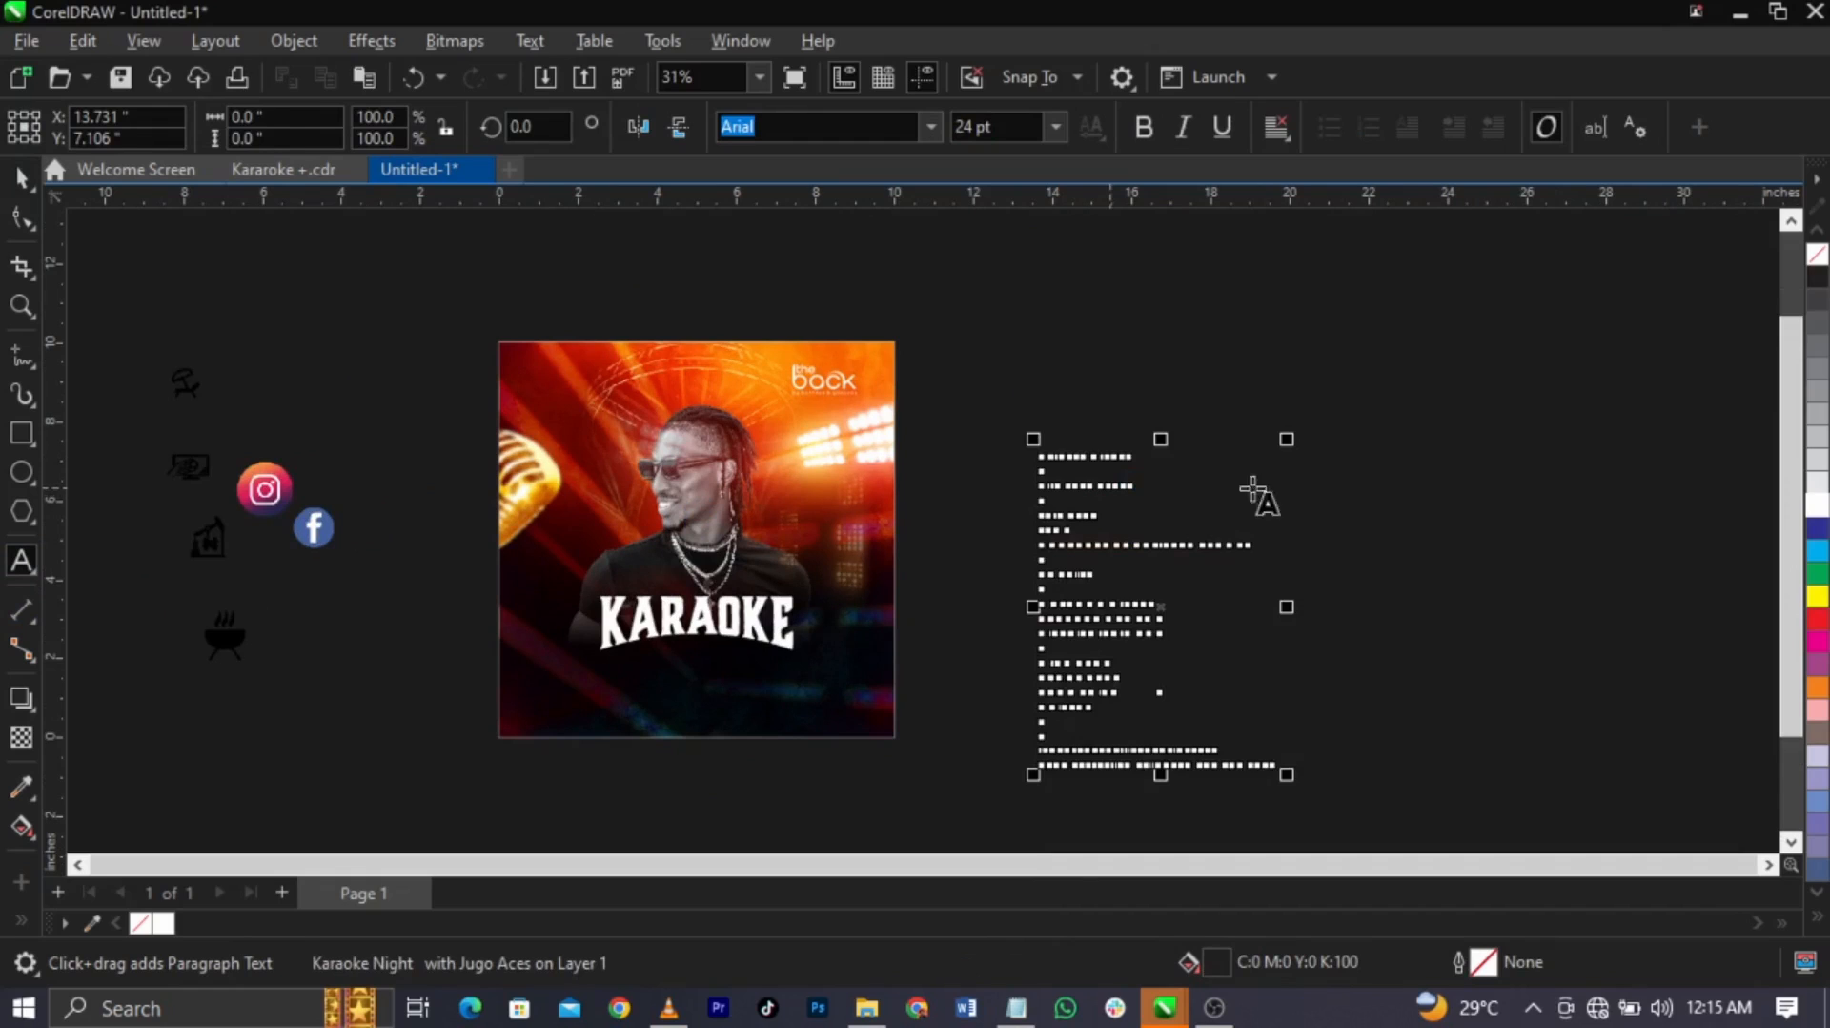
key("ctrl+space")
left_click_drag(1056, 527, 971, 473)
Reduce the microphone image inside the poster's PowerClip to about 2.32 by 3.07 inches and finish editing the contents
key("z")
left_click_drag(368, 436, 938, 667)
key("ctrl+space")
left_click(580, 474, "ctrl")
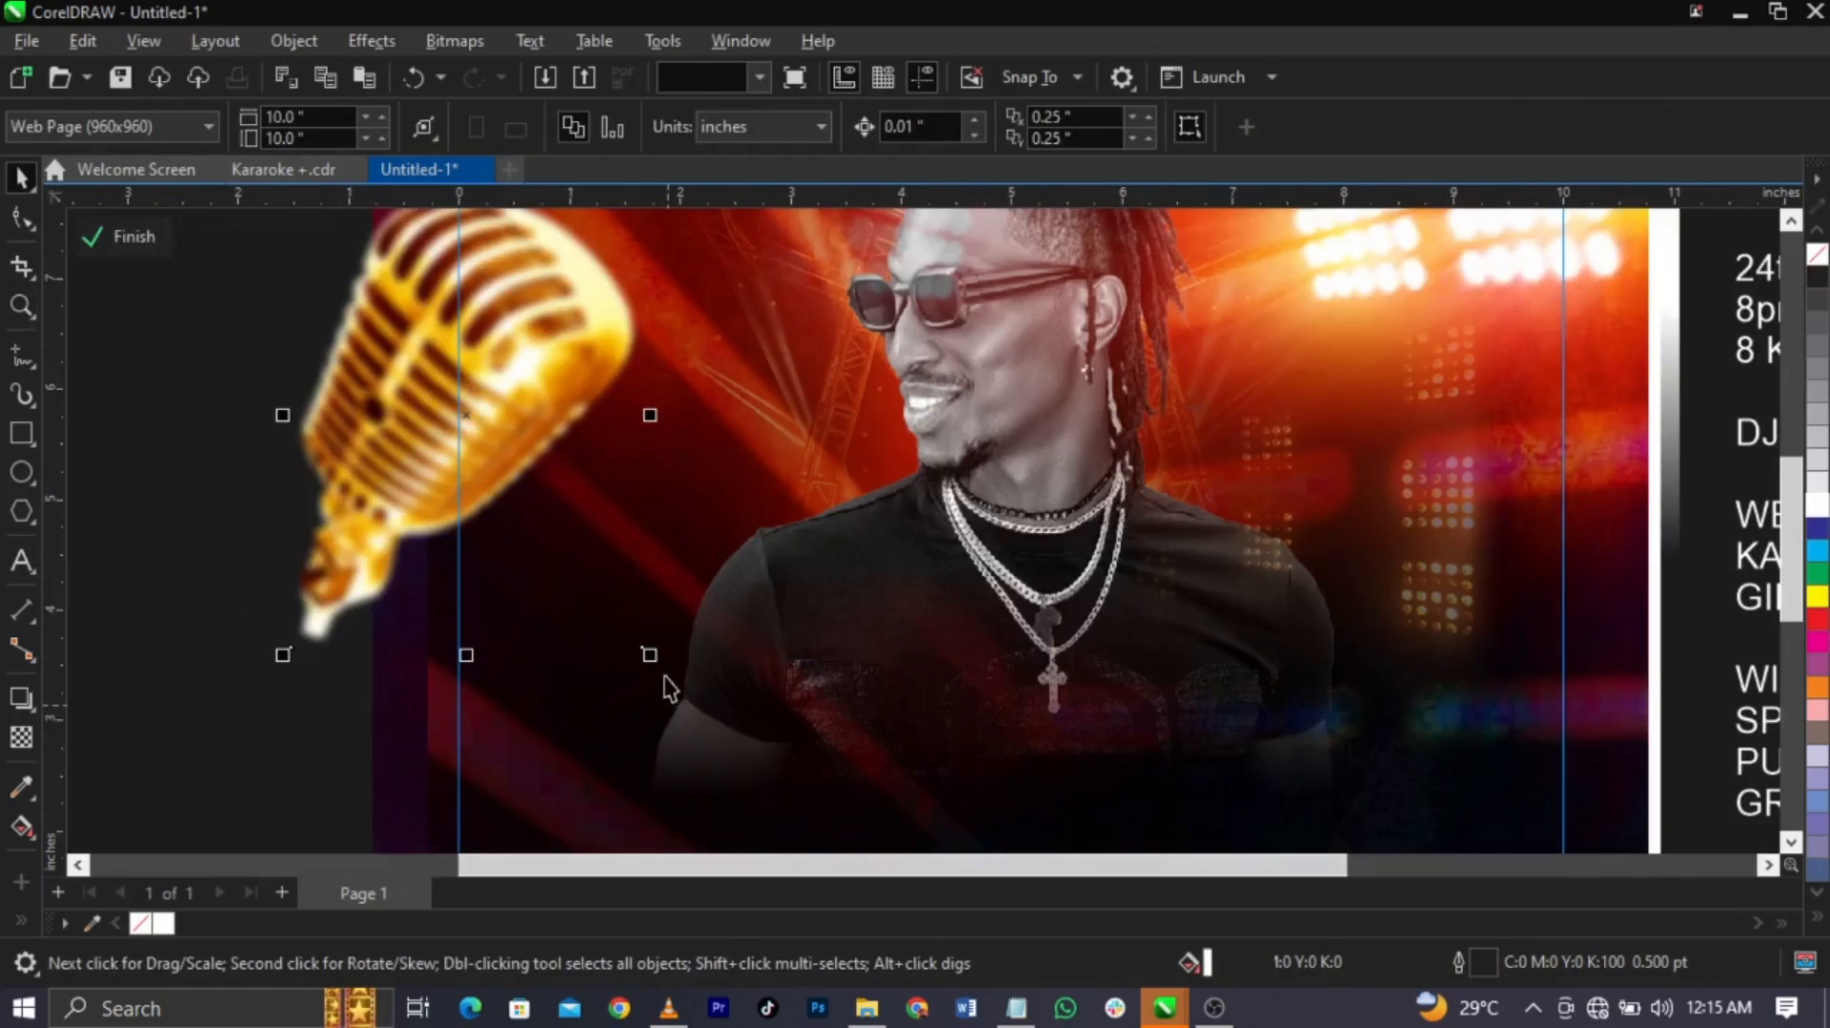
left_click_drag(649, 652, 604, 592)
left_click_drag(511, 457, 511, 449)
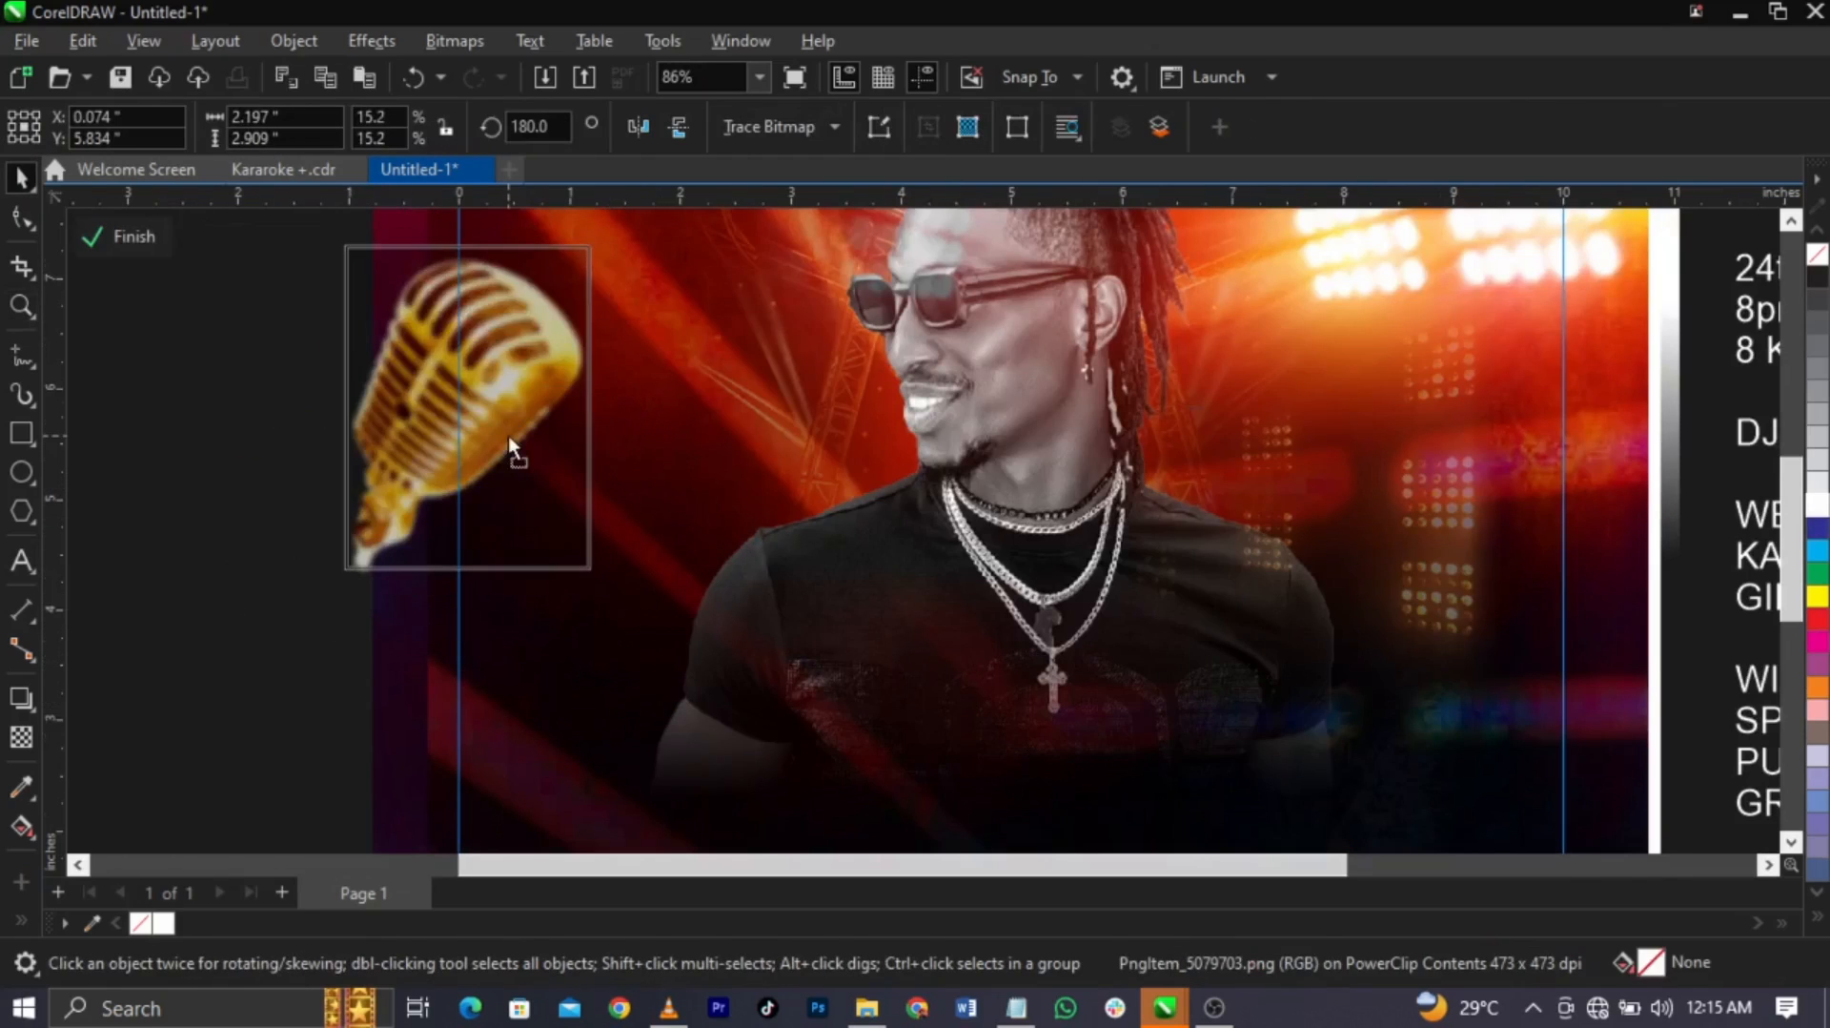
left_click_drag(596, 576, 609, 593)
left_click(238, 486, "ctrl")
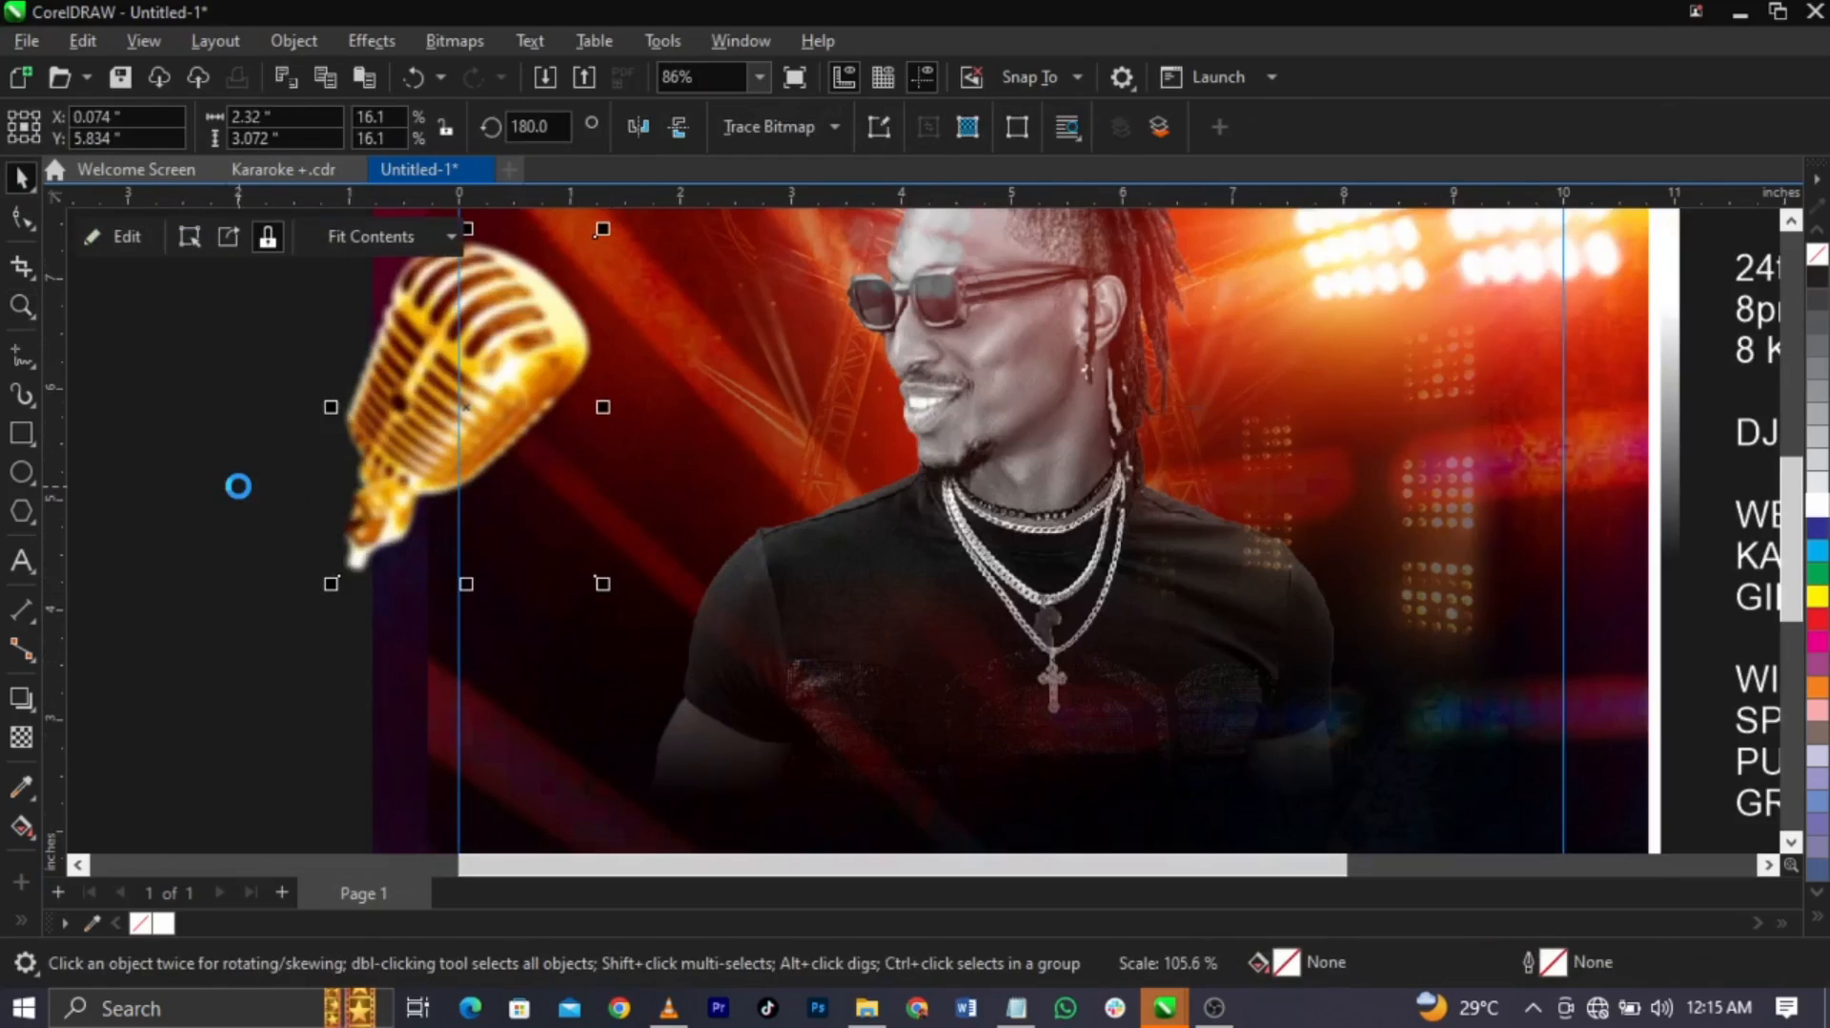
left_click(572, 473, "ctrl")
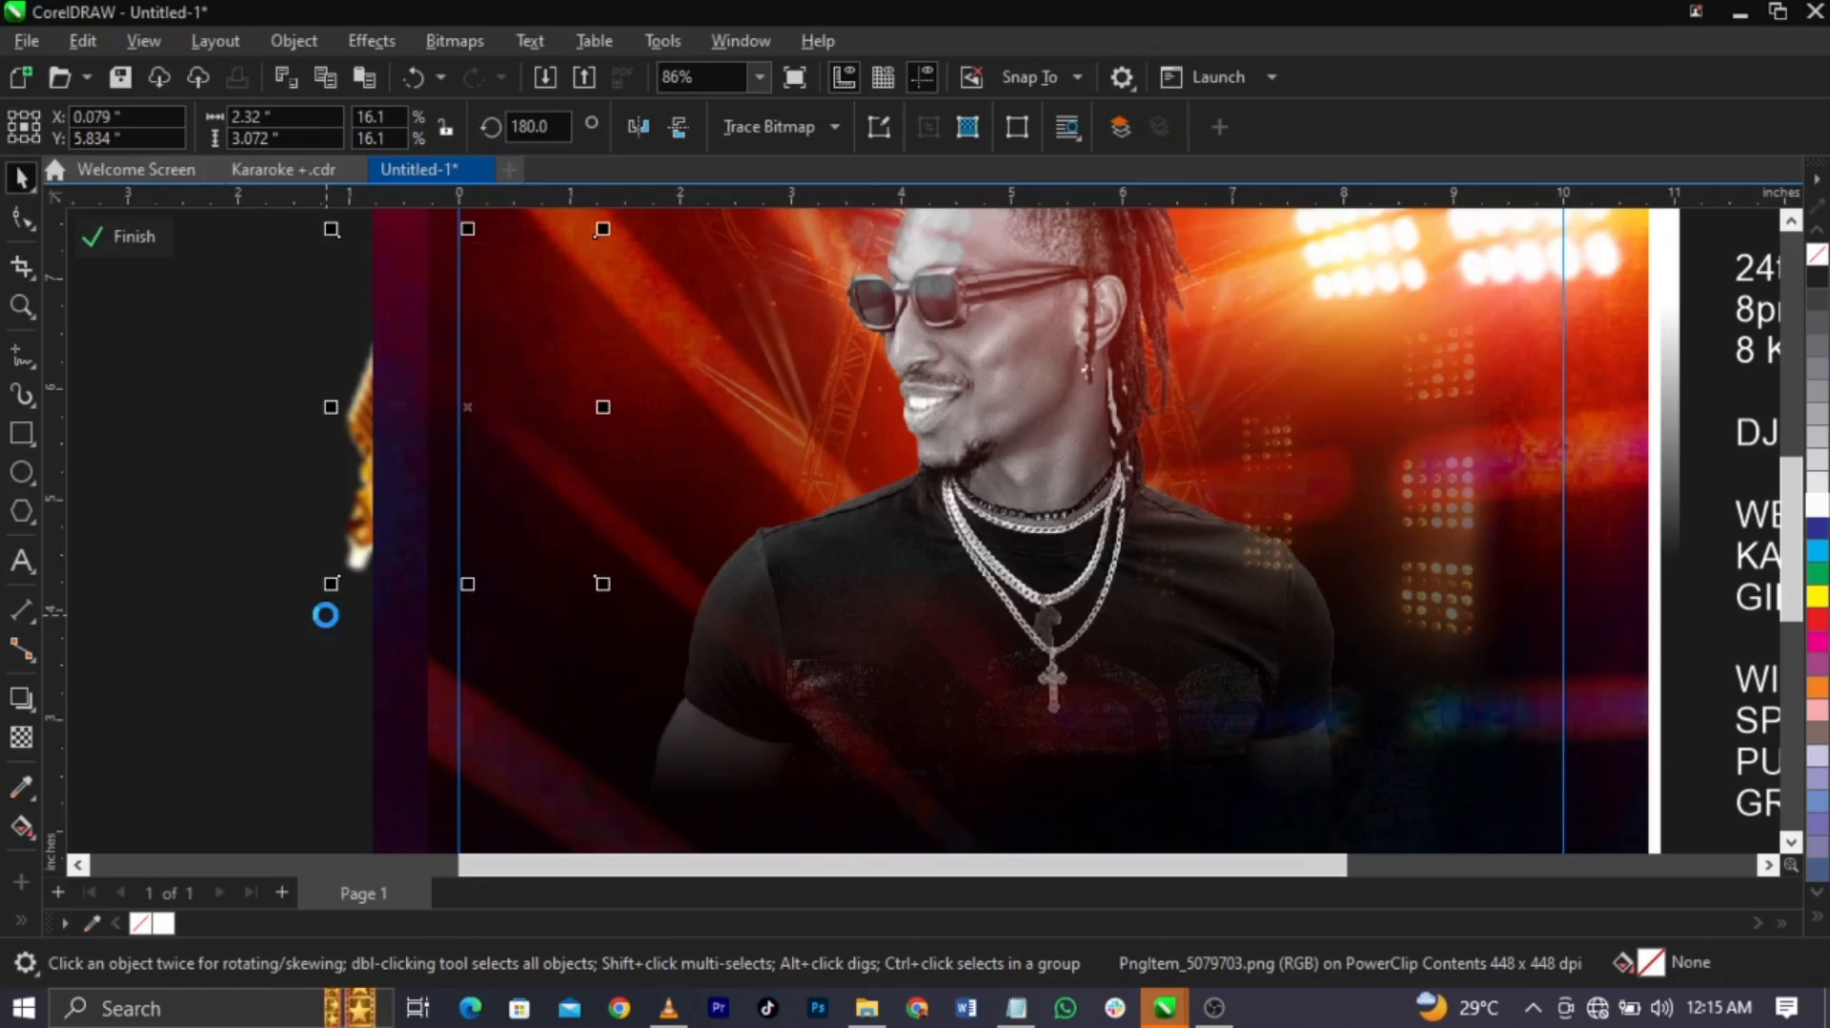
left_click(137, 236)
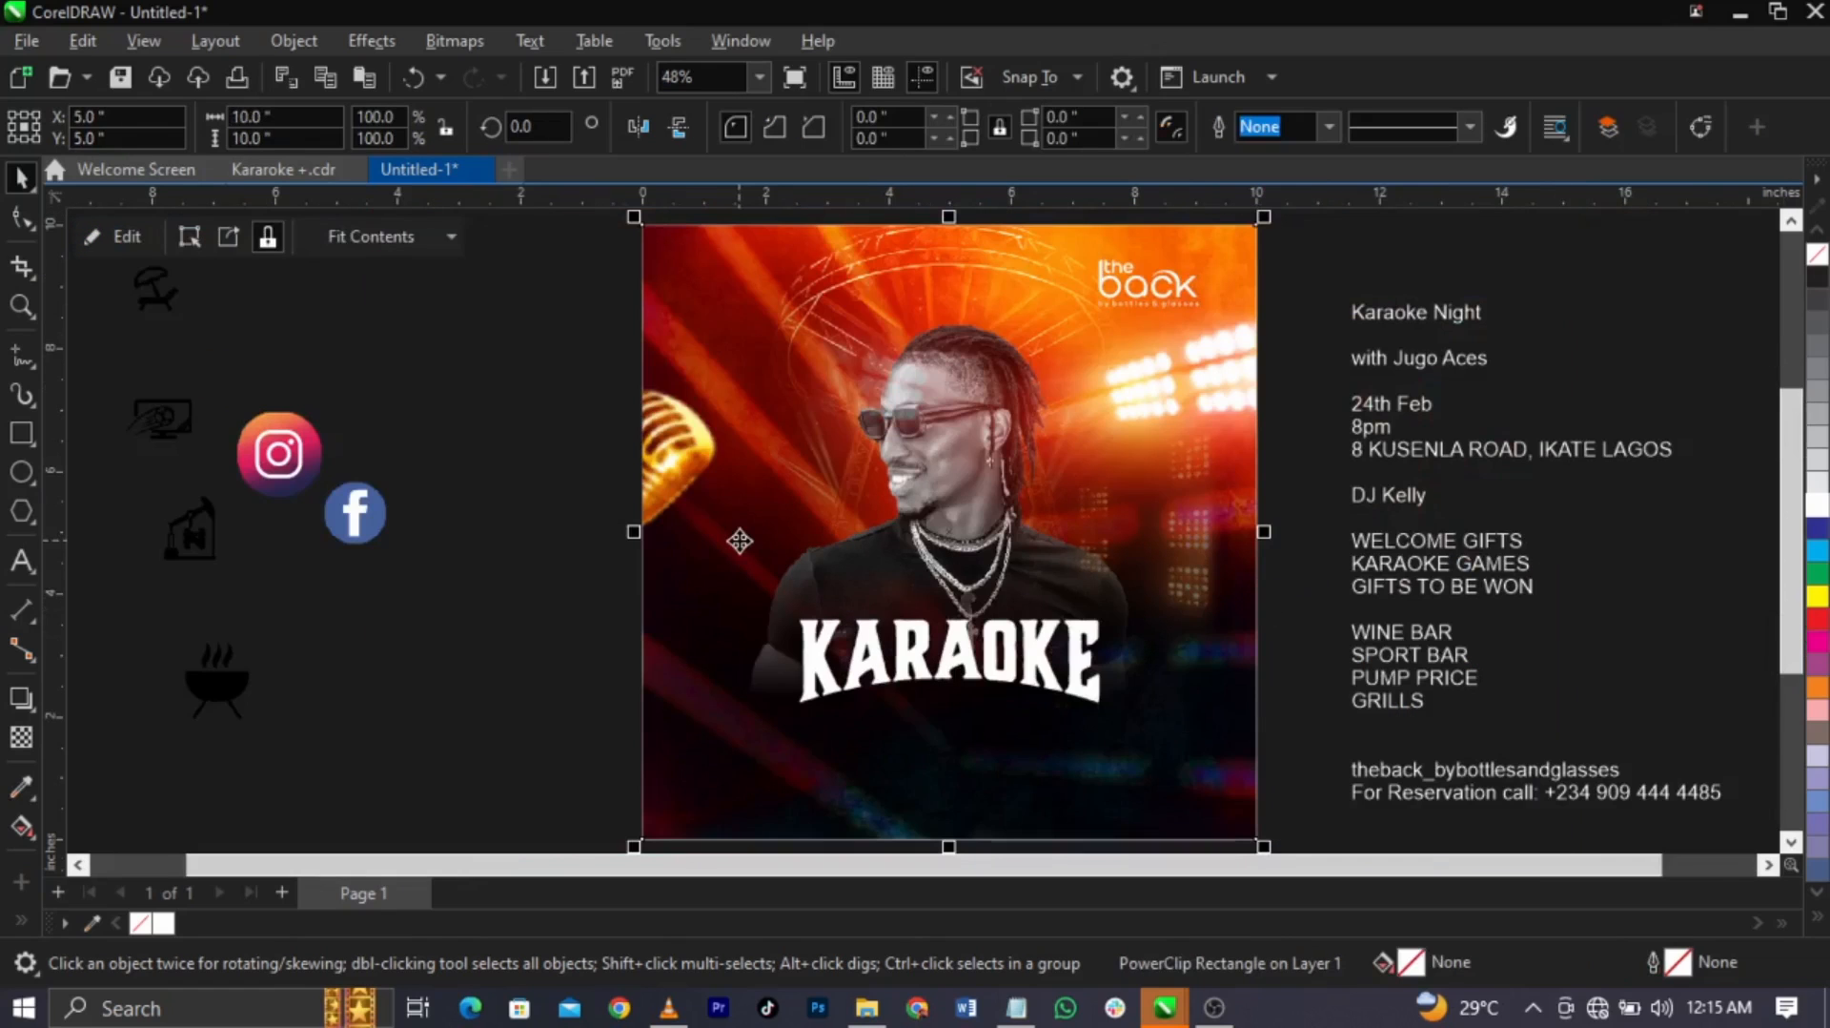
Delete "Karaoke" from the first line of the pasted text and cut the word "Night" out of the block
scroll(739, 540, "down", 1)
scroll(1487, 408, "up", 1)
left_click(1462, 386)
left_click(1309, 327)
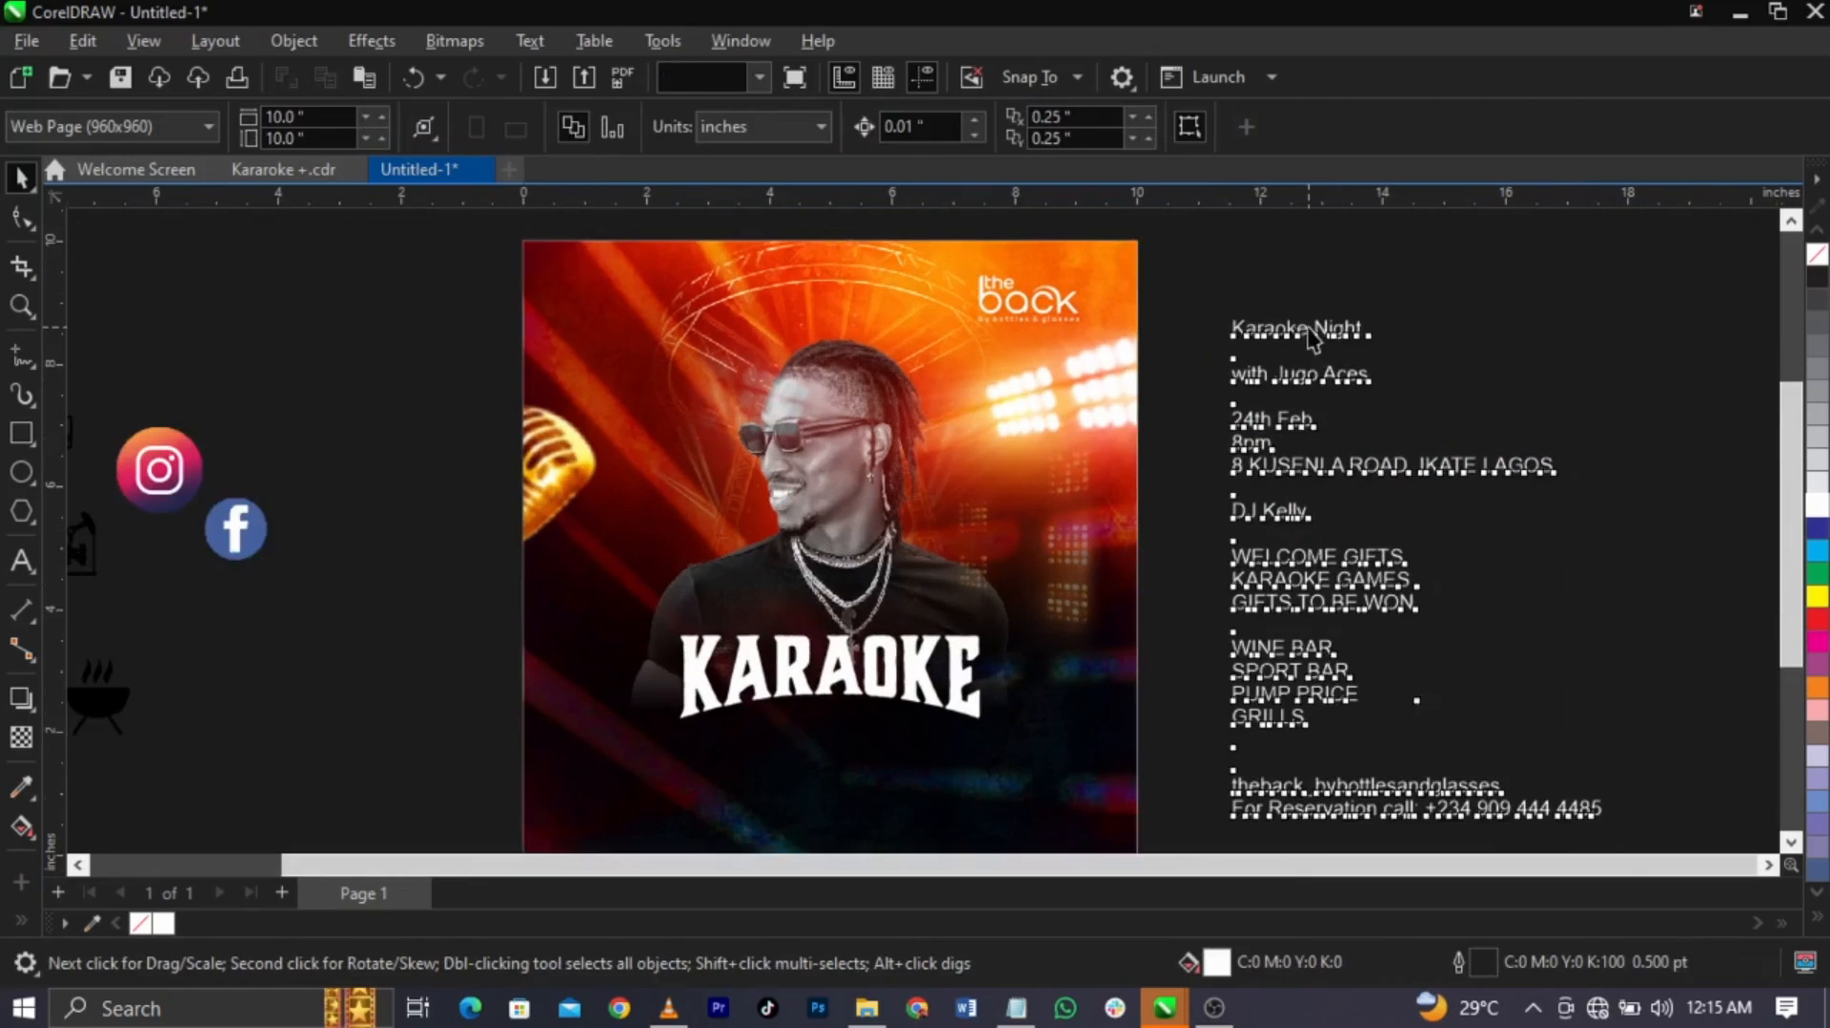
double_click(1308, 329)
left_click_drag(1309, 329, 1220, 328)
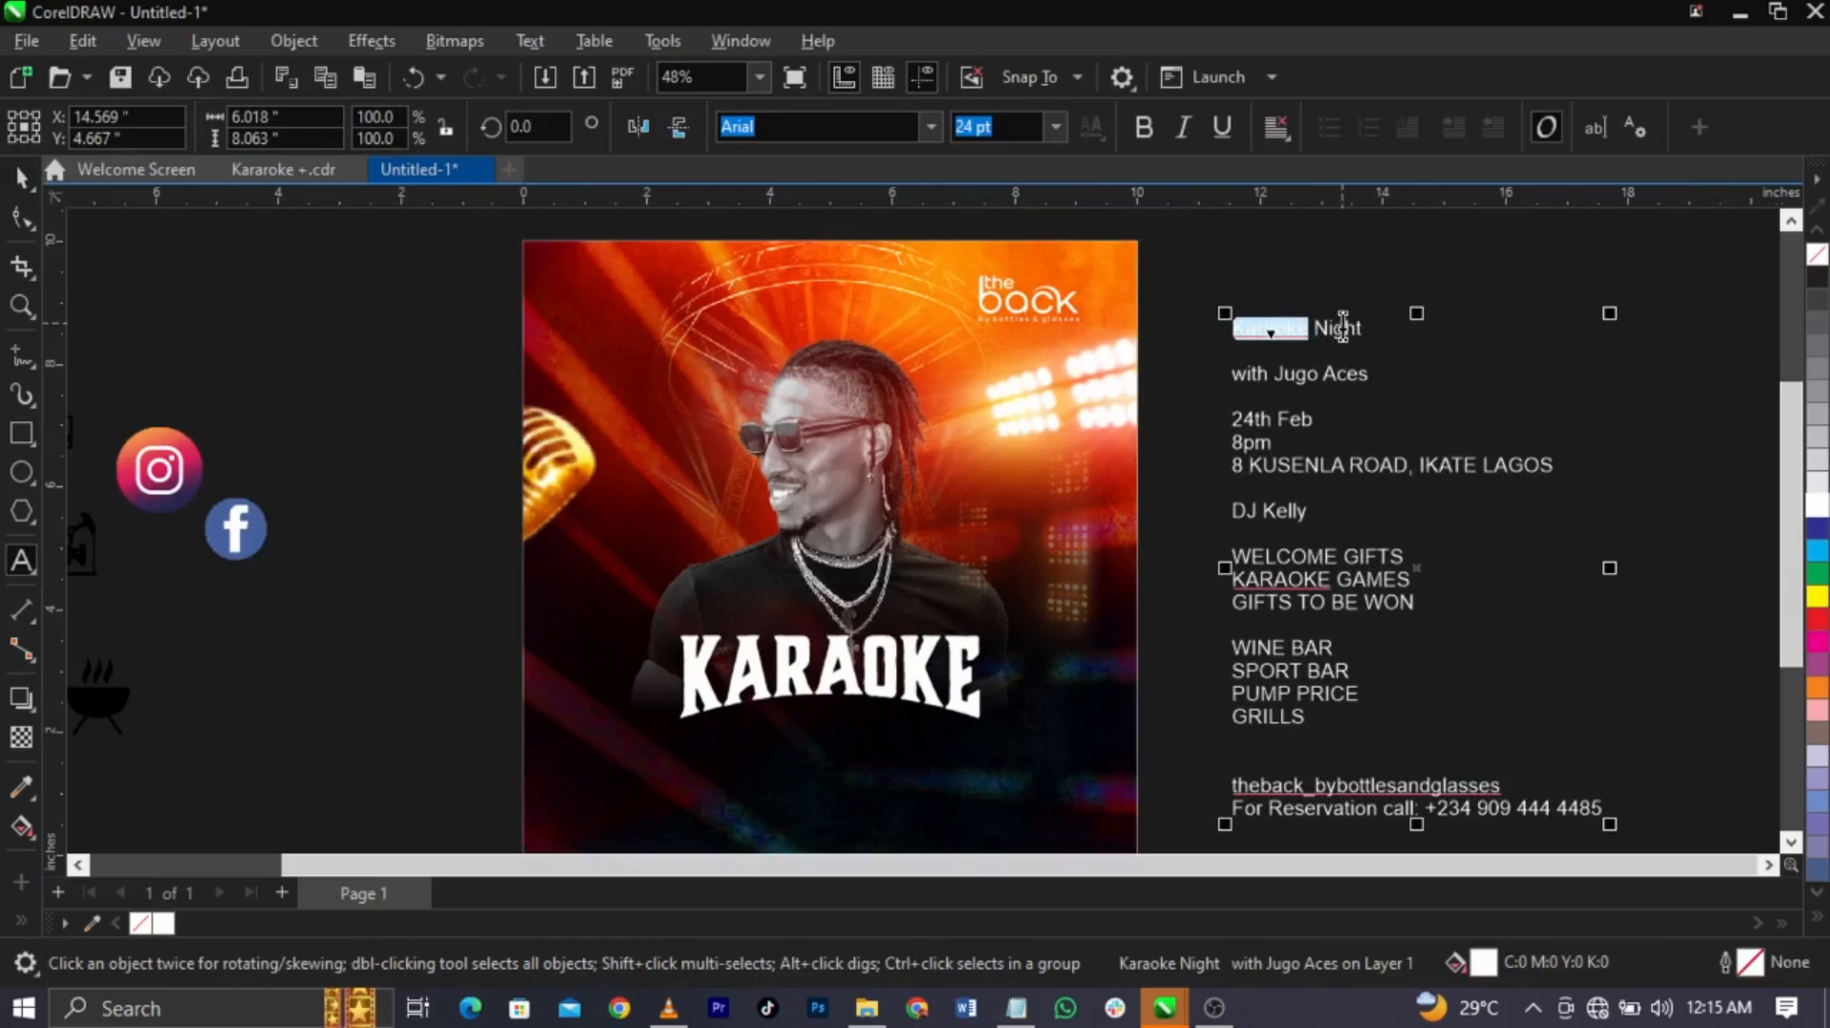
key("Delete")
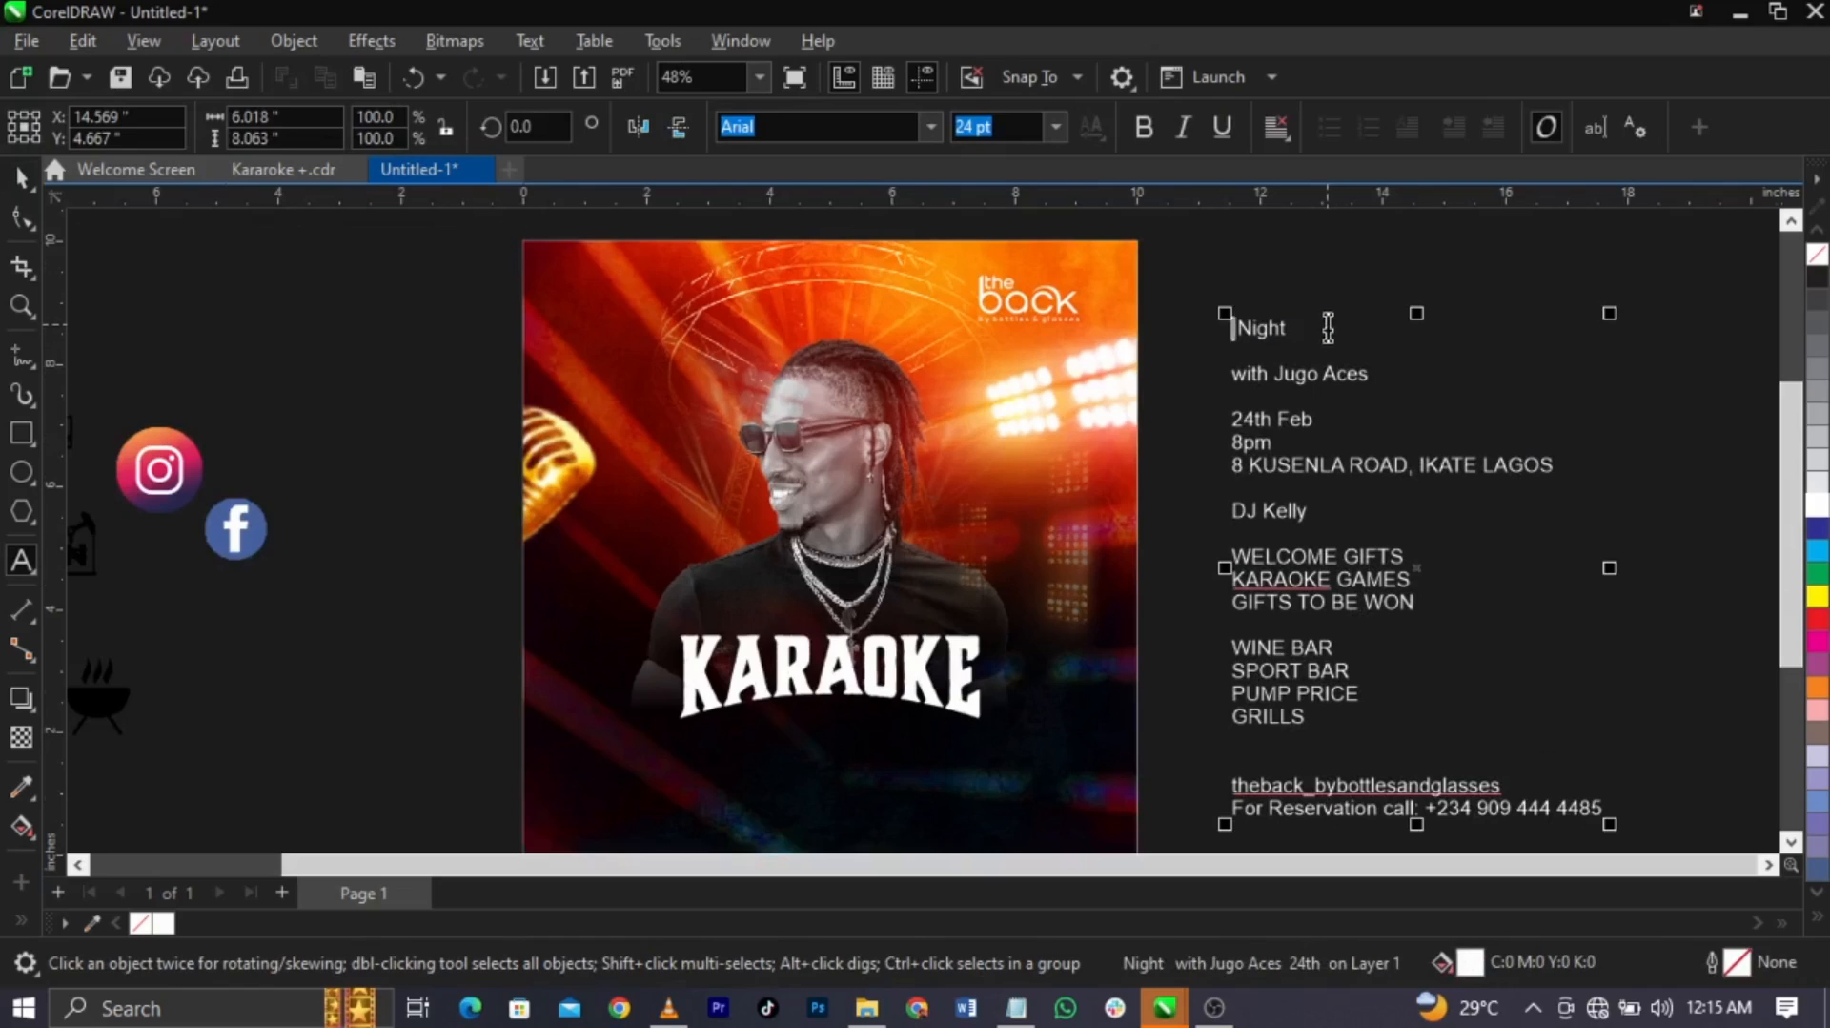
left_click_drag(1328, 327, 1178, 332)
key("ctrl+x")
left_click(813, 732)
key("ctrl+v")
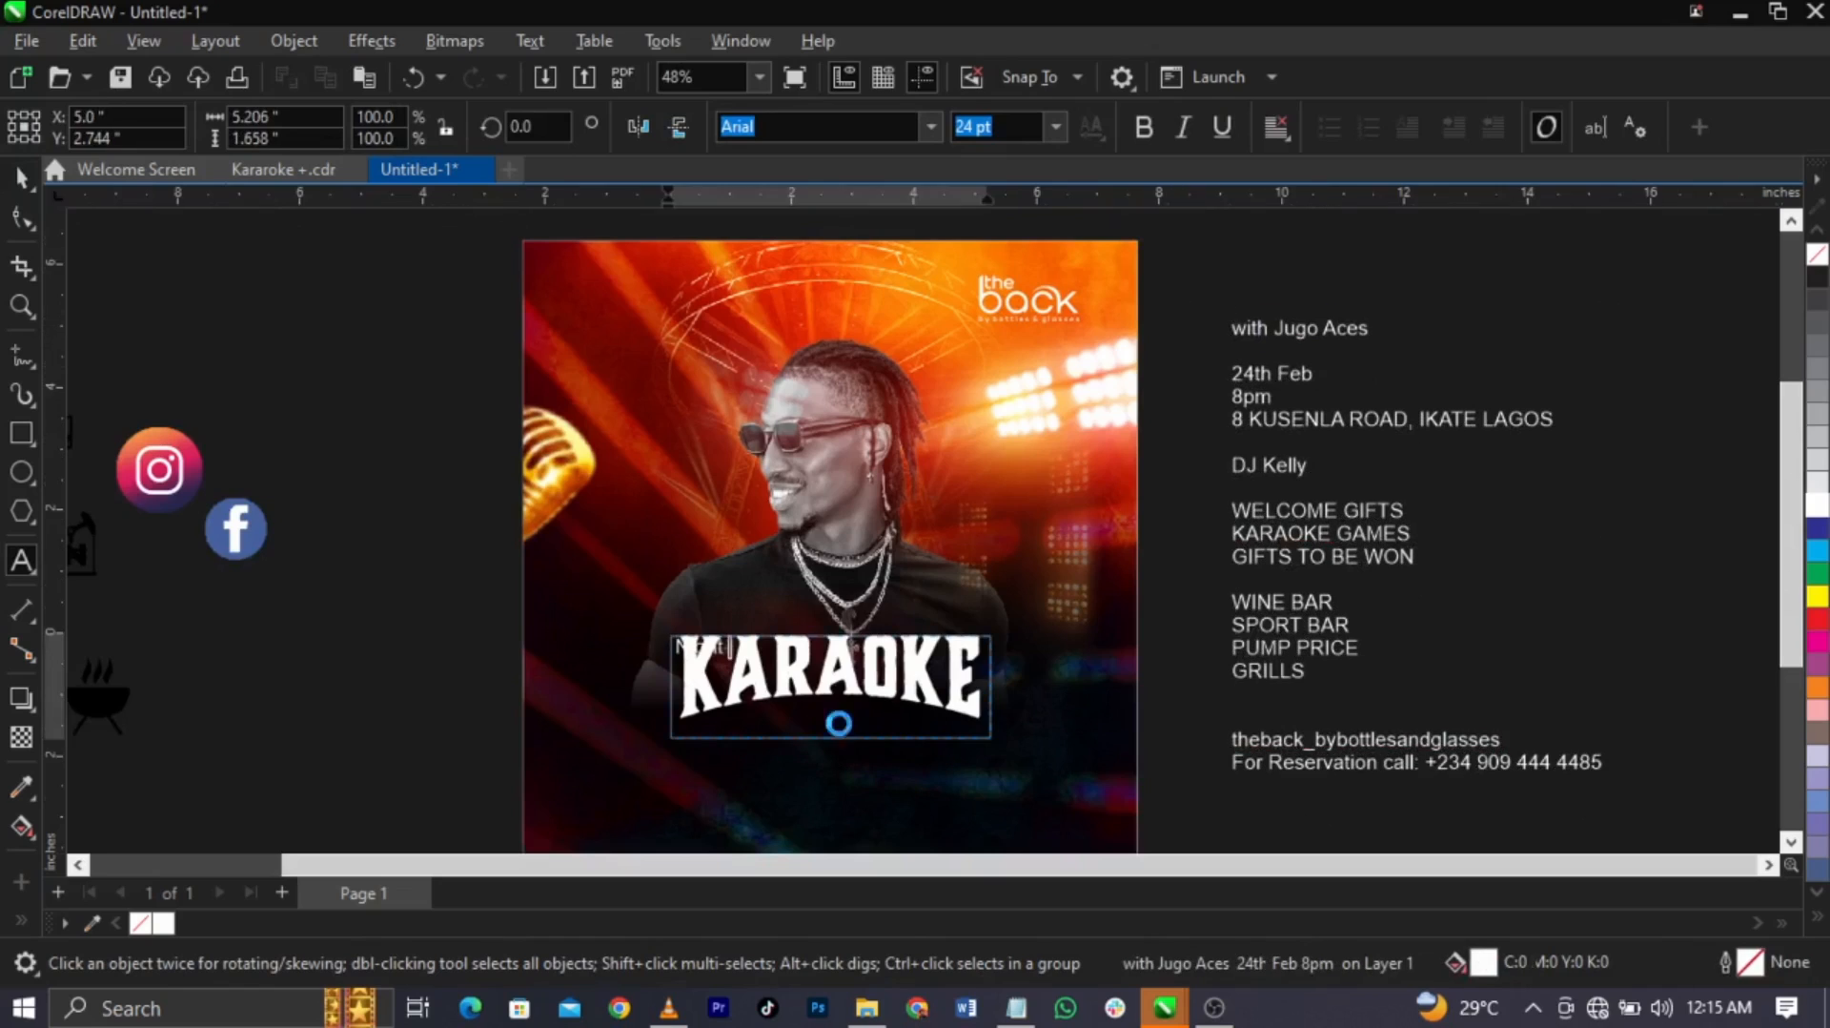
key("ctrl+z")
key("ctrl+z")
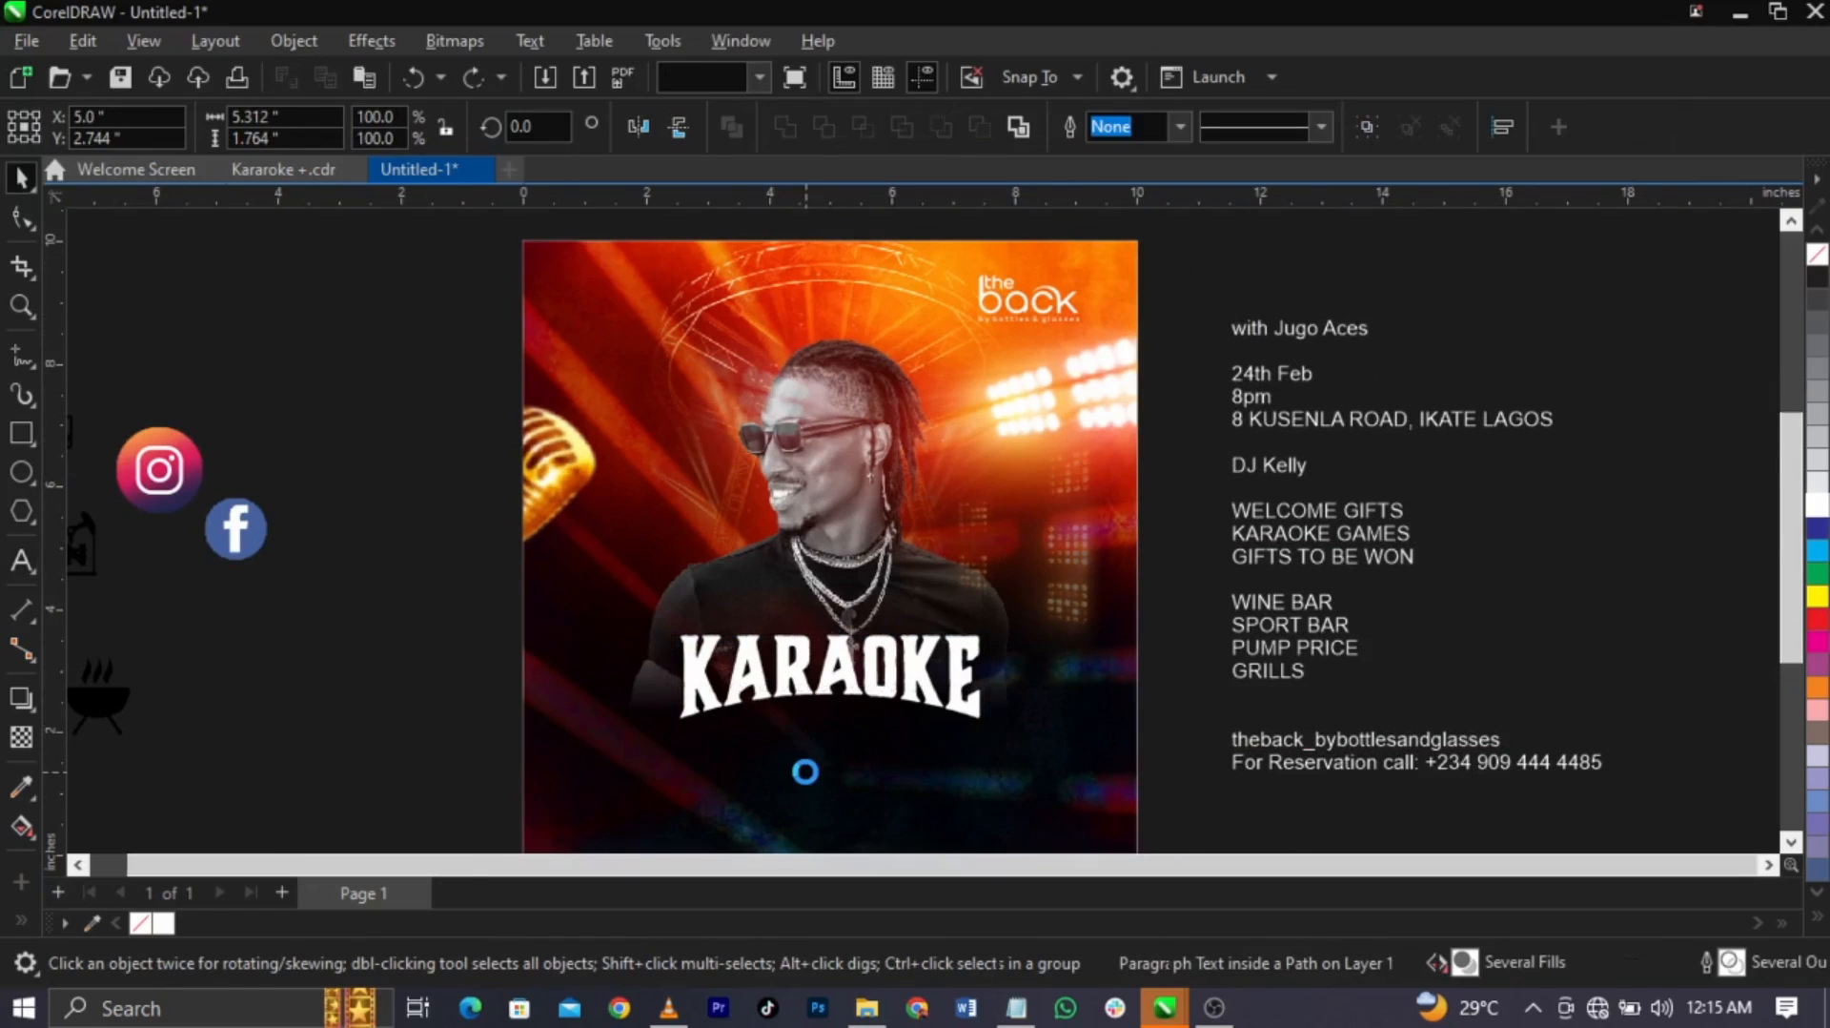
Paste "Night" as a separate text object on the poster and place it just below the KARAOKE title
scroll(805, 771, "up", 2)
left_click(22, 560)
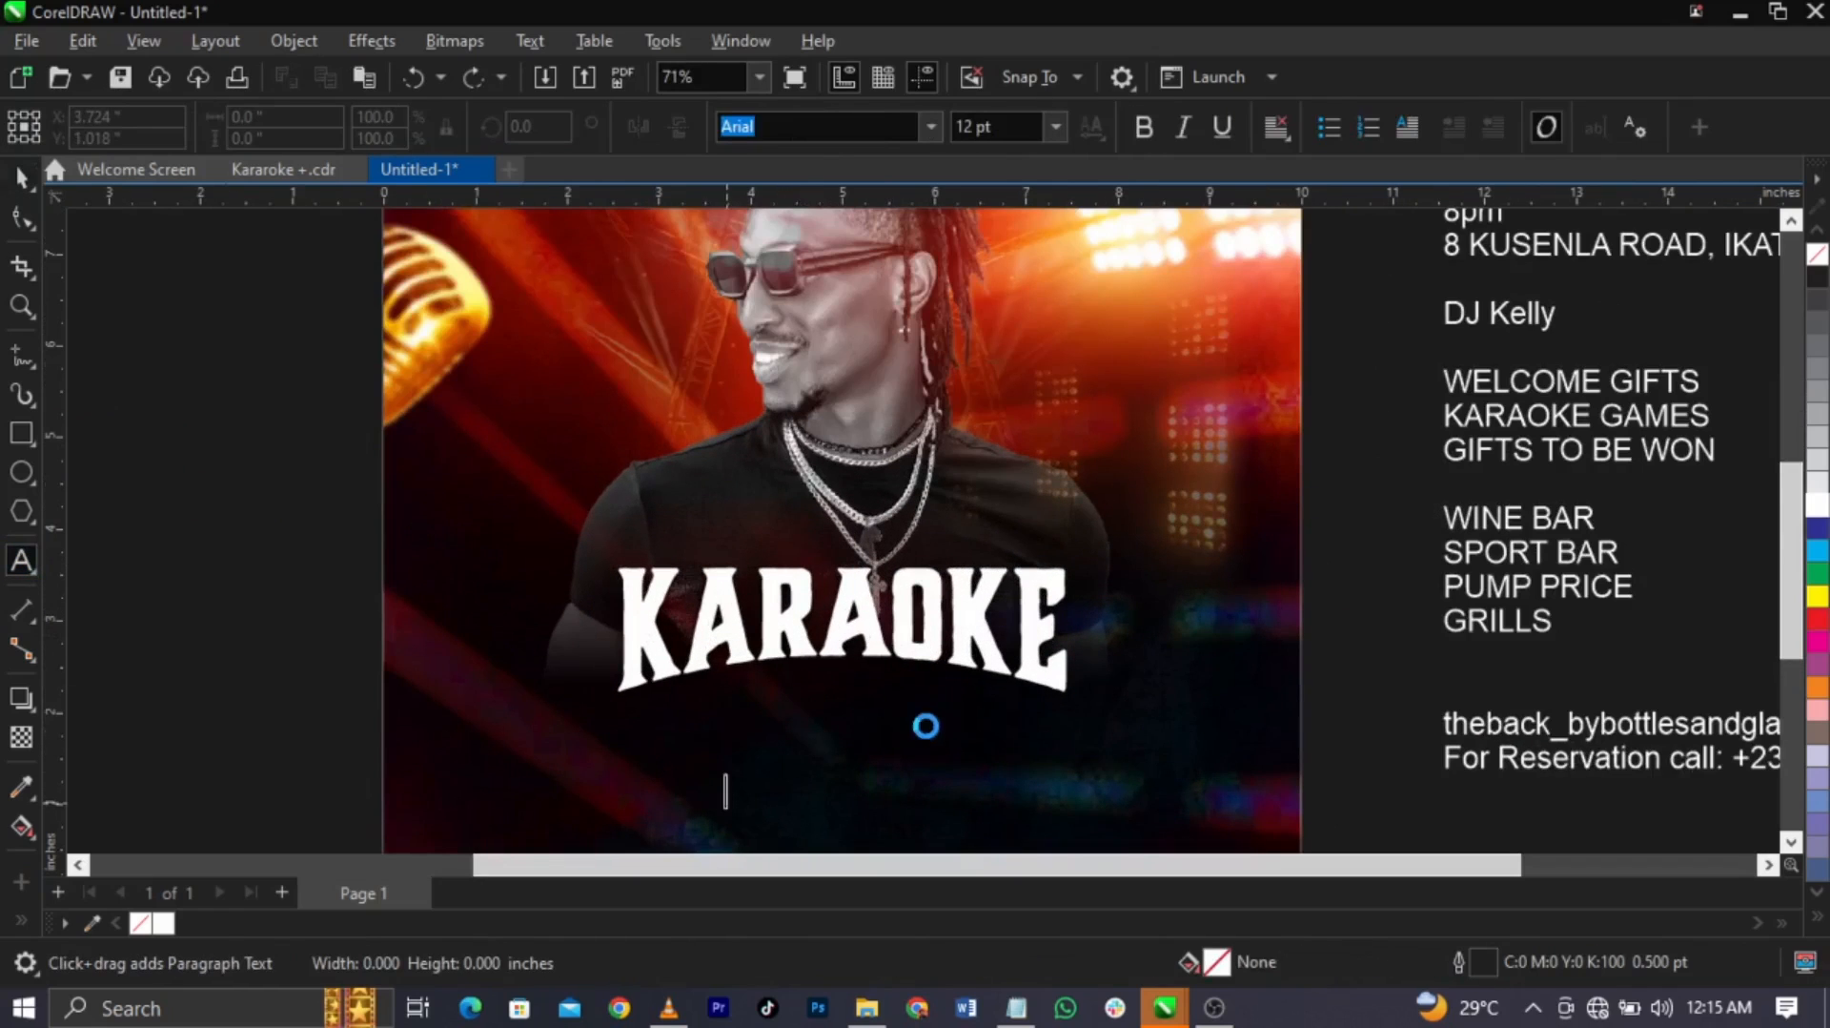
key("ctrl+v")
key("F2")
left_click_drag(426, 547, 1283, 832)
key("space")
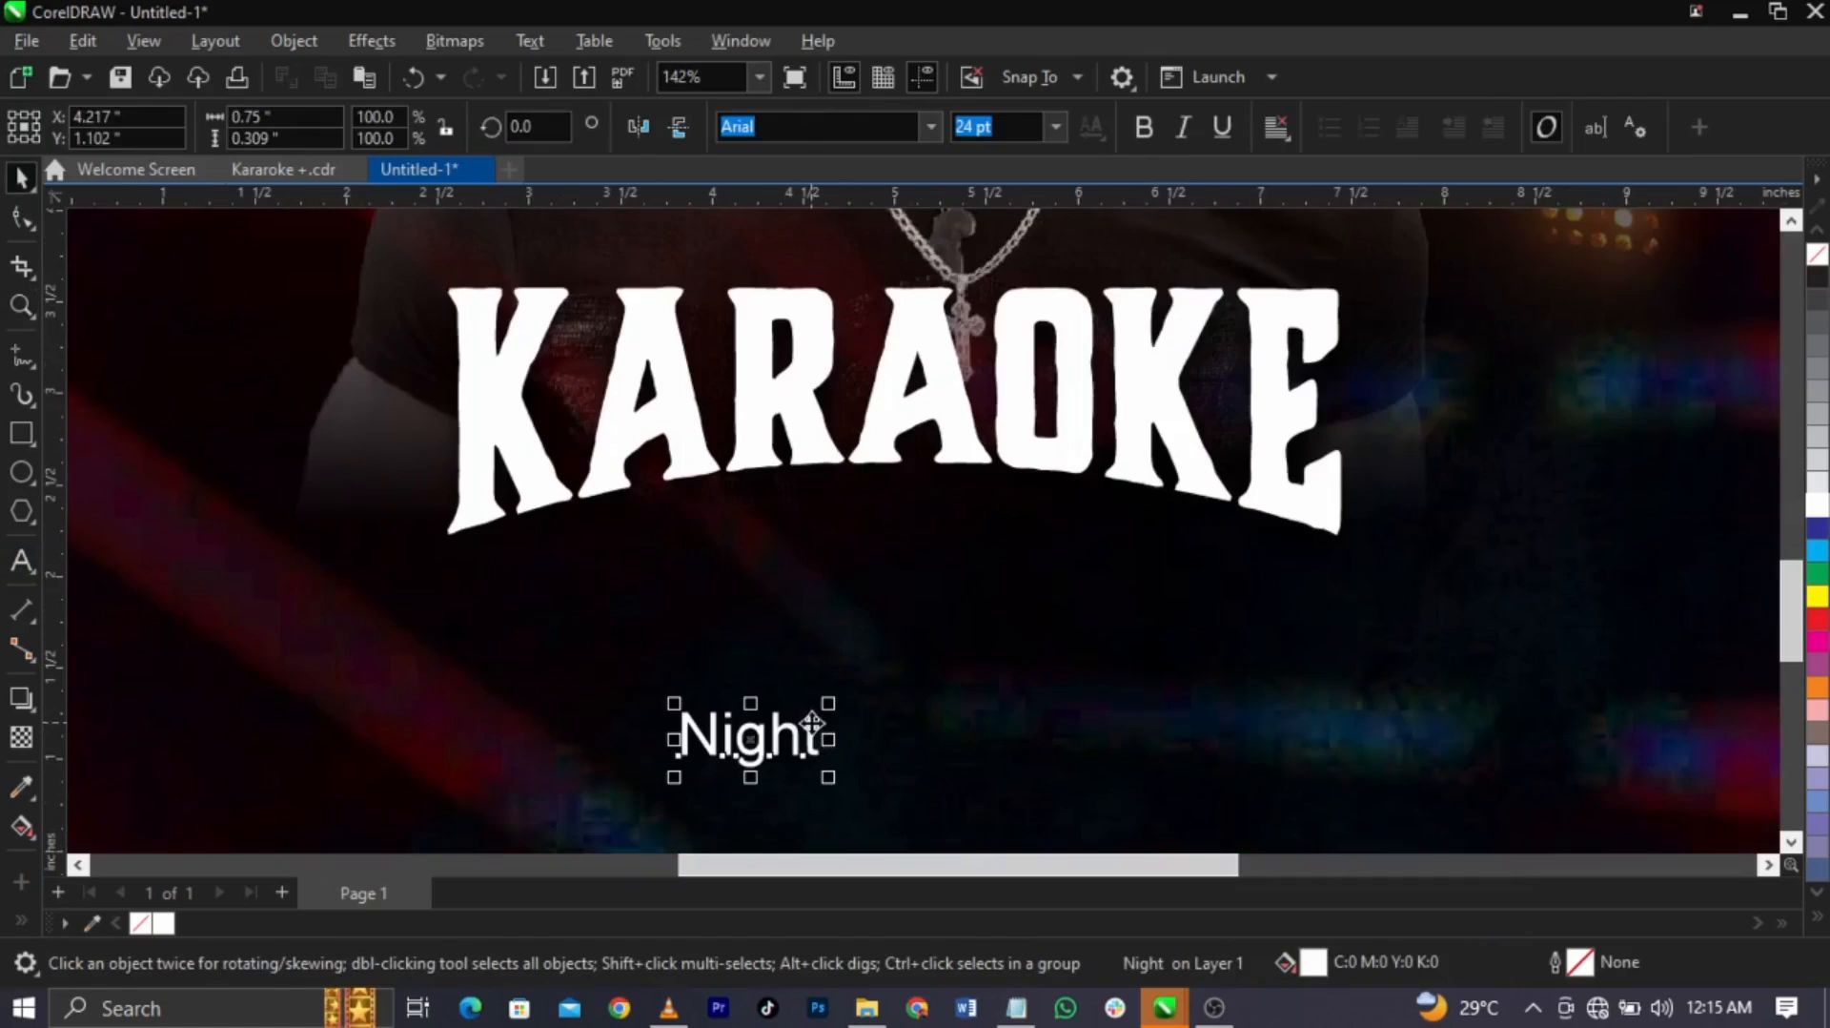
left_click_drag(811, 723, 933, 567)
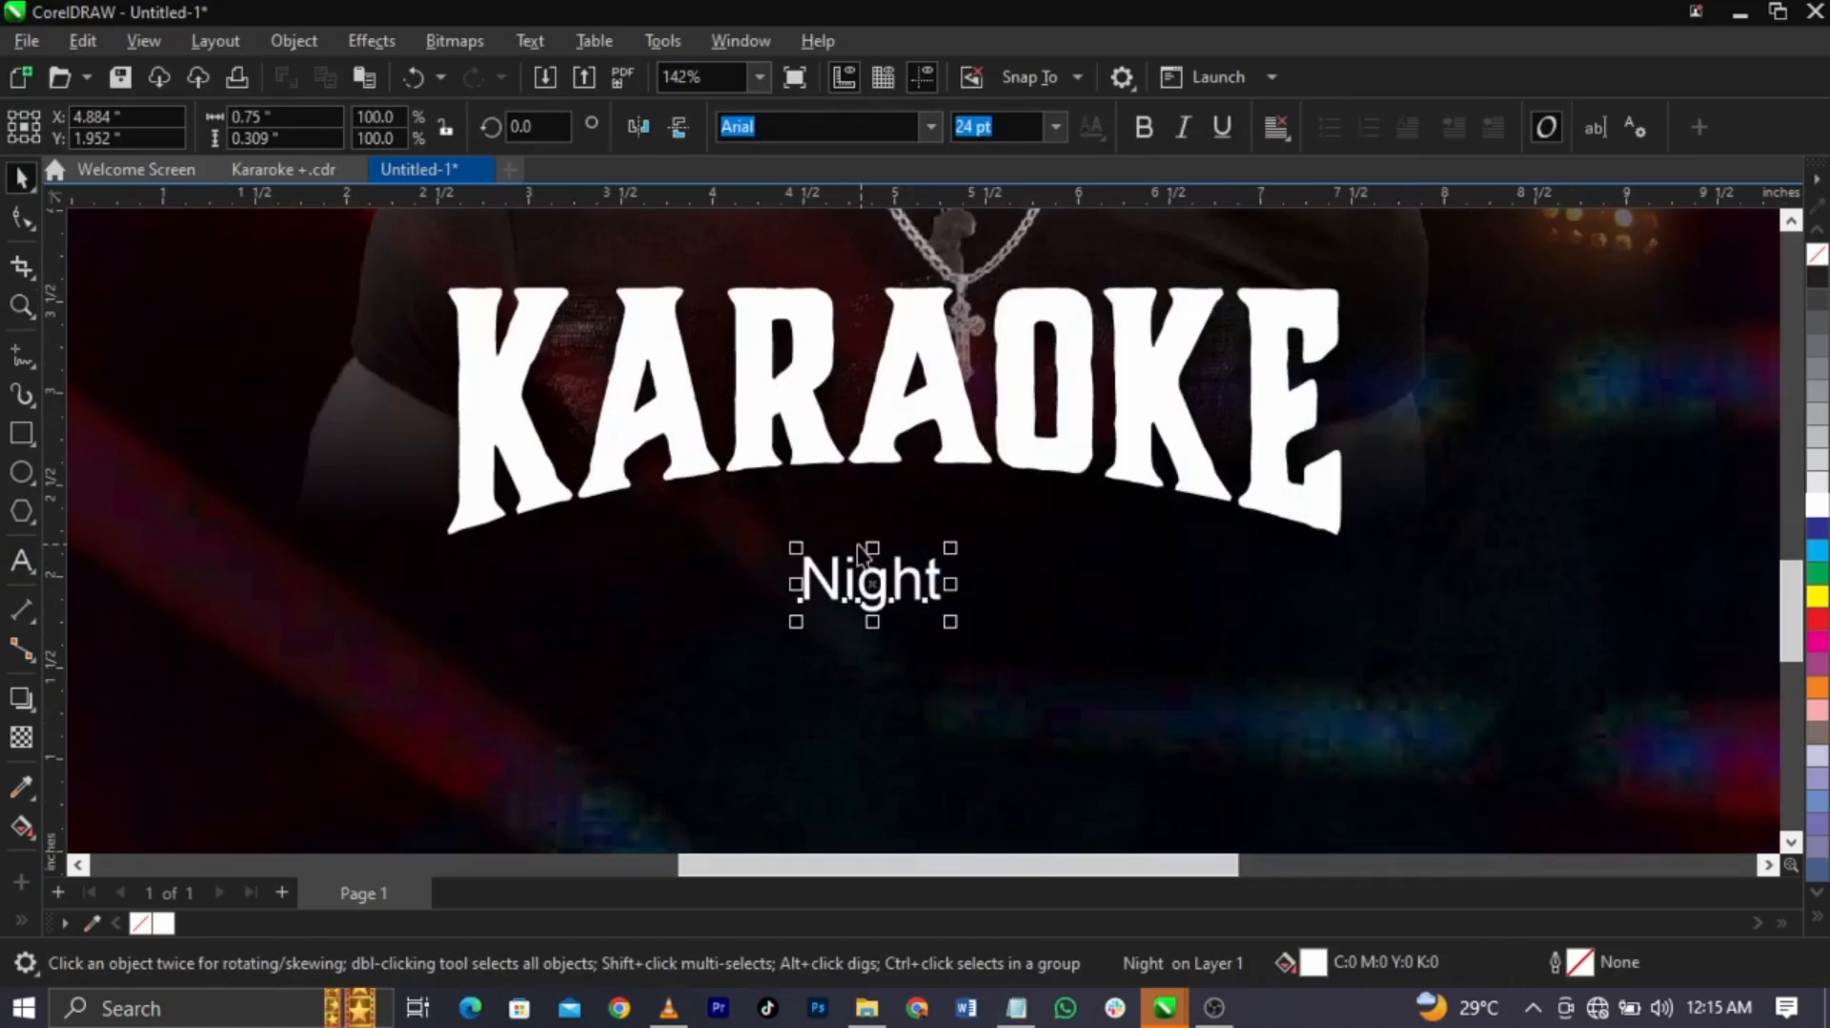
Copy the font name Angryblue from the Notepad list and apply that font to "Night"
left_click(1014, 1011)
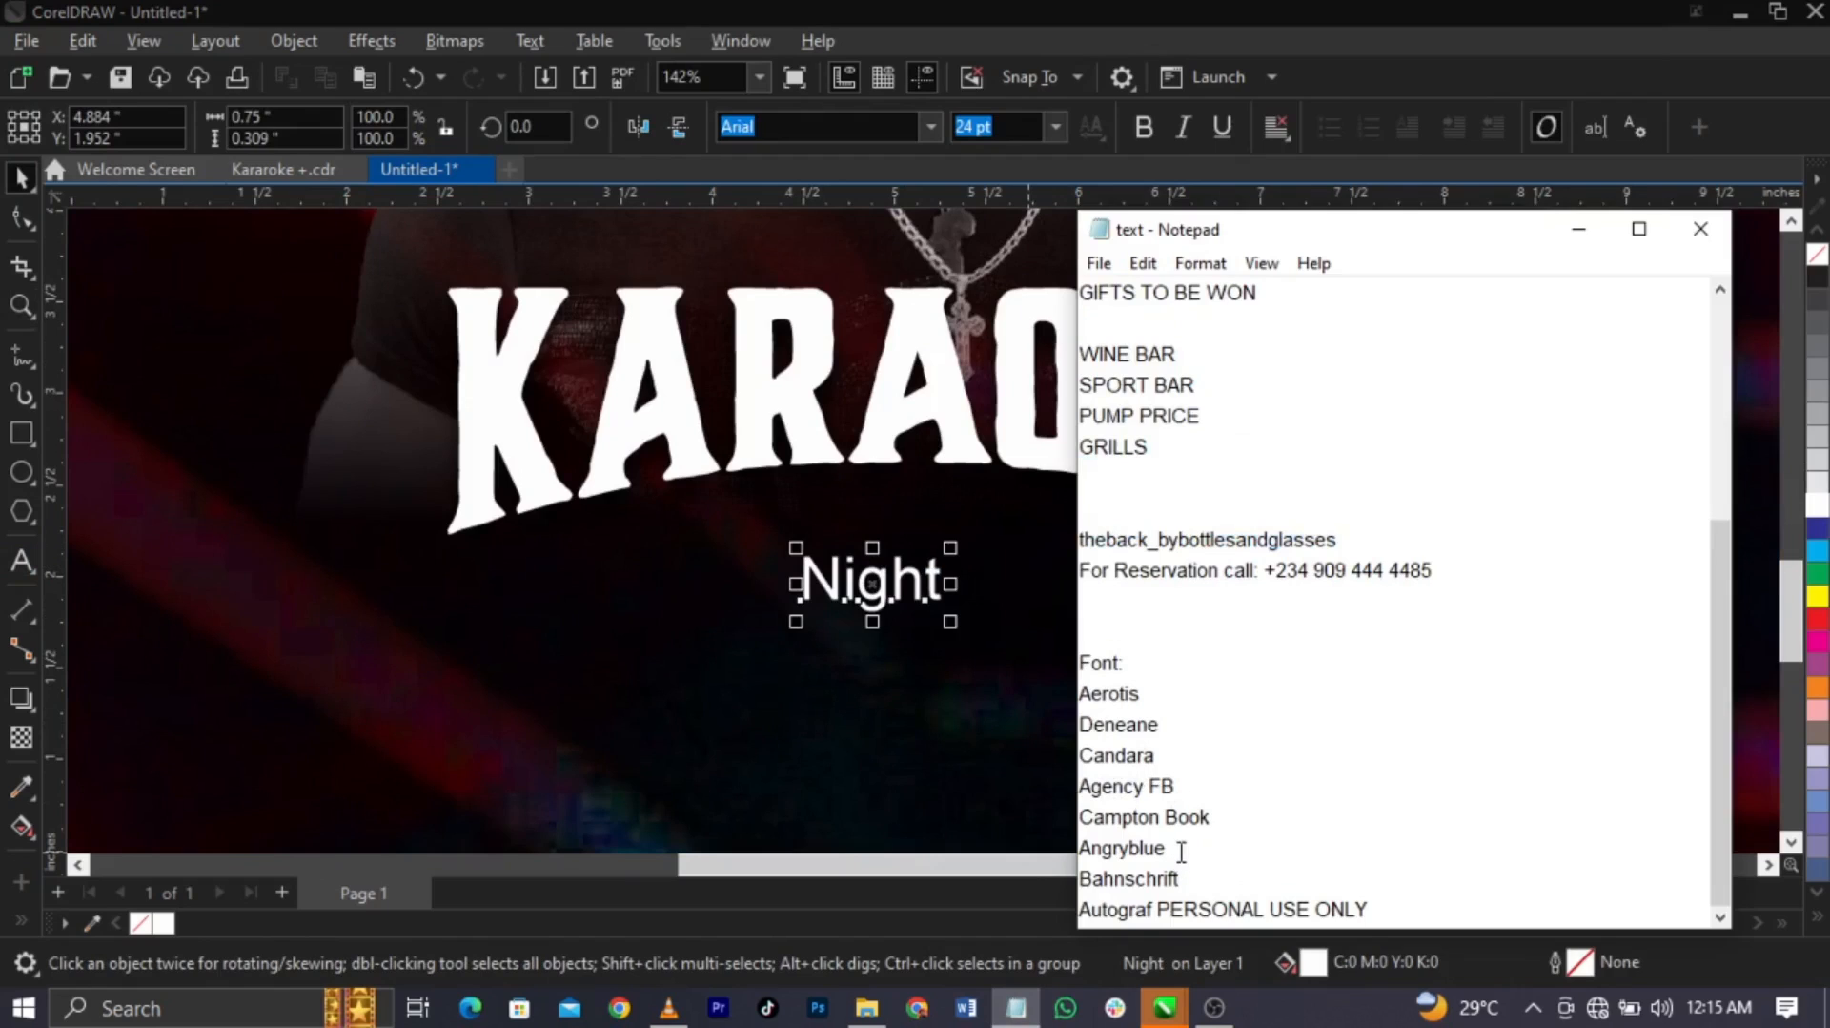
left_click_drag(1181, 848, 1101, 847)
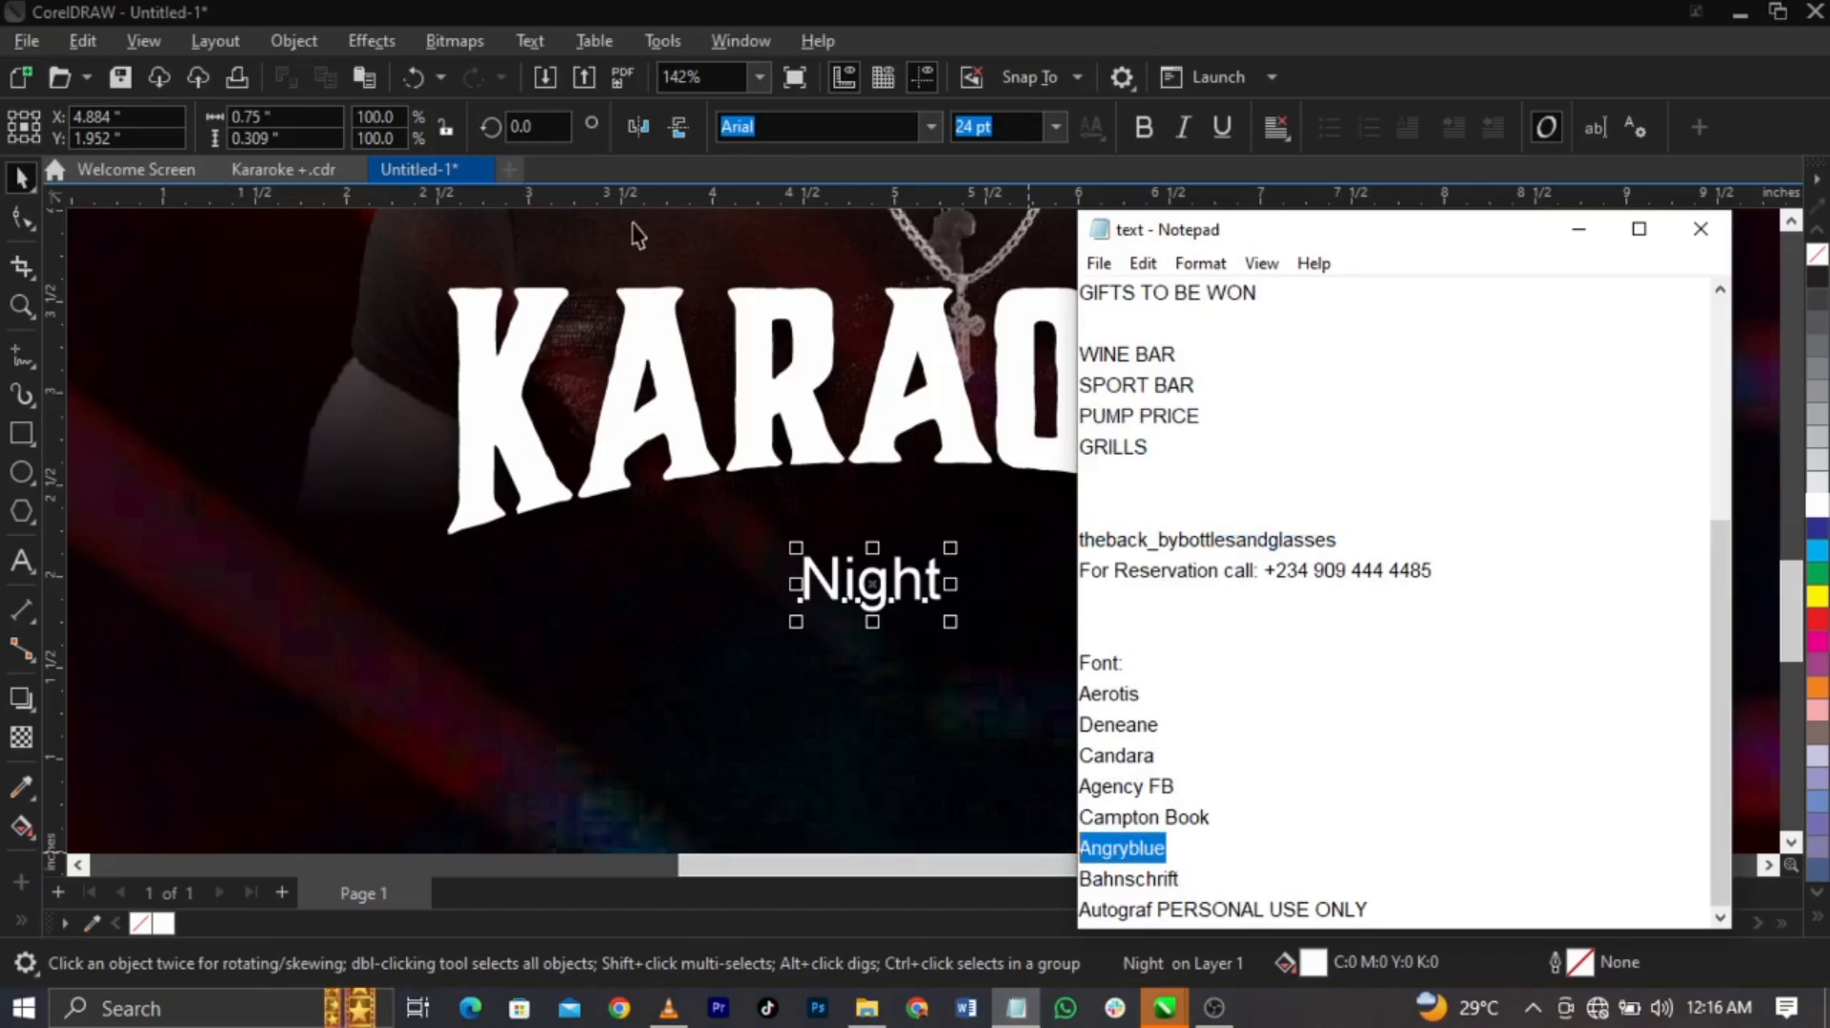
left_click(794, 127)
key("ctrl+v")
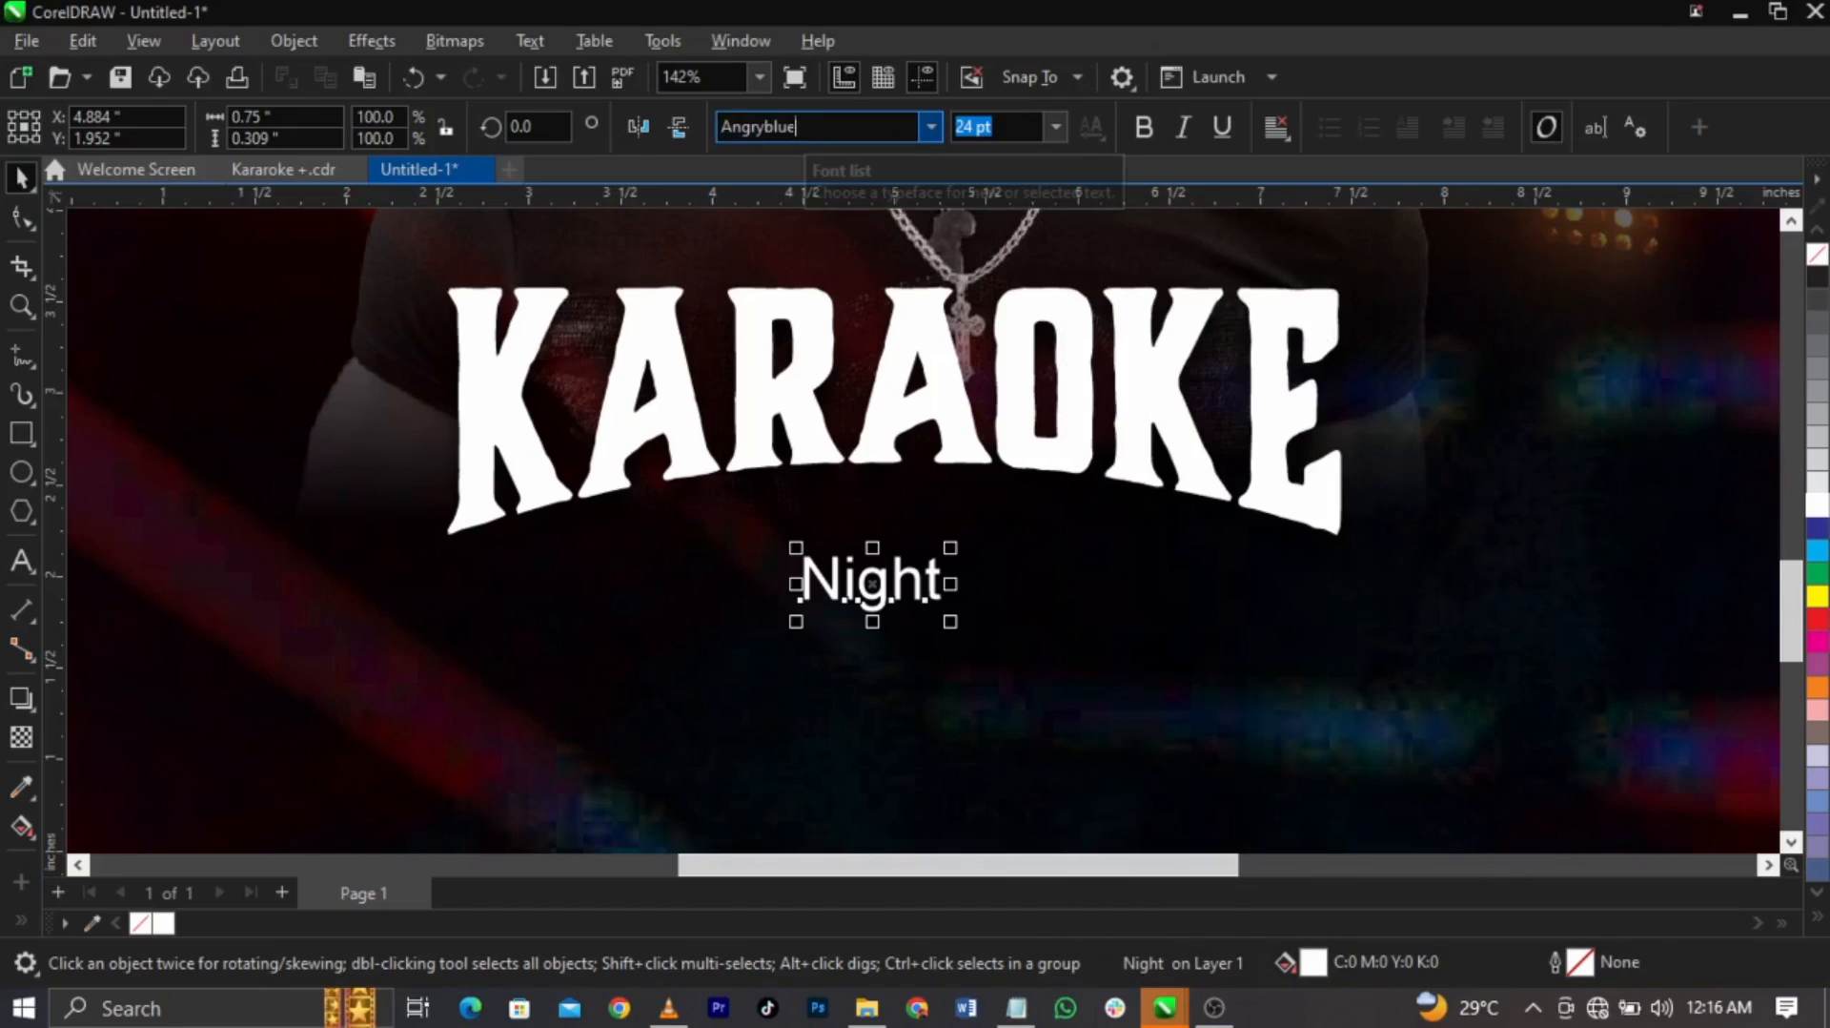
key("Return")
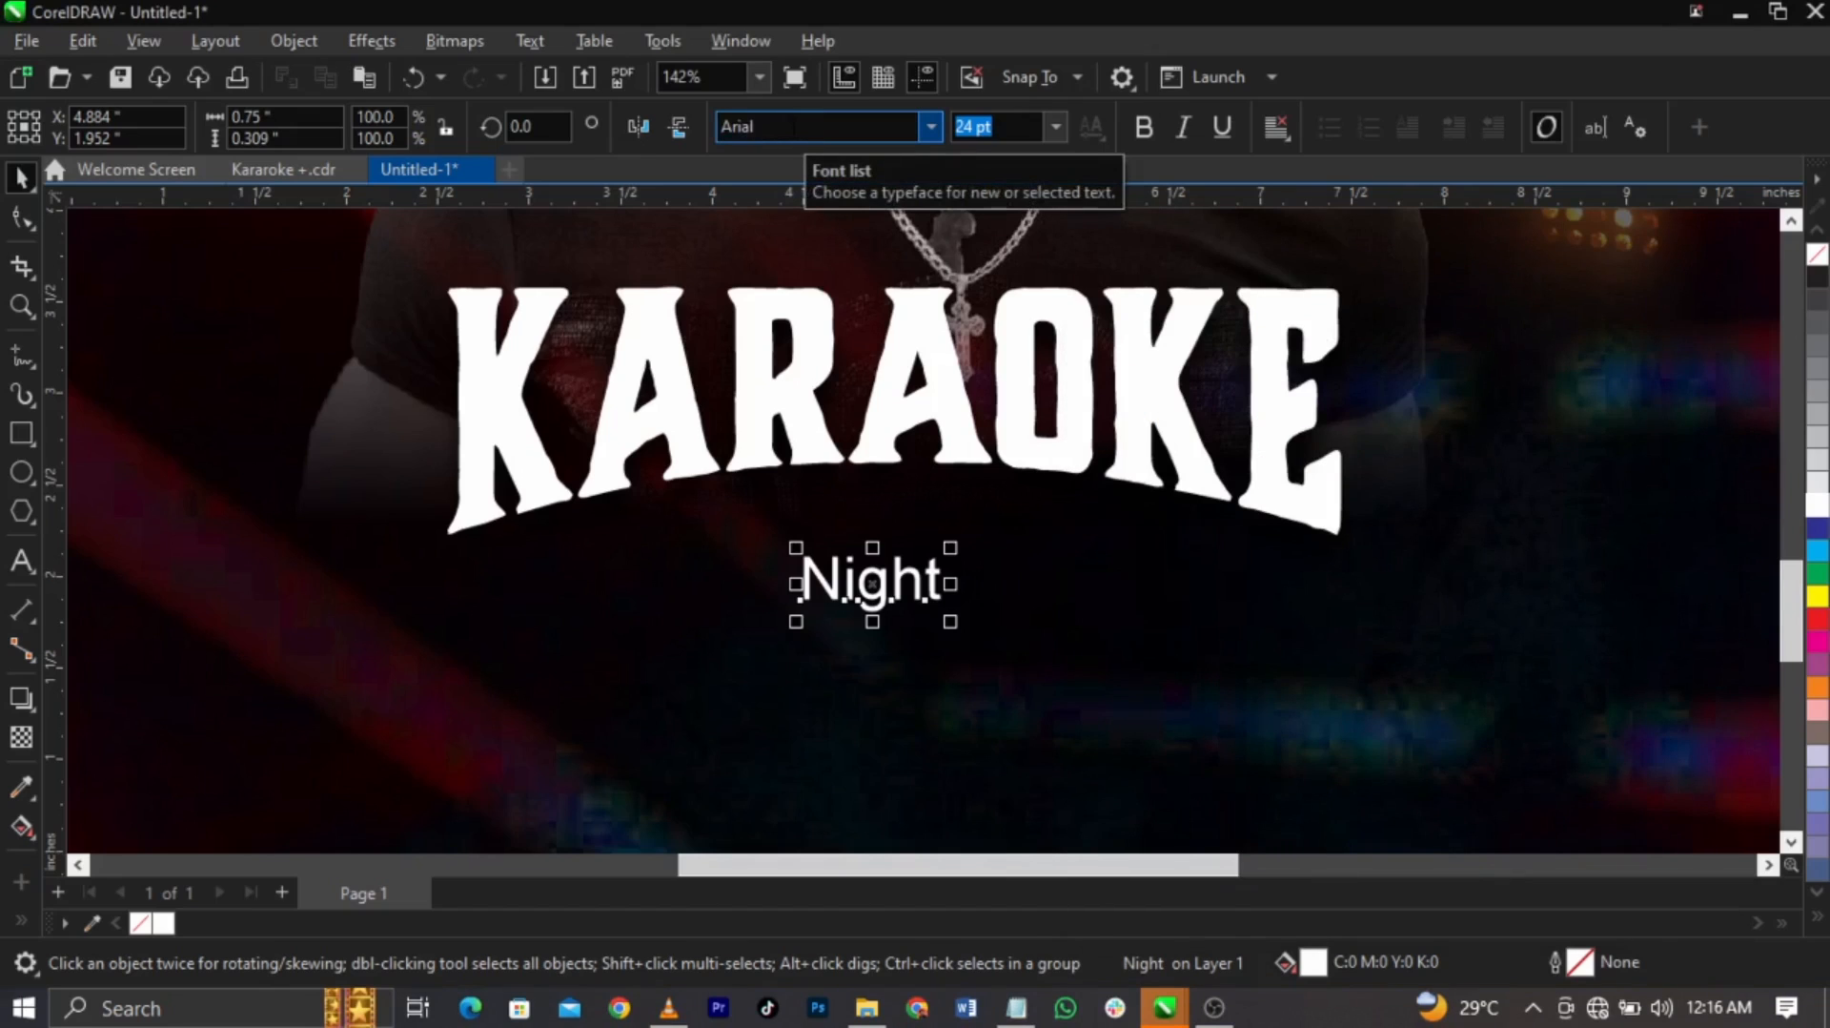
left_click(794, 127)
key("ctrl+v")
key("Return")
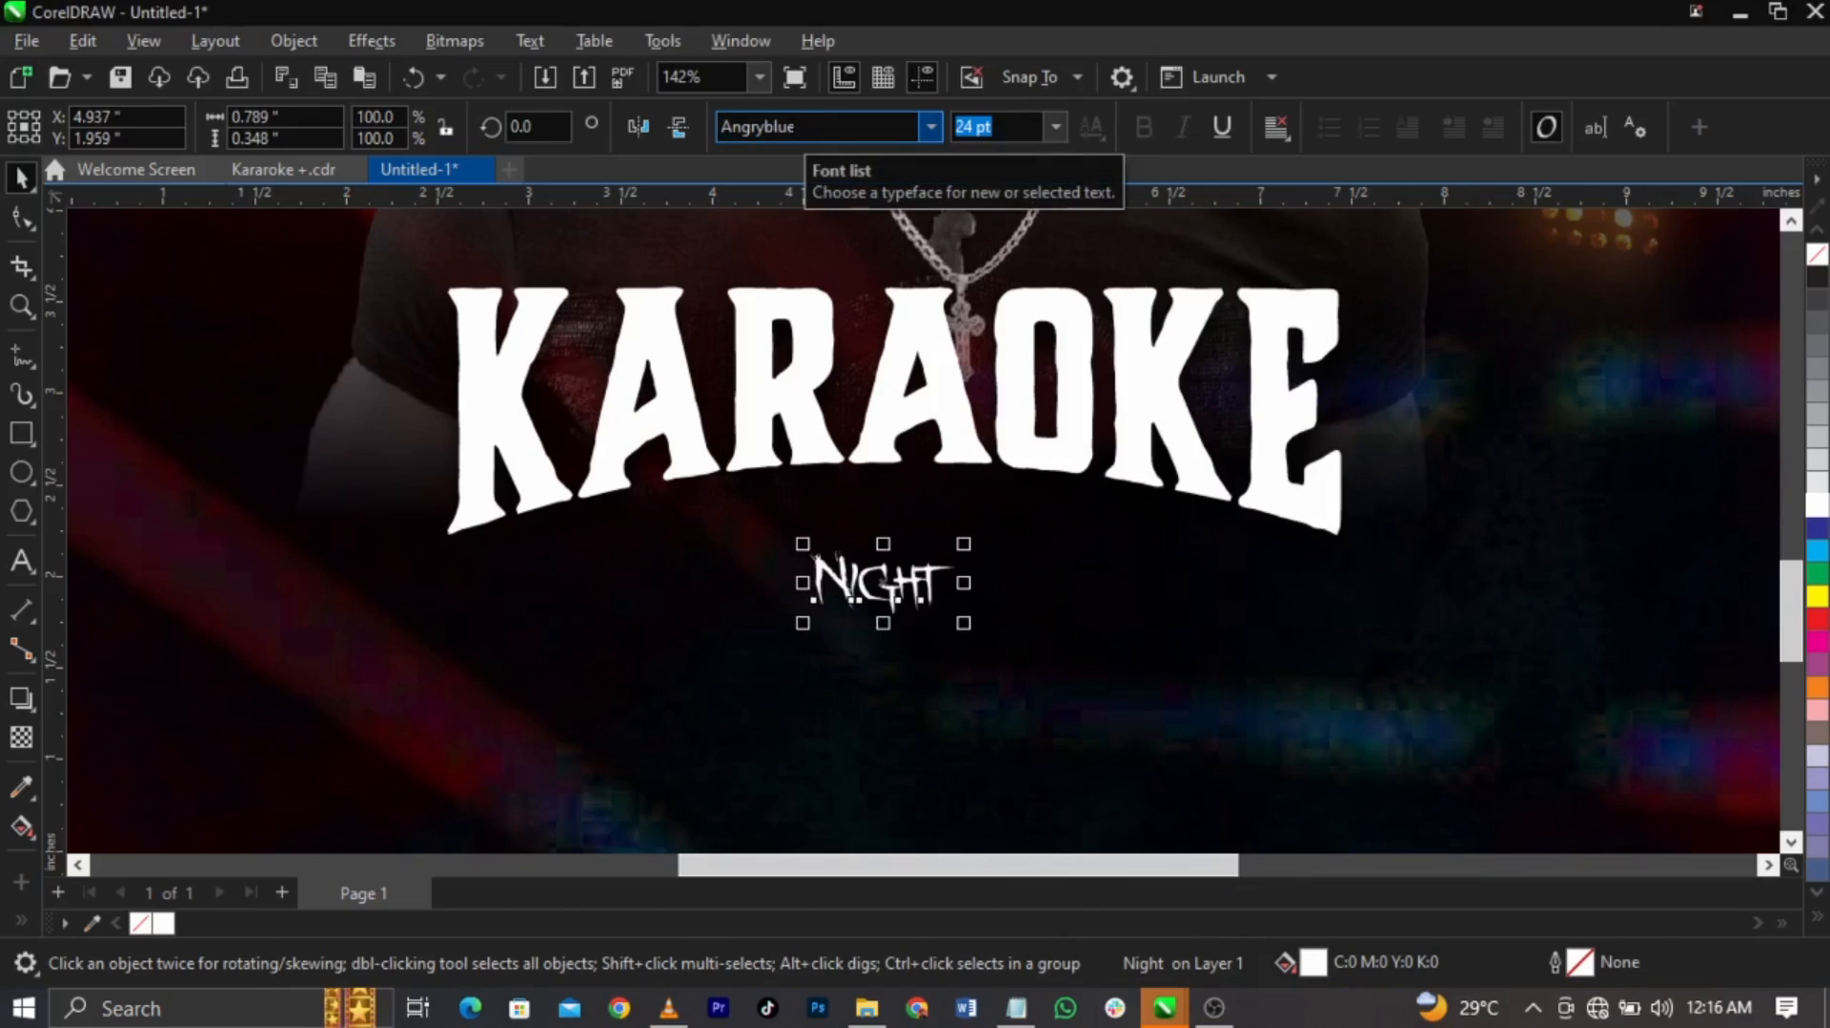
Set the font of "Night" to Aerotis
left_click(797, 125)
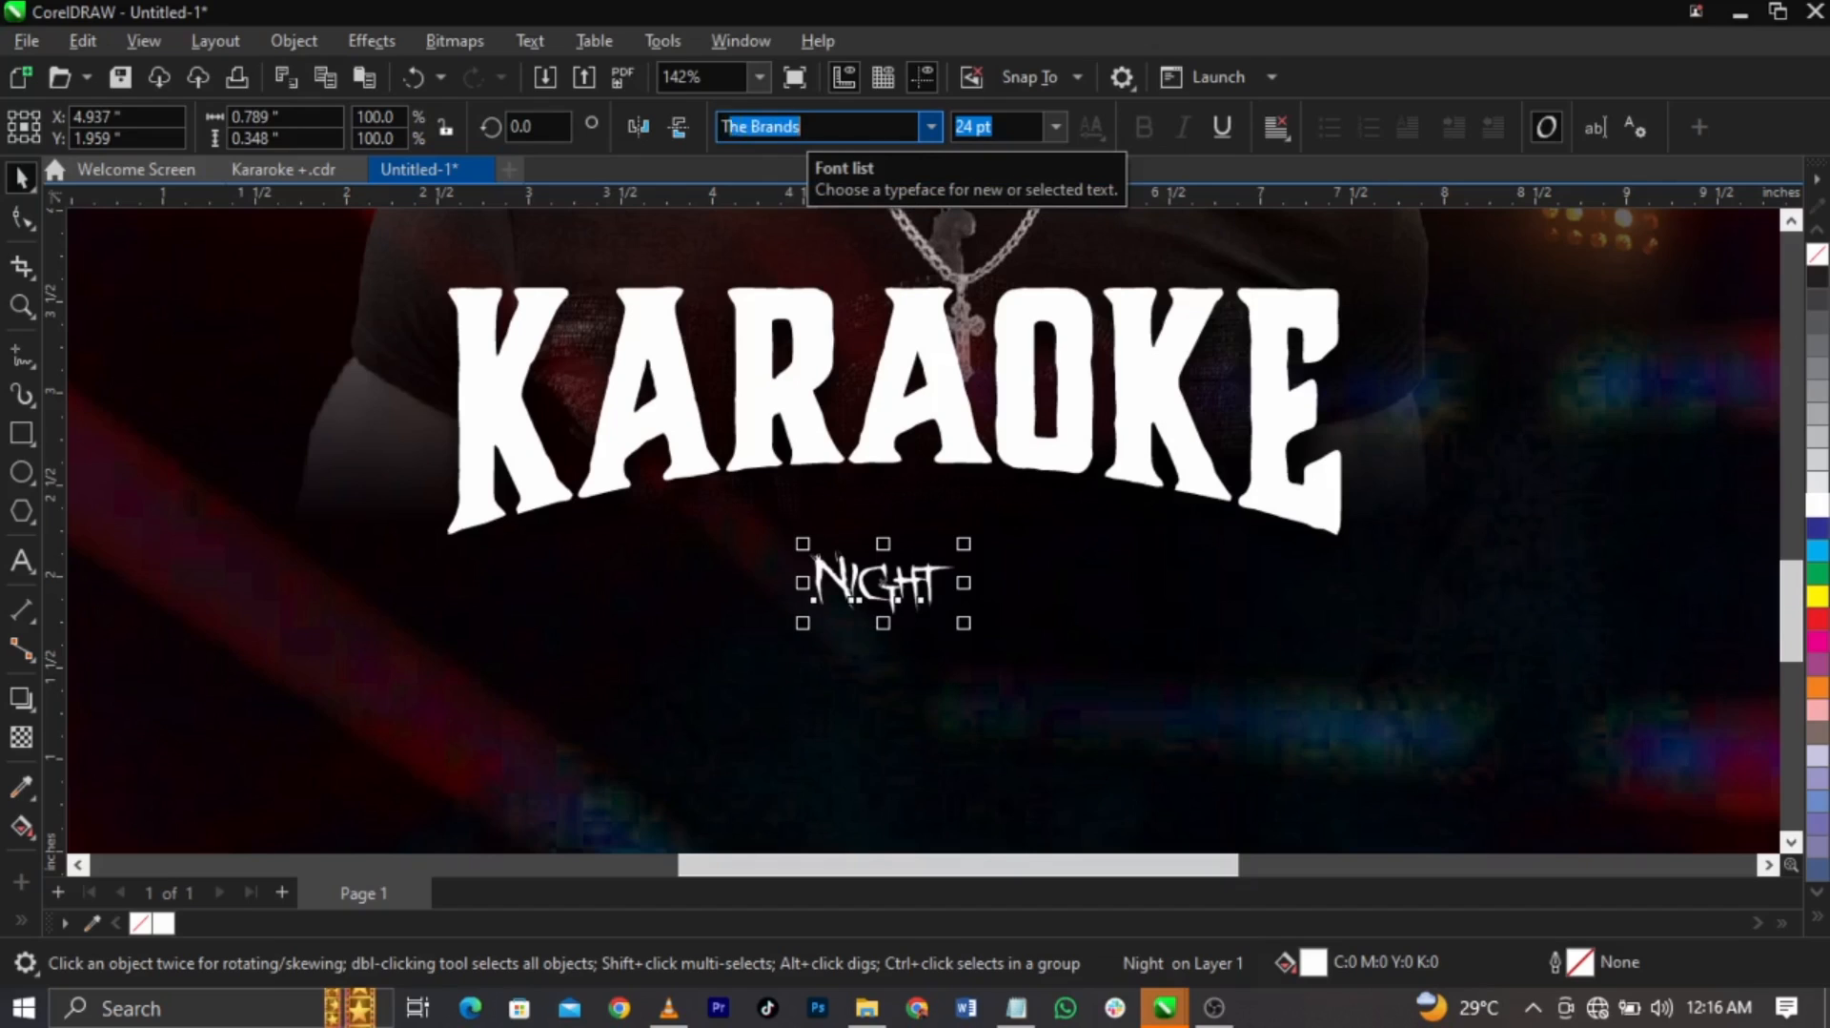
type("Th")
key("BackSpace")
key("BackSpace")
type("A")
key("Return")
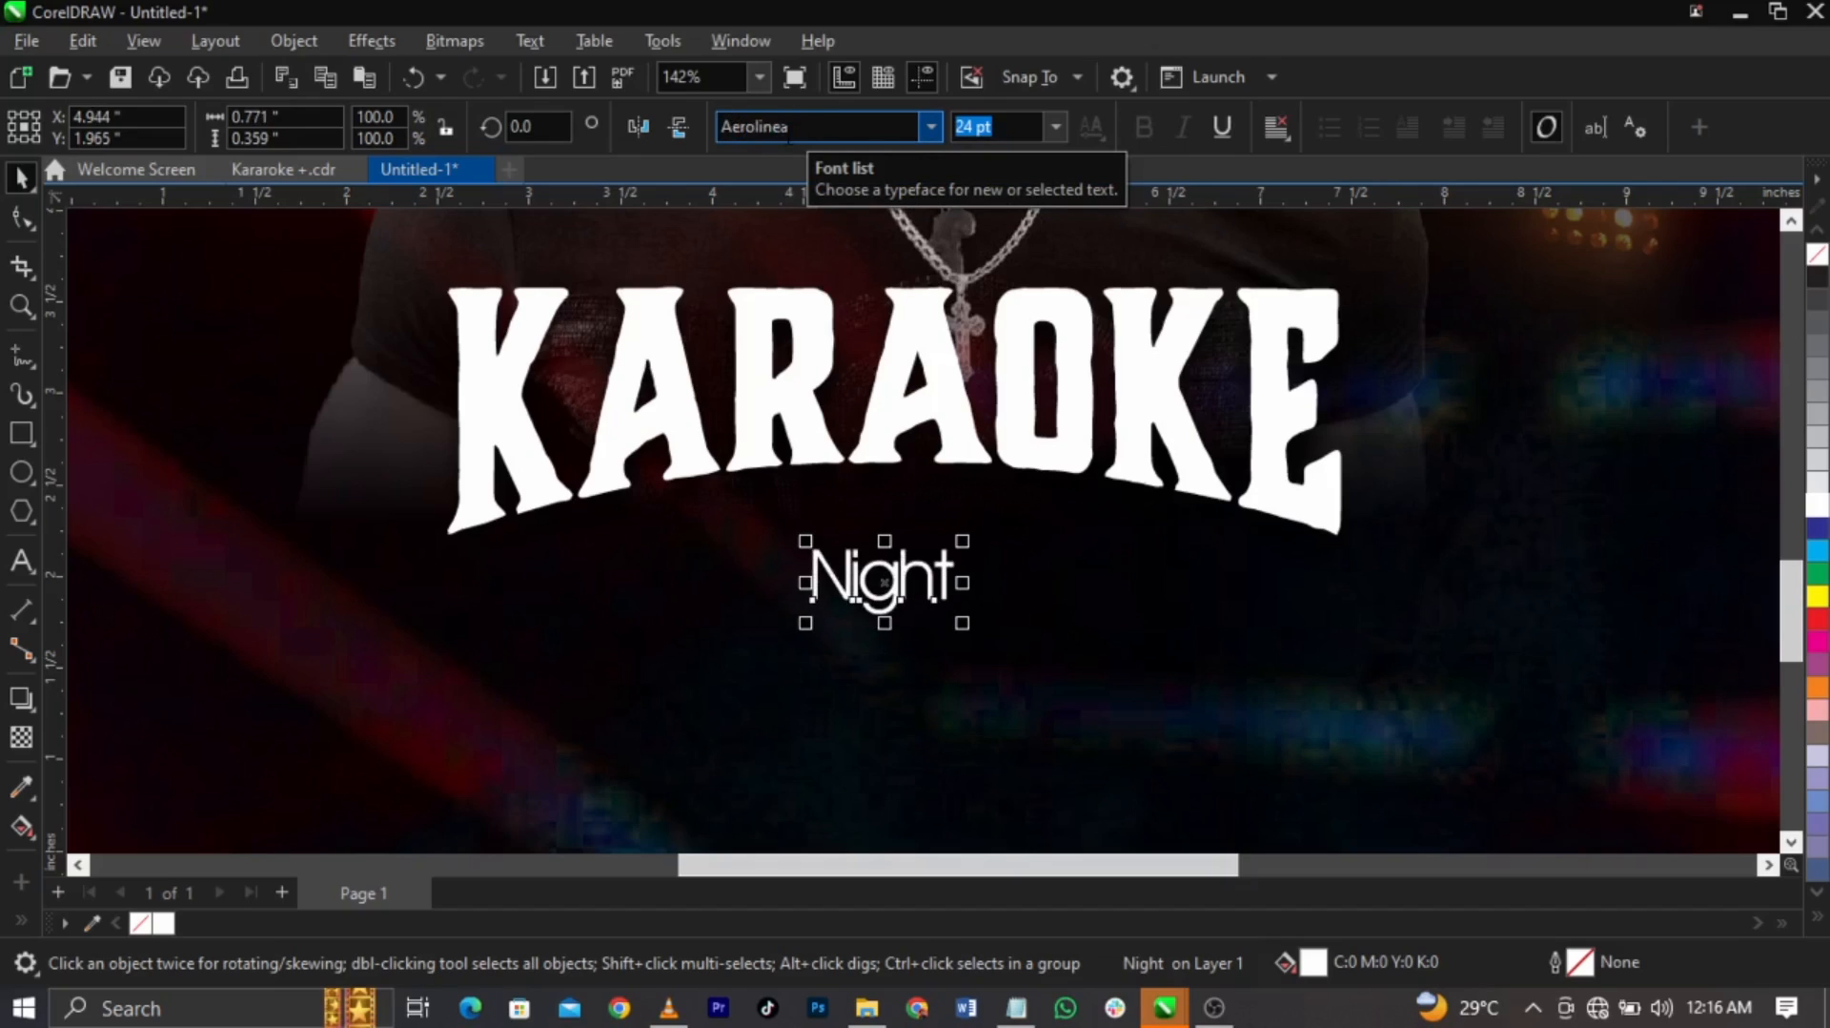
left_click(926, 127)
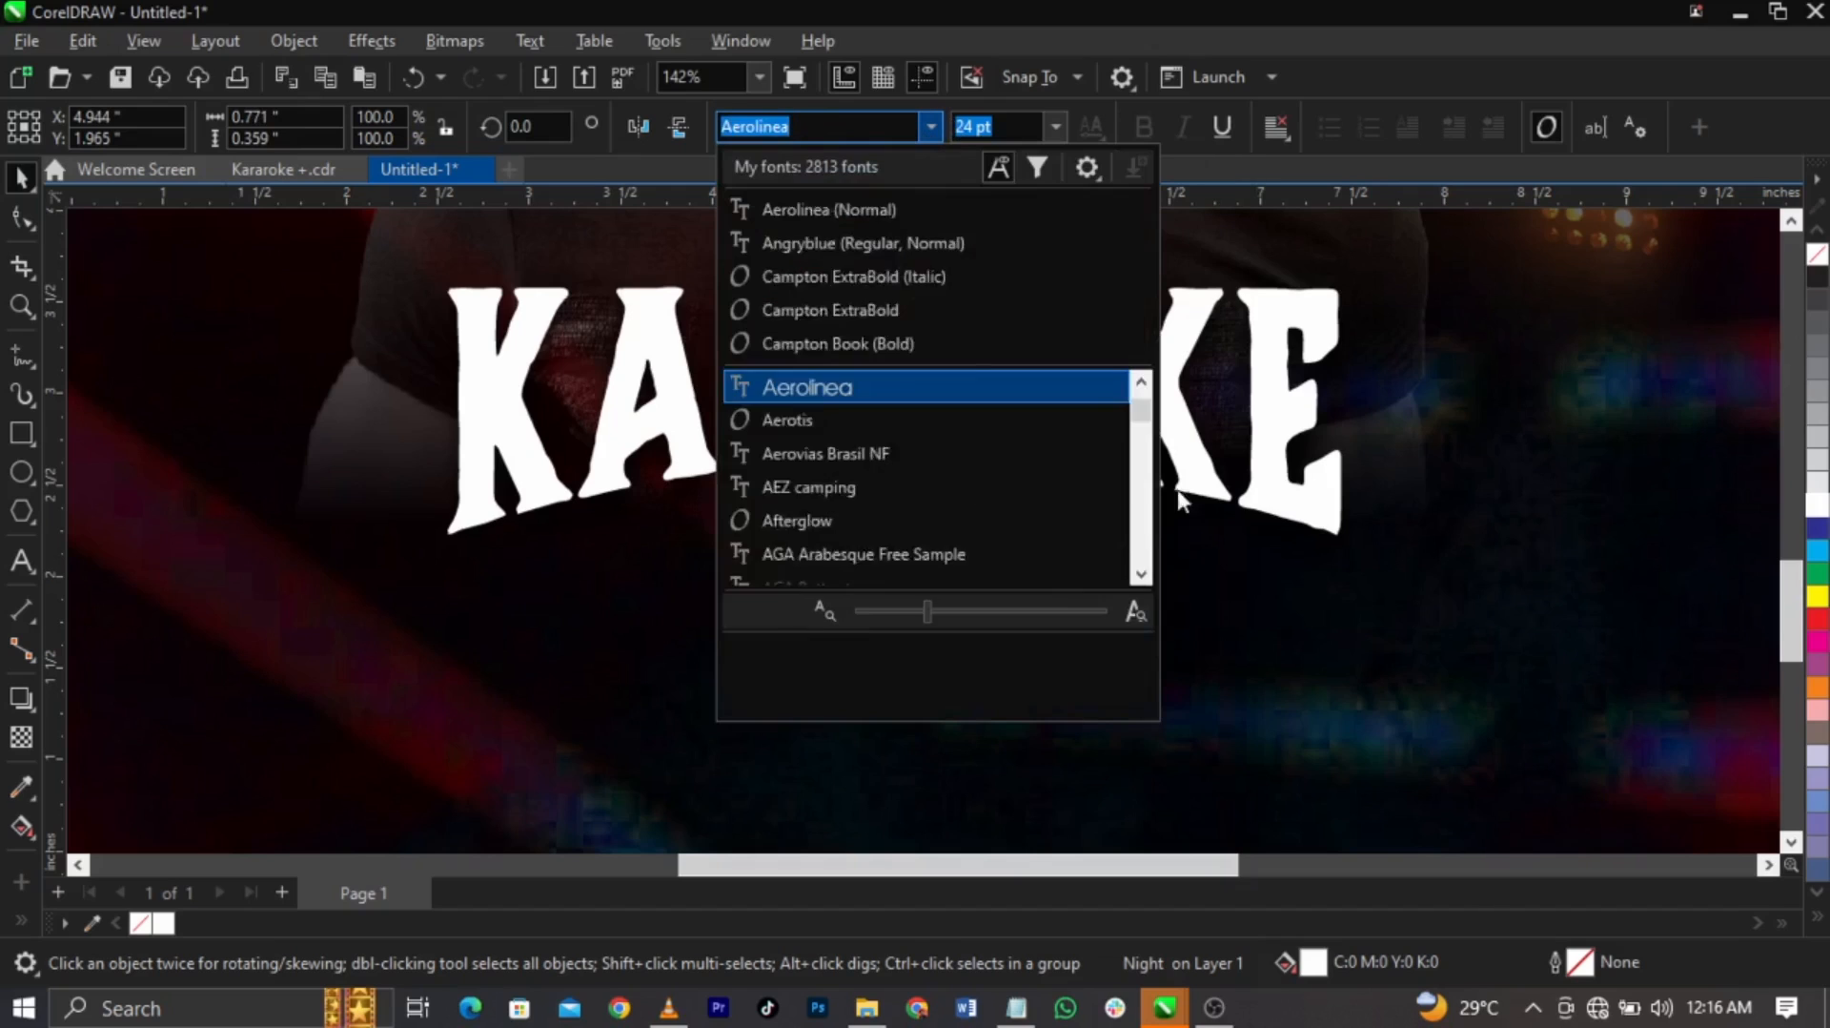
left_click(865, 420)
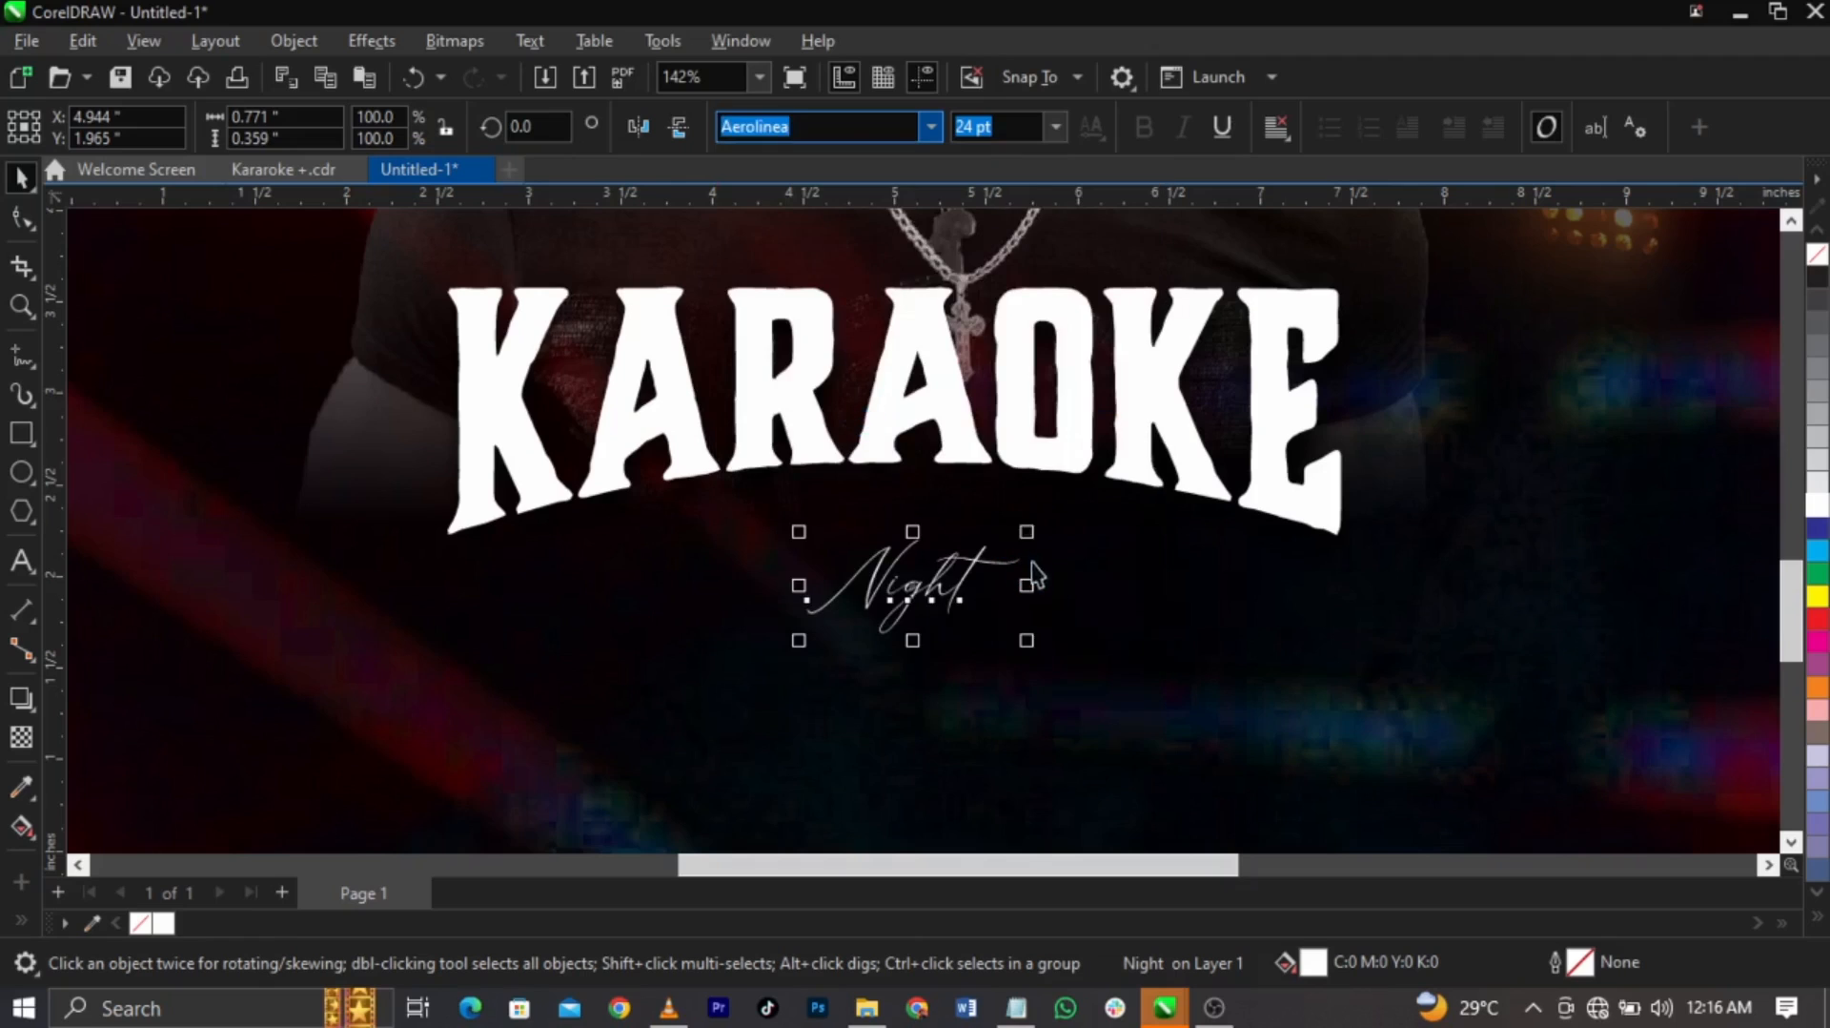
Enlarge "Night" to about 3.06 by 1.35 inches, overlapping the lower edge of KARAOKE, and fill it with orange
left_click_drag(1024, 530, 1185, 409)
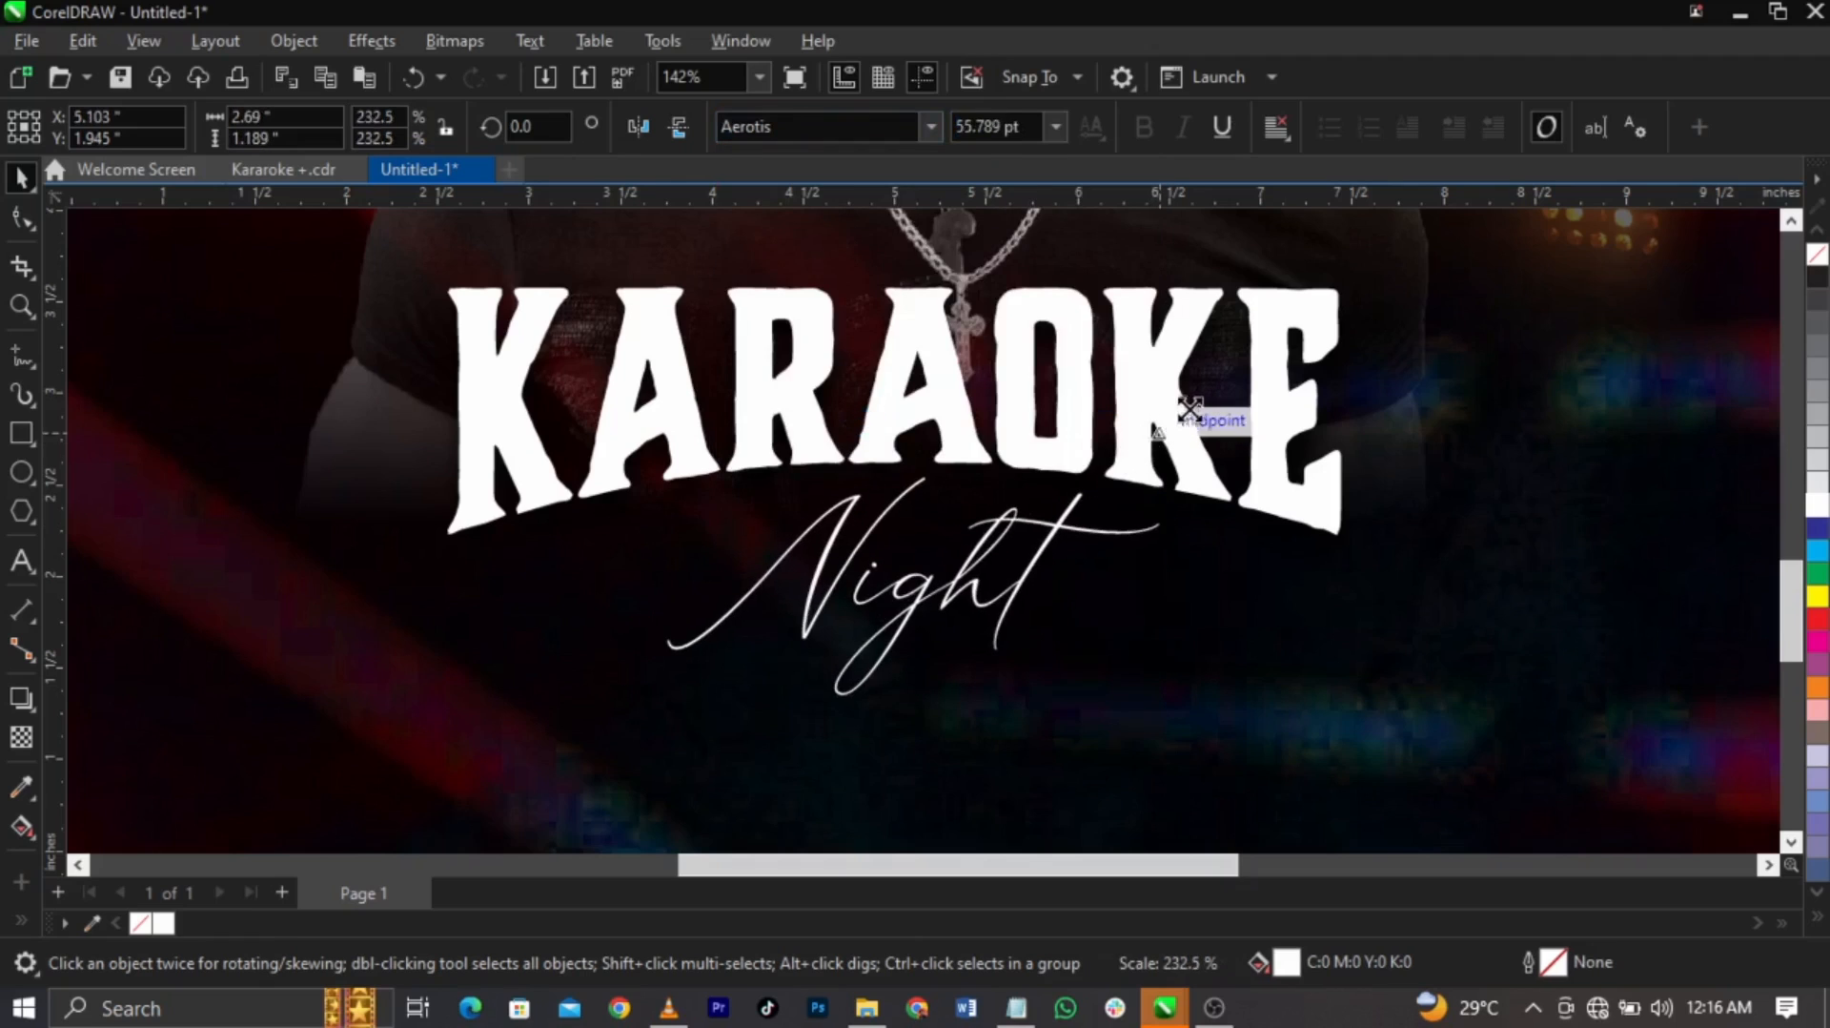
left_click_drag(1043, 598, 1002, 527)
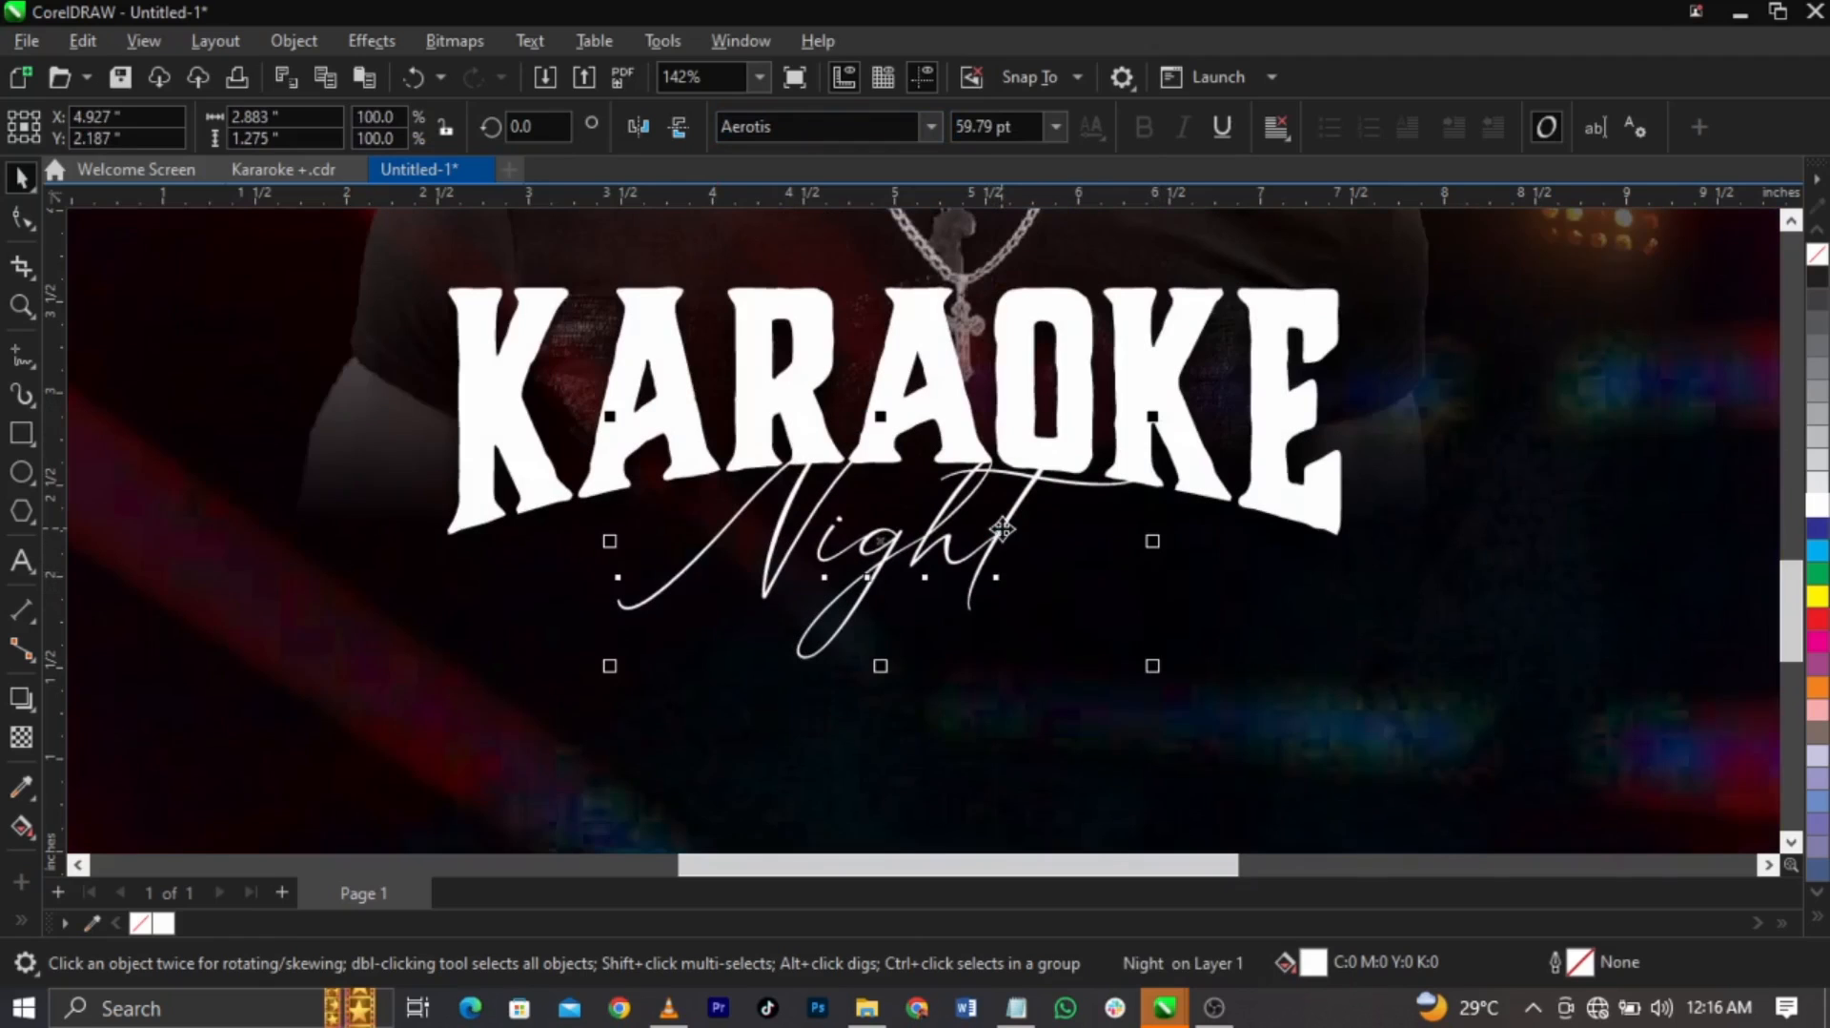
left_click(1818, 688)
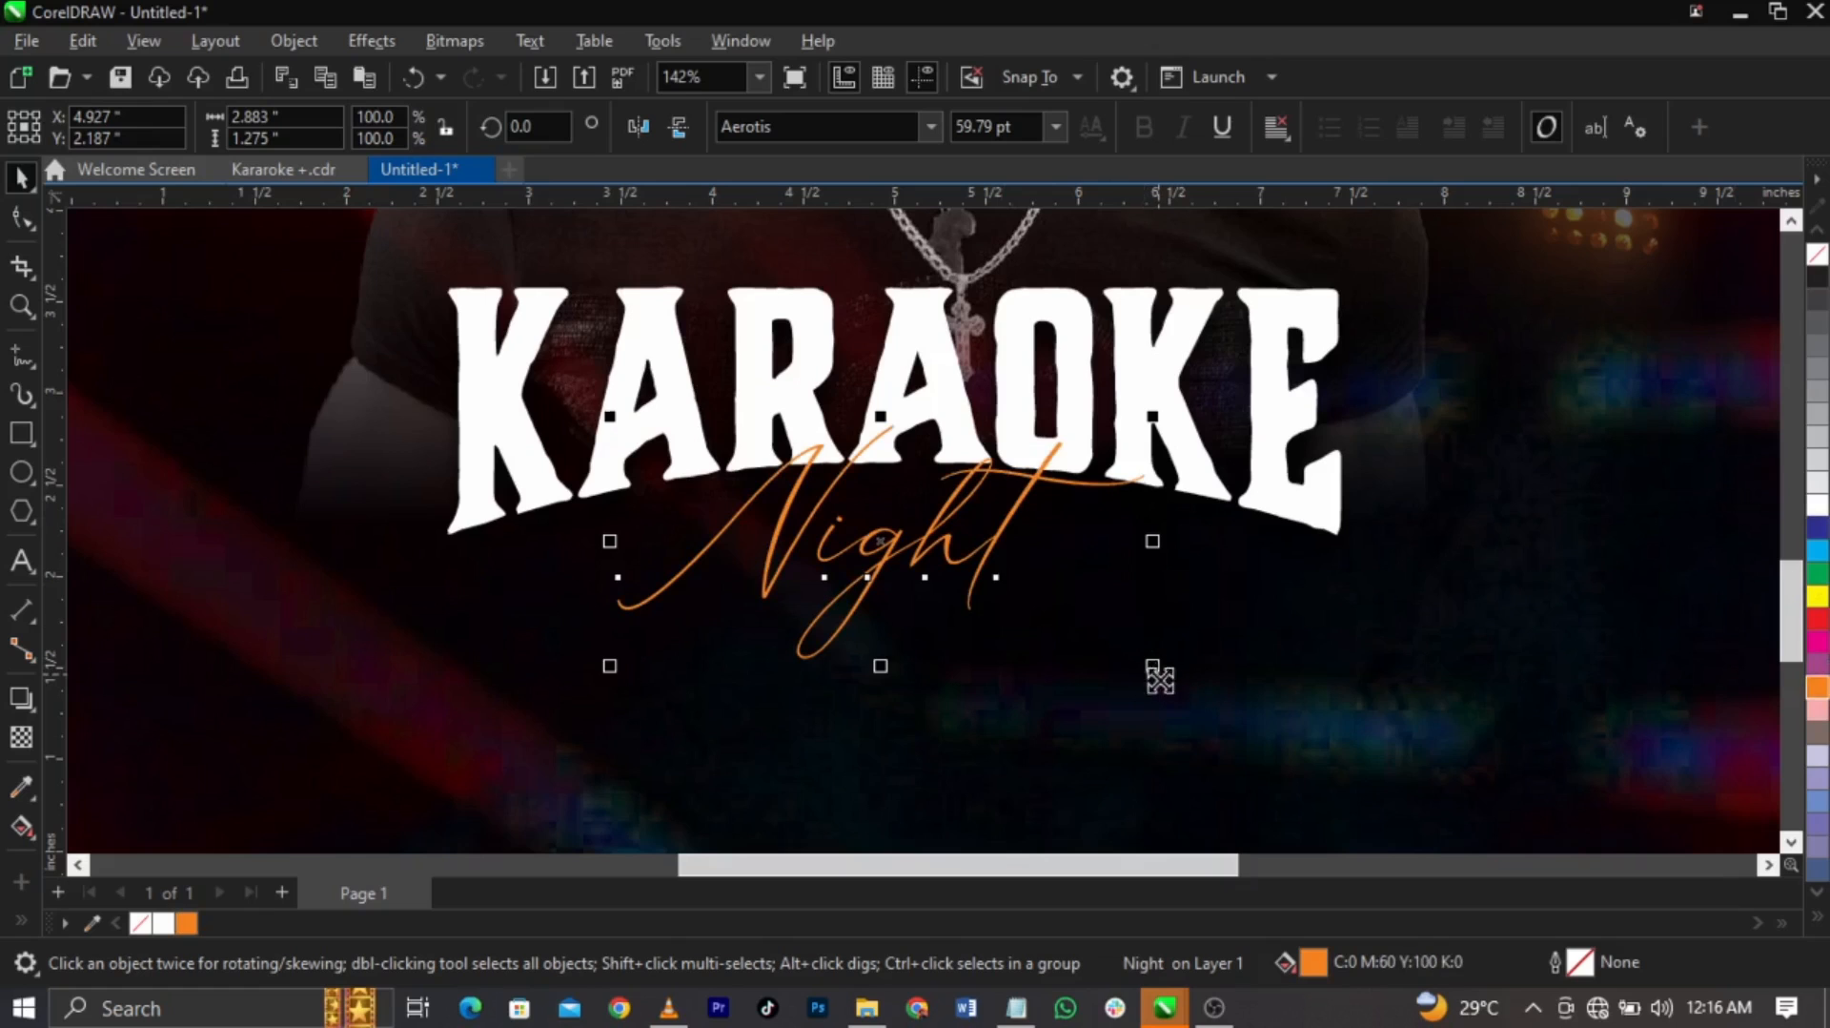
left_click_drag(1159, 679, 1175, 687)
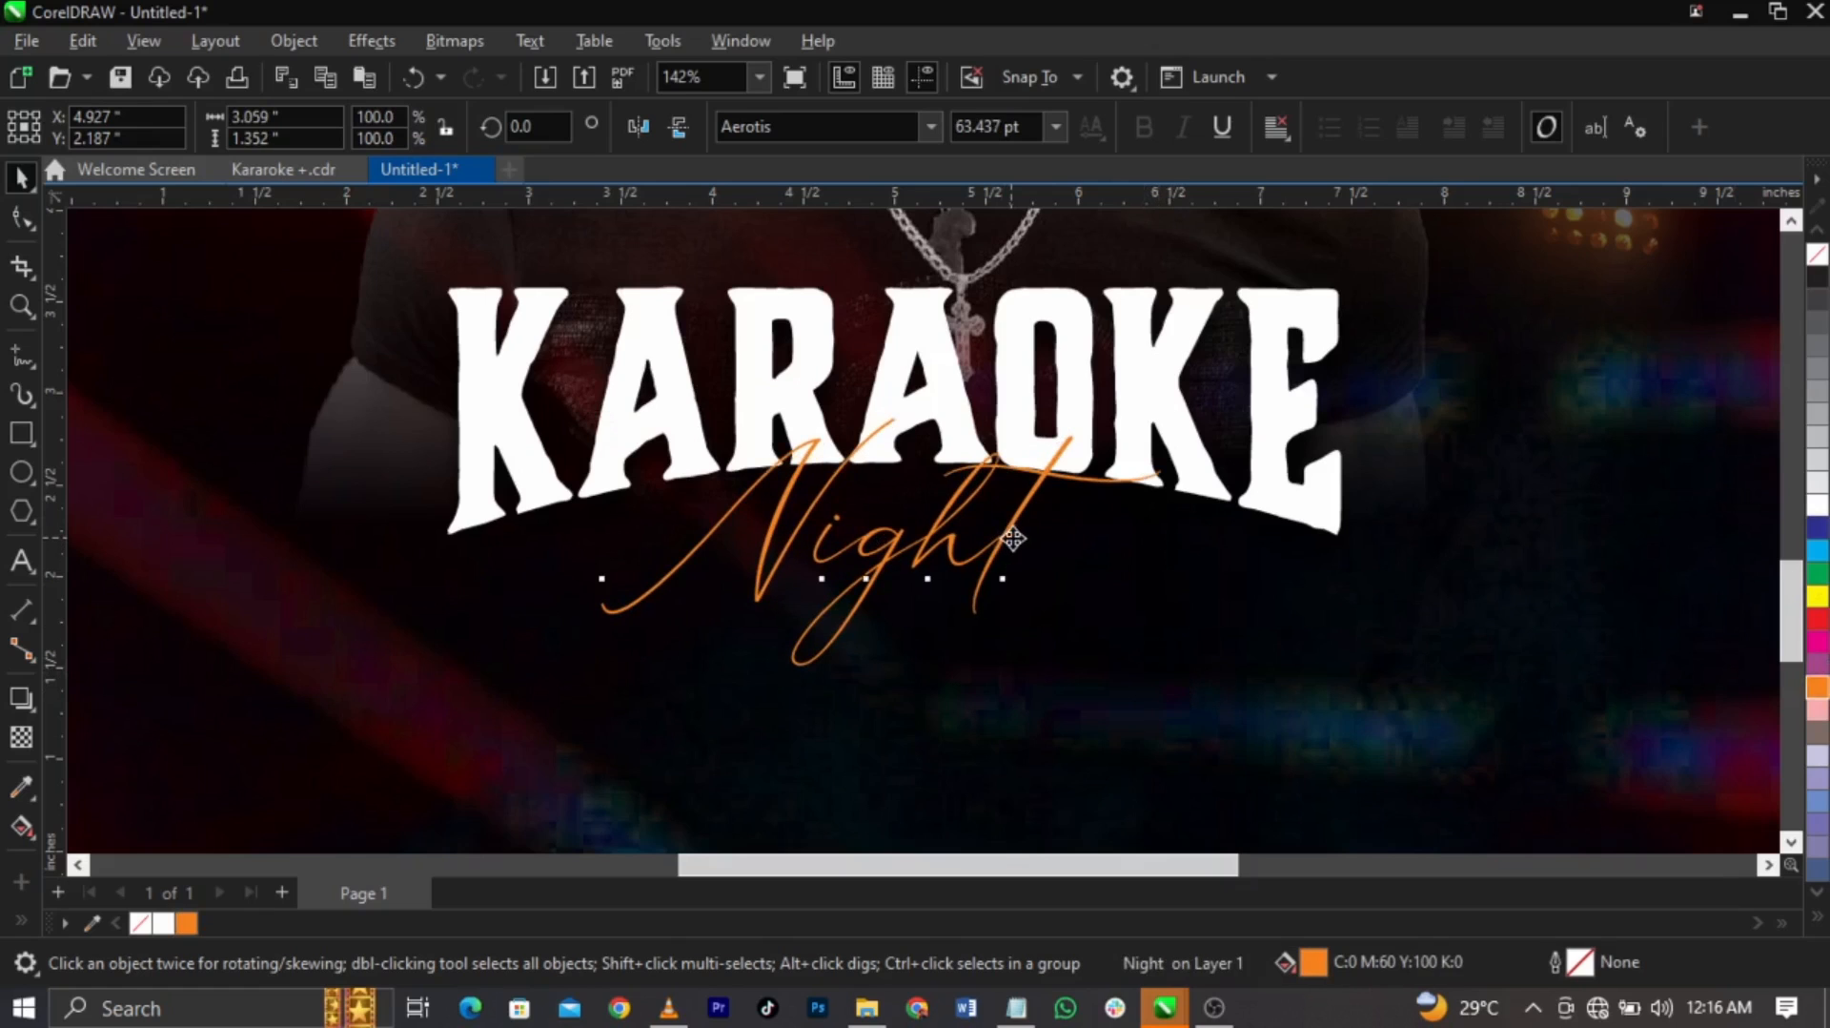
scroll(939, 506, "up", 4)
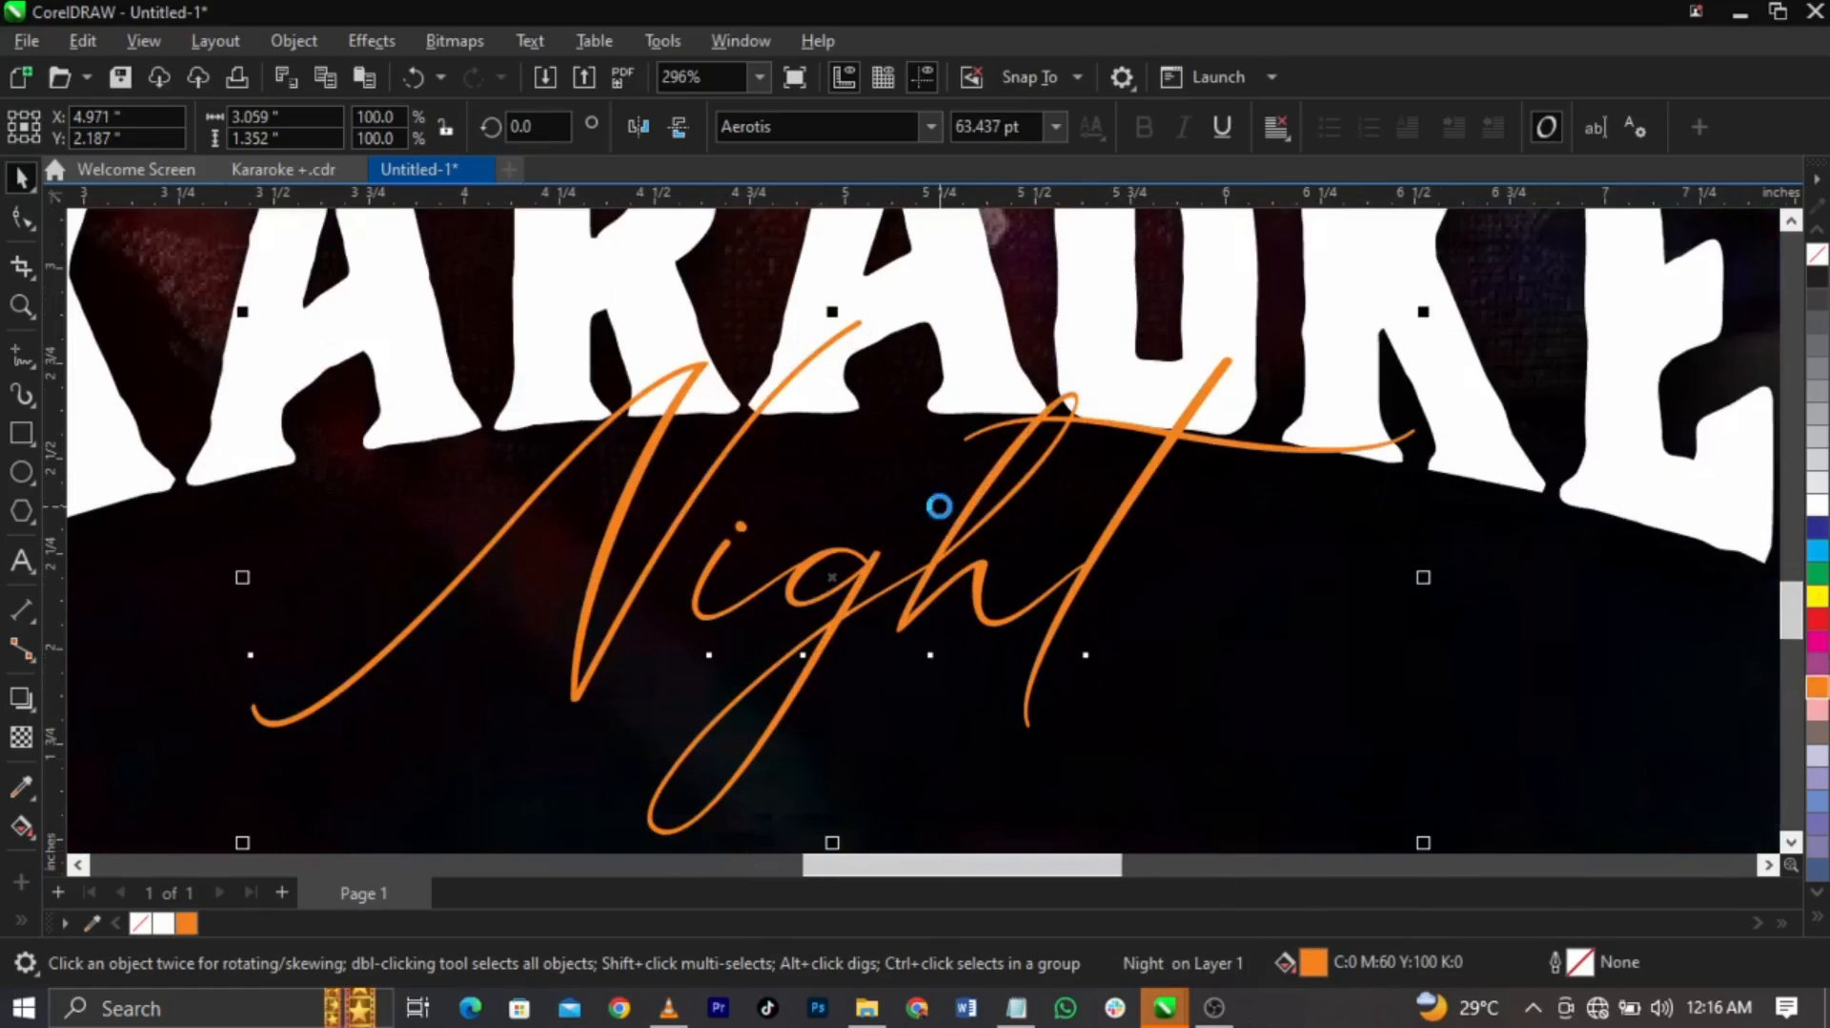
scroll(563, 678, "down", 4)
scroll(567, 664, "up", 3)
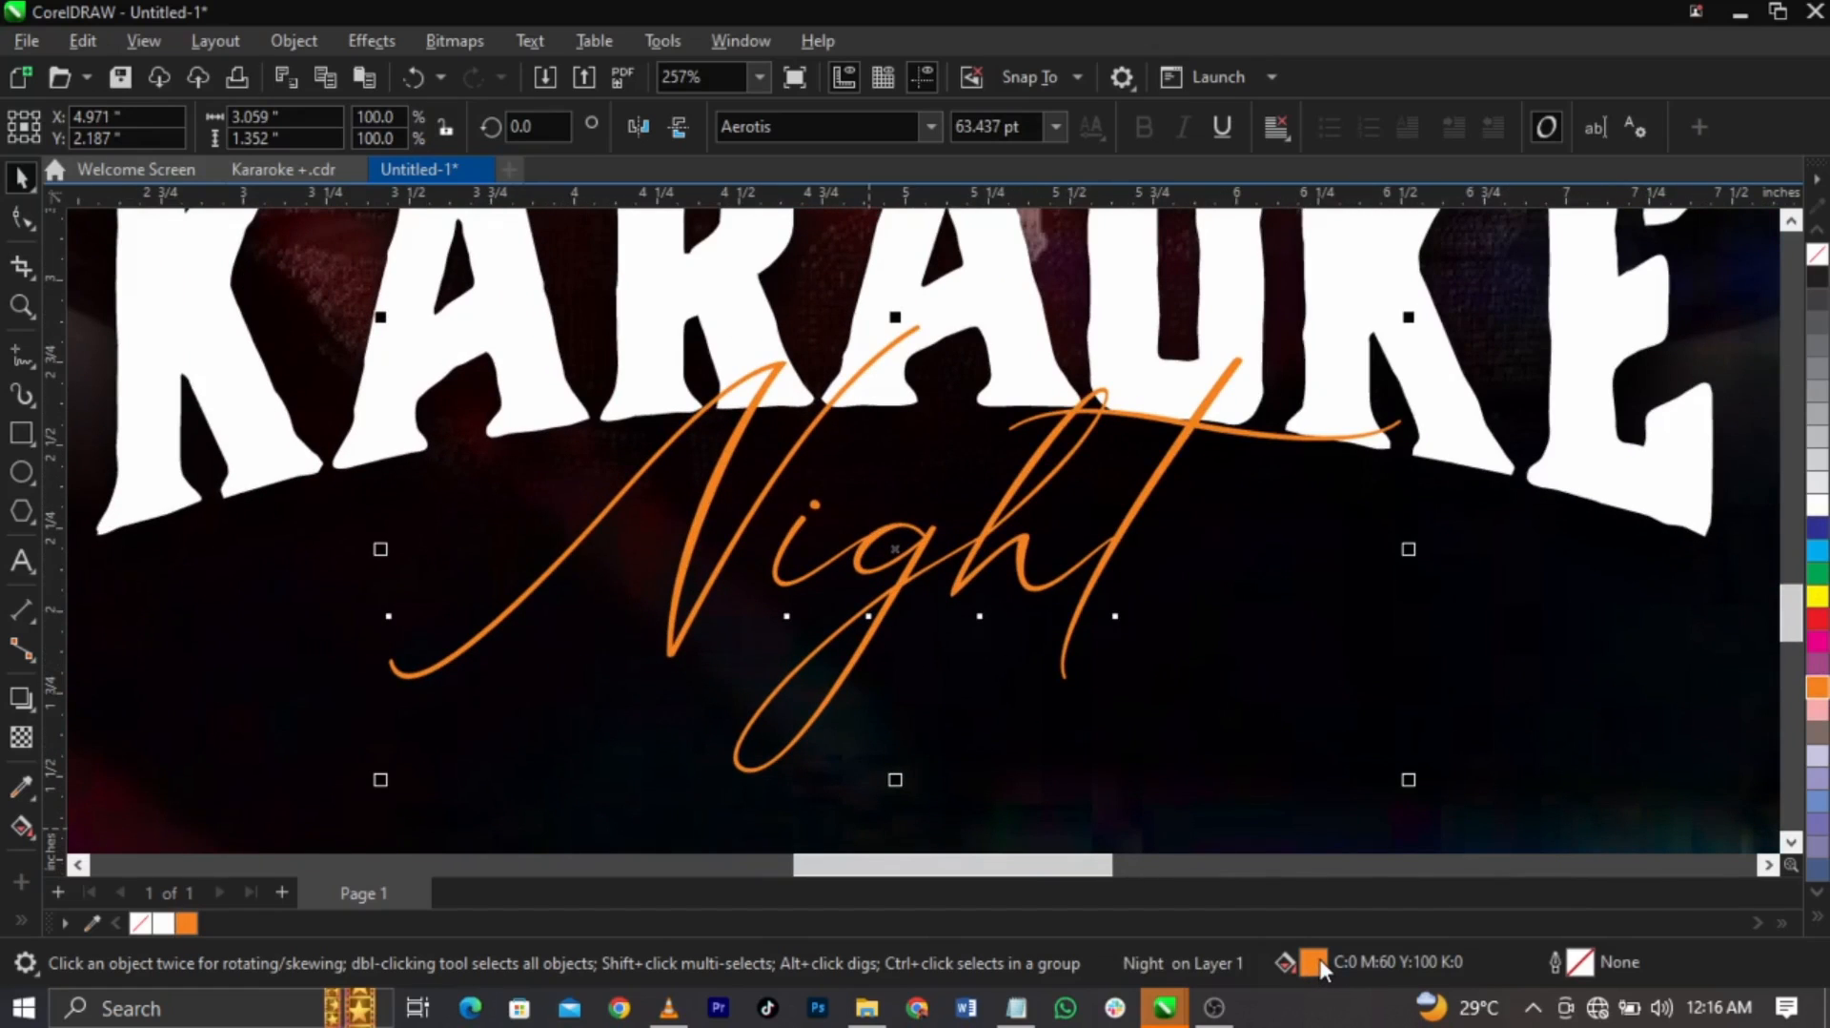
double_click(1318, 958)
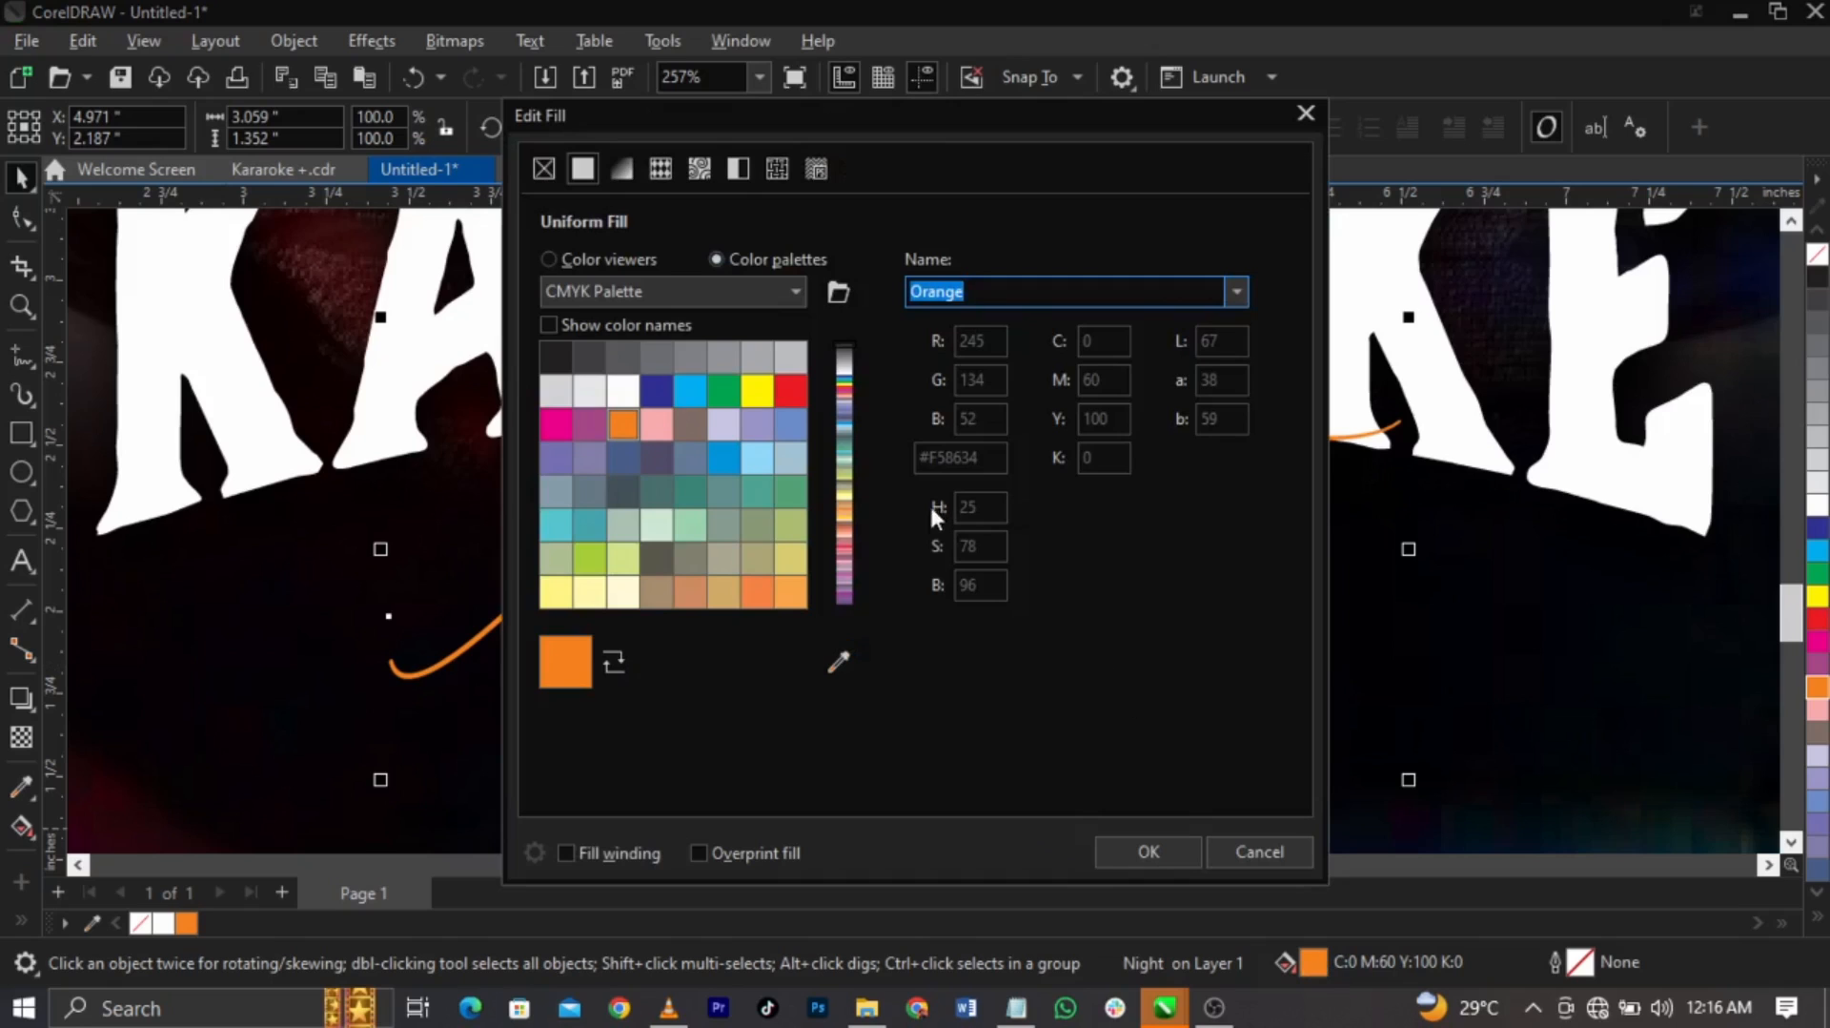
left_click_drag(707, 122, 1073, 68)
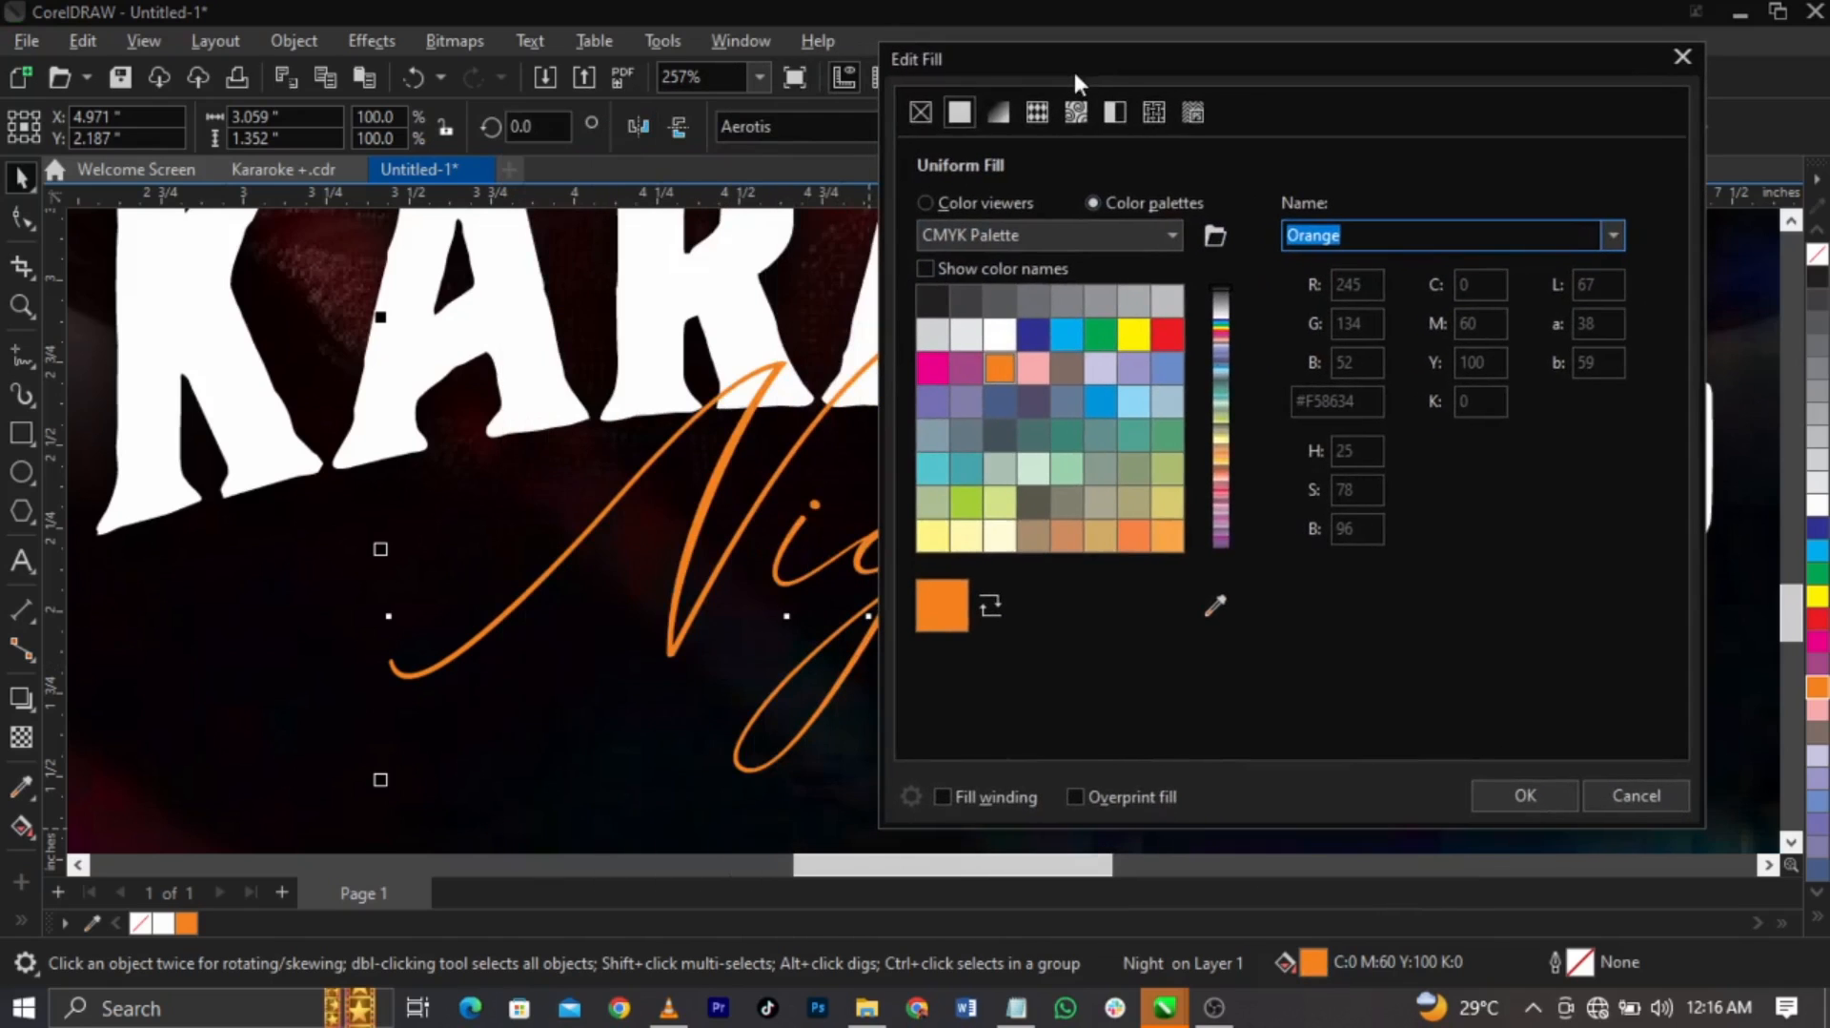
left_click(1632, 799)
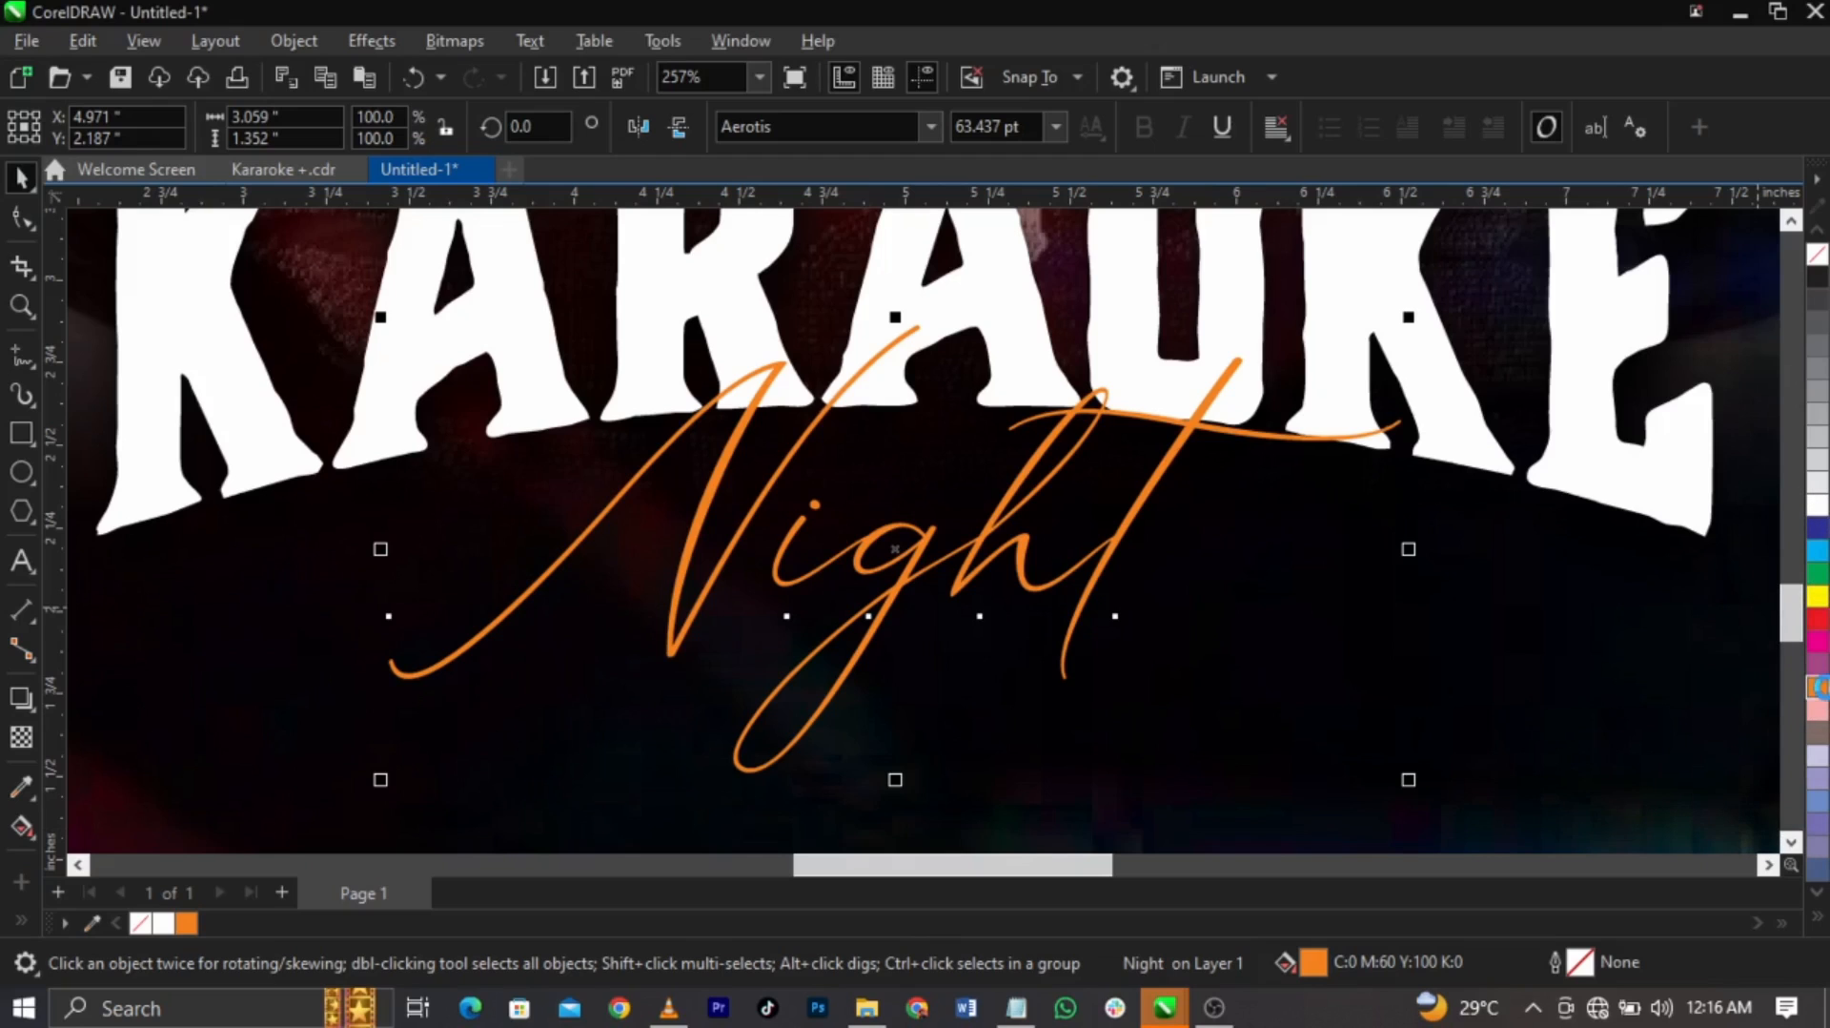
Give "Night" an orange outline with a width of 1.5 pt to thicken the lettering
right_click(1818, 687)
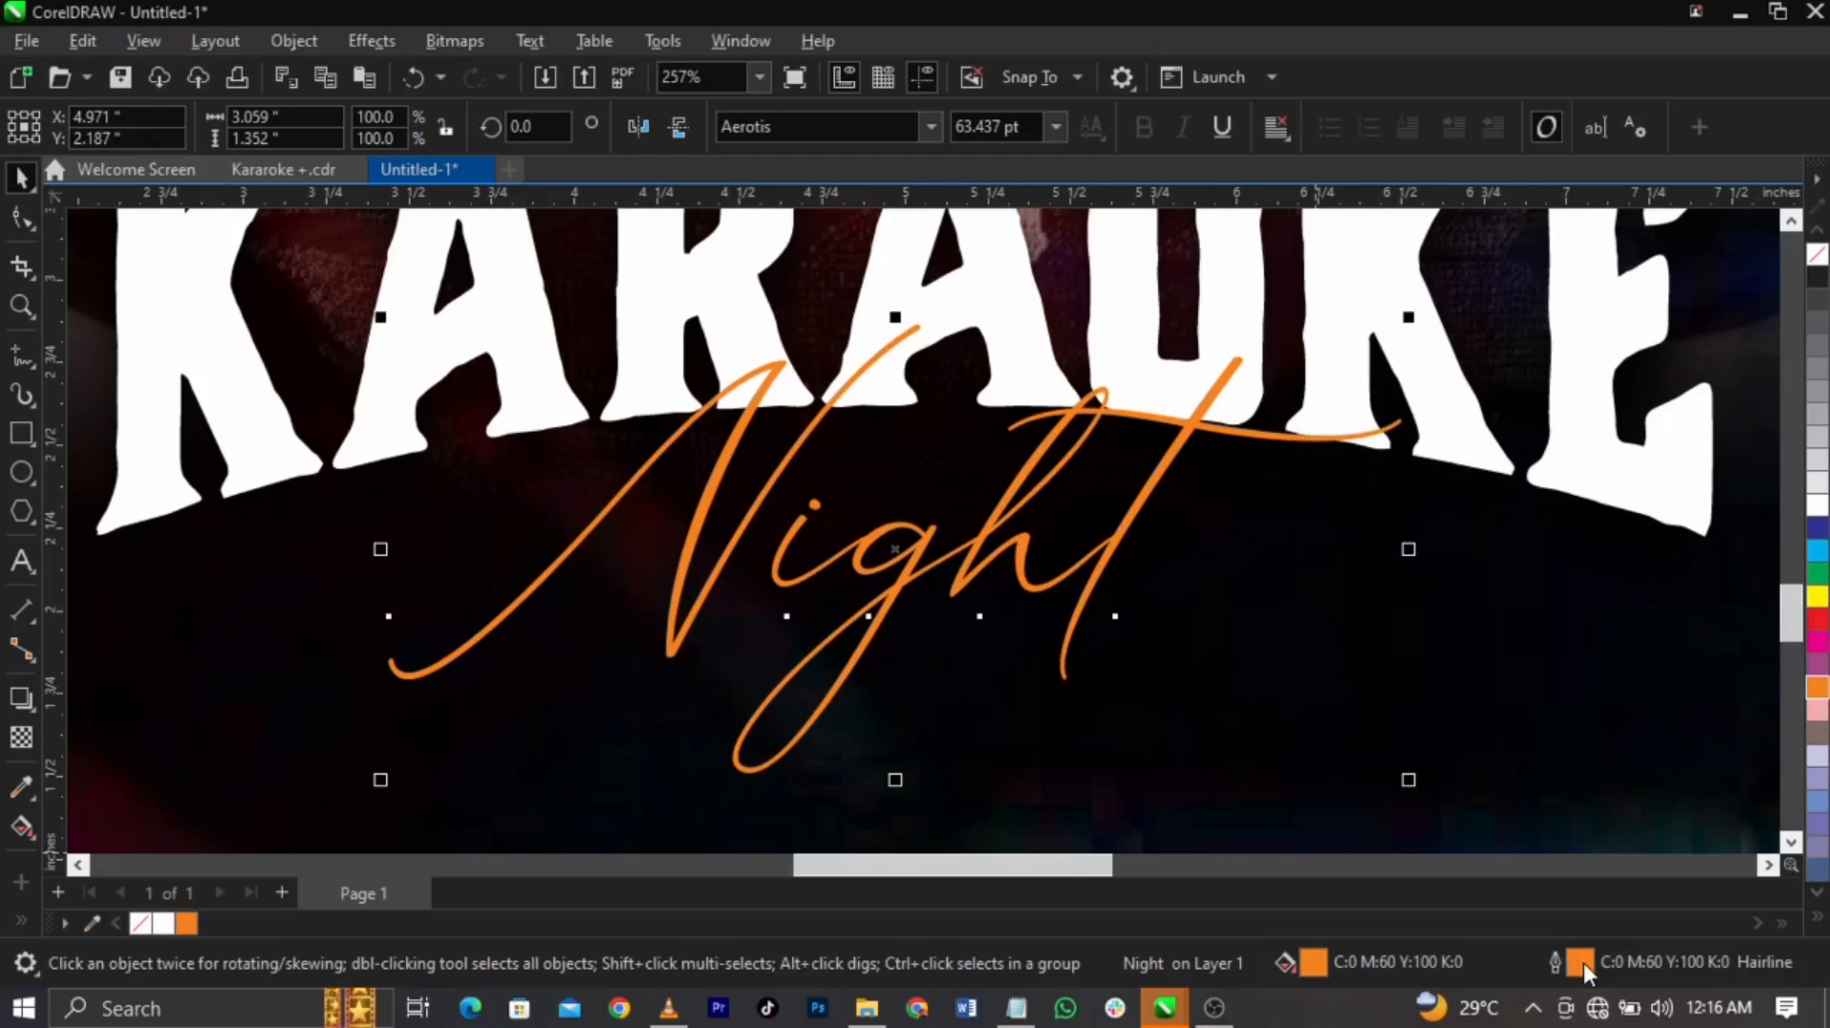
double_click(1580, 963)
left_click_drag(721, 219, 1413, 119)
left_click(1432, 234)
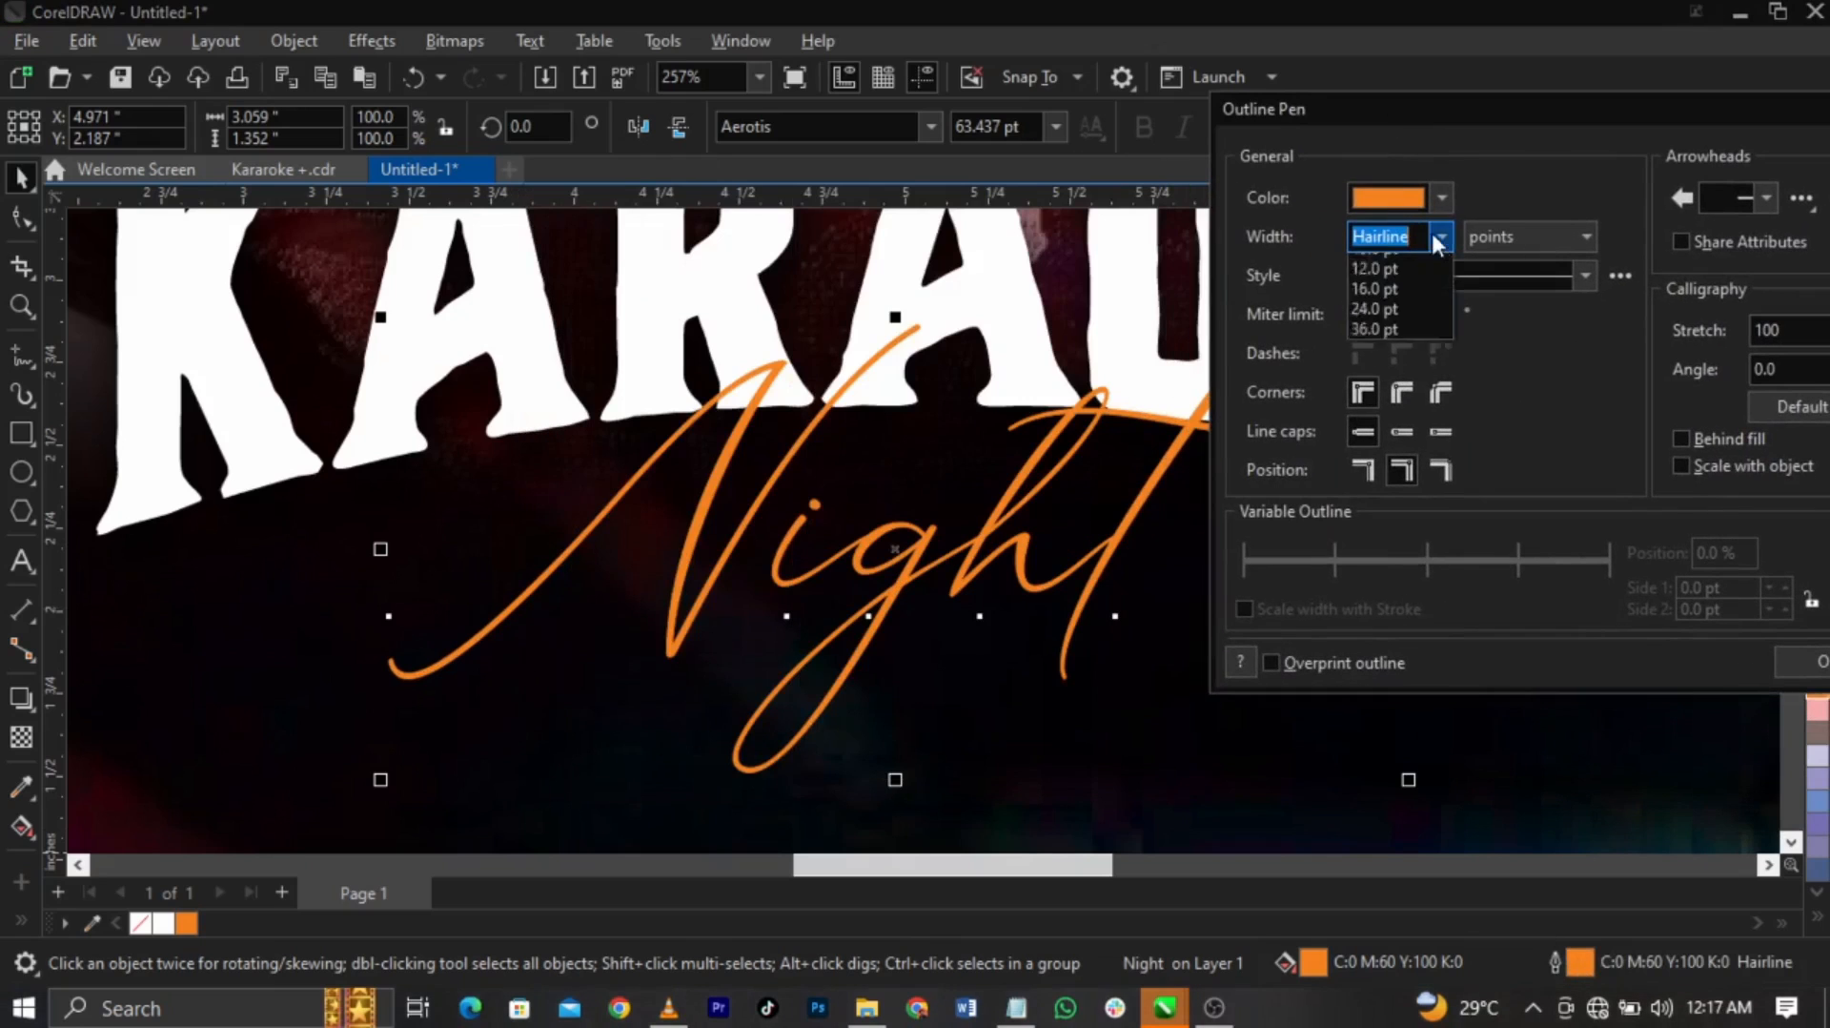
left_click(1414, 365)
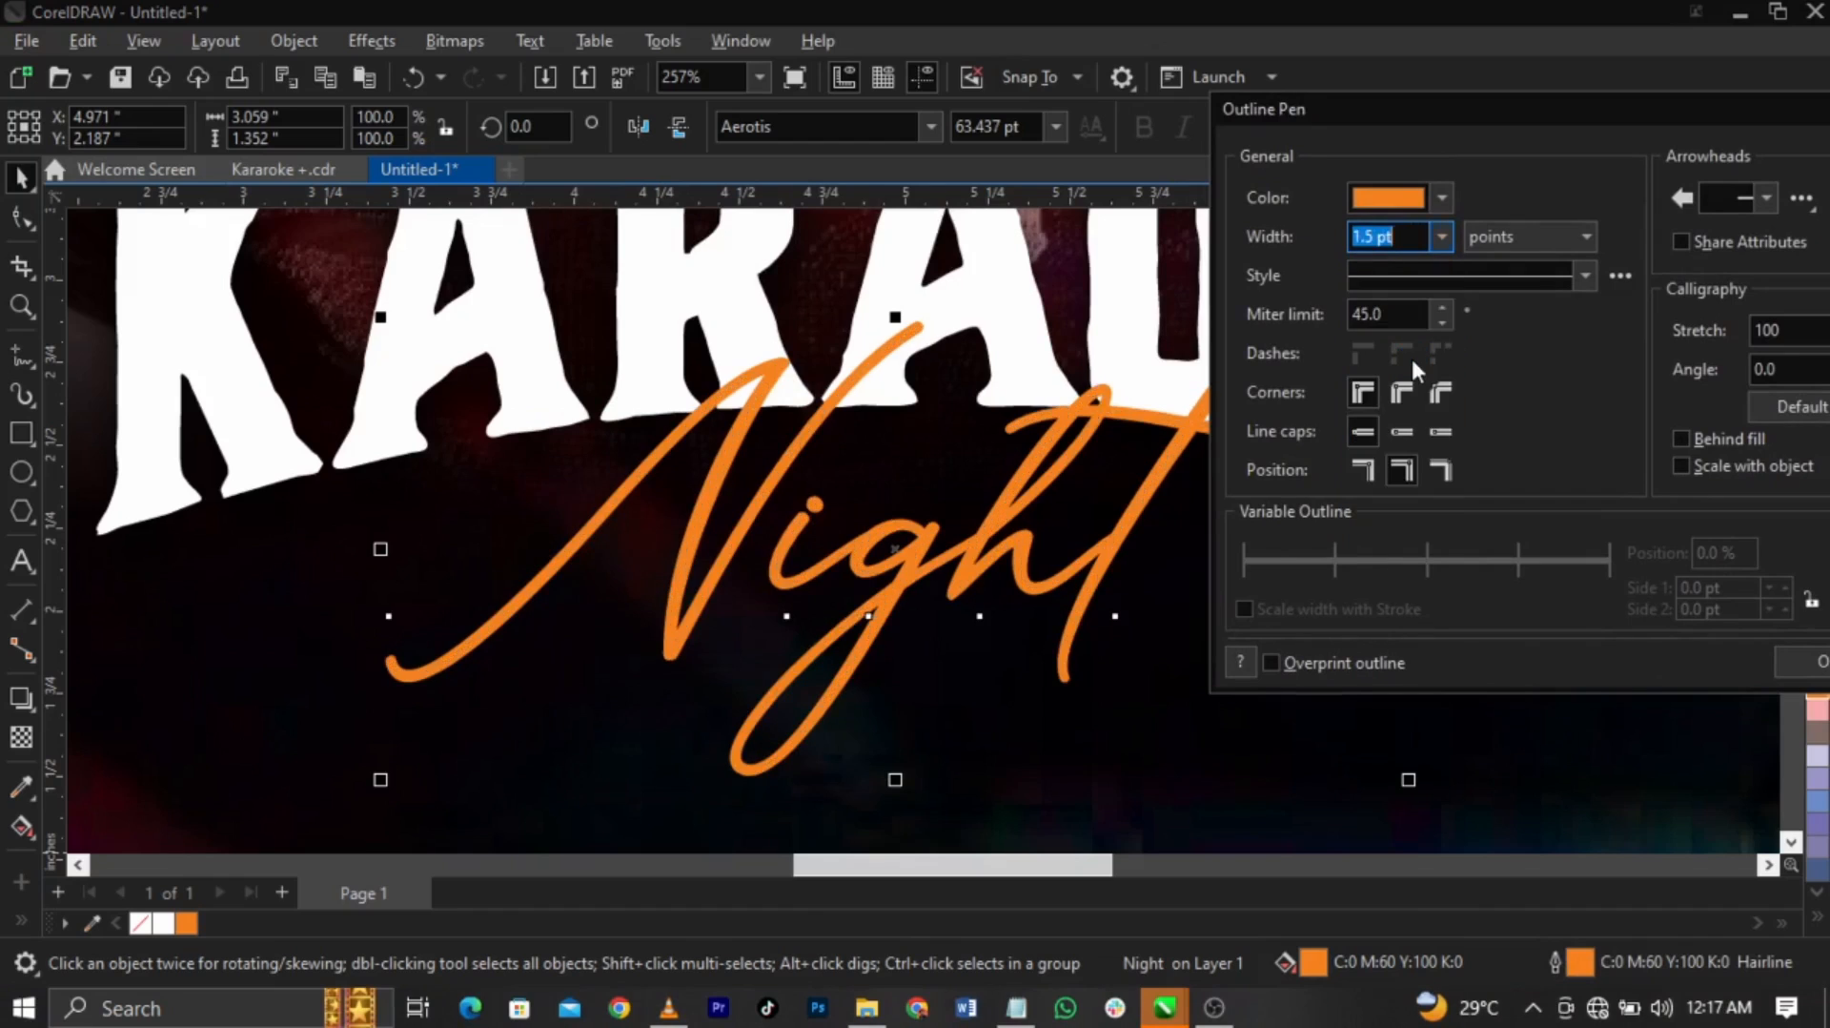
left_click(1805, 679)
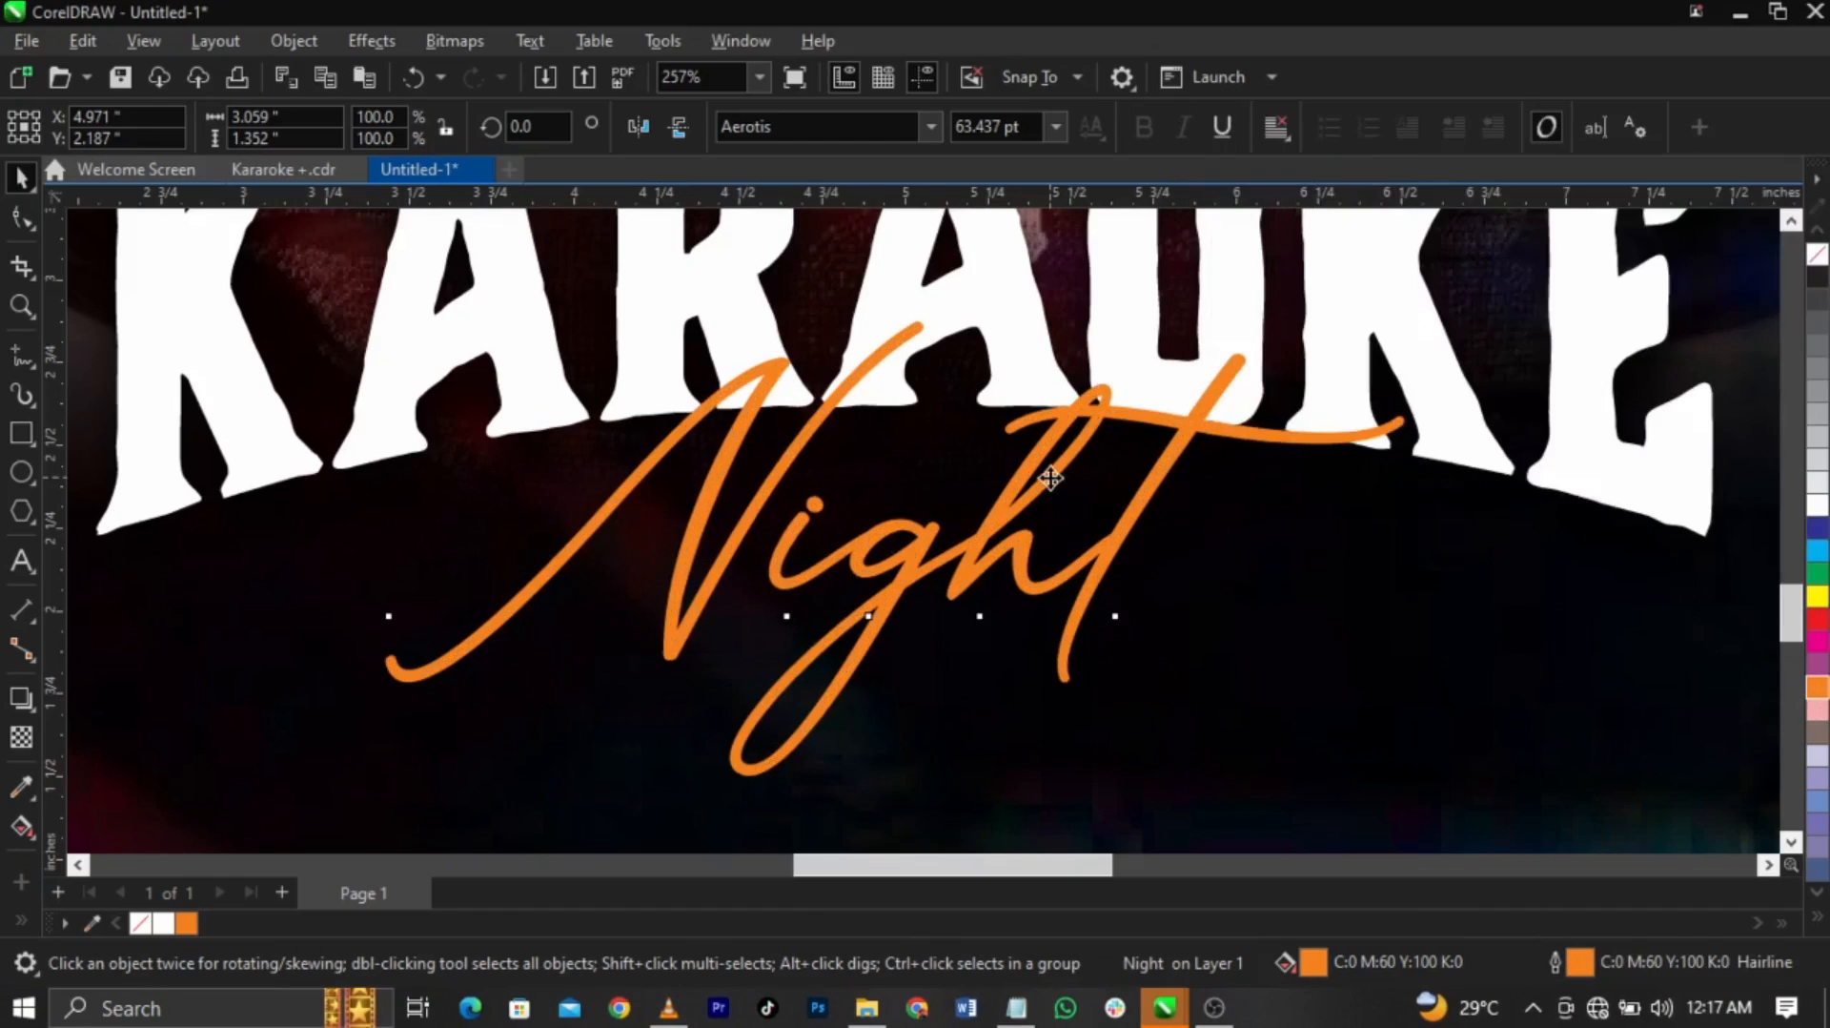
Nudge "Night" slightly under the KARAOKE title, to about X 4.946 and Y 2.176 inches
scroll(907, 544, "up", 1)
left_click(918, 551)
left_click(910, 555)
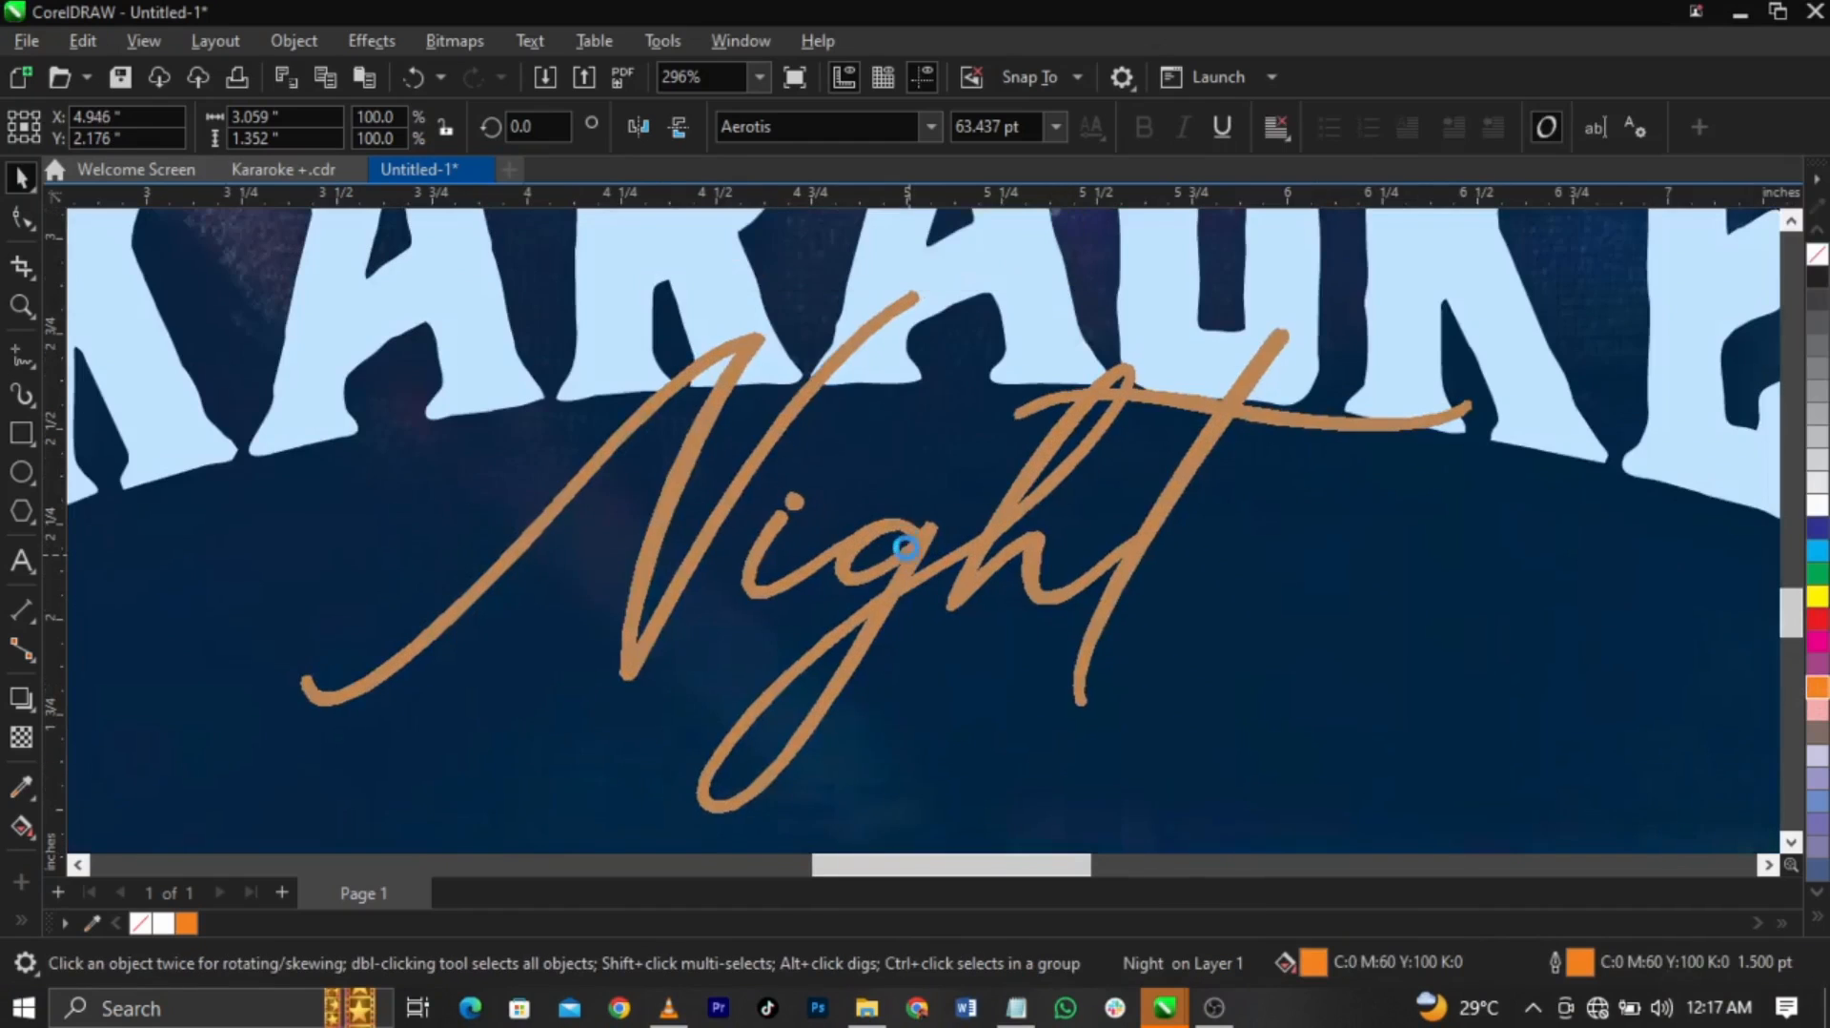
Select KARAOKE and "Night" together, shift them slightly upward, and center them horizontally on the poster background
scroll(724, 505, "down", 3)
scroll(957, 477, "down", 6)
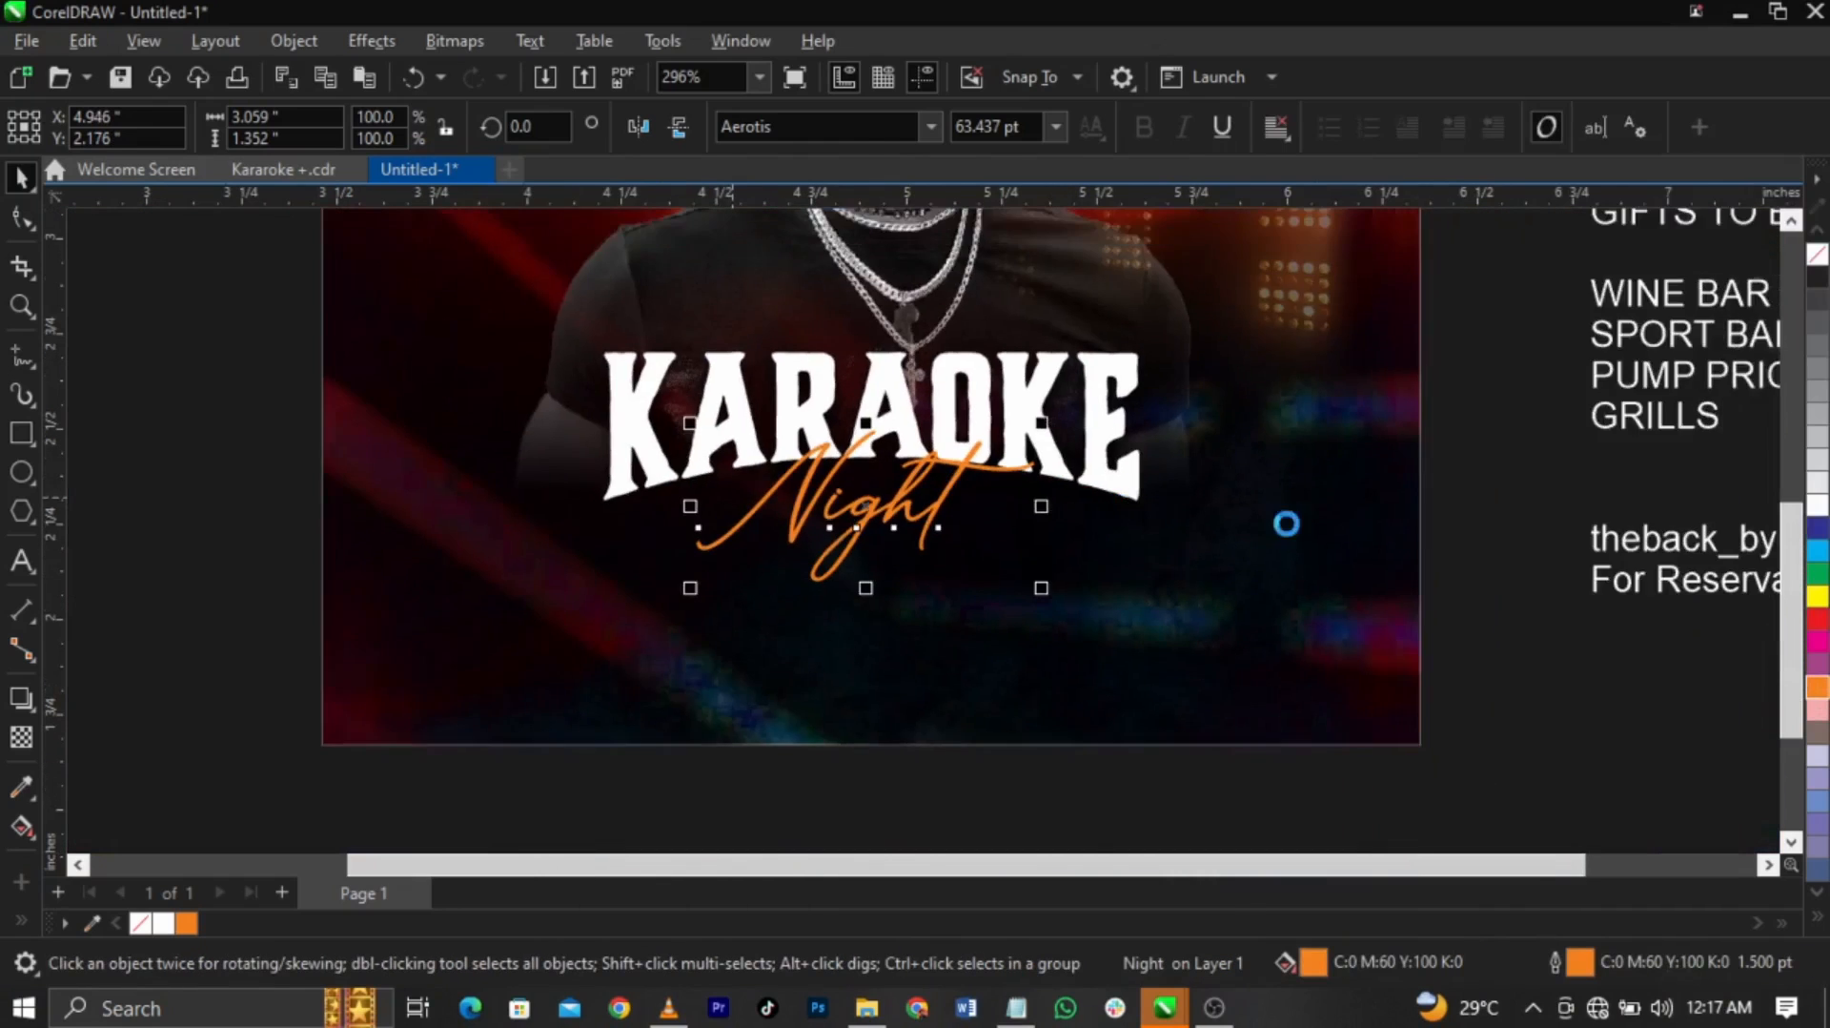
left_click_drag(415, 710, 416, 710)
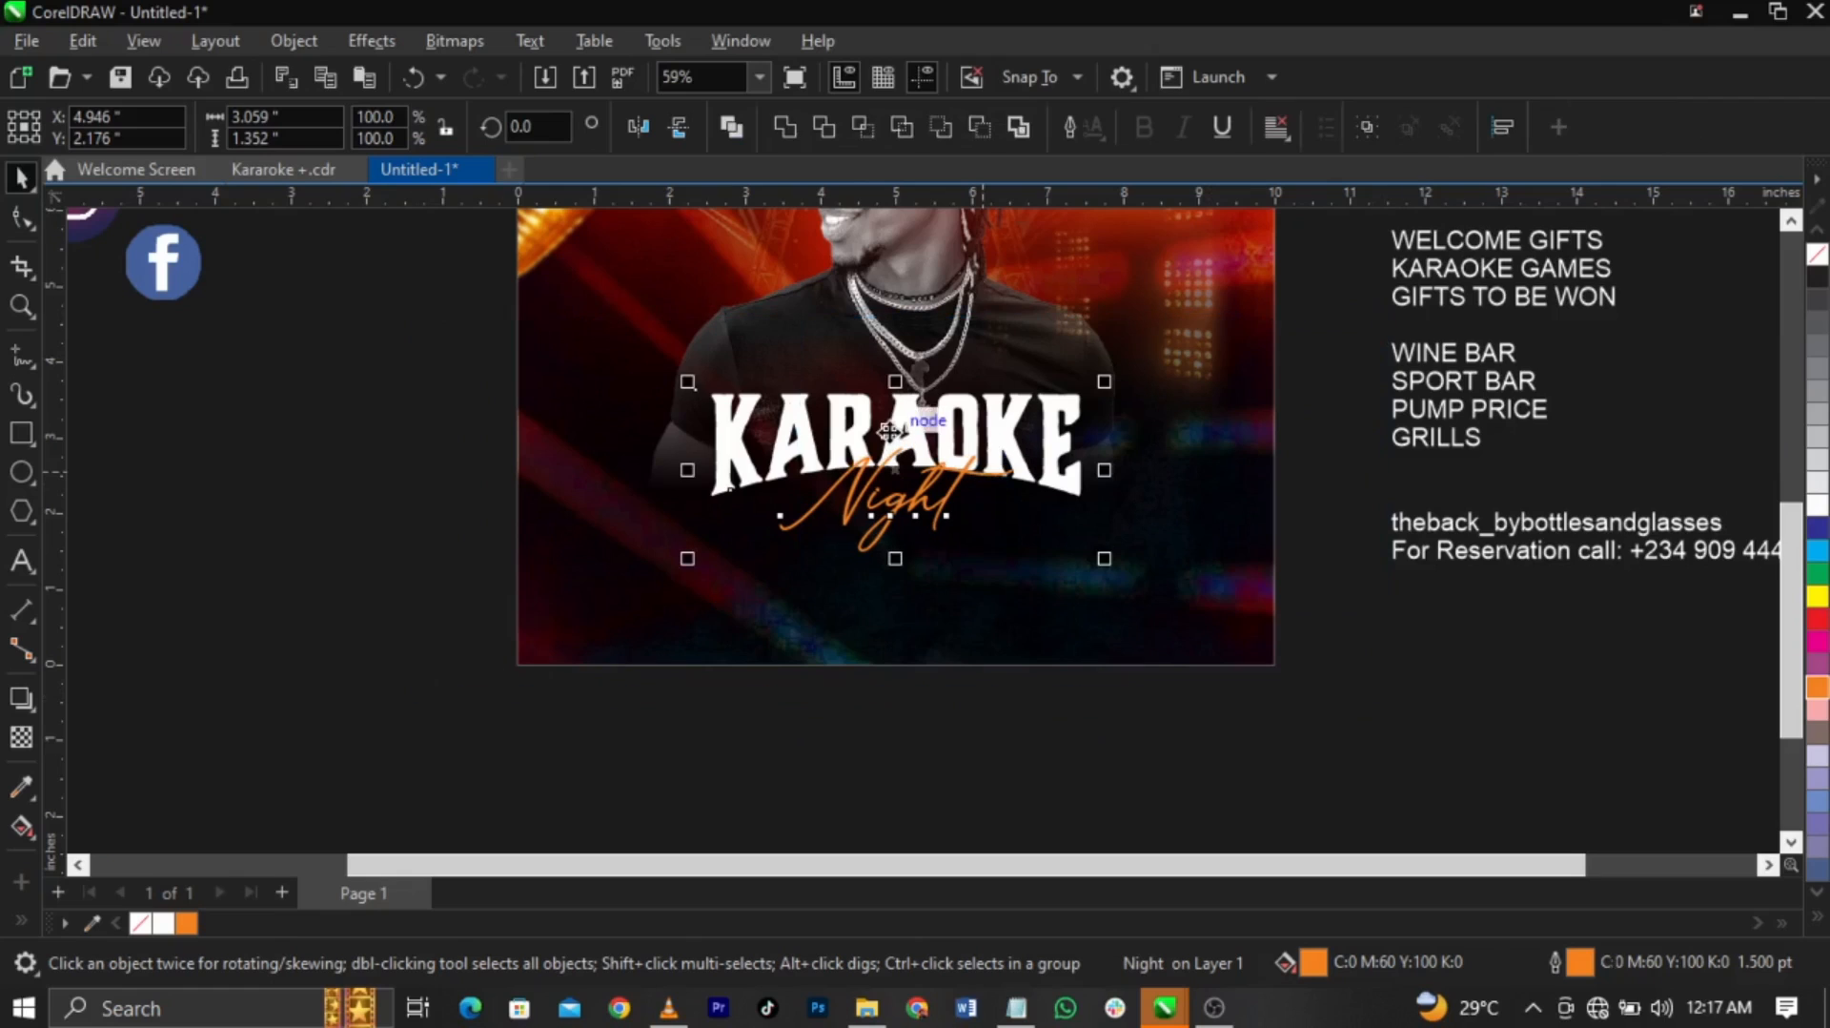
mouse_move(873, 414)
left_mouse_down()
mouse_move(897, 419)
mouse_move(896, 393)
left_mouse_up()
scroll(897, 420, "up", 2)
left_click(1384, 699, "shift")
key("c")
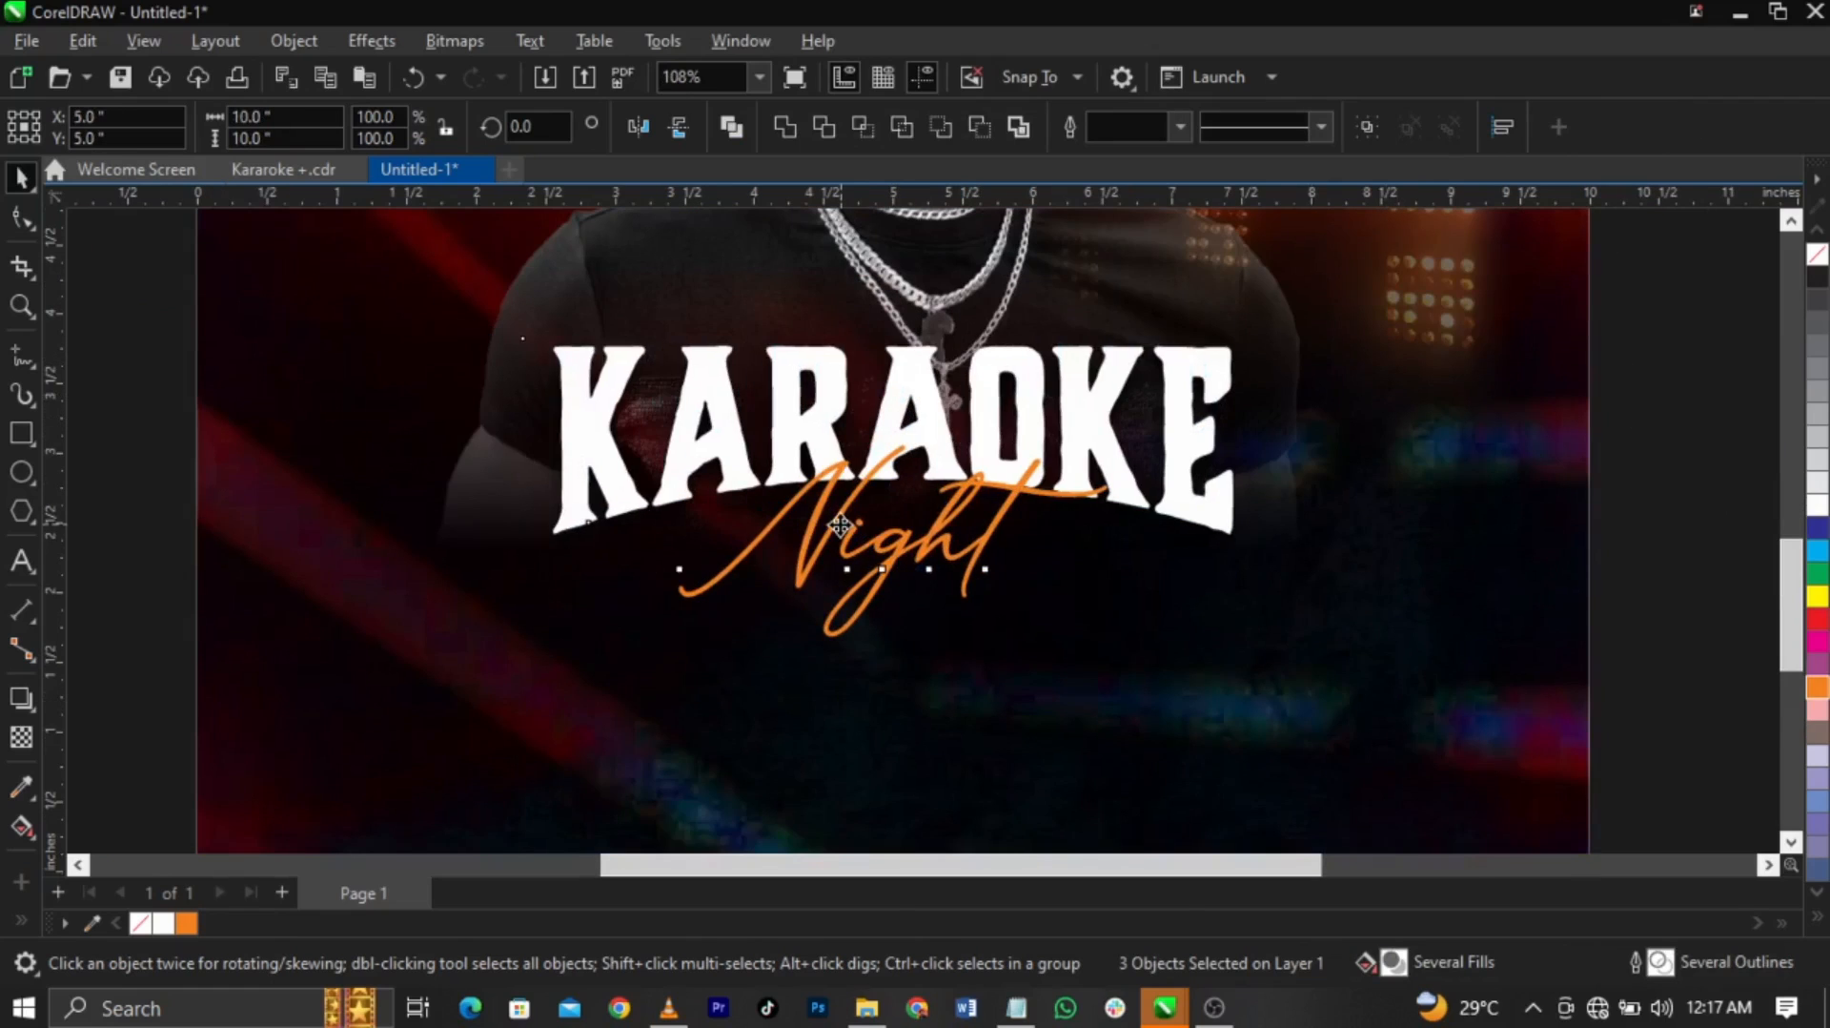
Cut the "with" performer line from the event text block and paste it as separate text on the poster, centered below "Night"
scroll(837, 520, "down", 2)
scroll(837, 512, "down", 3)
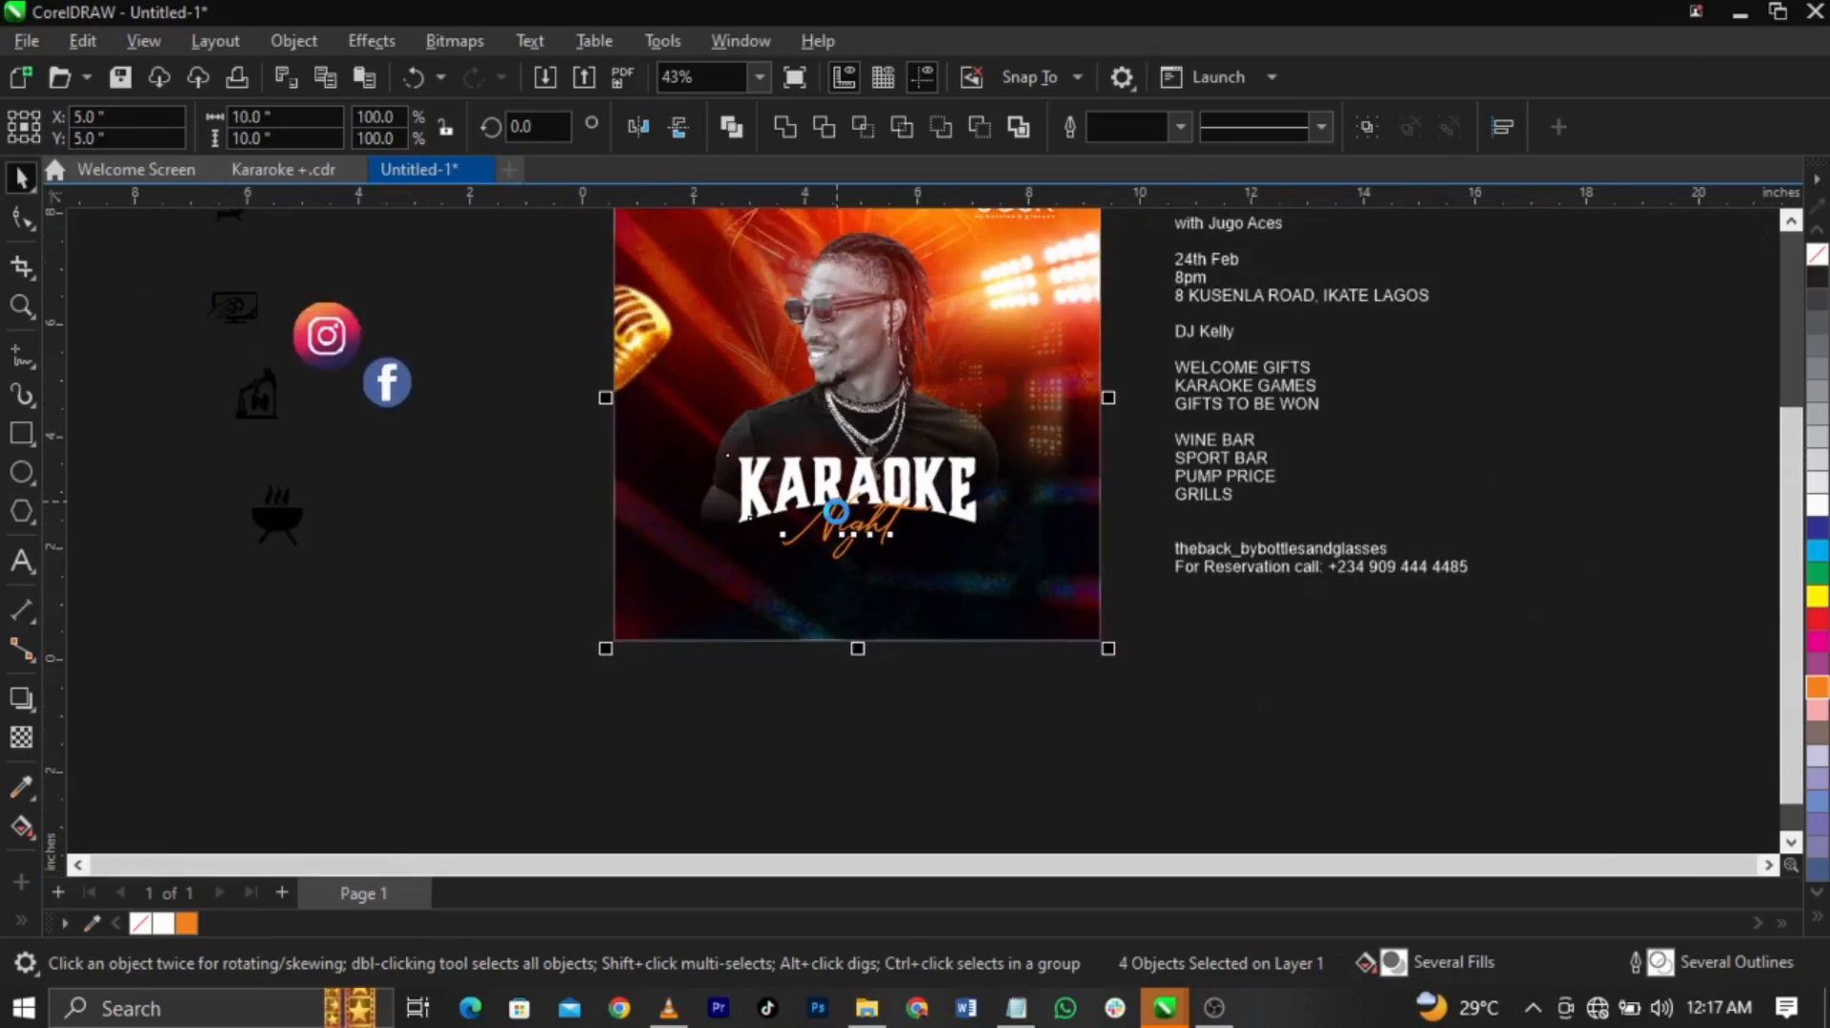
scroll(1011, 323, "up", 2)
double_click(1148, 319)
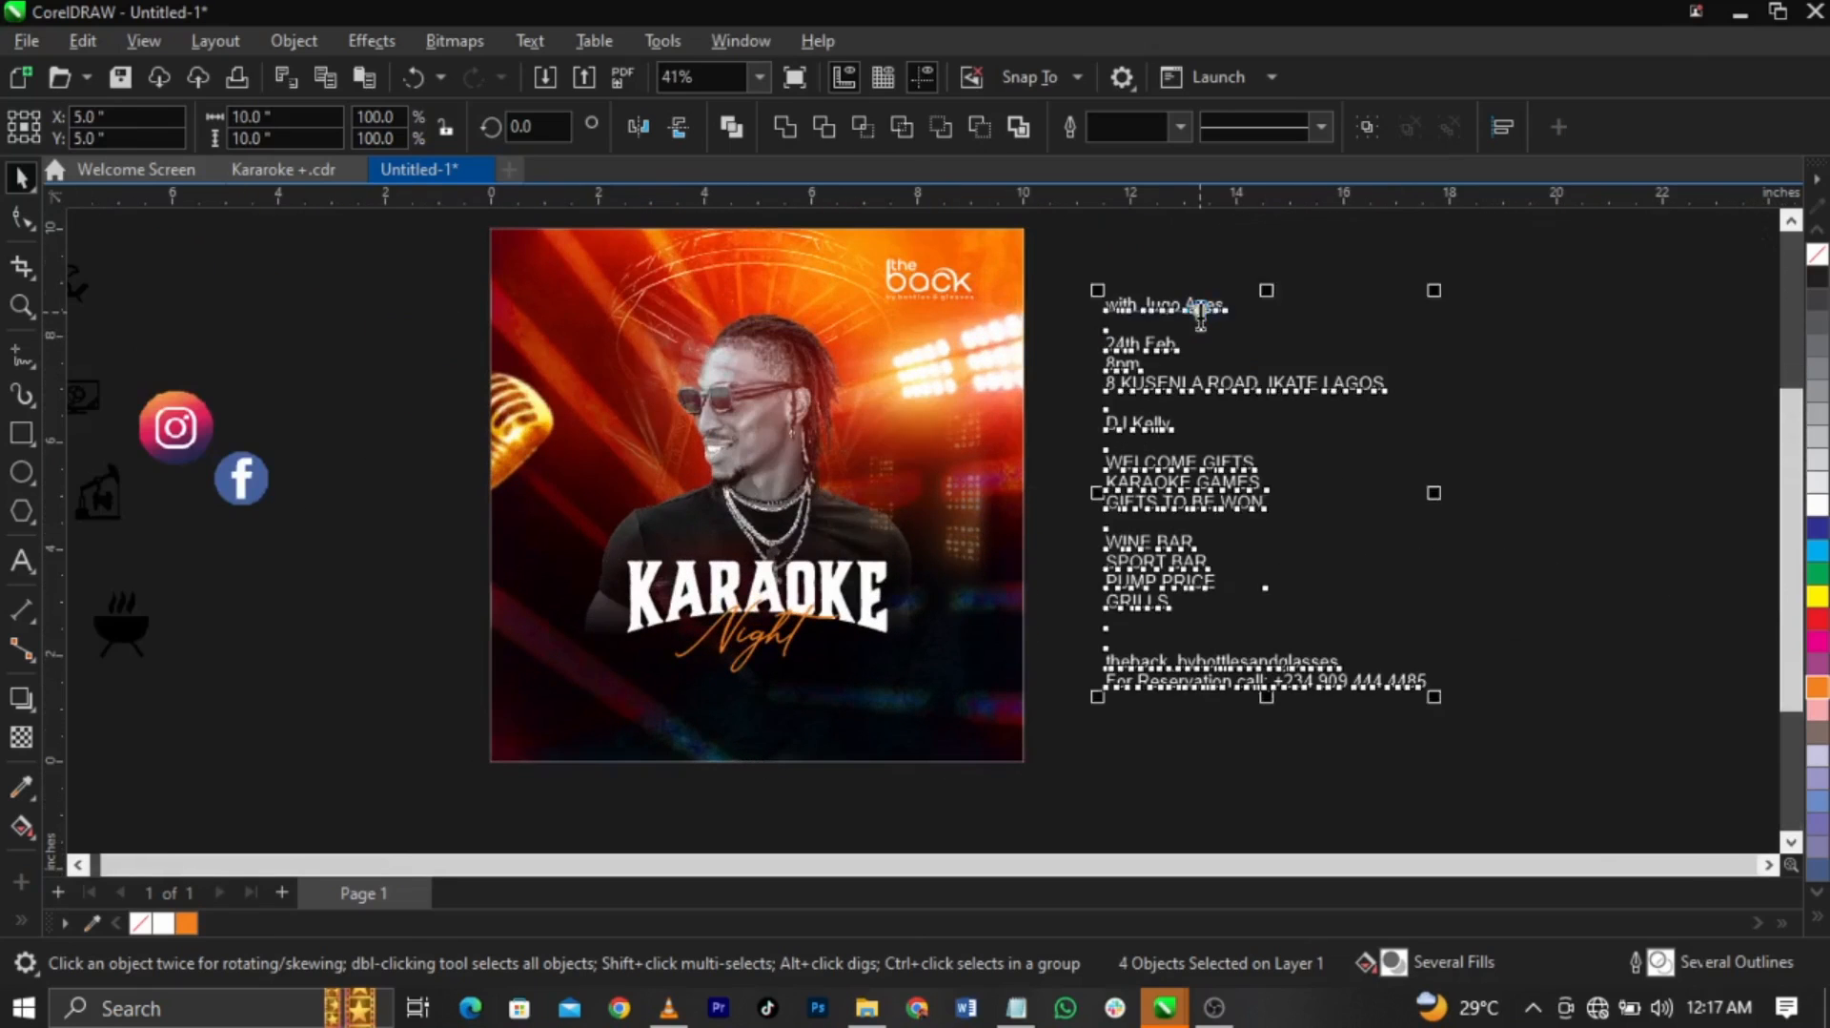
left_click_drag(1235, 305, 727, 721)
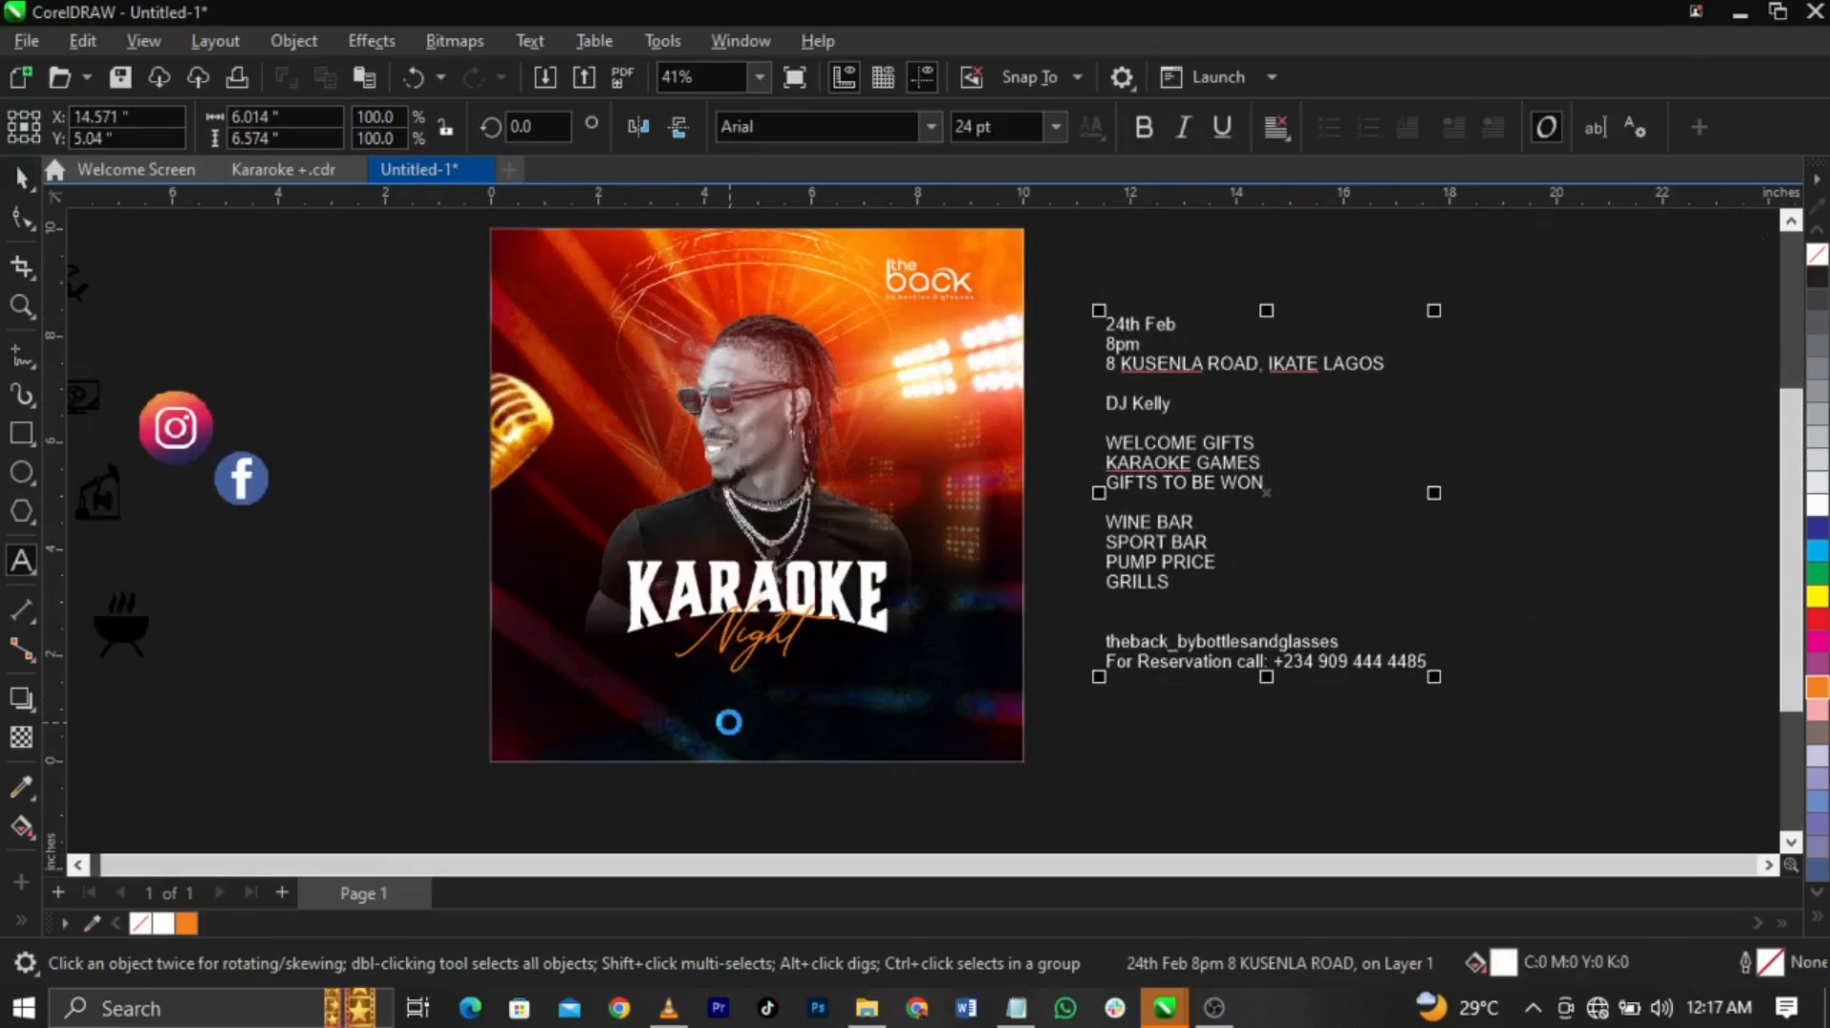
key("z")
mouse_move(392, 583)
left_mouse_down()
mouse_move(1074, 770)
mouse_move(1198, 759)
left_mouse_up()
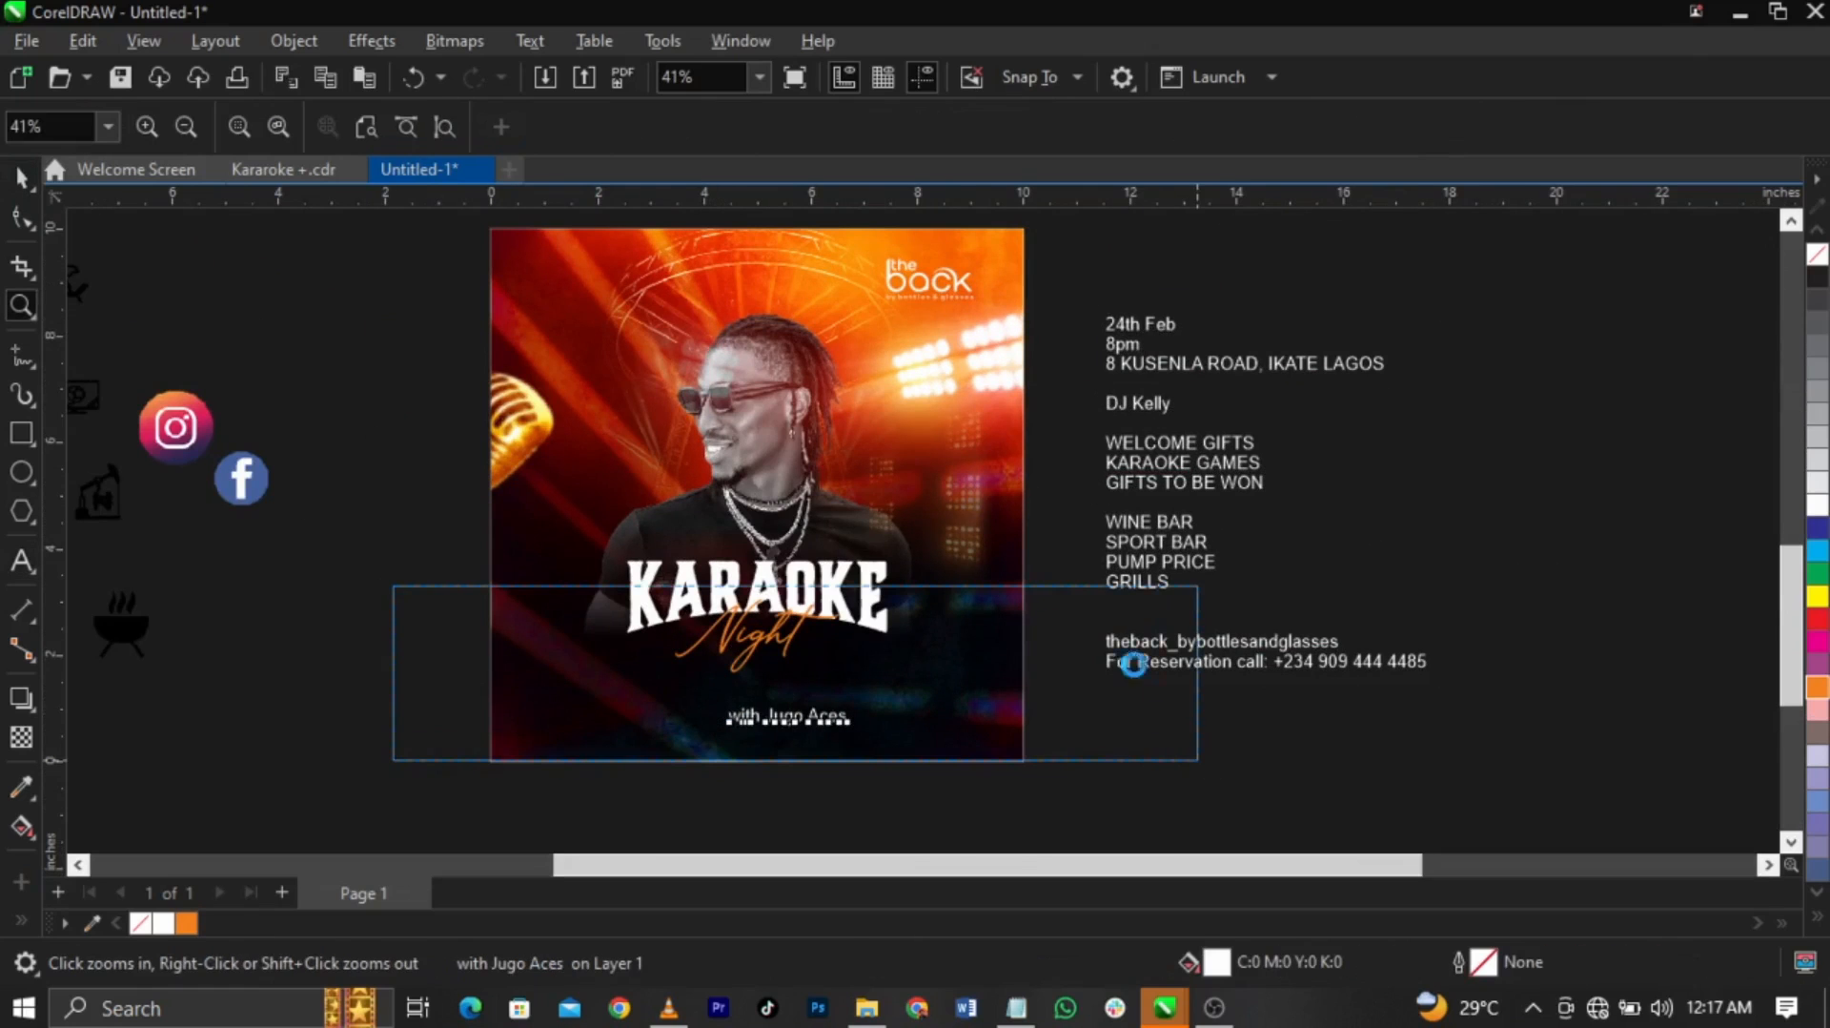
left_click_drag(920, 637, 868, 592)
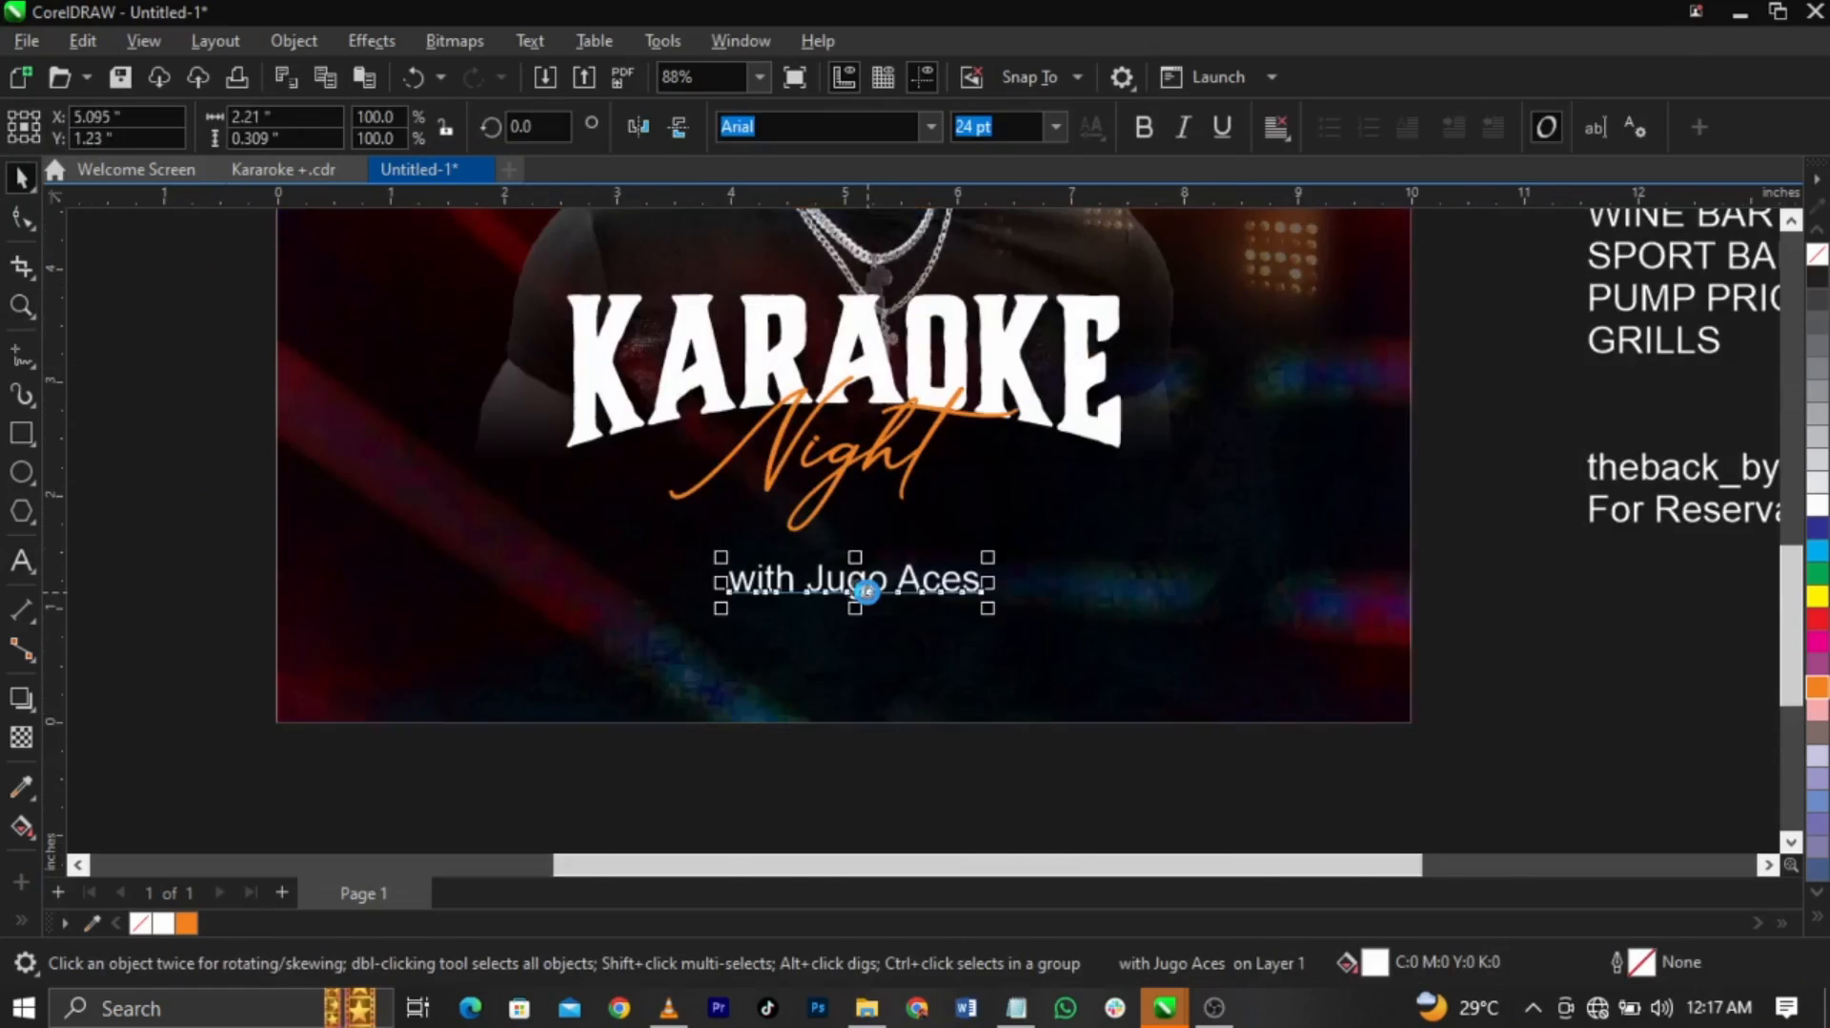
Split "with" from the performer line into its own text object and place it just before the performer's name
scroll(867, 591, "up", 2)
double_click(867, 592)
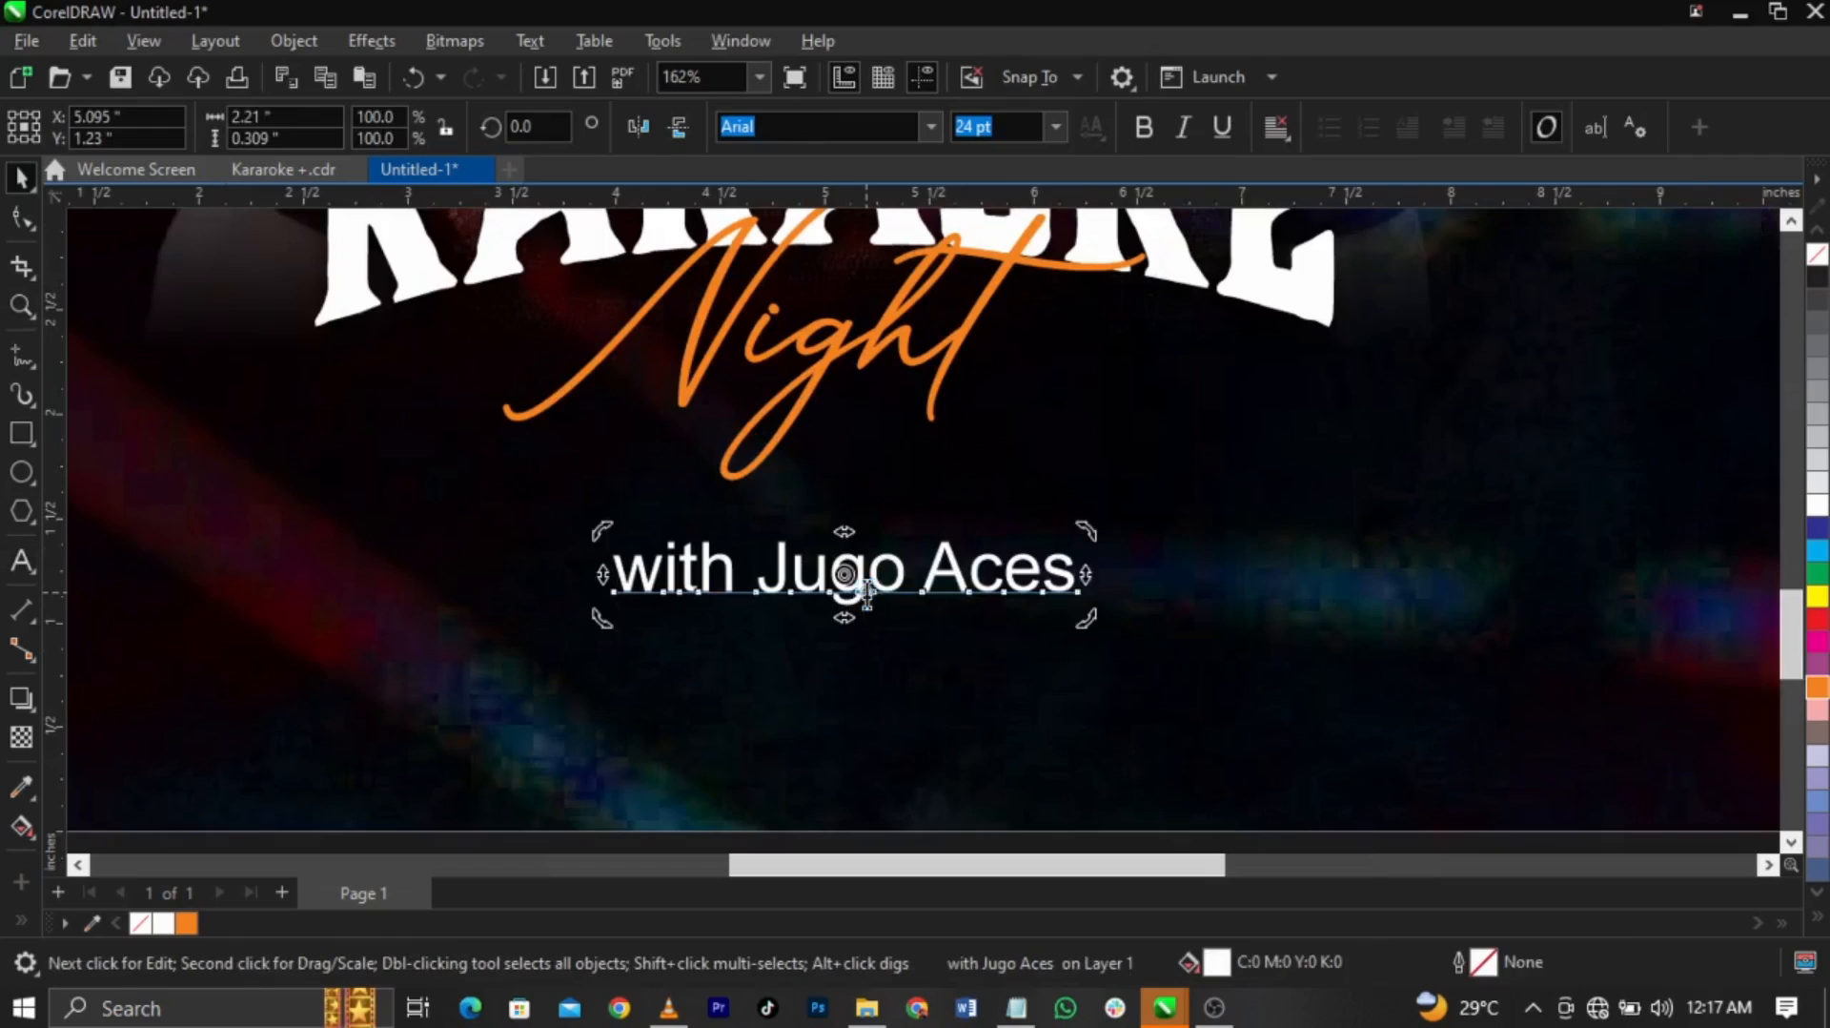
left_click_drag(749, 571, 579, 571)
key("ctrl+x")
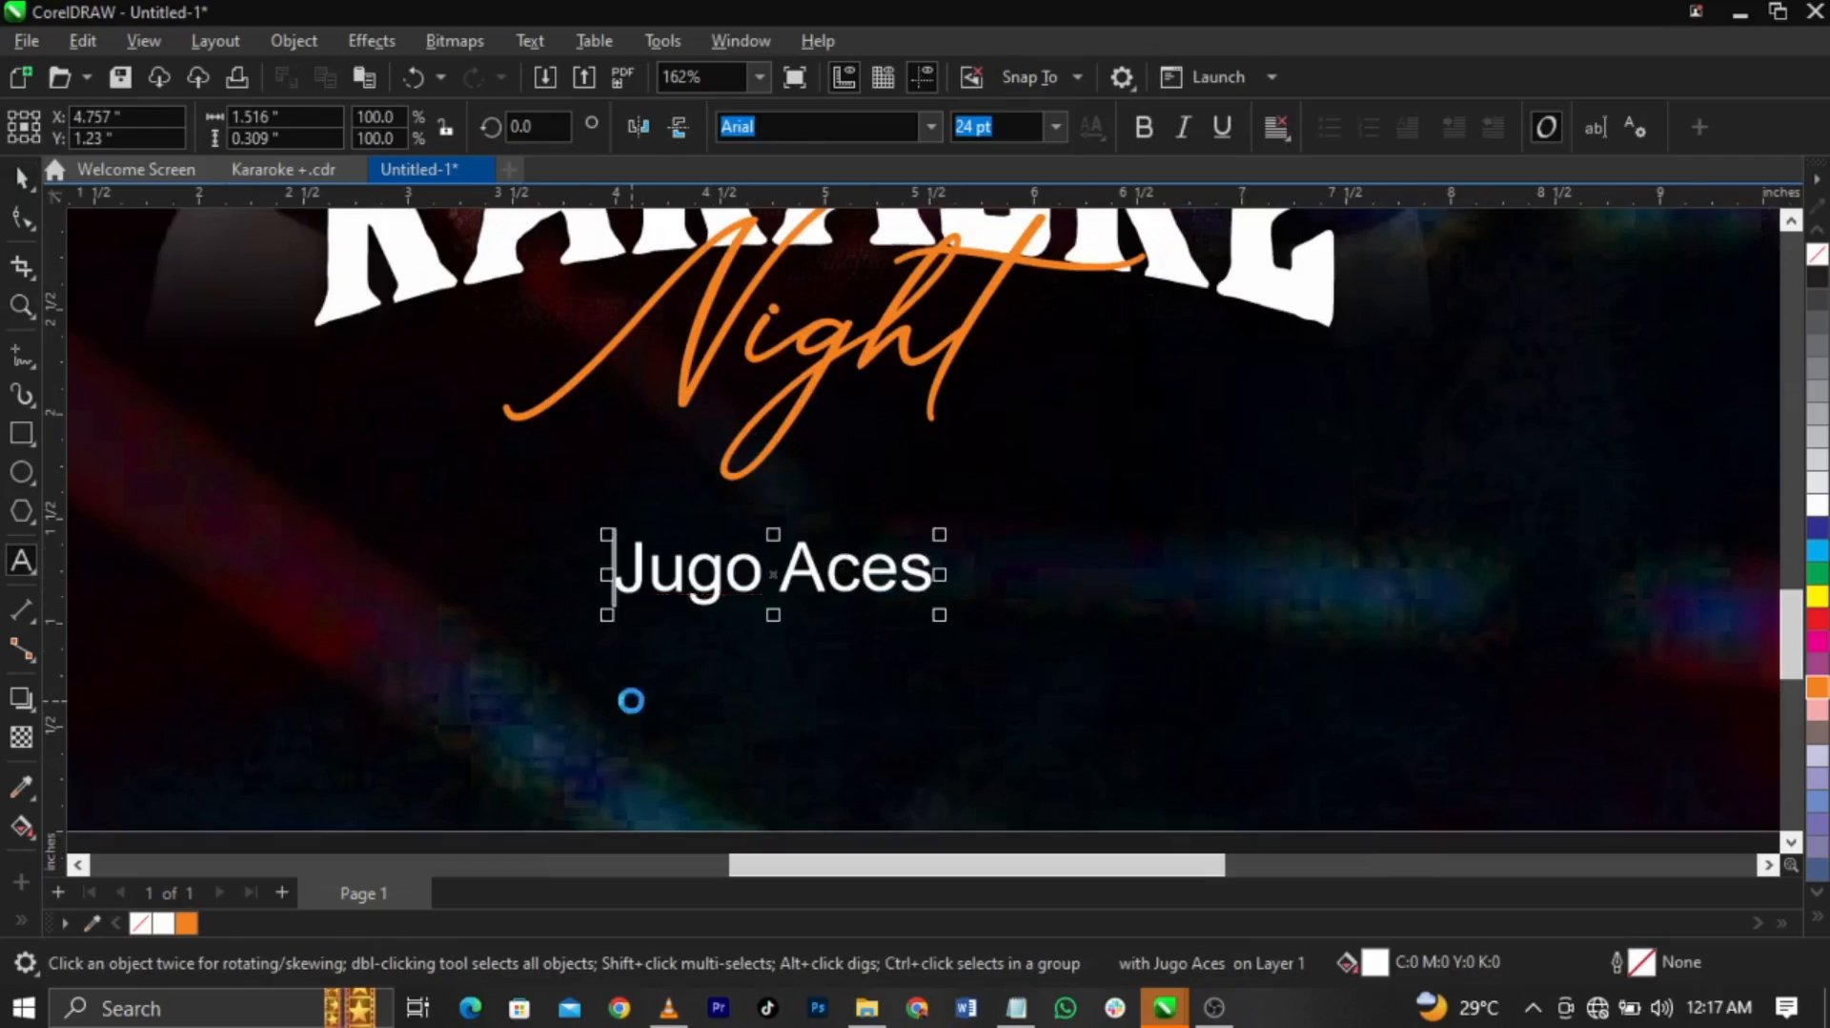
left_click(629, 699)
key("ctrl+v")
key("ctrl+space")
left_click(838, 592)
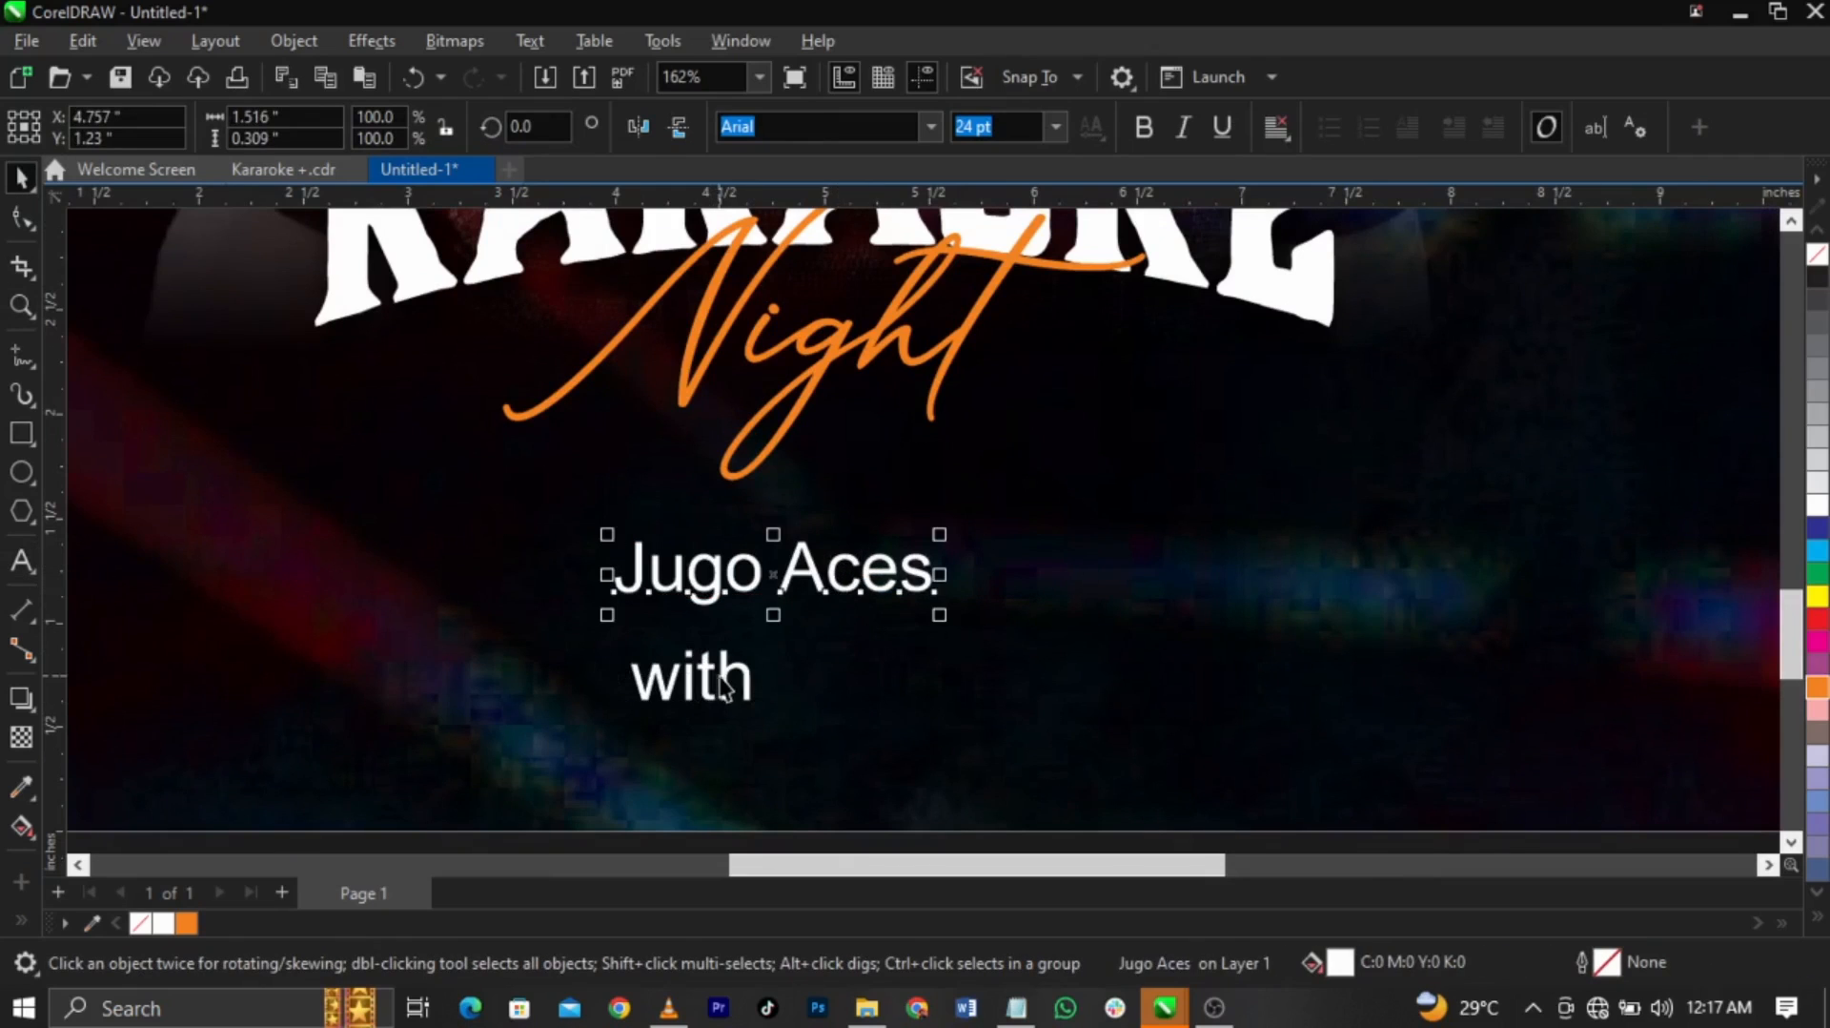
left_click(724, 686)
left_click_drag(724, 687, 562, 572)
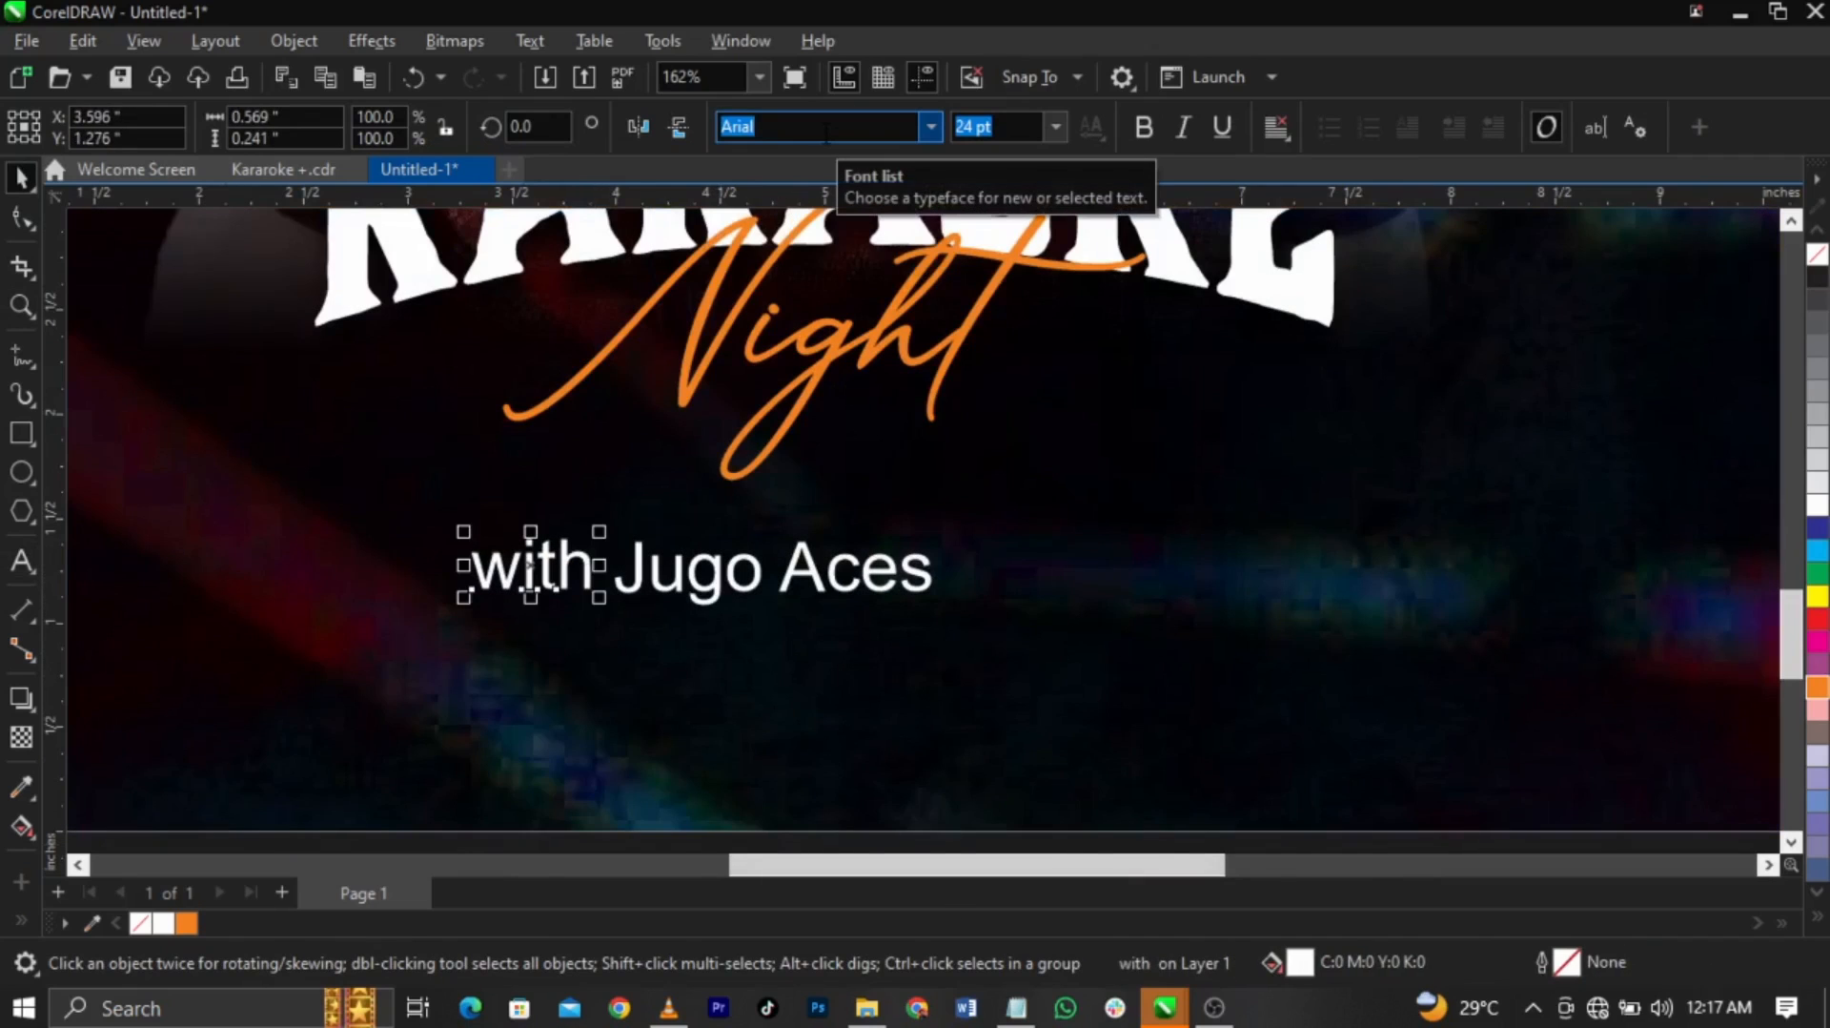
Try The Jacklyn font on "with" and set its font to Autograf PERSONAL USE ONLY
type("The j")
key("Return")
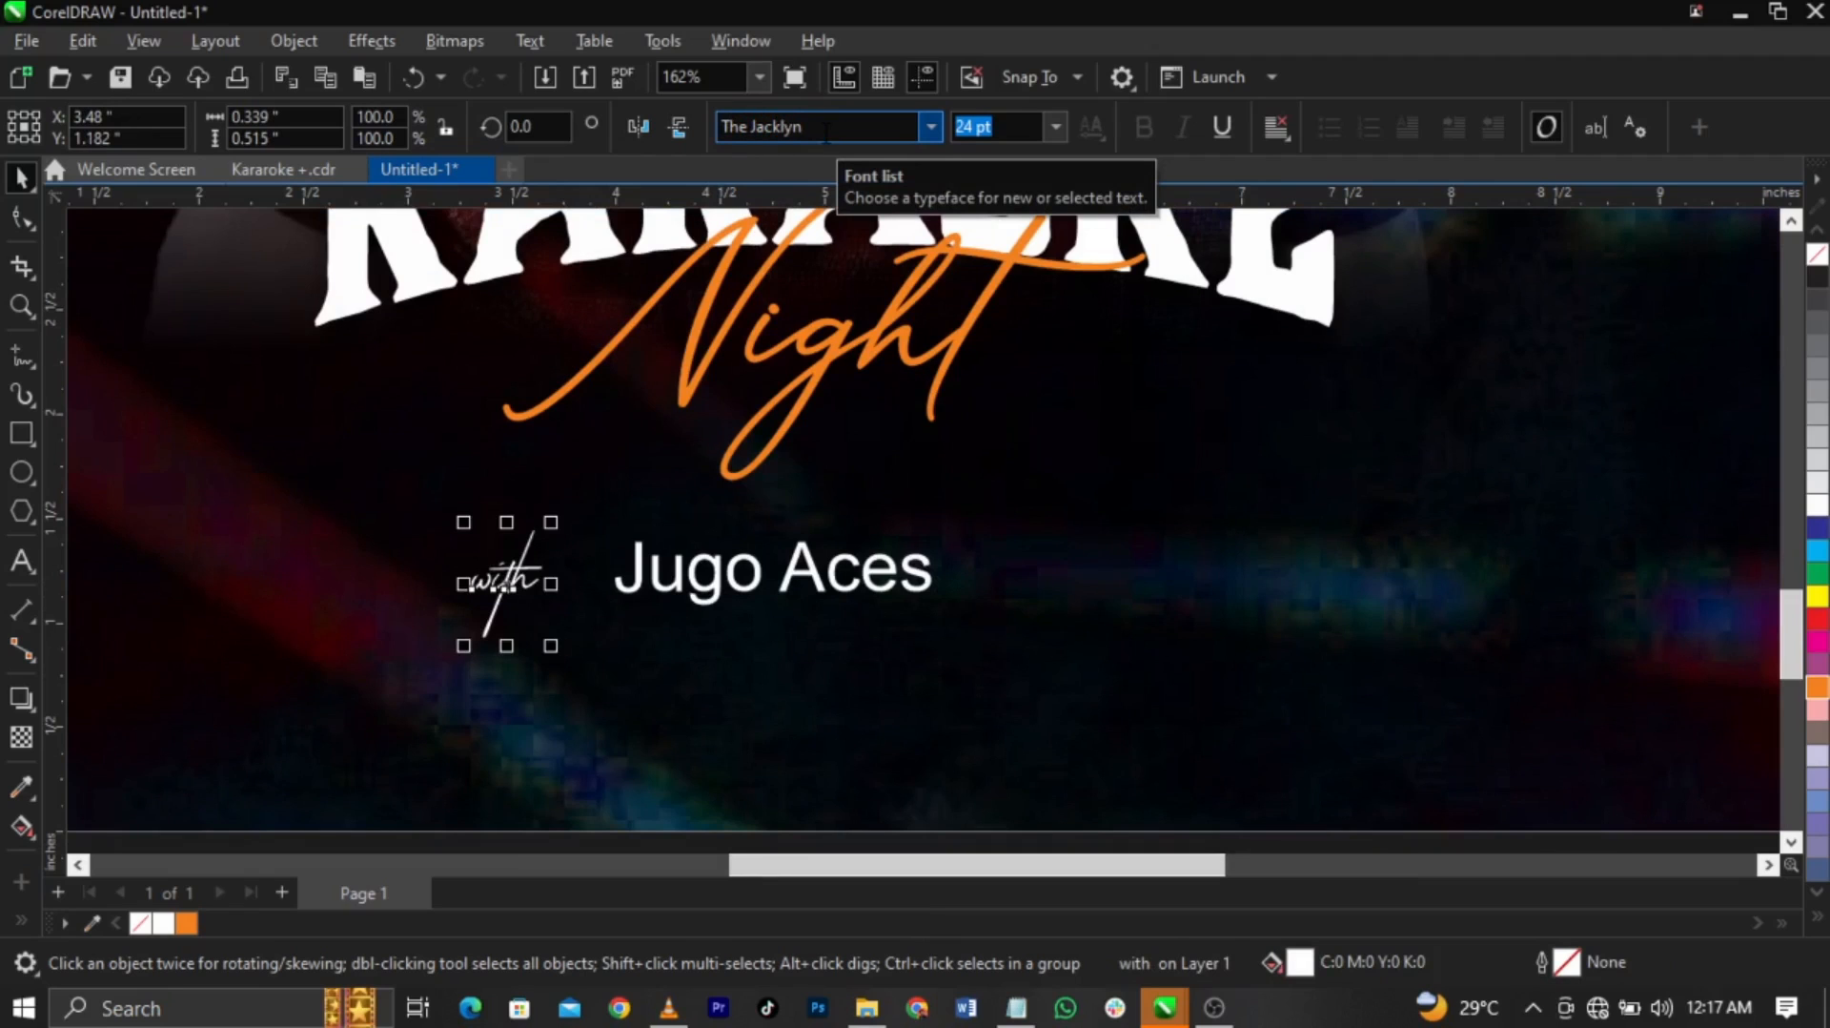
left_click(825, 127)
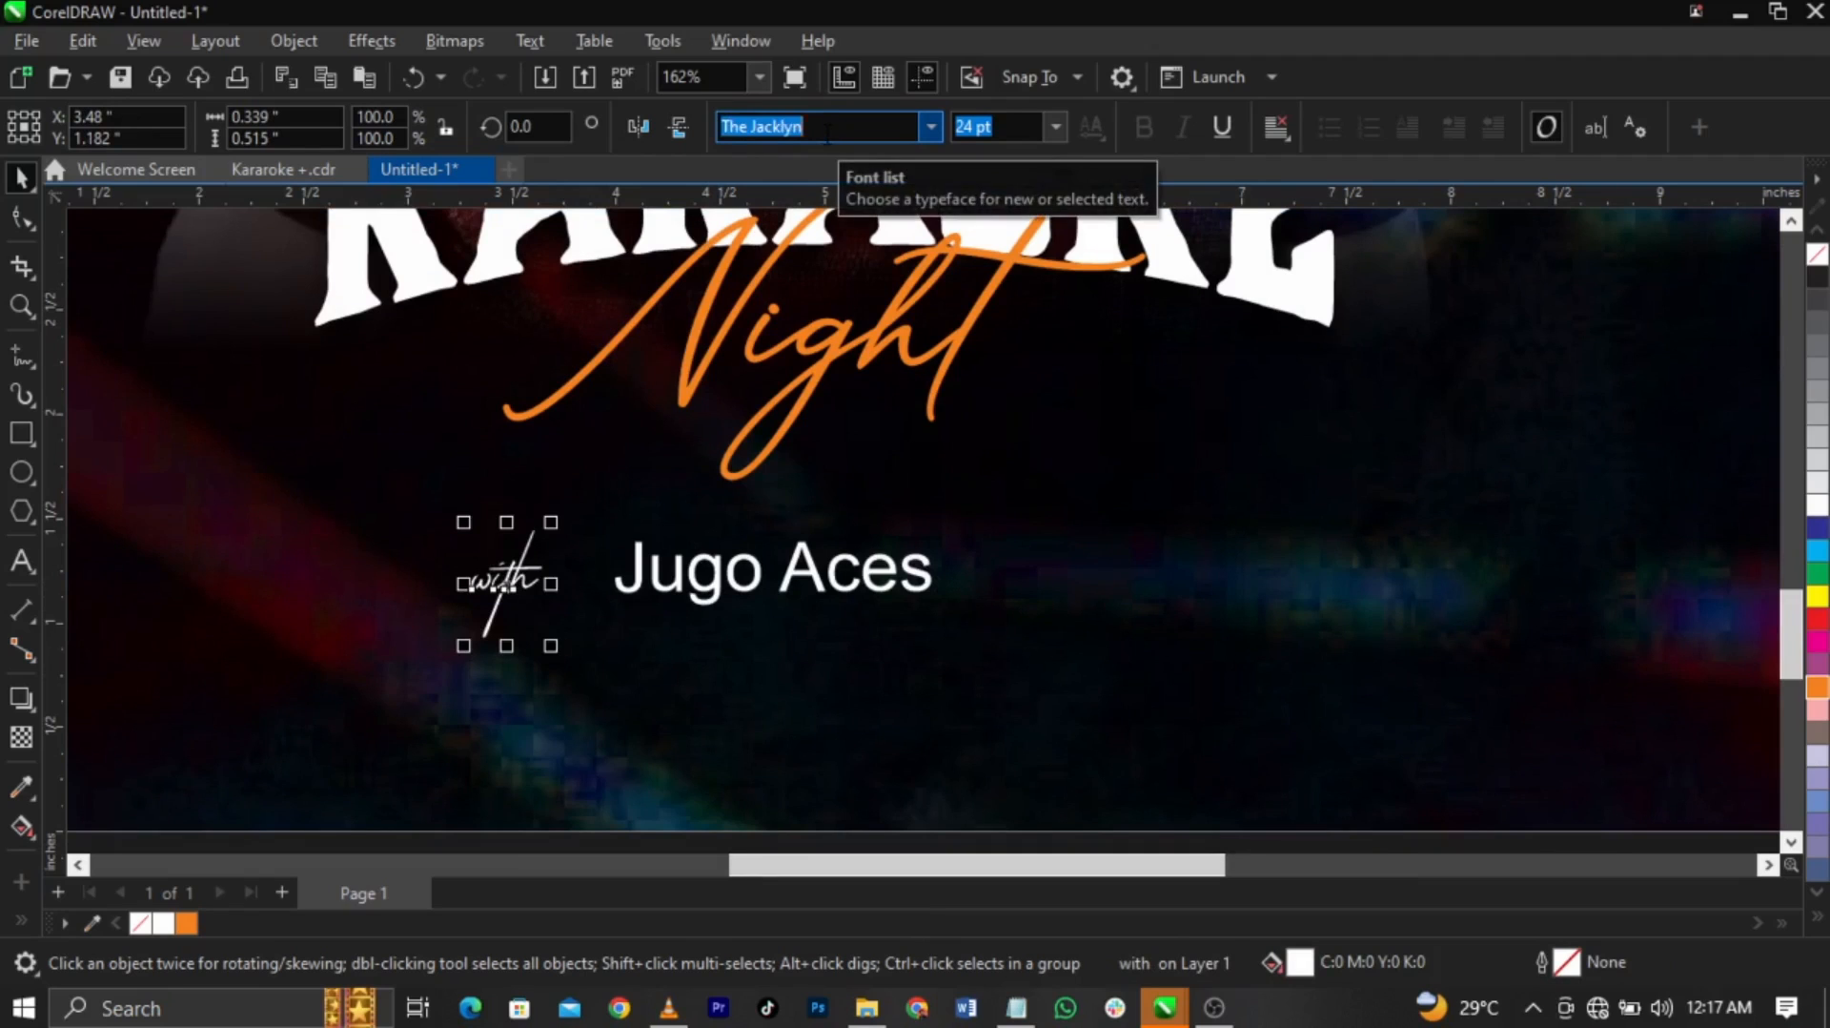
type("Autograf PERSONAL USE Ol")
key("Return")
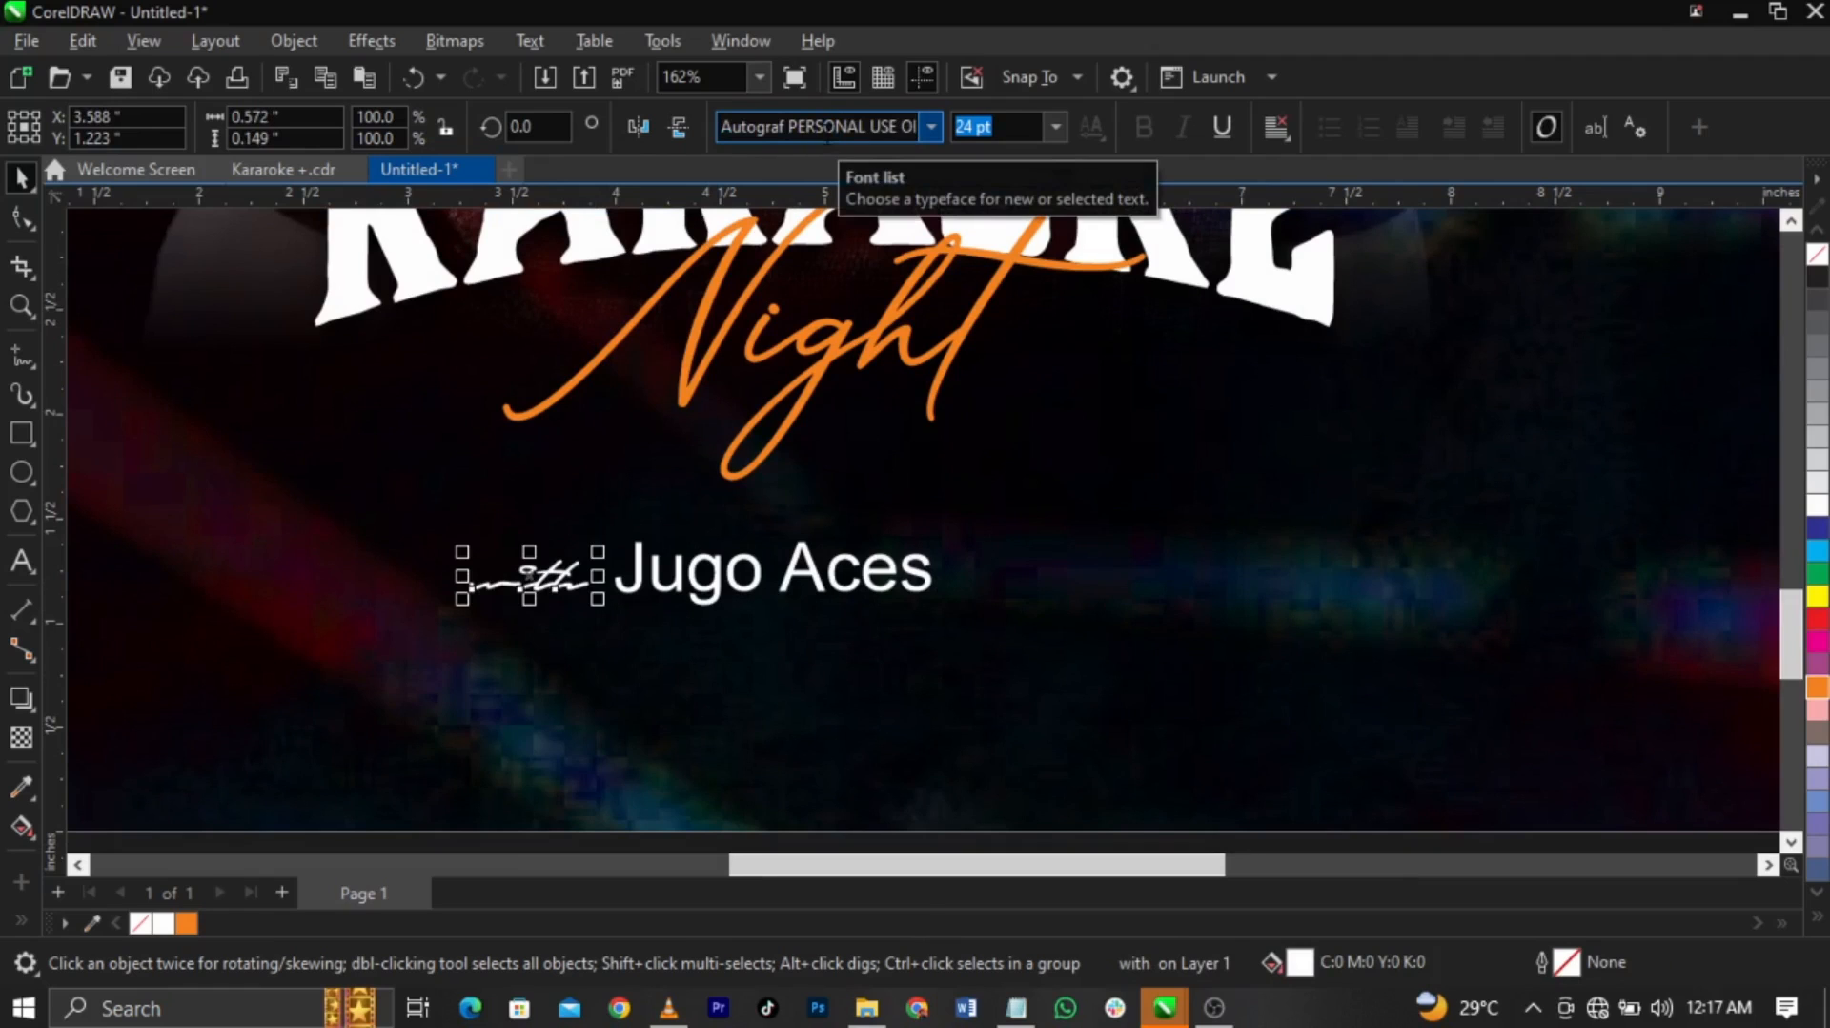
Reposition the performer's name and "with" on one line with a small gap, and fill "with" with yellow
scroll(569, 556, "up", 2)
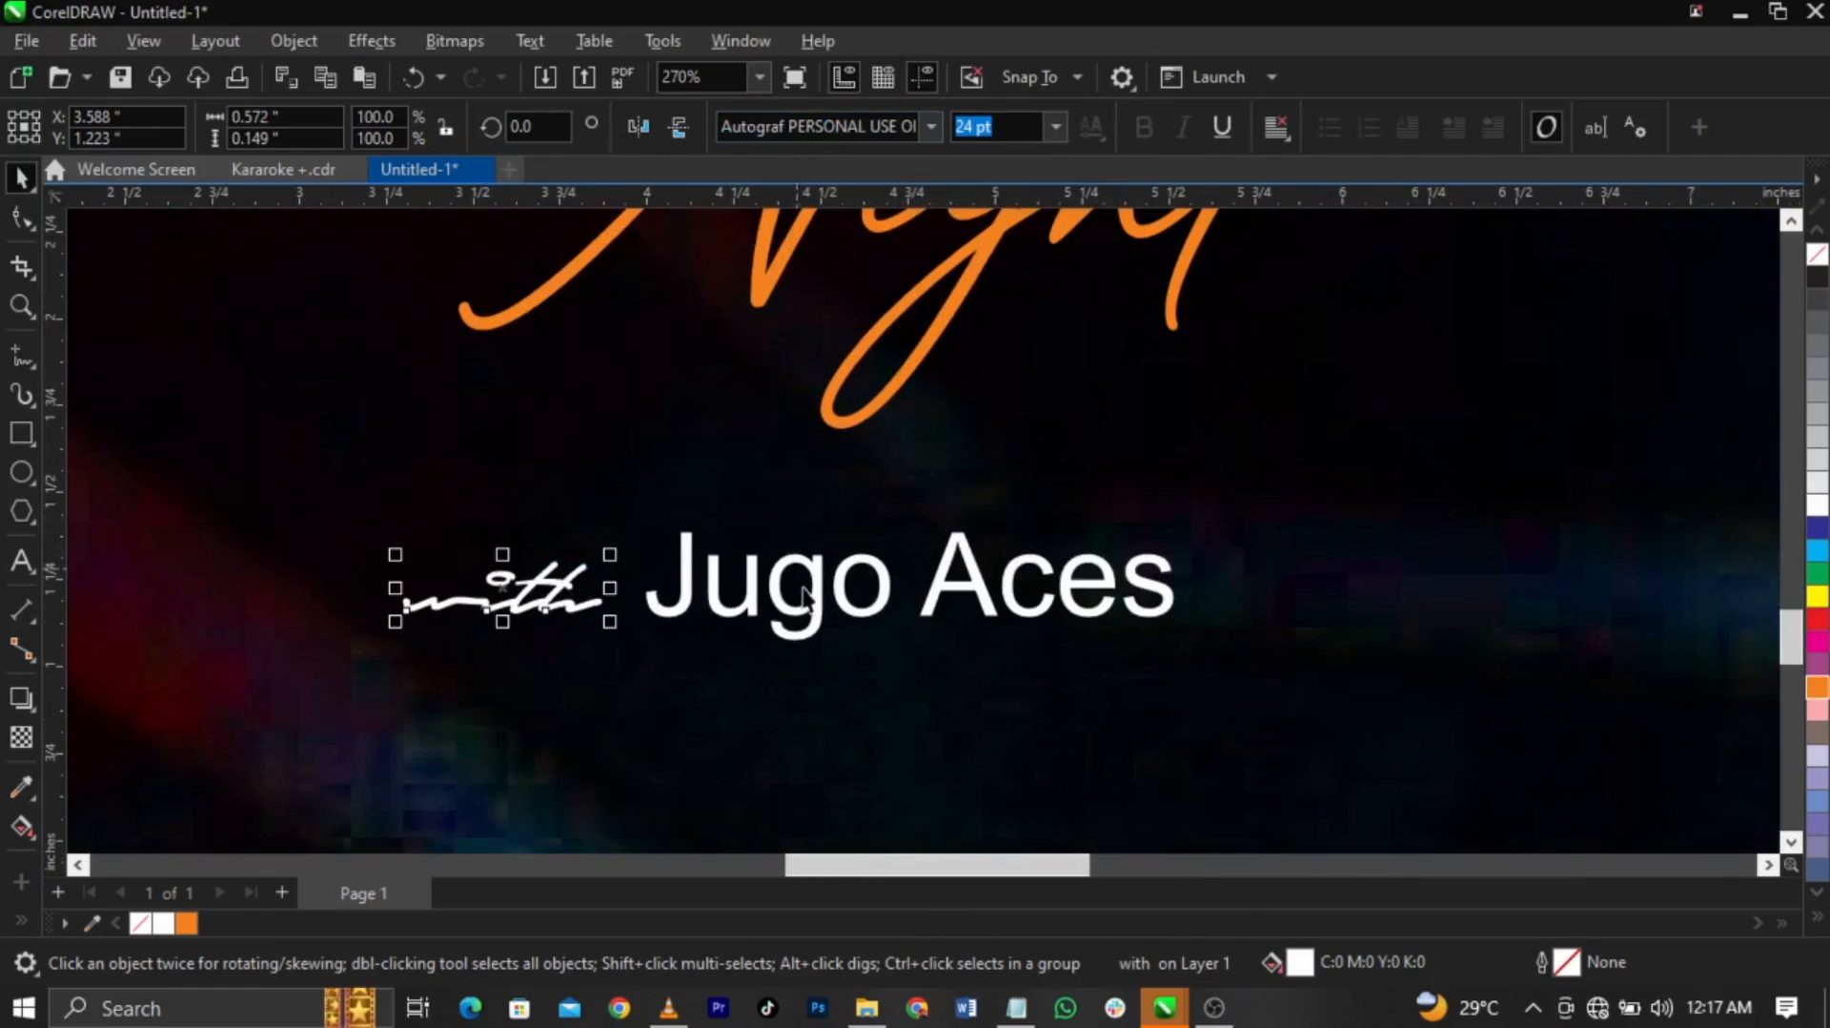
left_click_drag(818, 598, 909, 592)
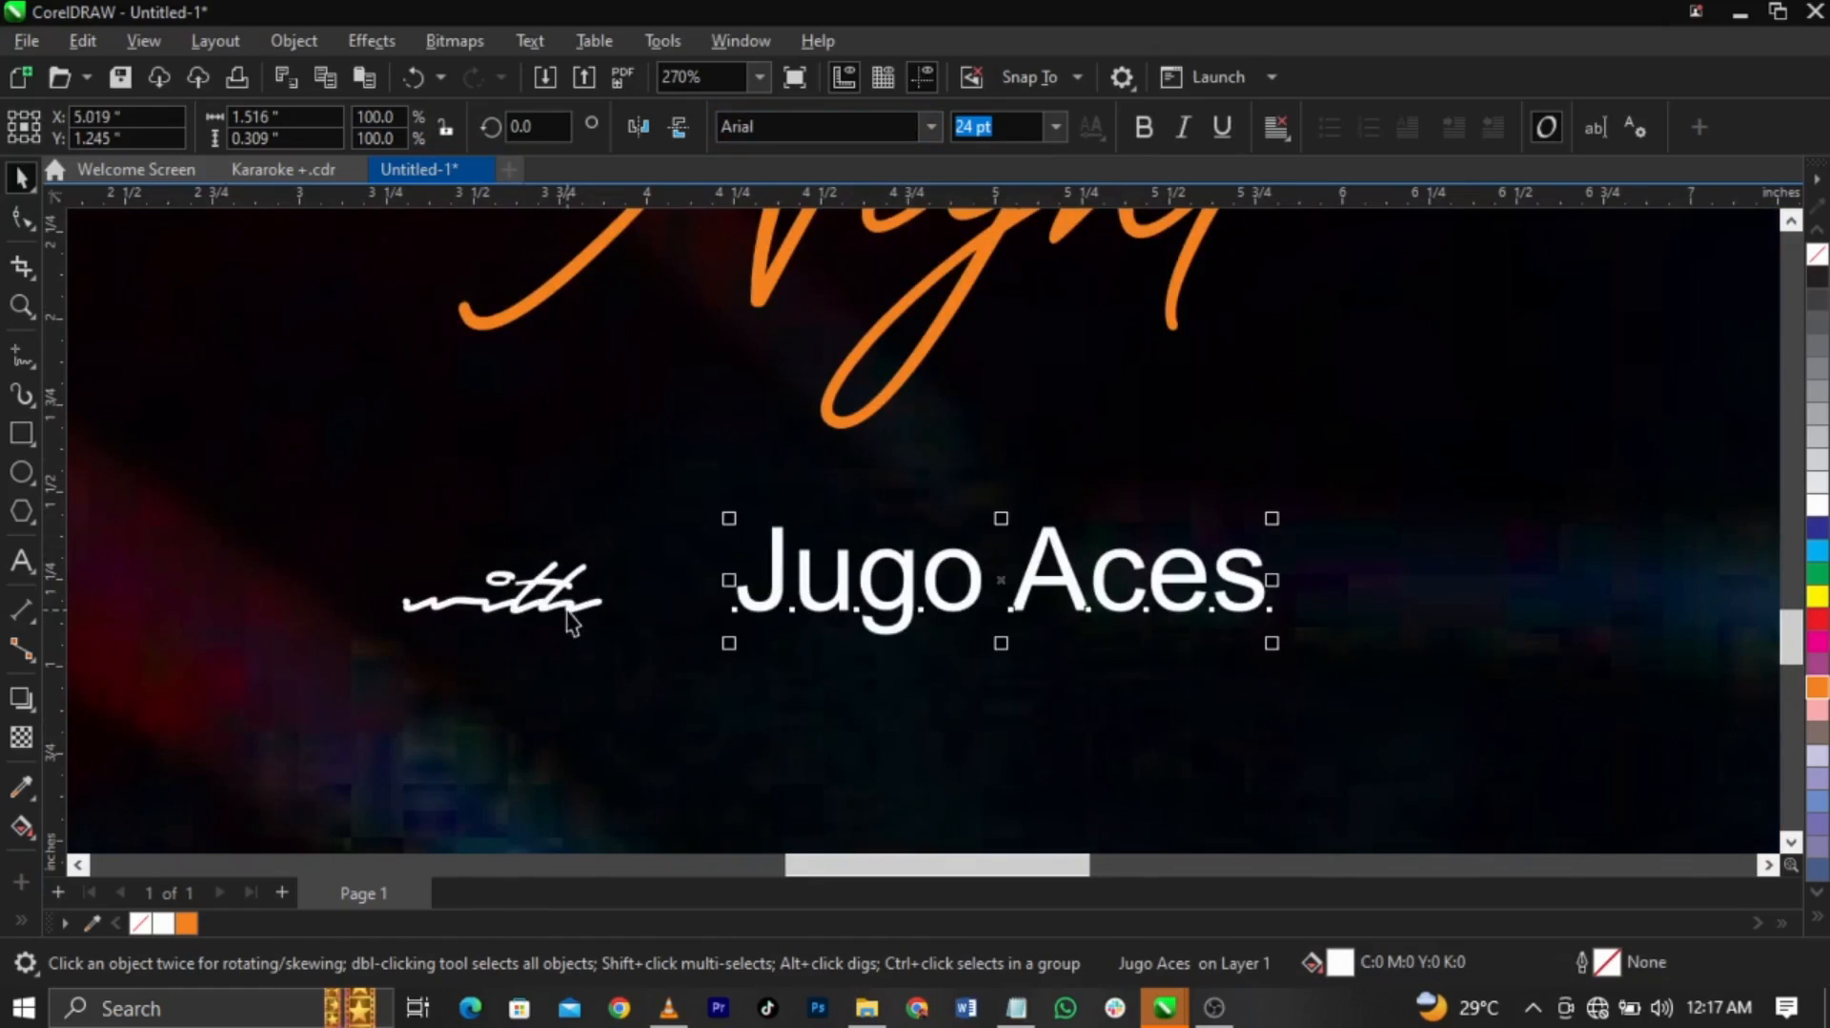
left_click_drag(577, 612, 660, 600)
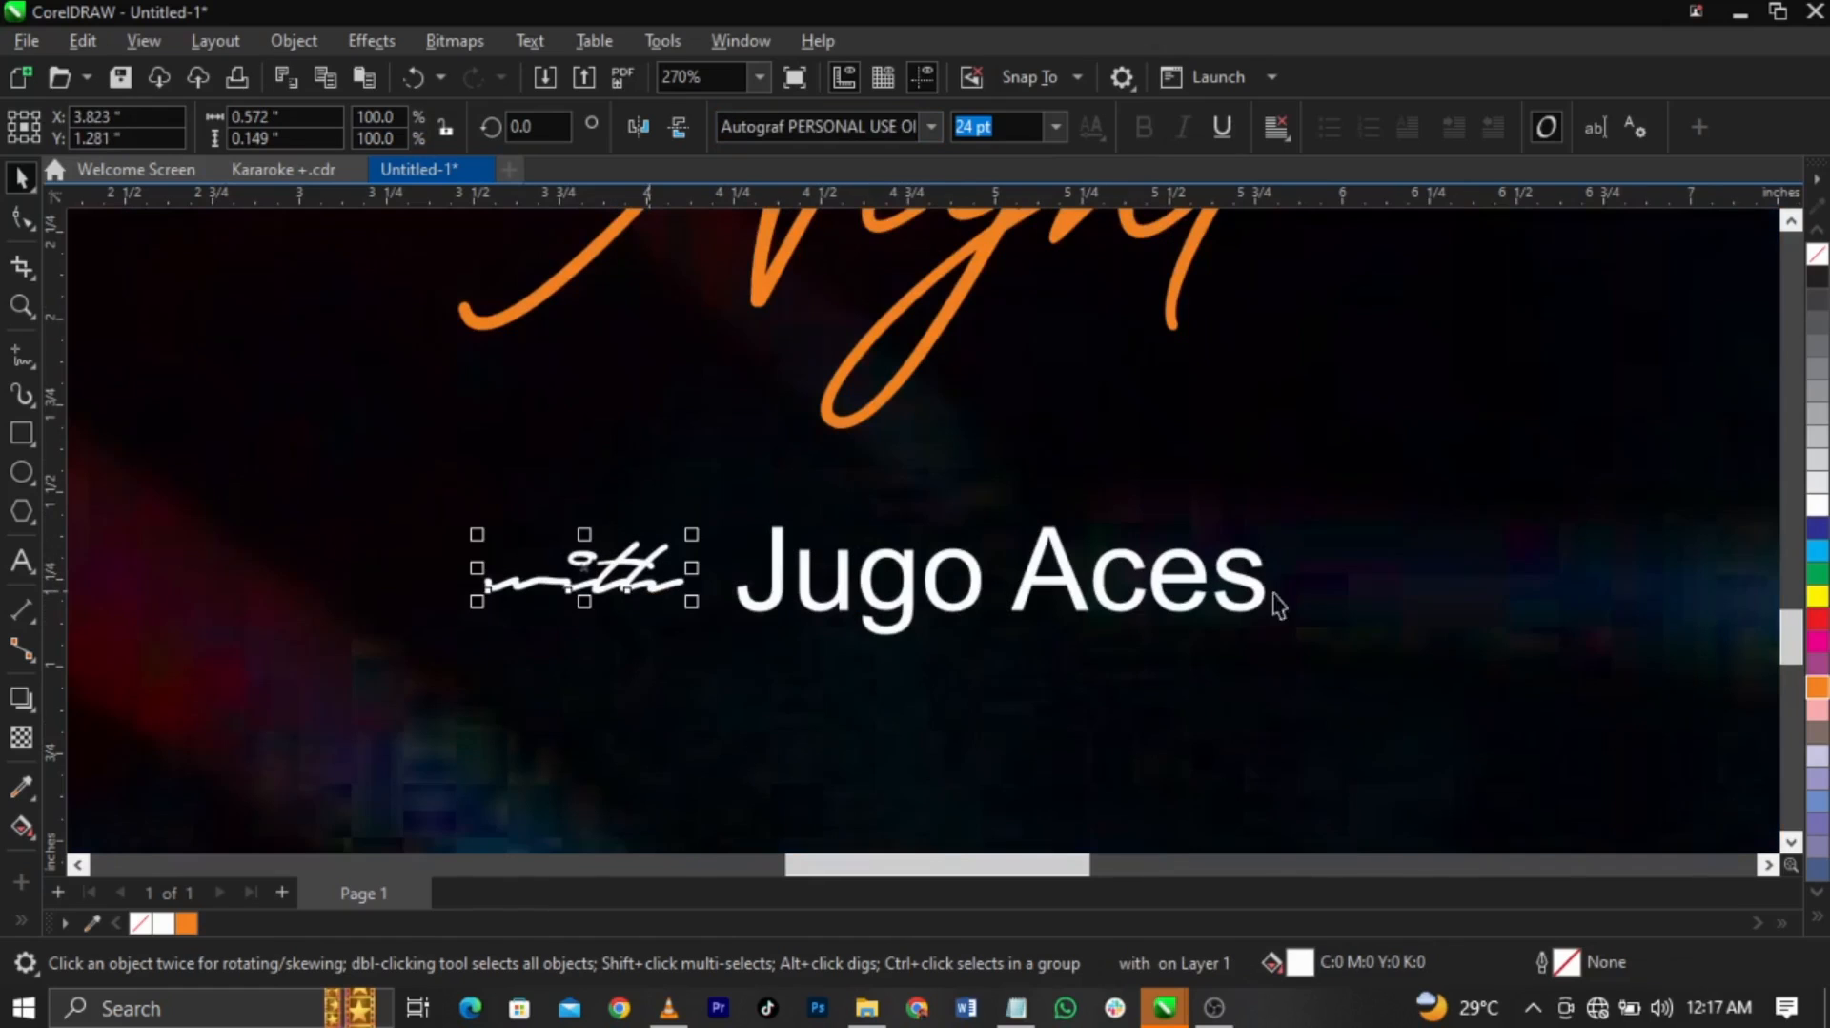
left_click(1816, 599)
Check the Notepad font list and set the performer's name in the Angryblue font
left_click(1027, 613)
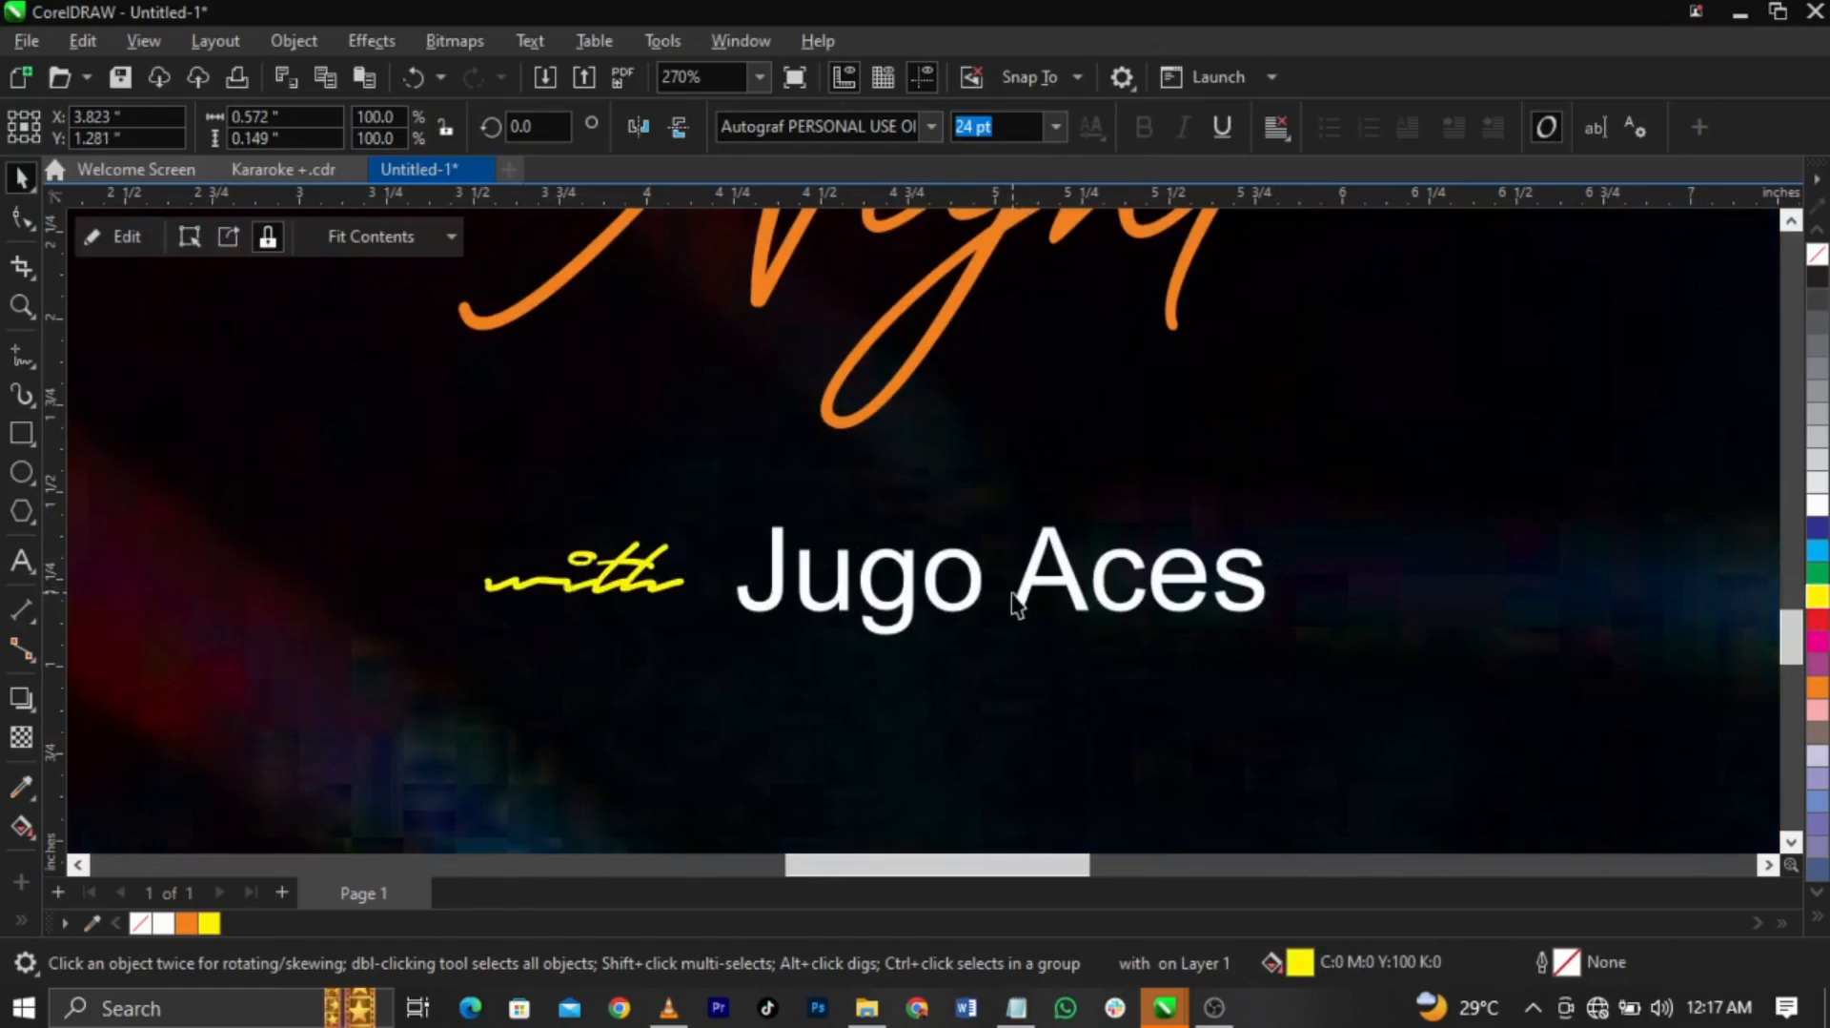
left_click(1021, 600)
left_click(1016, 1007)
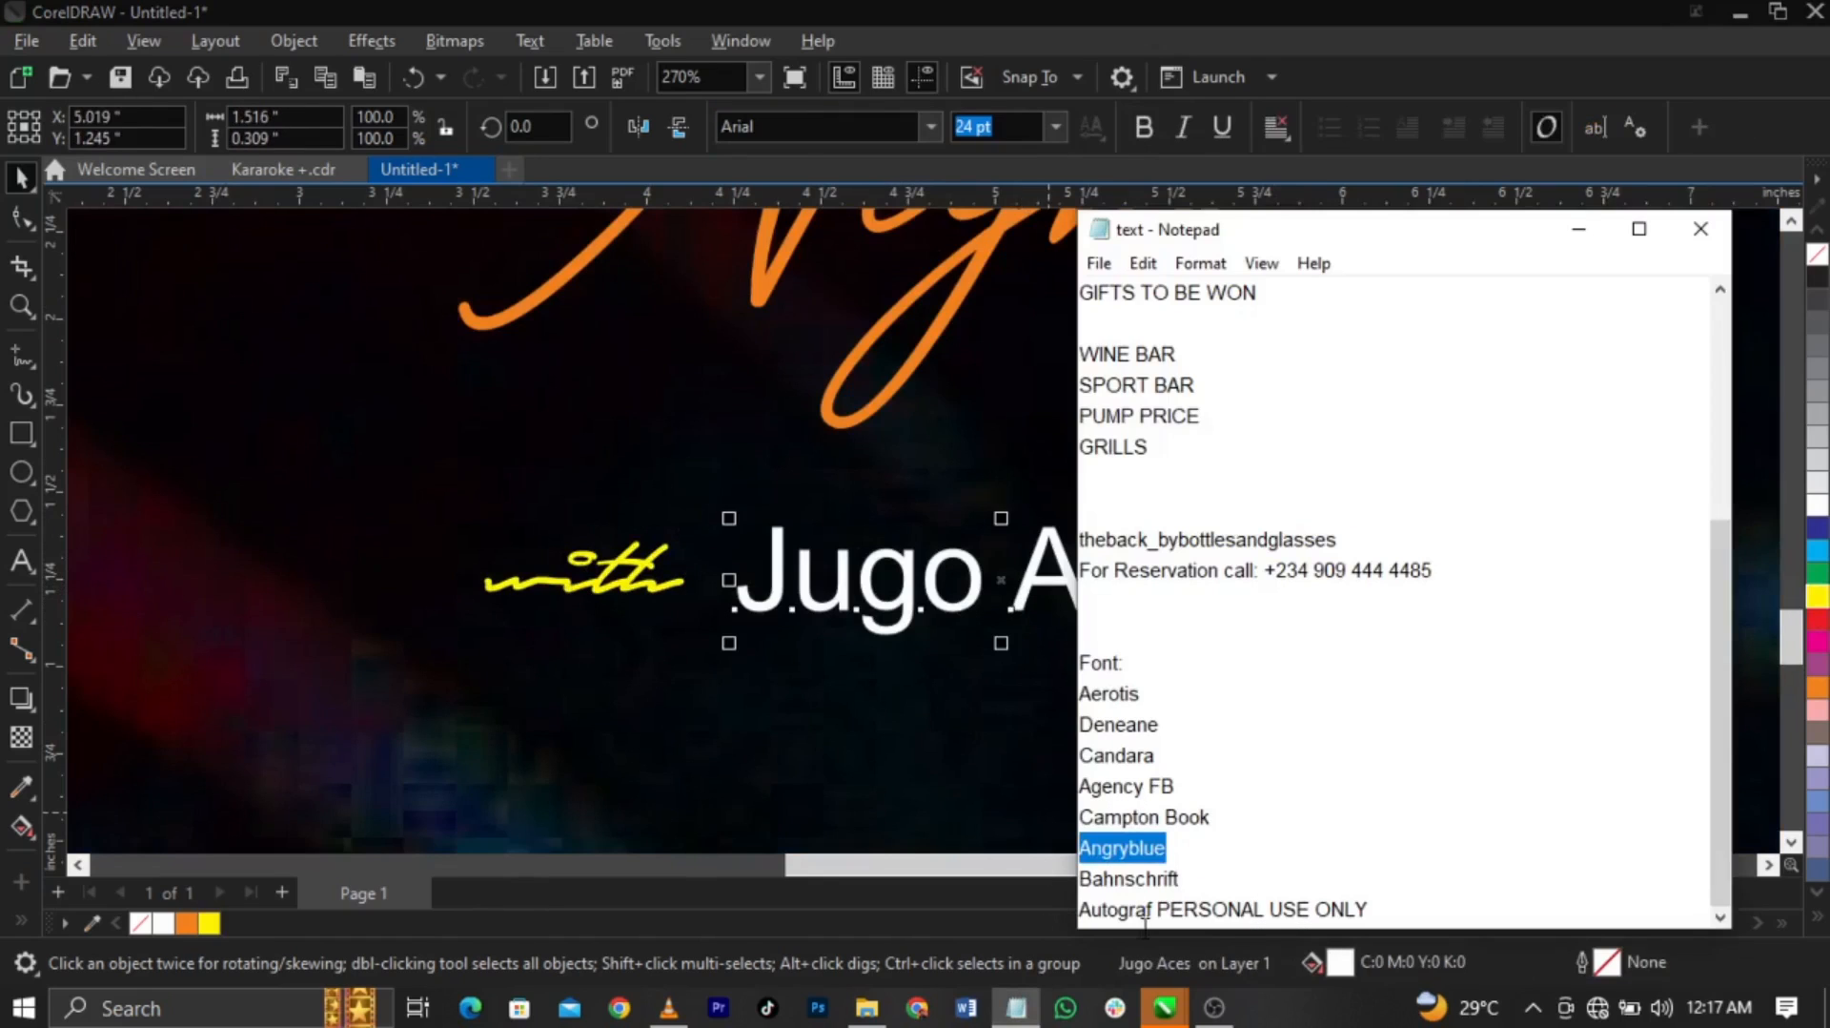
left_click(803, 127)
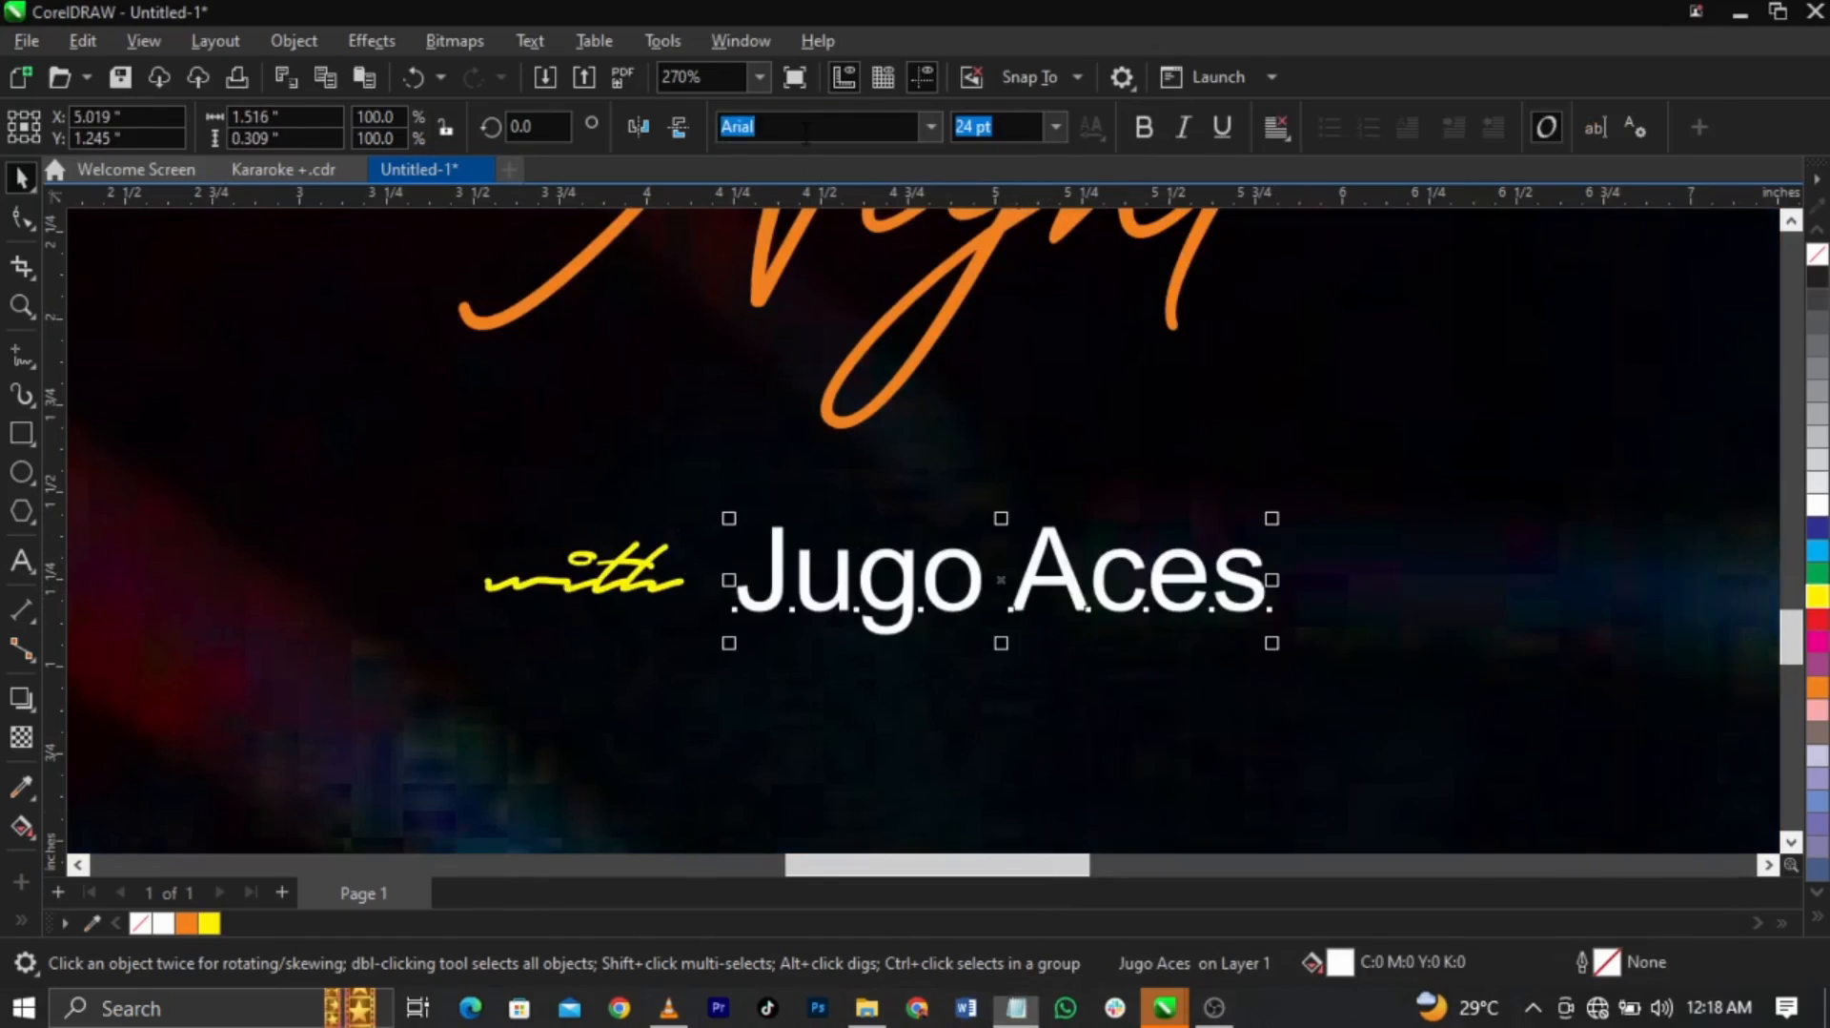
key("ctrl+v")
key("Return")
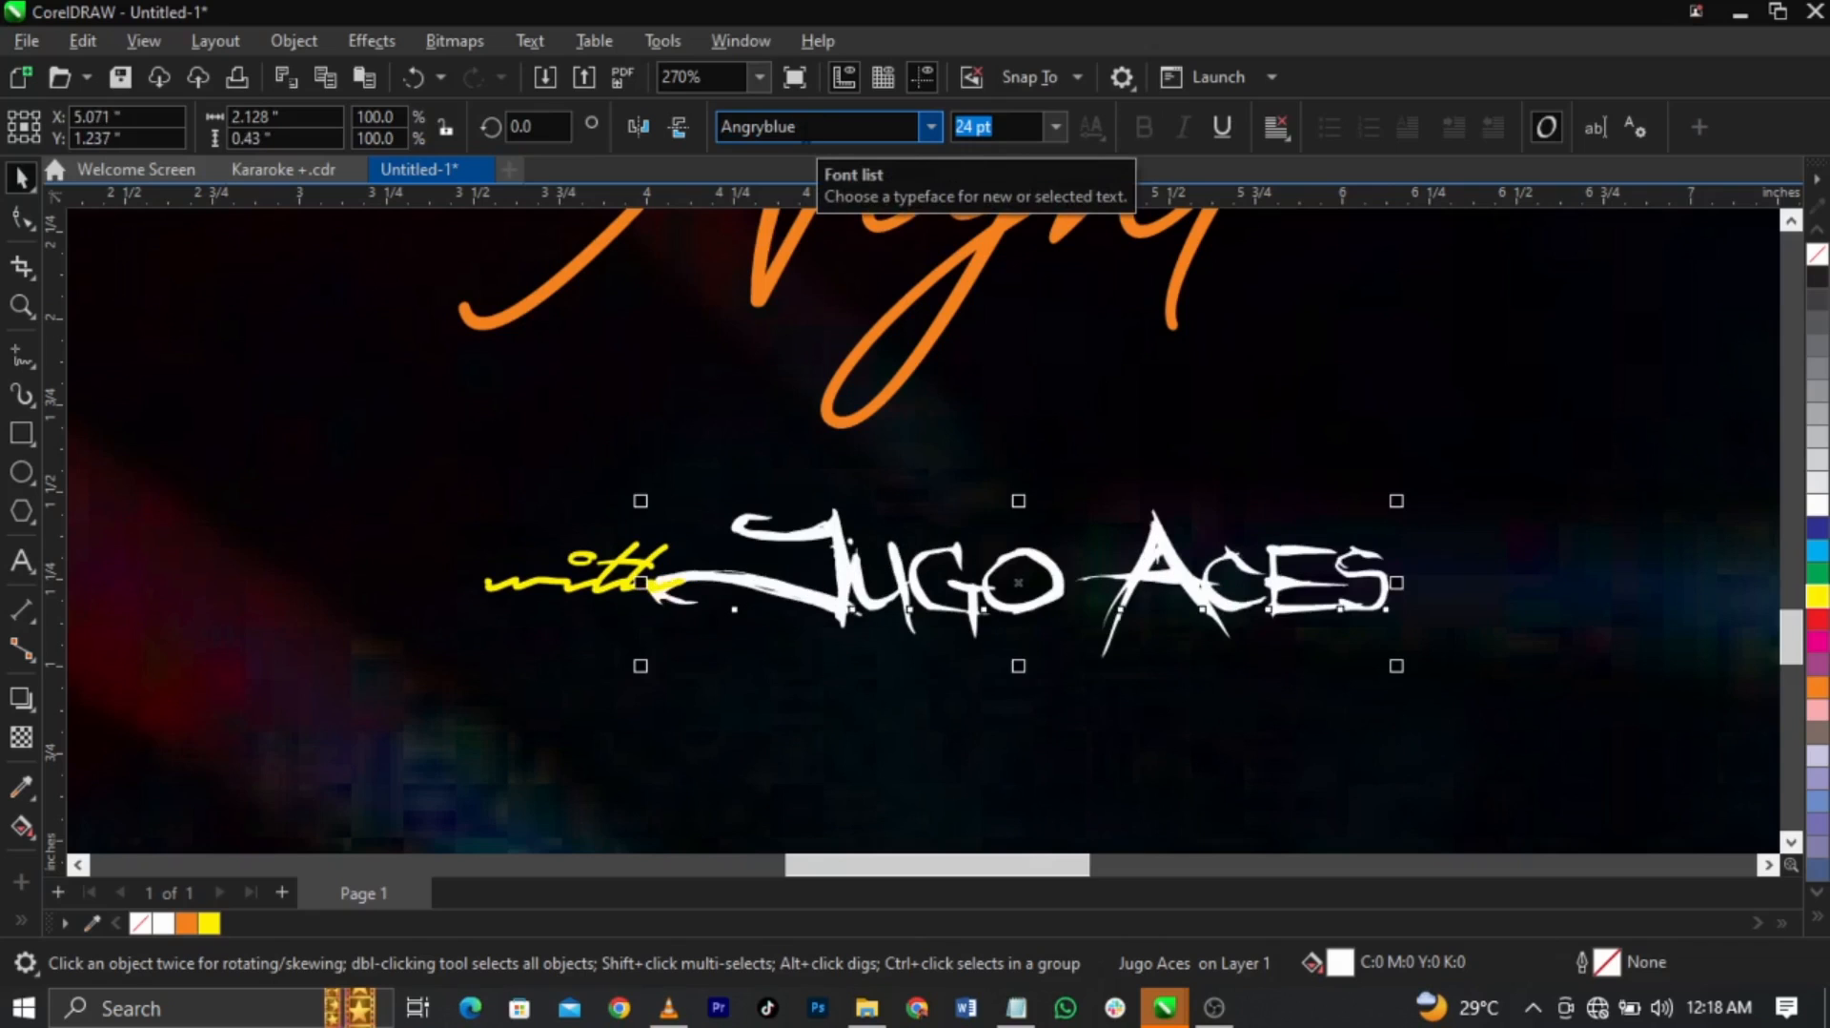
Move "with" clear of the performer's name and scale the name down to about 0.33 inches tall
left_click(615, 601)
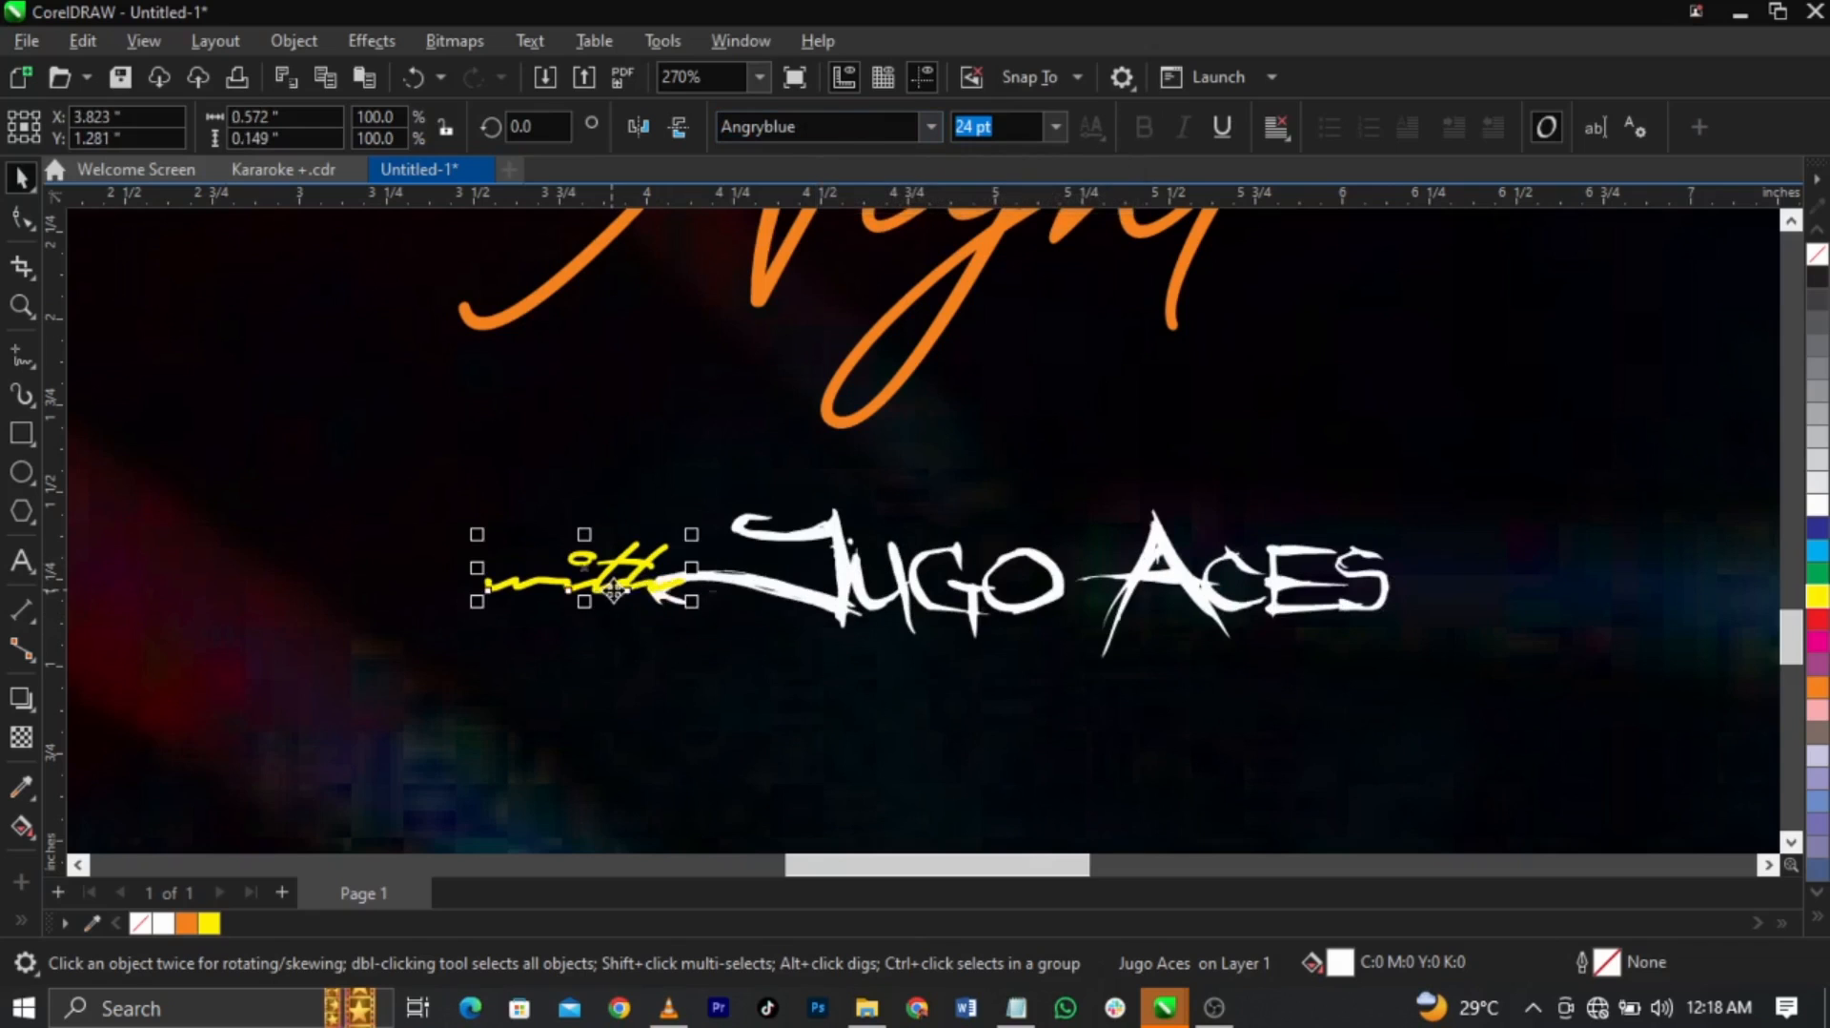
left_click_drag(594, 578, 499, 580)
left_click(656, 585)
left_click_drag(639, 672, 727, 633)
Move "with" back close to the performer's name and group the two text objects
left_click_drag(580, 600, 675, 592)
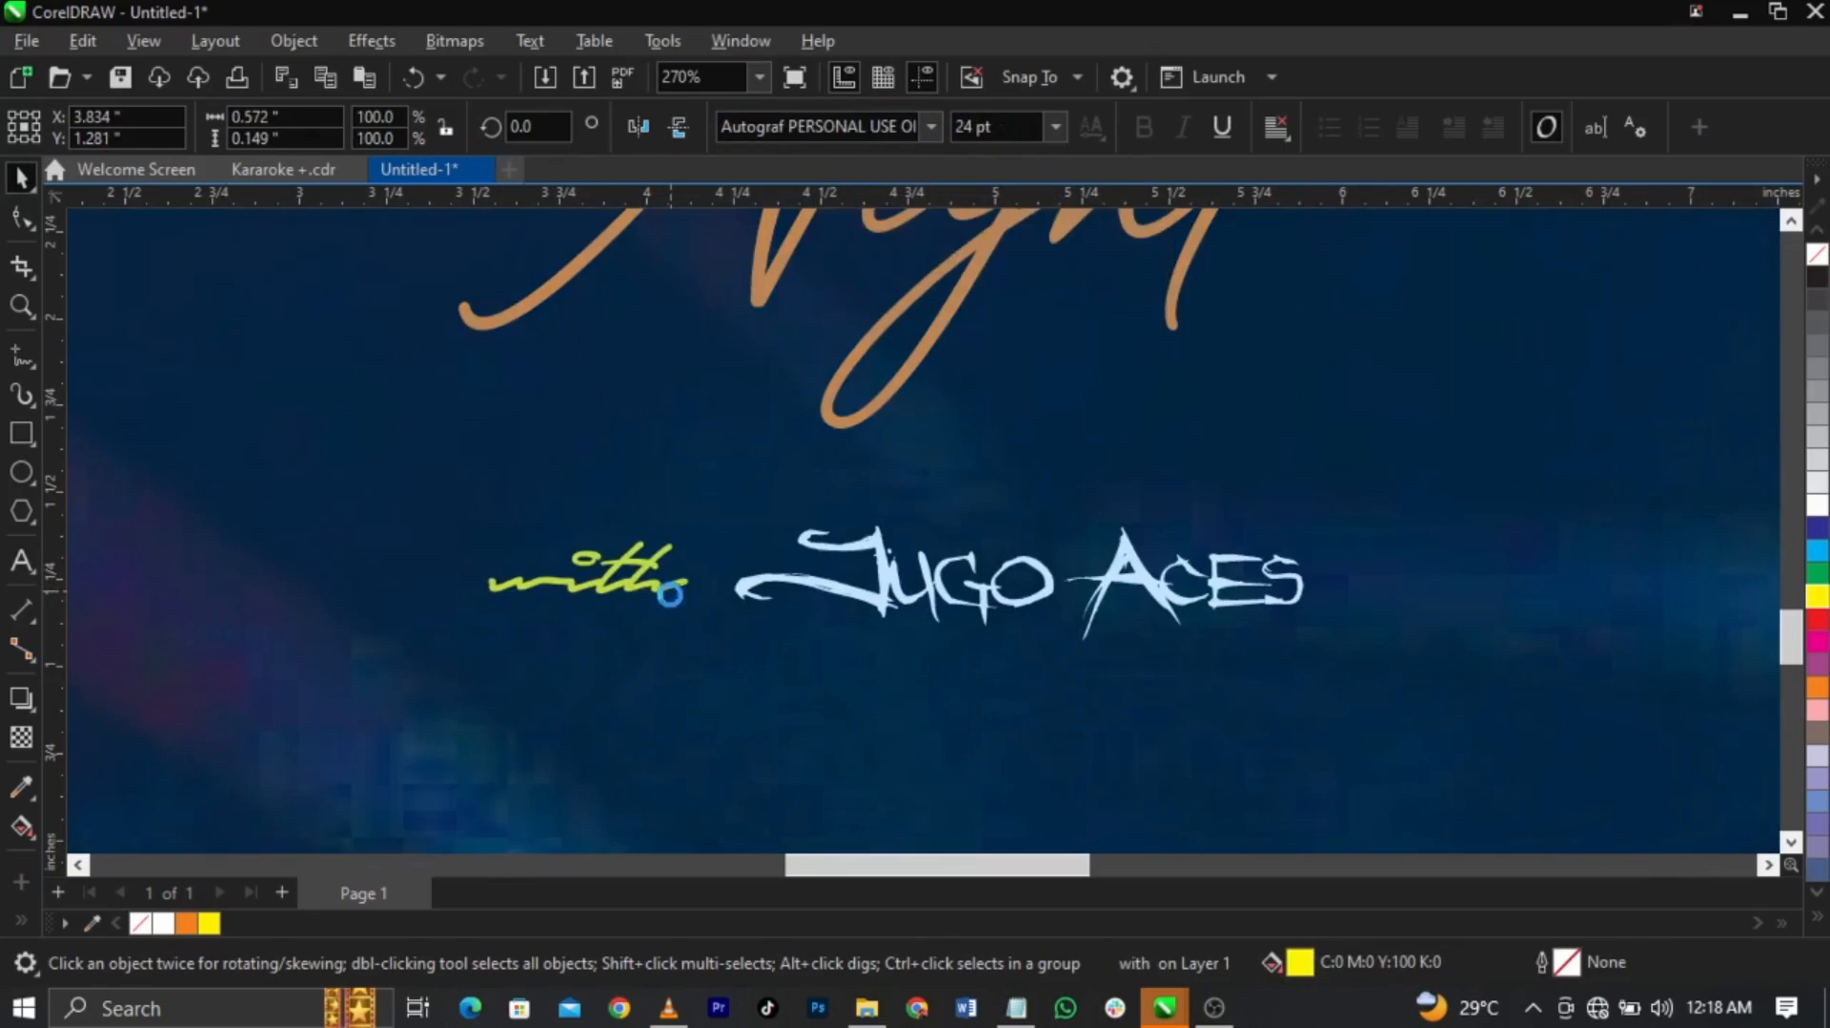
left_click(1203, 629, "shift")
key("ctrl+g")
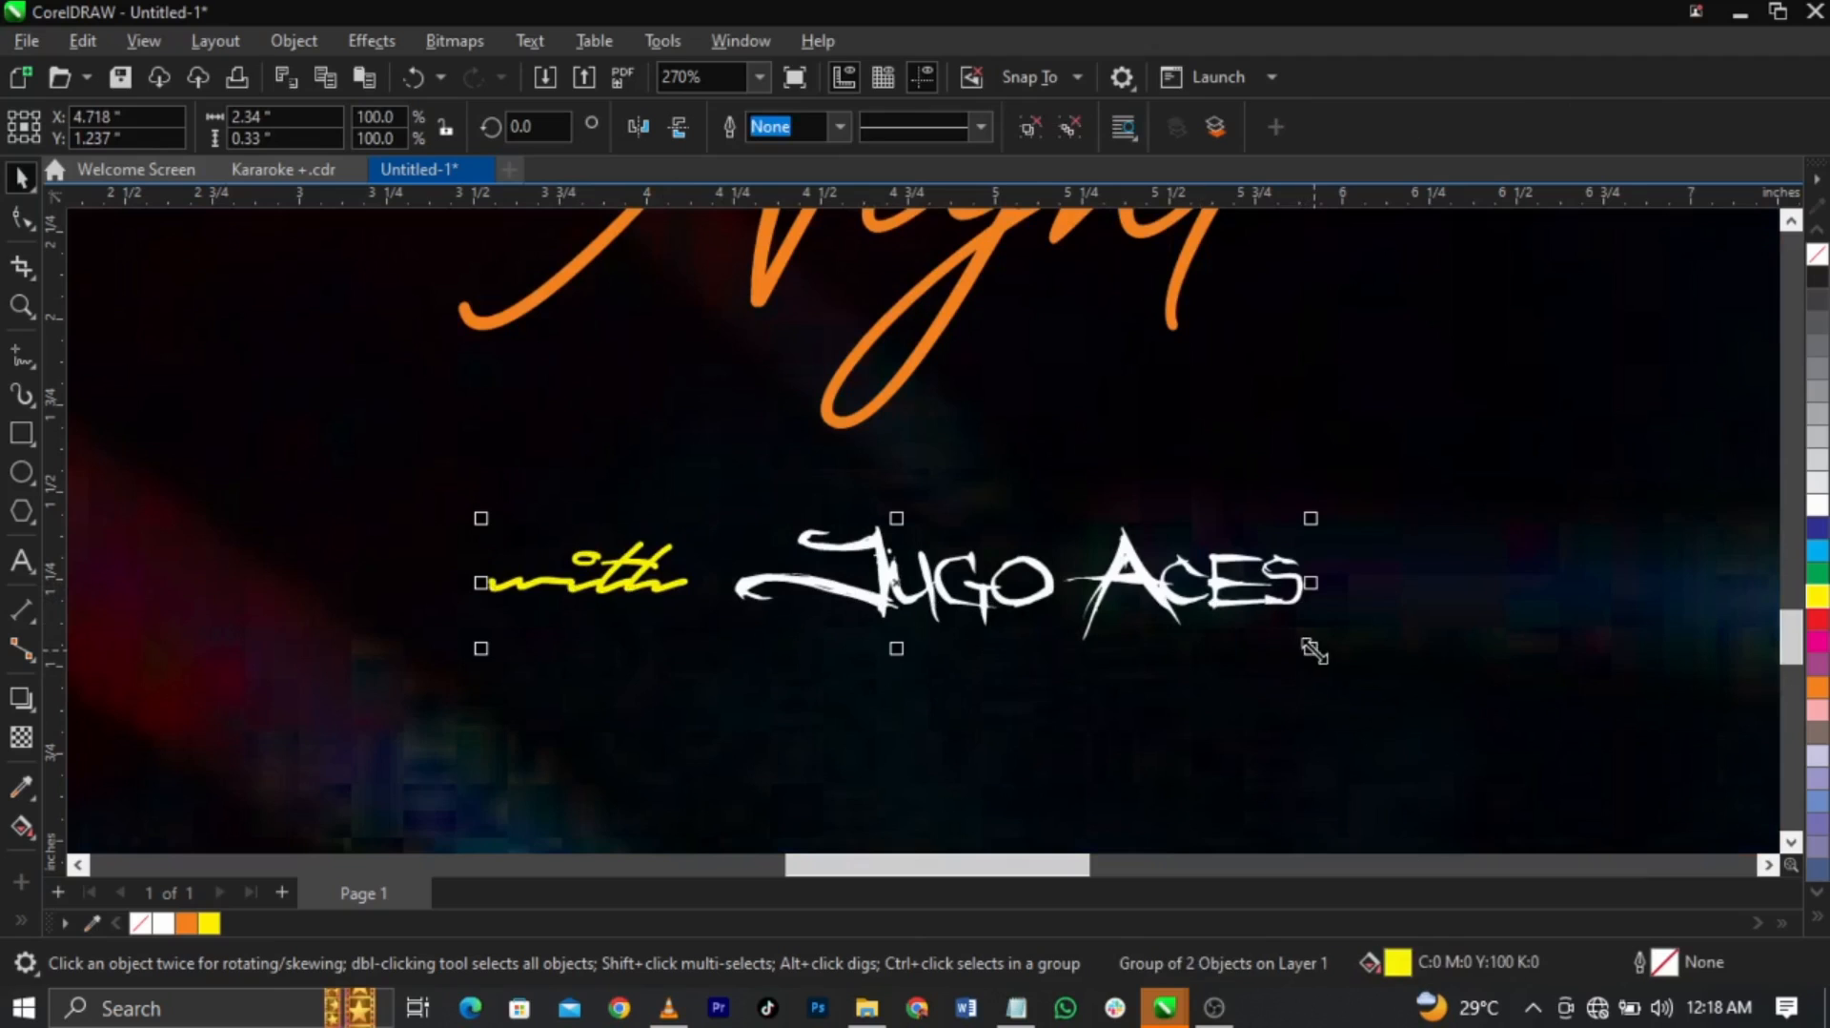
Scale the grouped performer line up to about 2.42 inches wide and centre it horizontally on the flyer background
left_click_drag(1313, 651, 1353, 665)
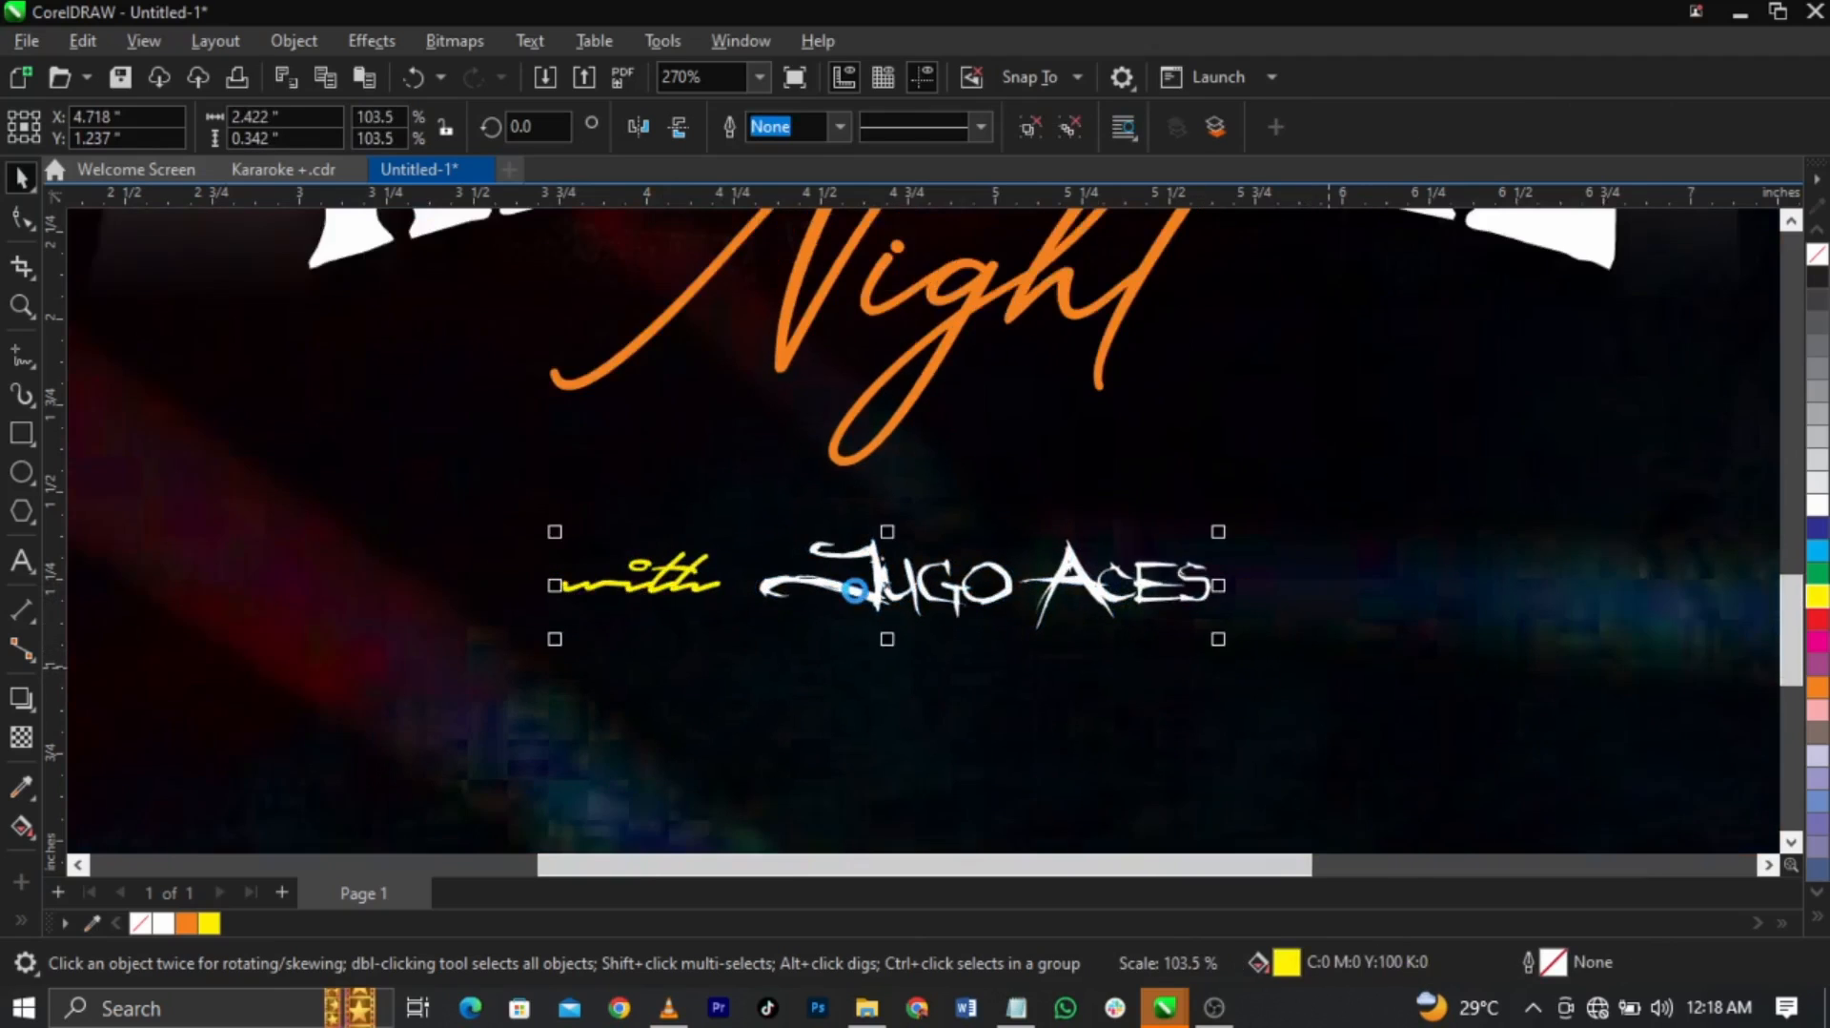
scroll(855, 590, "down", 2)
left_click(886, 703, "shift")
key("c")
left_click(1009, 835)
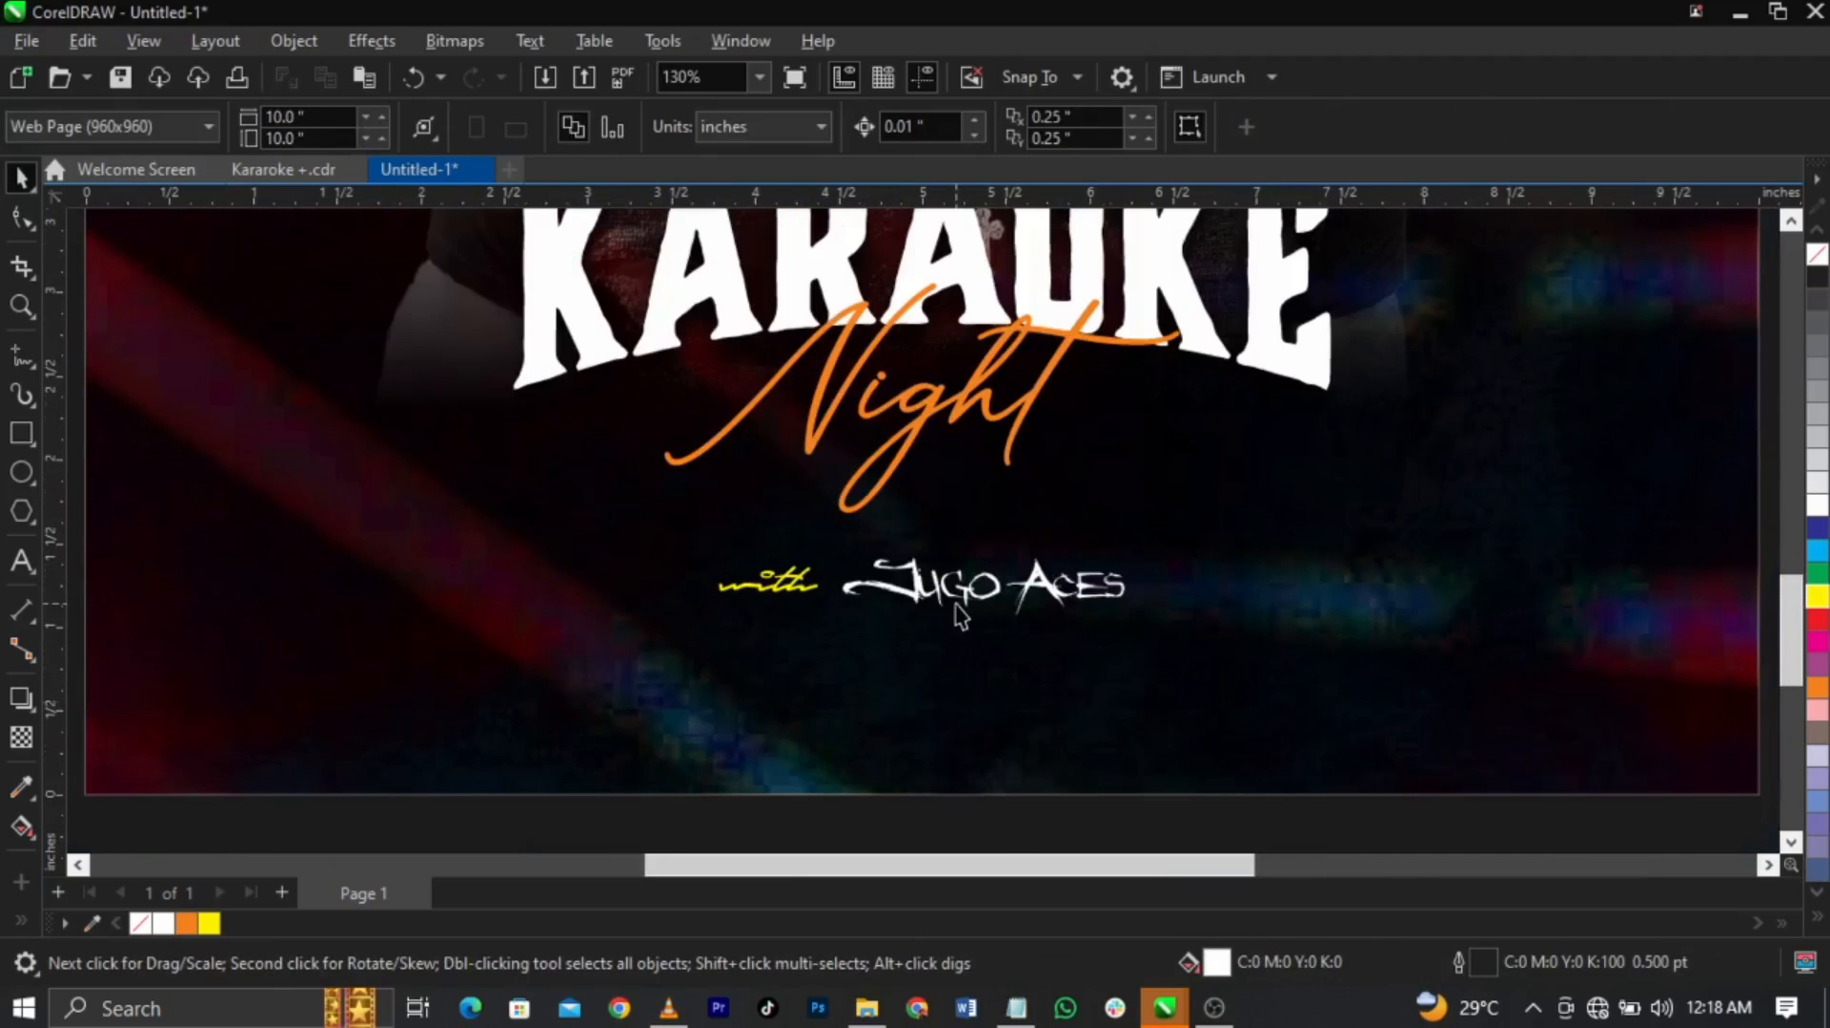
Move the performer line and "Night" up, scaling "Night" to about 2.9 inches wide and the performer line to about 2.63 inches wide
left_click_drag(961, 608, 961, 587)
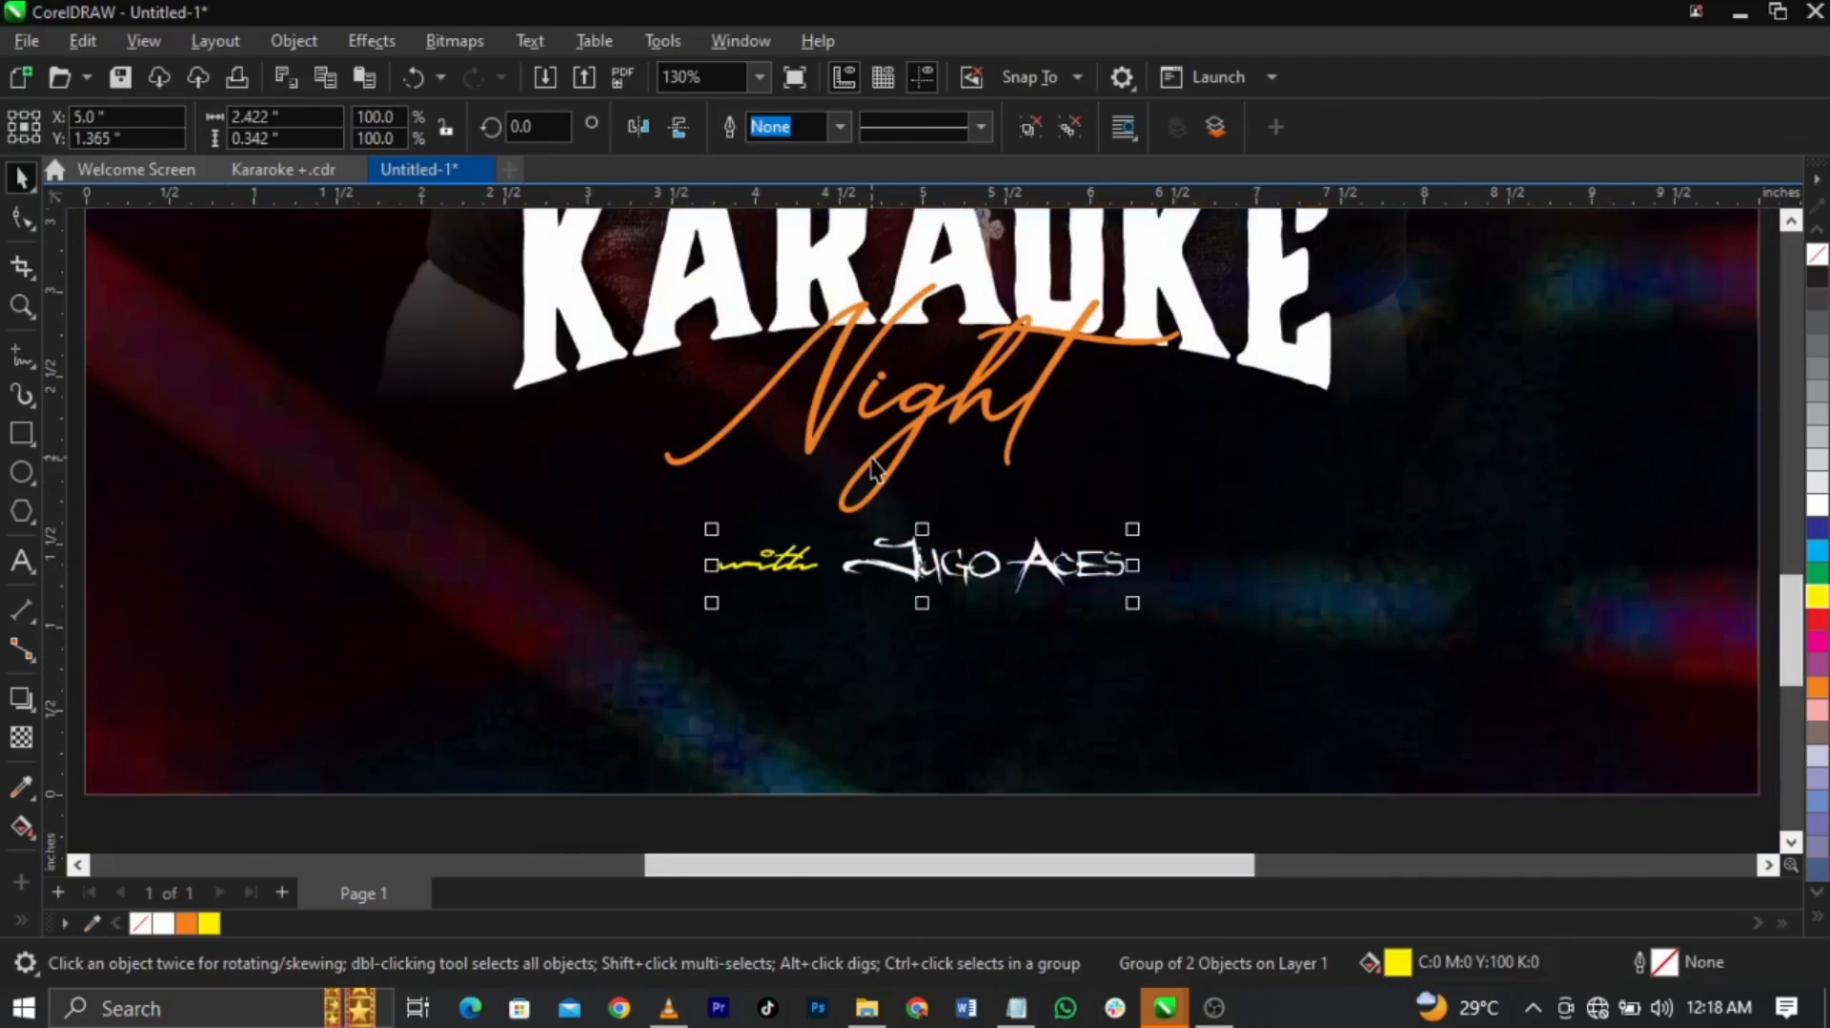
left_click_drag(915, 416, 915, 387)
left_click_drag(1186, 492, 1172, 488)
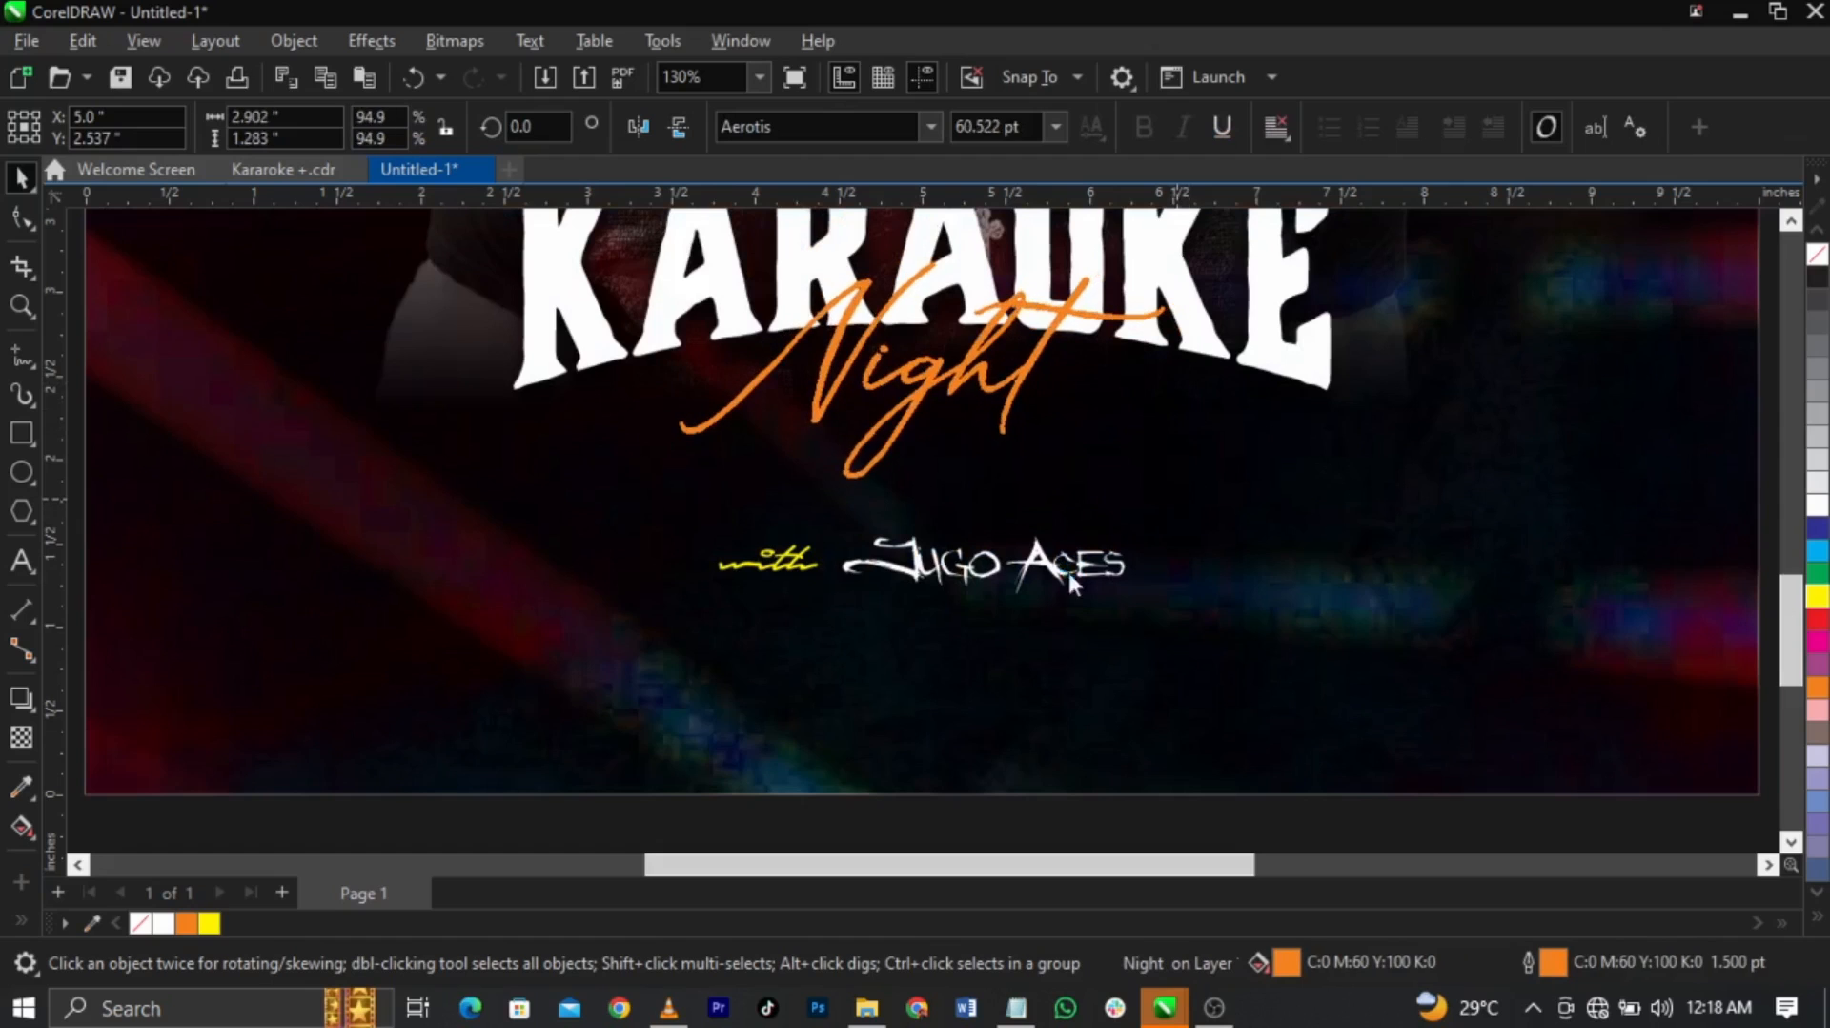
left_click_drag(1037, 564, 1148, 584)
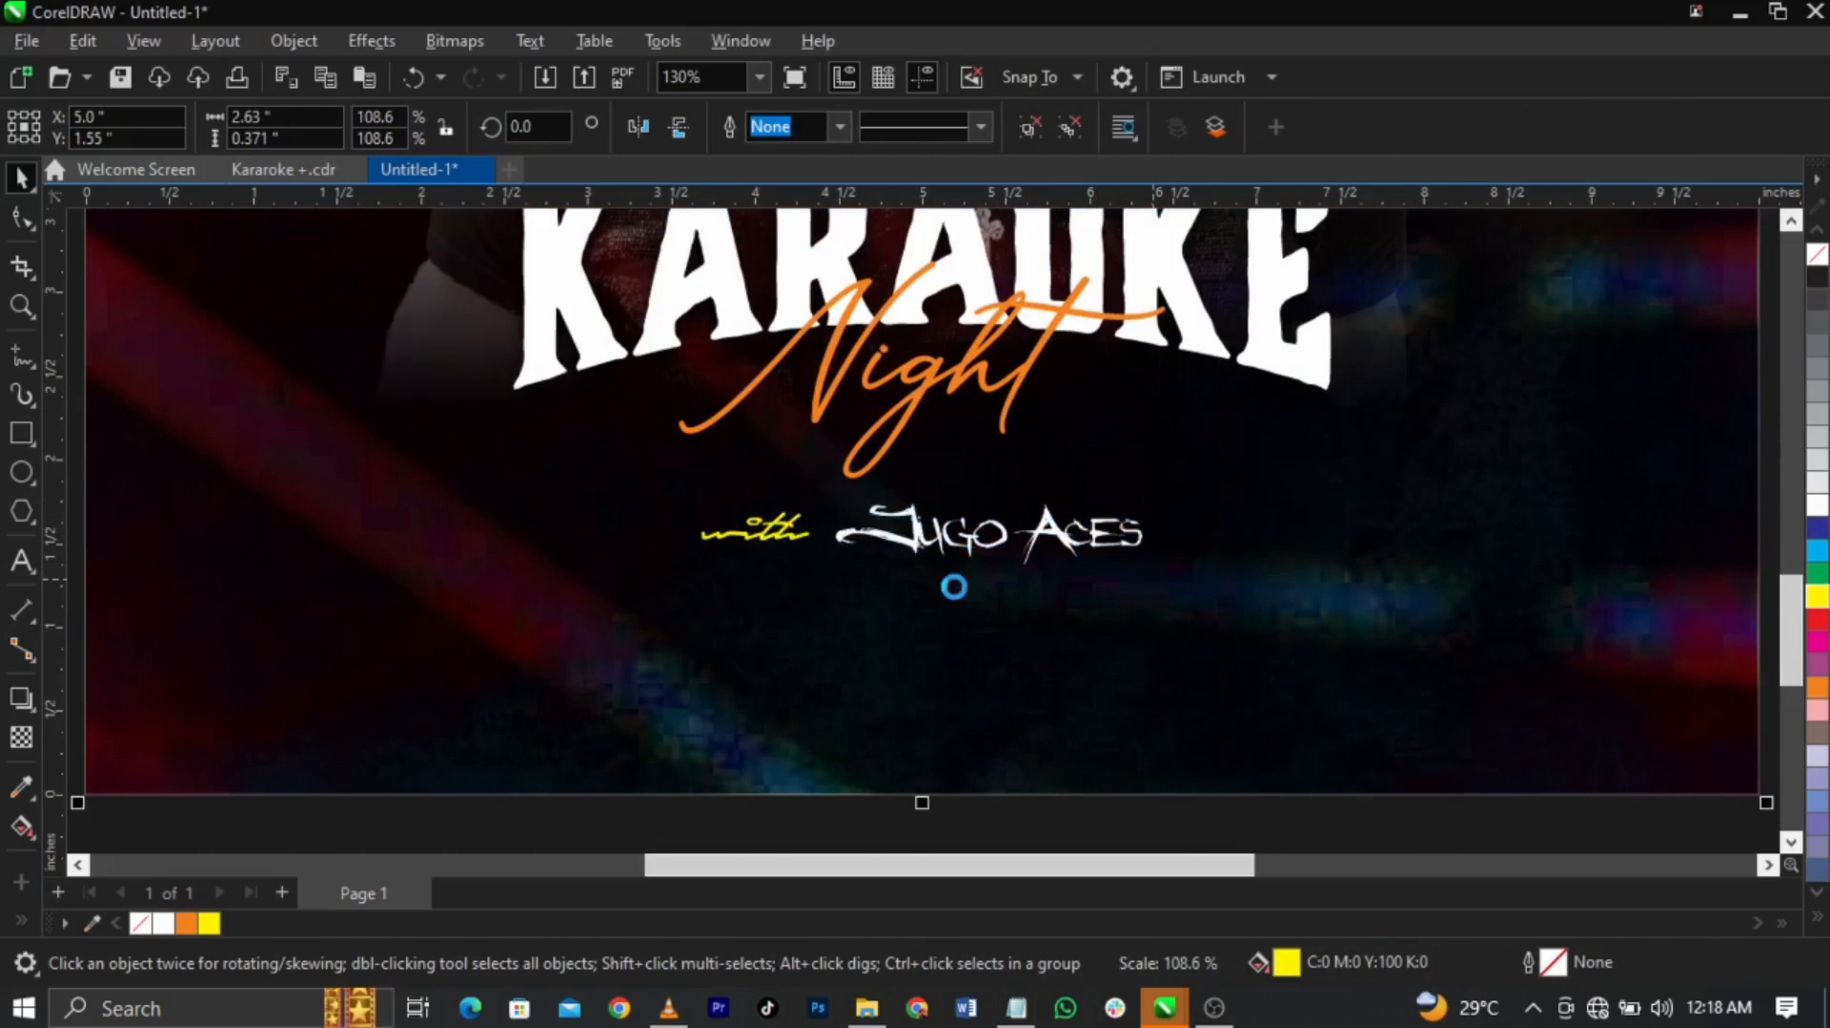
Cut the date, time and venue address lines from the event text block and place them as separate text below the flyer
scroll(706, 577, "down", 3)
scroll(1042, 767, "down", 2)
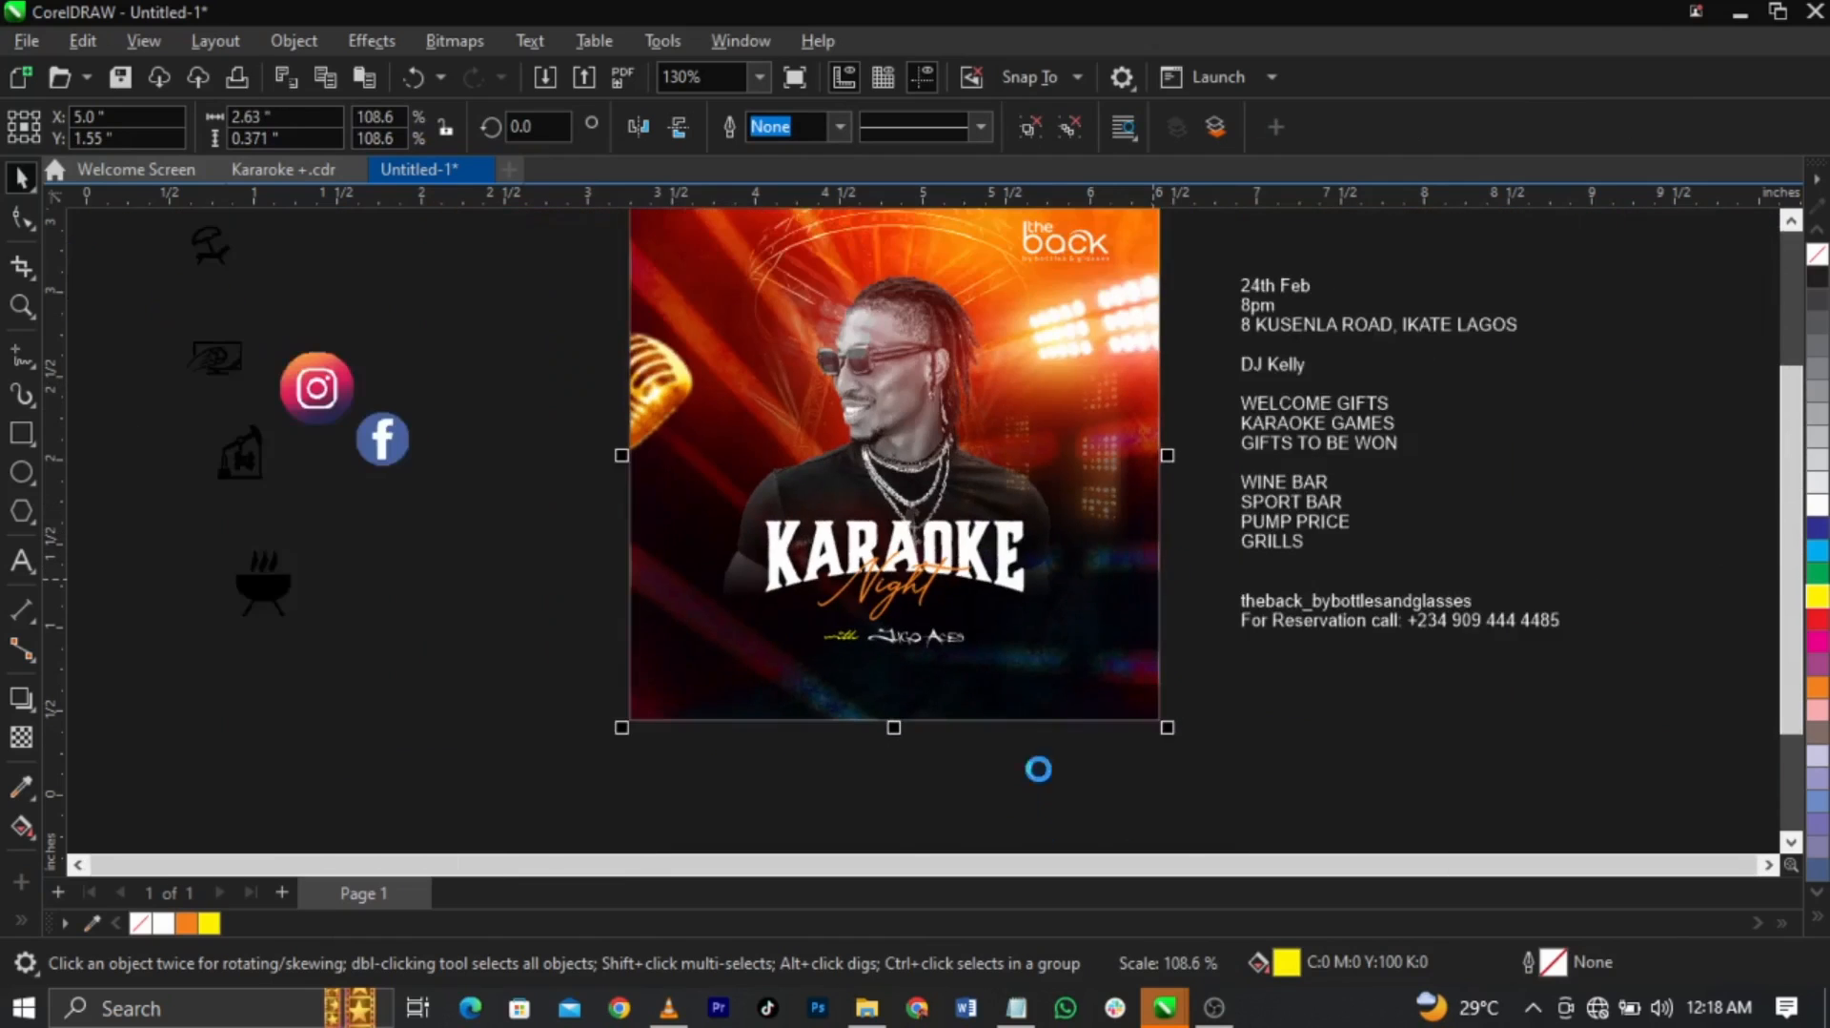
double_click(1256, 353)
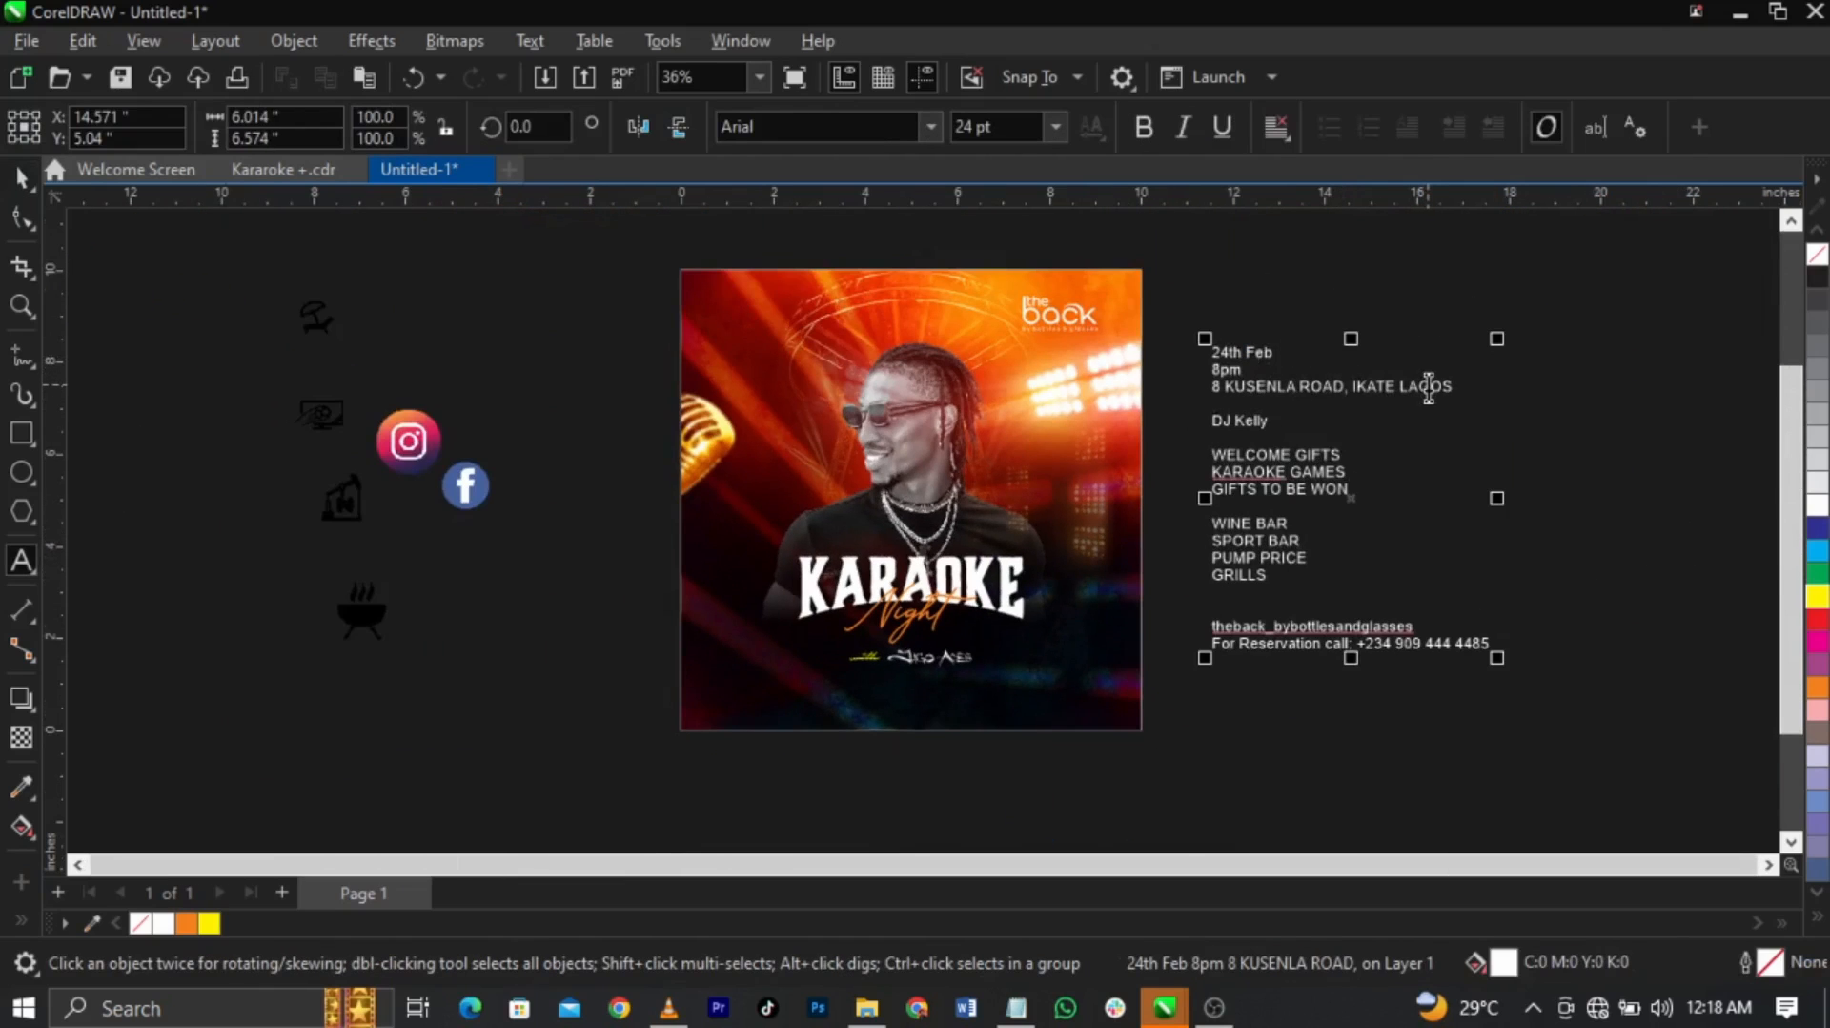
left_click_drag(1453, 386, 1185, 344)
key("ctrl+c")
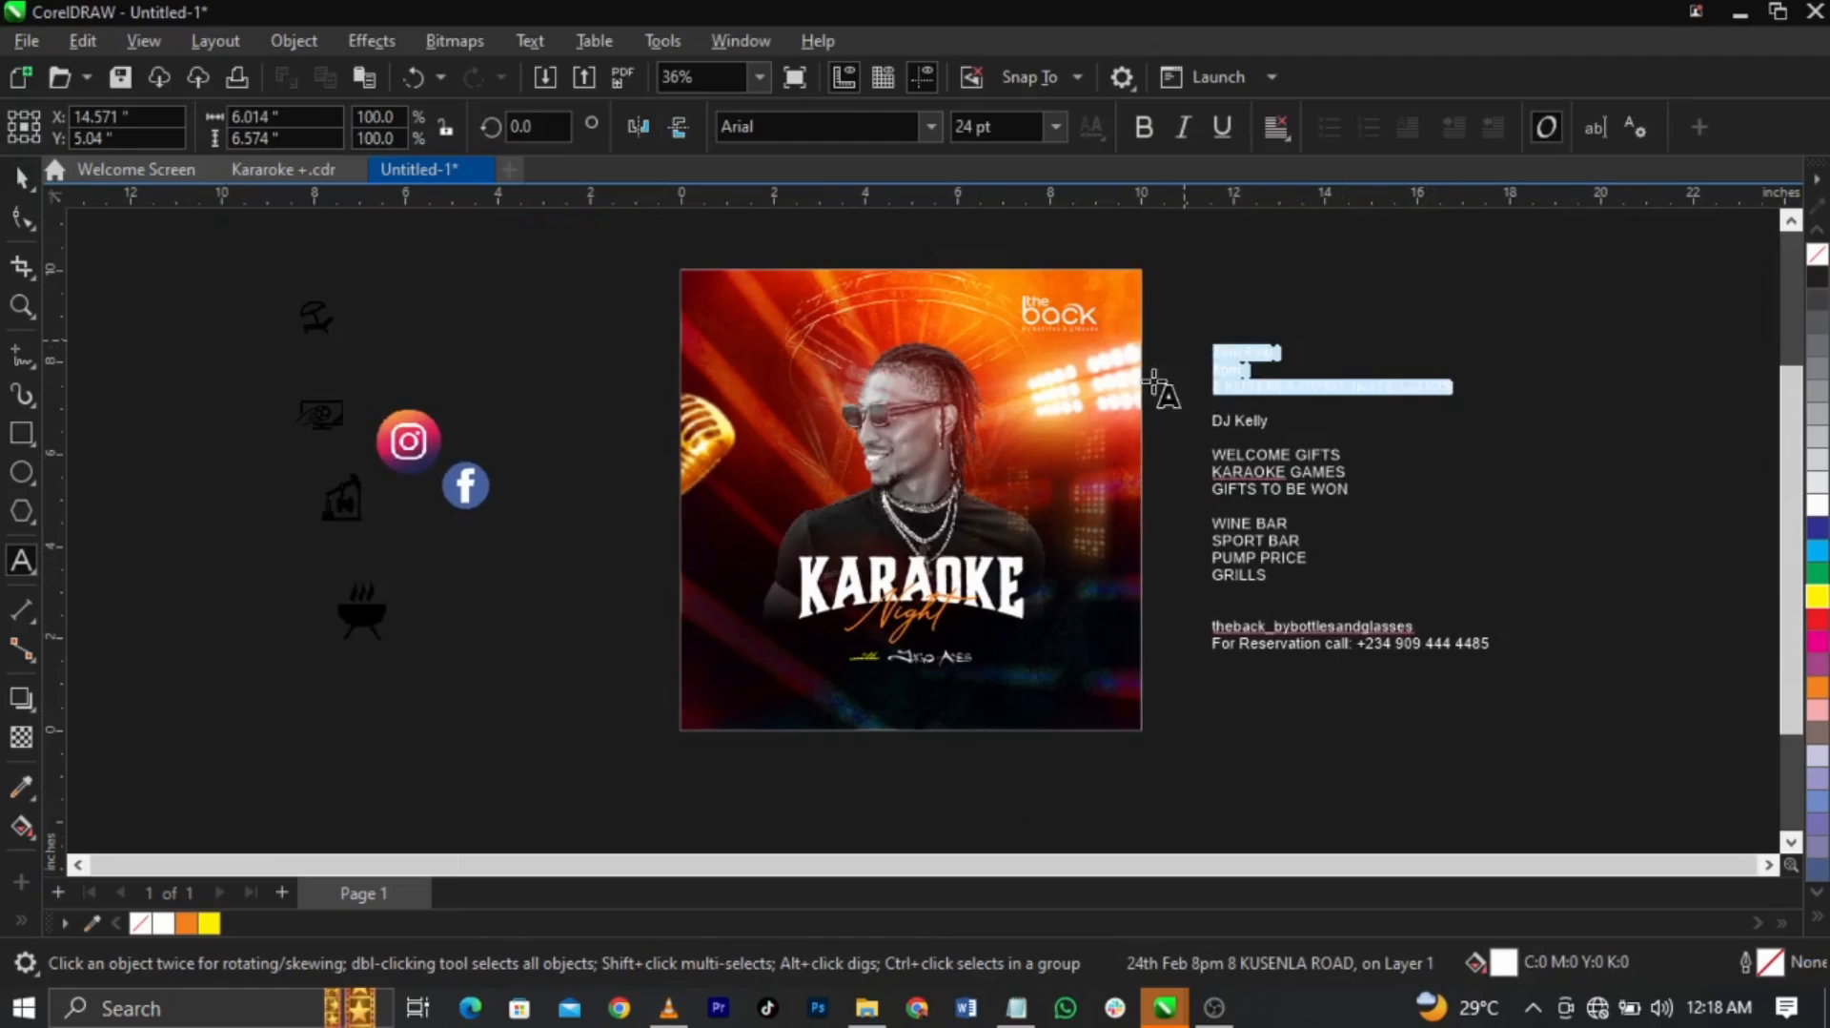
key("Delete")
key("ctrl+v")
key("ctrl+space")
left_click_drag(1232, 508, 1221, 693)
key("F2")
left_click_drag(661, 579, 1418, 747)
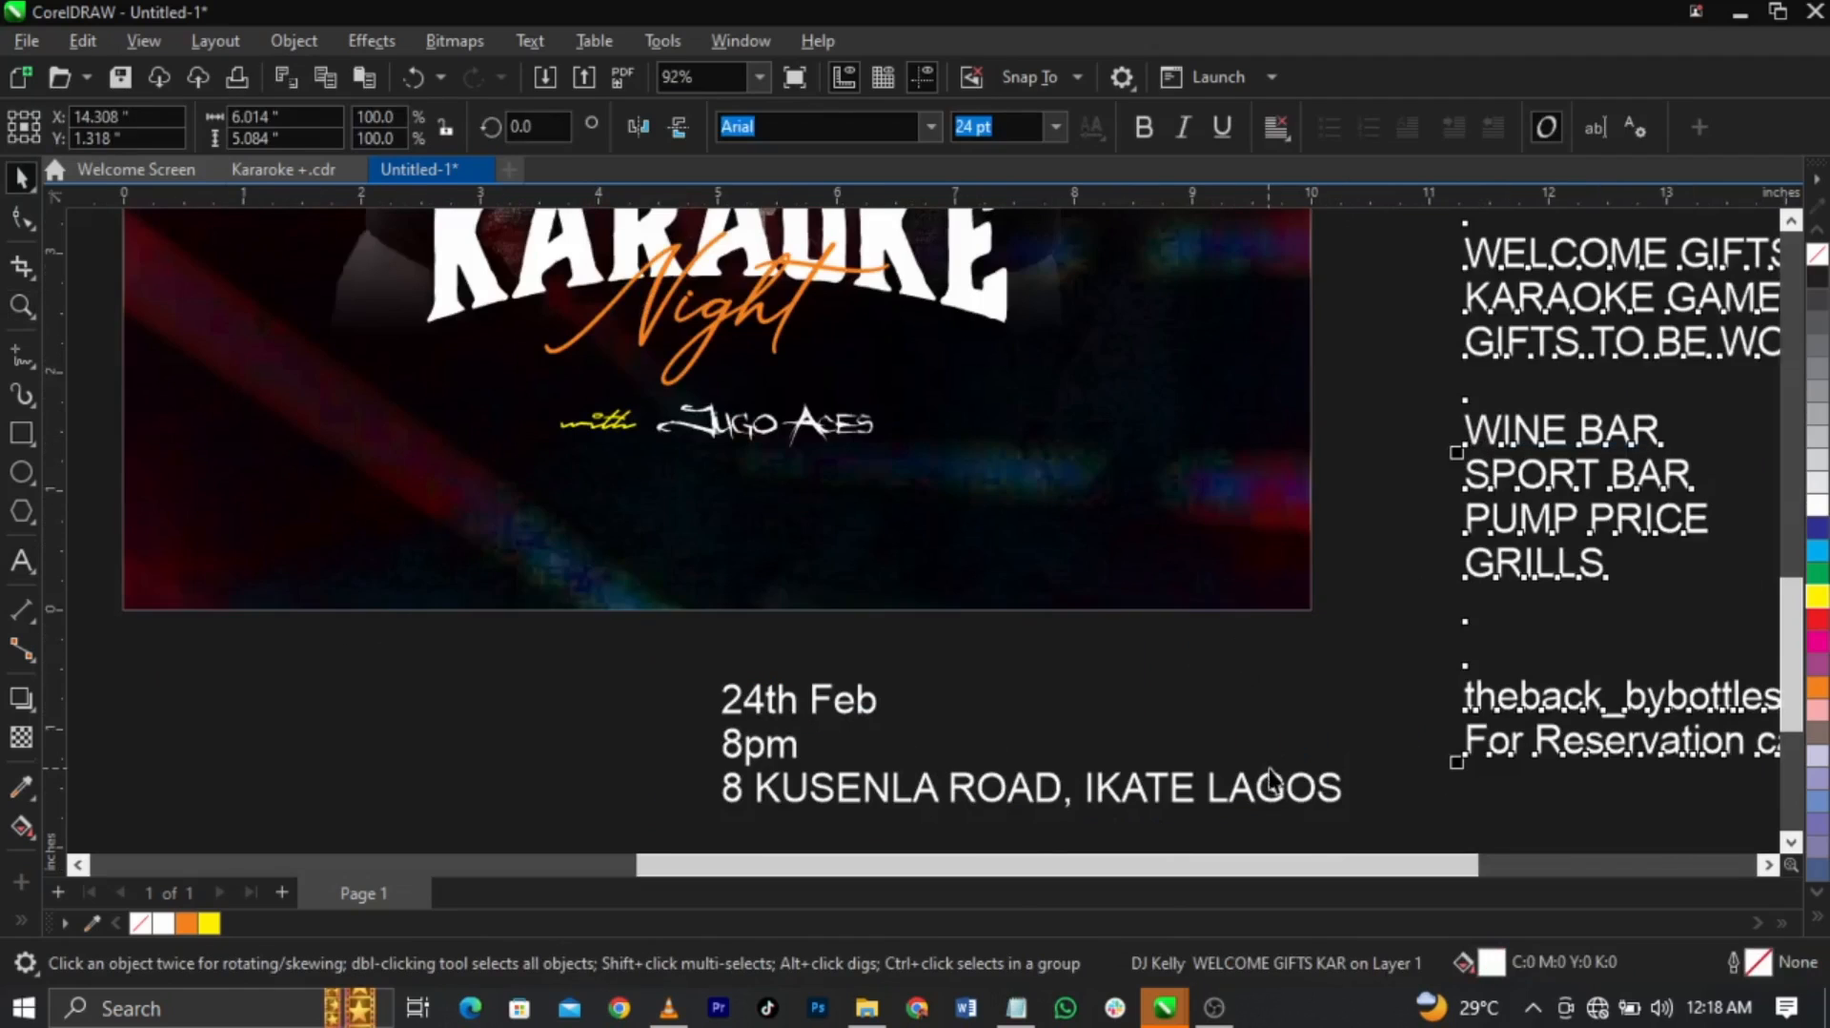
Break the date, time and address text into separate lines, and centre the address line horizontally beneath the performer line
left_click(1273, 778)
key("ctrl+k")
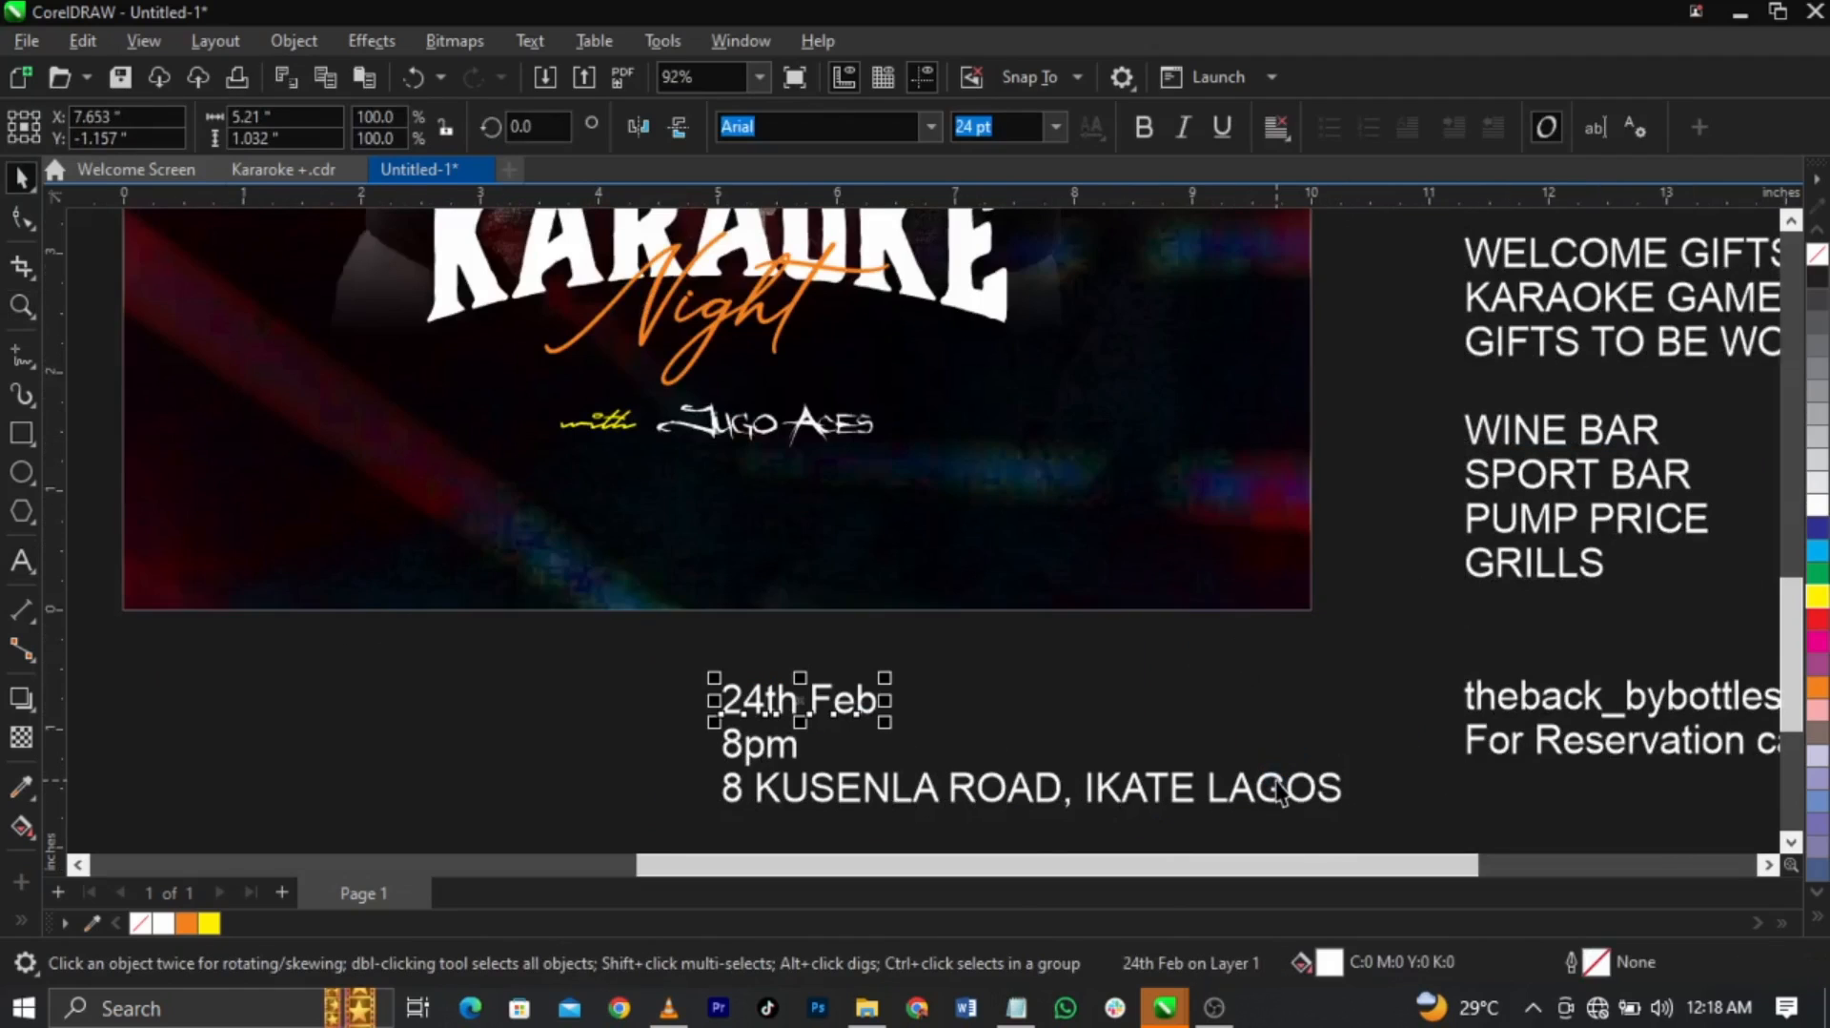
left_click_drag(1033, 778, 977, 486)
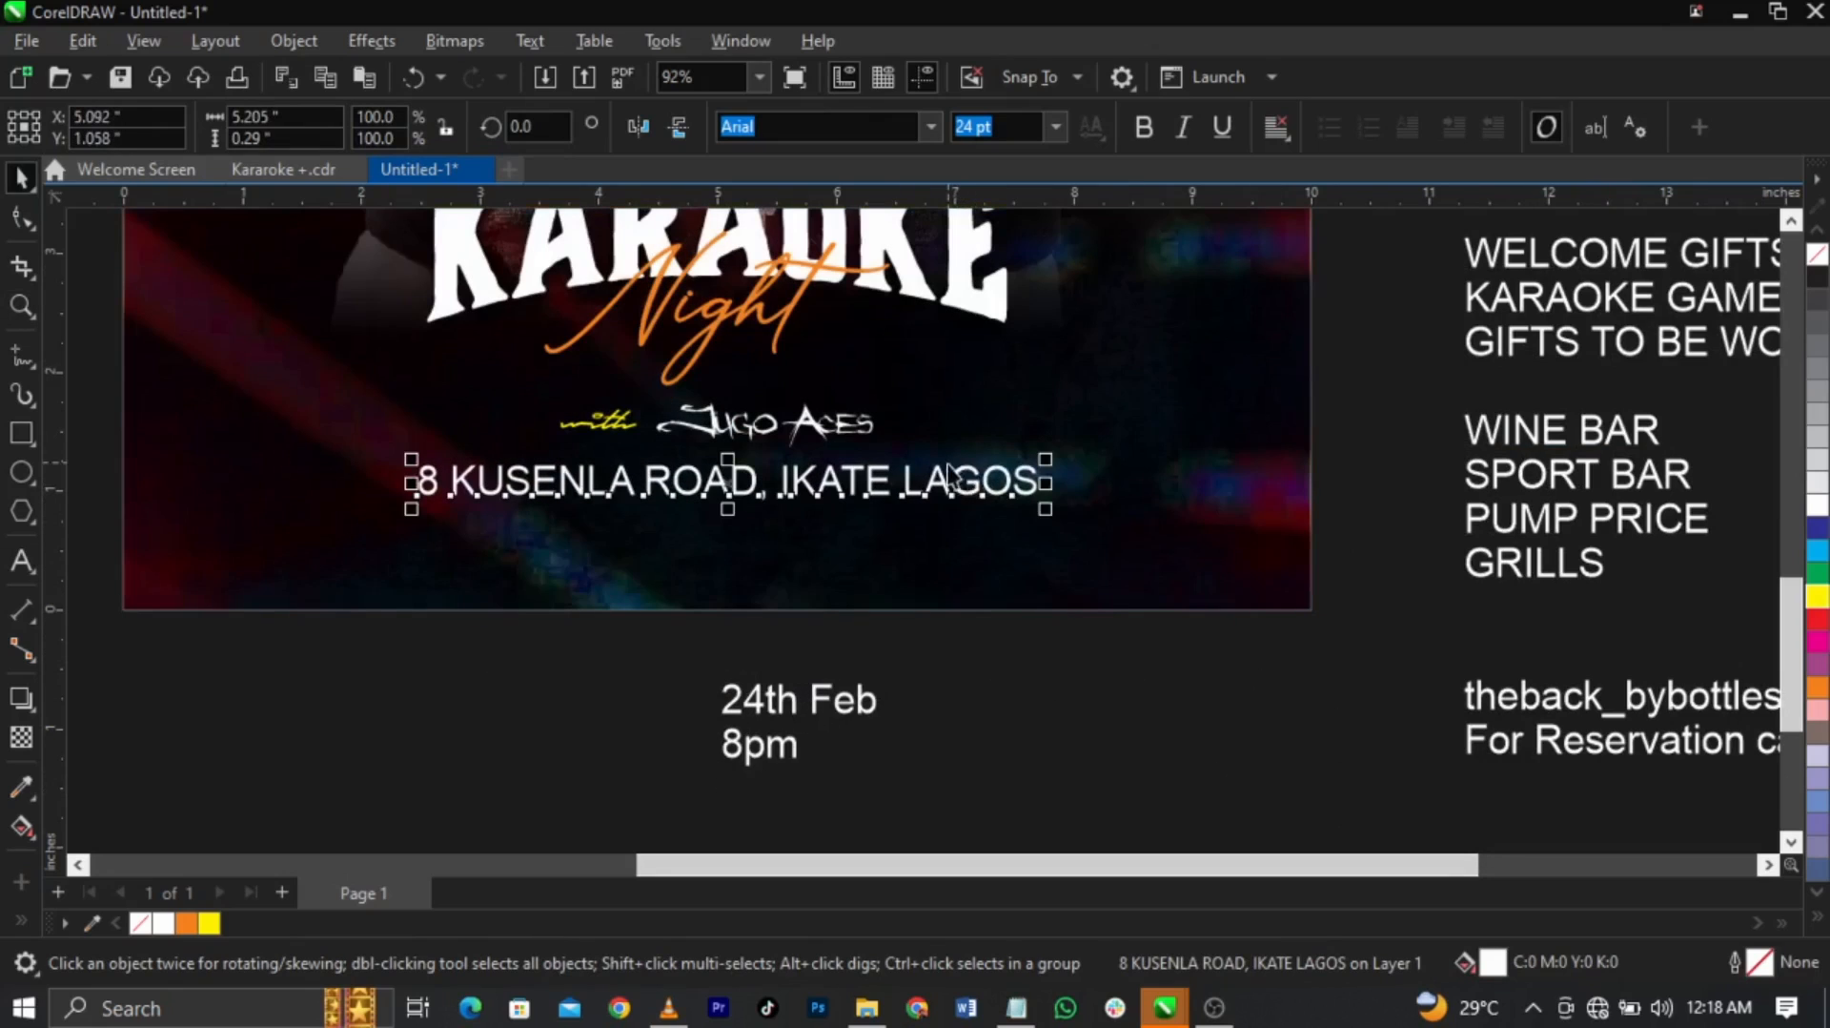
left_click(1125, 502, "shift")
key("c")
left_click(1401, 503)
Set the venue address line in bold Campton Book
left_click(998, 500)
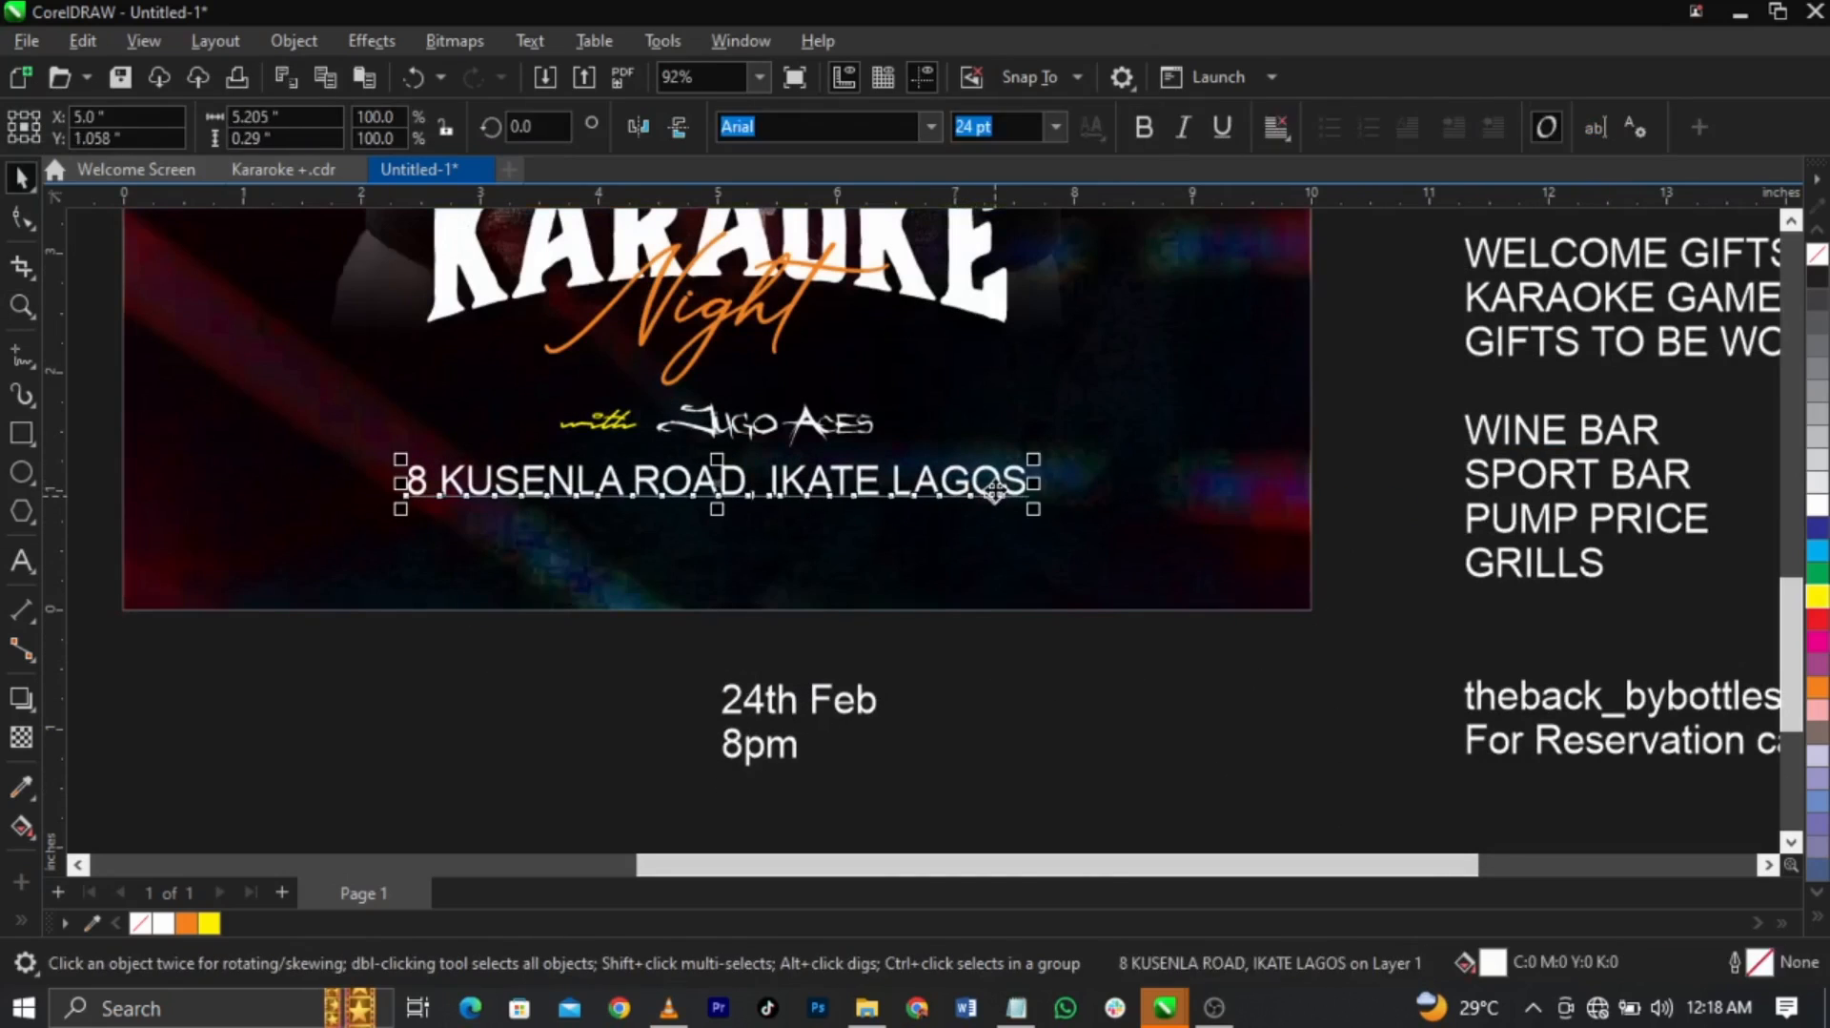
left_click(835, 129)
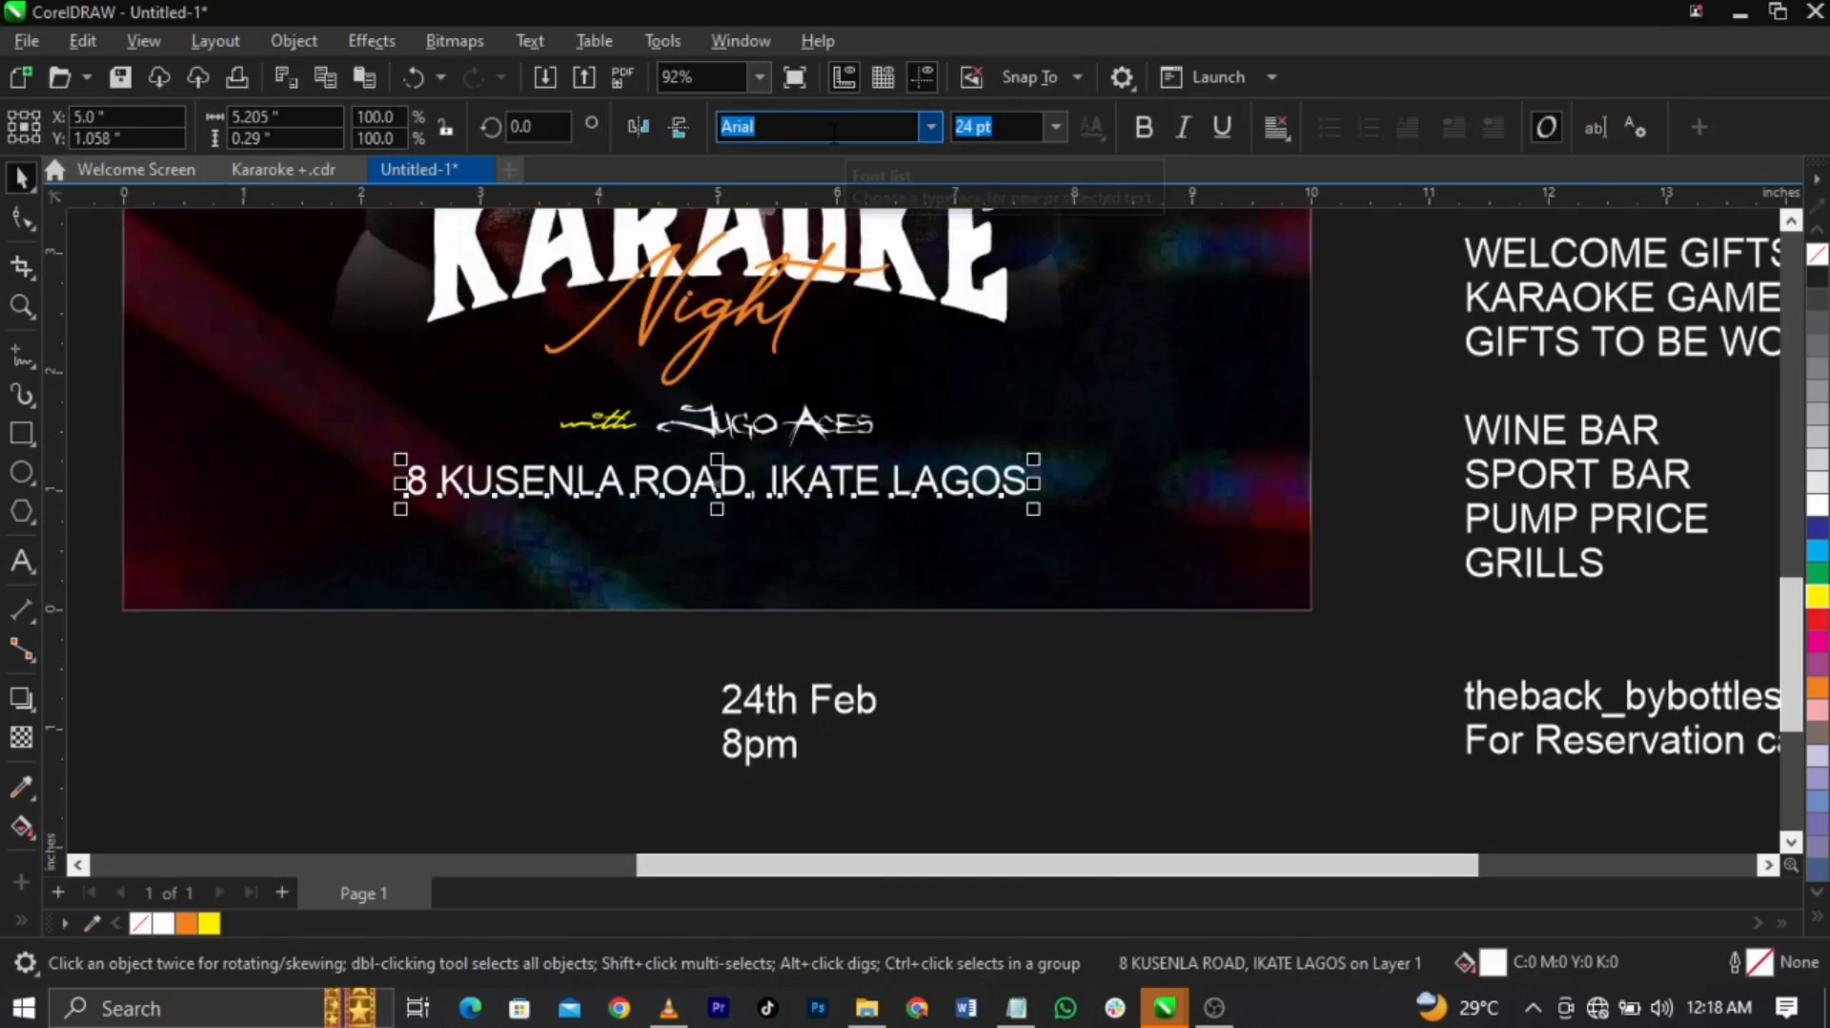
type("a")
key("BackSpace")
key("BackSpace")
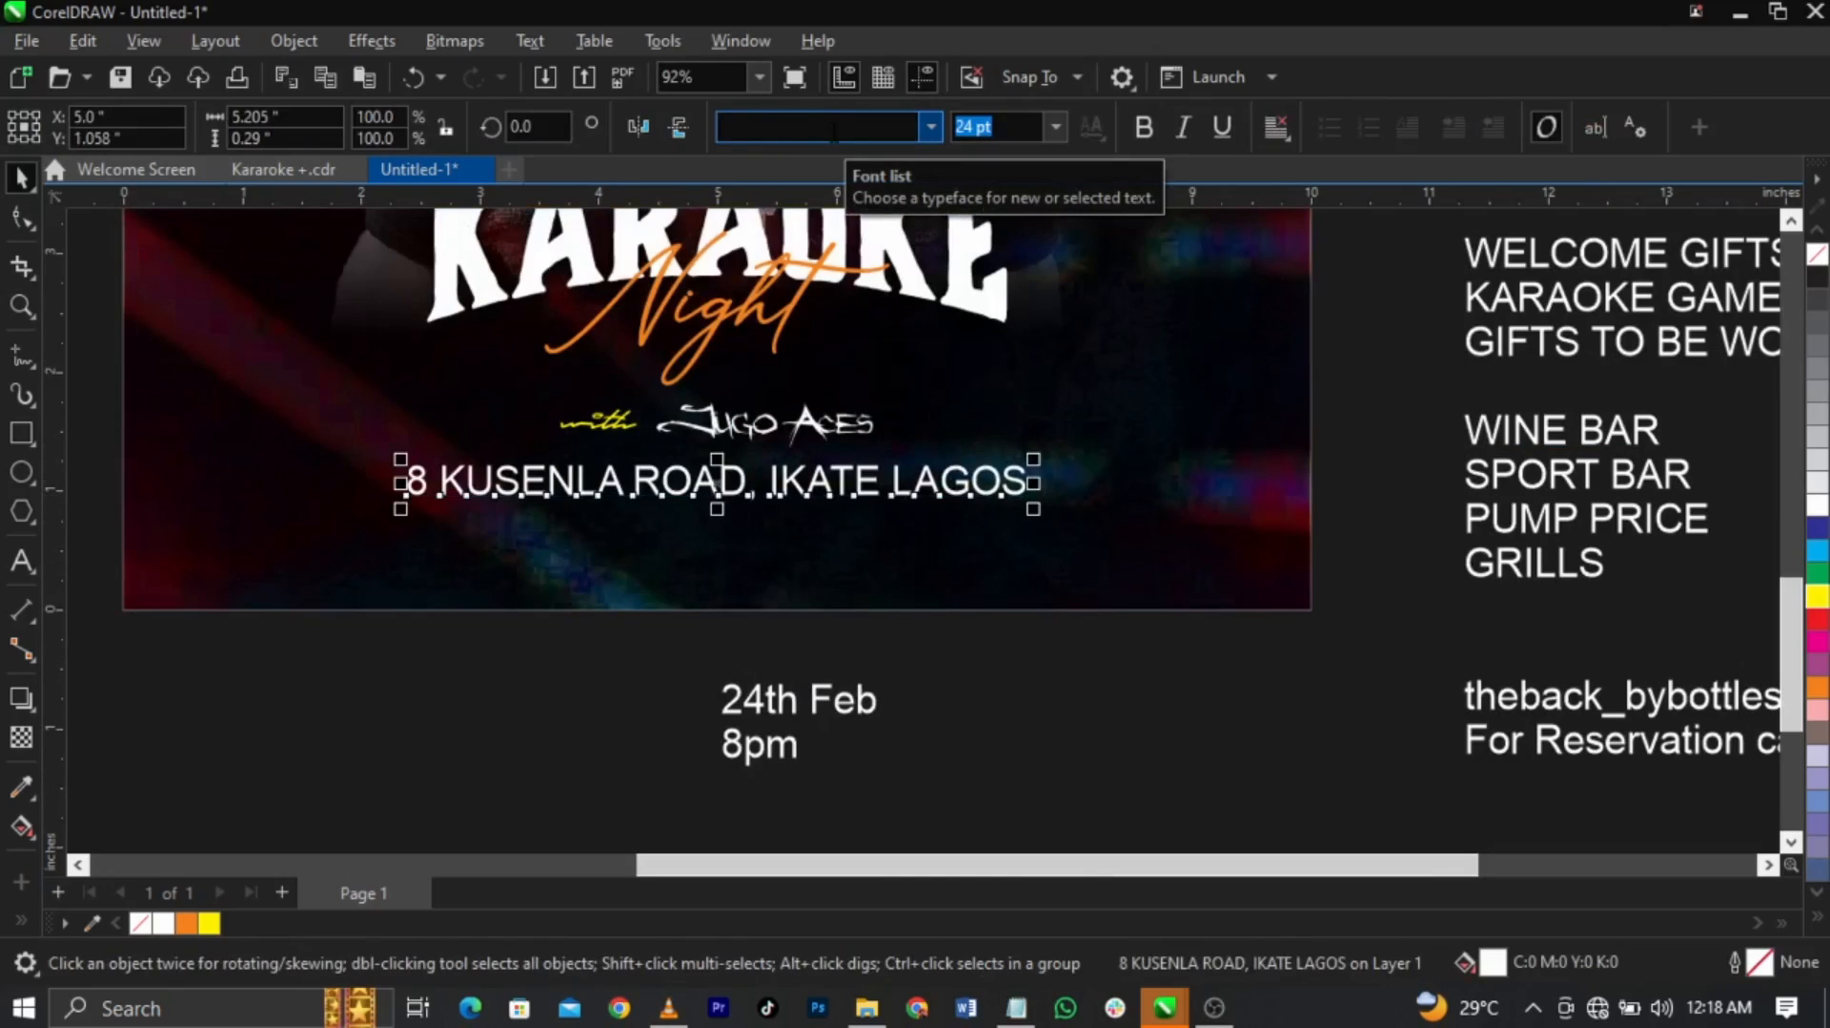
type("Campton Book")
key("Return")
left_click(1144, 127)
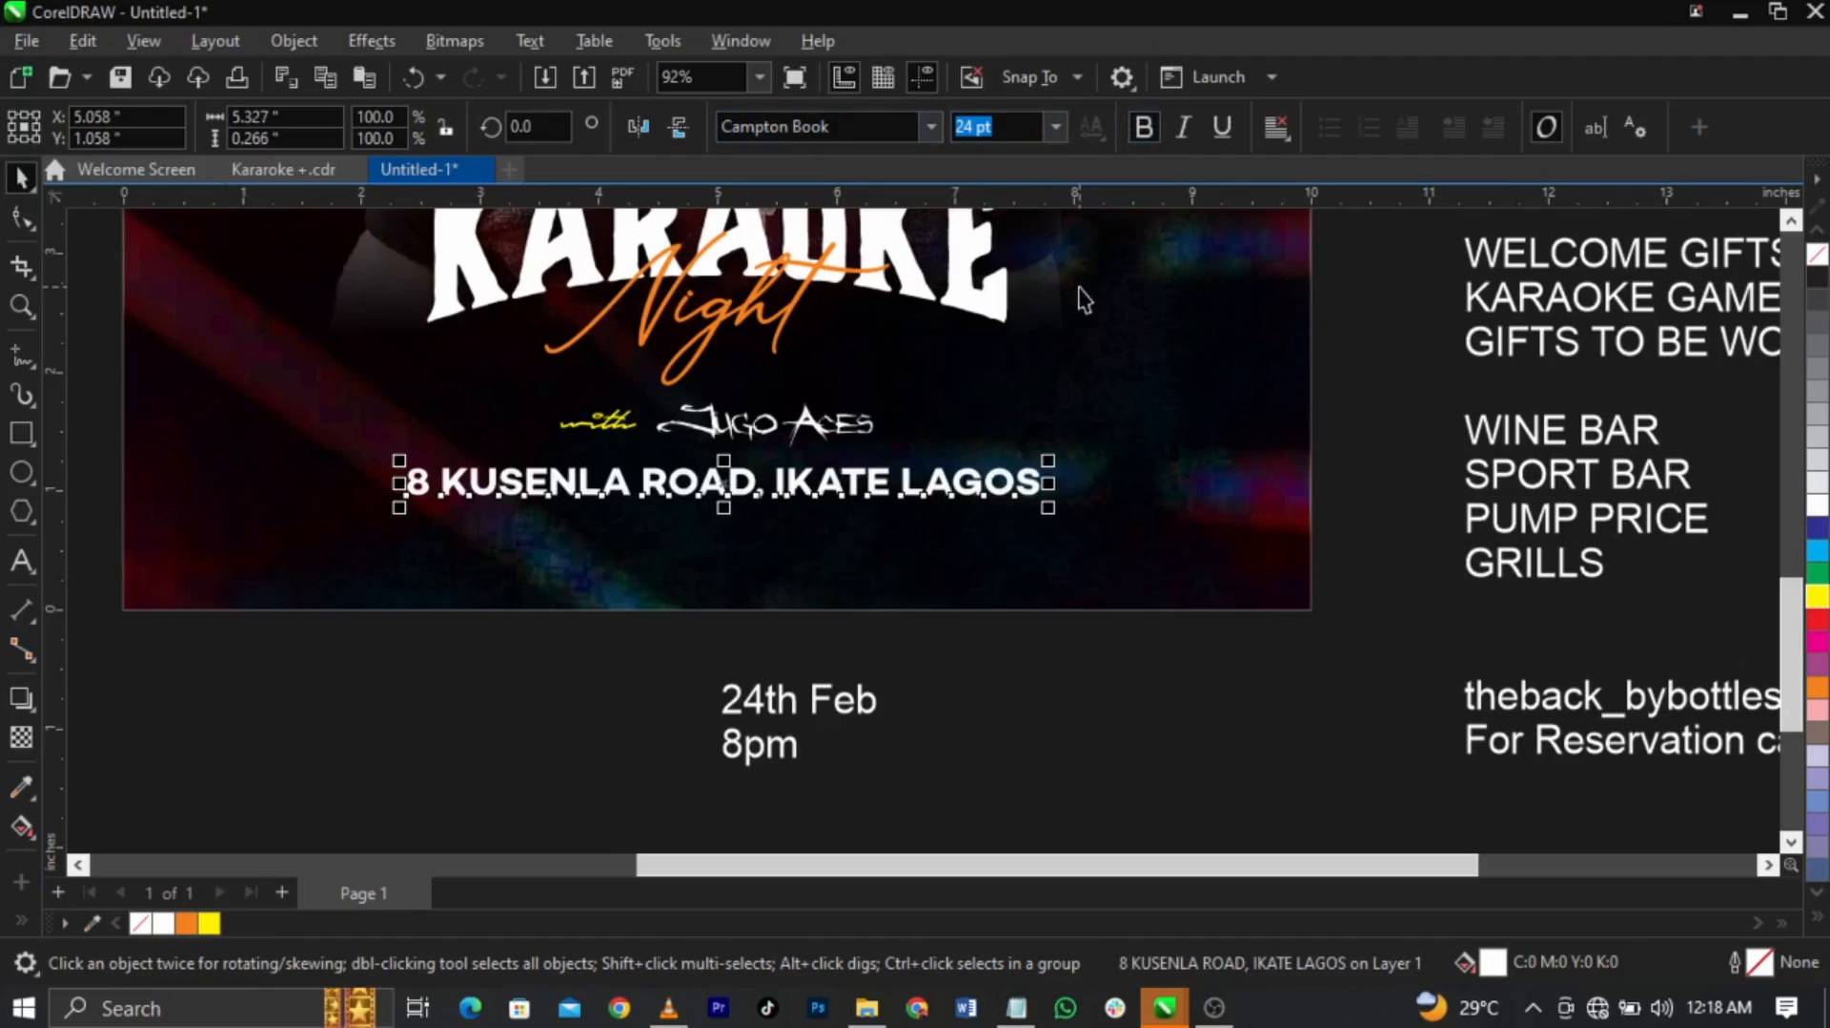
Scale the venue address down to about 4.22 inches wide and centre it horizontally on the flyer background
left_click_drag(1053, 512, 992, 531)
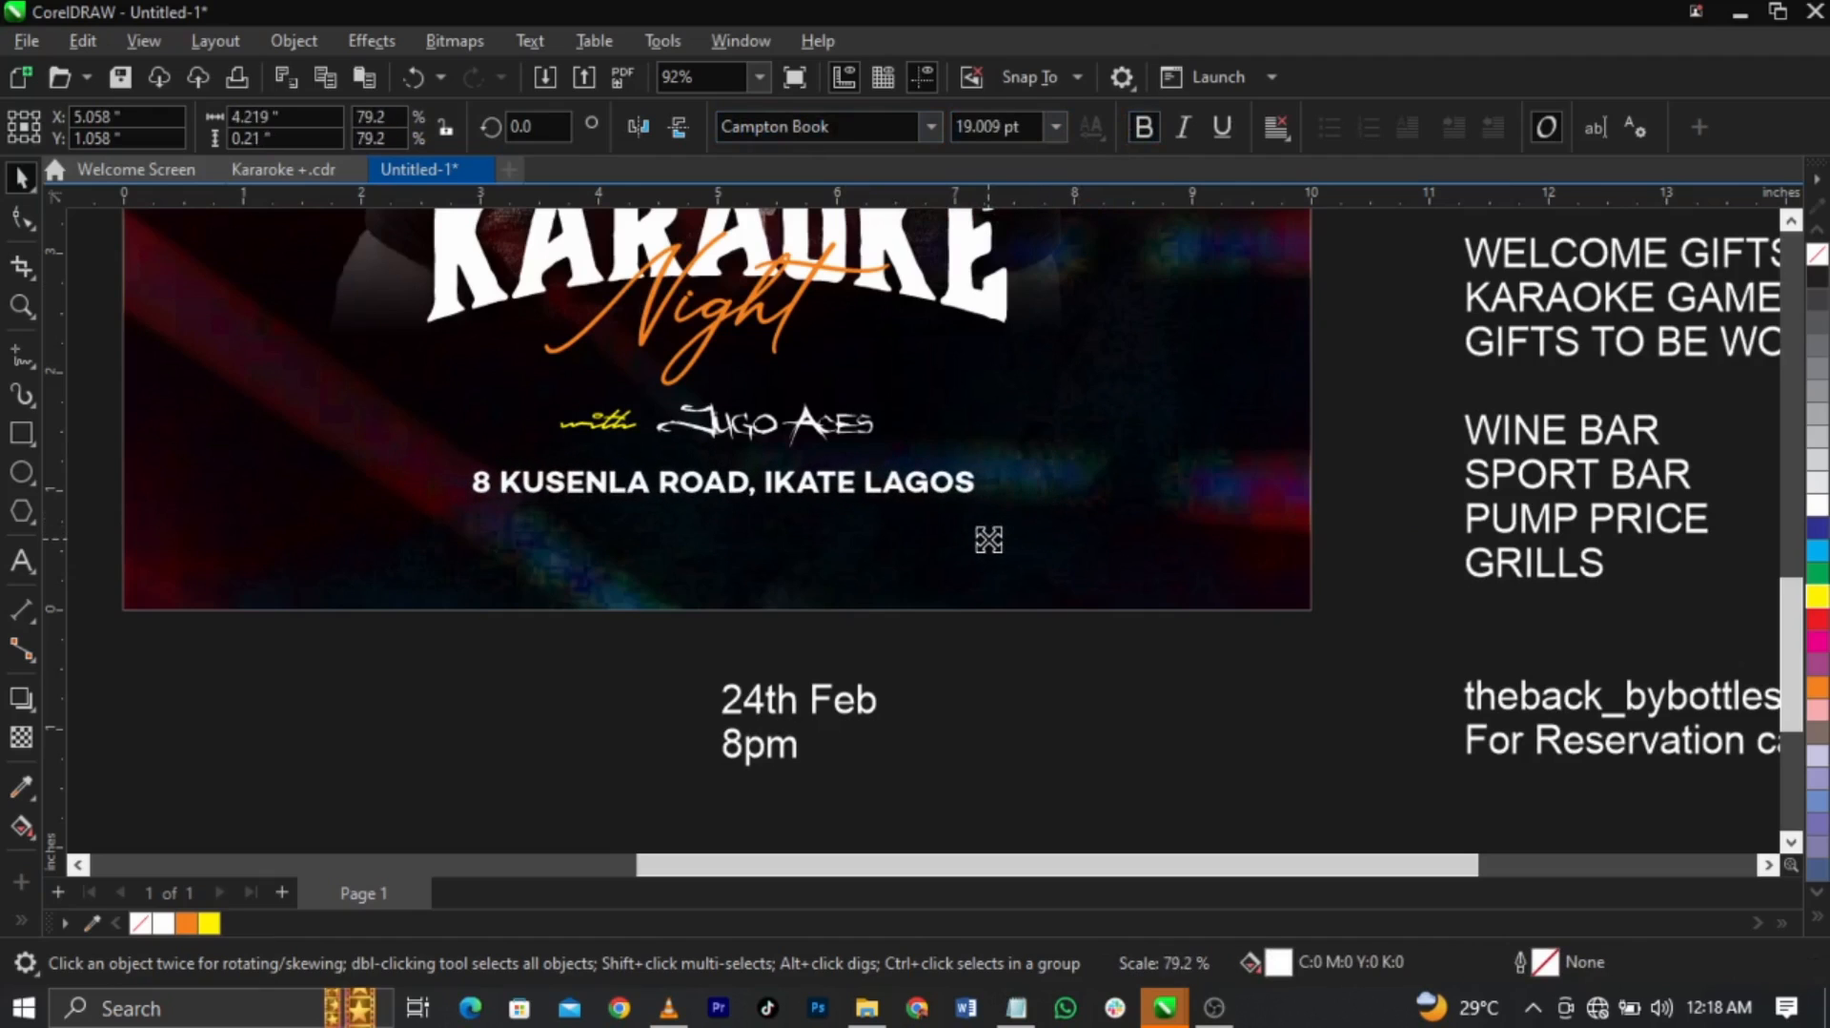
left_click(982, 591)
key("c")
scroll(702, 482, "up", 3)
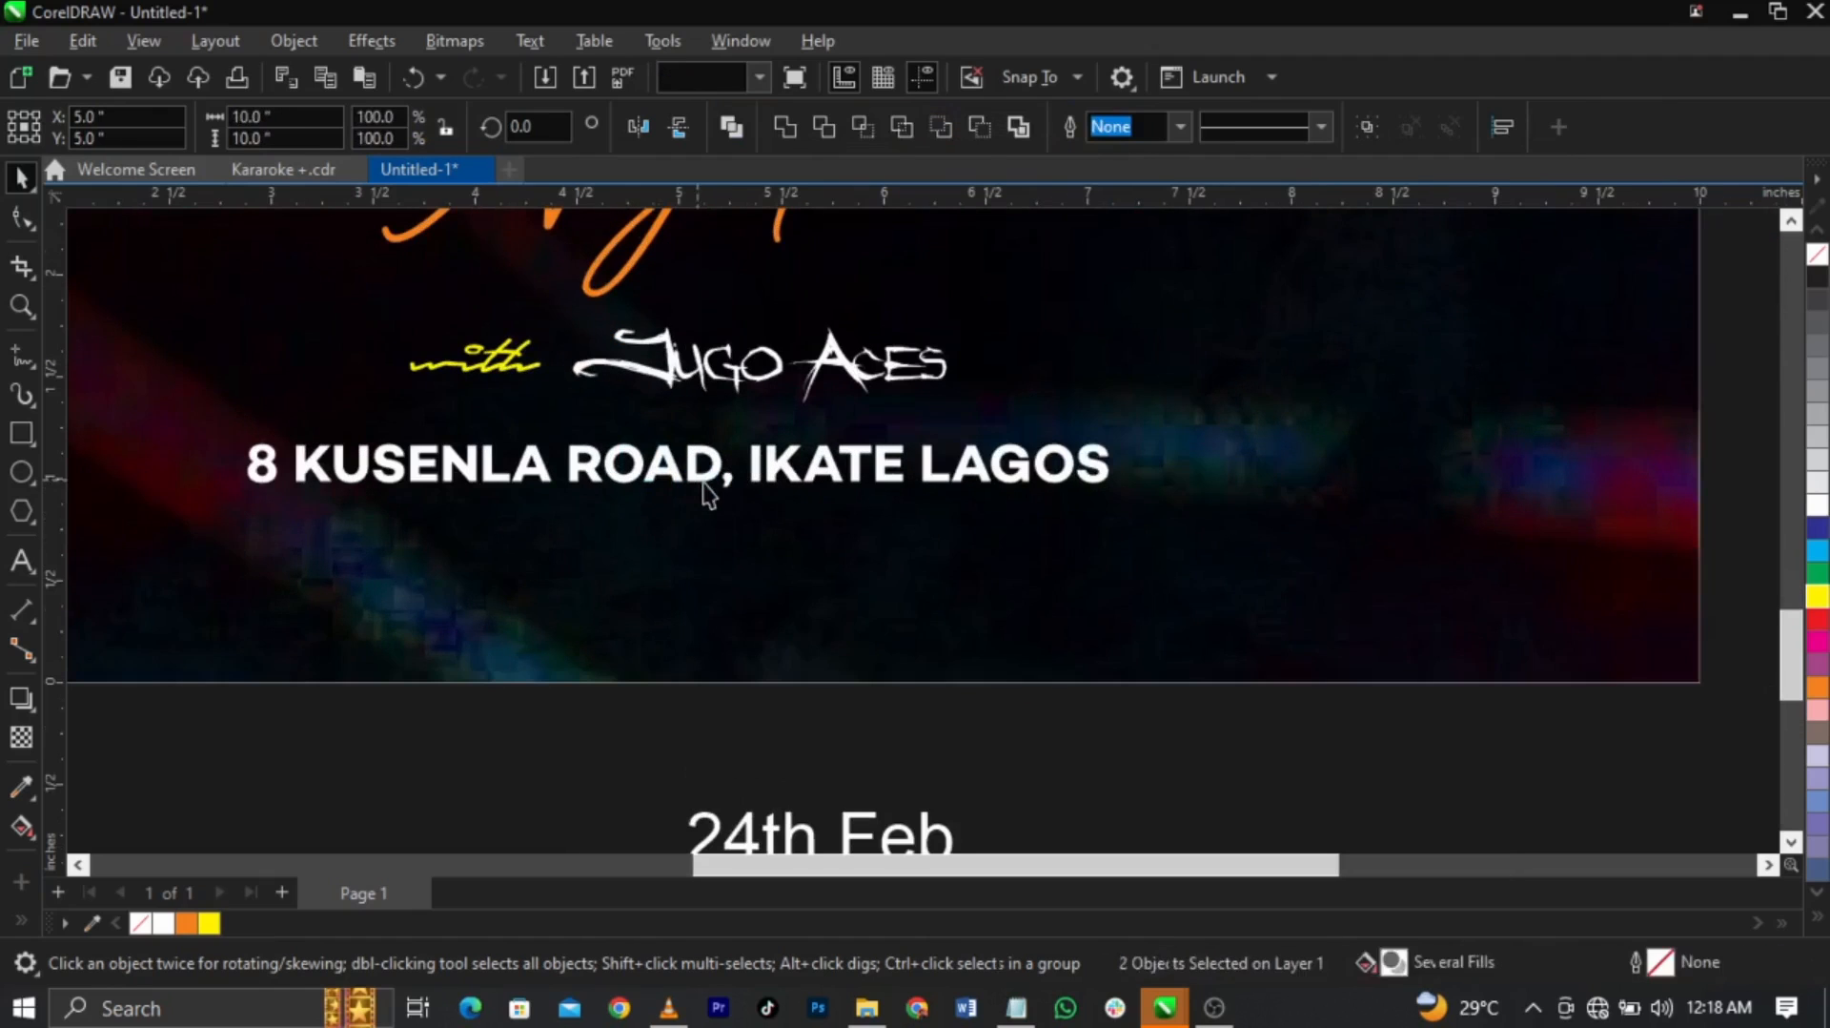
key("Escape")
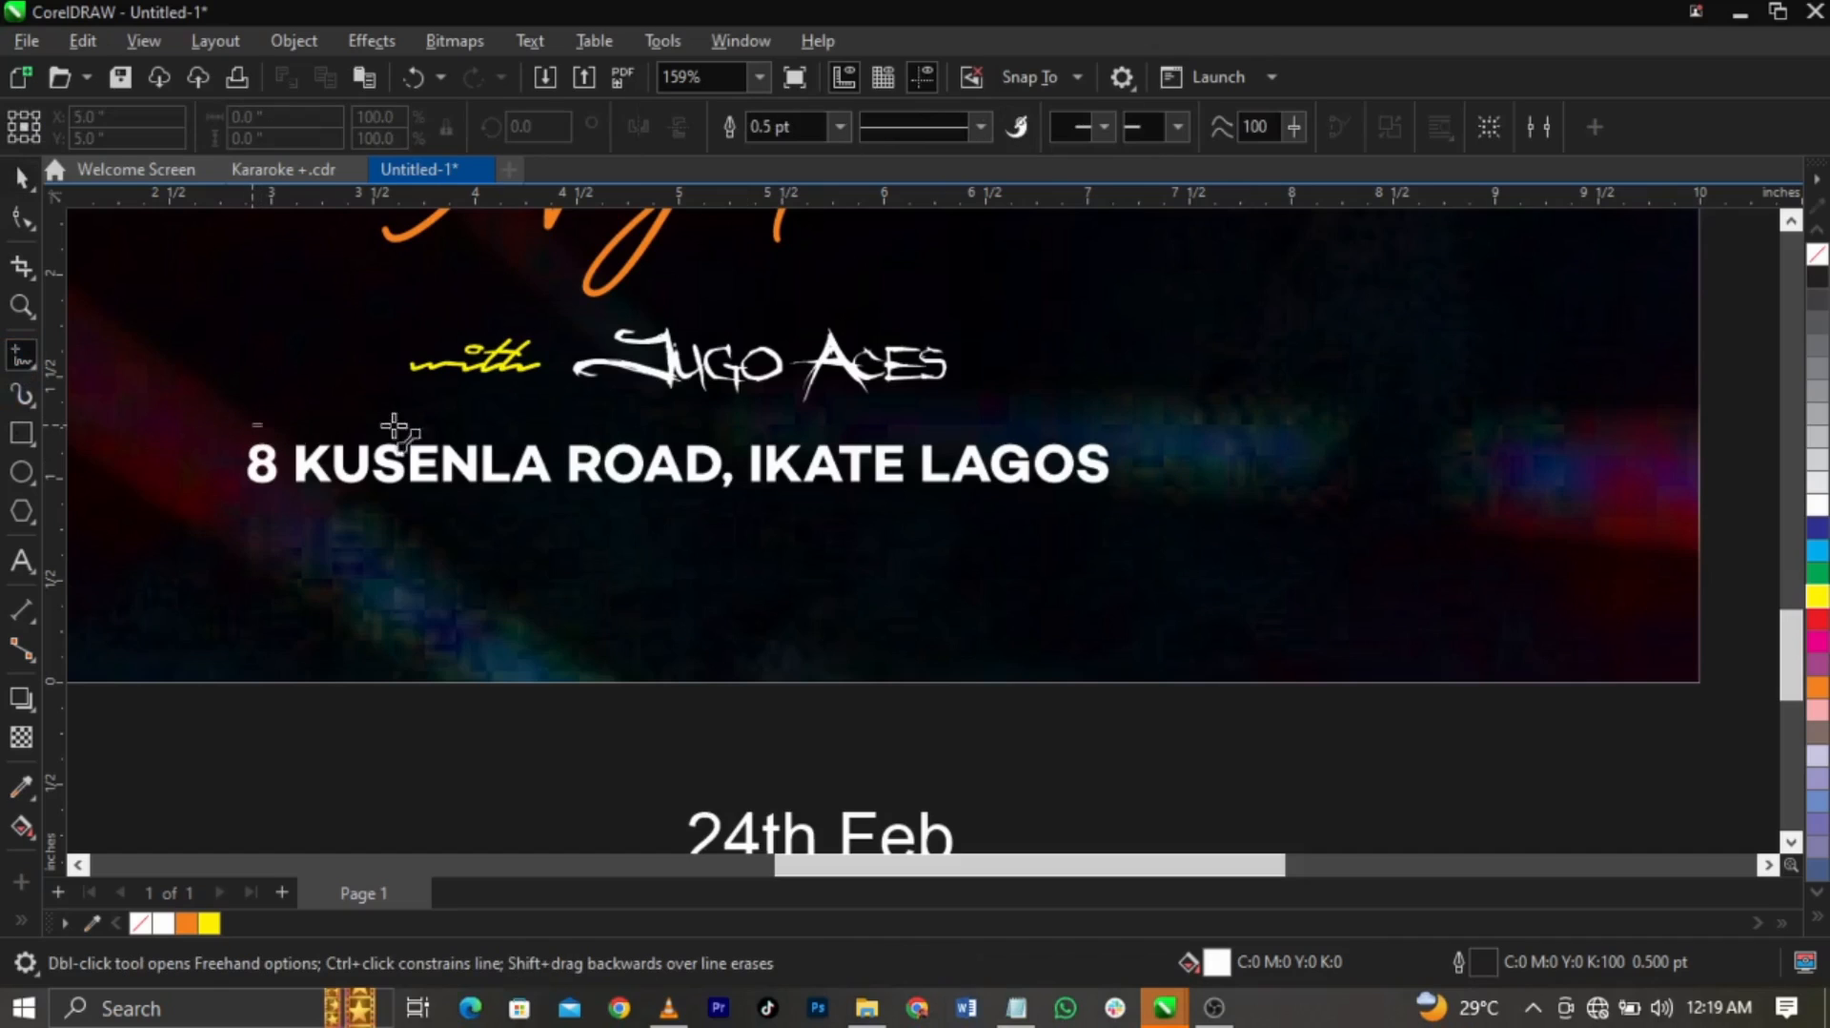
Draw a white horizontal line about 4.17 inches wide above the venue address and duplicate it below the address
mouse_move(395, 429)
left_mouse_down()
mouse_move(1135, 424)
mouse_move(1112, 424)
left_mouse_up()
key("space")
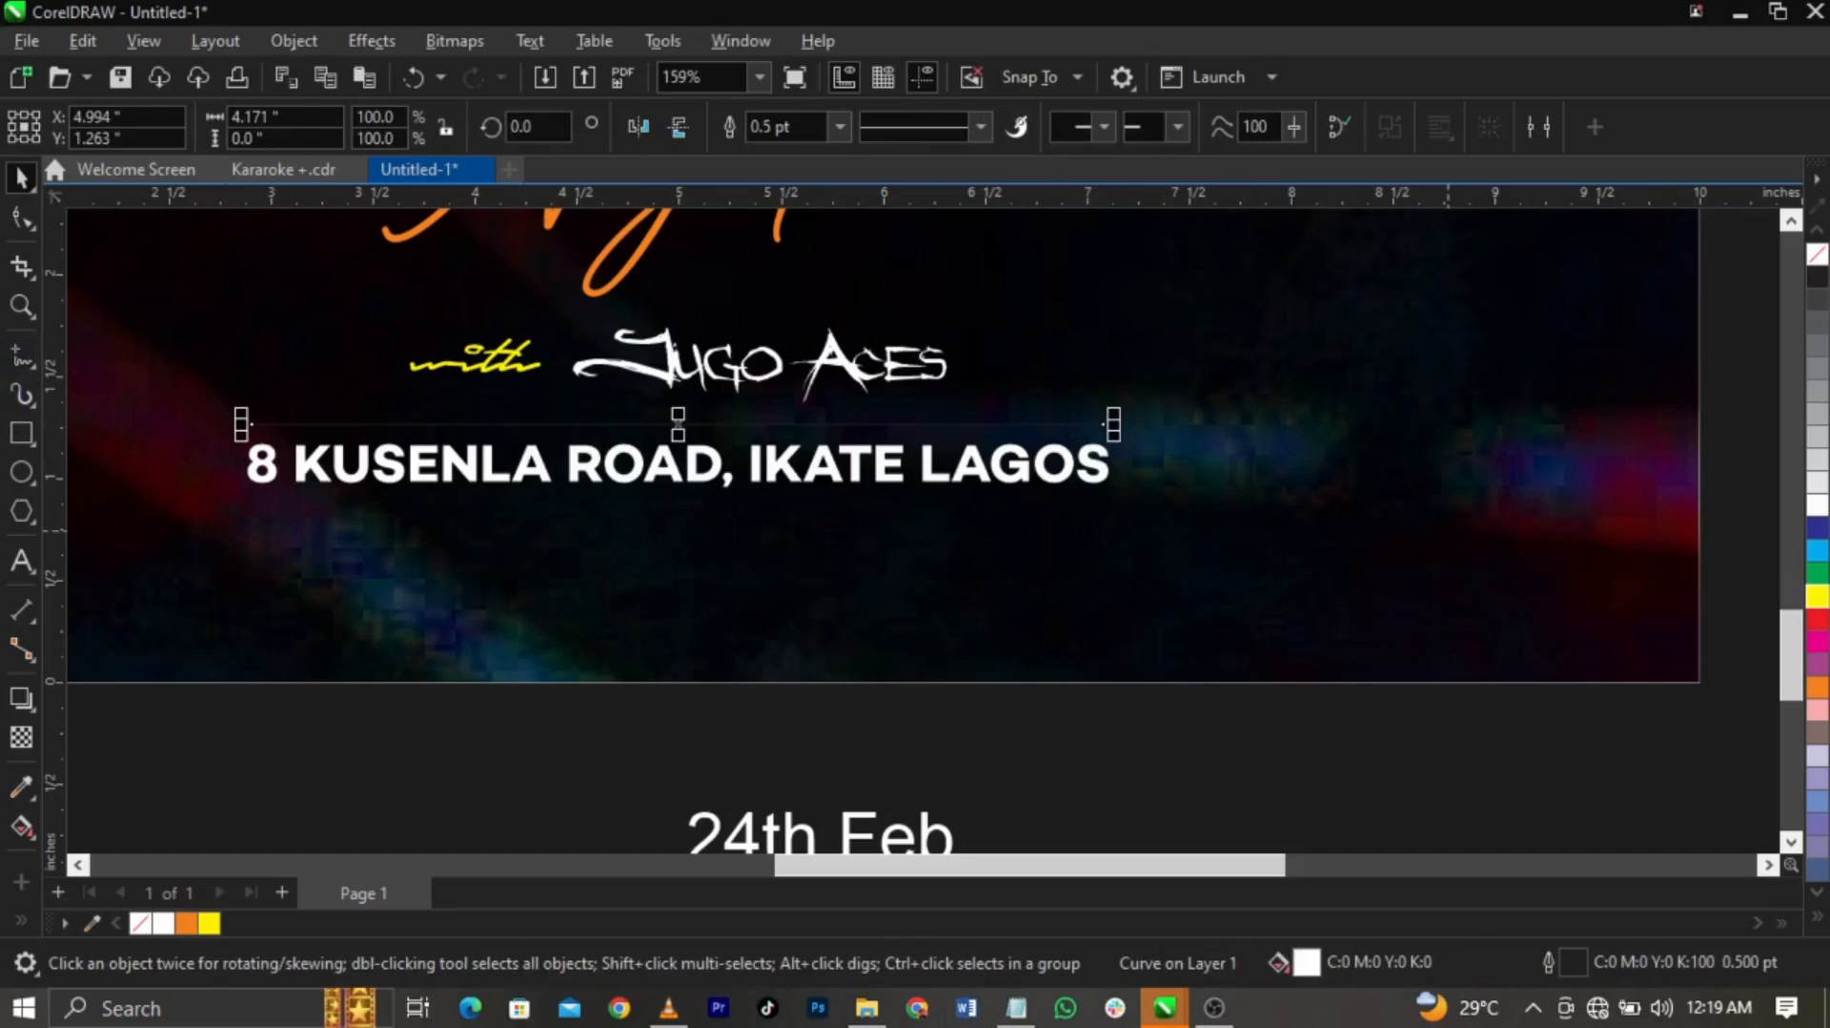
right_click(1819, 501)
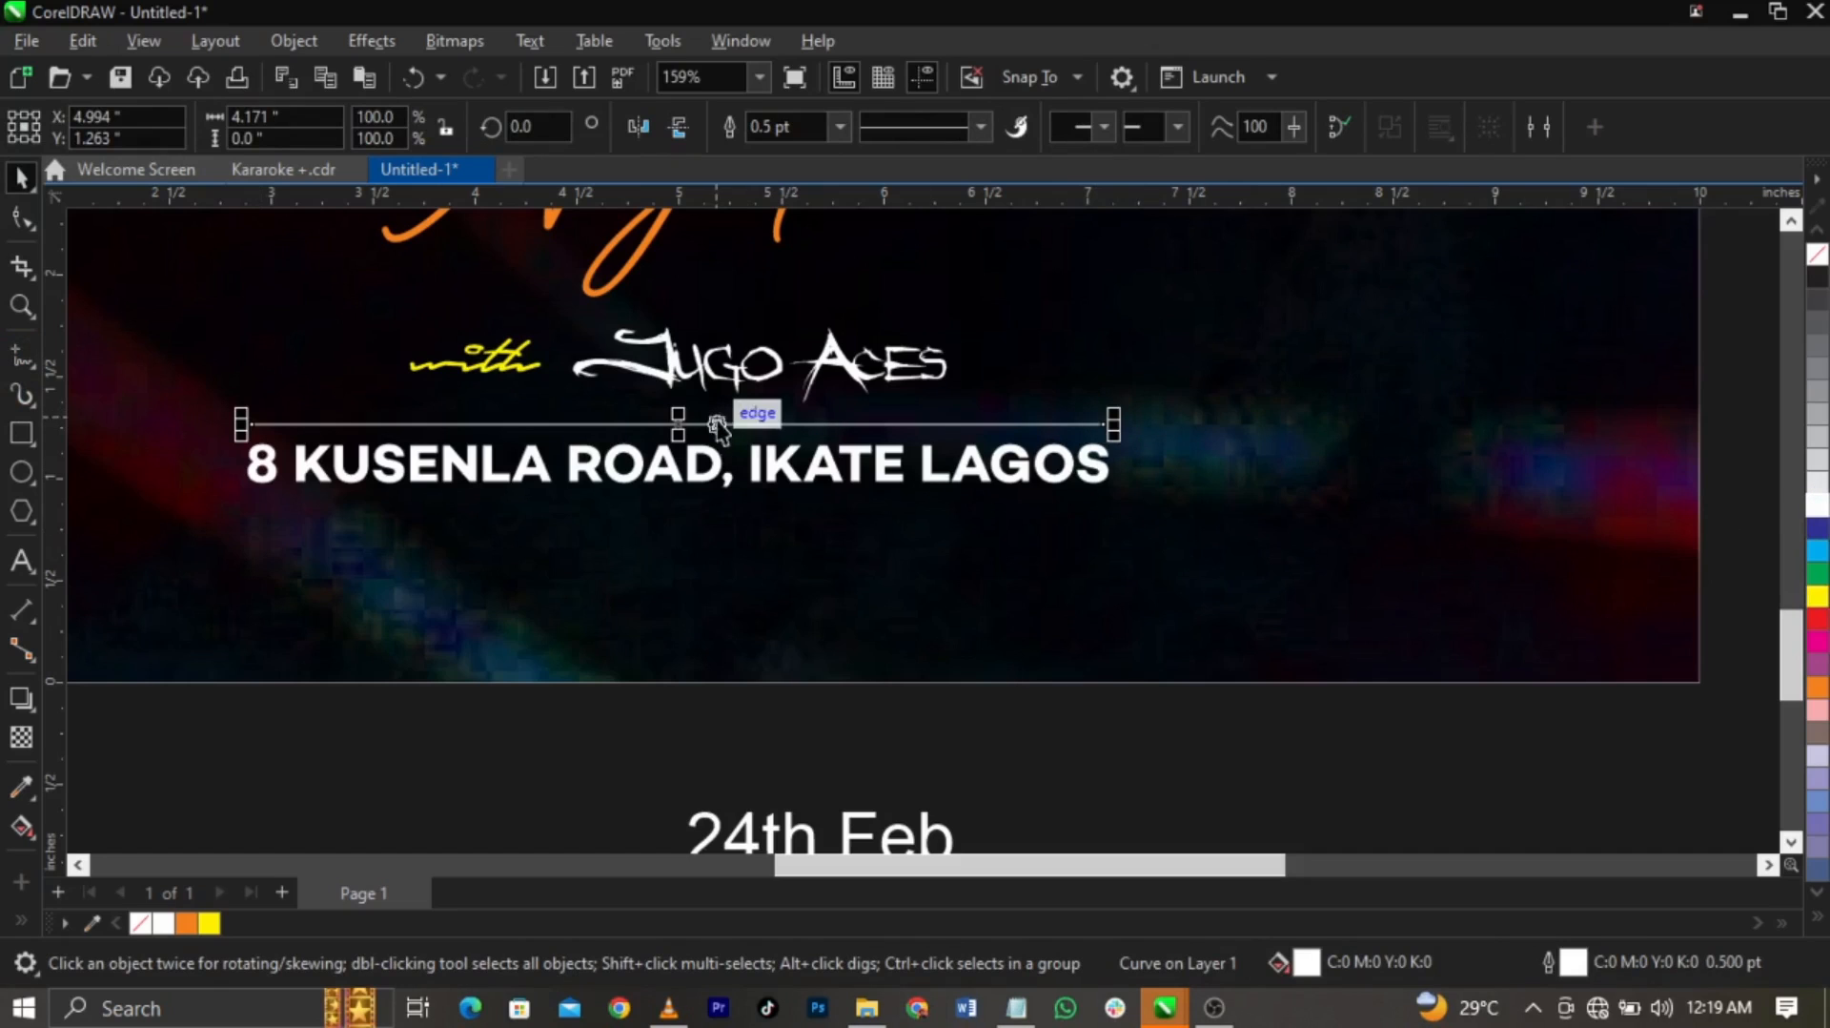
left_click_drag(717, 426, 722, 503)
left_click(1147, 760)
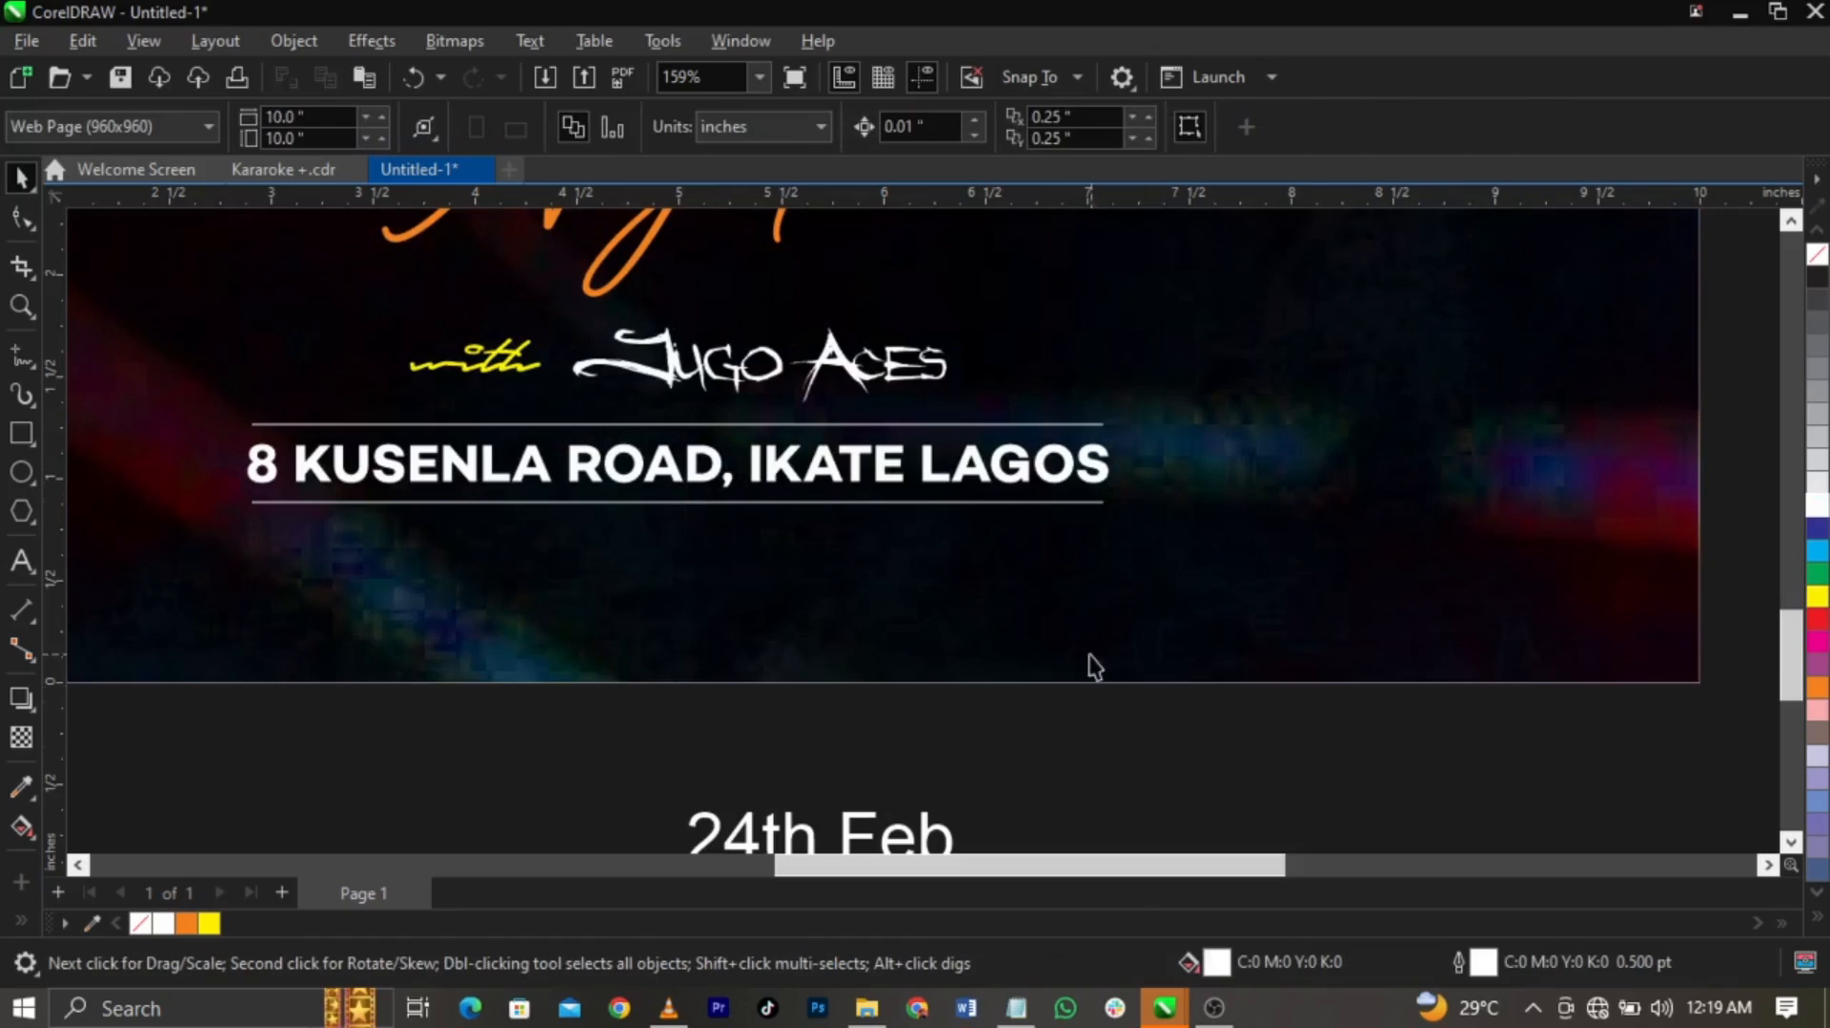
Cut the WINE BAR, SPORT BAR, PUMP PRICE and GRILLS lines from the event text block and paste them as new text under the address
scroll(809, 598, "down", 4)
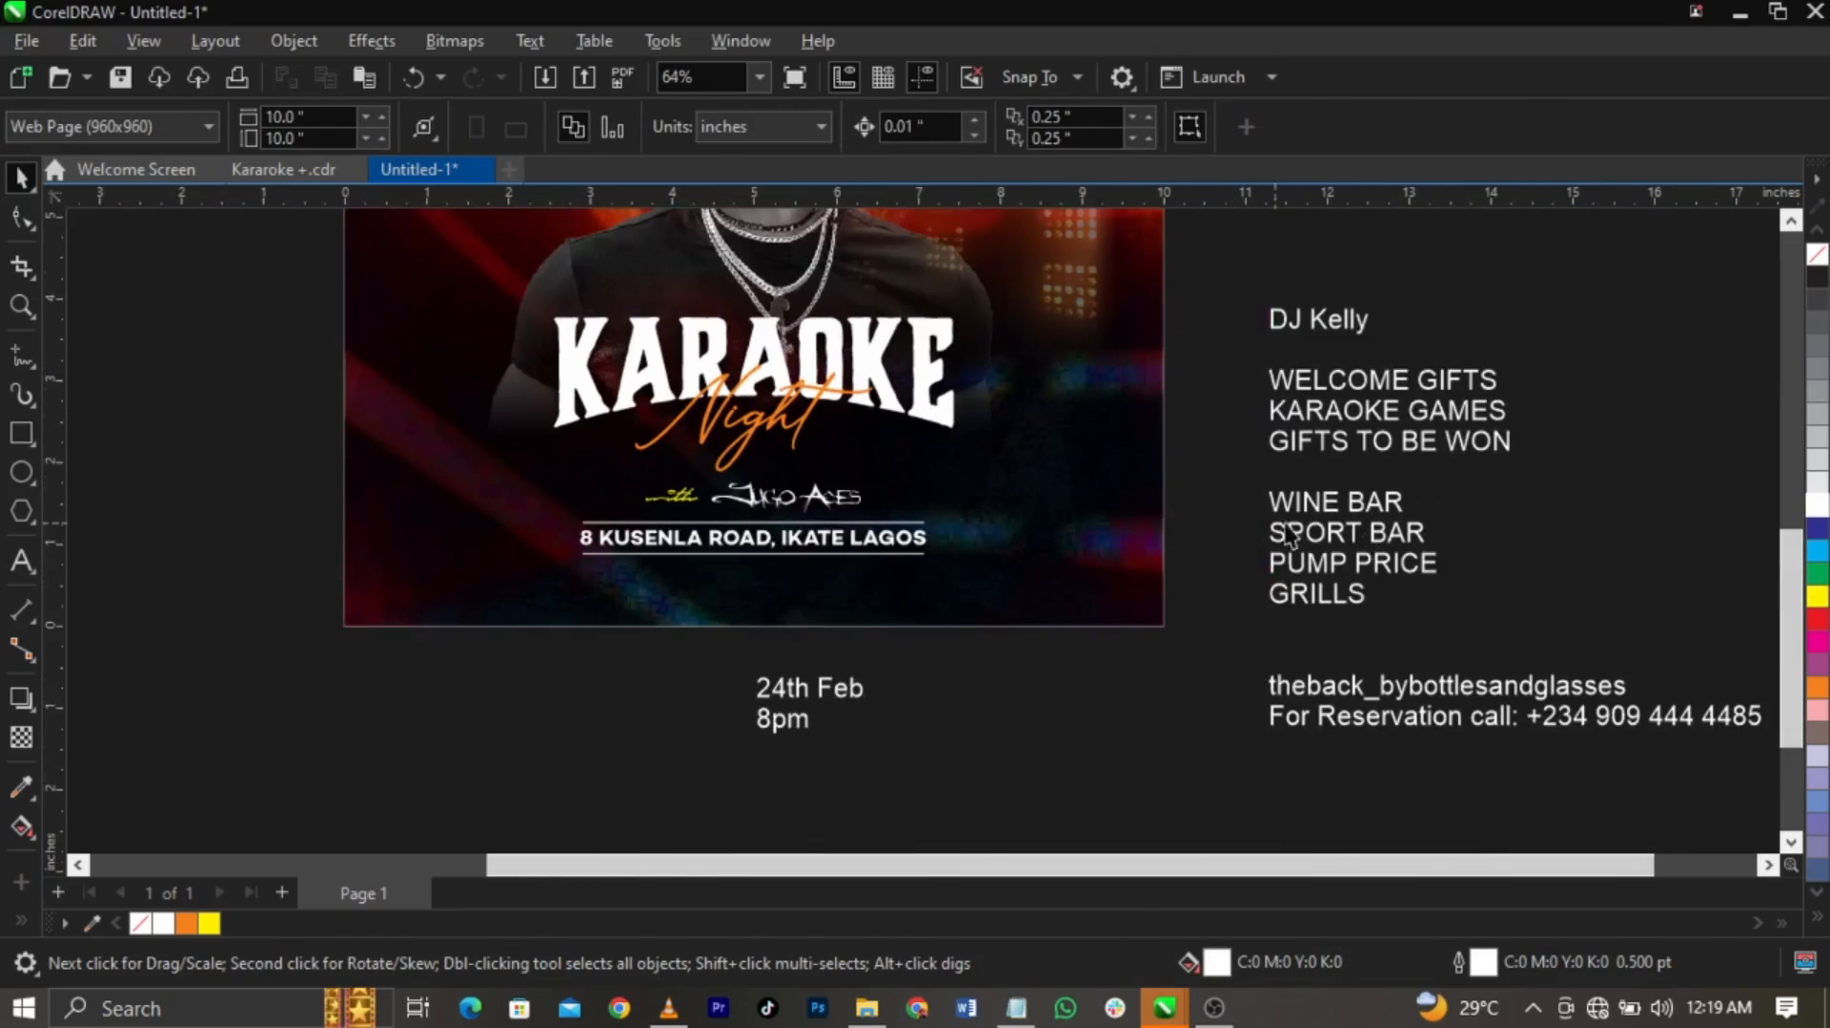
left_click(1331, 520)
key("Escape")
double_click(1340, 604)
left_click_drag(1365, 597, 1264, 518)
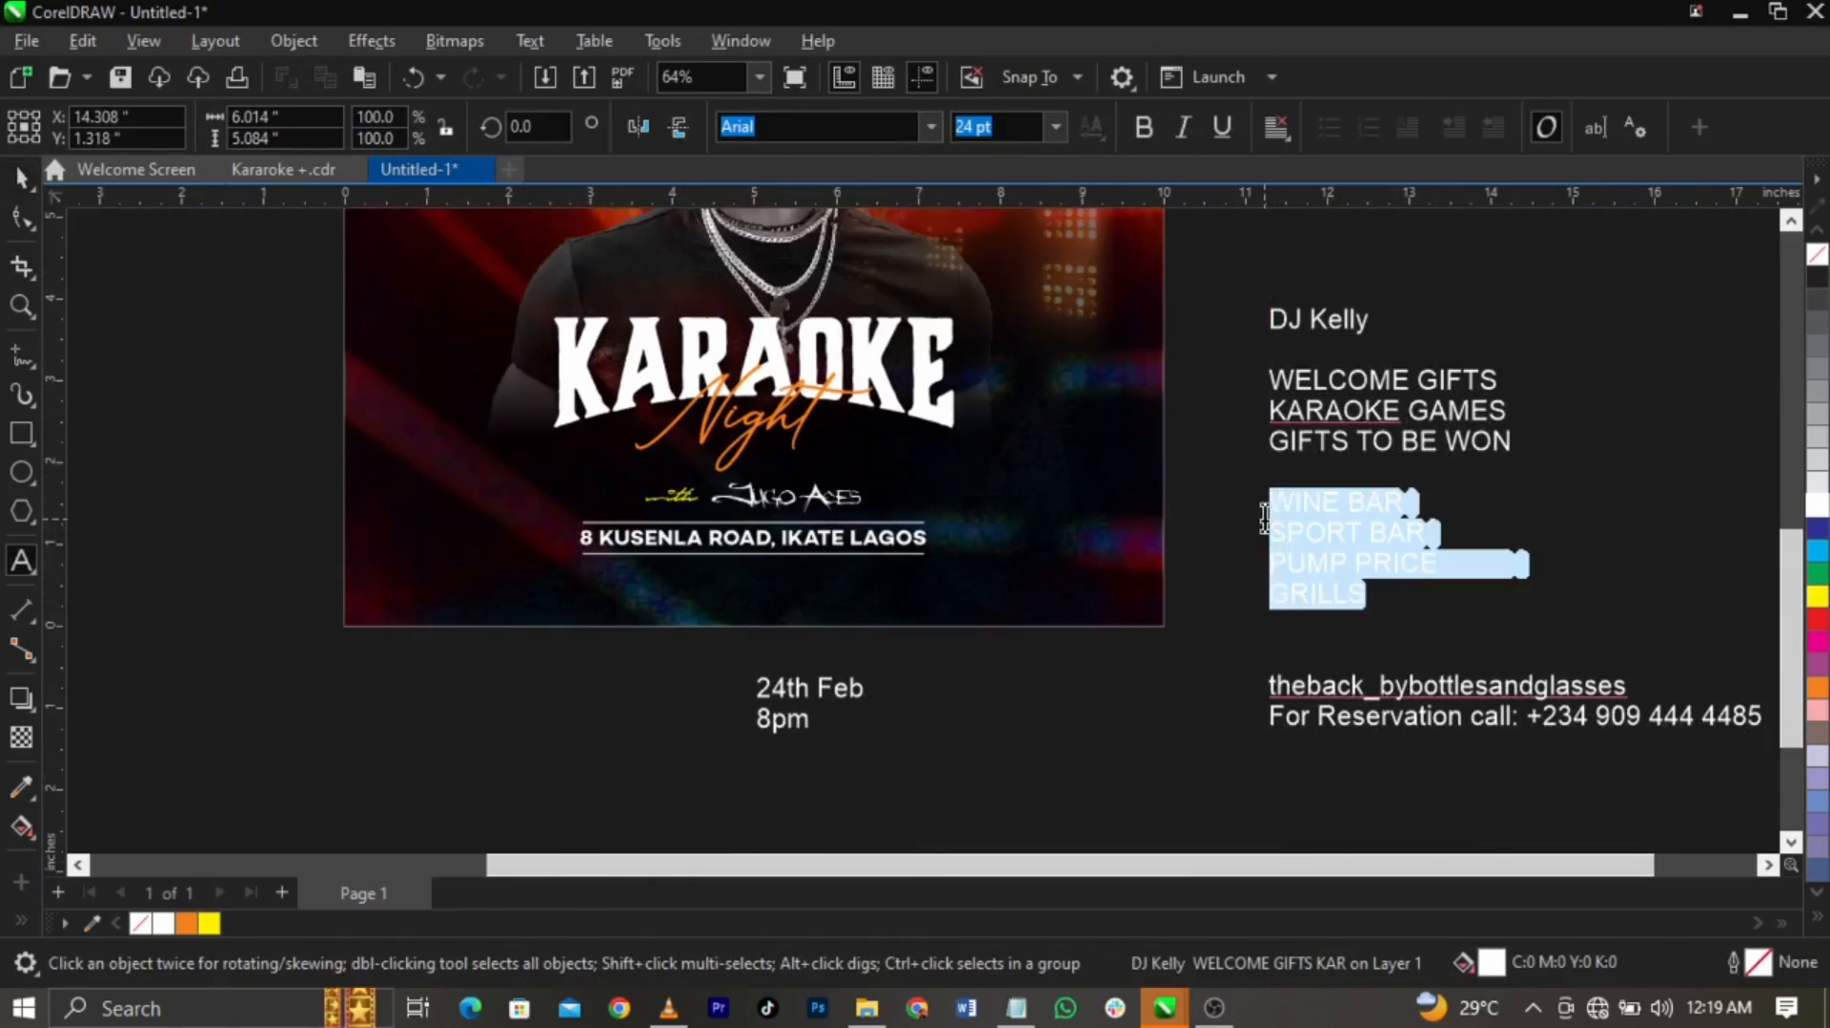
key("ctrl+x")
left_click(675, 572)
key("ctrl+v")
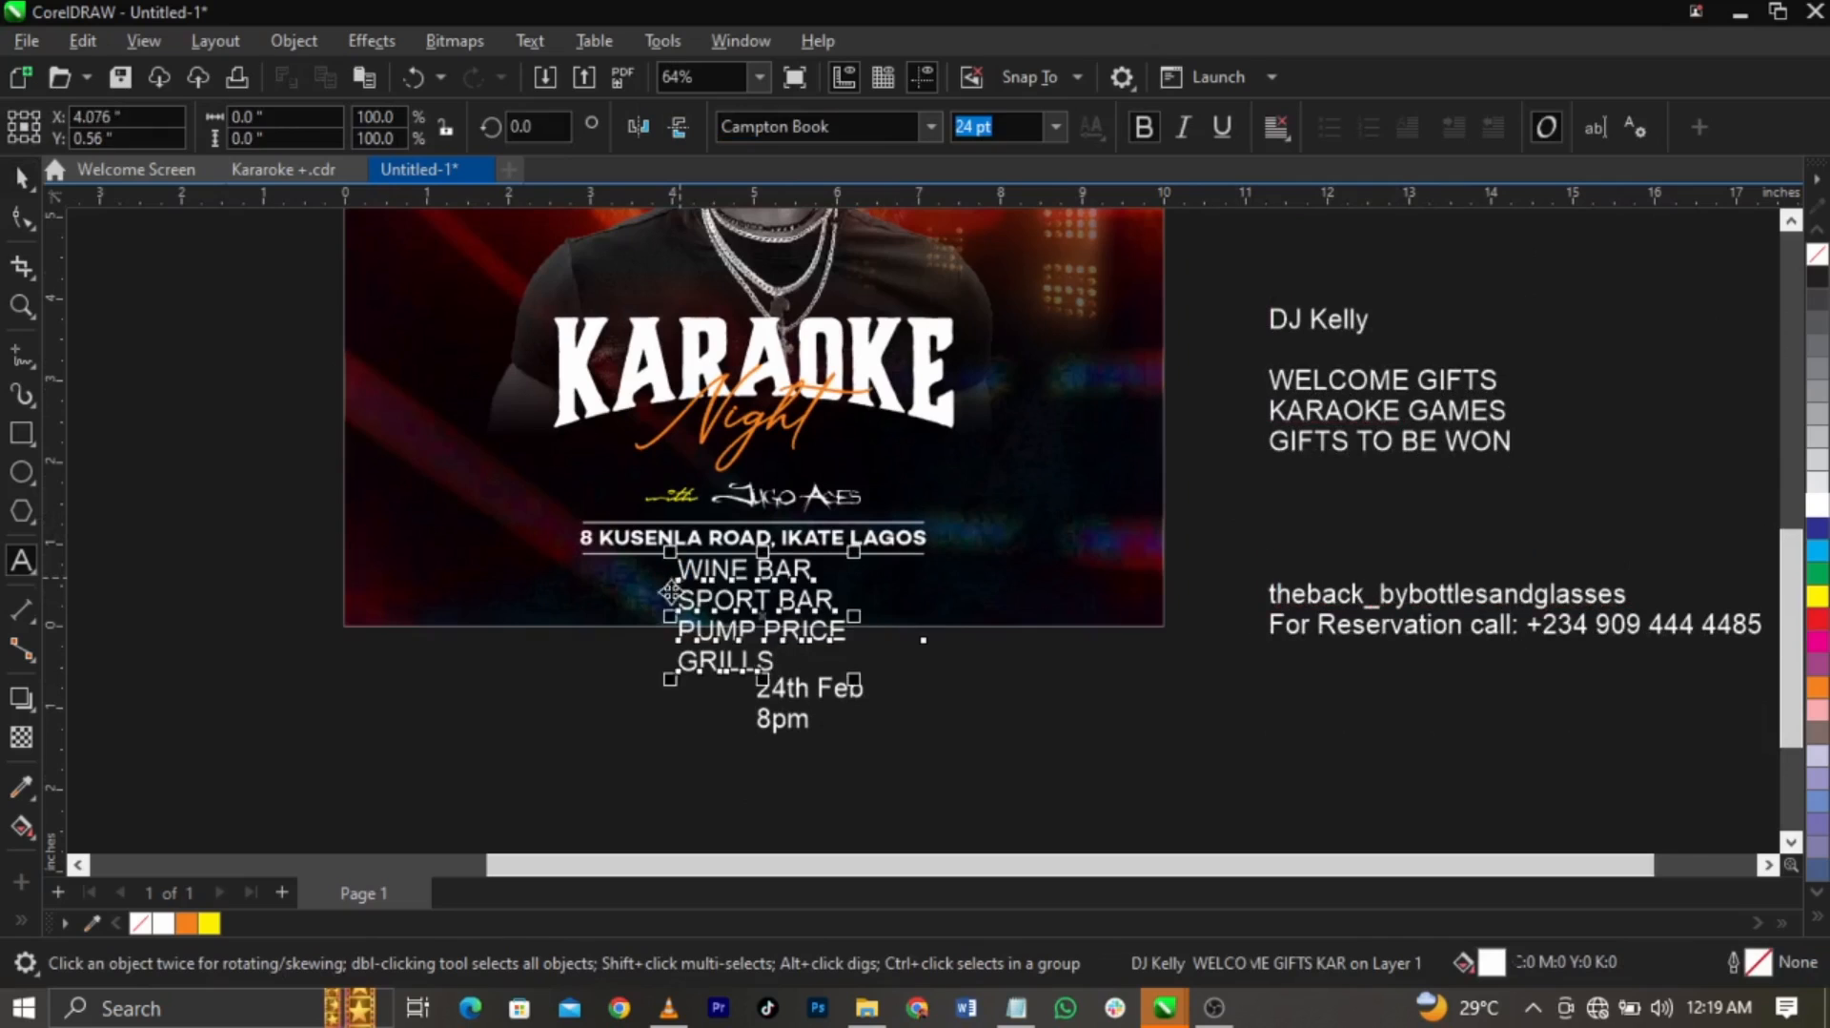
left_click_drag(904, 725, 1173, 752)
key("space")
Bring SPORT BAR and PUMP PRICE onto the same line as WINE BAR, with spaces between the items
left_click(1016, 418)
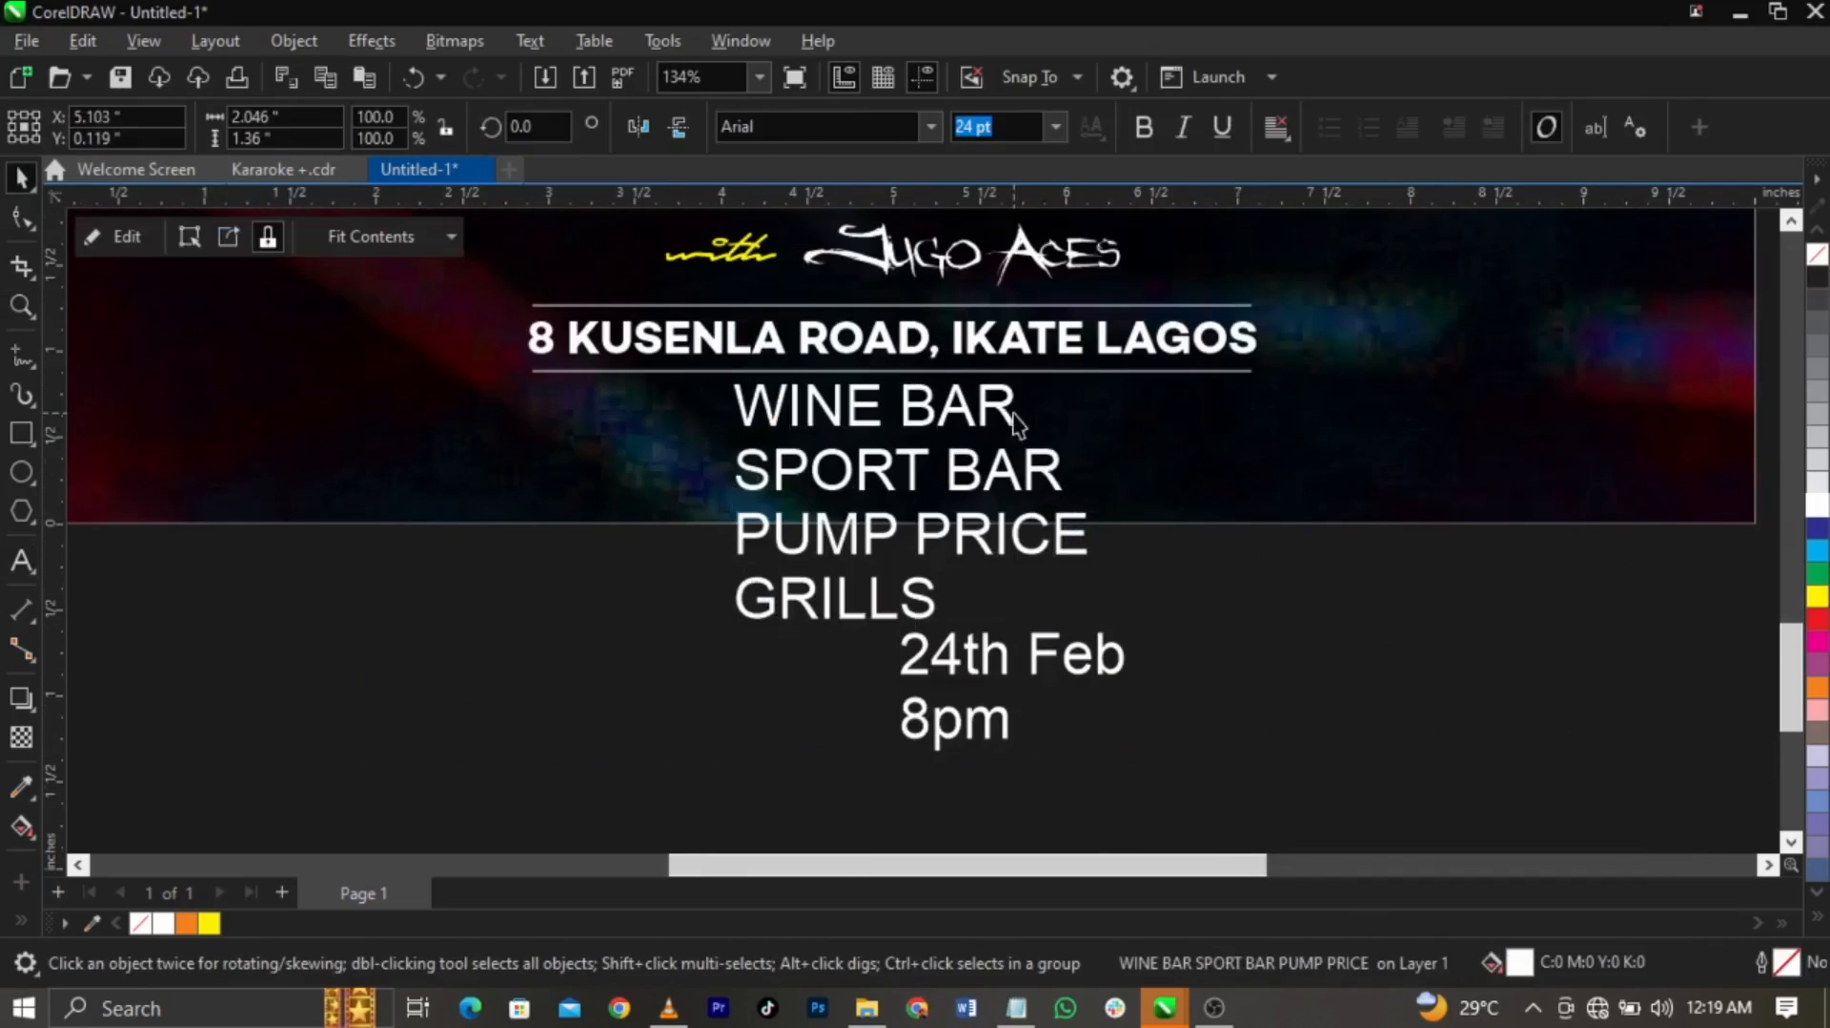
left_click(1010, 419)
double_click(1010, 417)
key("Delete")
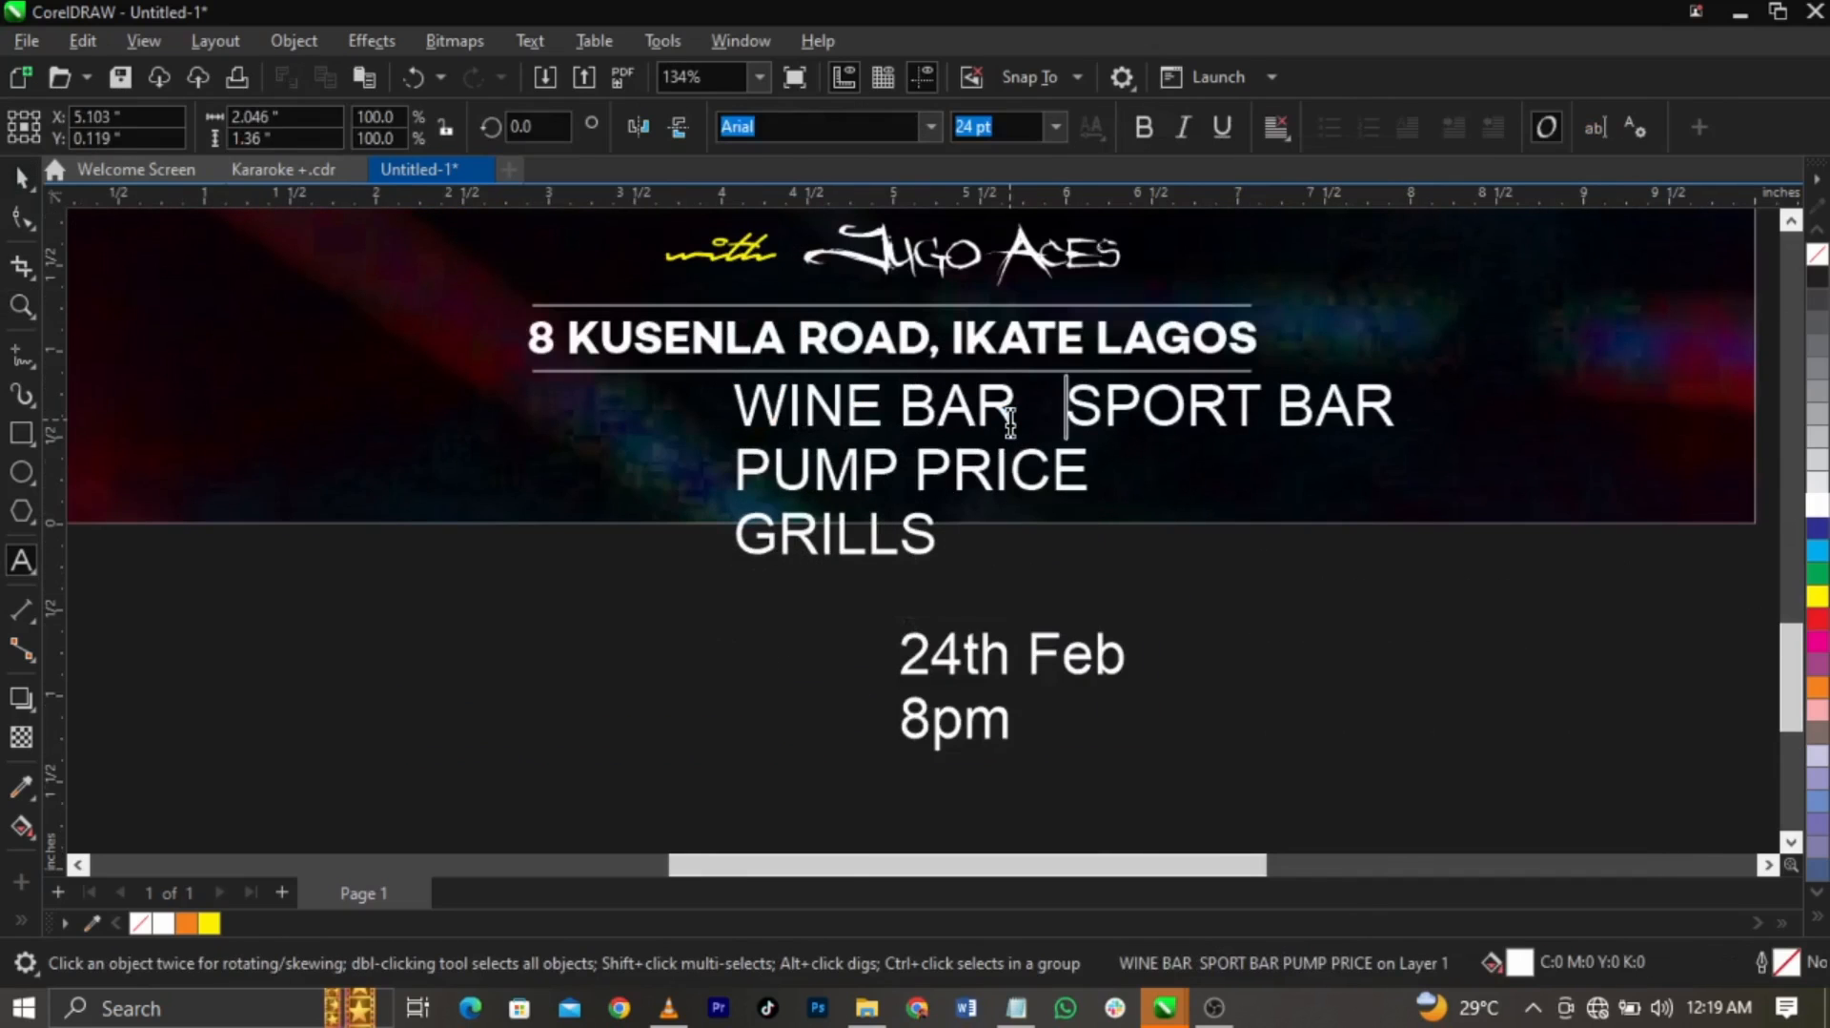
key("Right")
key("Right")
key("Right")
key("Right")
key("Right")
key("Right")
key("Right")
key("Right")
key("Right")
key("Right")
key("Right")
key("Right")
key("Right")
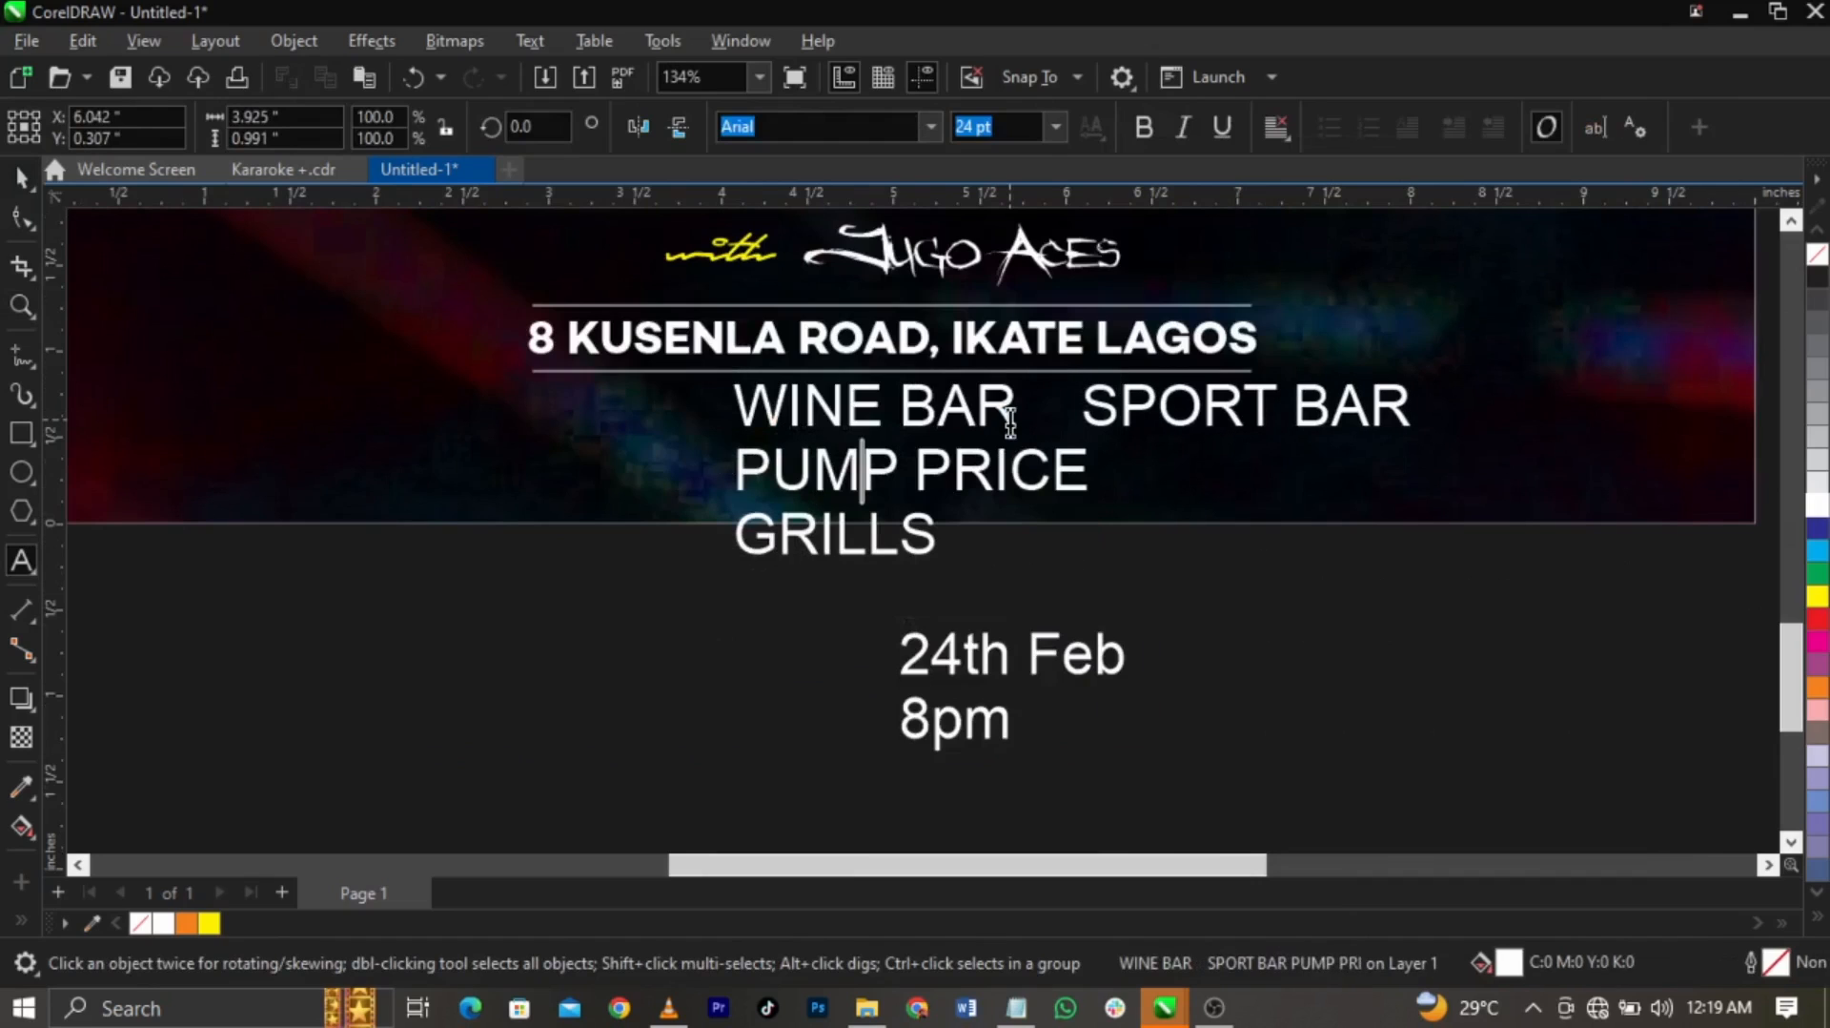
key("BackSpace")
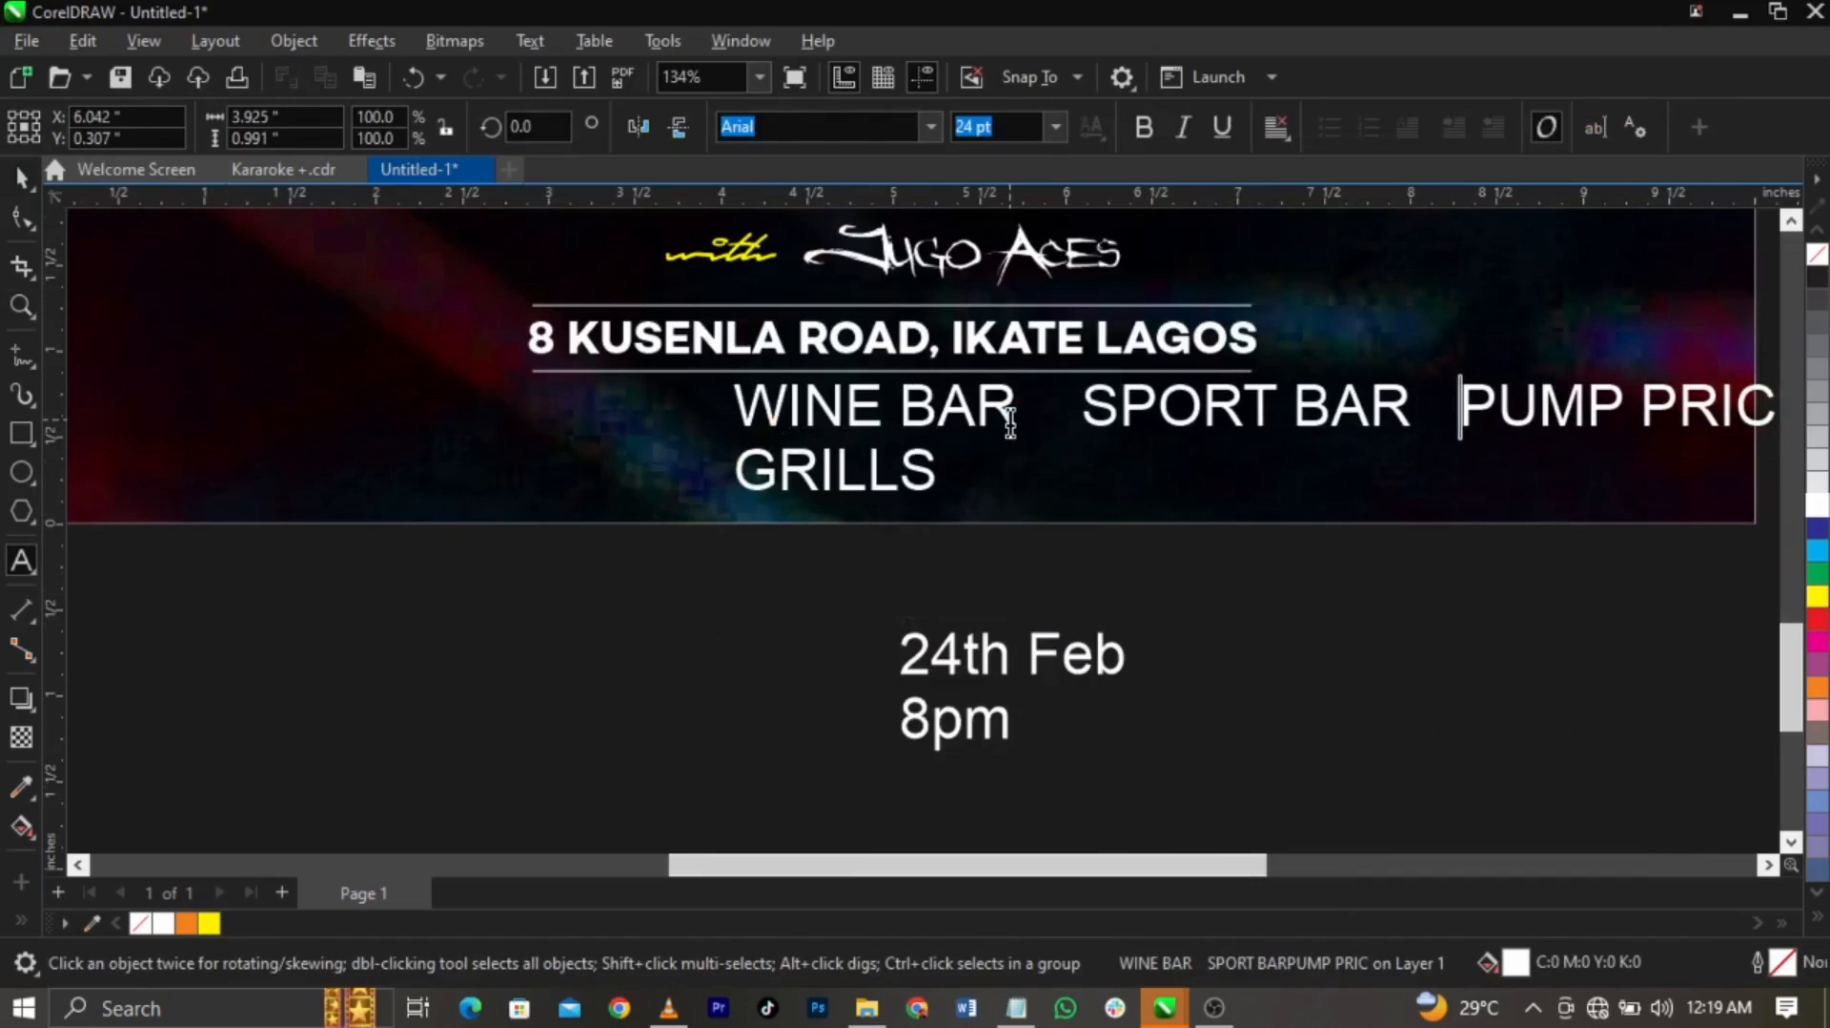
Move the WINE BAR, SPORT BAR, PUMP PRICE and GRILLS text further left beneath the venue address
left_click_drag(726, 498, 761, 433)
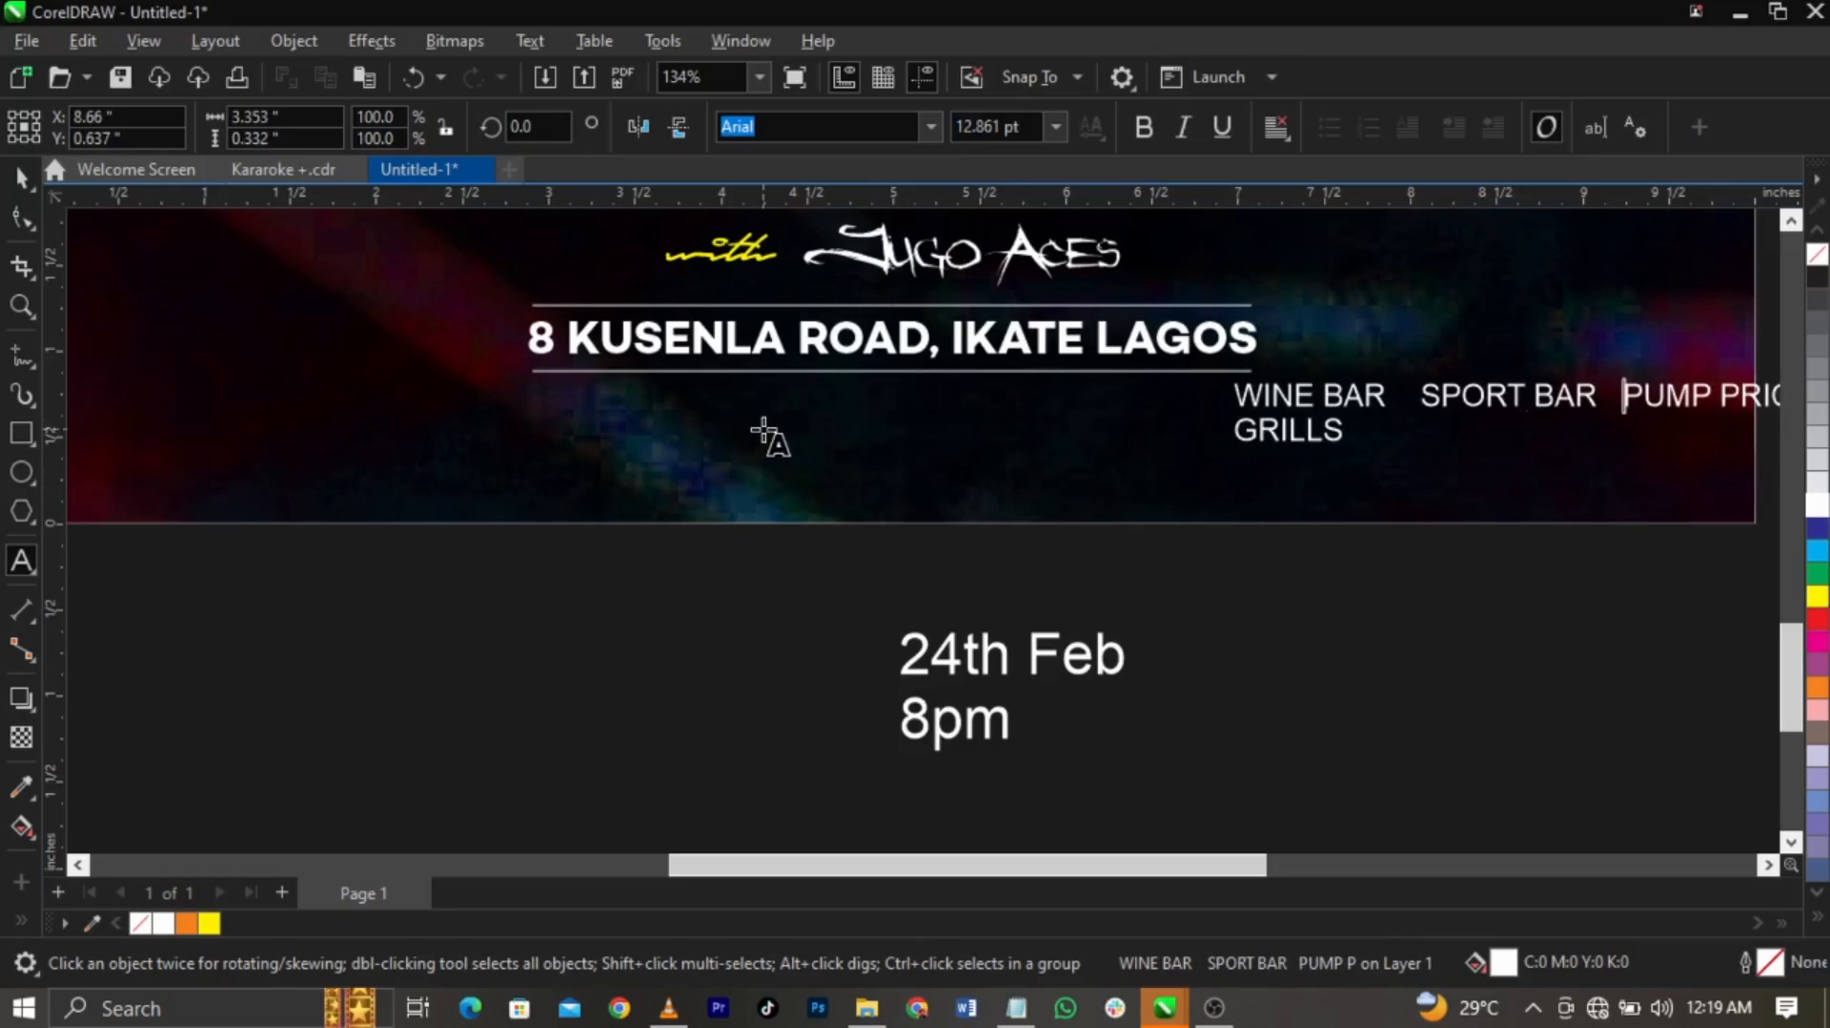
key("ctrl+z")
key("ctrl+space")
left_click_drag(920, 467, 624, 487)
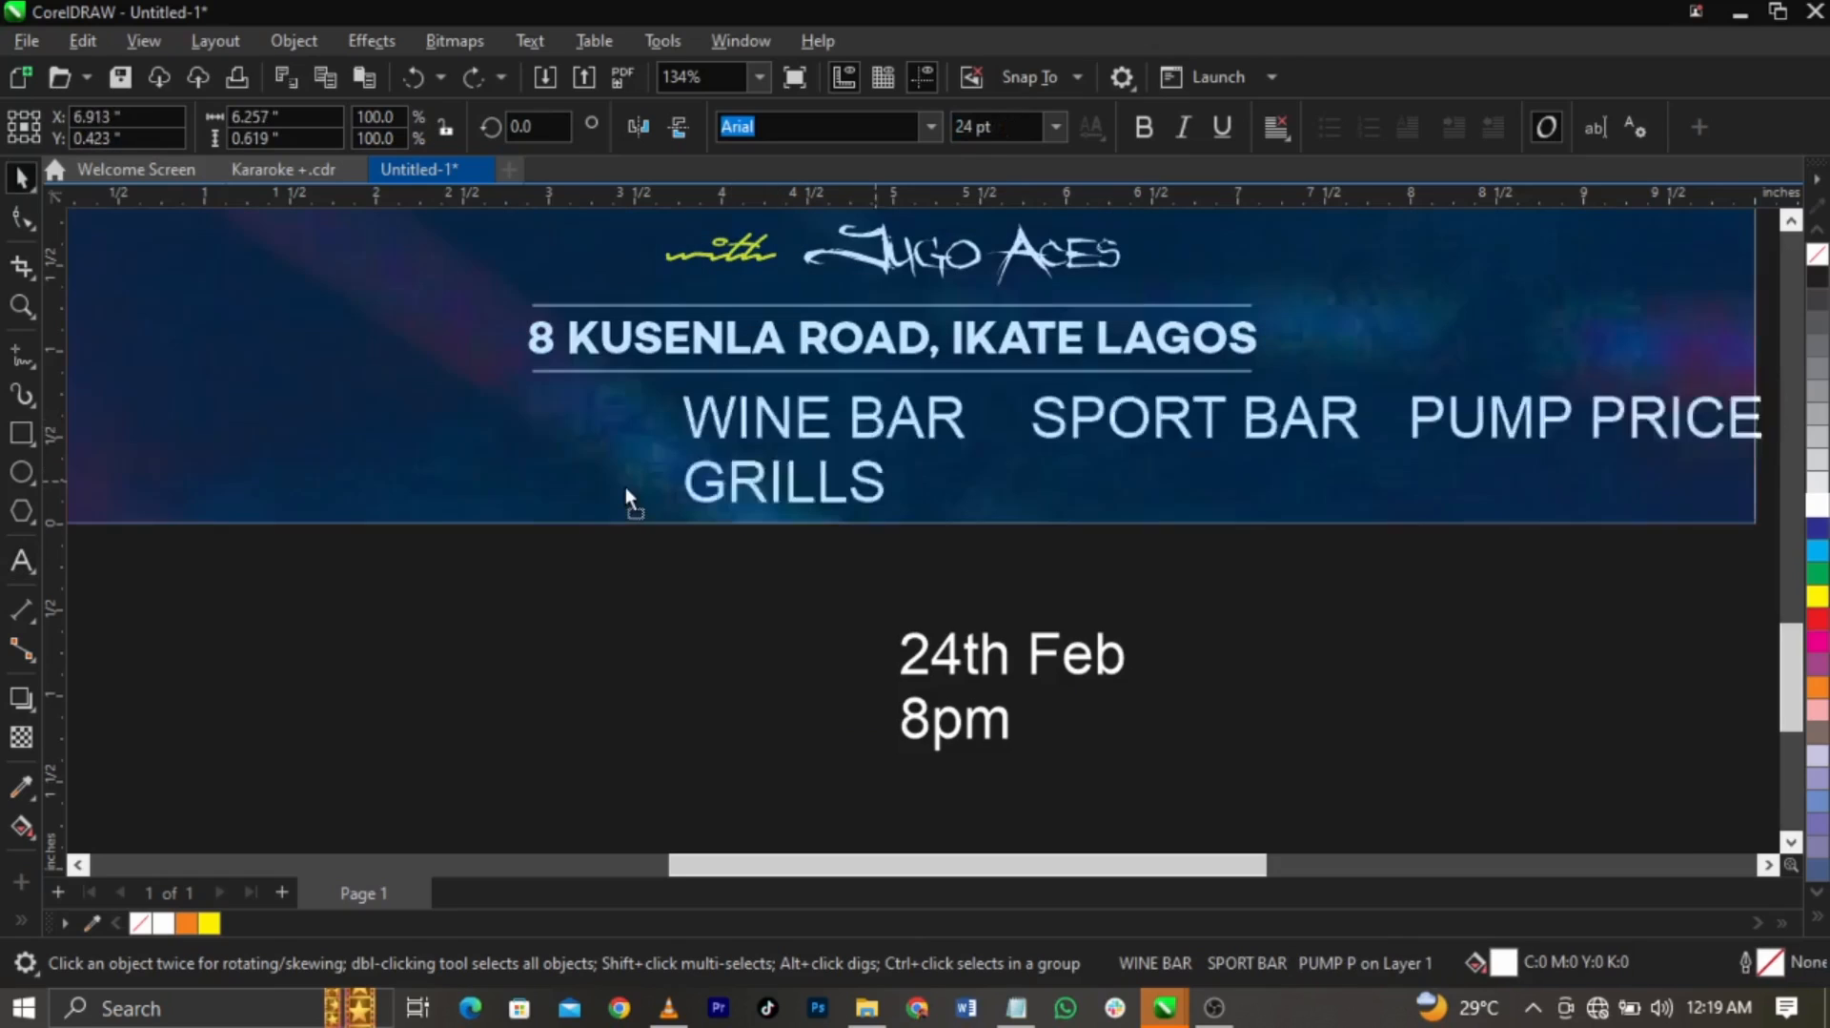
key("ctrl+space")
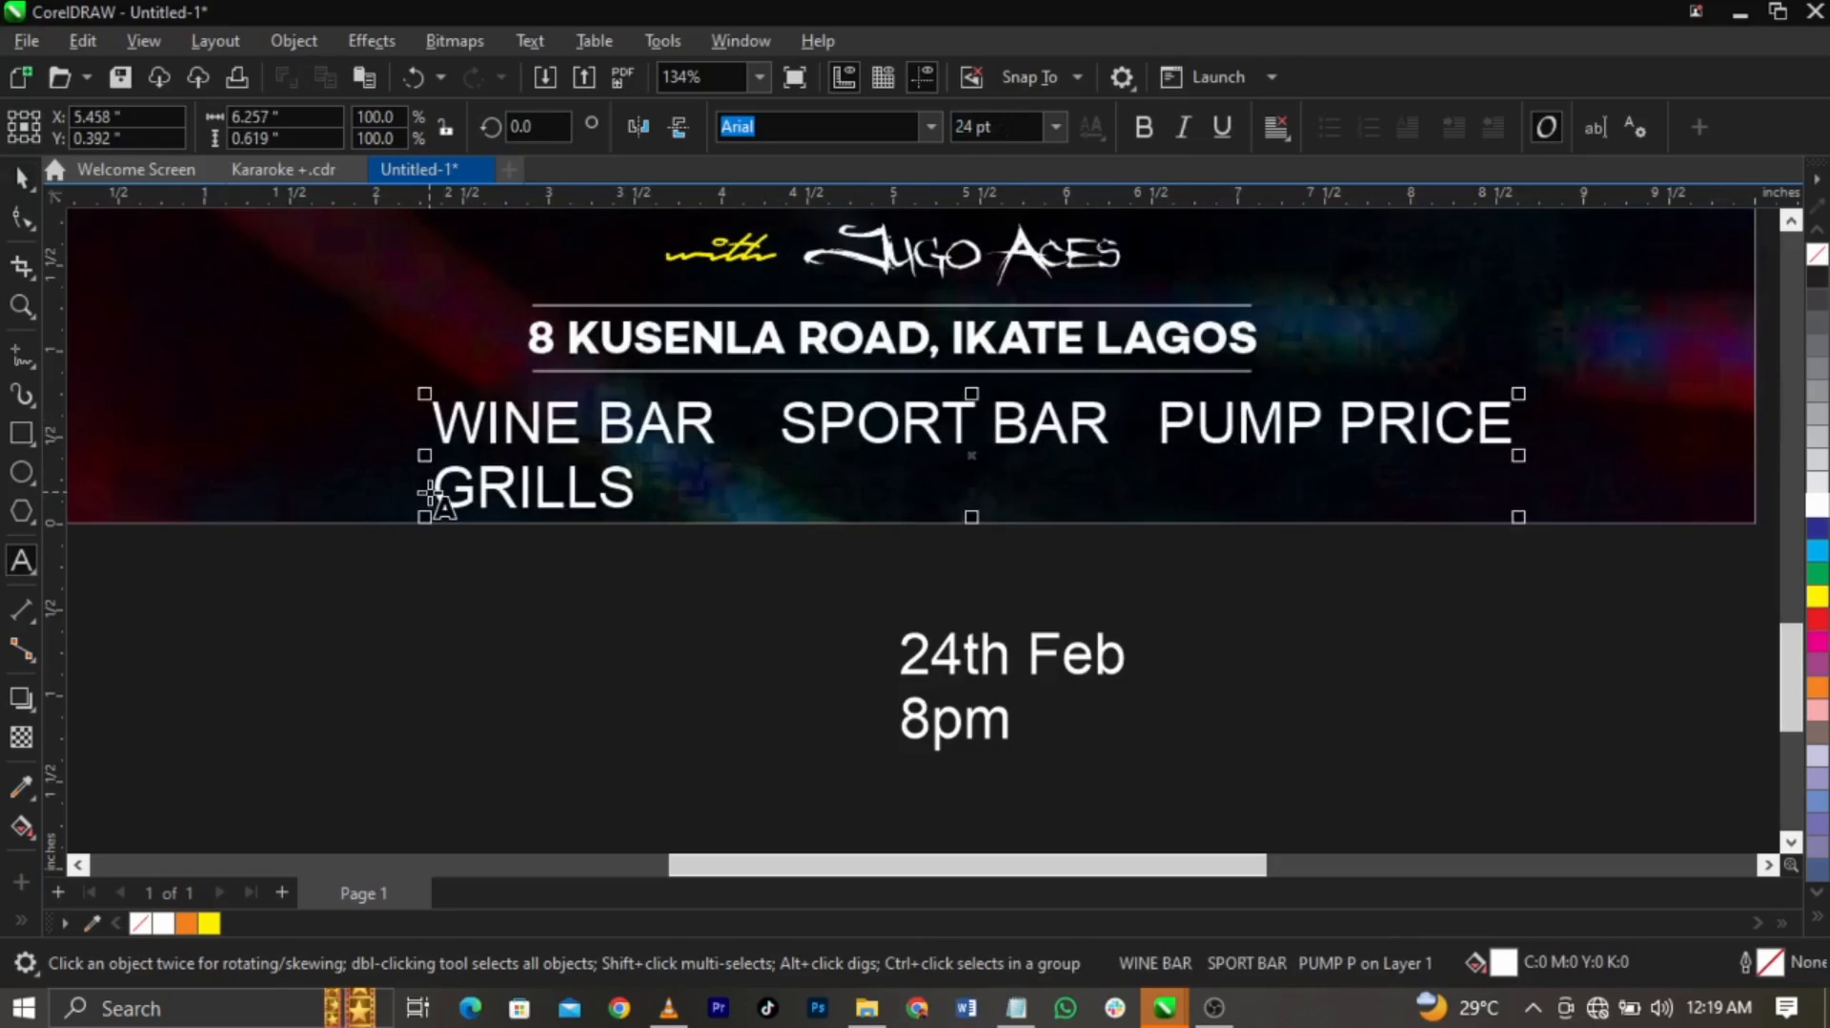
Bring GRILLS up onto the same line after PUMP PRICE, separated by spaces
left_click(431, 493)
key("BackSpace")
key("BackSpace")
key("BackSpace")
key("BackSpace")
key("BackSpace")
key("BackSpace")
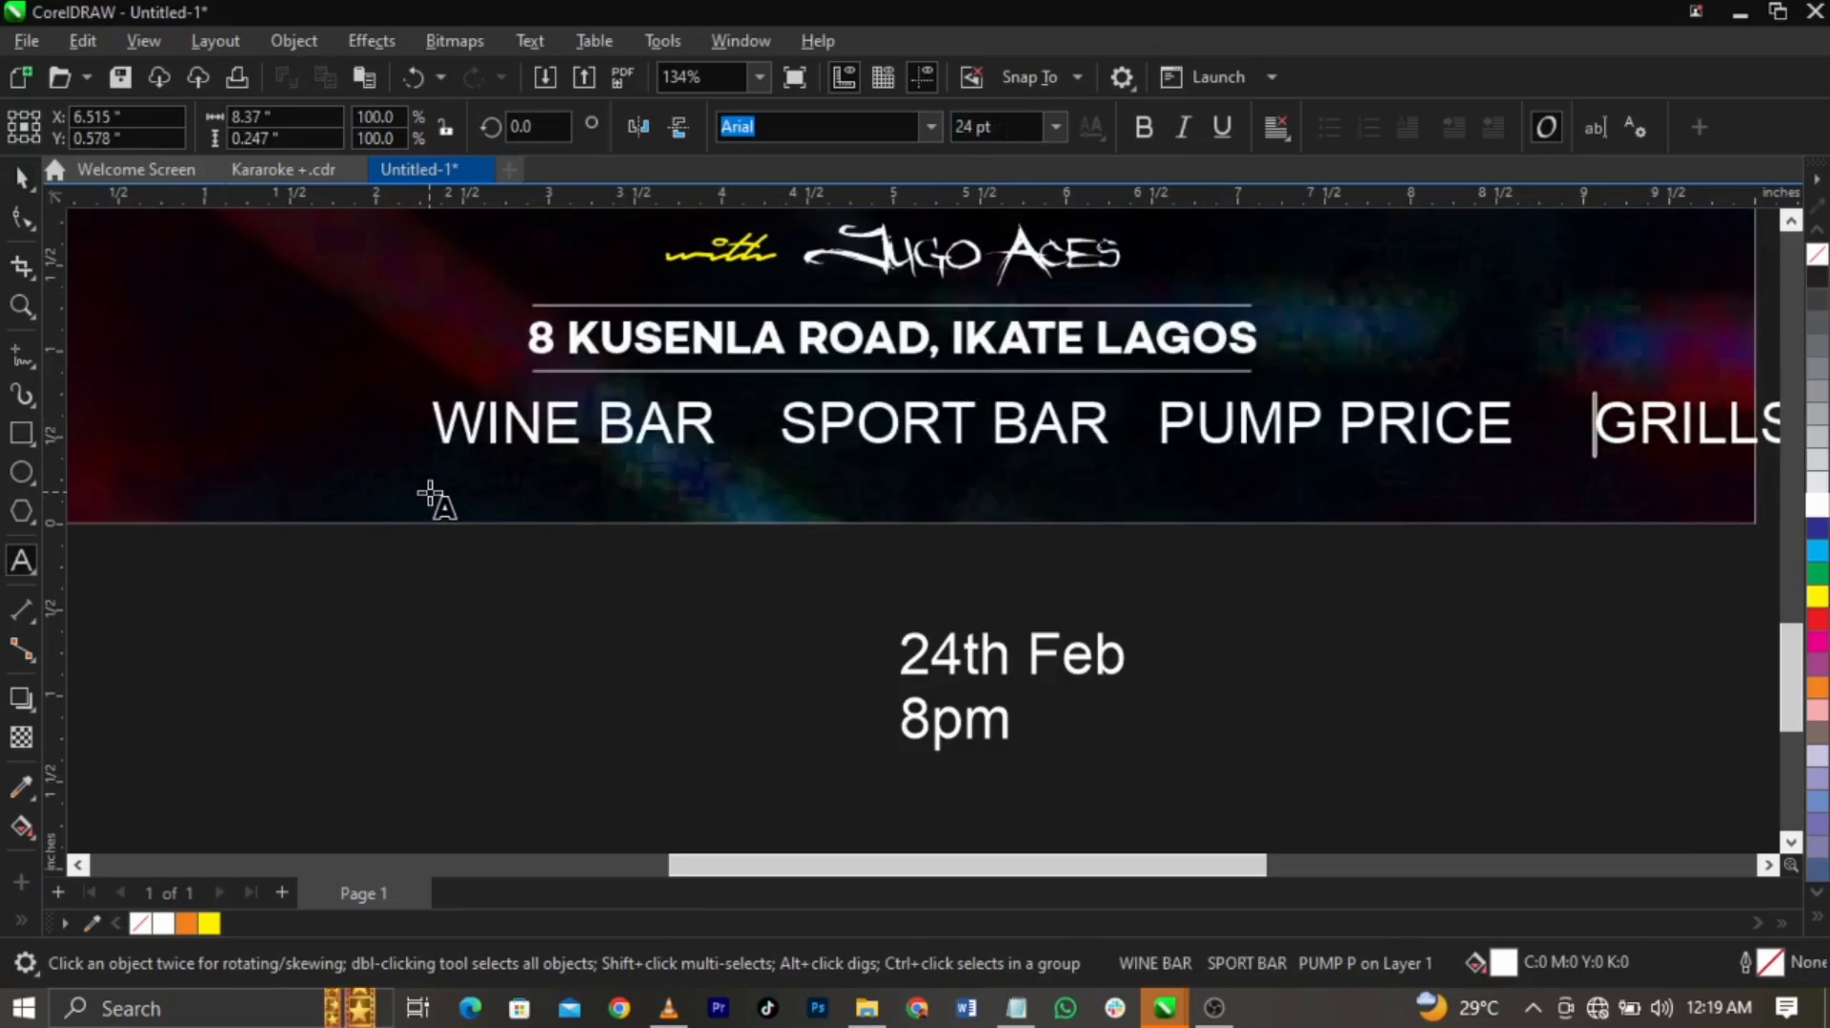
Widen the gaps before SPORT BAR and PUMP PRICE with extra spaces and finish editing the text
left_click(782, 438)
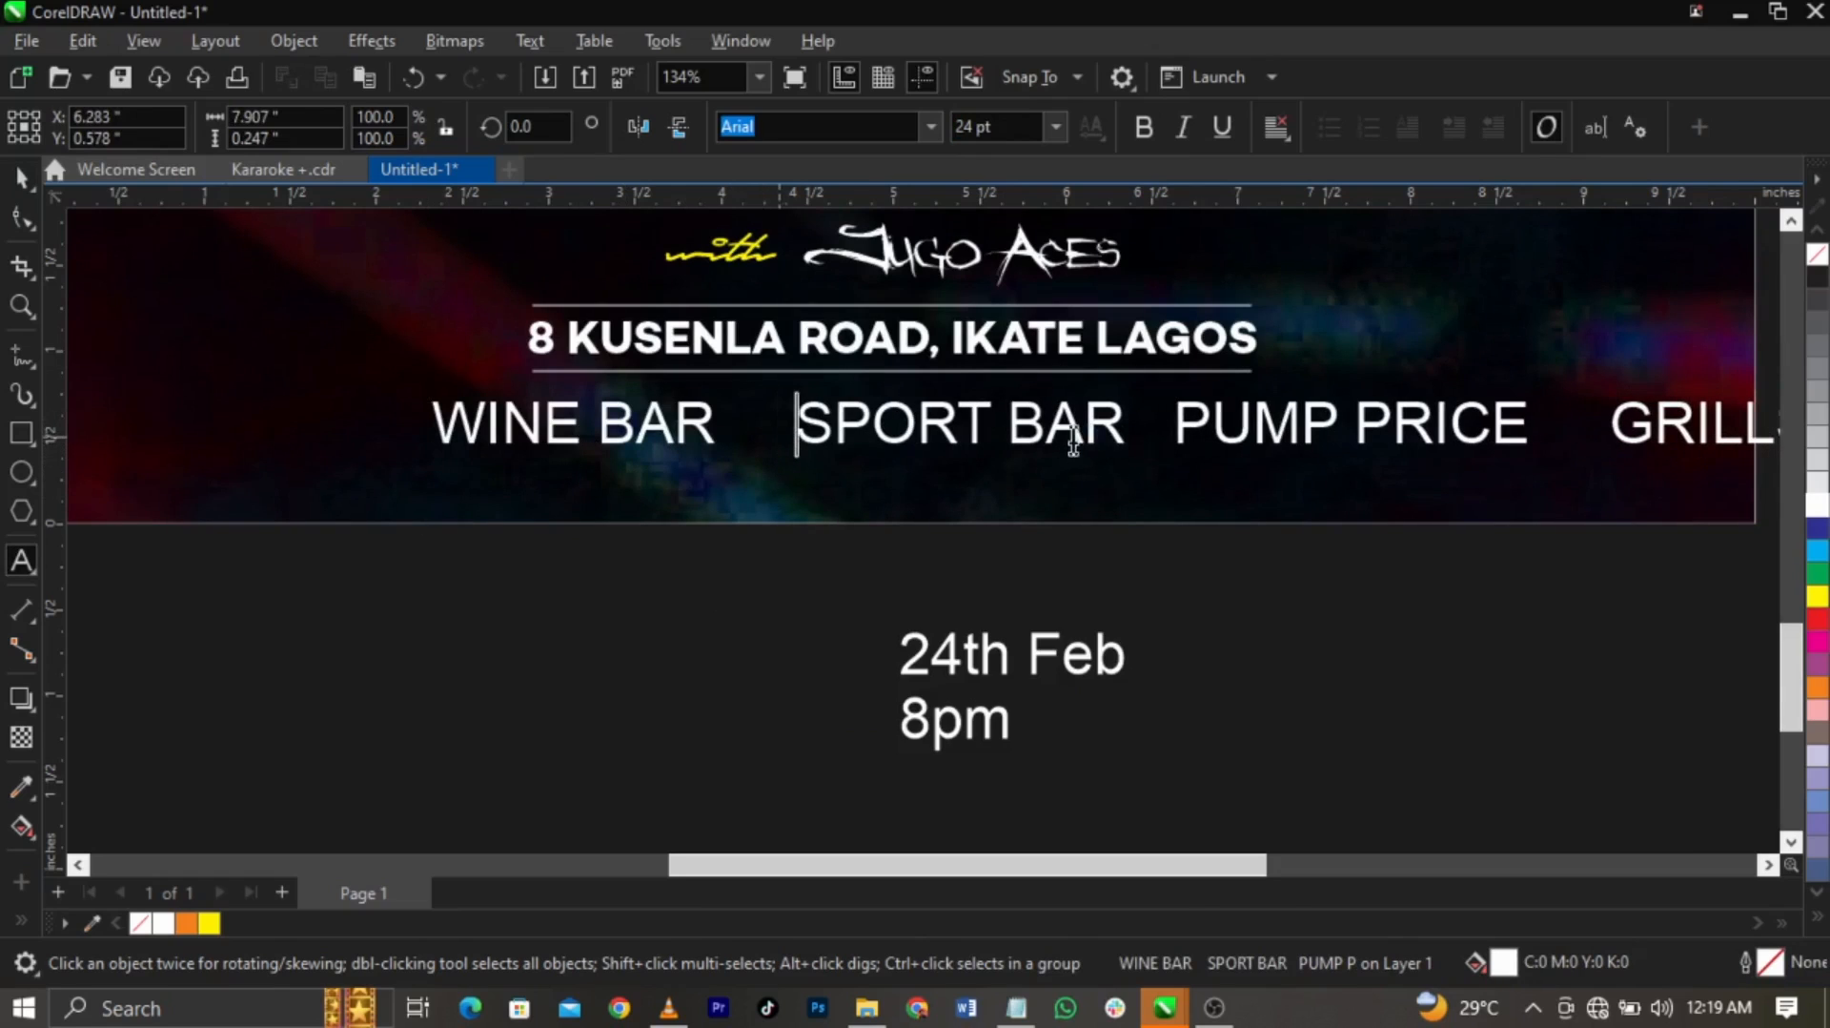
left_click(1178, 434)
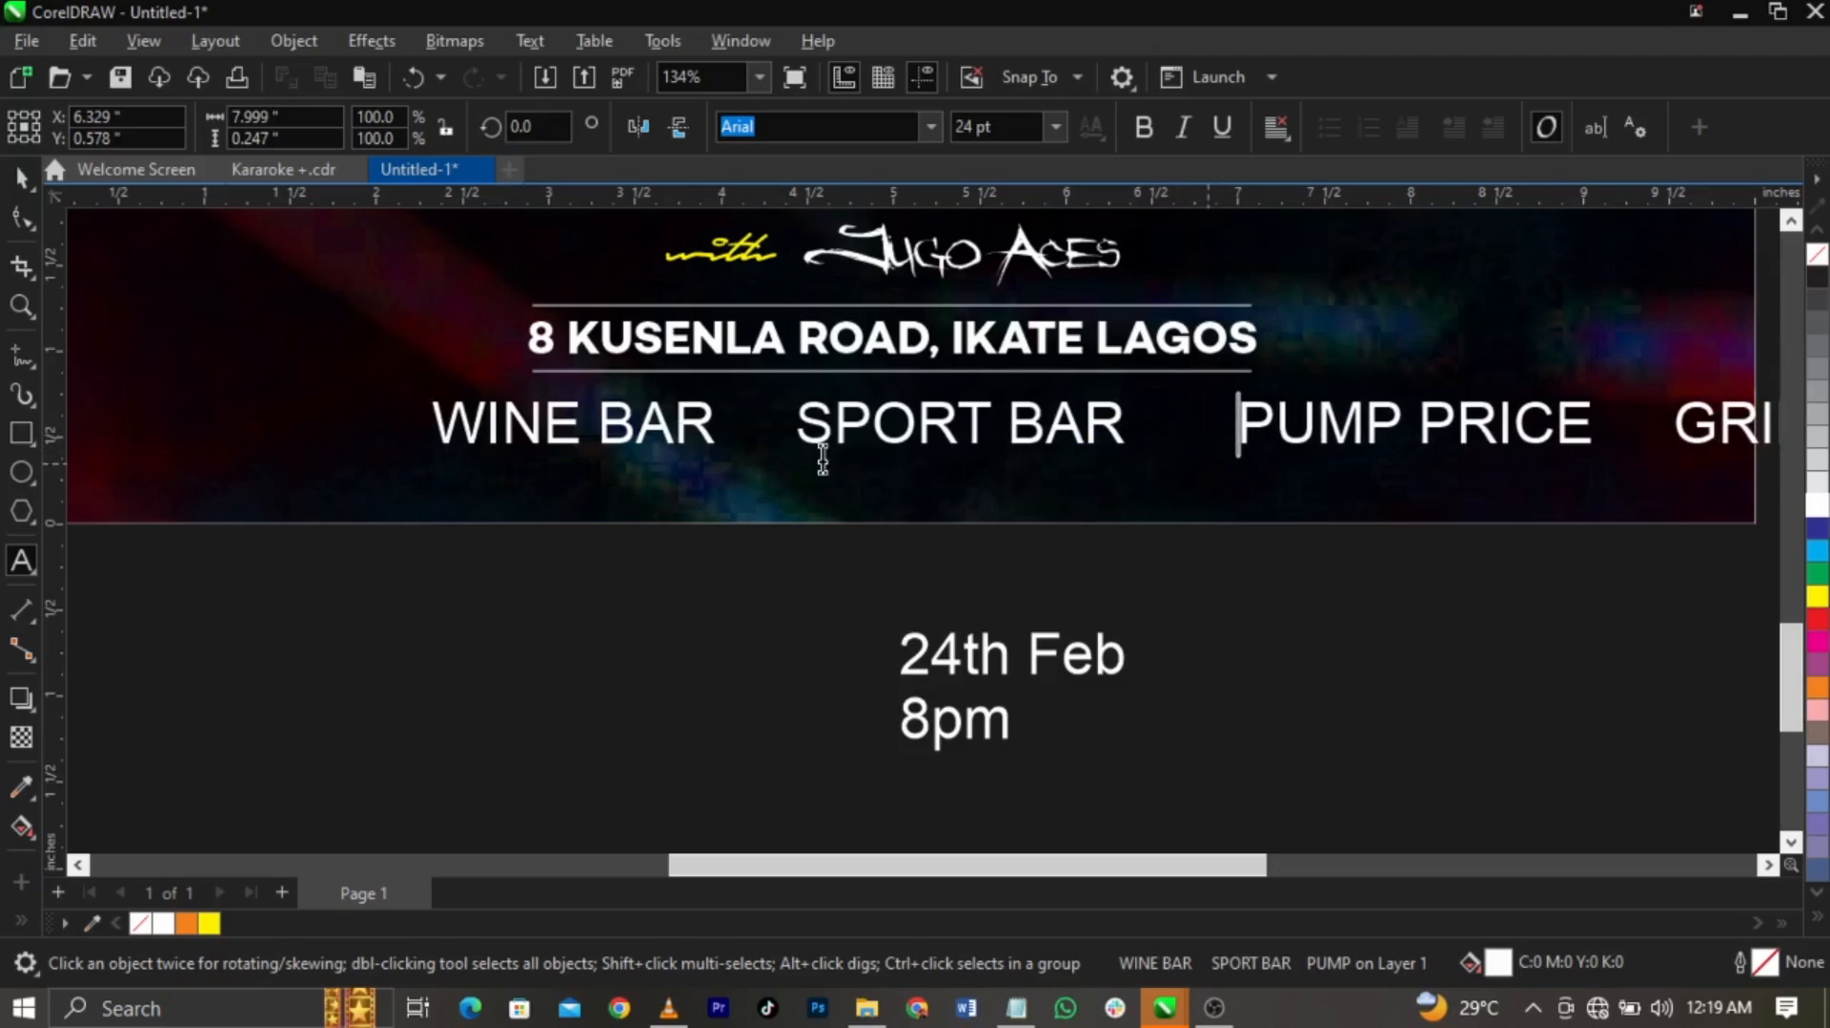
left_click(797, 431)
key("ctrl+space")
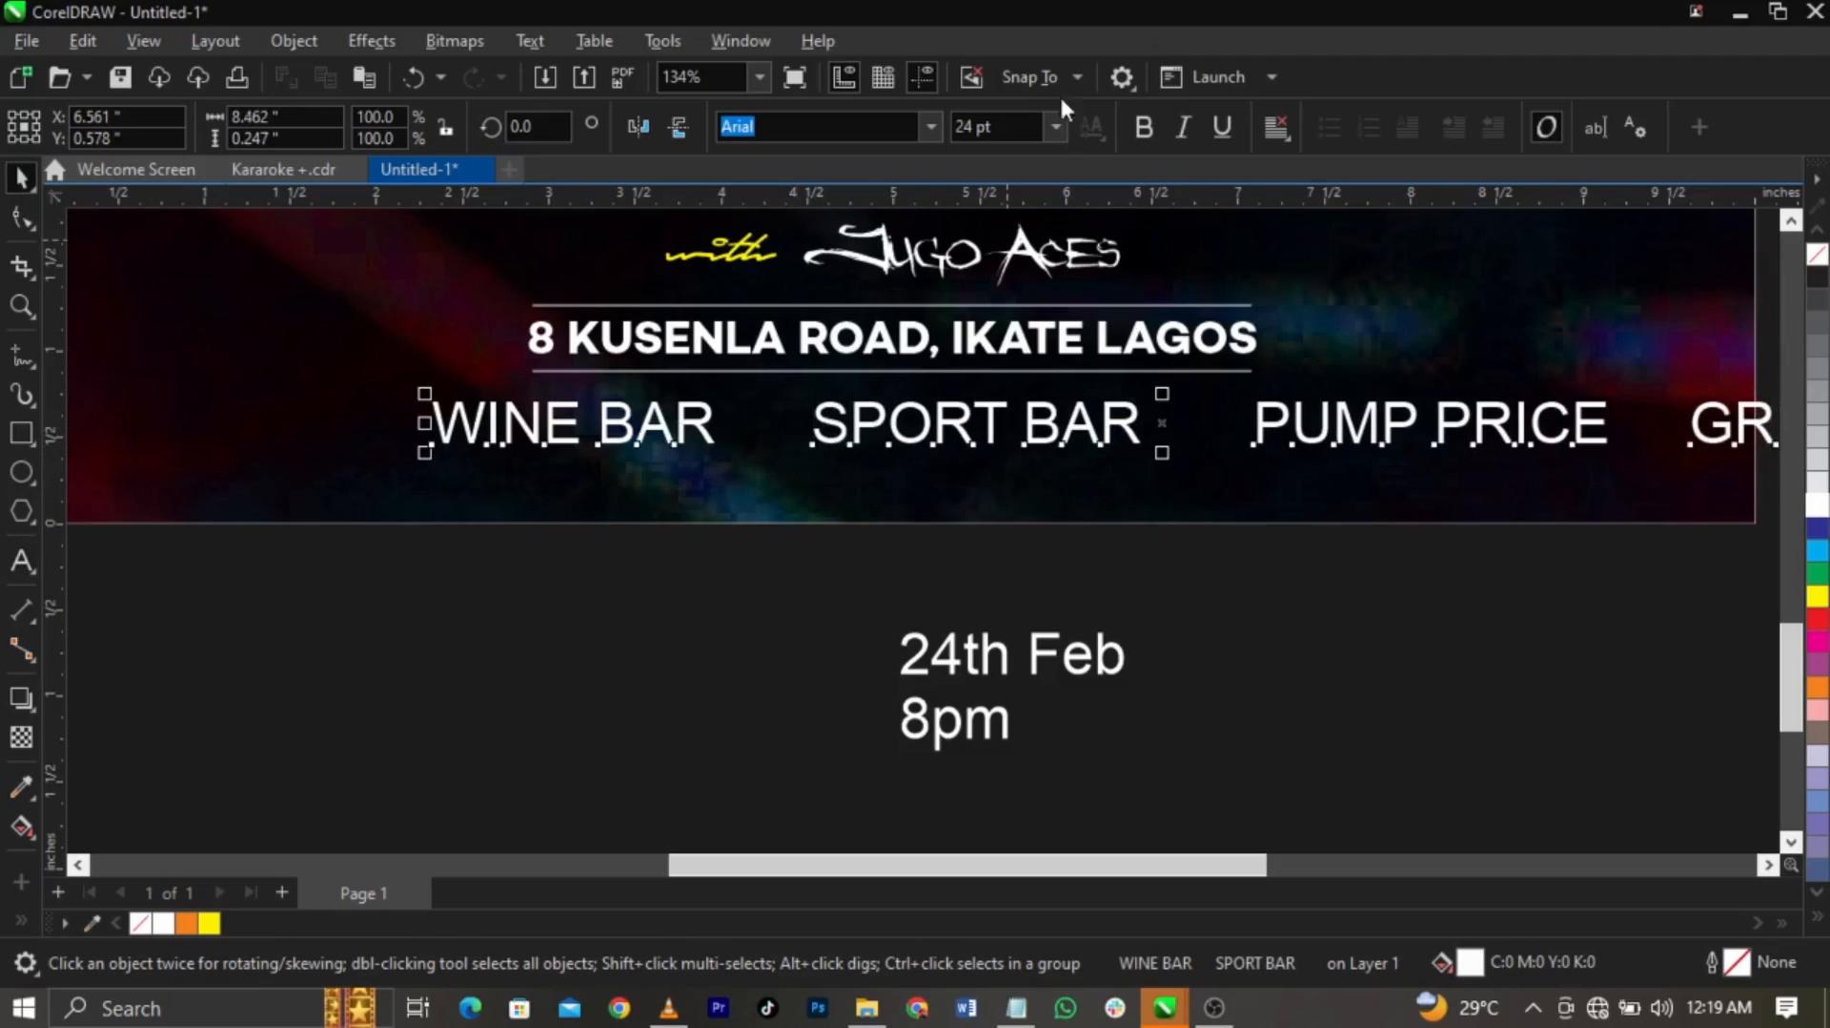
Set the WINE BAR, SPORT BAR, PUMP PRICE and GRILLS line in bold Campton Book and scale it down to about 12.4 pt
left_click(932, 124)
left_click(929, 202)
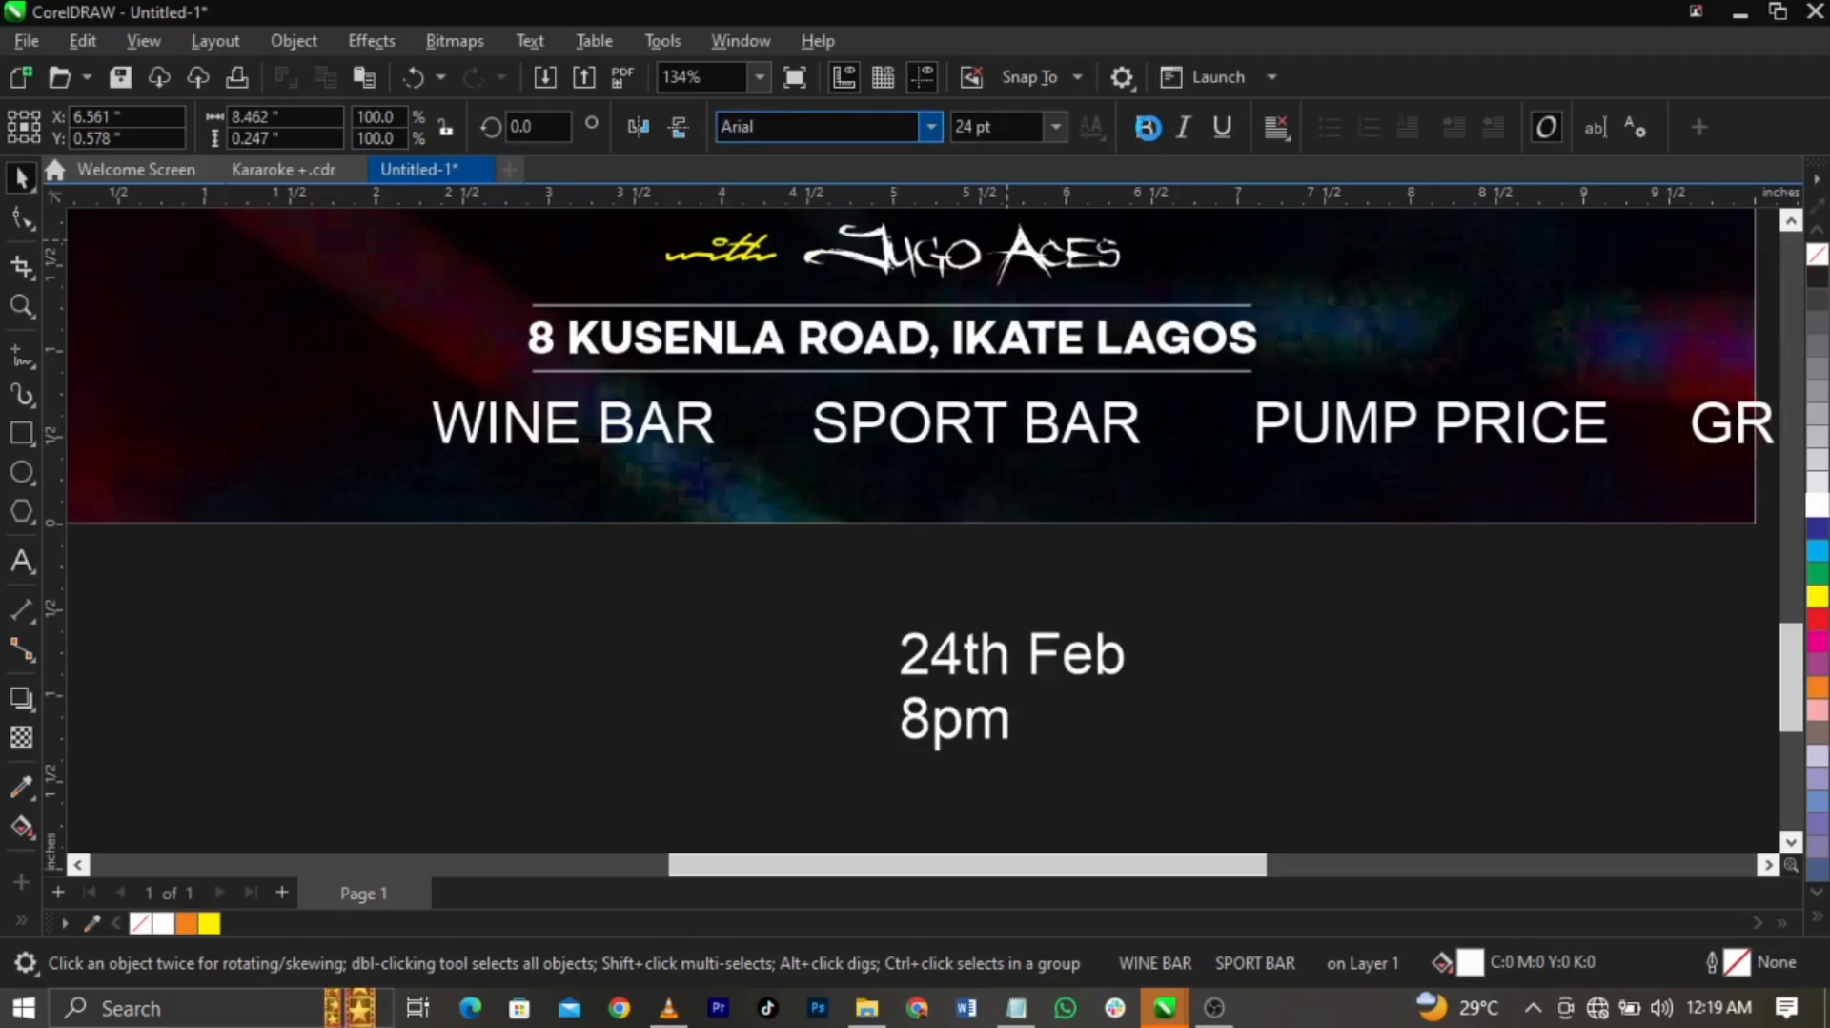
left_click(1149, 128)
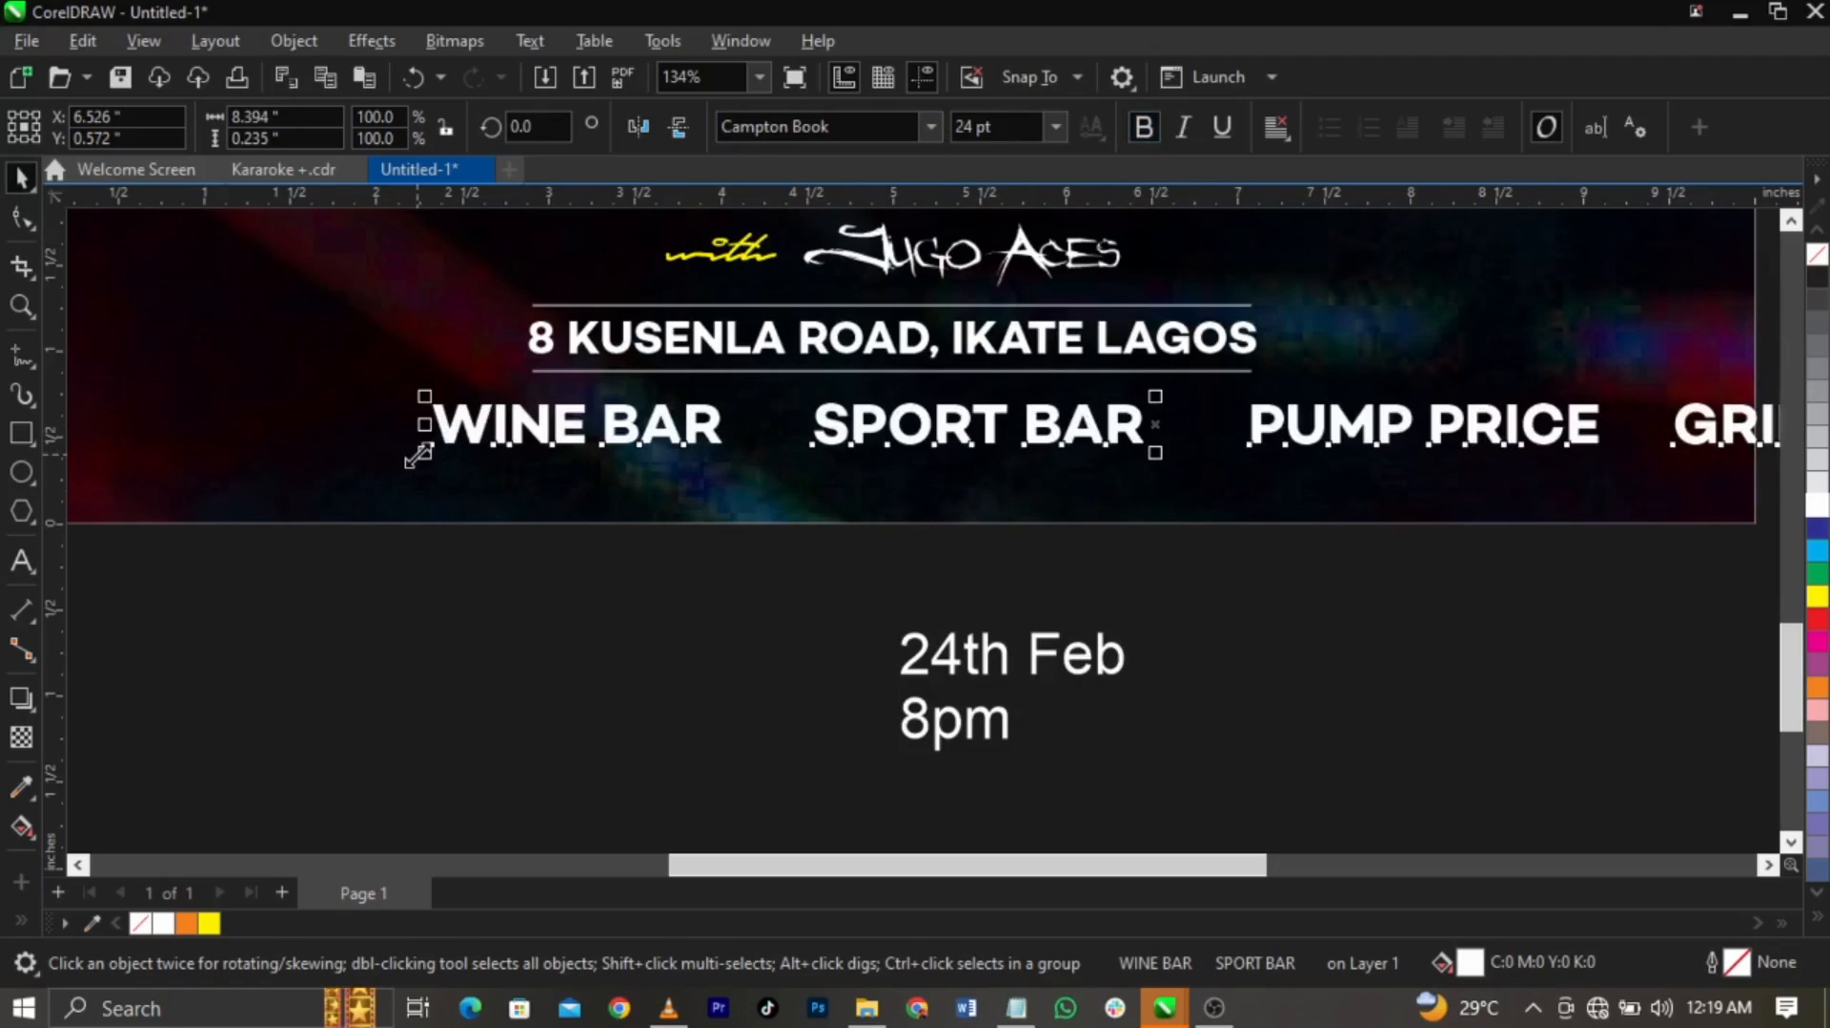
left_click_drag(417, 456, 760, 517)
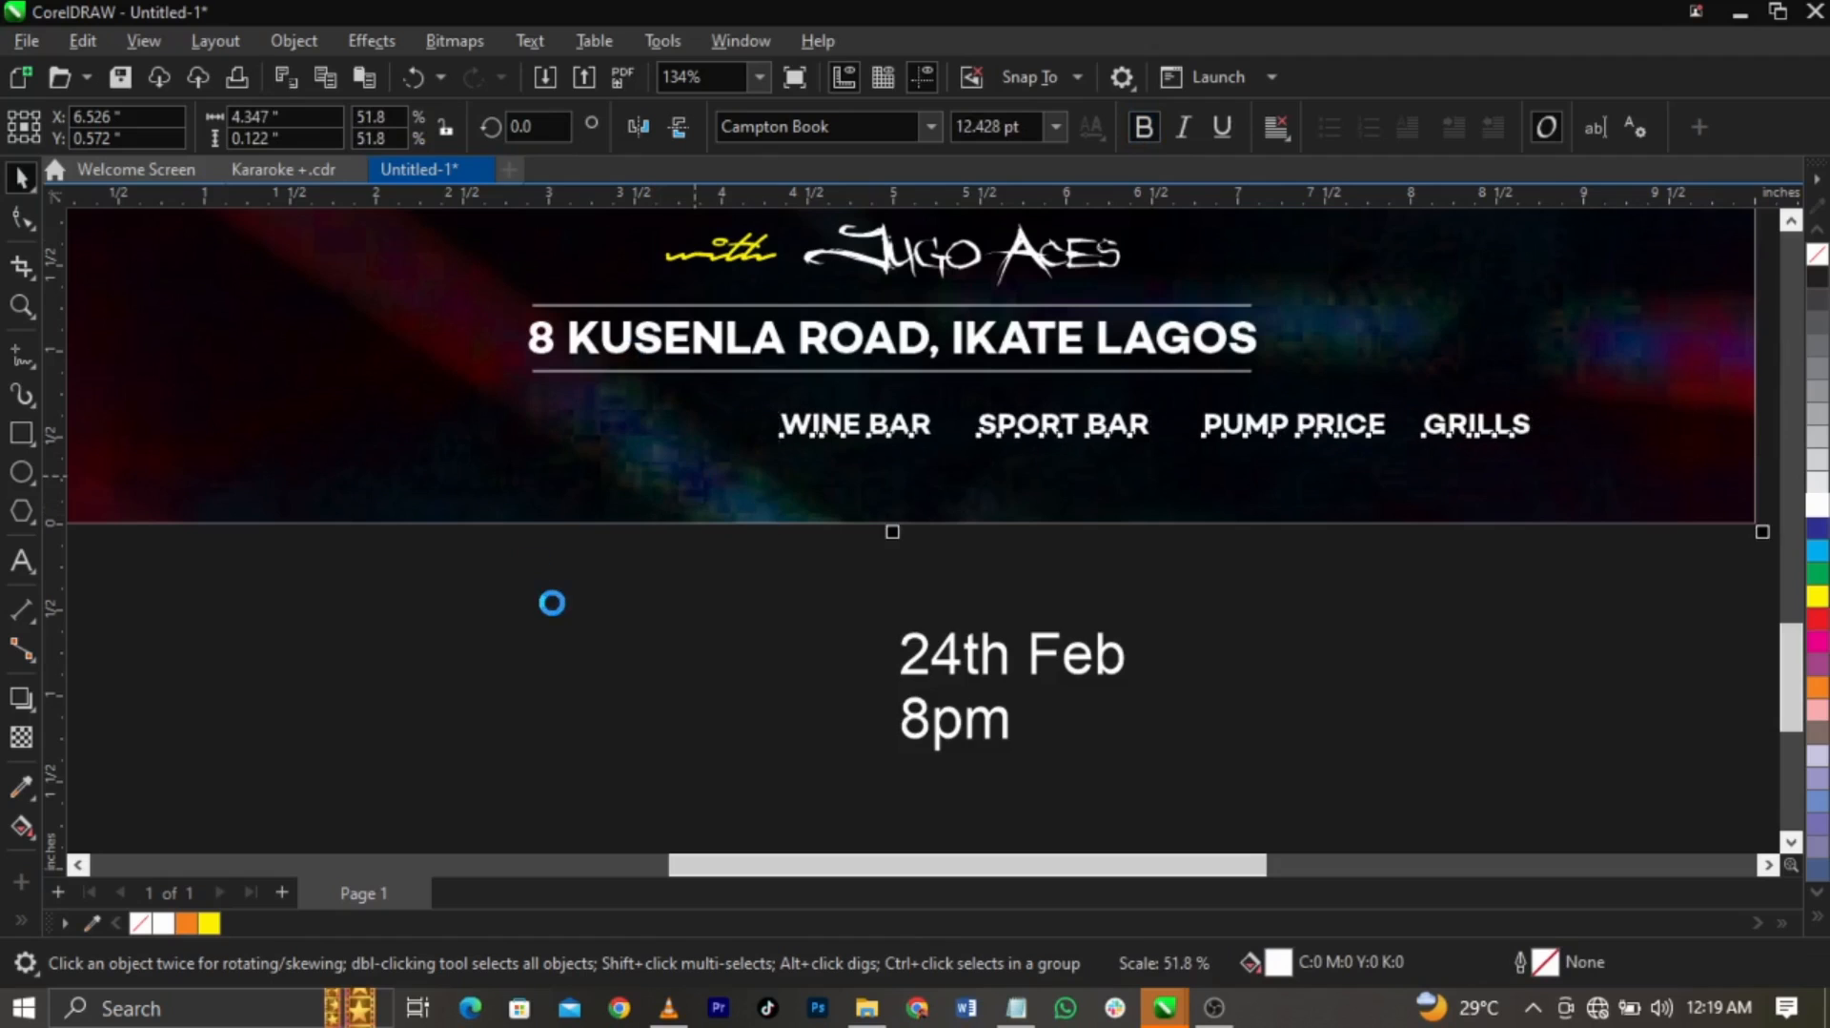
Centre the venue features line horizontally on the flyer and move it up slightly closer to the address
key("c")
key("Escape")
left_click(970, 433)
left_click(1005, 432)
left_click_drag(1005, 432, 1008, 417)
Widen the gap before GRILLS and scale the features line to about 11.5 pt so it matches the address width
scroll(1292, 488, "up", 2)
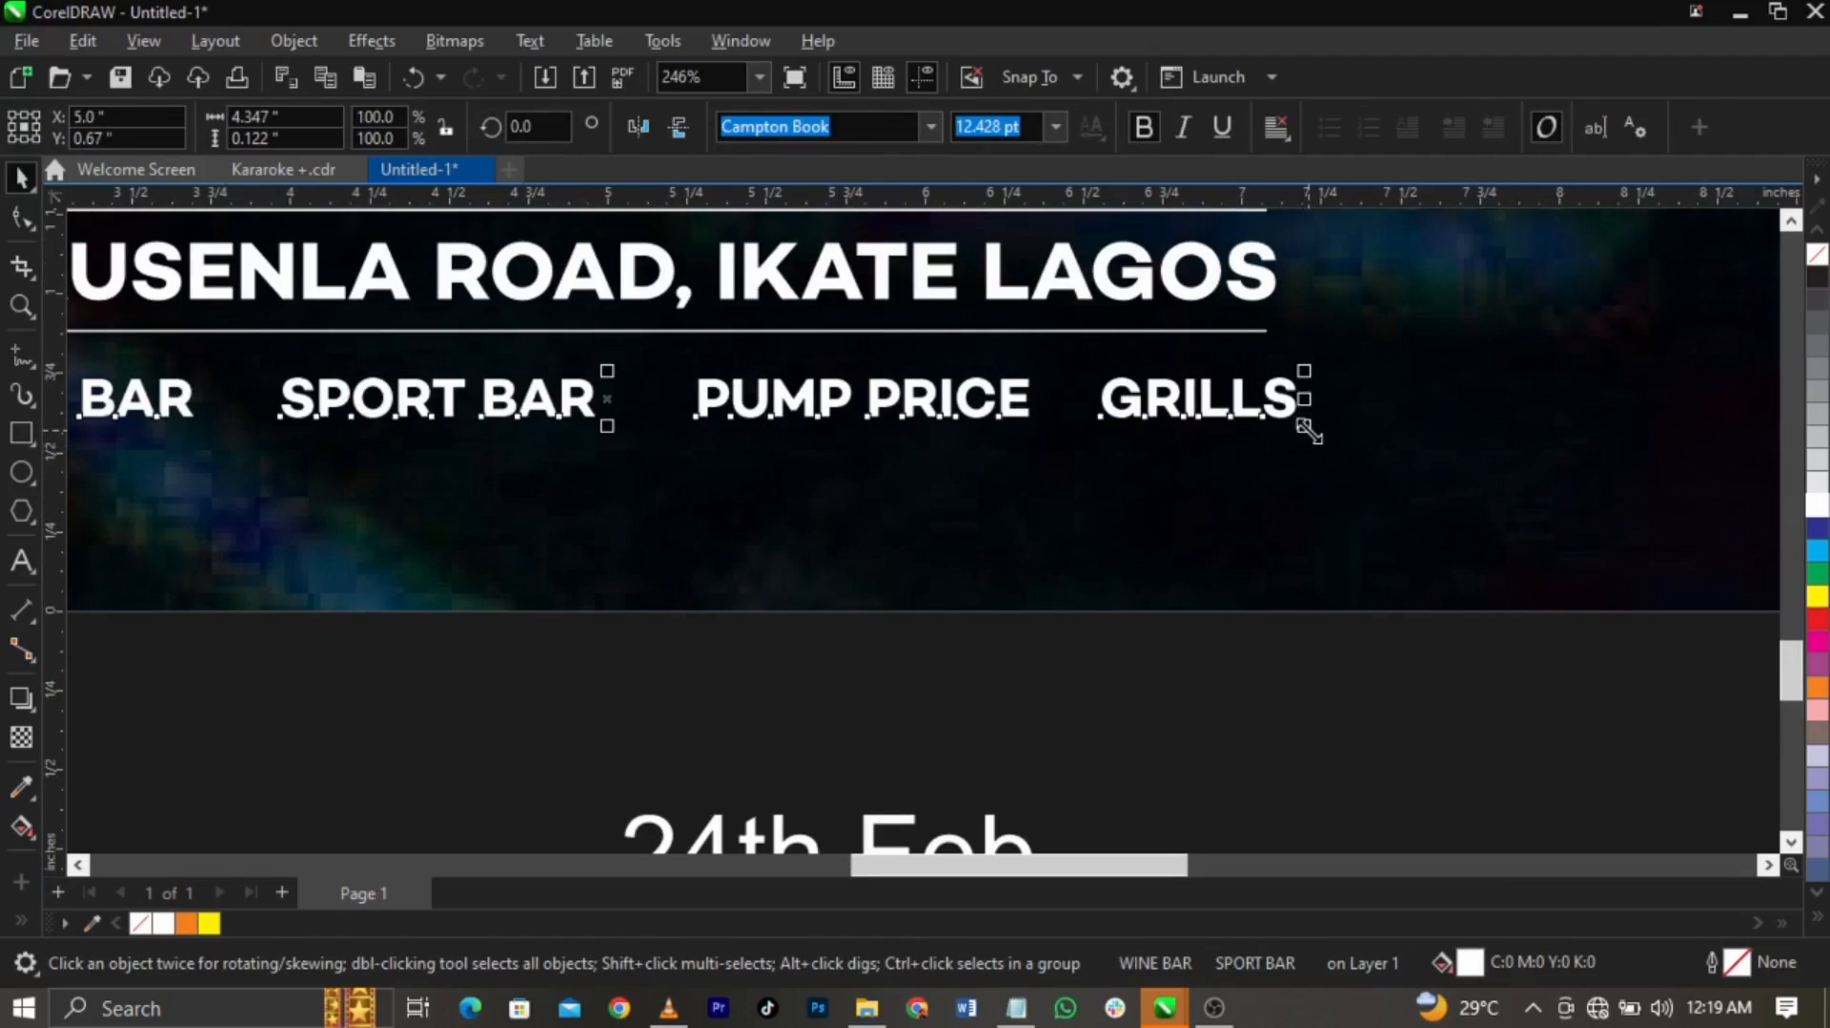
left_click_drag(1309, 430, 1281, 426)
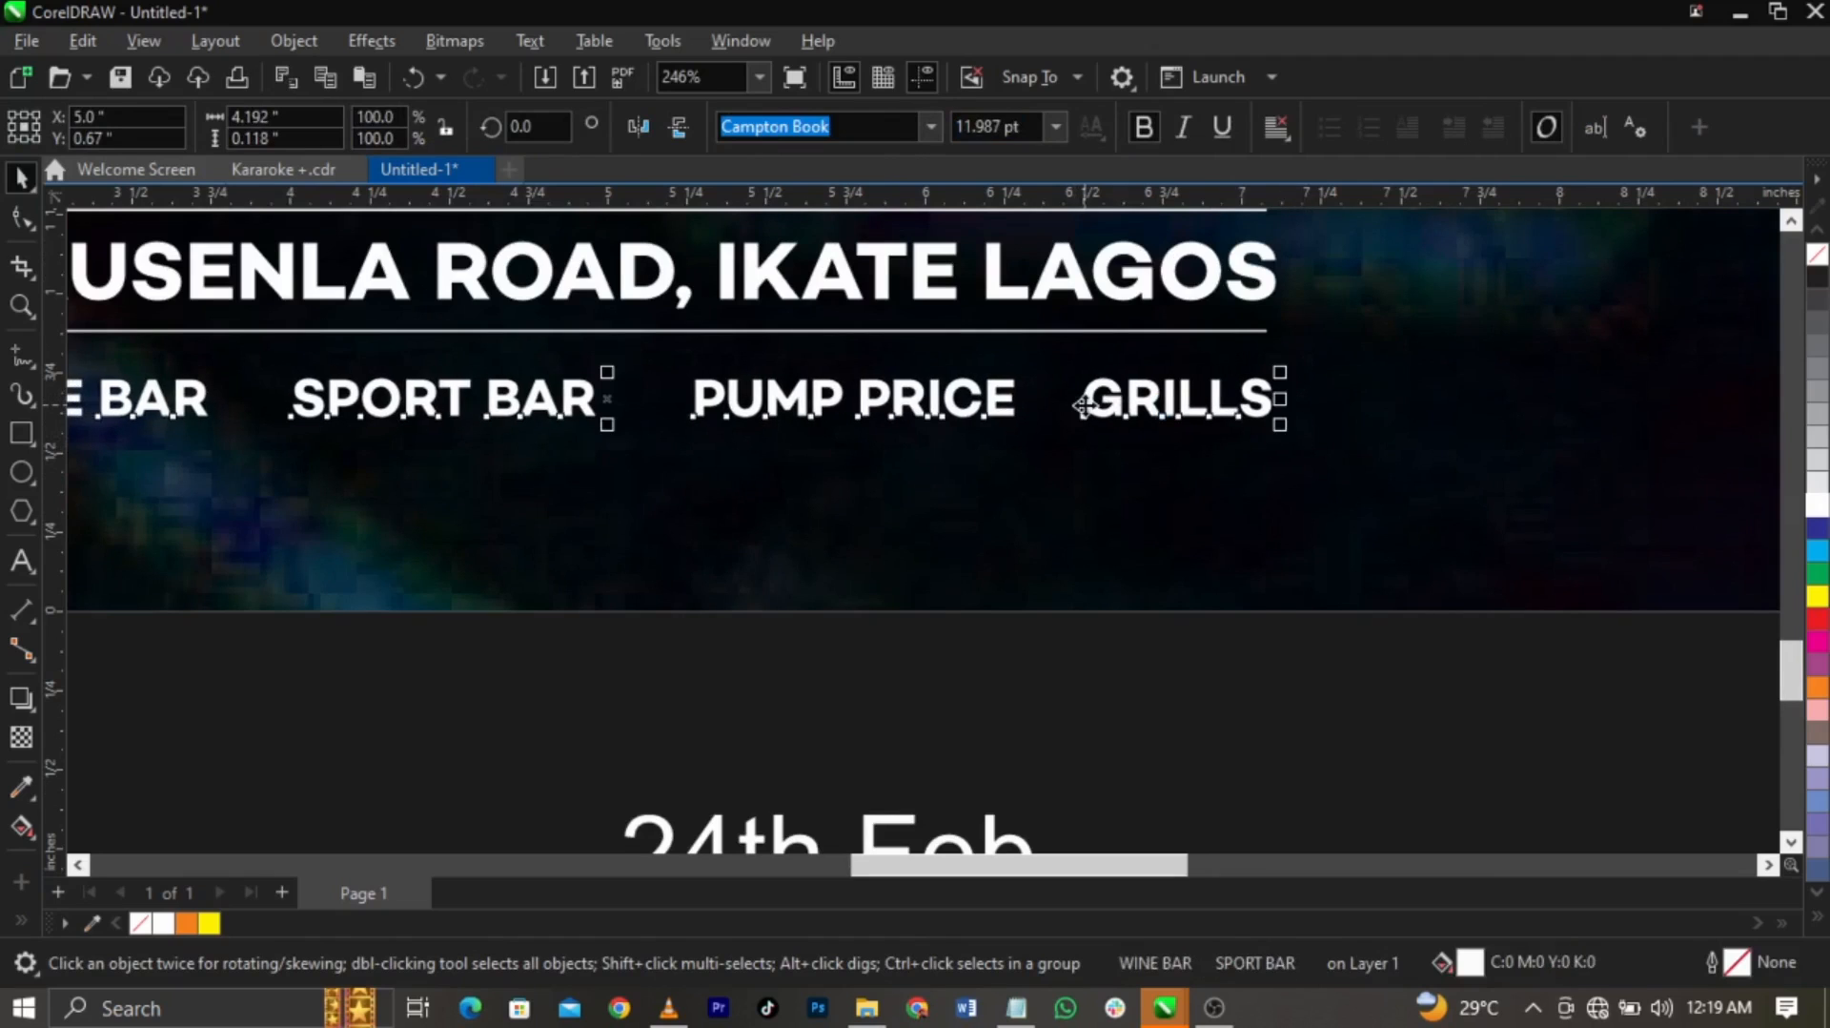
left_click_drag(1084, 405, 1292, 448)
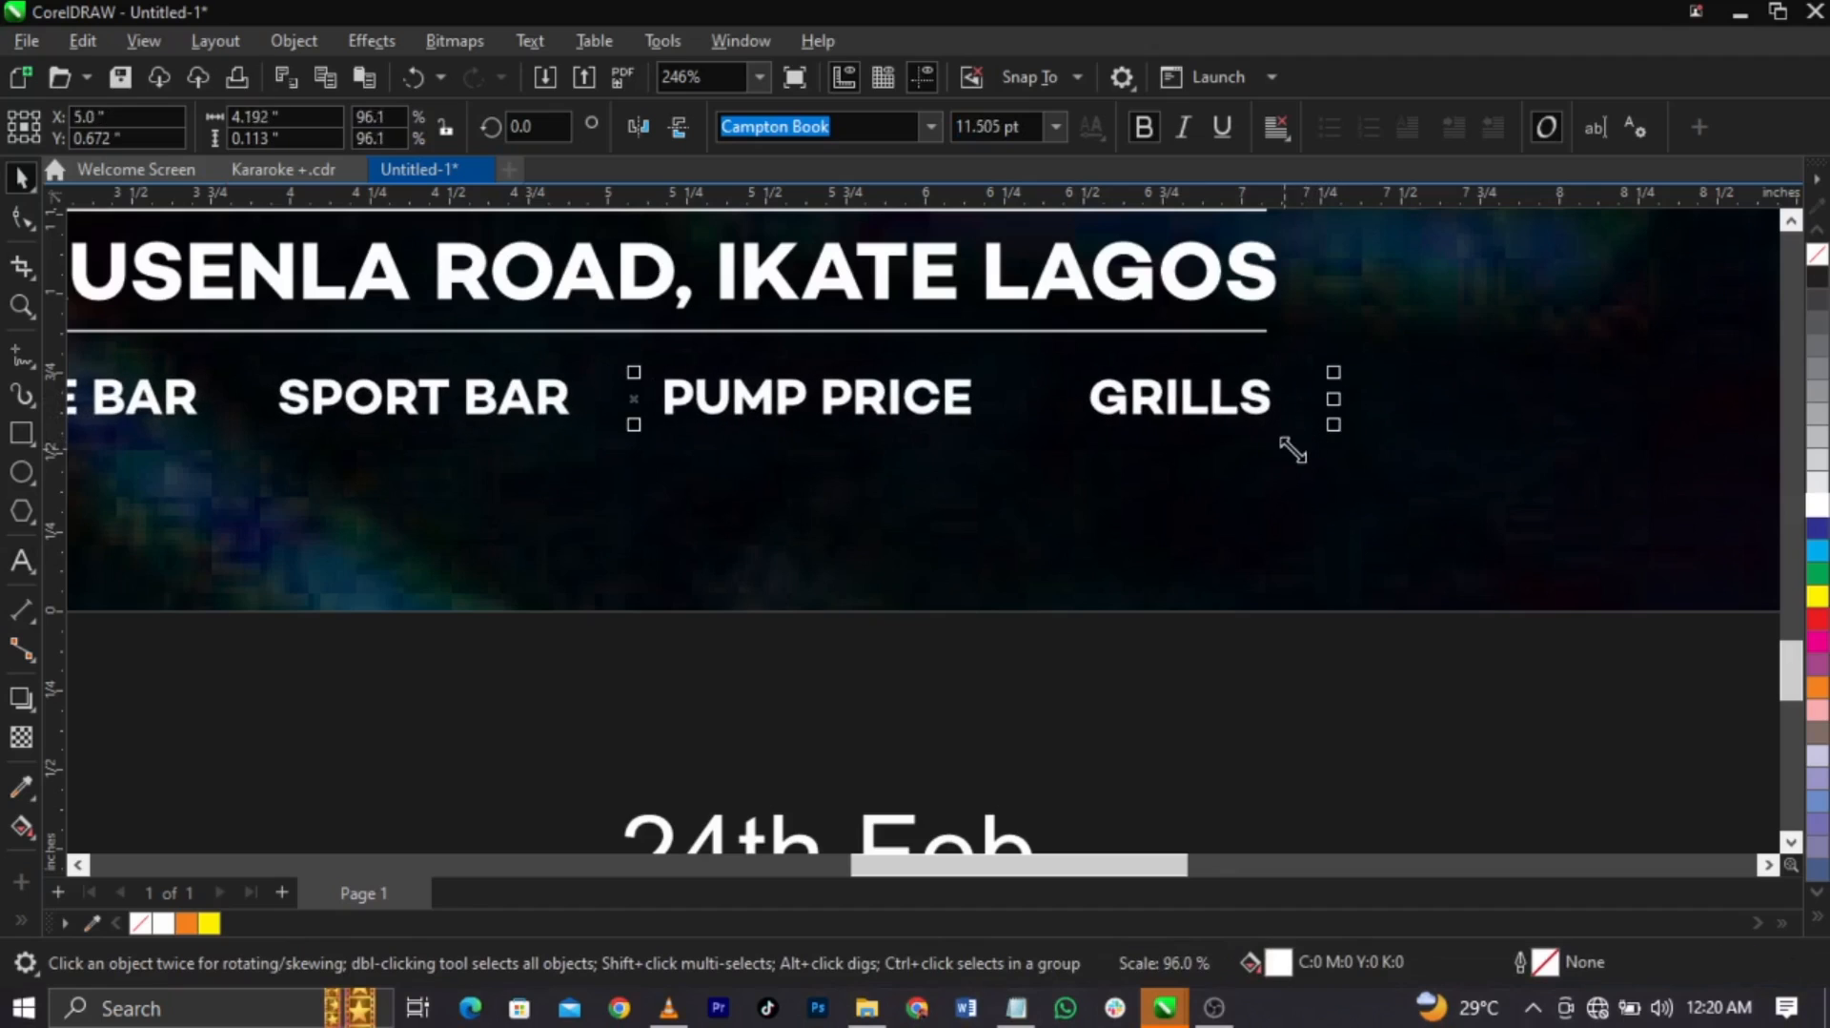
left_click(1217, 695)
key("F4")
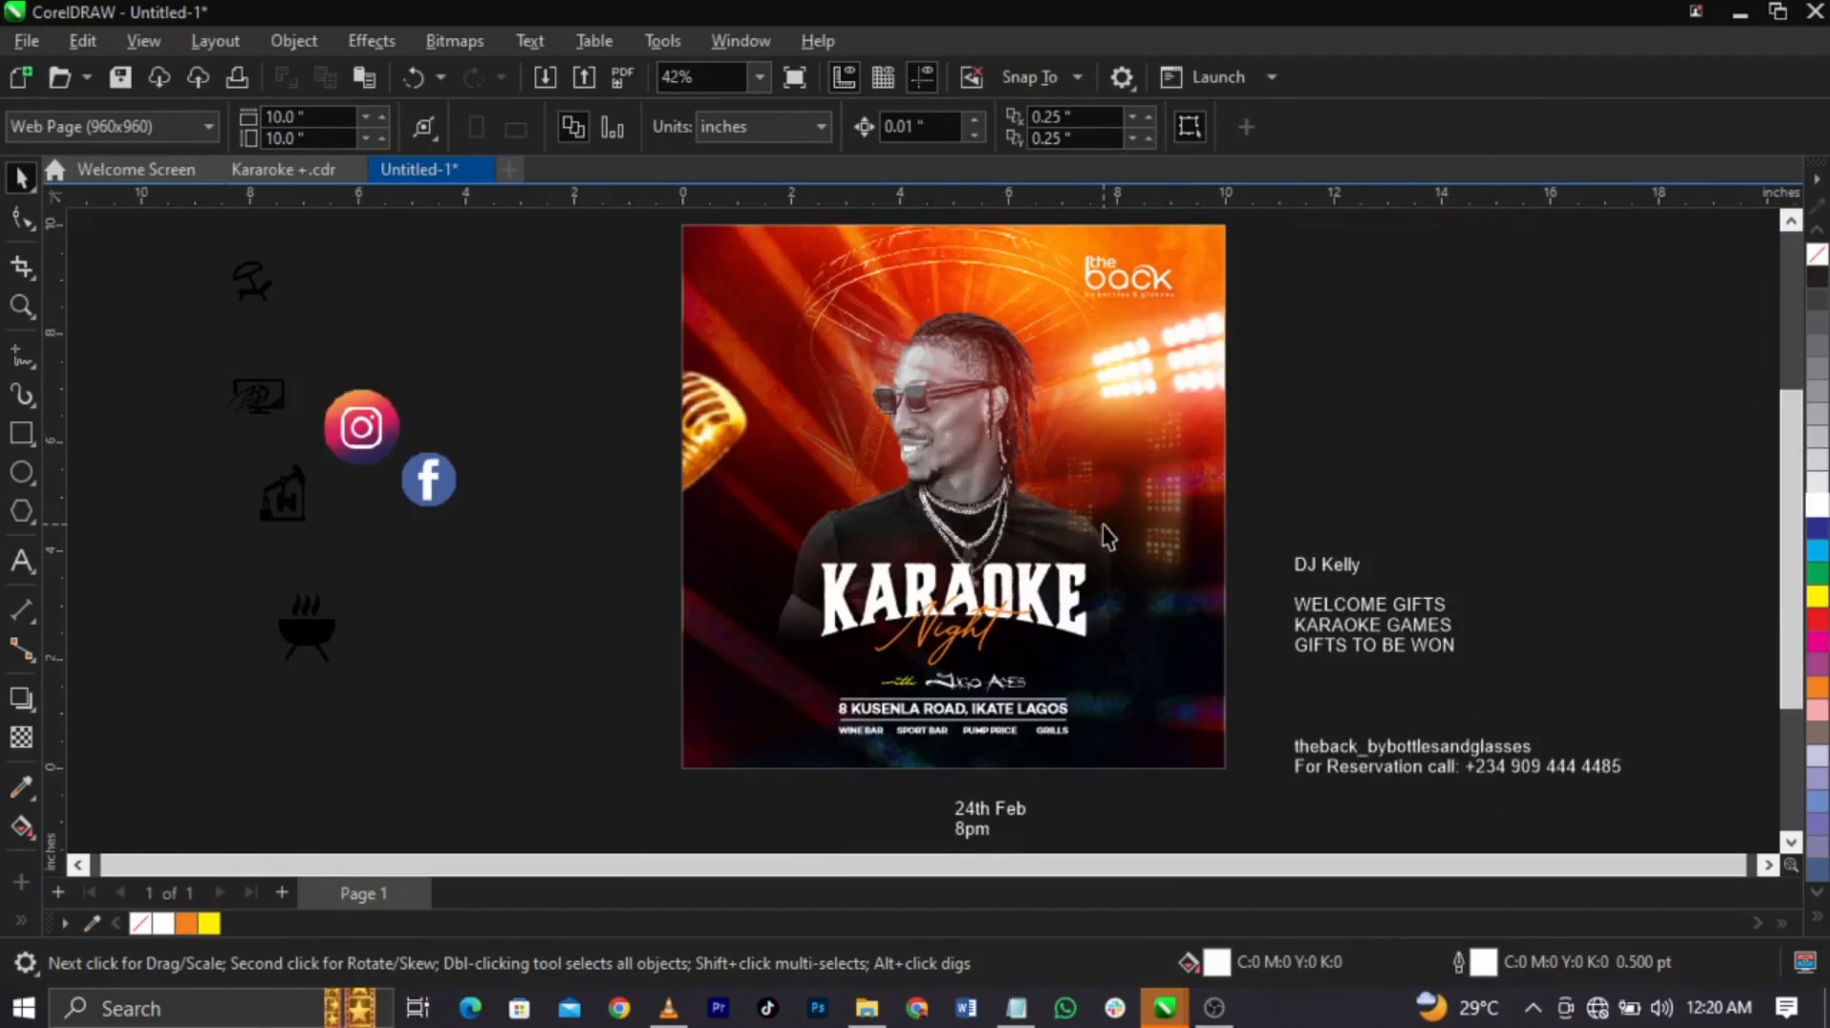
Cut the social handle and reservation lines from the text beside the page and paste them as new text below the venue features
scroll(1361, 768, "down", 1)
scroll(1387, 734, "up", 2)
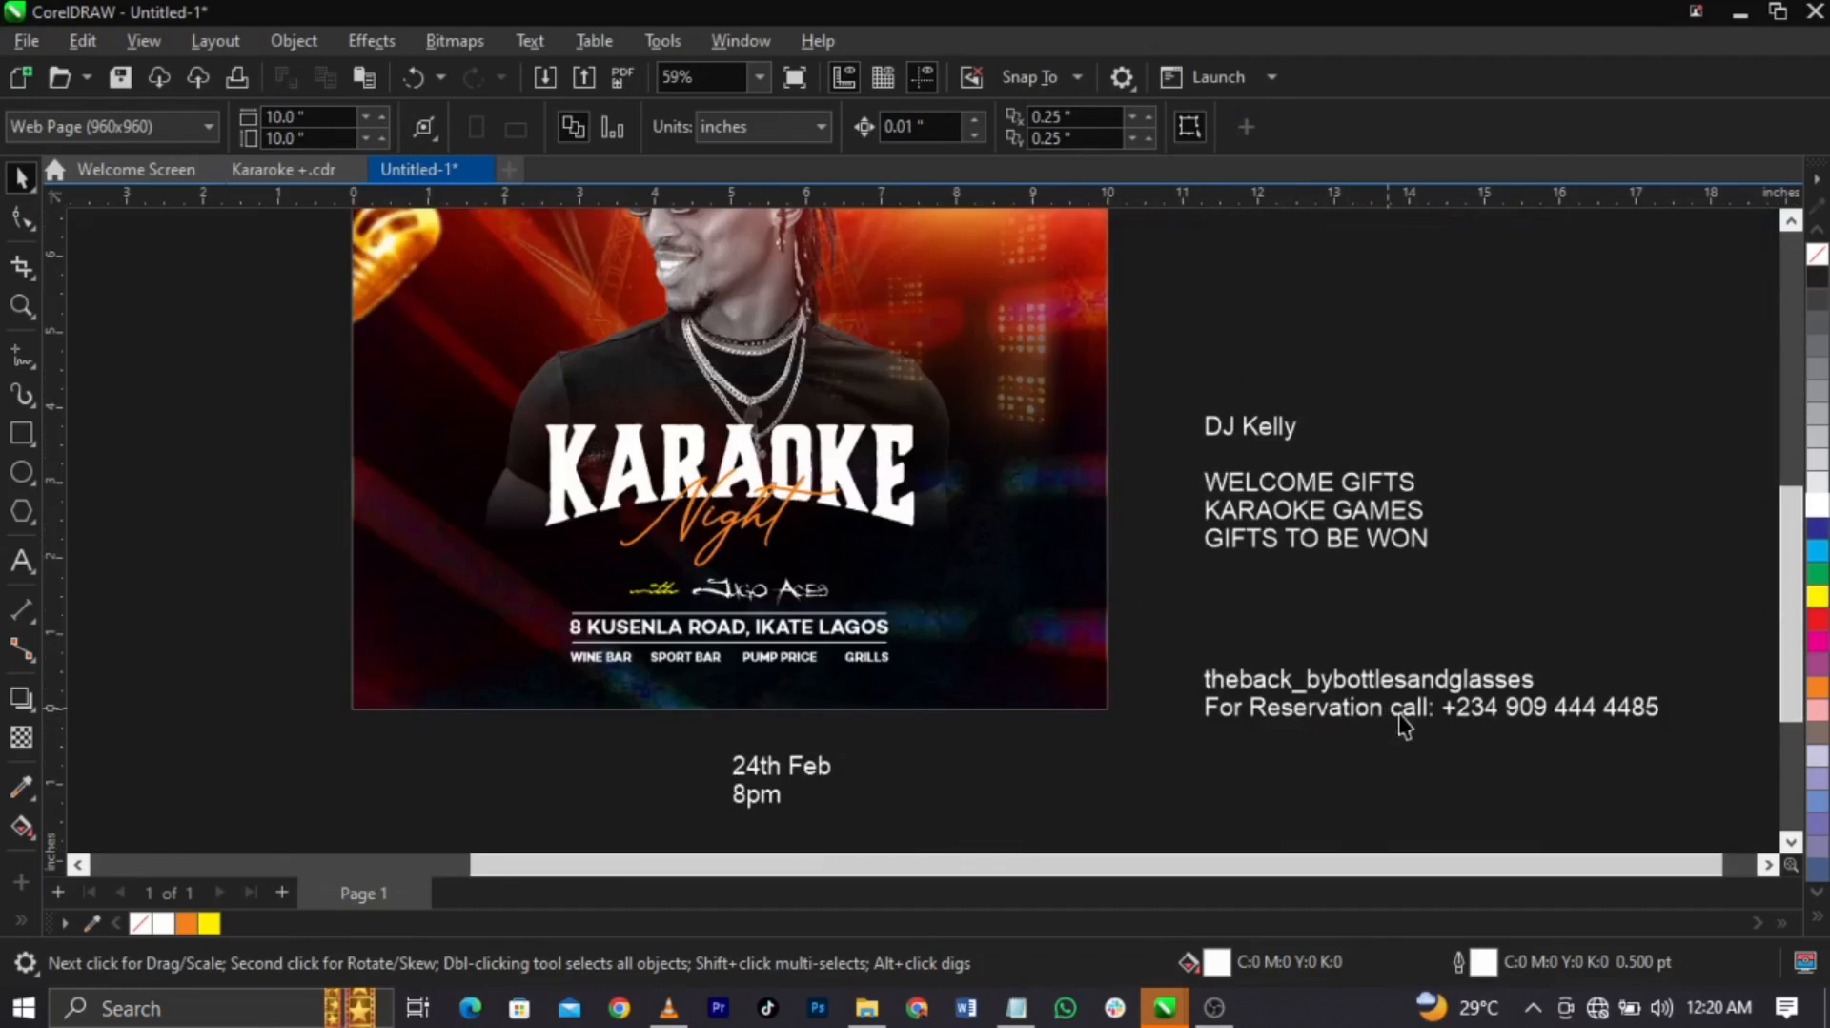
double_click(1398, 713)
left_click_drag(1669, 707, 1055, 682)
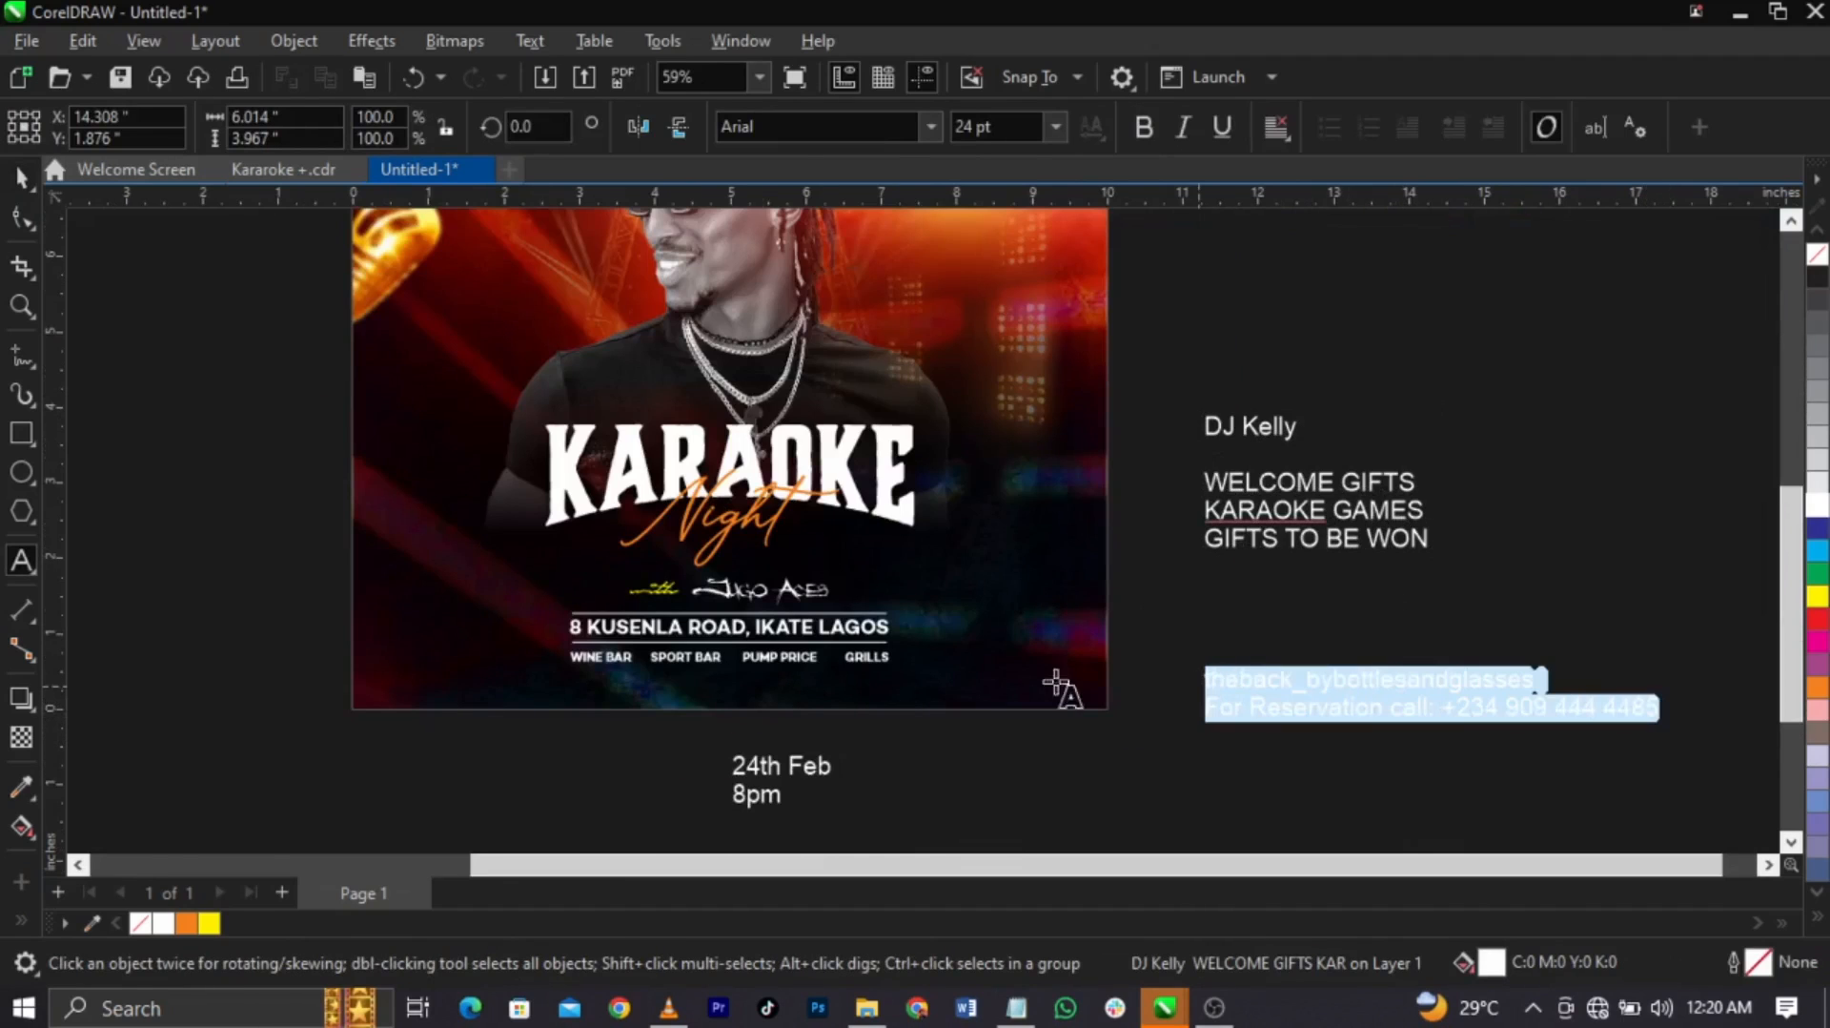
key("ctrl+x")
left_click(620, 695)
key("ctrl+v")
Bring the reservation text up onto the same line as the social handle, separated by spaces
key("F2")
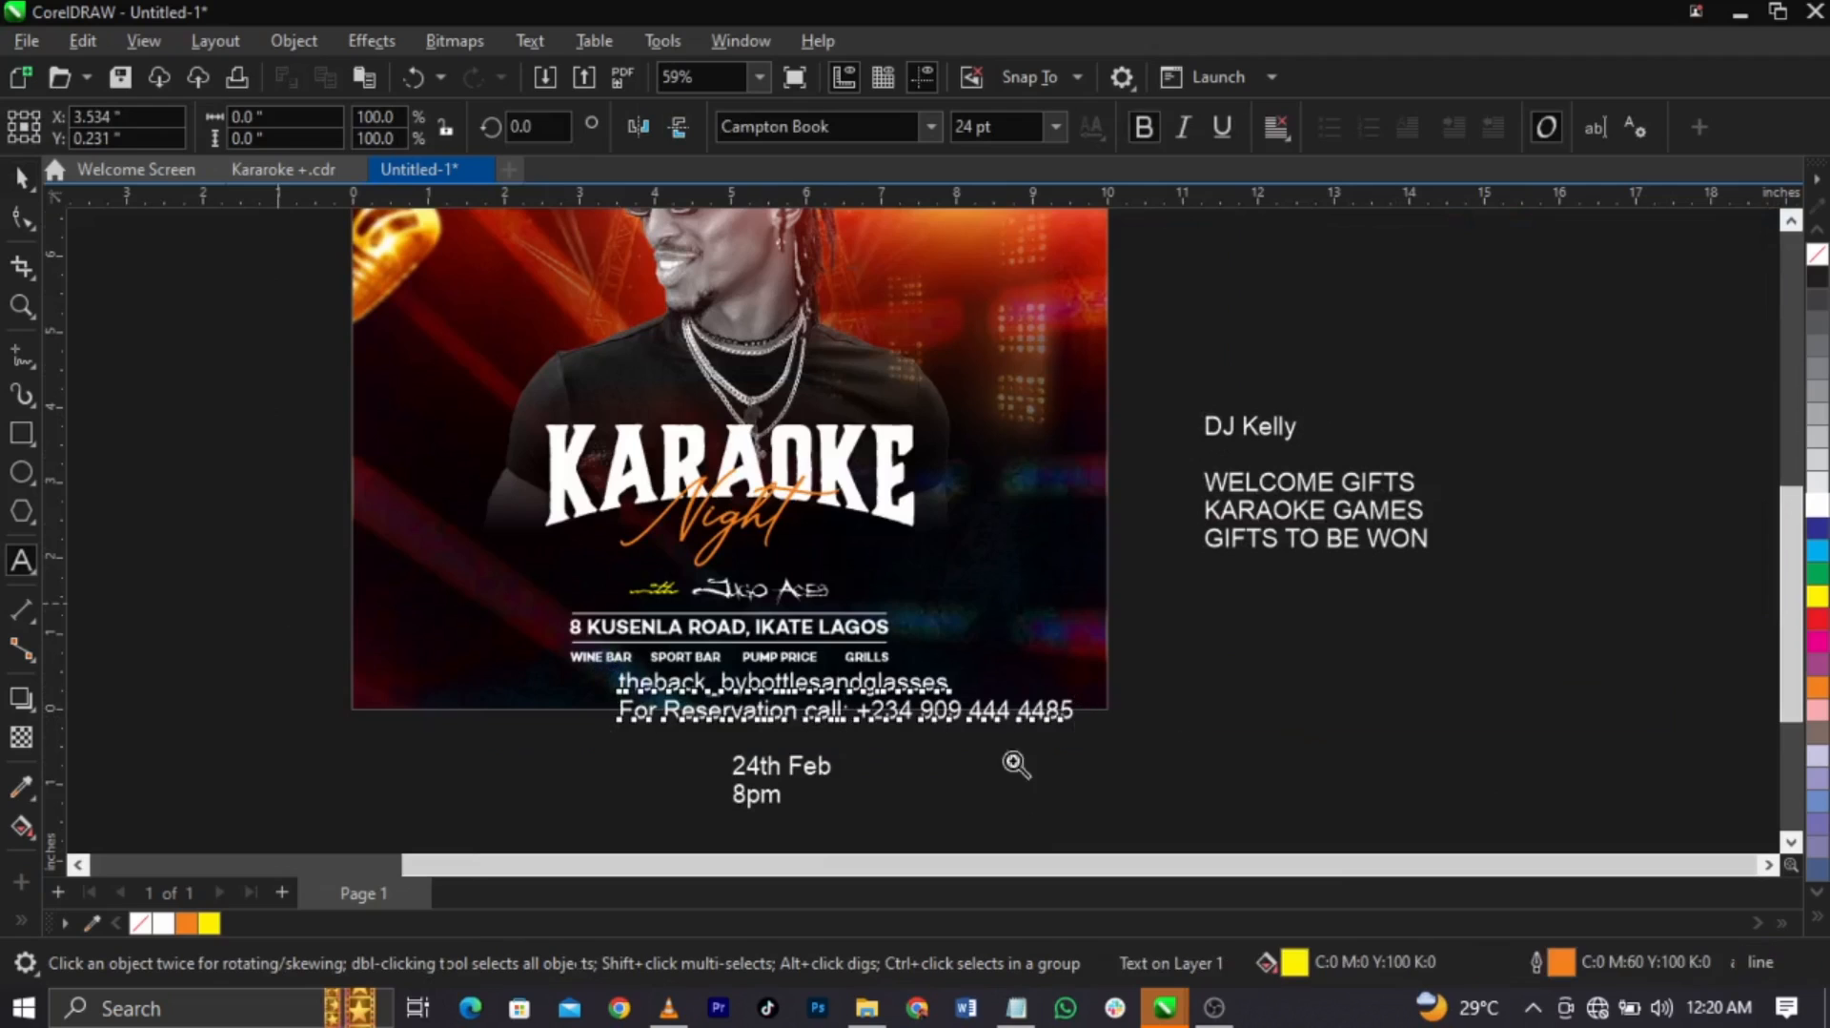
left_click_drag(277, 607, 1291, 748)
double_click(648, 598)
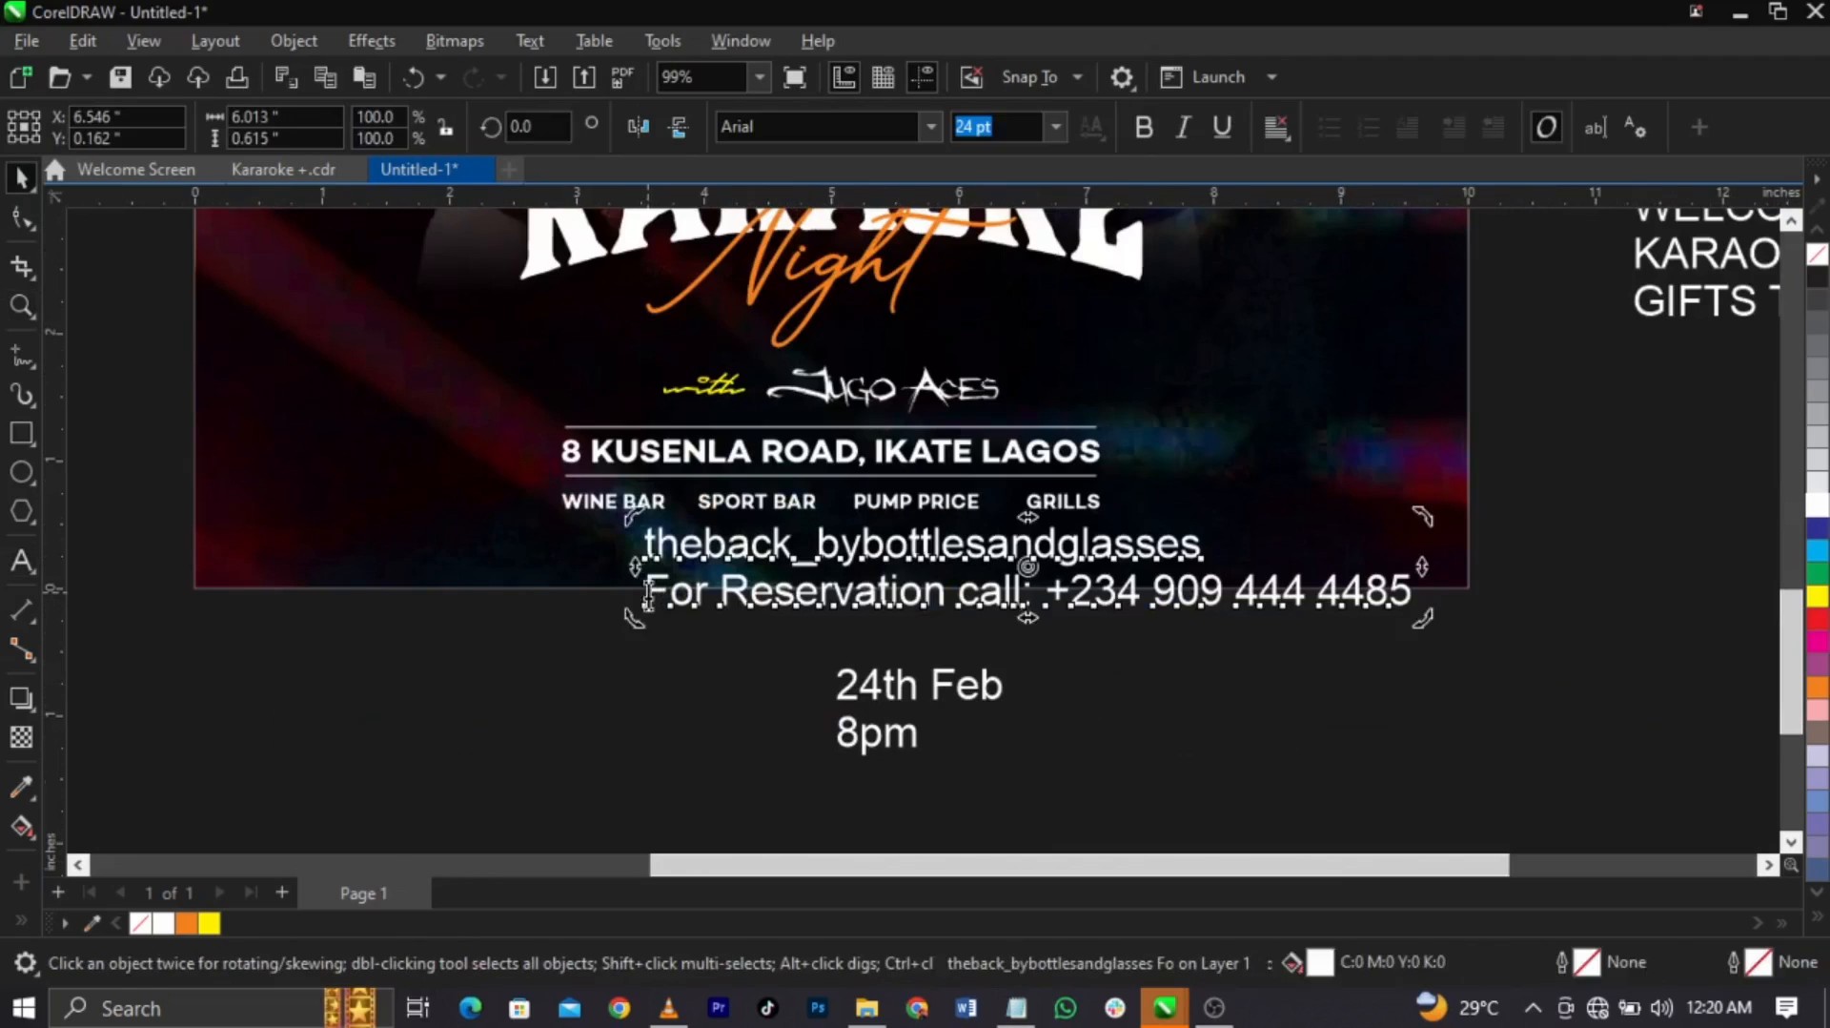
left_click(648, 595)
key("BackSpace")
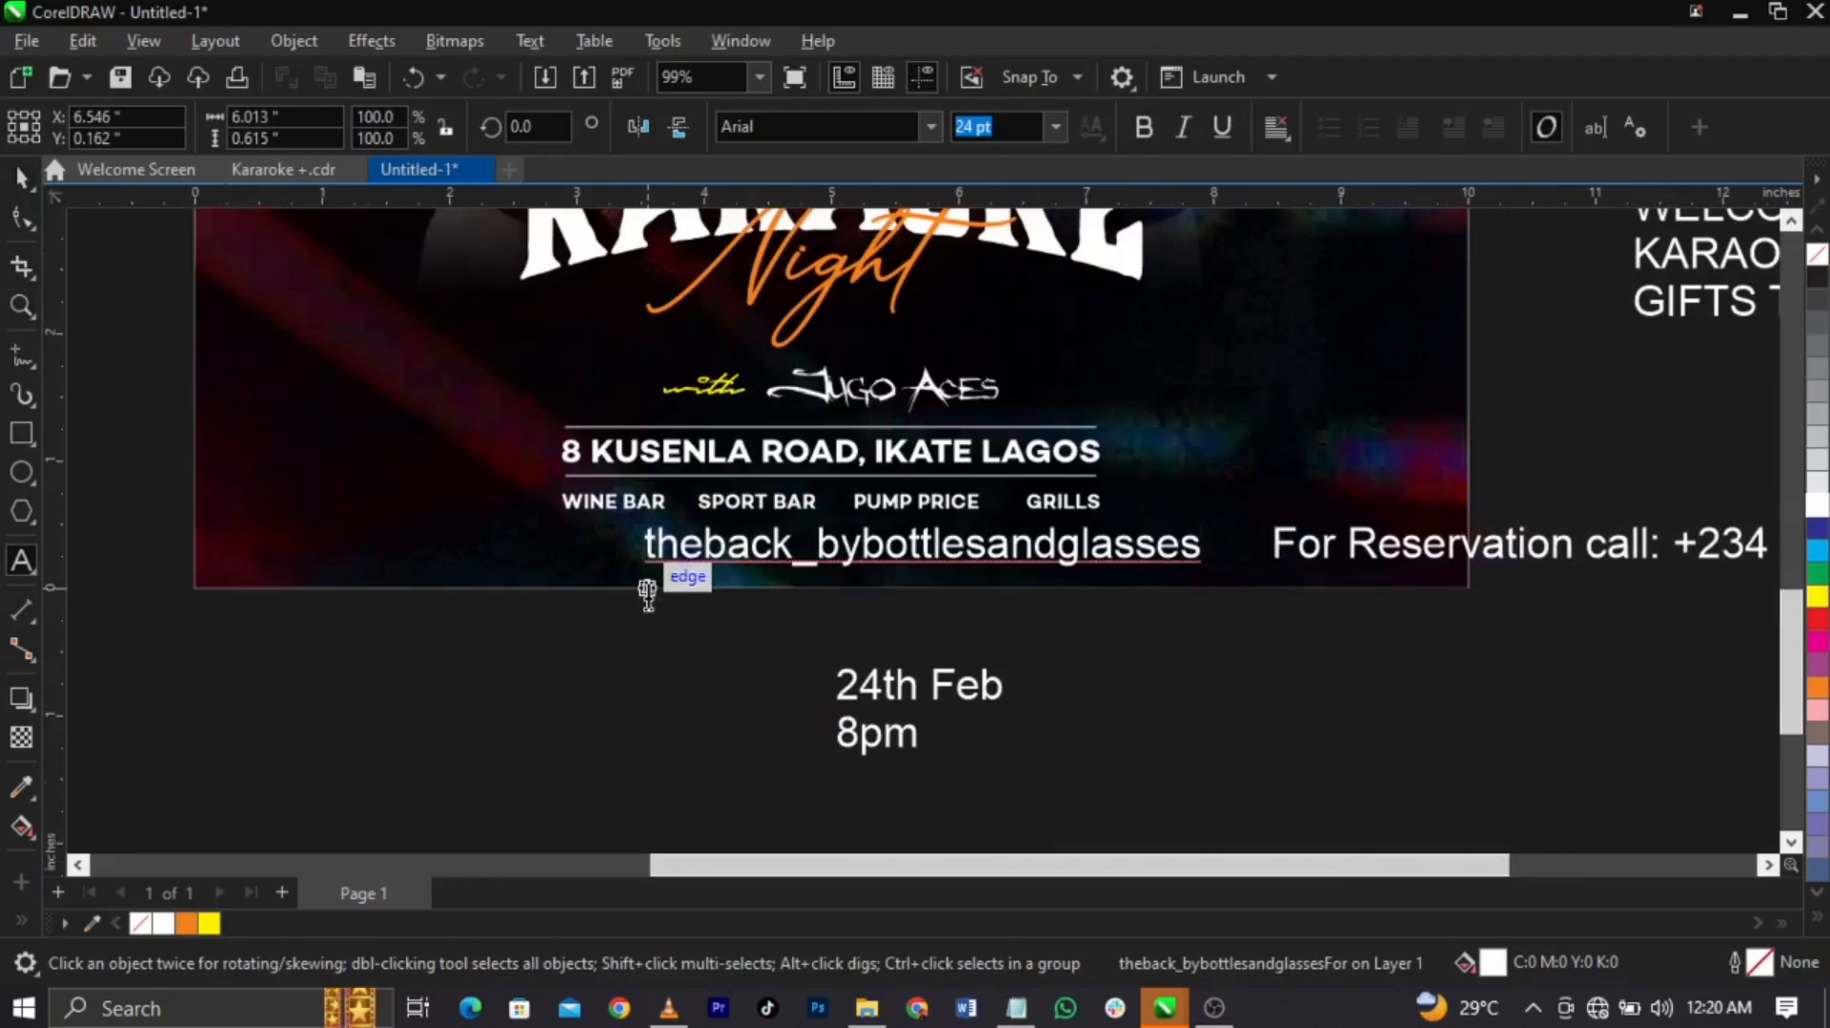
key("ctrl+space")
Set the contact line in Campton Book and scale it down to about 15 pt
left_click(934, 127)
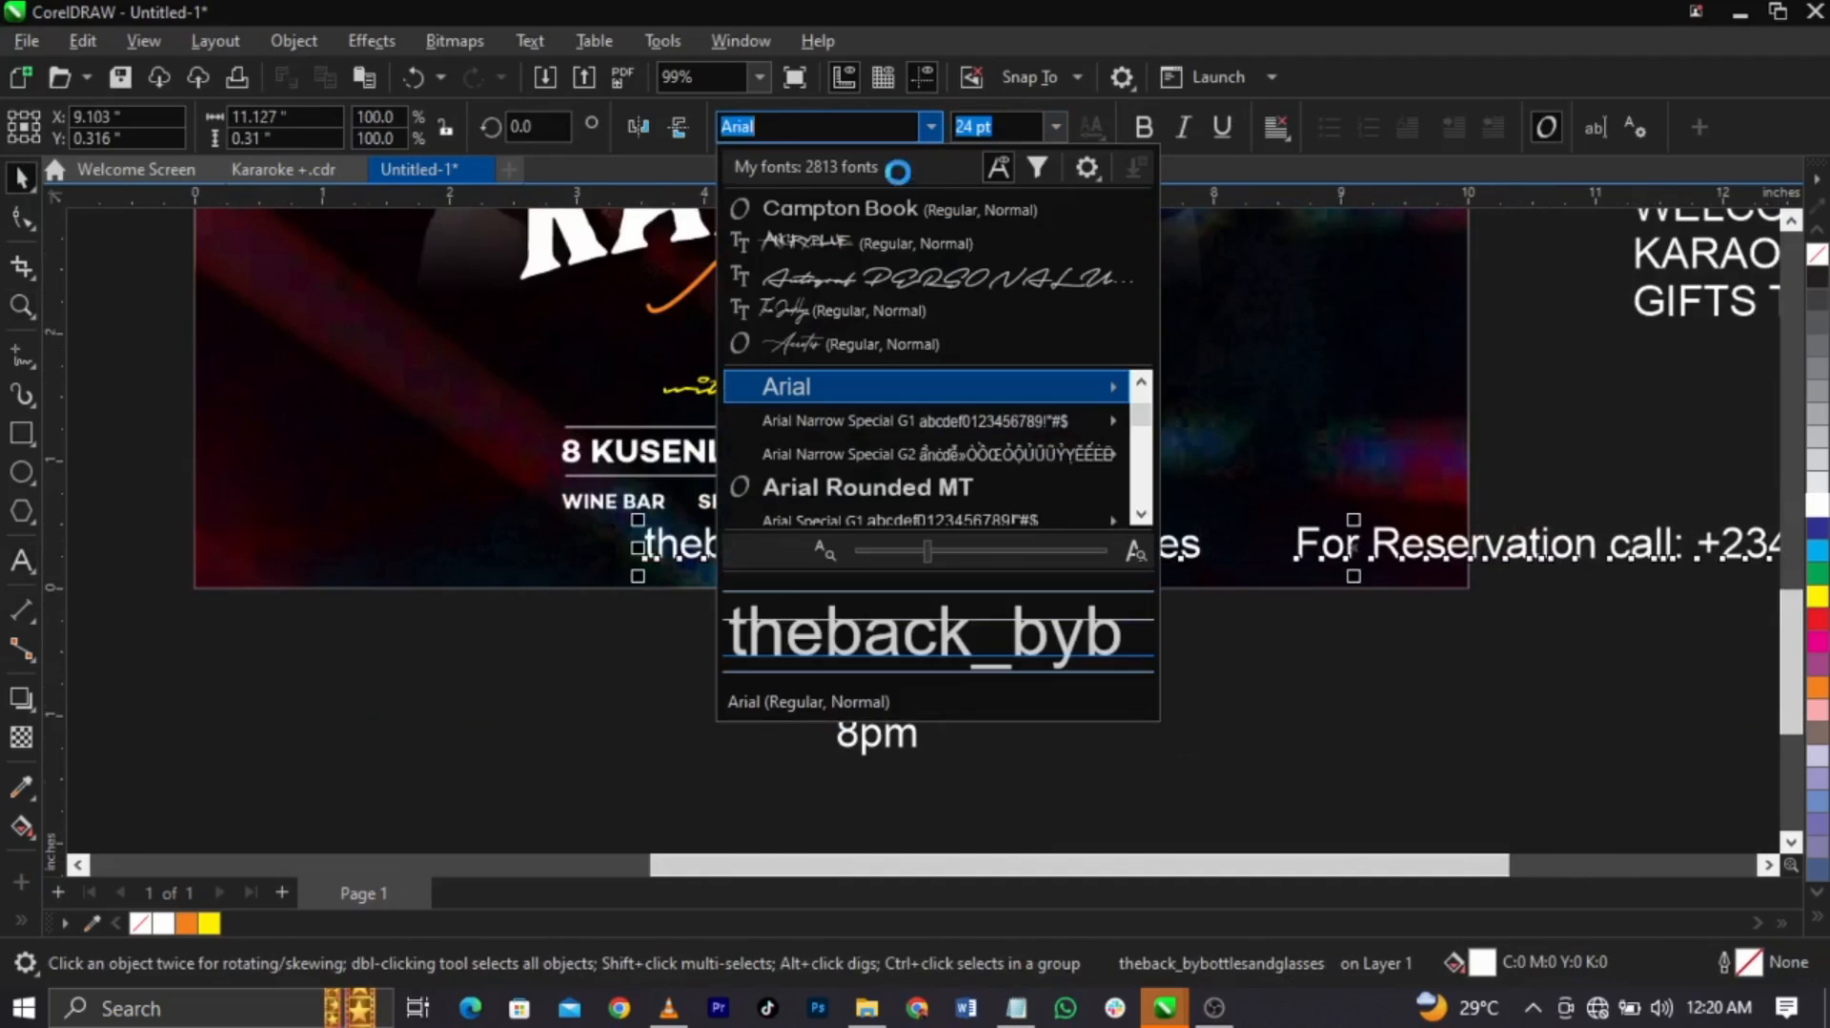
left_click(912, 204)
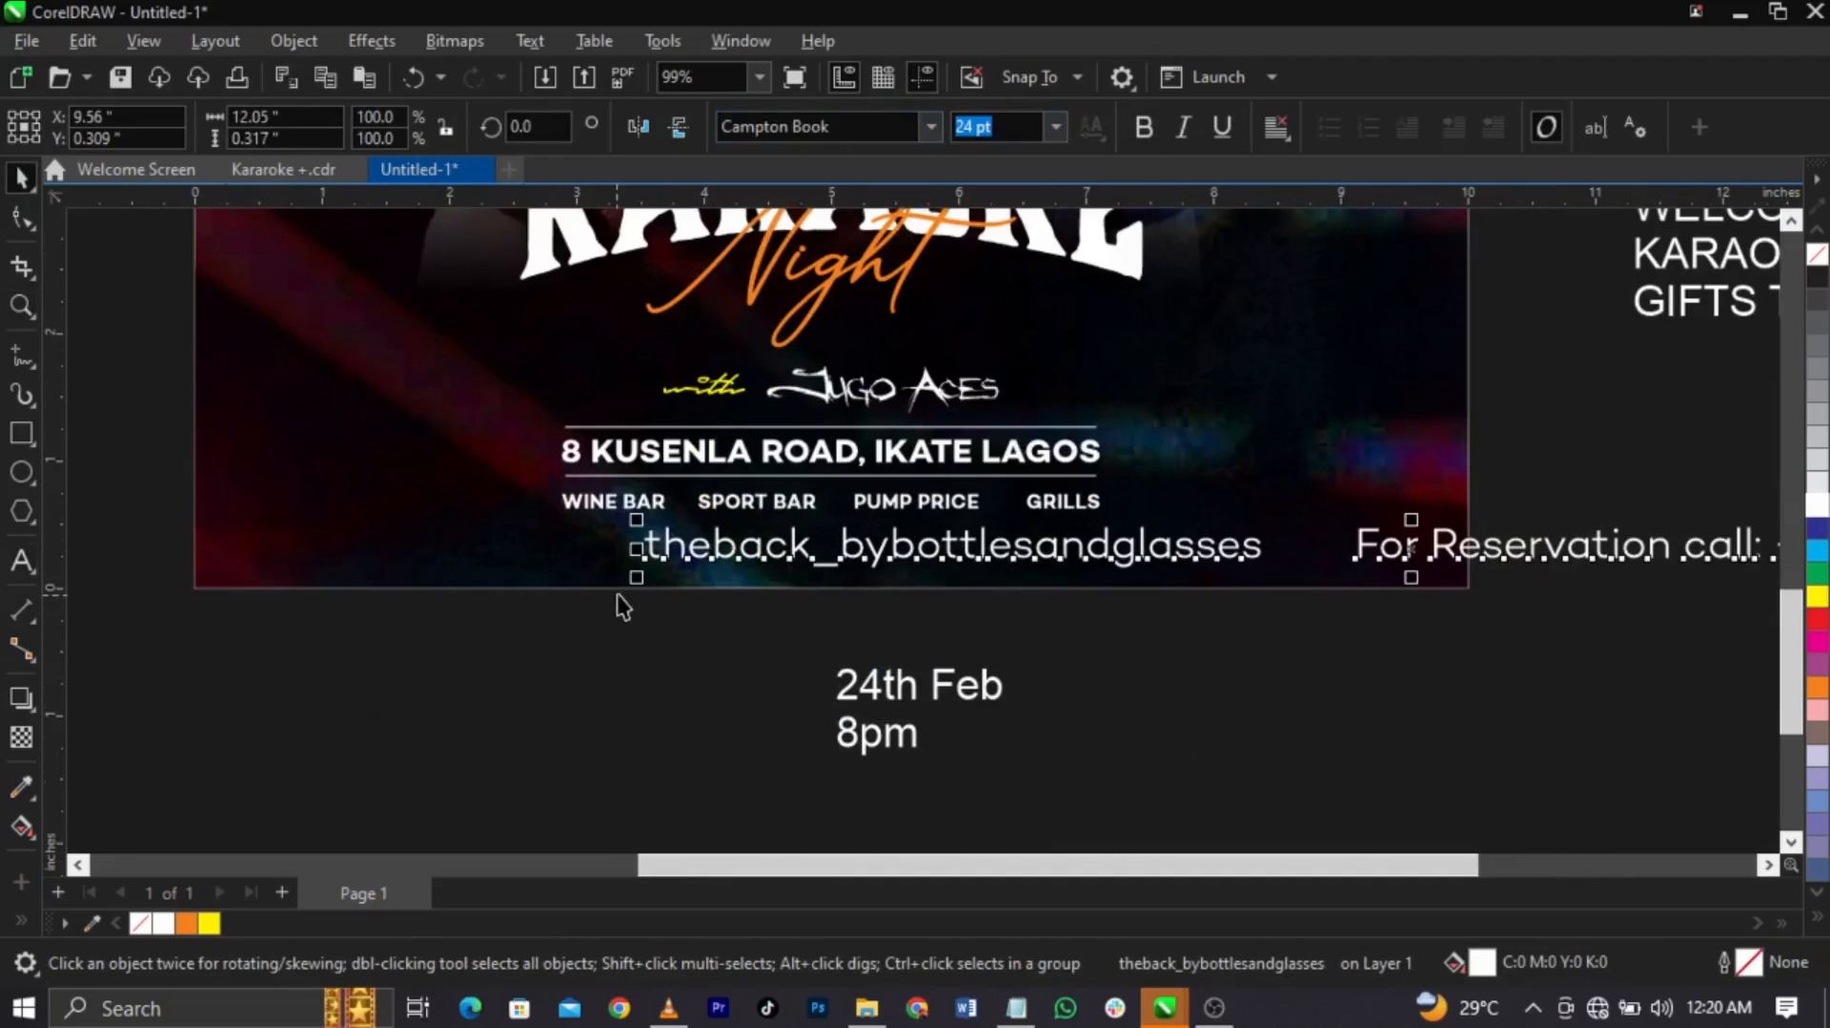
left_click_drag(636, 577, 925, 572)
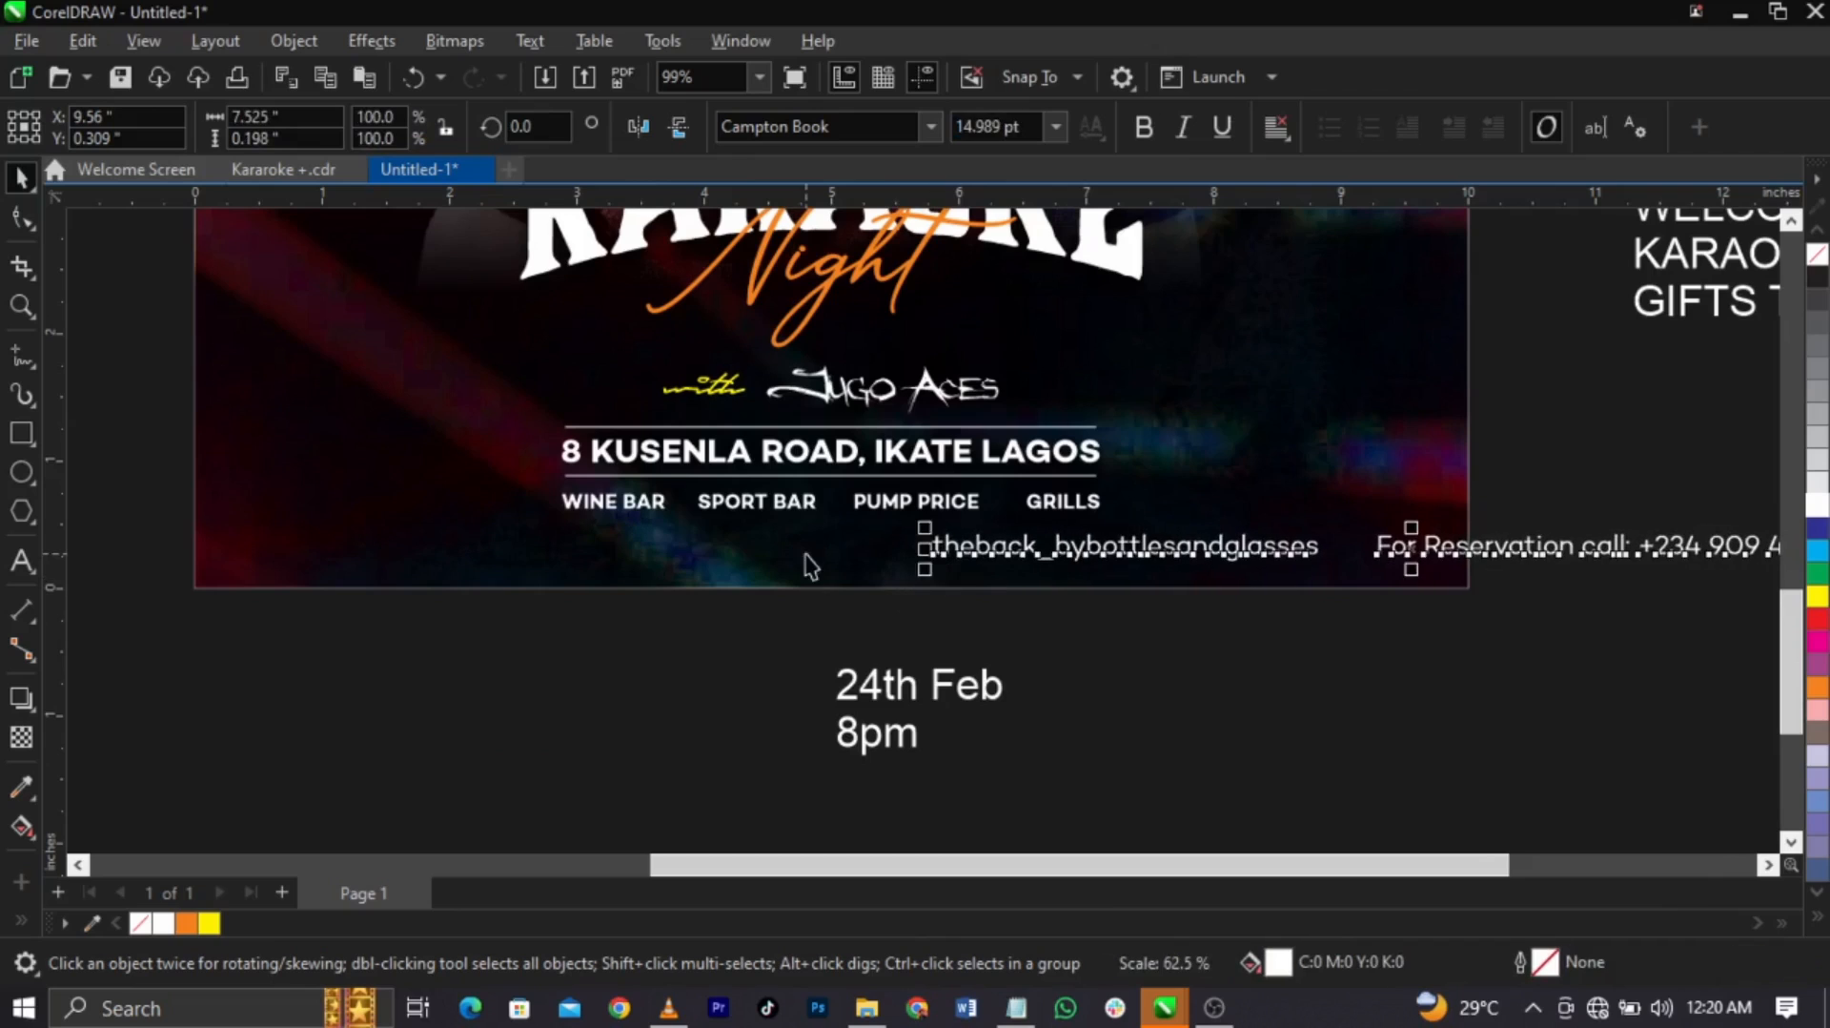
Centre the contact line horizontally on the flyer background
left_click(806, 555, "shift")
key("c")
key("Escape")
Convert the contact line to uppercase and scale it down to about 11.9 pt
double_click(1139, 553)
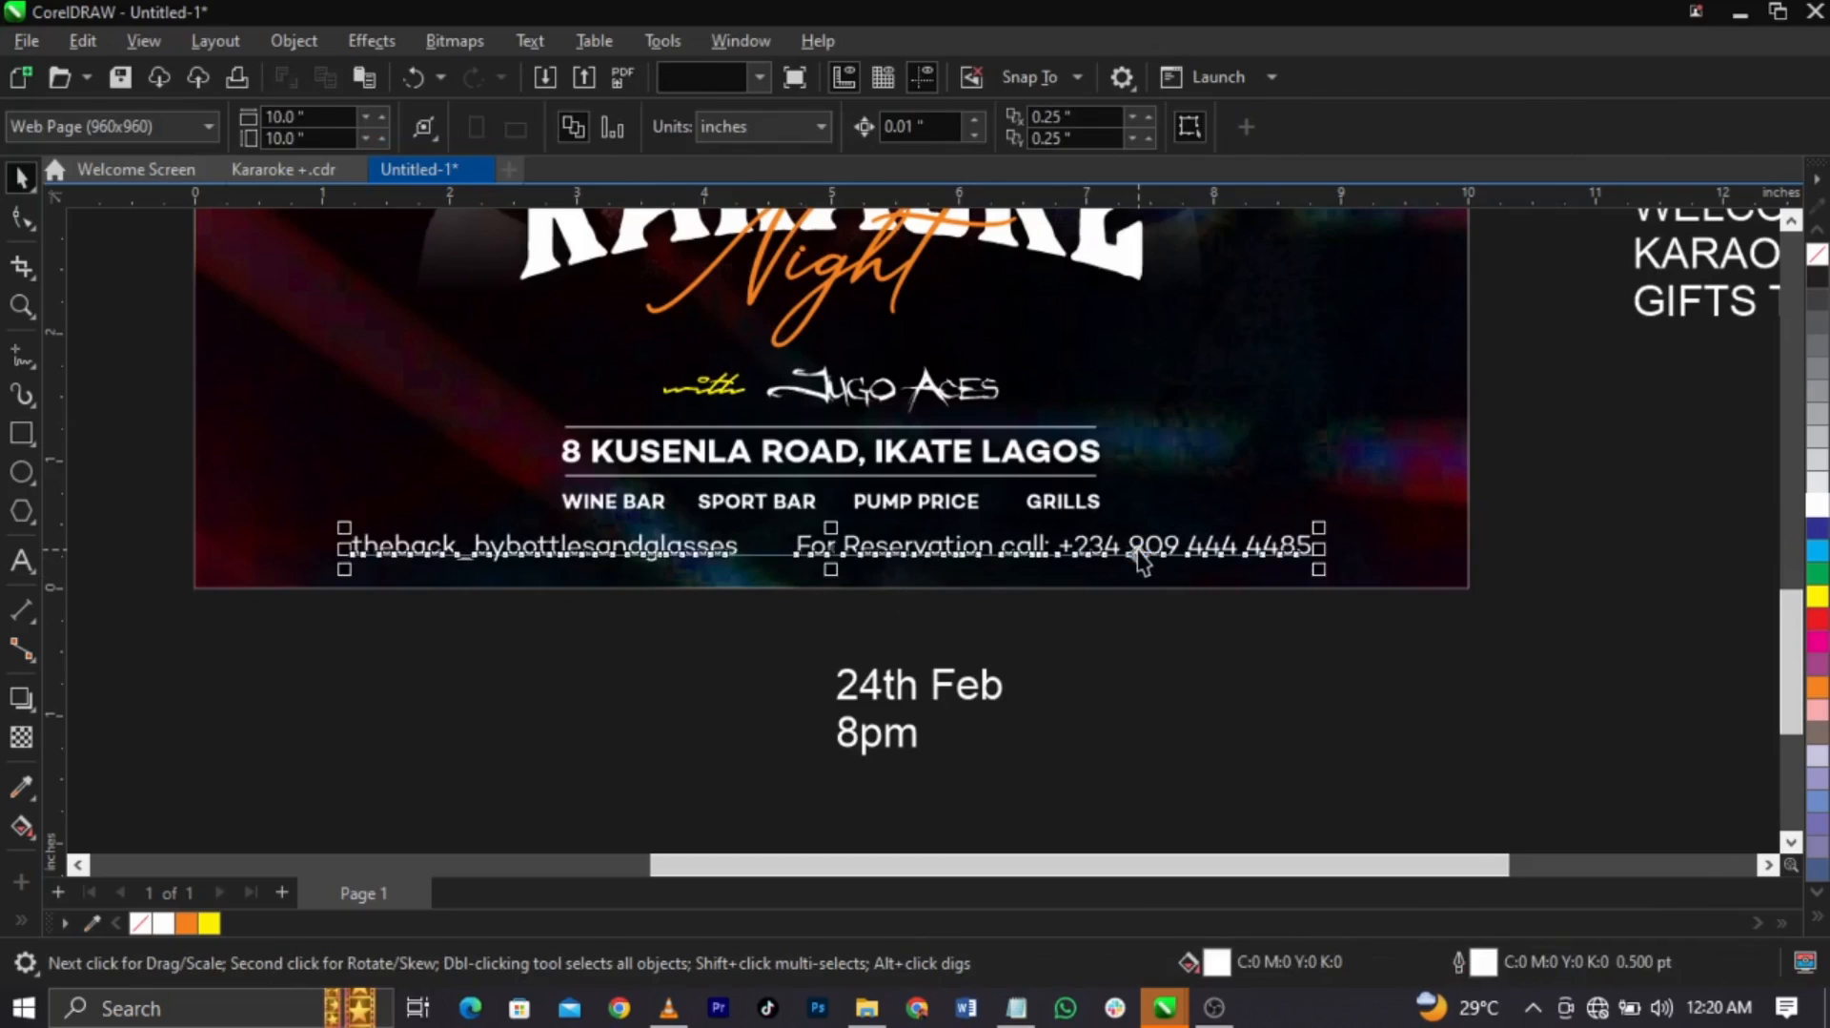
key("ctrl+a")
key("shift+F3")
key("u")
key("Return")
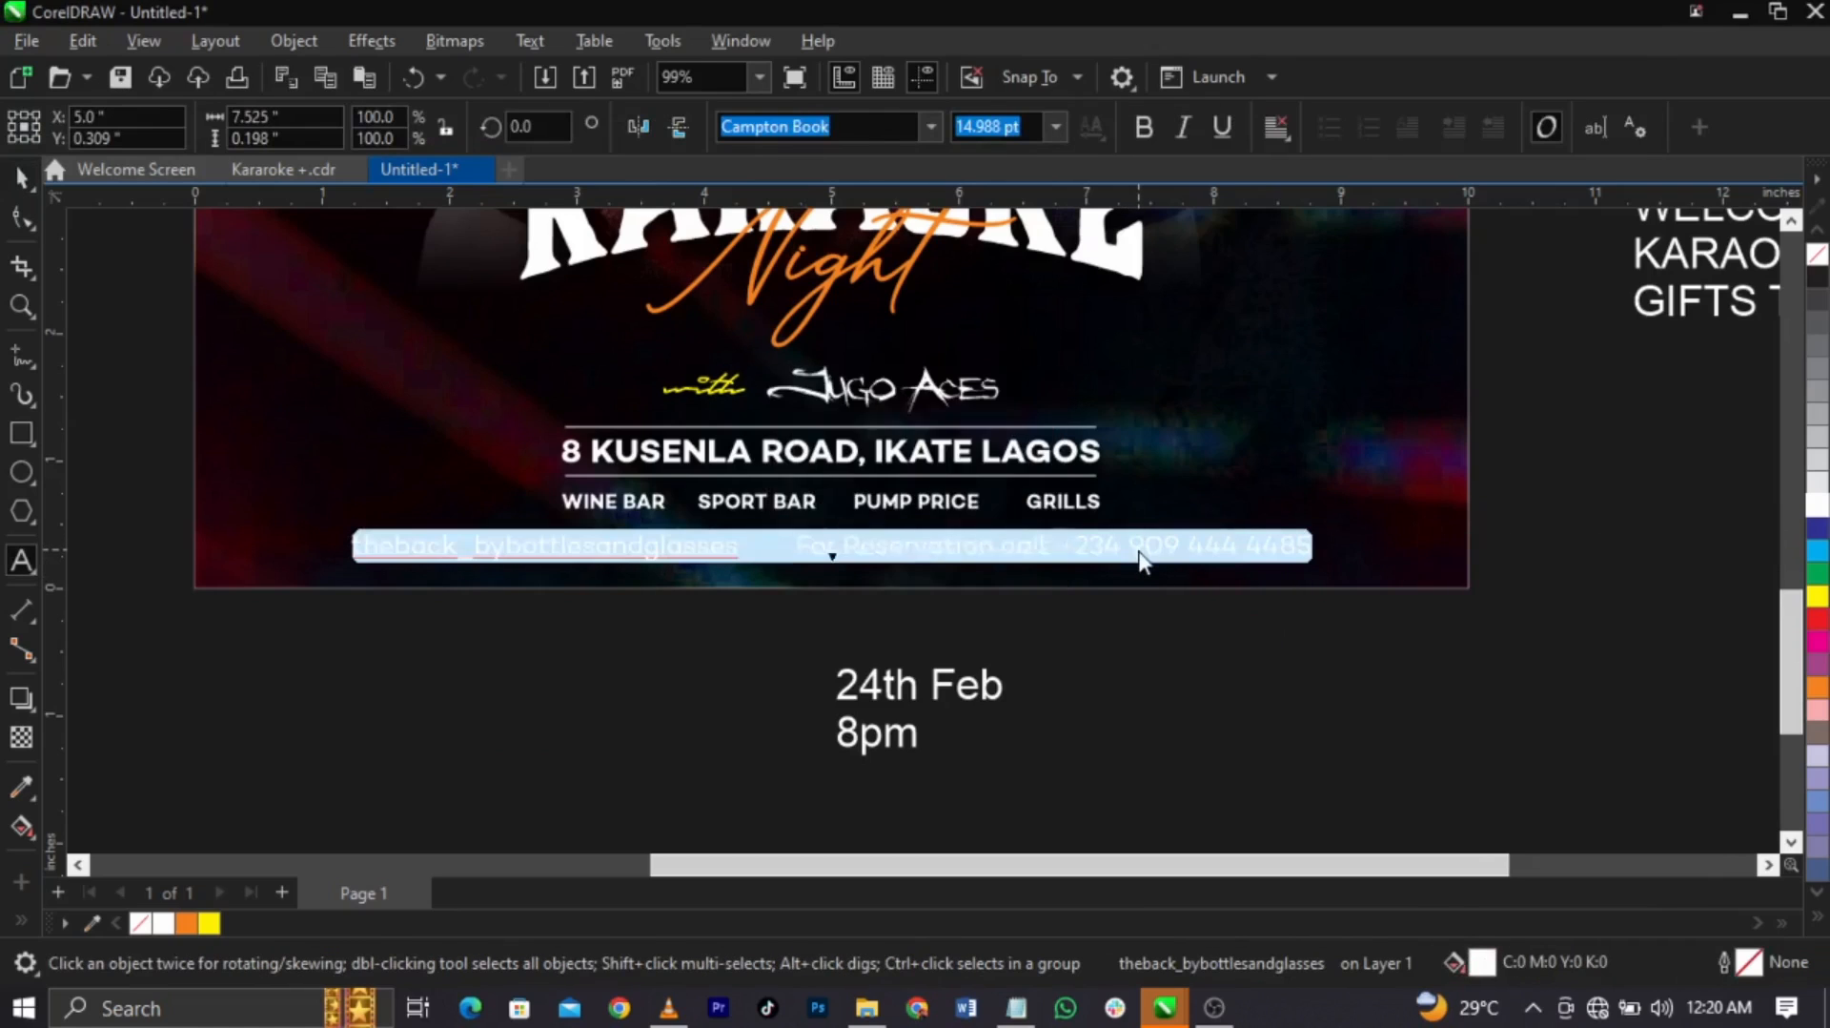
key("Escape")
left_click_drag(1493, 570, 1262, 617)
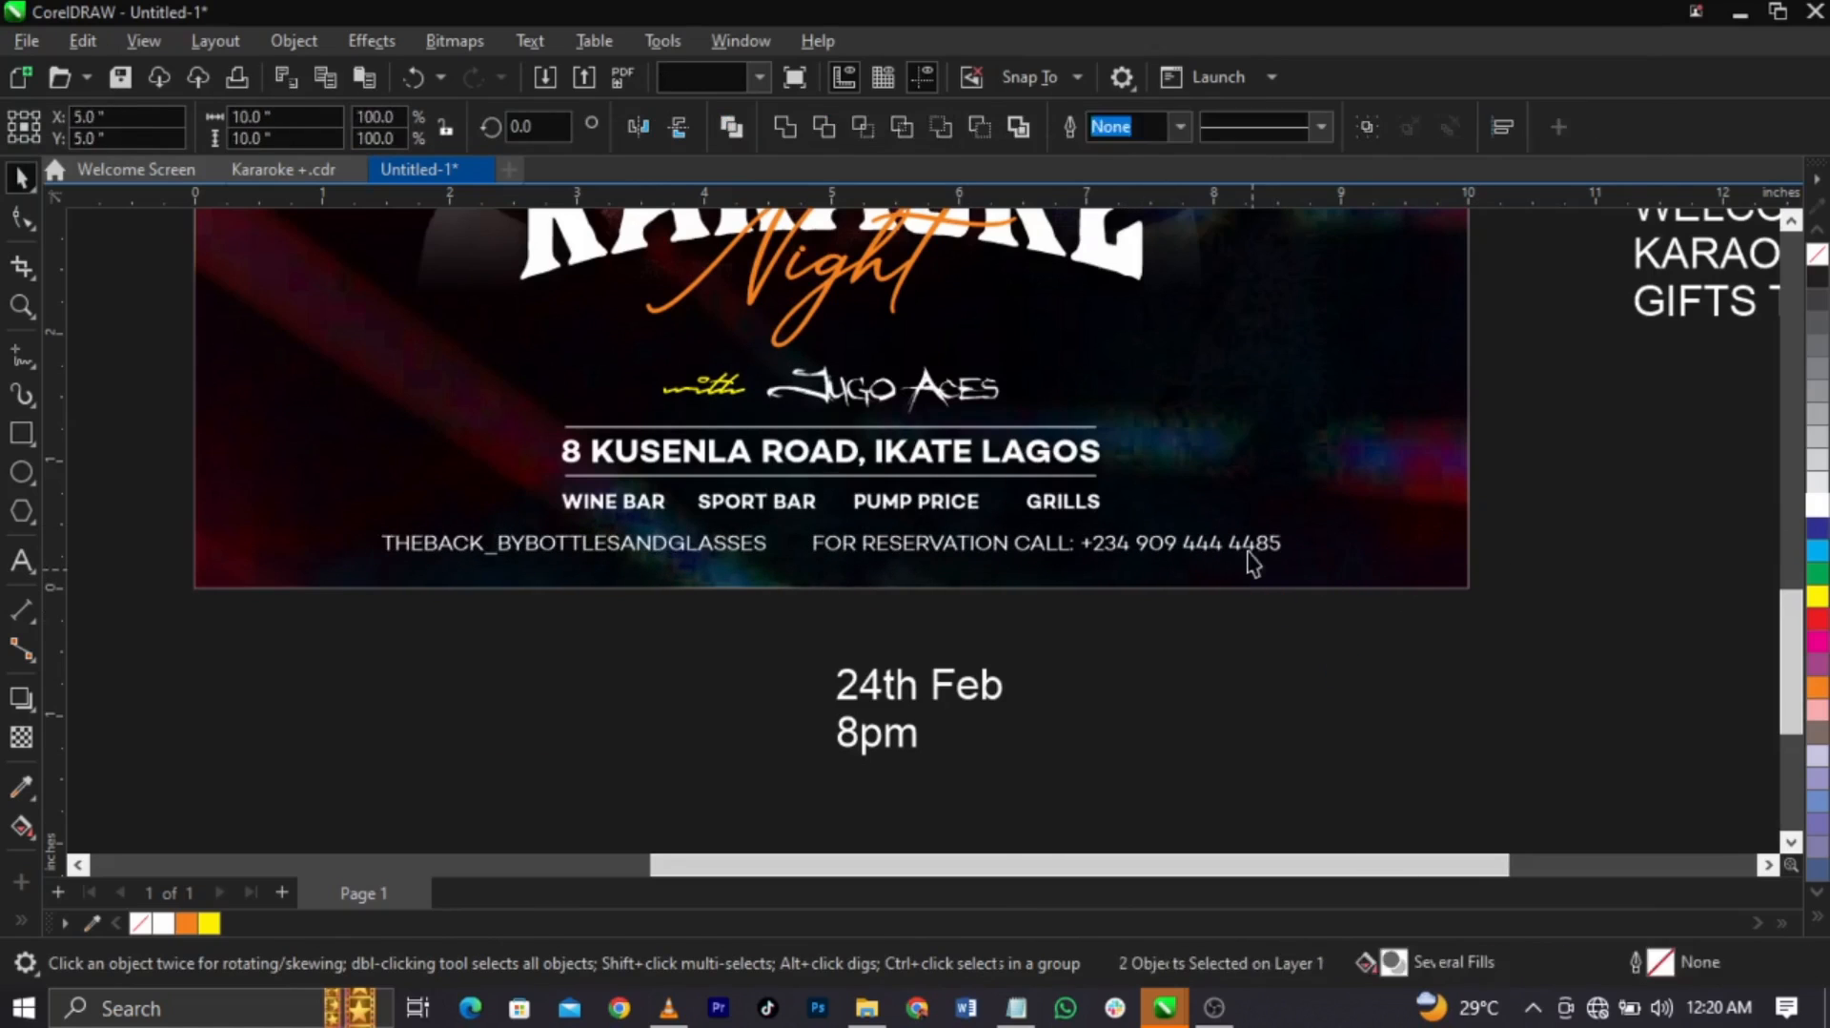
Widen the gaps before FOR RESERVATION CALL and before the phone number with spaces, and recentre the contact line on the flyer
double_click(1243, 546)
left_click(813, 544)
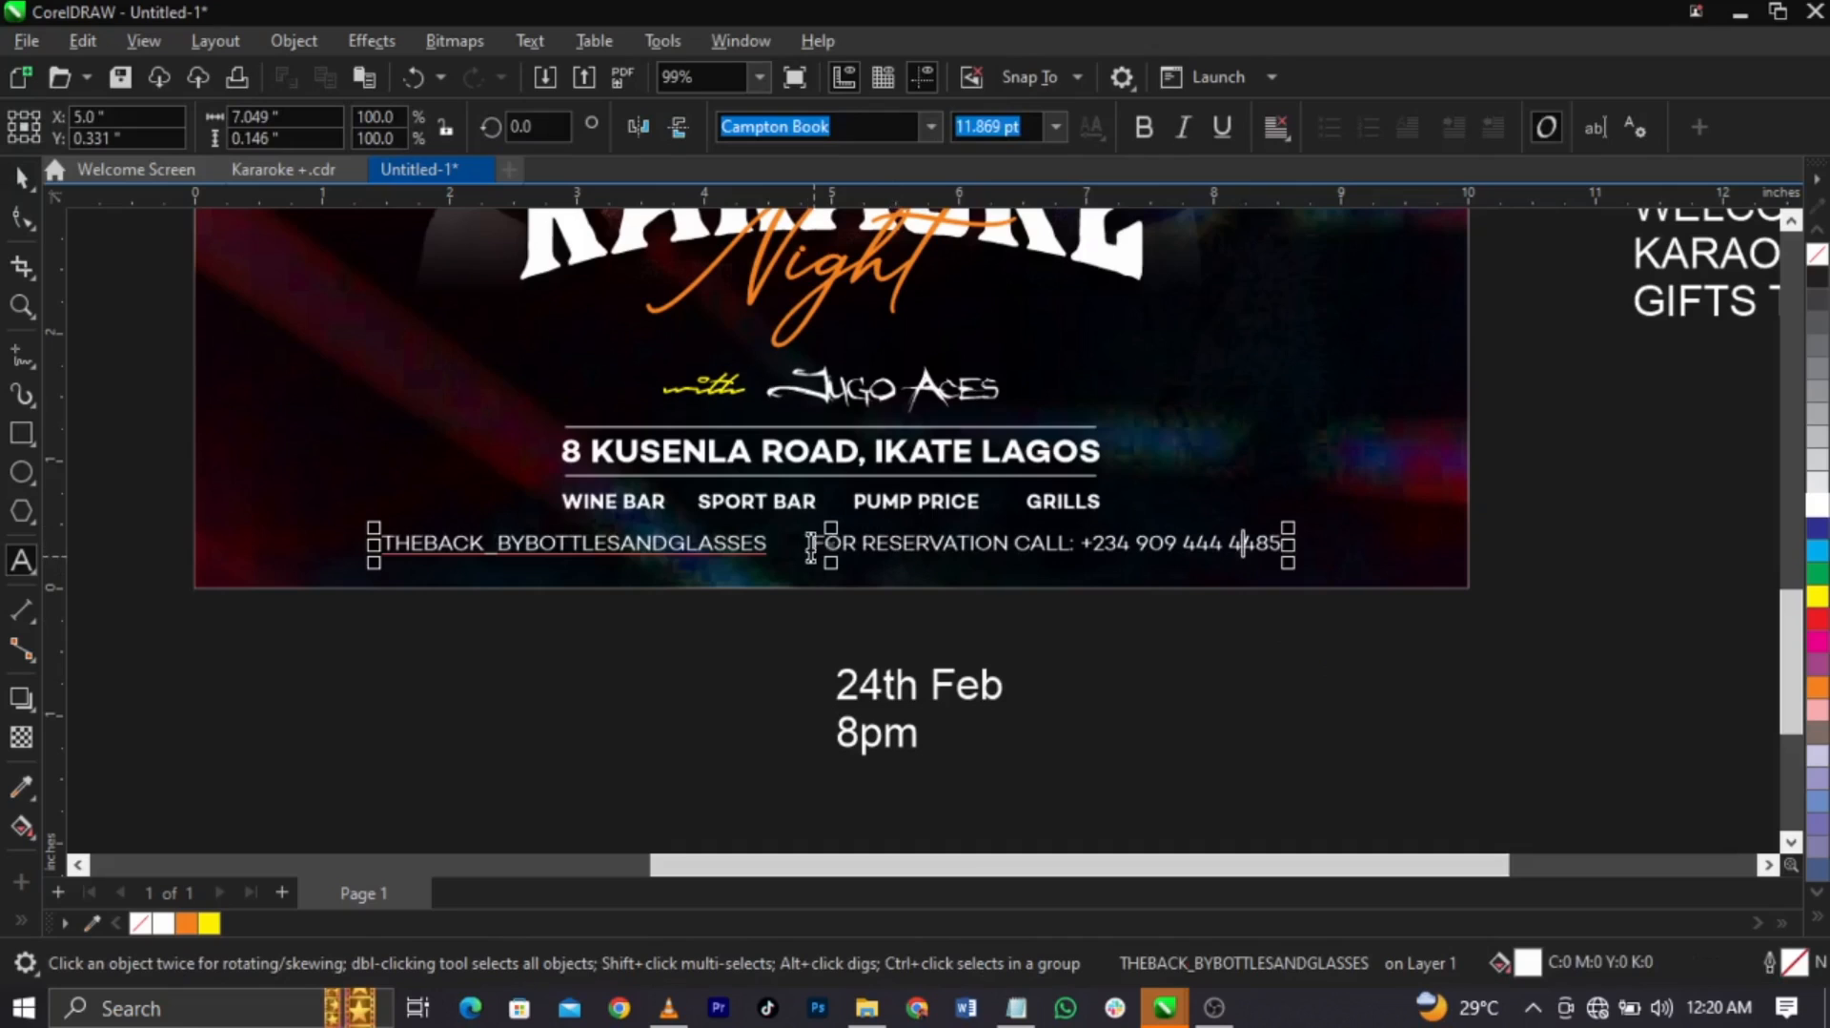
left_click(1105, 547)
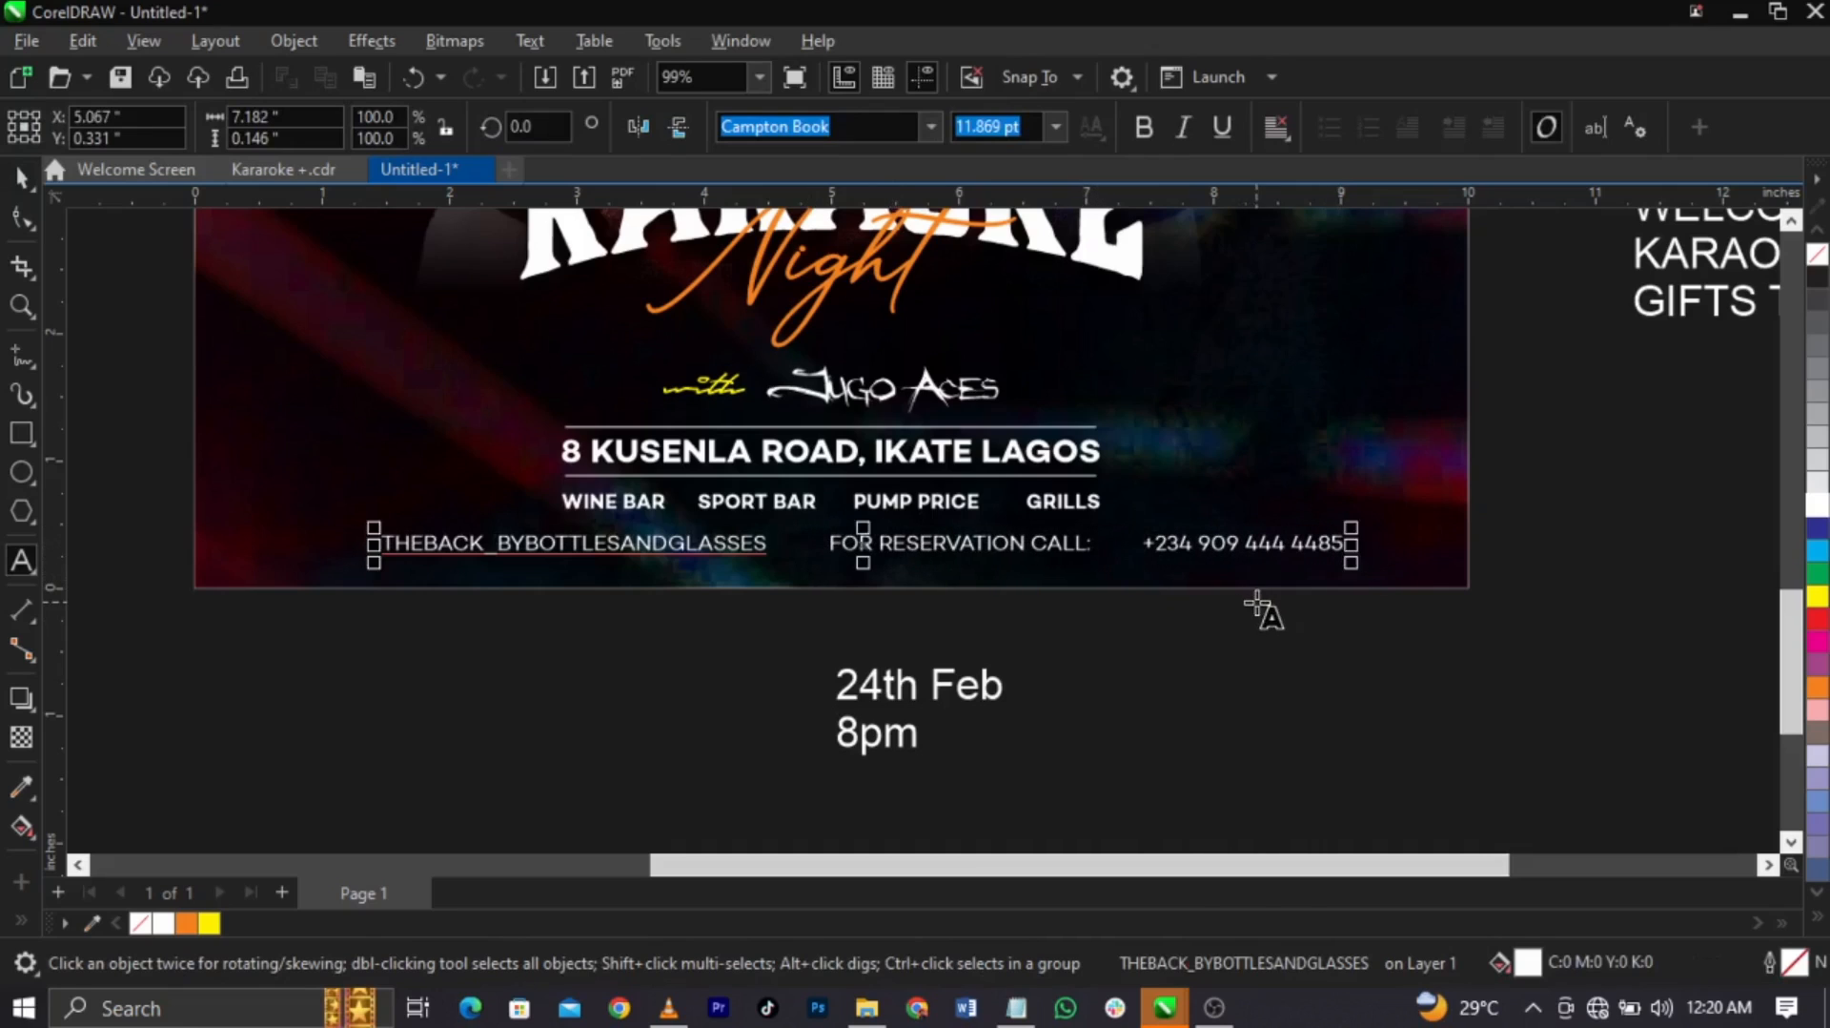
key("ctrl+space")
left_click(1261, 584, "shift")
key("c")
key("Escape")
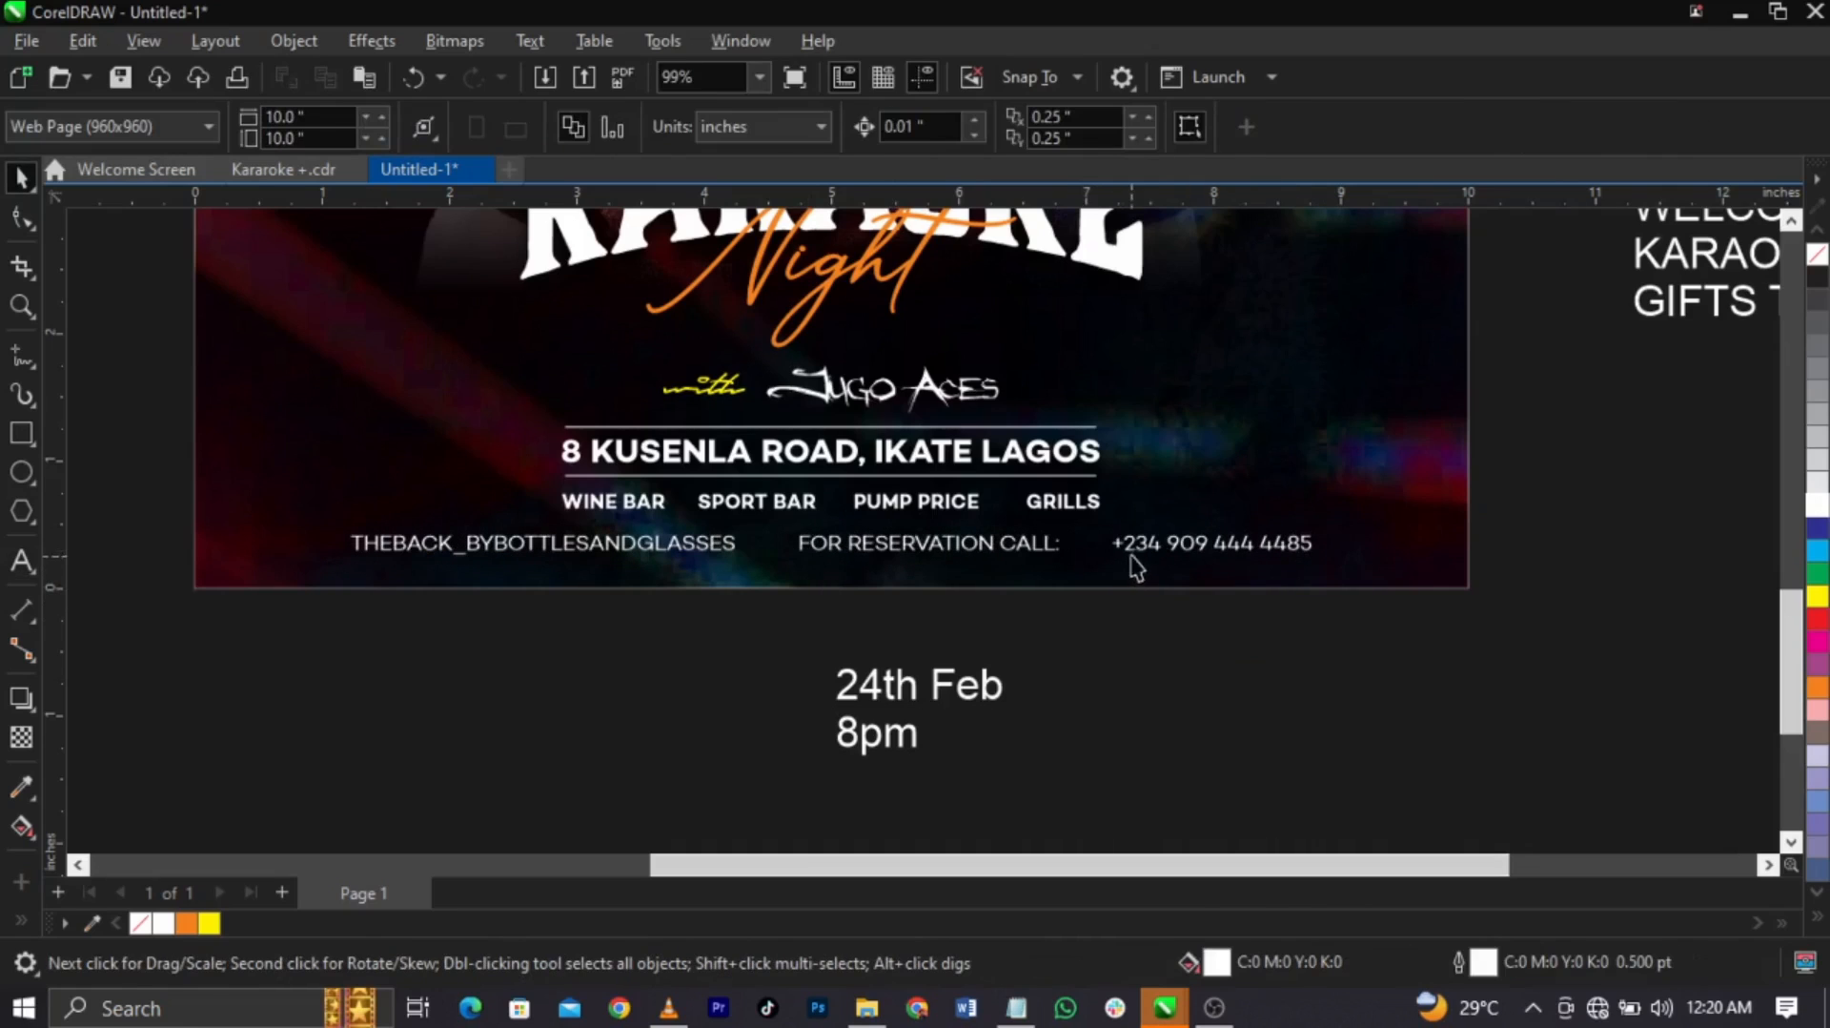
Enlarge the contact line from its centre to about 13.1 pt
left_click(1141, 542)
left_click_drag(1323, 566, 1380, 592)
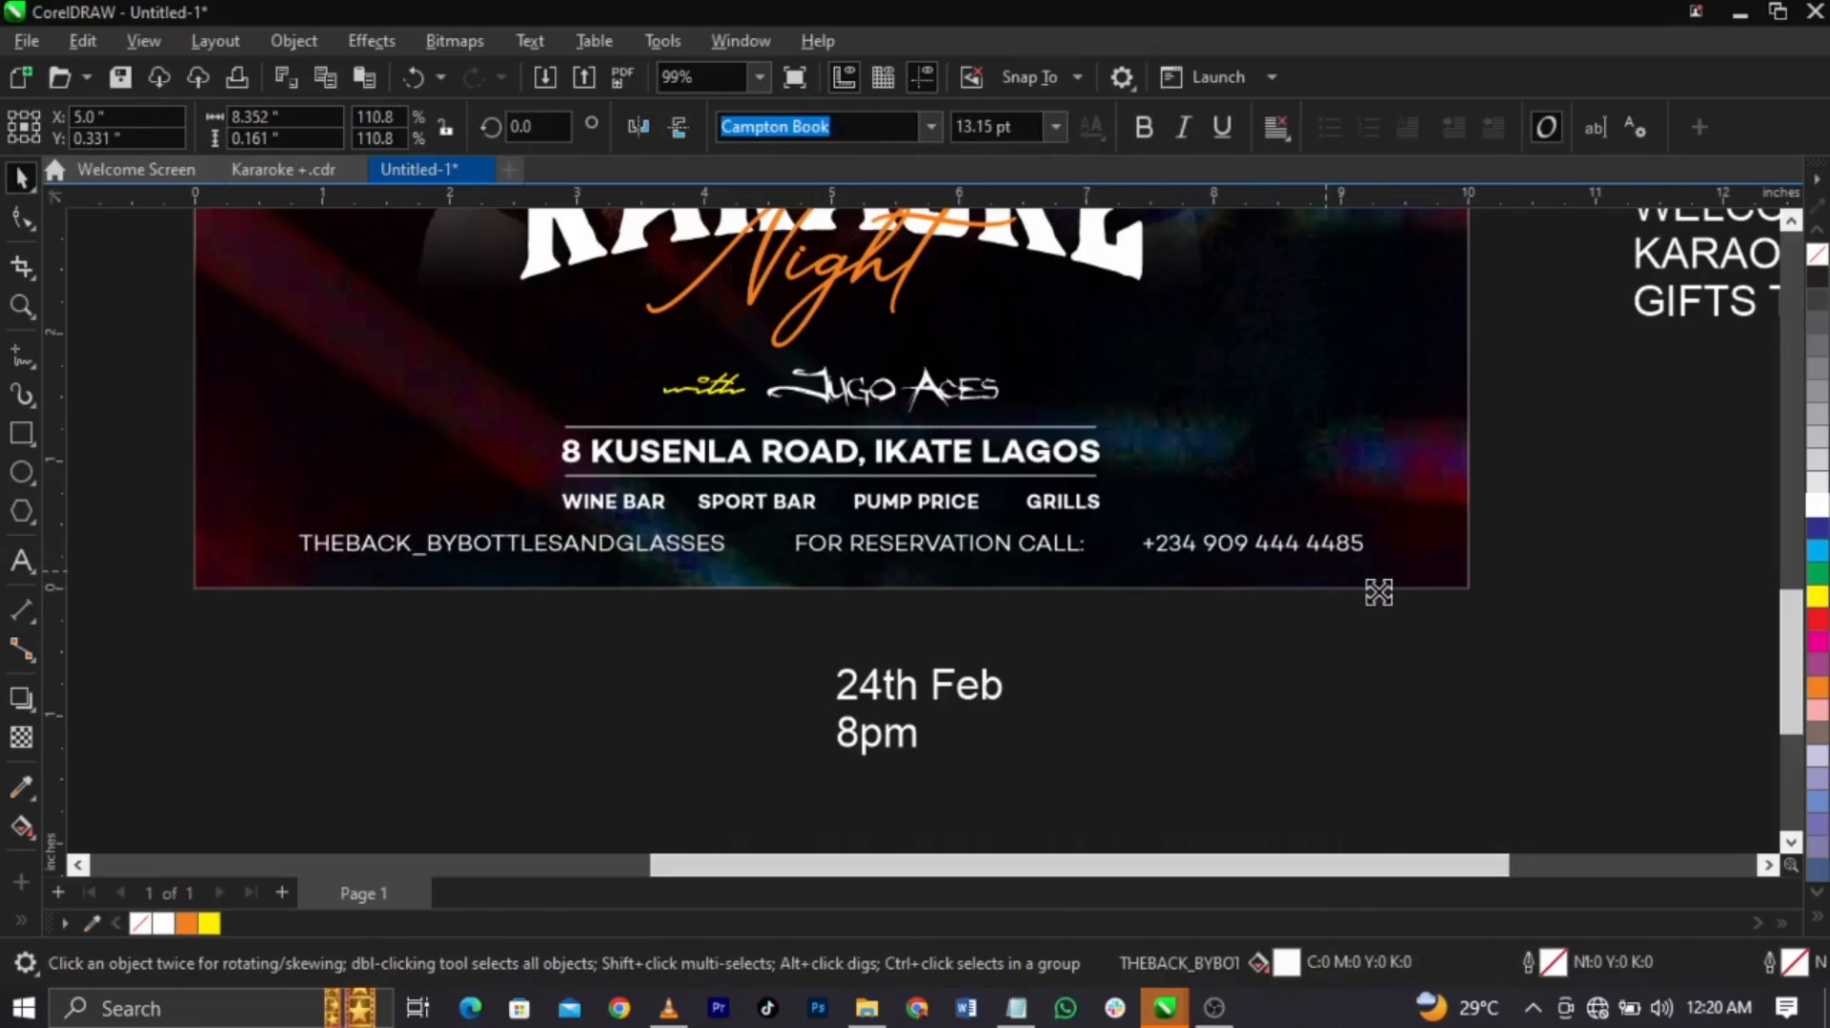
scroll(1135, 547, "up", 5)
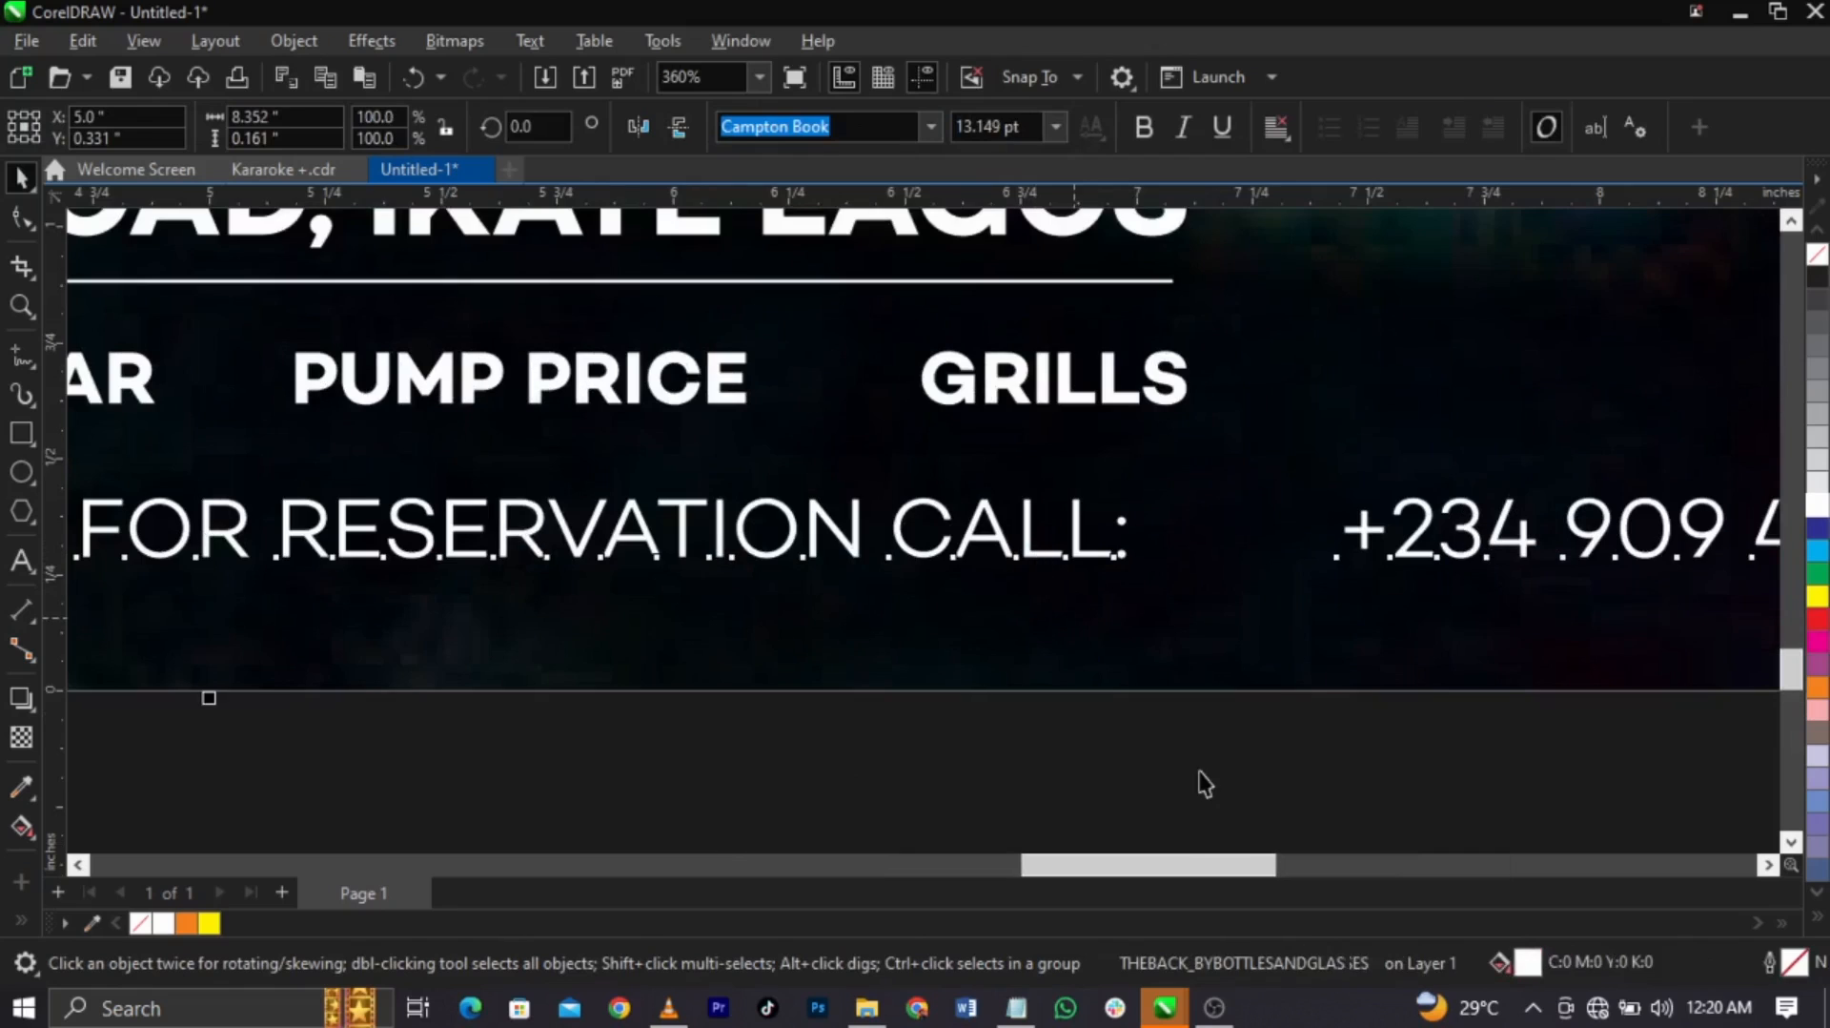
left_click(1220, 669, "shift")
key("F4")
Remove the WELCOME GIFTS, KARAOKE GAMES and GIFTS TO BE WON lines from the text beside the page, leaving only the DJ name
left_click(1413, 680)
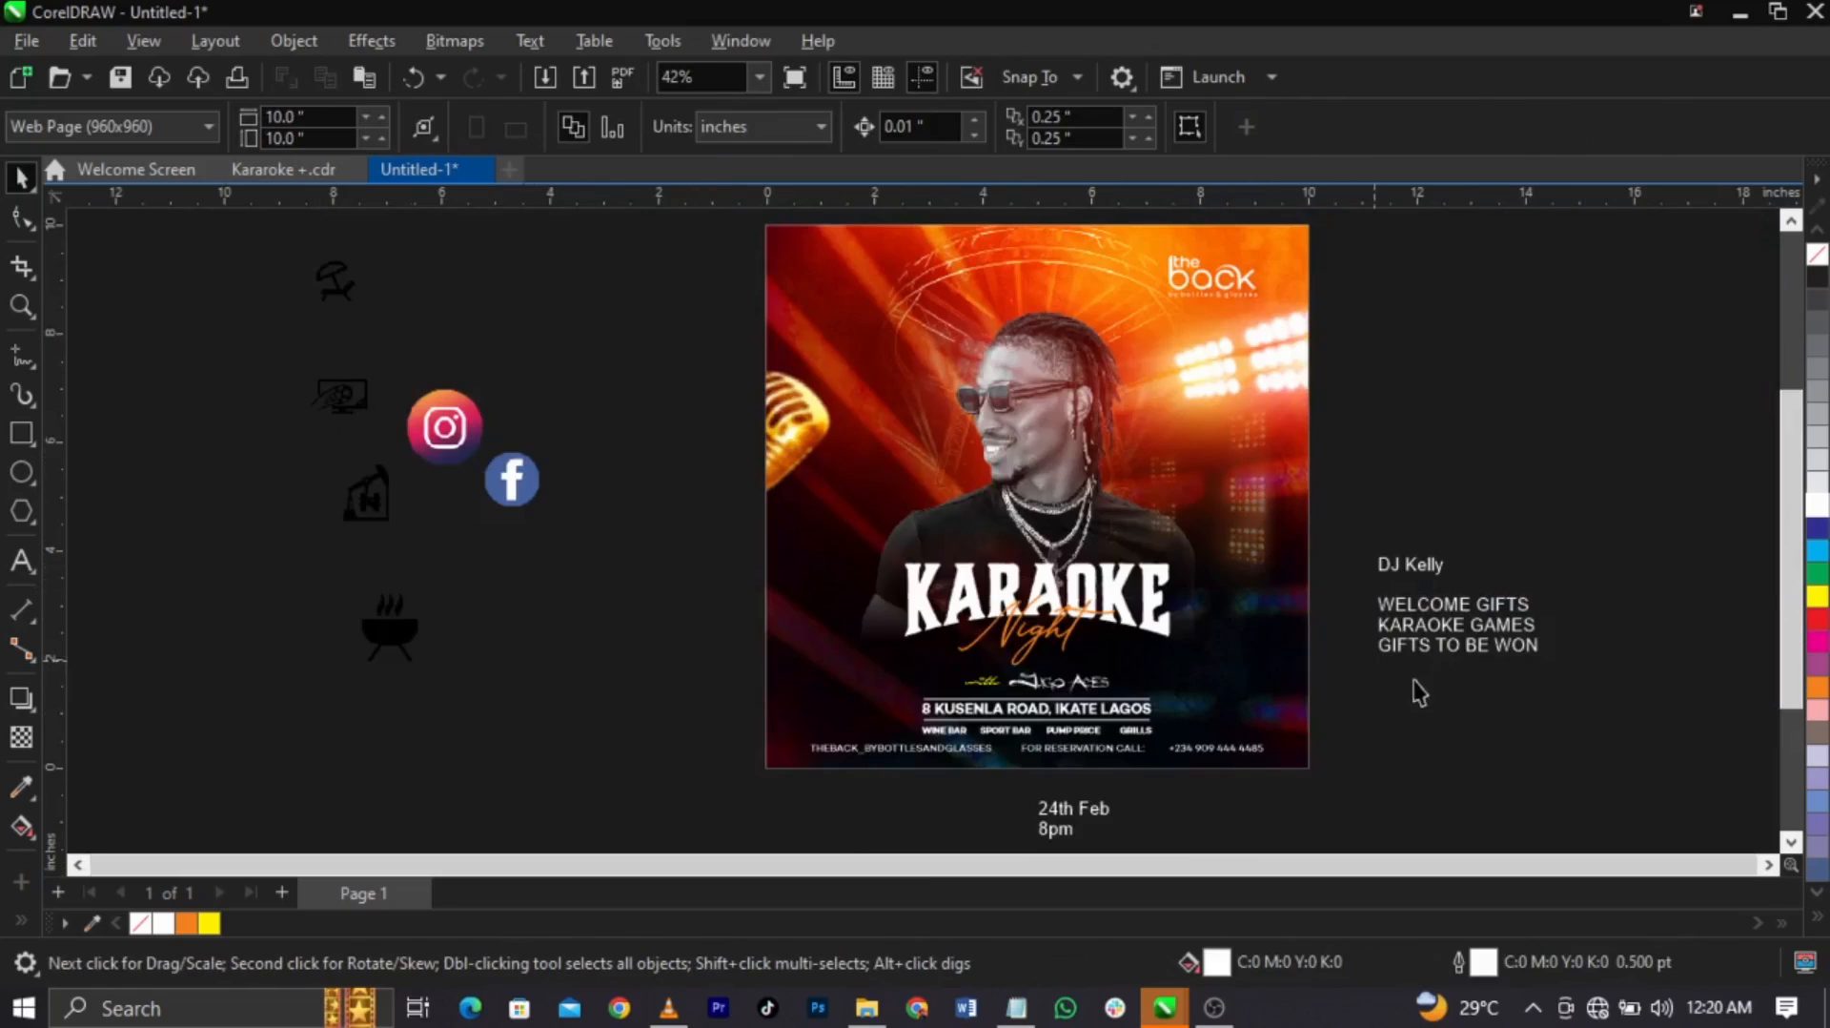
left_click(1465, 667)
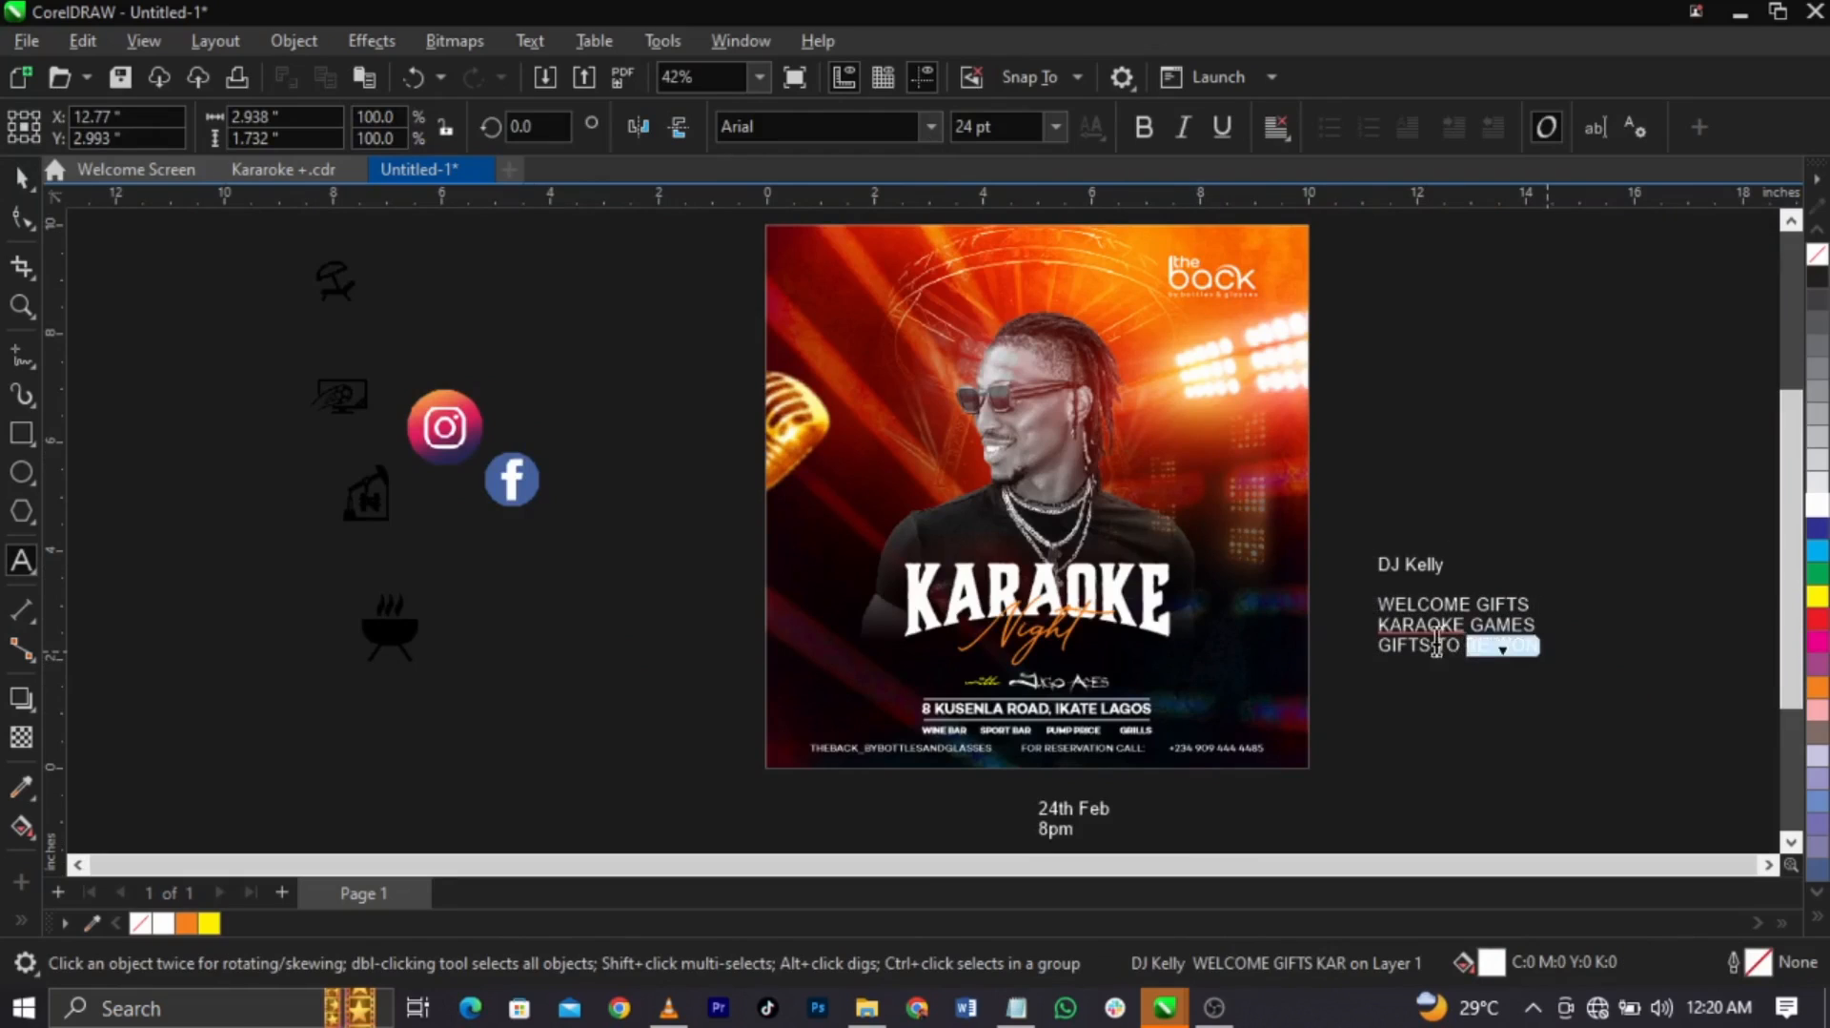
left_click_drag(1436, 645, 1385, 612)
key("BackSpace")
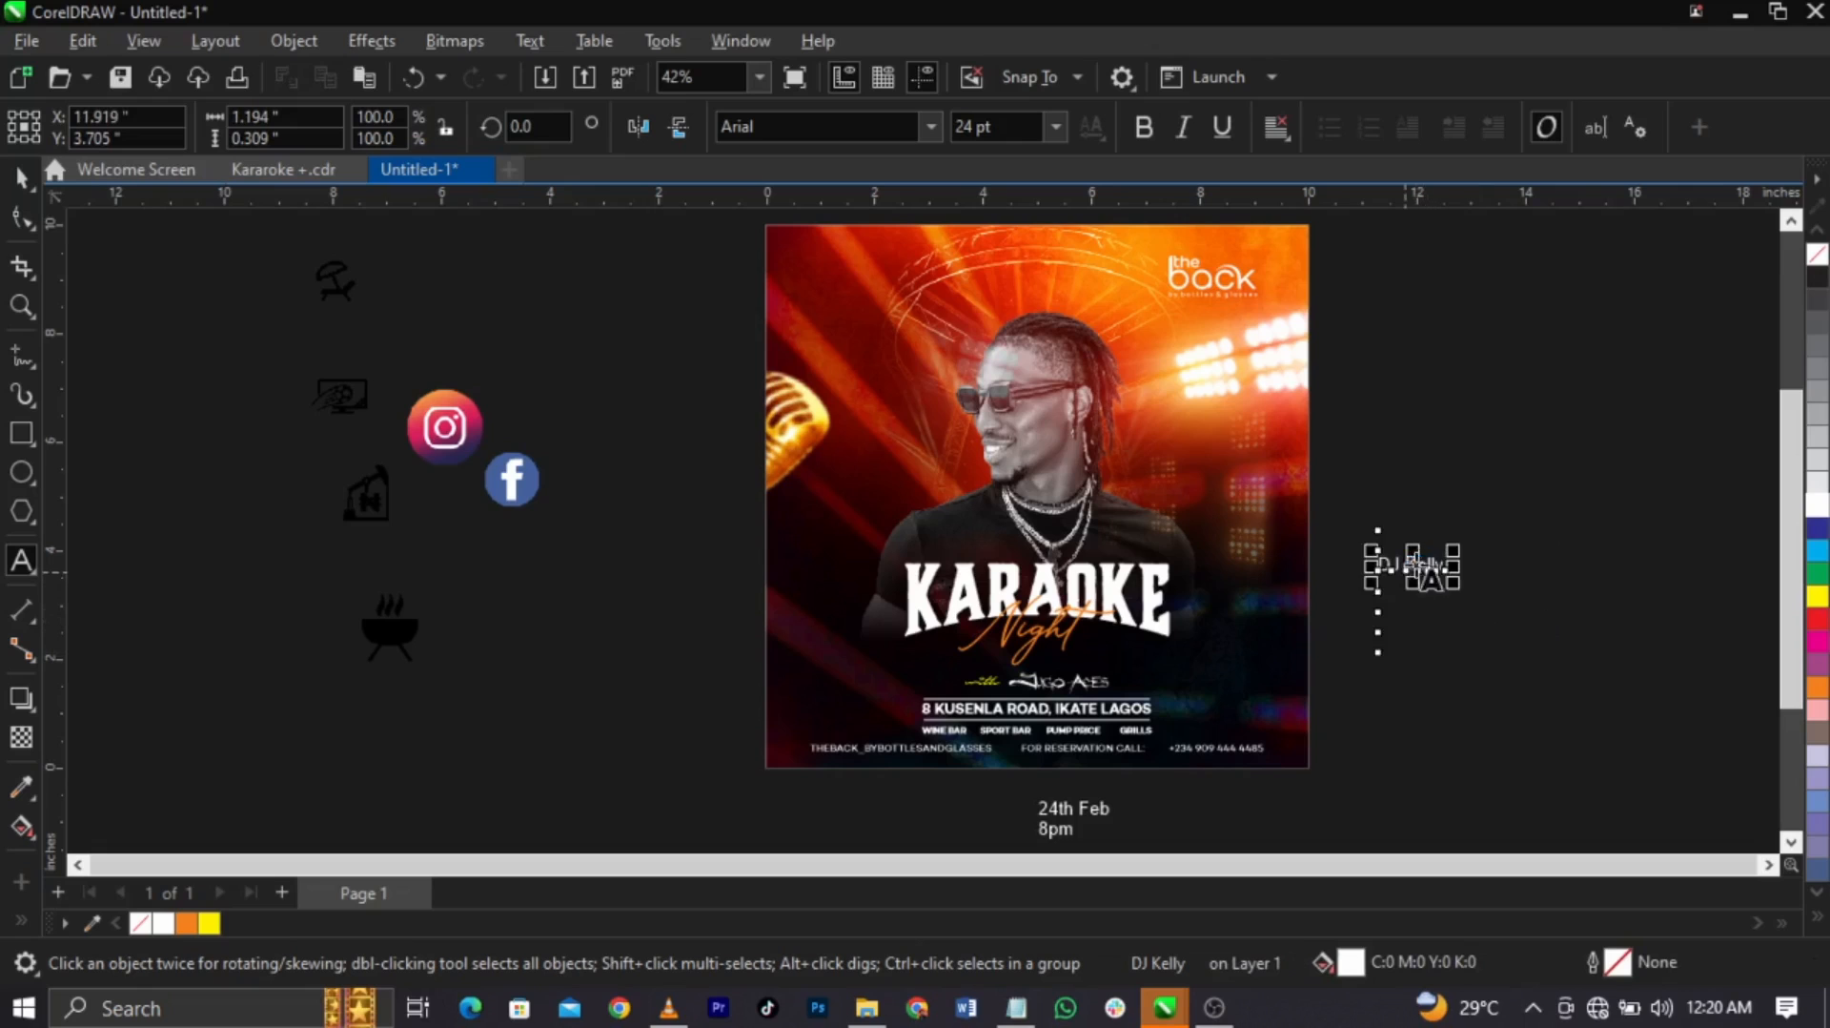
Move the DJ name text onto the flyer, above the golden microphone
key("ctrl+space")
left_click_drag(1426, 564, 855, 346)
scroll(856, 347, "up", 4)
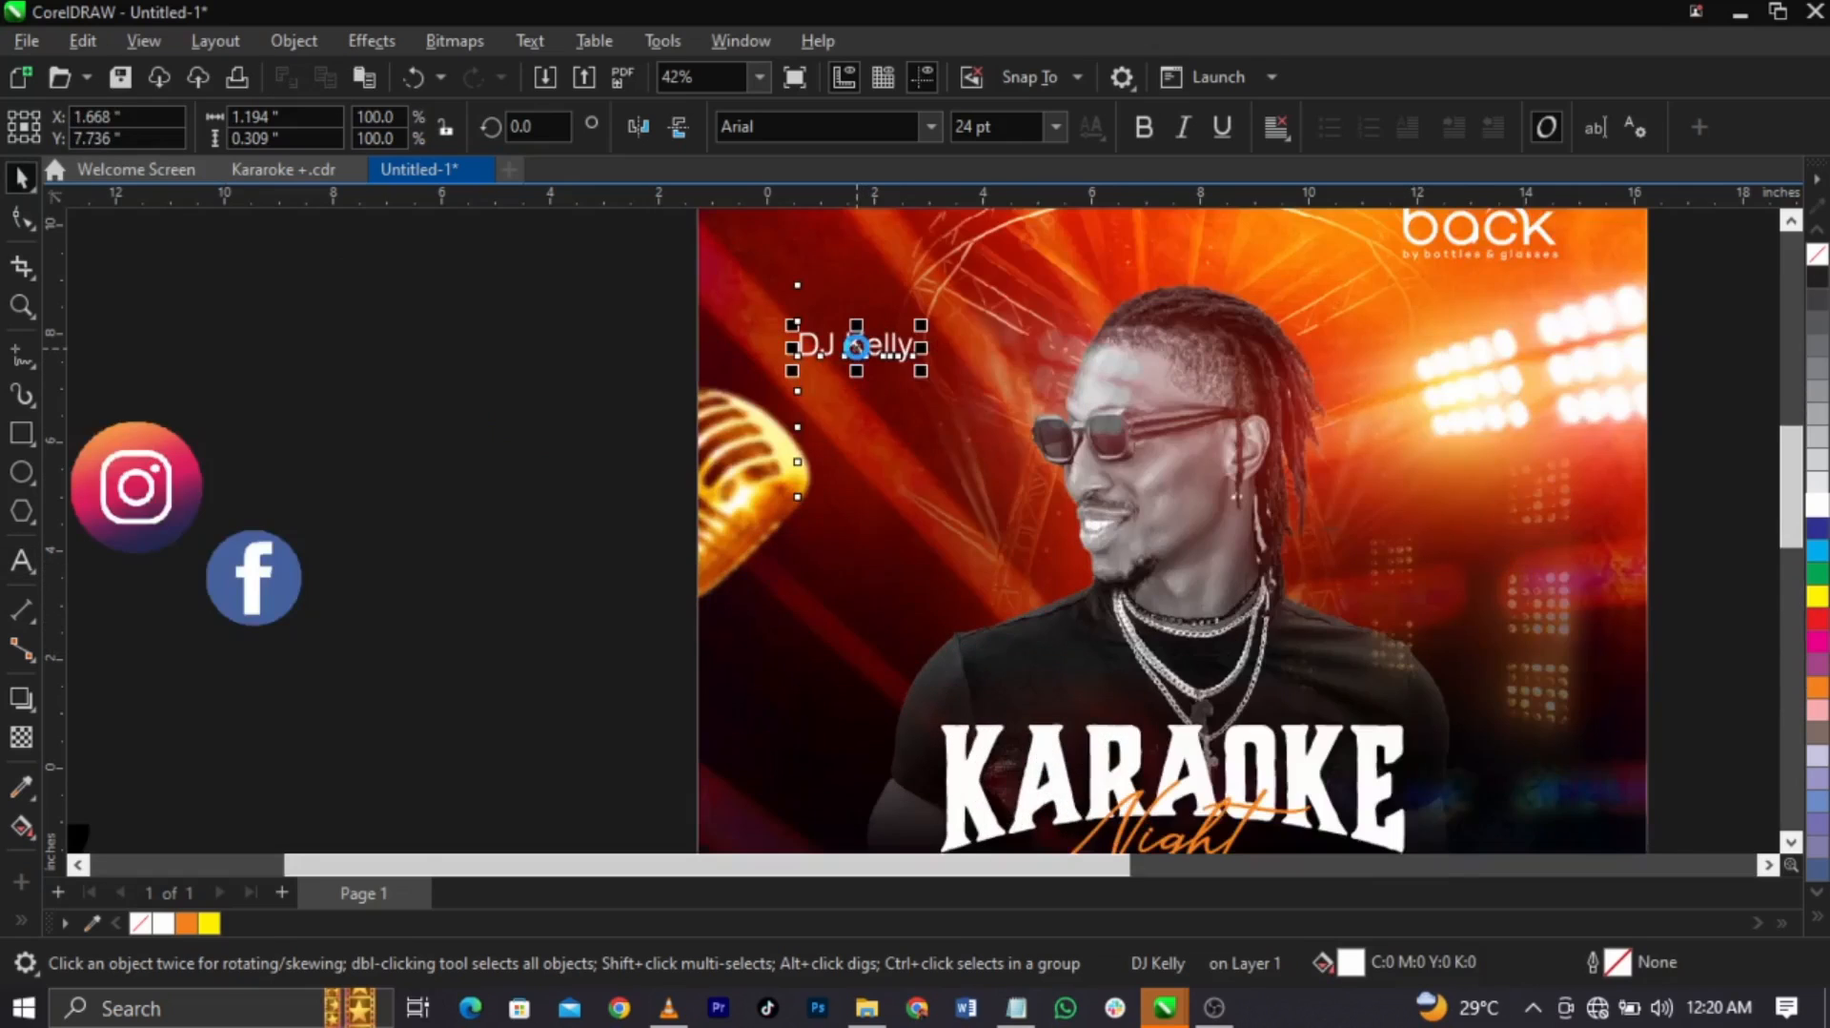
Delete the blank lines before and after the DJ name in its text object
double_click(856, 347)
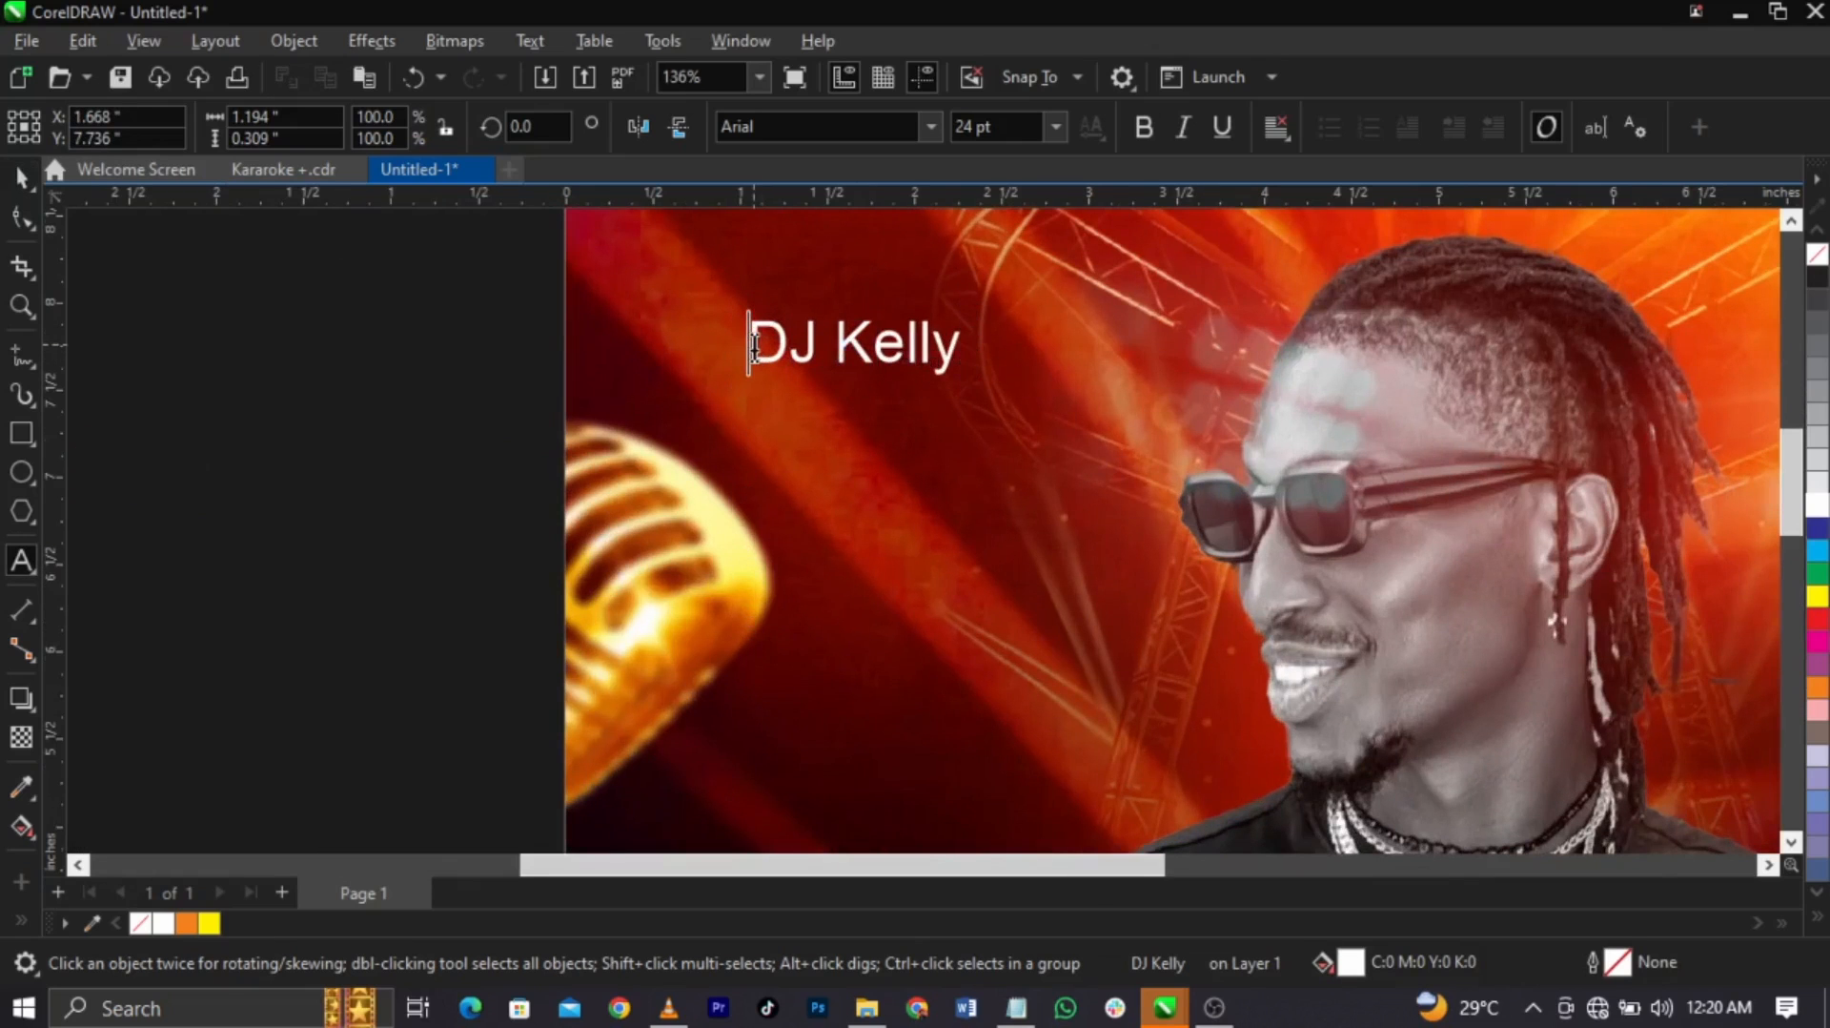
key("BackSpace")
key("BackSpace")
left_click(959, 243)
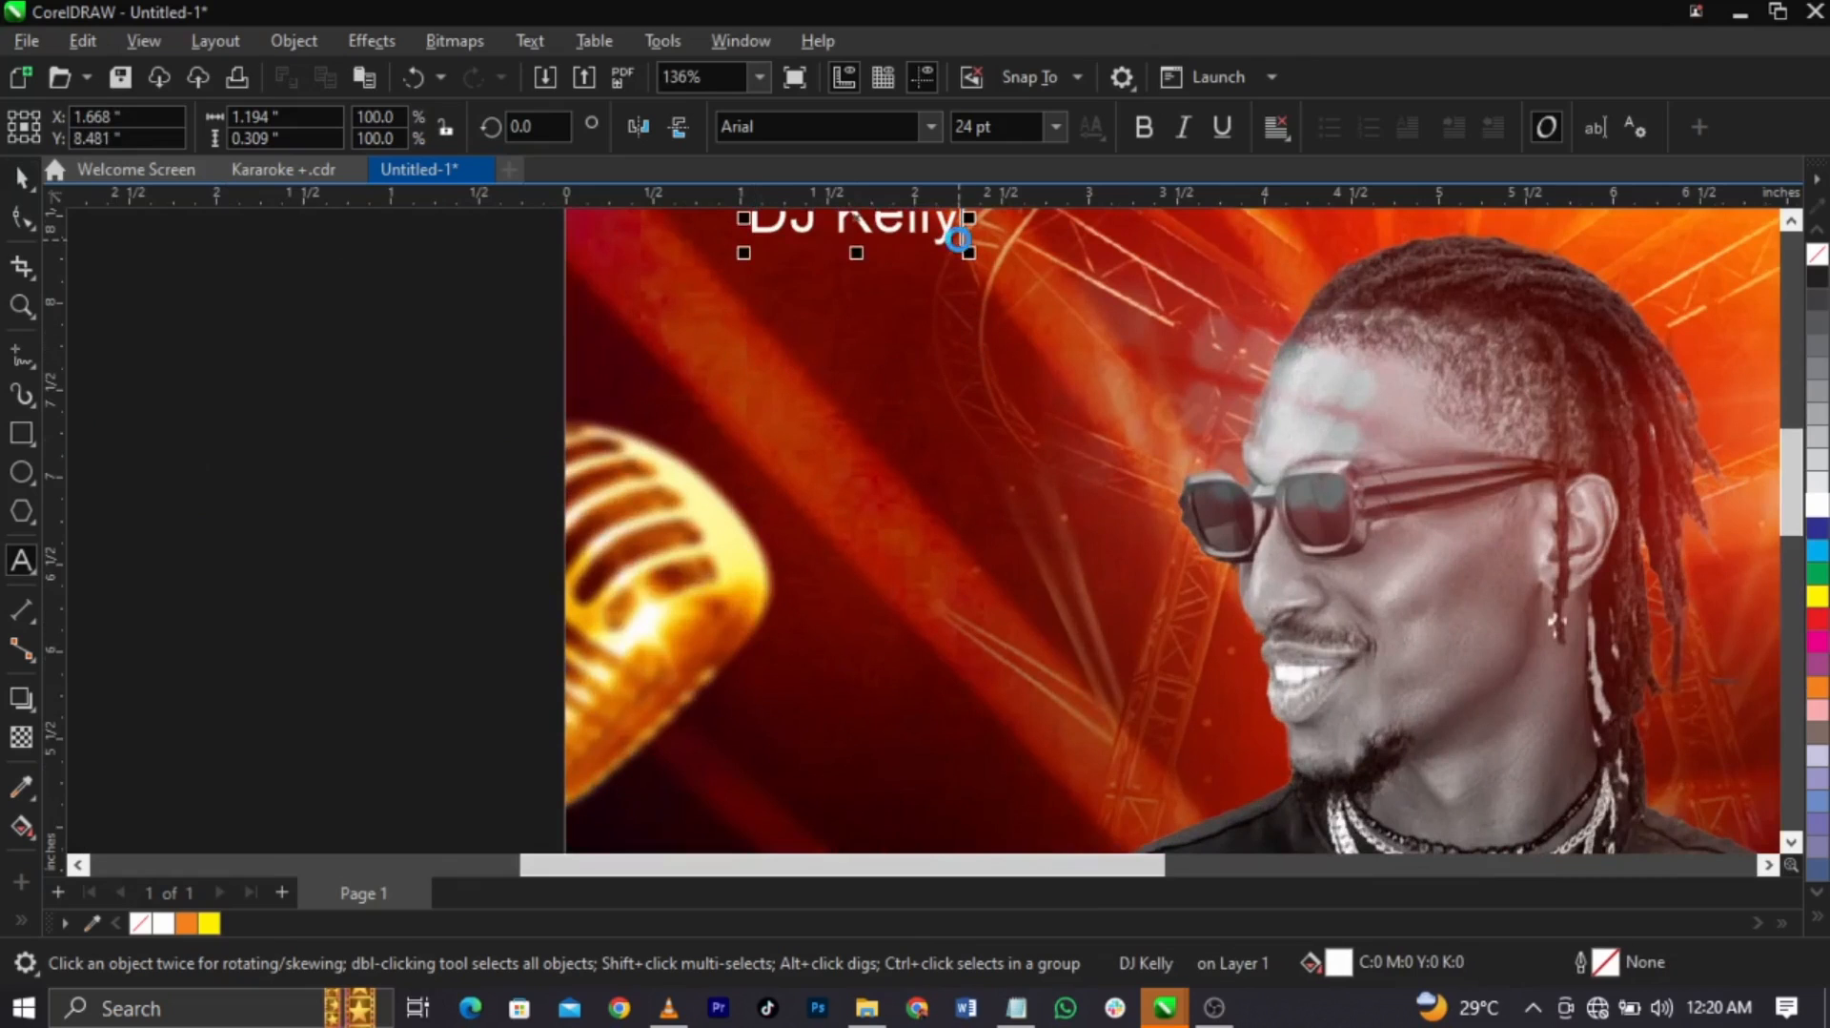
key("Delete")
key("Delete")
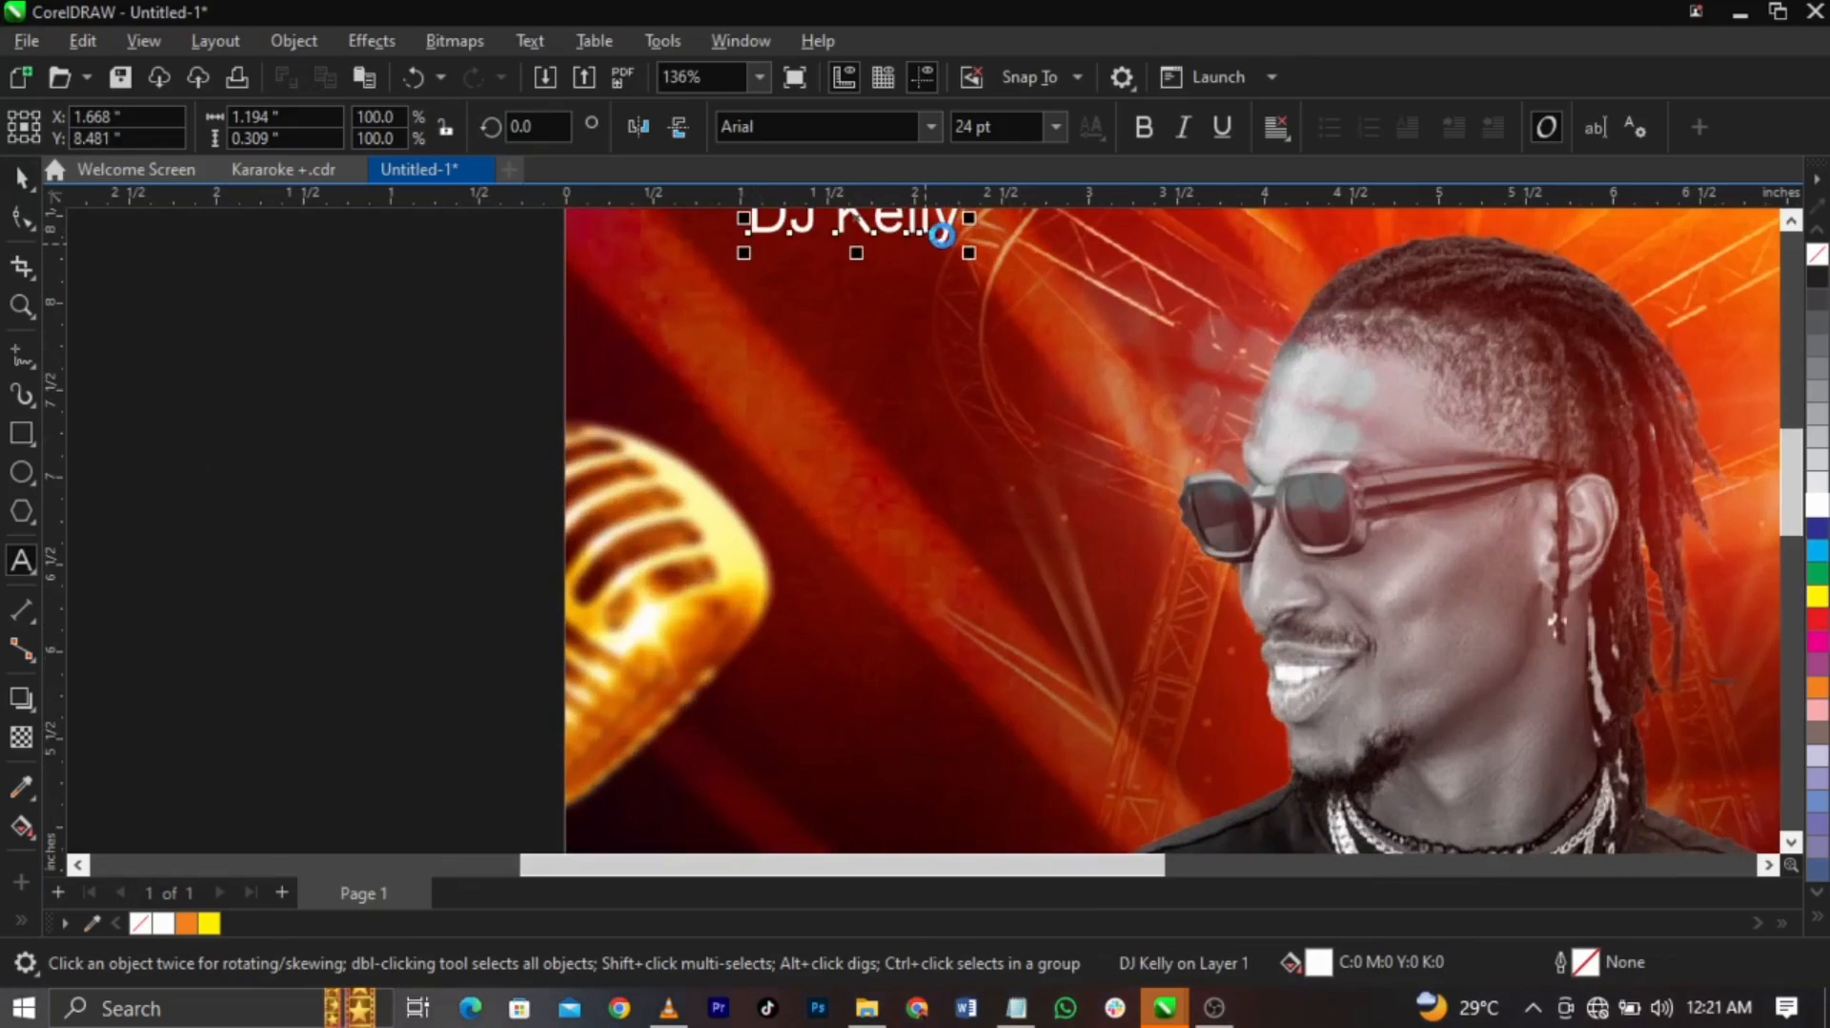
Move the DJ name down just above the microphone and break it into two lines after DJ
left_click_drag(948, 235, 867, 330)
double_click(852, 317)
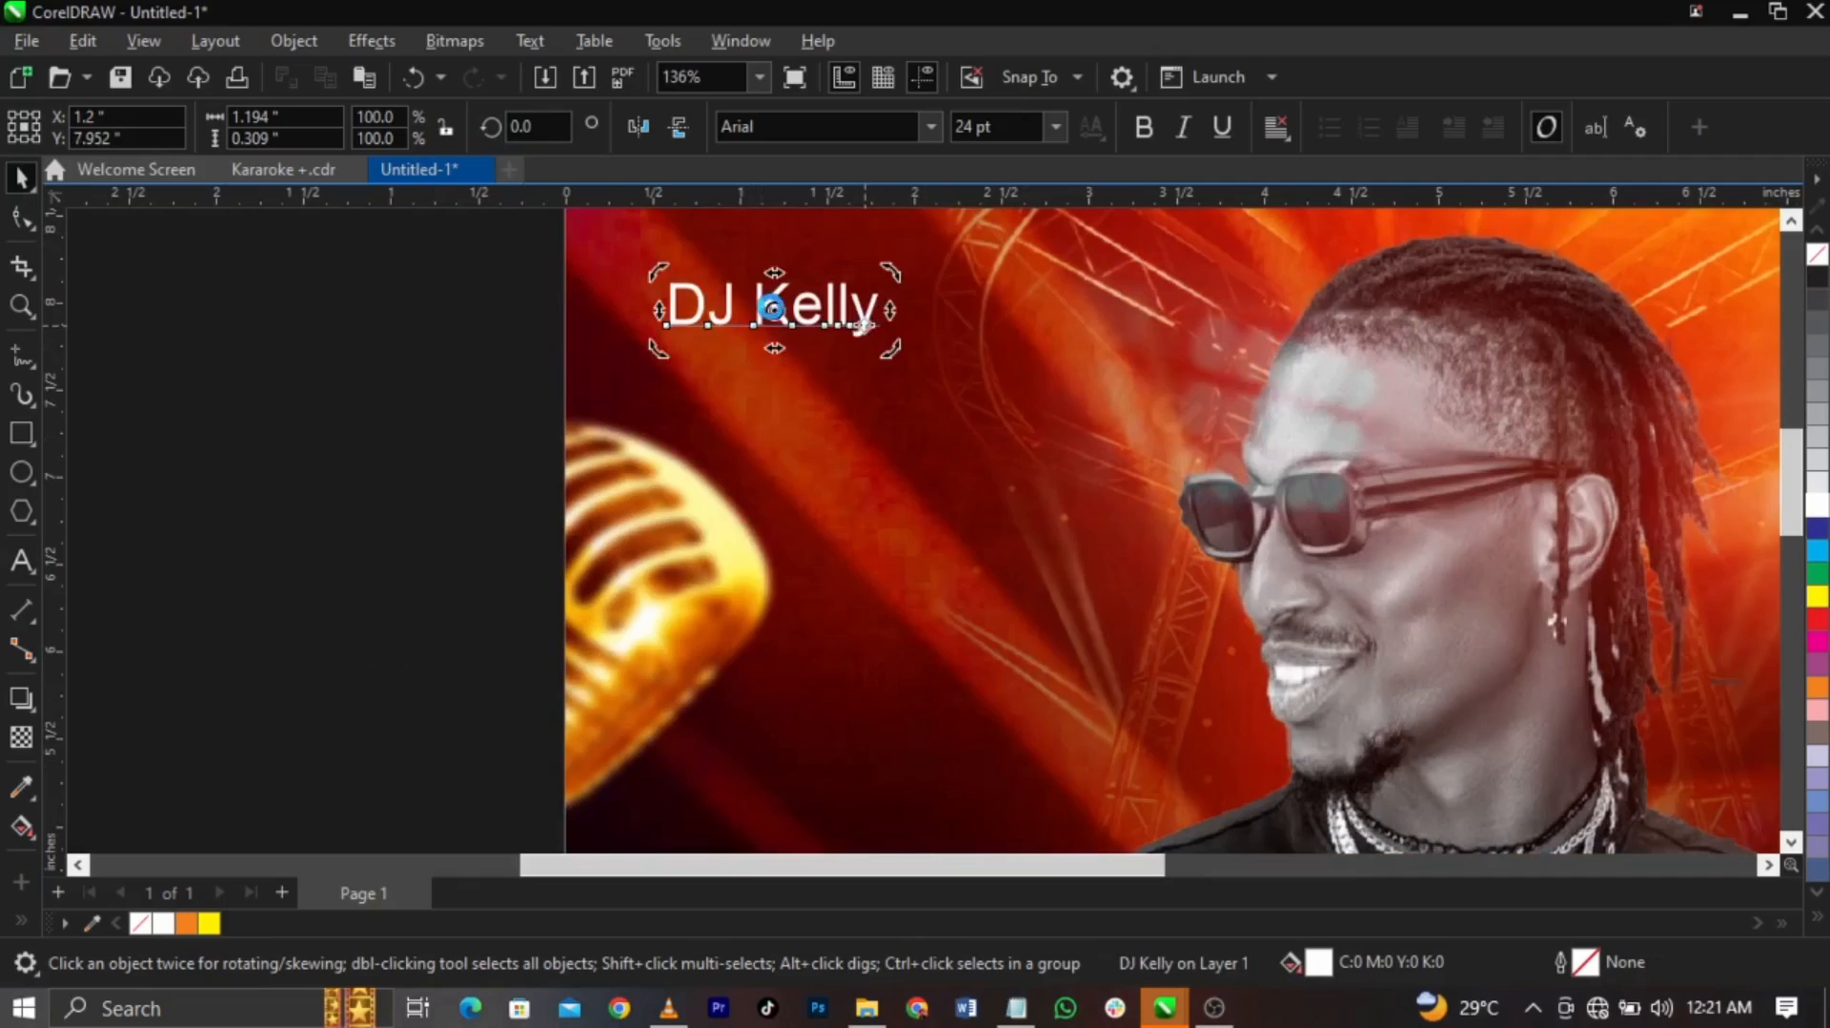
left_click(758, 305)
key("Return")
key("ctrl+space")
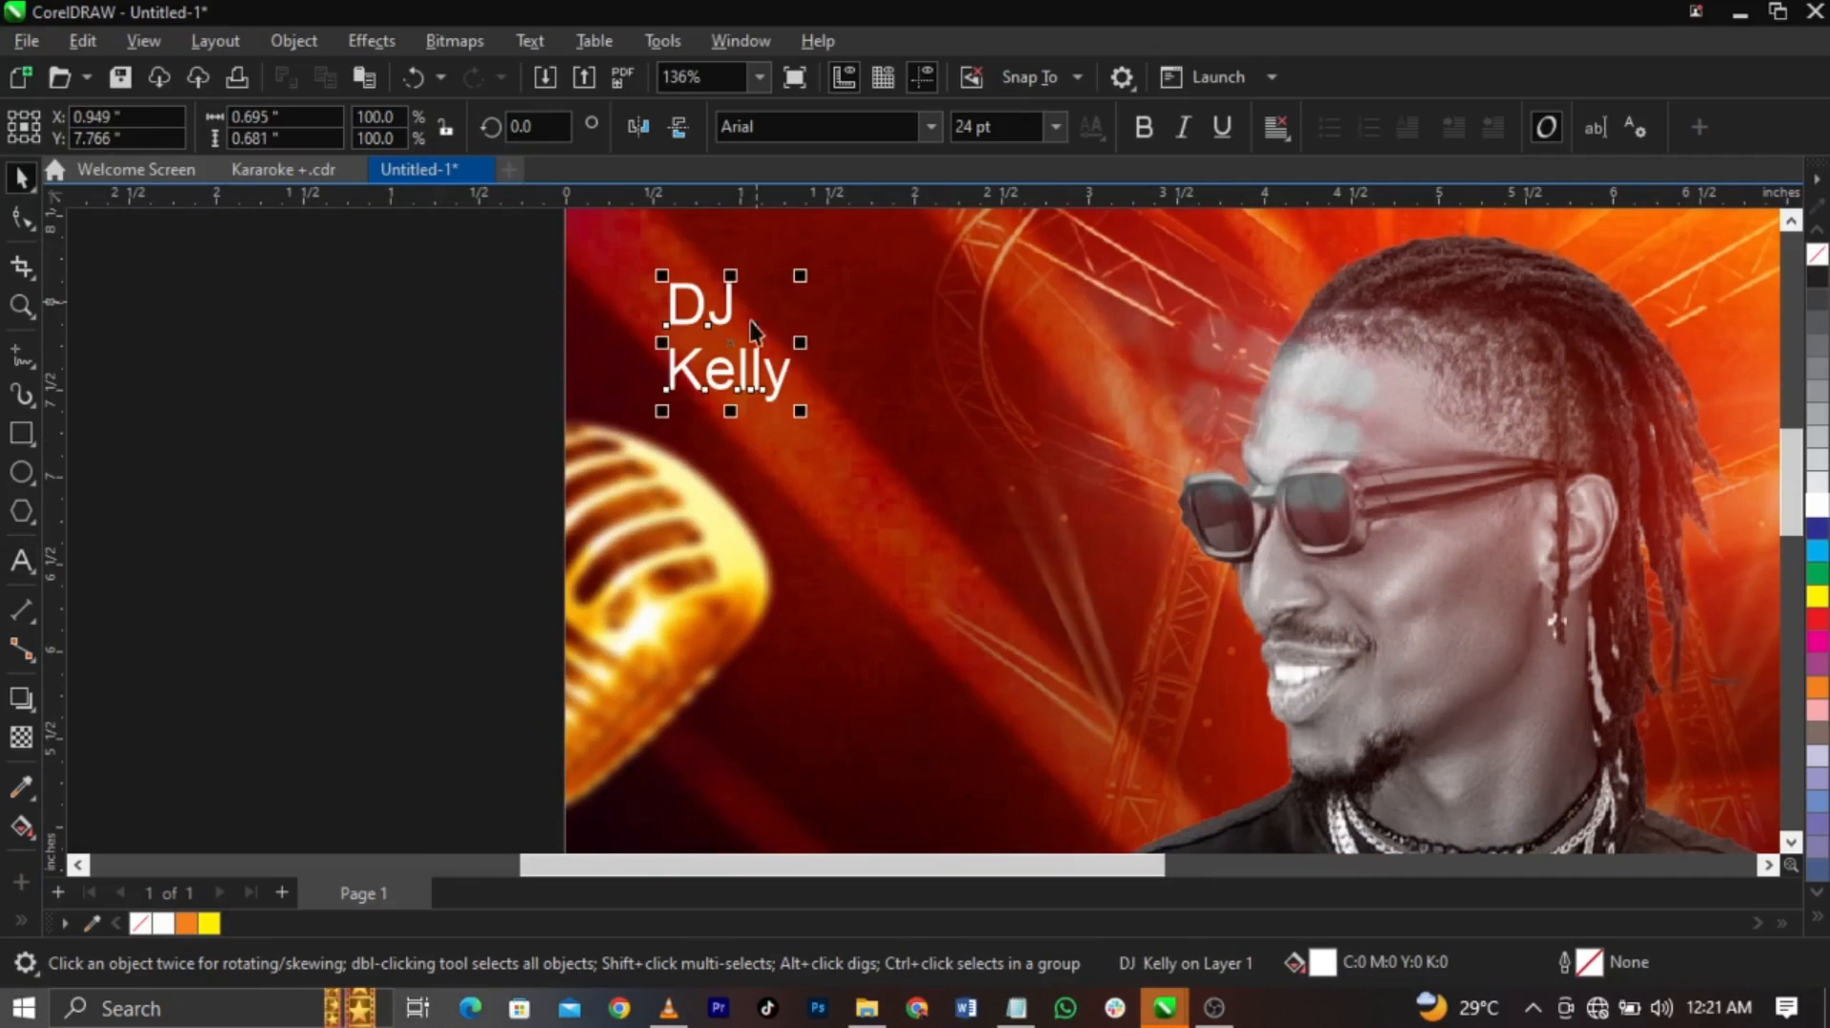
Copy the font name Deneane from the font list in the Notepad text file and return to the DJ name in CorelDRAW
left_click(1015, 1010)
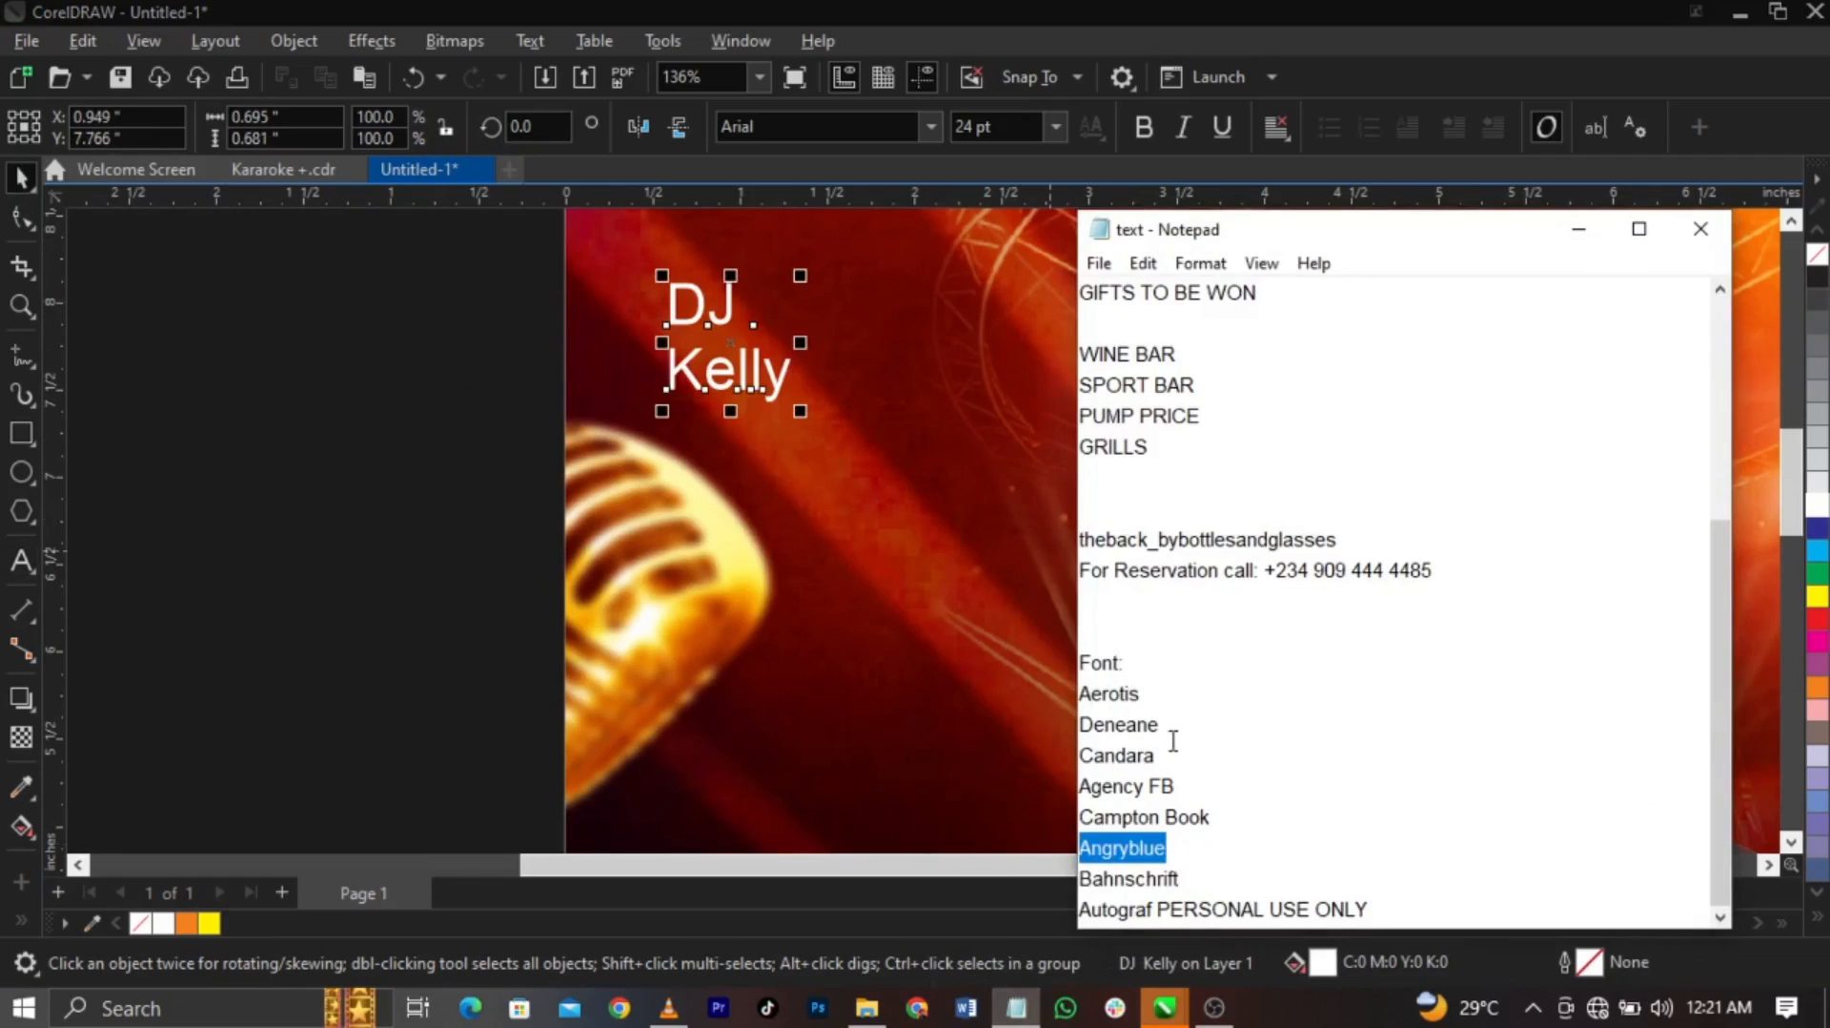
left_click_drag(1168, 727, 998, 713)
key("ctrl+c")
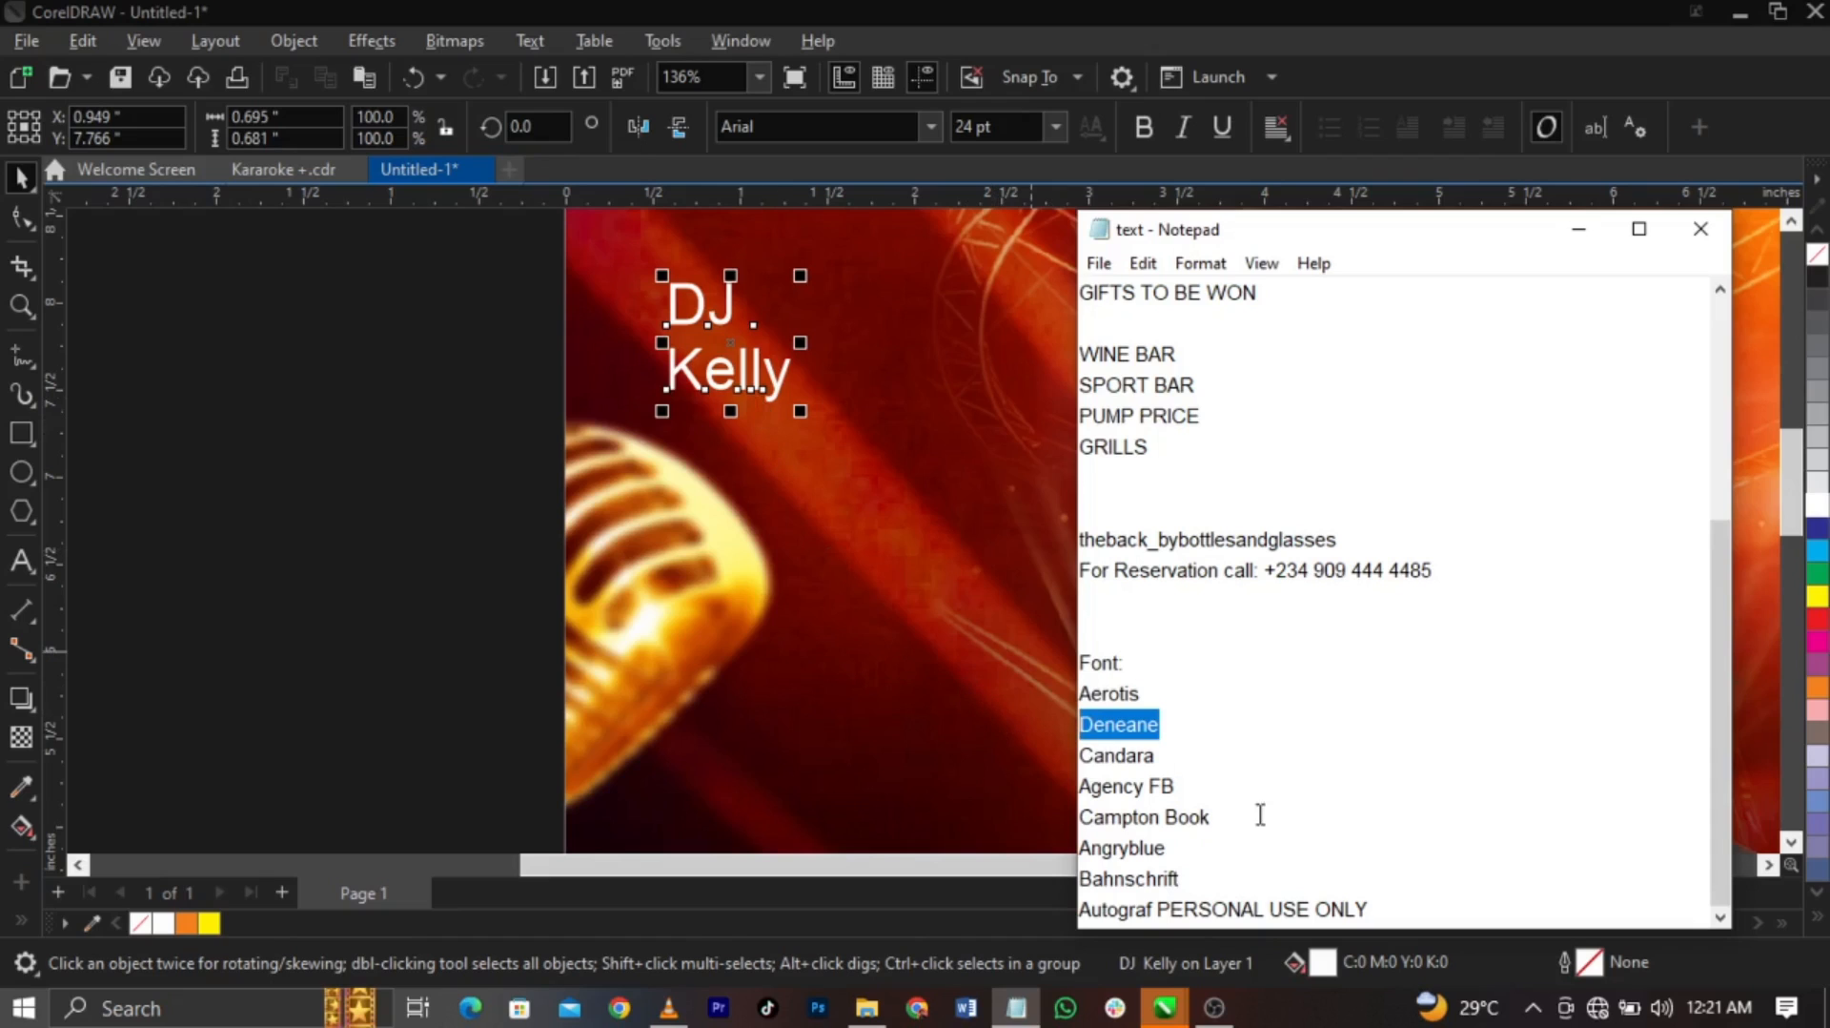
left_click(734, 415)
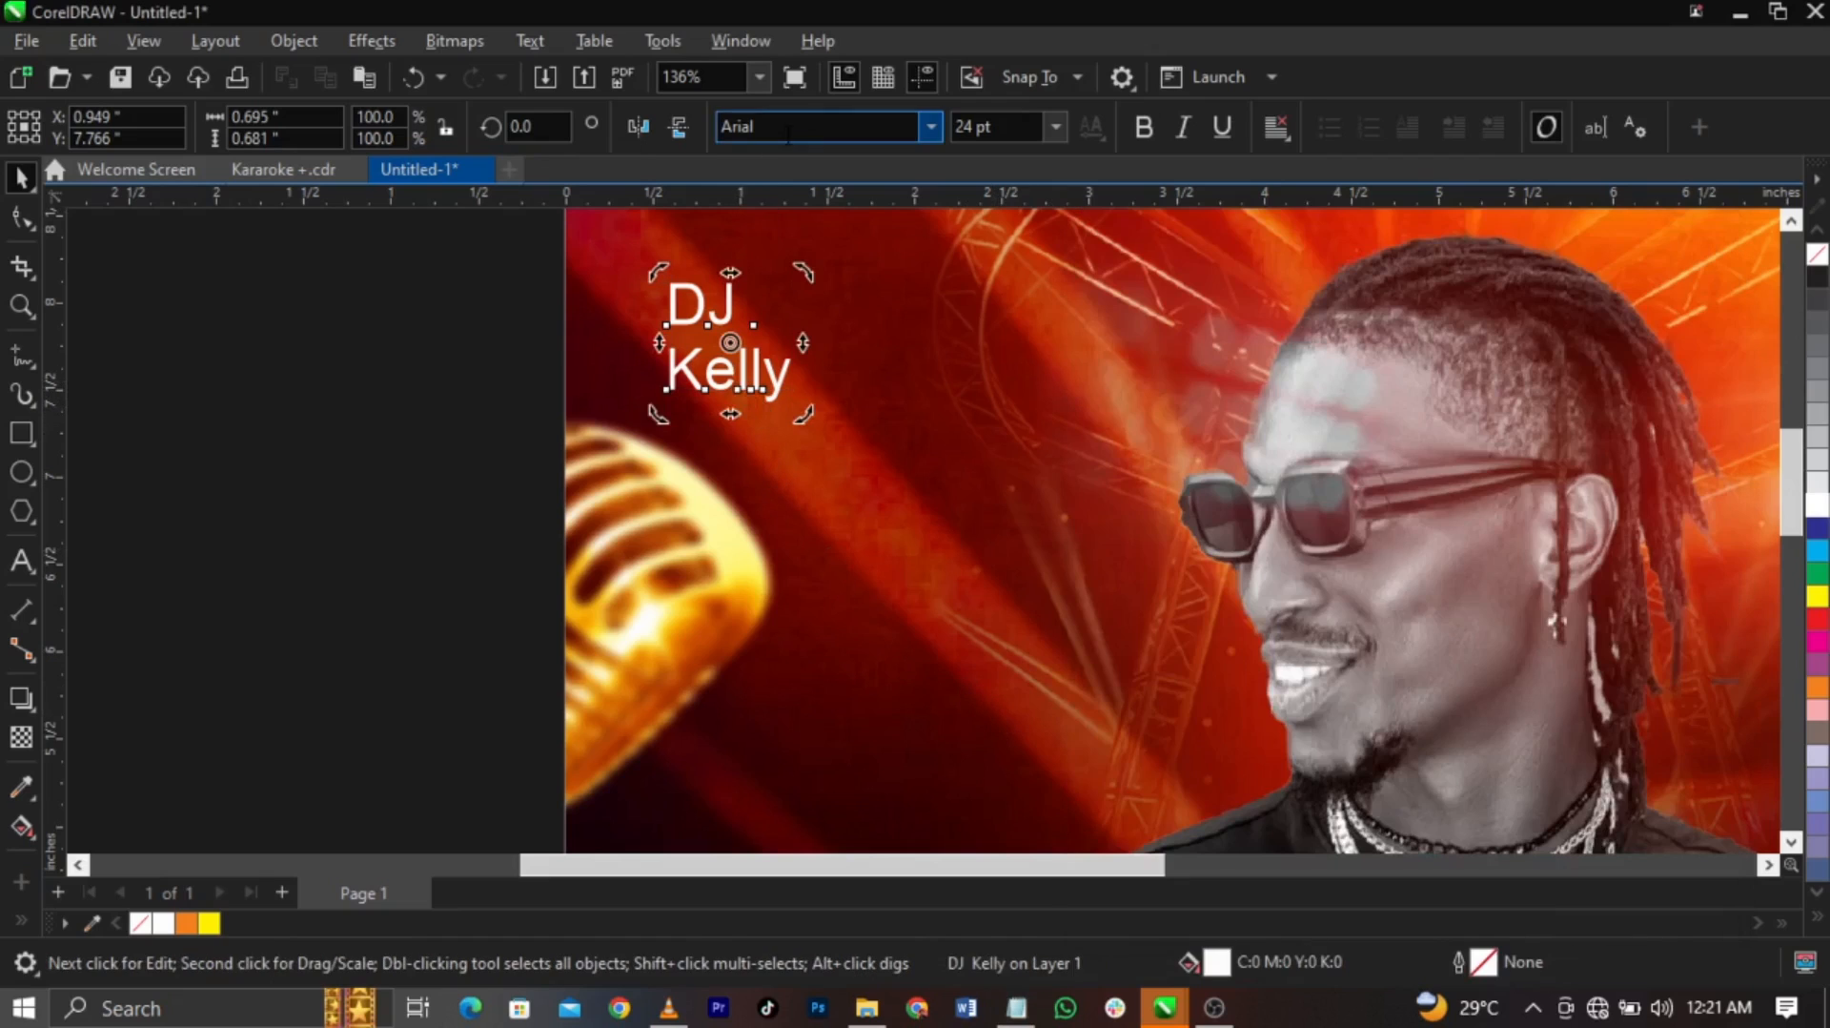
Set the DJ name in the Deneane font, shift it slightly, and break its two lines apart into separate text objects
key("ctrl+v")
key("Return")
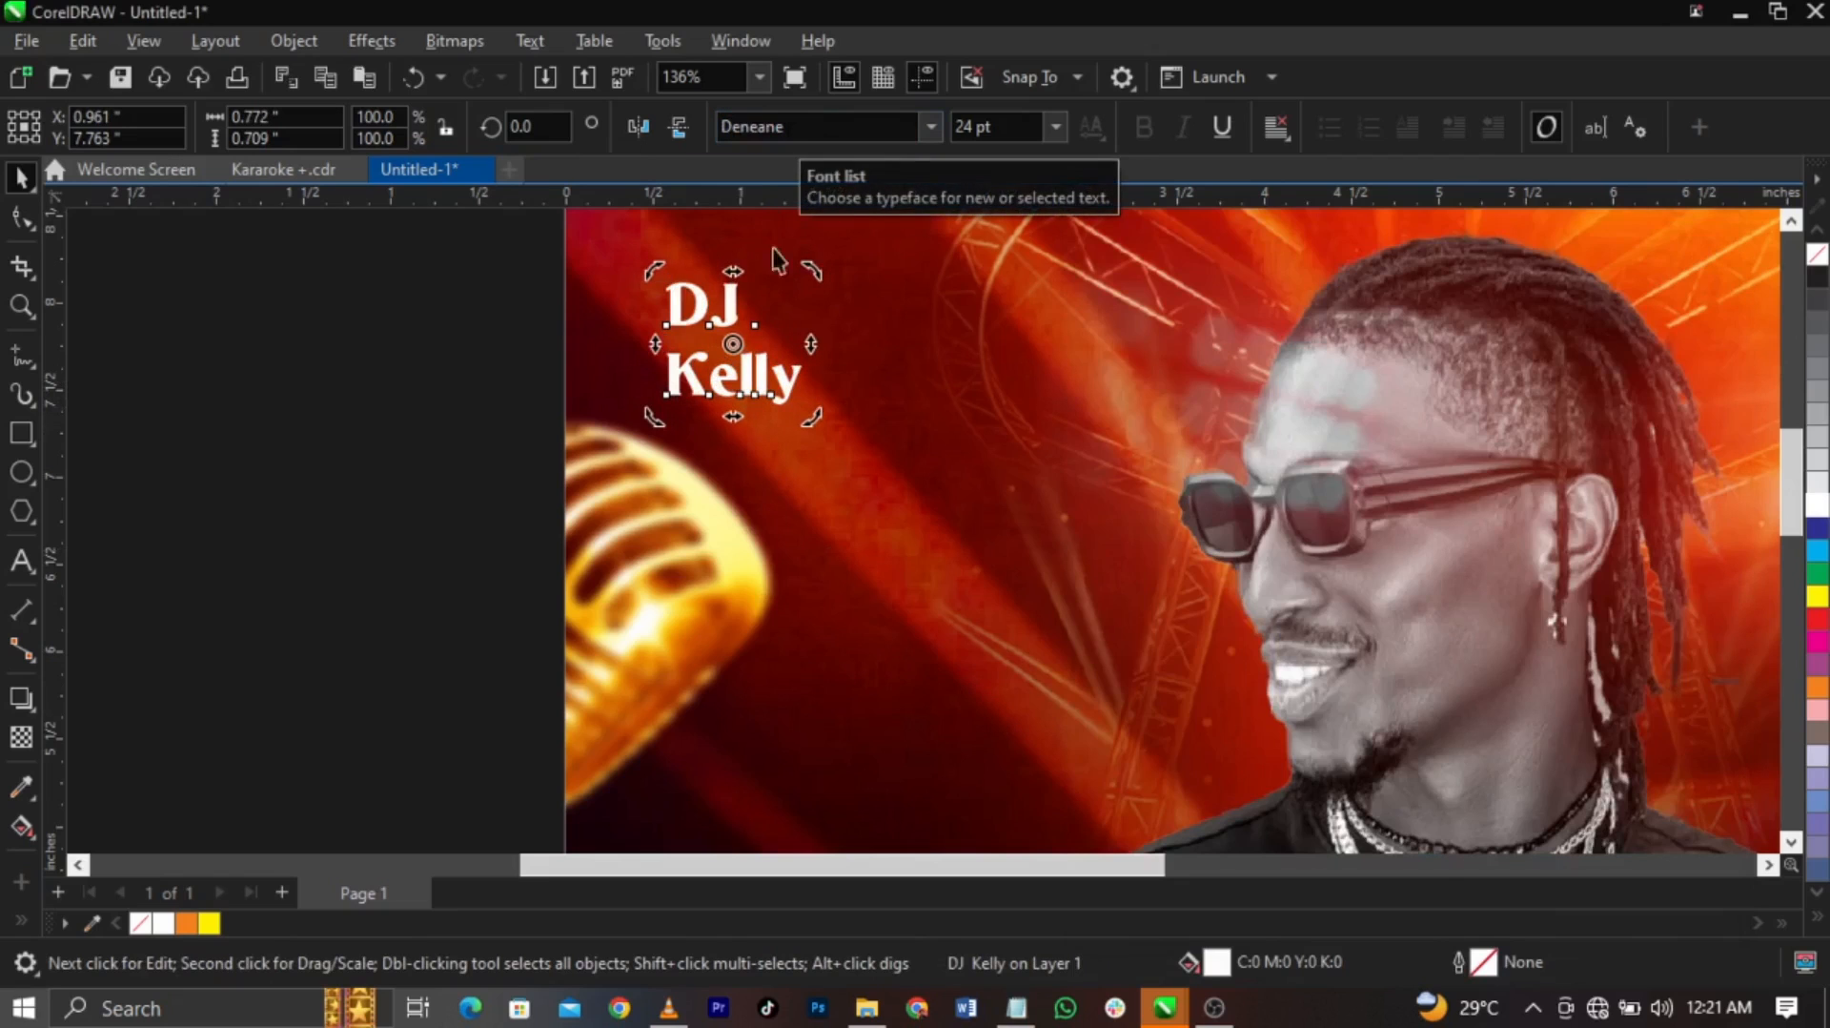
left_click_drag(782, 375, 831, 356)
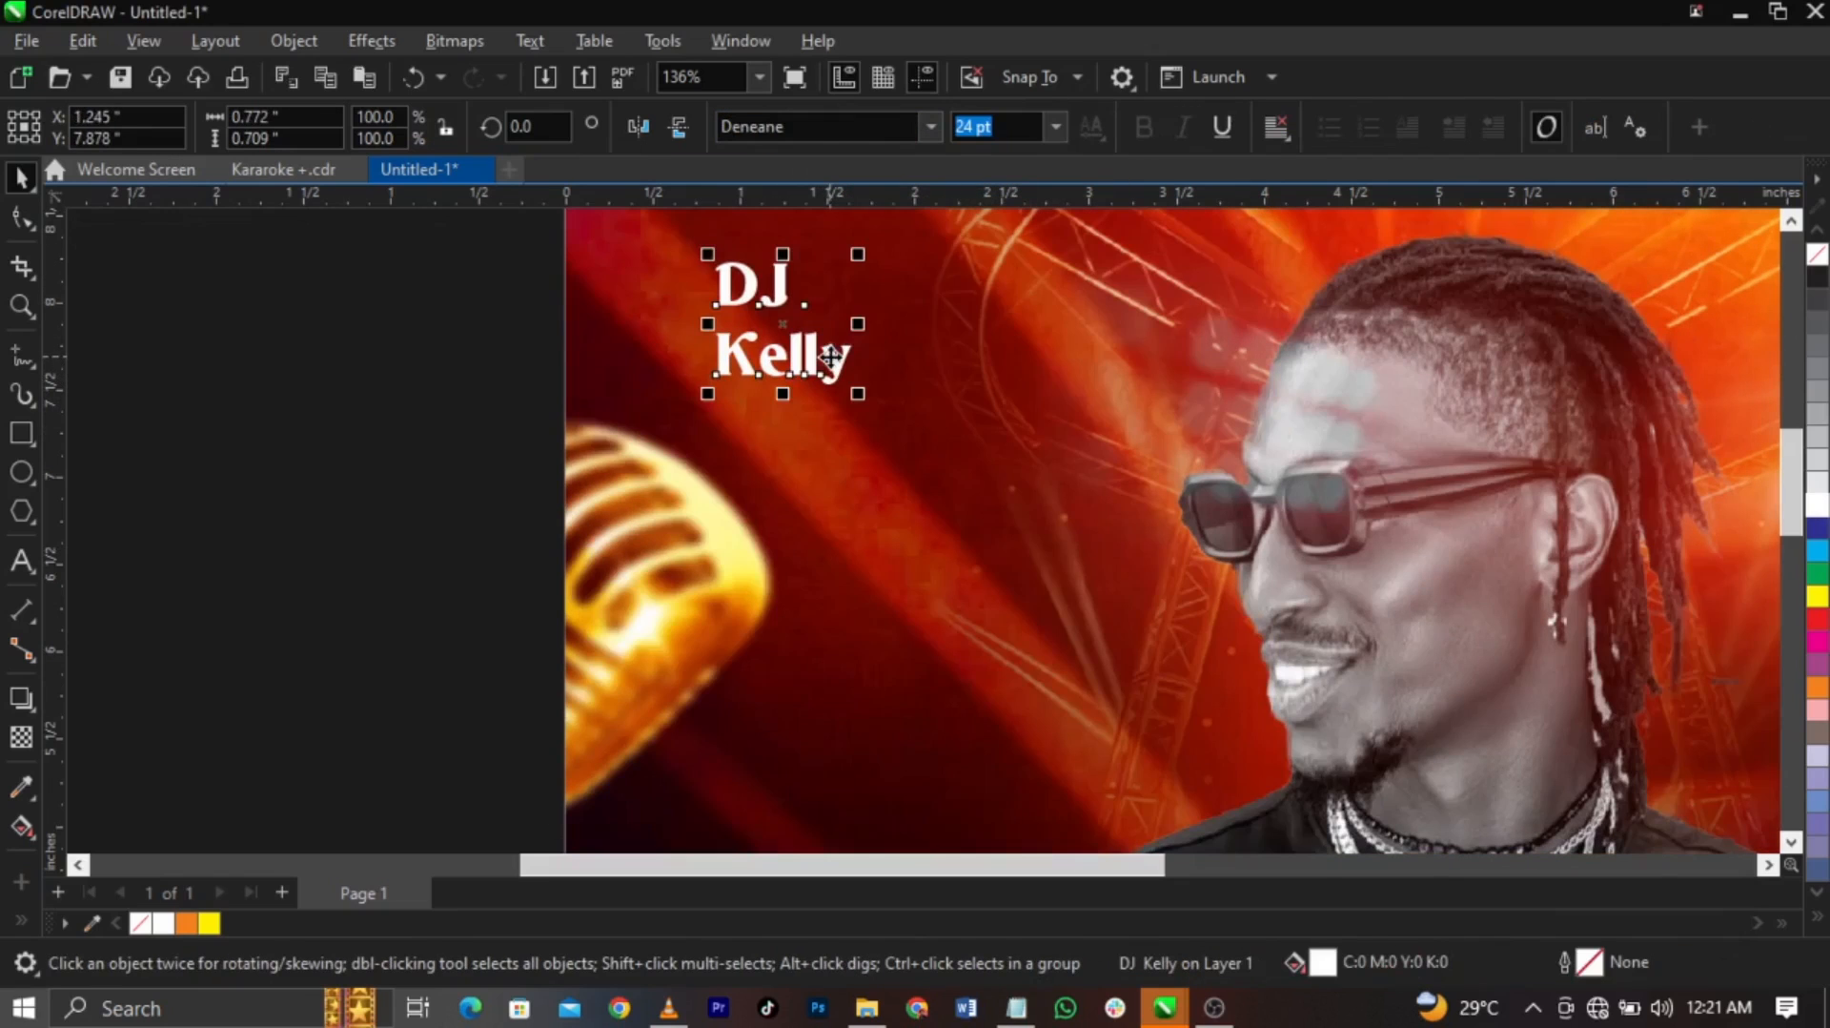
key("ctrl+k")
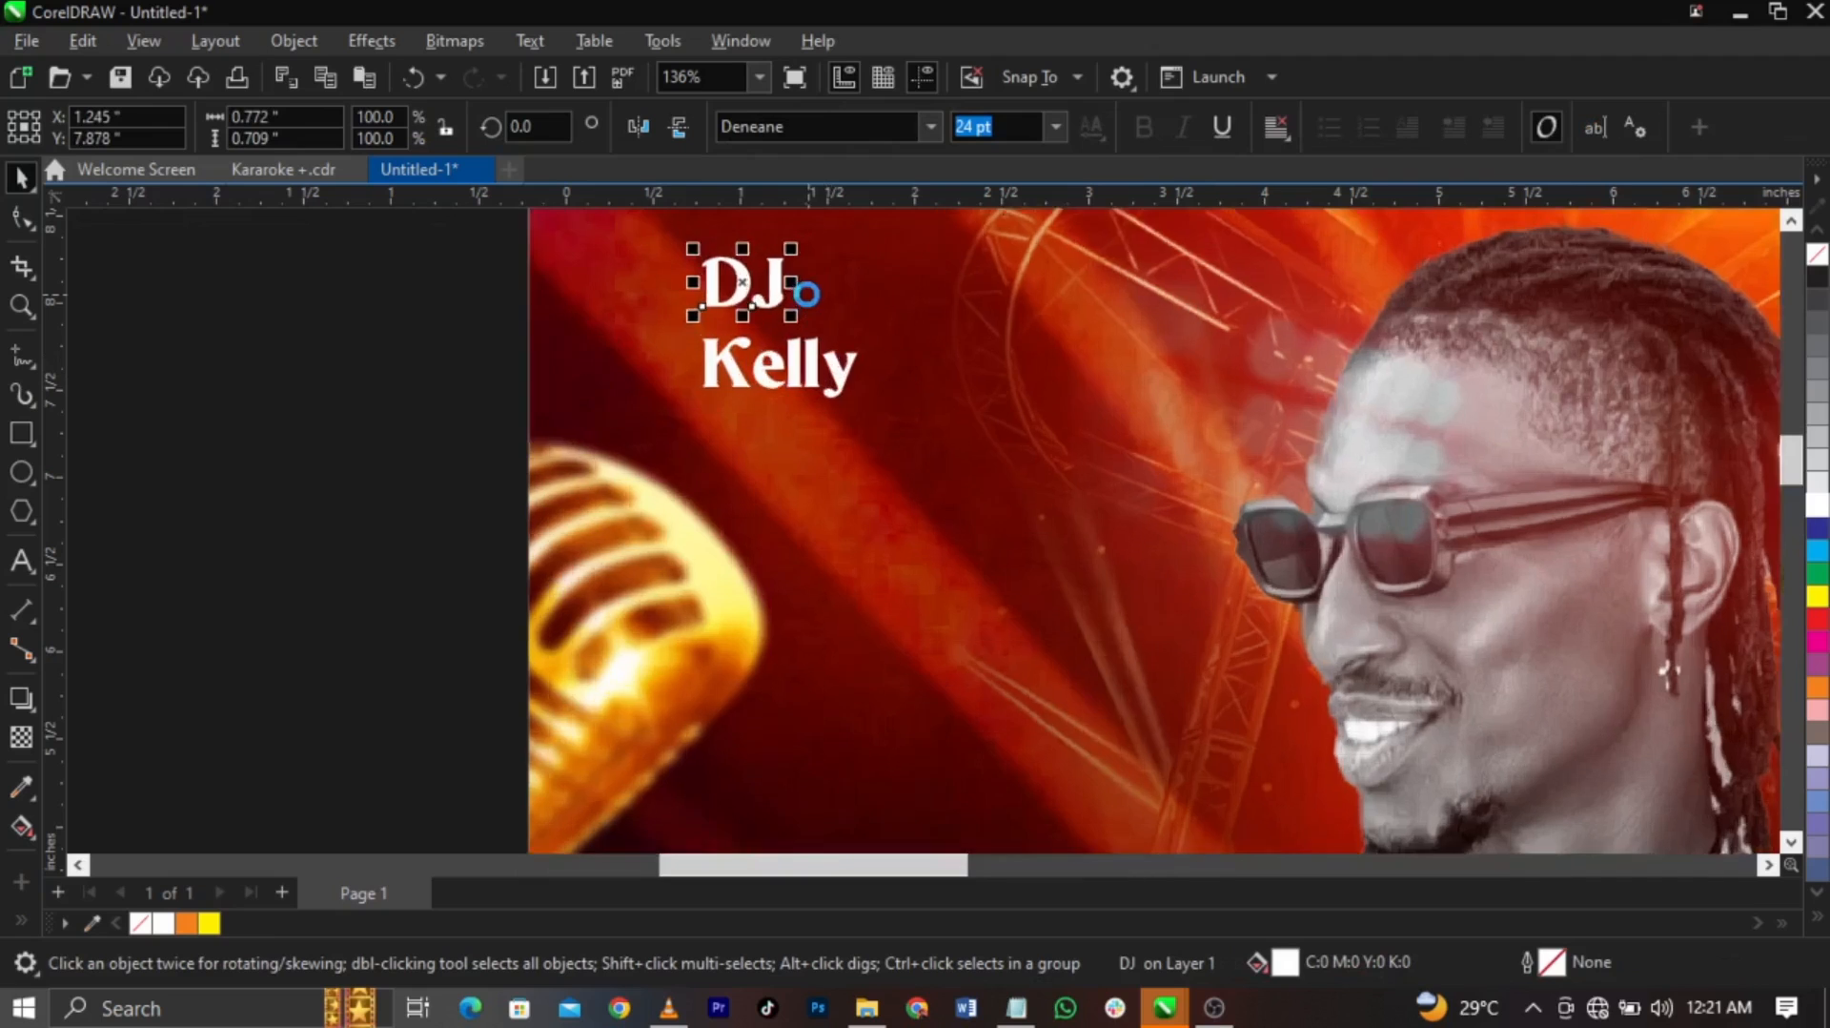
Enlarge the word DJ to about 36.5 pt and convert the name line beneath it to uppercase
scroll(804, 290, "up", 4)
left_click_drag(776, 336, 879, 405)
double_click(882, 453)
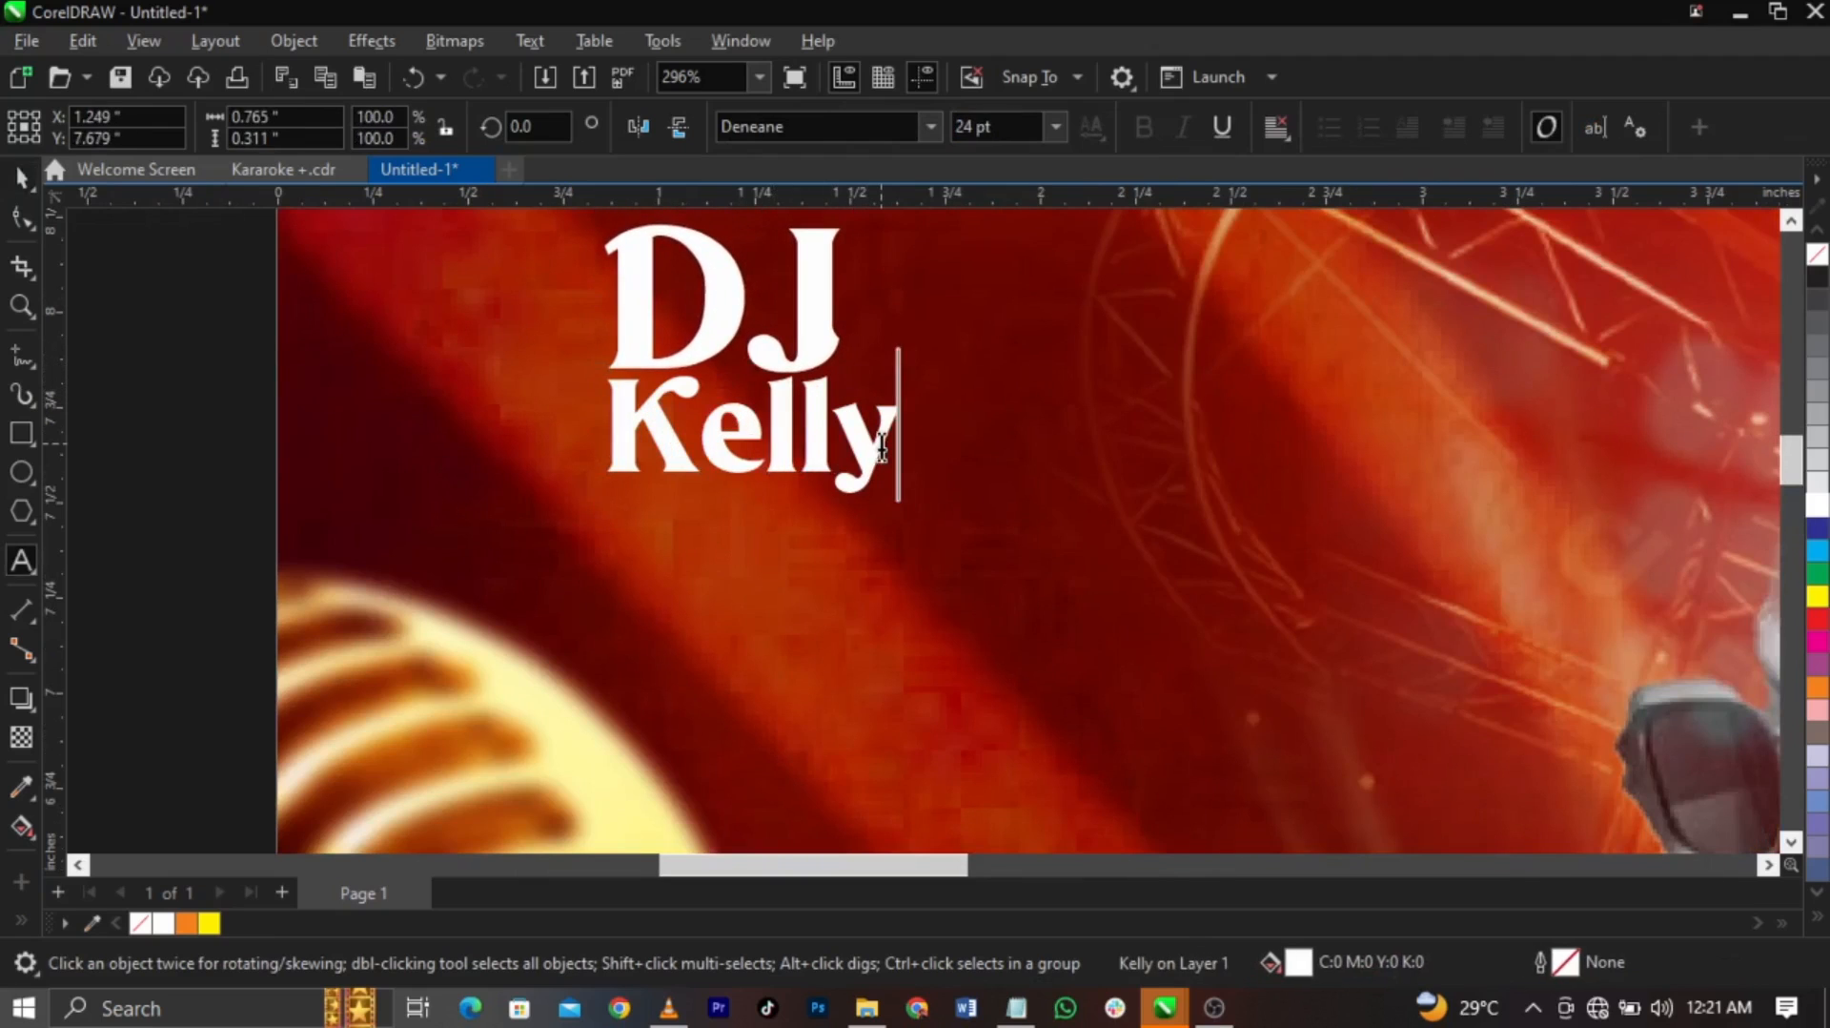
key("ctrl+a")
key("shift+F3")
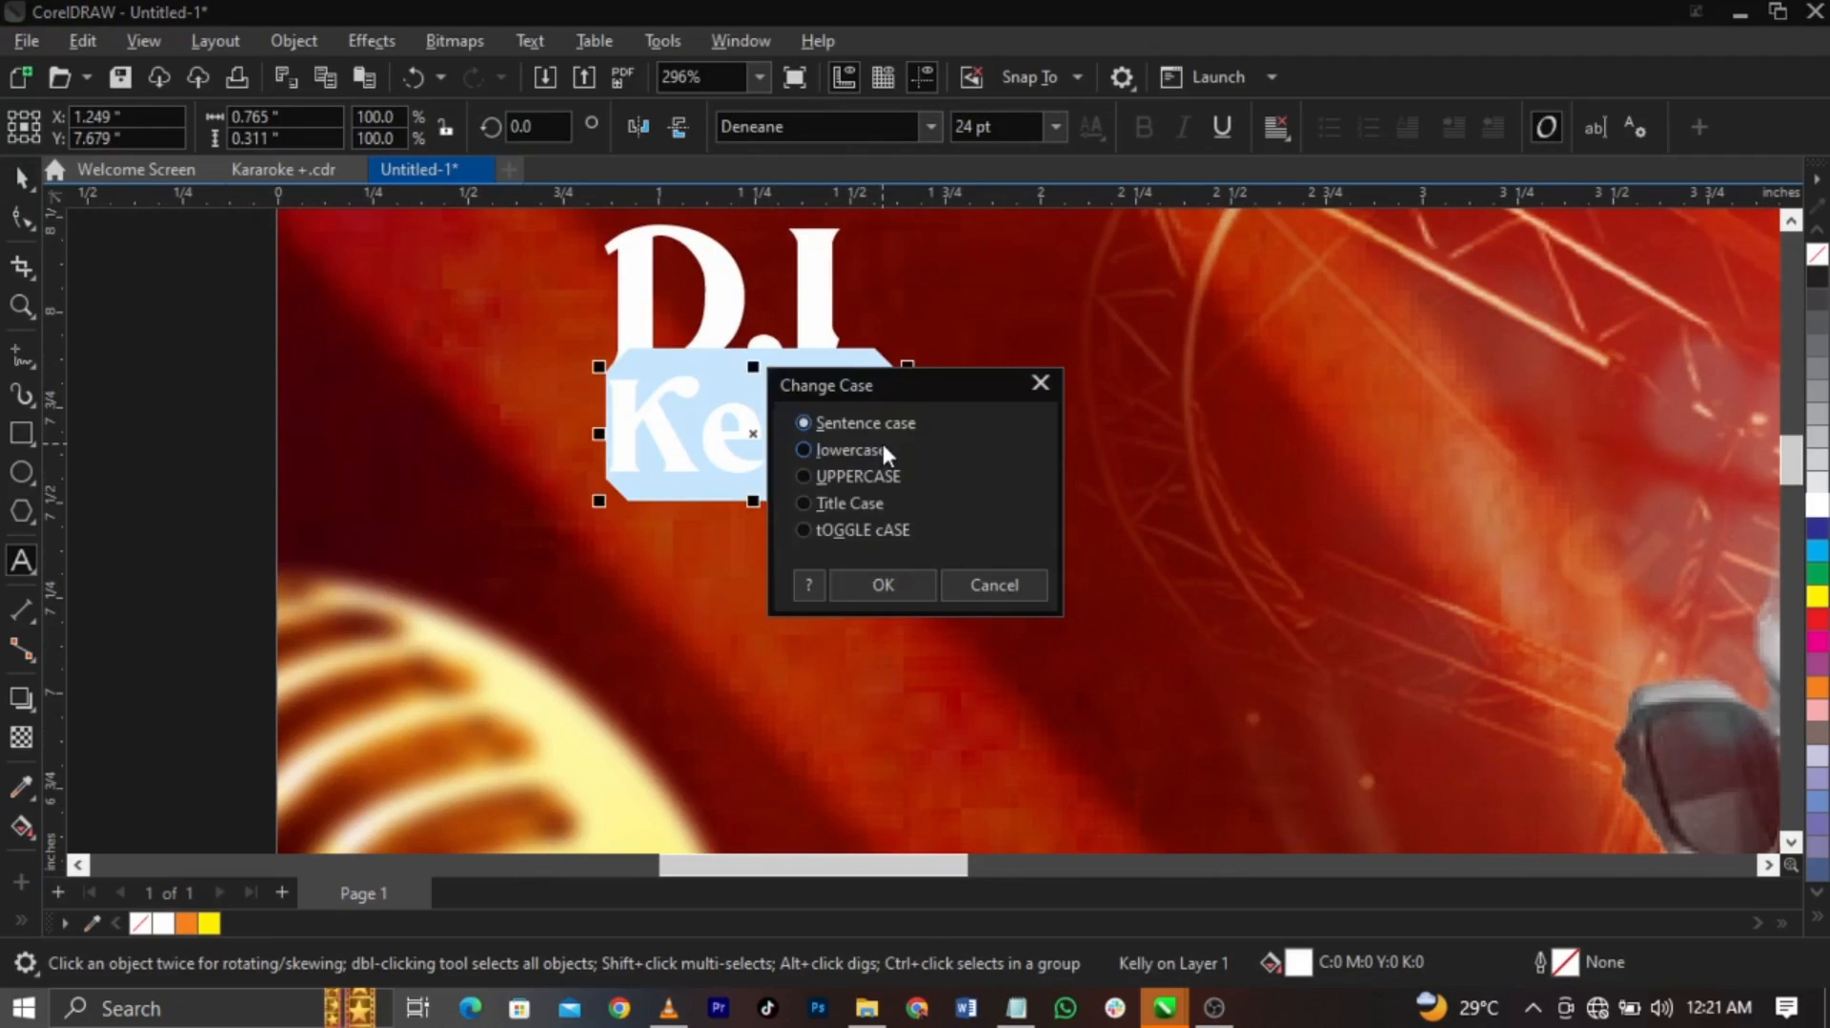
key("Down")
key("Down")
key("Return")
key("Escape")
key("space")
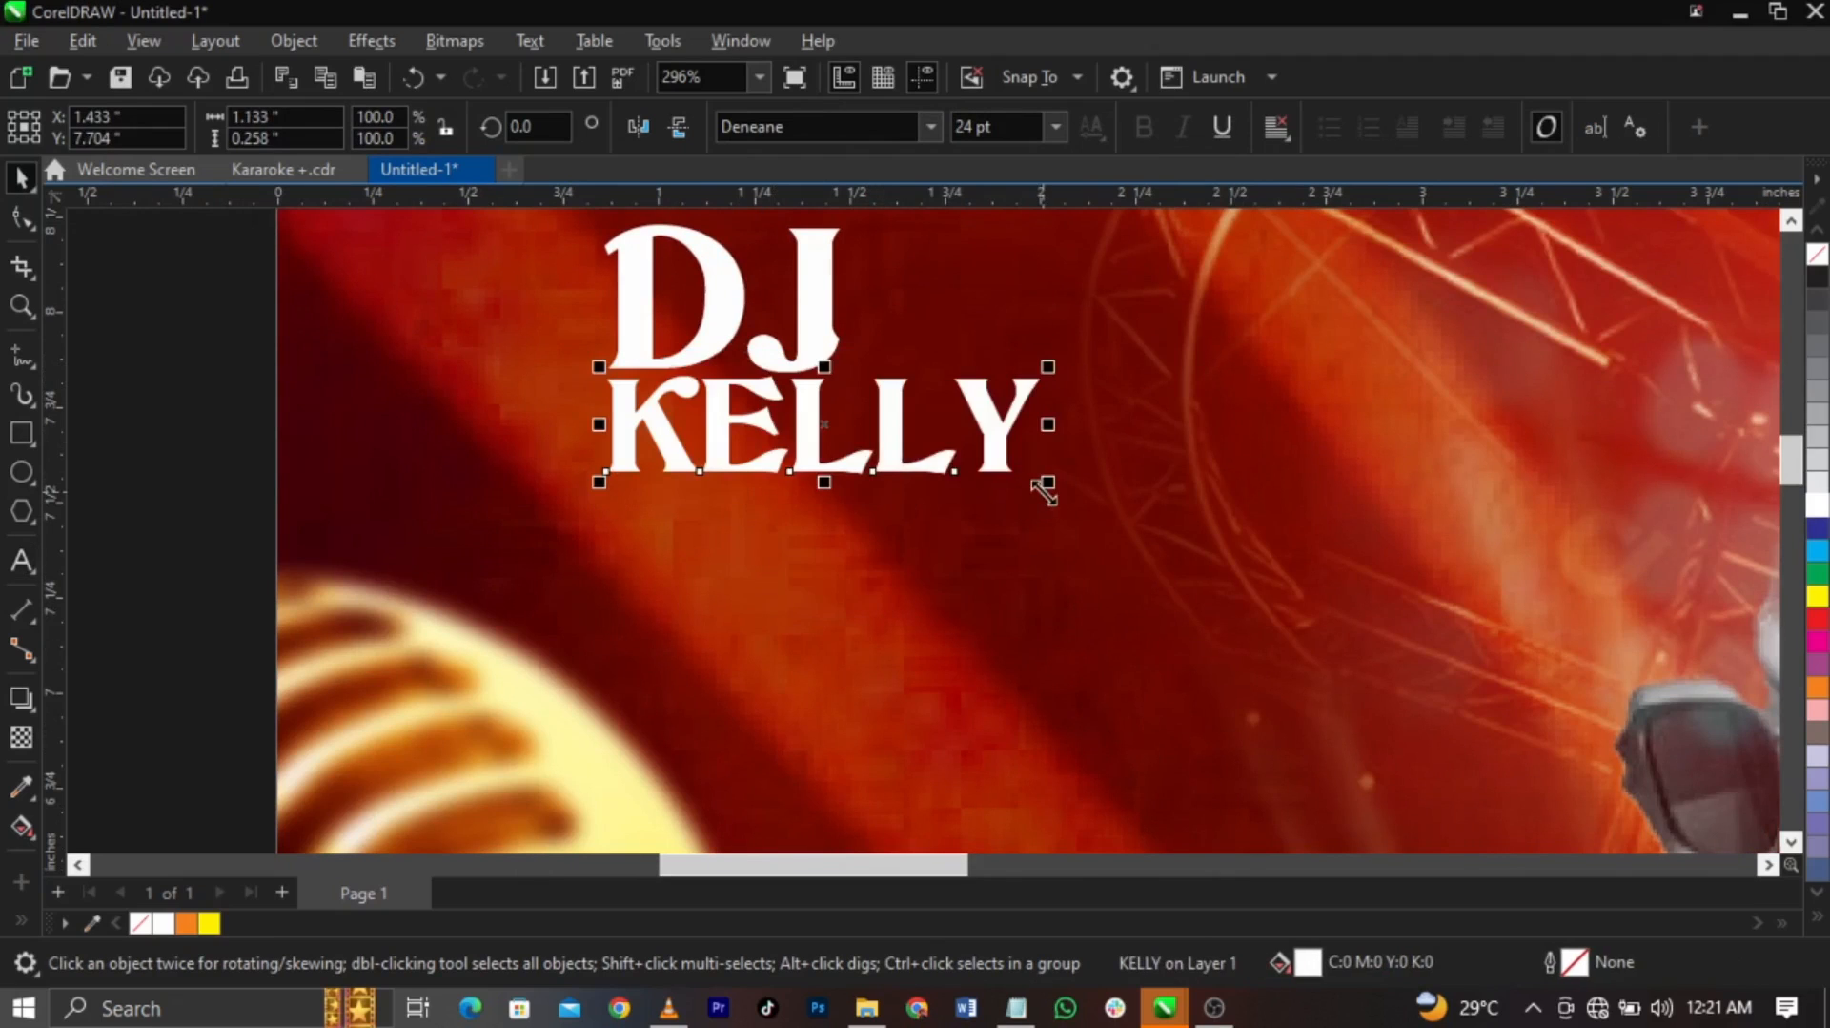
Shrink the name line to about 14 pt and enlarge DJ to about 40 pt so that both lines match in width
left_click_drag(927, 523, 858, 538)
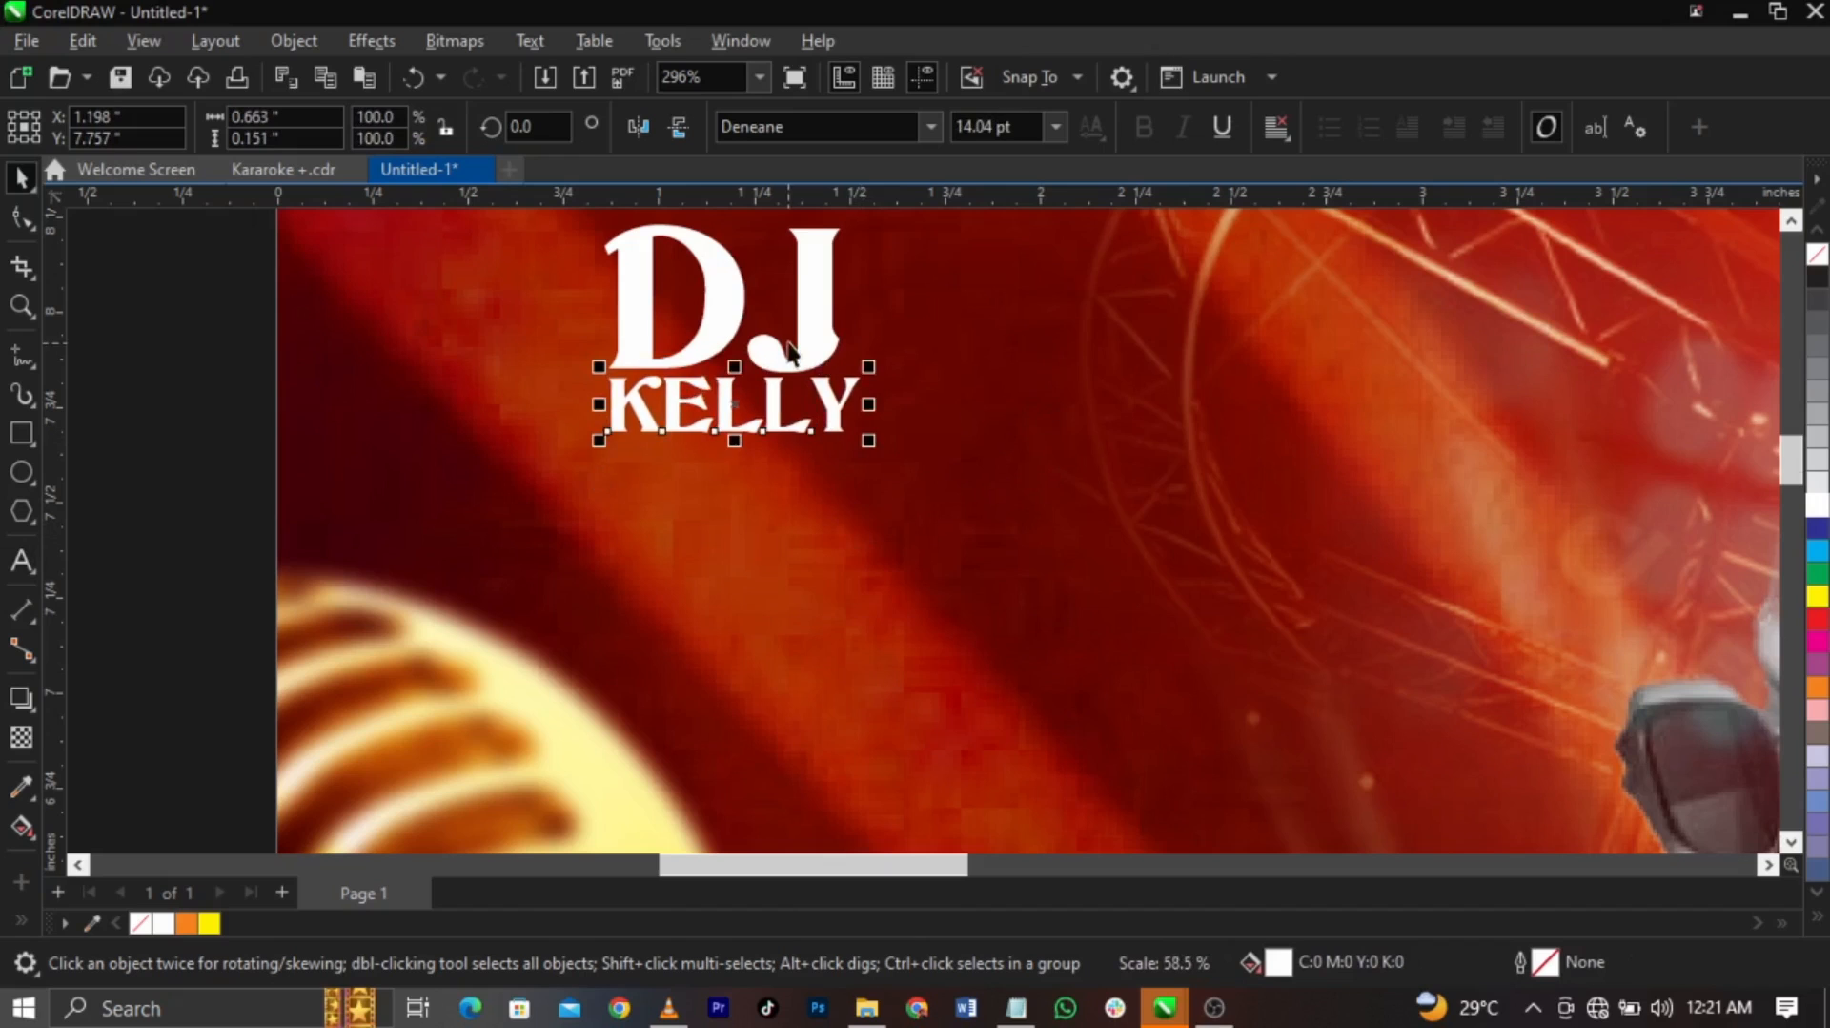
scroll(805, 319, "up", 2)
left_click(814, 312)
scroll(850, 486, "down", 3)
scroll(862, 266, "up", 2)
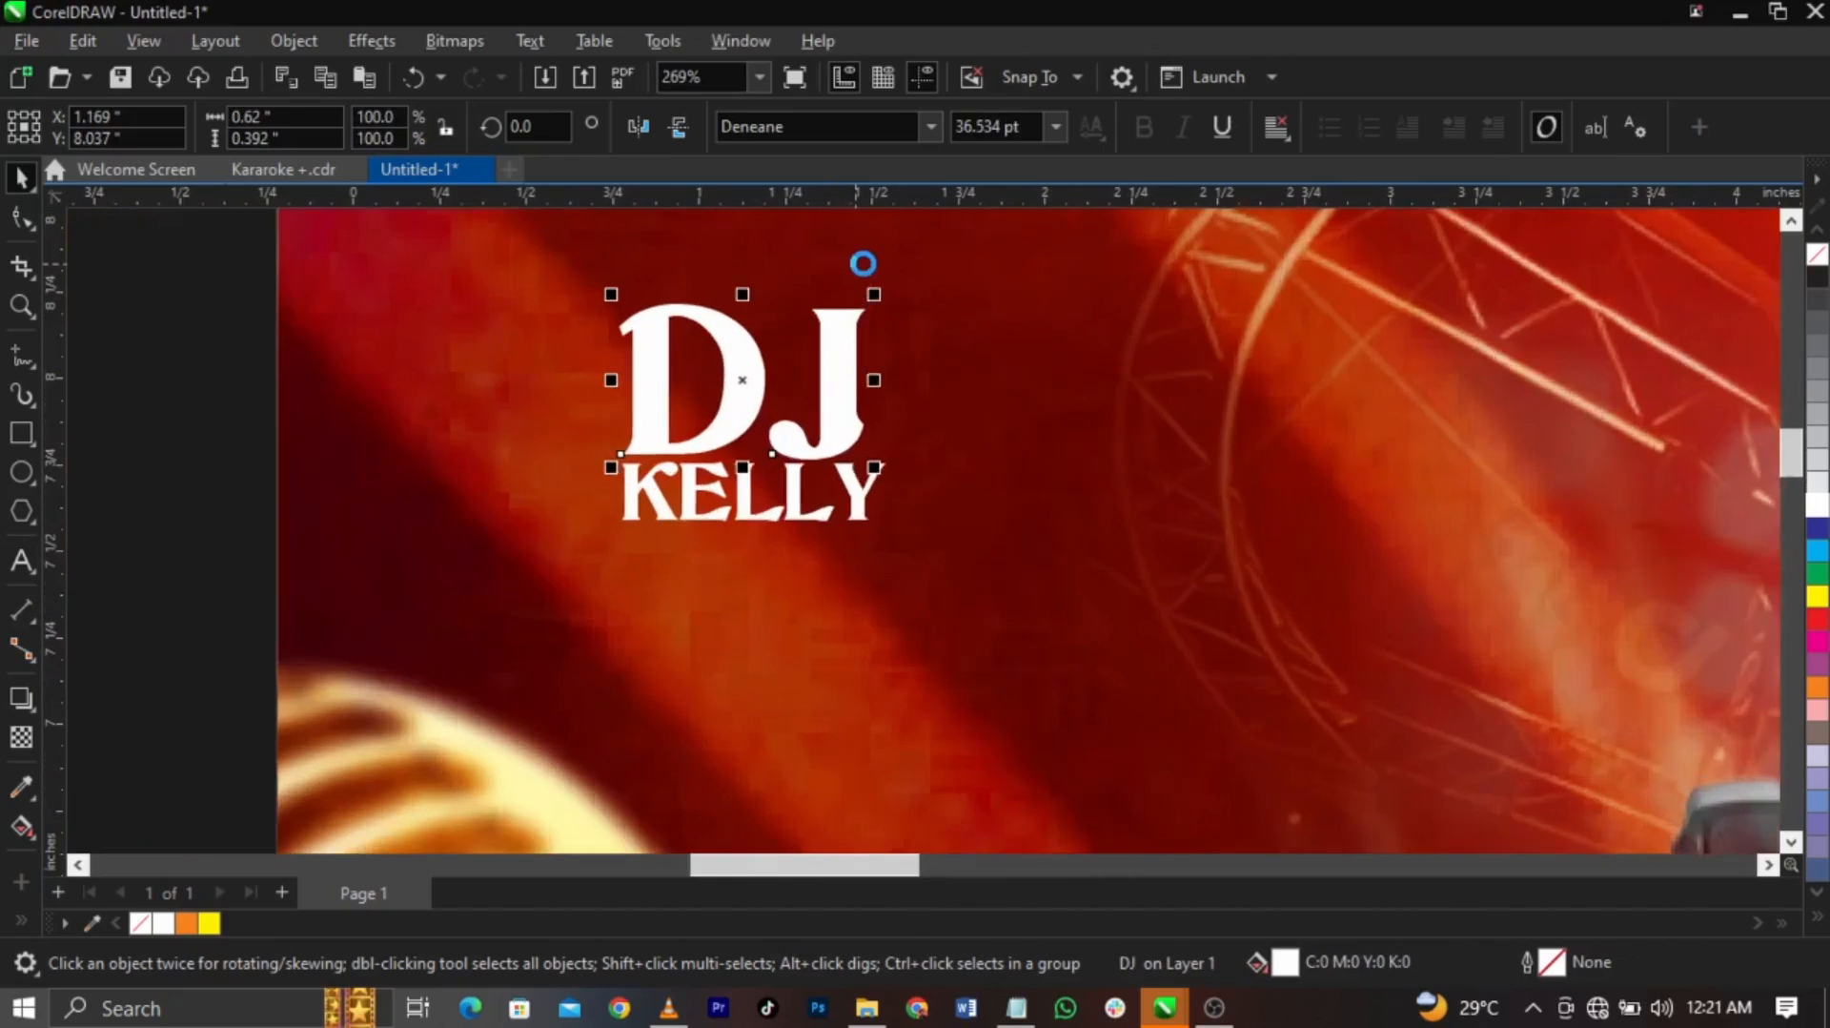
left_click_drag(877, 306, 903, 286)
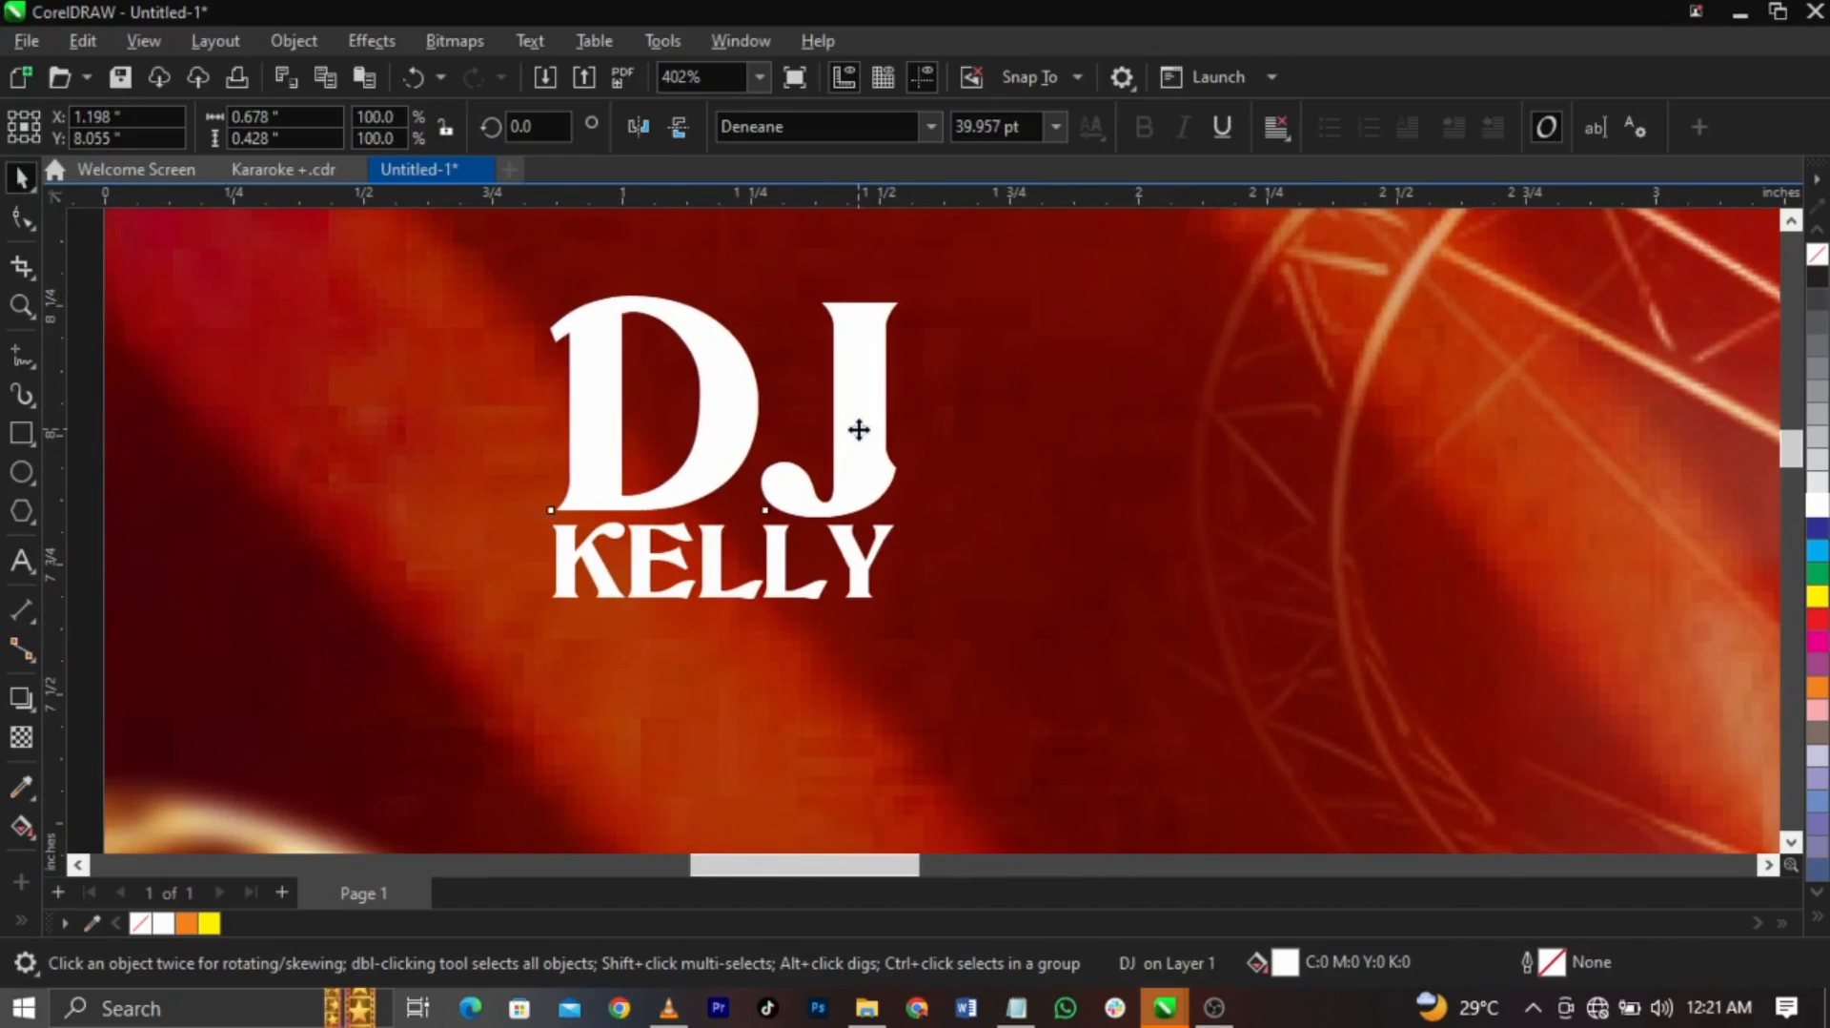
left_click_drag(858, 427, 857, 421)
Move both lines of the DJ name slightly up and left together and scale them down to about 0.59 by 0.52 inches
left_click(857, 558, "shift")
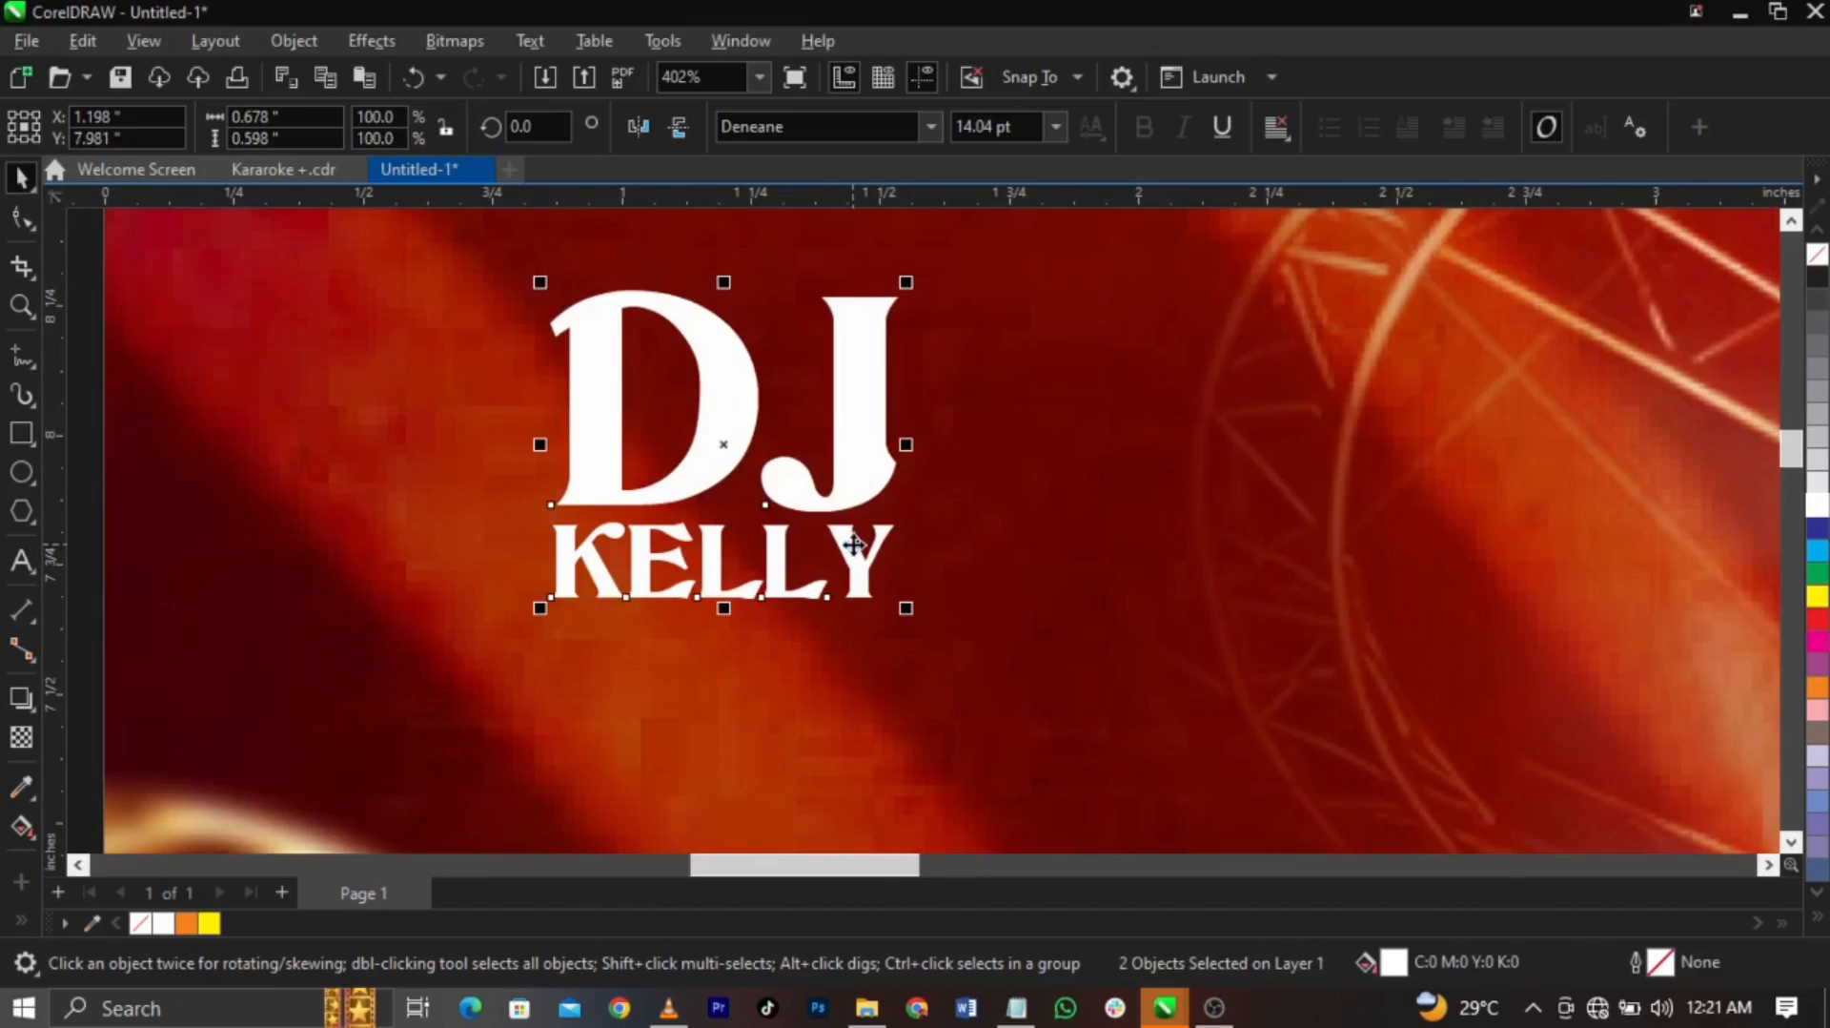
left_click_drag(854, 544, 829, 515)
scroll(696, 525, "down", 5)
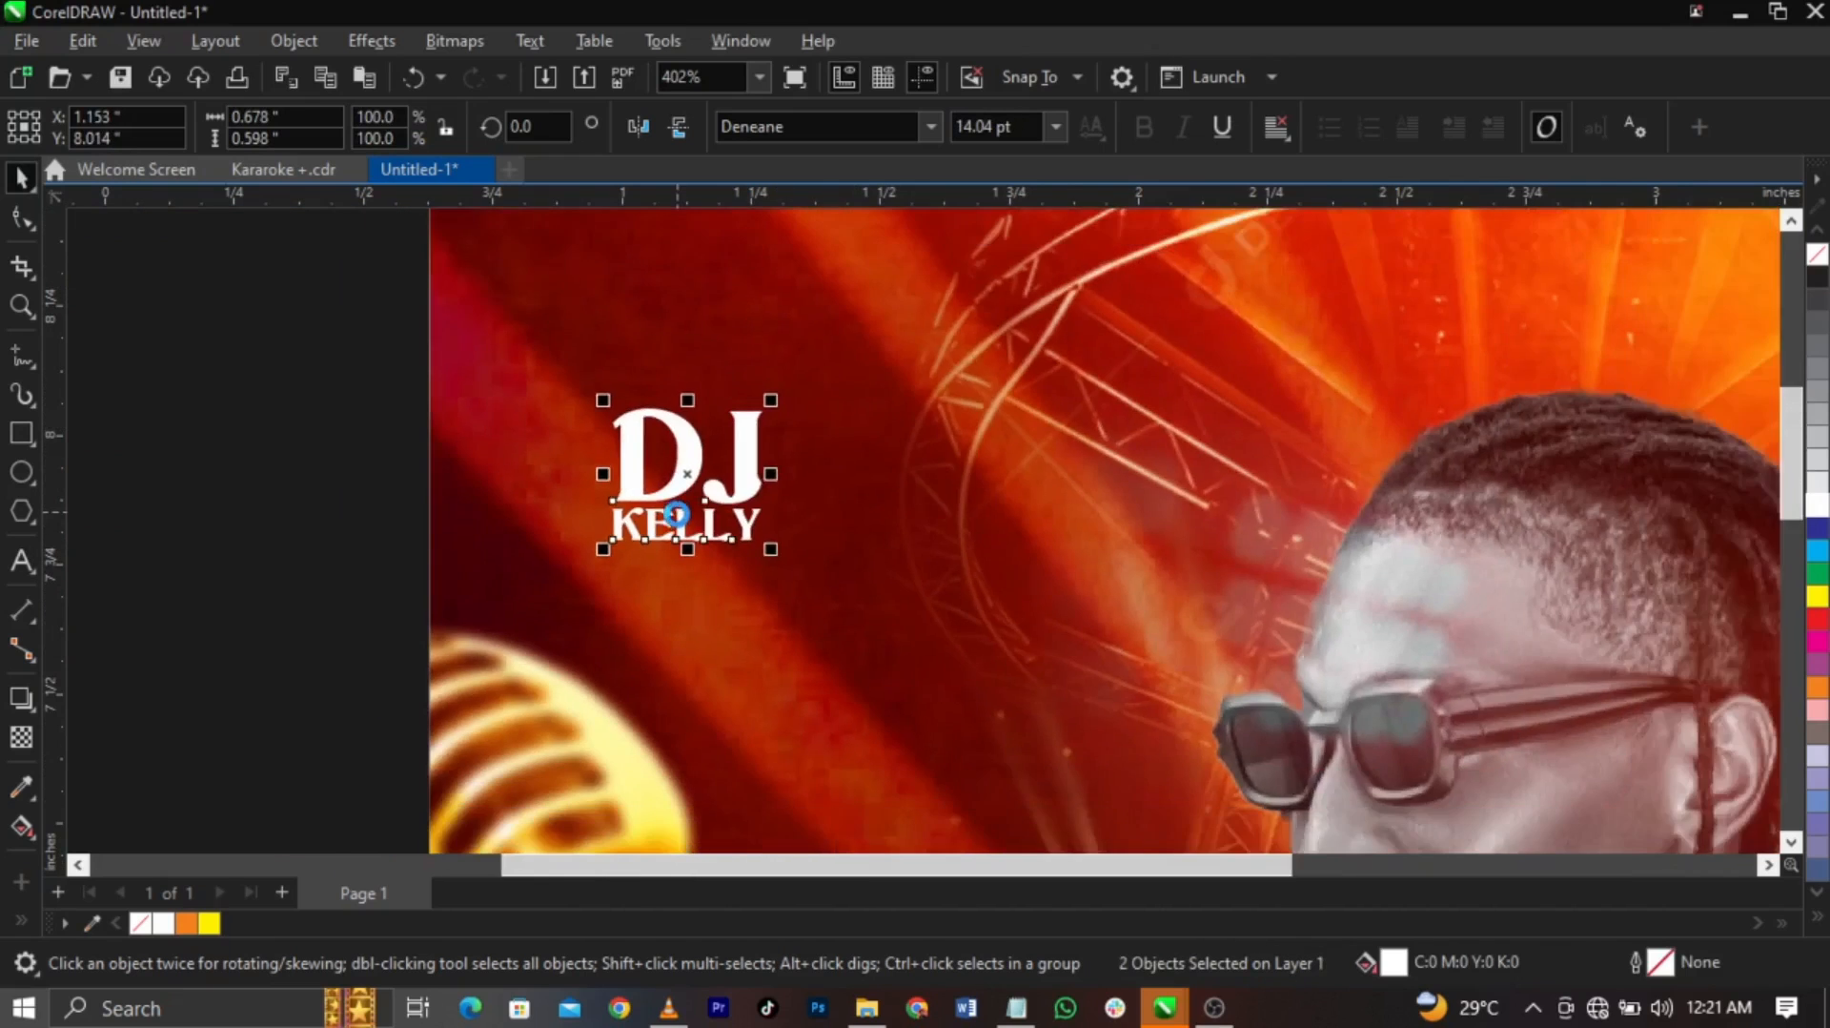
scroll(696, 525, "up", 3)
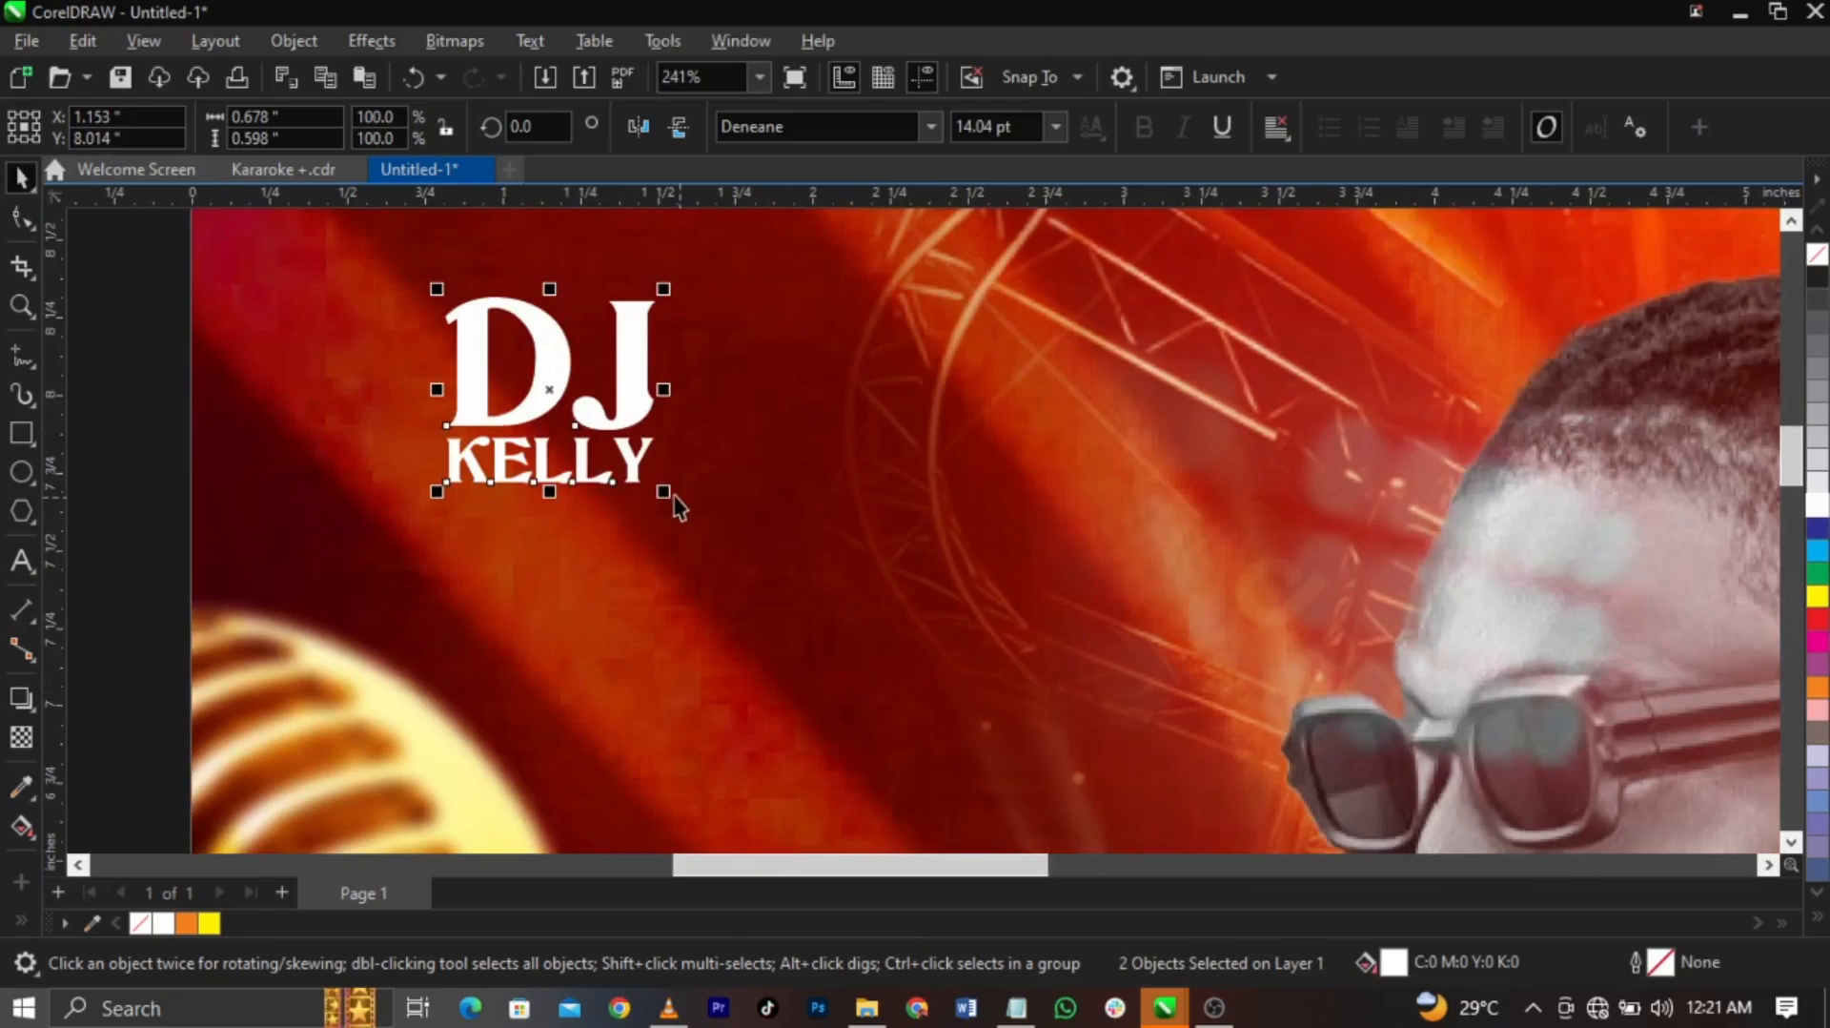
left_click_drag(674, 495, 639, 496)
scroll(1025, 534, "down", 5)
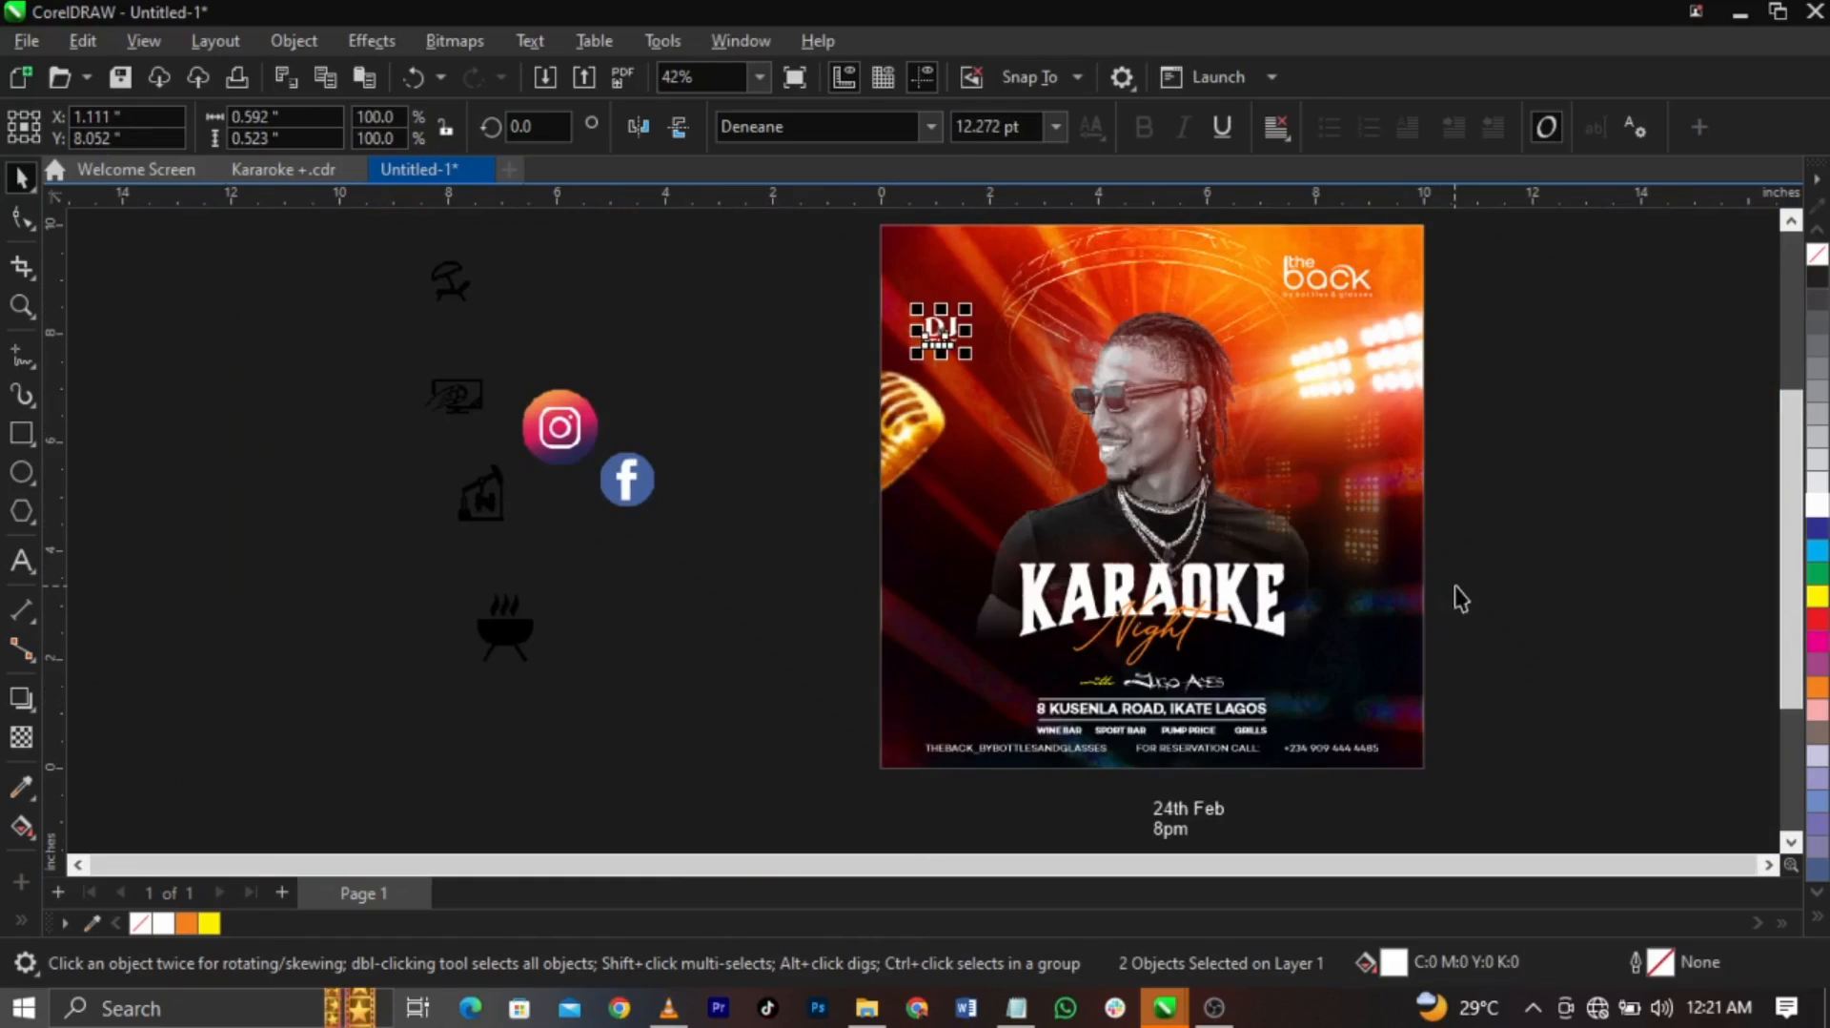
left_click(785, 327)
Duplicate the venue address text, replace its wording with EAT, DRINK, PARTY on three lines, and place it under the DJ name
key("z")
left_click_drag(637, 254, 1582, 724)
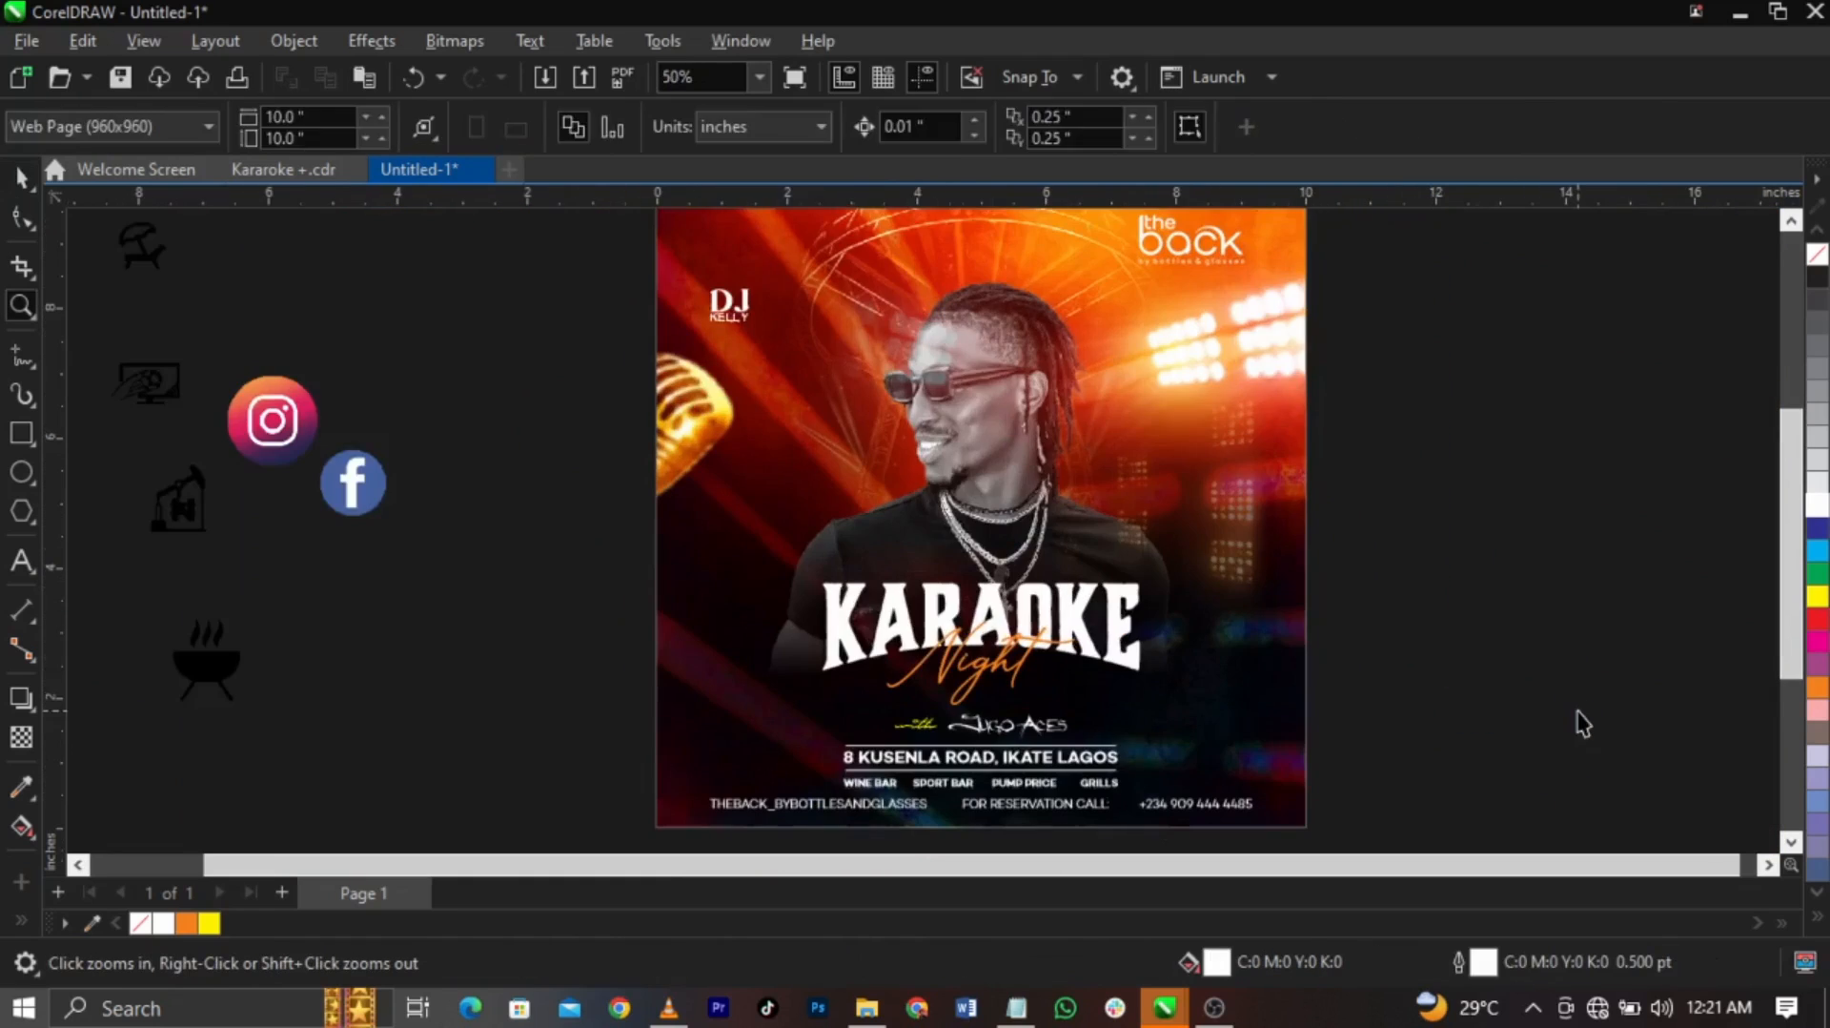
key("space")
scroll(810, 467, "down", 1)
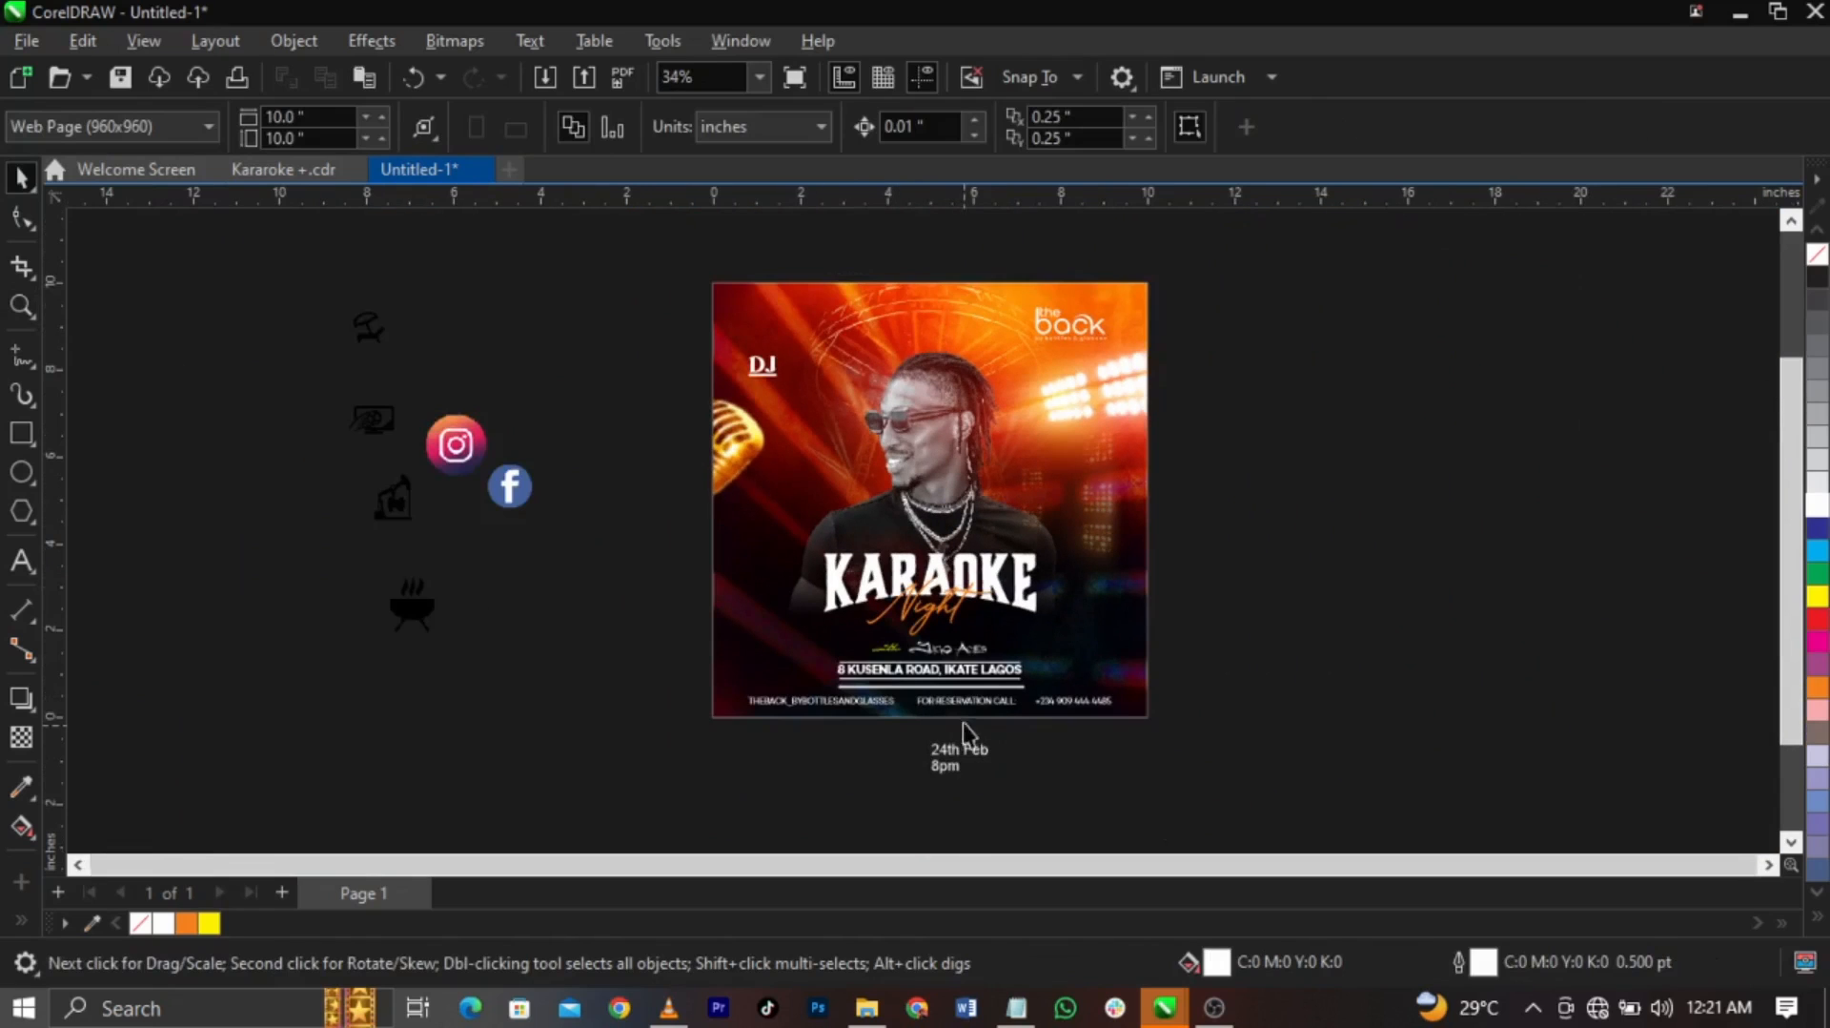
left_click_drag(994, 681, 803, 398)
scroll(804, 398, "up", 3)
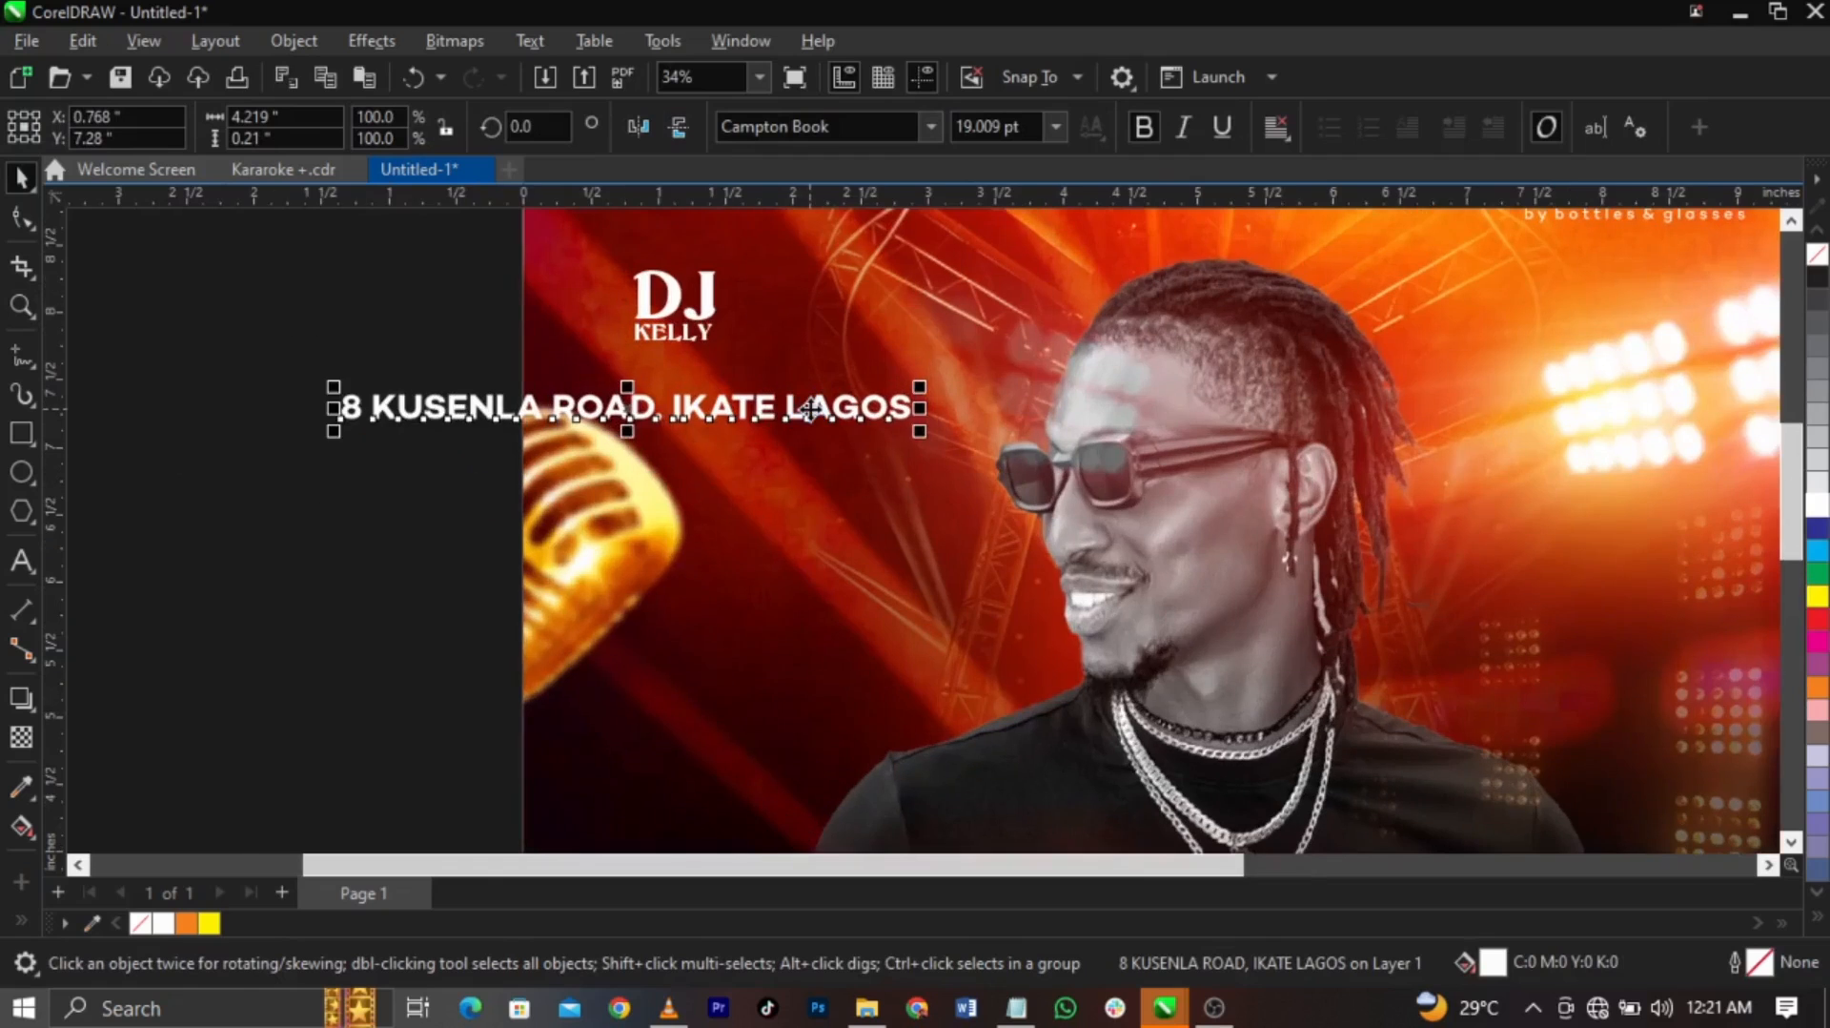
left_click(810, 409)
left_click(810, 410)
key("ctrl+a")
type("EATR")
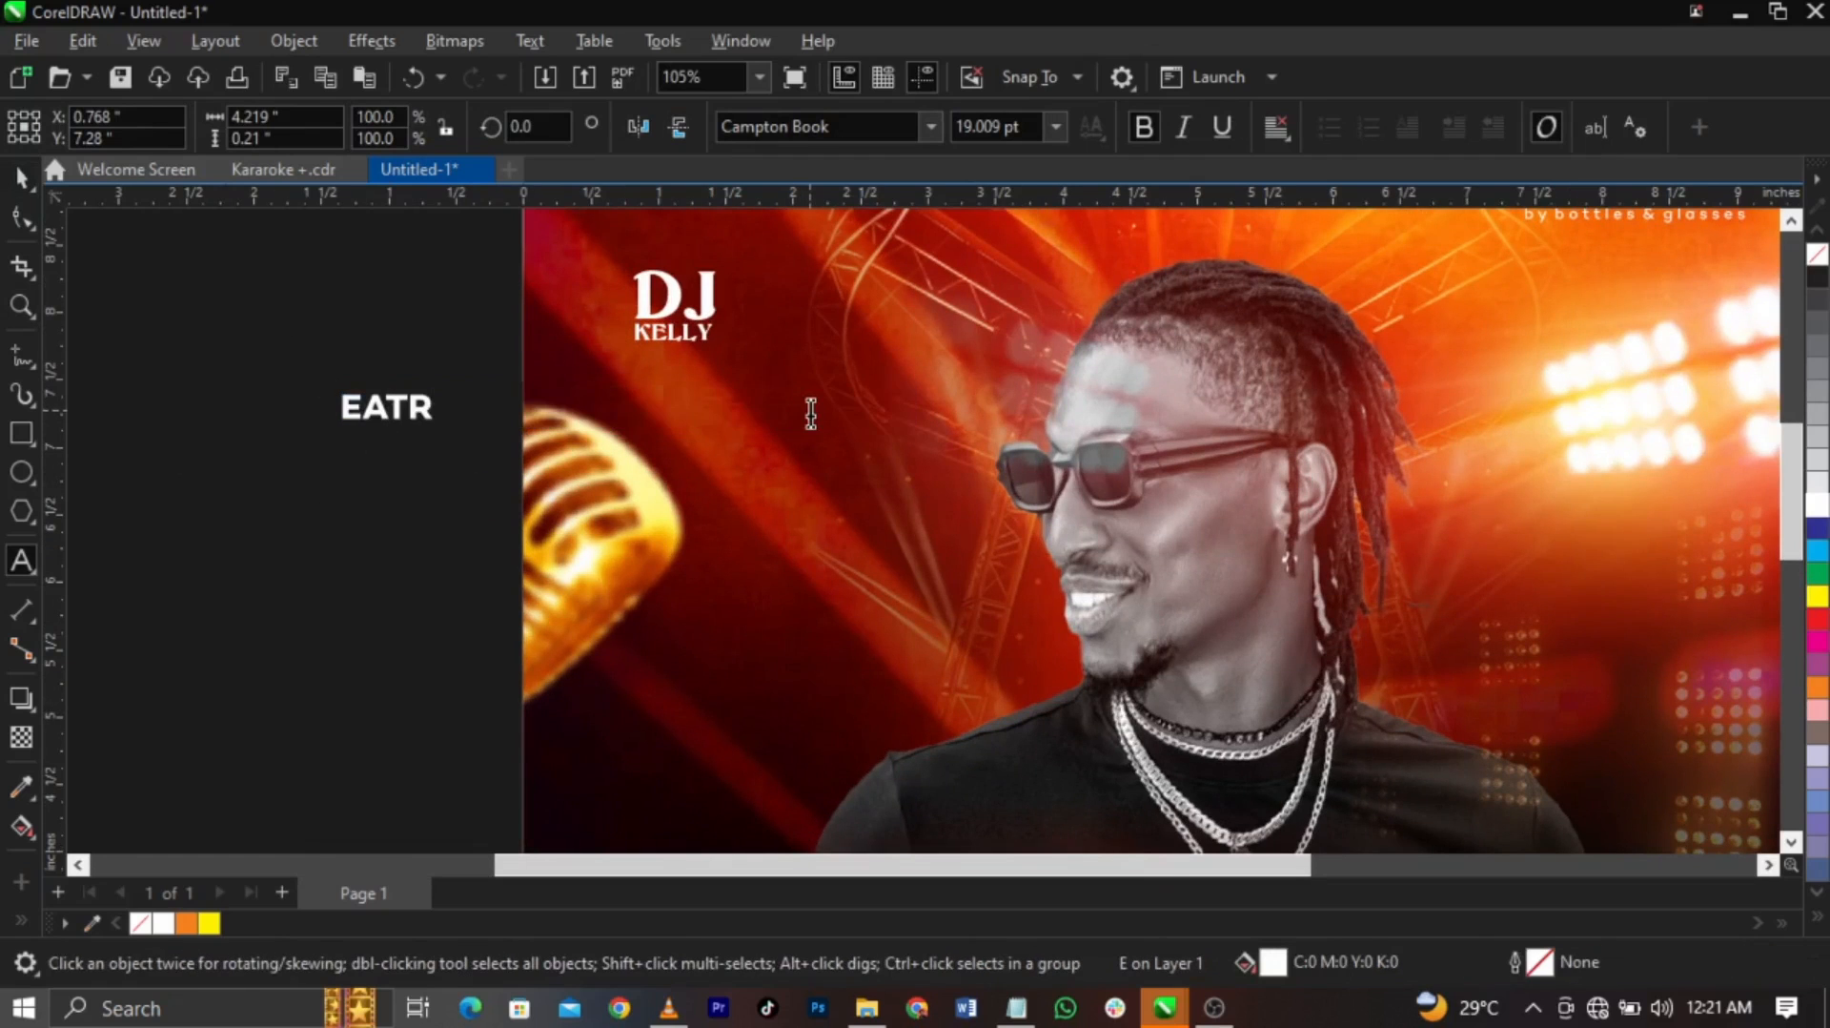
key("BackSpace")
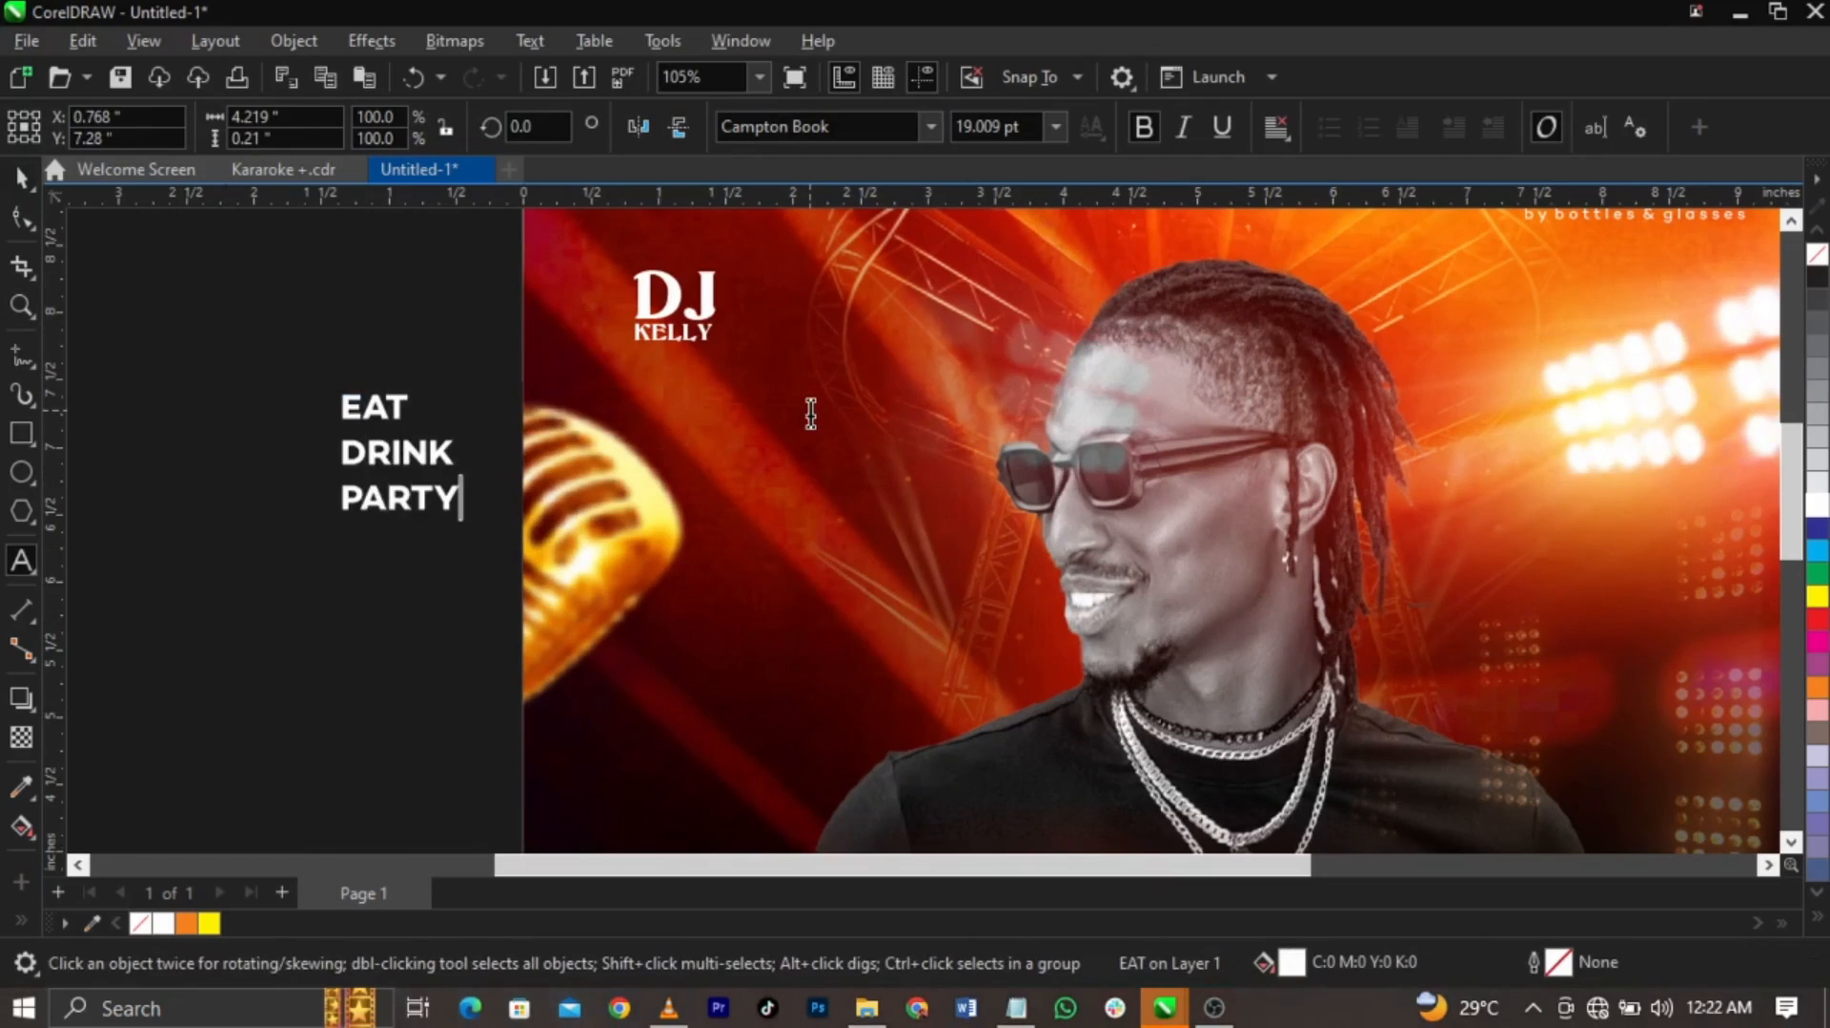
key("ctrl+space")
left_click_drag(445, 455, 745, 442)
Move the golden microphone down inside the background PowerClip, clear of the EAT DRINK PARTY text
double_click(693, 562)
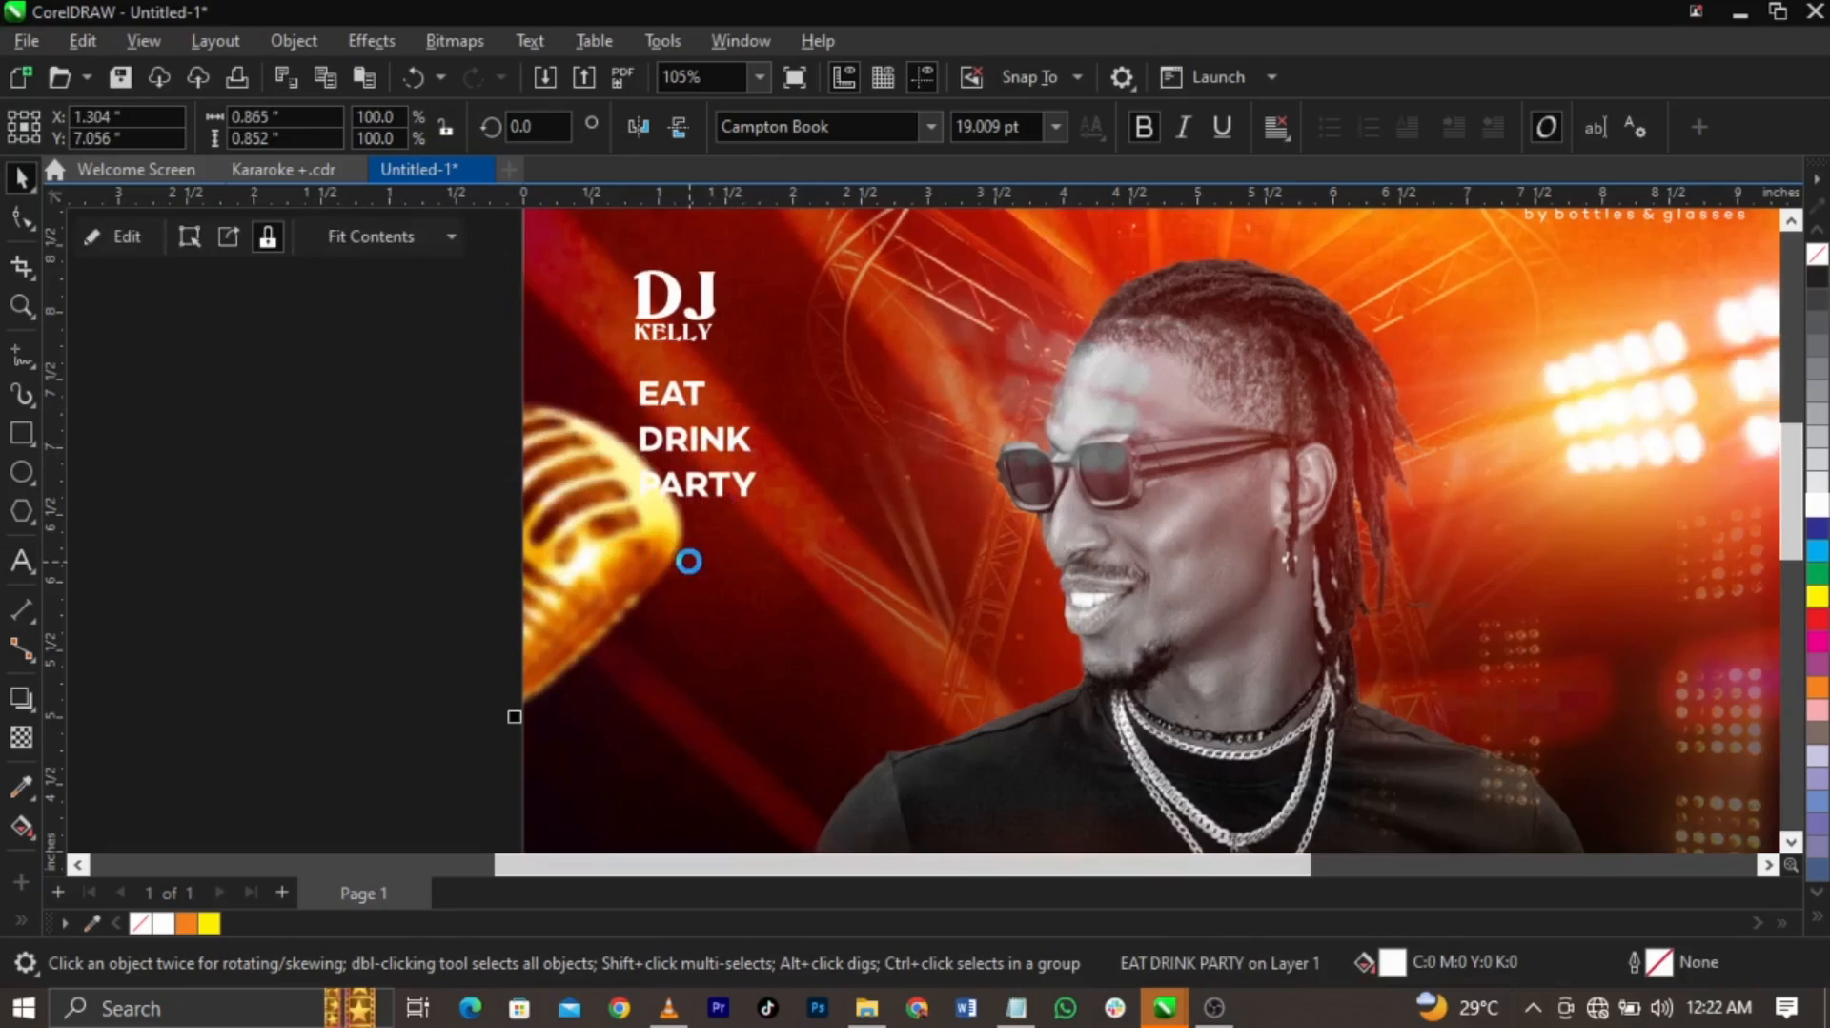
left_click(425, 521)
left_click_drag(469, 542, 485, 634)
left_click(326, 591, "ctrl")
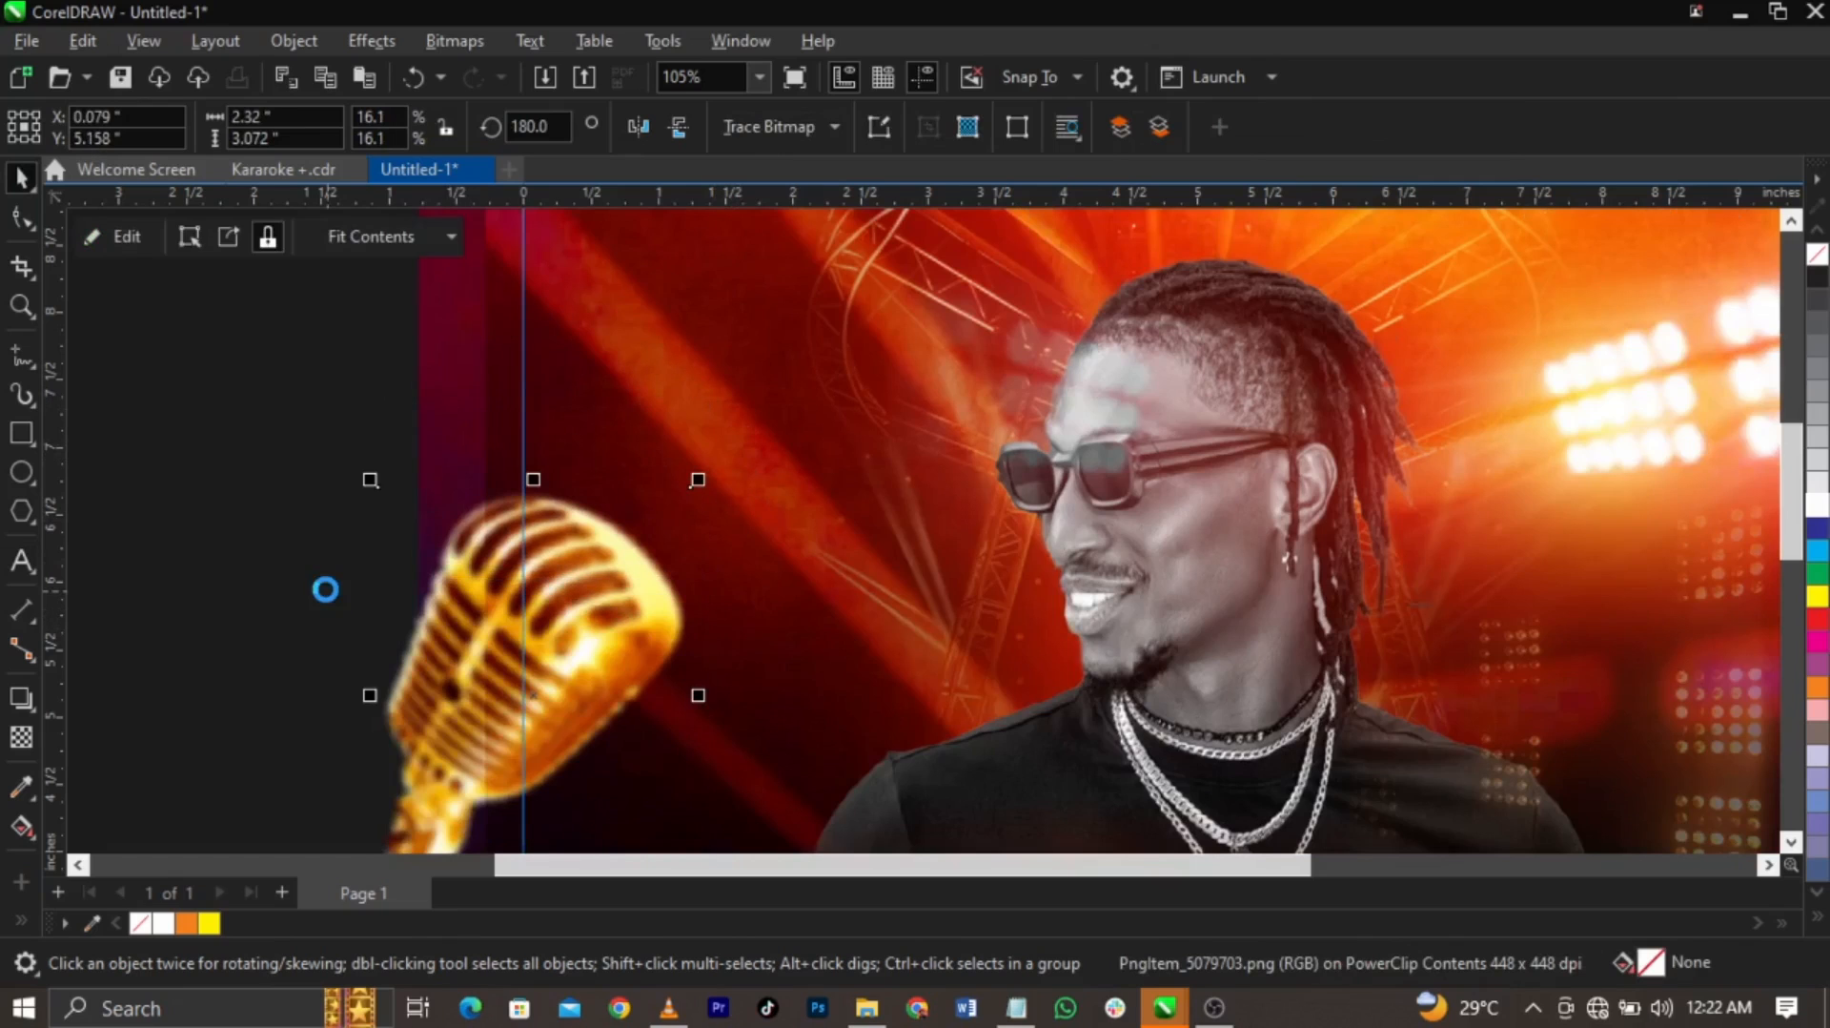
Scale the DJ name and the EAT DRINK PARTY text down together to about 0.78 by 1.52 inches
left_click_drag(370, 576, 932, 281)
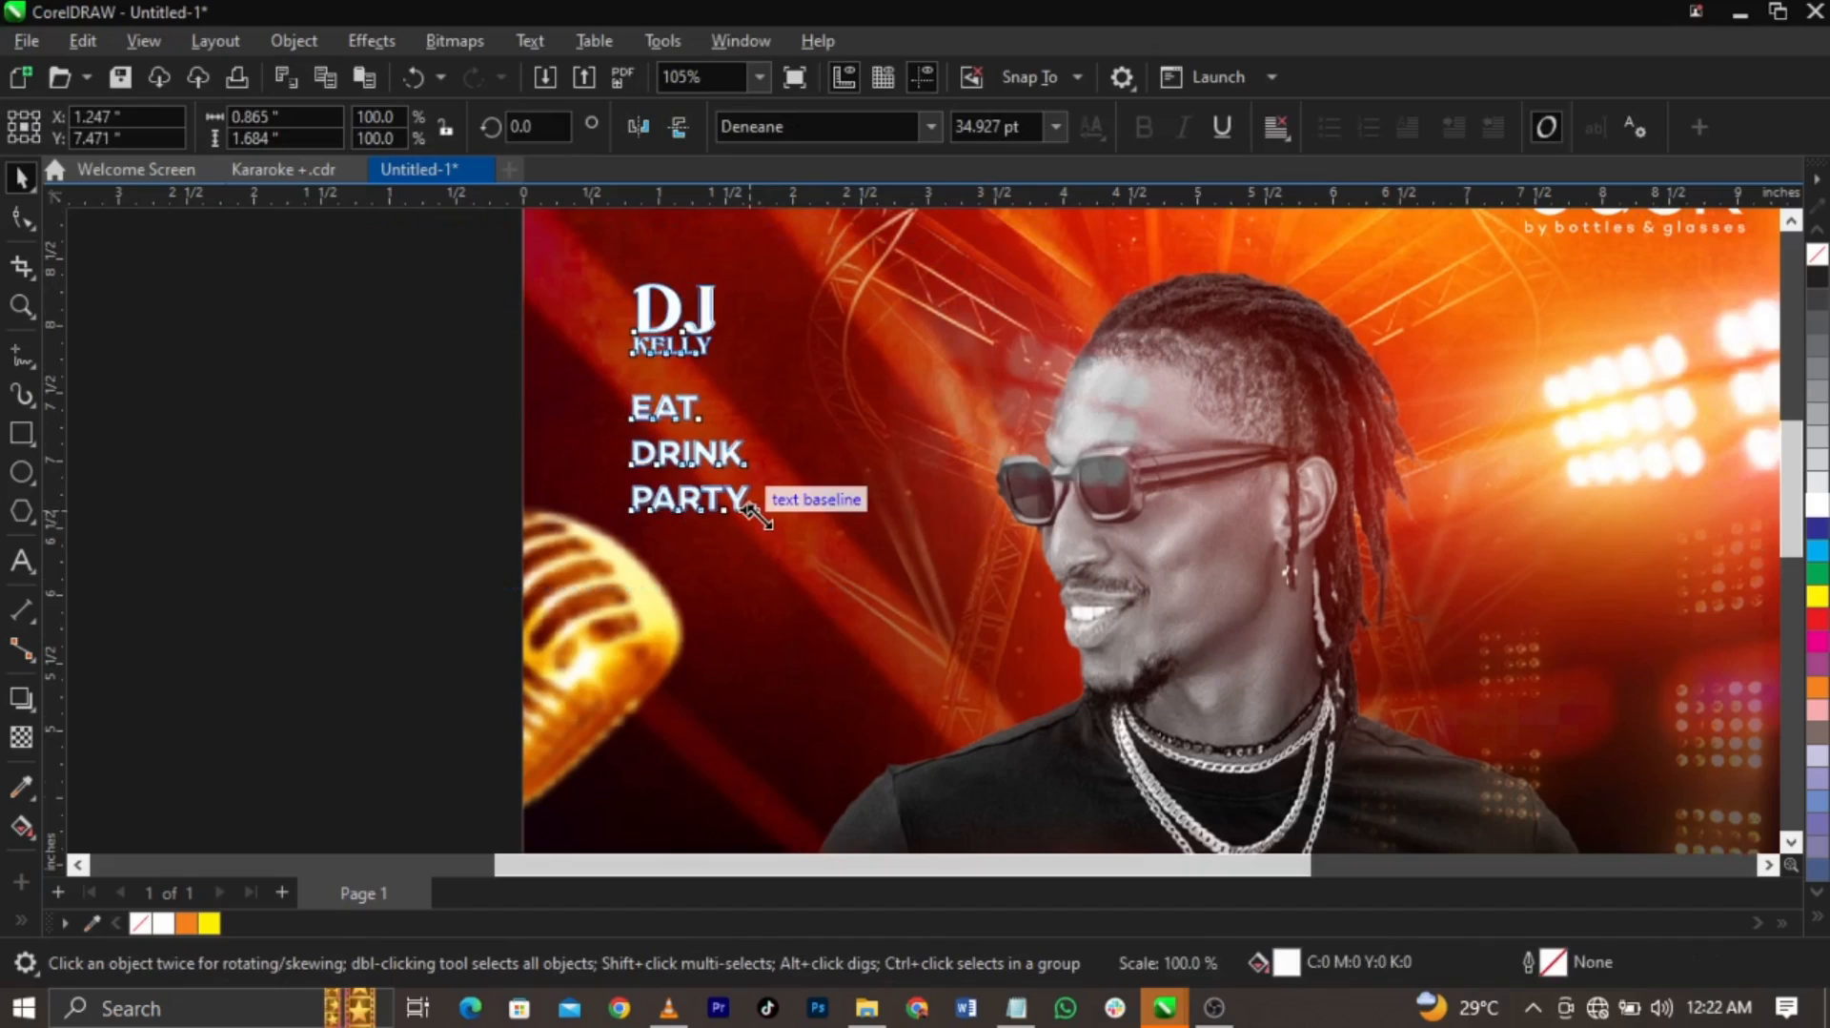
left_click_drag(753, 513, 755, 513)
key("F4")
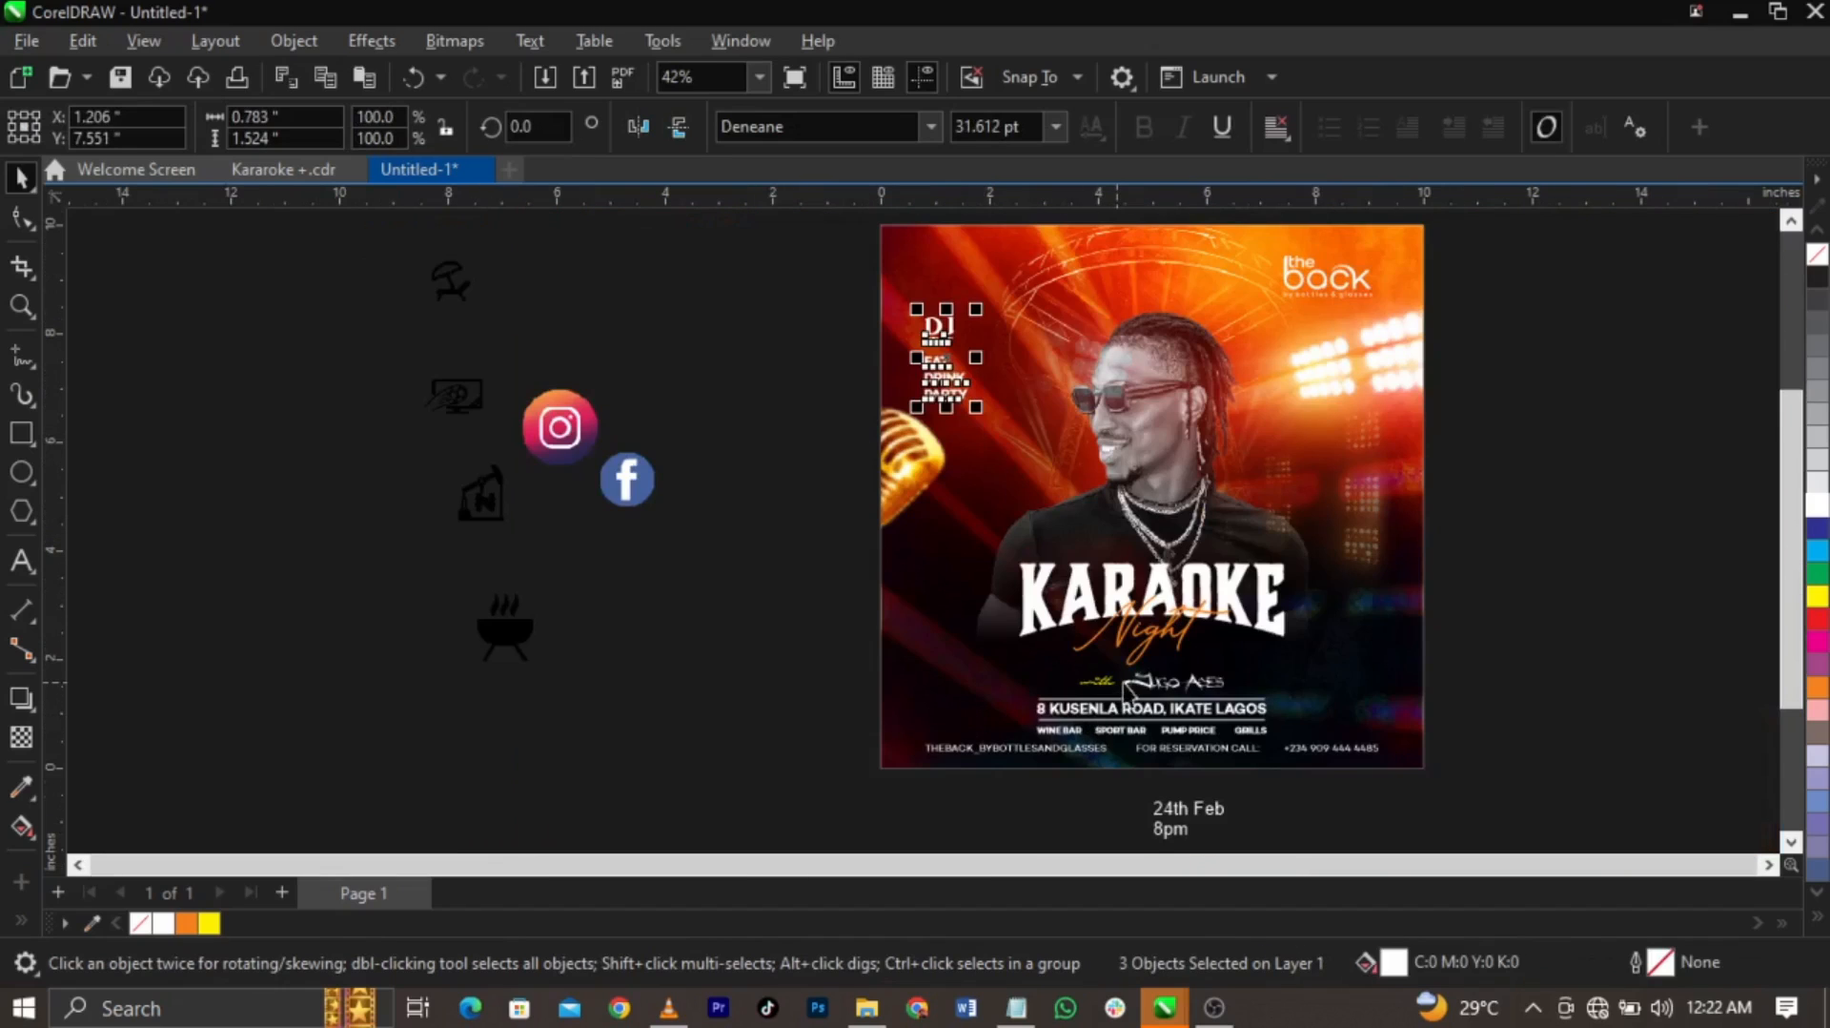
left_click(1492, 603)
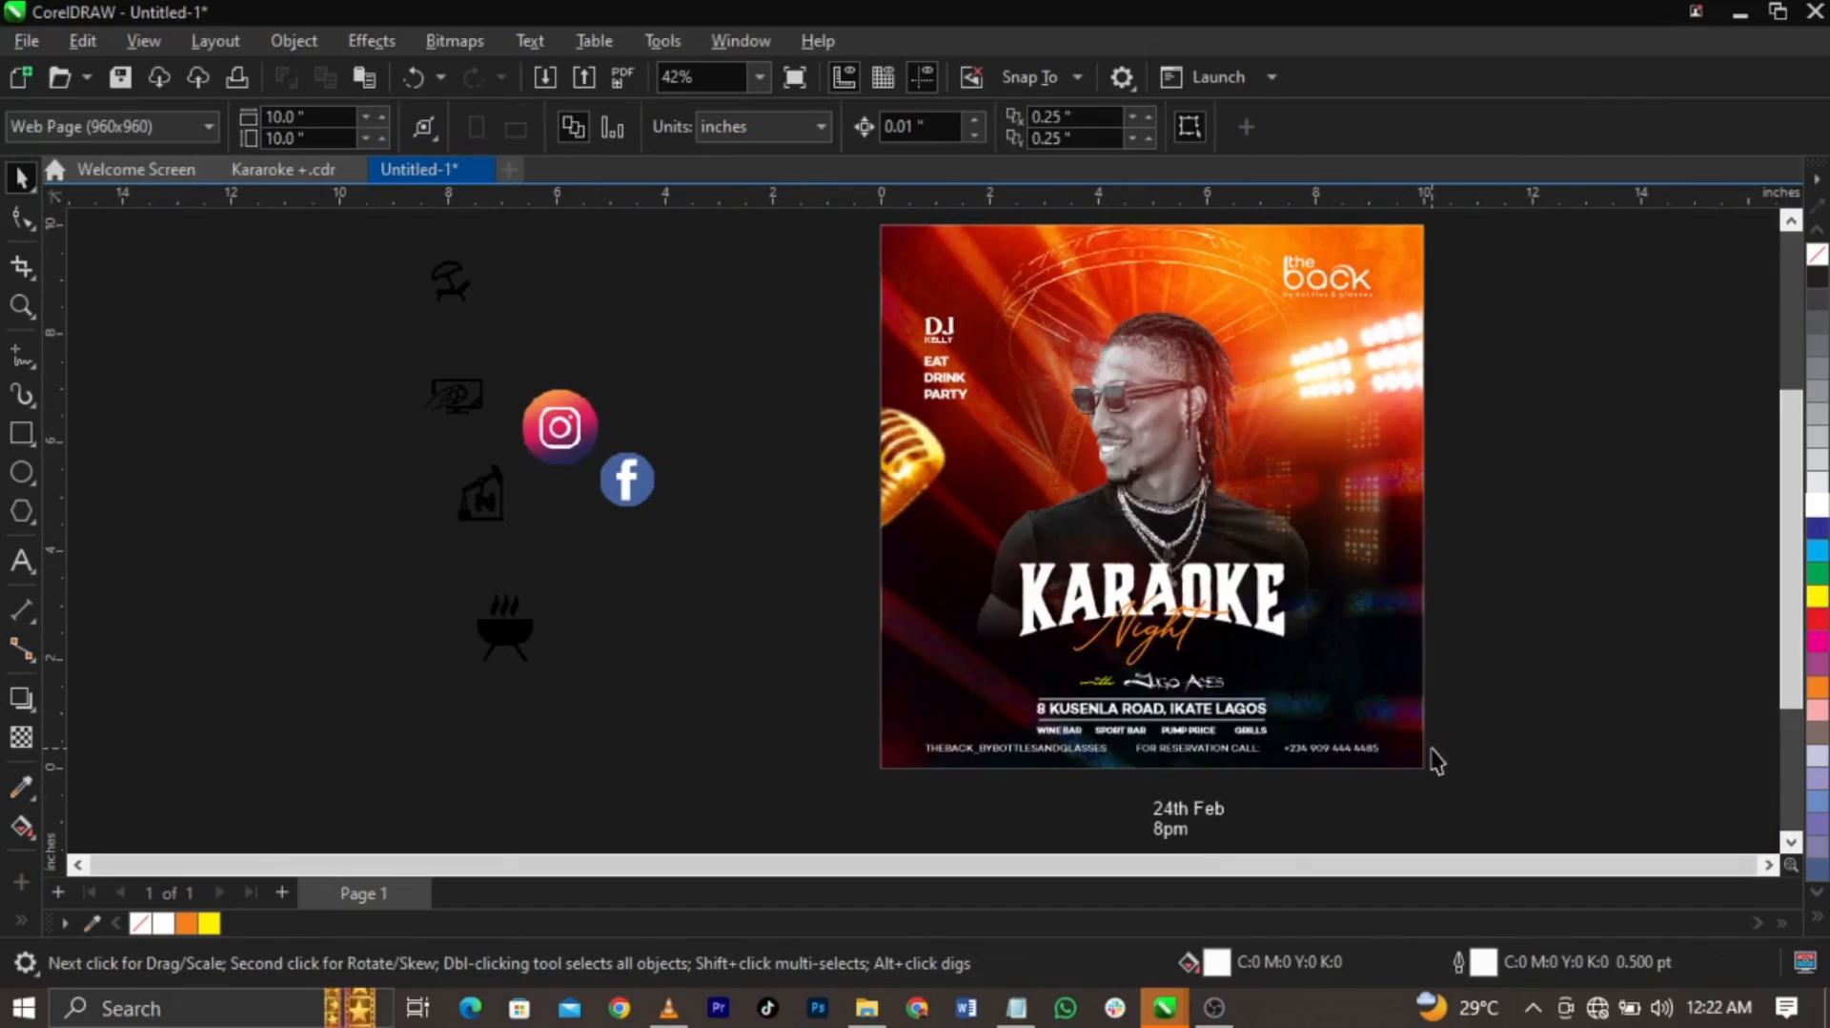
Move the 8pm text onto the flyer, above the start of the contact line
scroll(1434, 760, "up", 1)
left_click(1156, 826)
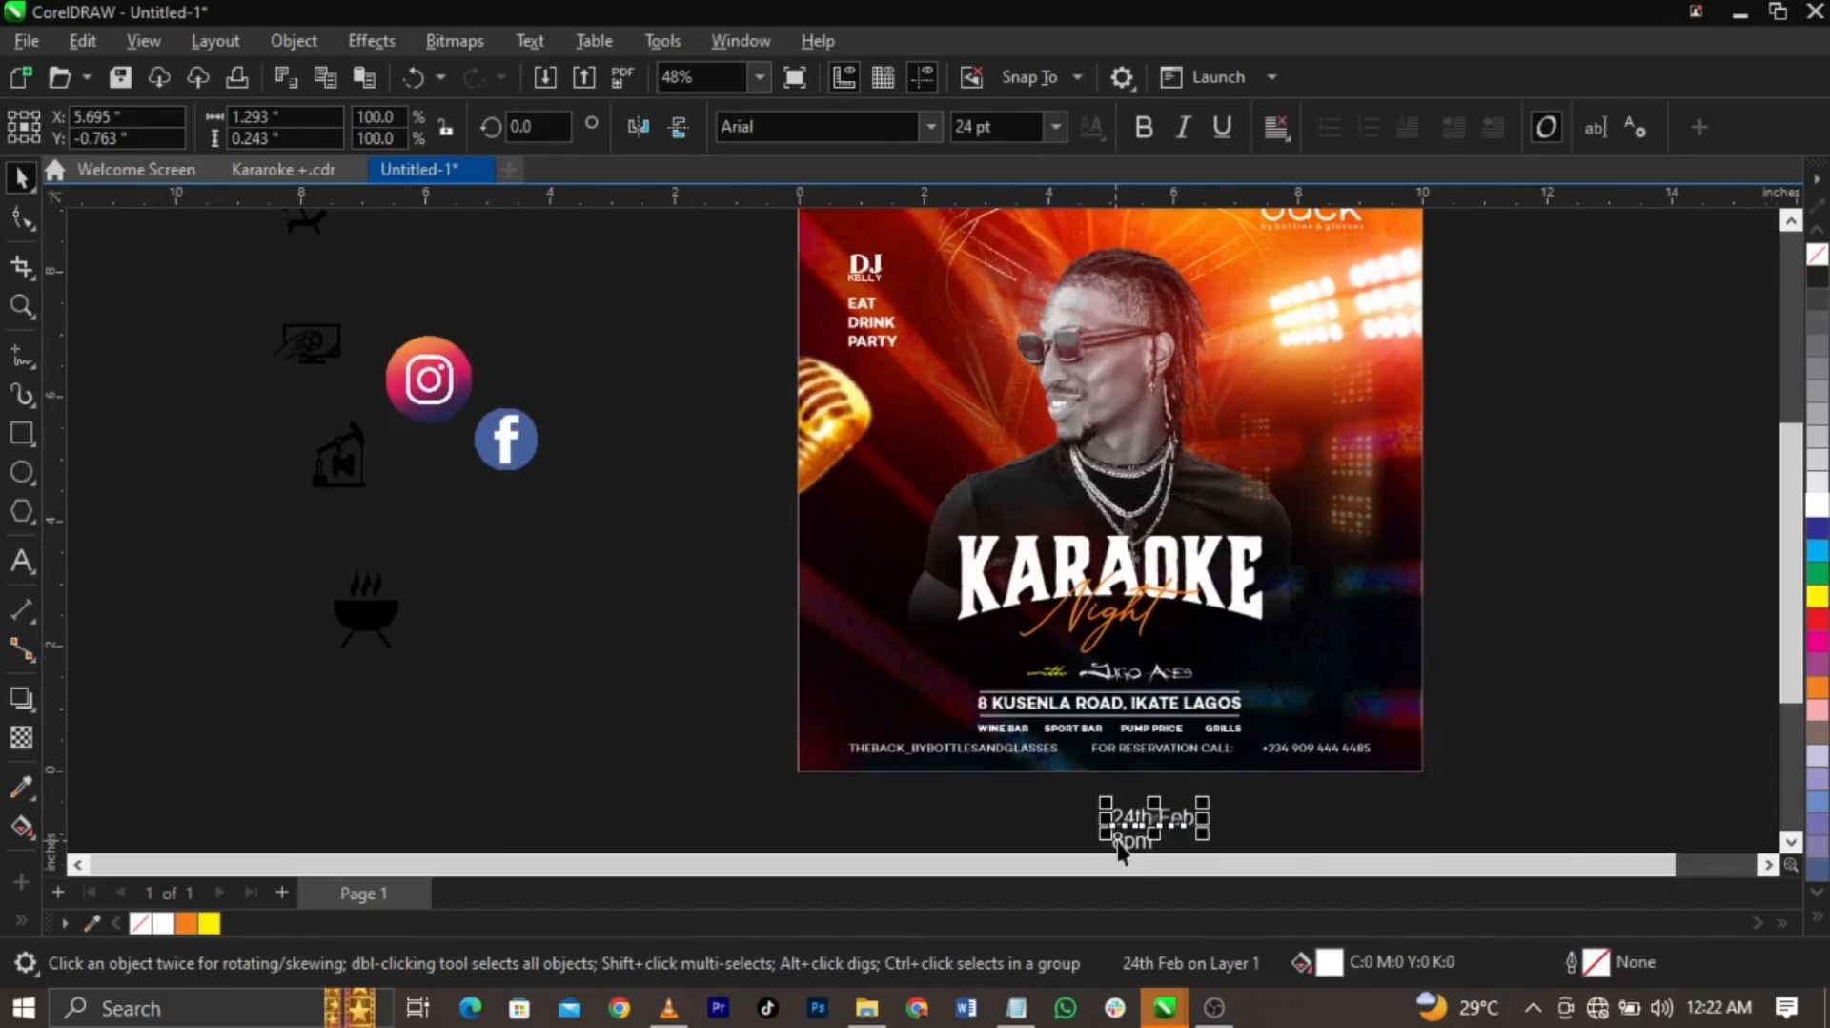
left_click_drag(1134, 848, 865, 710)
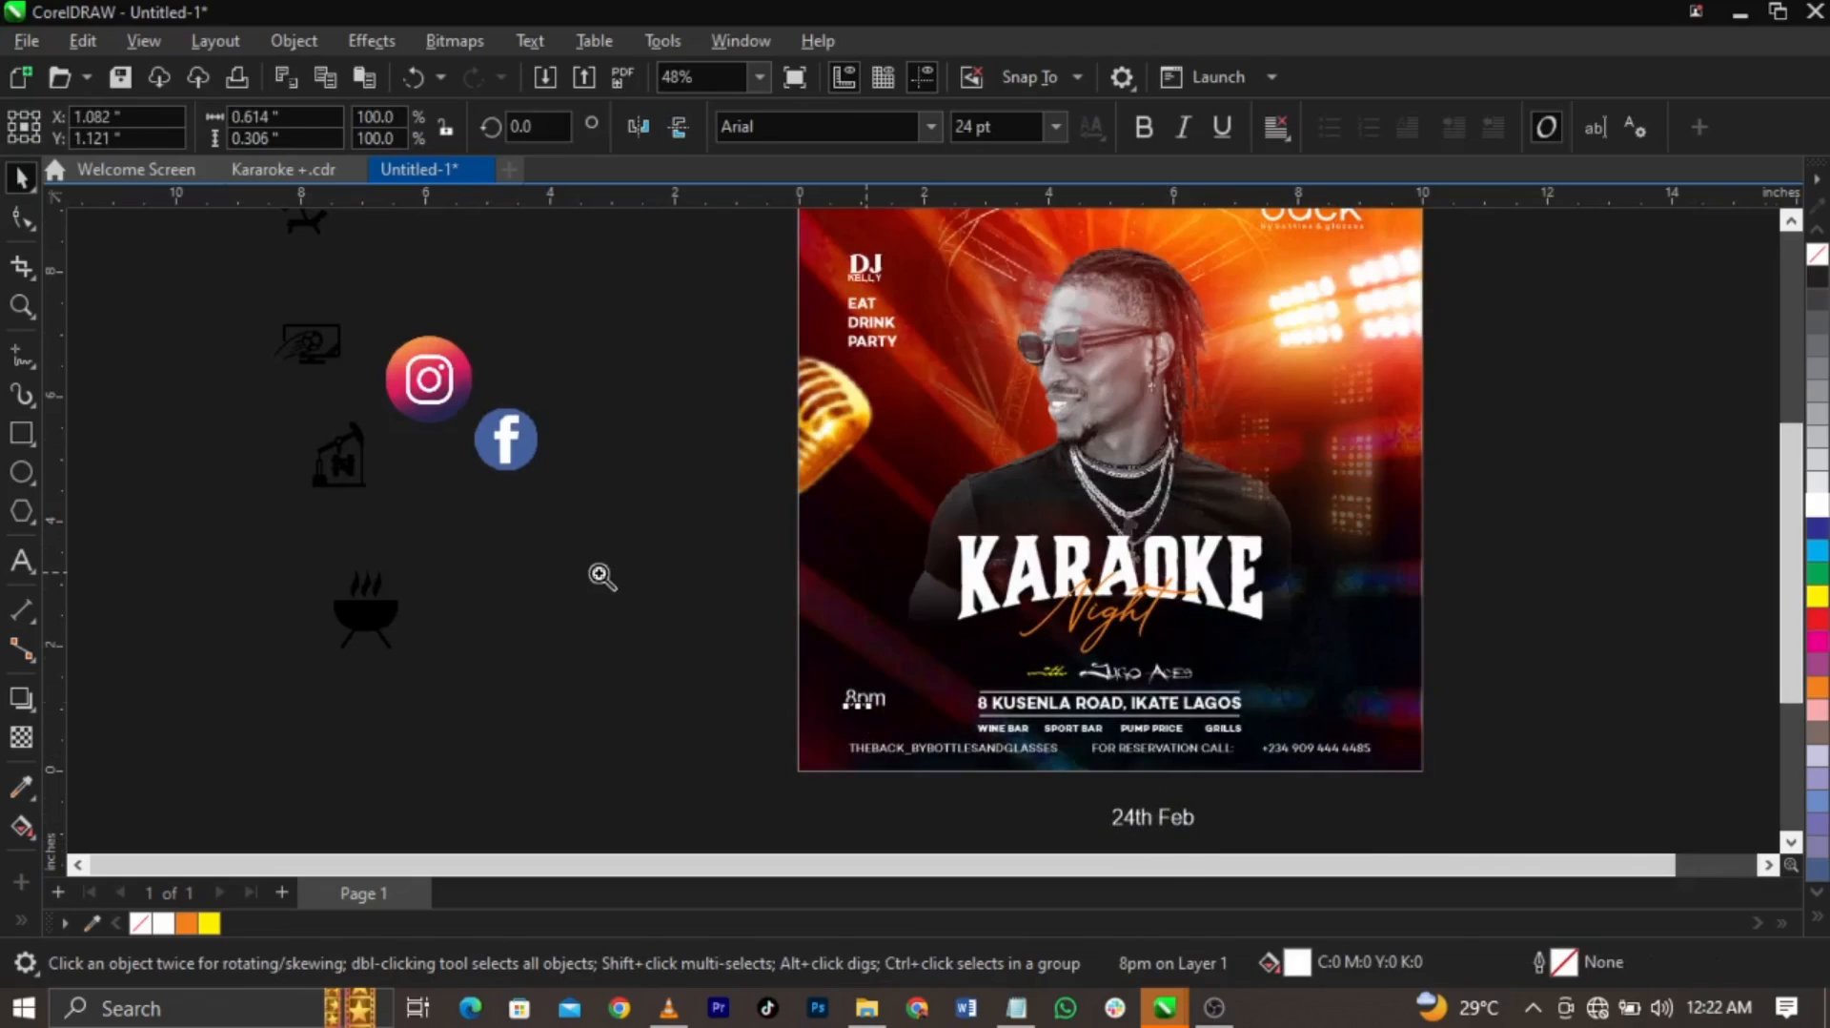
Set the 8pm text in bold Agency FB
key("z")
left_click_drag(599, 573, 1561, 781)
key("space")
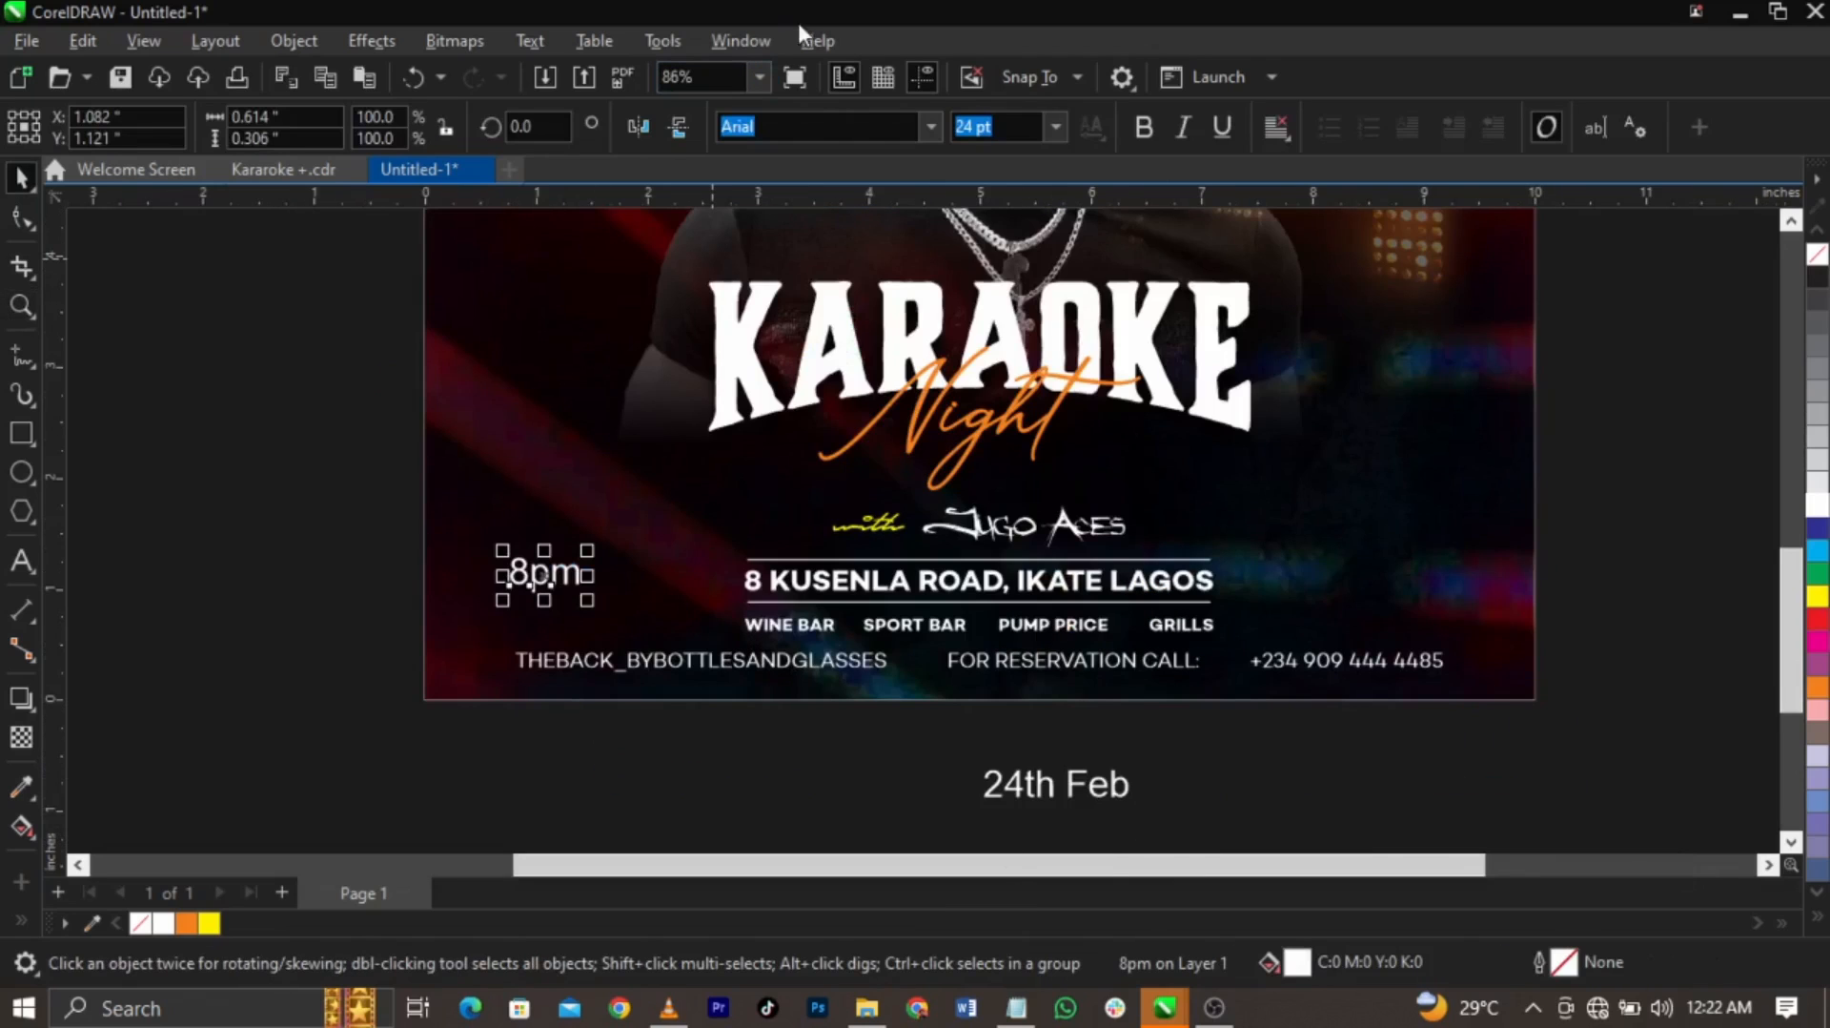
type("Agency FB")
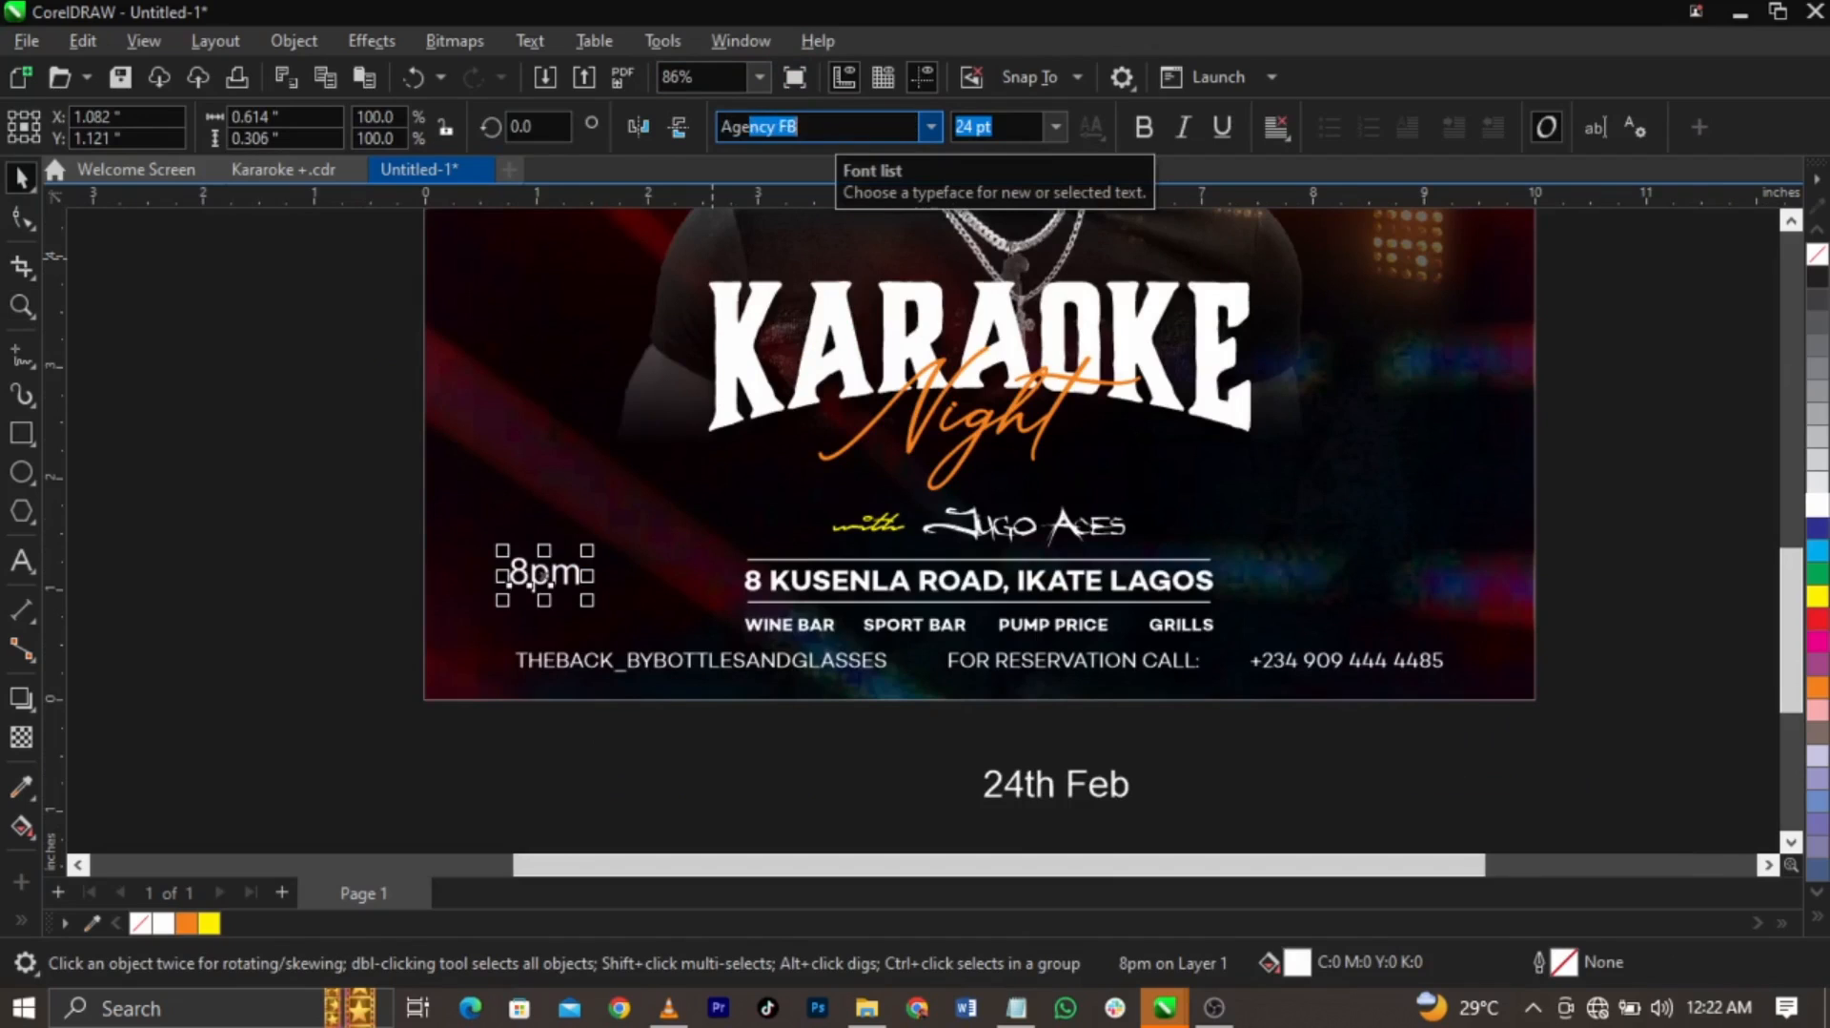
key("Return")
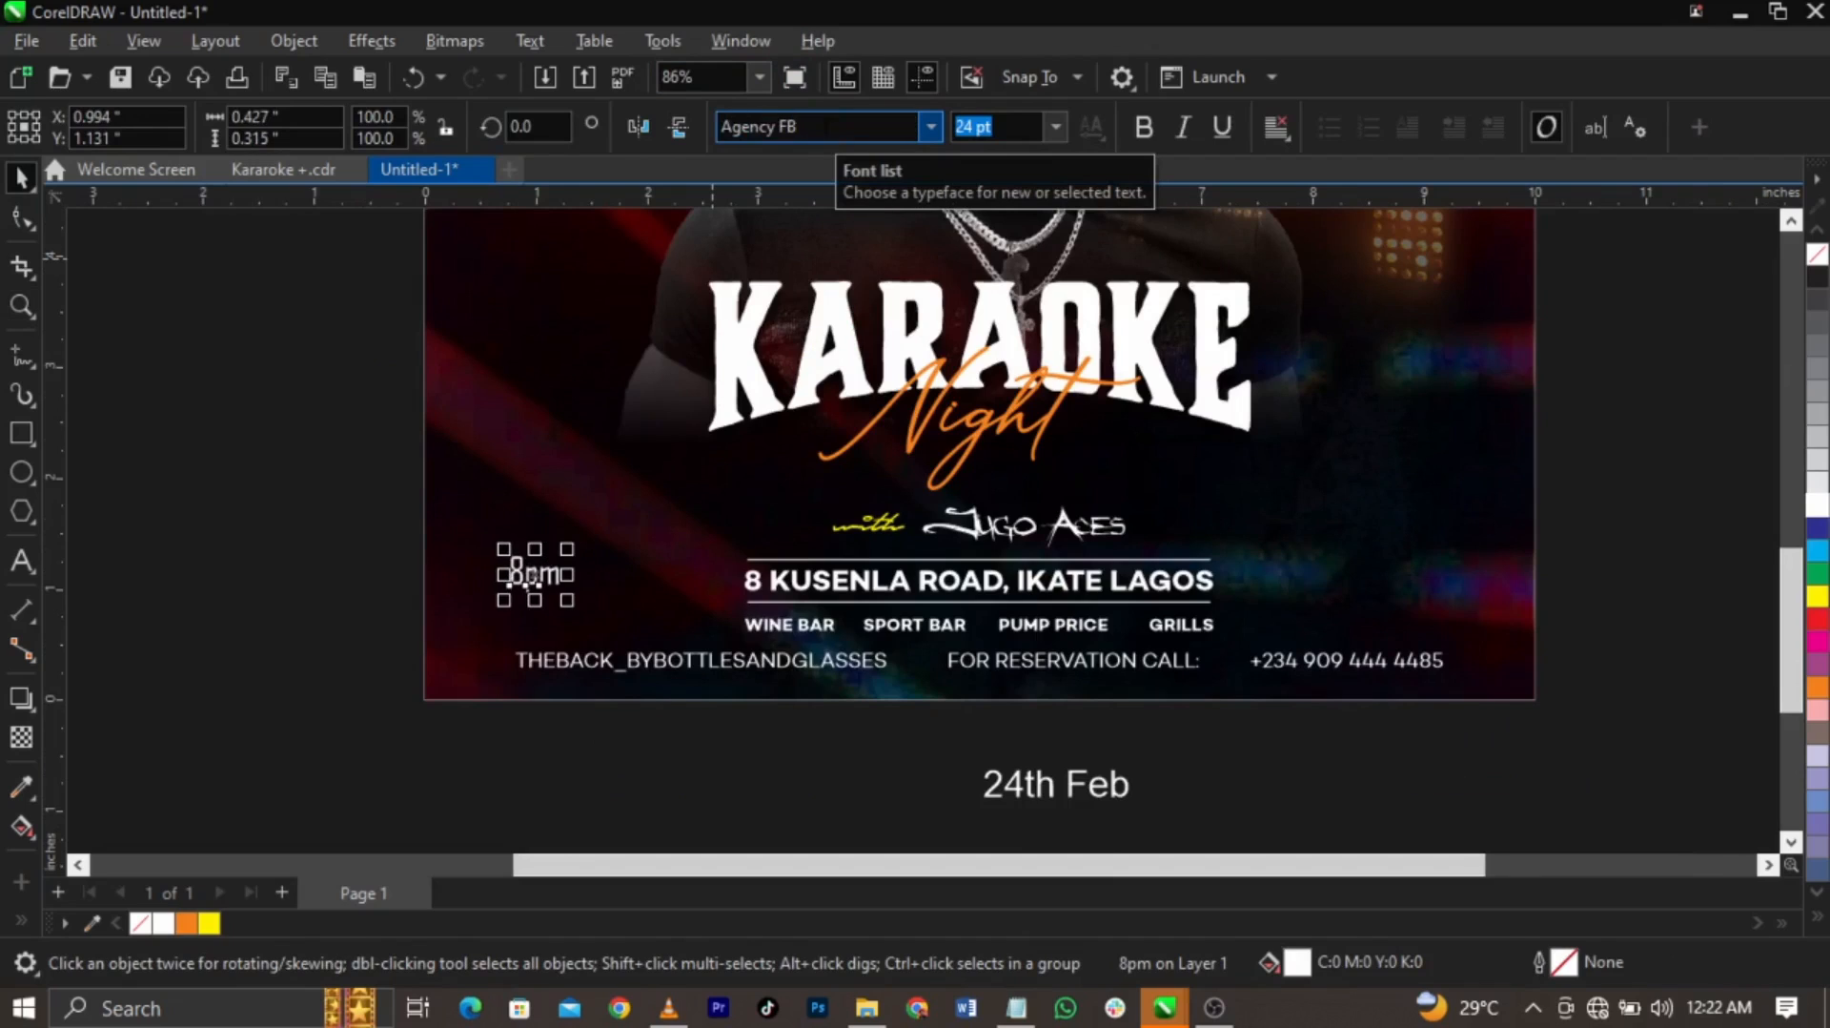
left_click(1145, 126)
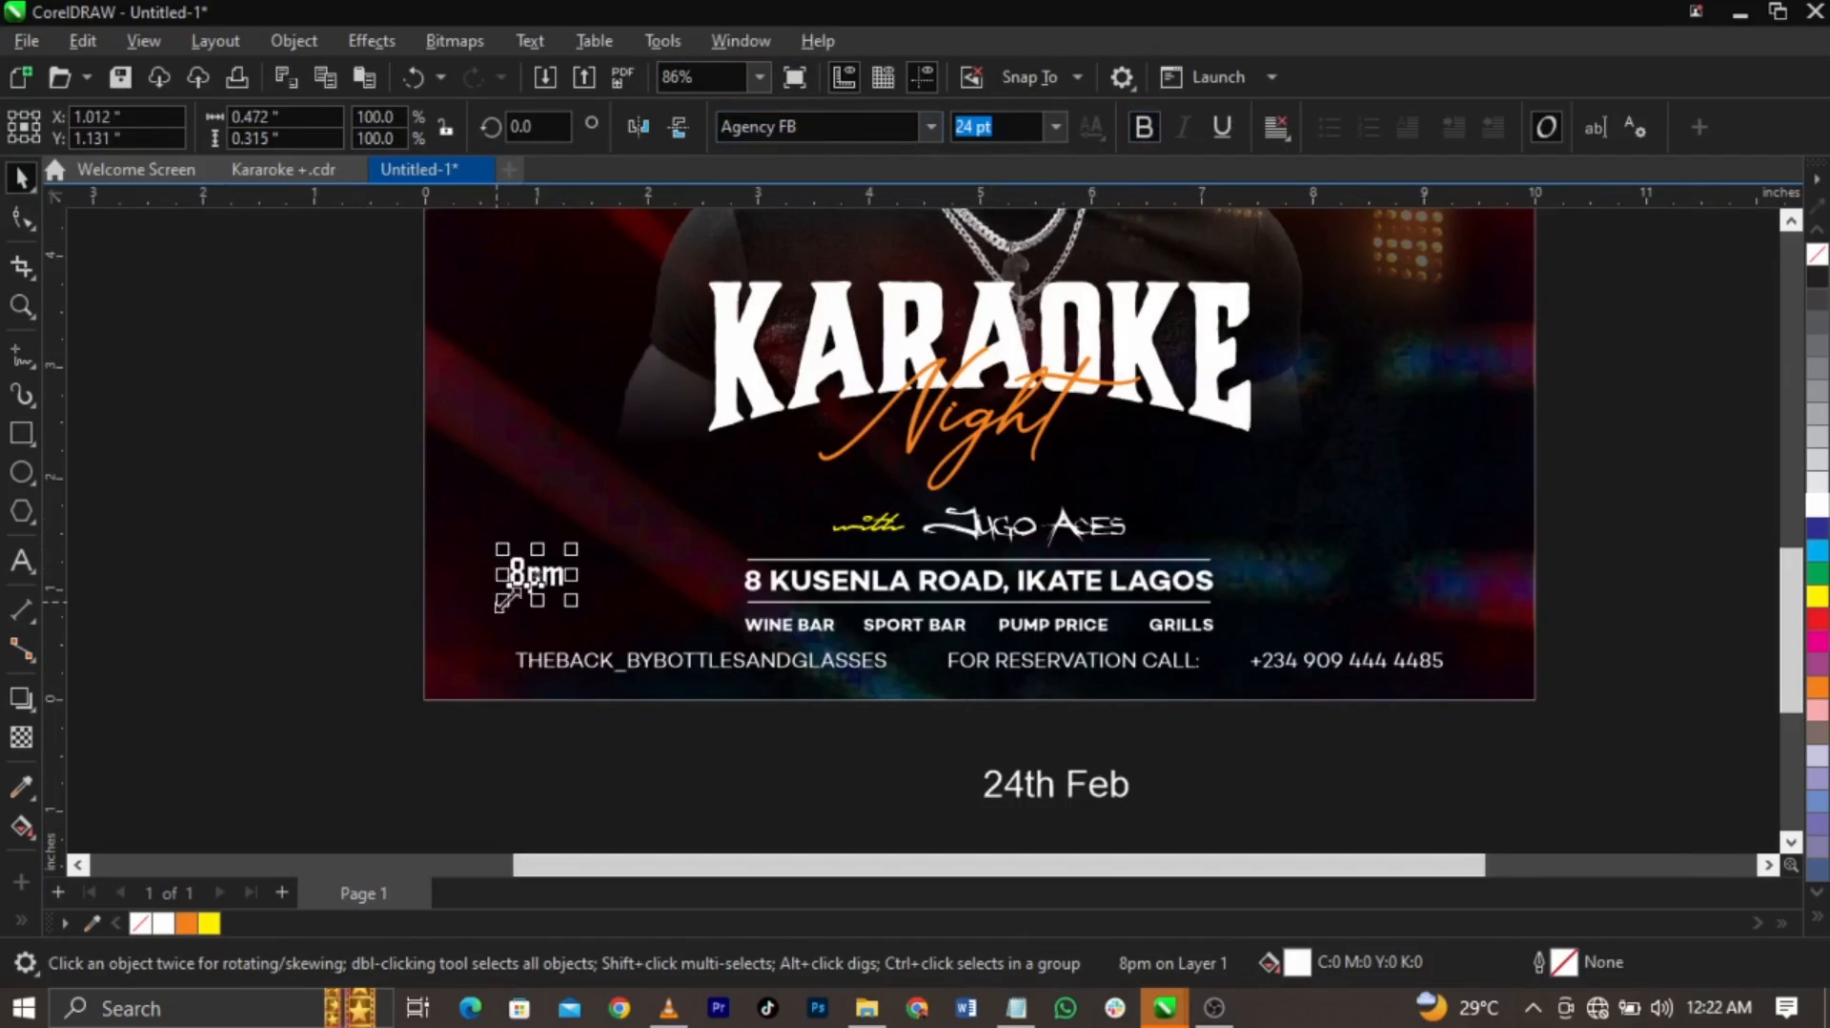
Convert the 8pm text to uppercase and enlarge it to about 37 pt
double_click(545, 580)
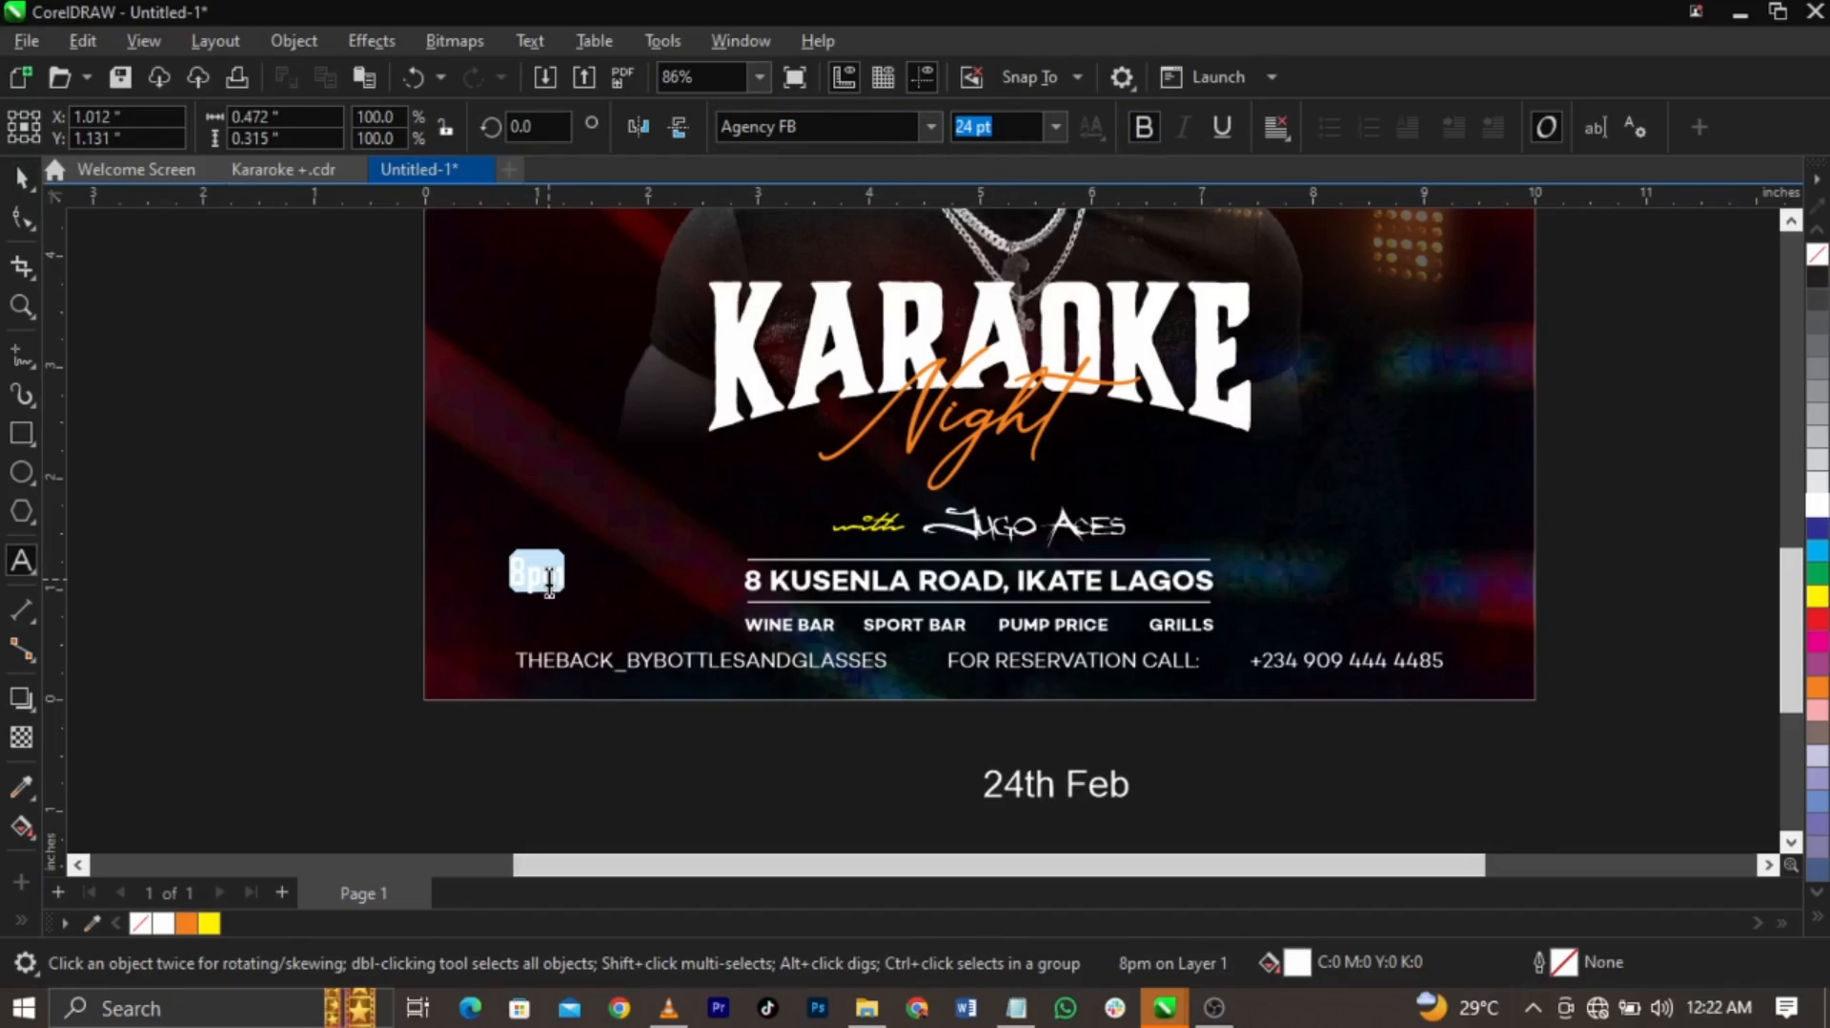
key("shift+F3")
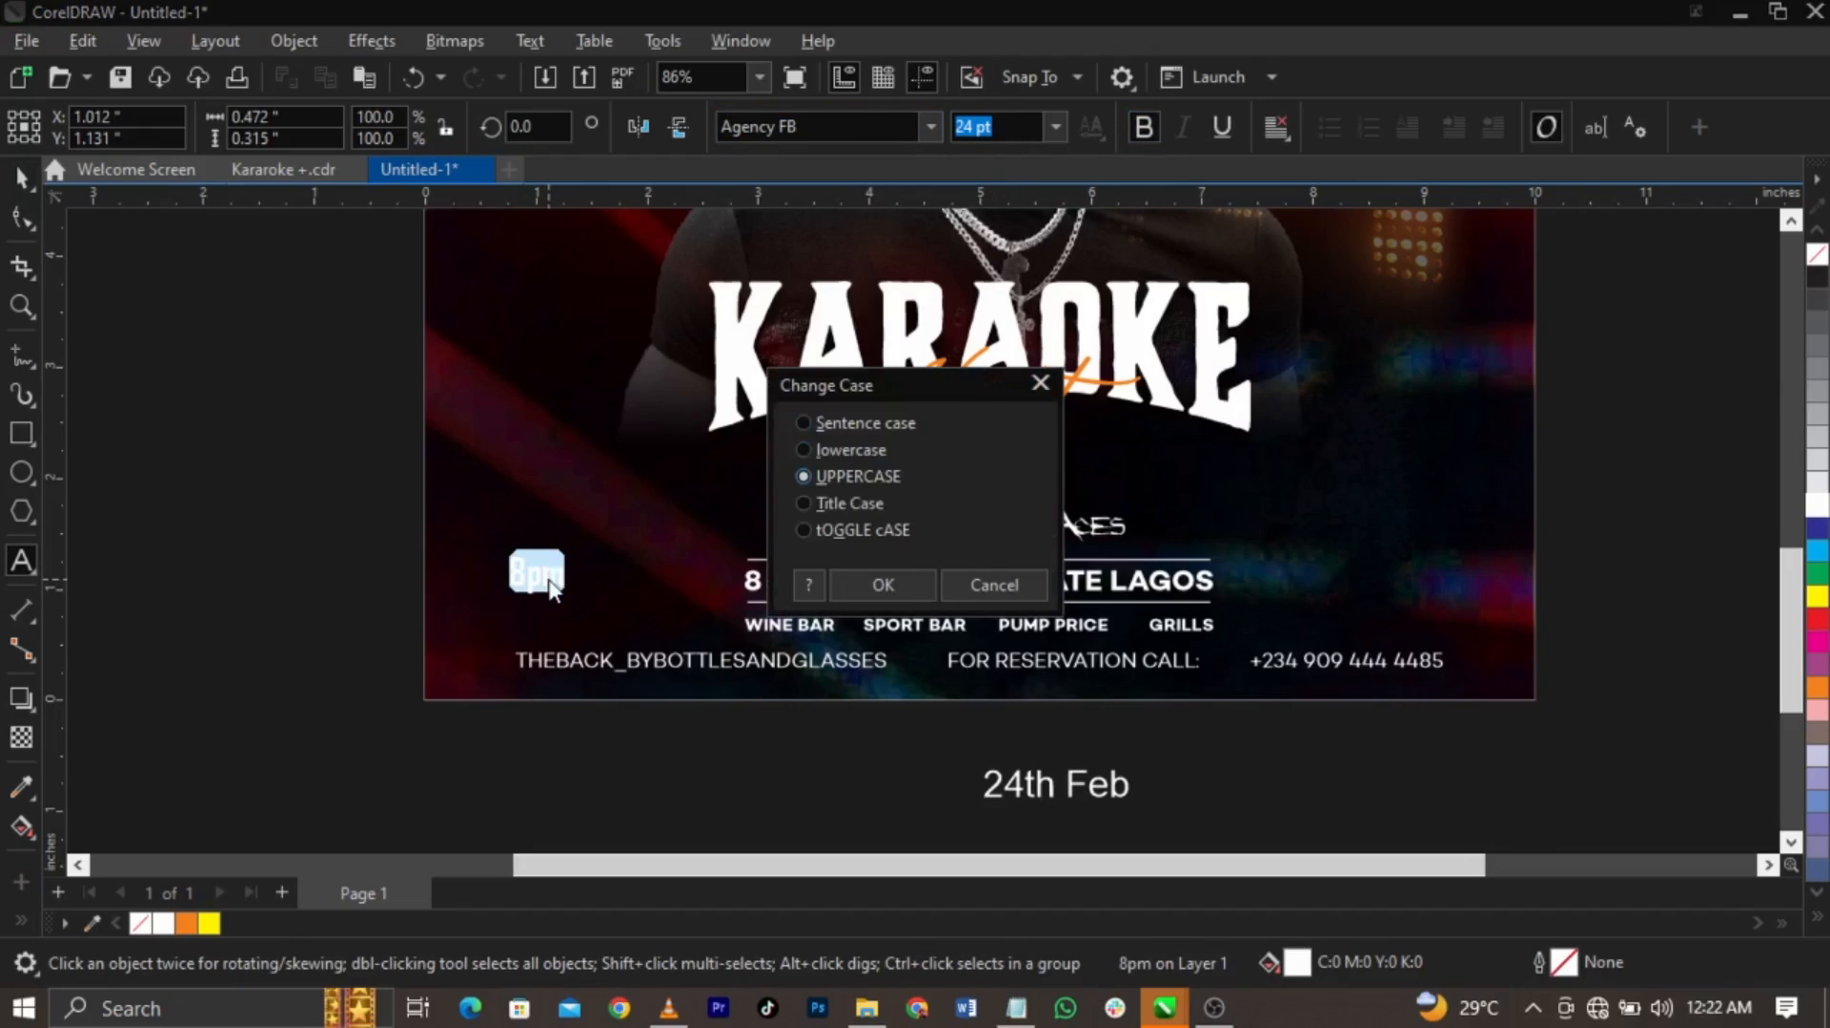
key("Return")
mouse_move(572, 550)
left_mouse_down()
mouse_move(624, 506)
mouse_move(593, 537)
left_mouse_up()
Align the left edge of the 8PM text with the contact line
left_click(596, 667, "shift")
key("l")
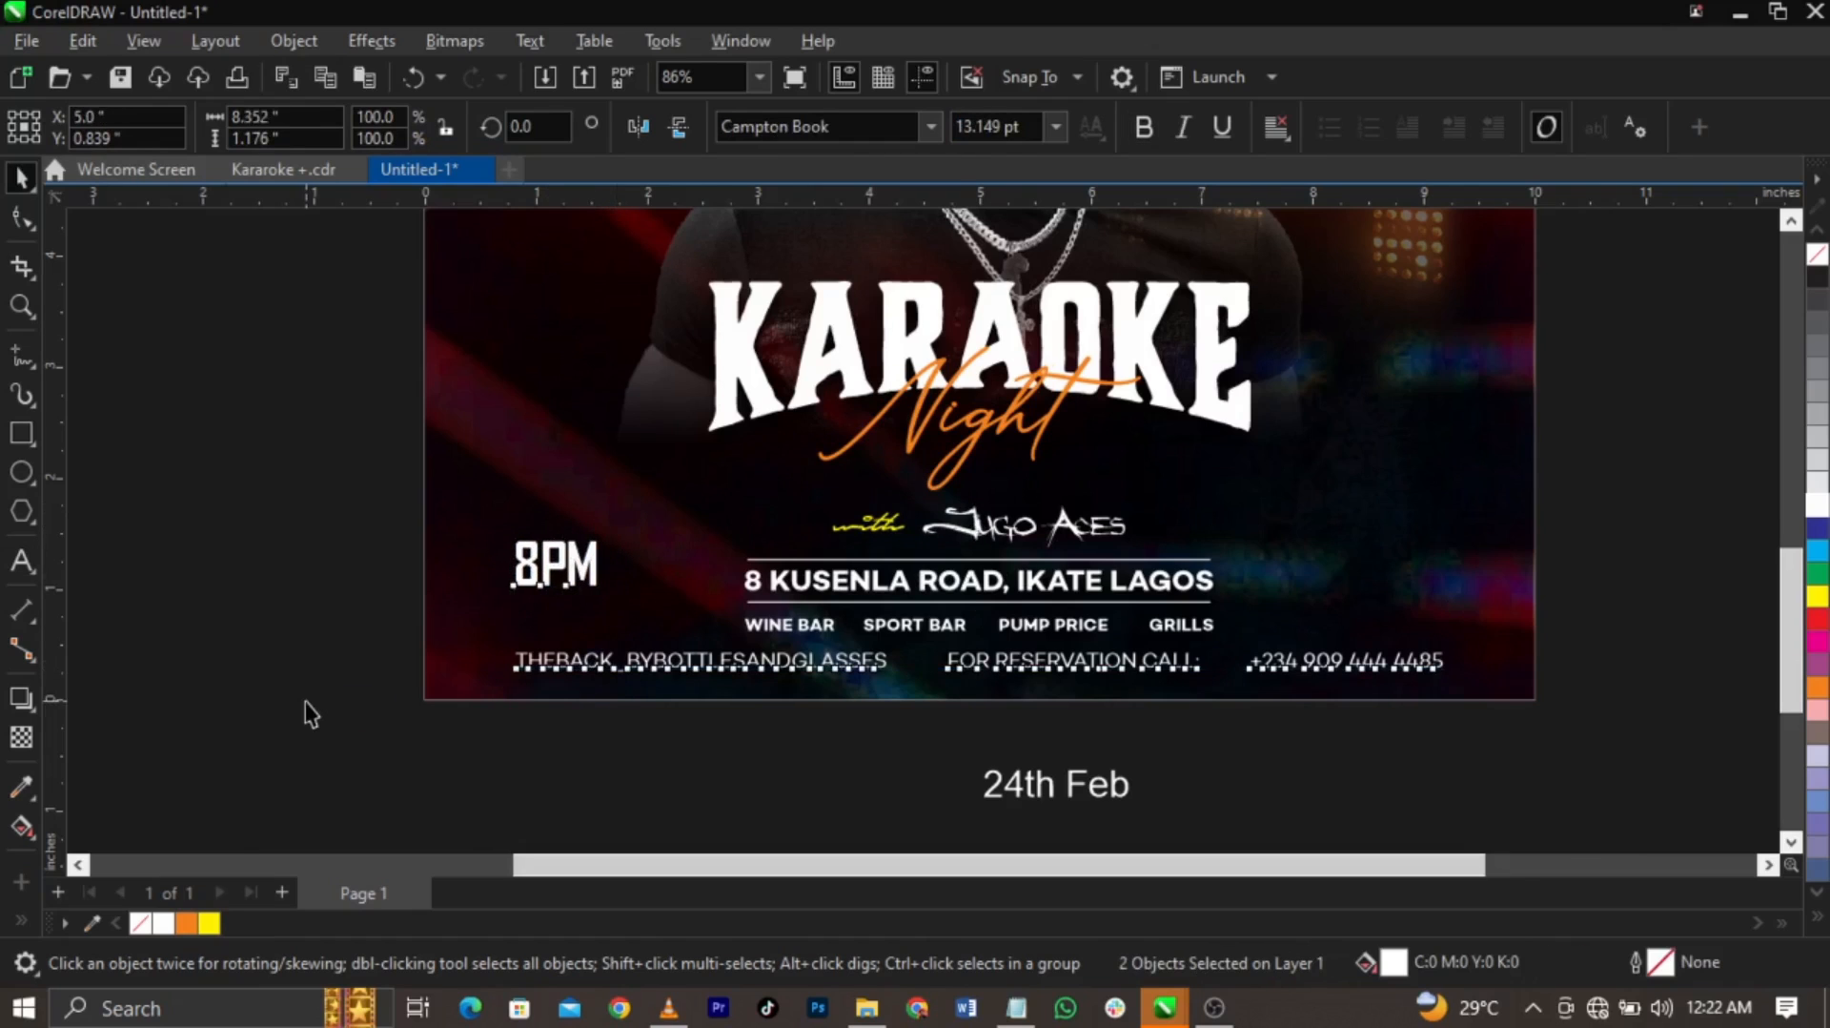
left_click(306, 714)
Duplicate the 8PM text at the same height on the flyer's opposite side, flush with the end of the contact line
left_click(985, 673)
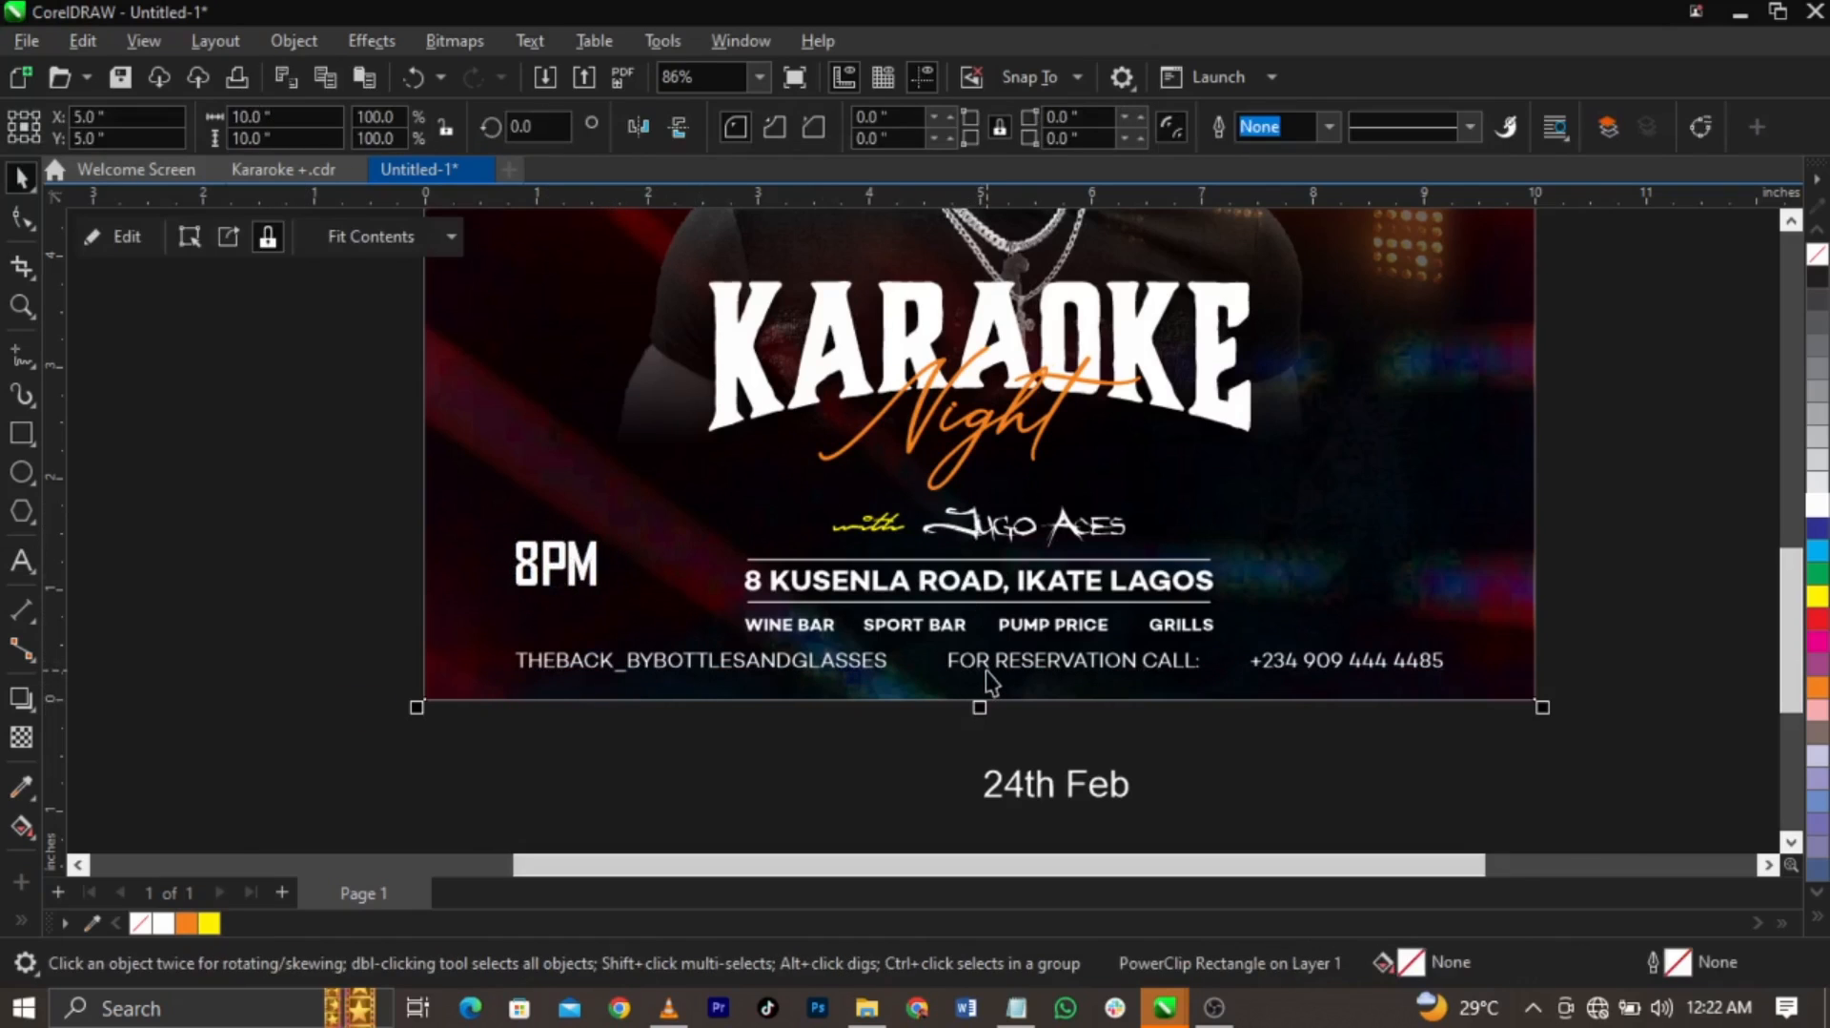
left_click(543, 577)
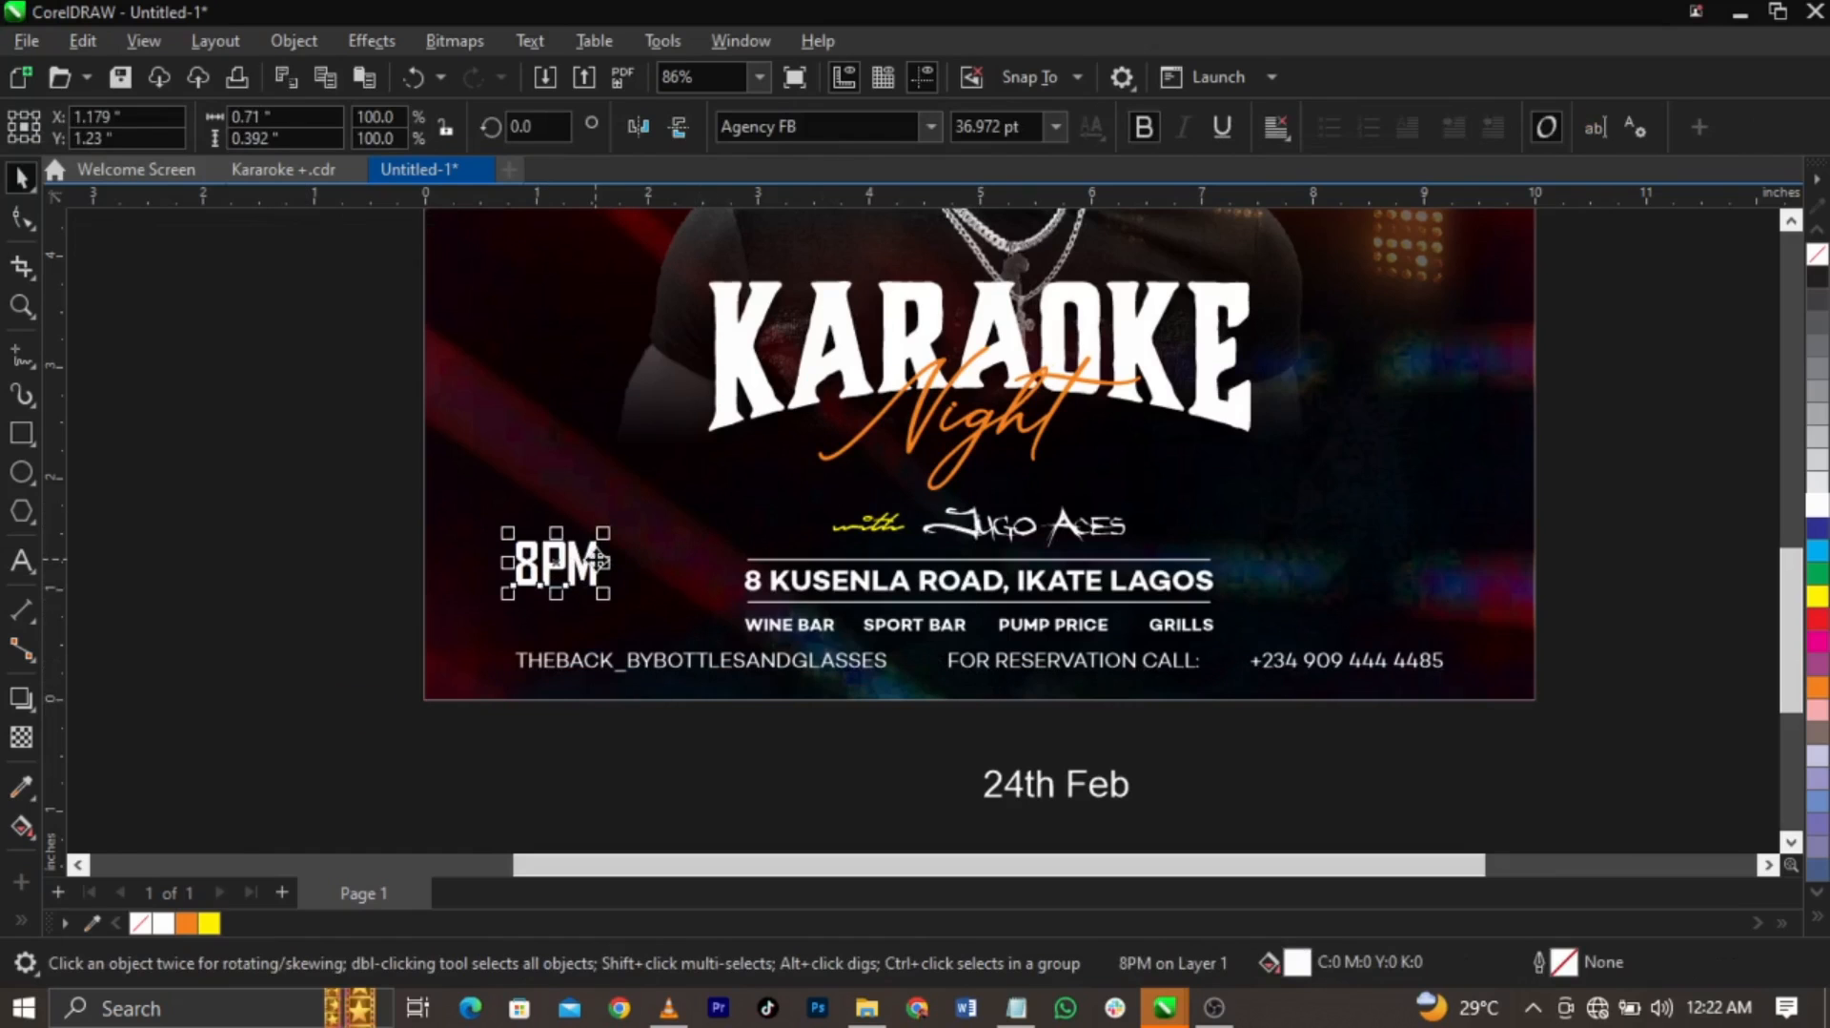
left_click_drag(599, 561, 1284, 545)
left_click_drag(1439, 543, 1444, 543)
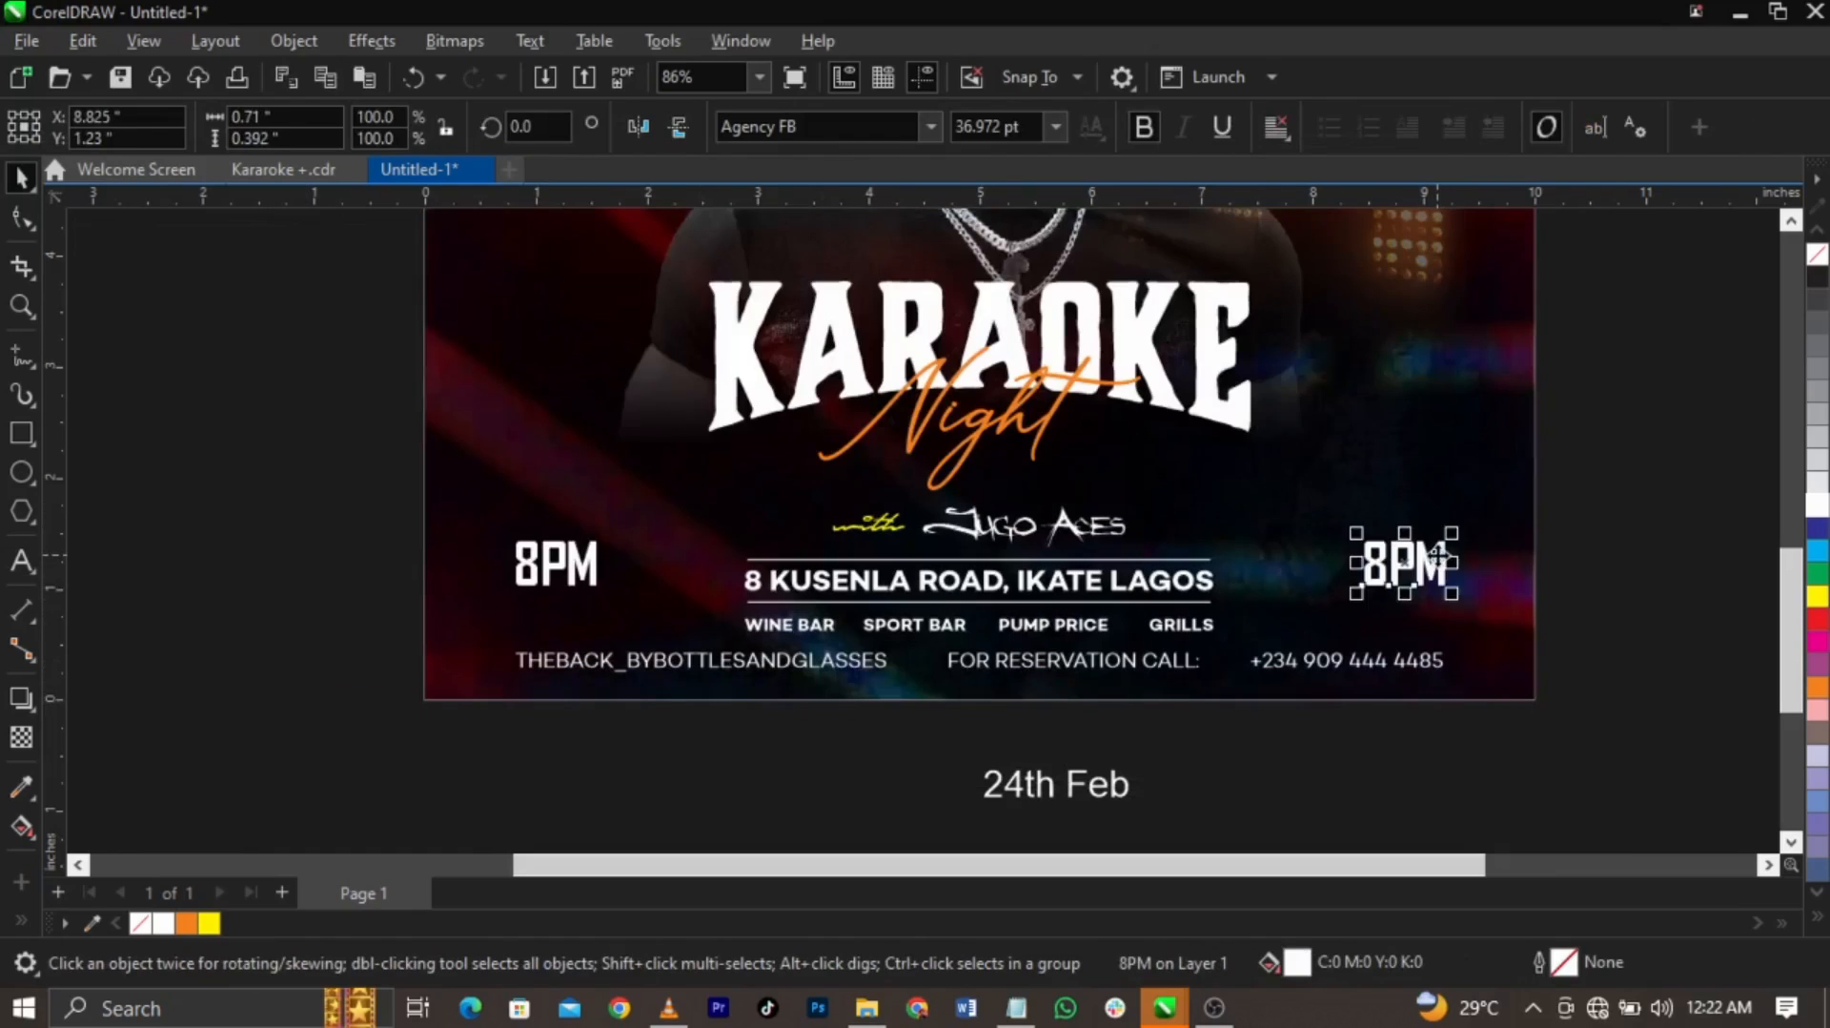
Replace the duplicated 8PM text above the end of the contact line with 24
double_click(1439, 566)
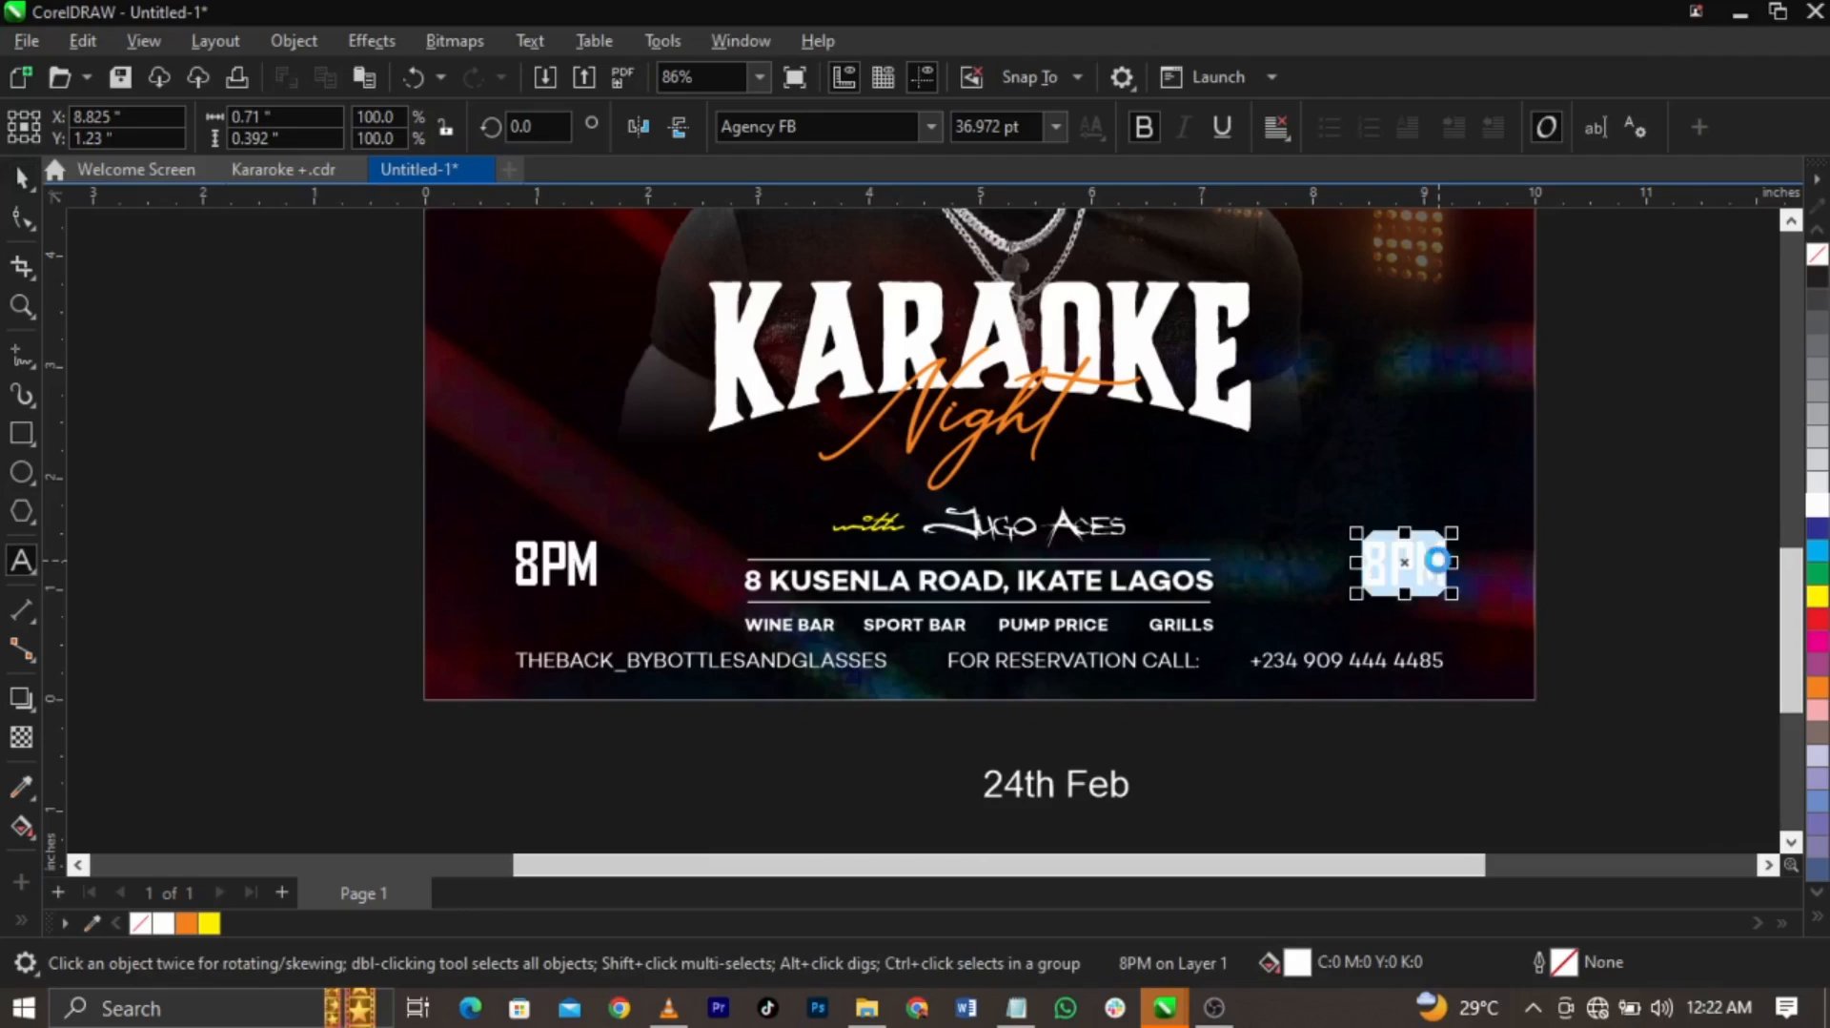
type("24")
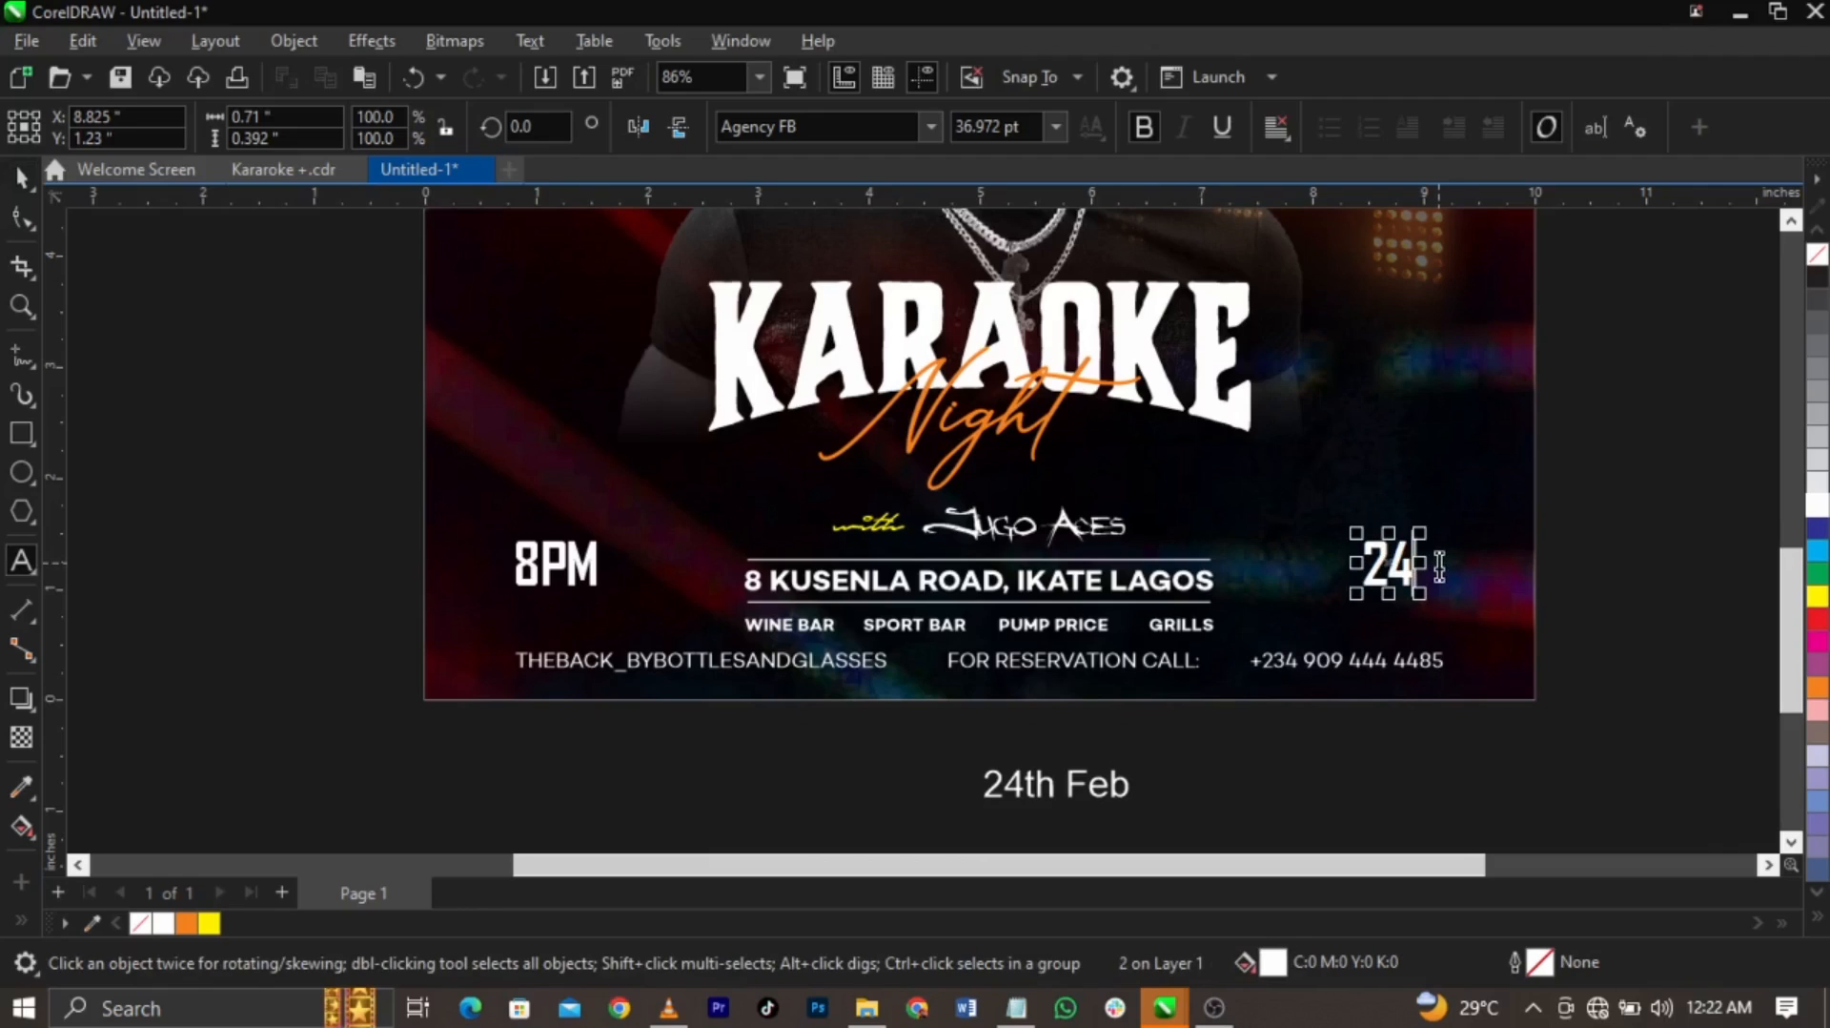
key("ctrl+space")
scroll(1430, 557, "up", 3)
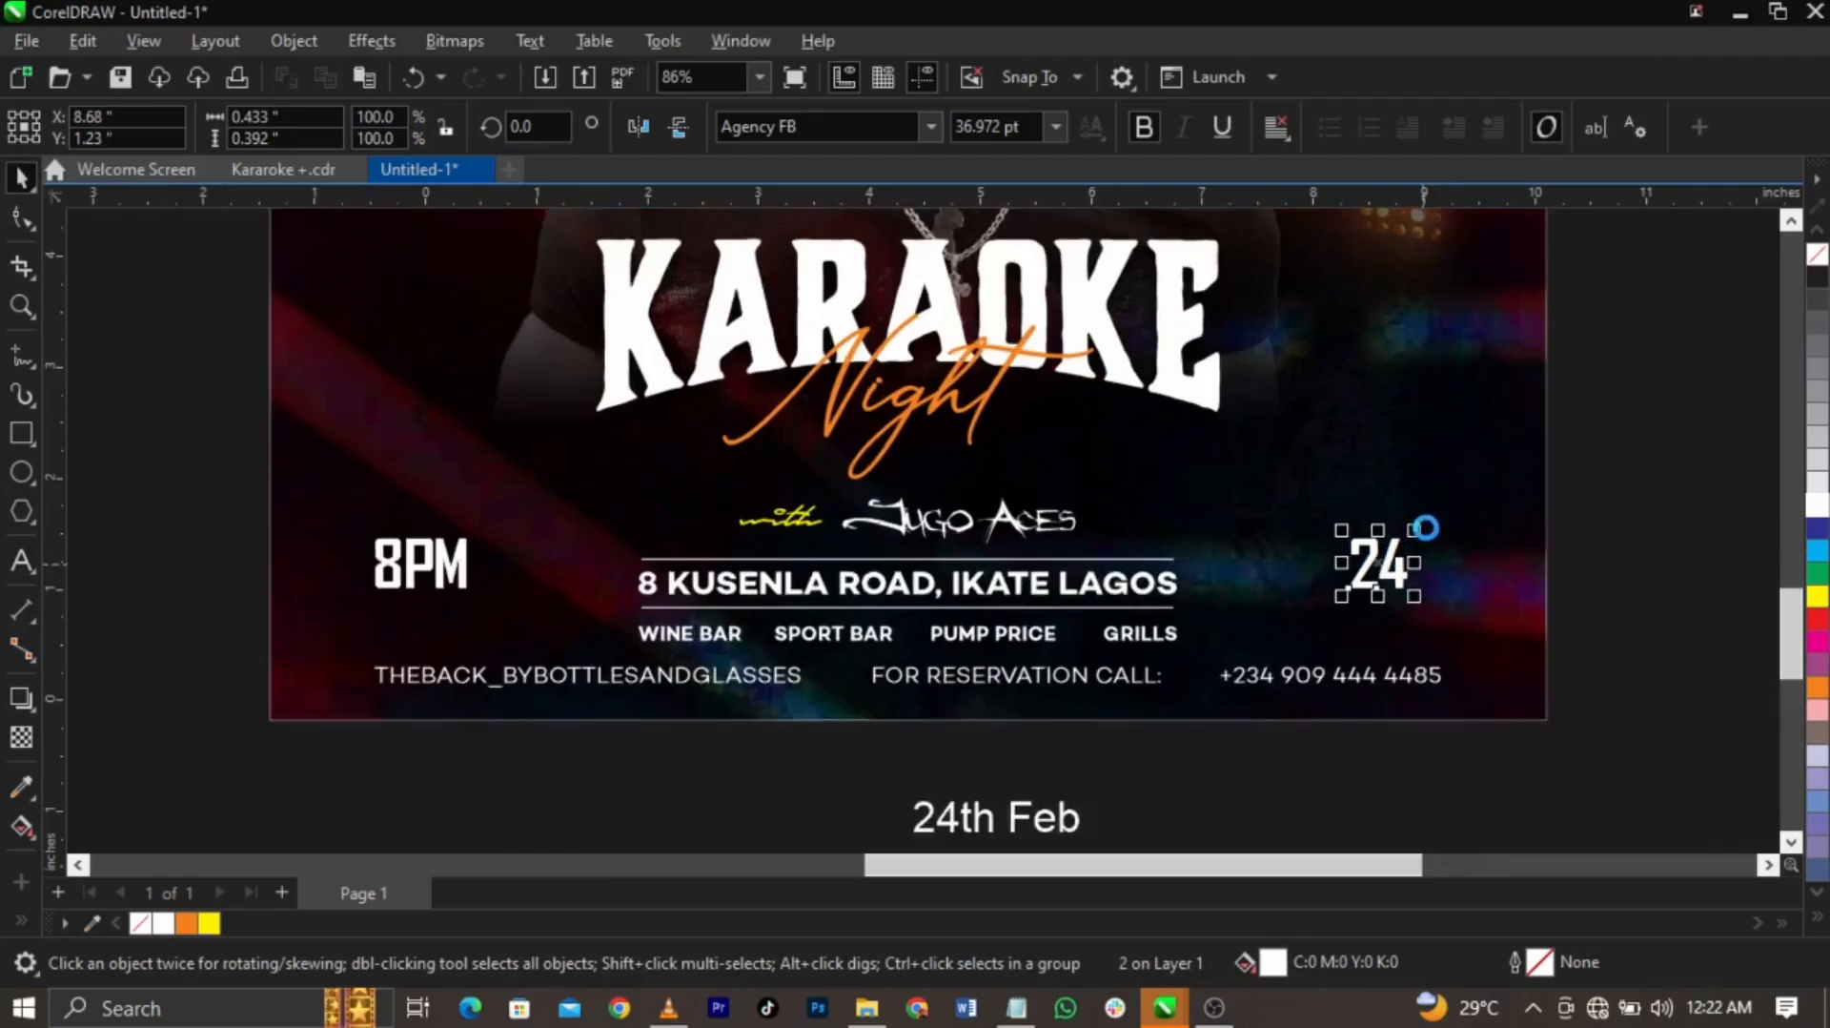
Duplicate the 24 text directly below itself and change the copy to FEBRUARY
left_click_drag(1377, 543, 1367, 615)
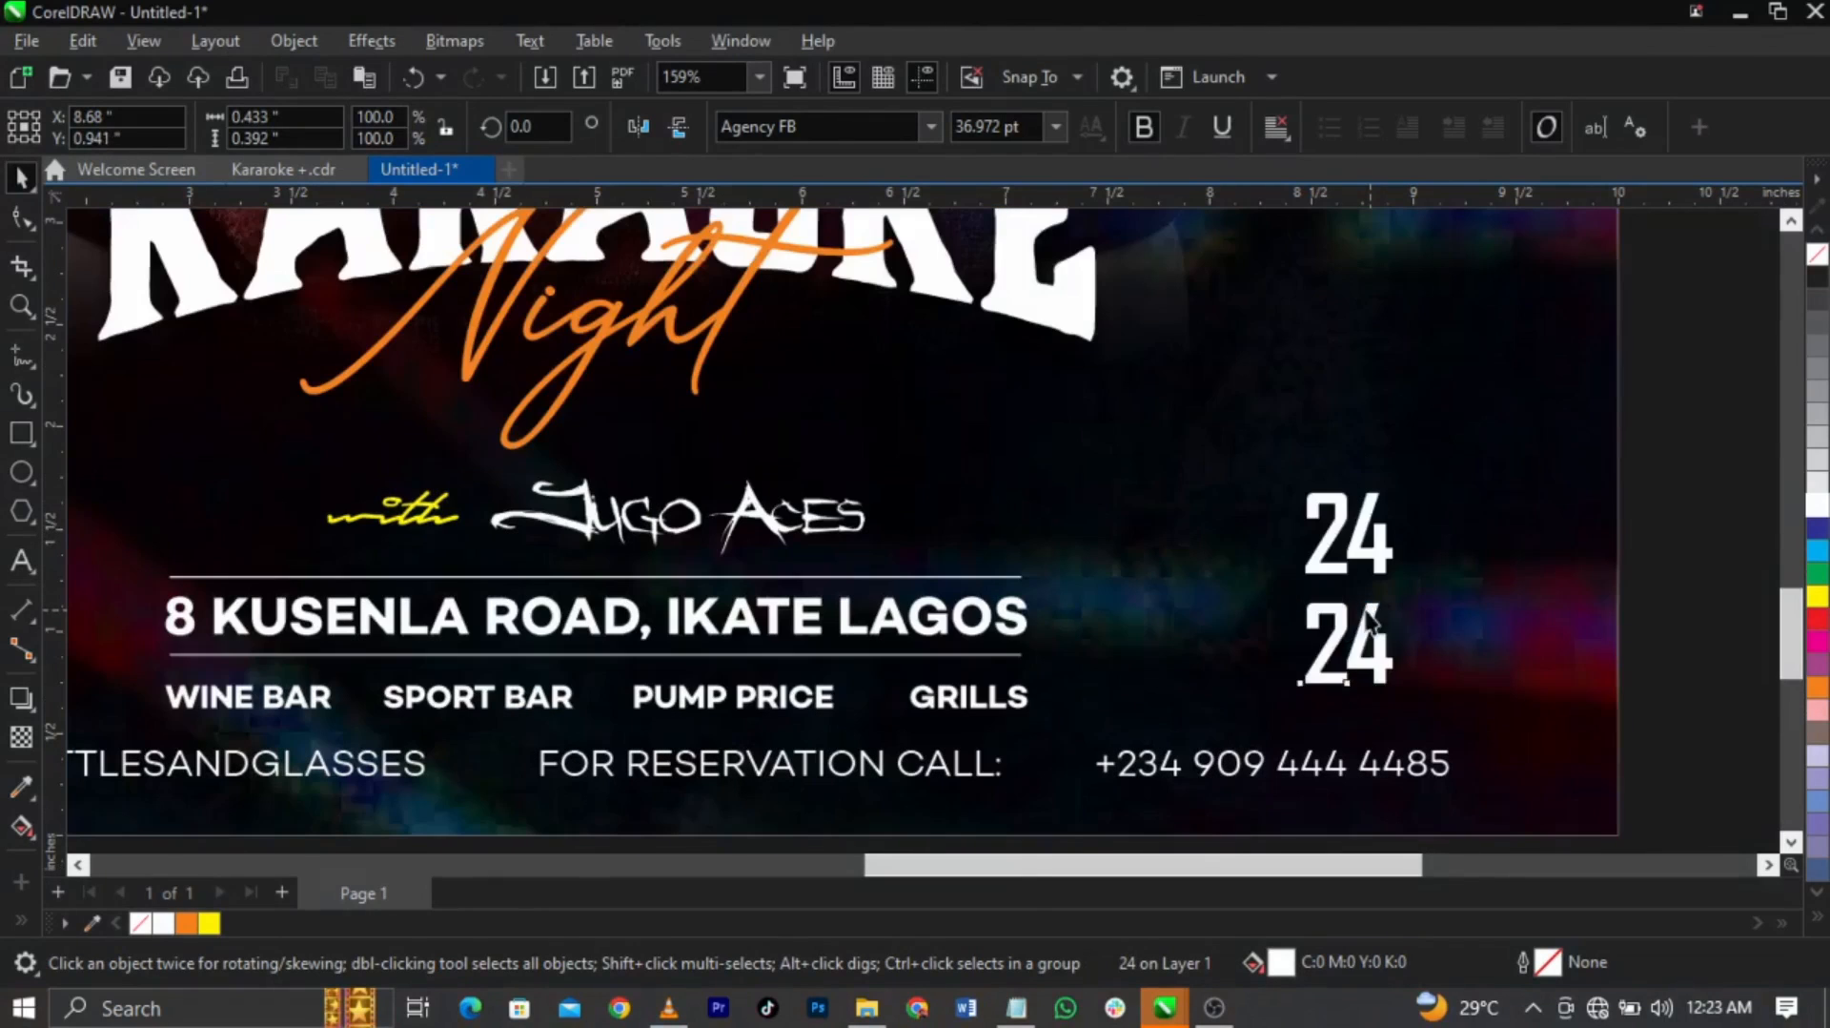
double_click(1367, 613)
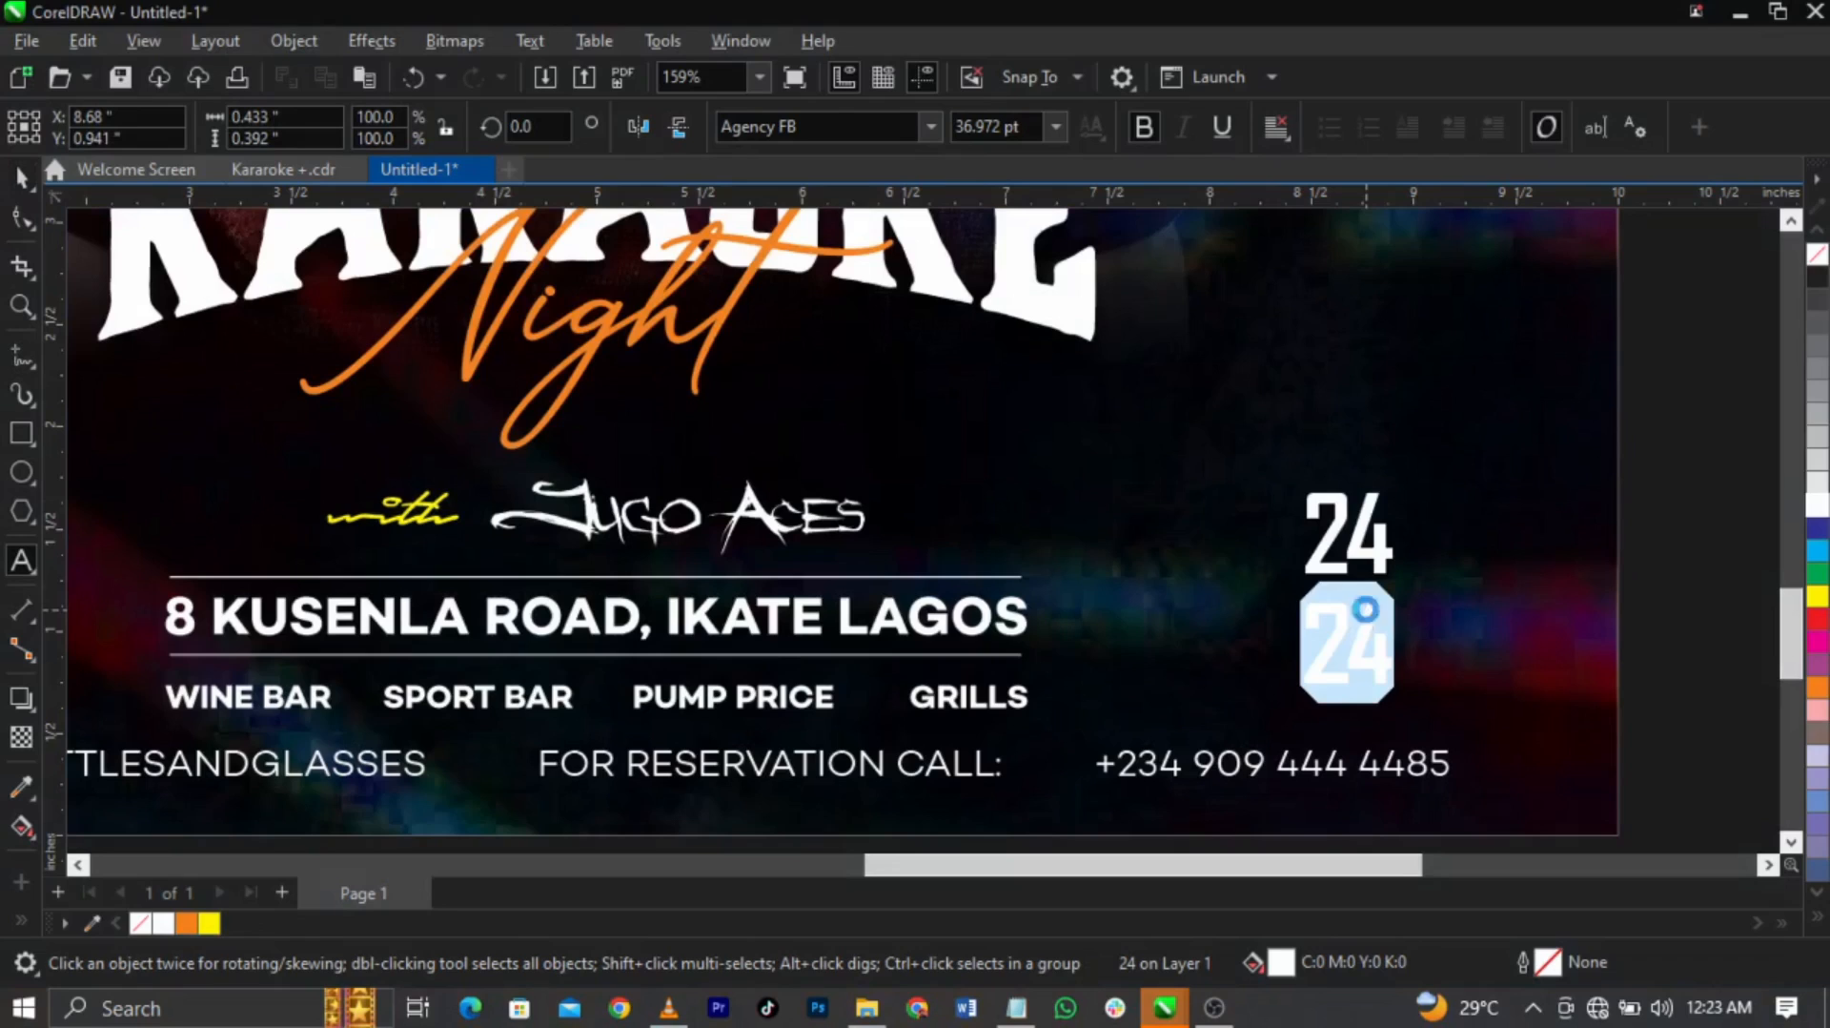
type("FEBRUARY")
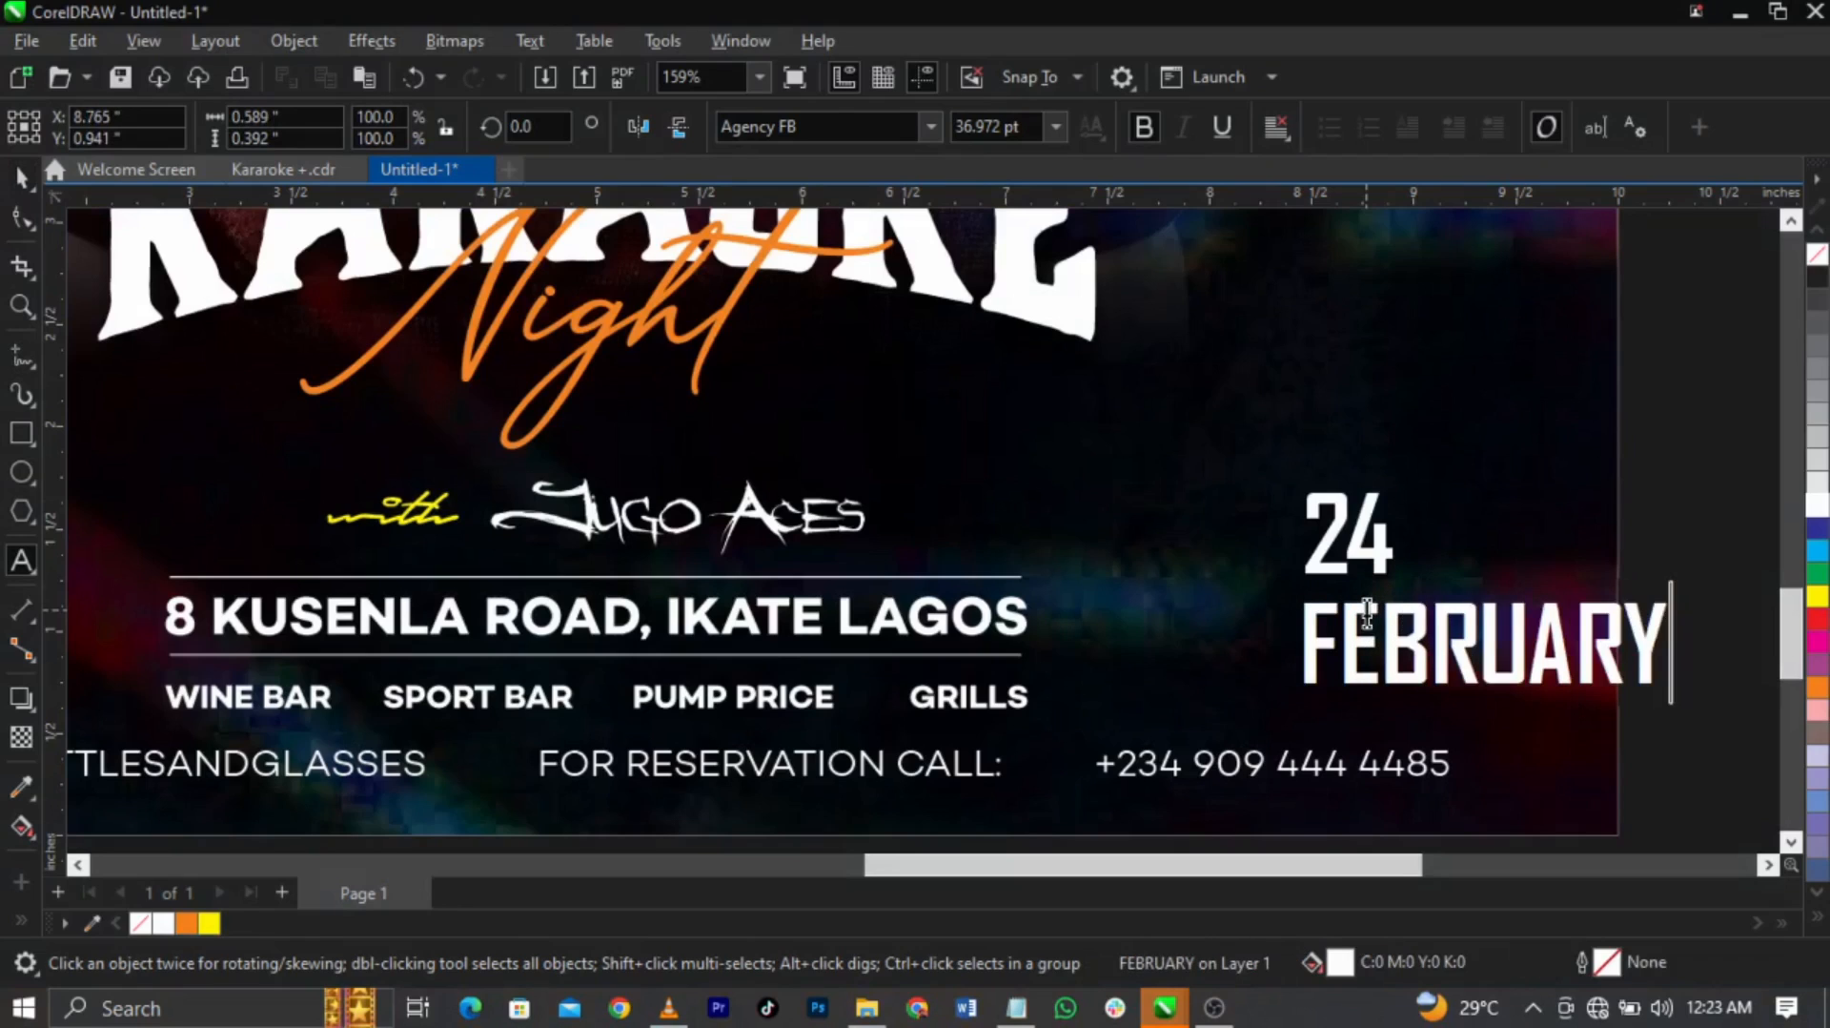
left_click(1373, 609)
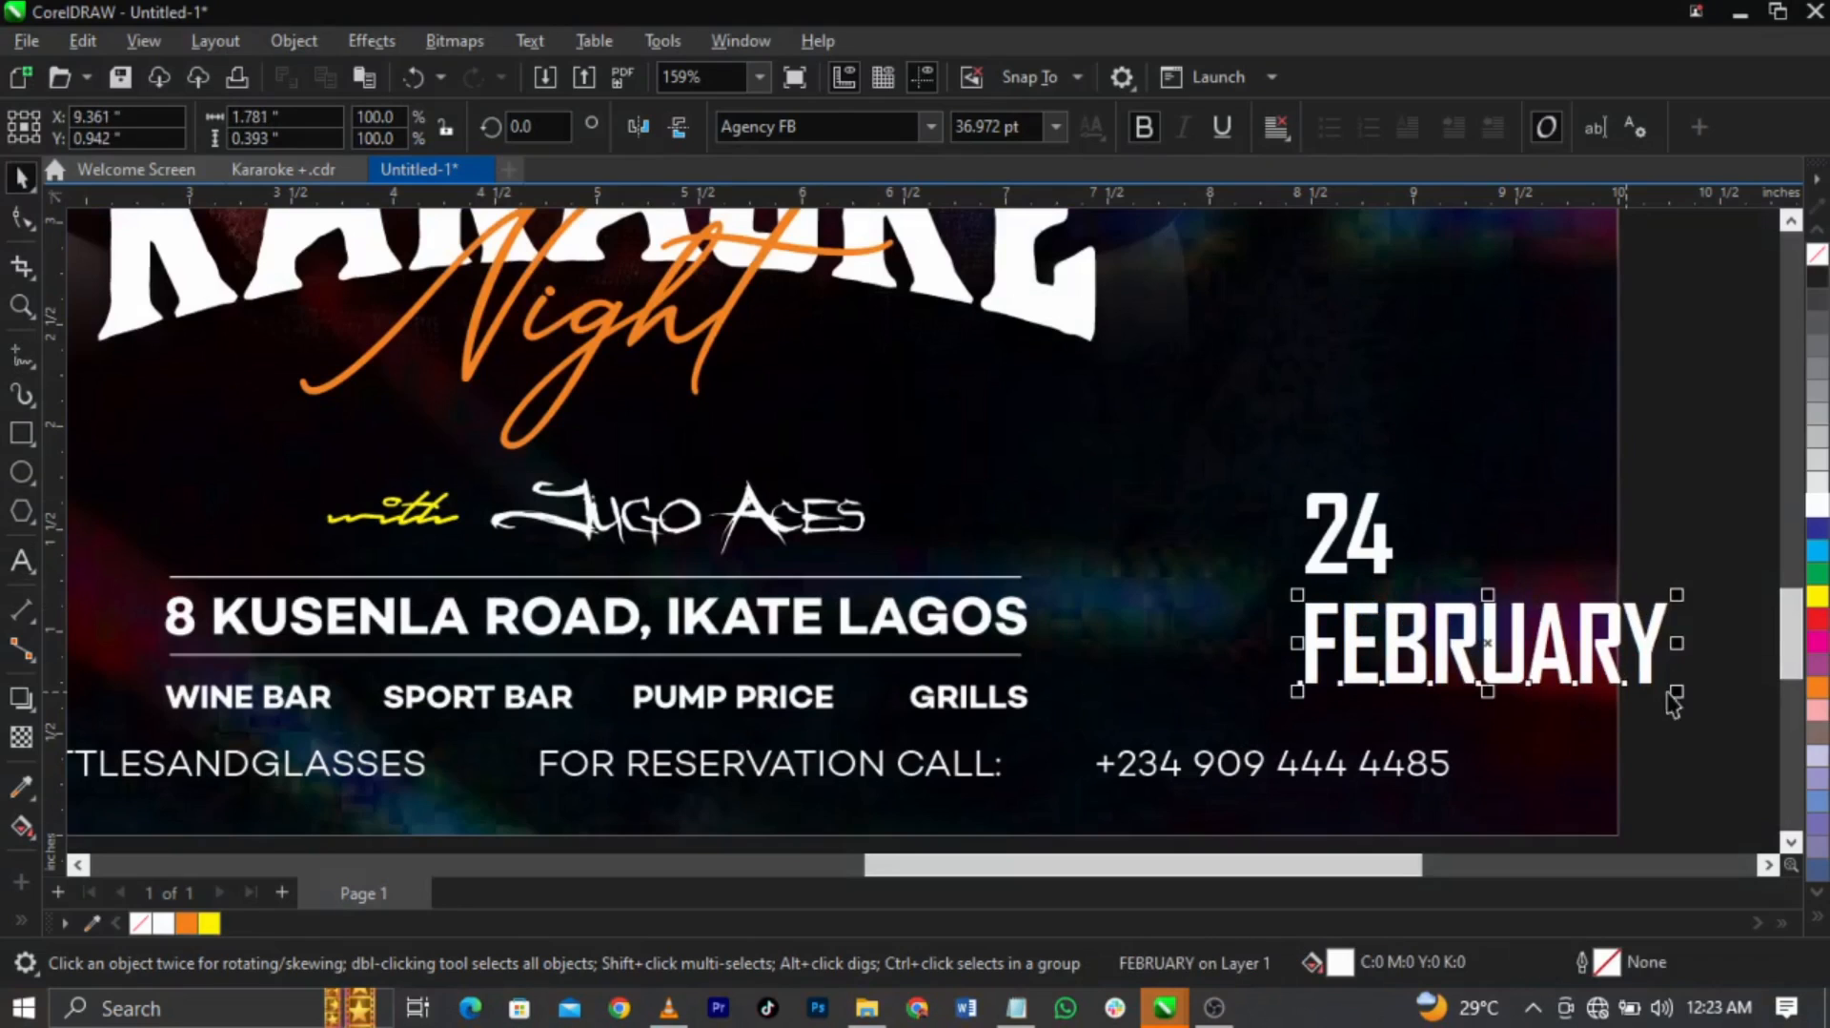
Scale FEBRUARY down to the width of 24, tuck it directly underneath, and group the two texts
left_click_drag(1675, 693, 1364, 644)
scroll(1363, 610, "up", 4)
left_click_drag(1366, 578, 1458, 575)
left_click(1402, 422, "shift")
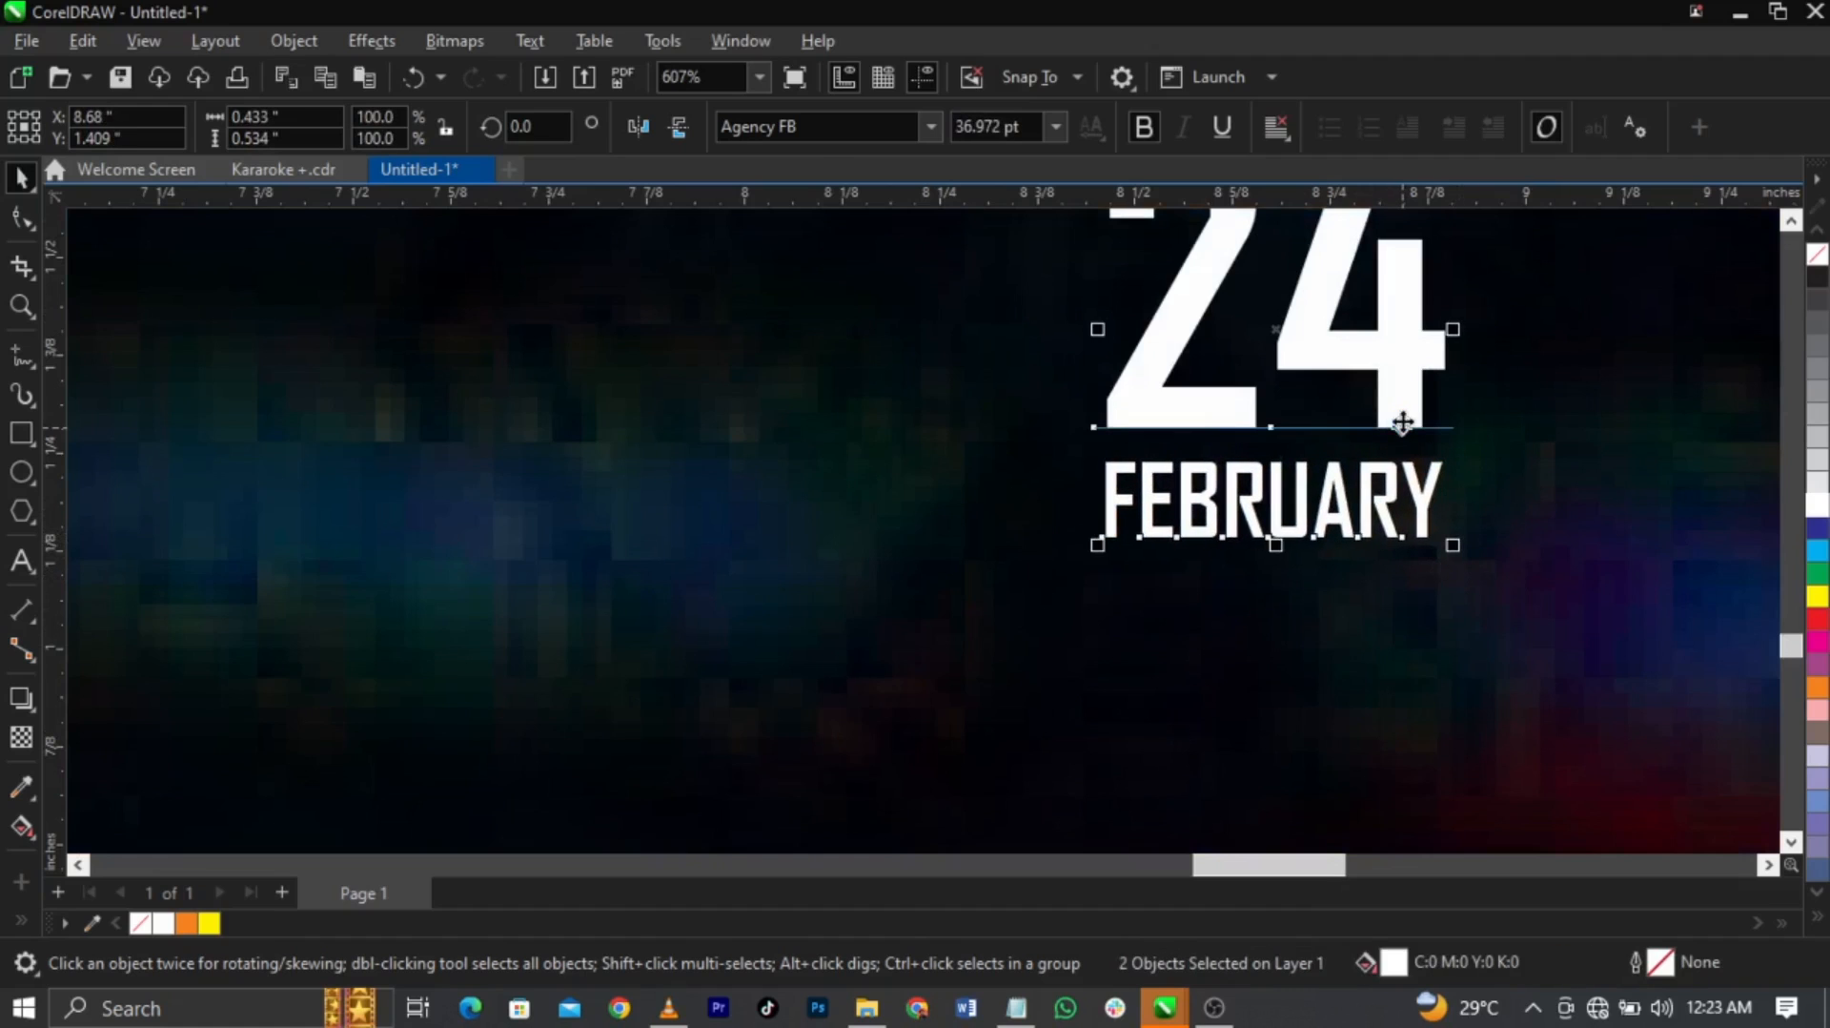
key("ctrl+g")
key("F4")
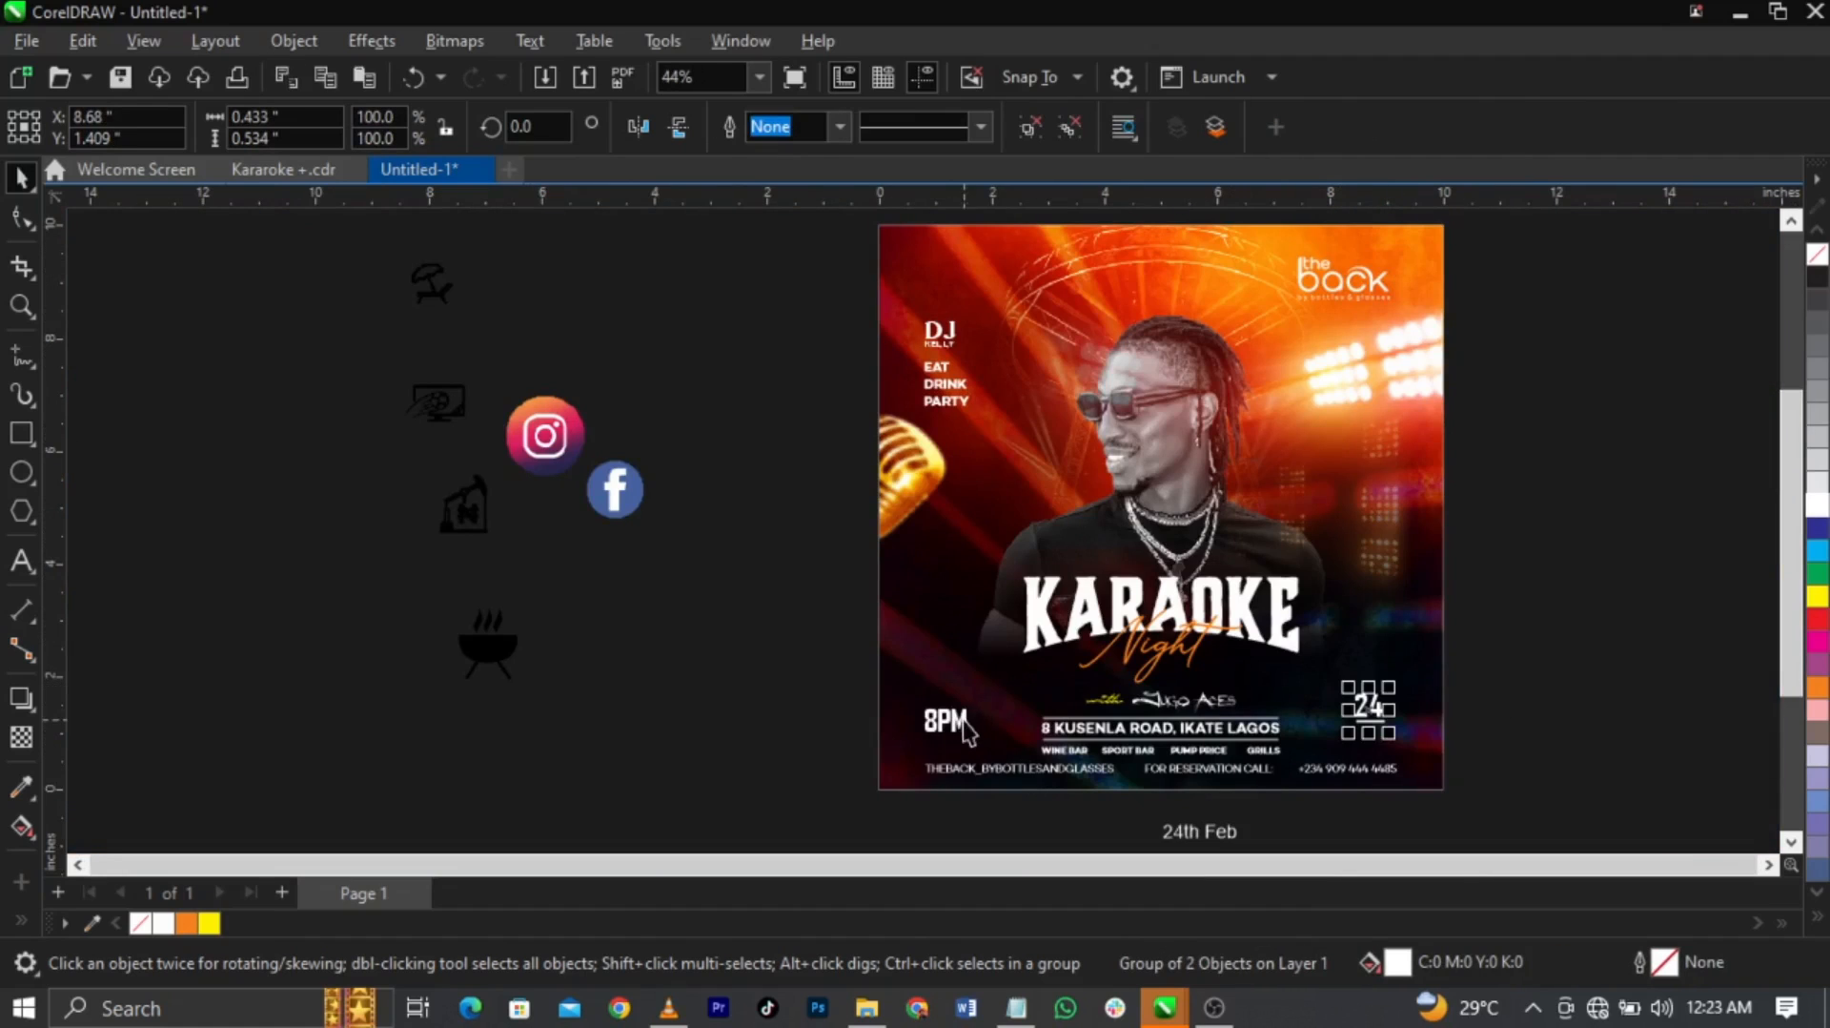
Enlarge the 8PM text to about 51 pt and scale up the 24 FEBRUARY group to match it
left_click(965, 728, "shift")
left_click(1647, 723)
key("z")
left_click_drag(437, 431, 1611, 693)
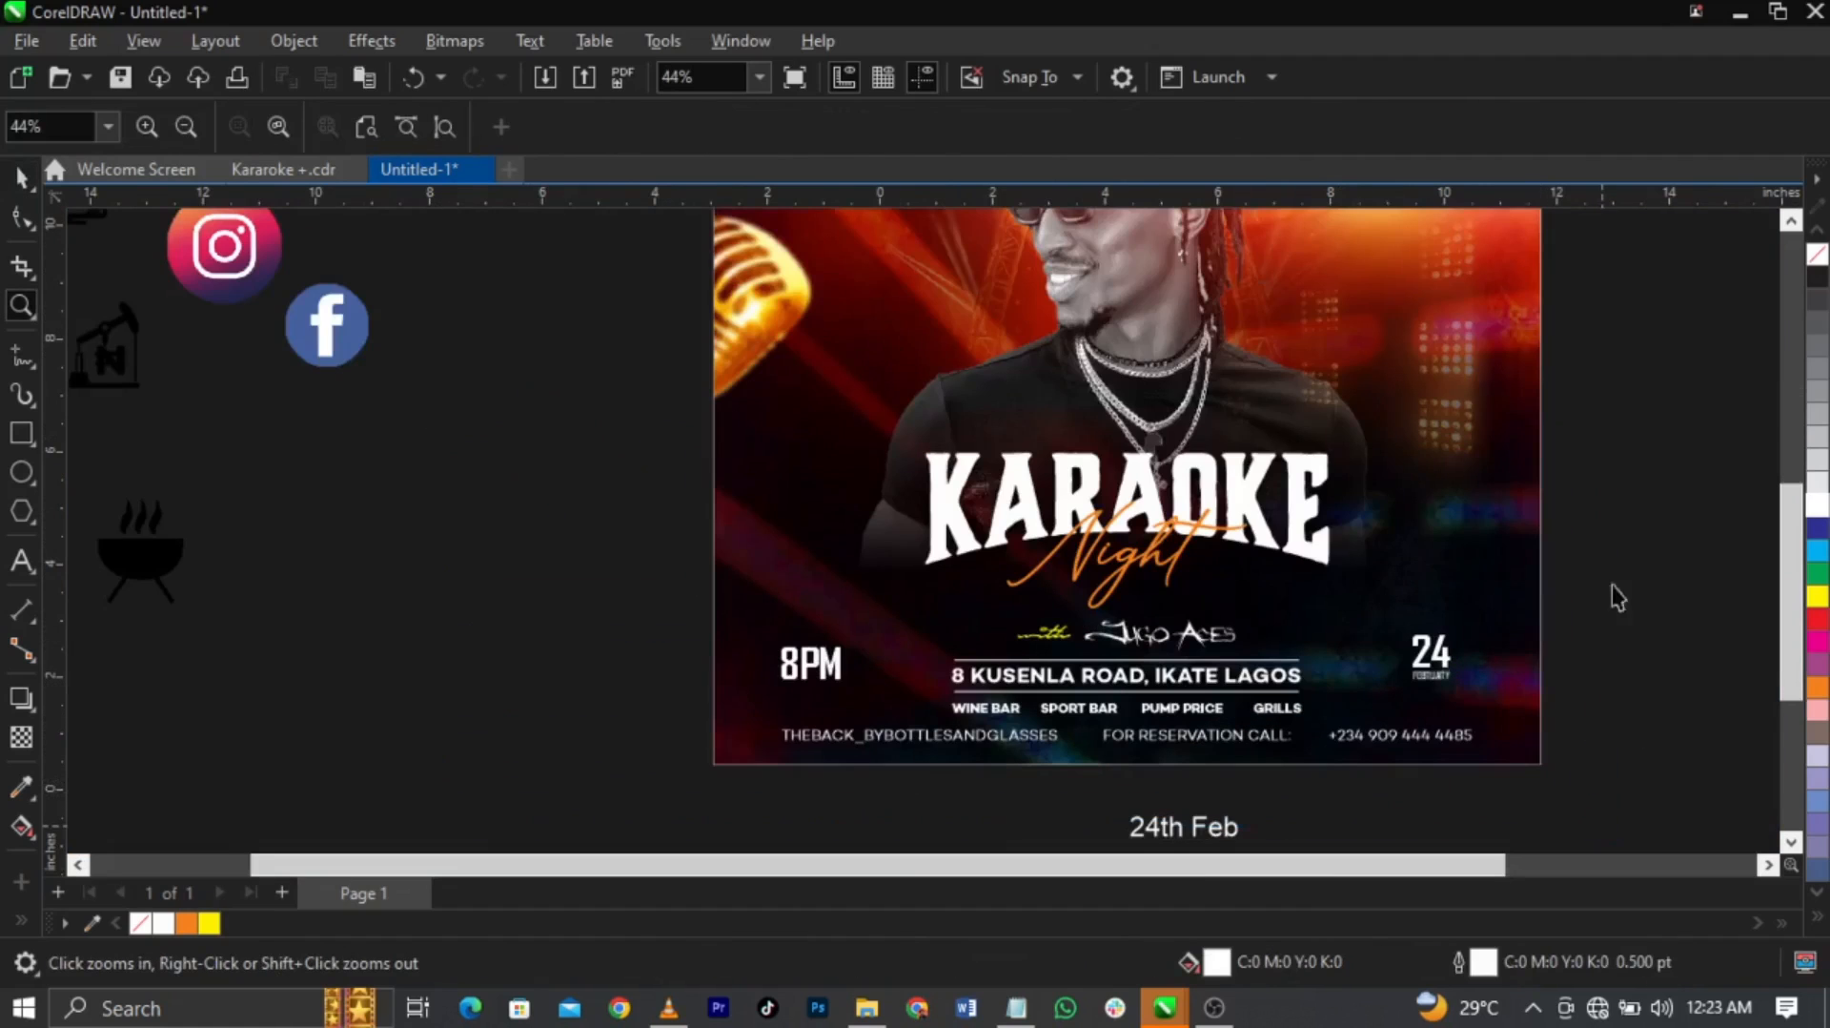
key("space")
left_click_drag(1615, 523, 1487, 720)
left_click_drag(1476, 626, 1487, 615)
left_click(837, 667)
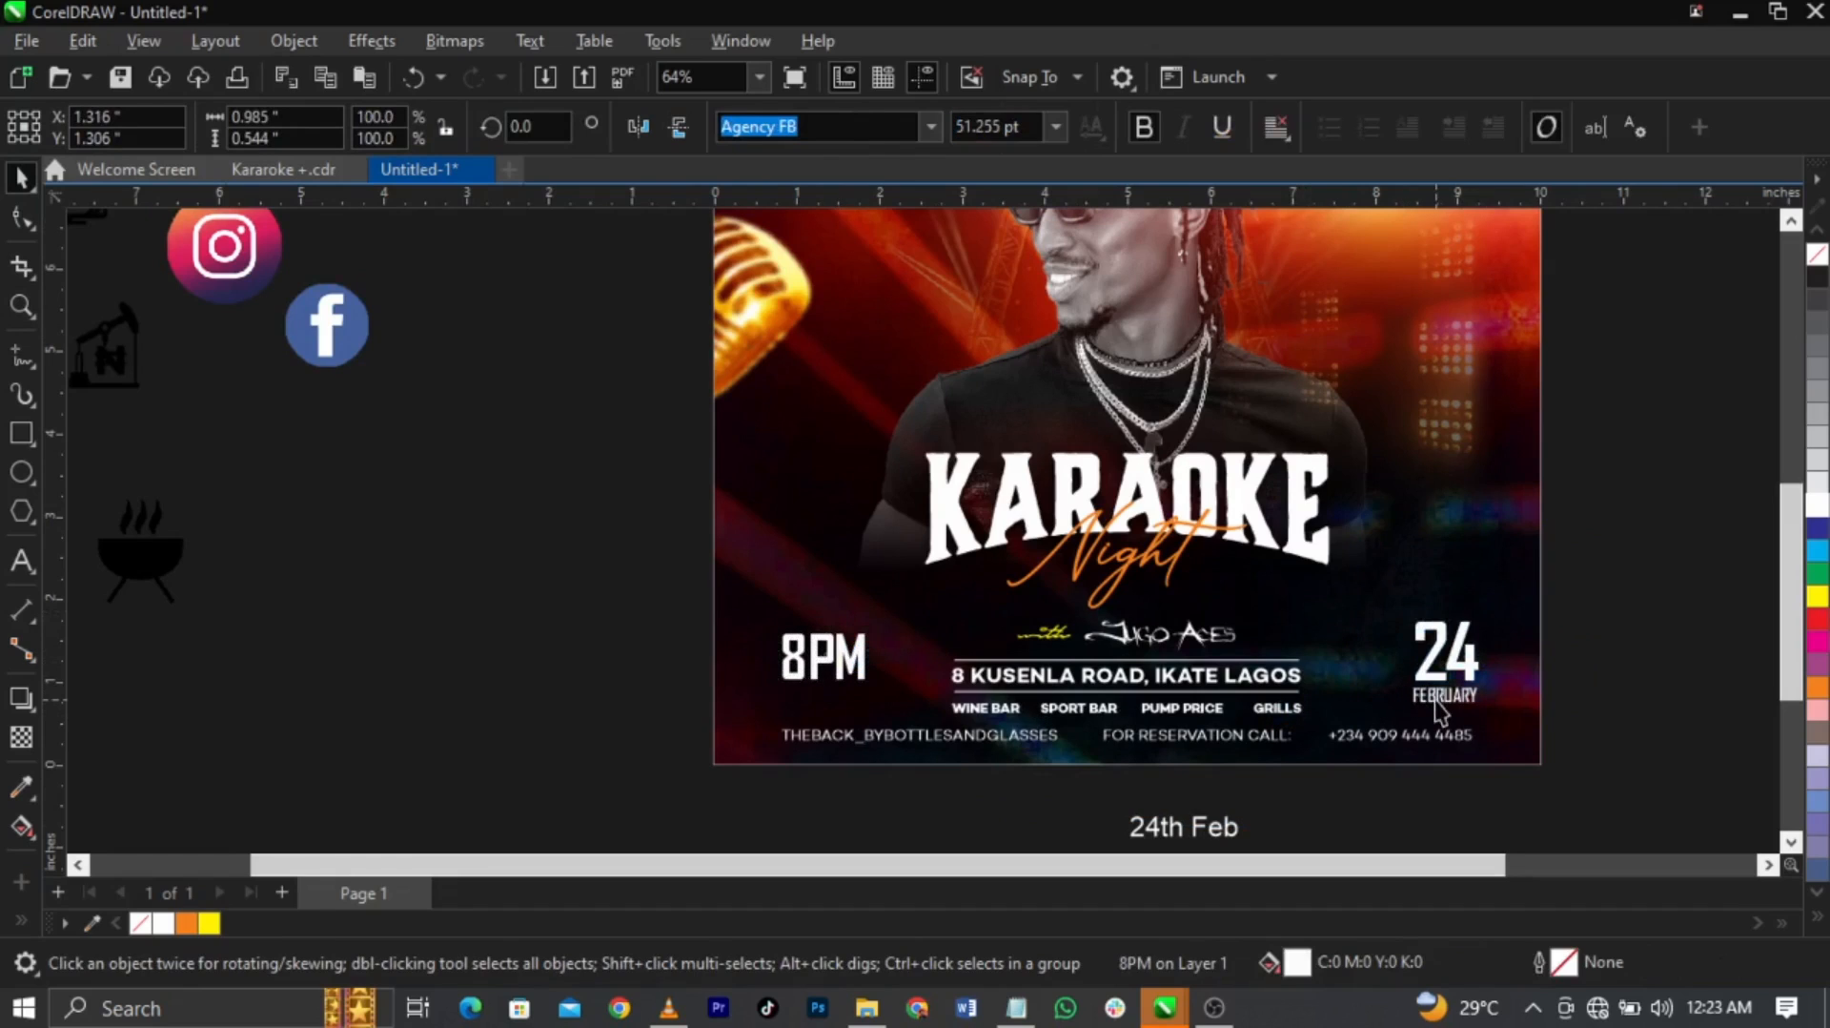
left_click(1439, 710)
left_click(1294, 713, "shift")
left_click(836, 676, "shift")
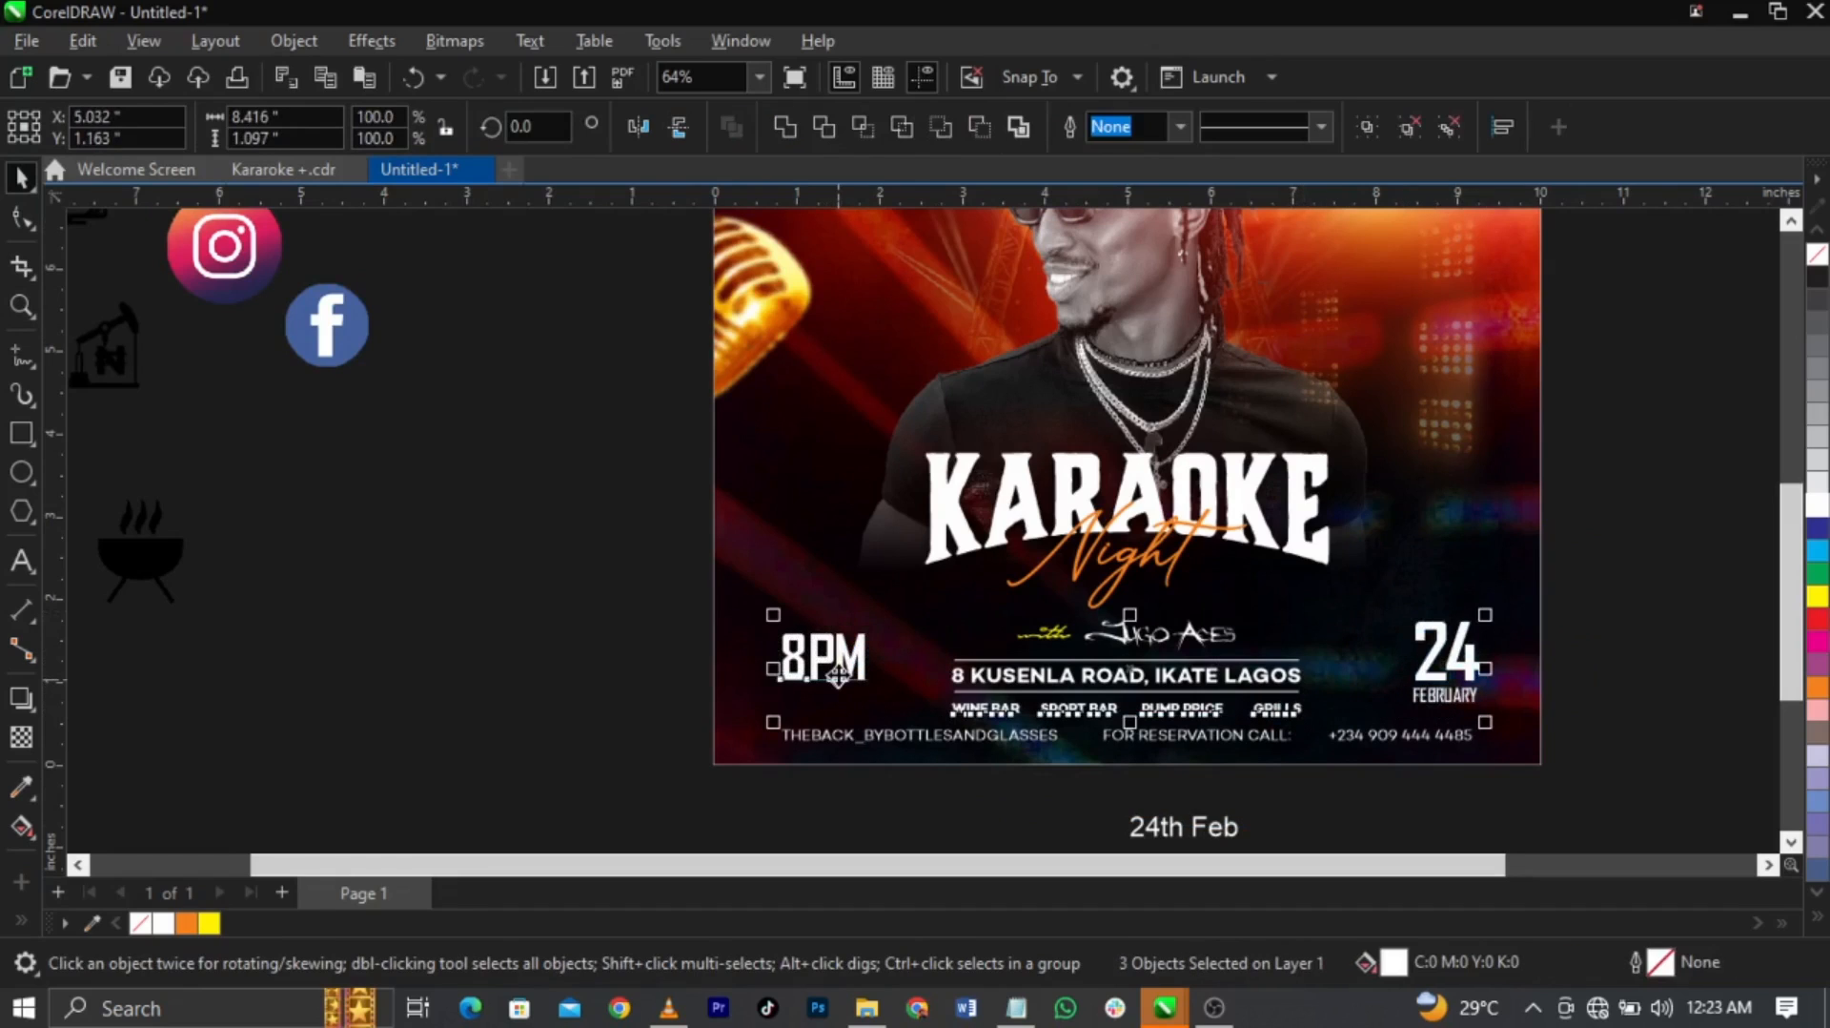
key("e")
key("ctrl+z")
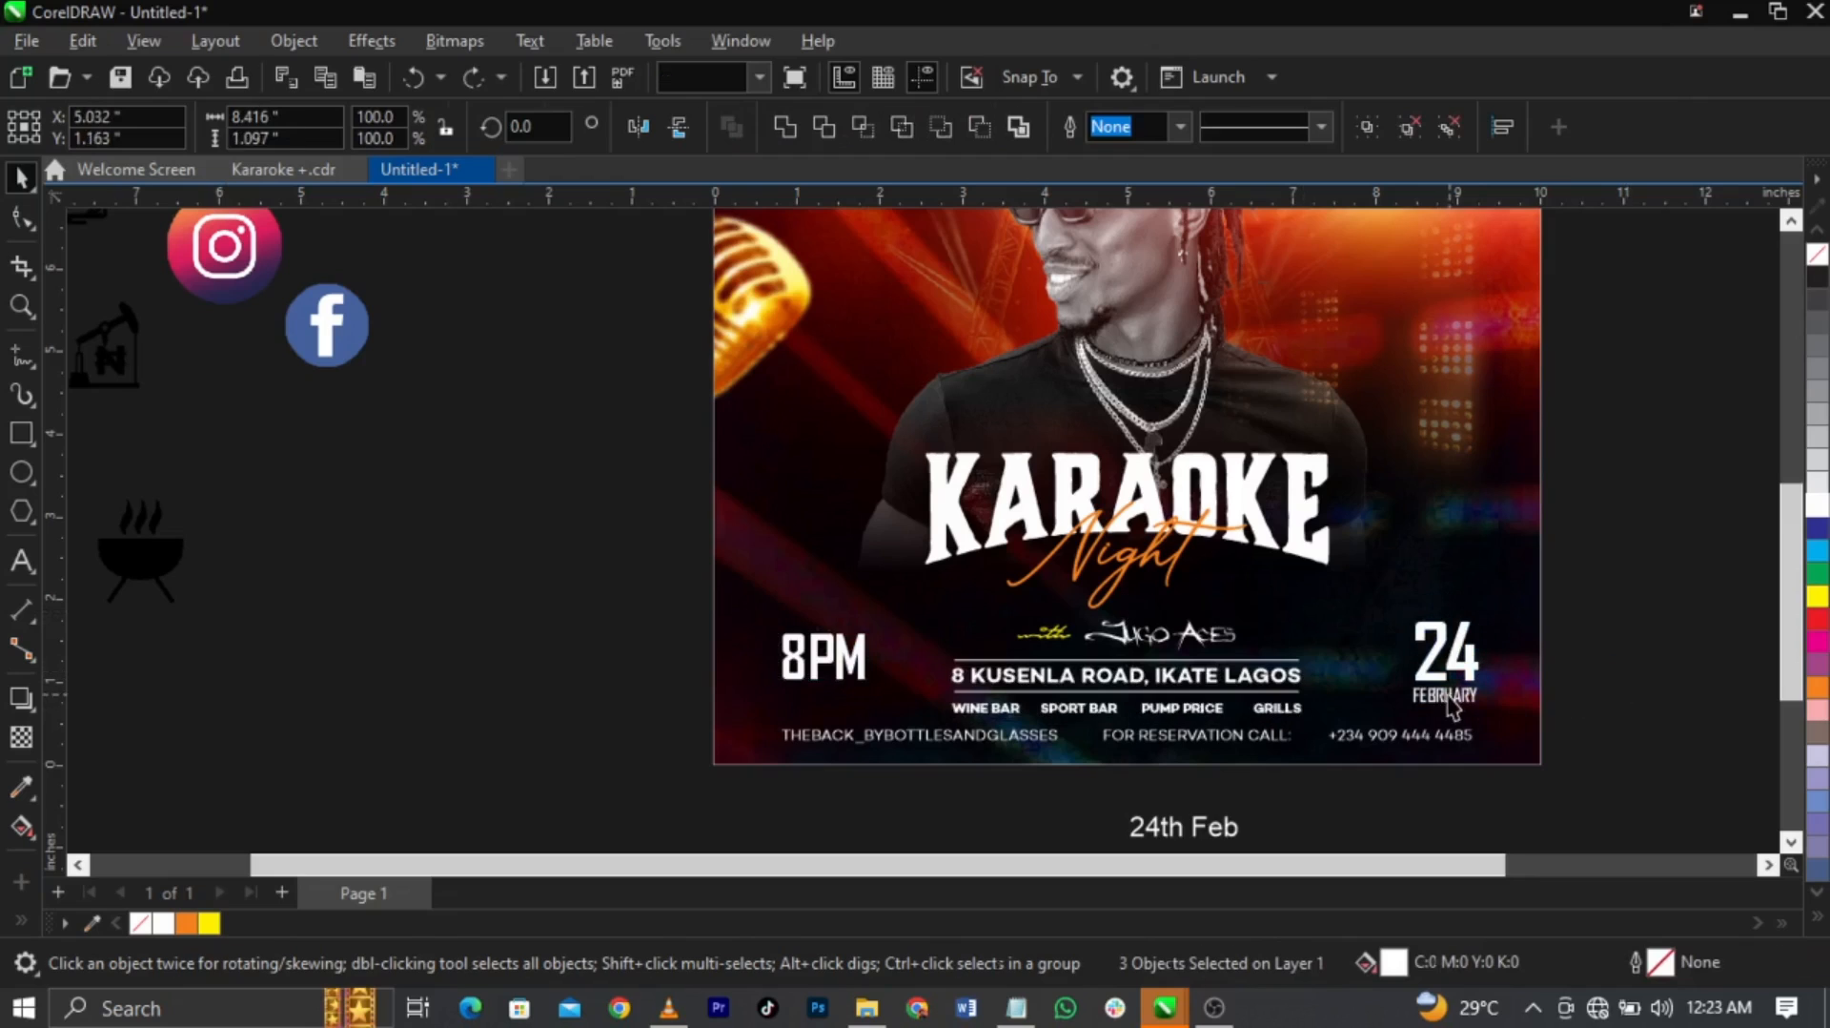
Align the bottom edge of the 24 FEBRUARY group with the bottom of the 8PM text
left_click(1451, 683)
left_click(852, 678, "shift")
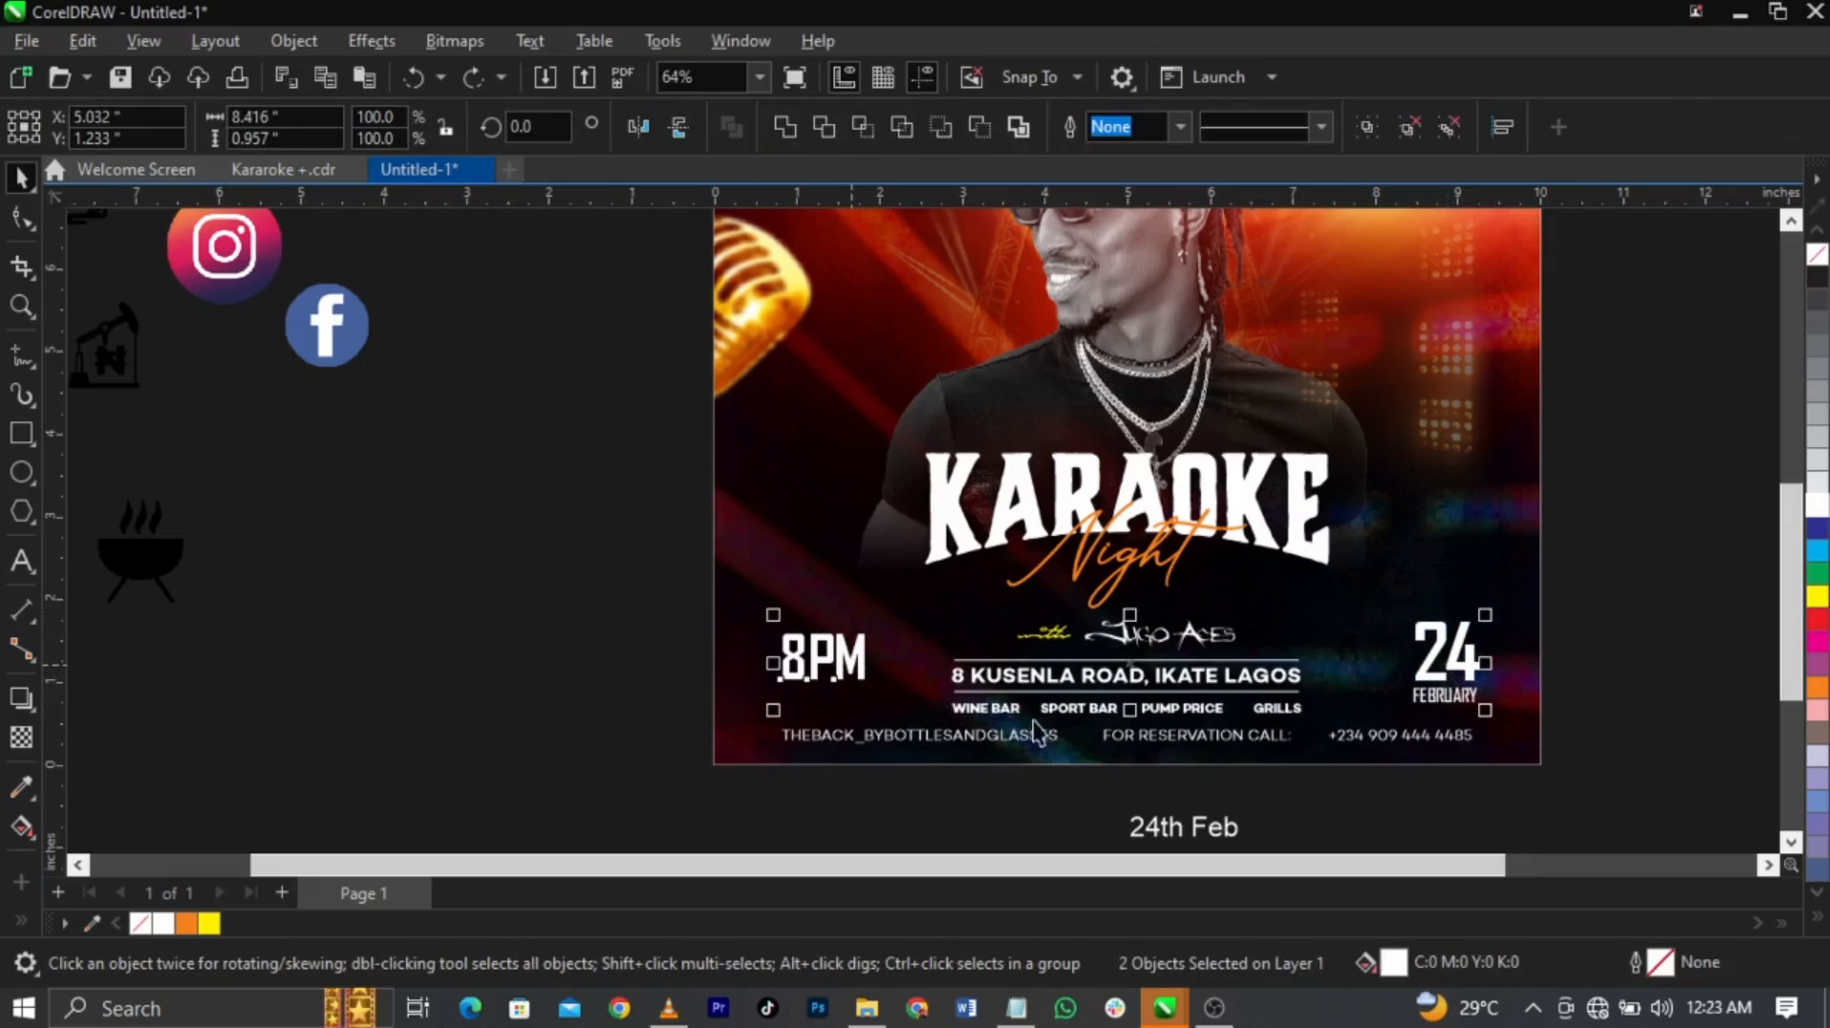
key("b")
left_click(1575, 668)
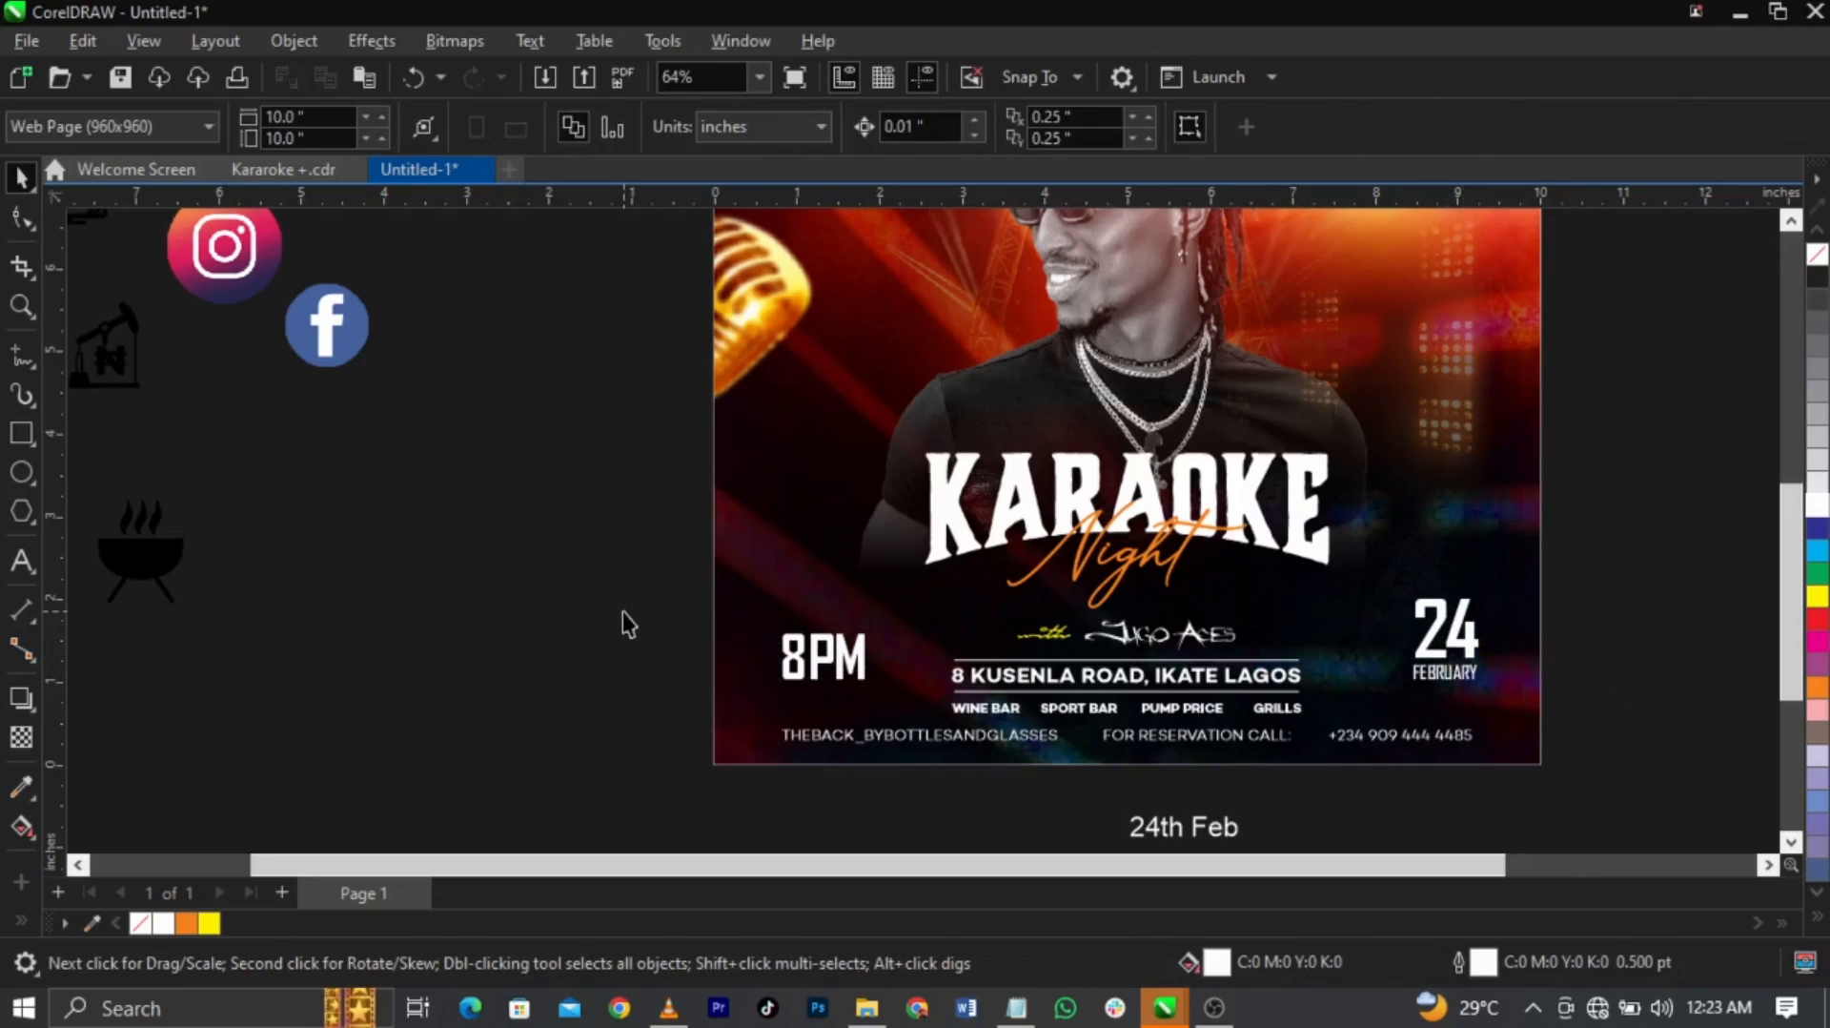
Move the social media logos and the black feature icons together closer to the flyer's lower edge
scroll(720, 610, "down", 2)
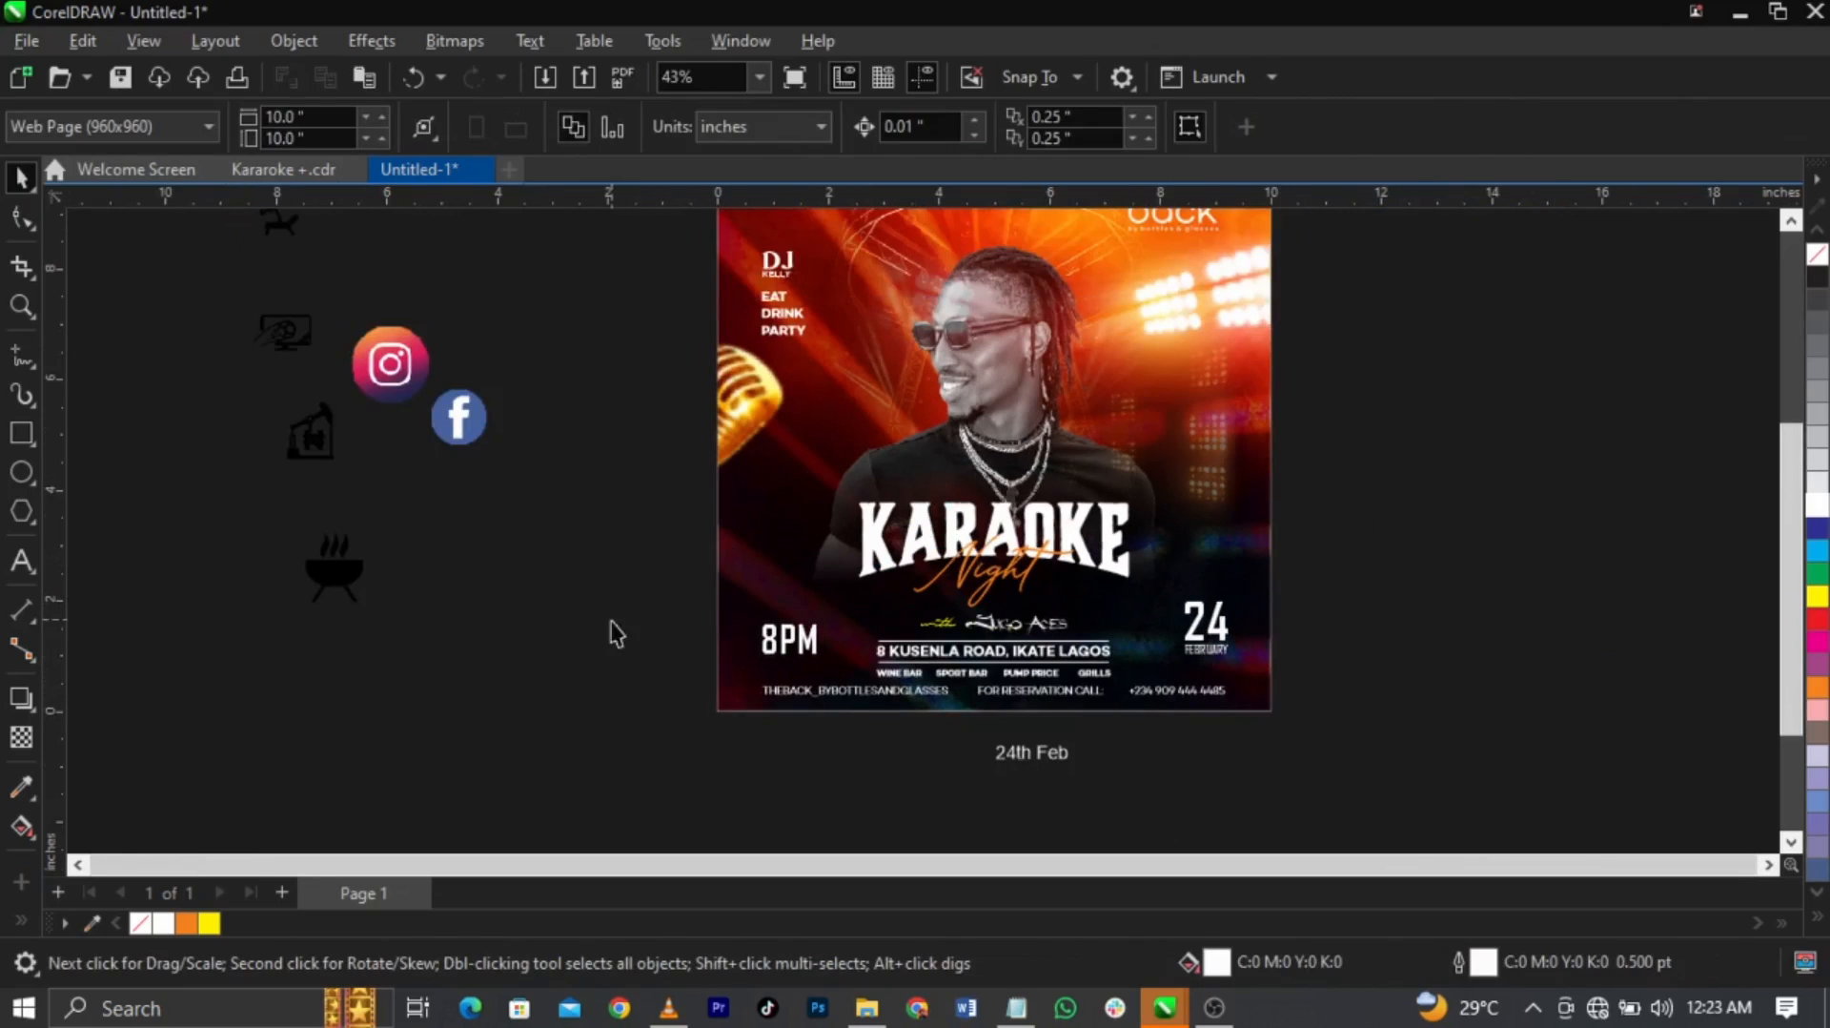
left_click_drag(615, 632, 269, 220)
left_click_drag(460, 431, 674, 557)
left_click(858, 792)
Delete the leftover 24th Feb text below the flyer
key("F2")
left_click_drag(510, 559, 1409, 820)
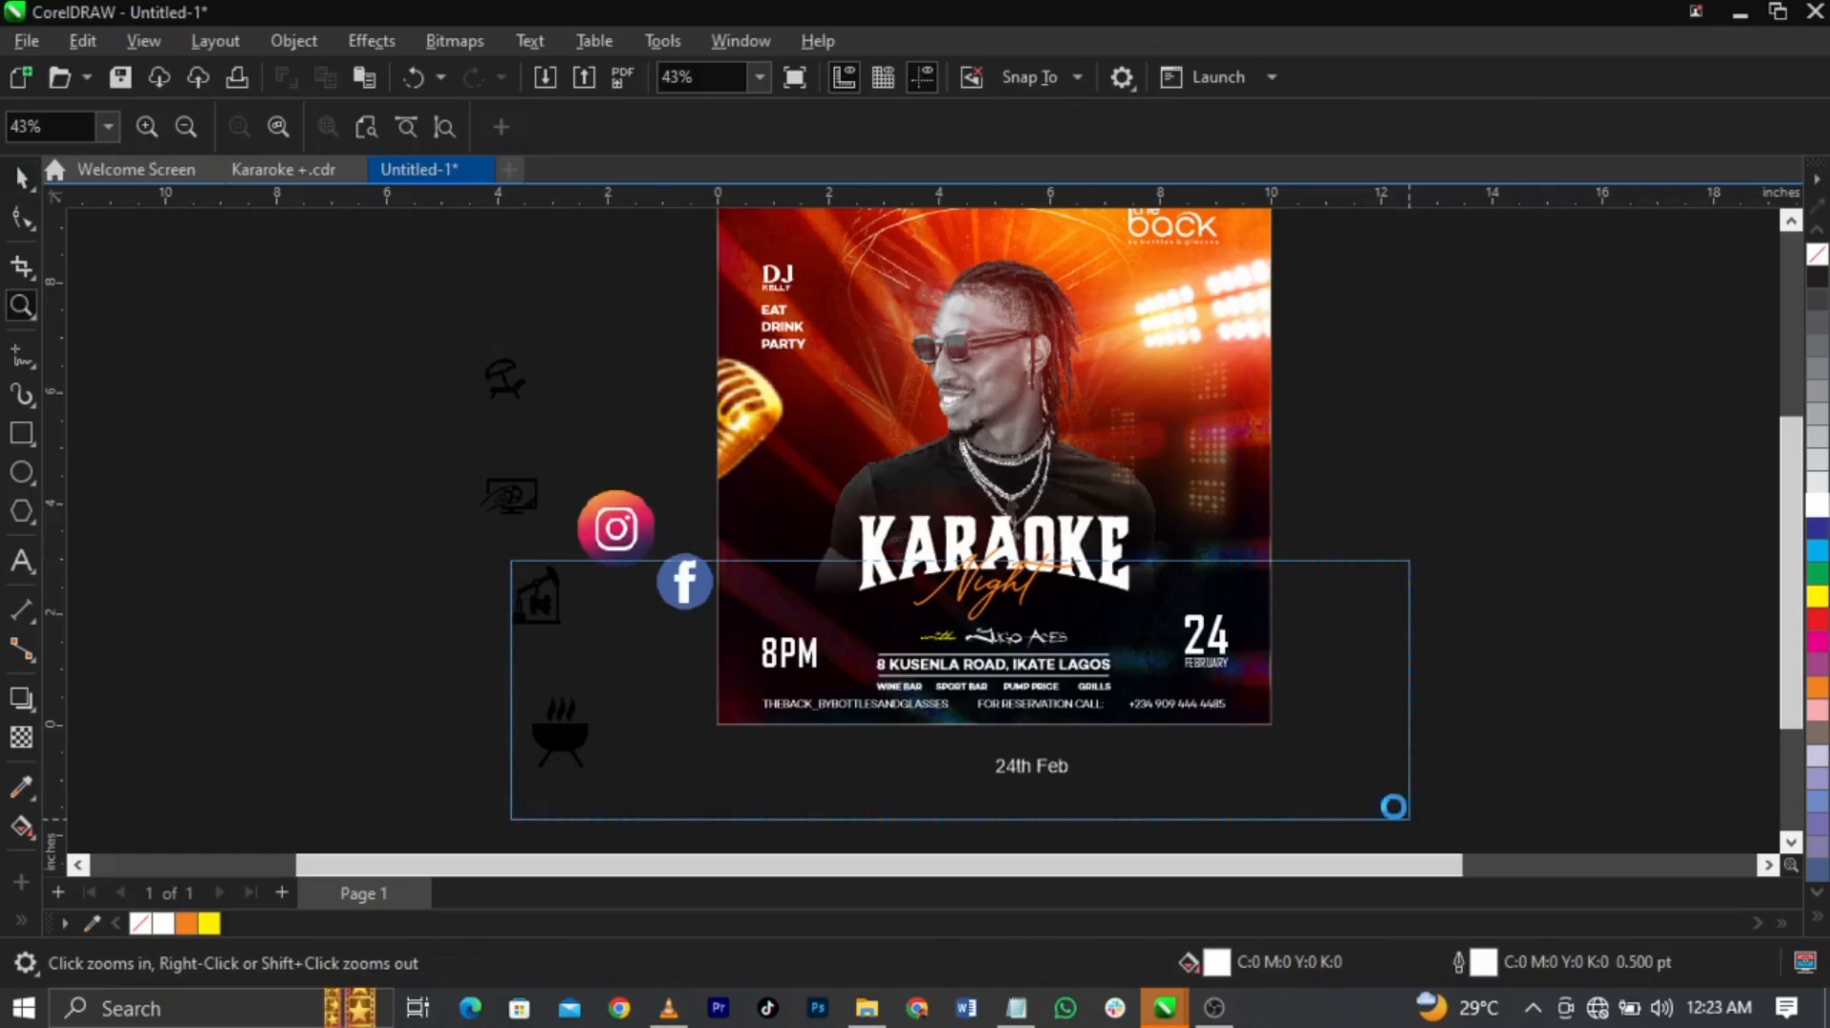
left_click_drag(1283, 789, 911, 615)
key("Delete")
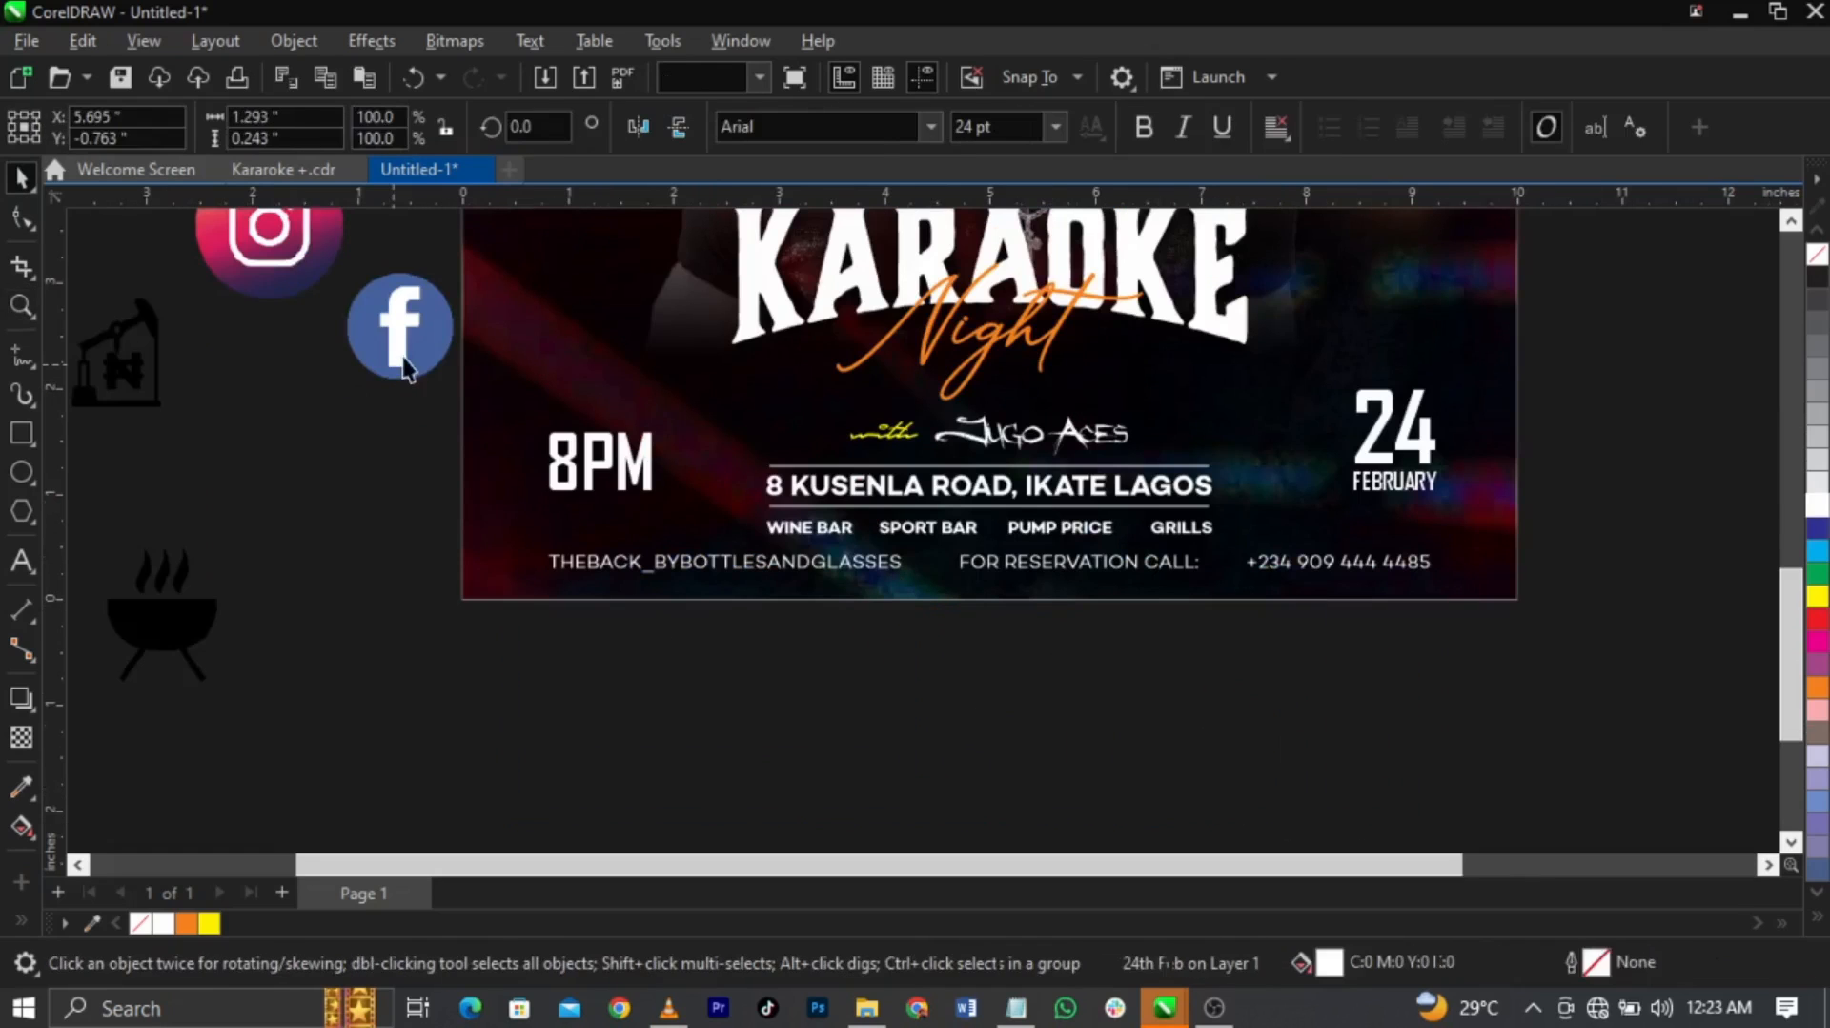
Move the Facebook logo down beside the grill icon and convert it to a 1-bit black and white Line Art bitmap with threshold 190
left_click_drag(400, 370, 389, 547)
key("F2")
left_click_drag(720, 695, 238, 417)
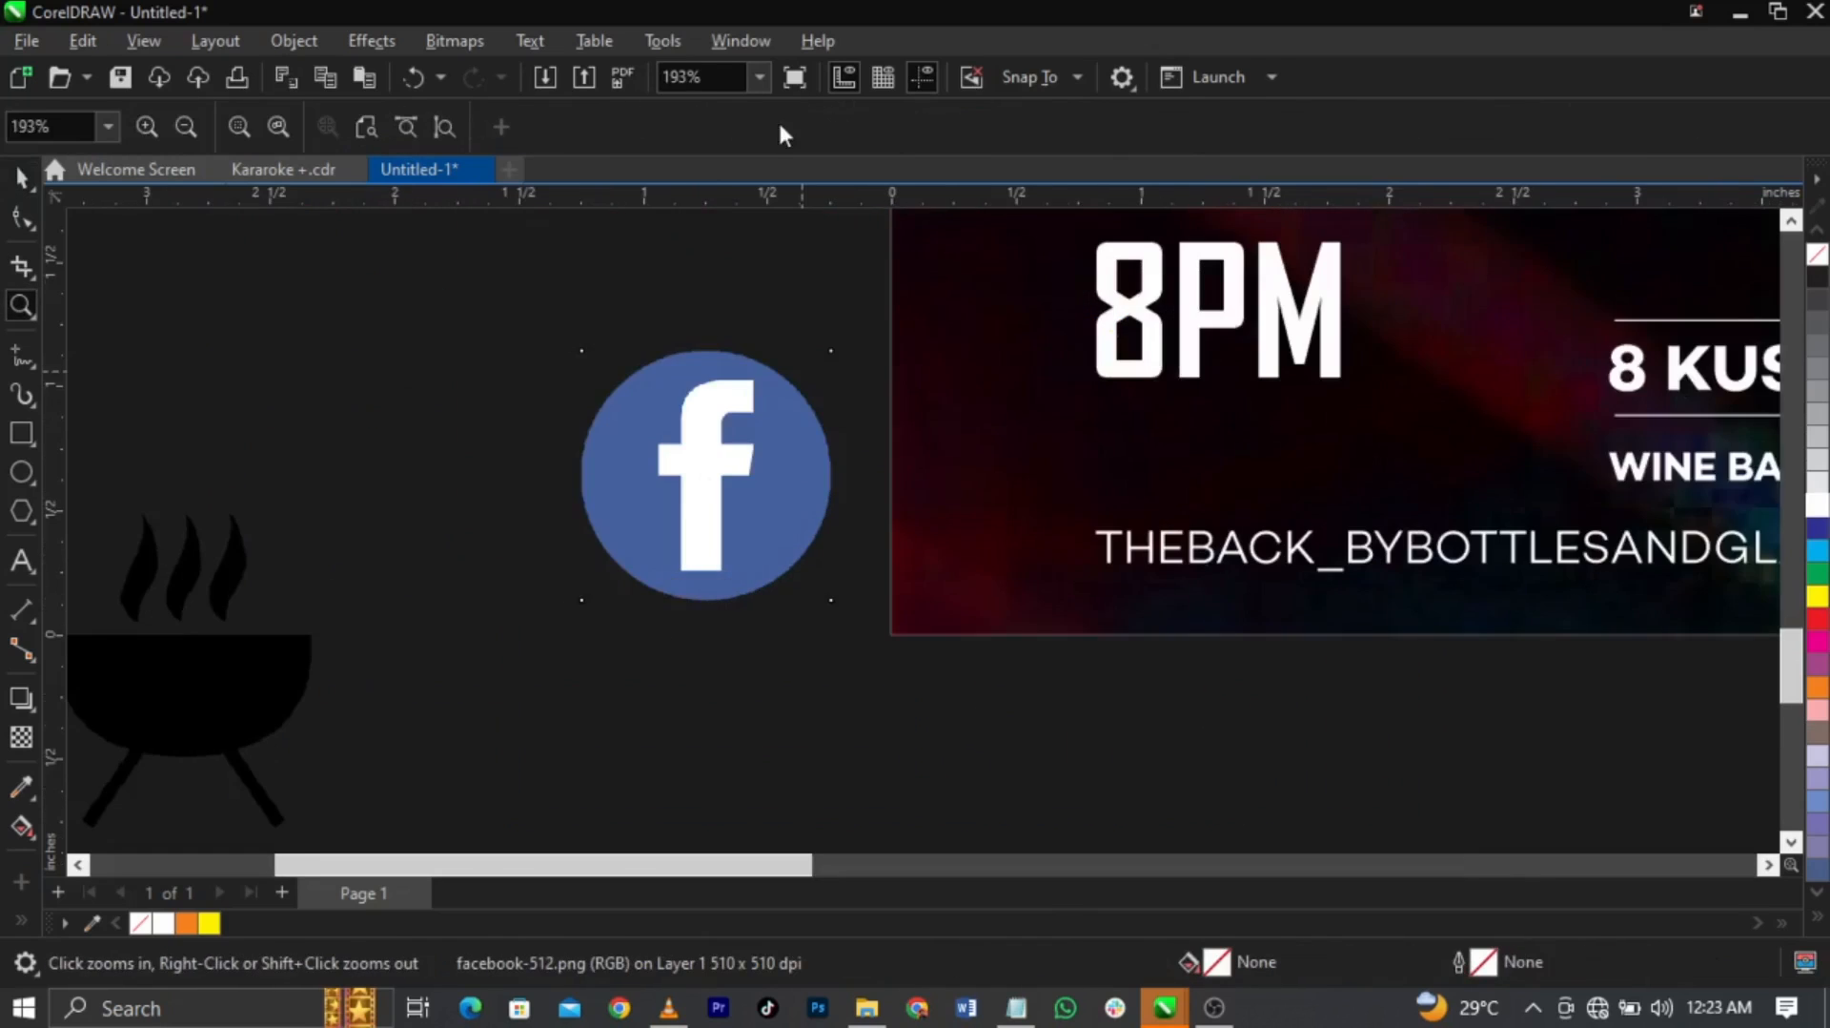
left_click(463, 38)
mouse_move(525, 268)
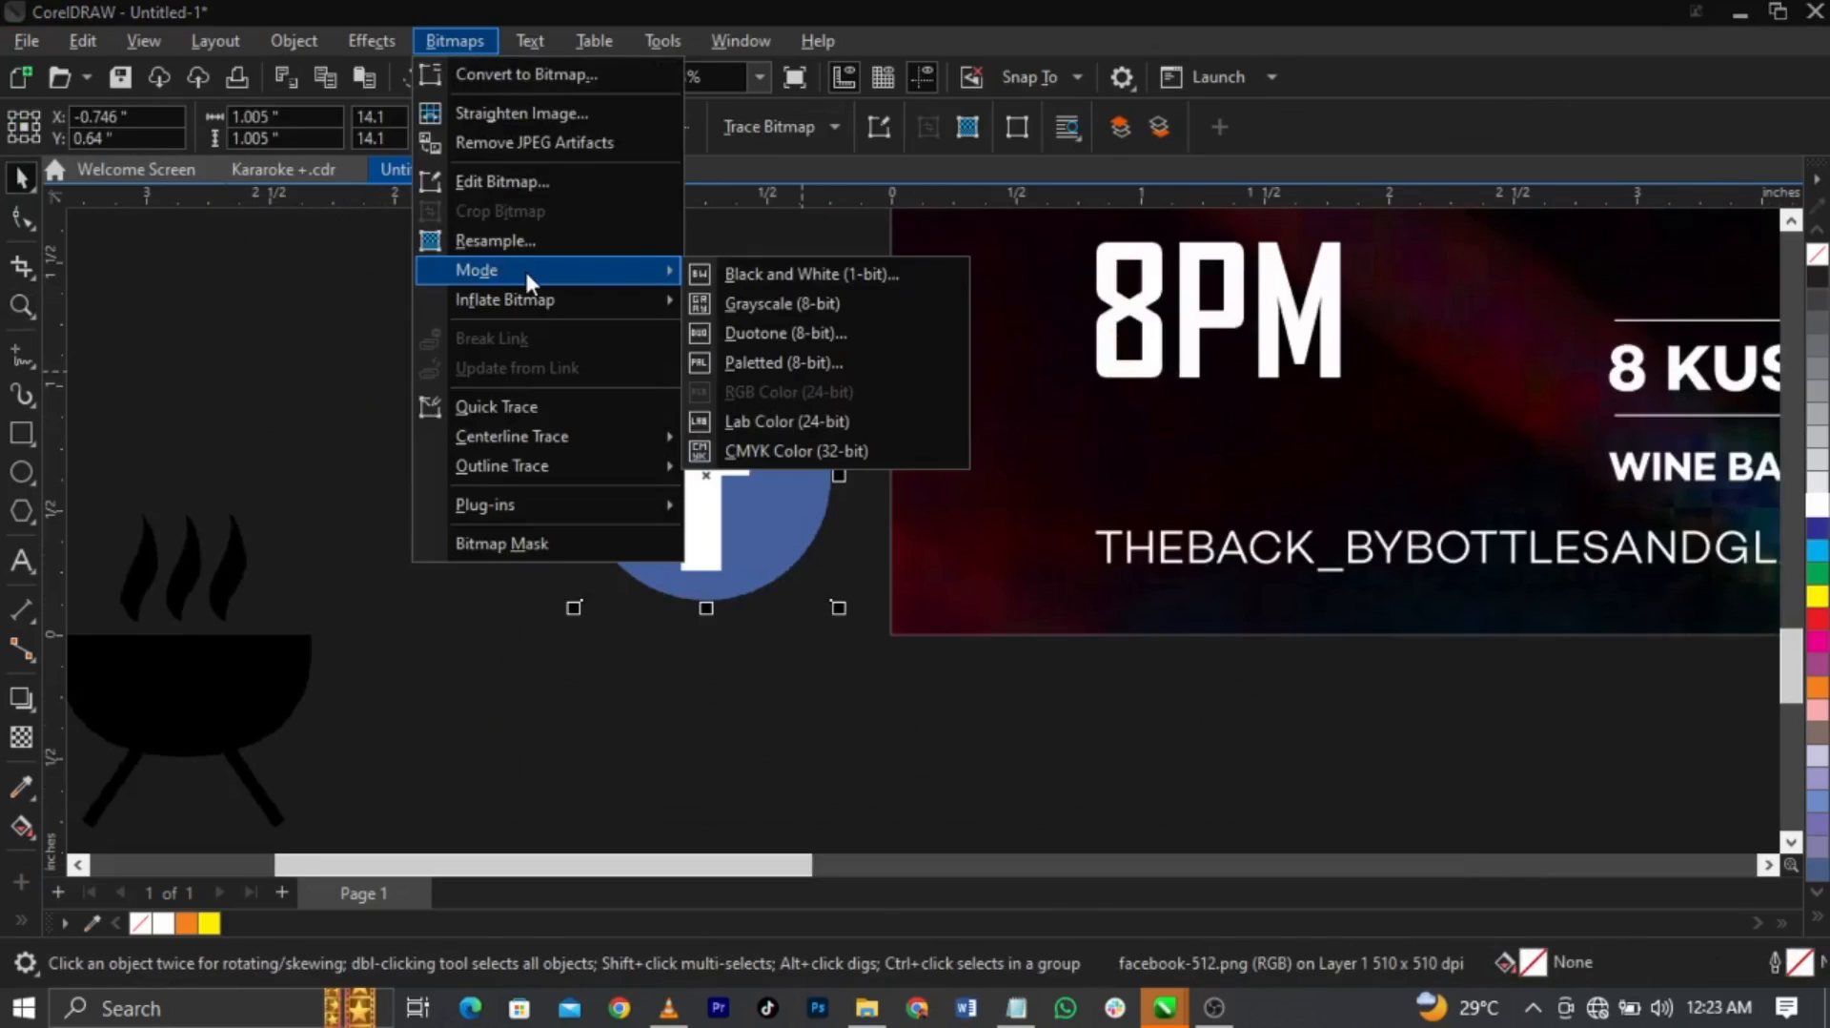
left_click(838, 275)
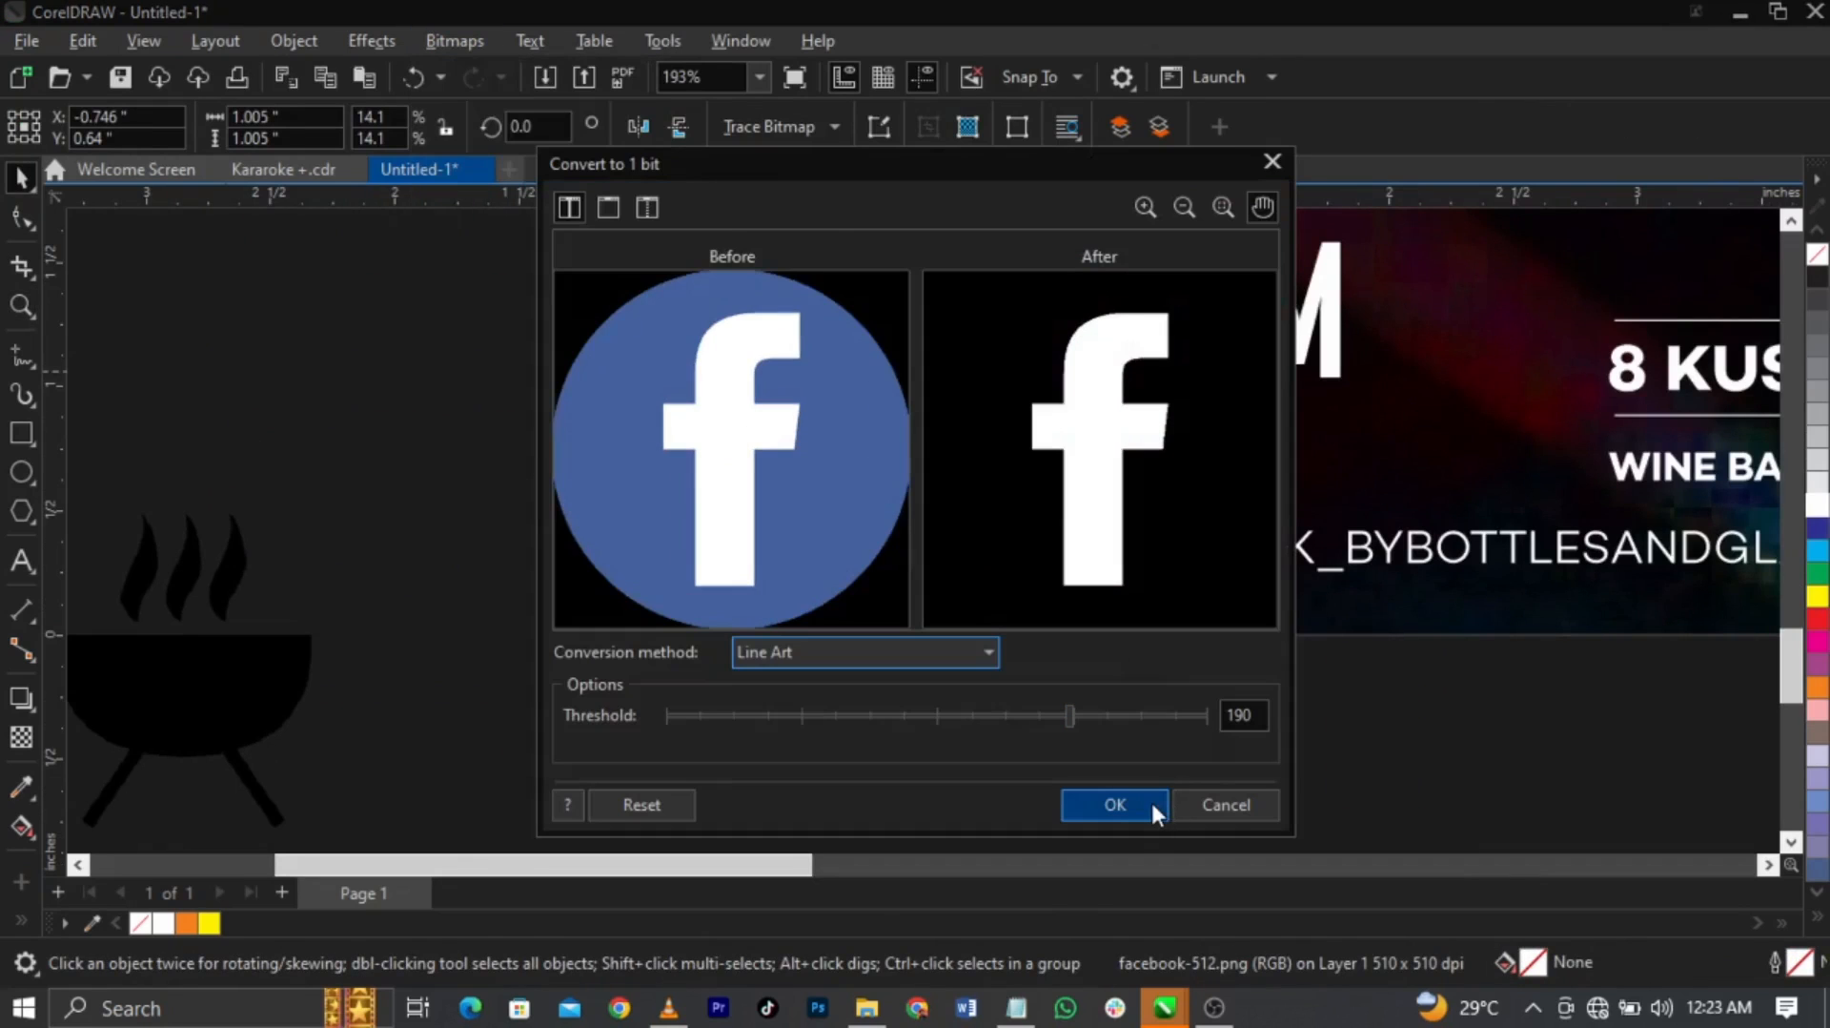
left_click(1115, 804)
Trace the black and white Facebook bitmap with an Outline trace using the Line art image type
left_click(768, 127)
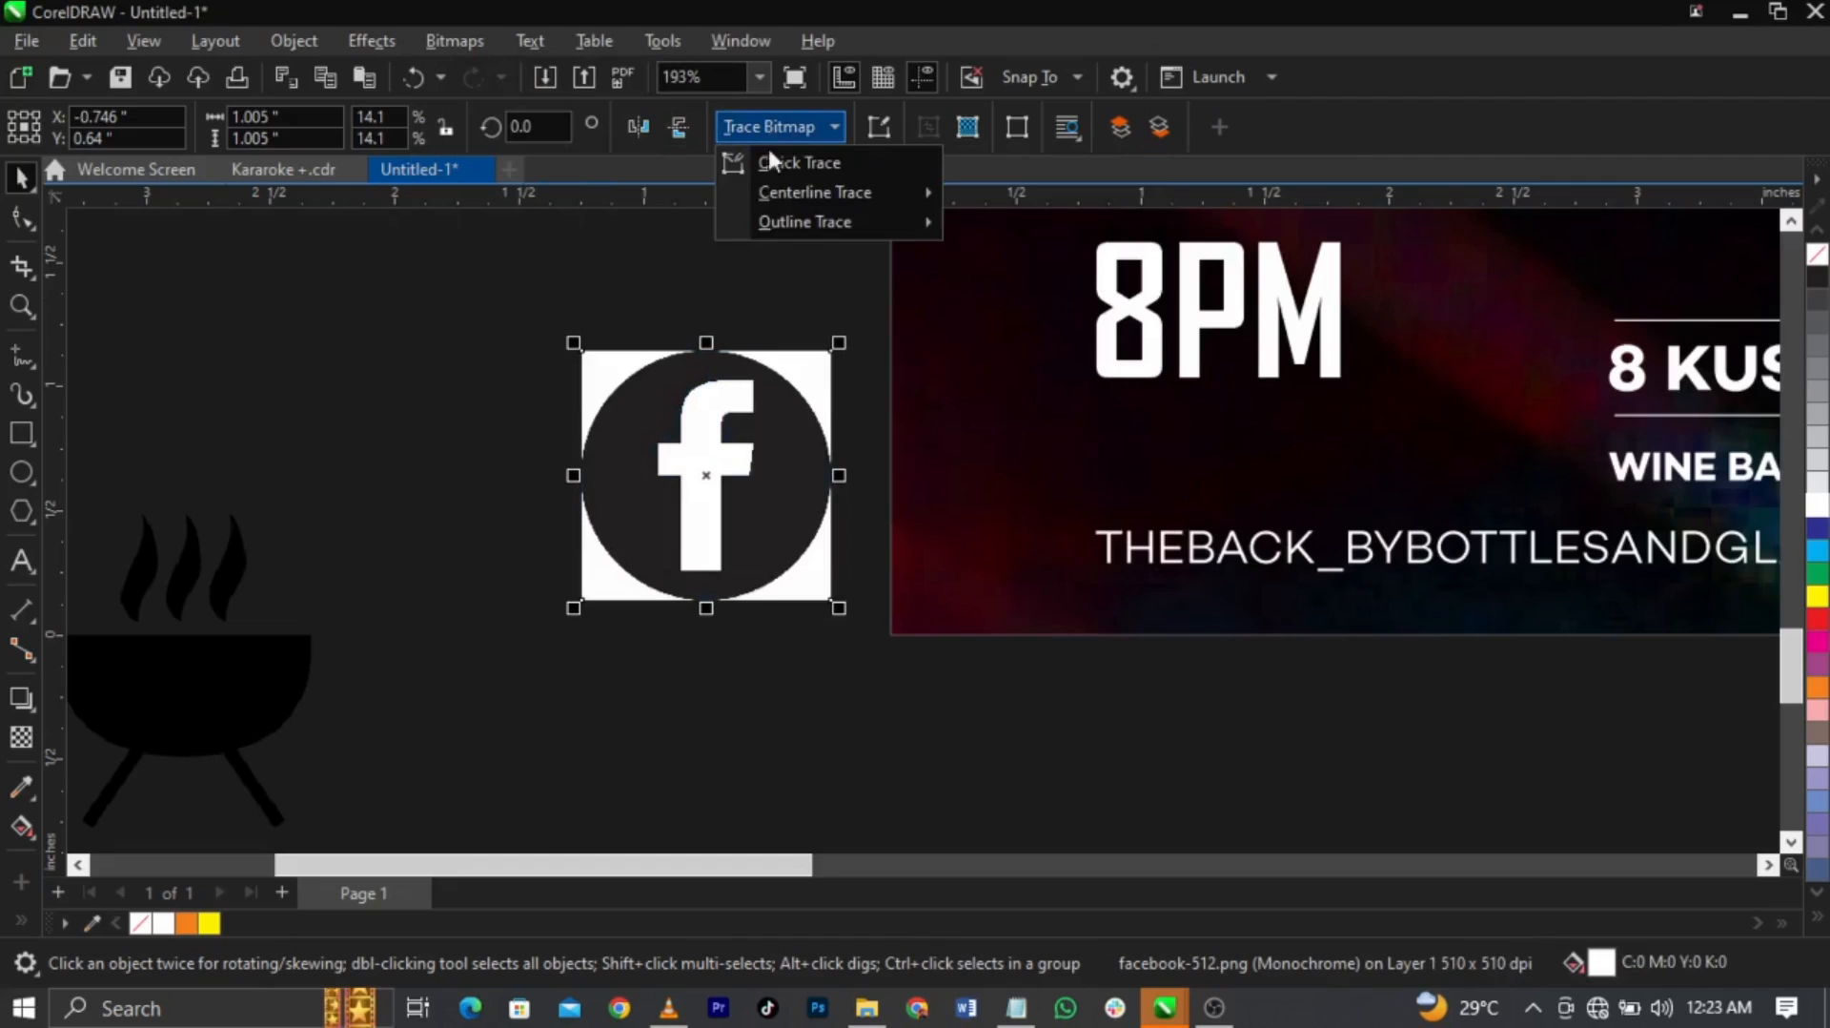
mouse_move(803, 231)
left_click(1115, 227)
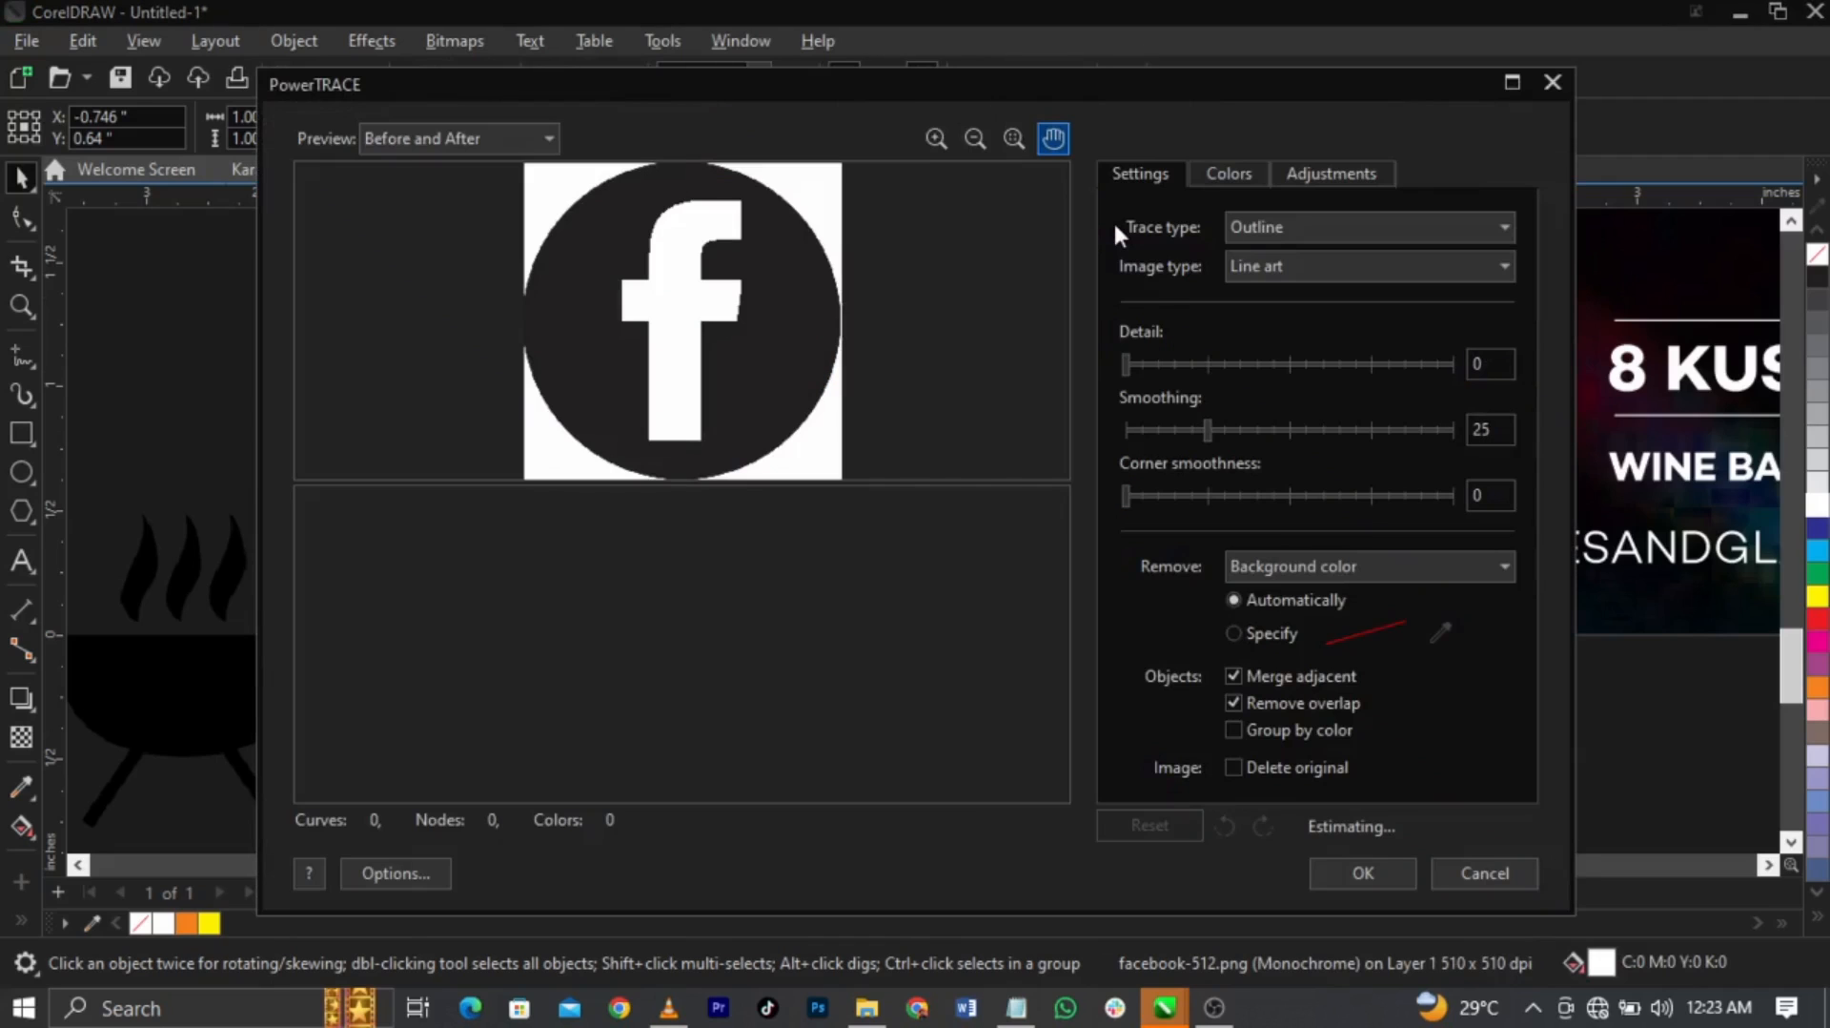
left_click(1361, 869)
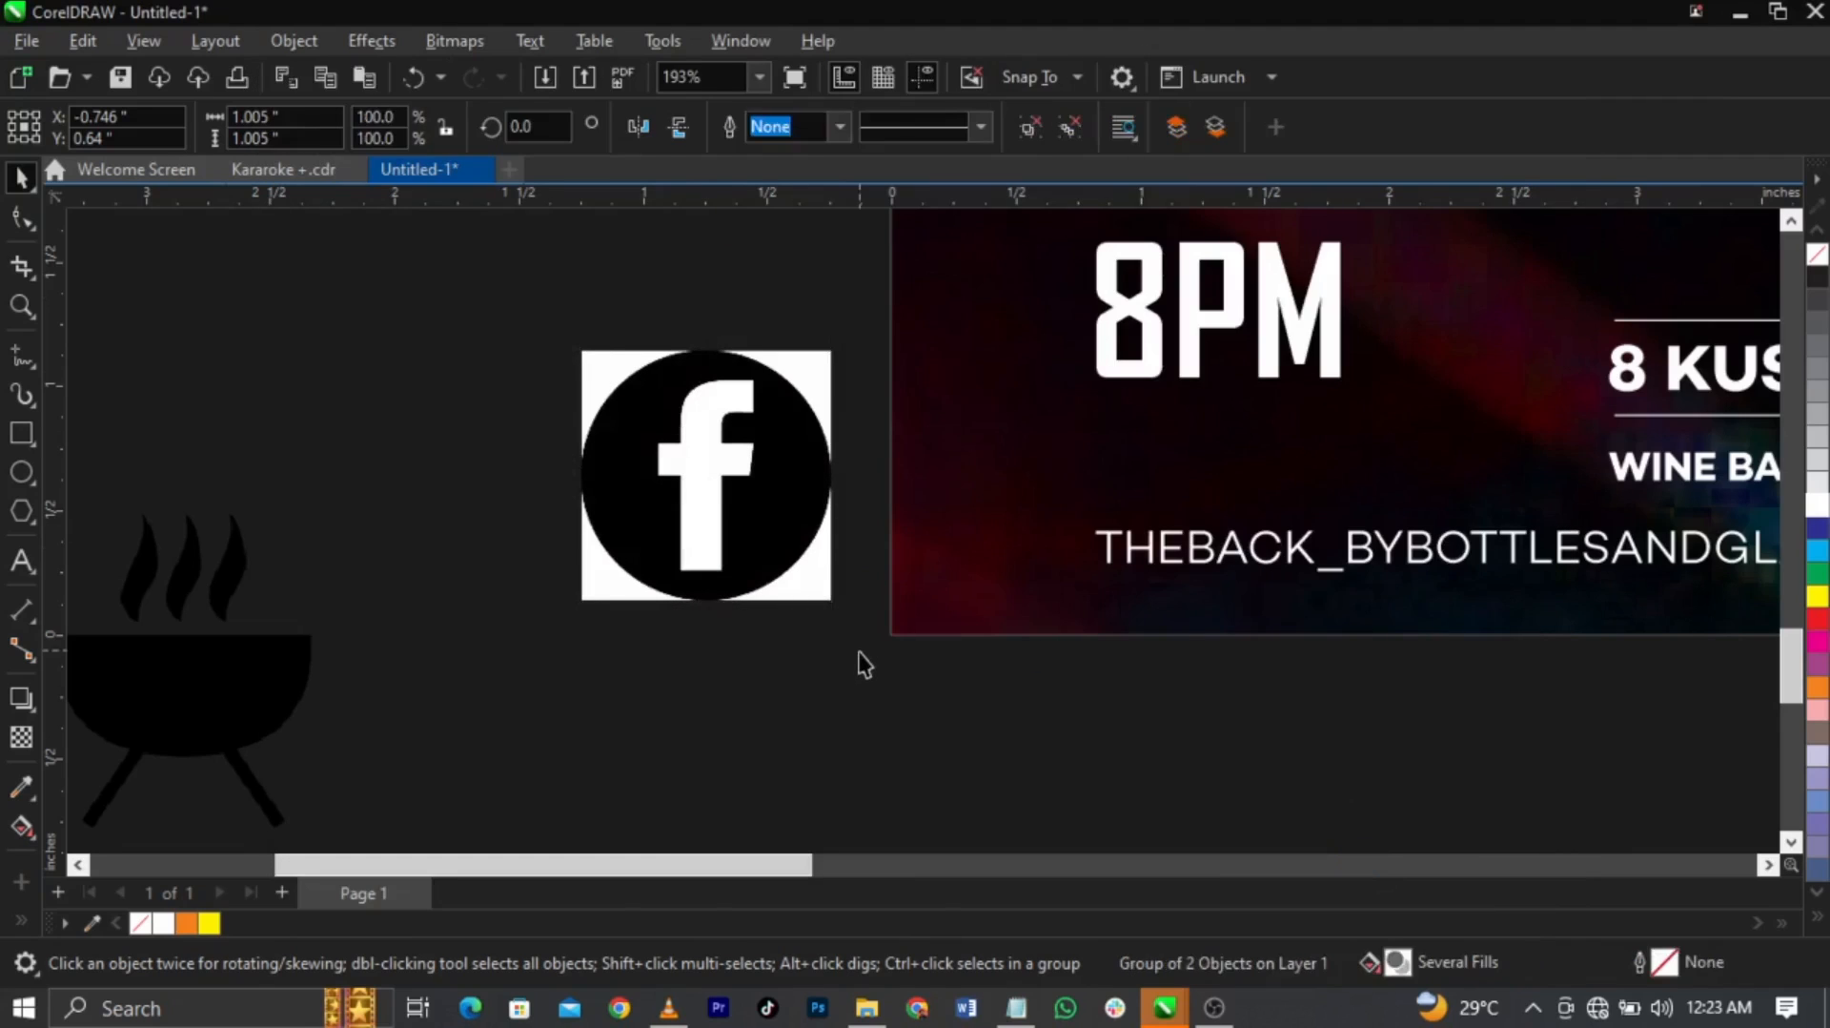
Move the traced Facebook icon aside, then delete the original bitmap and the white f shape inside the trace
left_click_drag(780, 547, 573, 551)
left_click(703, 541)
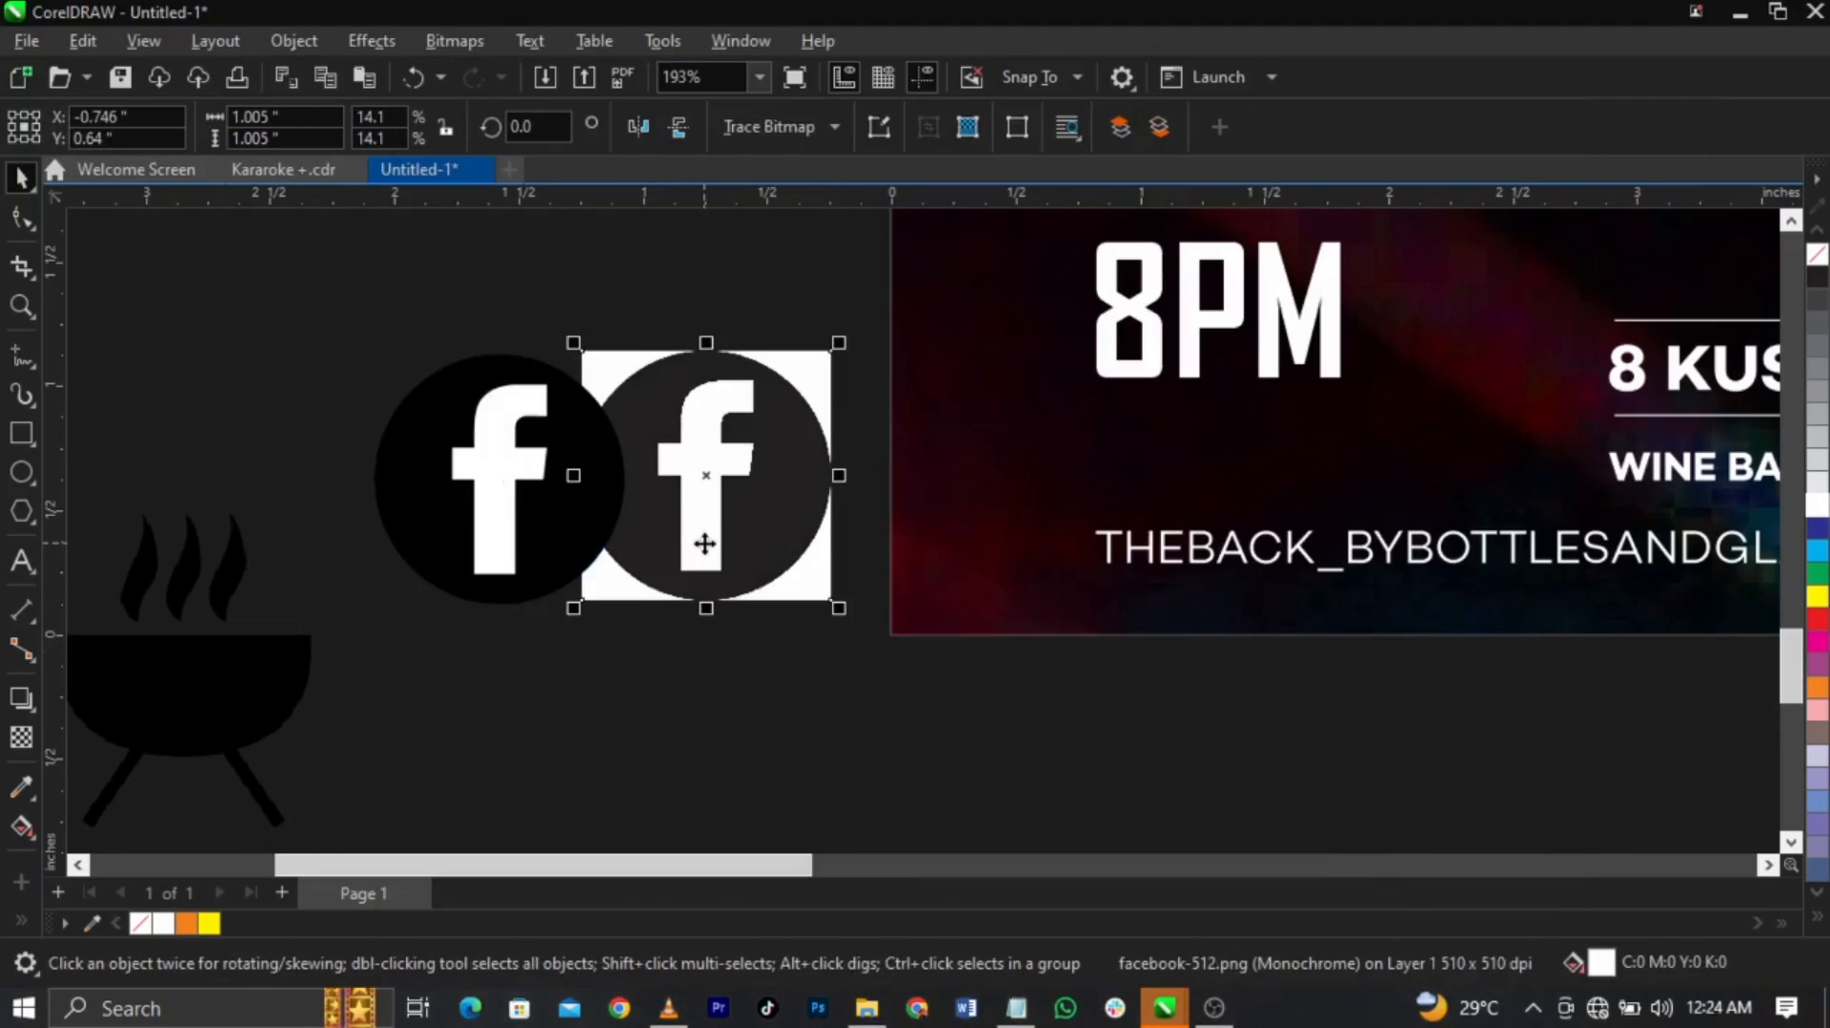
key("Delete")
left_click(499, 520)
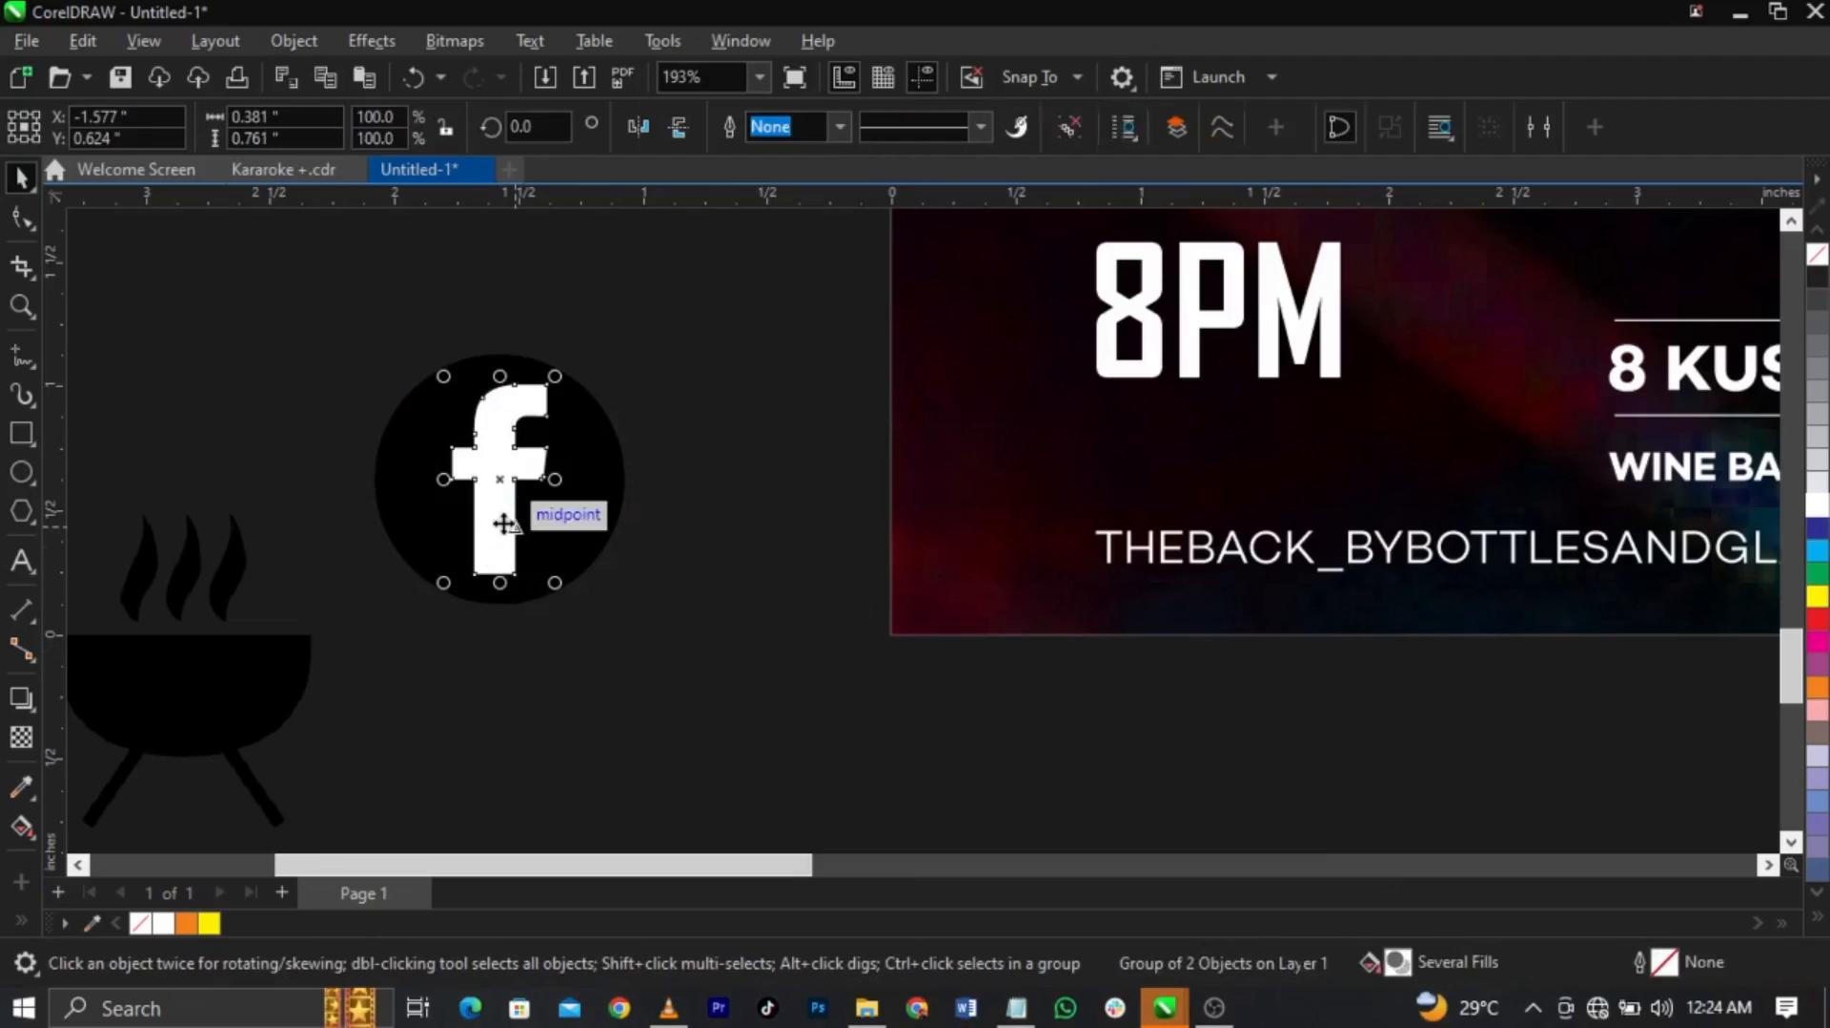
left_click(498, 520, "ctrl")
left_click(721, 583)
Bring the Instagram logo down next to the traced Facebook icon, without the two overlapping
scroll(779, 633, "down", 5)
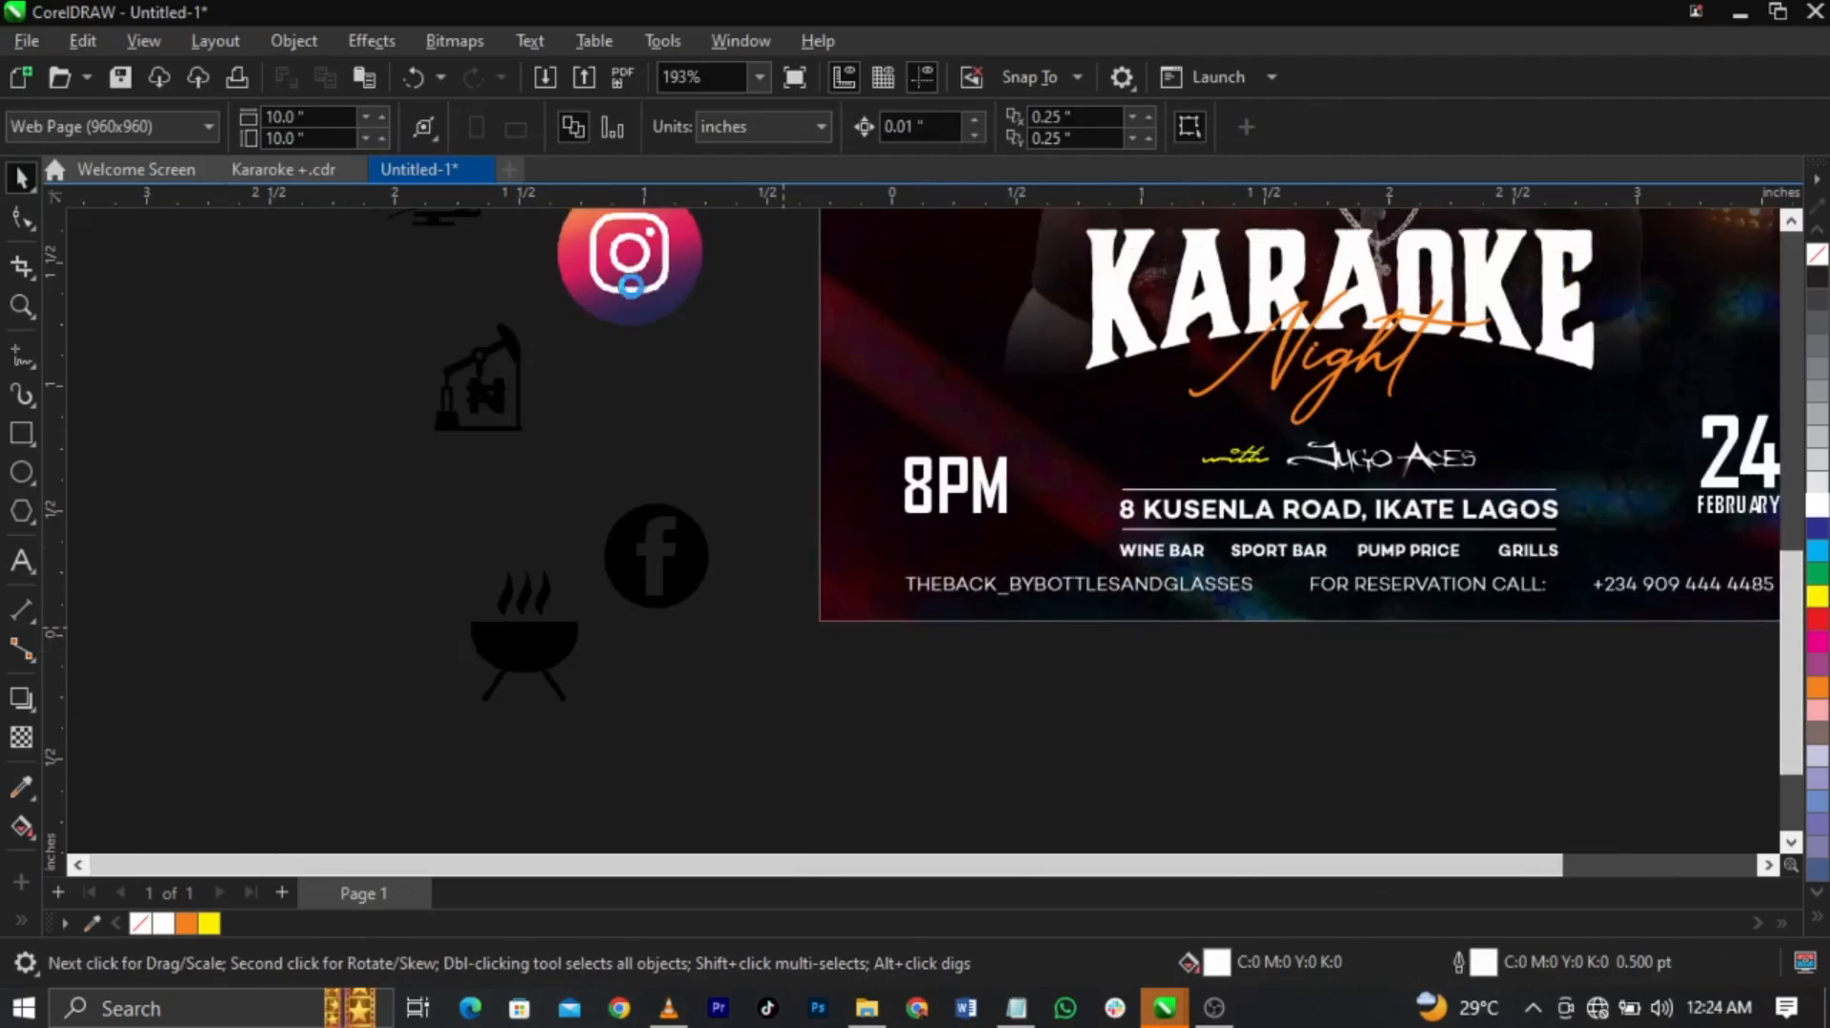
left_click(669, 317)
left_click_drag(668, 317, 715, 519)
scroll(667, 488, "up", 5)
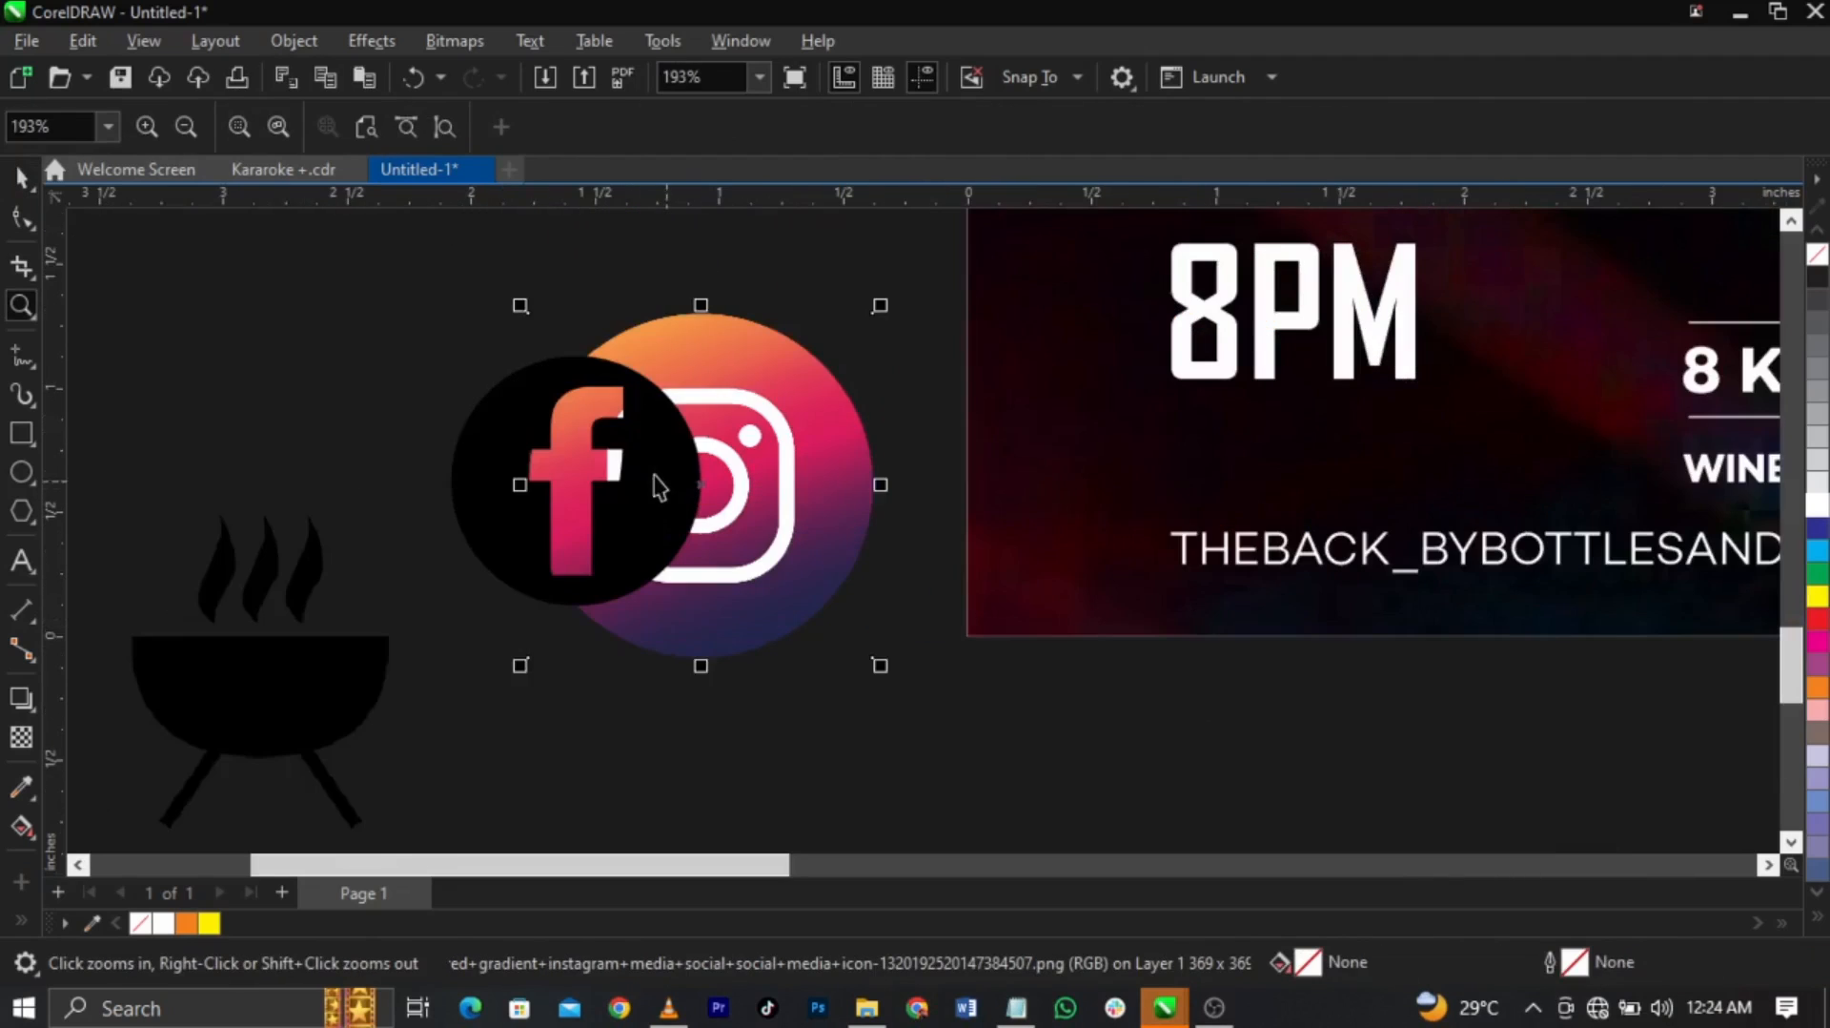
key("ctrl+z")
Convert the Instagram logo to a 1-bit black and white Line Art bitmap with threshold 190
left_click(748, 482)
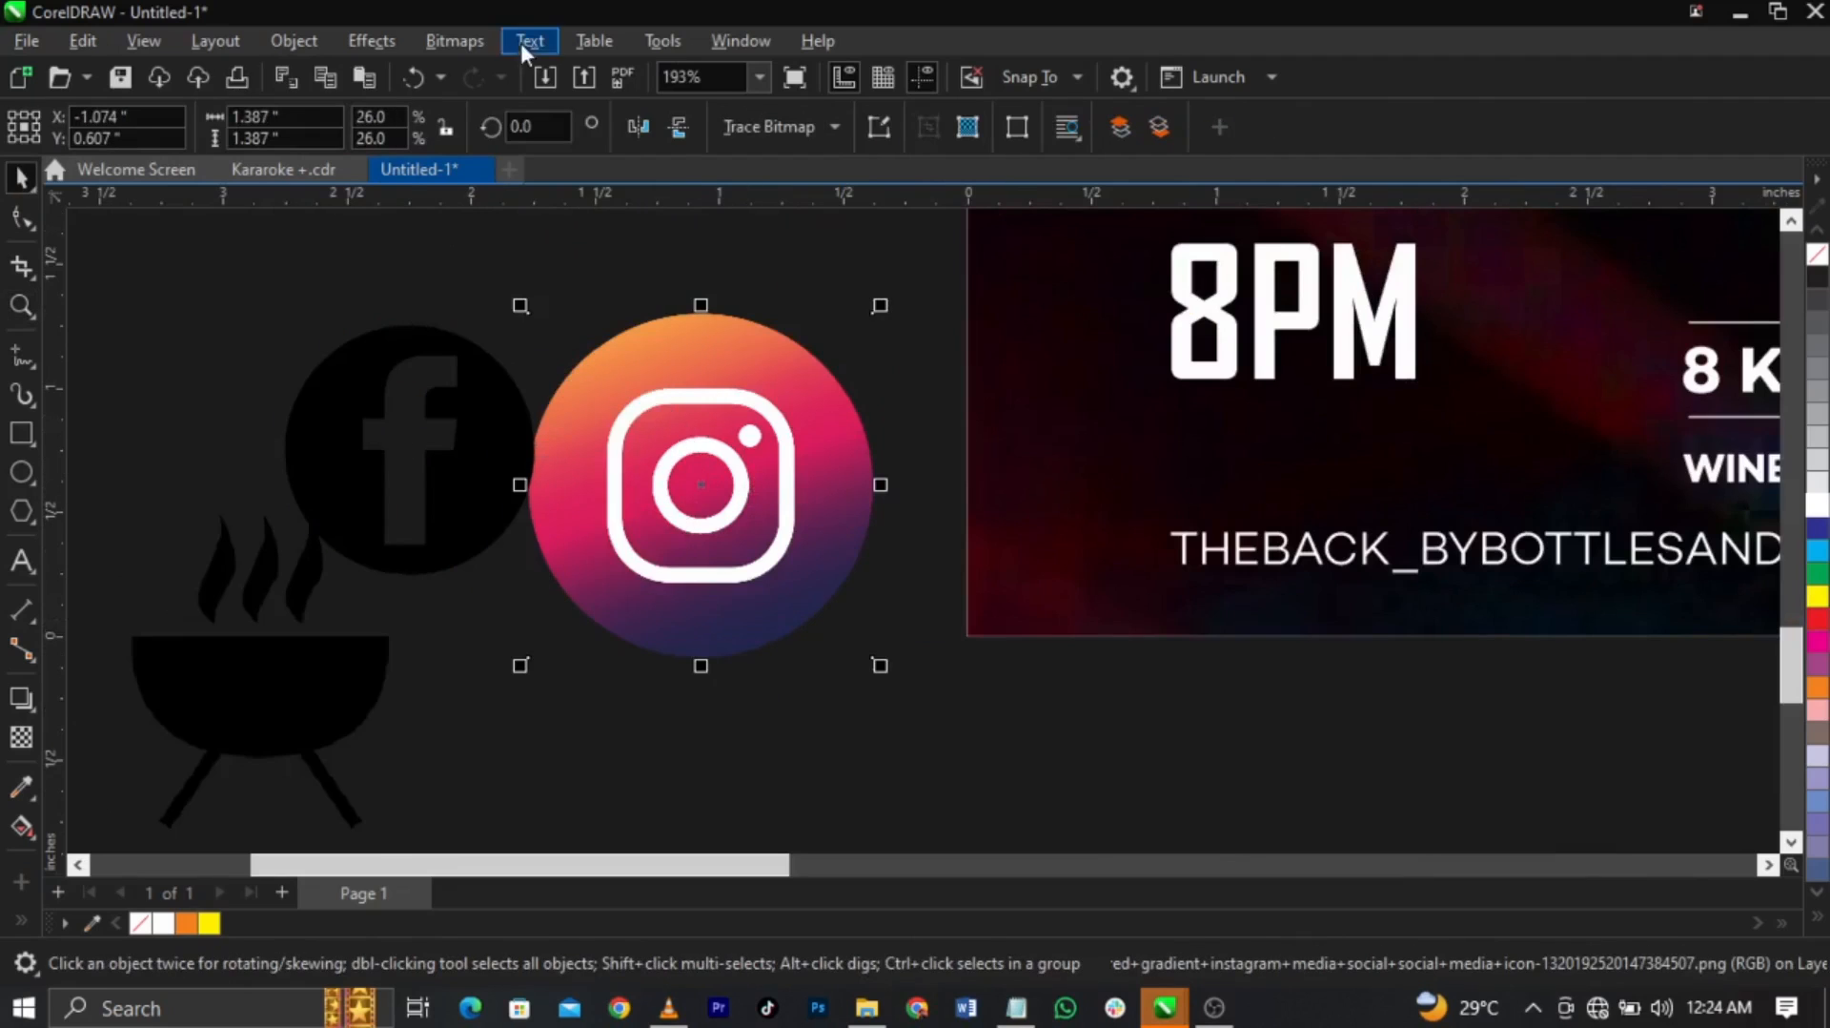
left_click(457, 40)
mouse_move(515, 276)
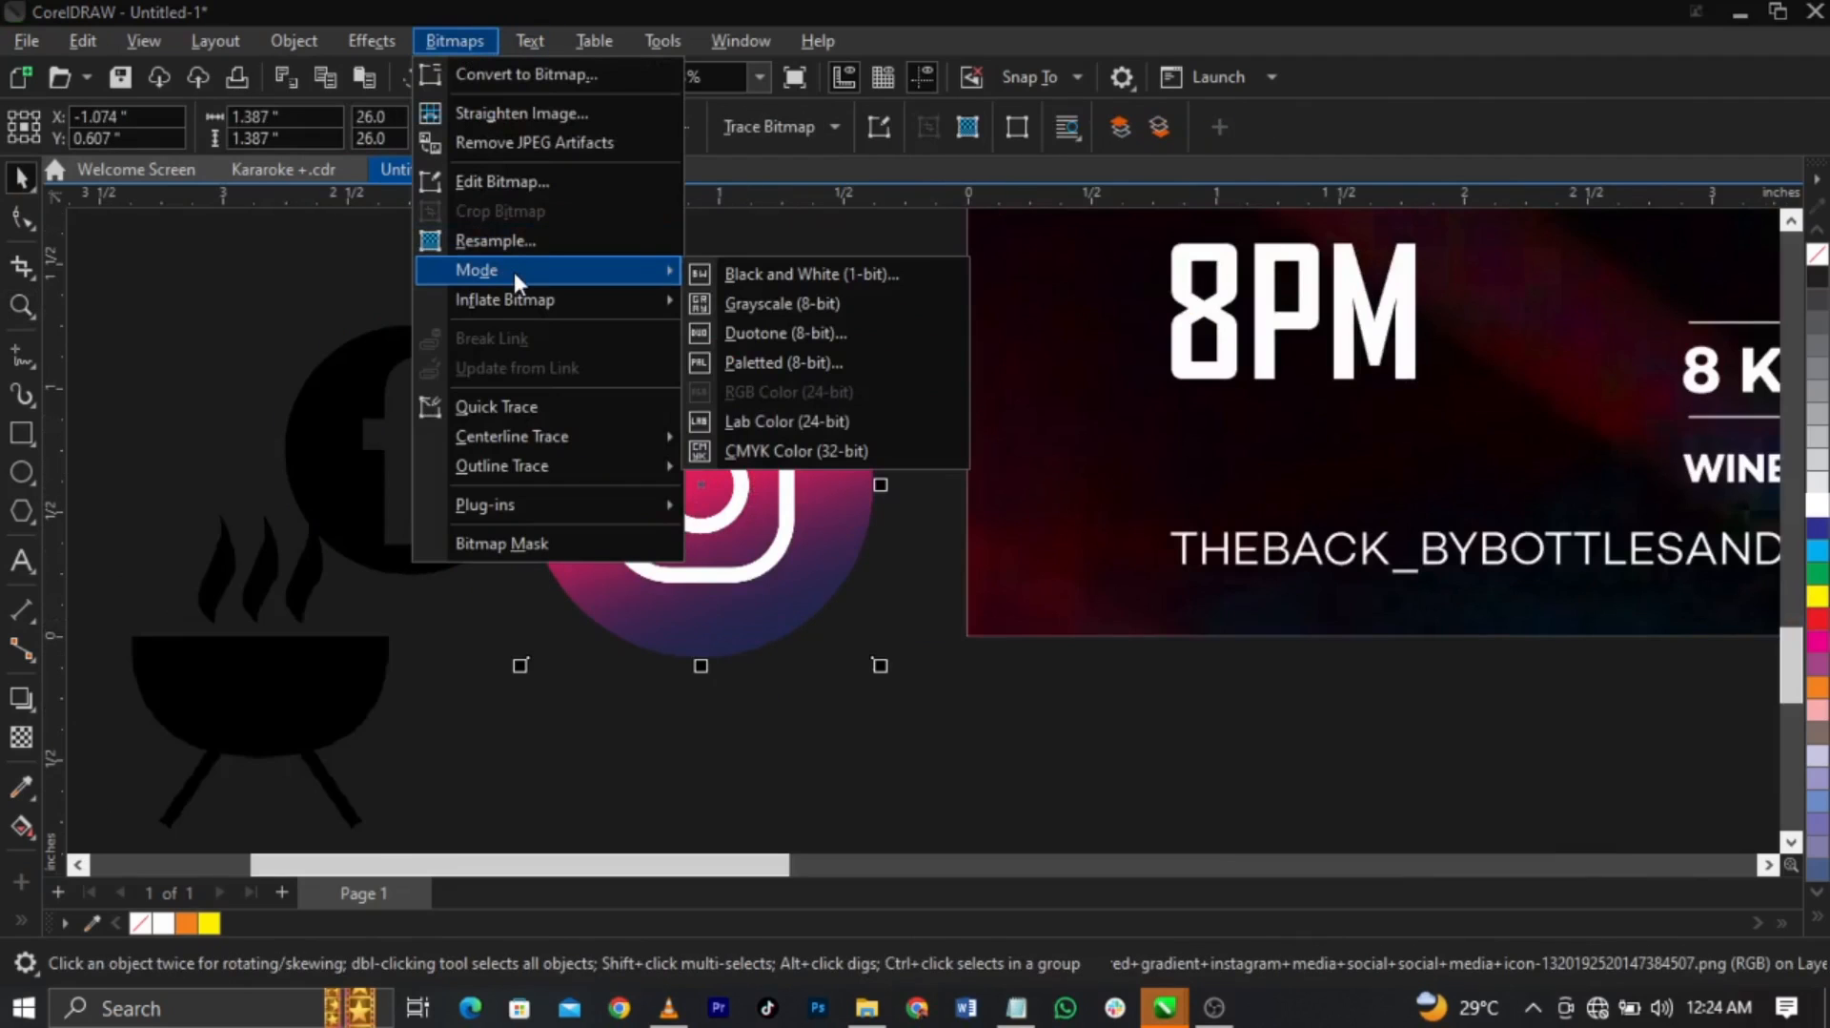
left_click(782, 276)
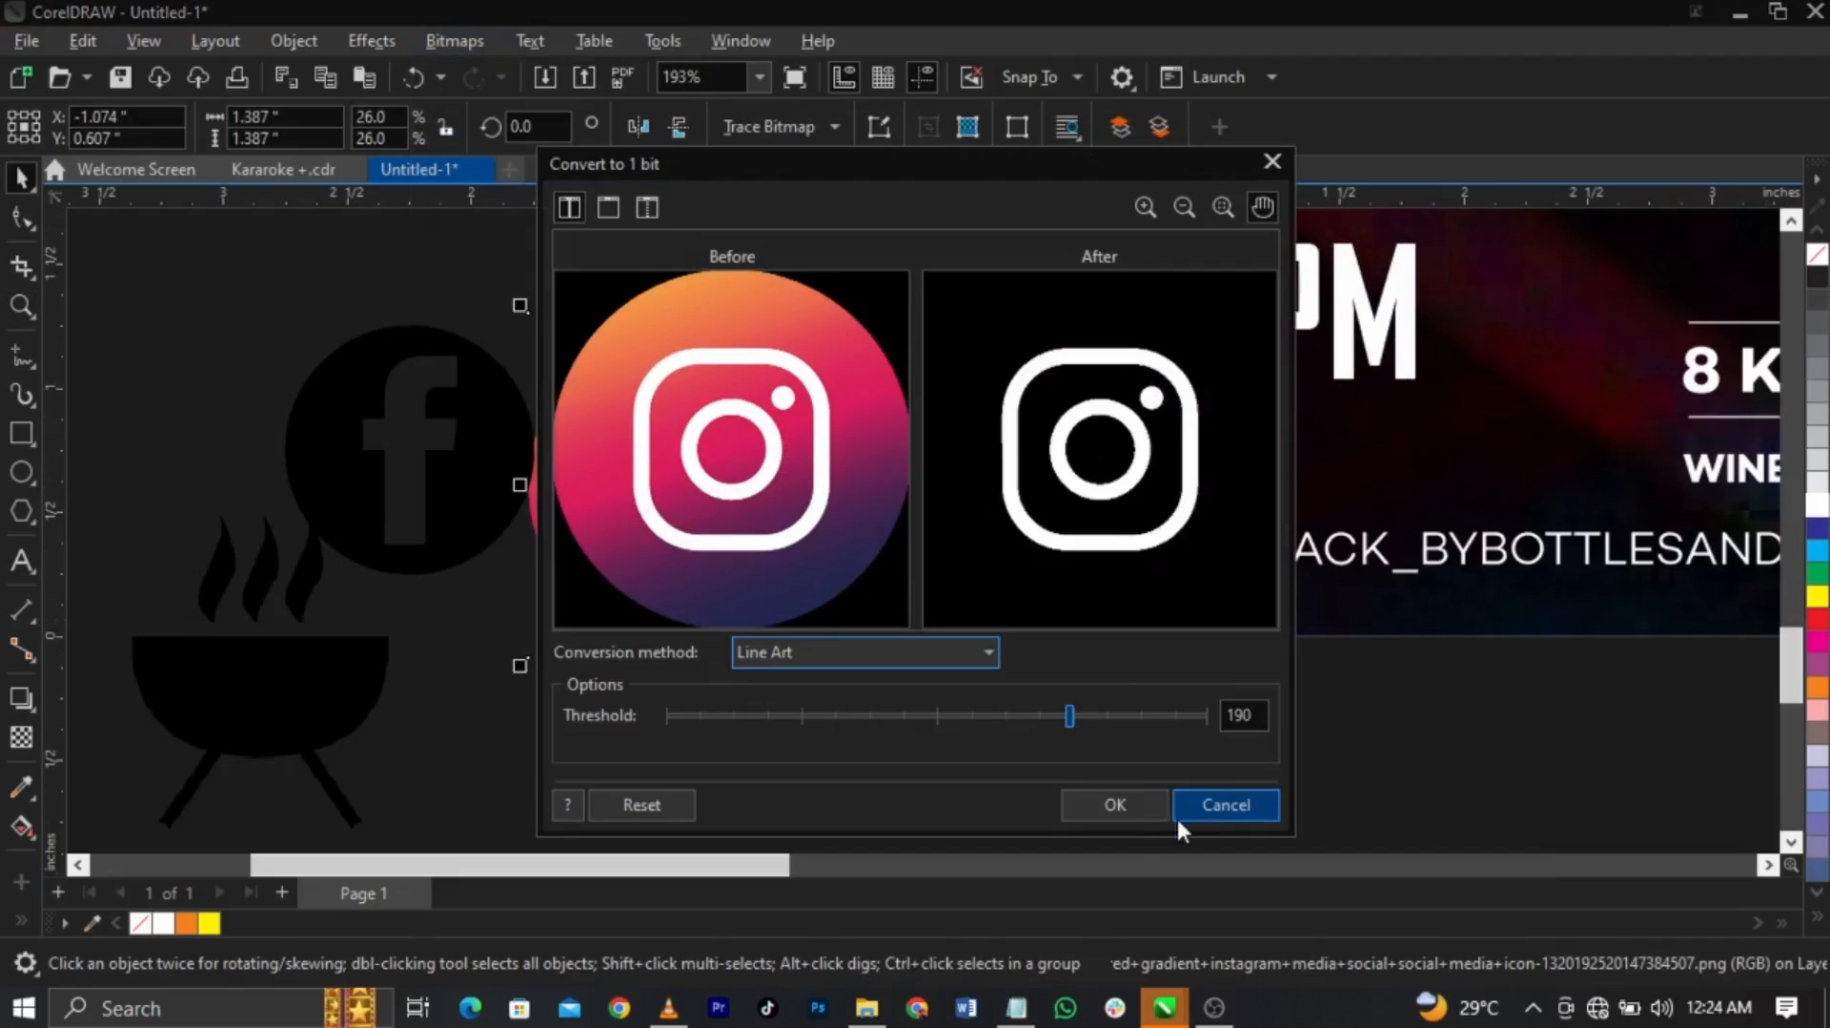
left_click(1114, 804)
Trace the black and white Instagram bitmap with an Outline trace using the Line art image type
left_click(820, 135)
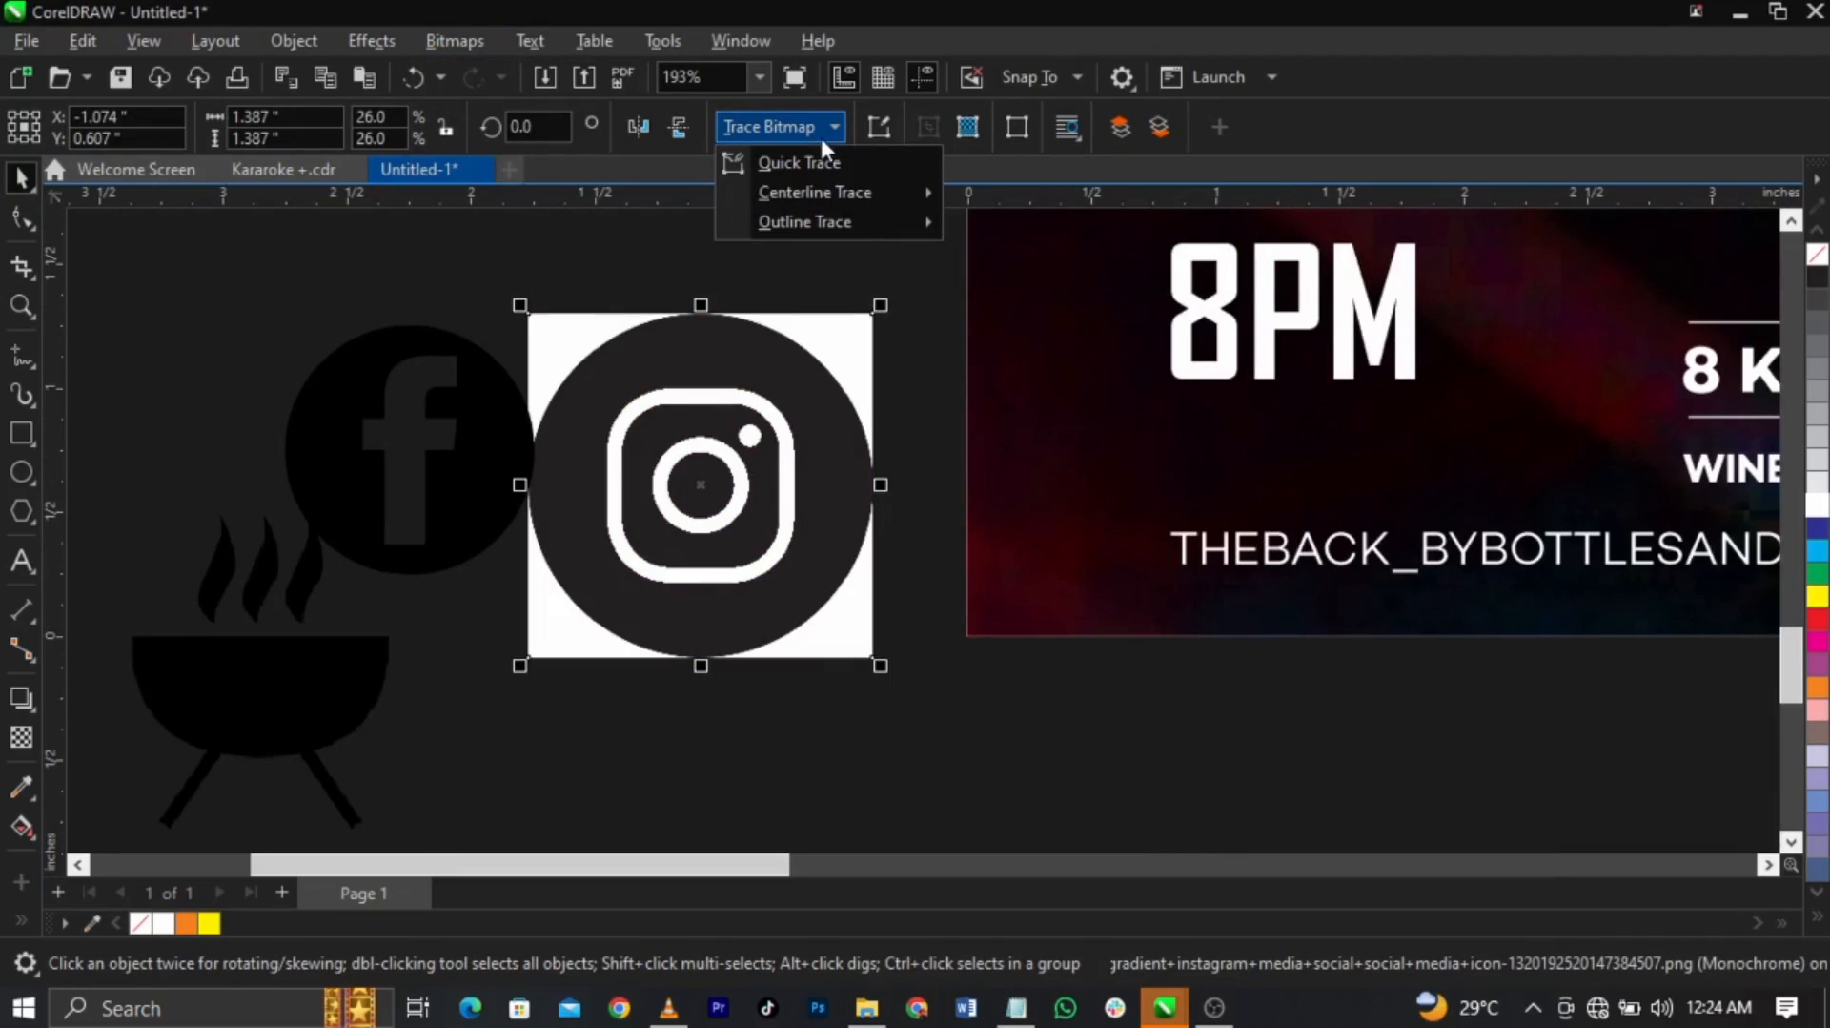
mouse_move(848, 219)
left_click(1025, 223)
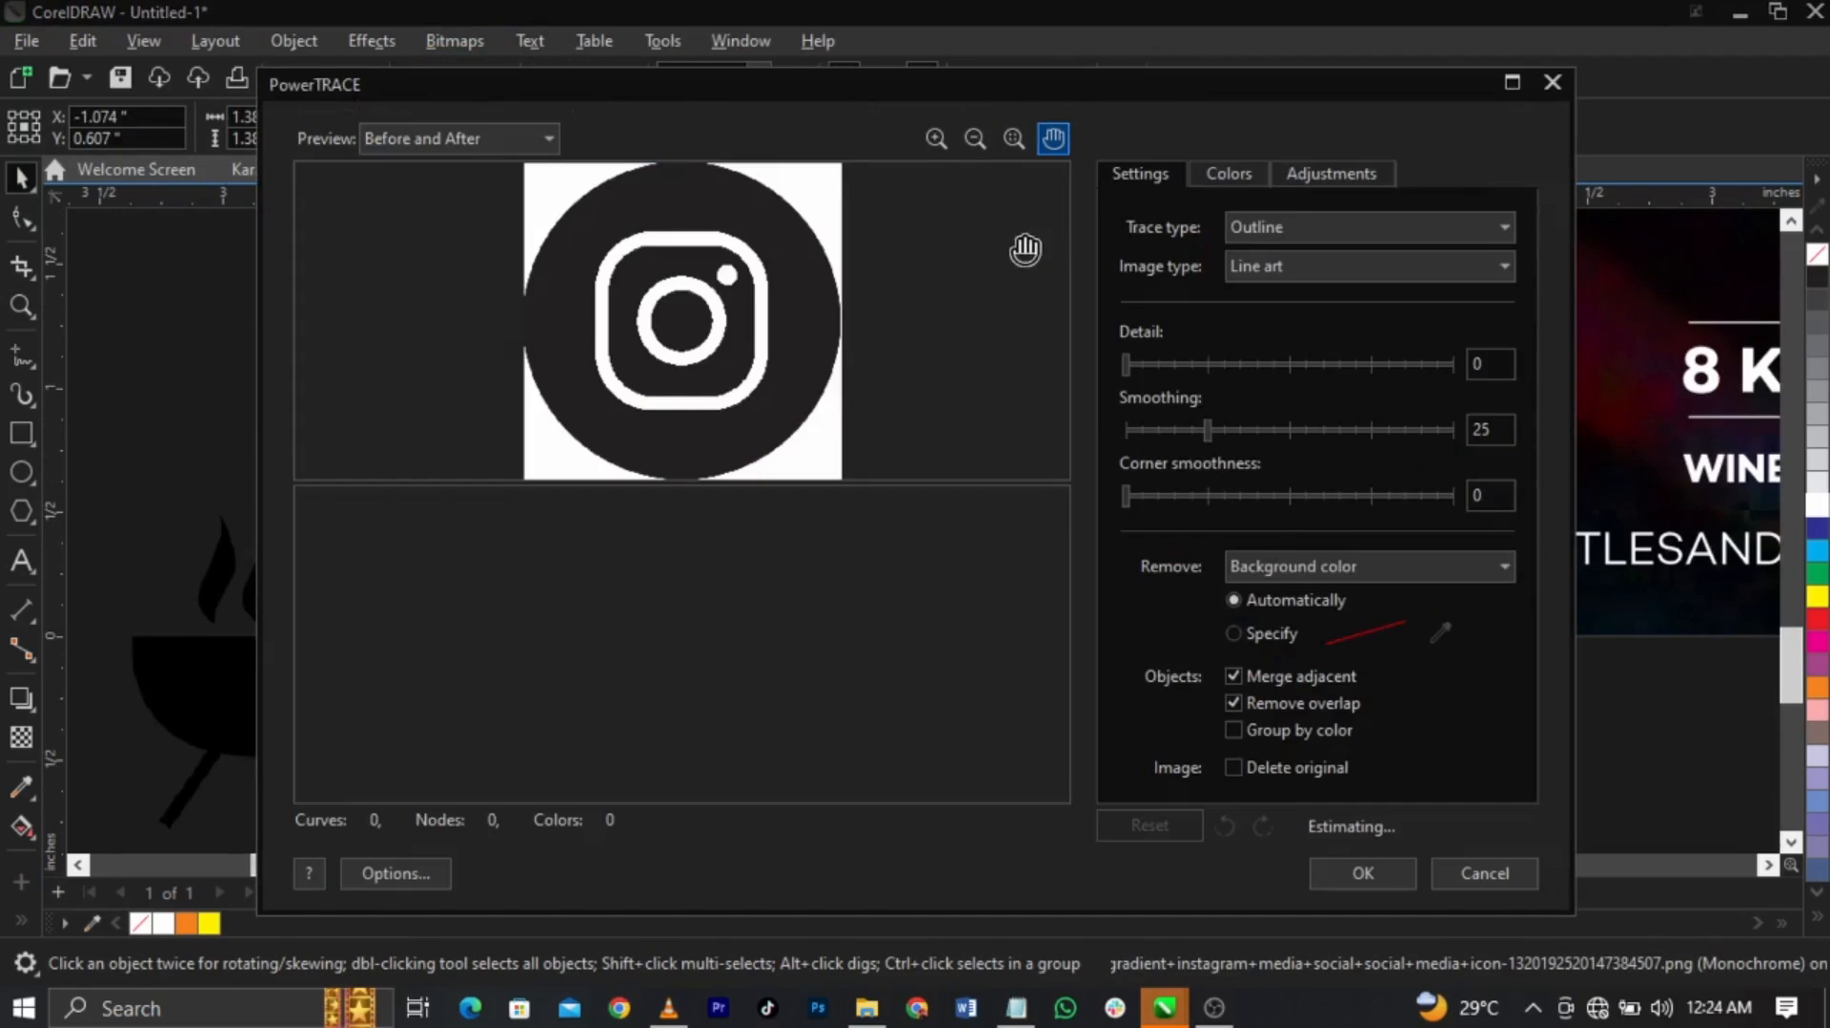
left_click(1337, 874)
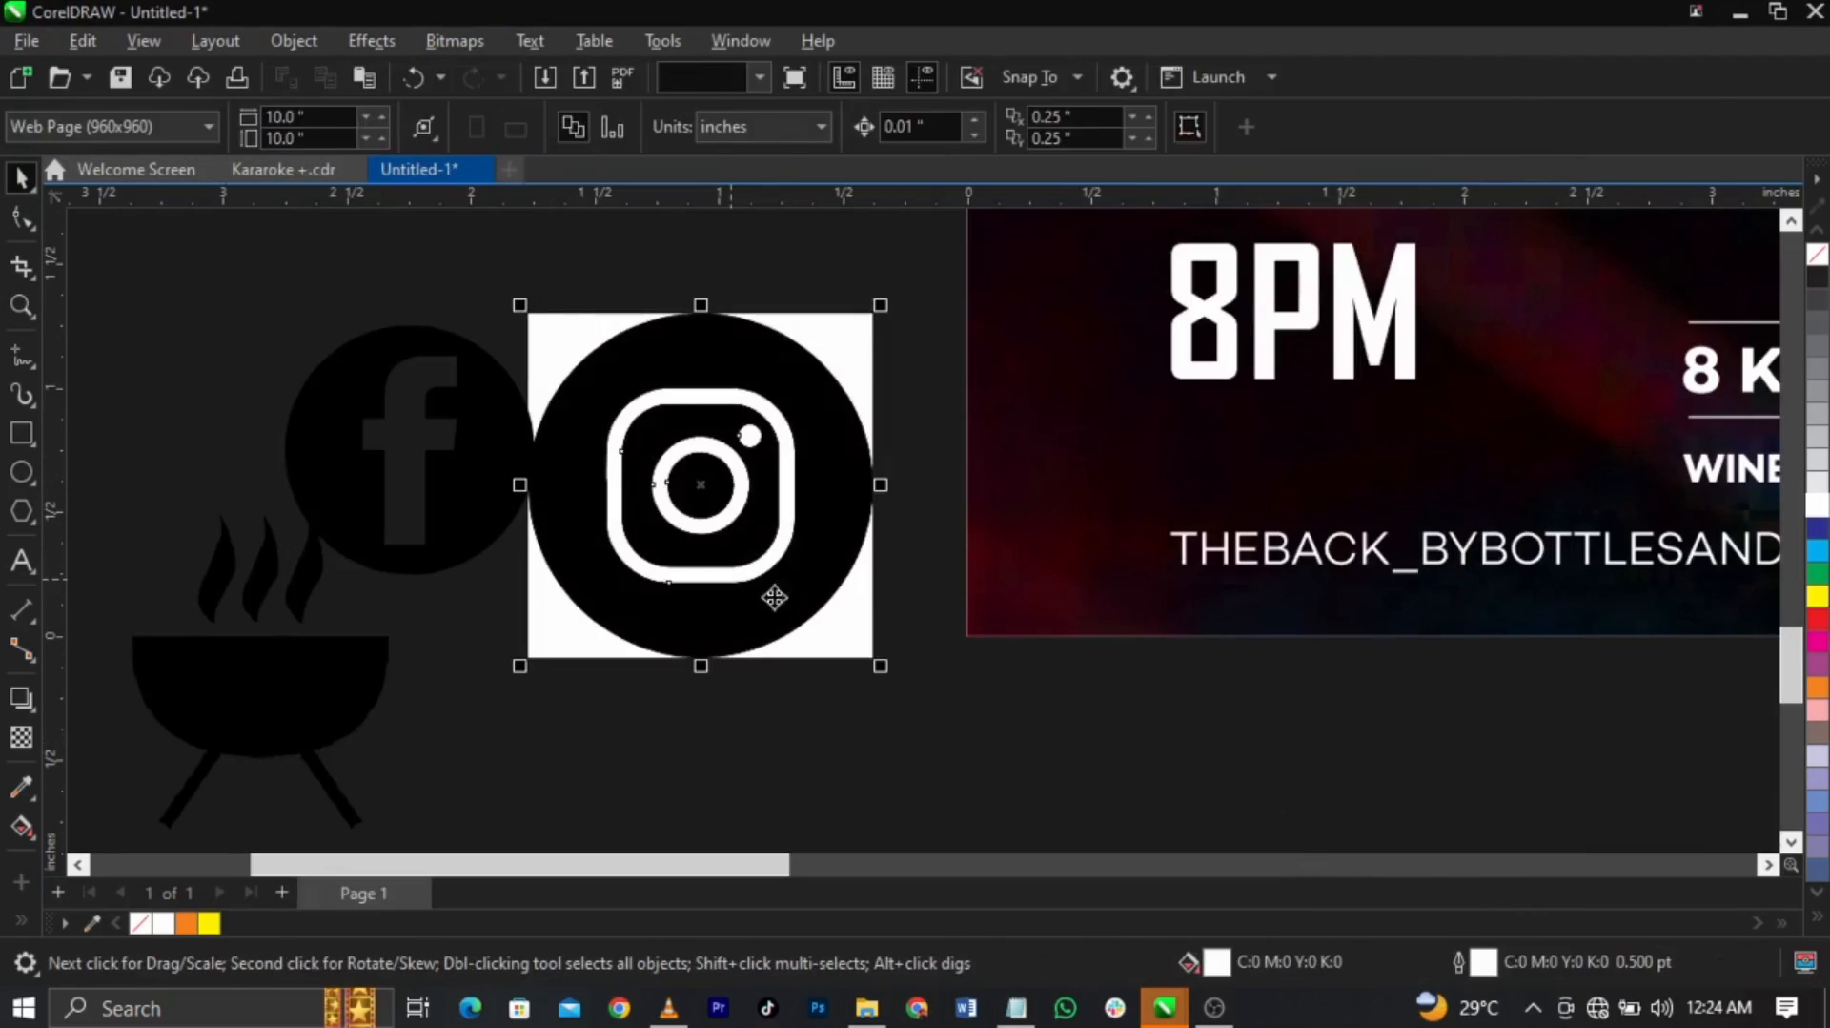
Delete the original Instagram bitmap and the white frame, lens ring and dot shapes inside its trace
left_click_drag(830, 624, 632, 596)
key("Delete")
left_click(708, 577)
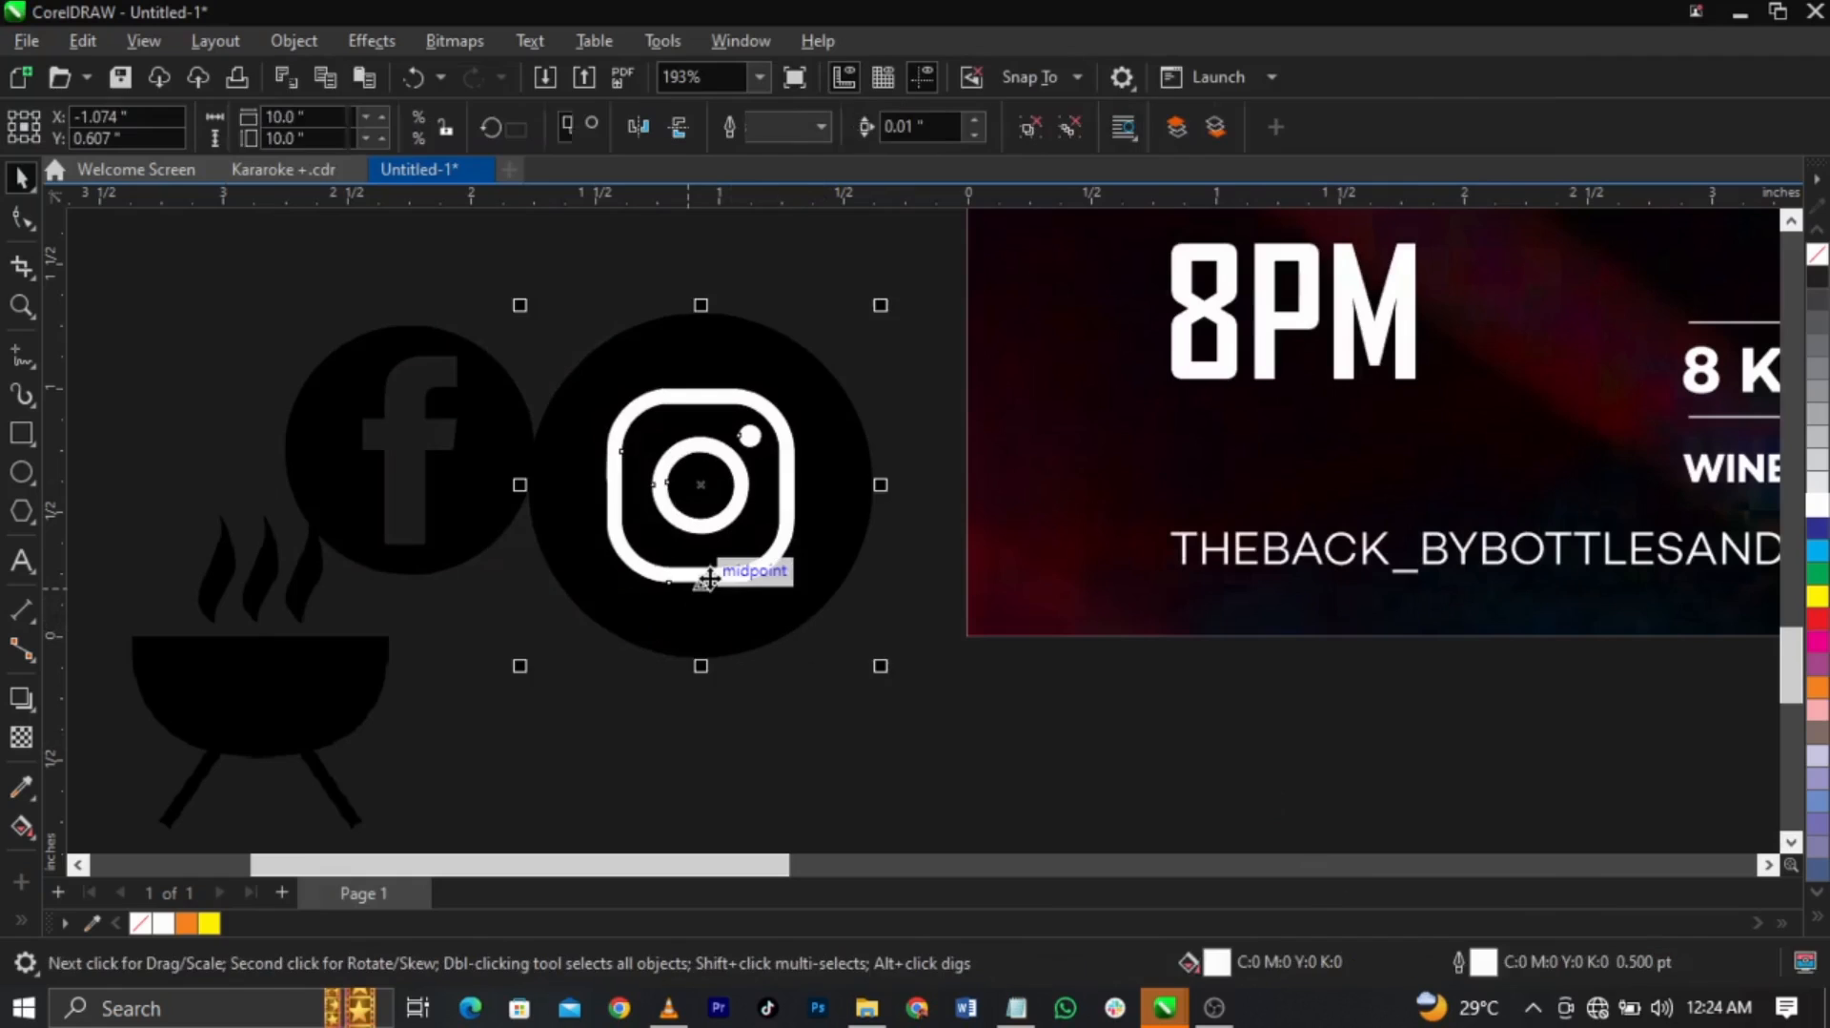
left_click(708, 577, "ctrl")
key("Delete")
left_click(721, 534)
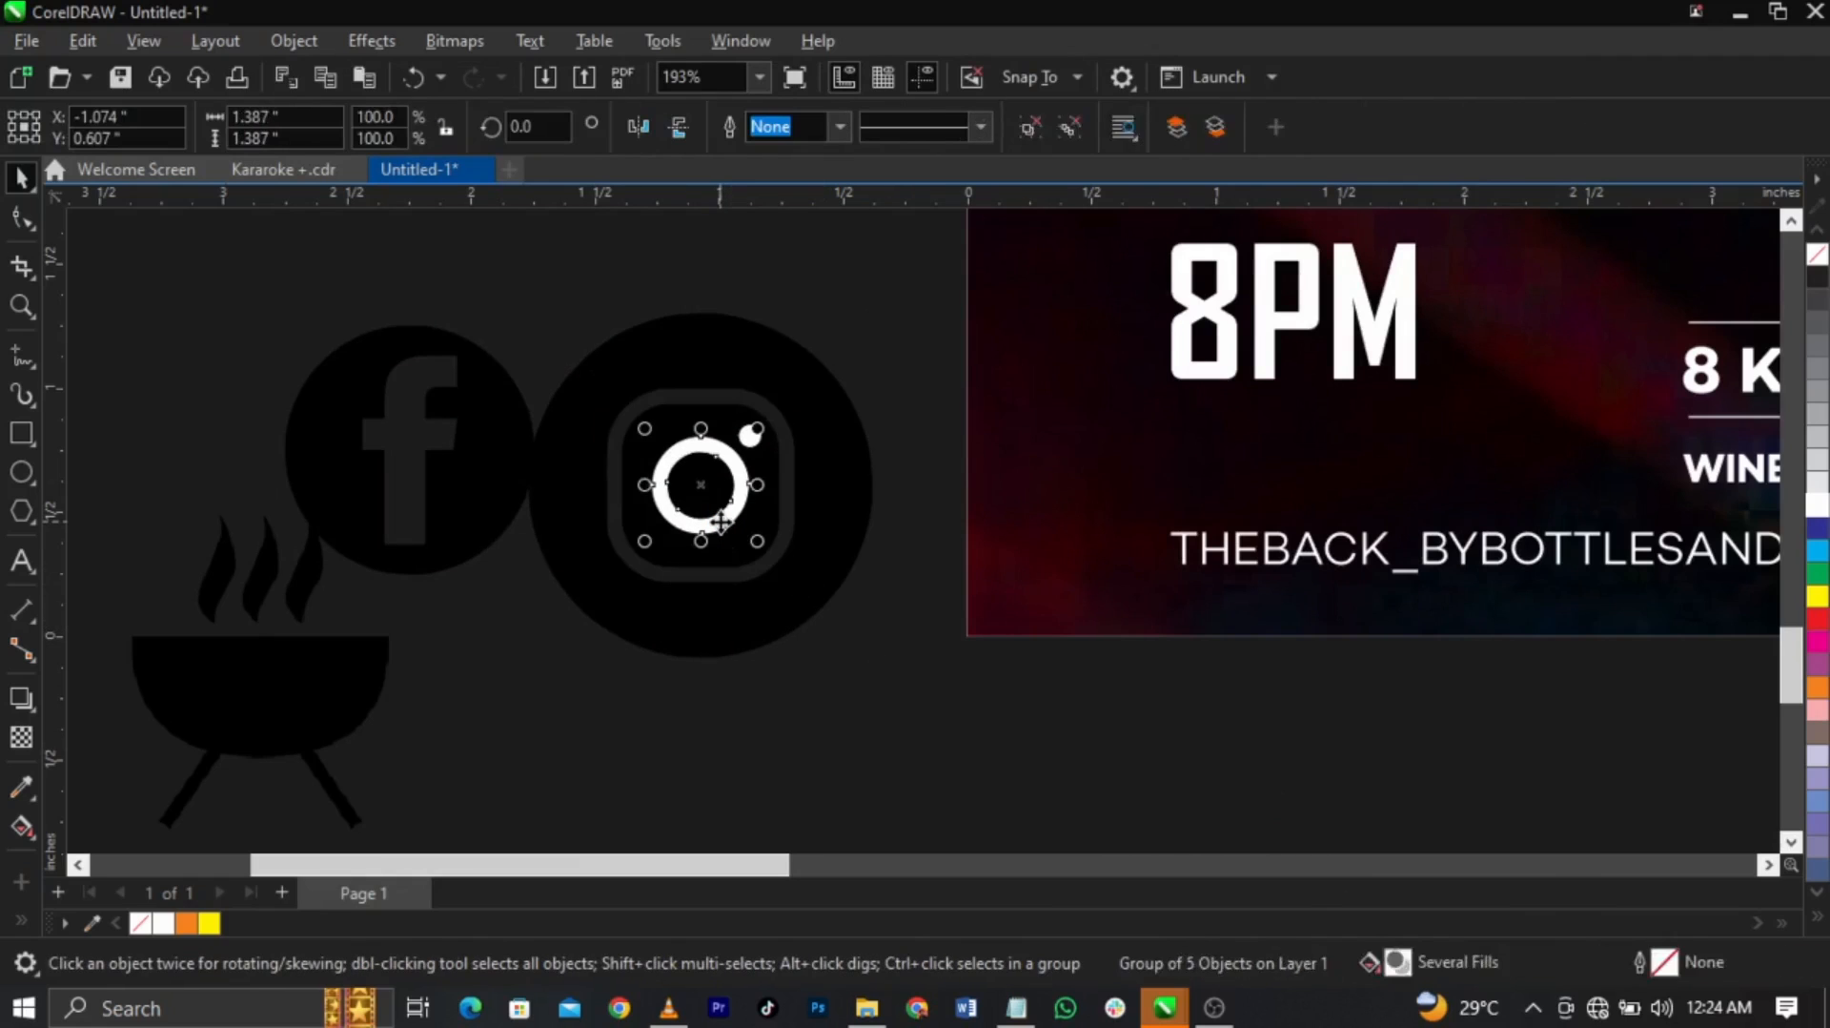
left_click(705, 500, "ctrl")
key("Delete")
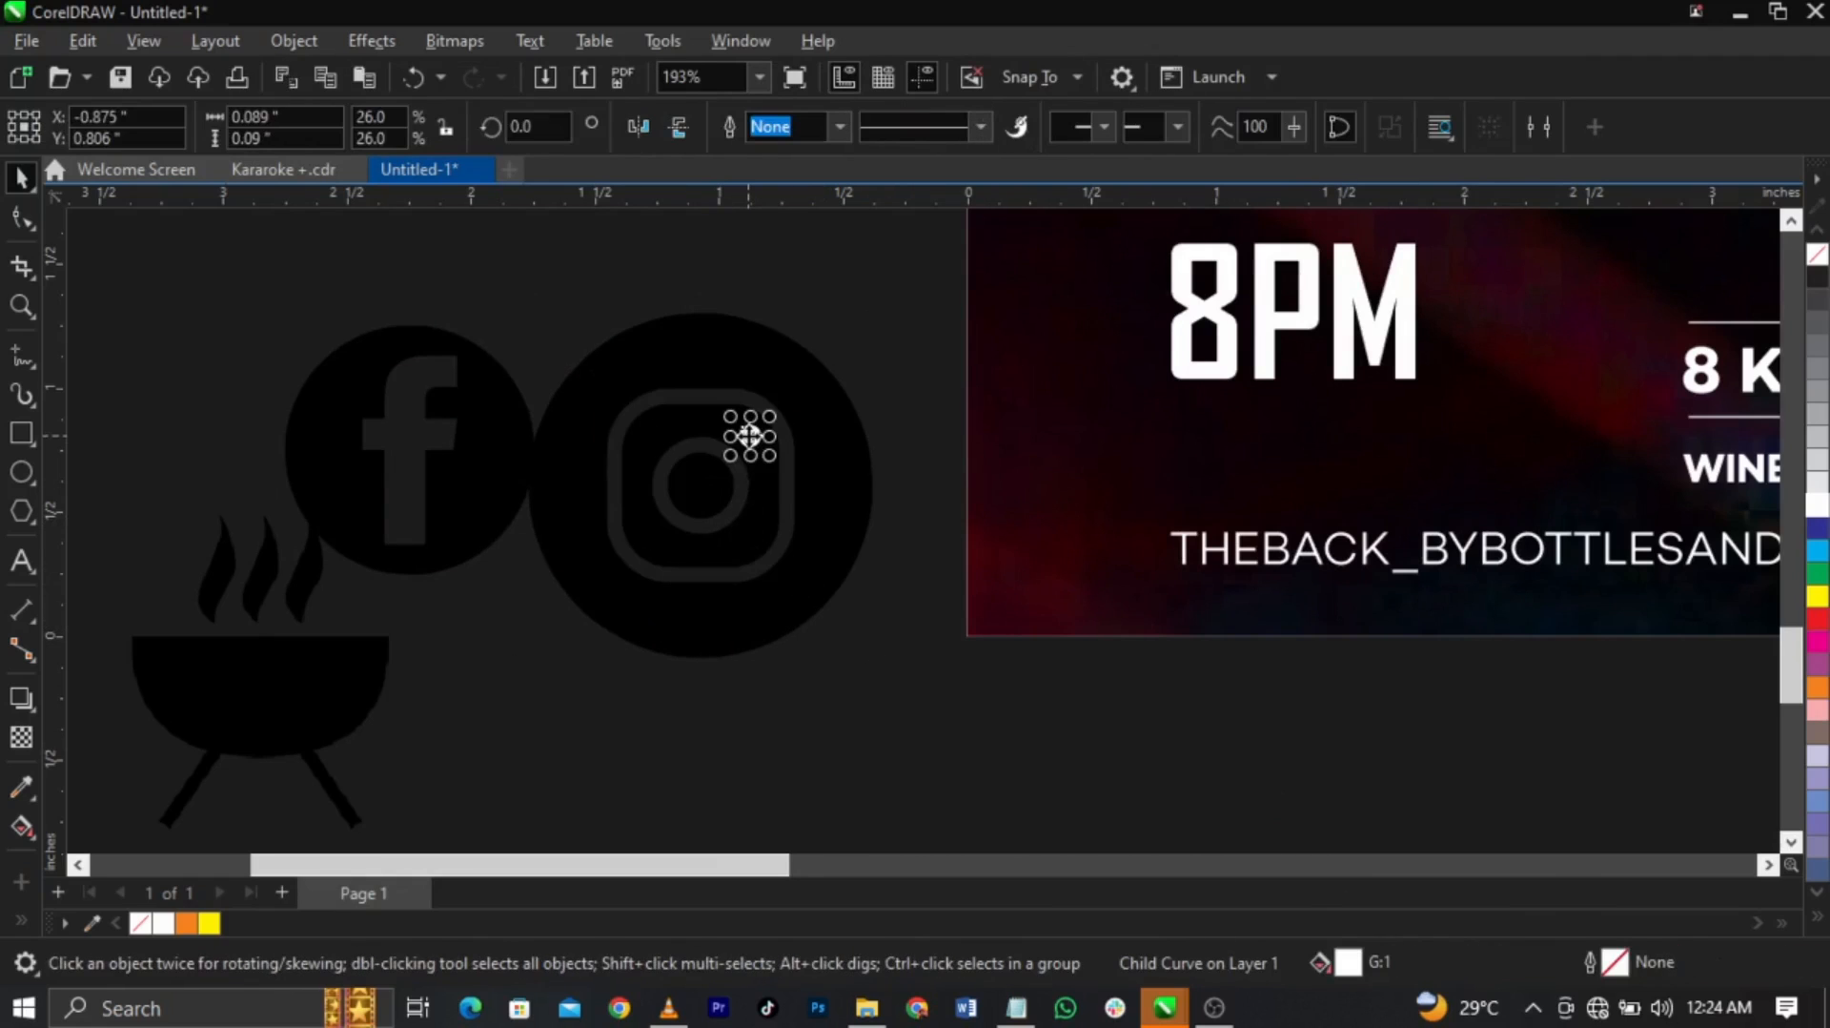
Select the traced Facebook and Instagram icons together, centre them on each other and fill them white
scroll(887, 532, "down", 3)
scroll(651, 557, "down", 1)
left_click(654, 562)
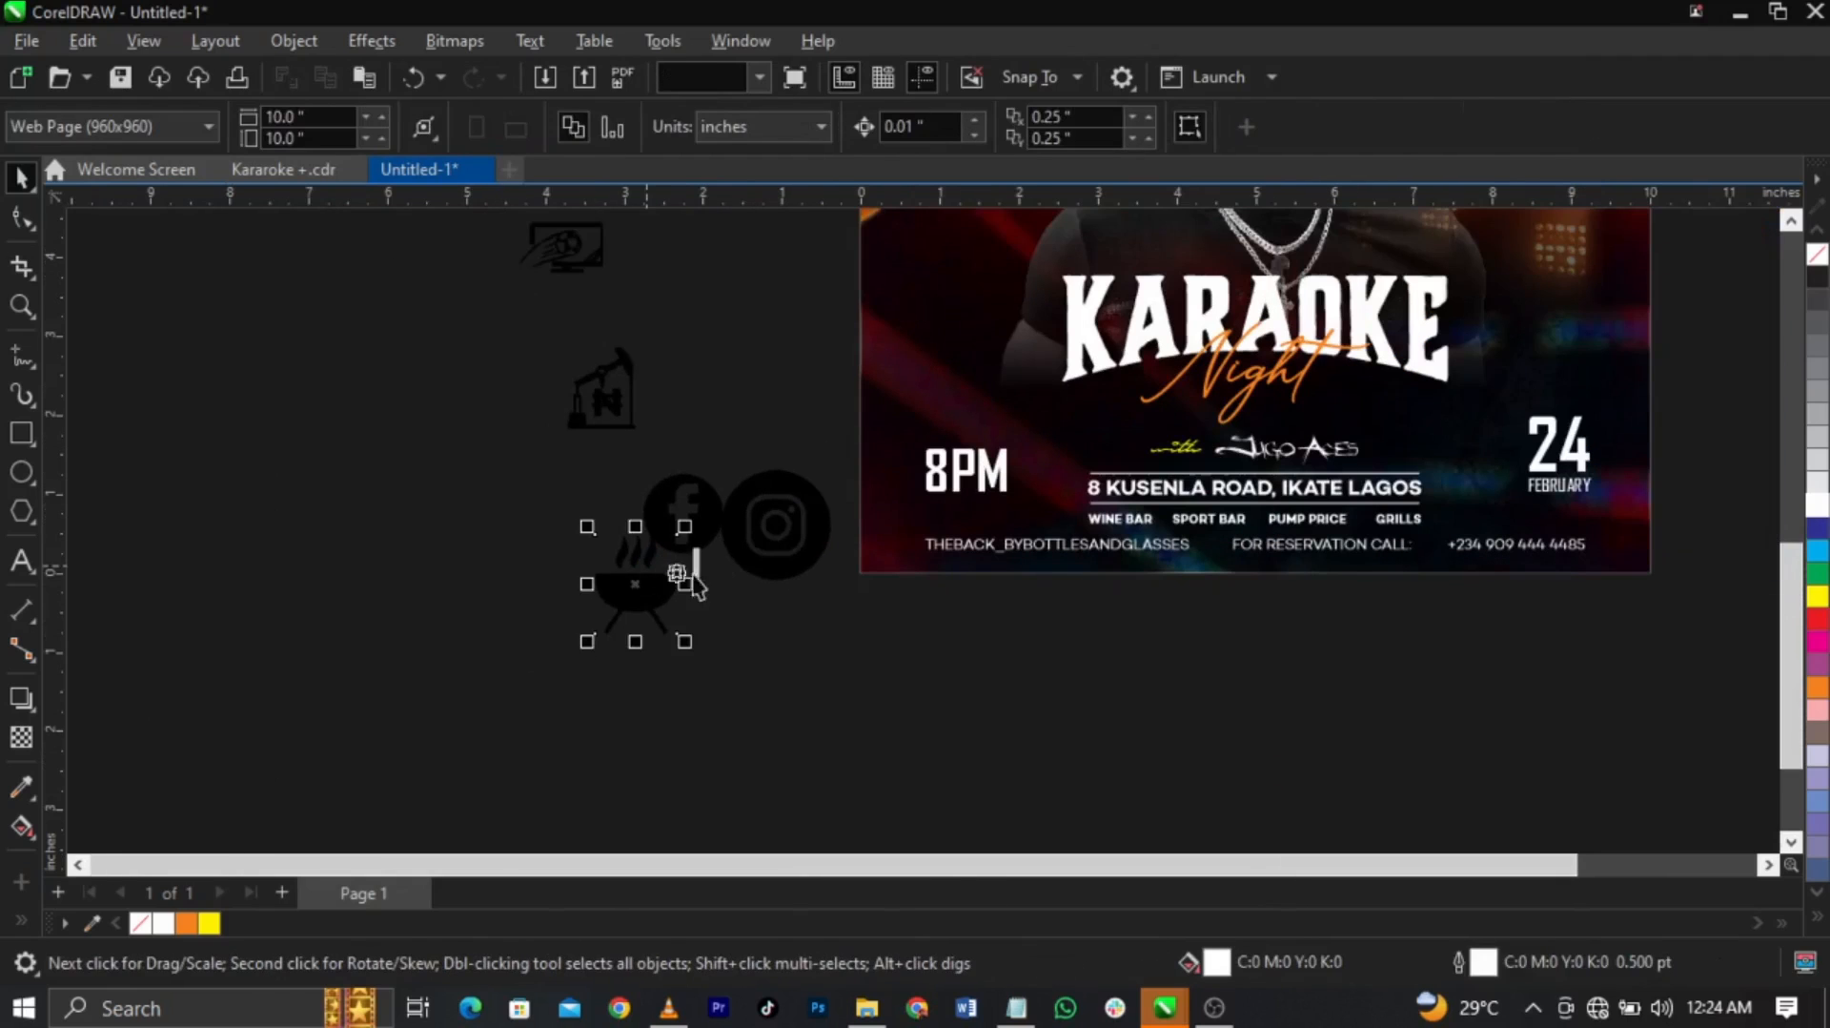
left_click(743, 559)
left_click(677, 510, "shift")
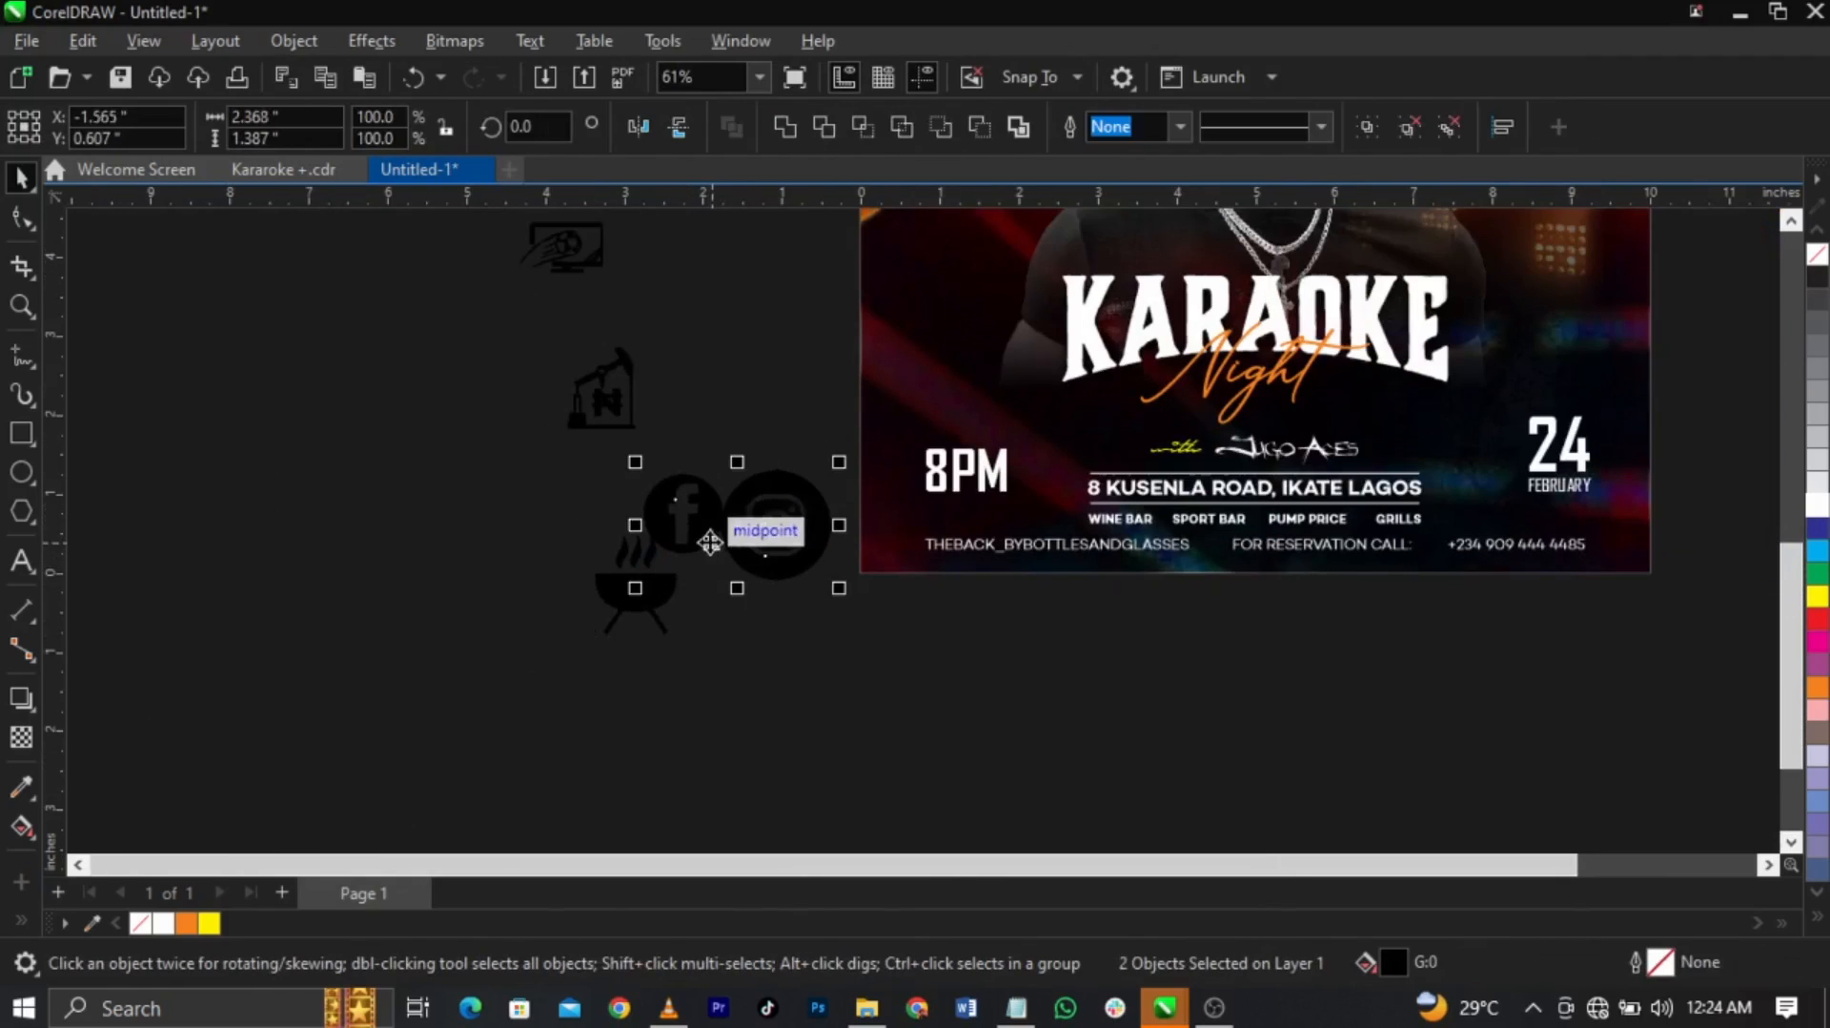
key("c")
left_click(1815, 515)
Scale both white icons down to about 0.2 inch and place them in front of the THEBACK_BYBOTTLESANDGLASSES handle
key("z")
left_click_drag(579, 420, 1224, 629)
key("space")
left_click_drag(511, 371, 1182, 673)
key("z")
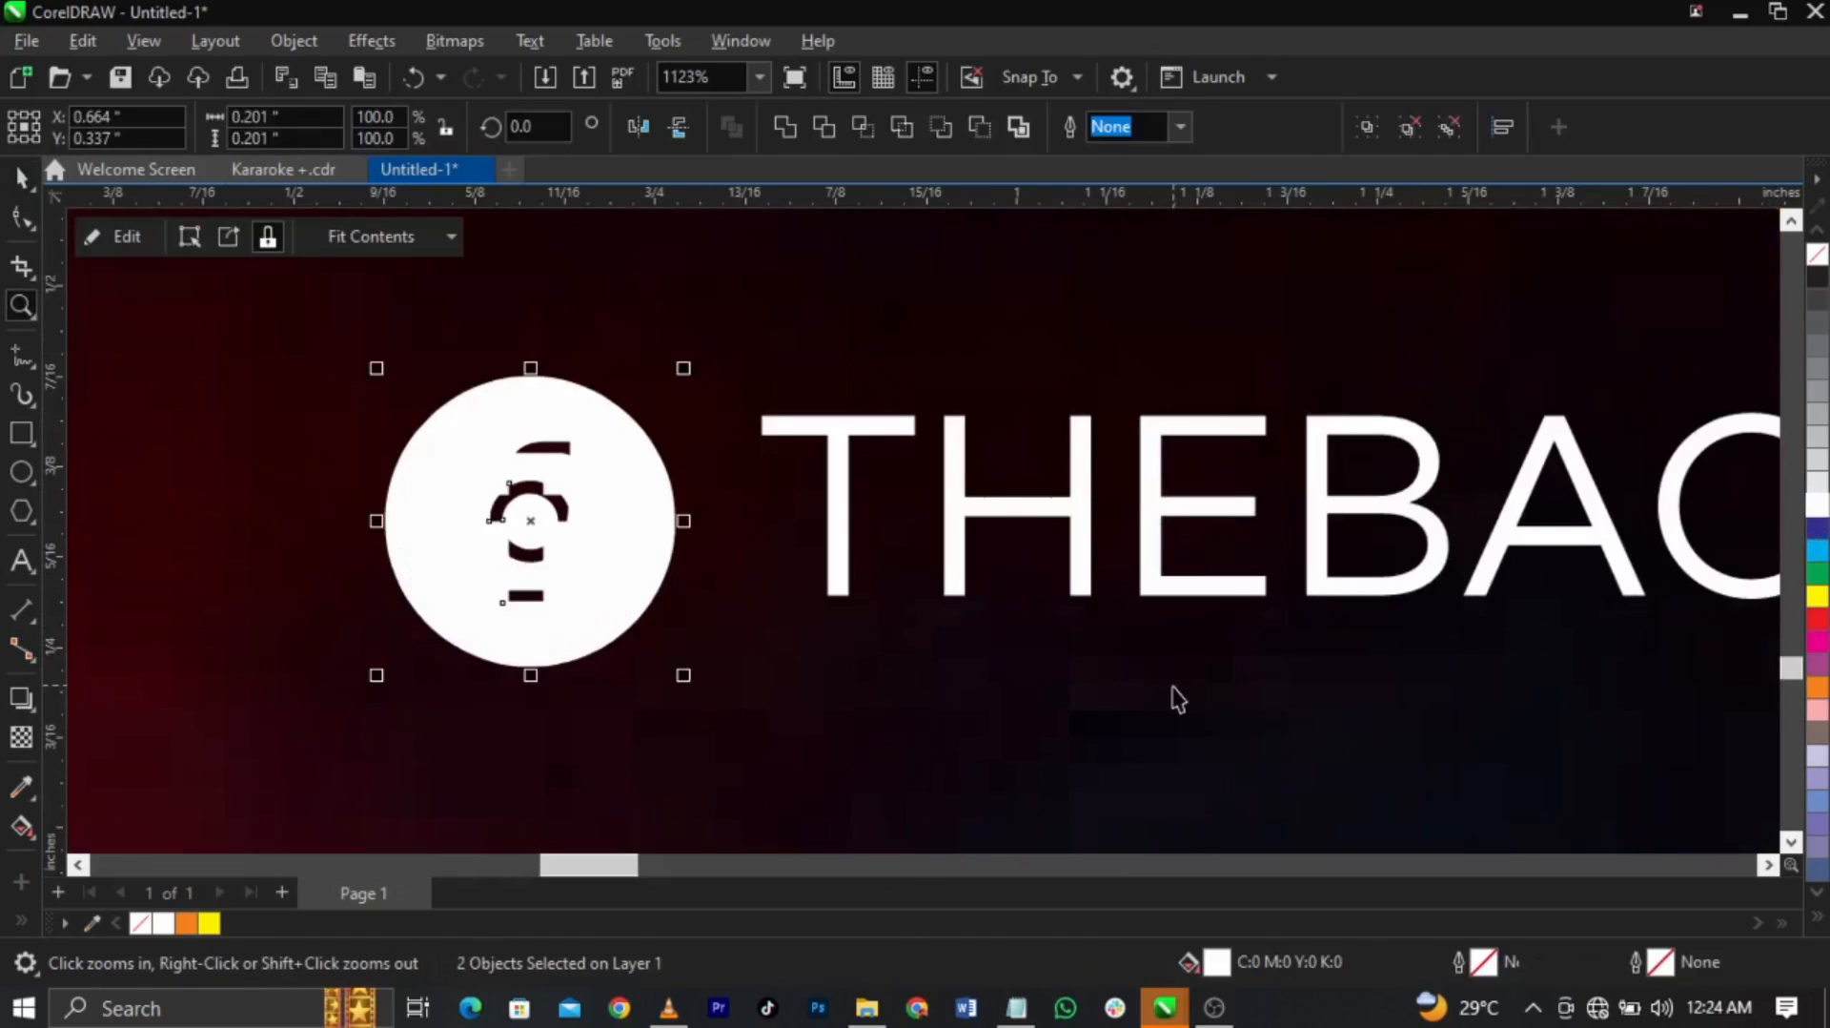
key("space")
Separate the Instagram icon, shrink it to match the Facebook icon, and set the pair side by side just before the handle text
left_click_drag(658, 550, 349, 550)
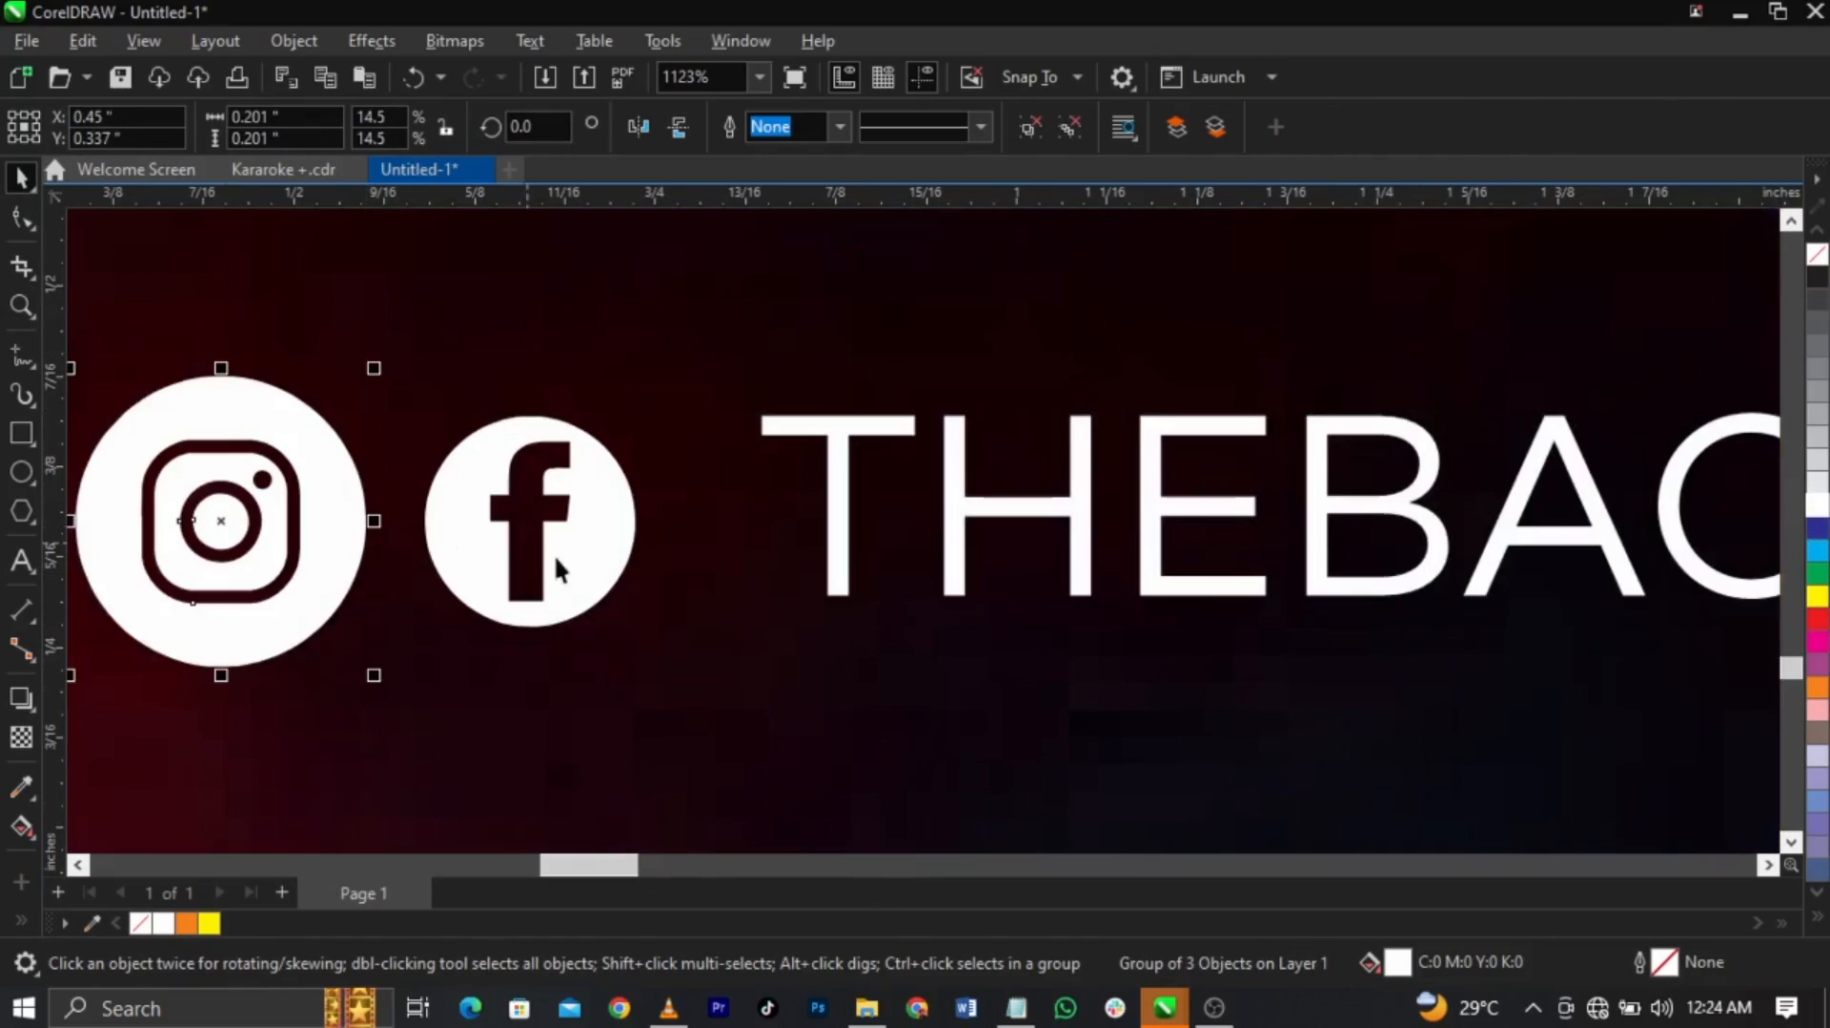
left_click_drag(378, 374, 333, 408)
left_click_drag(377, 525, 399, 524)
left_click(429, 547, "shift")
left_click_drag(621, 572, 705, 579)
scroll(705, 579, "down", 6)
scroll(359, 568, "down", 2)
left_click(359, 568)
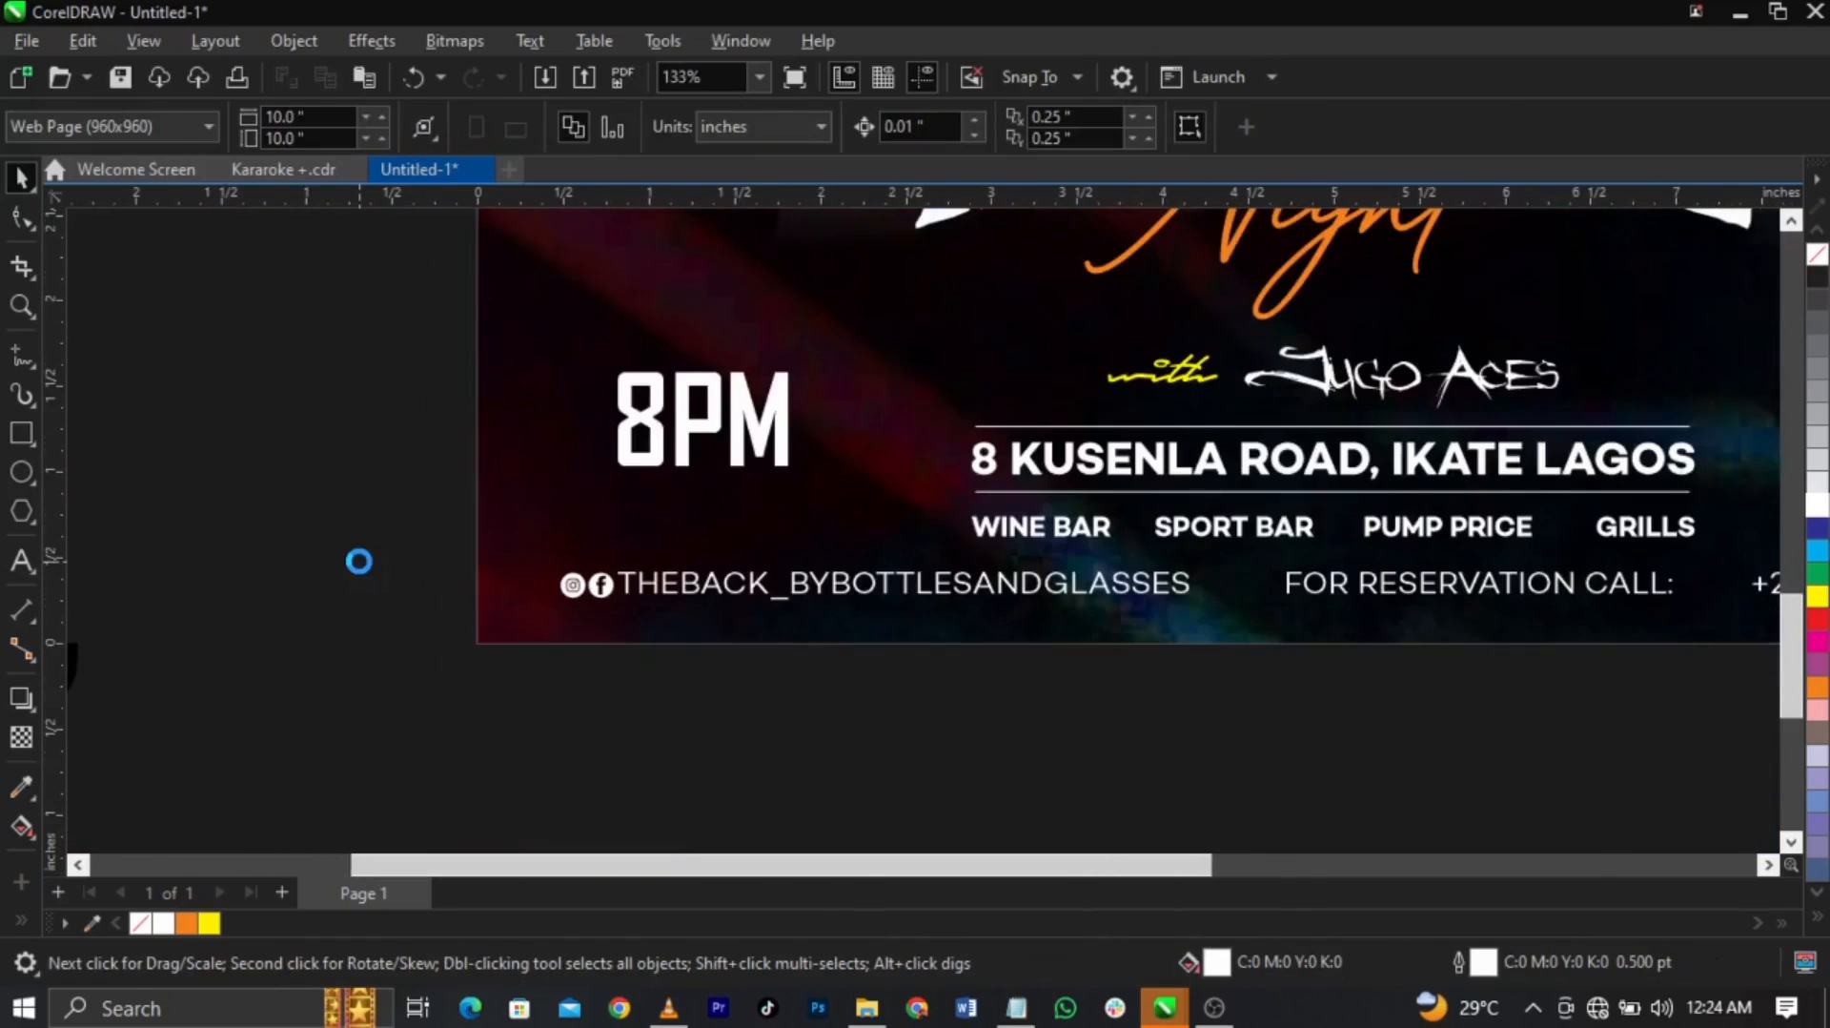
Move the beach umbrella icon down beside the flyer's lower left edge
scroll(838, 674, "down", 3)
scroll(902, 671, "down", 1)
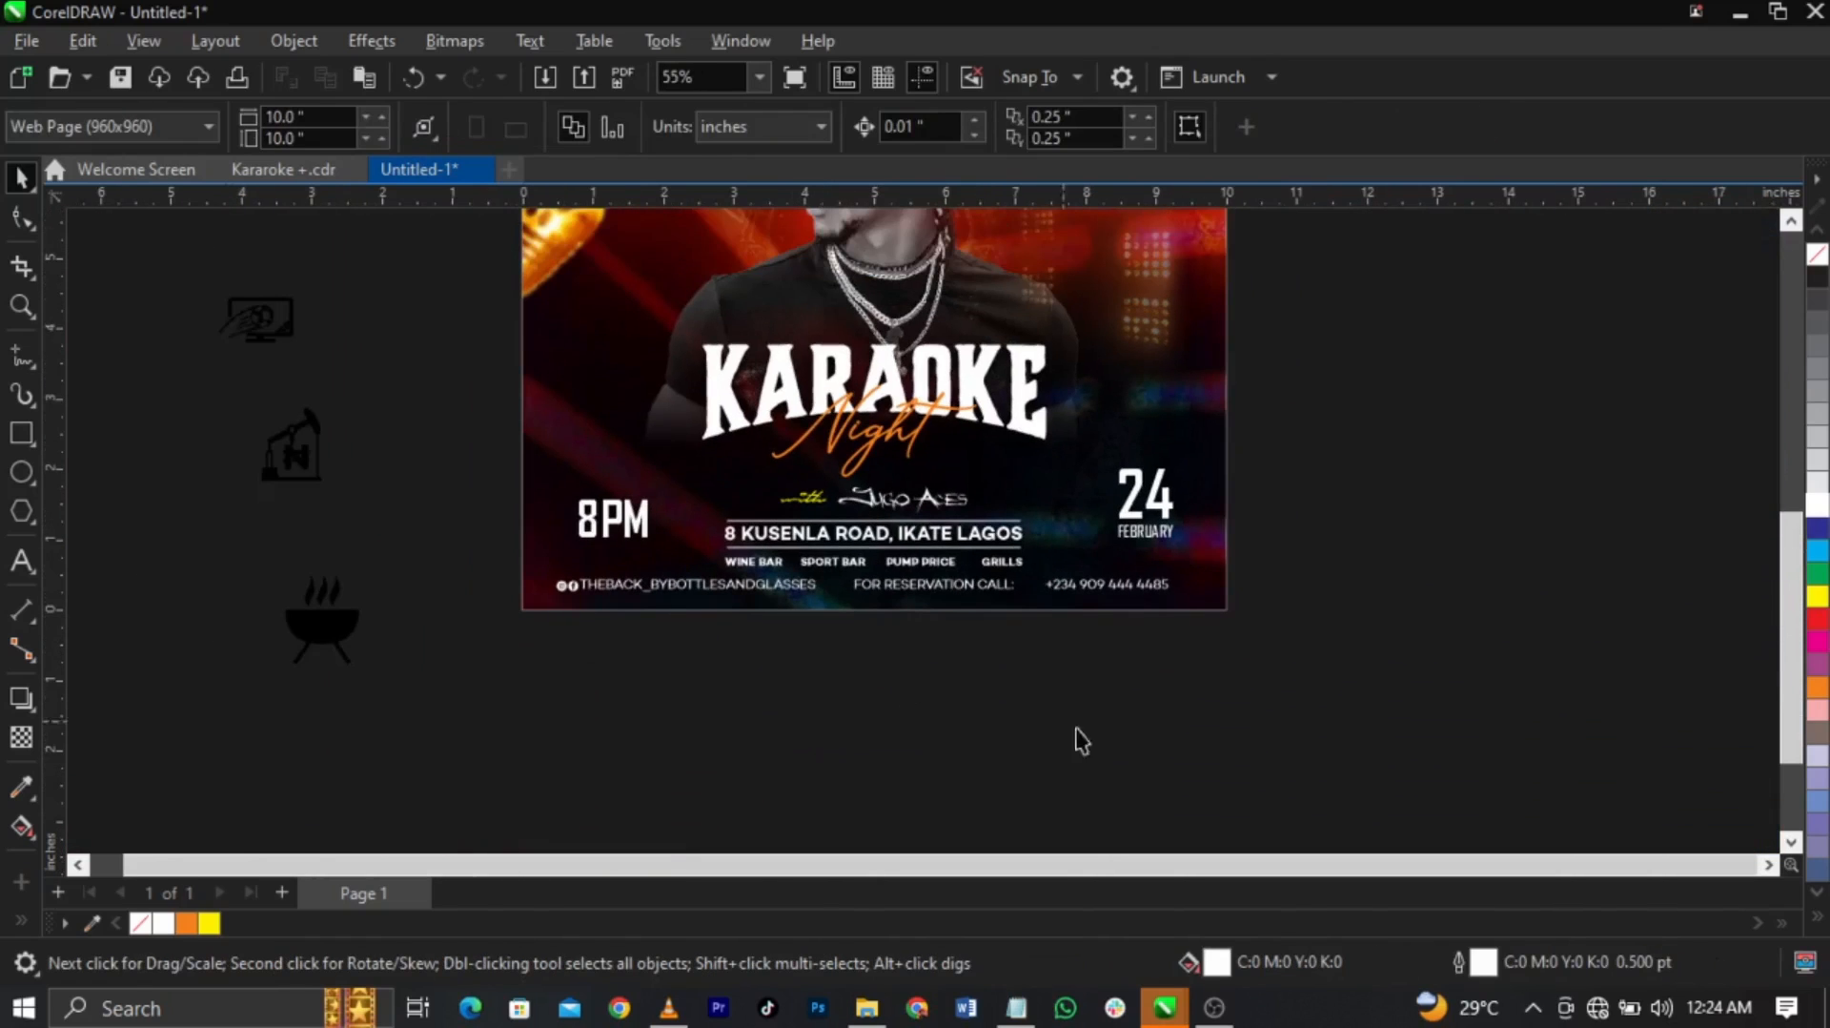
scroll(591, 593, "down", 3)
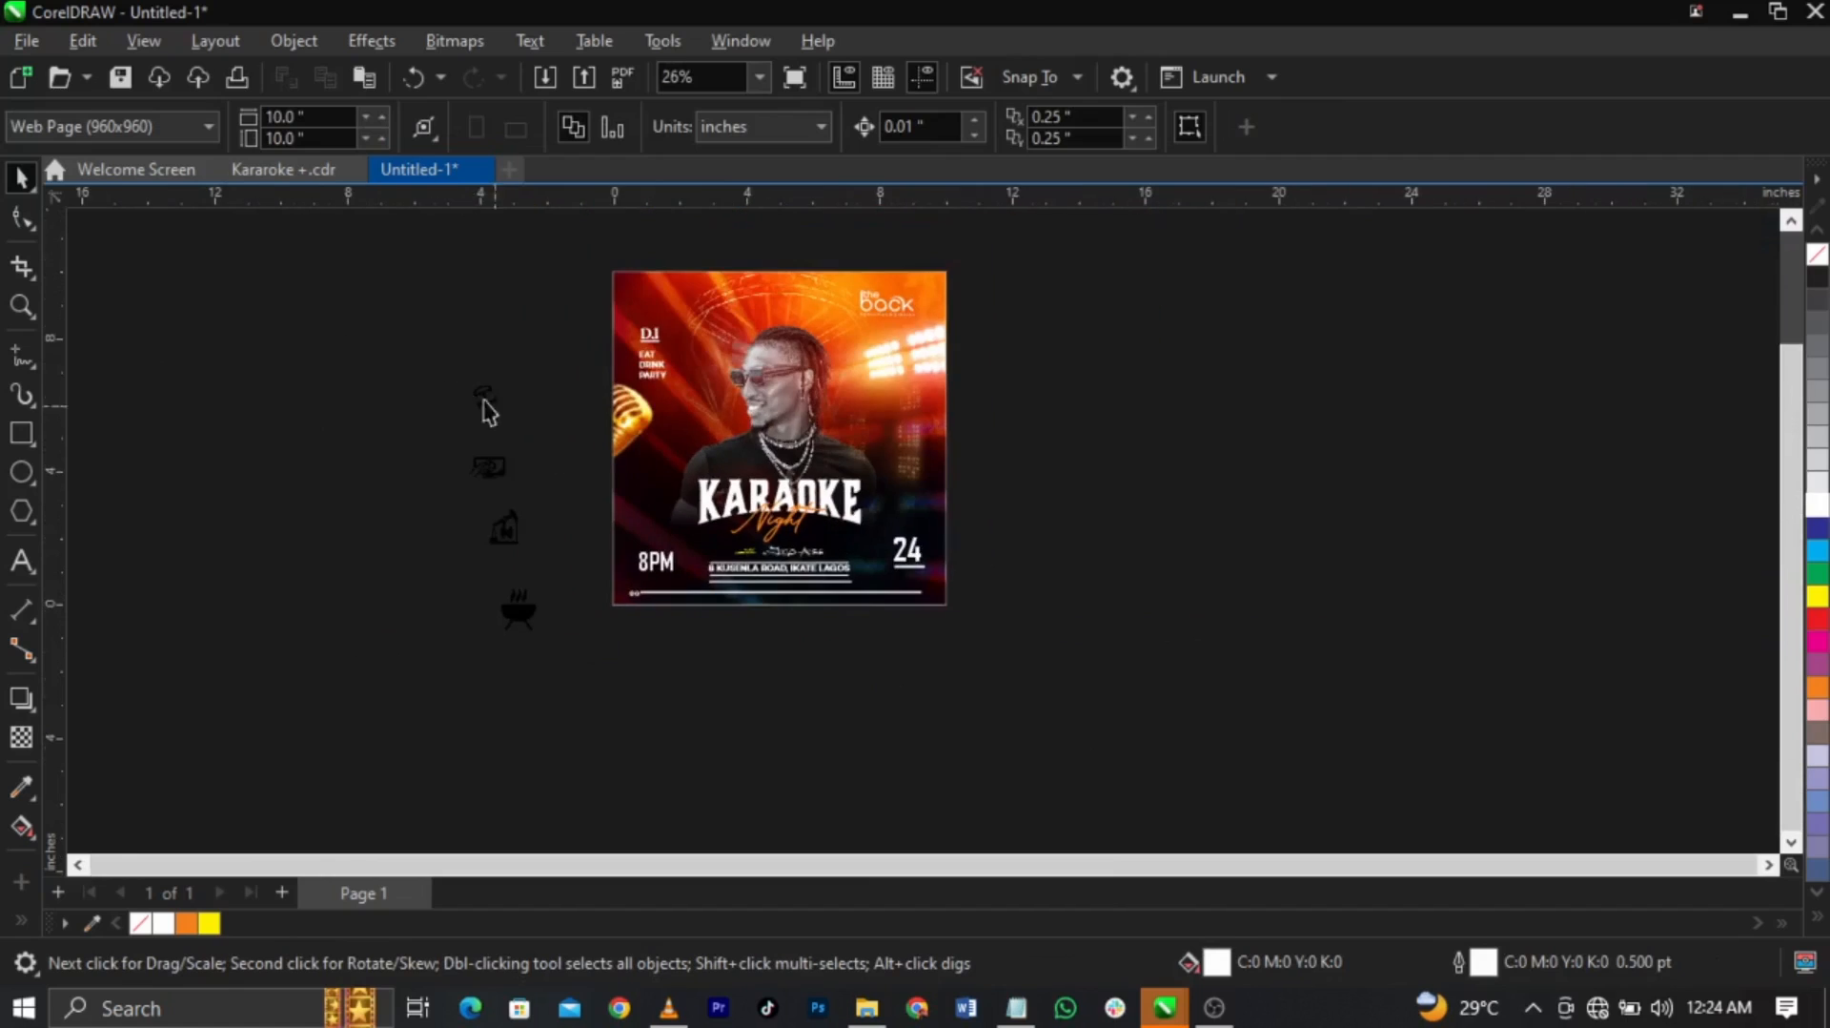
scroll(731, 539, "up", 2)
left_click(1294, 653)
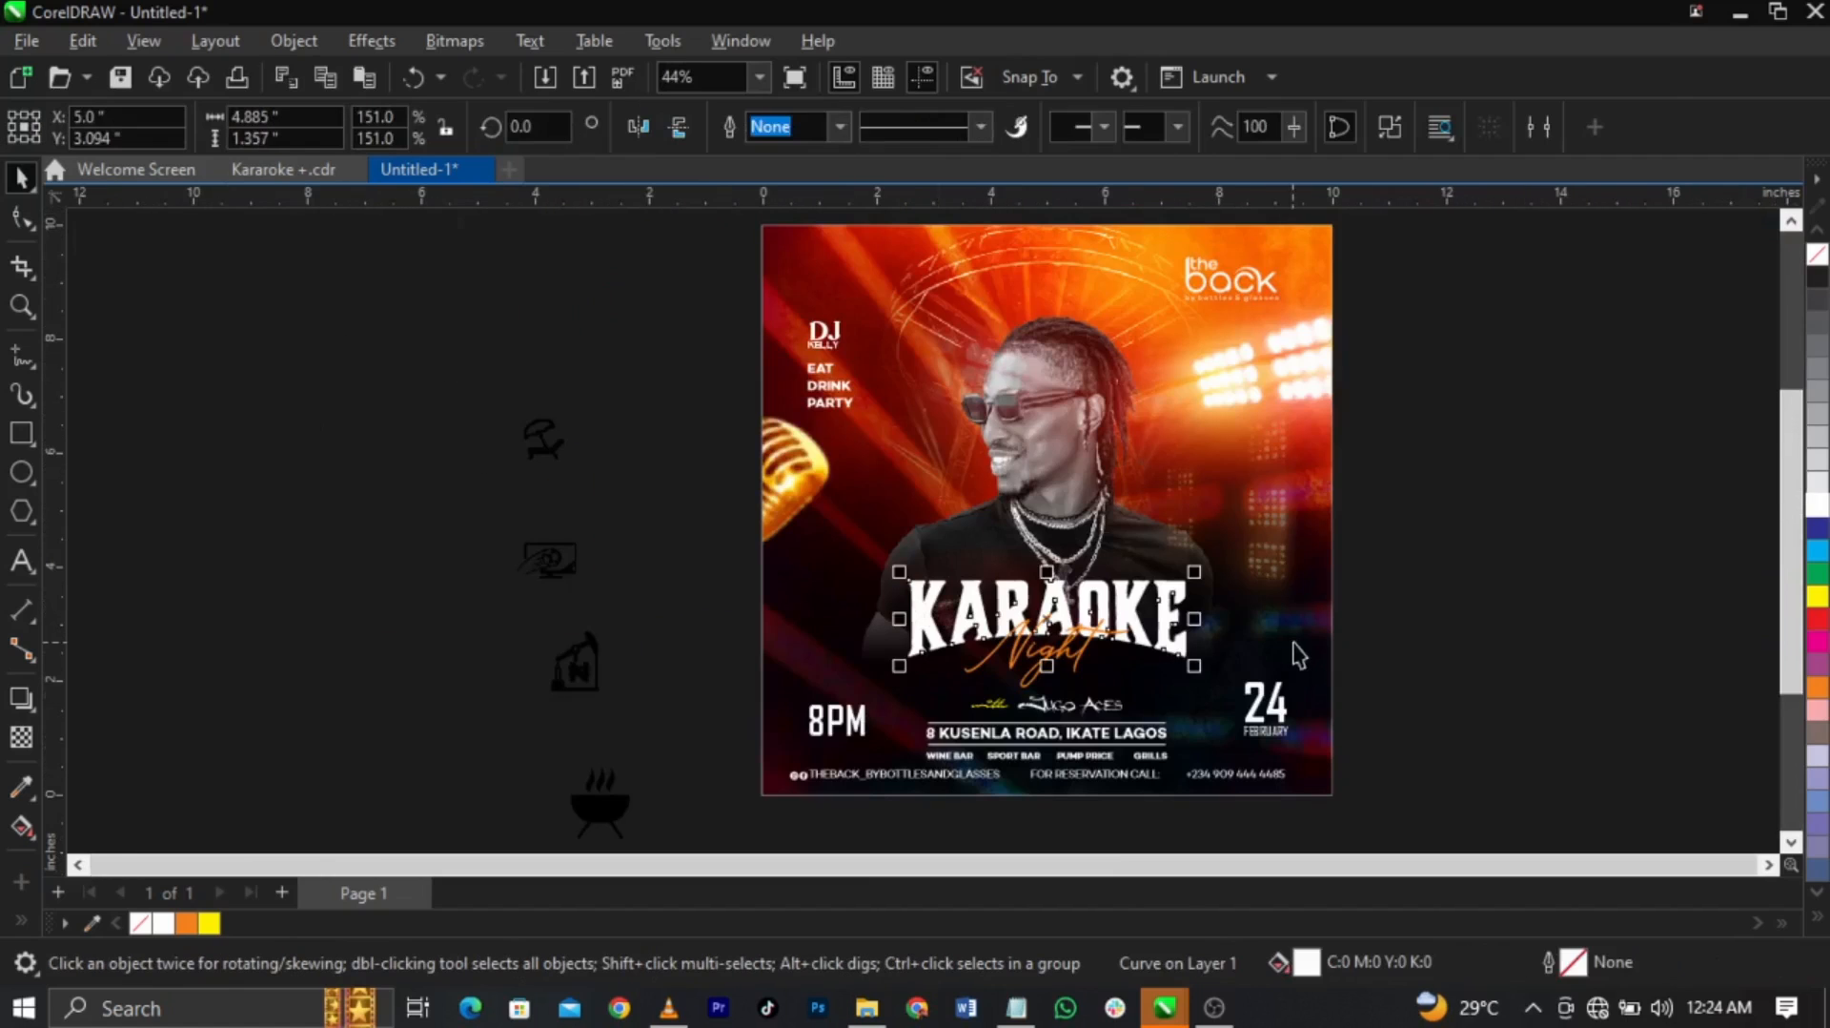
left_click(545, 460)
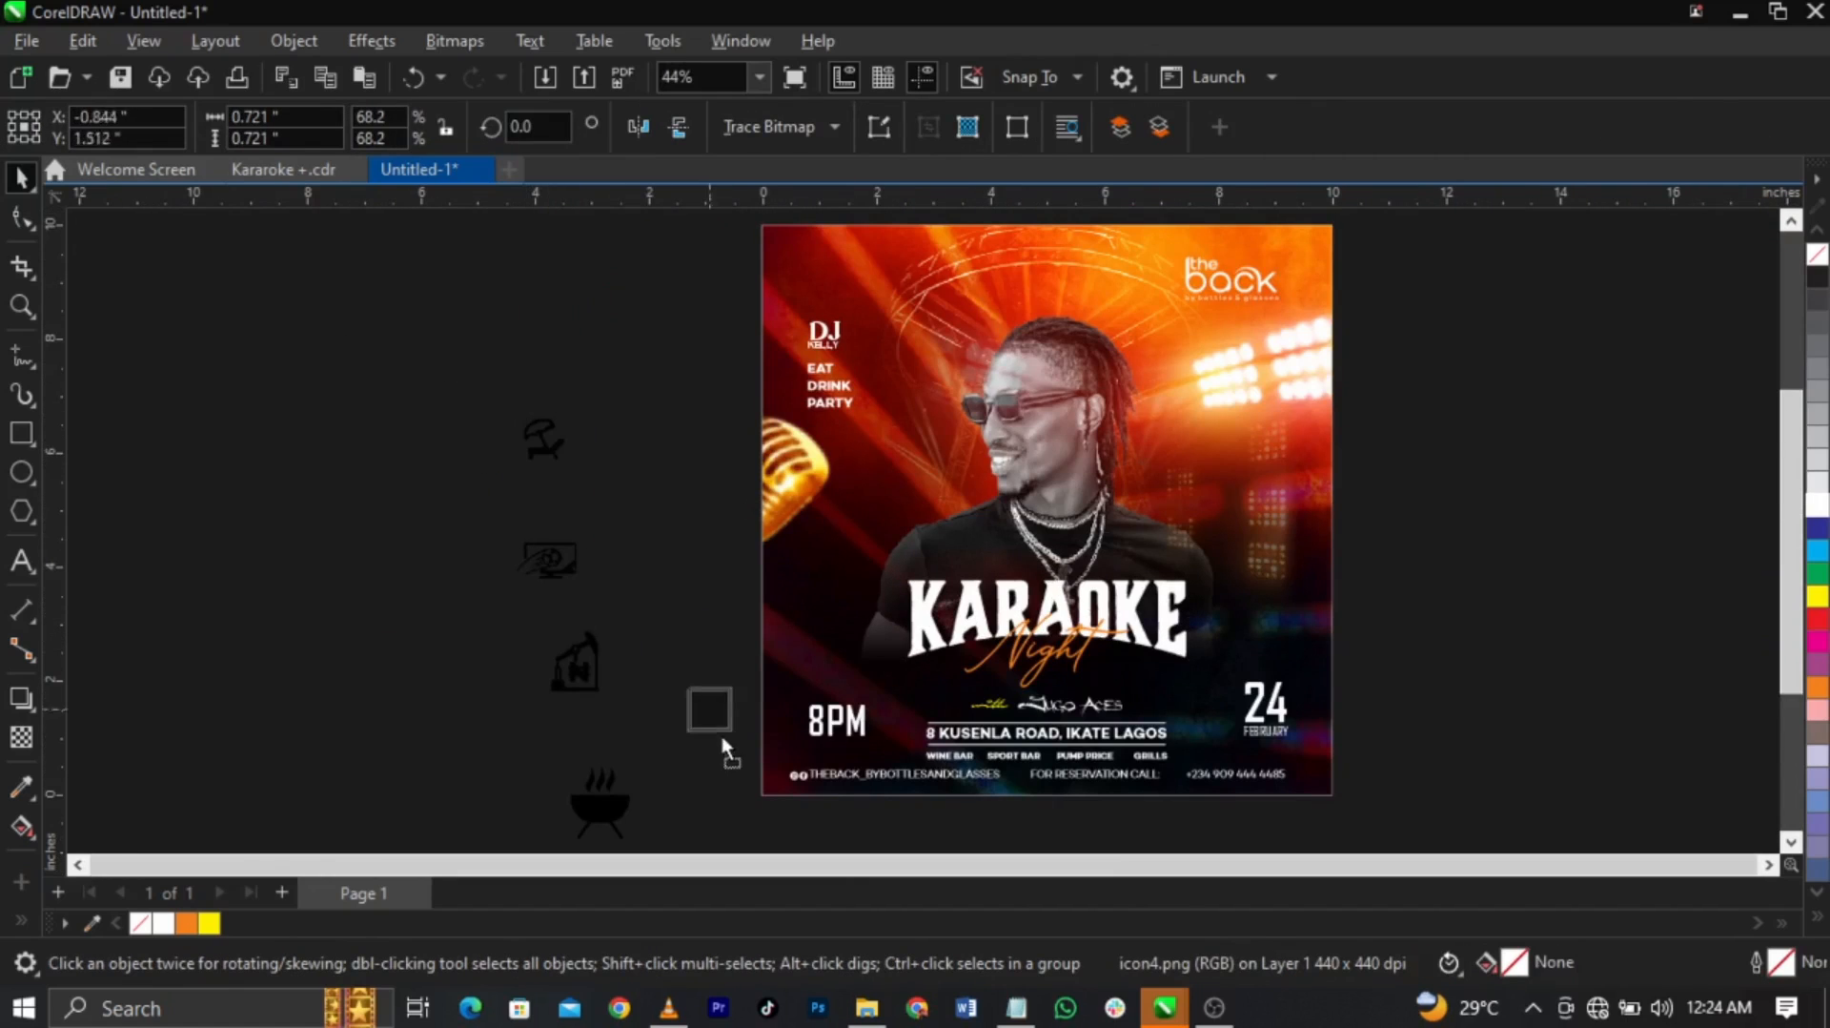
left_click_drag(650, 703, 1344, 709)
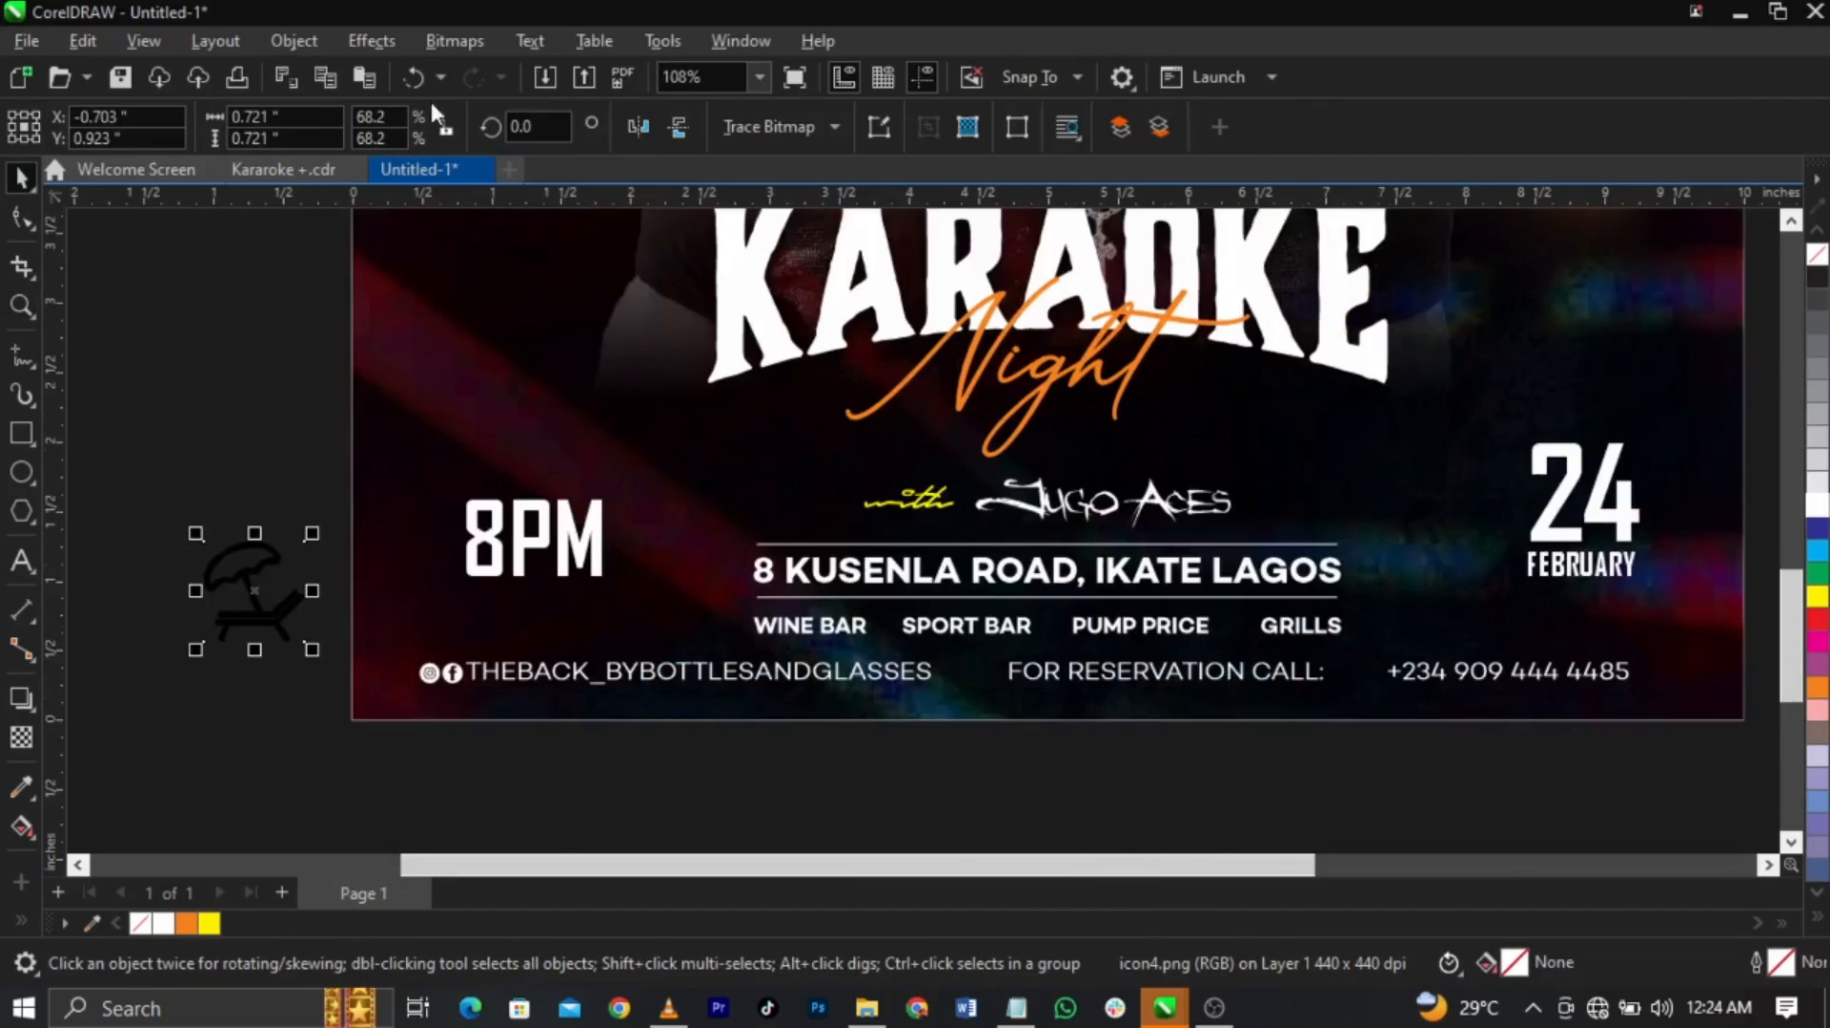
Convert the beach umbrella icon to a 1-bit black and white Line Art bitmap with threshold 190
left_click(432, 38)
mouse_move(553, 262)
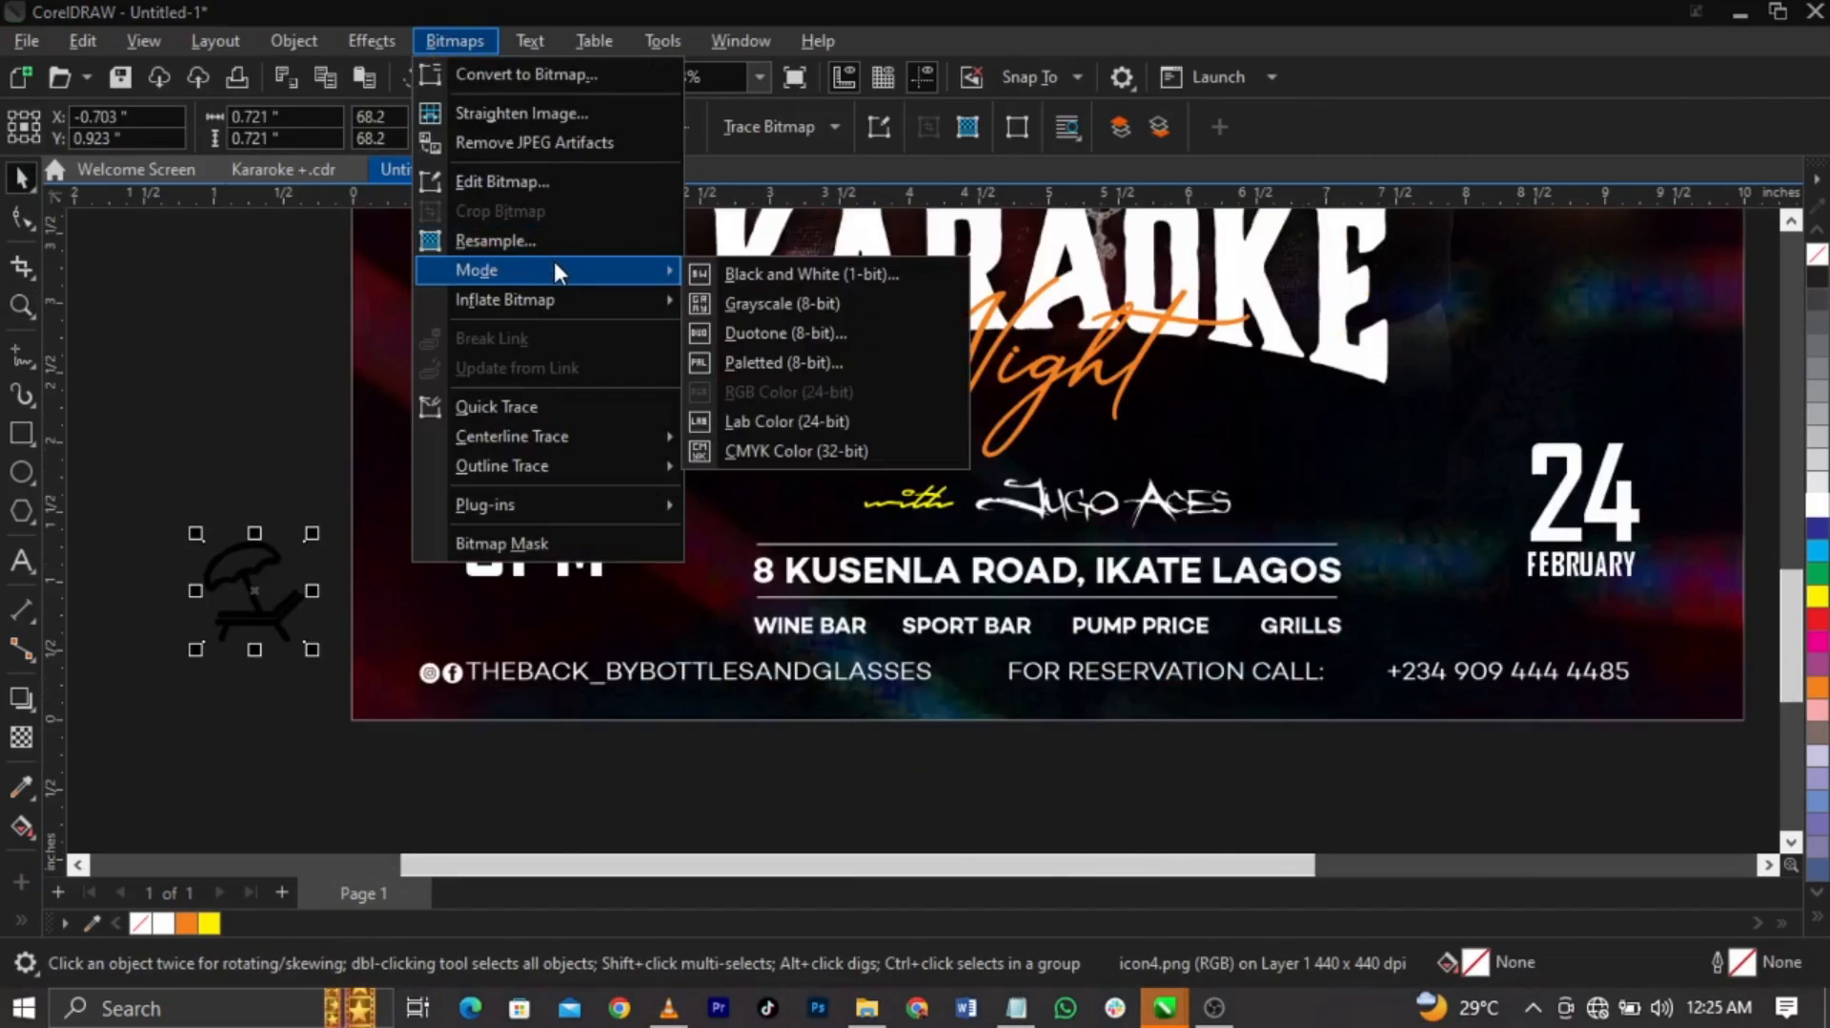
left_click(797, 274)
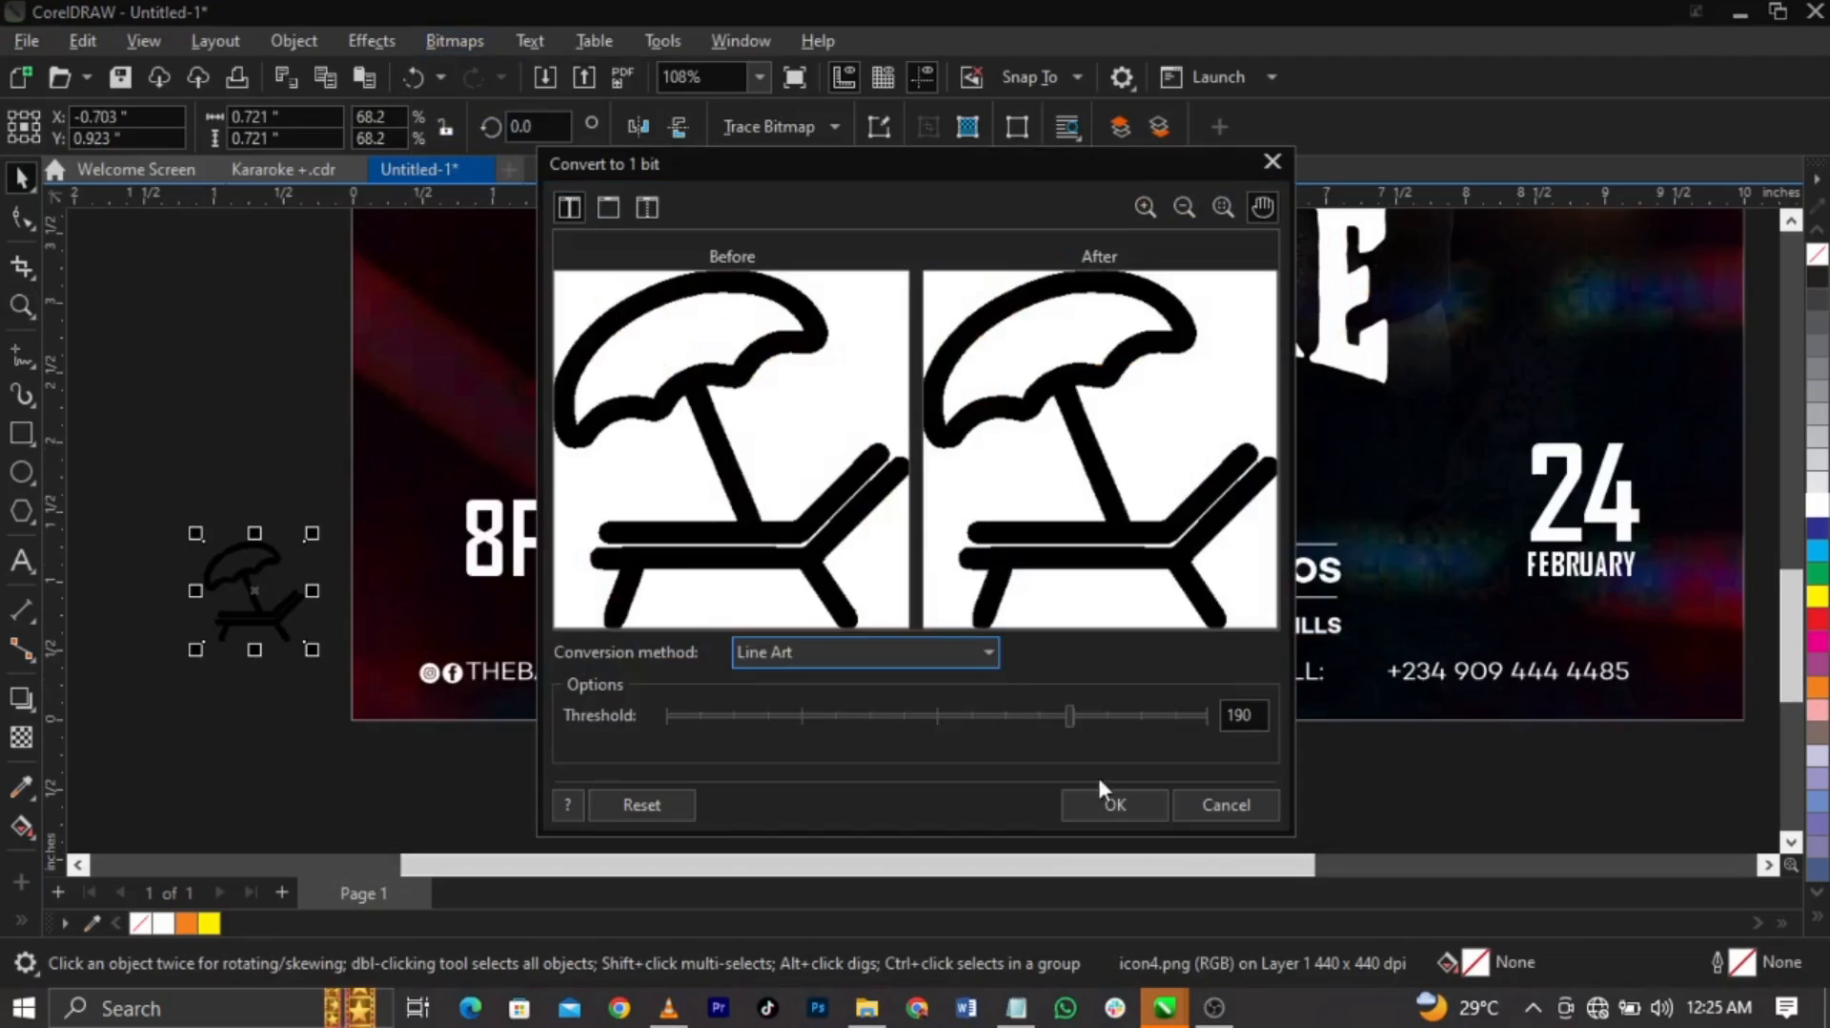
left_click(1115, 804)
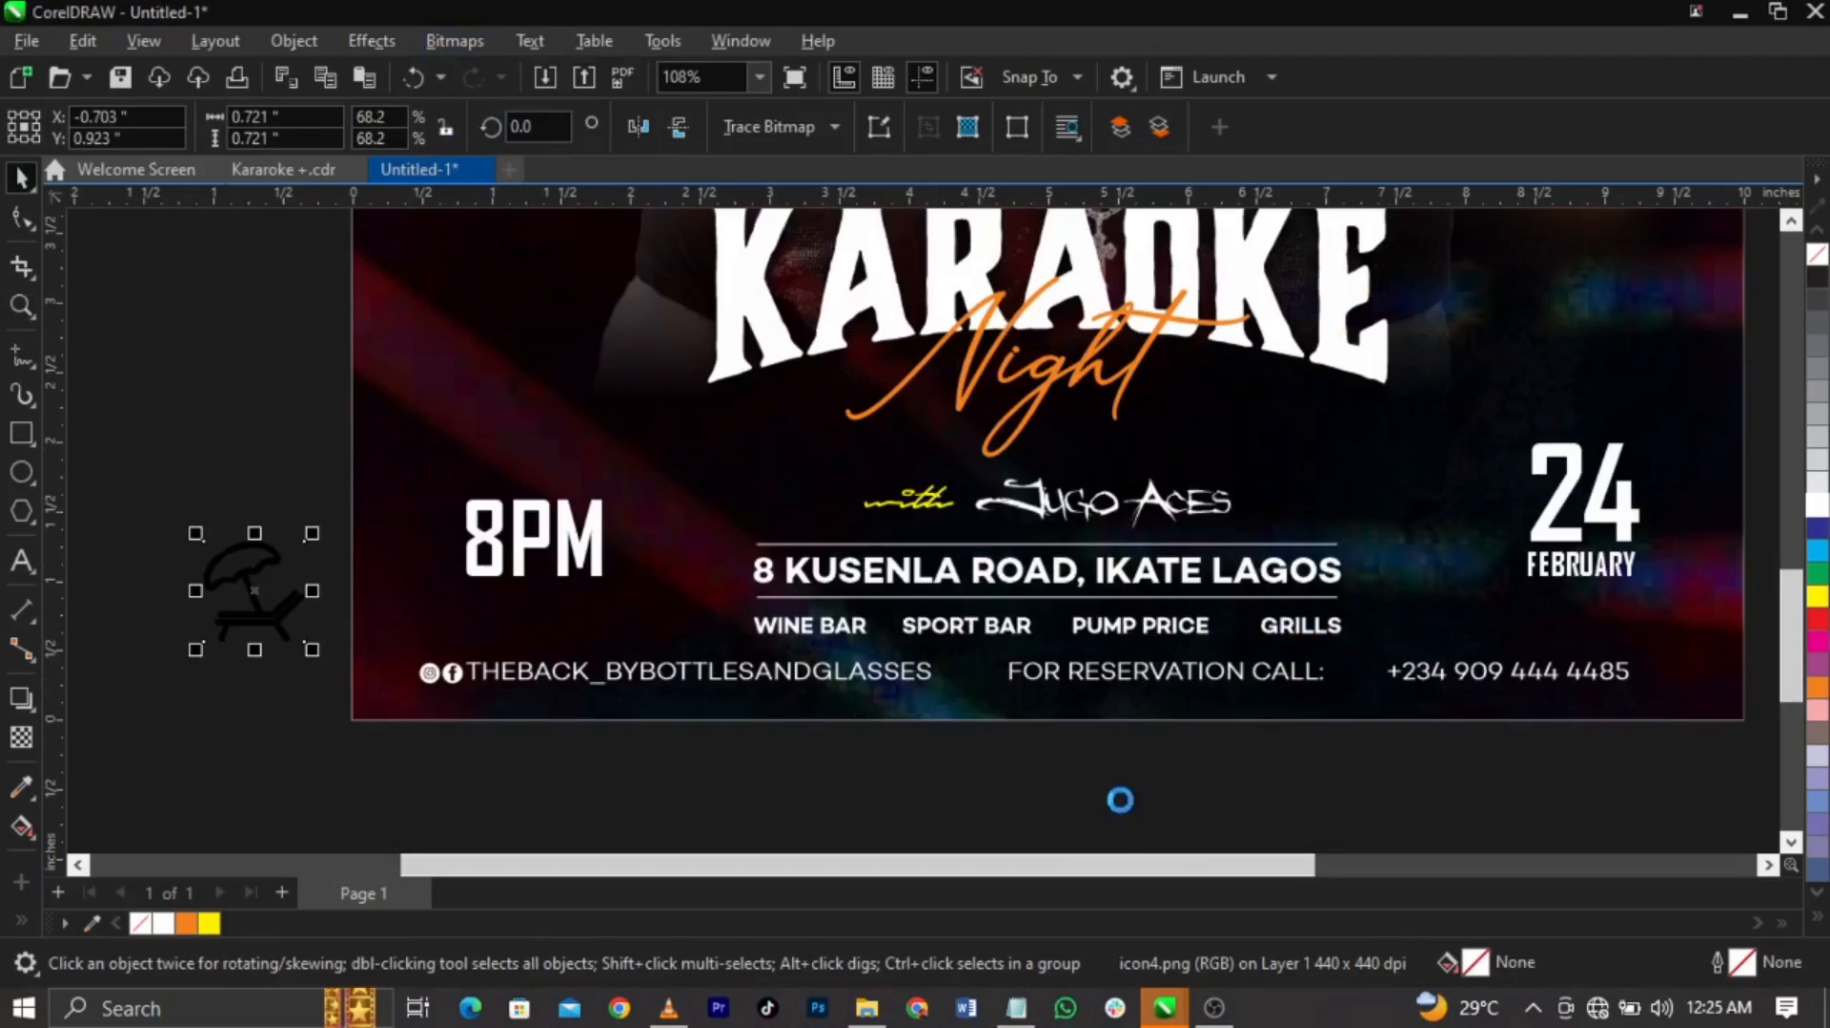
Trace the black and white umbrella bitmap with an Outline trace using the Line art image type
left_click(794, 128)
mouse_move(835, 222)
left_click(1021, 230)
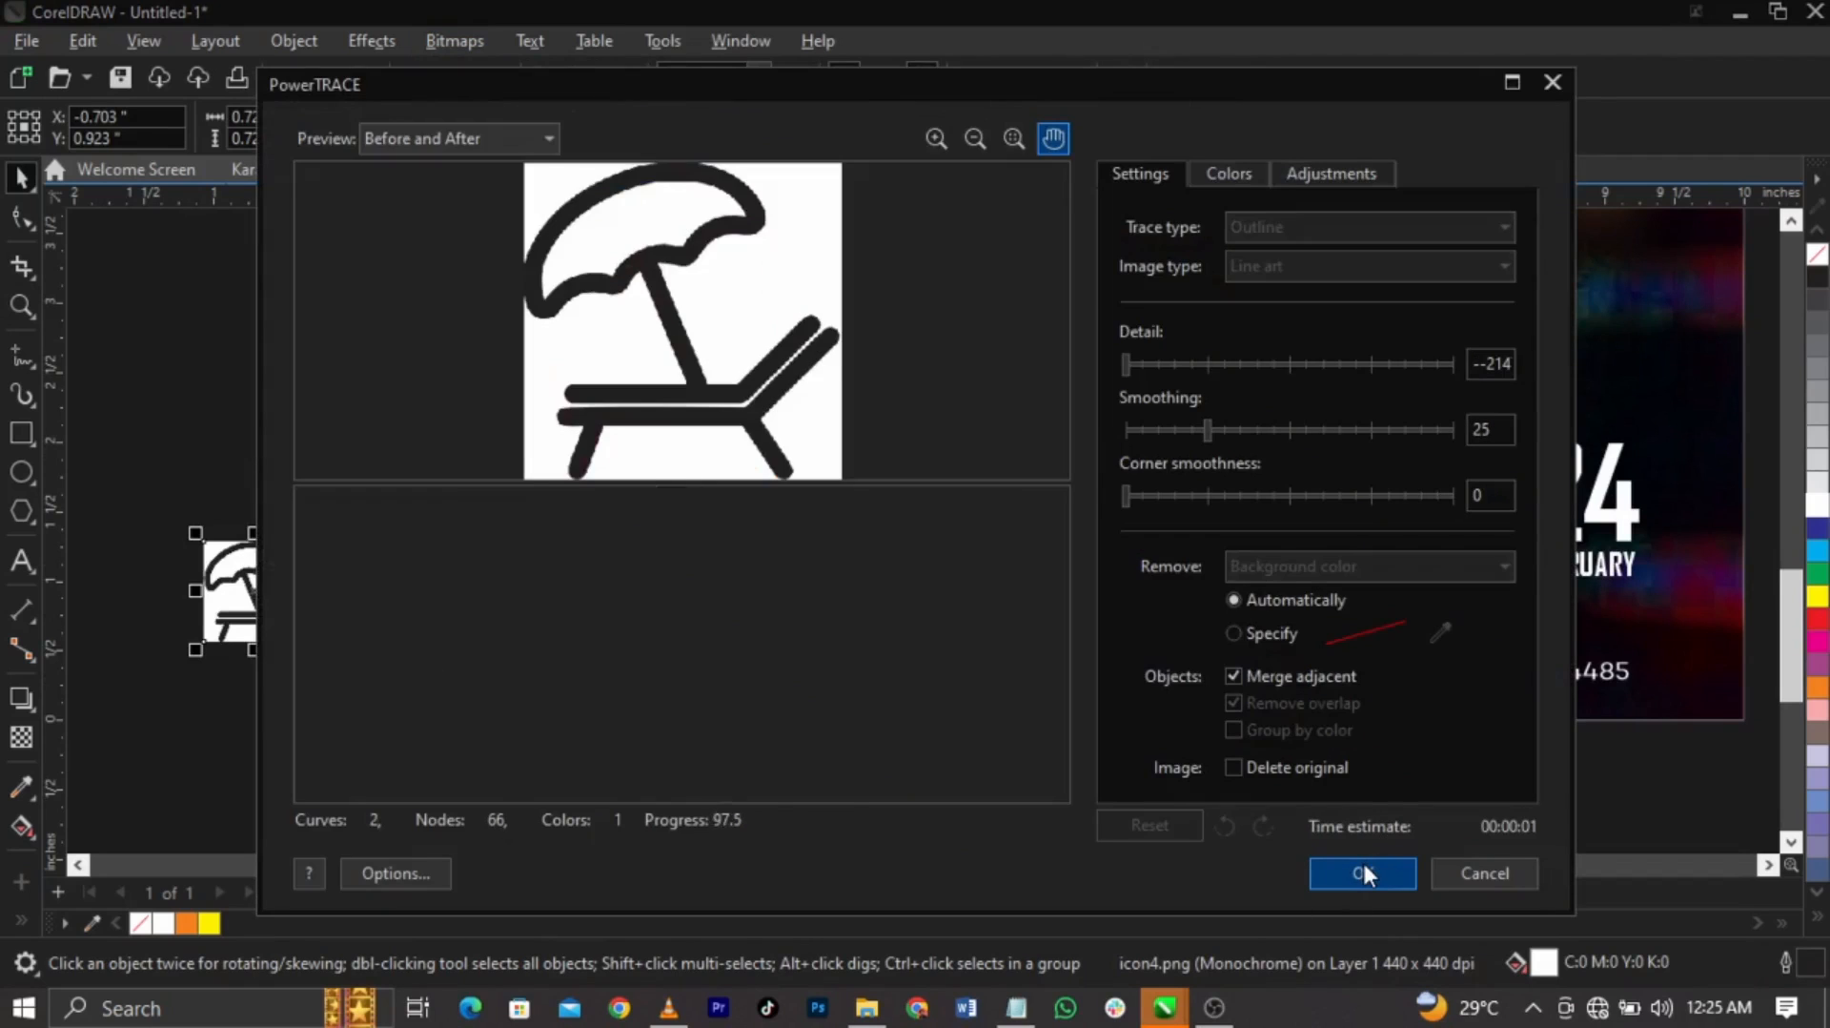
left_click(1364, 866)
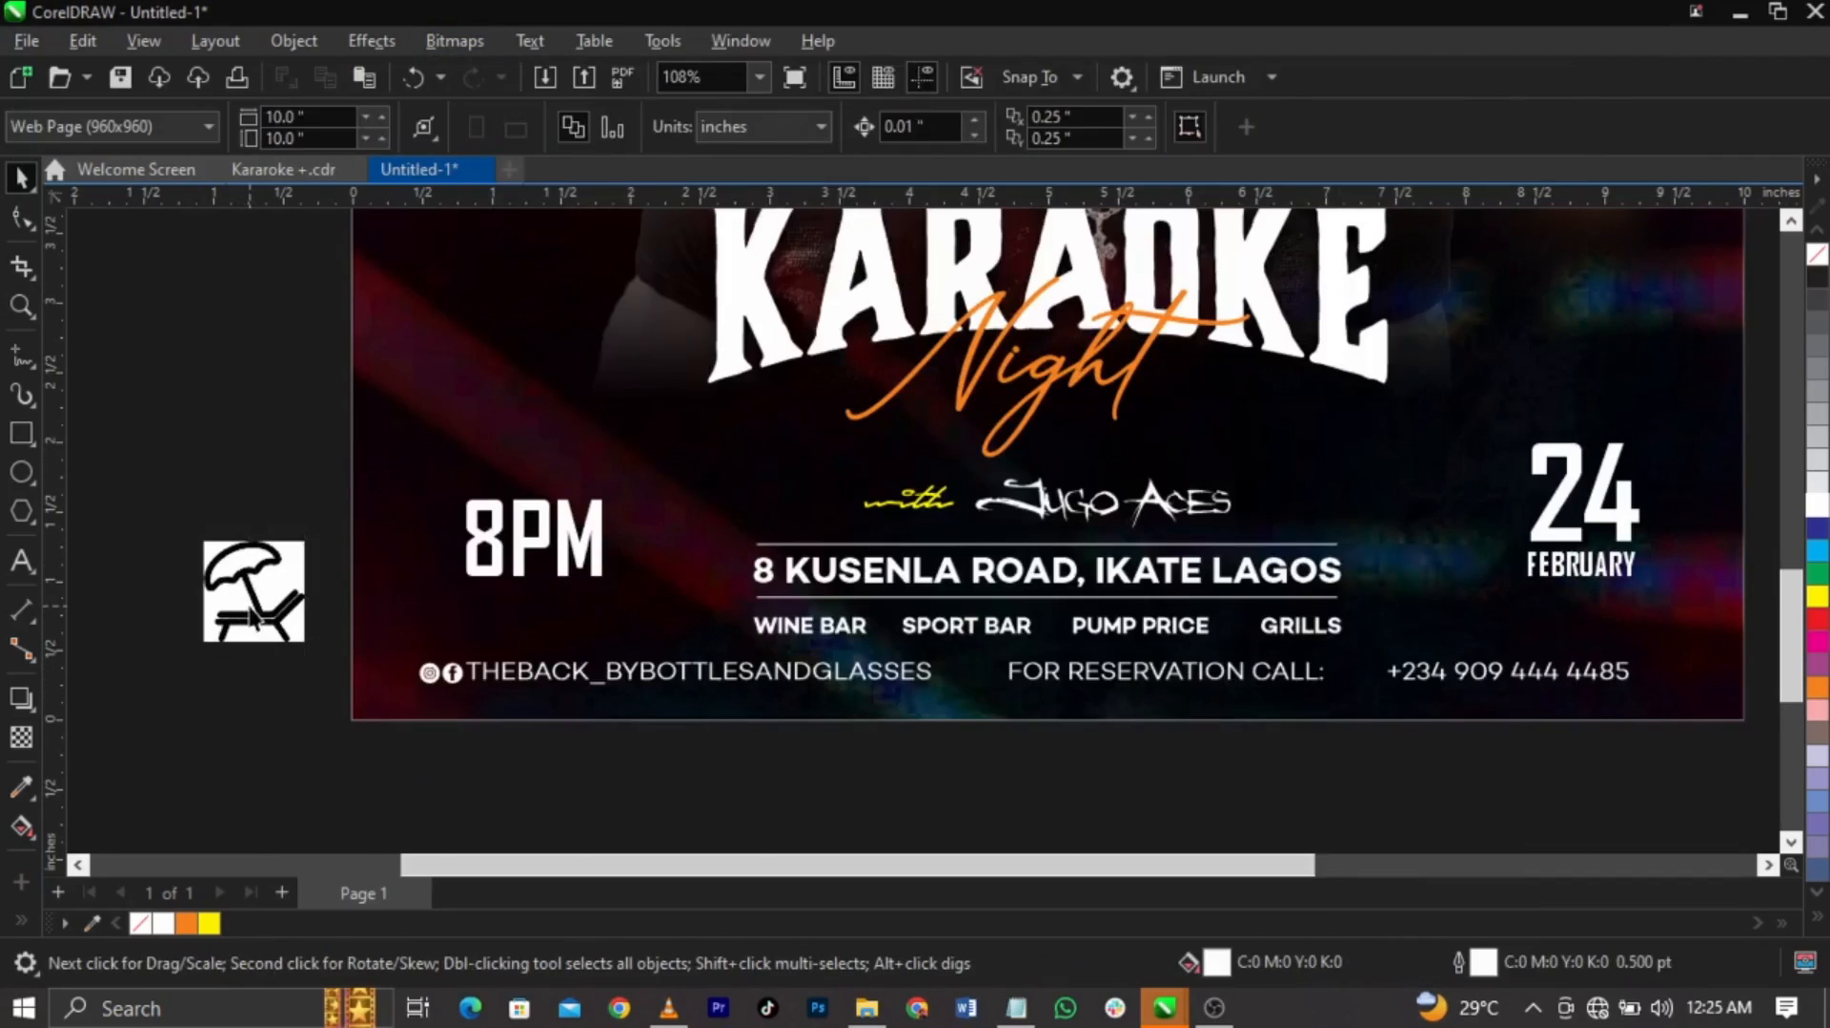
Delete the original umbrella bitmap, keeping only its traced copy
left_click_drag(250, 610, 243, 478)
key("Delete")
left_click(254, 547)
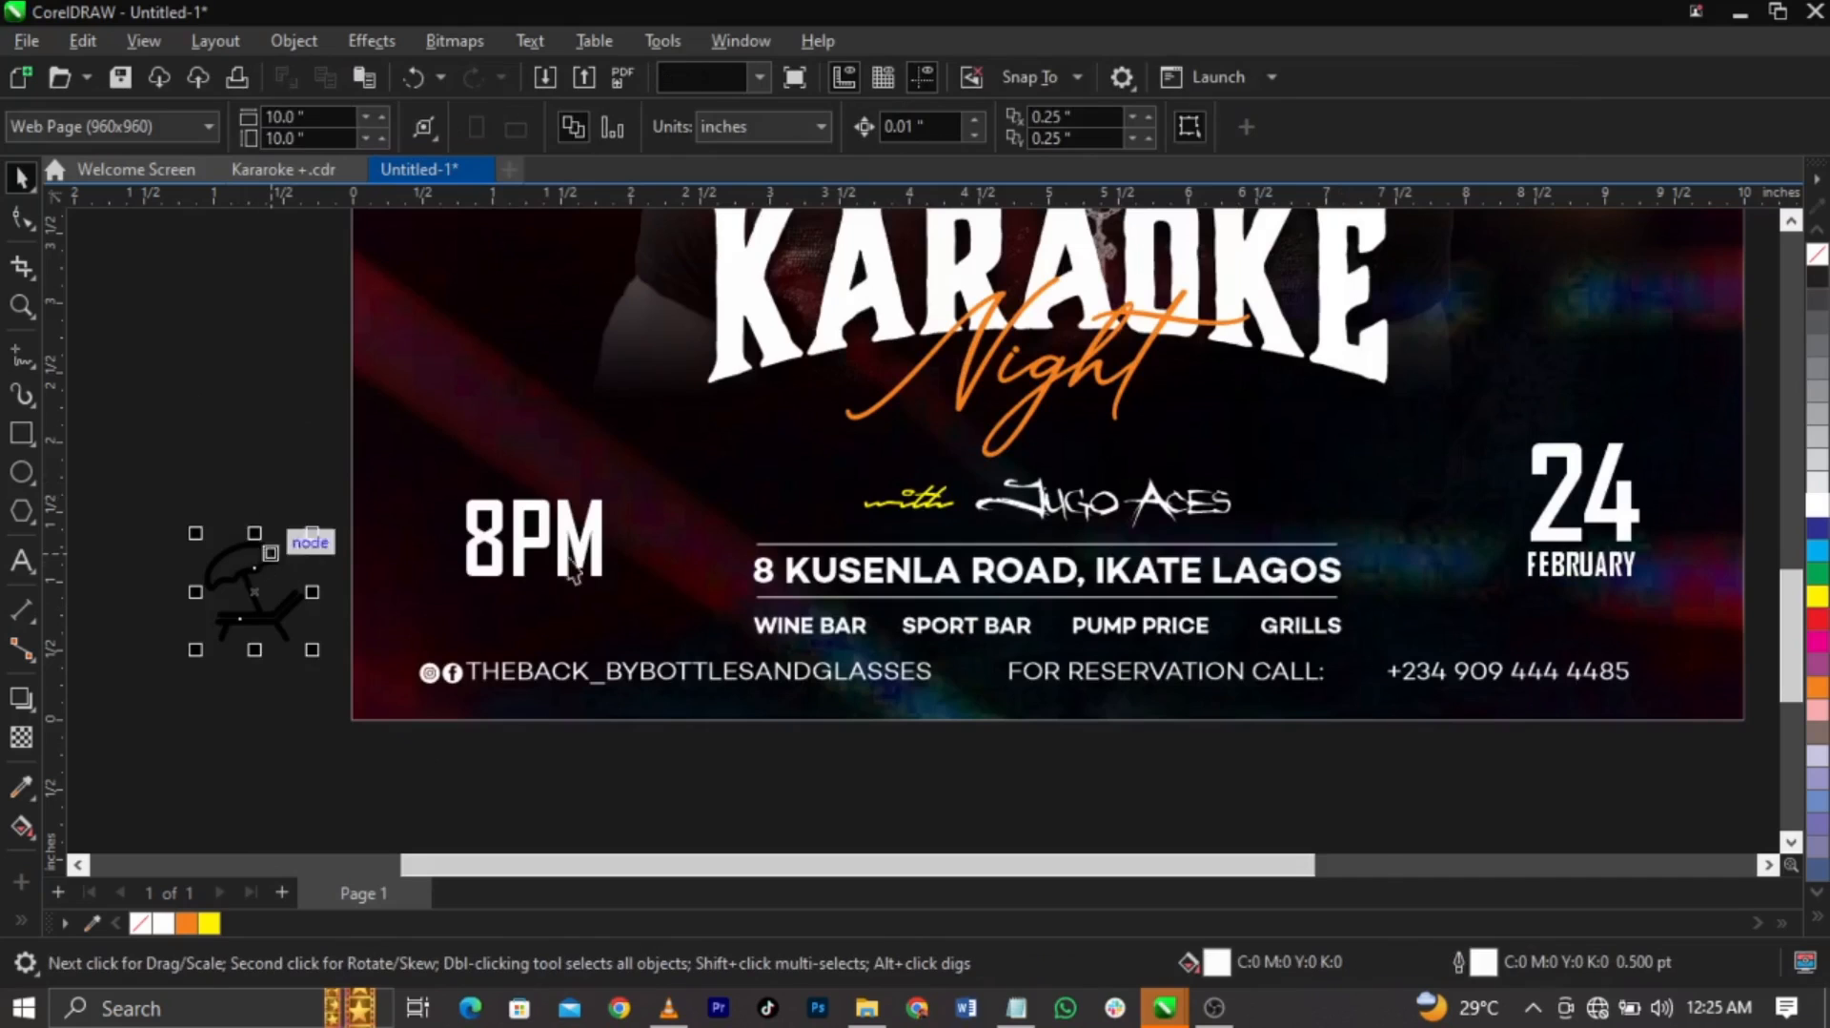
Convert the live football TV icon to a 1-bit black and white bitmap
scroll(803, 573, "down", 1)
scroll(661, 486, "down", 2)
key("z")
right_click(1029, 472)
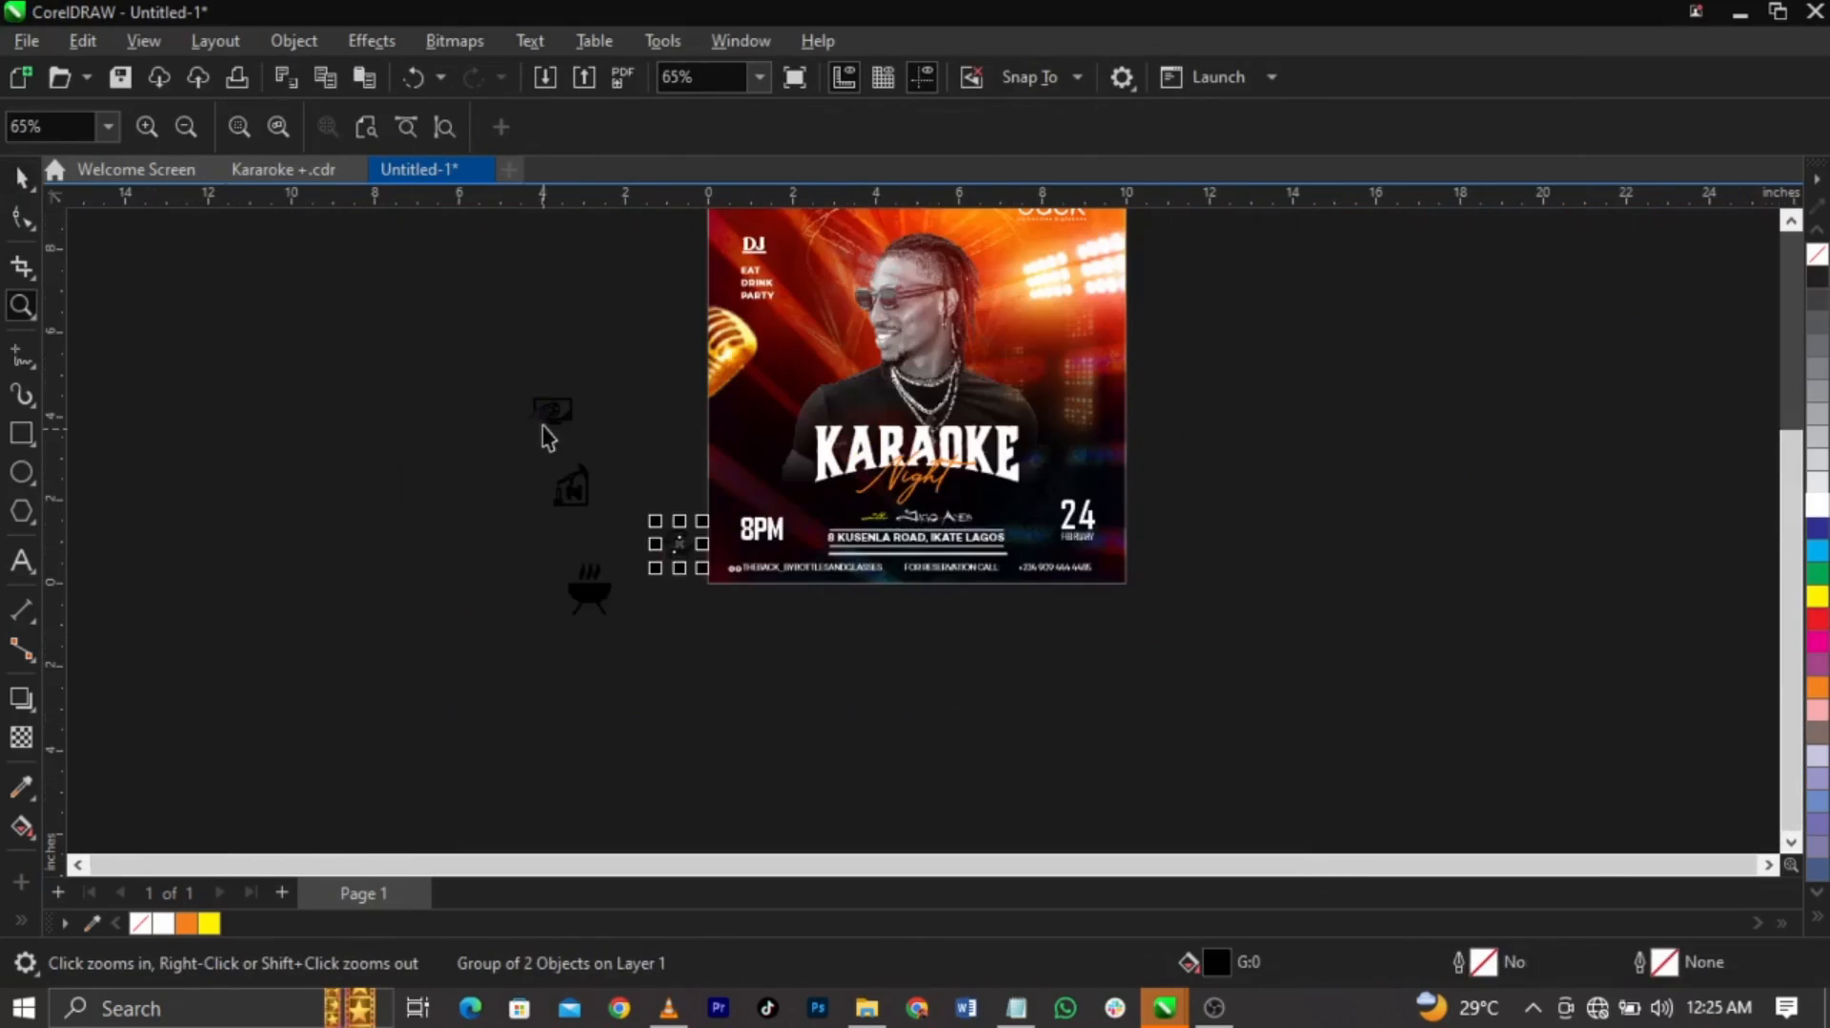
left_click_drag(494, 343, 923, 667)
key("space")
left_click(599, 366)
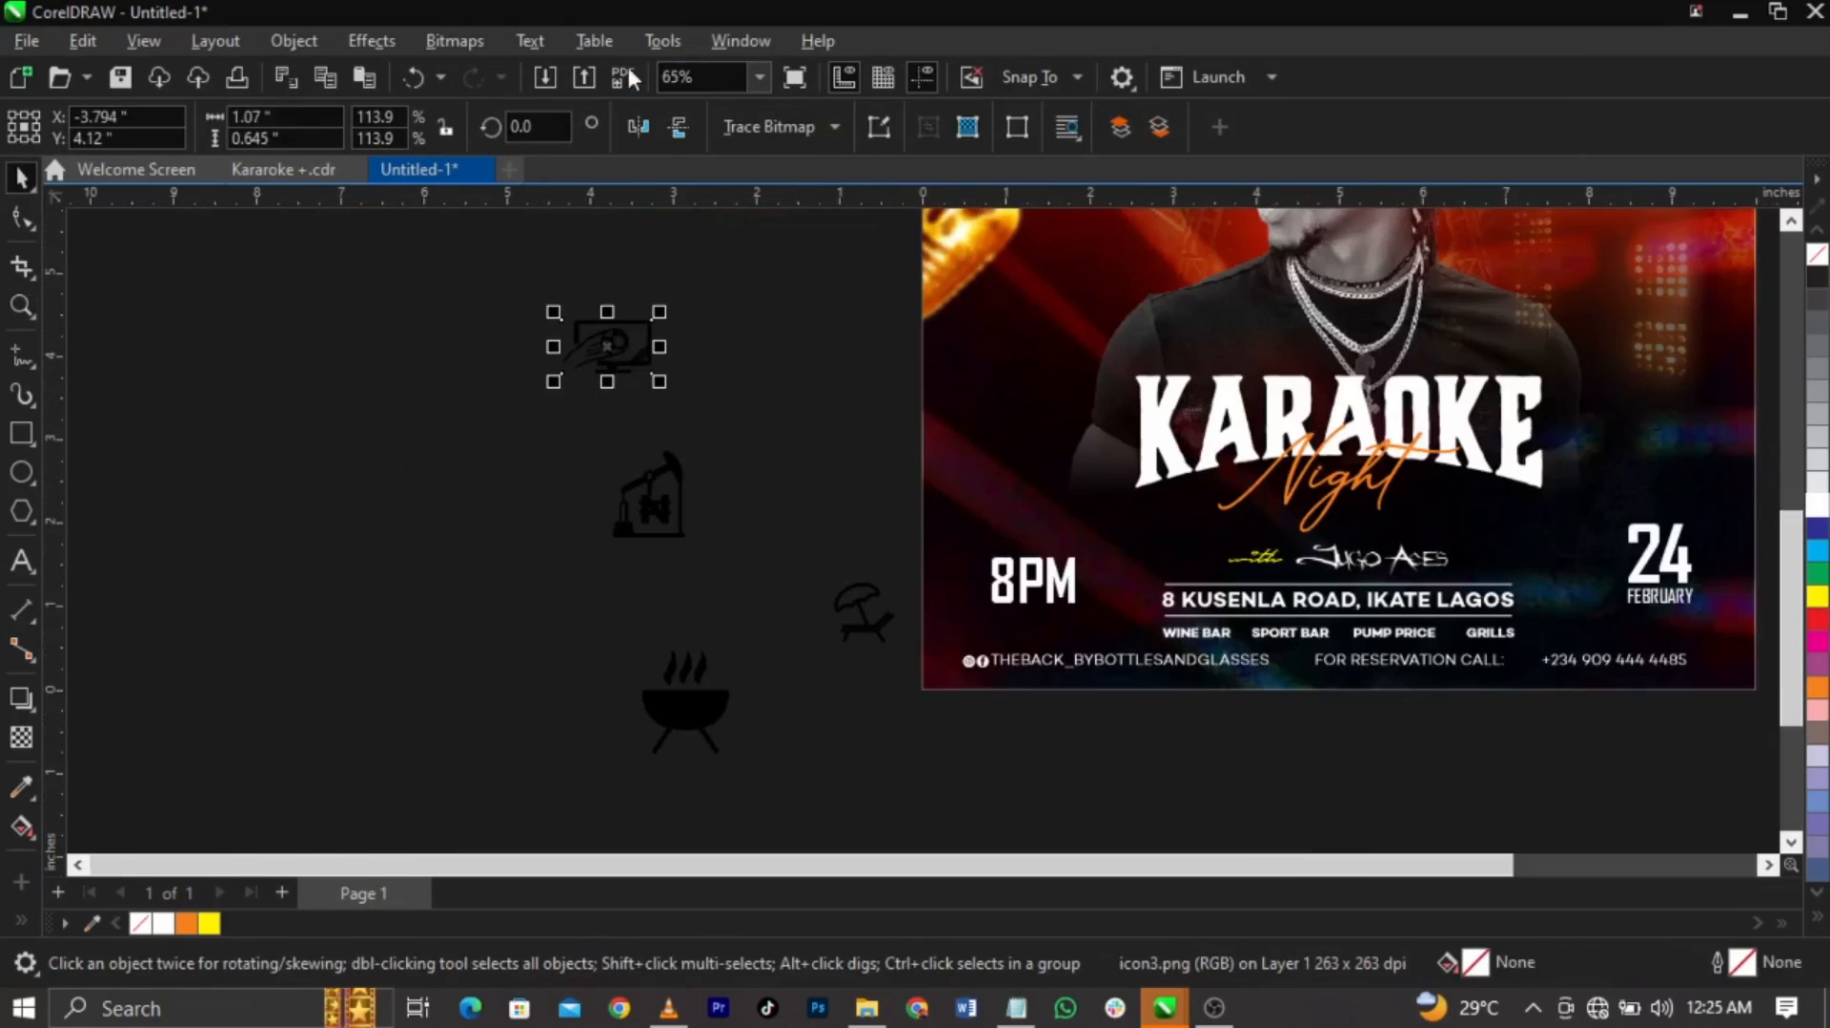
left_click(483, 40)
mouse_move(522, 267)
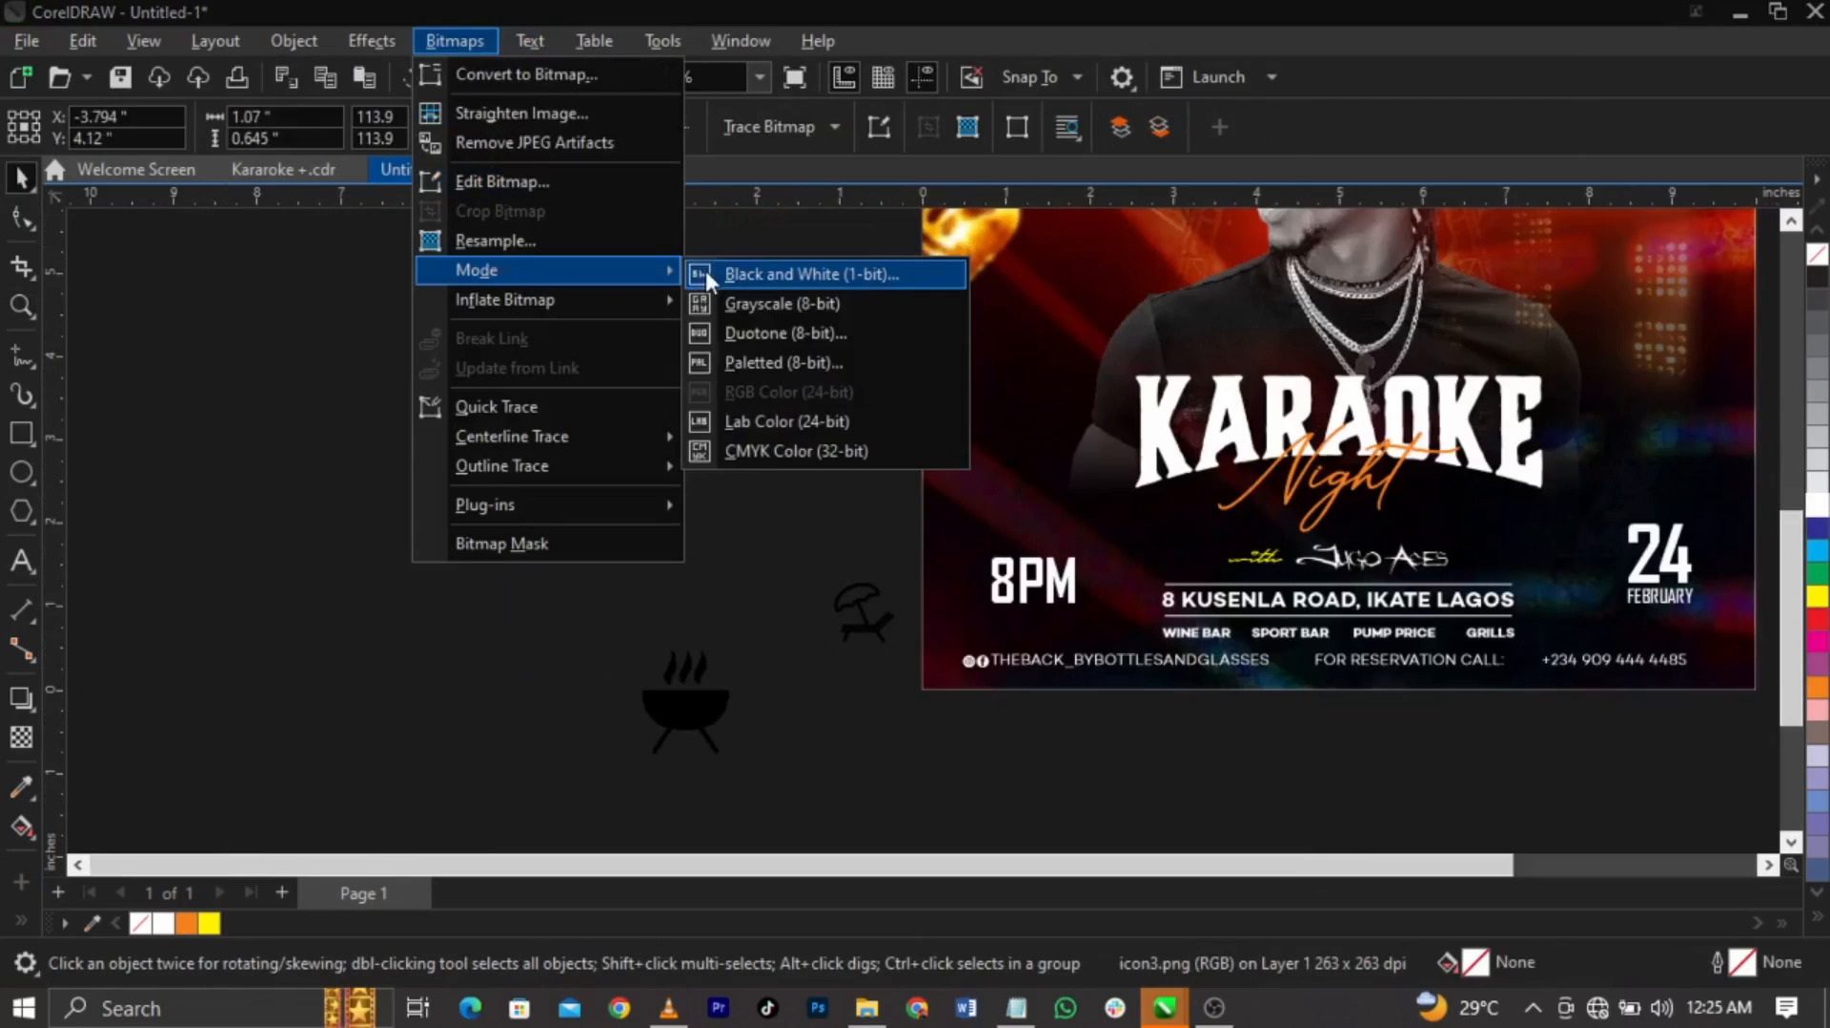
left_click(705, 270)
left_click(1103, 802)
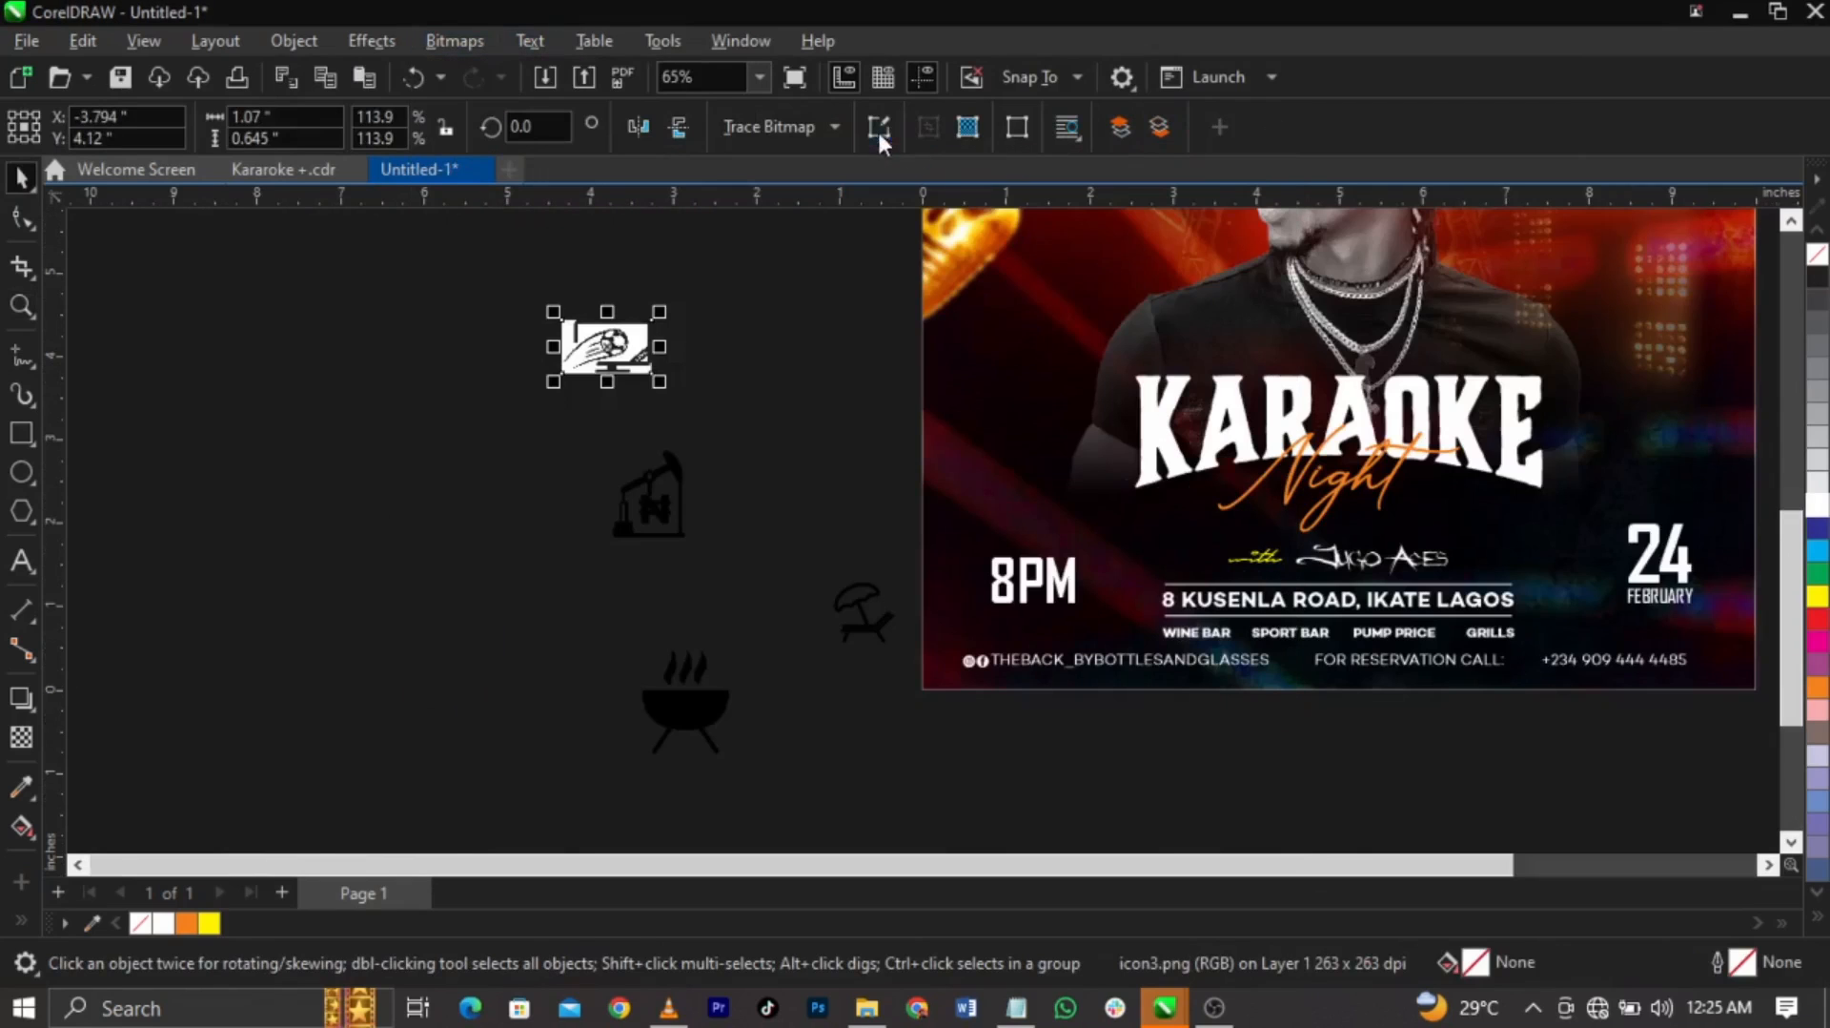
Trace the football TV bitmap with an Outline Line art trace, then move the traced football off it and delete the bitmap
left_click(821, 125)
mouse_move(846, 219)
left_click(981, 225)
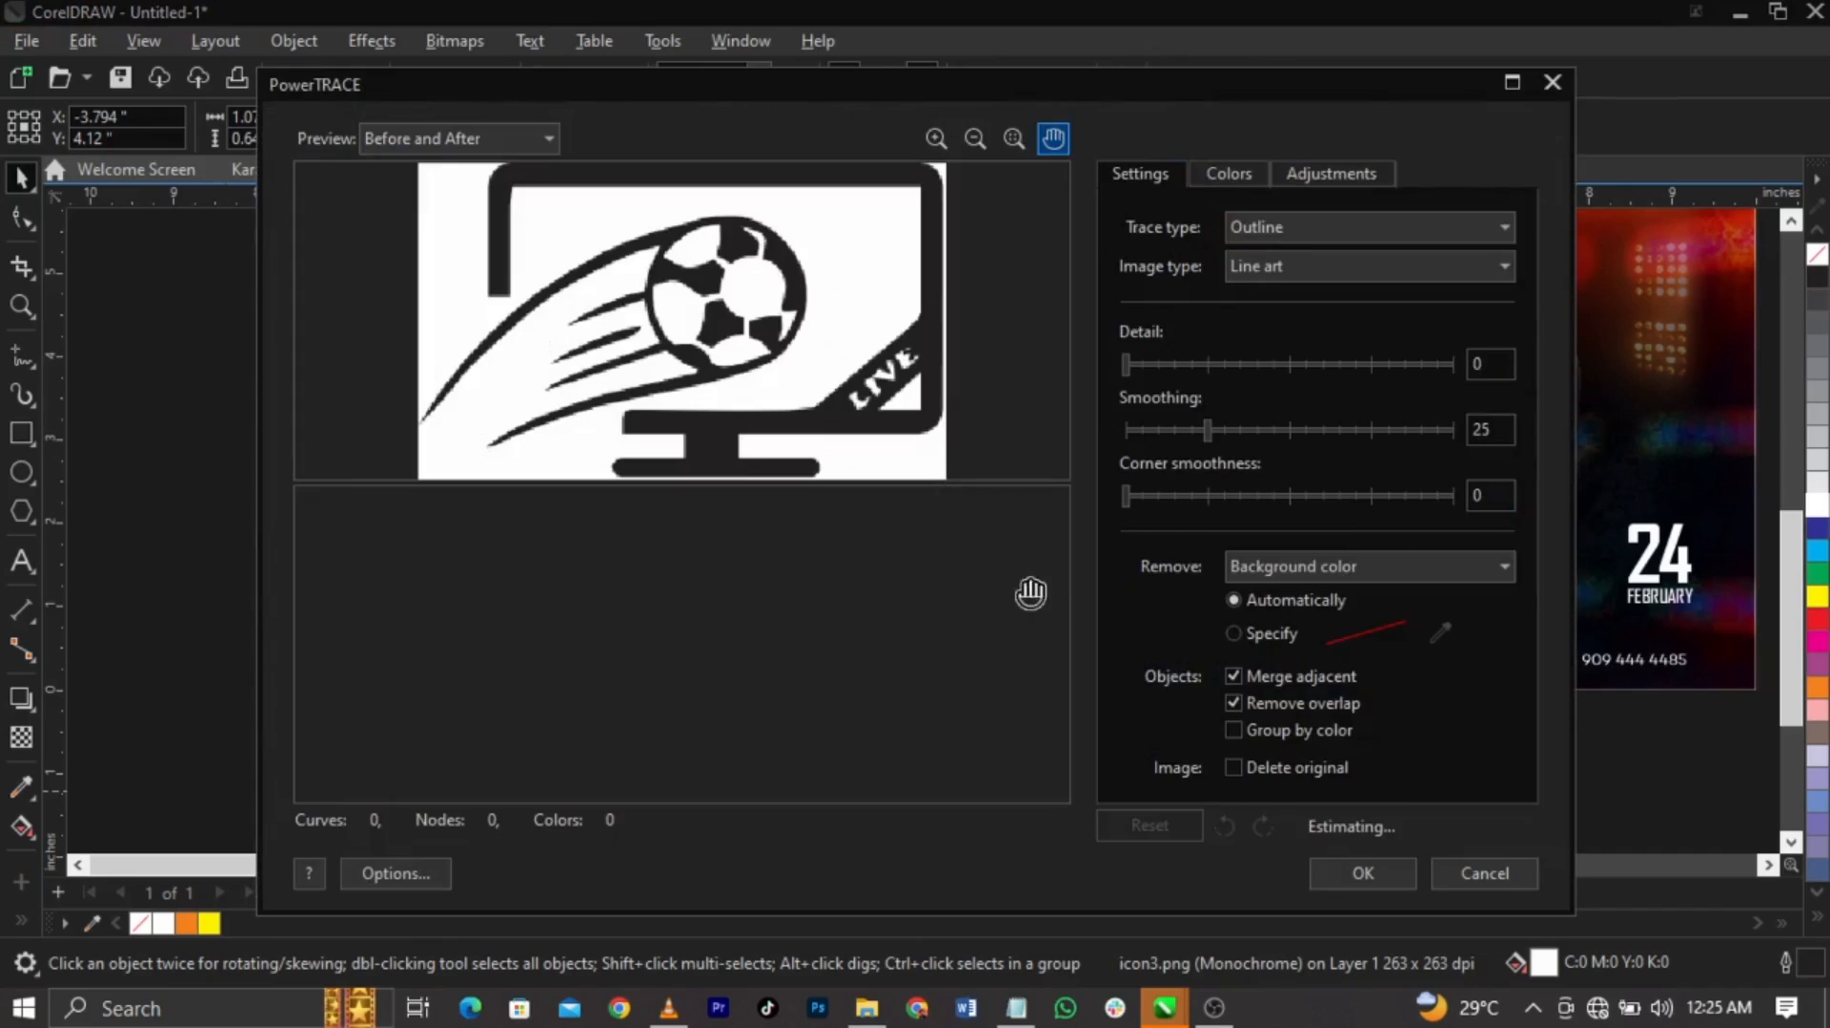
left_click(1363, 872)
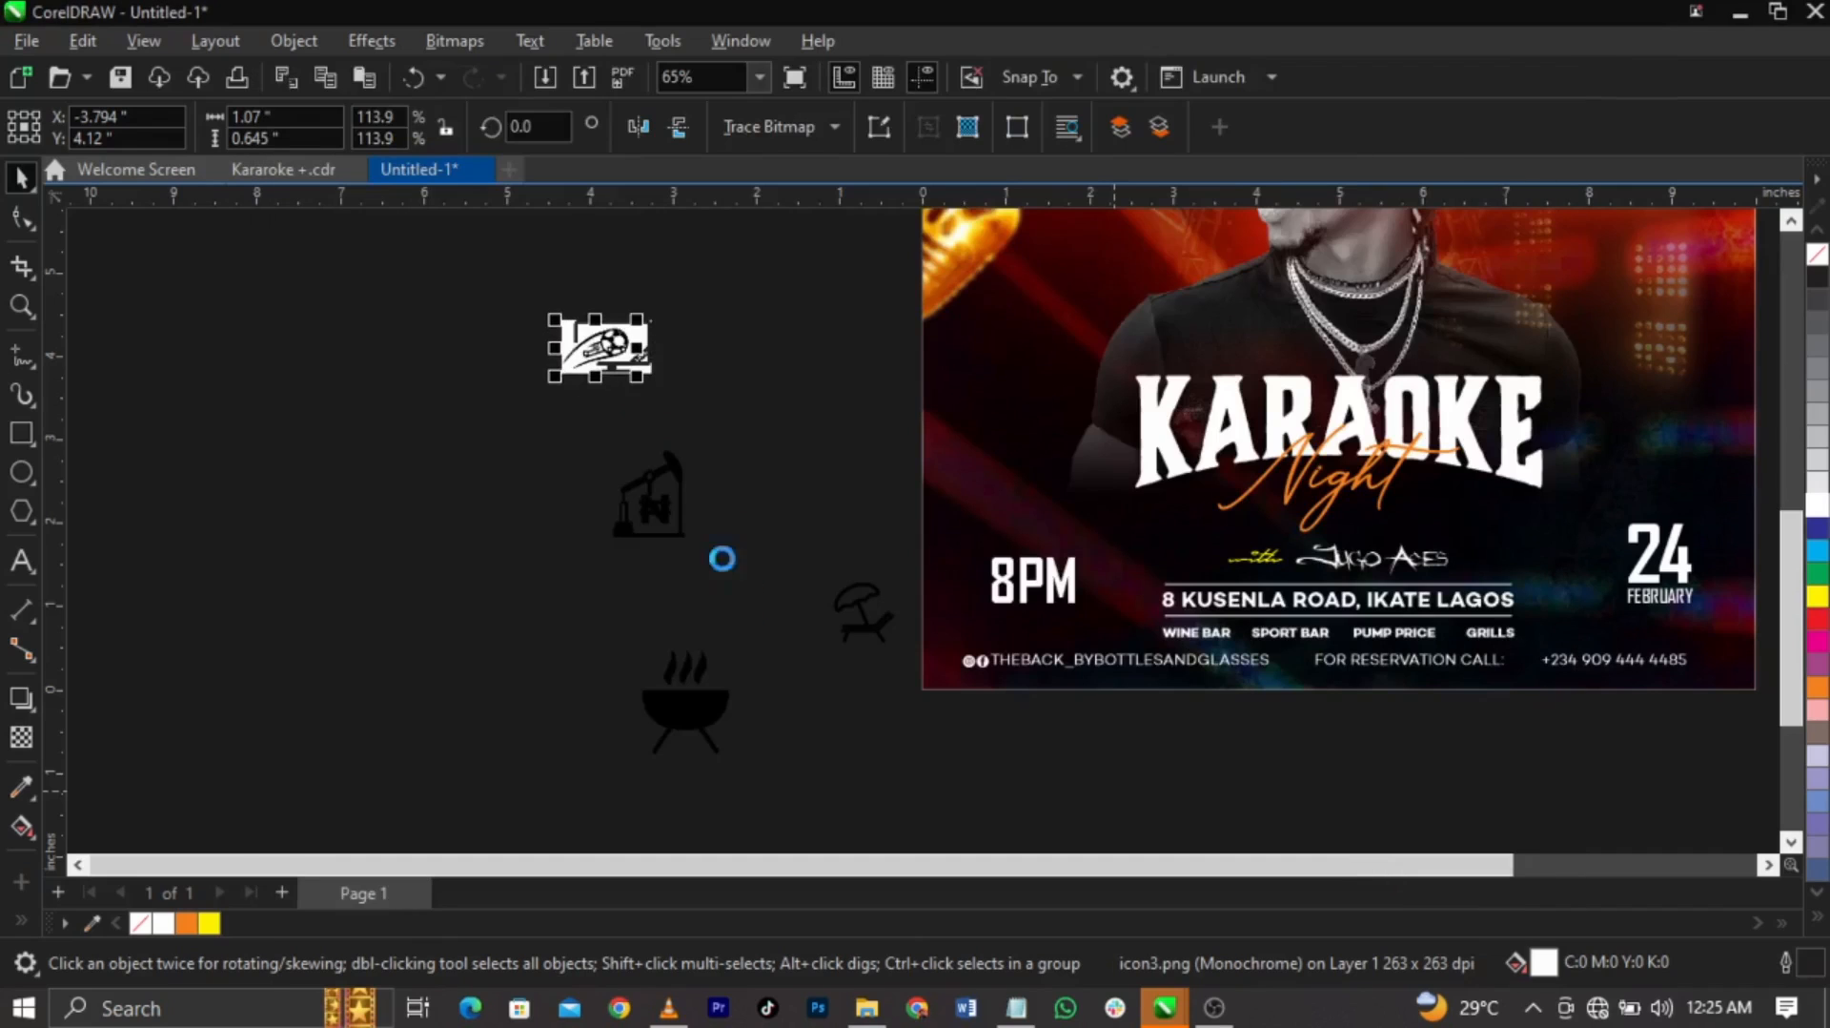
mouse_move(575, 346)
left_mouse_down()
mouse_move(603, 494)
mouse_move(551, 448)
left_mouse_up()
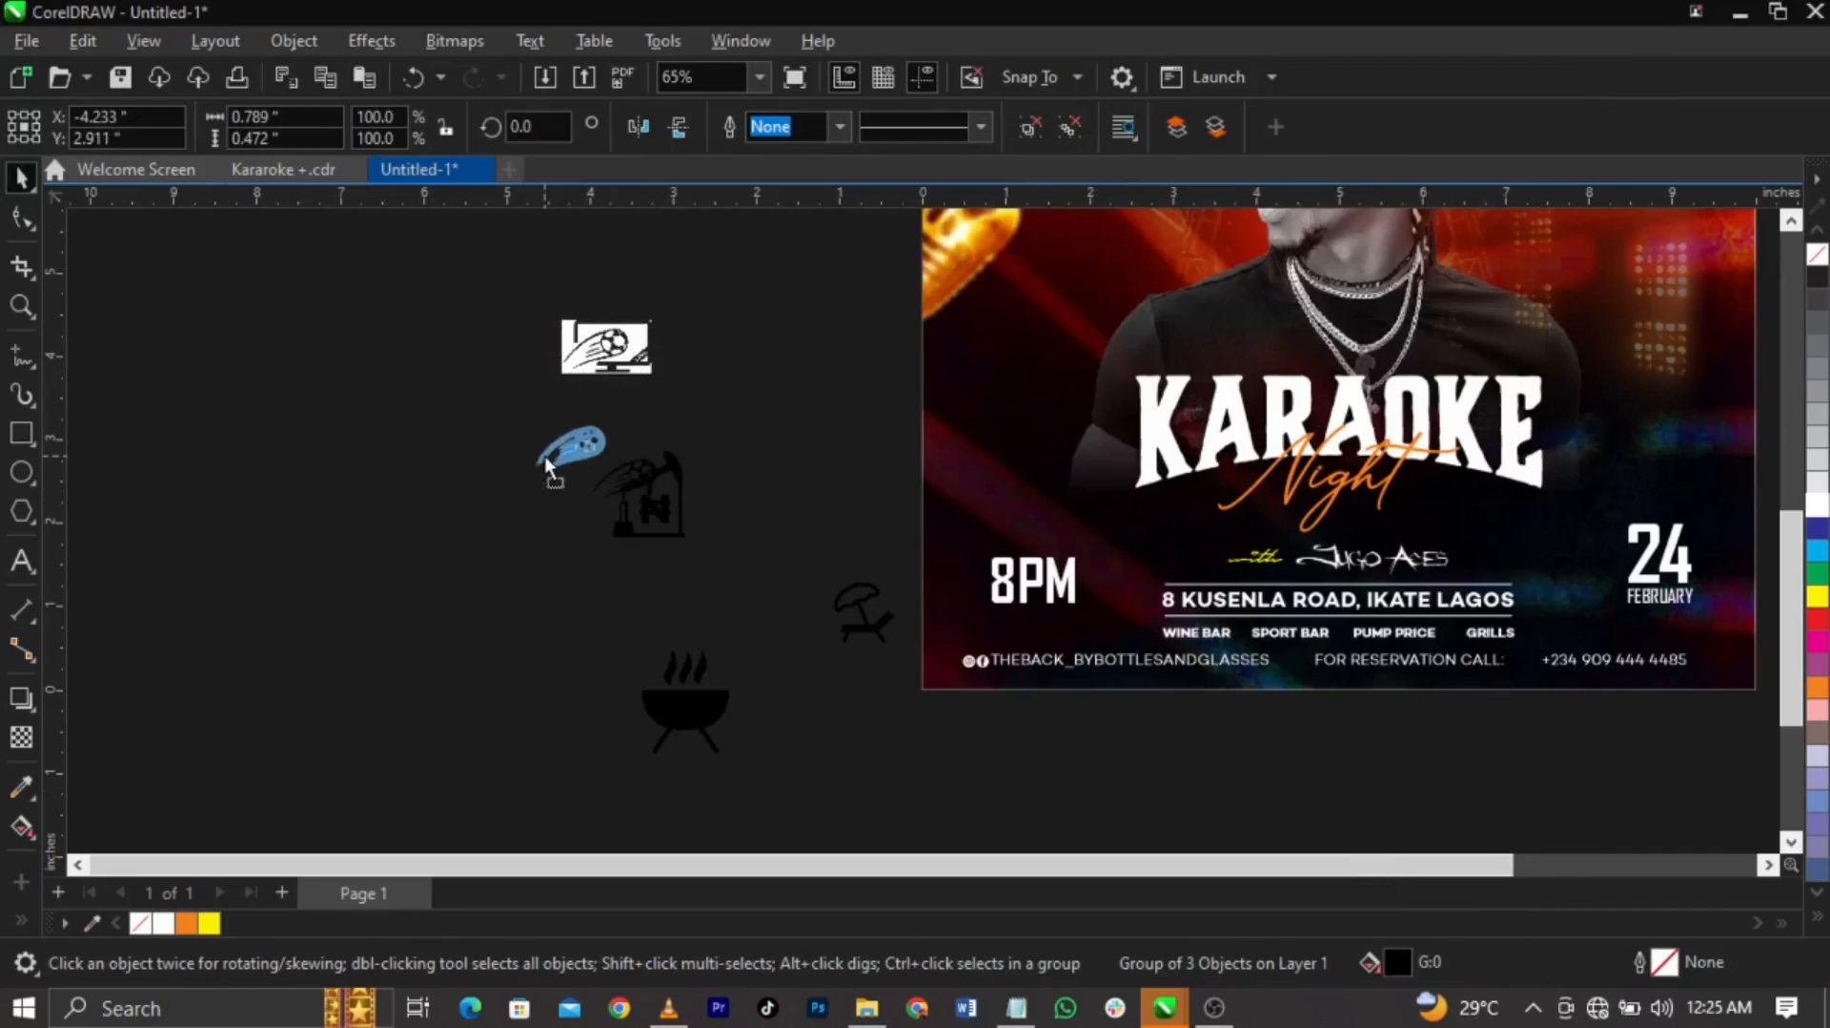
Convert the oil pump icon to a 1-bit black and white bitmap
left_click(648, 496)
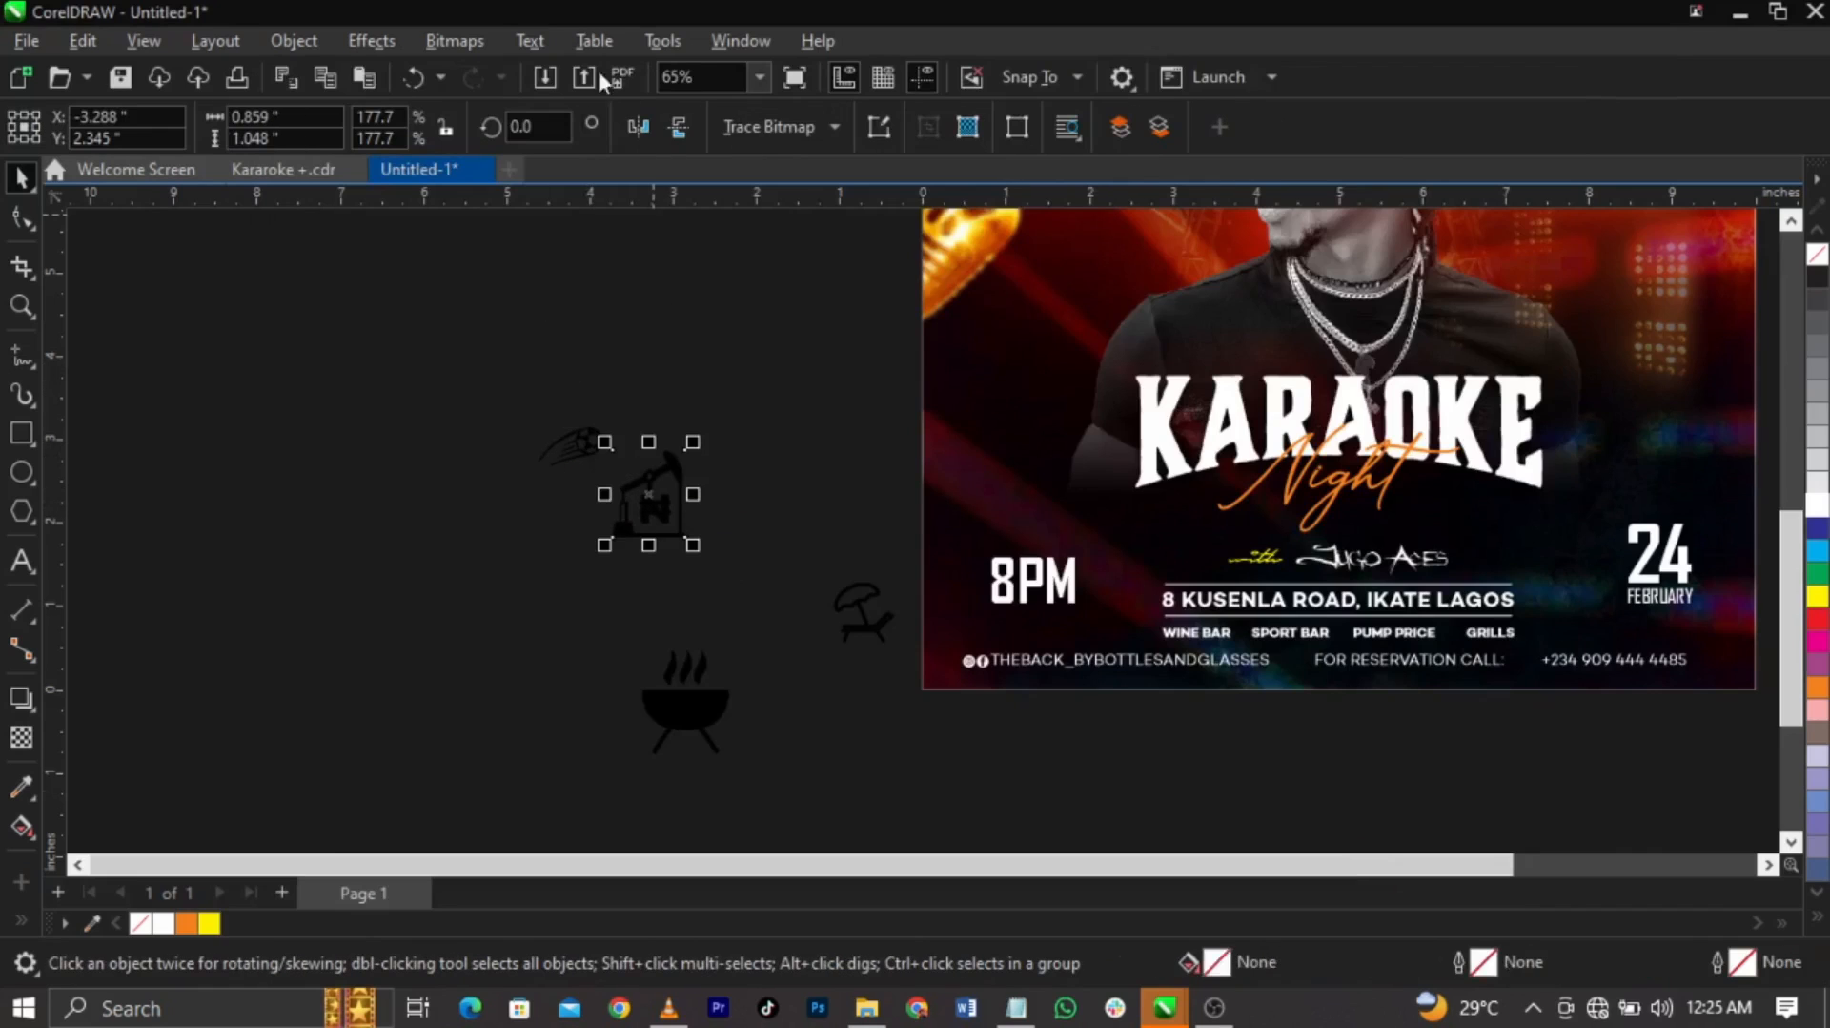
left_click(435, 42)
mouse_move(547, 269)
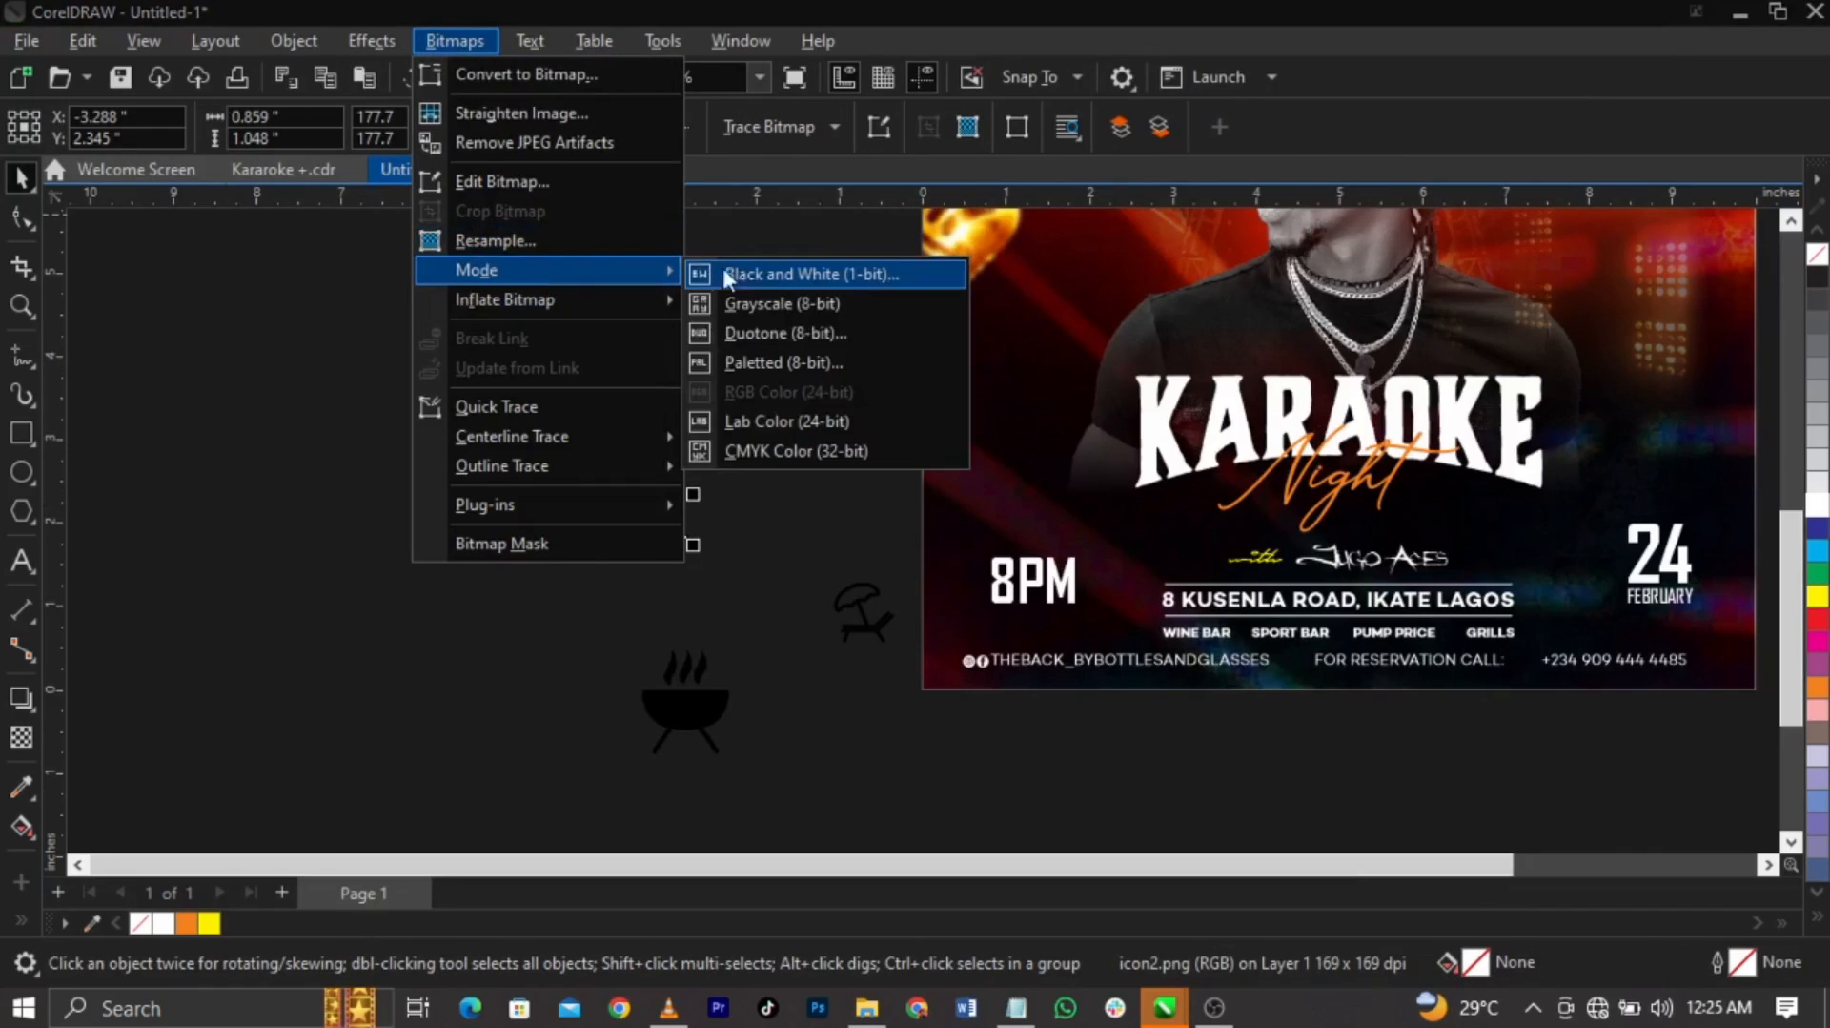
left_click(726, 273)
left_click(1155, 797)
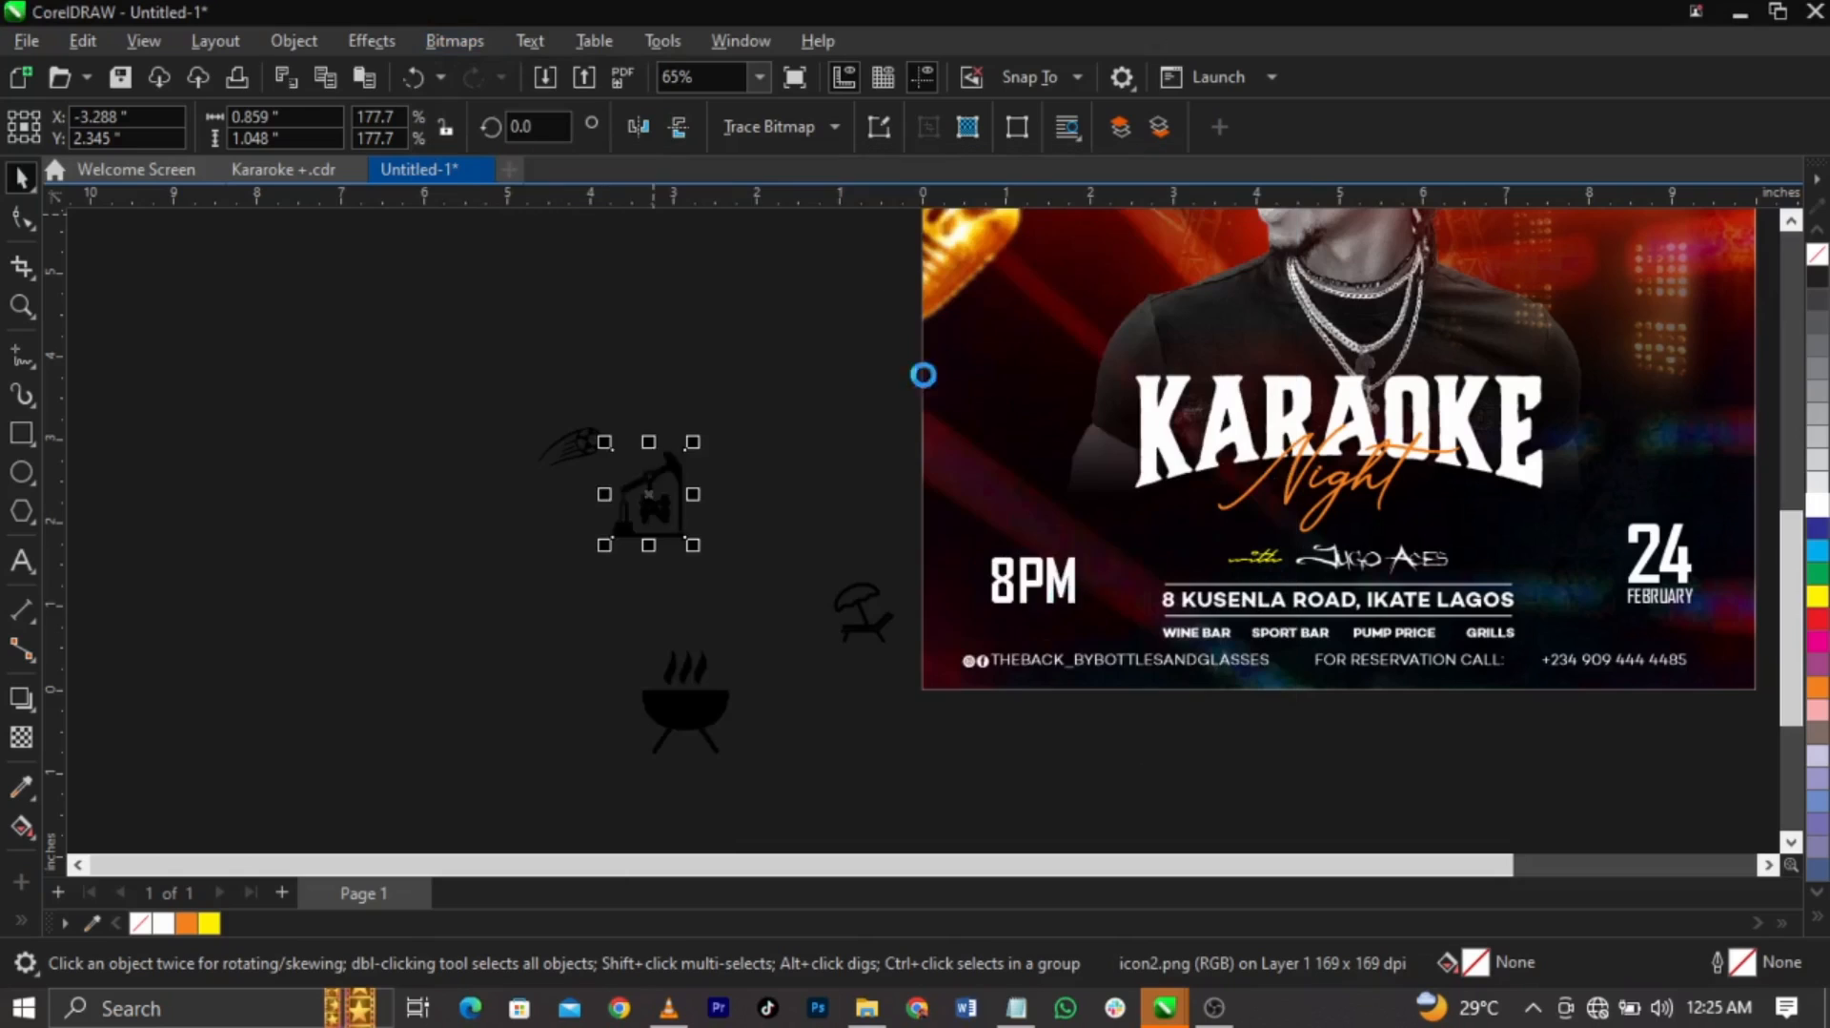
Trace the black and white oil pump bitmap with an Outline trace using the Line art image type
left_click(771, 130)
mouse_move(806, 221)
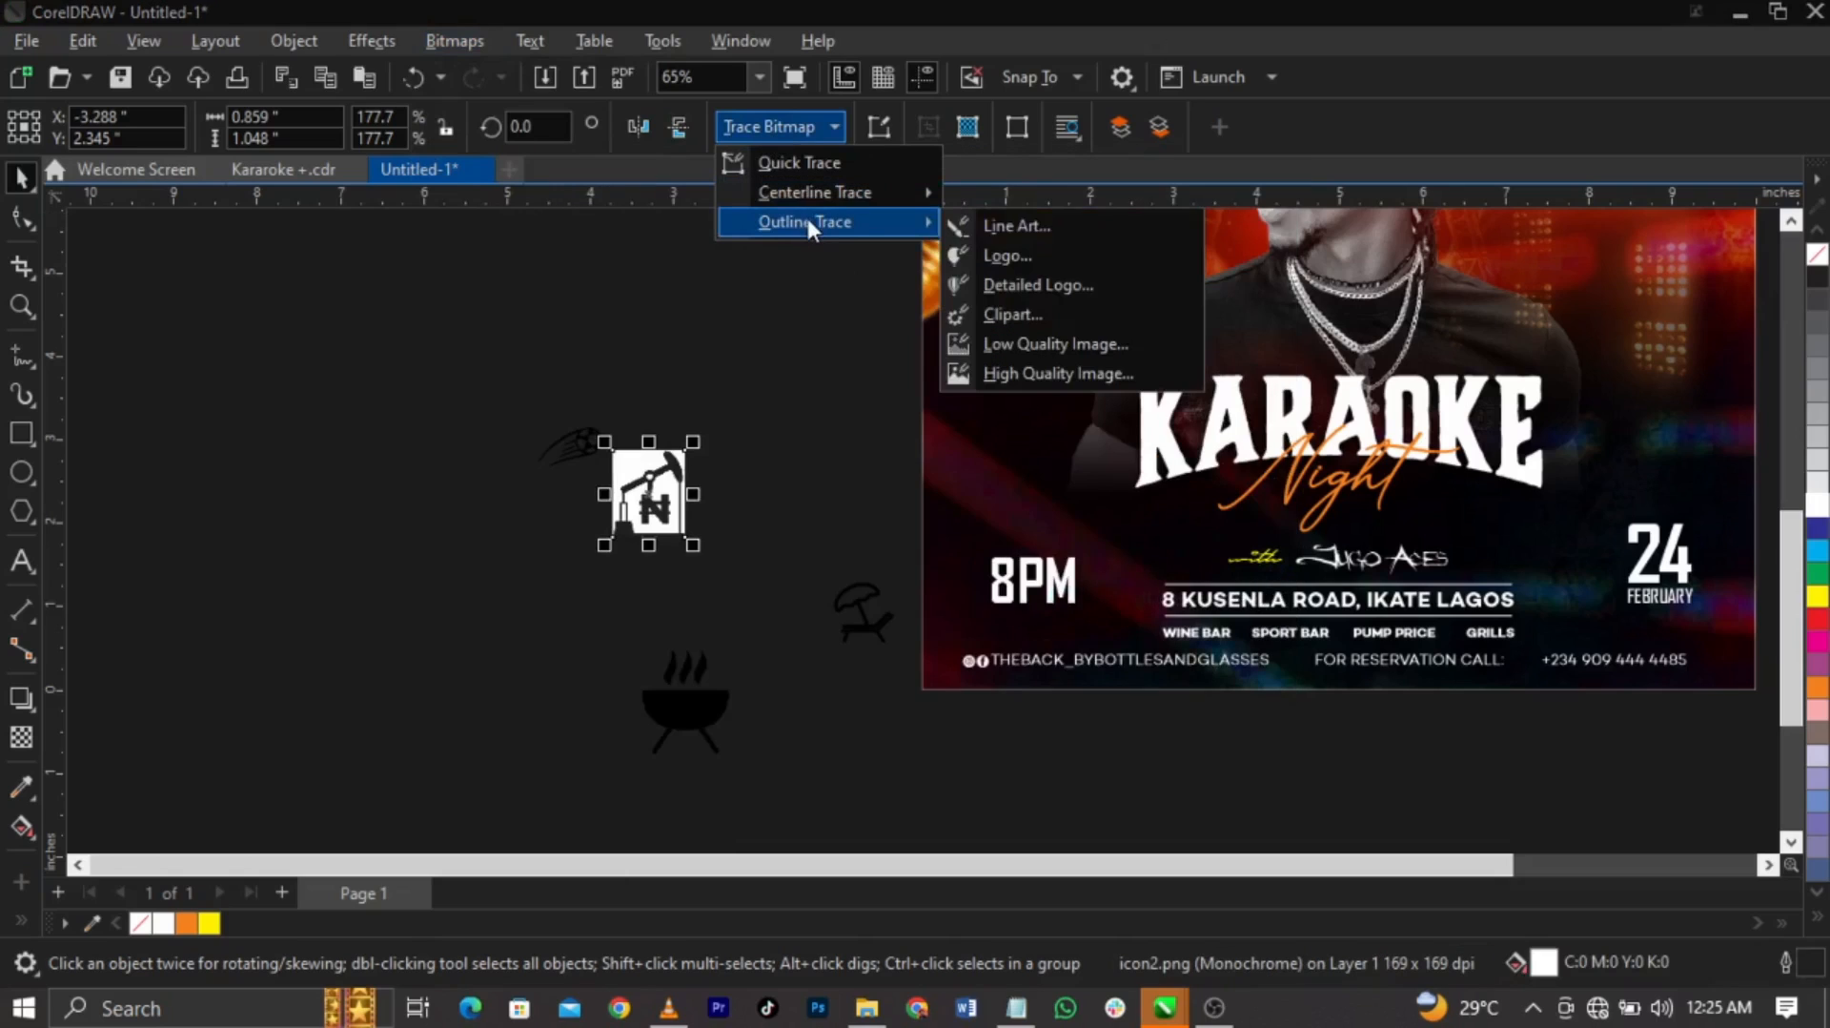
left_click(999, 228)
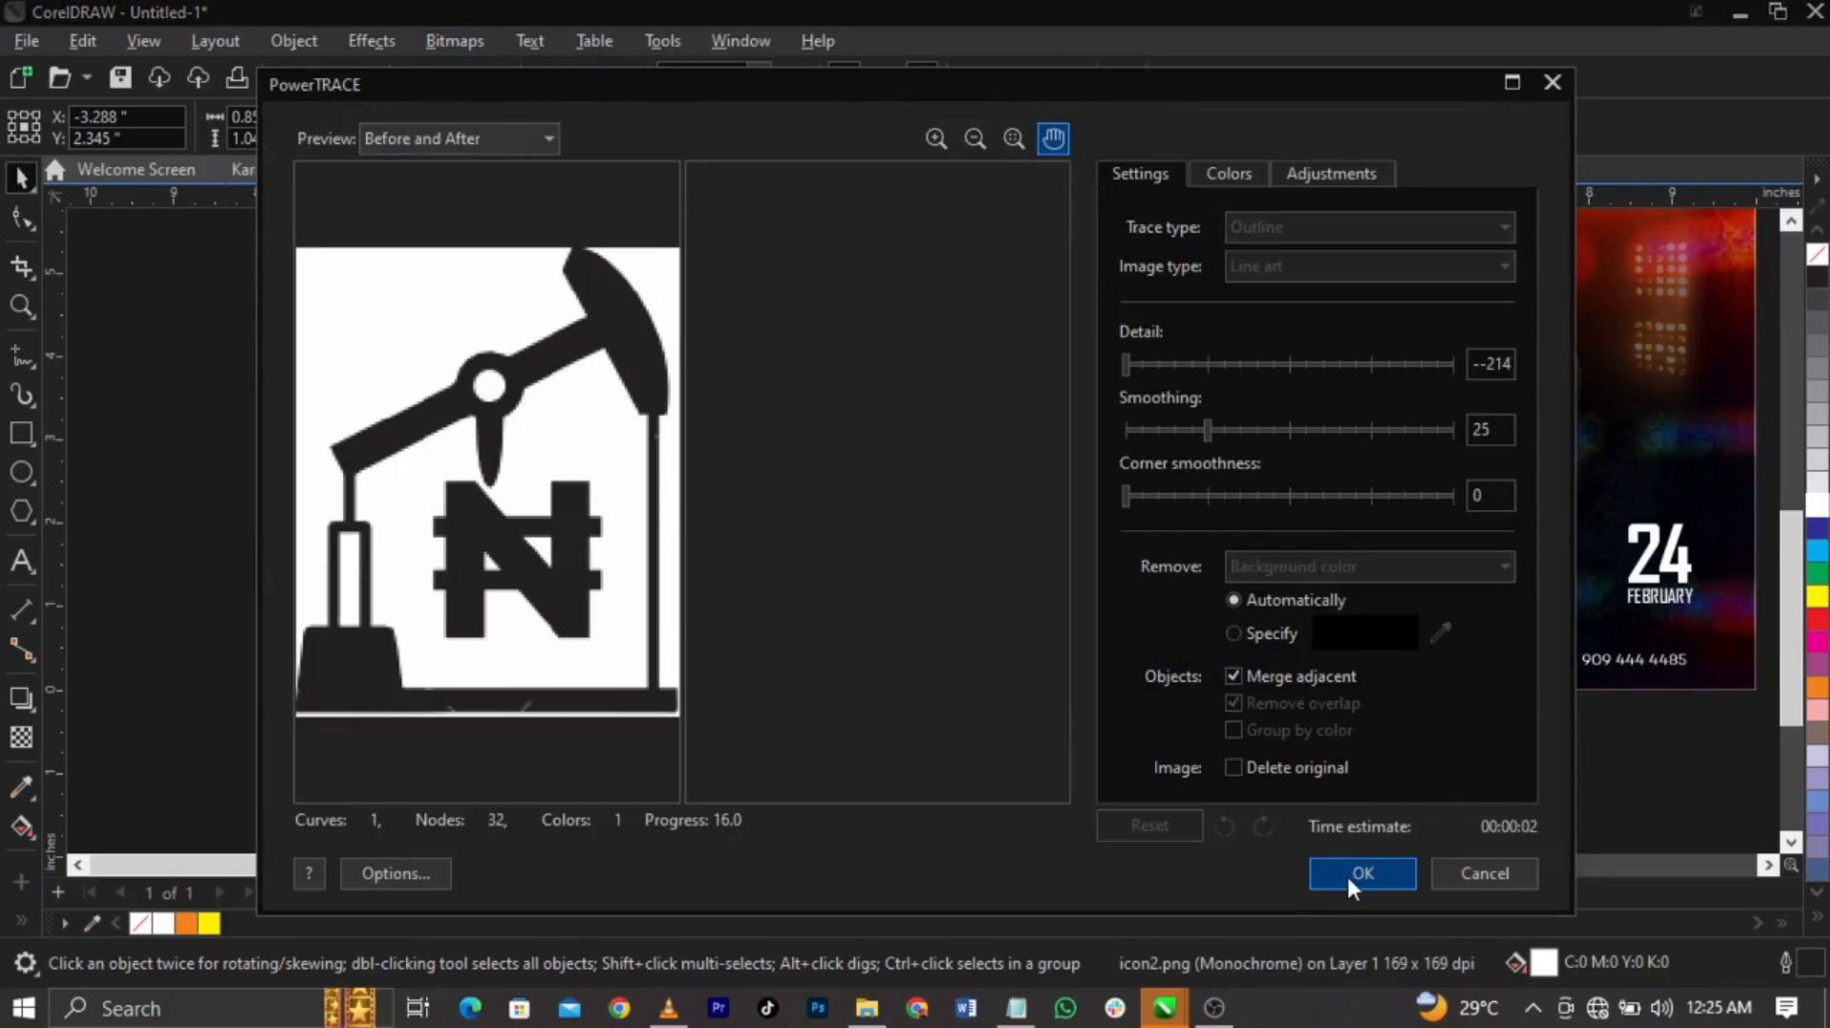
left_click(1387, 871)
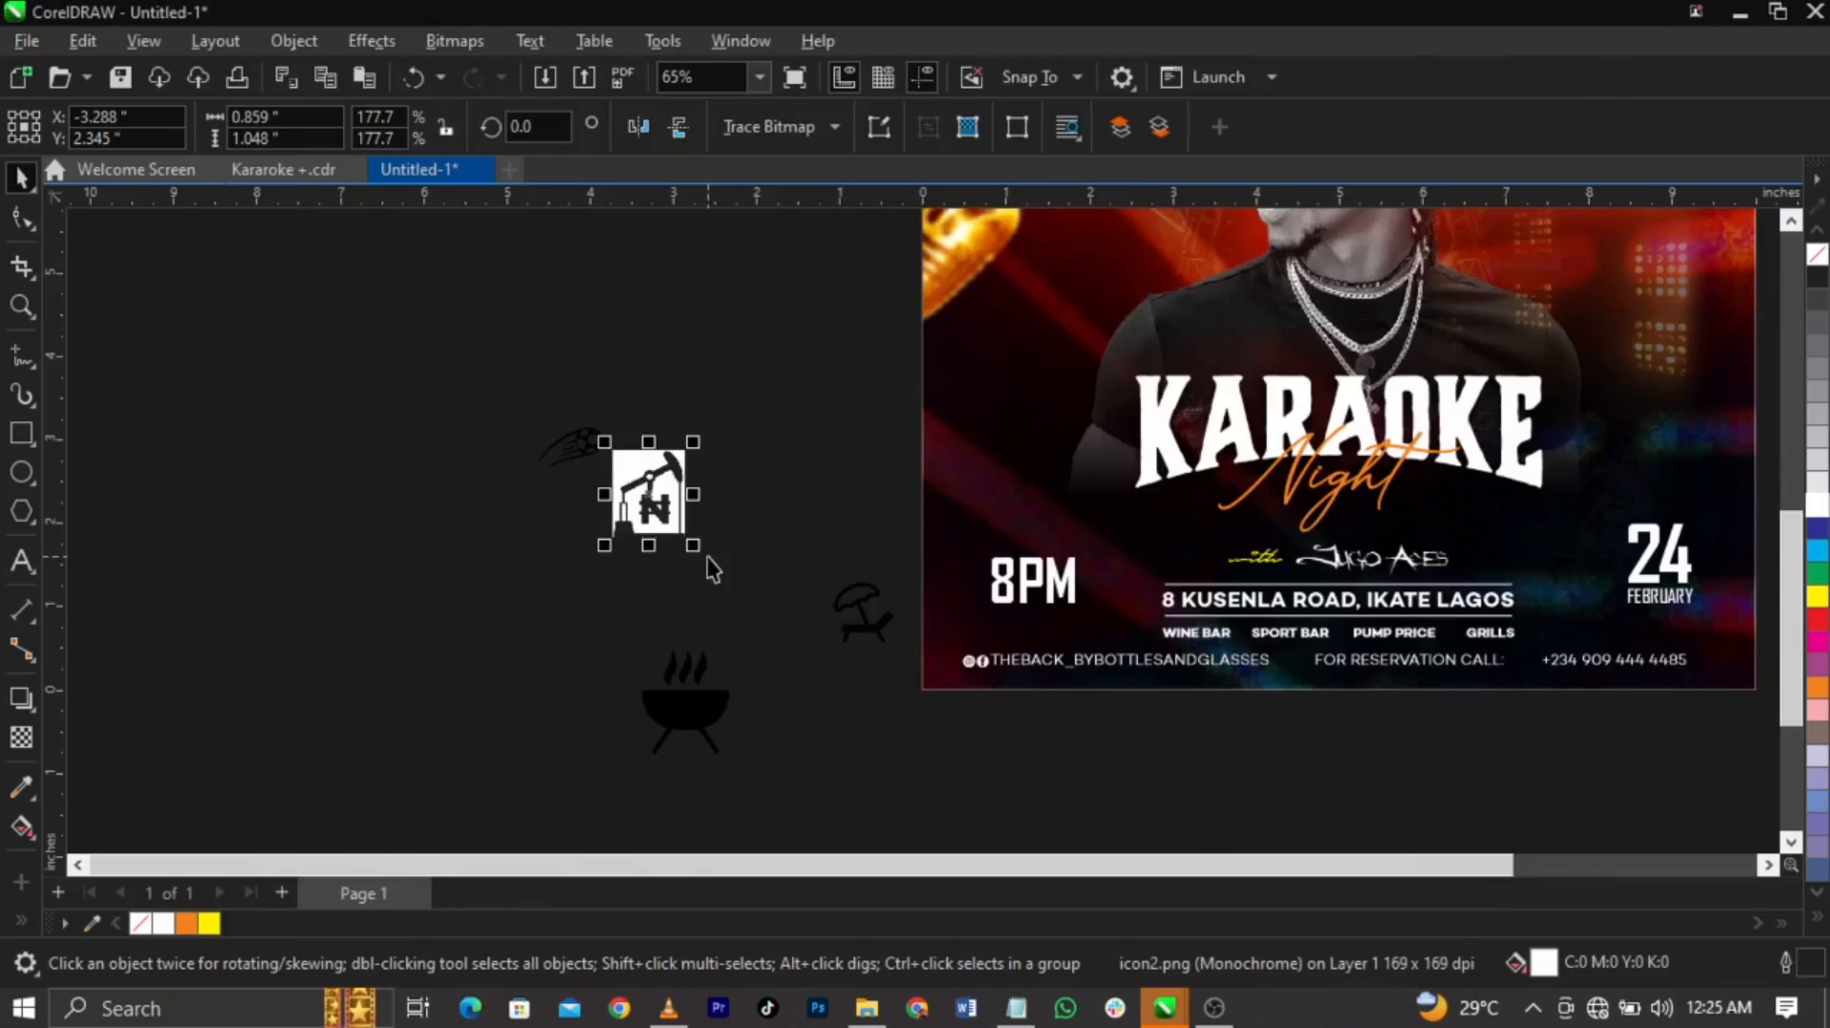
Enlarge the oil pump bitmap to about 2.28 by 2.78 inches away from the other icons and convert it to a 300 dpi RGB bitmap
left_click_drag(817, 635, 812, 640)
left_click_drag(724, 573, 305, 433)
left_click(456, 41)
left_click(486, 74)
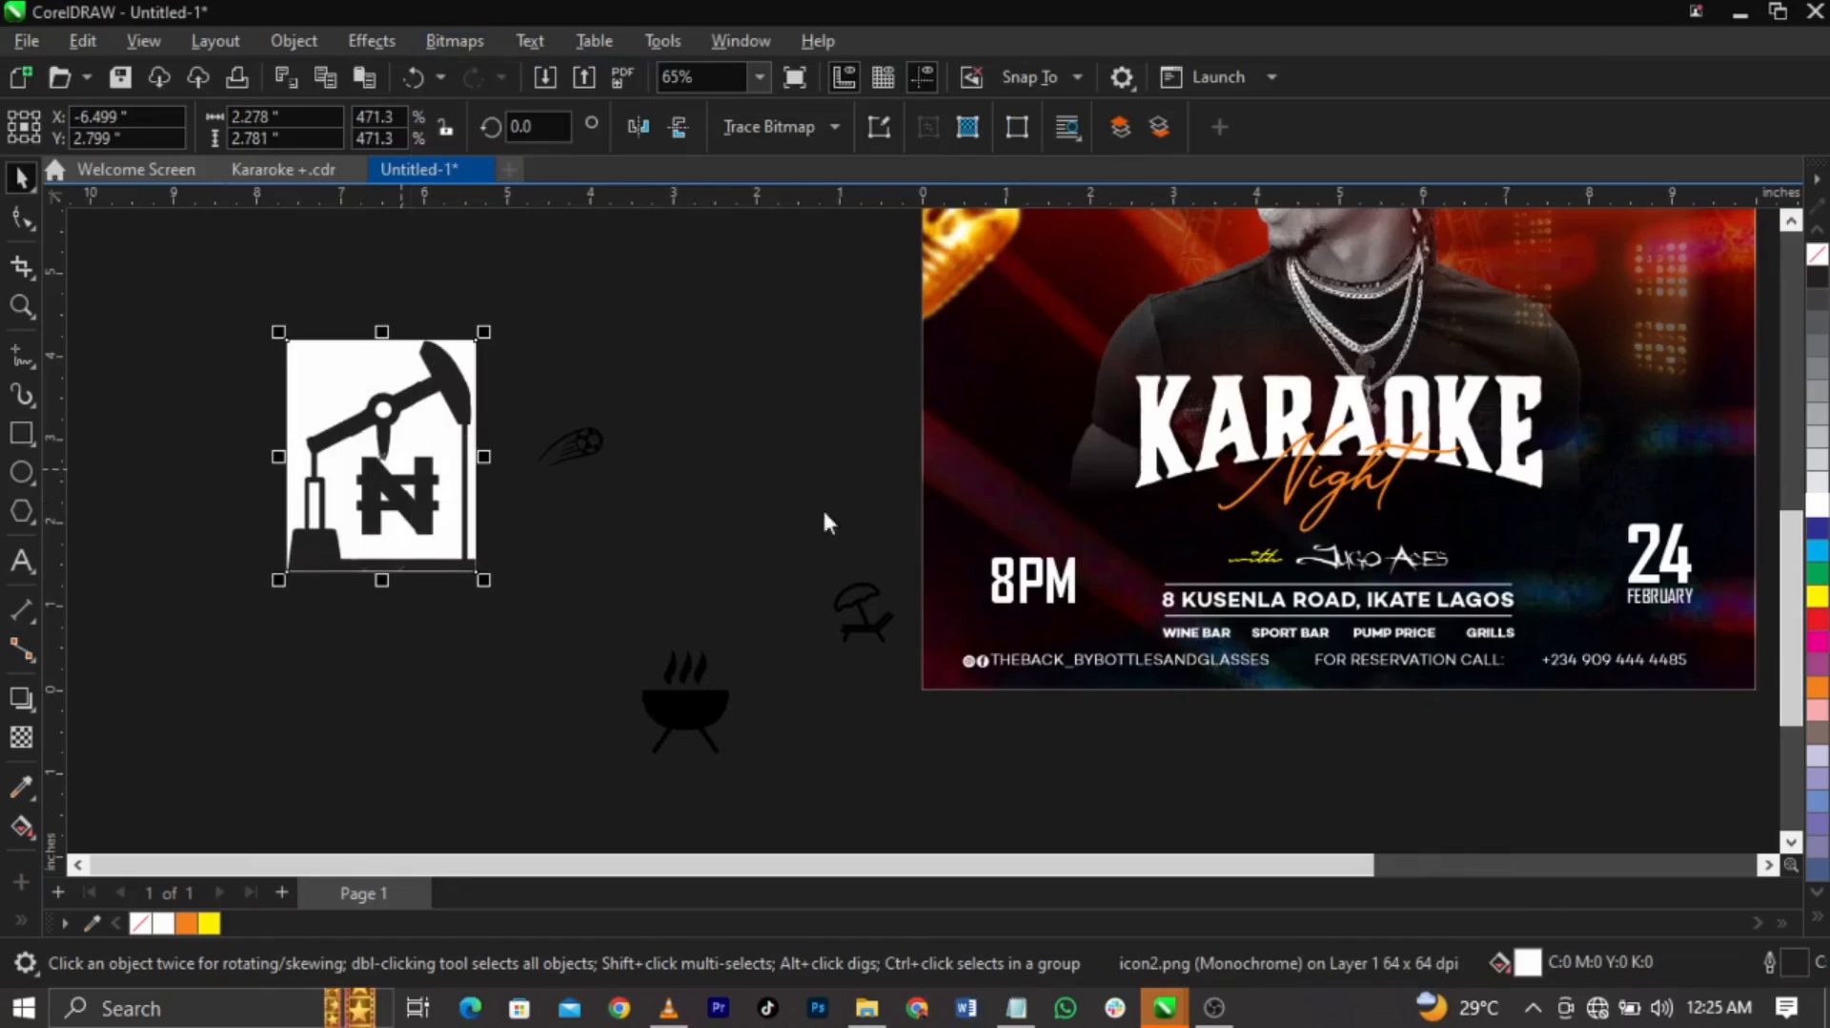
left_click(949, 652)
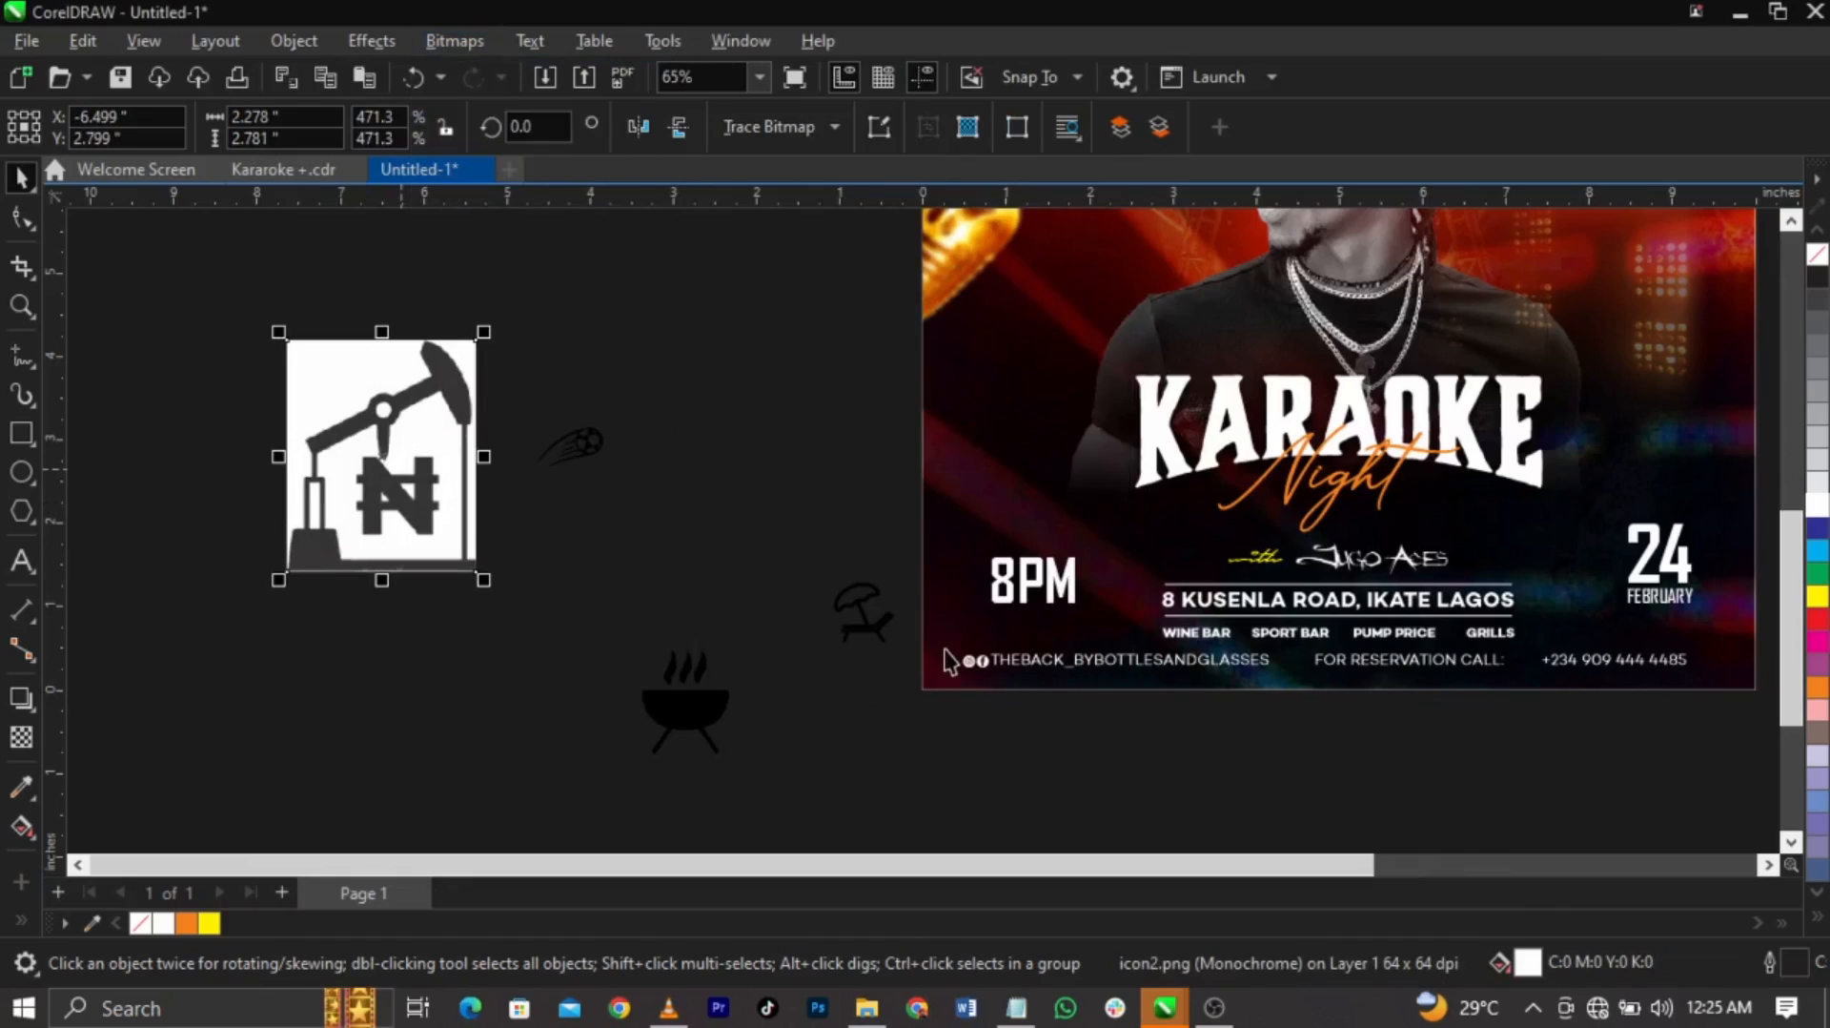
Convert the oil pump bitmap to 1-bit black and white using the Line Art method at threshold 190
left_click(456, 40)
mouse_move(541, 270)
left_click(717, 275)
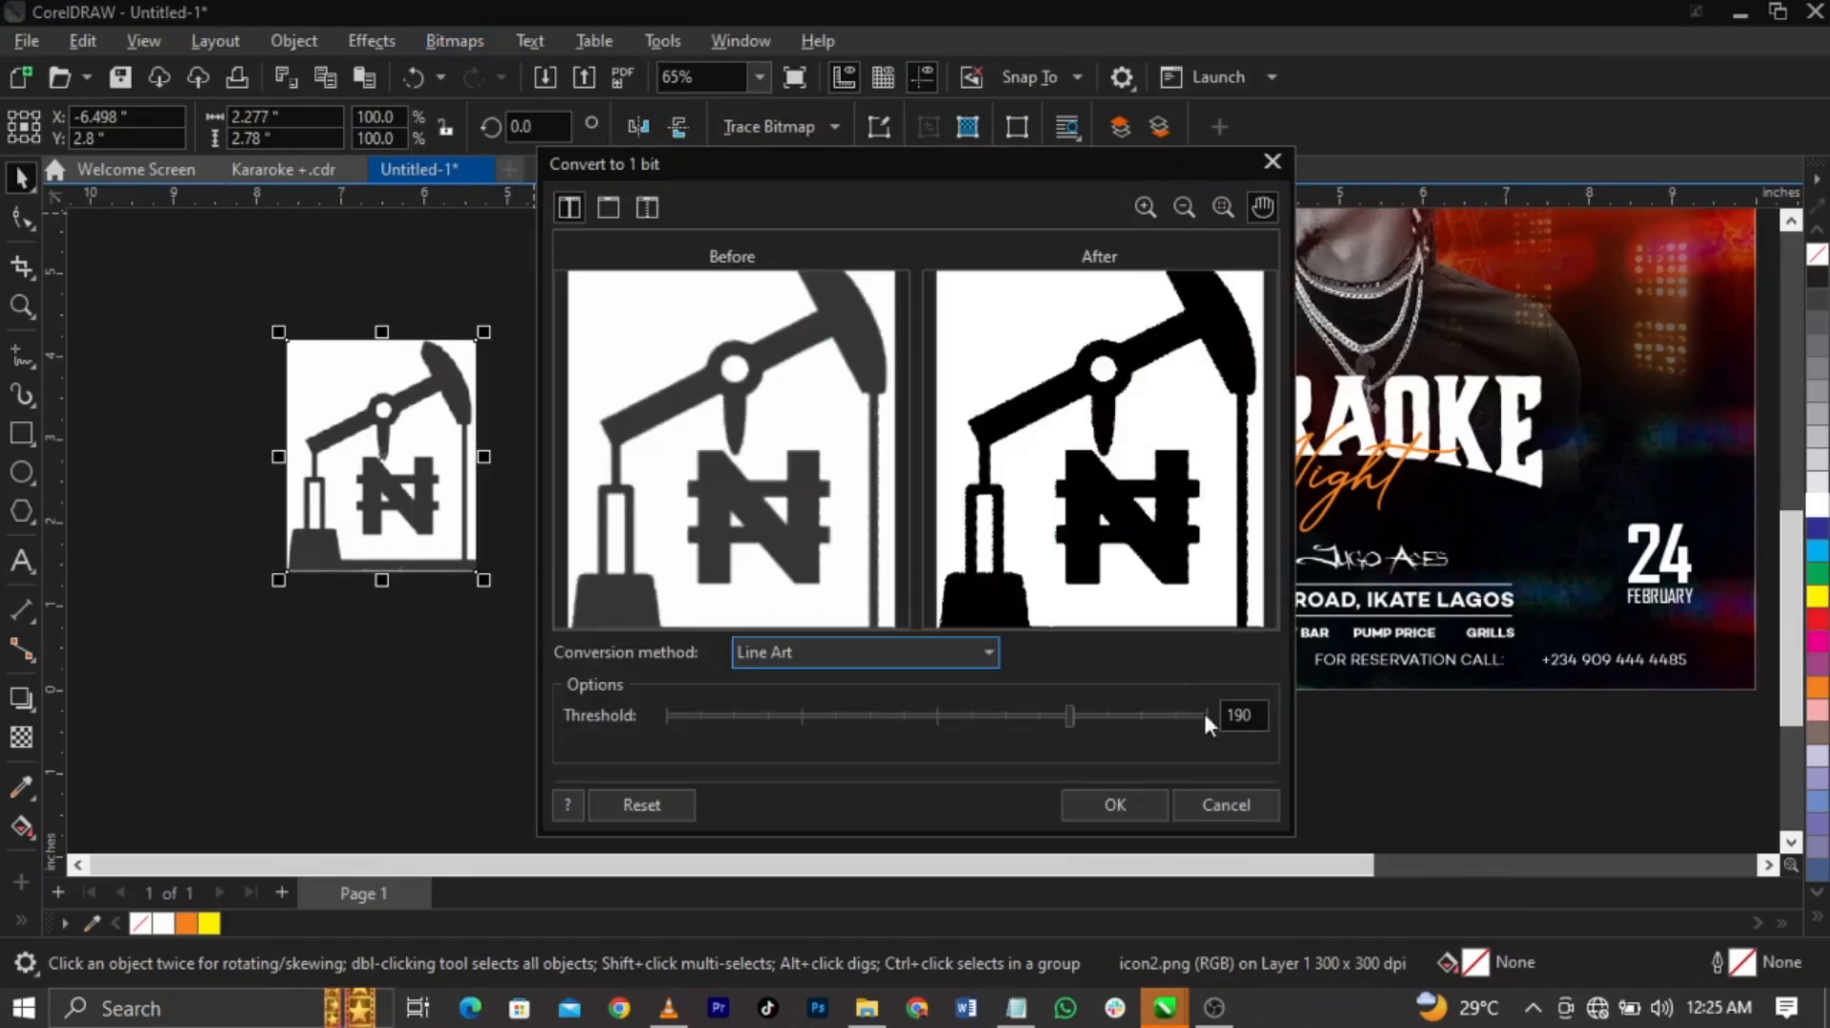
left_click(1120, 803)
Trace the oil pump bitmap with an Outline trace using the Line art image type, and remove the source bitmap
left_click(835, 126)
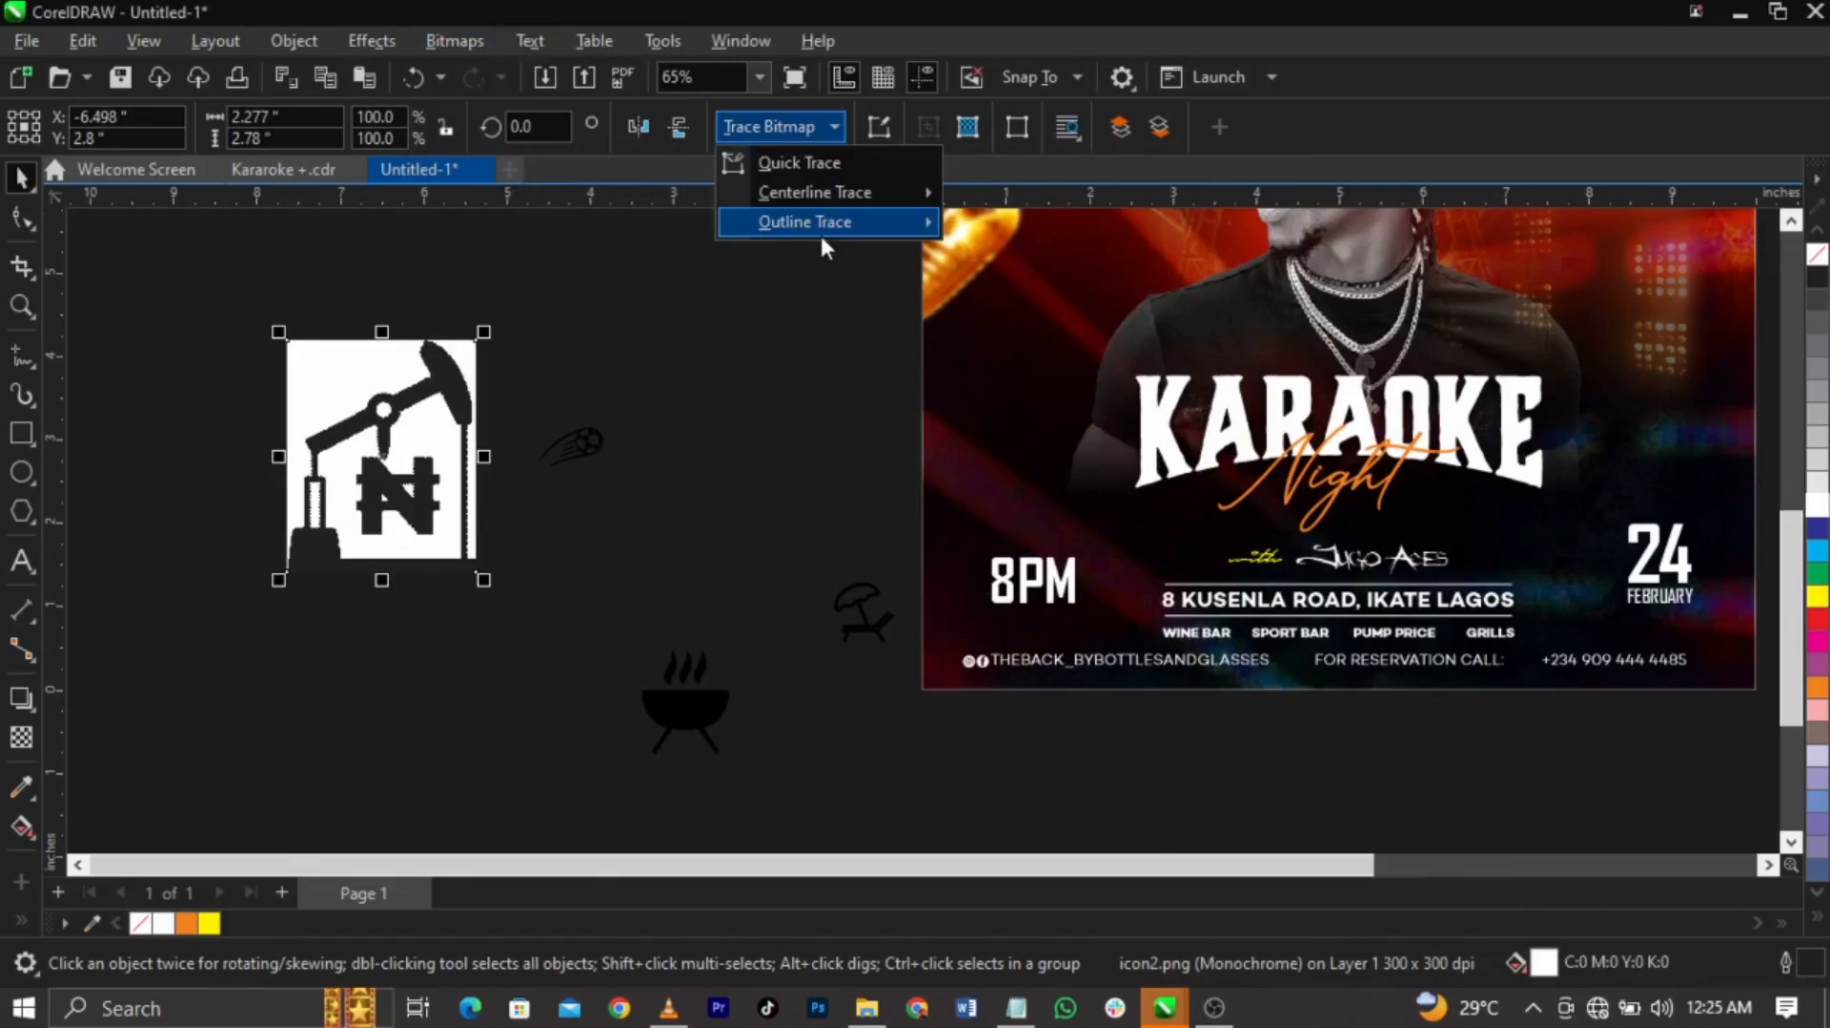
mouse_move(824, 231)
left_click(1012, 233)
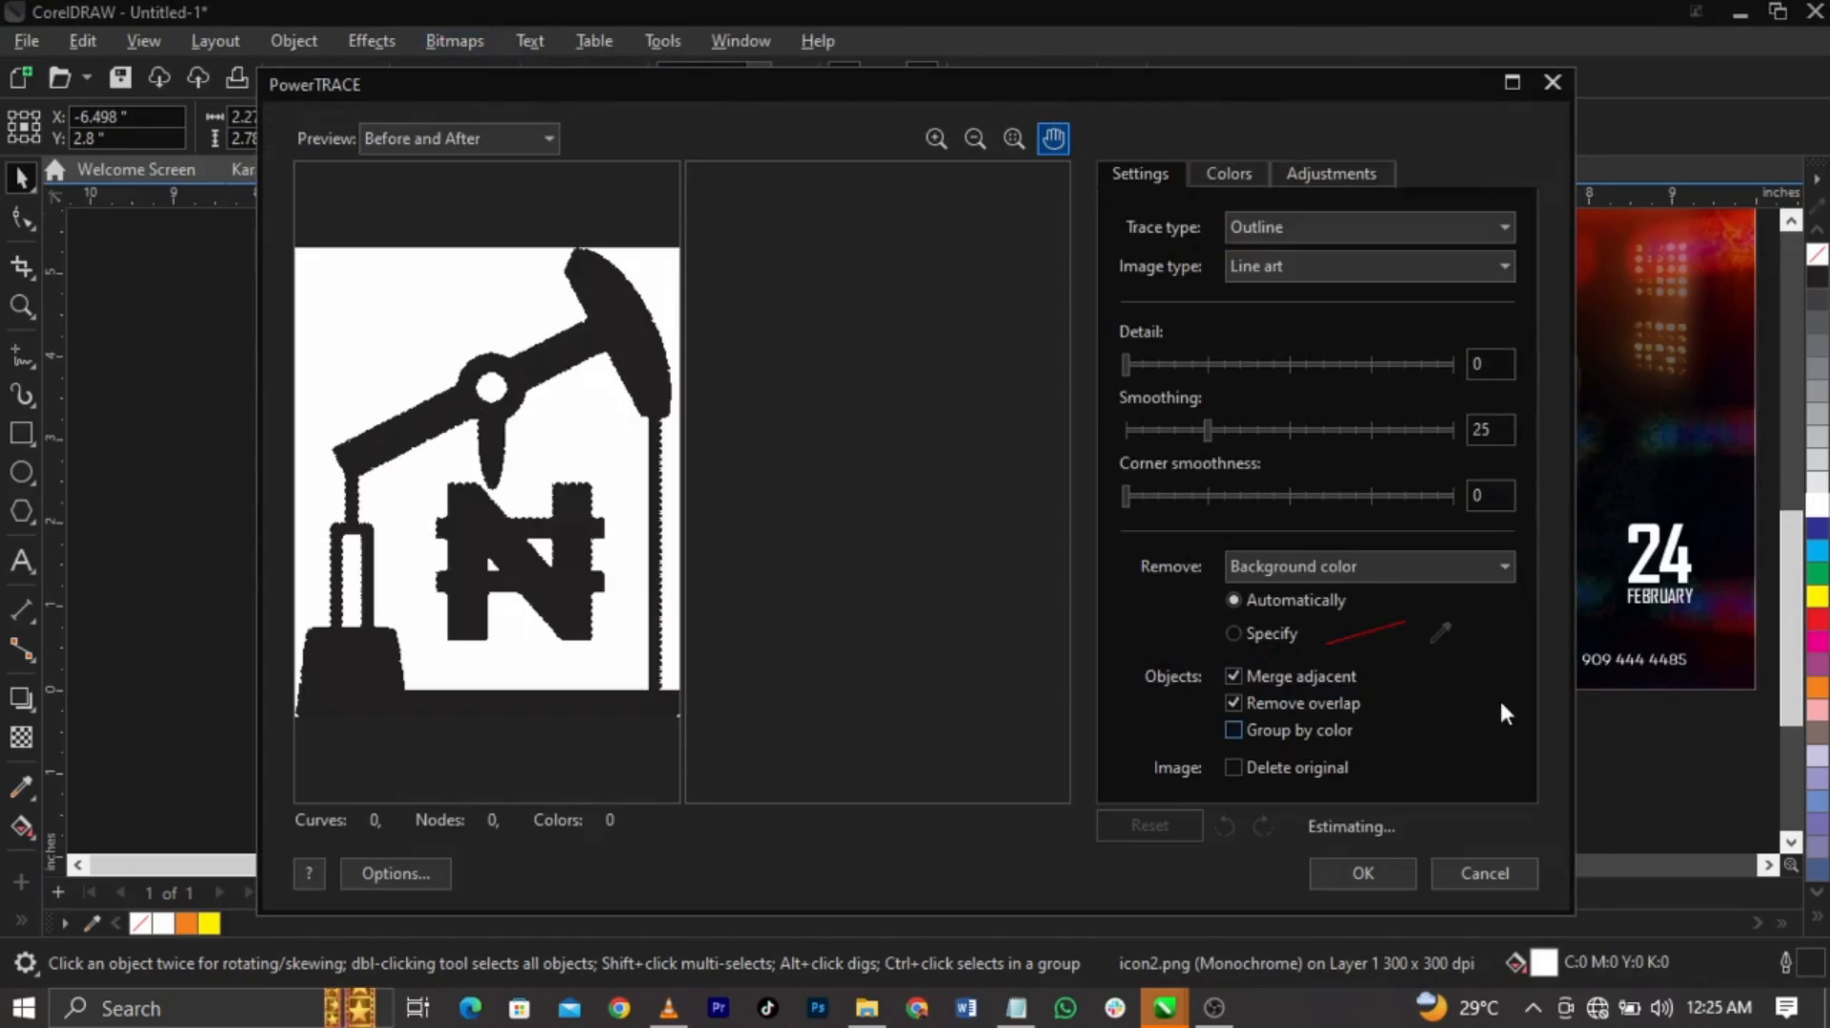
left_click(1361, 865)
left_click_drag(329, 378, 204, 299)
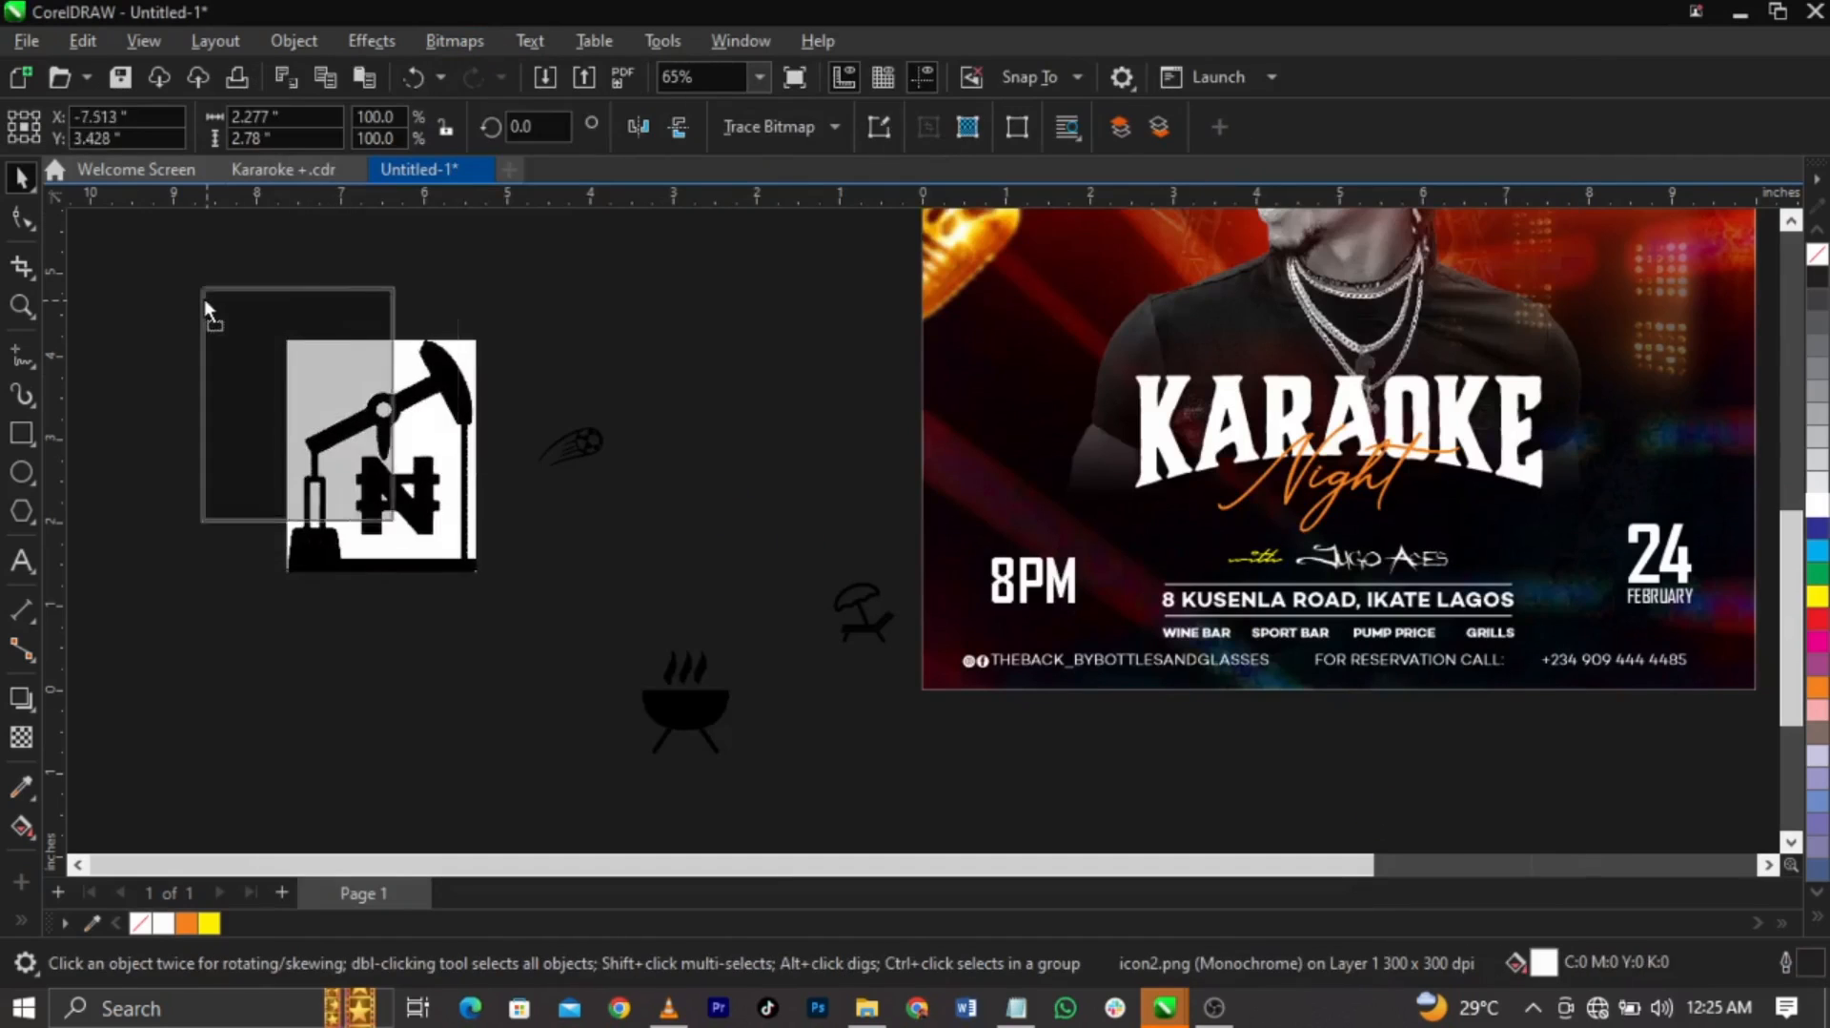
Delete the white filler shapes inside the traced oil pump, including those in the frame, pivot, piston and naira sign
left_click(394, 491, "ctrl")
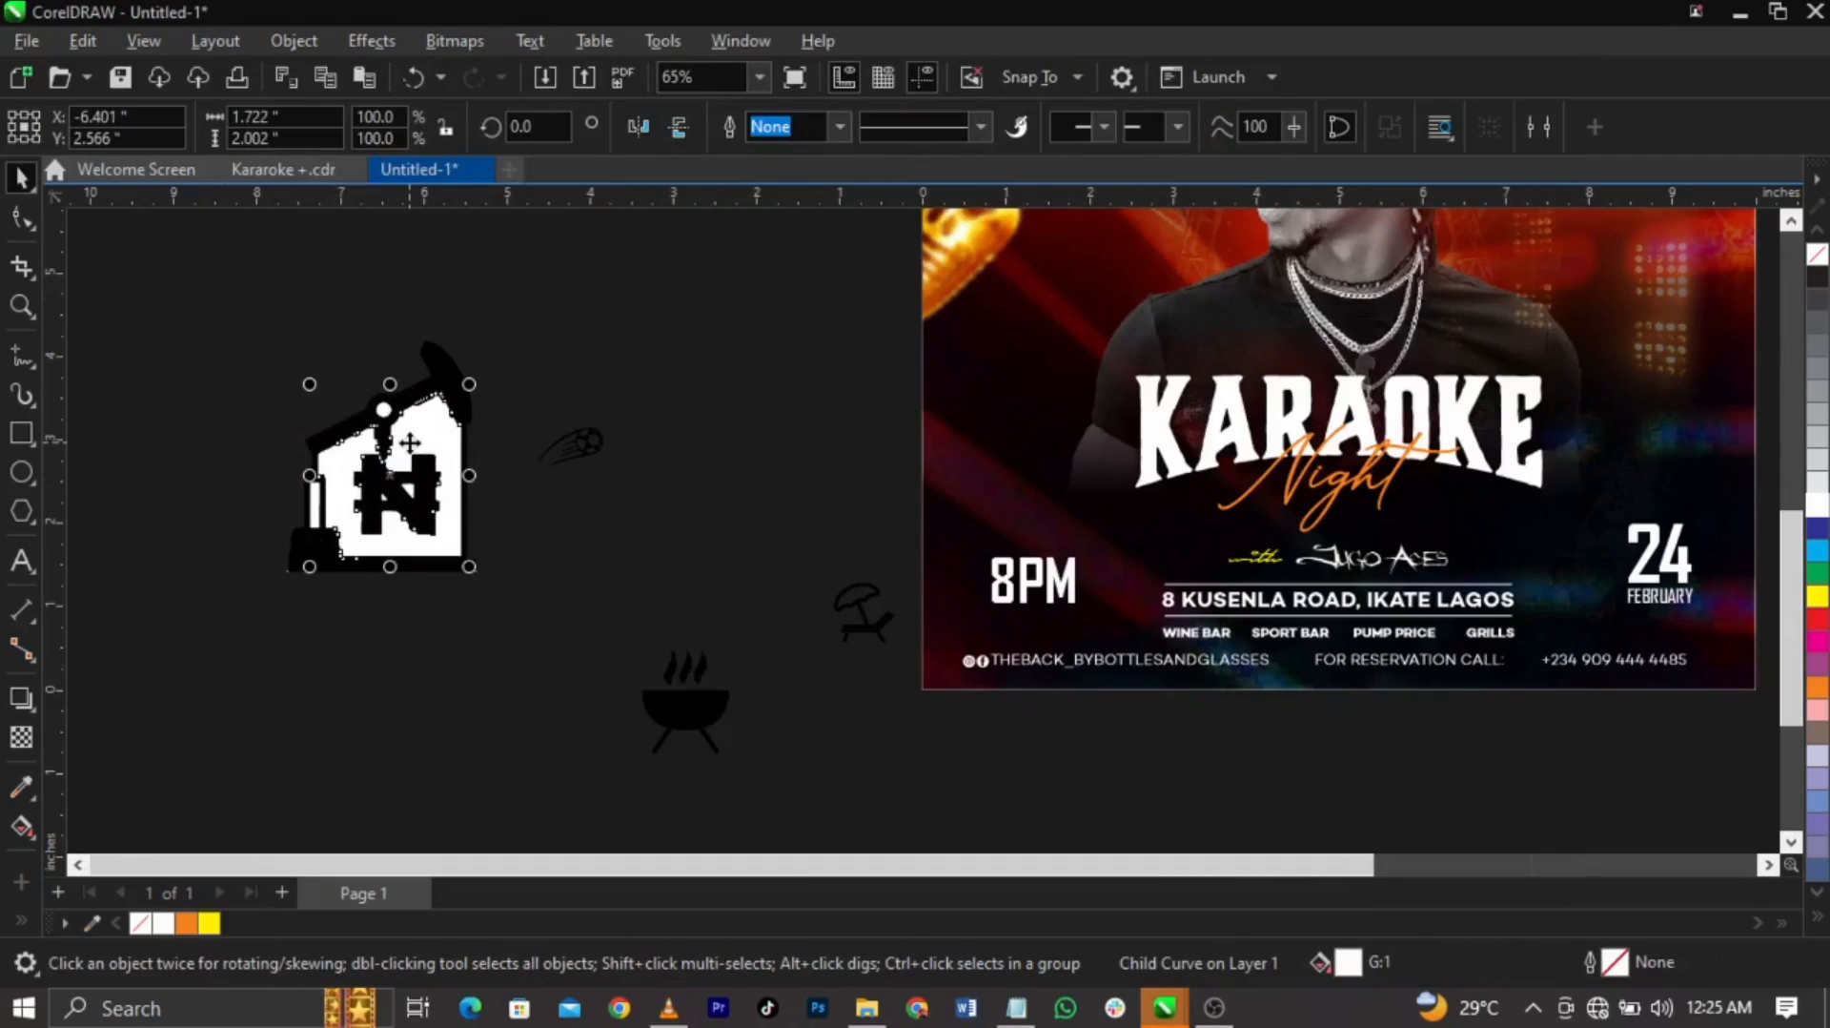
key("Delete")
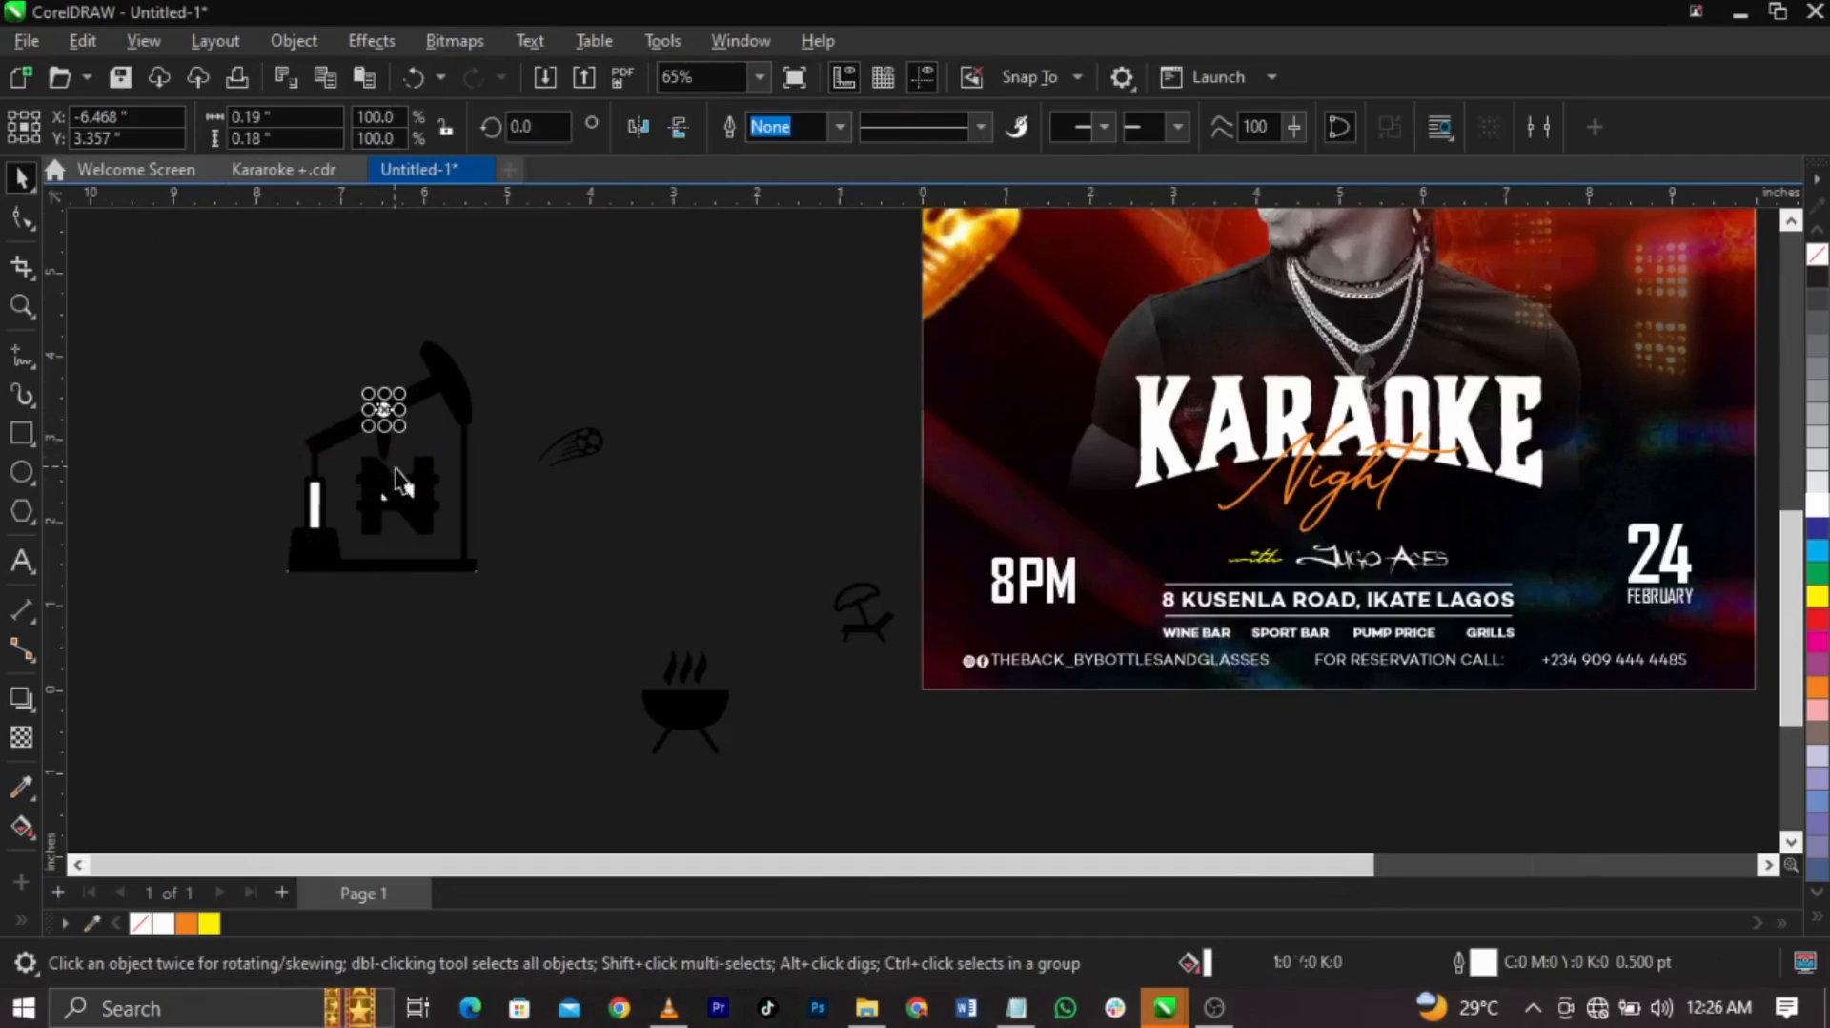
key("Delete")
left_click(407, 496, "ctrl")
key("Delete")
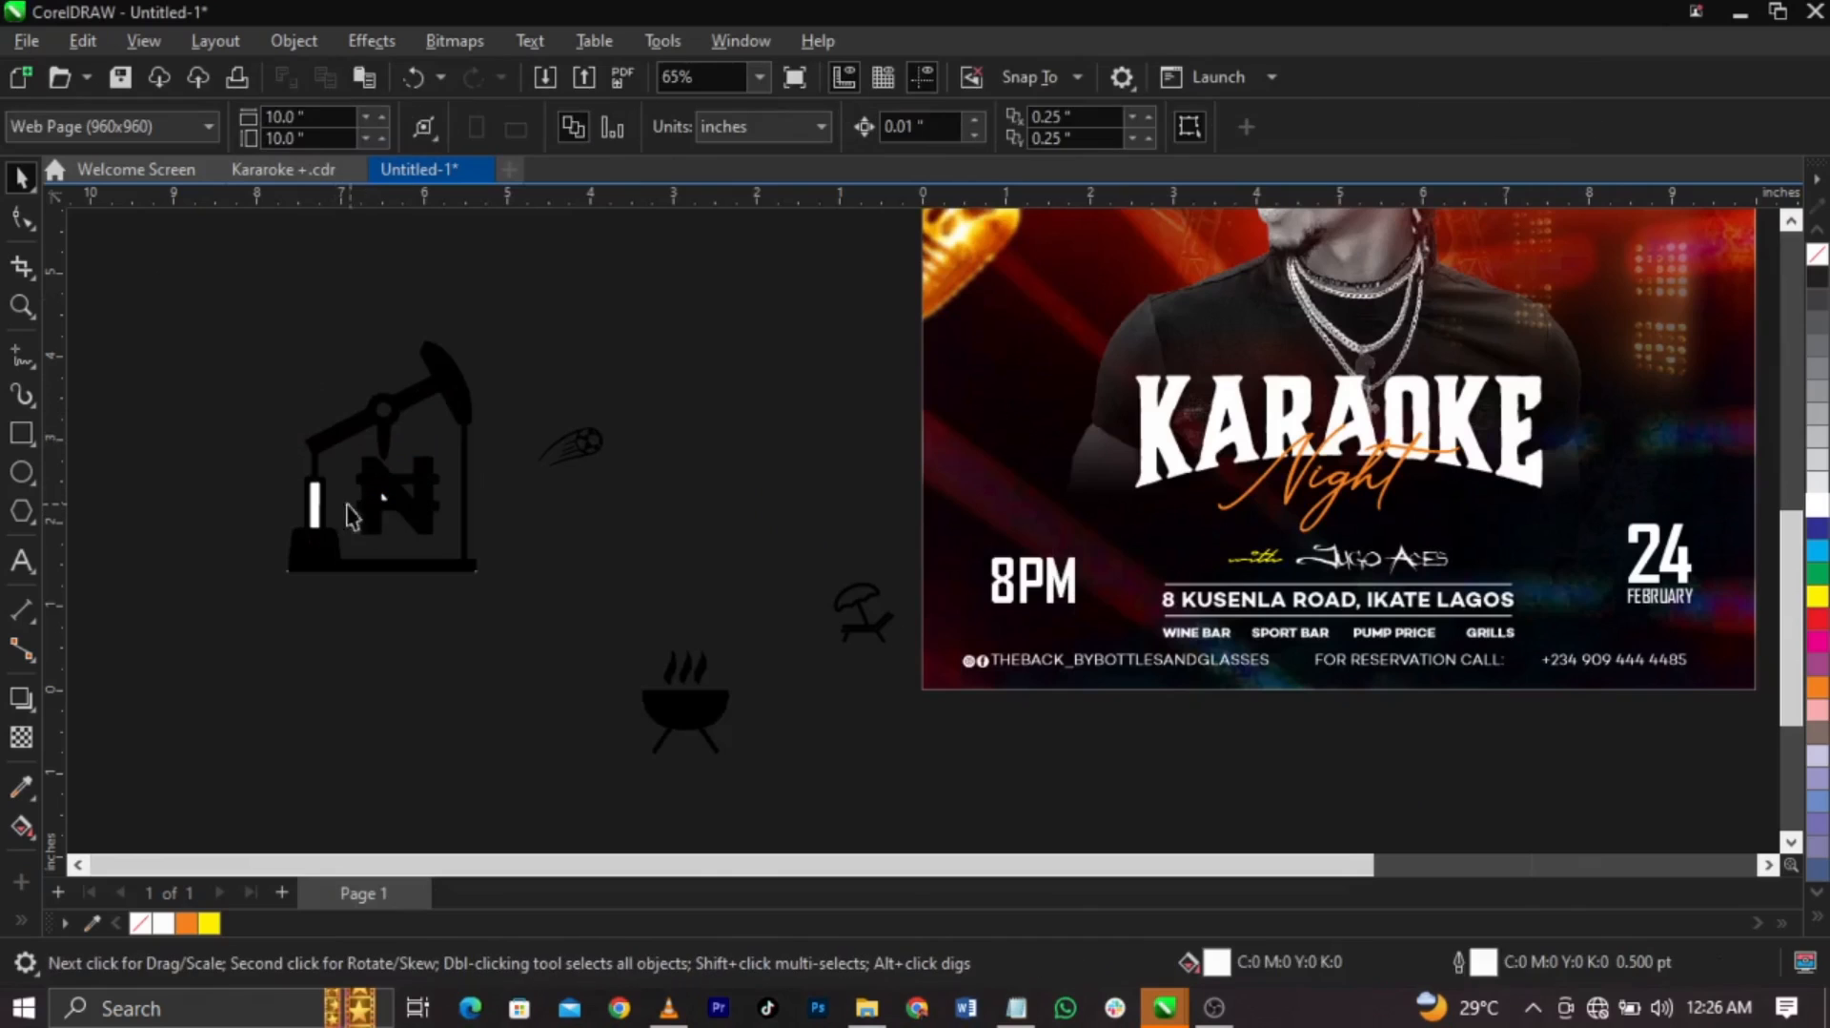
left_click(317, 519, "ctrl")
scroll(372, 500, "up", 4)
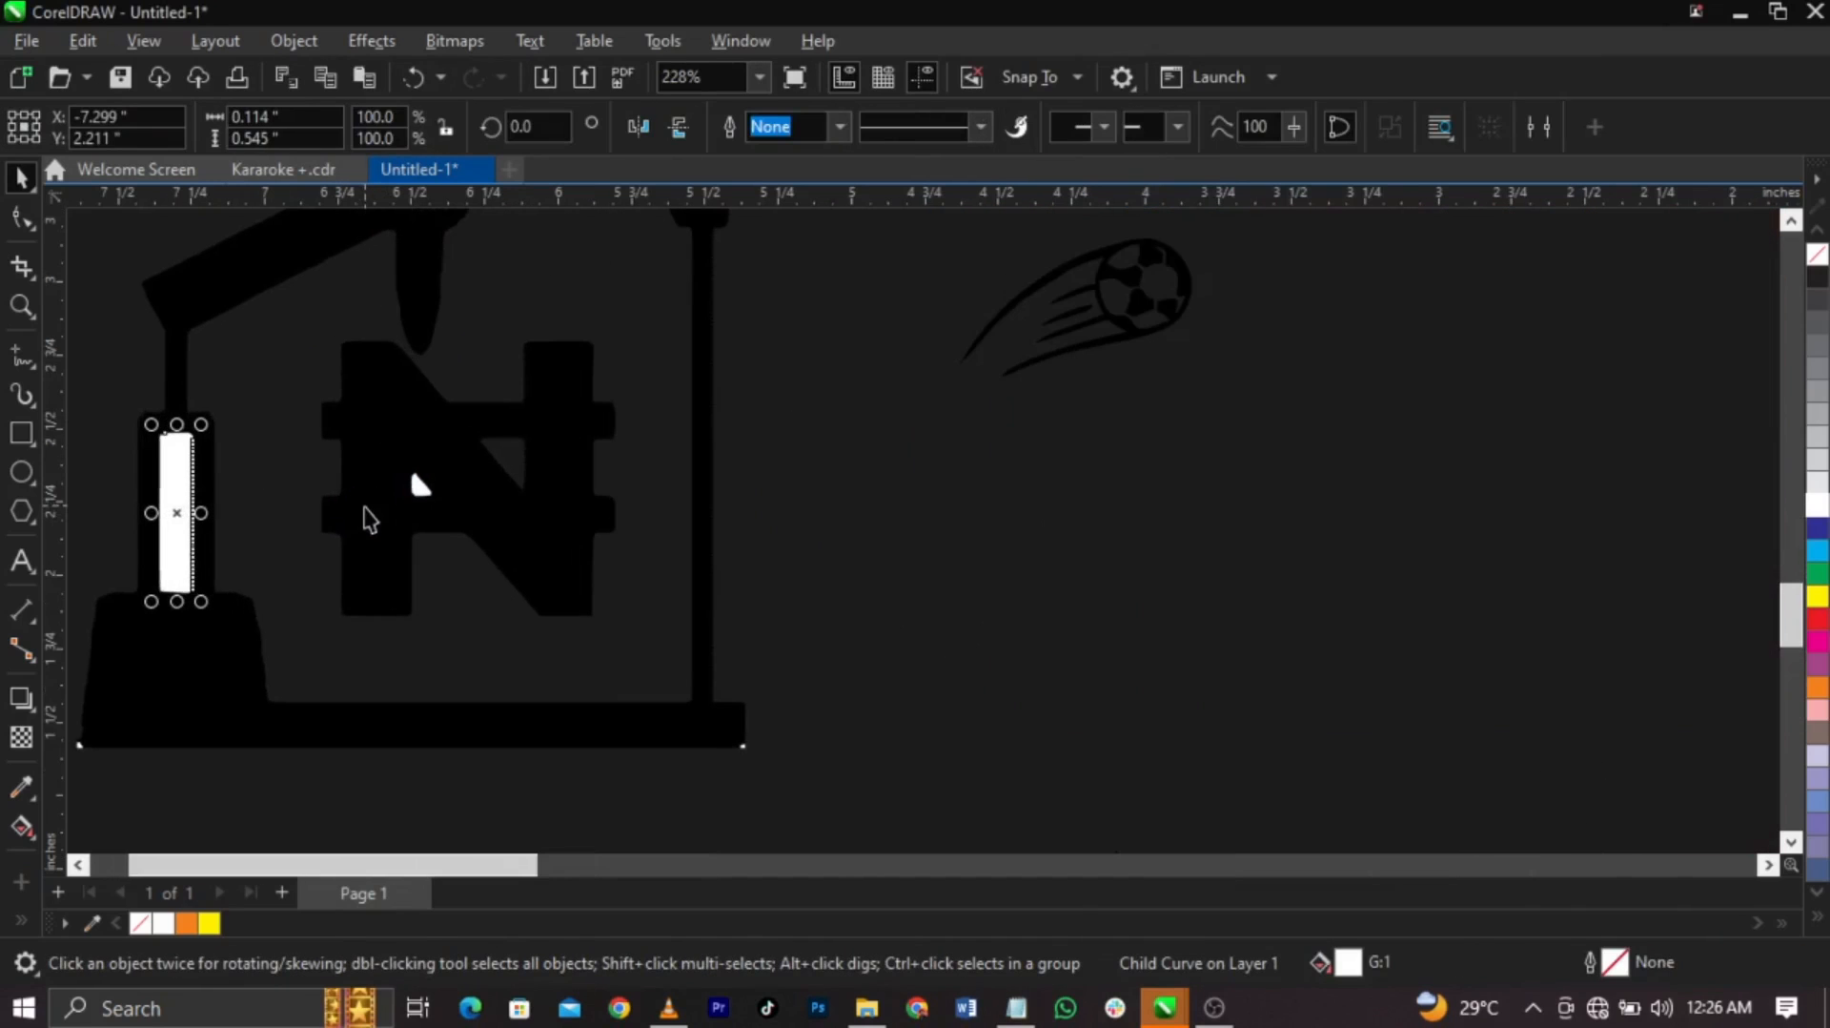
key("Delete")
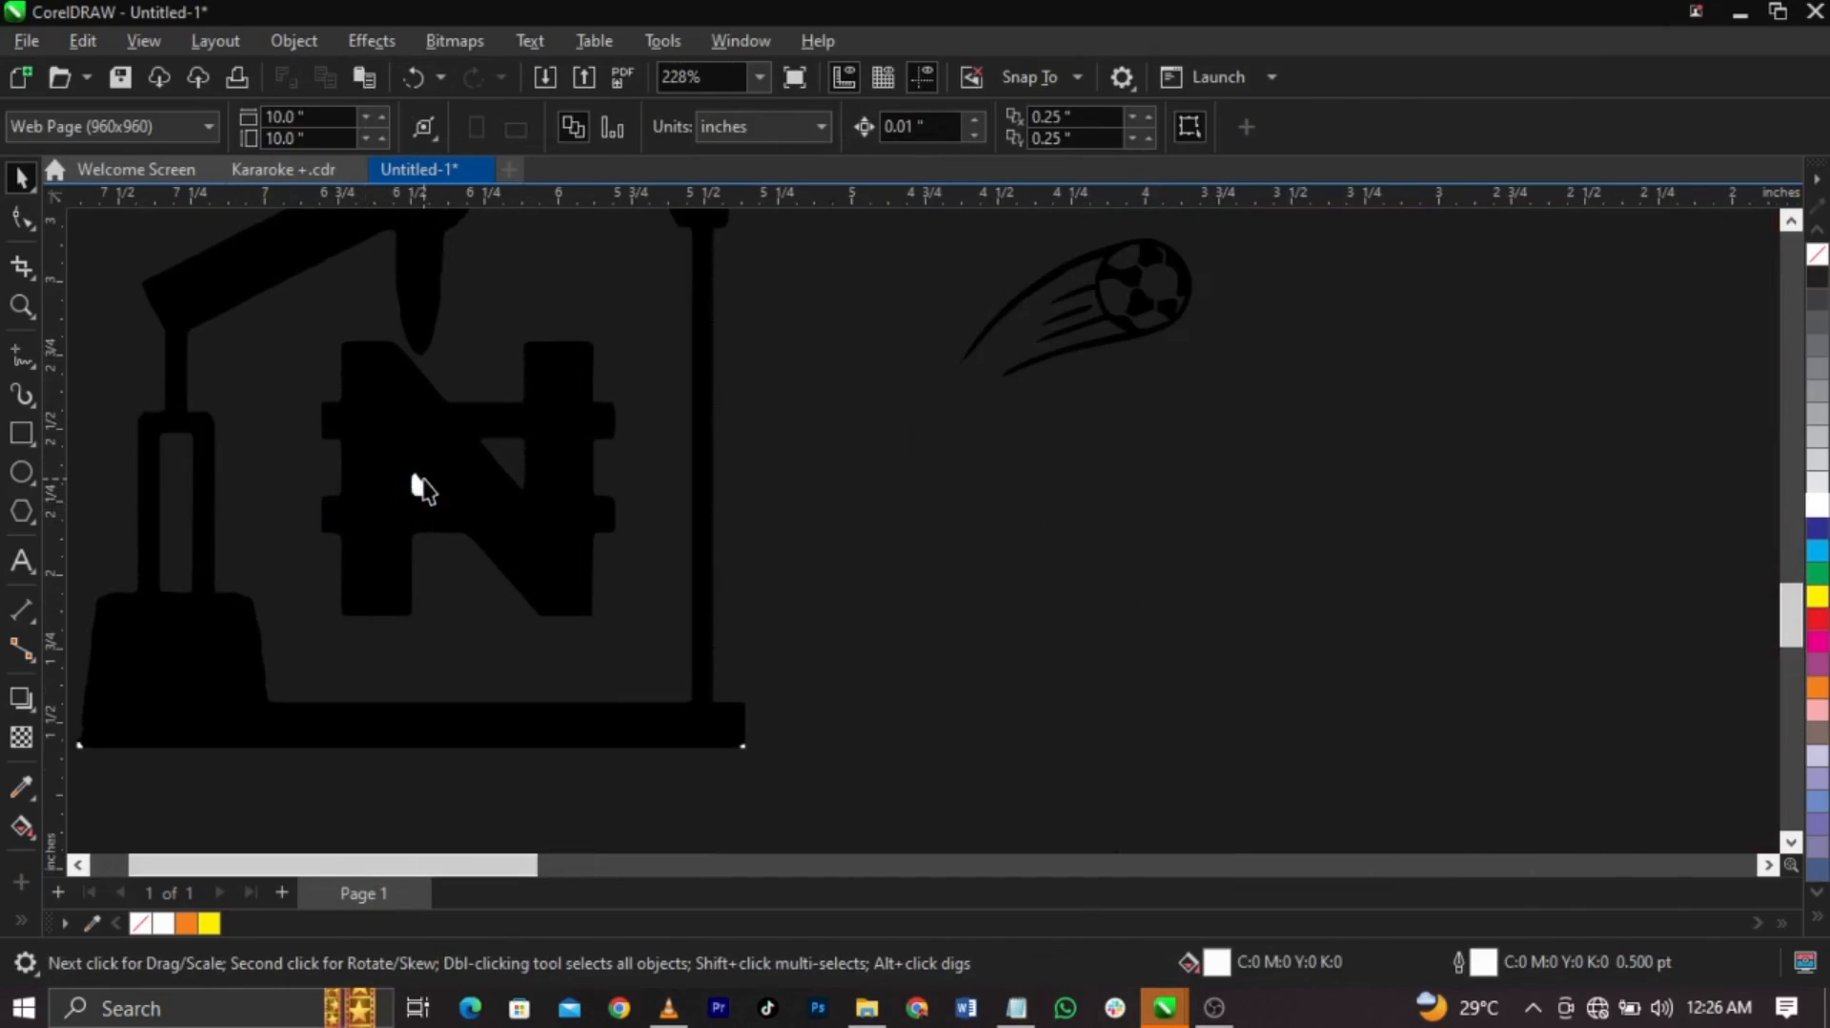
left_click(419, 486, "ctrl")
key("Delete")
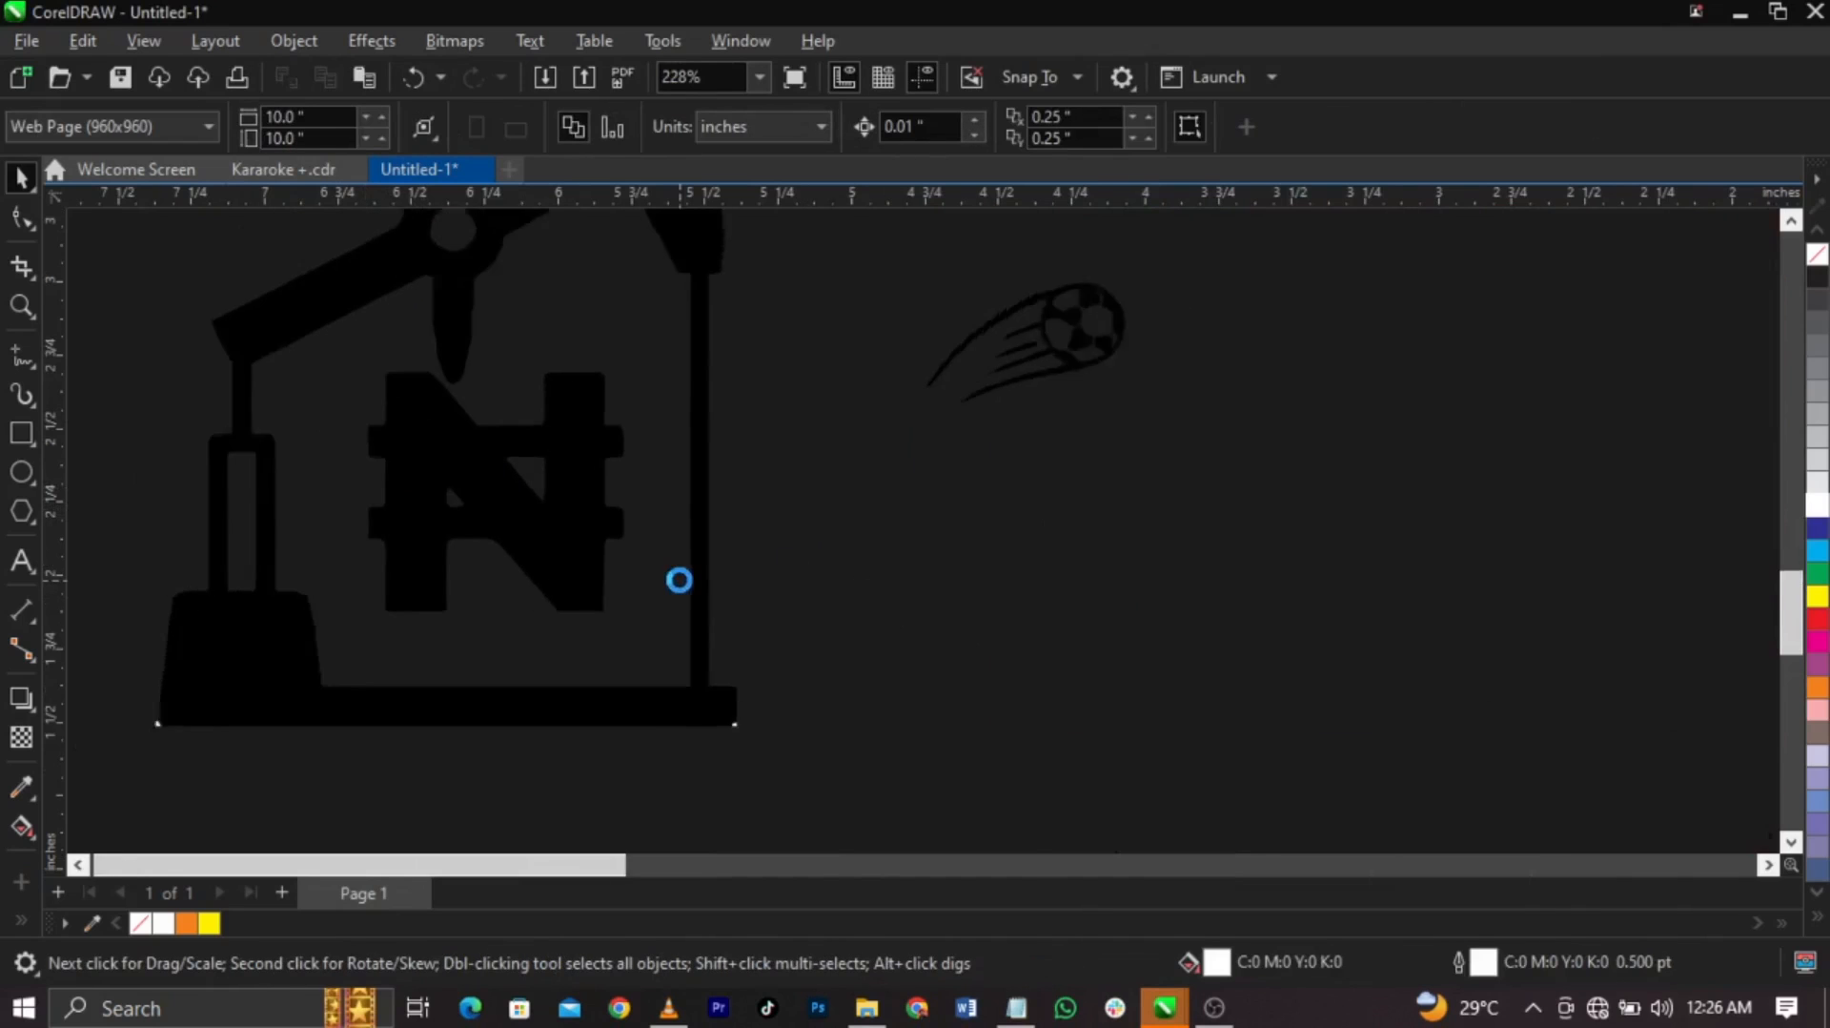
Convert the barbecue grill icon to a 300 dpi bitmap
scroll(678, 579, "down", 6)
left_click(789, 665)
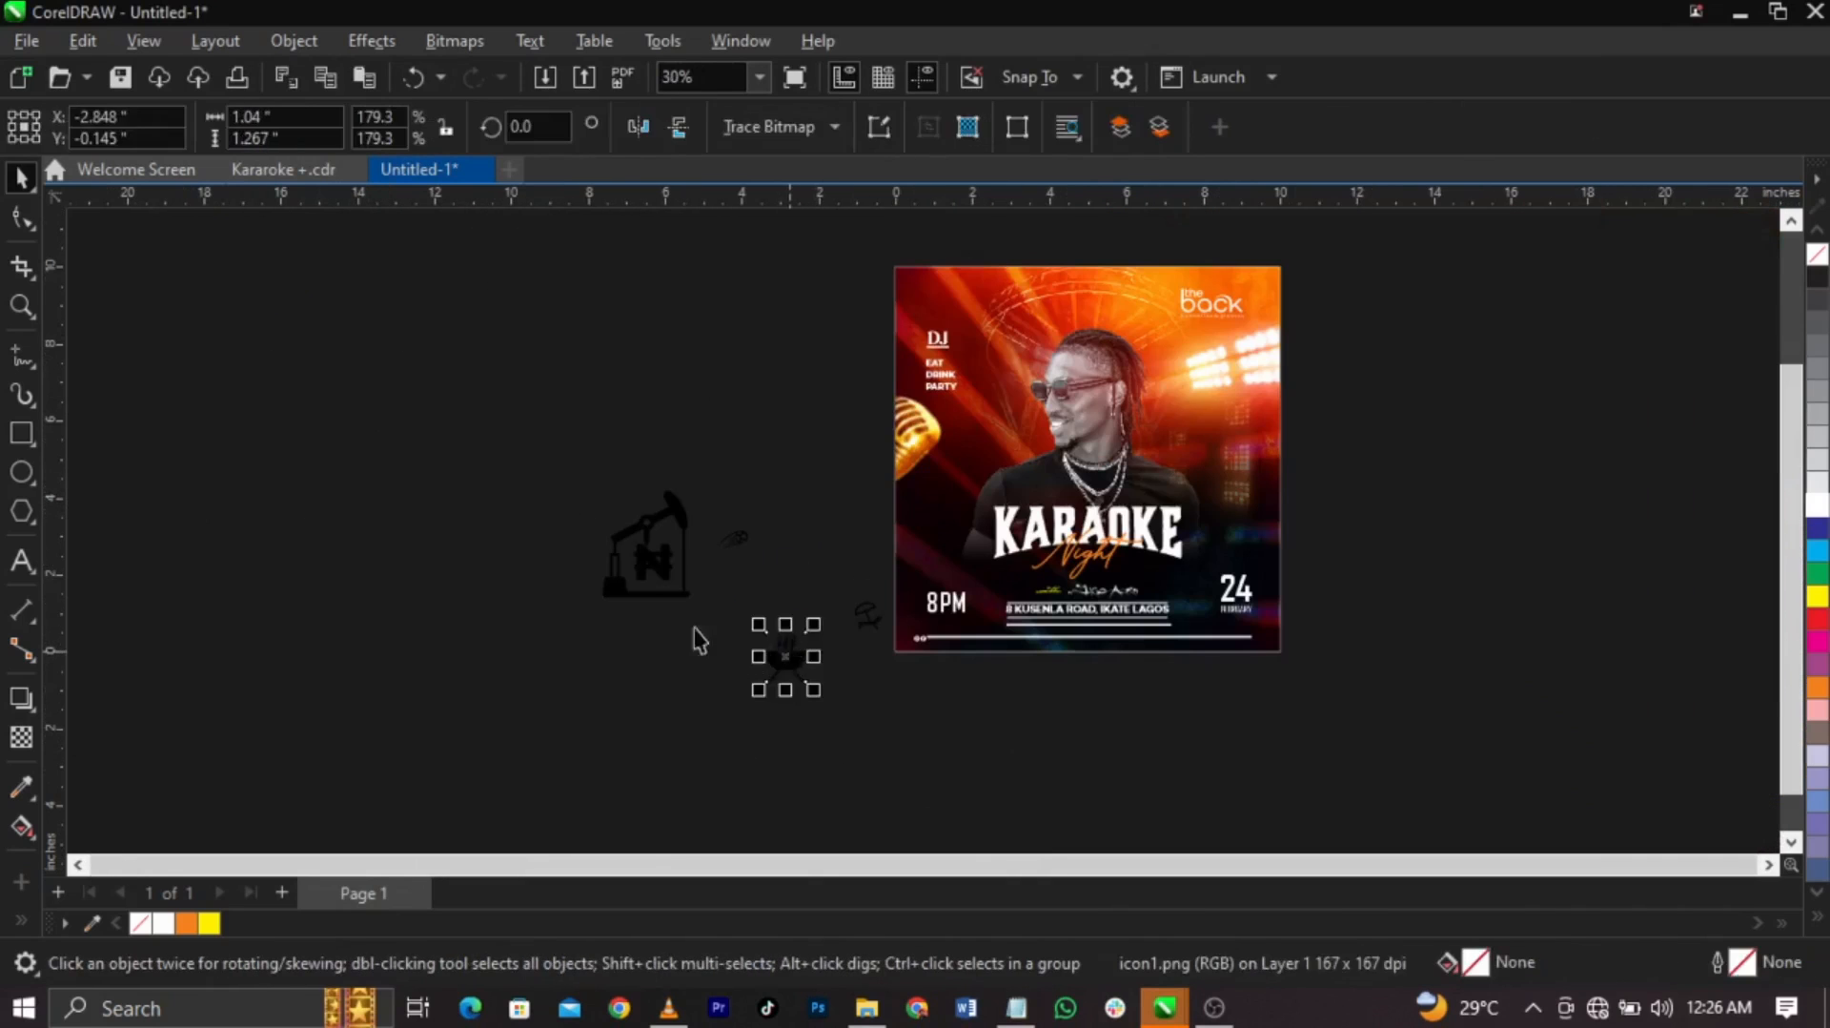
key("shift+F2")
left_click(455, 40)
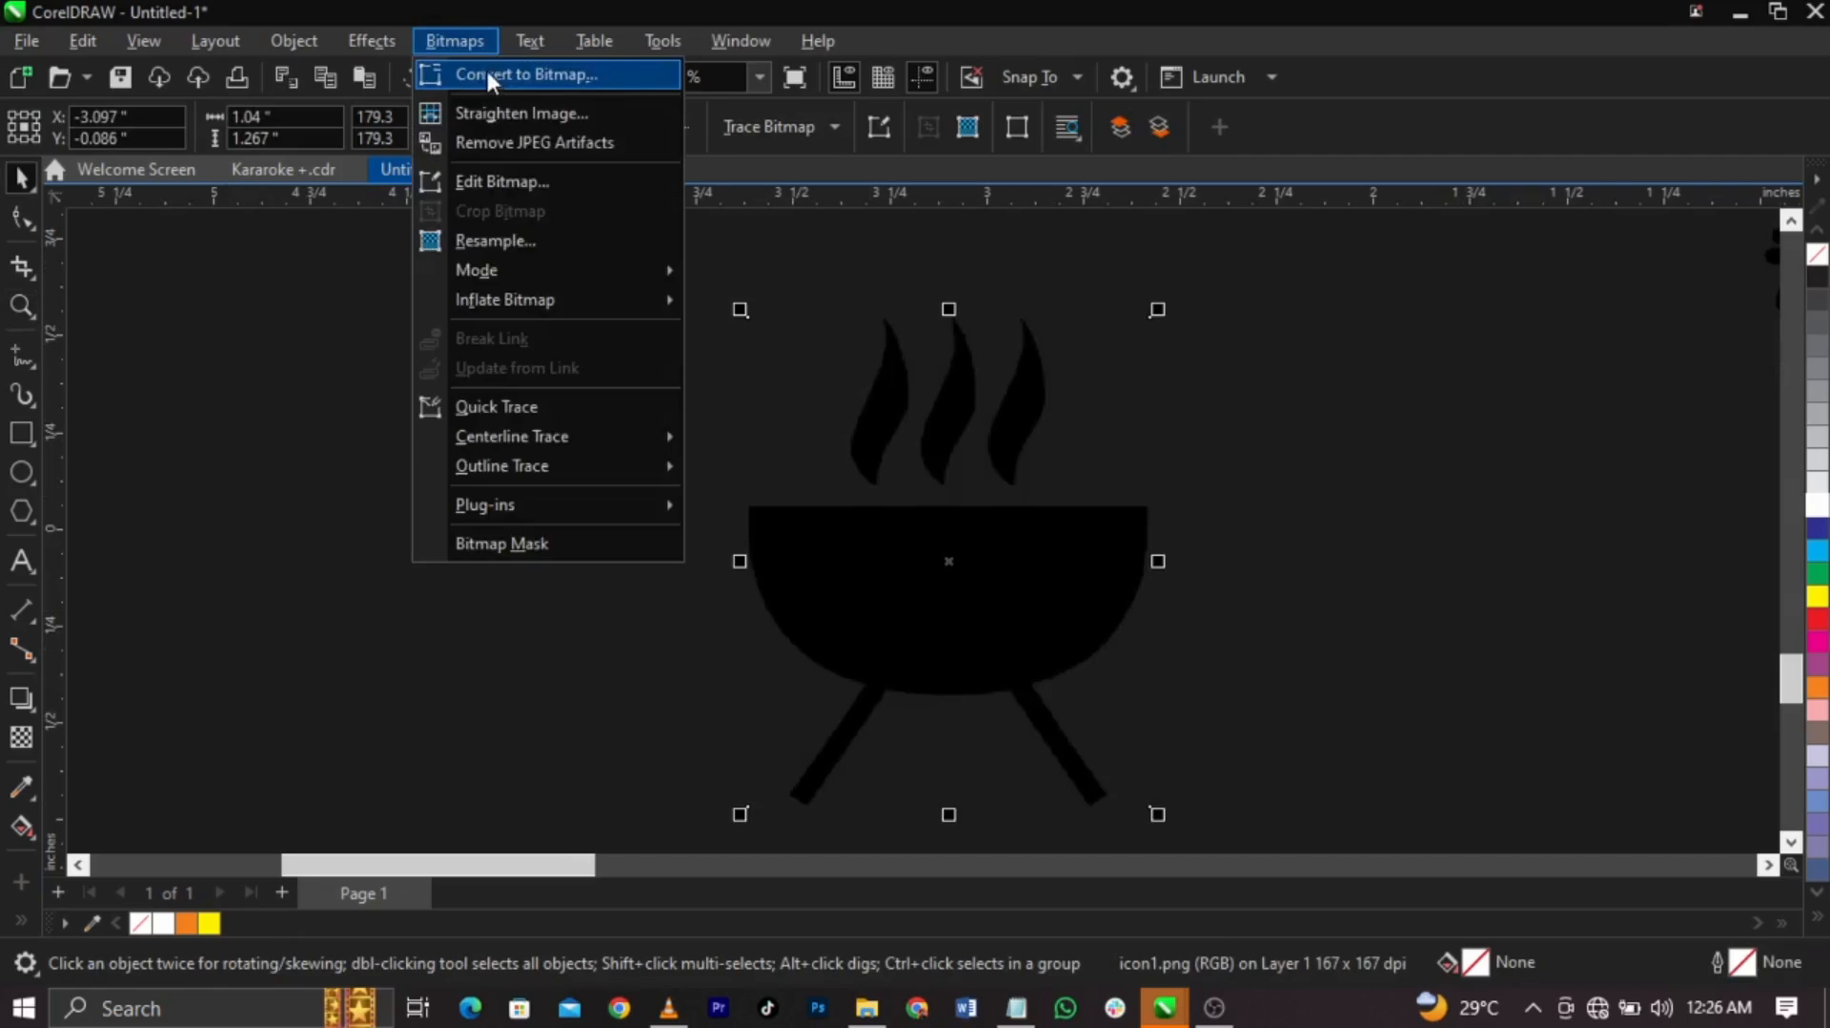
left_click(519, 71)
left_click(929, 656)
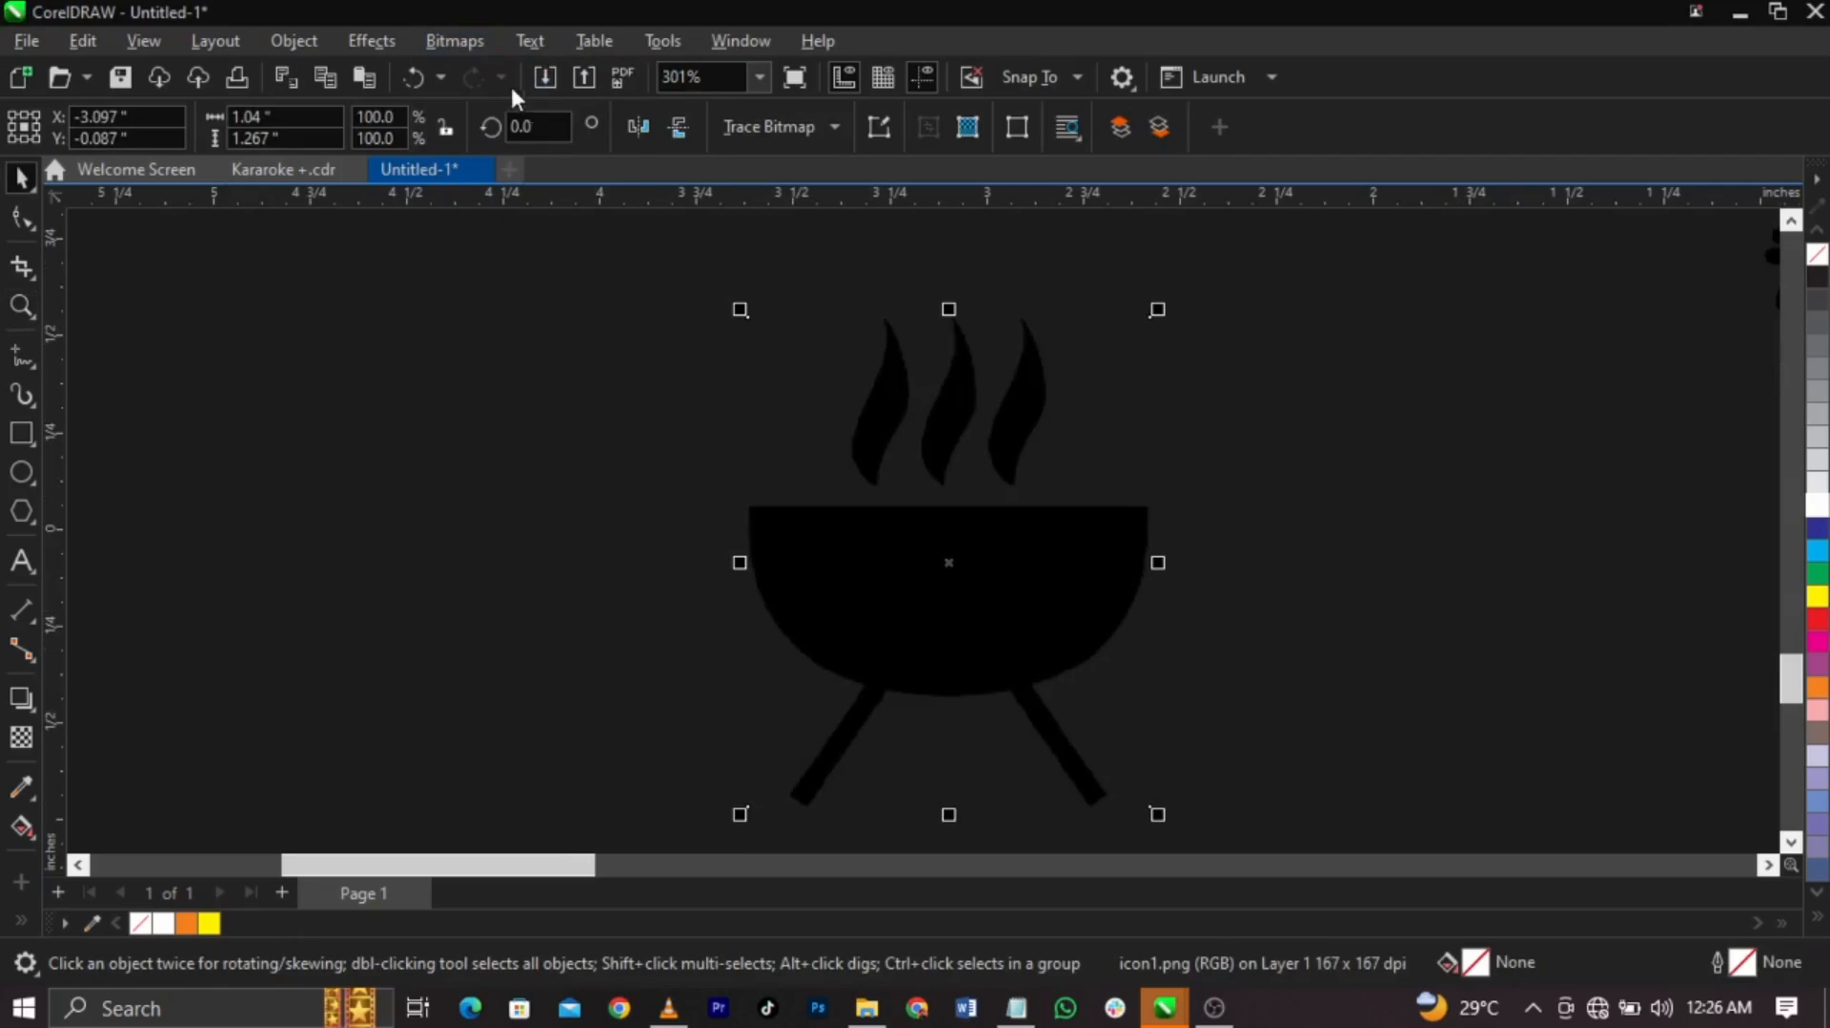
Convert the grill bitmap to 1-bit black and white
left_click(455, 41)
mouse_move(498, 271)
left_click(787, 276)
left_click(1115, 803)
Trace the grill bitmap with an Outline Line art trace, then move the traced grill off it and delete the bitmap
left_click(810, 126)
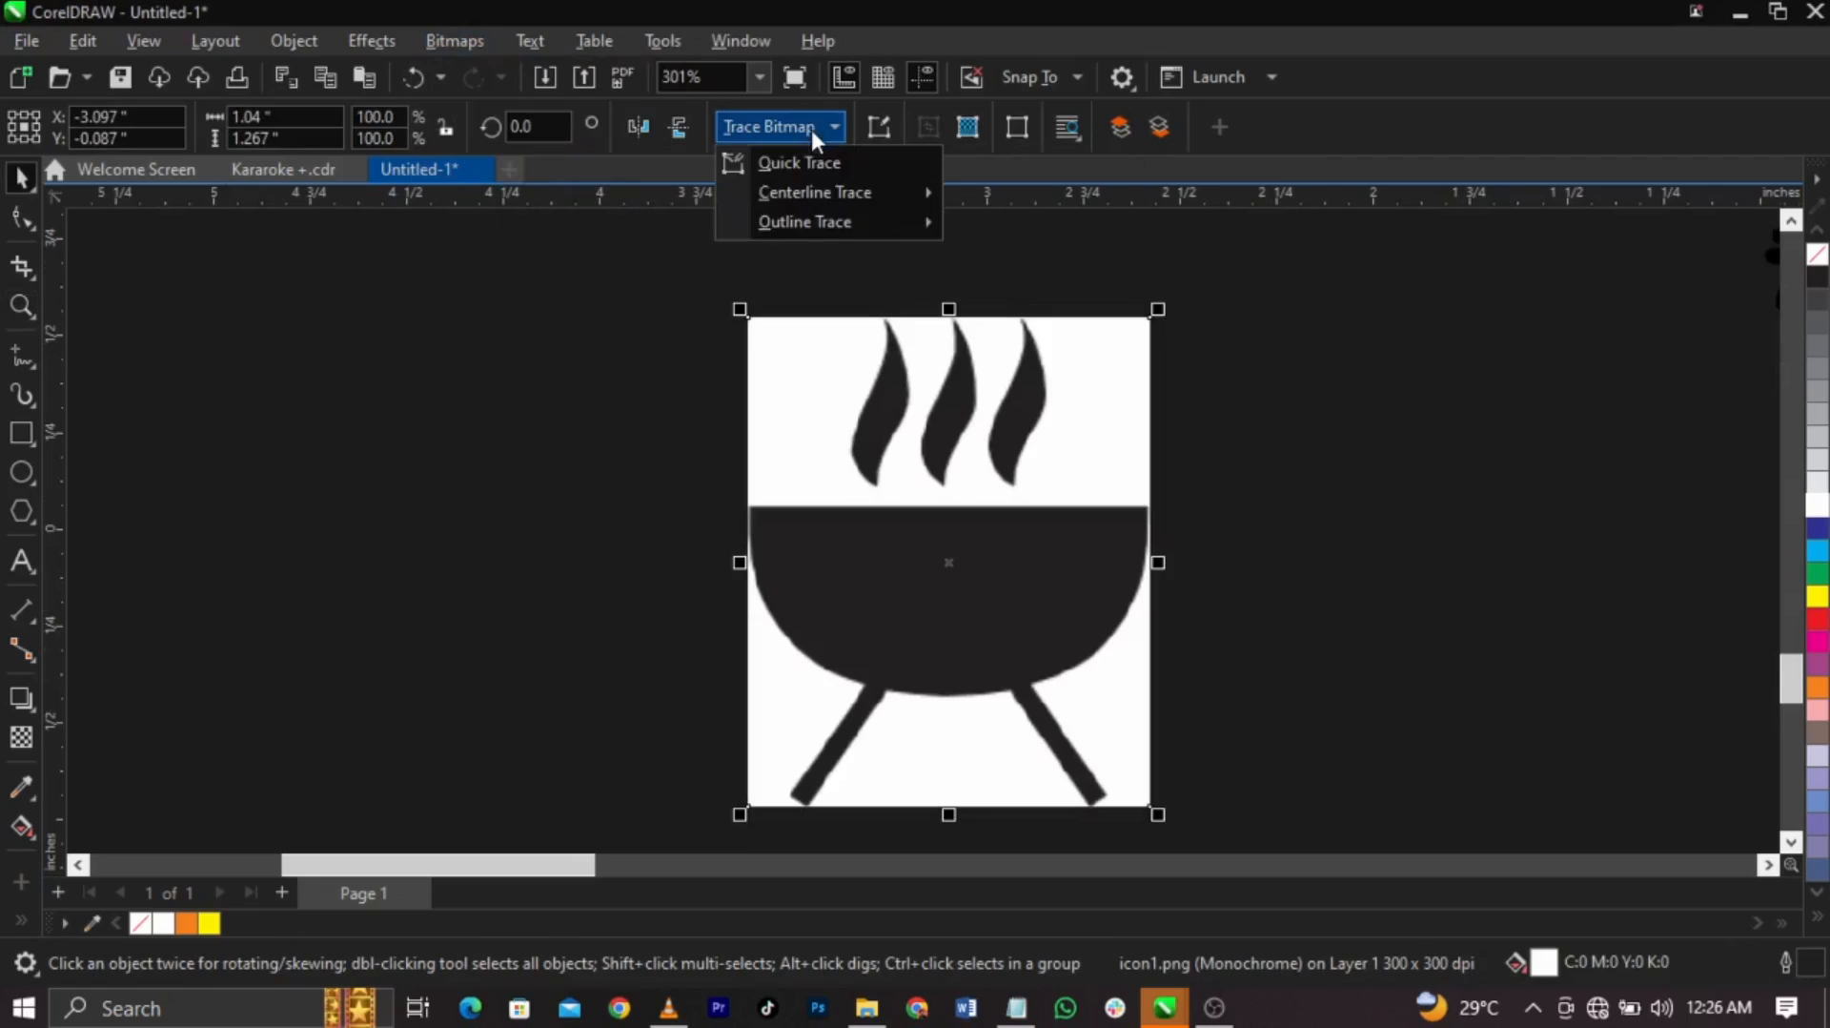
mouse_move(896, 222)
left_click(1005, 214)
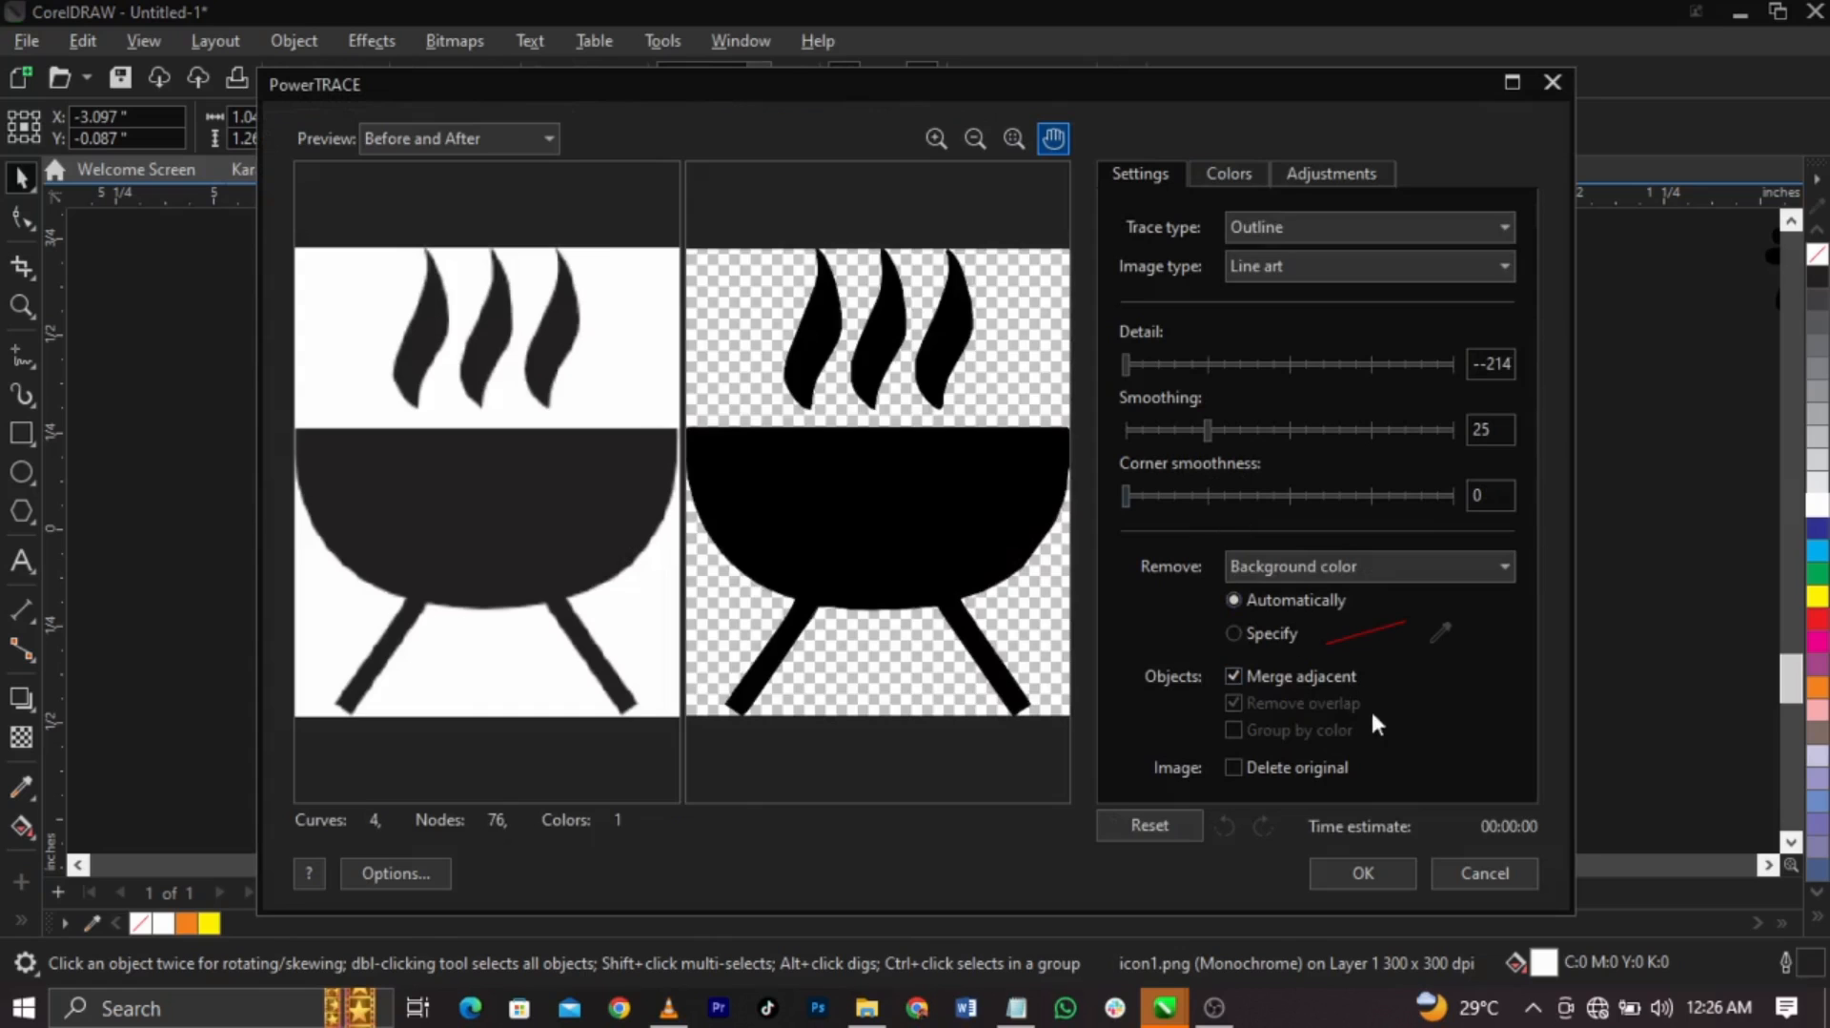
left_click(1404, 874)
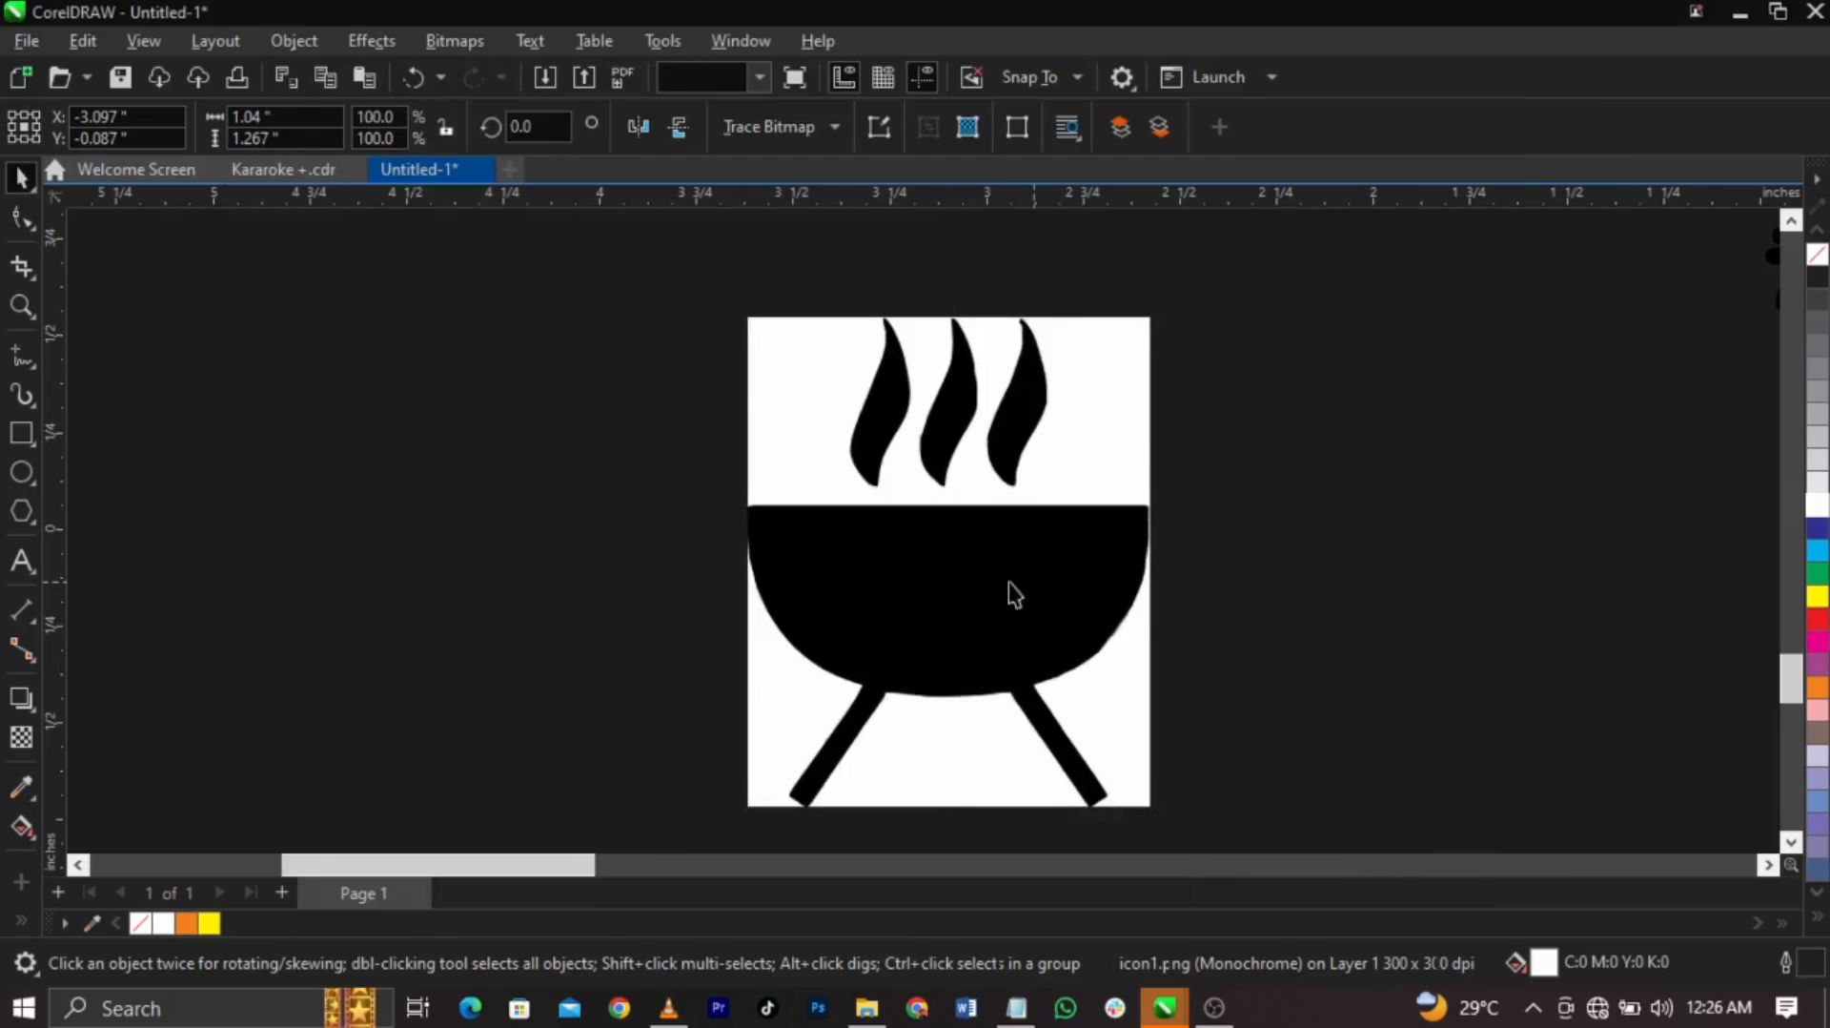
left_click_drag(1010, 592, 503, 551)
left_click(1017, 612)
key("Delete")
Align the traced oil pump, football and grill icons to a common centre horizontally and vertically
scroll(775, 587, "down", 10)
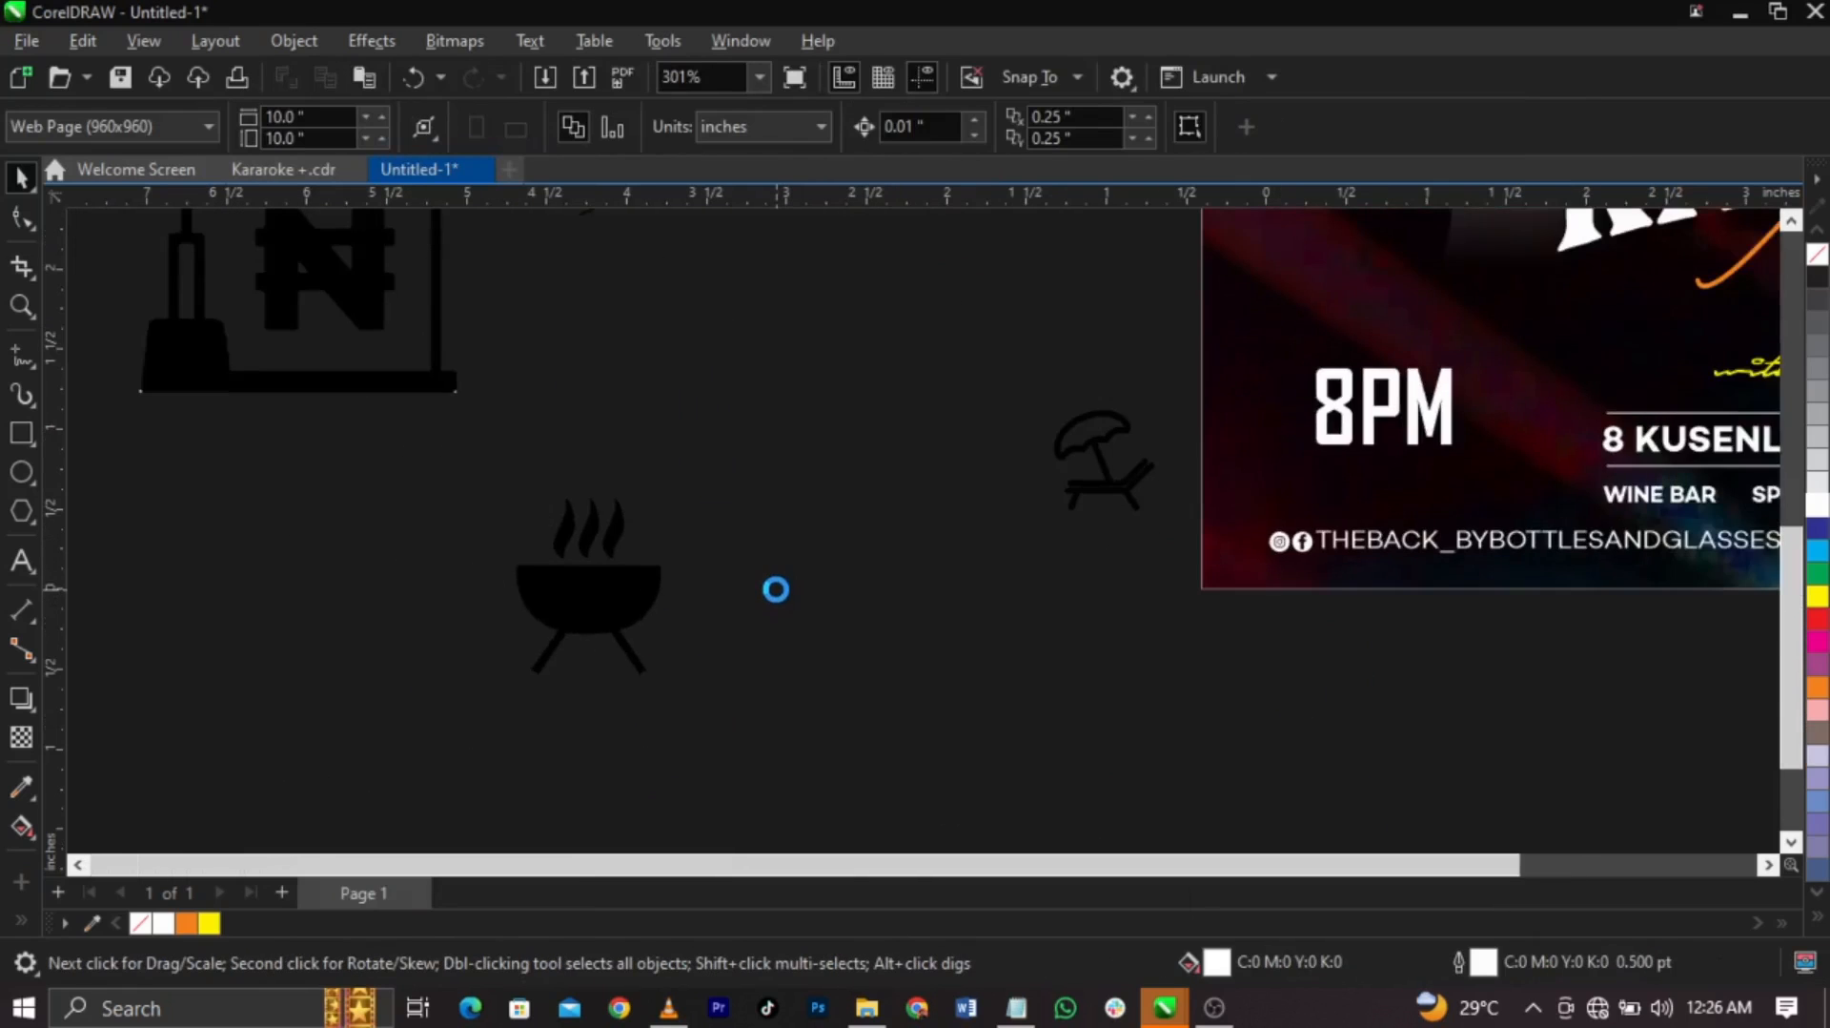
left_click_drag(592, 420, 858, 610)
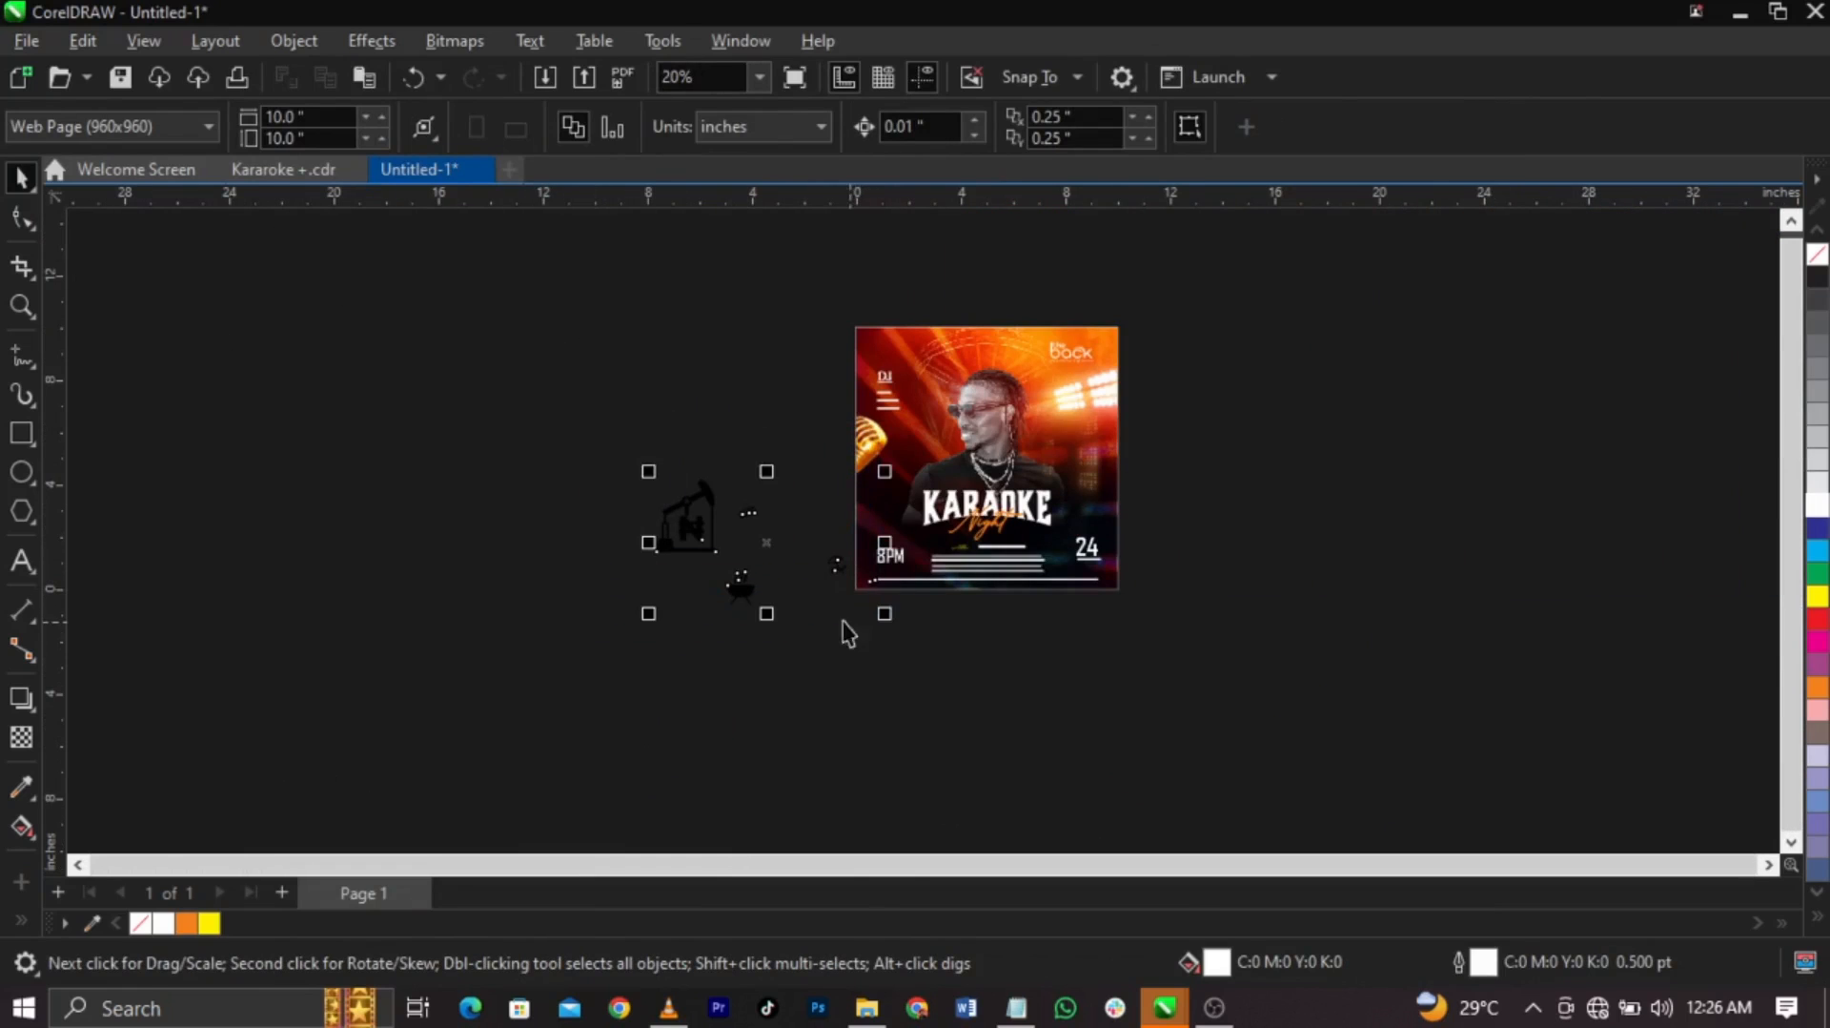
left_click(851, 672)
left_click_drag(851, 672, 573, 435)
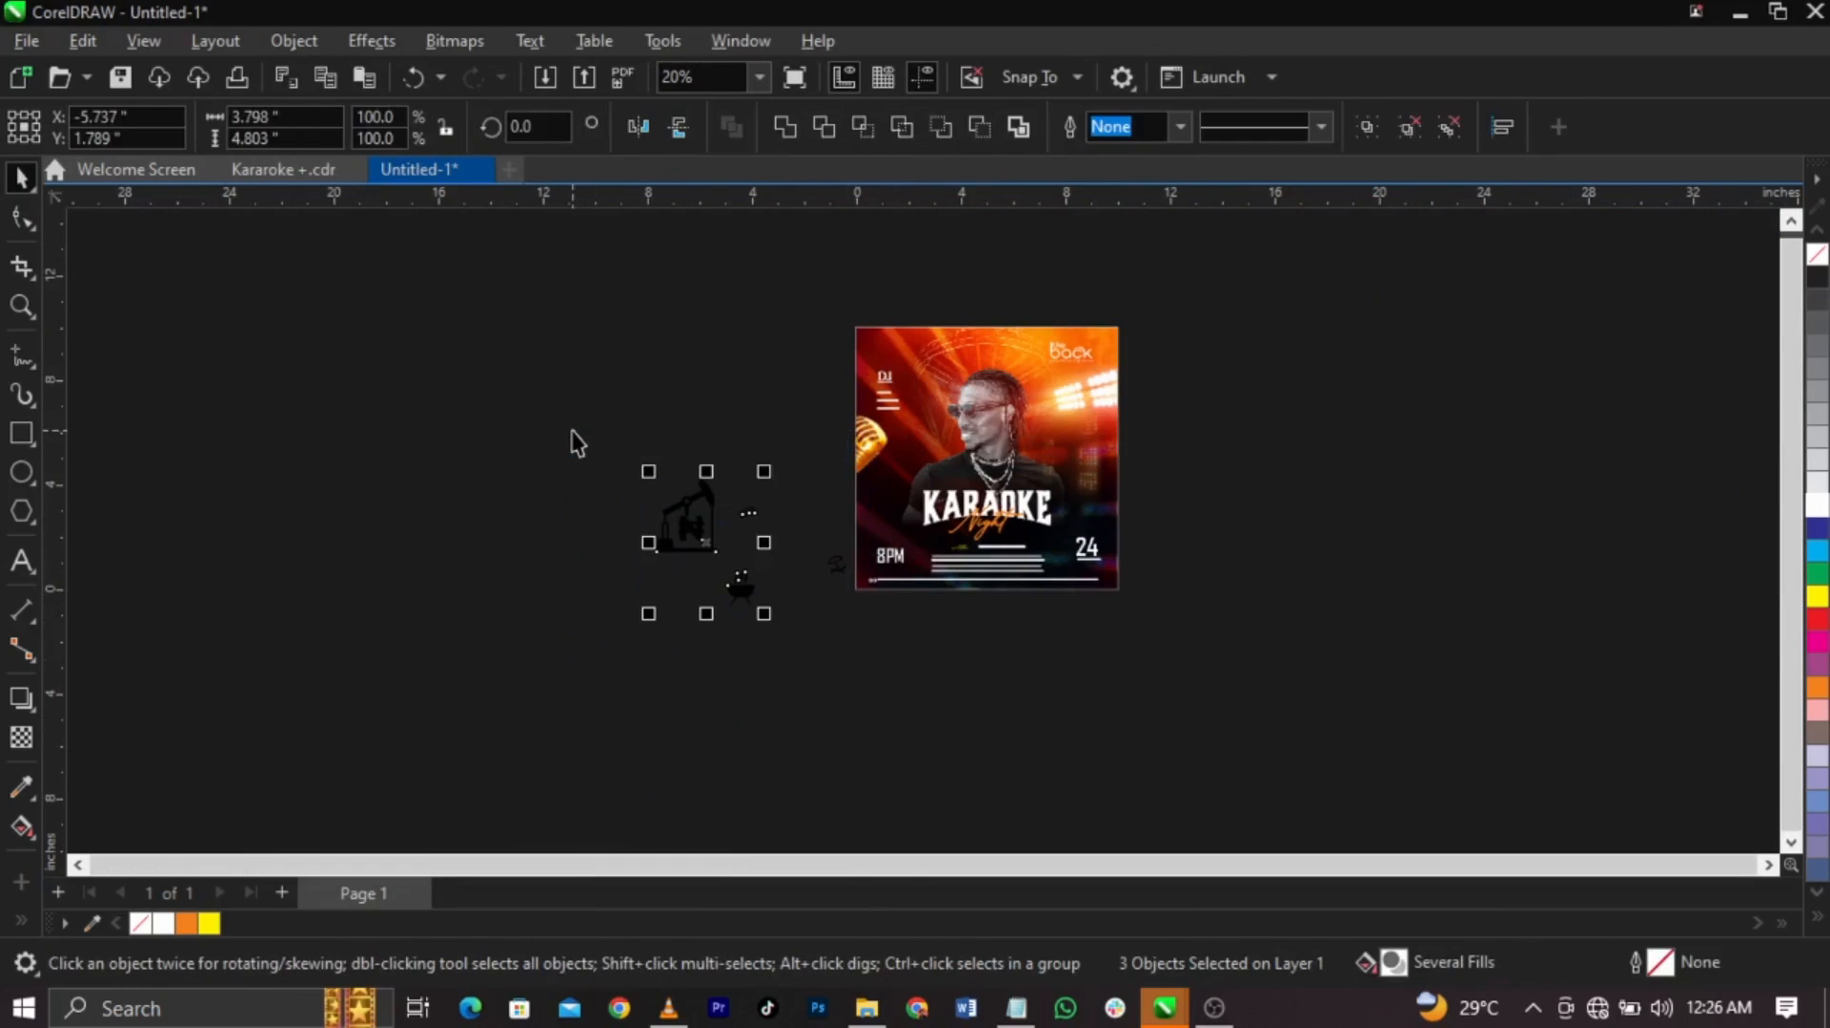
key("c")
key("e")
key("z")
left_click_drag(672, 495, 1230, 665)
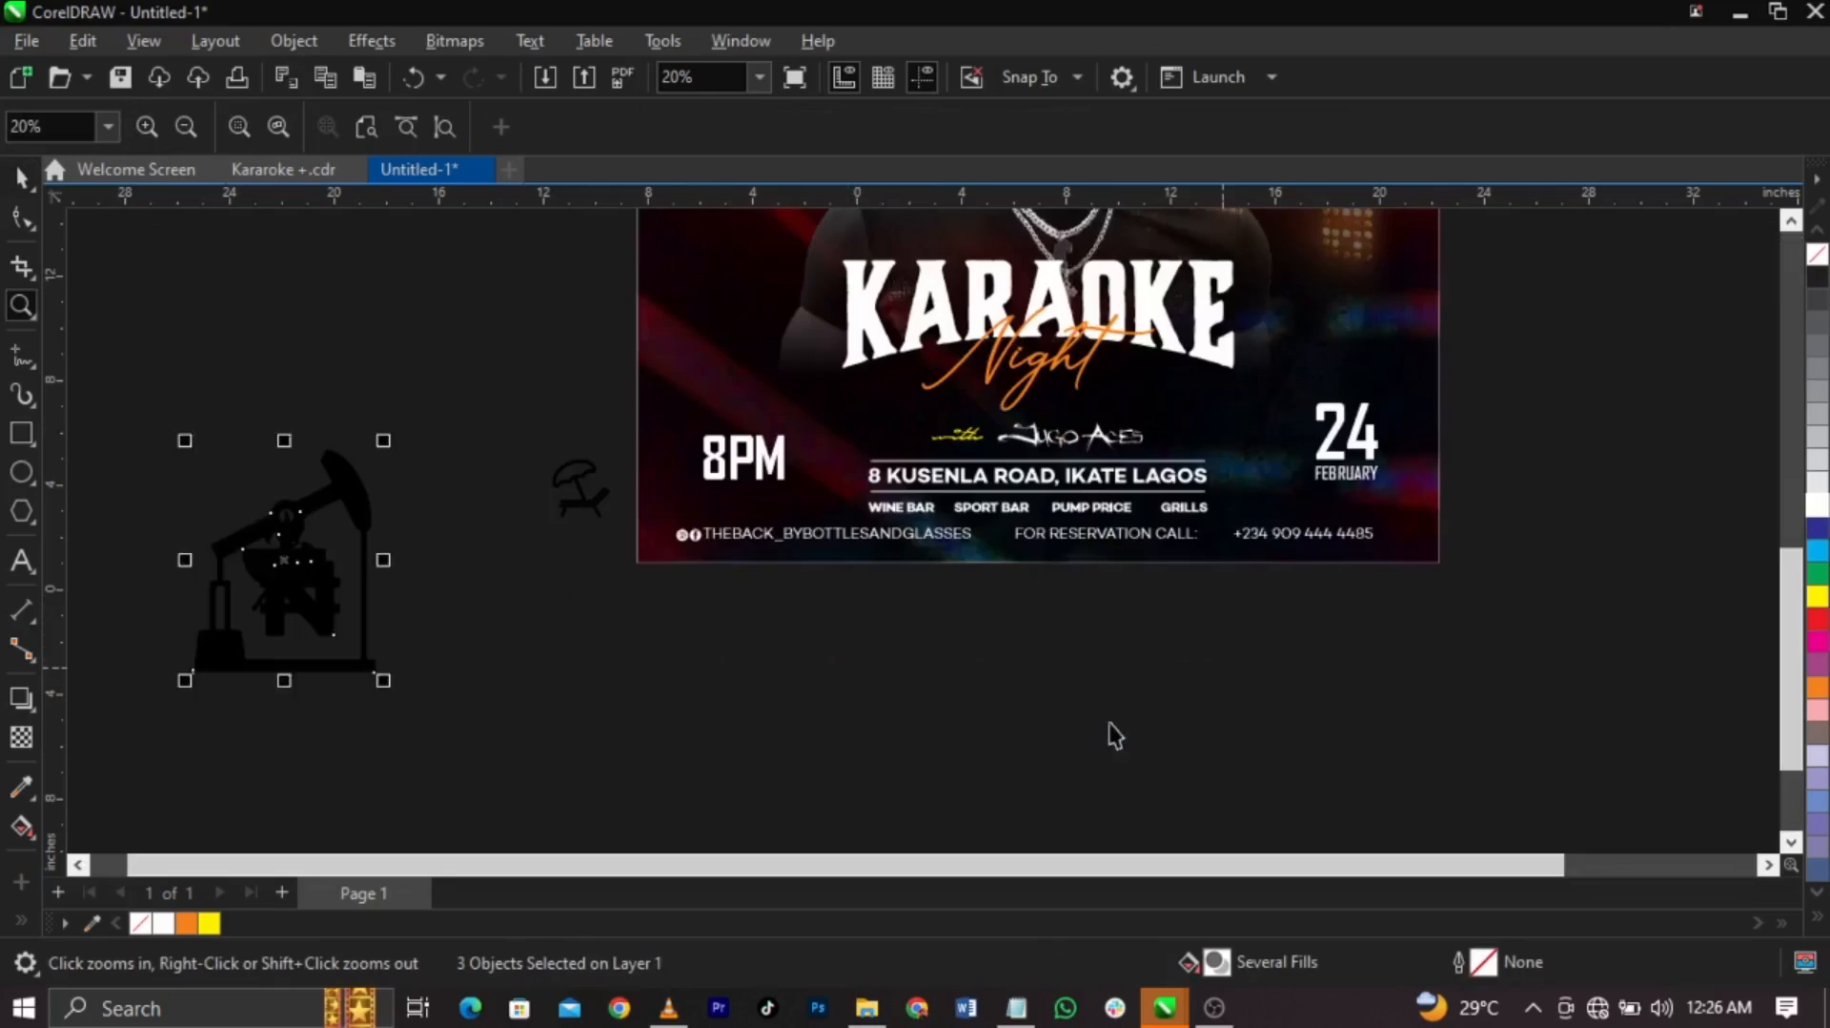
Place the oil pump icon over the flyer's lower text lines, filled white and scaled to about 0.87 by 1.07 inches
left_click(459, 558)
left_click(317, 552)
left_click_drag(353, 469, 879, 537)
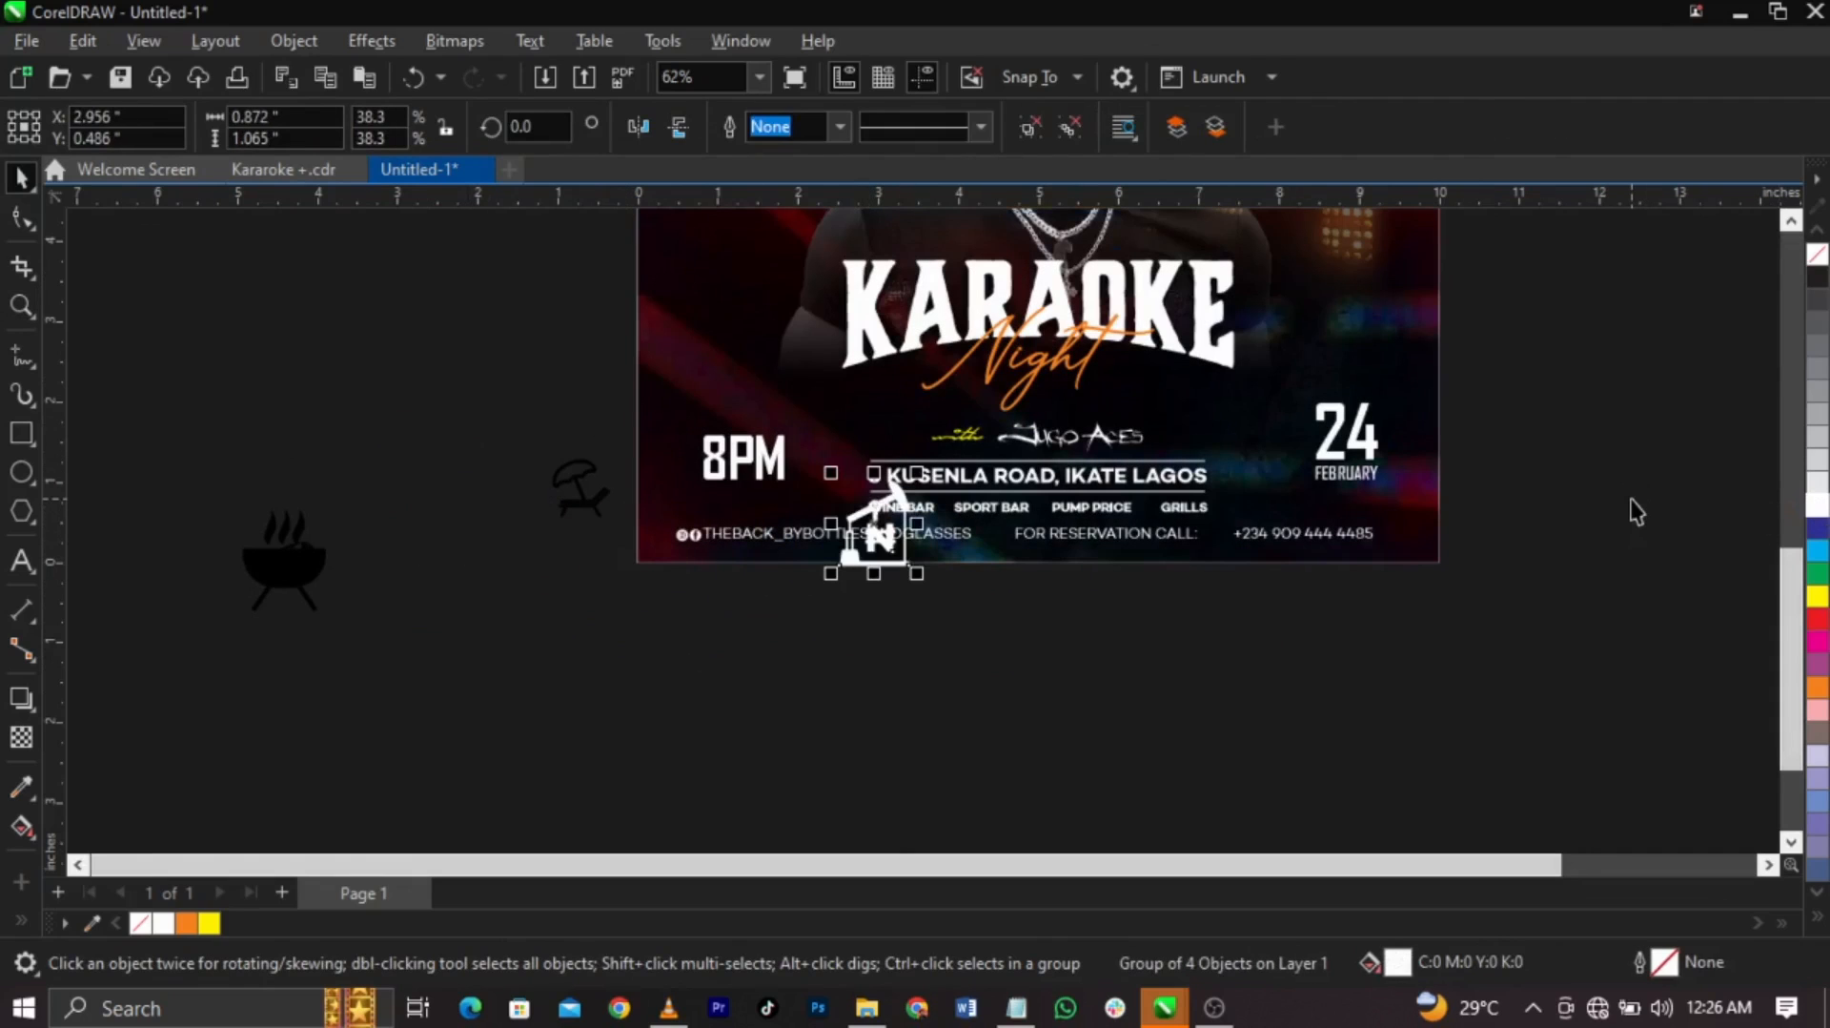
left_click(1632, 500)
Shrink the oil pump icon to about 0.15 by 0.18 inches and place it in front of PUMP PRICE
key("z")
left_click_drag(757, 409, 1299, 613)
key("space")
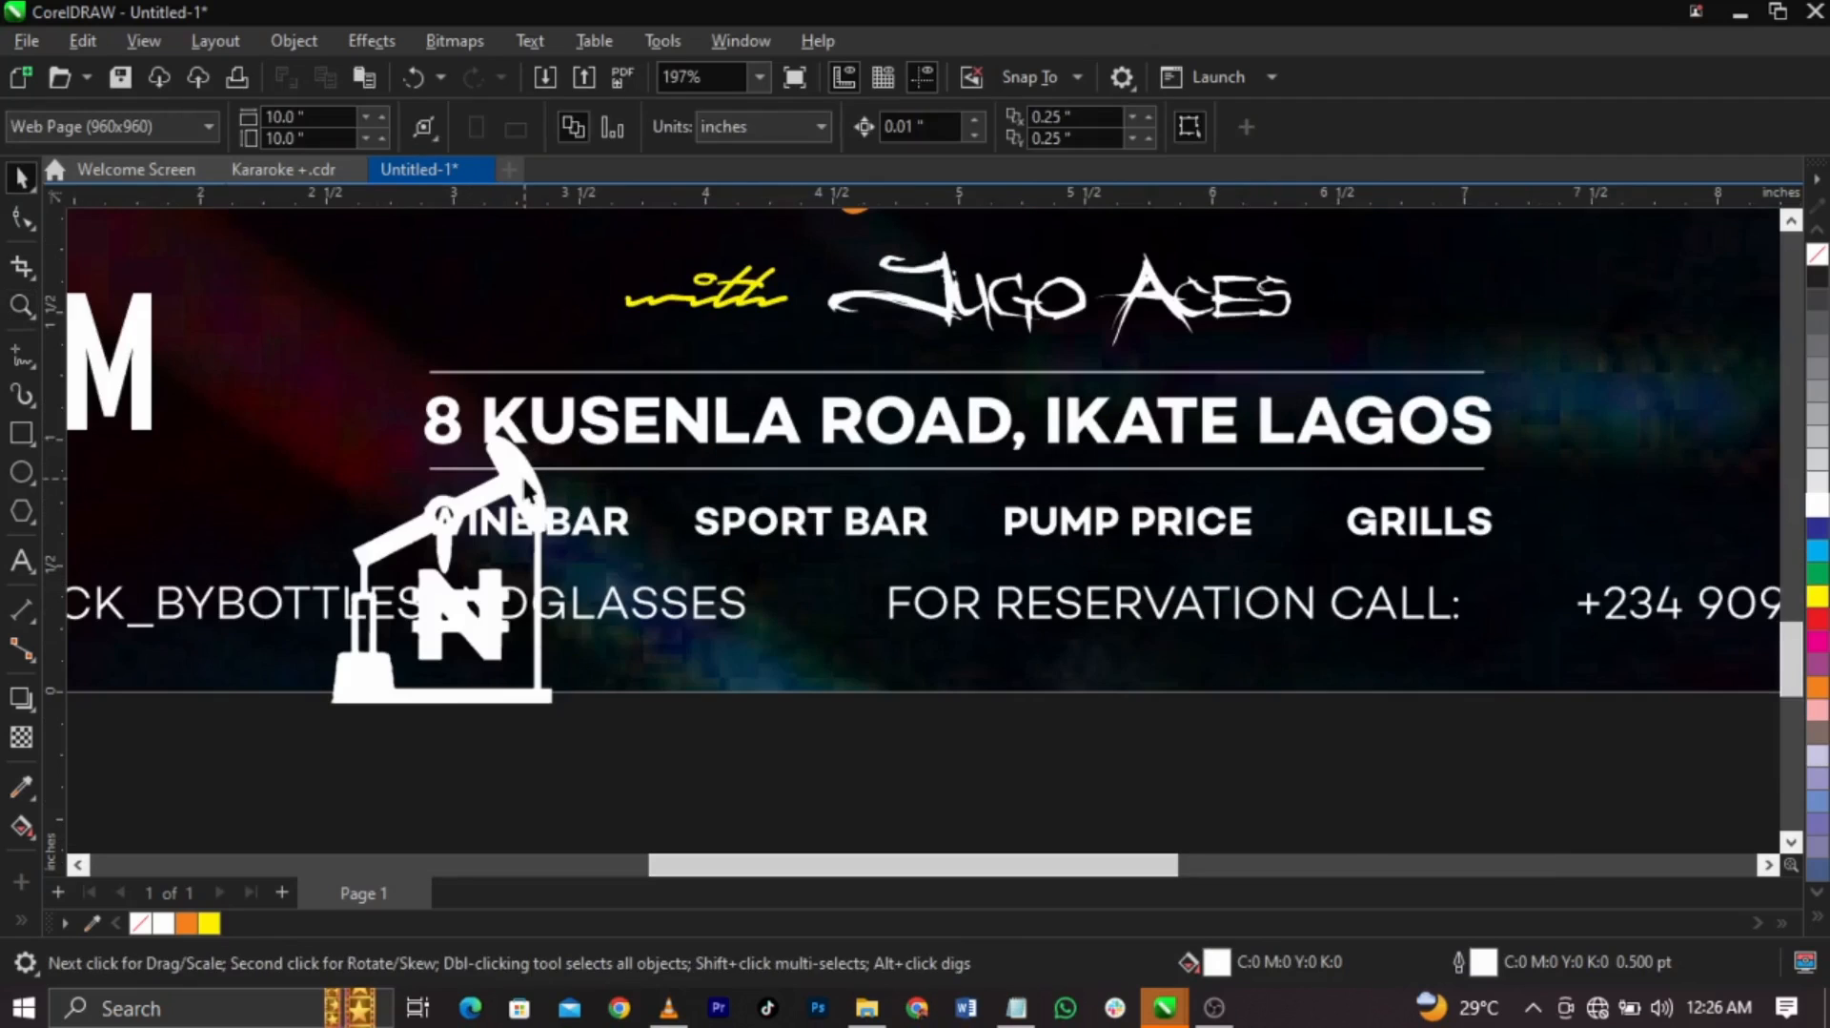
left_click(527, 489)
left_click_drag(560, 438, 979, 516)
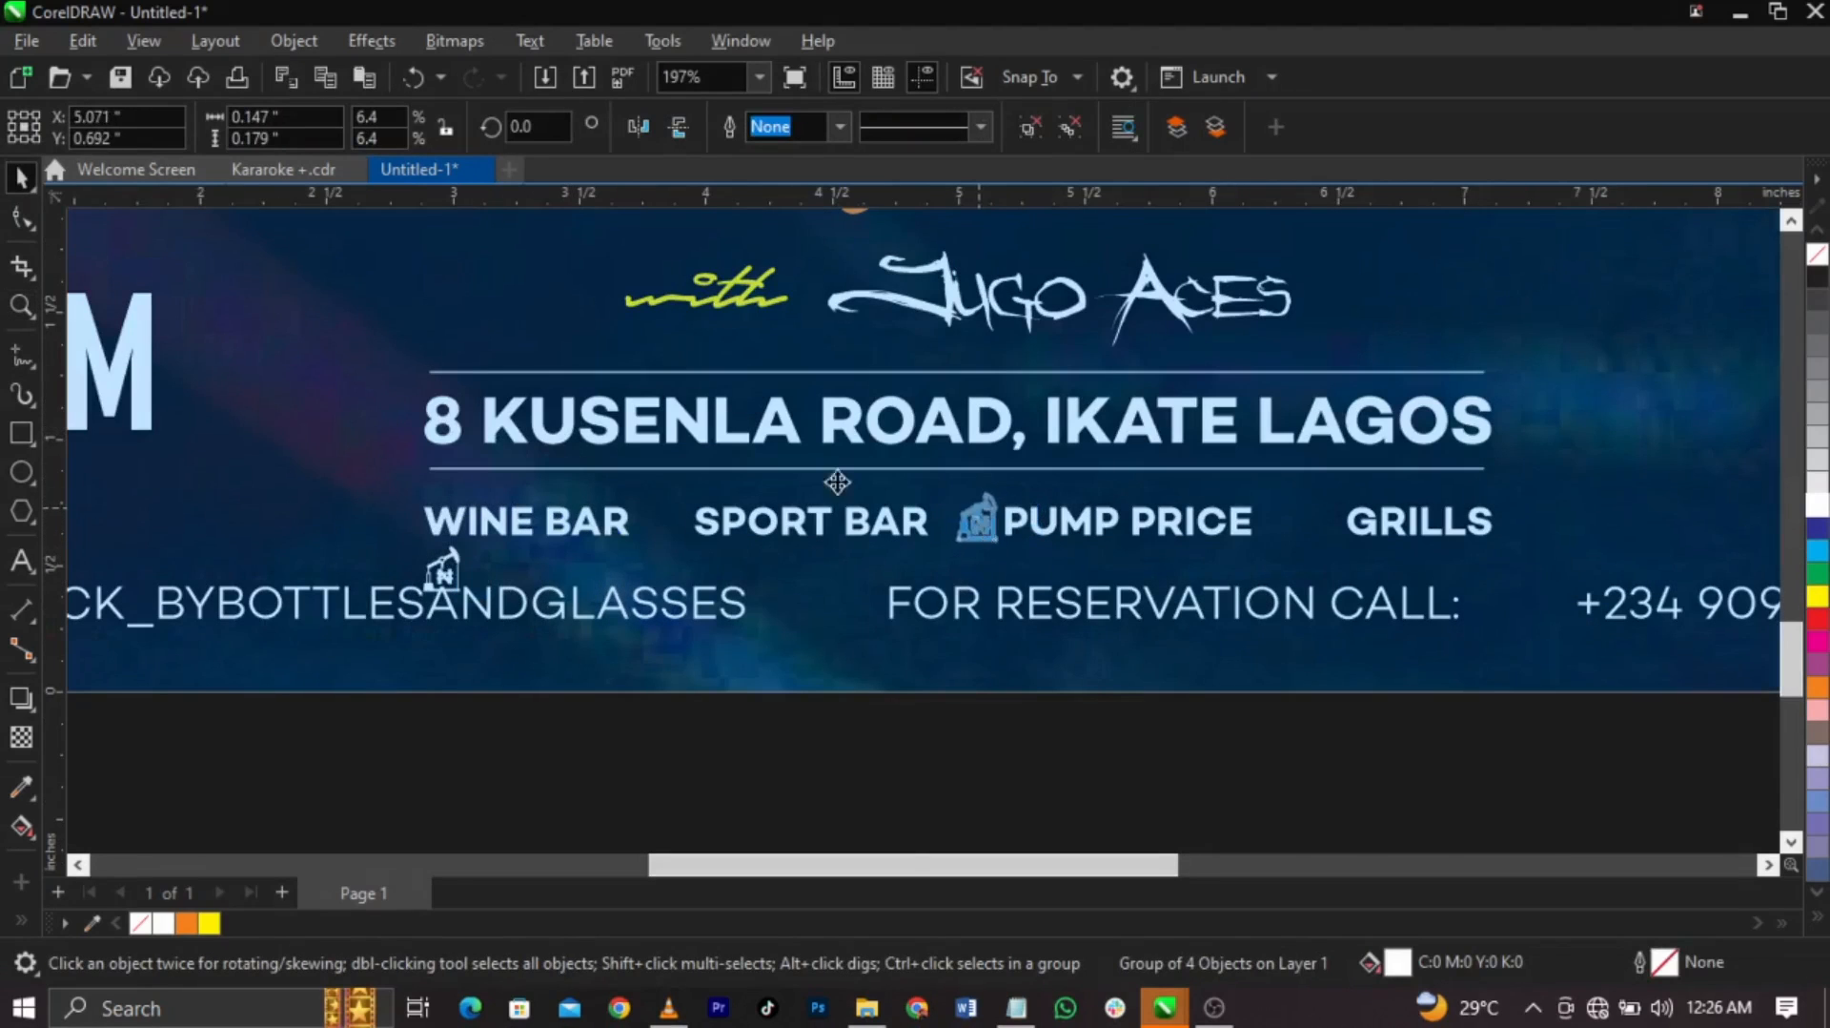
Add a space before PUMP PRICE in the services line and move the oil pump icon closer to the text
key("z")
left_click_drag(838, 482, 1237, 593)
key("space")
double_click(803, 494)
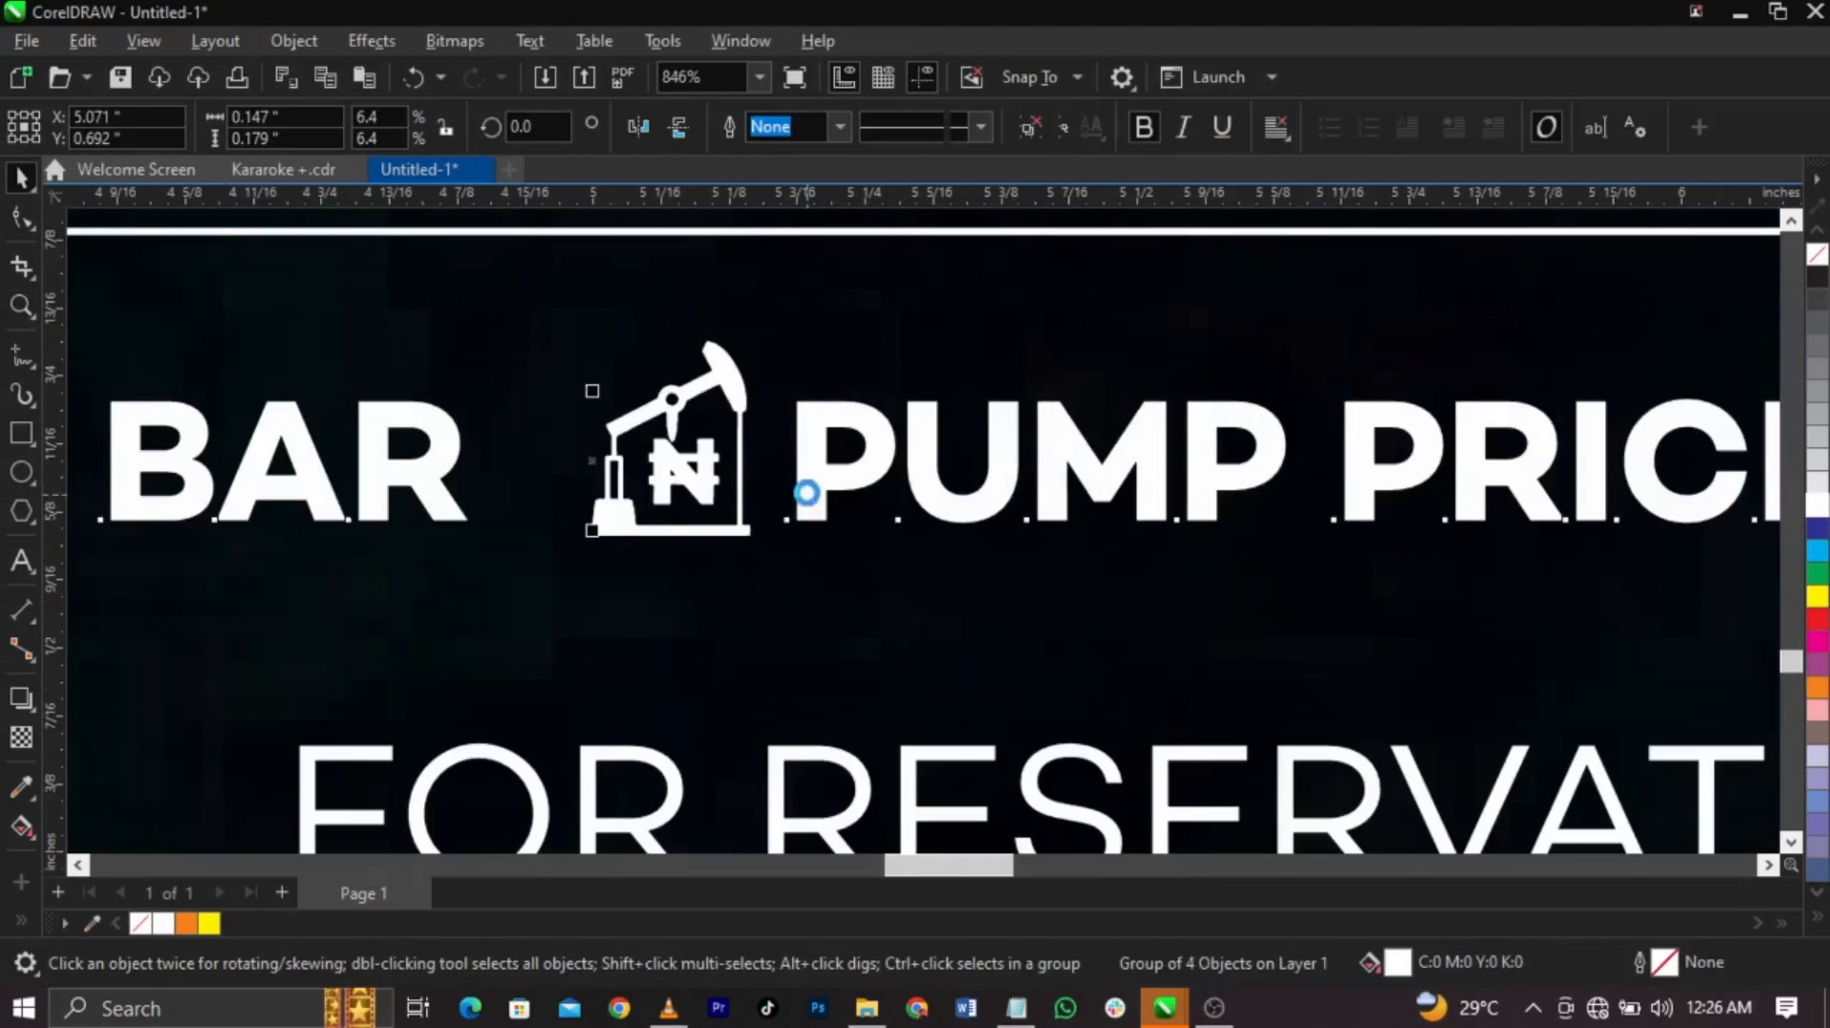
left_click(737, 477)
left_click_drag(742, 446, 776, 448)
Move the traced grill icon onto the flyer below 8PM and fill it white
key("z")
scroll(920, 543, "down", 4)
key("space")
scroll(1160, 626, "down", 3)
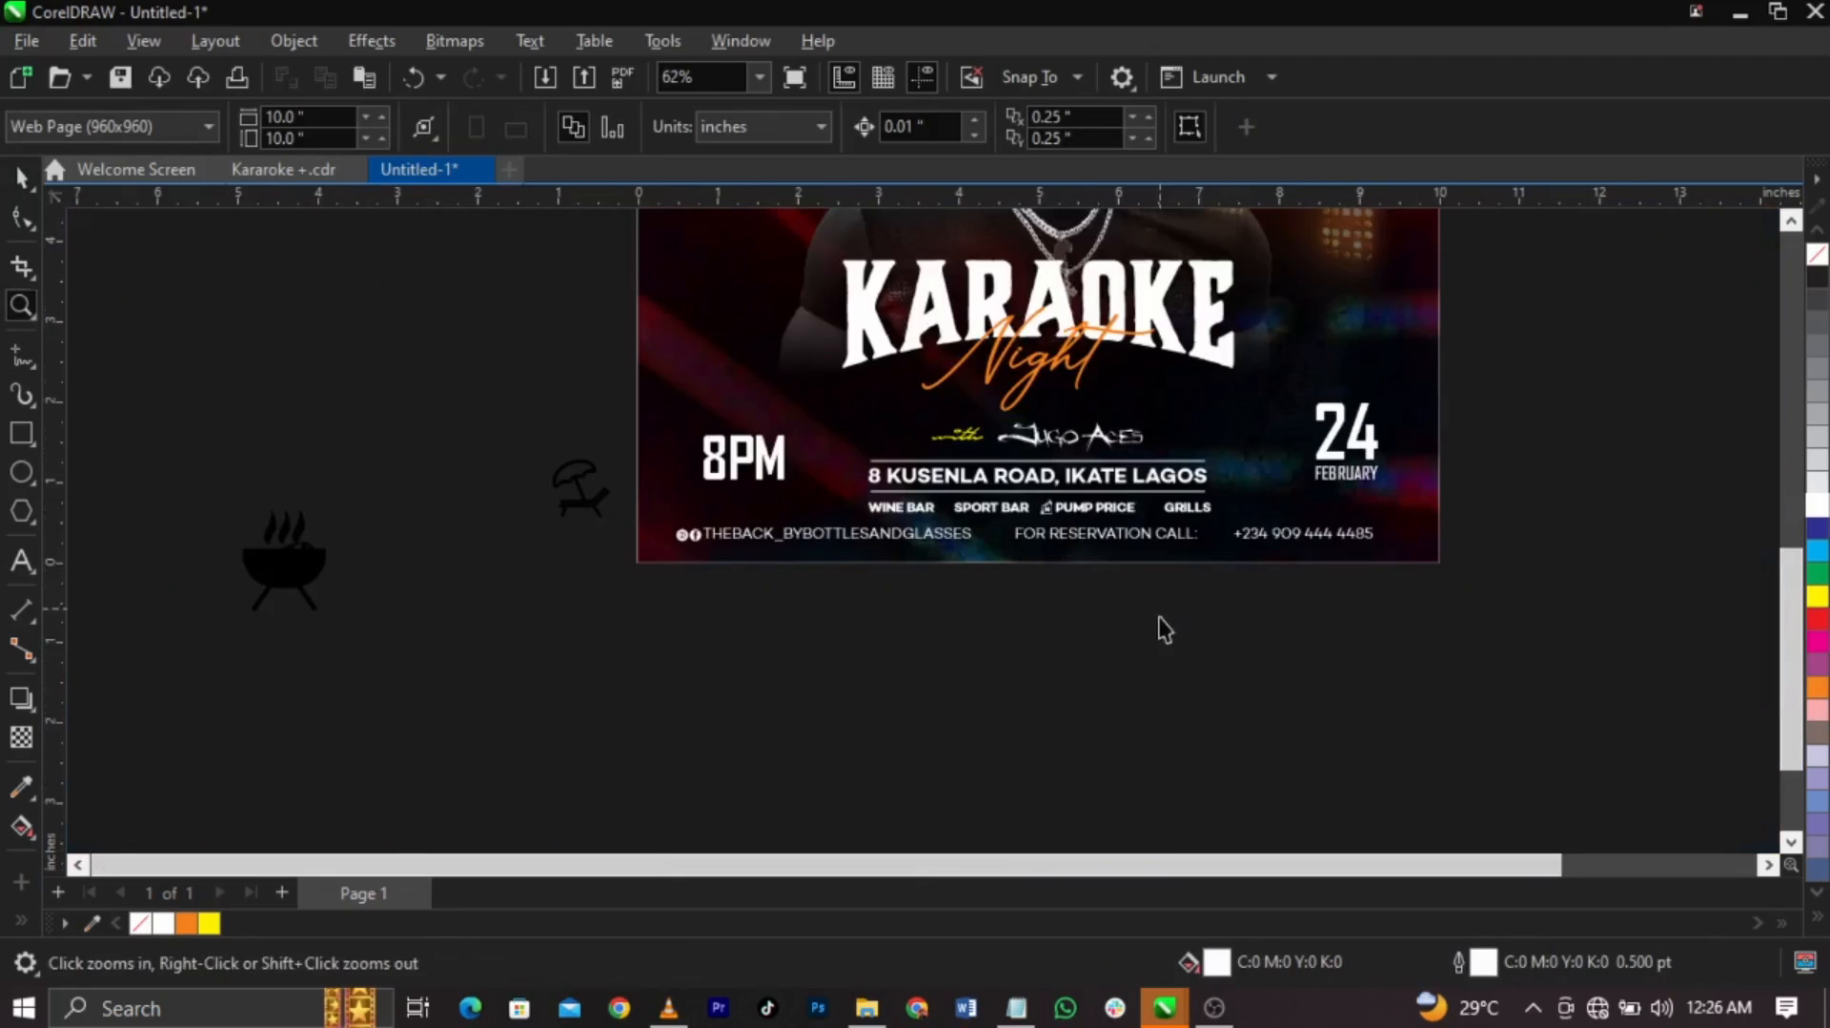
left_click_drag(305, 574, 835, 534)
key("z")
left_click_drag(1301, 610, 672, 420)
key("space")
left_click(1811, 498)
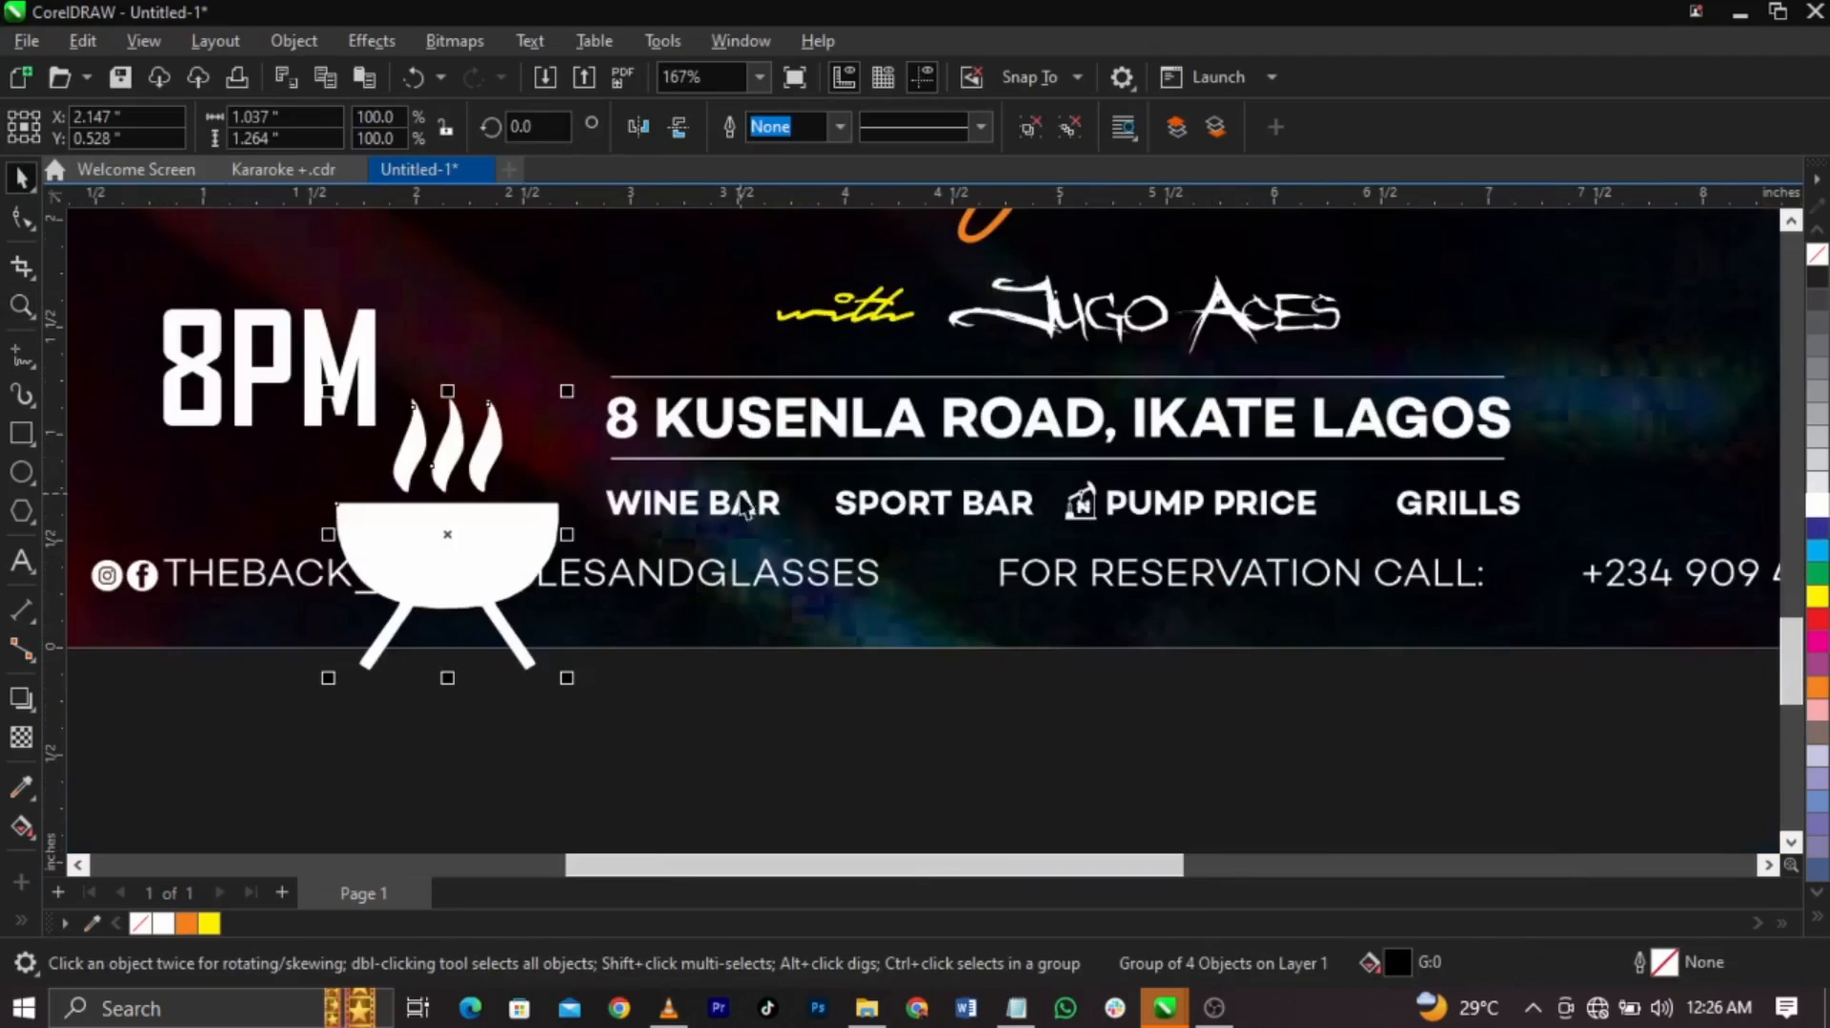
Shrink the grill icon to about 0.13 by 0.16 inches and place it in front of GRILLS
left_click_drag(564, 390, 1225, 486)
left_click_drag(1374, 505, 1375, 505)
scroll(1374, 505, "up", 5)
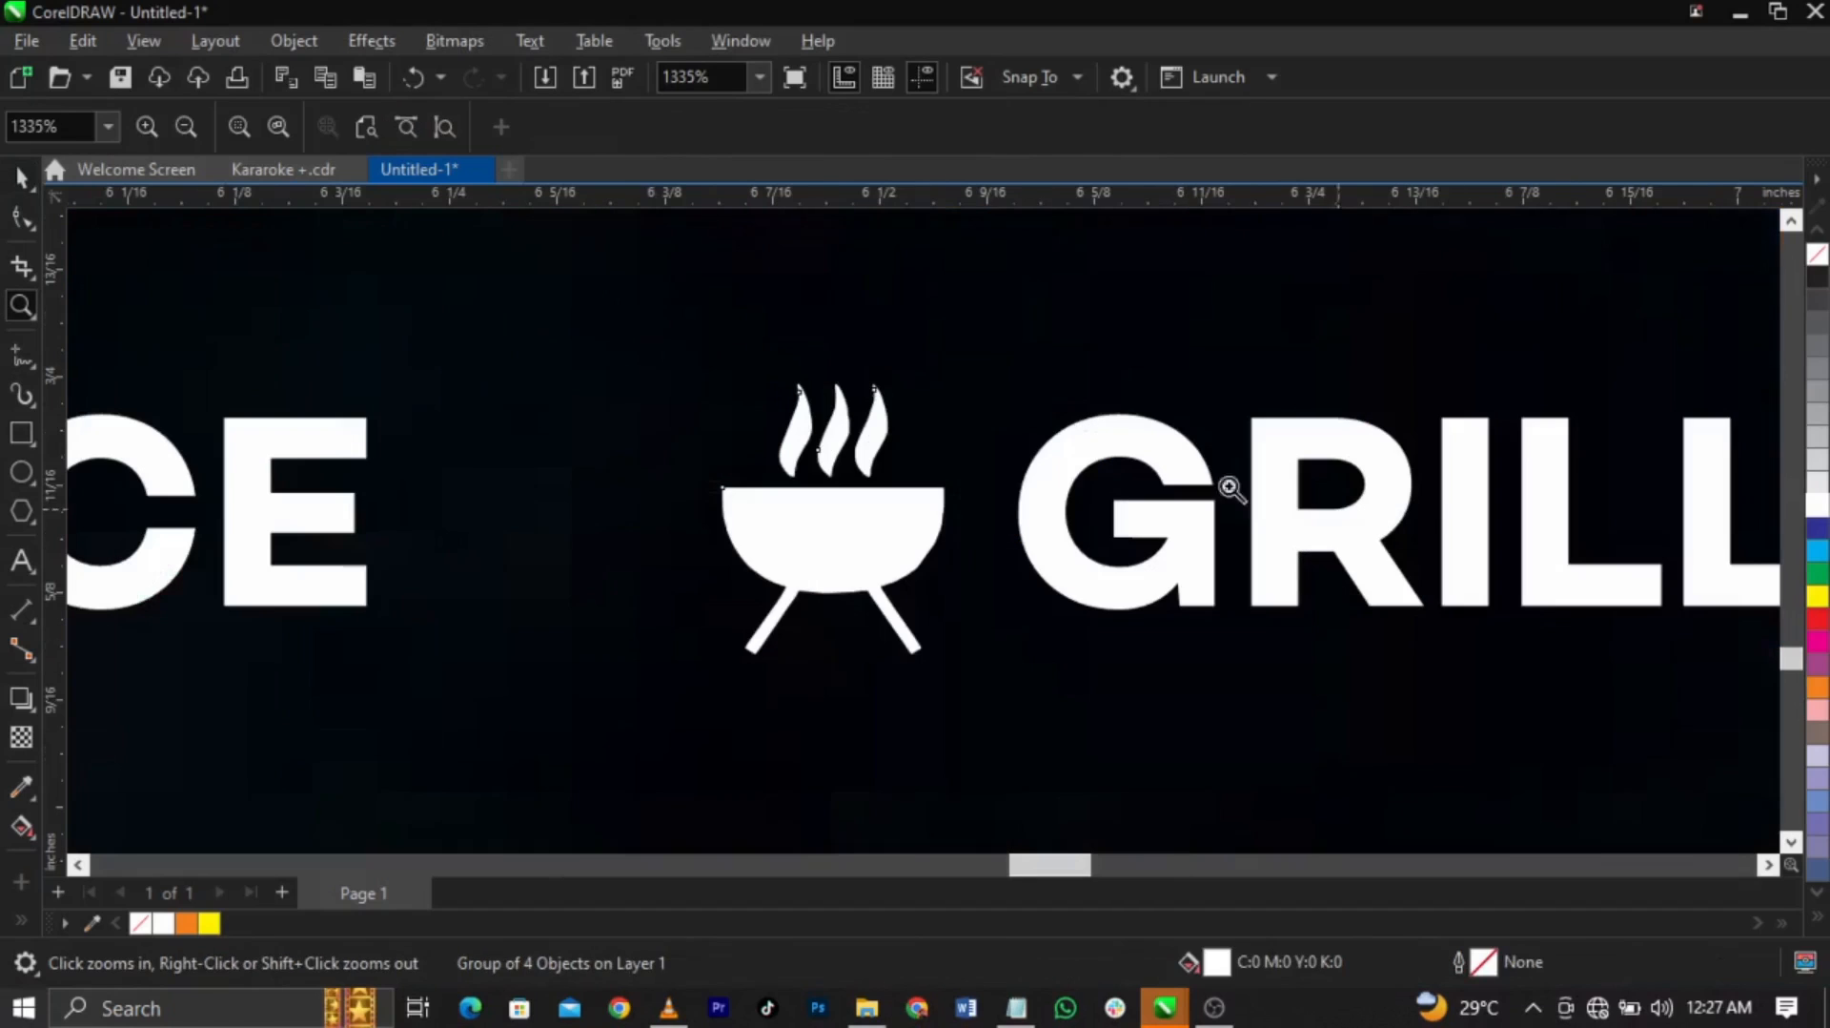
left_click_drag(865, 551, 869, 543)
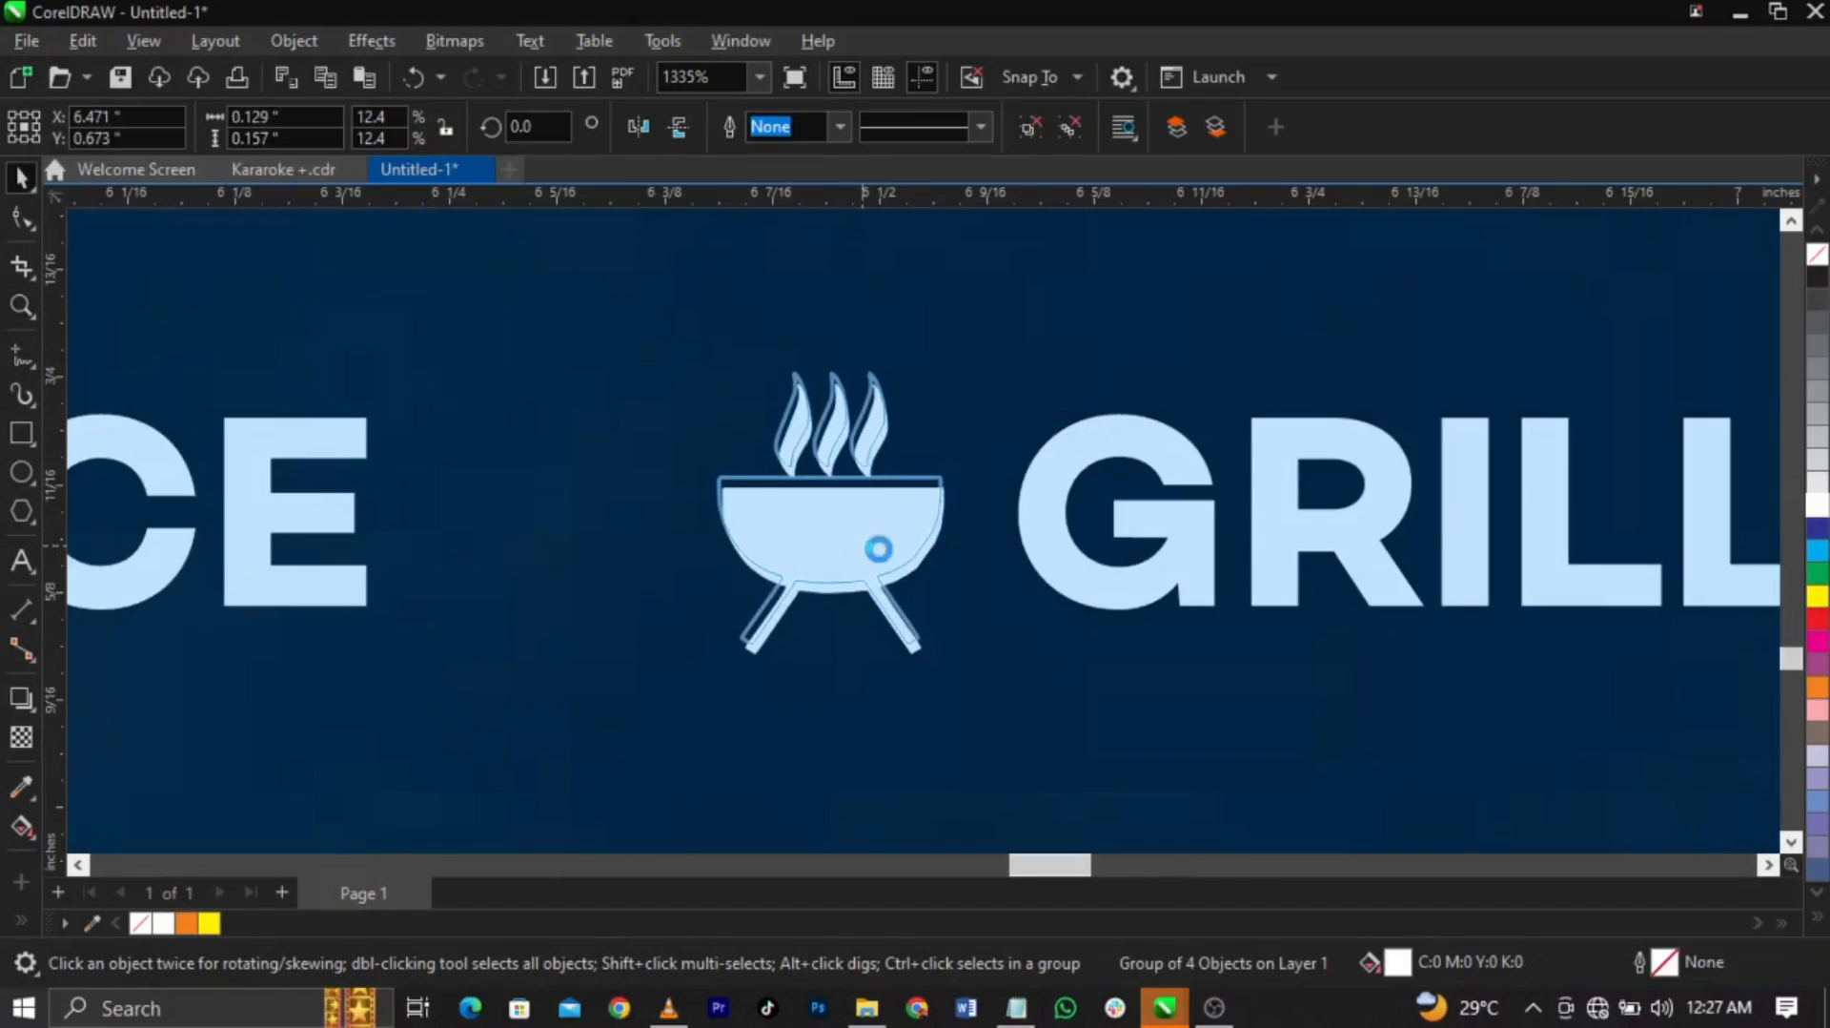
Move the beach umbrella icon onto the flyer near WINE BAR and fill it white
scroll(1156, 772, "down", 8)
left_click(1476, 746)
key("F2")
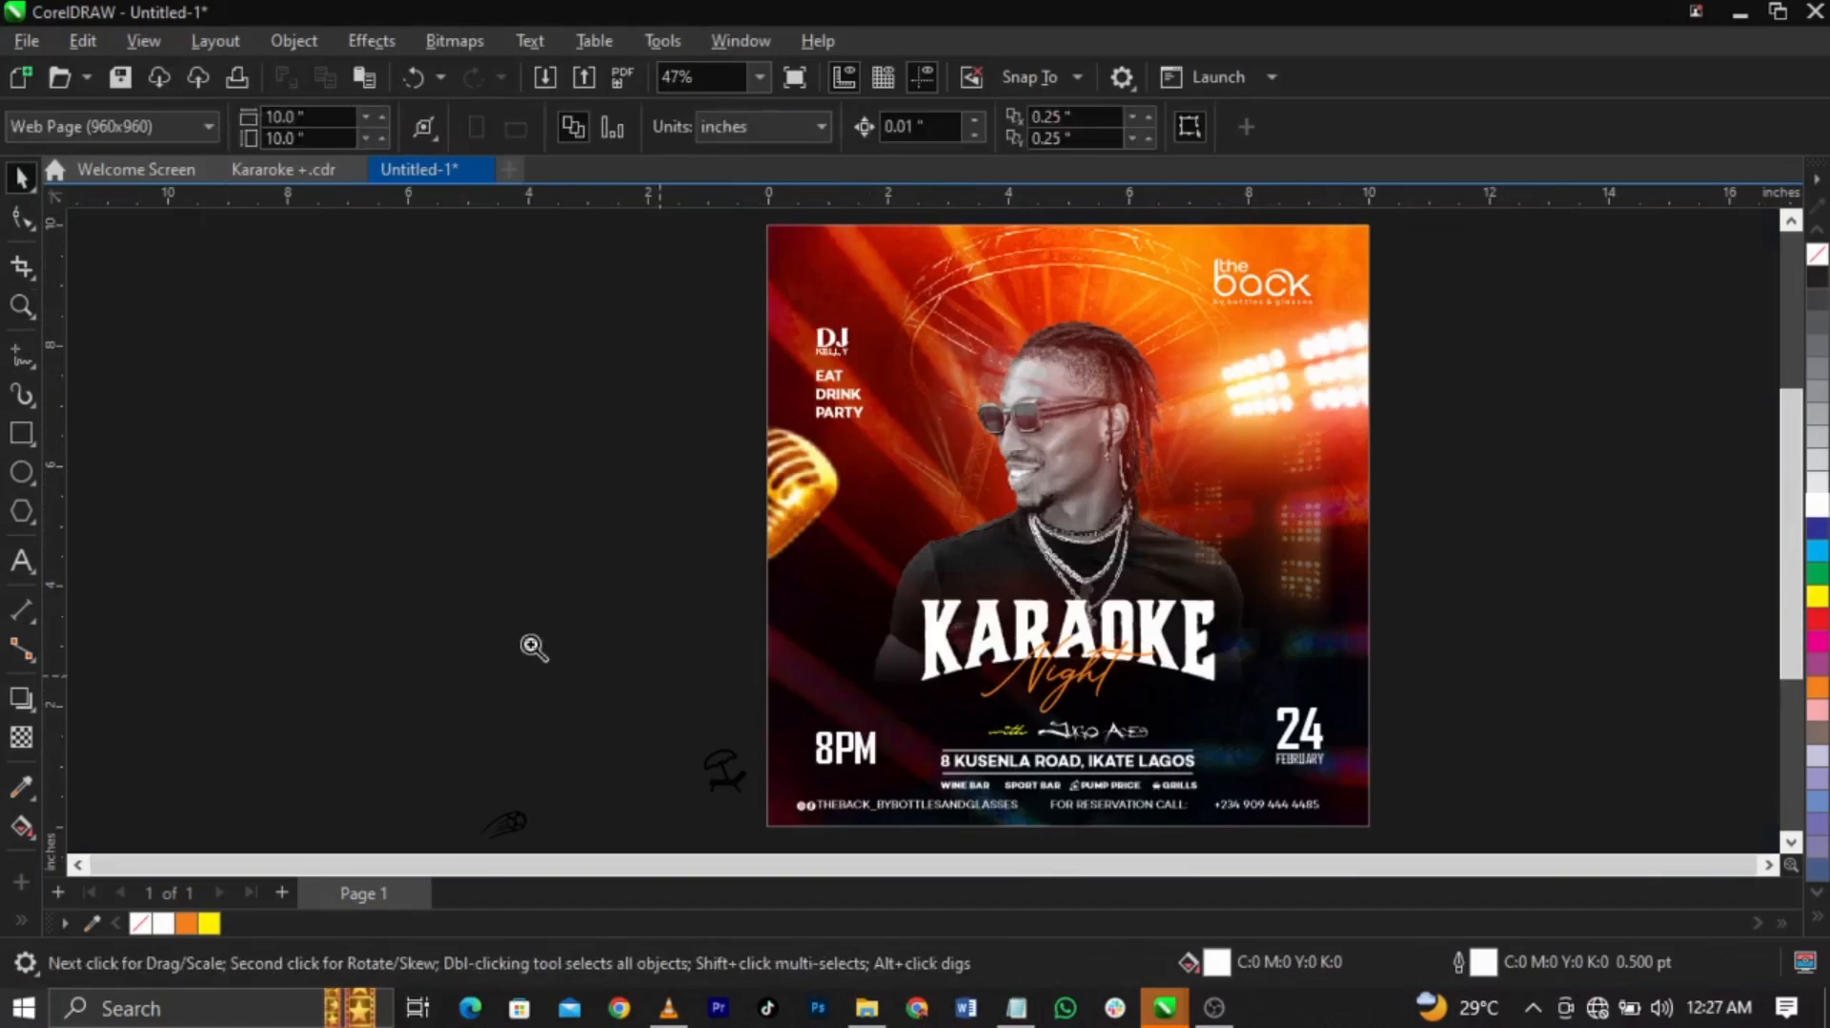
left_click_drag(473, 633, 1286, 835)
left_click_drag(594, 596, 1026, 605)
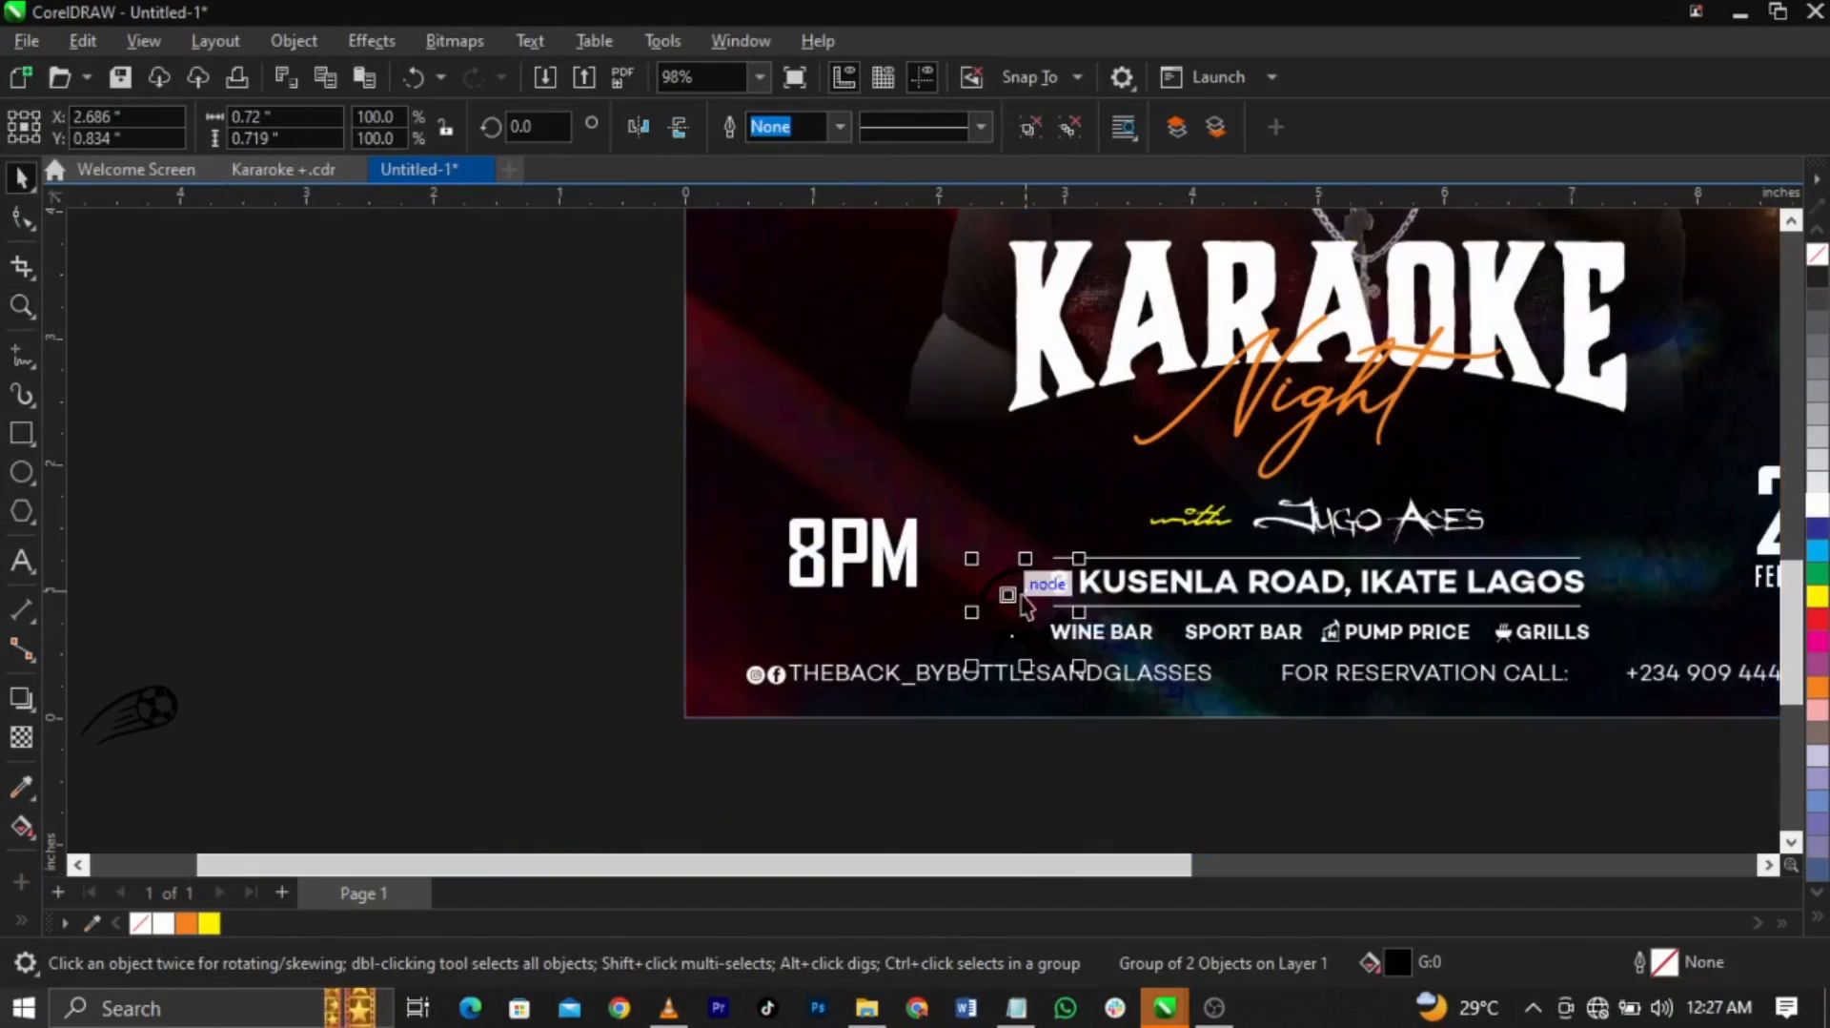
left_click(1816, 527)
Scale the beach umbrella icon down to about 0.21 by 0.21 inches
key("F2")
left_click_drag(1564, 706, 718, 511)
scroll(1022, 512, "down", 1)
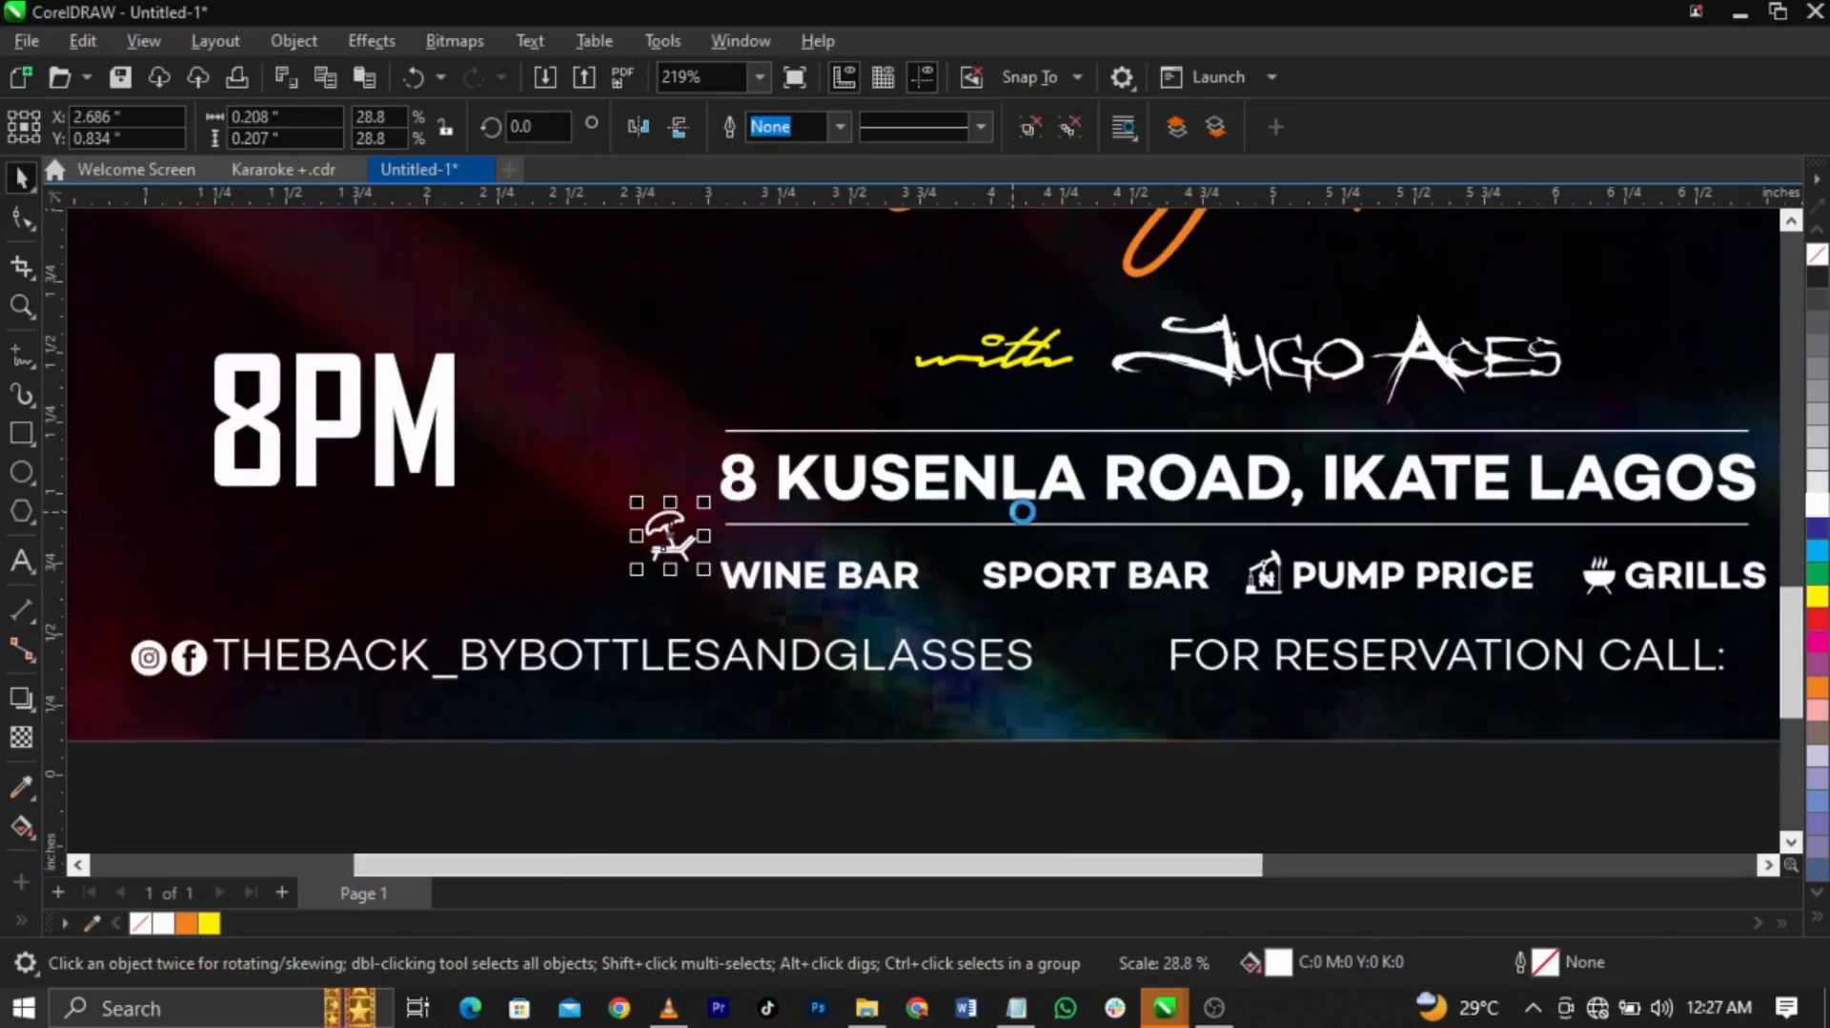
Move the traced football icon onto the flyer over SPORT BAR and fill it white
scroll(1139, 504, "down", 3)
left_click_drag(435, 582, 1121, 522)
key("F2")
left_click_drag(1300, 584, 920, 471)
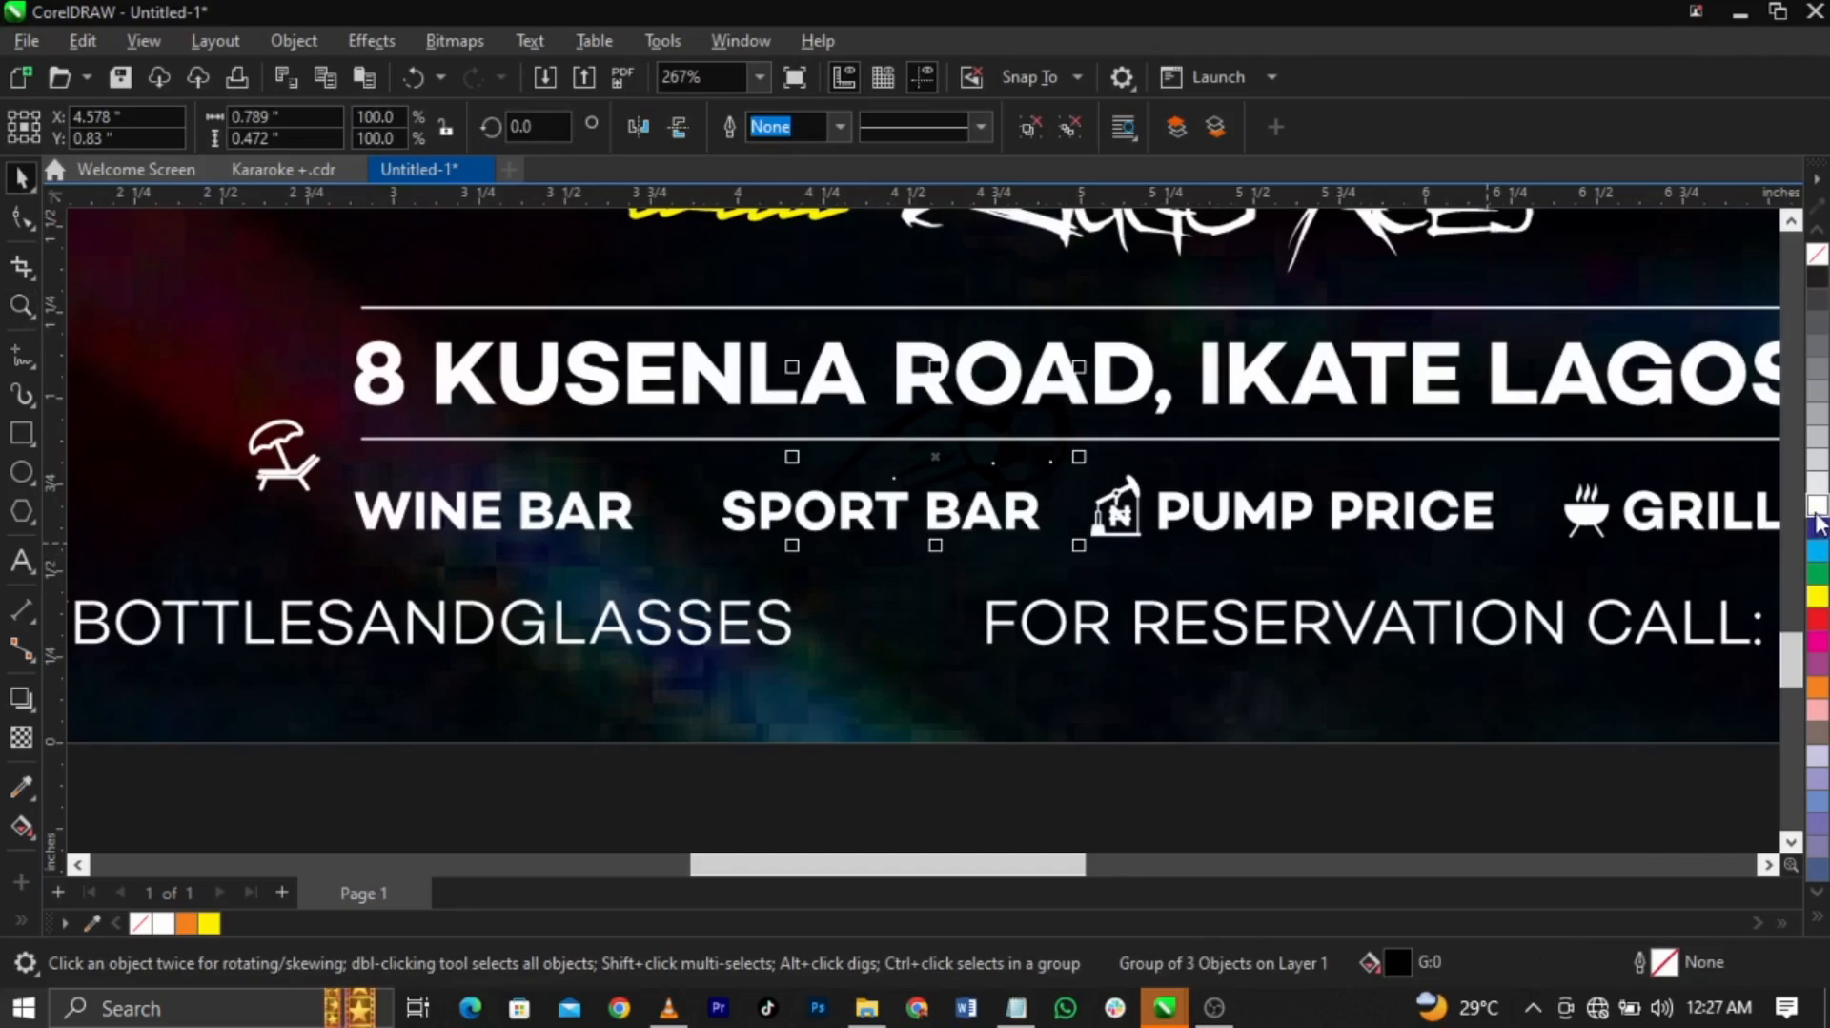
left_click(1817, 509)
Shrink the football icon to about the height of the services text and add space before SPORT BAR
left_click_drag(1078, 366, 884, 489)
double_click(730, 512)
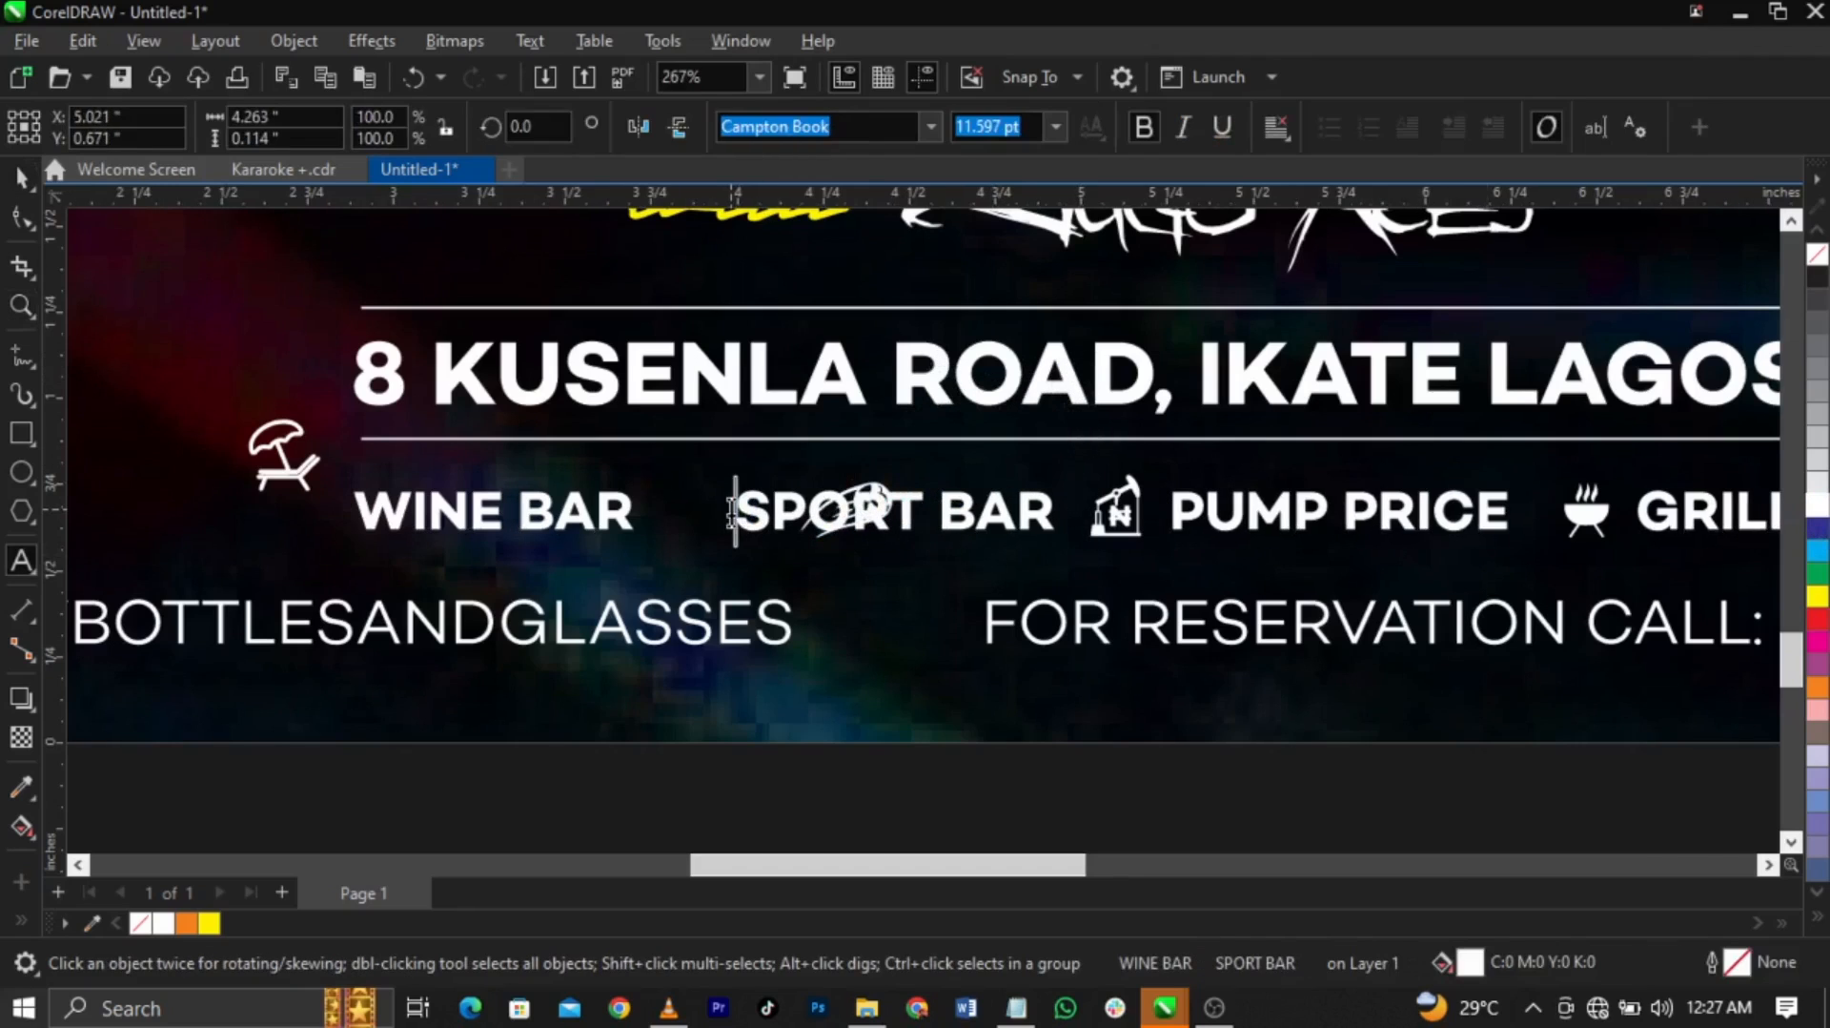
key("ctrl+space")
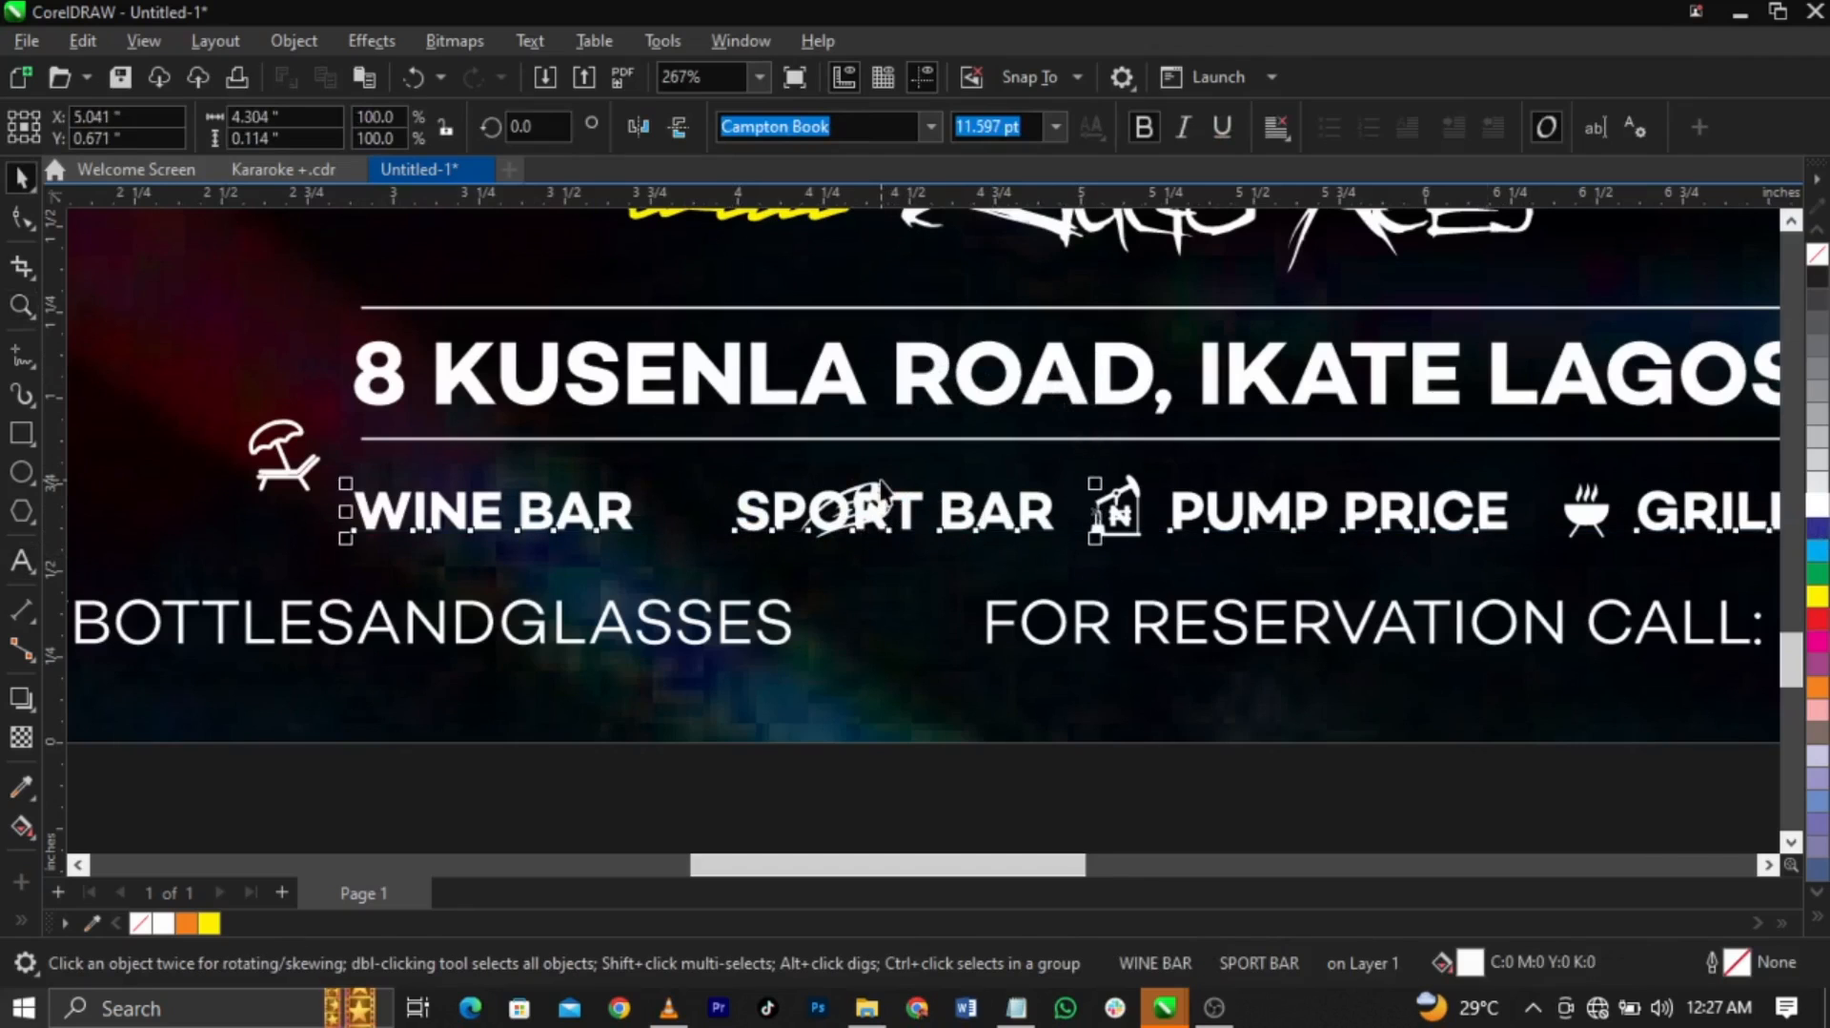
left_click(881, 496)
left_click_drag(881, 495, 759, 500)
key("ctrl+z")
Place the football icon in the gap between WINE BAR and SPORT BAR and scale it to about 0.225 by 0.134 inches
key("z")
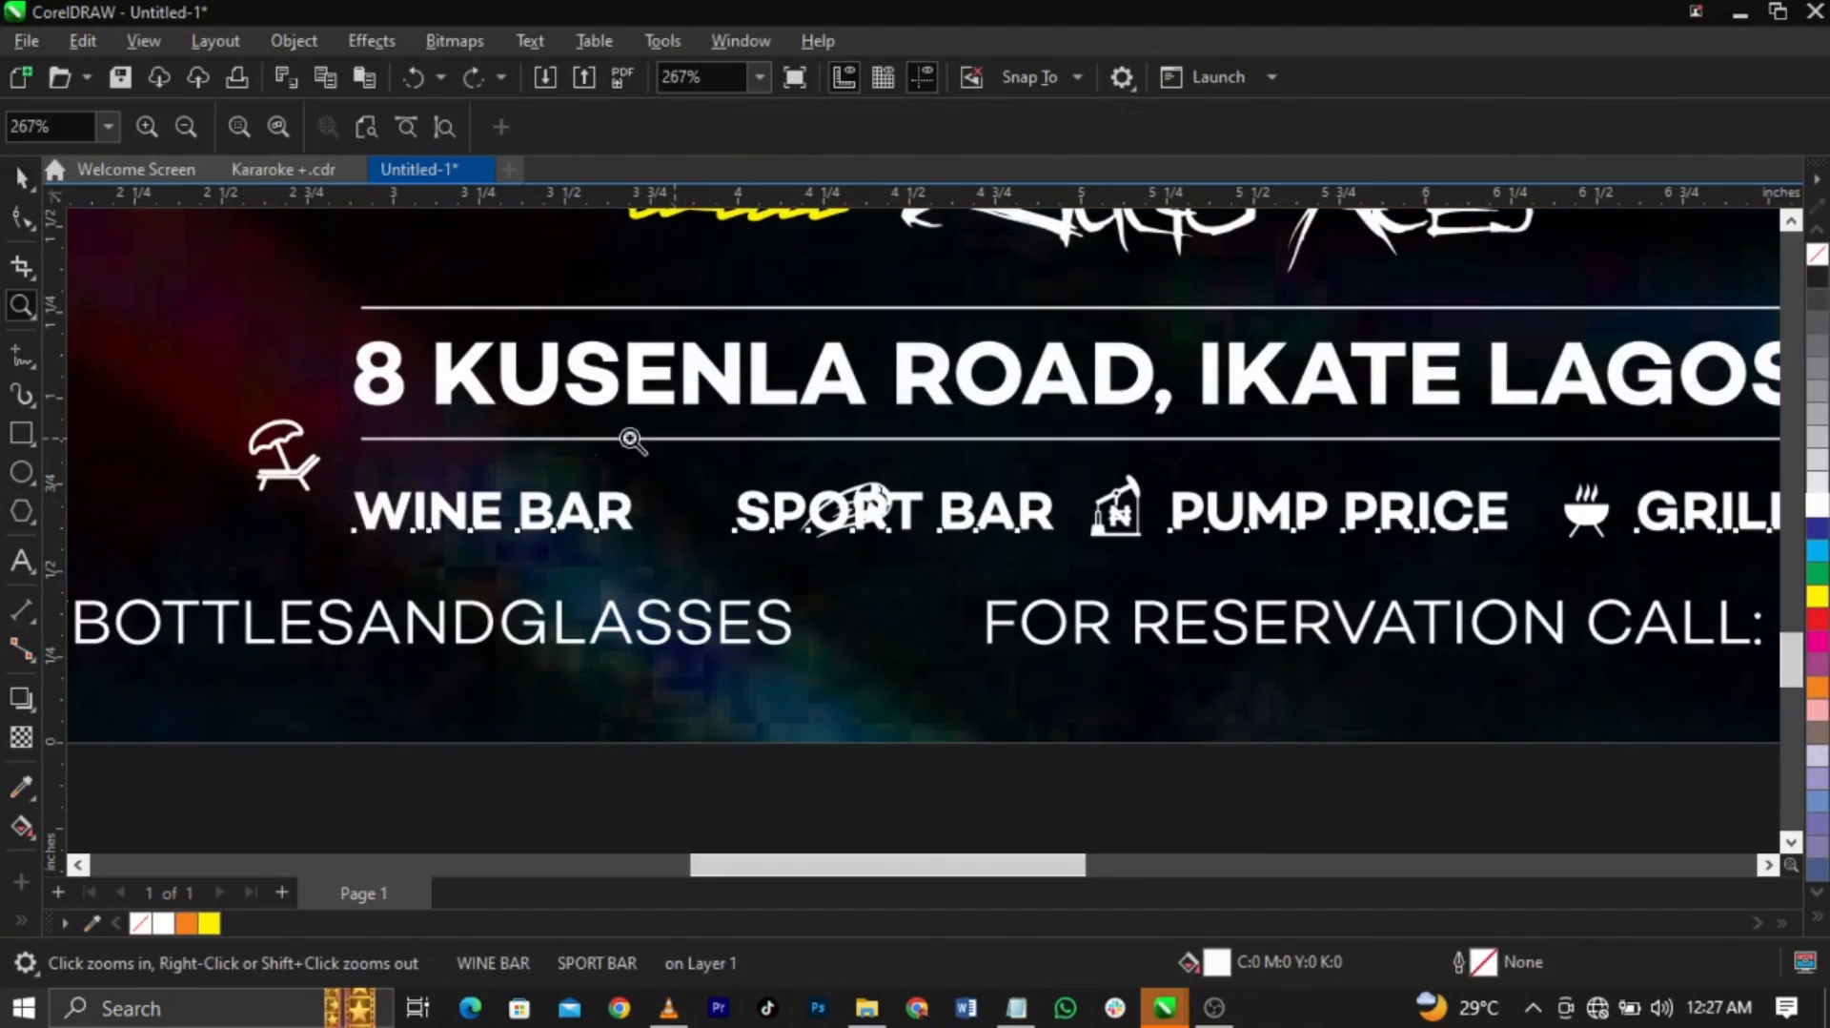
left_click_drag(458, 438, 954, 597)
key("space")
left_click_drag(1463, 424, 918, 431)
left_click_drag(698, 622, 725, 607)
left_click_drag(961, 538, 957, 546)
Move the beach umbrella icon directly in front of WINE BAR, in line with the services text
key("z")
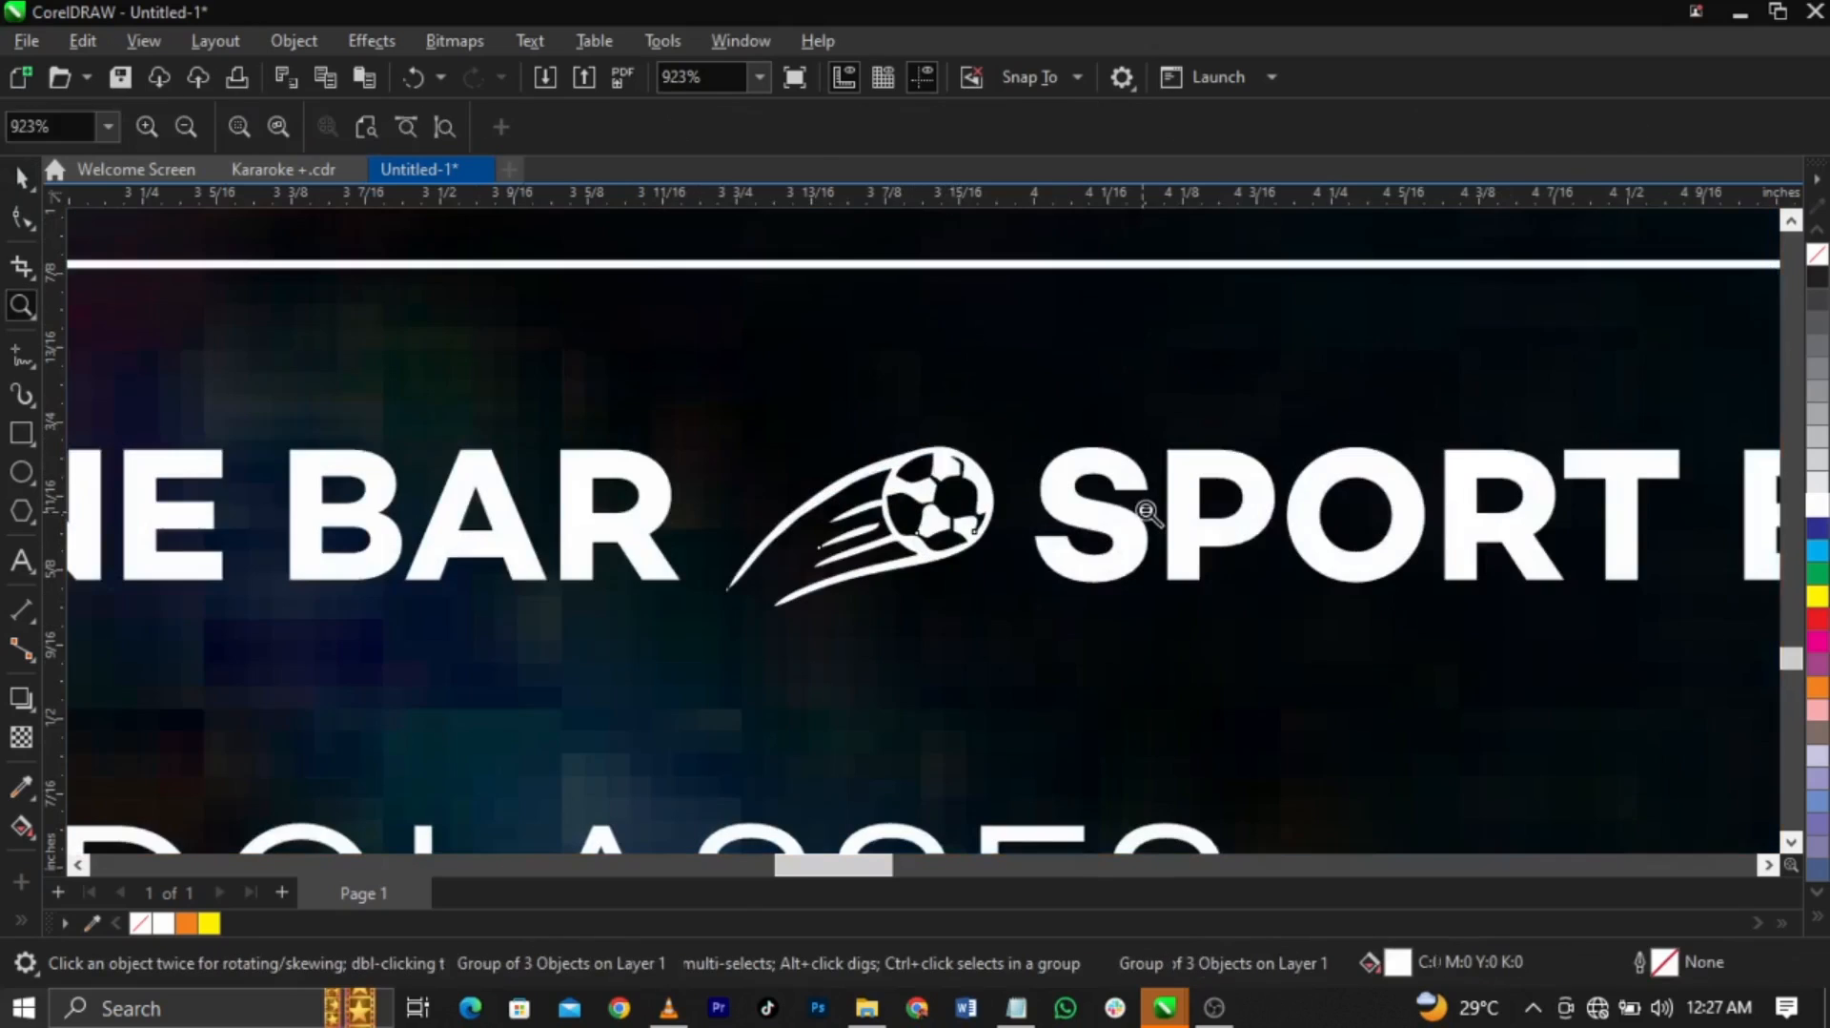
right_click(1151, 512)
key("space")
key("space")
scroll(227, 526, "up", 1)
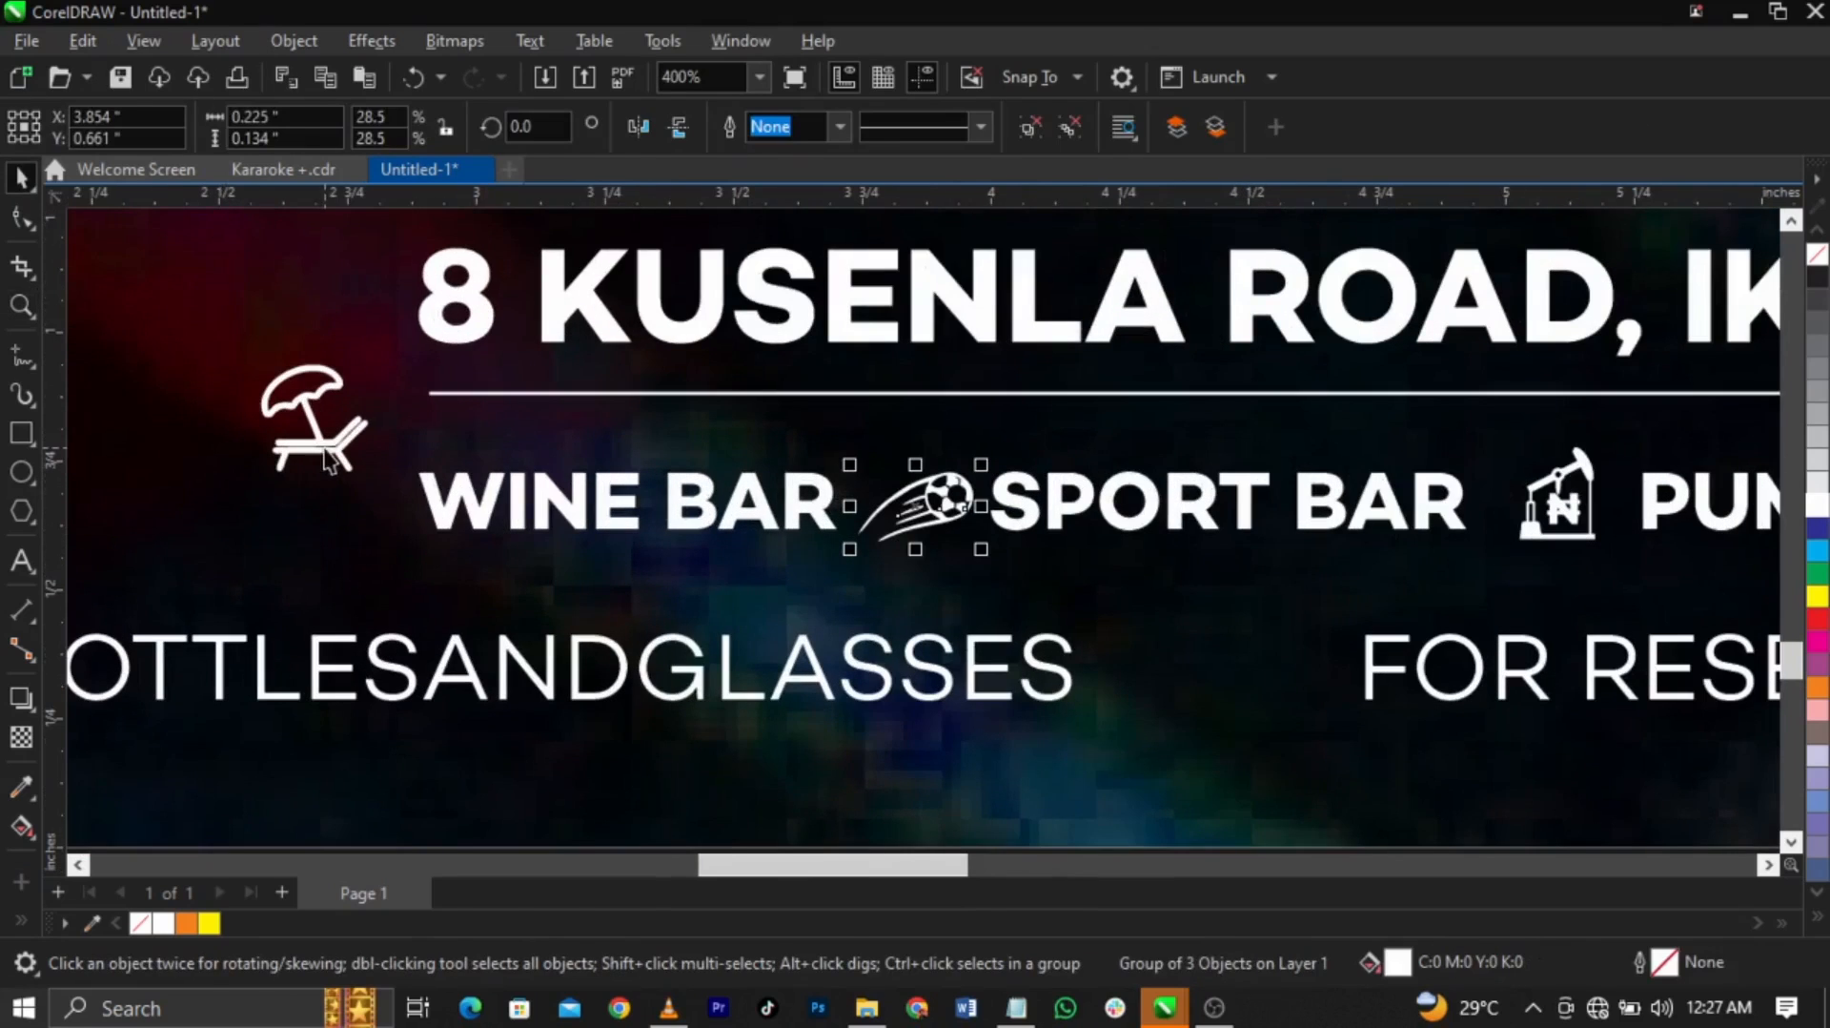
left_click_drag(324, 458, 1096, 541)
Group the services text with its icons, leaving out the divider line, and scale the group down to the width of the address line
scroll(511, 484, "down", 3)
left_click(609, 724)
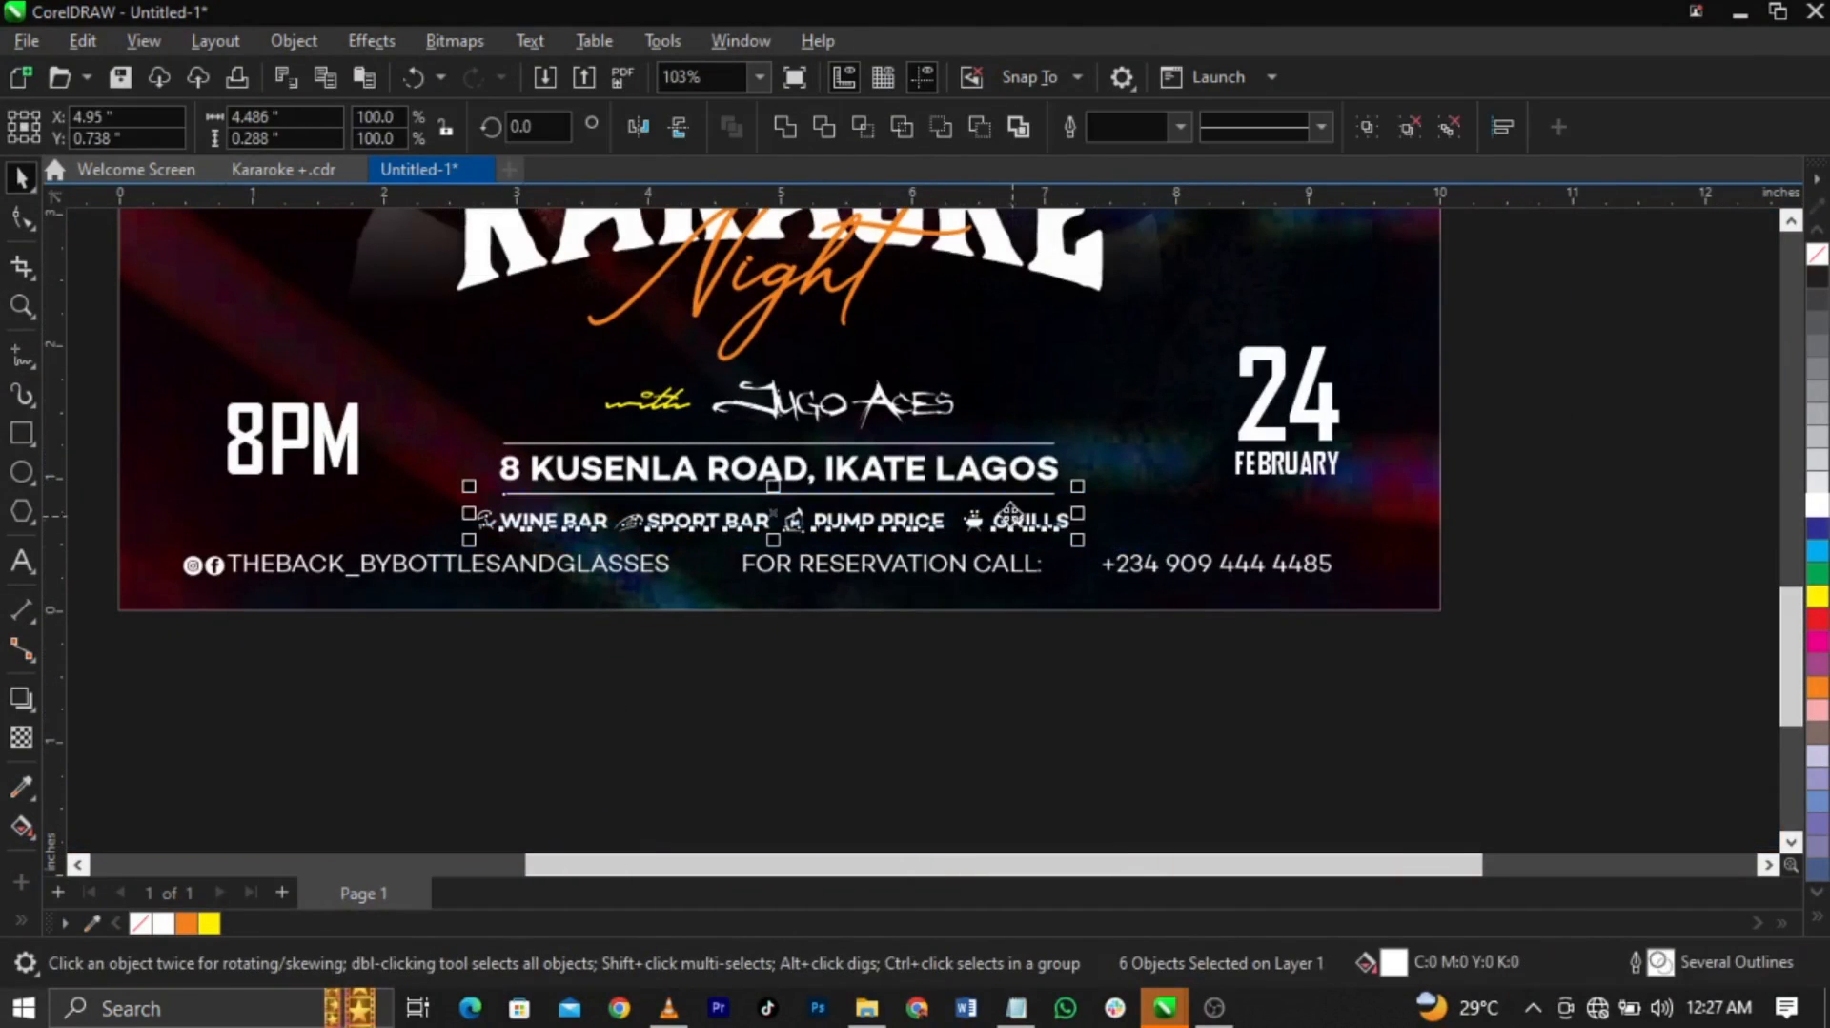
left_click(1004, 492, "shift")
key("ctrl+g")
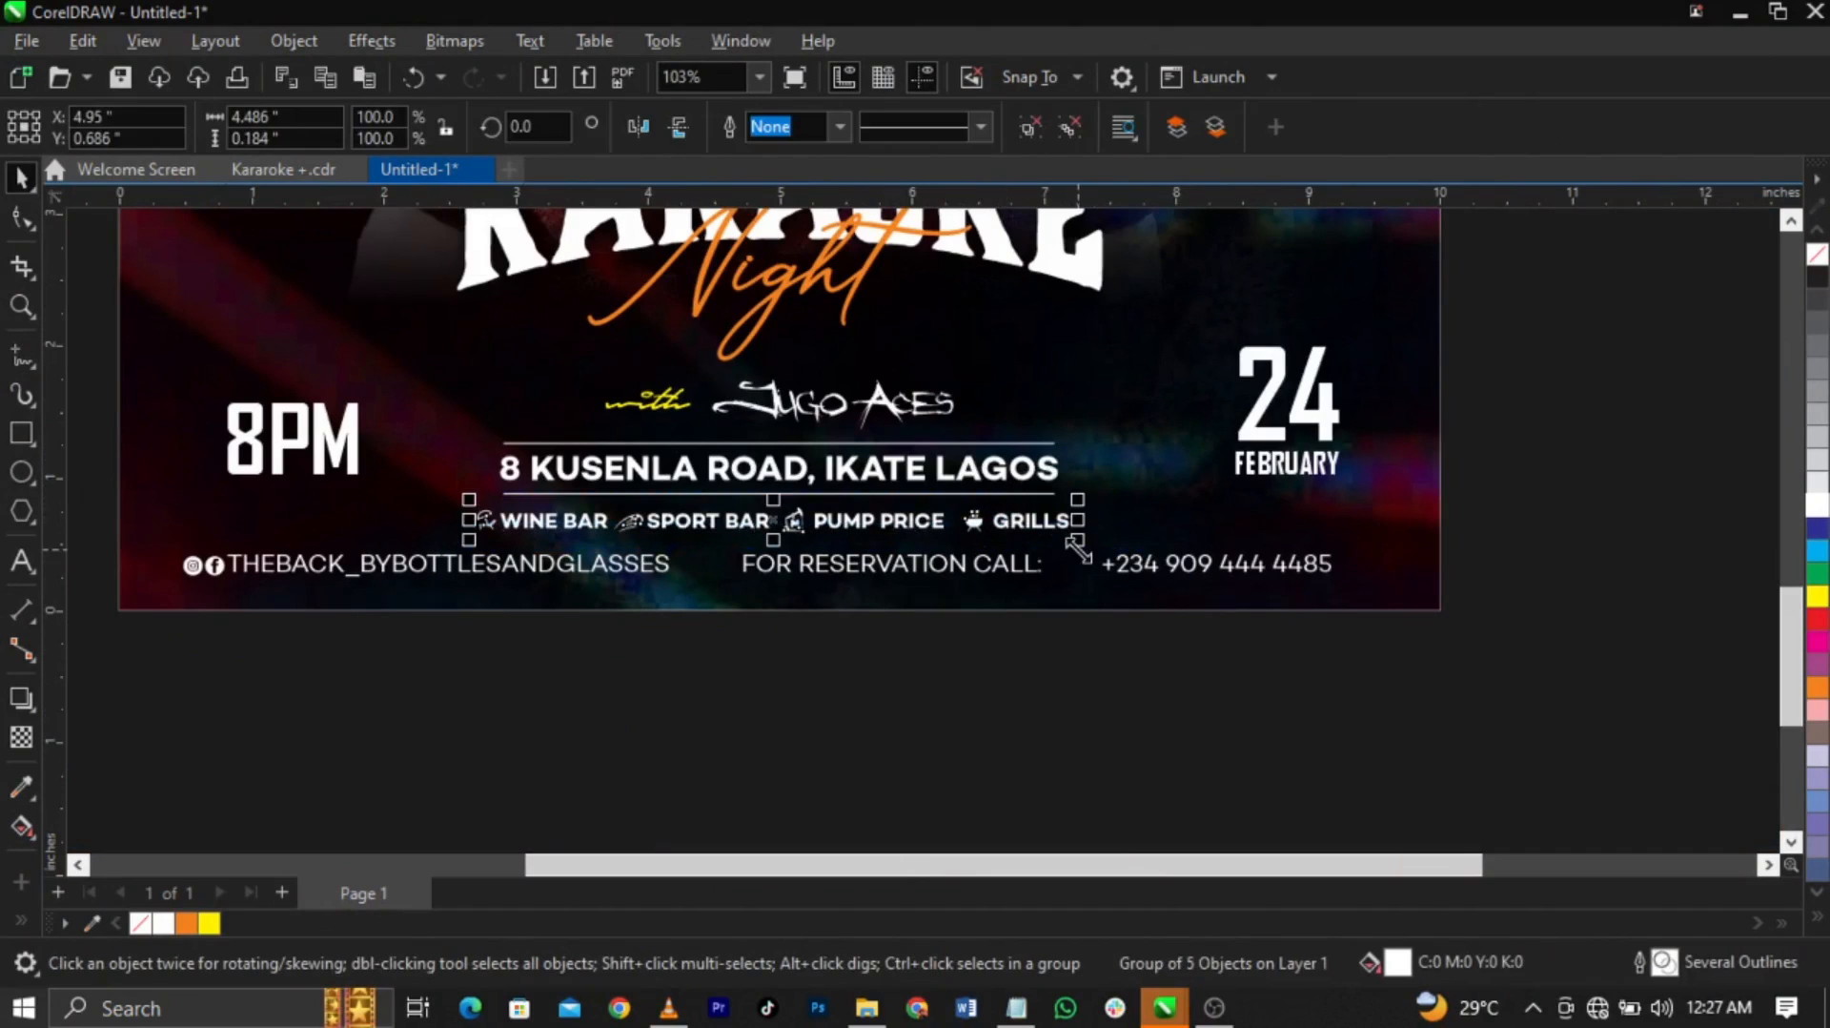
mouse_move(1077, 539)
left_mouse_down()
mouse_move(1046, 558)
mouse_move(1061, 565)
left_mouse_up()
Fit the whole page in view and examine the finished flyer in full-screen preview
left_click(1132, 722)
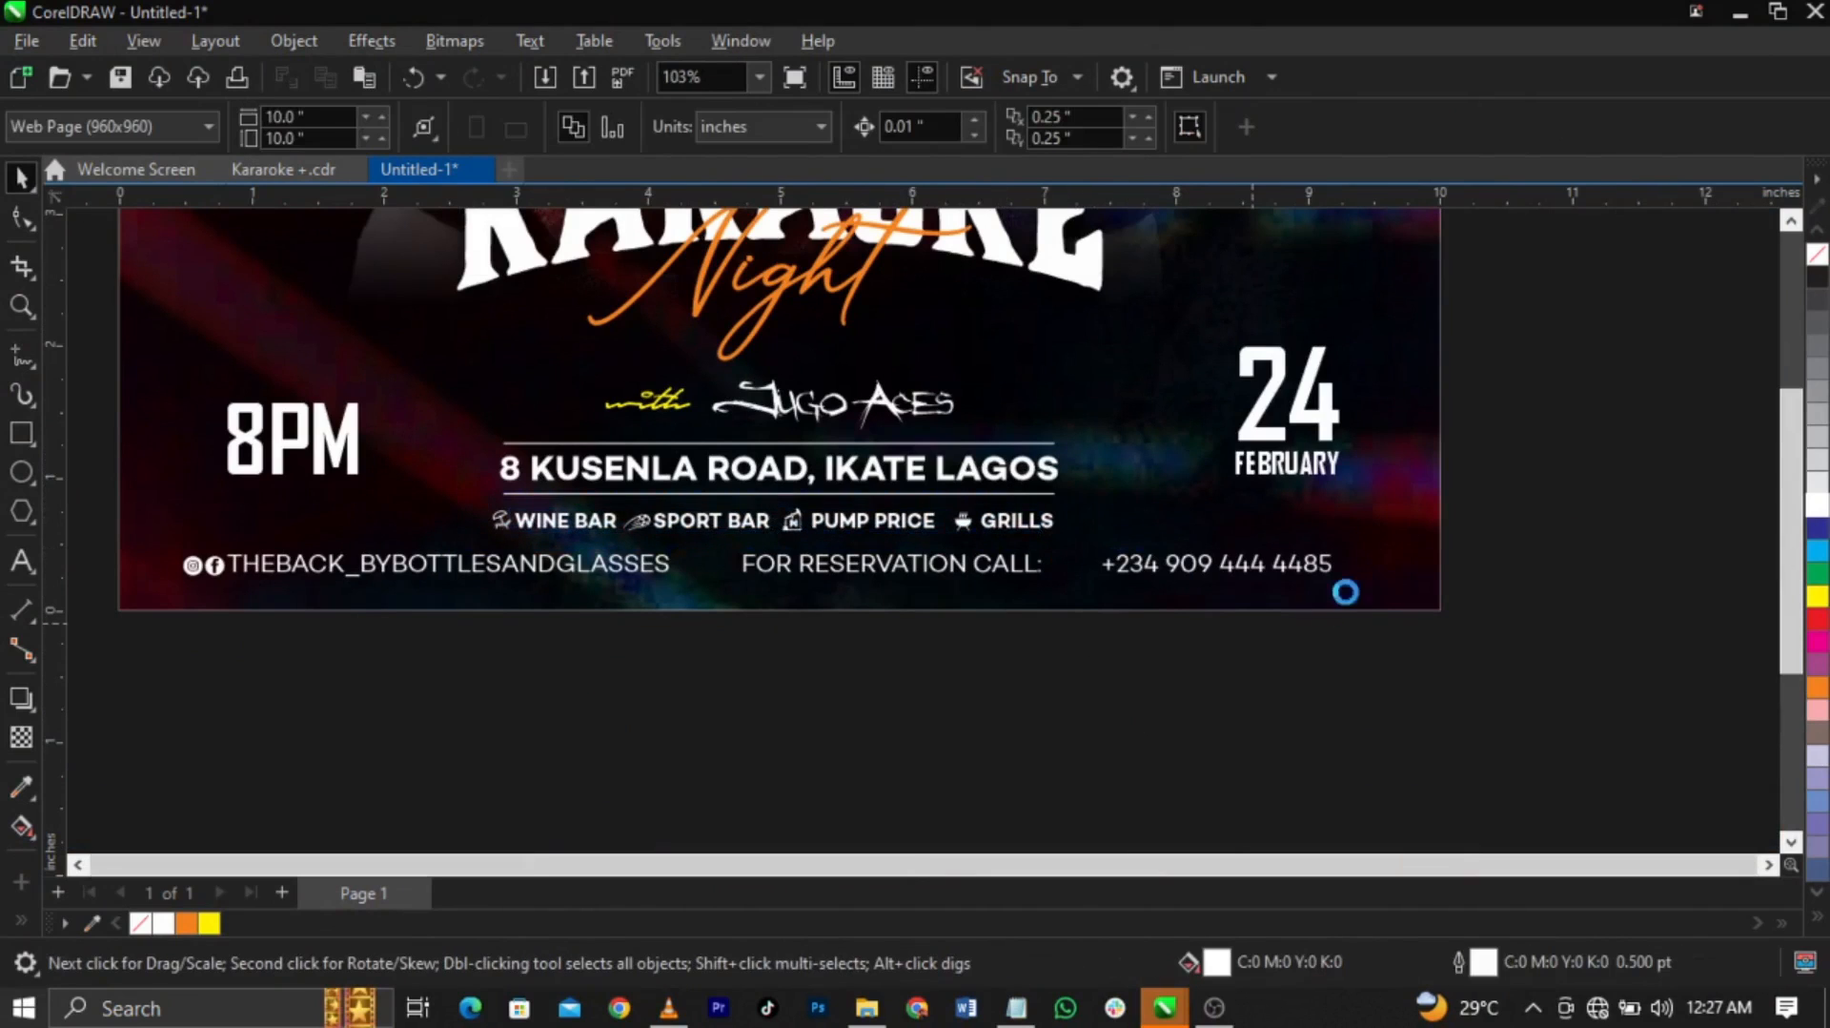
key("shift+F4")
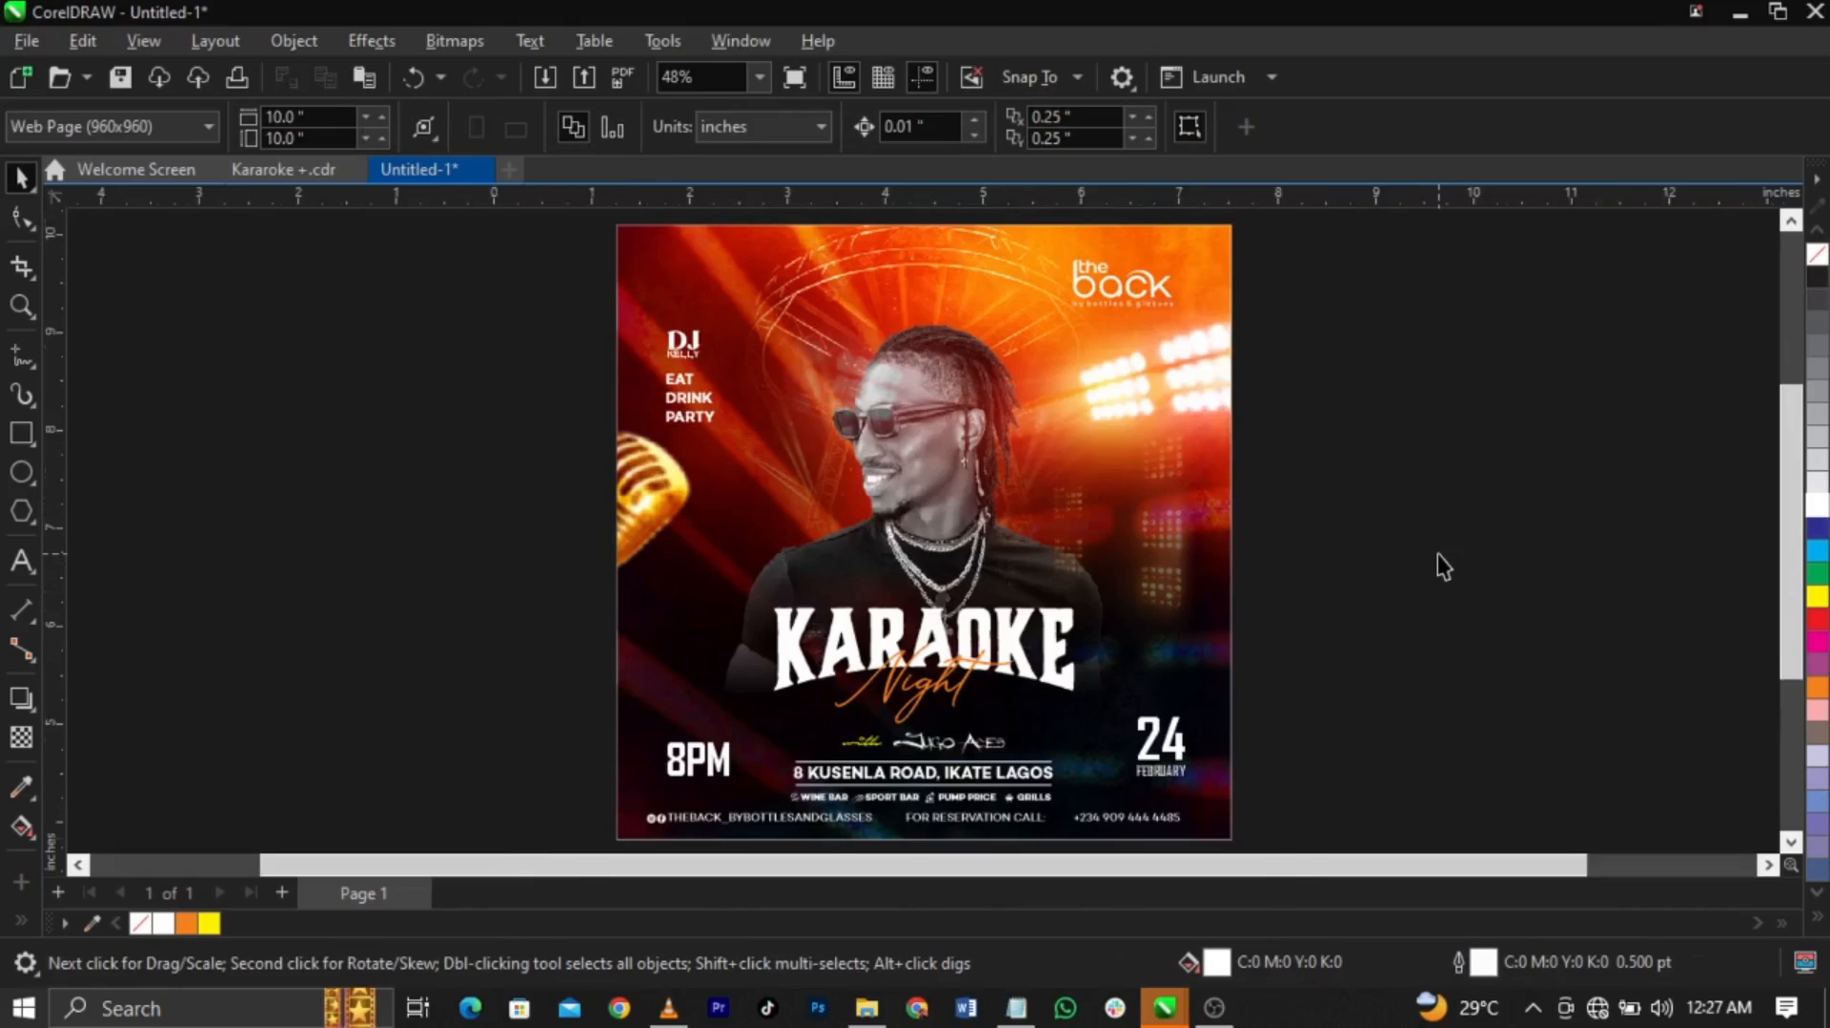
key("F9")
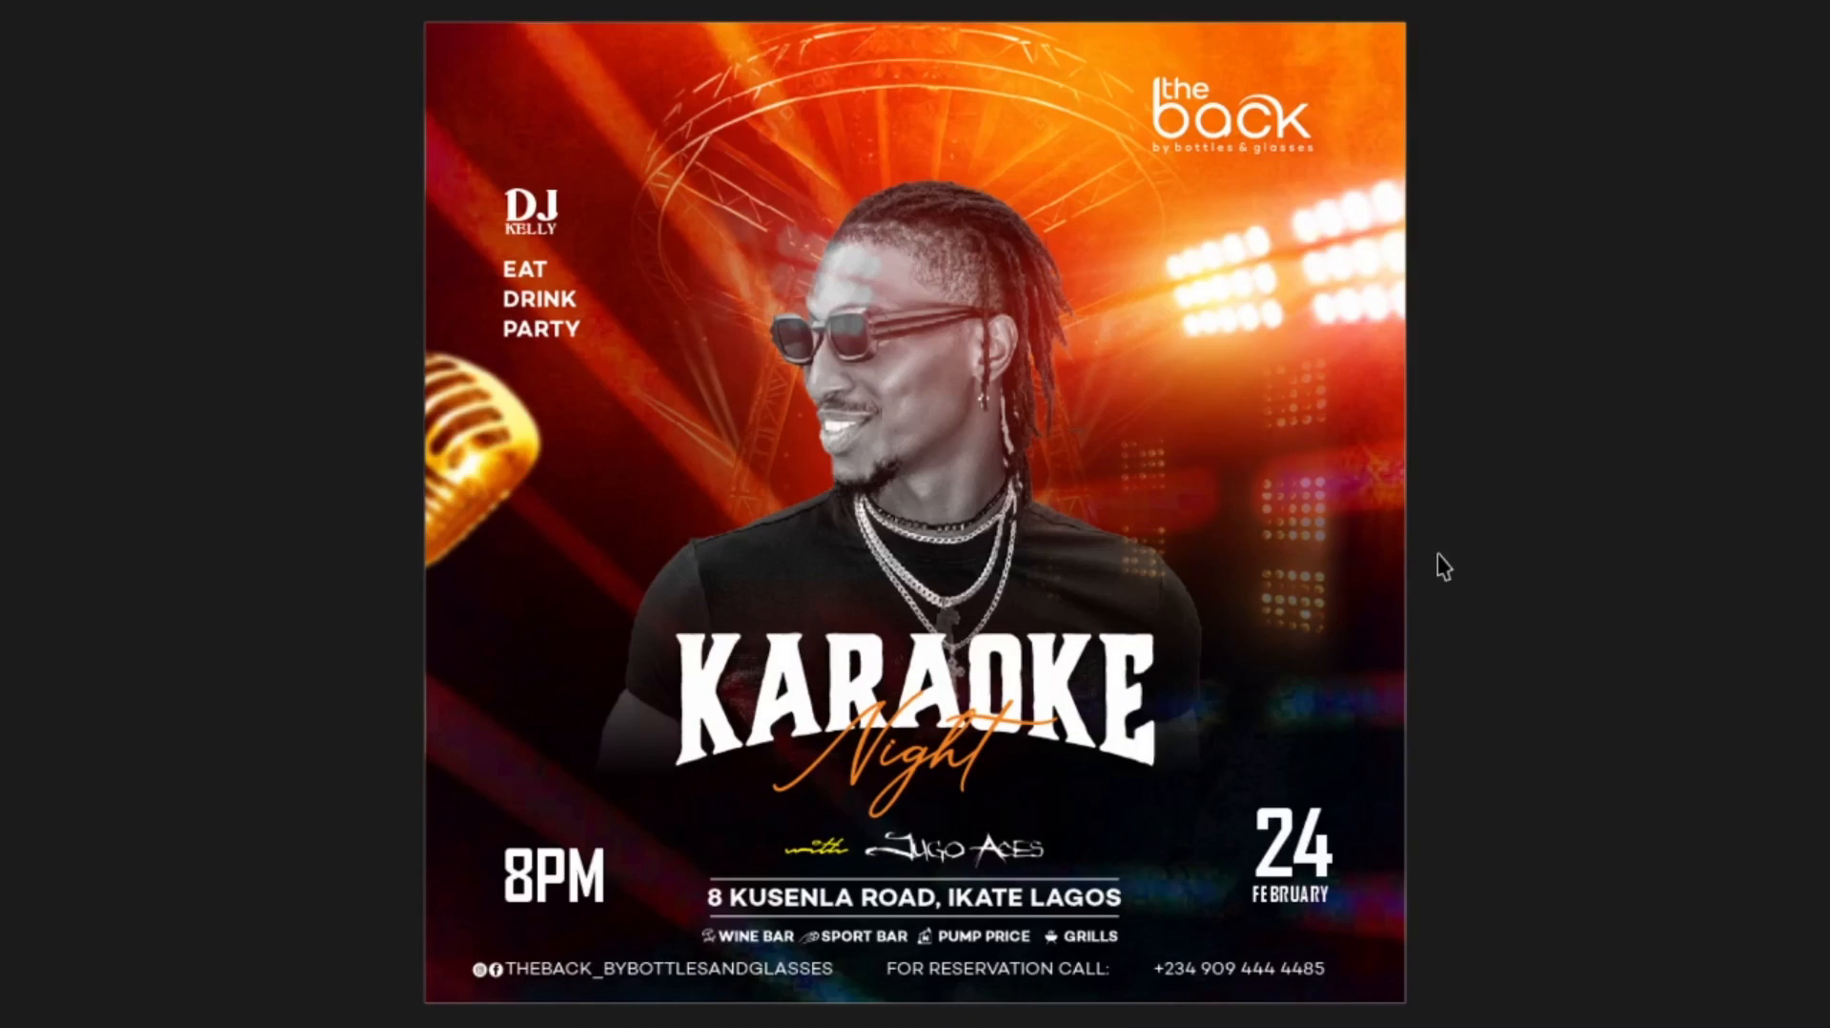